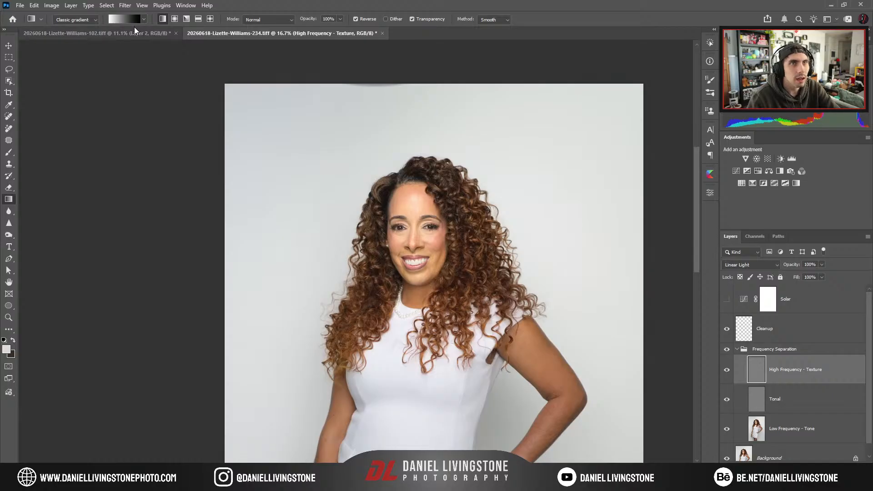
Outline a small spot near the inner edge of the bent upper arm with the Patch tool on the High Frequency - Texture layer.
{"action": "key", "text": "ctrl+plus"}
{"action": "key", "text": "ctrl+plus"}
{"action": "left_click_drag", "start_coordinate": [473, 266], "coordinate": [341, 214]}
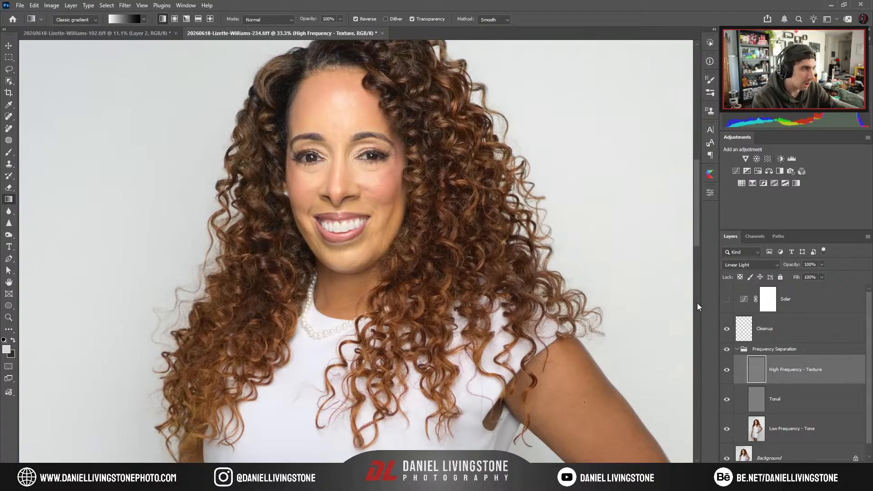
{"action": "key", "text": "j"}
{"action": "key", "text": "ctrl+plus"}
{"action": "key", "text": "ctrl+plus"}
{"action": "left_click_drag", "start_coordinate": [388, 241], "coordinate": [424, 423]}
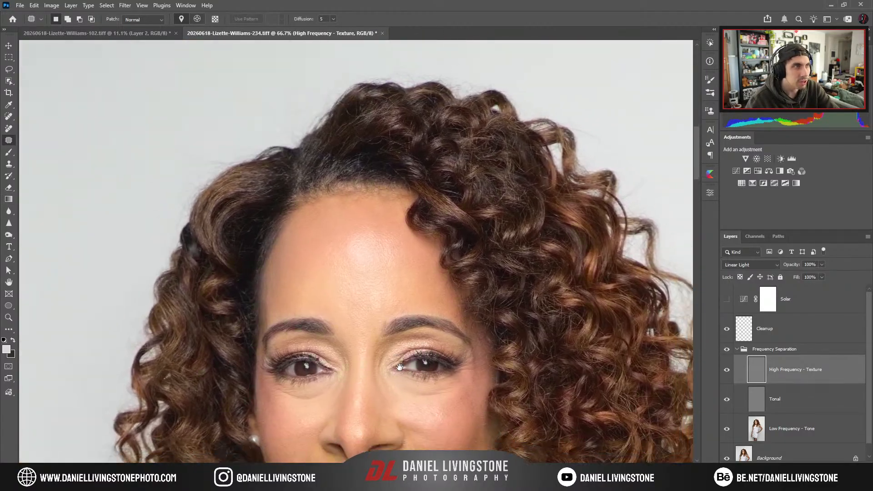
{"action": "left_click_drag", "start_coordinate": [477, 460], "coordinate": [386, 331]}
{"action": "scroll", "coordinate": [386, 331], "scroll_direction": "down", "scroll_amount": 15}
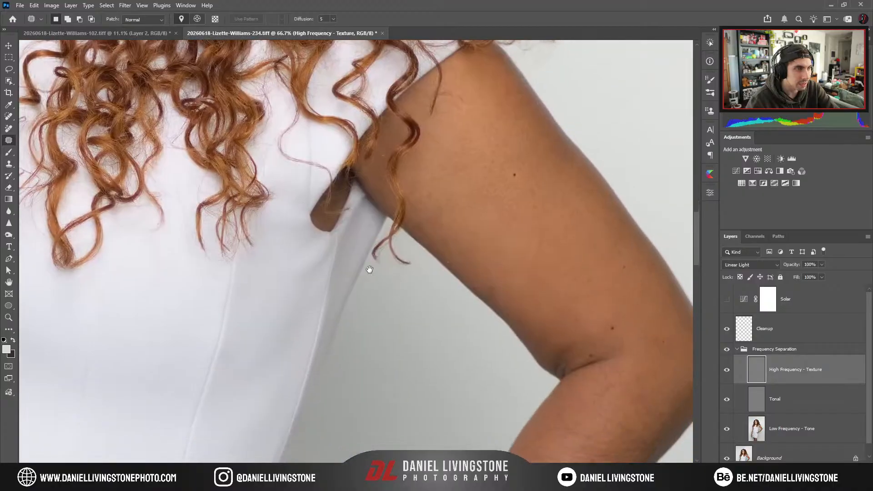
{"action": "scroll", "coordinate": [329, 298], "scroll_direction": "up", "scroll_amount": 2}
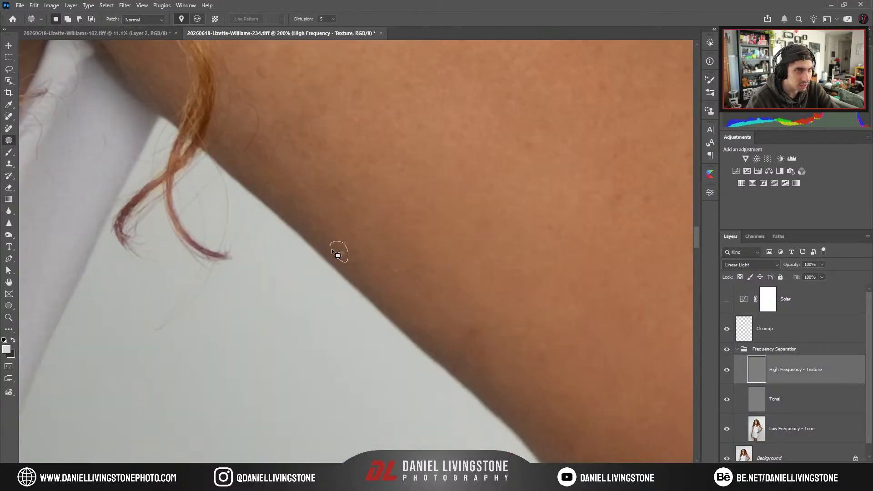
{"action": "left_click_drag", "start_coordinate": [332, 249], "coordinate": [333, 251]}
Inspect the bent arm, hand, dress hem and legs for retouching needs, finishing close up on the bandaged fingertip.
{"action": "scroll", "coordinate": [367, 231], "scroll_direction": "down", "scroll_amount": 3}
{"action": "left_click_drag", "start_coordinate": [475, 327], "coordinate": [350, 330]}
{"action": "left_click_drag", "start_coordinate": [302, 403], "coordinate": [531, 116]}
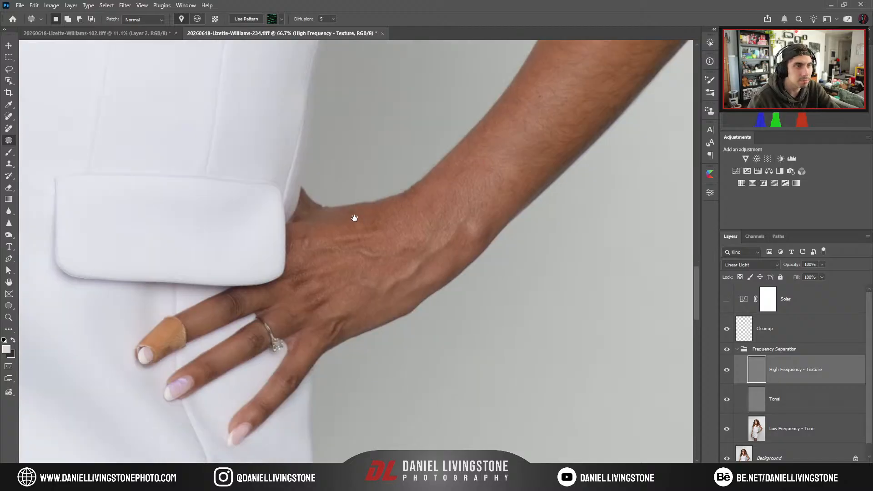
{"action": "left_click_drag", "start_coordinate": [357, 312], "coordinate": [440, 259]}
{"action": "left_click_drag", "start_coordinate": [417, 429], "coordinate": [434, 127]}
{"action": "scroll", "coordinate": [445, 207], "scroll_direction": "down", "scroll_amount": 1}
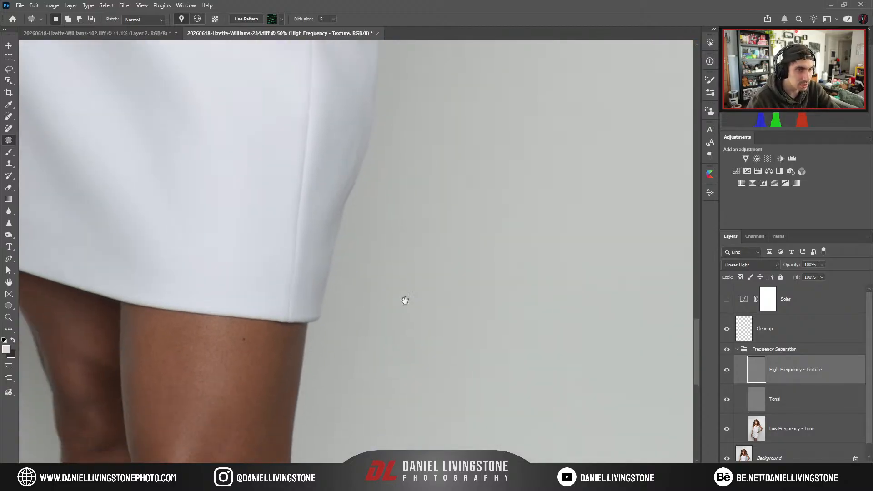
{"action": "left_click_drag", "start_coordinate": [405, 300], "coordinate": [450, 116]}
{"action": "scroll", "coordinate": [230, 204], "scroll_direction": "down", "scroll_amount": 1}
{"action": "left_click_drag", "start_coordinate": [230, 205], "coordinate": [470, 314]}
{"action": "left_click_drag", "start_coordinate": [348, 203], "coordinate": [442, 334]}
{"action": "left_click_drag", "start_coordinate": [407, 205], "coordinate": [398, 457]}
{"action": "left_click_drag", "start_coordinate": [593, 376], "coordinate": [306, 267]}
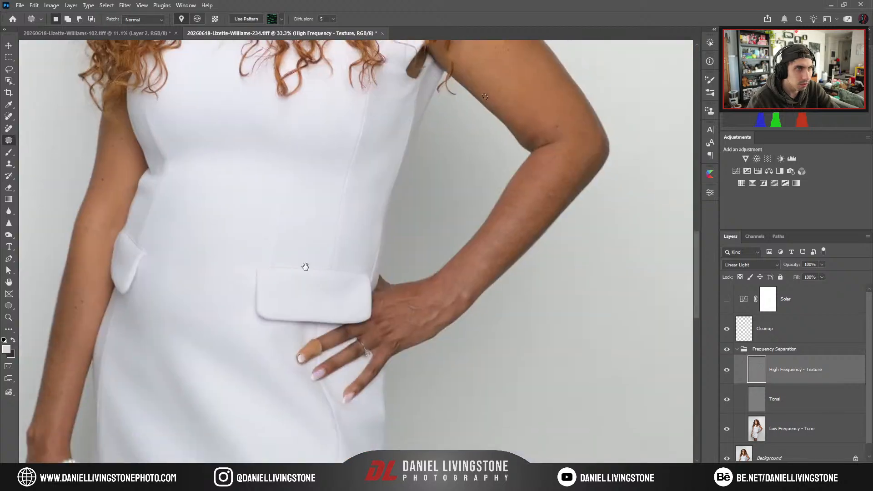
{"action": "left_click_drag", "start_coordinate": [343, 368], "coordinate": [351, 245]}
{"action": "scroll", "coordinate": [352, 245], "scroll_direction": "up", "scroll_amount": 3}
{"action": "left_click_drag", "start_coordinate": [293, 159], "coordinate": [335, 234]}
{"action": "scroll", "coordinate": [347, 259], "scroll_direction": "up", "scroll_amount": 1}
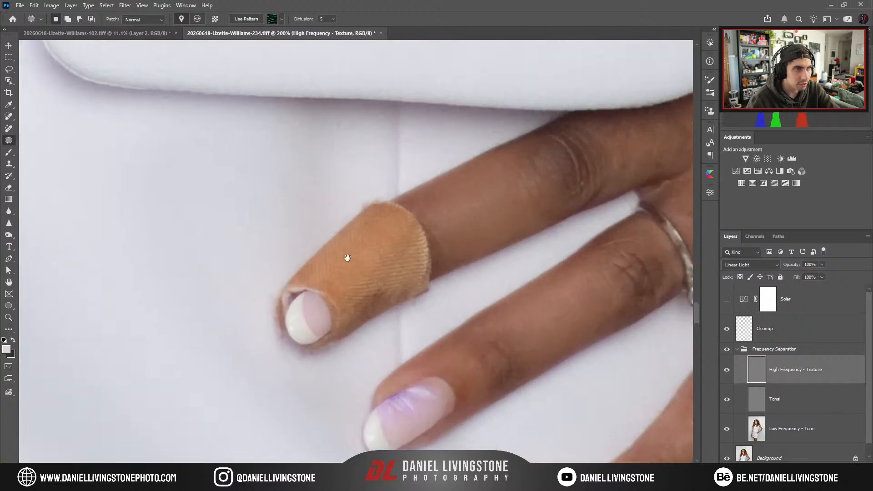
{"action": "left_click_drag", "start_coordinate": [391, 348], "coordinate": [415, 292]}
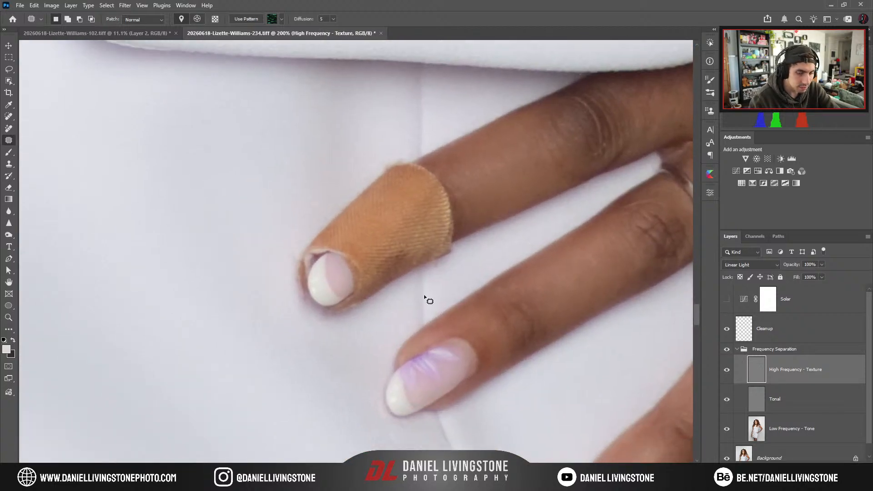
Choose the Clone Stamp on the Cleanup layer with a 30 px brush and test it on the dress above the bandaged finger.
{"action": "key", "text": "s"}
{"action": "key", "text": "alt+bracketright"}
{"action": "key", "text": "alt+bracketright"}
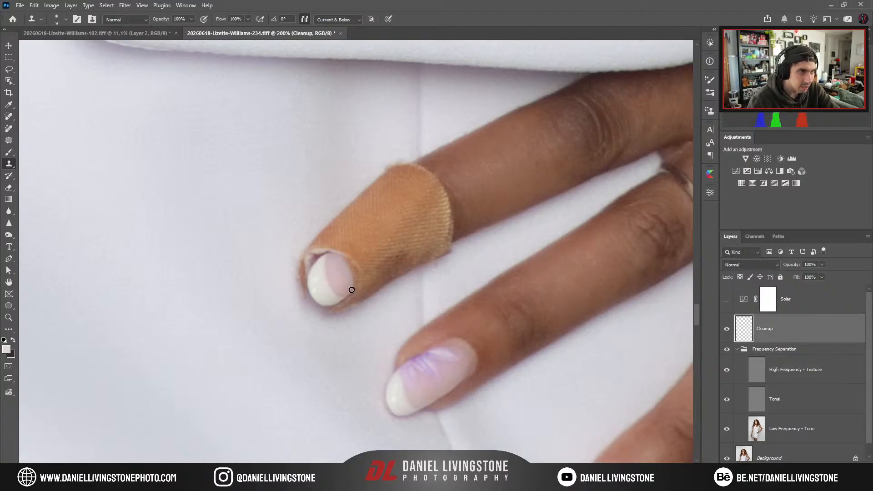
{"action": "key", "text": "bracketright"}
{"action": "key", "text": "bracketright"}
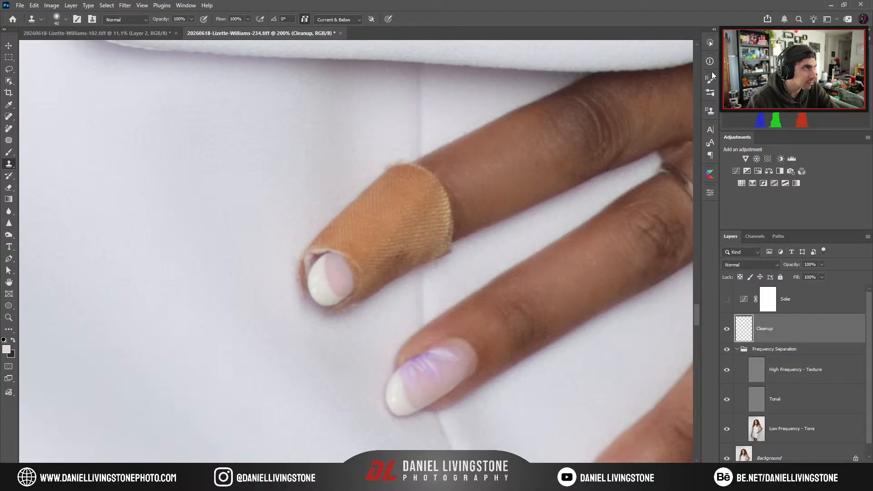
{"action": "left_click", "coordinate": [709, 114]}
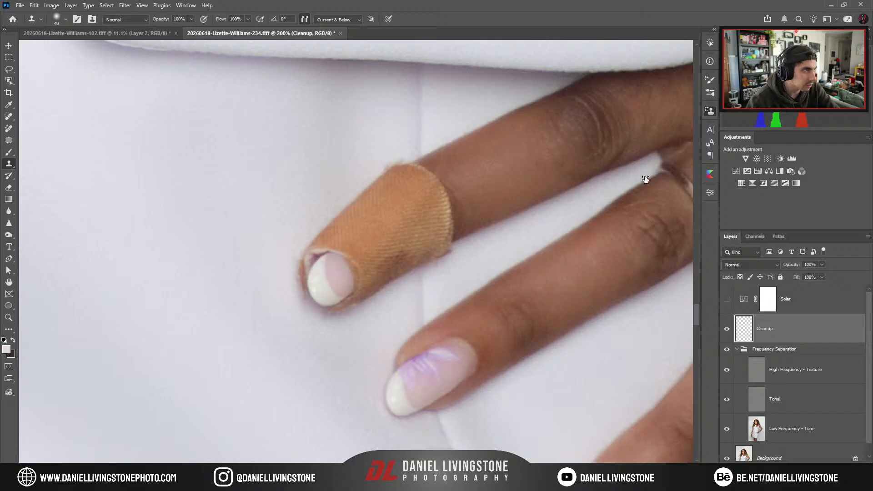
{"action": "key", "text": "bracketleft"}
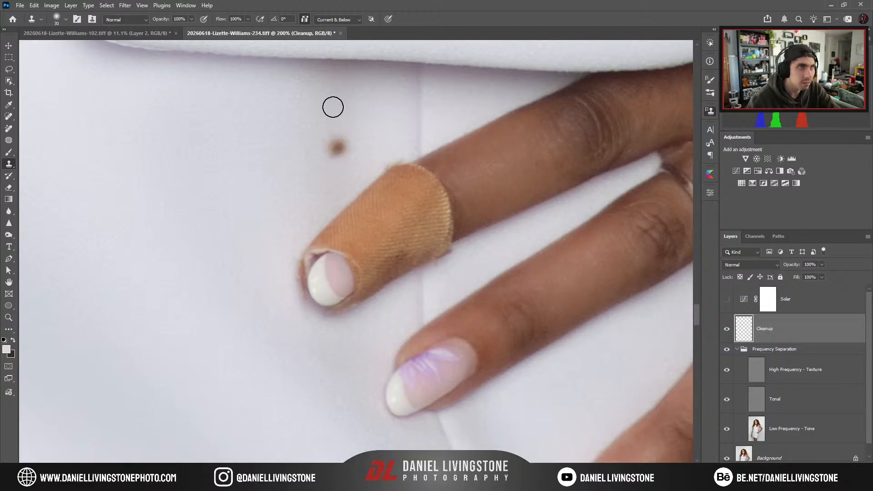
{"action": "left_click", "coordinate": [332, 54]}
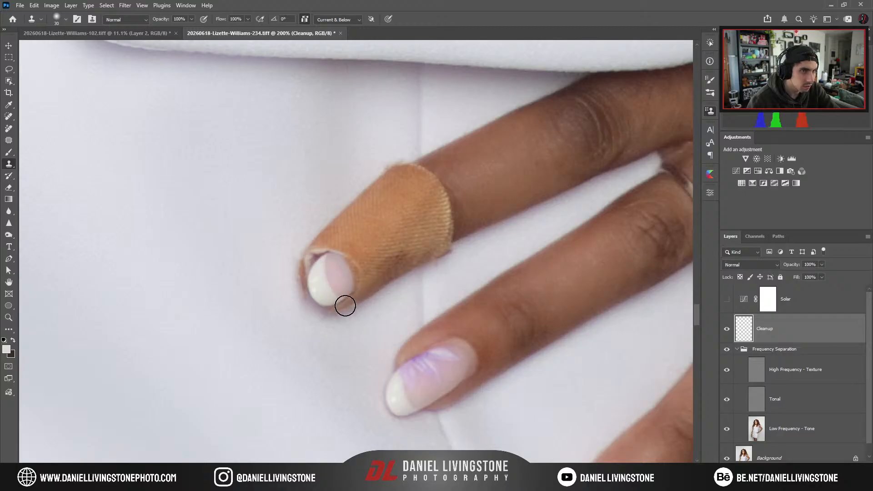
Enlarge the Clone Stamp brush to 150 px and clone the neighbouring finger's nail and tip over the bandaged fingertip.
{"action": "key", "text": "ctrl+minus"}
{"action": "key", "text": "ctrl+plus"}
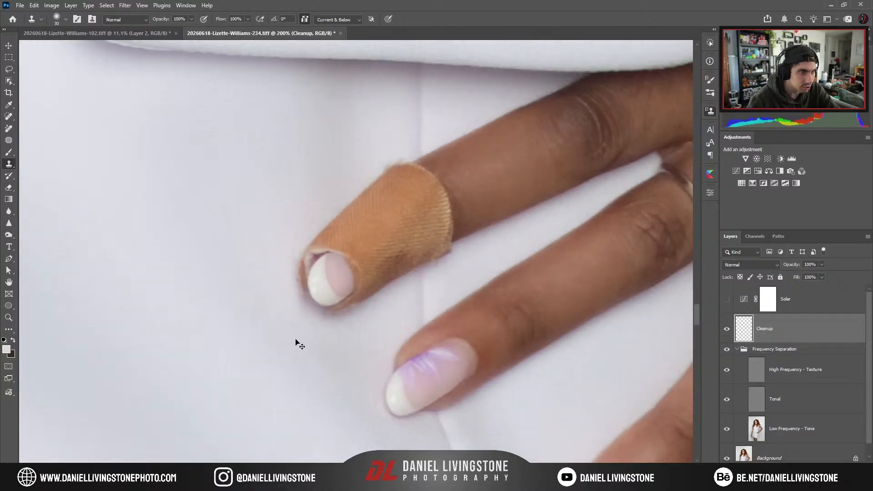
{"action": "key", "text": "ctrl+plus"}
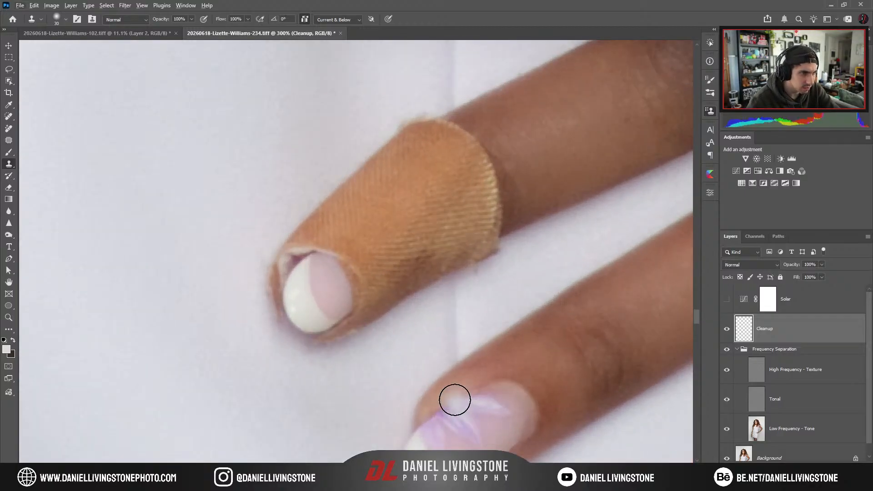
{"action": "scroll", "coordinate": [454, 399], "scroll_direction": "down", "scroll_amount": 3}
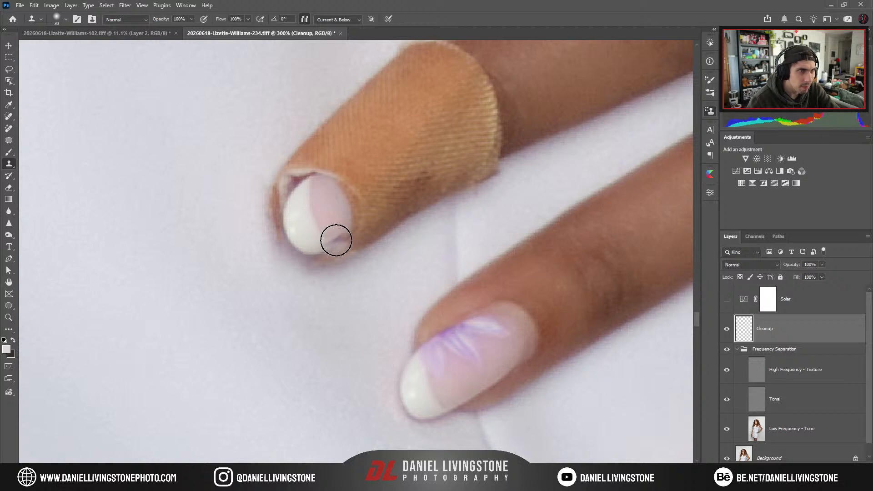
{"action": "key", "text": "bracketright"}
{"action": "key", "text": "bracketright"}
{"action": "key", "text": "bracketright"}
{"action": "key", "text": "bracketright"}
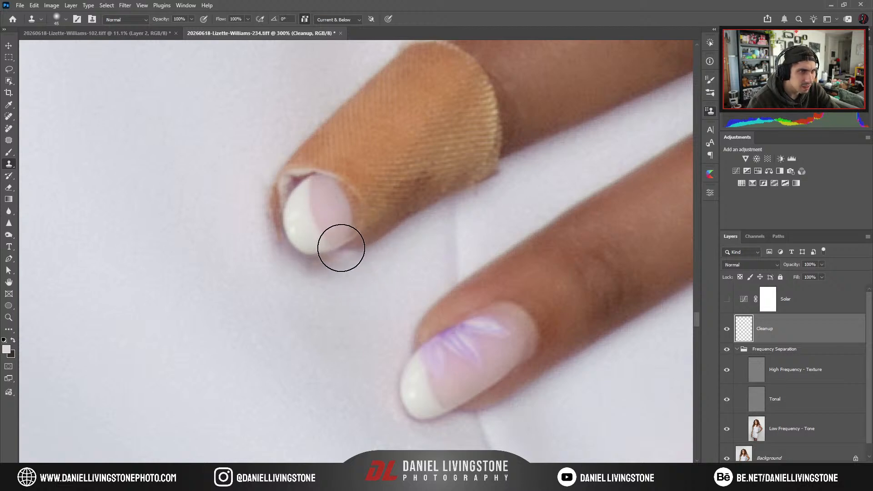
{"action": "key", "text": "bracketright"}
{"action": "key", "text": "bracketright"}
{"action": "key", "text": "bracketright"}
{"action": "key", "text": "bracketright"}
{"action": "key", "text": "bracketright"}
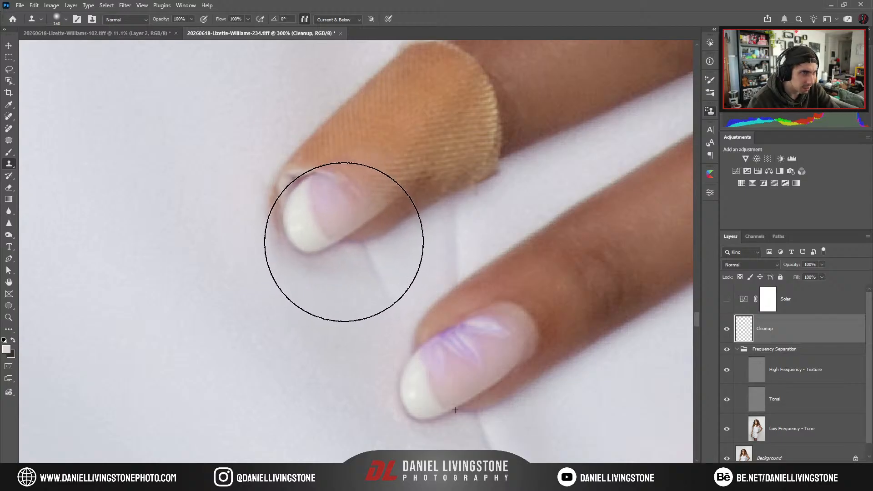
{"action": "left_click", "coordinate": [344, 242]}
Reduce the Clone Stamp brush to 60 px and clone the neighbouring finger's skin over the remaining bandage.
{"action": "key", "text": "bracketleft"}
{"action": "key", "text": "bracketleft"}
{"action": "key", "text": "bracketleft"}
{"action": "left_click_drag", "start_coordinate": [314, 223], "coordinate": [275, 273]}
{"action": "key", "text": "bracketleft"}
{"action": "key", "text": "bracketleft"}
{"action": "key", "text": "bracketleft"}
{"action": "key", "text": "bracketleft"}
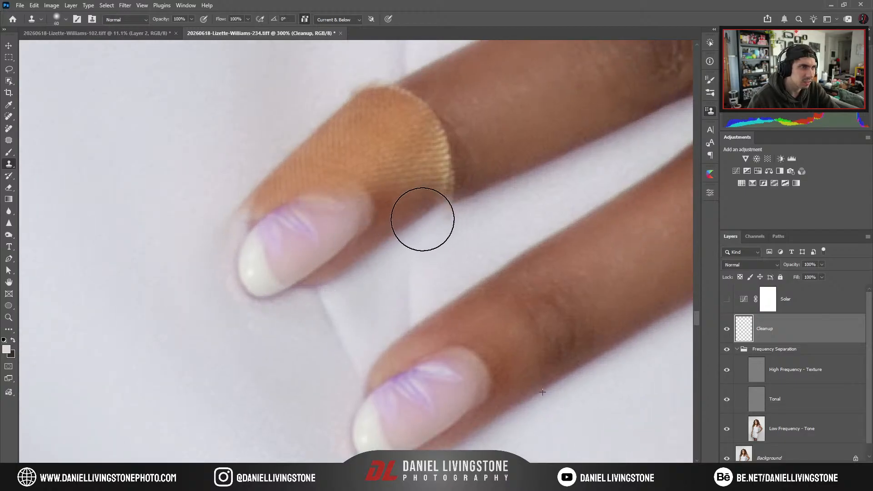
{"action": "mouse_move", "coordinate": [400, 216]}
{"action": "left_mouse_down"}
{"action": "mouse_move", "coordinate": [417, 247]}
{"action": "mouse_move", "coordinate": [399, 189]}
{"action": "mouse_move", "coordinate": [370, 165]}
{"action": "mouse_move", "coordinate": [347, 166]}
{"action": "mouse_move", "coordinate": [312, 186]}
{"action": "mouse_move", "coordinate": [293, 215]}
{"action": "mouse_move", "coordinate": [242, 243]}
{"action": "mouse_move", "coordinate": [226, 319]}
{"action": "mouse_move", "coordinate": [247, 356]}
{"action": "mouse_move", "coordinate": [301, 305]}
{"action": "mouse_move", "coordinate": [357, 229]}
{"action": "mouse_move", "coordinate": [322, 221]}
{"action": "mouse_move", "coordinate": [261, 282]}
{"action": "mouse_move", "coordinate": [284, 267]}
{"action": "left_mouse_up"}
{"action": "key", "text": "ctrl+minus"}
{"action": "key", "text": "ctrl+minus"}
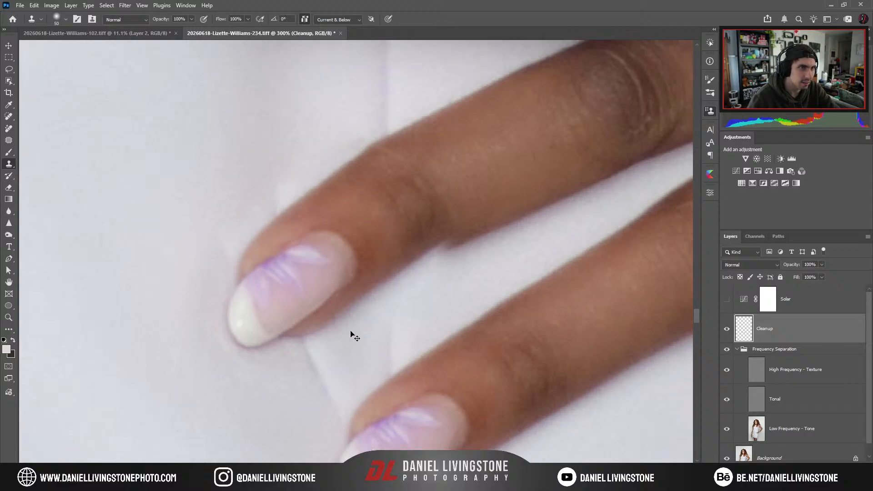
Smooth the bump on the retouched finger's lower edge with the Clone Stamp, using a 30 px brush.
{"action": "key", "text": "ctrl+plus"}
{"action": "key", "text": "ctrl+plus"}
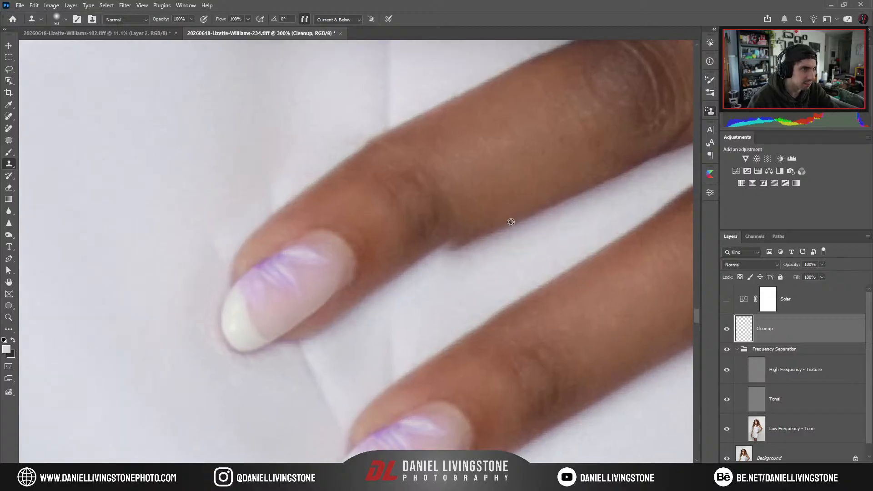
{"action": "key", "text": "bracketleft"}
{"action": "key", "text": "bracketleft"}
{"action": "key", "text": "bracketleft"}
{"action": "key", "text": "bracketleft"}
{"action": "key", "text": "bracketleft"}
{"action": "key", "text": "bracketleft"}
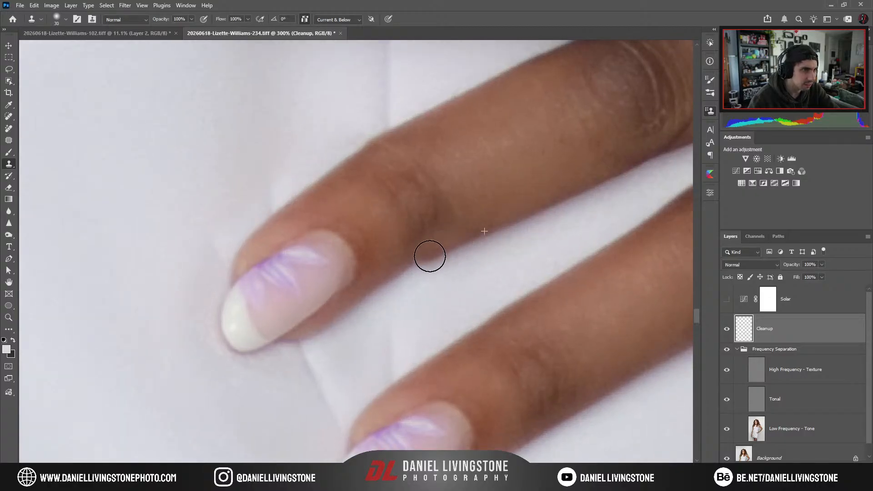
{"action": "left_click_drag", "start_coordinate": [413, 259], "coordinate": [394, 268]}
Clone clean dress fabric over the leftover marks around the retouched fingertip with a 30 px brush.
{"action": "key", "text": "ctrl+minus"}
{"action": "key", "text": "ctrl+minus"}
{"action": "key", "text": "ctrl+minus"}
{"action": "key", "text": "ctrl+minus"}
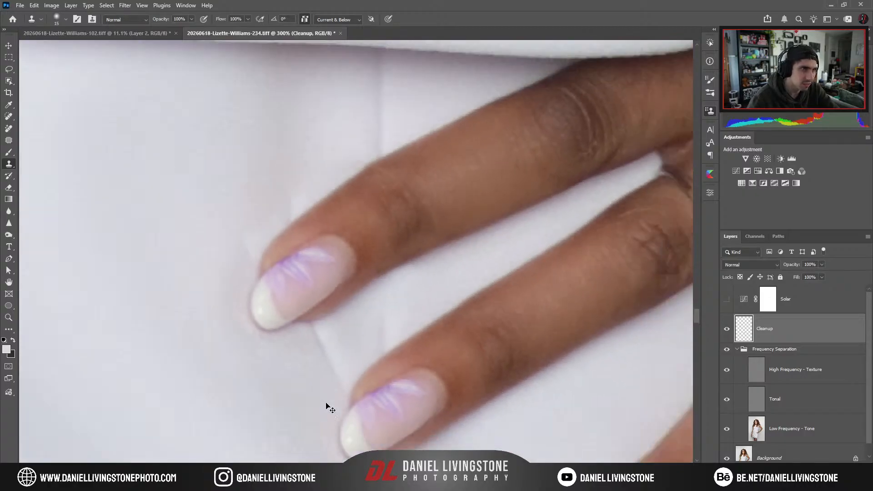
{"action": "scroll", "coordinate": [329, 394], "scroll_direction": "up", "scroll_amount": 4}
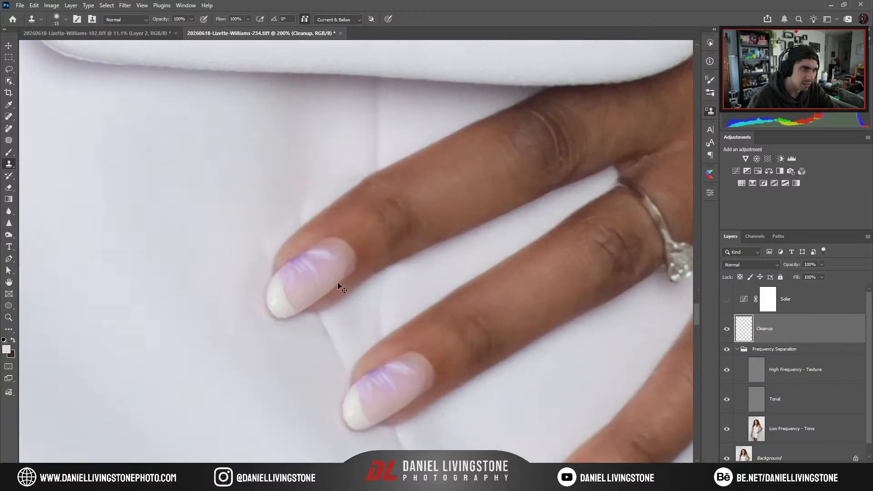
{"action": "scroll", "coordinate": [335, 285], "scroll_direction": "down", "scroll_amount": 3}
{"action": "scroll", "coordinate": [380, 293], "scroll_direction": "up", "scroll_amount": 1}
{"action": "scroll", "coordinate": [360, 293], "scroll_direction": "up", "scroll_amount": 3}
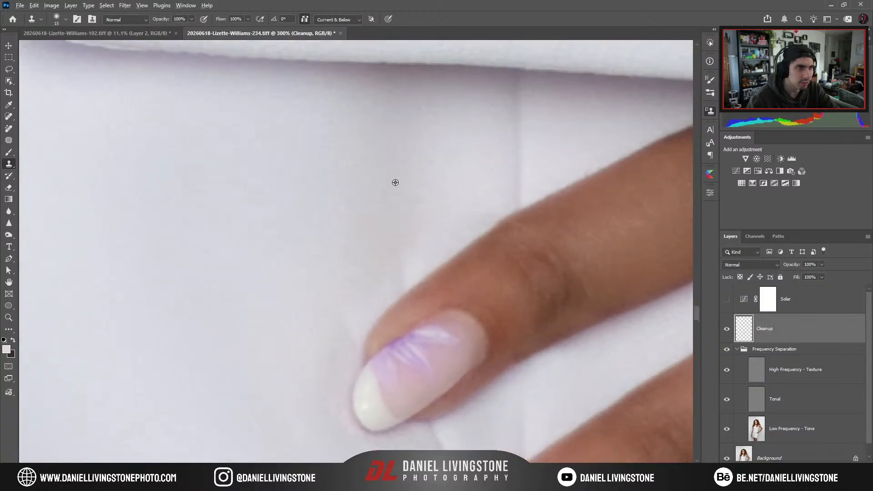
{"action": "key", "text": "bracketright"}
{"action": "key", "text": "bracketright"}
{"action": "key", "text": "bracketright"}
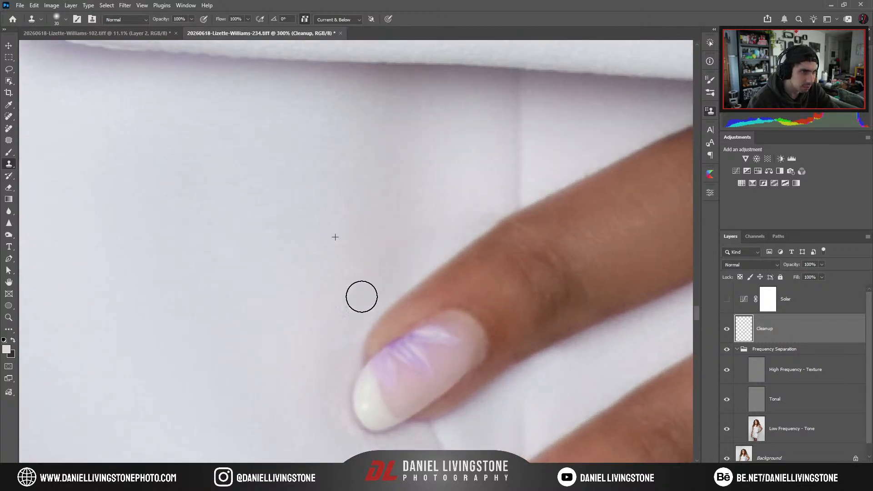
{"action": "left_click_drag", "start_coordinate": [339, 345], "coordinate": [353, 218]}
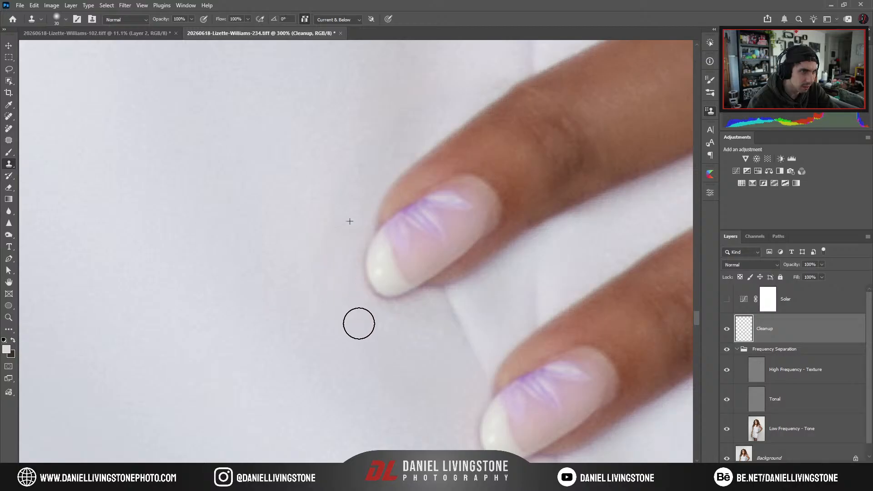
{"action": "left_click", "coordinate": [383, 319]}
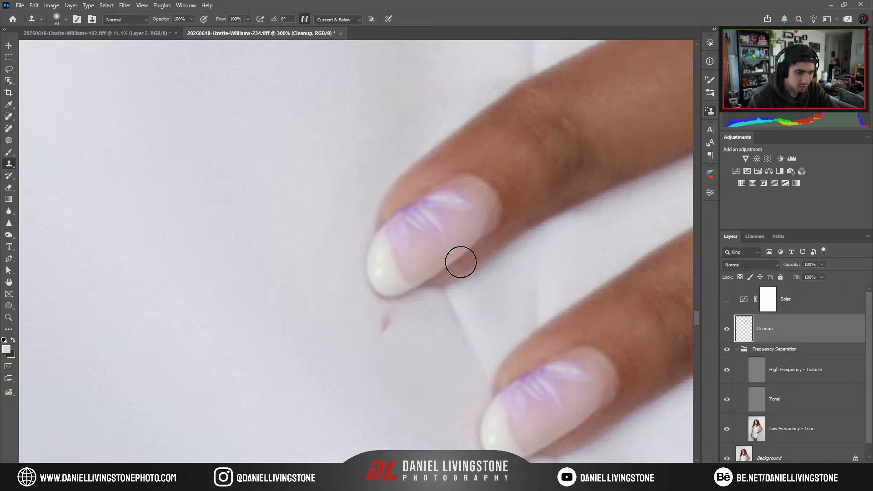
Clean the retouched finger's upper edge beside the vertical dress seam with the Clone Stamp, using 15 and 20 px brushes.
{"action": "scroll", "coordinate": [461, 261], "scroll_direction": "down", "scroll_amount": 4}
{"action": "scroll", "coordinate": [371, 264], "scroll_direction": "up", "scroll_amount": 2}
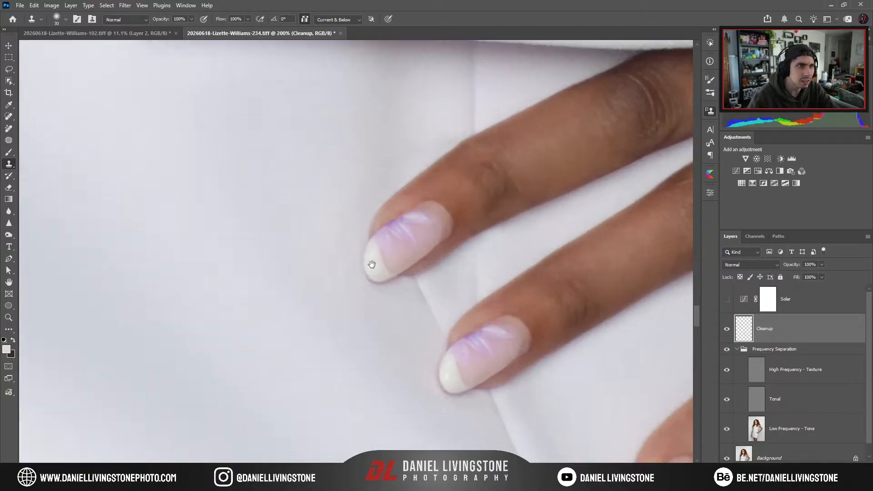
{"action": "scroll", "coordinate": [497, 344], "scroll_direction": "down", "scroll_amount": 3}
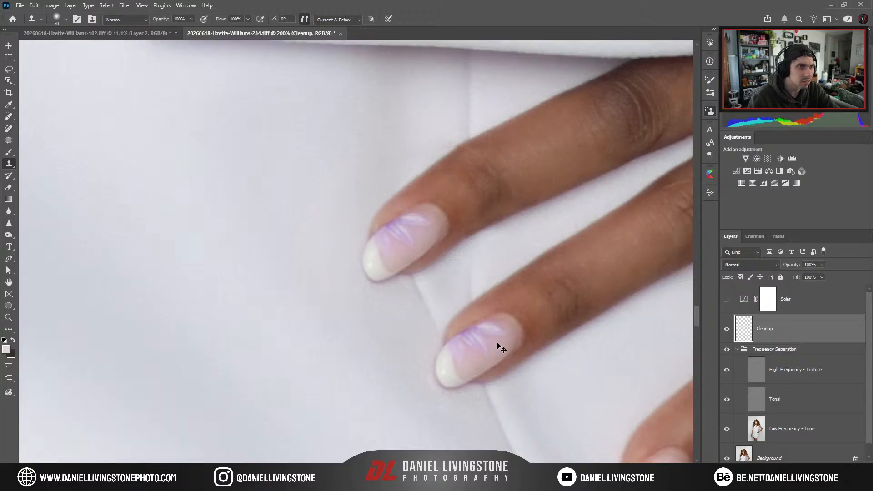
{"action": "scroll", "coordinate": [493, 334], "scroll_direction": "down", "scroll_amount": 1}
{"action": "scroll", "coordinate": [477, 314], "scroll_direction": "up", "scroll_amount": 2}
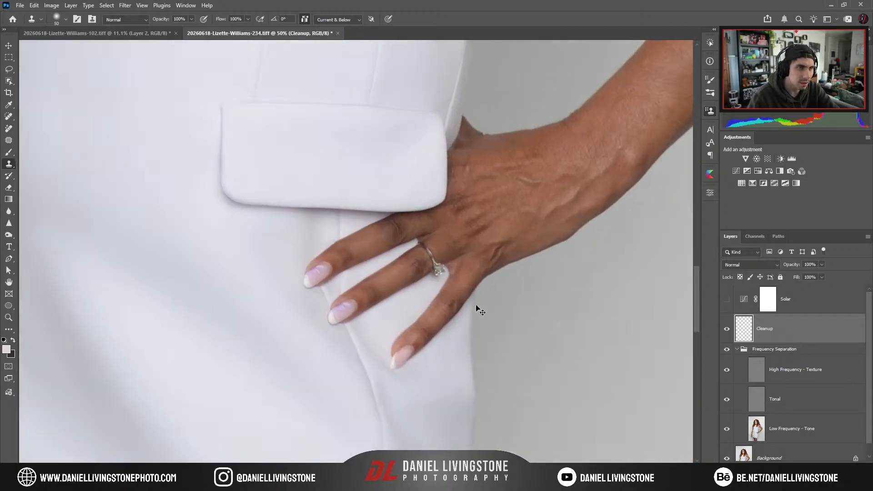
{"action": "scroll", "coordinate": [678, 331], "scroll_direction": "down", "scroll_amount": 1}
{"action": "scroll", "coordinate": [436, 250], "scroll_direction": "up", "scroll_amount": 3}
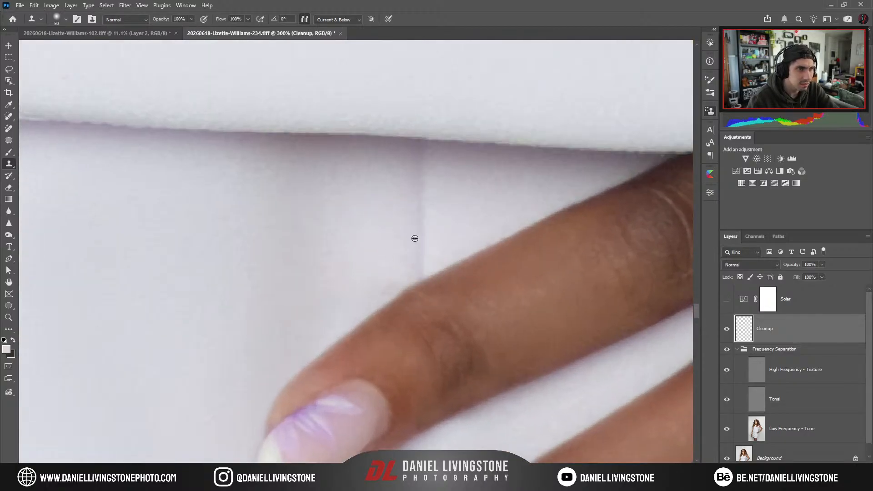
{"action": "key", "text": "bracketleft"}
{"action": "key", "text": "bracketleft"}
{"action": "key", "text": "bracketleft"}
{"action": "key", "text": "bracketleft"}
{"action": "key", "text": "bracketleft"}
{"action": "key", "text": "bracketleft"}
{"action": "key", "text": "bracketleft"}
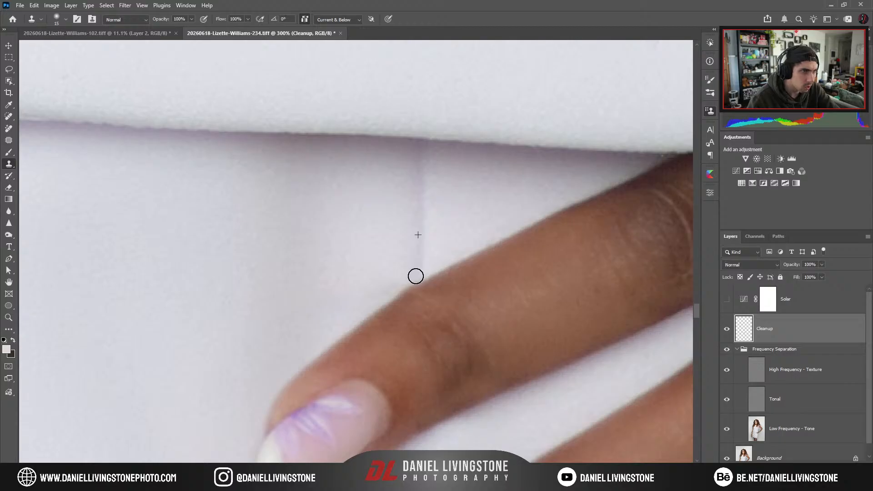
{"action": "key", "text": "bracketright"}
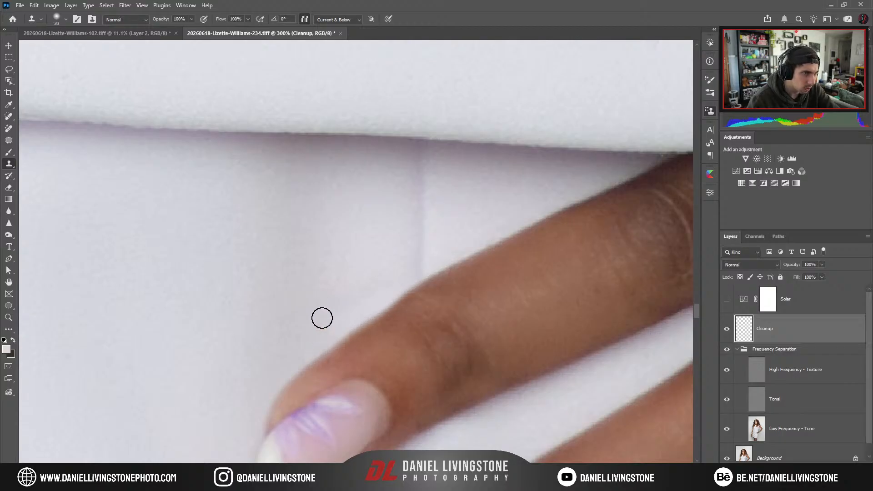
Enlarge the Clone Stamp brush to 35 px and refine the dress fabric along the retouched fingertip's upper edge.
{"action": "key", "text": "bracketright"}
{"action": "key", "text": "bracketright"}
{"action": "key", "text": "bracketright"}
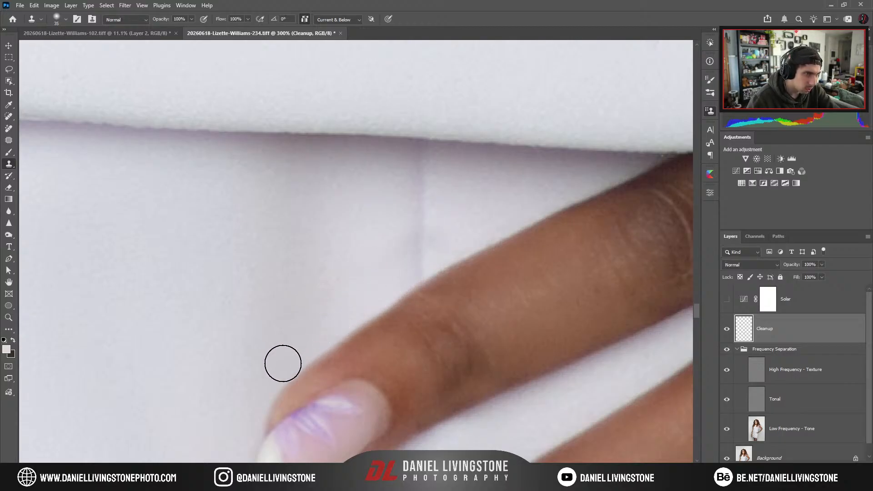
Examine the retouched finger and hand at close and wide magnifications for leftover bandage or cloning marks.
{"action": "scroll", "coordinate": [465, 386], "scroll_direction": "down", "scroll_amount": 5}
{"action": "scroll", "coordinate": [445, 292], "scroll_direction": "up", "scroll_amount": 3}
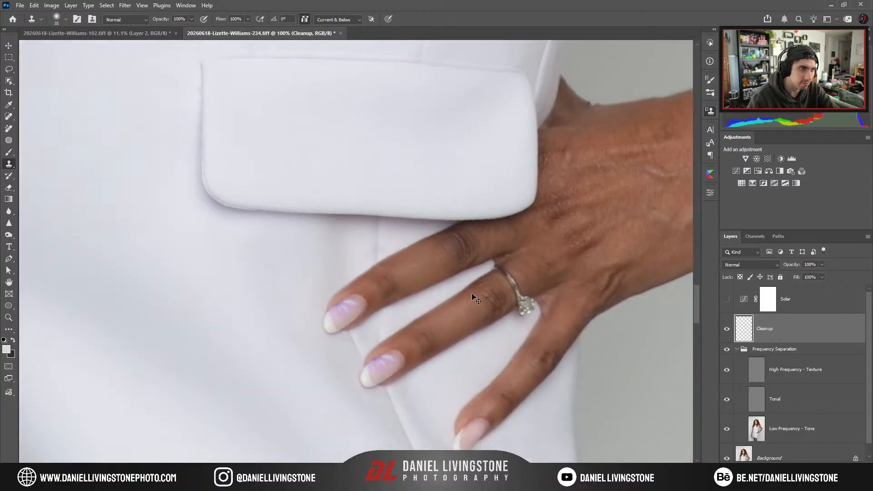
{"action": "scroll", "coordinate": [455, 305], "scroll_direction": "up", "scroll_amount": 4}
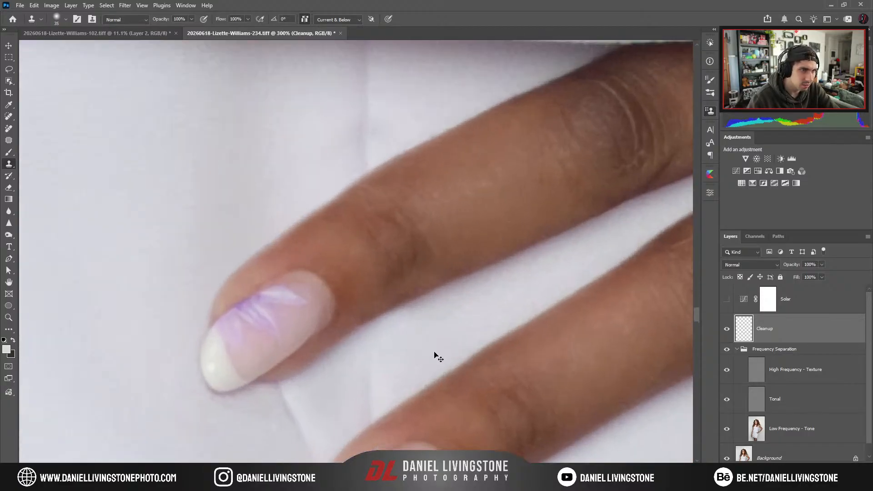
{"action": "scroll", "coordinate": [436, 358], "scroll_direction": "down", "scroll_amount": 4}
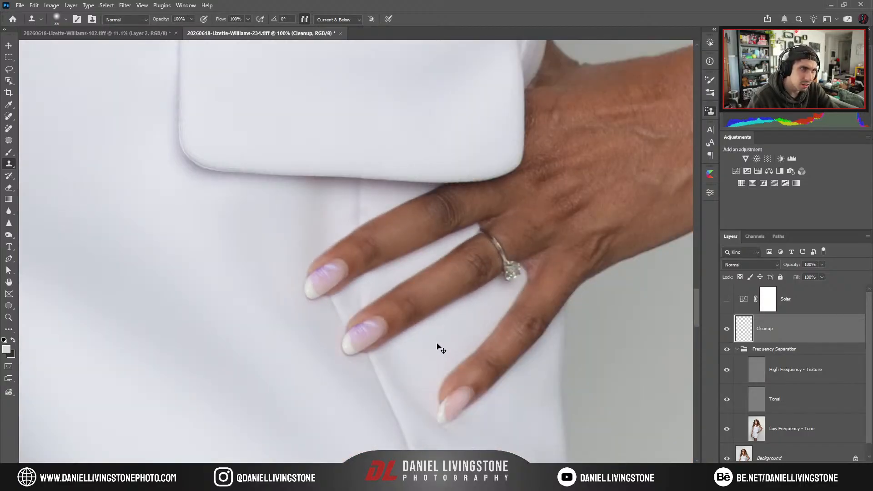
{"action": "scroll", "coordinate": [436, 343], "scroll_direction": "up", "scroll_amount": 2}
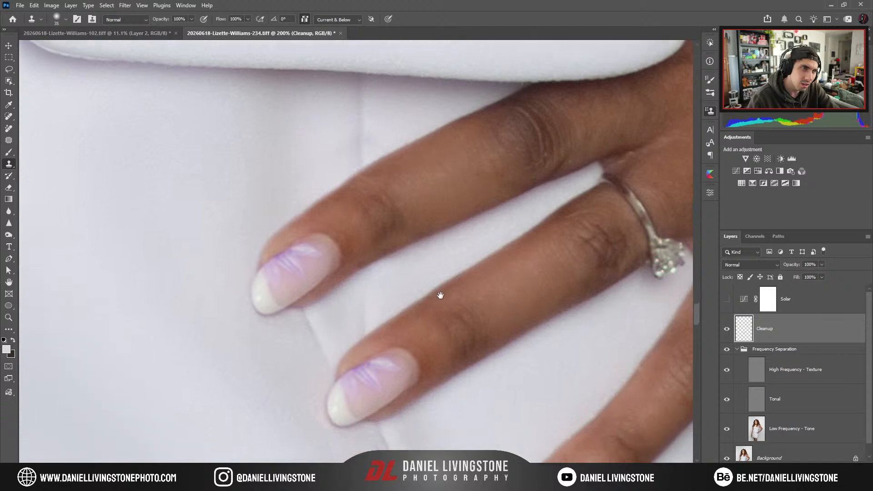
{"action": "scroll", "coordinate": [433, 320], "scroll_direction": "down", "scroll_amount": 4}
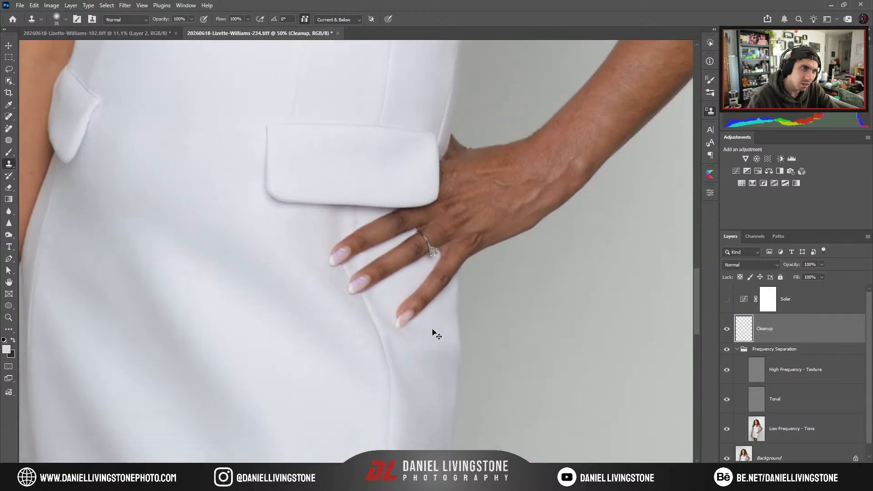
{"action": "key", "text": "ctrl+0"}
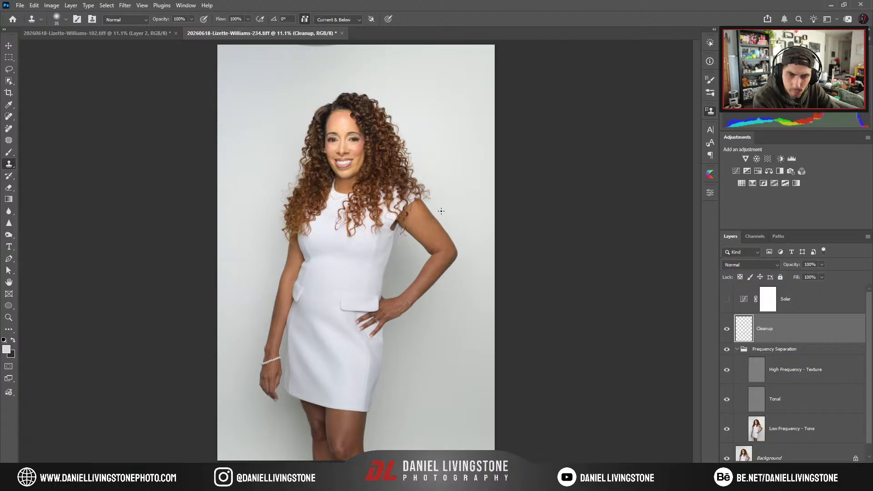
Inspect the dress, arms, hands, hair and face across the whole portrait for remaining flaws.
{"action": "key", "text": "ctrl+plus"}
{"action": "key", "text": "ctrl+plus"}
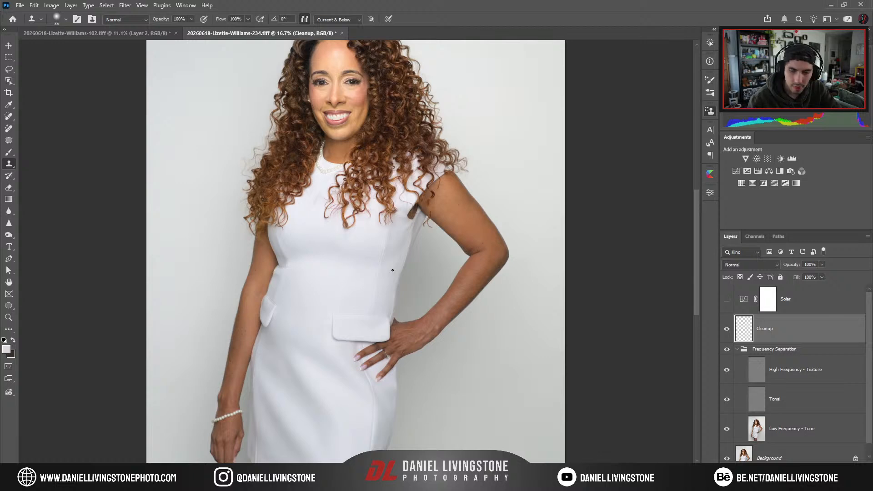
{"action": "key", "text": "ctrl+plus"}
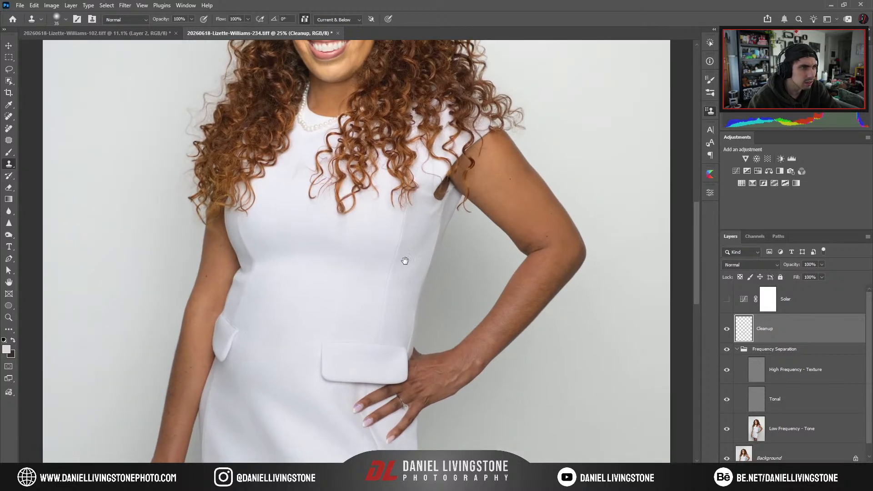
{"action": "left_click_drag", "start_coordinate": [404, 260], "coordinate": [395, 233]}
{"action": "left_click_drag", "start_coordinate": [278, 274], "coordinate": [376, 411]}
{"action": "key", "text": "ctrl+plus"}
{"action": "key", "text": "ctrl+plus"}
{"action": "key", "text": "ctrl+plus"}
{"action": "left_click_drag", "start_coordinate": [468, 288], "coordinate": [295, 109]}
{"action": "key", "text": "ctrl+plus"}
{"action": "key", "text": "ctrl+minus"}
{"action": "key", "text": "ctrl+minus"}
{"action": "key", "text": "ctrl+minus"}
{"action": "key", "text": "ctrl+minus"}
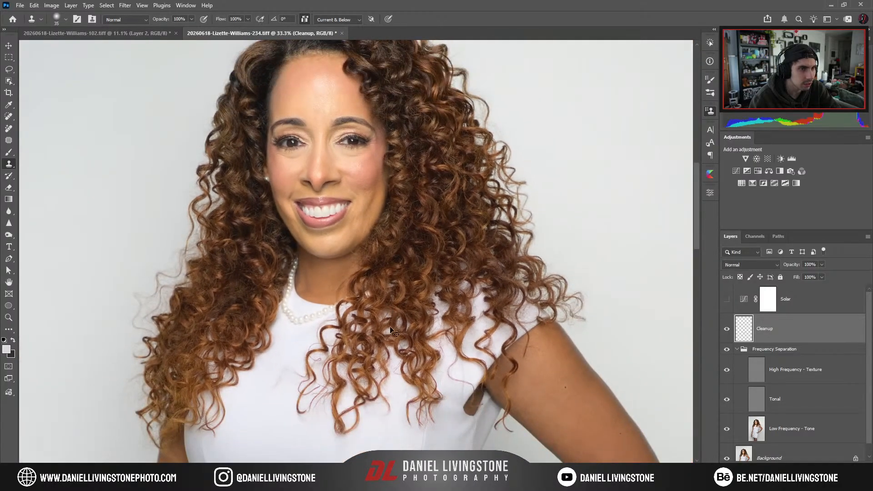
{"action": "left_click_drag", "start_coordinate": [413, 437], "coordinate": [425, 274]}
{"action": "key", "text": "ctrl+plus"}
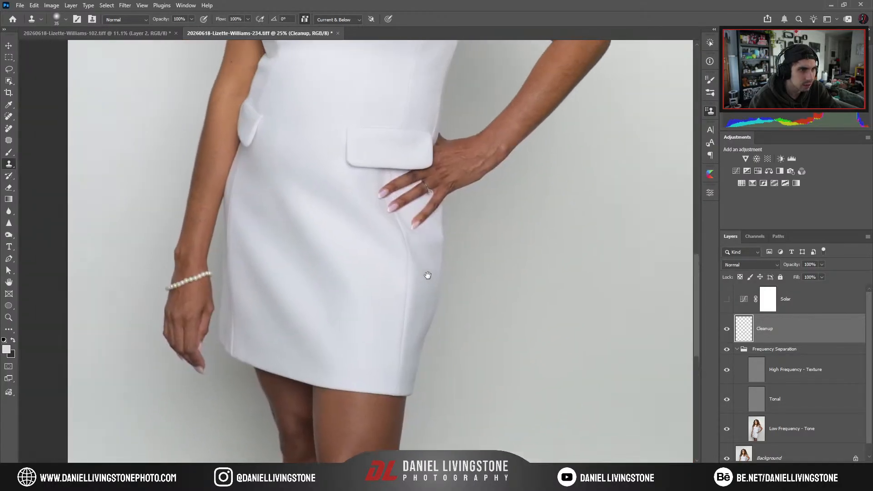
{"action": "key", "text": "ctrl+0"}
Collapse the Frequency Separation group, then delete Layer 2 in the other open portrait, number 102.
{"action": "left_click", "coordinate": [736, 349]}
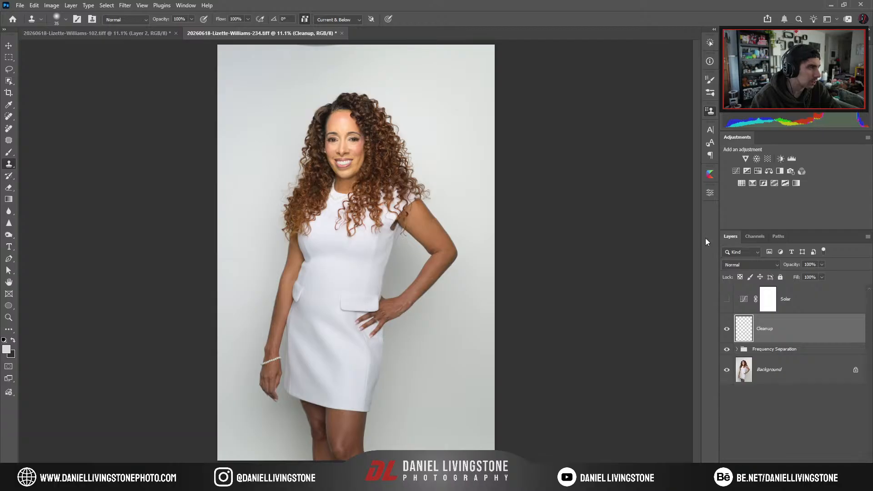
{"action": "left_click", "coordinate": [114, 32]}
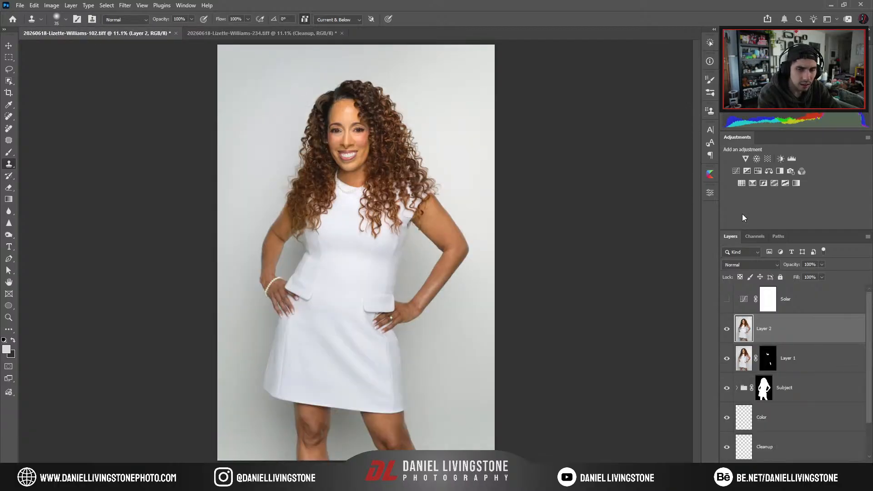
{"action": "key", "text": "Delete"}
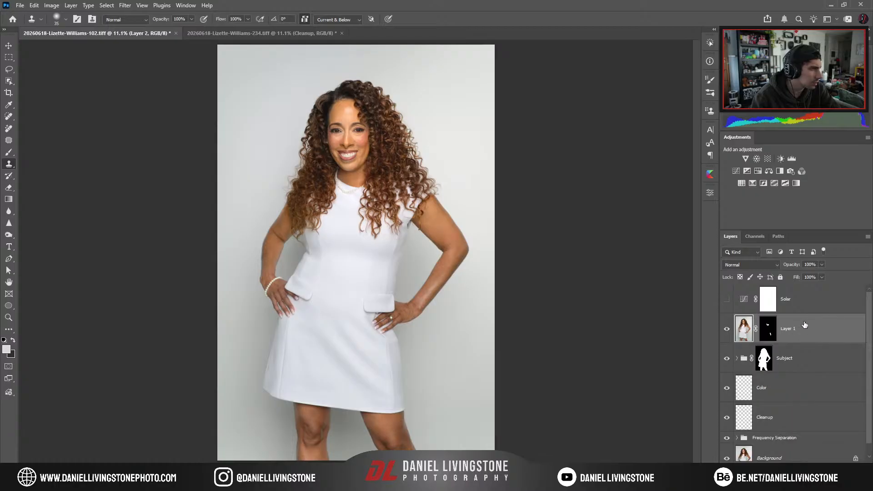
Rename the masked Layer 1 as Liquify and save the document.
{"action": "left_click", "coordinate": [727, 333]}
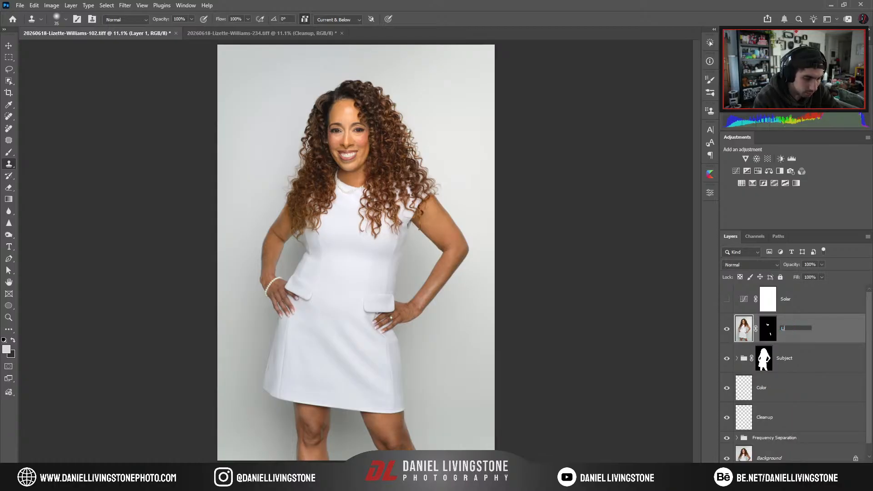
{"action": "left_click", "coordinate": [791, 331]}
{"action": "type", "text": "Liquify"}
{"action": "key", "text": "Return"}
{"action": "key", "text": "ctrl+s"}
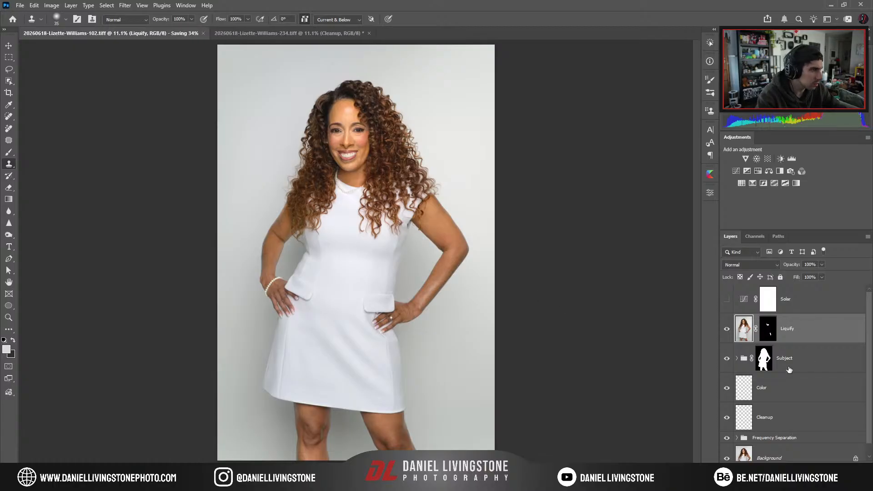
Copy the Subject group and the Color layer into portrait 234 above Cleanup, and hide the copied Subject group.
{"action": "left_click", "coordinate": [800, 357]}
{"action": "scroll", "coordinate": [799, 355], "scroll_direction": "down", "scroll_amount": 1}
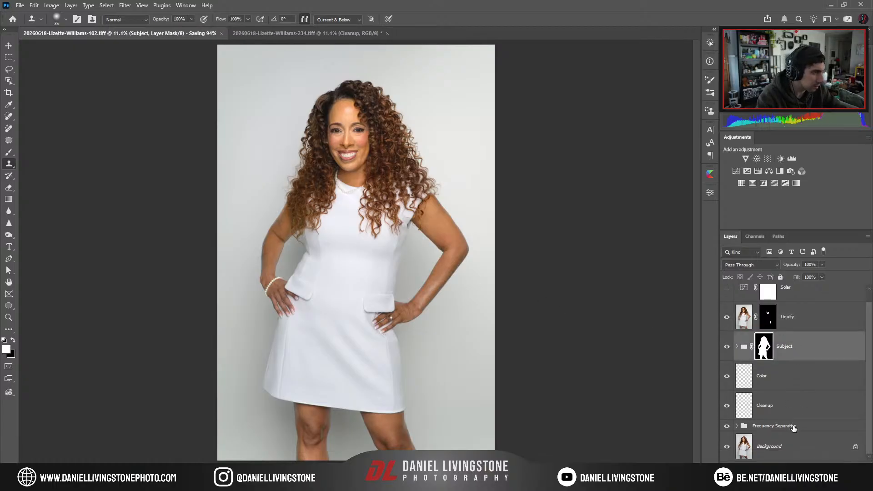
{"action": "left_click", "coordinate": [789, 382], "text": "ctrl"}
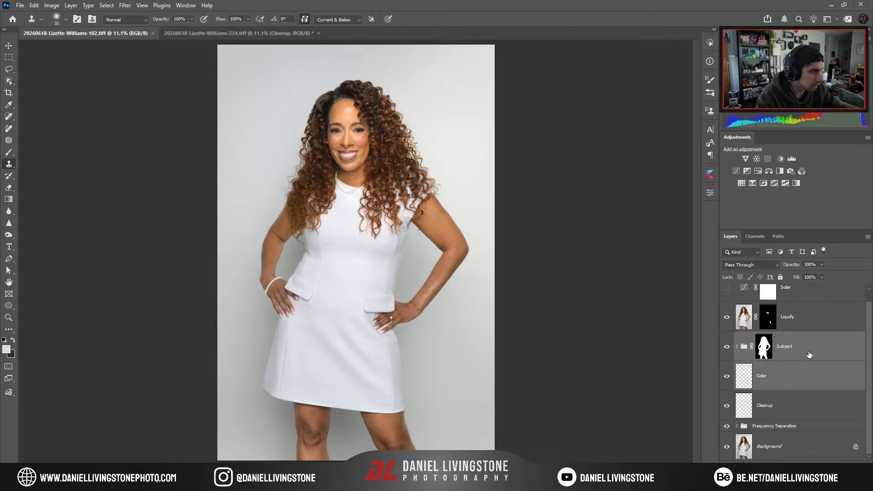
{"action": "left_click", "coordinate": [233, 35]}
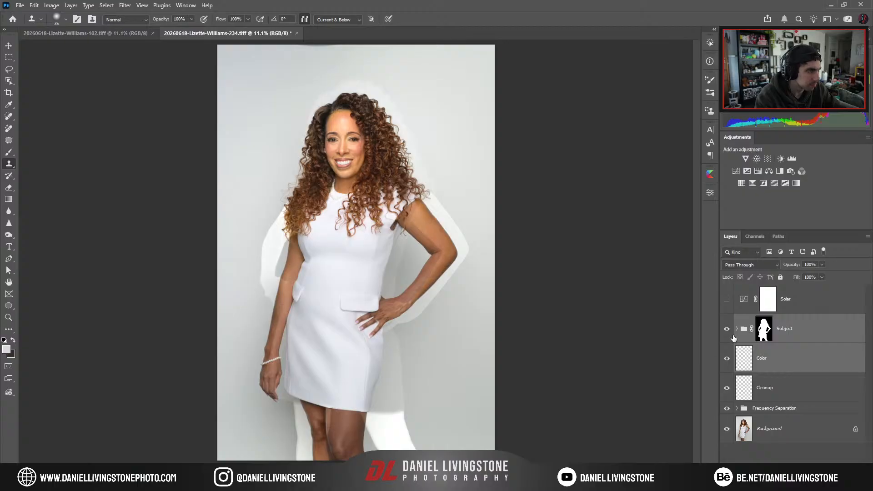
{"action": "left_click", "coordinate": [726, 328]}
{"action": "left_click", "coordinate": [764, 362]}
Examine the skin colour and shadows of the face up close in portrait 234.
{"action": "key", "text": "ctrl+plus"}
{"action": "key", "text": "ctrl+plus"}
{"action": "key", "text": "ctrl+plus"}
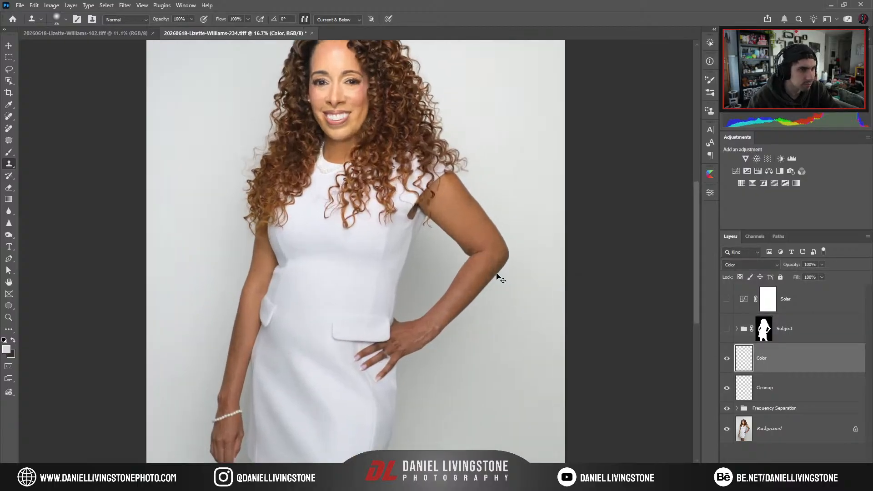
{"action": "left_click_drag", "start_coordinate": [421, 231], "coordinate": [427, 397]}
{"action": "key", "text": "ctrl+plus"}
{"action": "key", "text": "ctrl+plus"}
{"action": "left_click_drag", "start_coordinate": [393, 166], "coordinate": [470, 232]}
{"action": "key", "text": "ctrl+plus"}
{"action": "key", "text": "ctrl+plus"}
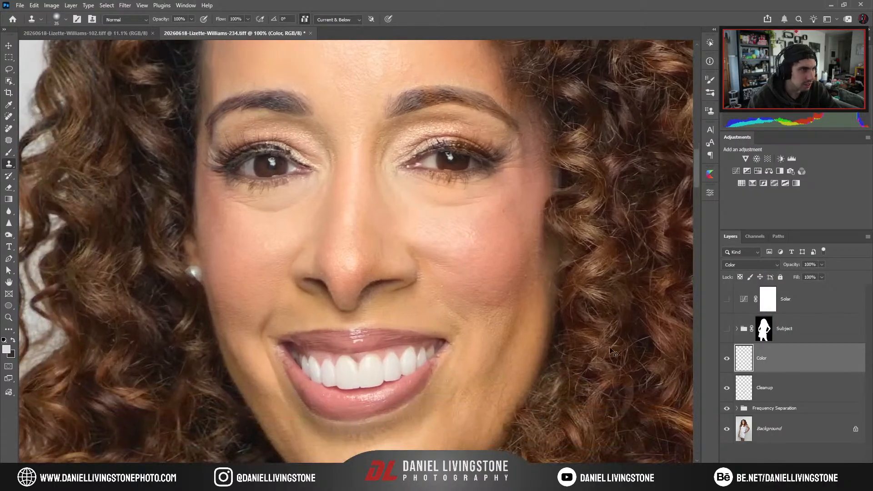
{"action": "key", "text": "ctrl+plus"}
{"action": "key", "text": "ctrl+minus"}
Expand the Frequency Separation group in portrait 102 and view its Tonal layer on its own around the face.
{"action": "left_click", "coordinate": [127, 35]}
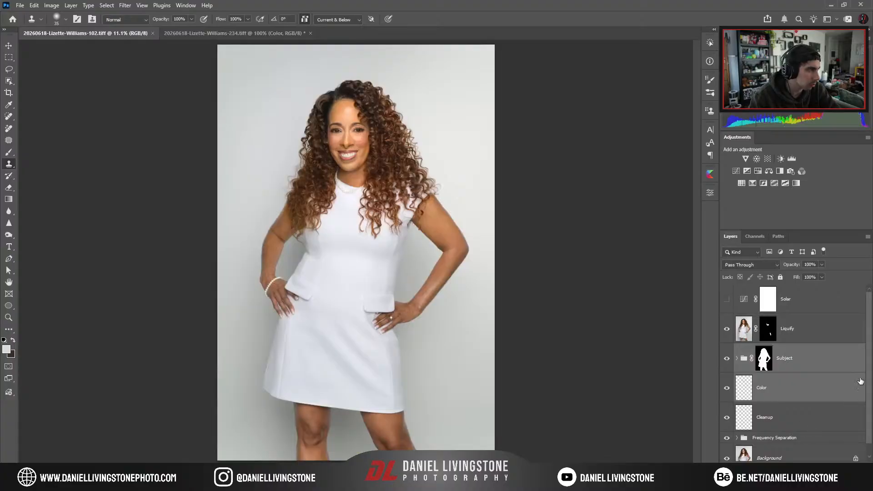
{"action": "scroll", "coordinate": [864, 389], "scroll_direction": "down", "scroll_amount": 1}
{"action": "left_click", "coordinate": [843, 400]}
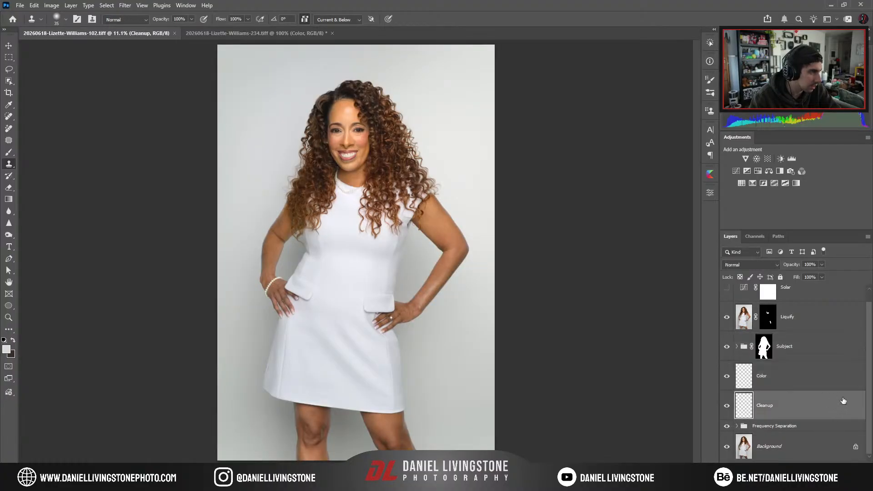
{"action": "left_click", "coordinate": [737, 427]}
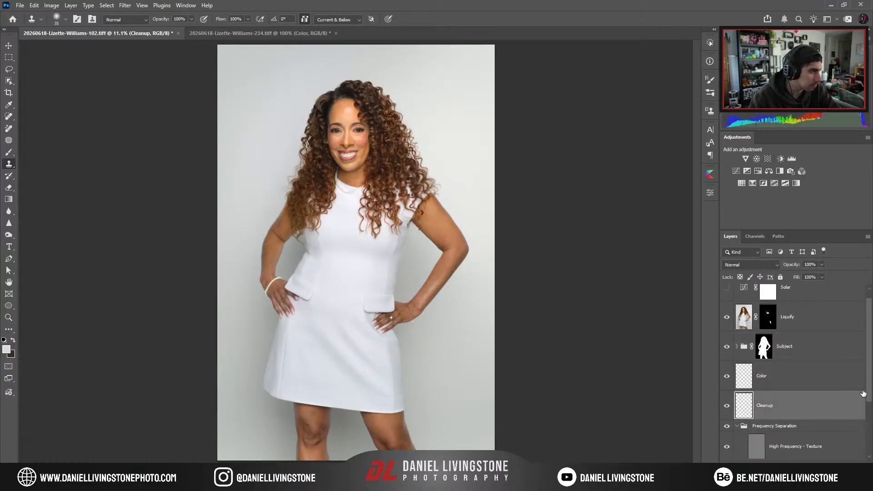
{"action": "scroll", "coordinate": [864, 393], "scroll_direction": "down", "scroll_amount": 3}
{"action": "scroll", "coordinate": [476, 353], "scroll_direction": "up", "scroll_amount": 5}
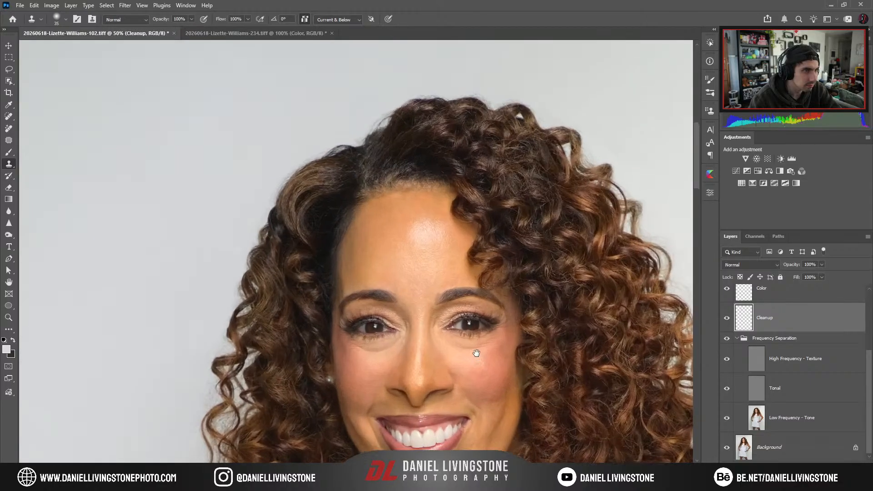
{"action": "left_click_drag", "start_coordinate": [476, 353], "coordinate": [383, 217]}
{"action": "left_click", "coordinate": [727, 388], "text": "alt"}
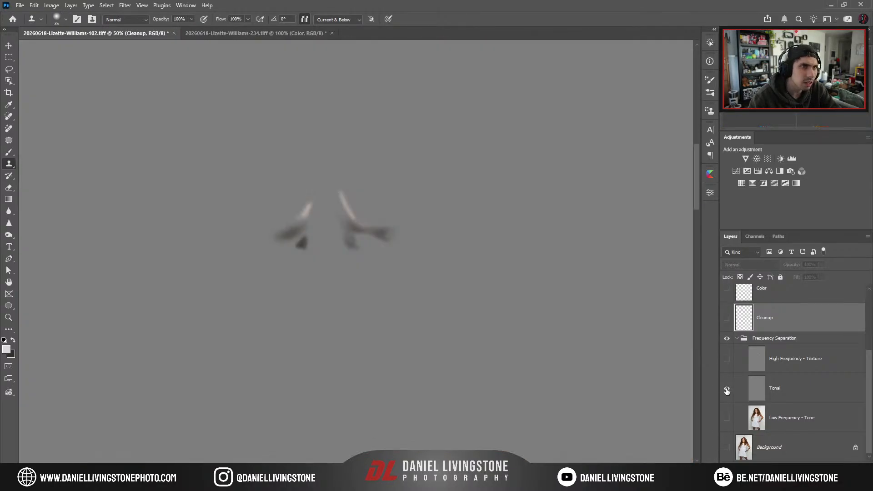
{"action": "left_click", "coordinate": [727, 390], "text": "alt"}
{"action": "key", "text": "ctrl+plus"}
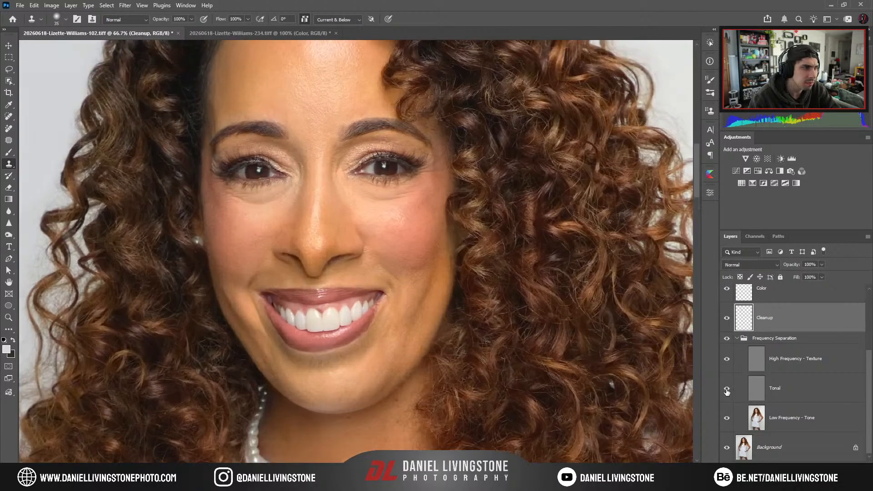
Select the Tonal layer inside Frequency Separation in portrait 234 and set the Brush tool's flow to 20%.
{"action": "left_click", "coordinate": [277, 32]}
{"action": "key", "text": "ctrl+plus"}
{"action": "left_click_drag", "start_coordinate": [566, 273], "coordinate": [562, 309]}
{"action": "key", "text": "ctrl+minus"}
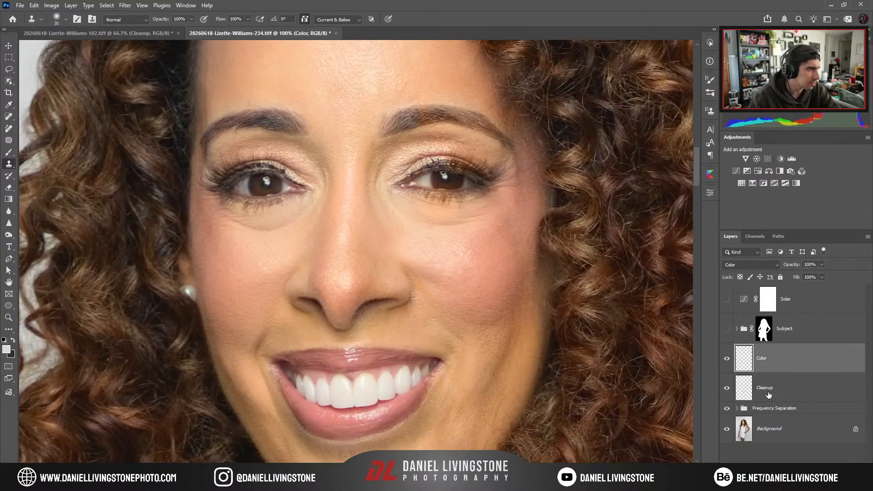
{"action": "left_click", "coordinate": [736, 408]}
{"action": "scroll", "coordinate": [867, 401], "scroll_direction": "down", "scroll_amount": 2}
{"action": "left_click", "coordinate": [818, 418]}
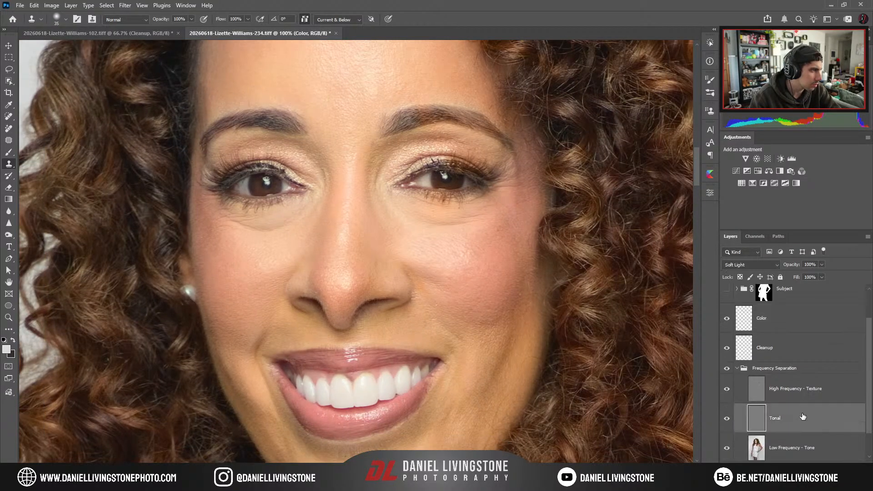
{"action": "key", "text": "b"}
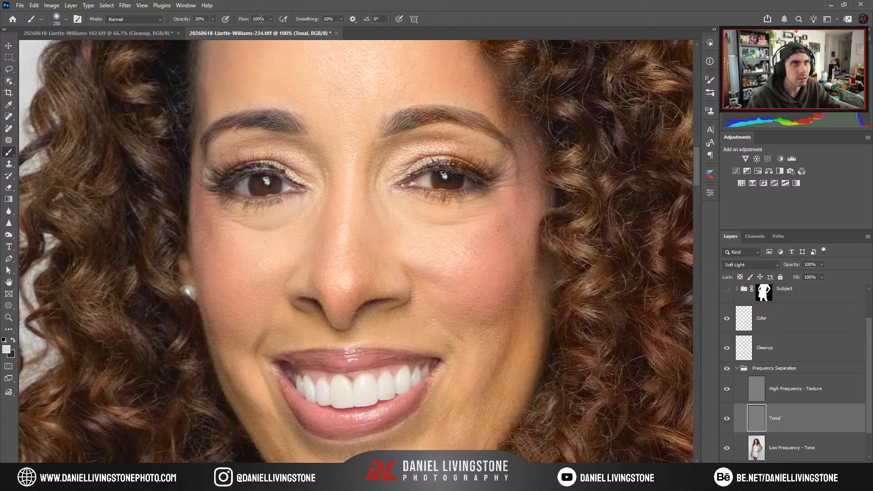
{"action": "key", "text": "Return"}
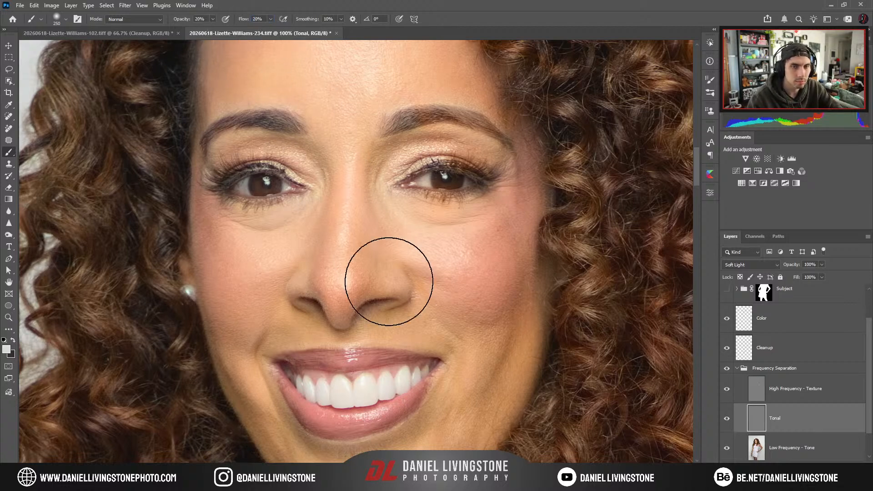
Set a light skin tone as the brush colour and show the Solar layer over the nose area.
{"action": "left_click", "coordinate": [755, 38]}
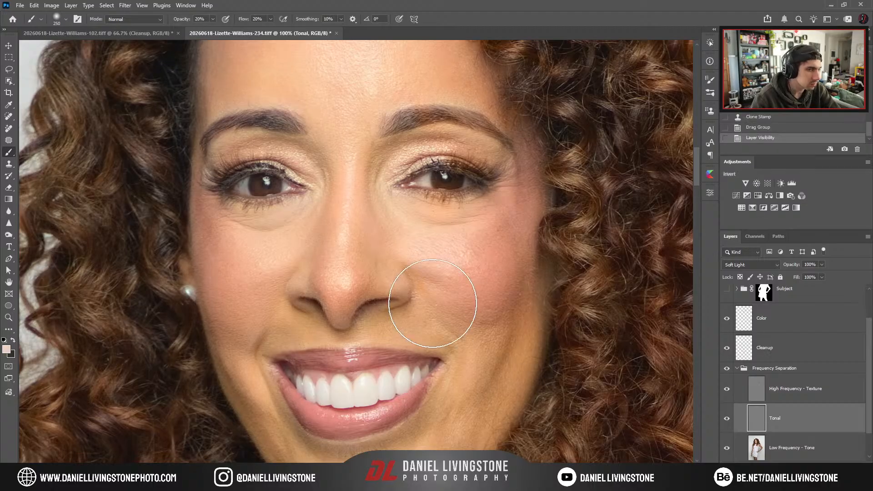
{"action": "key", "text": "ctrl+plus"}
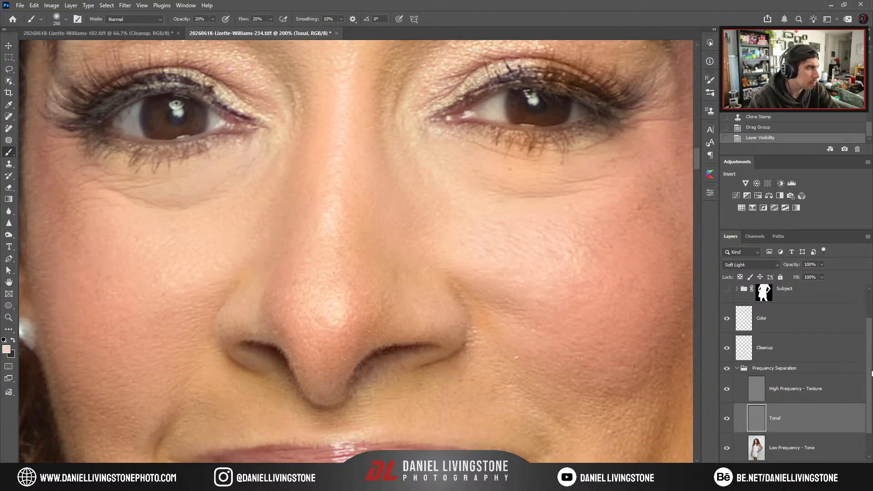
{"action": "scroll", "coordinate": [864, 302], "scroll_direction": "up", "scroll_amount": 2}
{"action": "left_click", "coordinate": [726, 302]}
Reduce the brush size to about 70 px and swap to the dark brush colour.
{"action": "key", "text": "bracketleft"}
{"action": "key", "text": "bracketleft"}
{"action": "key", "text": "bracketleft"}
{"action": "key", "text": "bracketleft"}
{"action": "key", "text": "bracketleft"}
{"action": "key", "text": "bracketleft"}
{"action": "key", "text": "bracketleft"}
{"action": "key", "text": "bracketleft"}
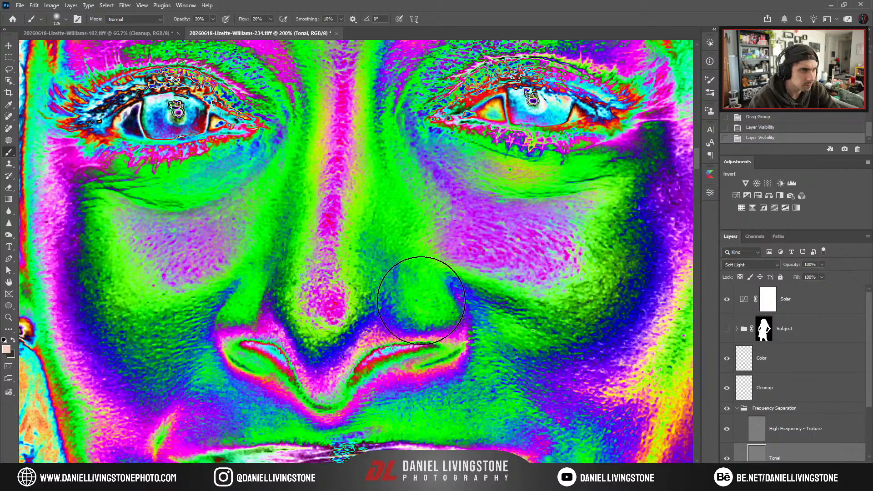
{"action": "left_click", "coordinate": [528, 291]}
{"action": "key", "text": "x"}
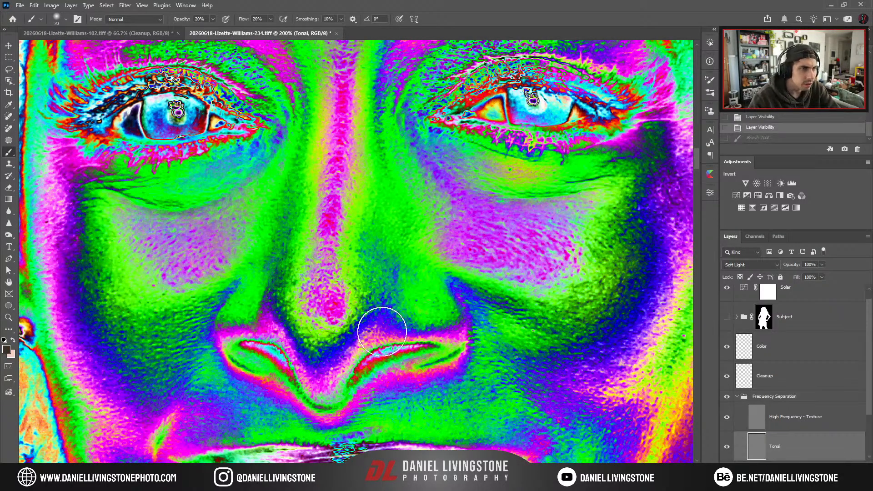
Darken the bright nostril wing on the subject's left, hide the Solar layer and compare the result by toggling the Tonal layer.
{"action": "key", "text": "bracketleft"}
{"action": "mouse_move", "coordinate": [415, 296]}
{"action": "left_mouse_down"}
{"action": "mouse_move", "coordinate": [445, 309]}
{"action": "mouse_move", "coordinate": [434, 282]}
{"action": "mouse_move", "coordinate": [421, 275]}
{"action": "mouse_move", "coordinate": [416, 308]}
{"action": "mouse_move", "coordinate": [430, 316]}
{"action": "mouse_move", "coordinate": [398, 301]}
{"action": "mouse_move", "coordinate": [423, 319]}
{"action": "mouse_move", "coordinate": [456, 312]}
{"action": "mouse_move", "coordinate": [418, 314]}
{"action": "left_mouse_up"}
{"action": "key", "text": "bracketleft"}
{"action": "key", "text": "bracketleft"}
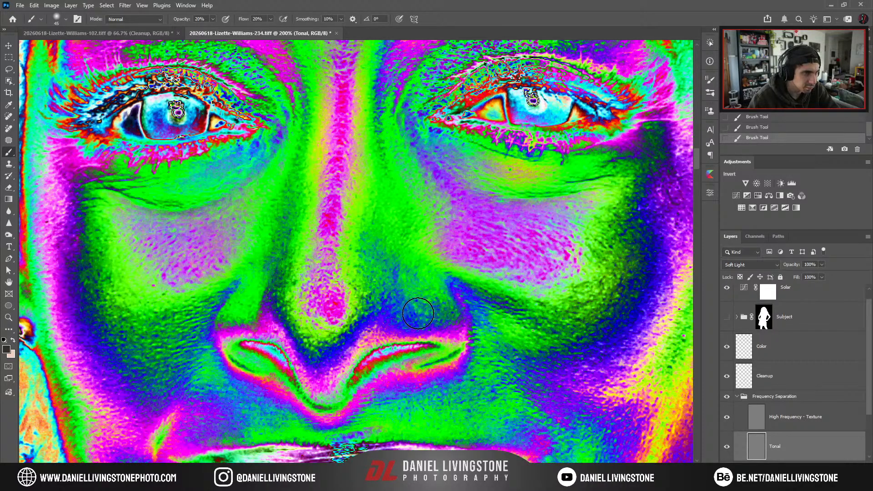
{"action": "left_click", "coordinate": [727, 289]}
{"action": "left_click", "coordinate": [727, 448]}
{"action": "left_click", "coordinate": [727, 448]}
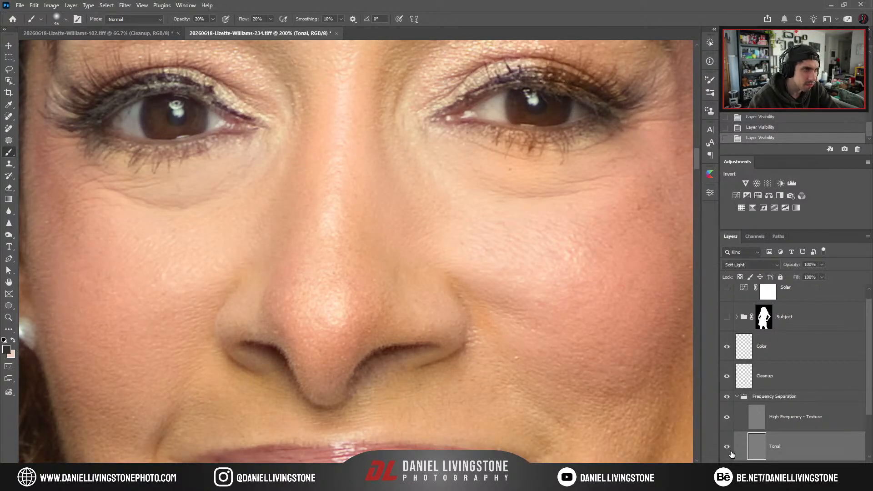
Deepen the outer edge of the subject's left nostril wing with dark strokes, using a brush of about 30 px.
{"action": "key", "text": "ctrl+plus"}
{"action": "key", "text": "bracketleft"}
{"action": "left_click_drag", "start_coordinate": [445, 298], "coordinate": [474, 309]}
{"action": "key", "text": "bracketleft"}
{"action": "mouse_move", "coordinate": [473, 308]}
{"action": "left_mouse_down"}
{"action": "mouse_move", "coordinate": [489, 315]}
{"action": "mouse_move", "coordinate": [509, 366]}
{"action": "left_mouse_up"}
{"action": "key", "text": "bracketleft"}
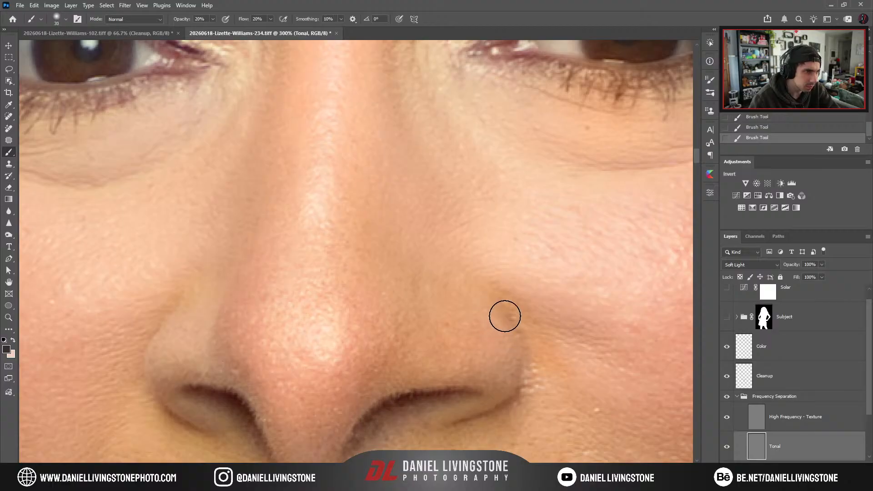
{"action": "left_click_drag", "start_coordinate": [504, 316], "coordinate": [515, 372]}
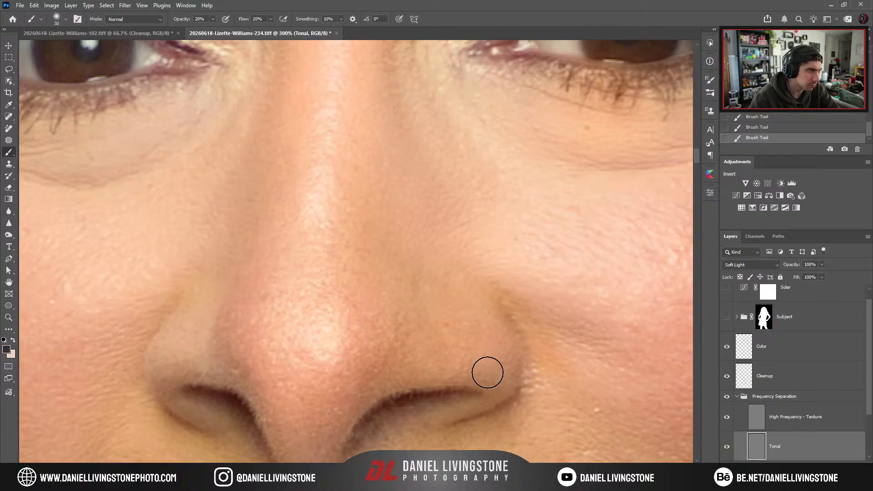
Blend the darkening across the subject's left nostril wing with the Solar layer shown, and hide Solar again.
{"action": "left_click", "coordinate": [727, 288]}
{"action": "mouse_move", "coordinate": [506, 347]}
{"action": "left_mouse_down"}
{"action": "mouse_move", "coordinate": [482, 314]}
{"action": "mouse_move", "coordinate": [442, 300]}
{"action": "mouse_move", "coordinate": [455, 341]}
{"action": "mouse_move", "coordinate": [453, 334]}
{"action": "mouse_move", "coordinate": [488, 348]}
{"action": "mouse_move", "coordinate": [457, 354]}
{"action": "mouse_move", "coordinate": [460, 362]}
{"action": "mouse_move", "coordinate": [446, 344]}
{"action": "mouse_move", "coordinate": [434, 368]}
{"action": "mouse_move", "coordinate": [484, 361]}
{"action": "mouse_move", "coordinate": [504, 341]}
{"action": "mouse_move", "coordinate": [490, 359]}
{"action": "mouse_move", "coordinate": [490, 329]}
{"action": "mouse_move", "coordinate": [434, 304]}
{"action": "mouse_move", "coordinate": [401, 308]}
{"action": "left_mouse_up"}
{"action": "key", "text": "bracketleft"}
{"action": "key", "text": "ctrl+minus"}
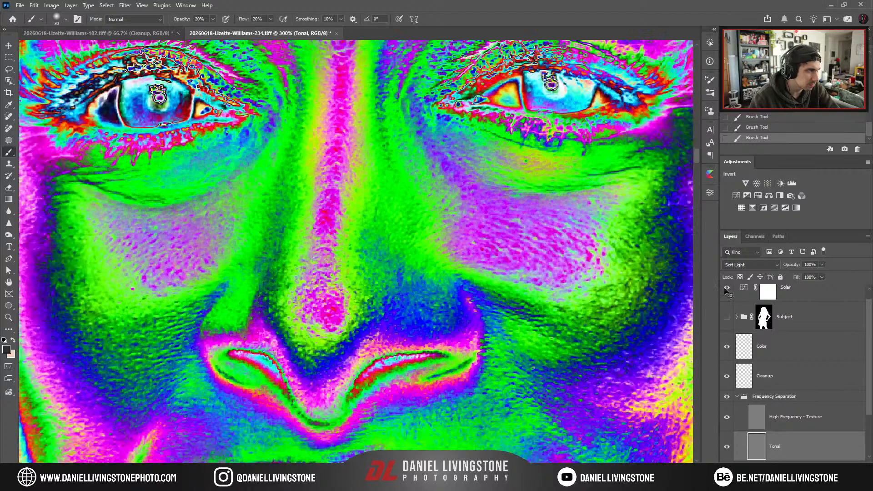
{"action": "key", "text": "ctrl+minus"}
{"action": "key", "text": "ctrl+minus"}
{"action": "key", "text": "ctrl+minus"}
{"action": "left_click", "coordinate": [726, 288]}
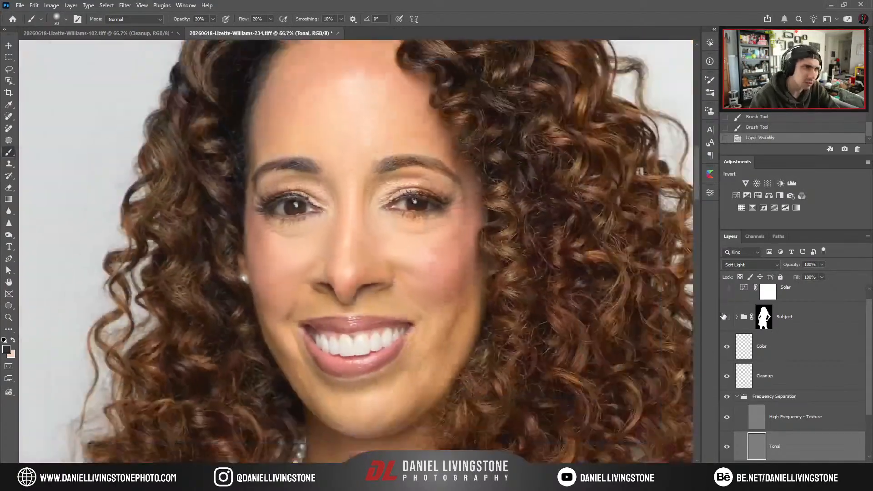
Show the Solar layer and darken the nostril wing on the subject's right with a small dark brush.
{"action": "key", "text": "ctrl+plus"}
{"action": "key", "text": "ctrl+plus"}
{"action": "key", "text": "ctrl+plus"}
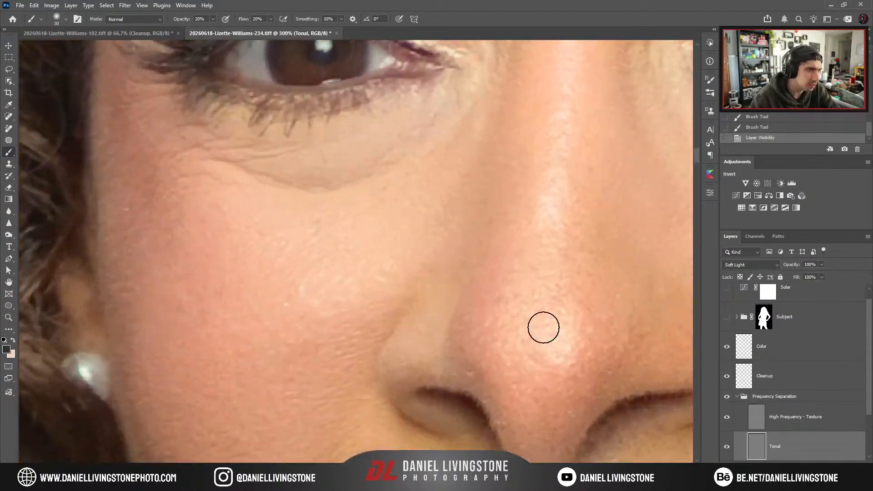
{"action": "left_click", "coordinate": [727, 292]}
{"action": "key", "text": "bracketleft"}
{"action": "mouse_move", "coordinate": [452, 314]}
{"action": "left_mouse_down"}
{"action": "mouse_move", "coordinate": [452, 289]}
{"action": "mouse_move", "coordinate": [404, 342]}
{"action": "mouse_move", "coordinate": [404, 332]}
{"action": "mouse_move", "coordinate": [390, 365]}
{"action": "mouse_move", "coordinate": [401, 333]}
{"action": "mouse_move", "coordinate": [391, 352]}
{"action": "mouse_move", "coordinate": [427, 342]}
{"action": "mouse_move", "coordinate": [420, 356]}
{"action": "mouse_move", "coordinate": [442, 367]}
{"action": "left_mouse_up"}
{"action": "mouse_move", "coordinate": [435, 336]}
{"action": "left_mouse_down"}
{"action": "mouse_move", "coordinate": [431, 357]}
{"action": "mouse_move", "coordinate": [437, 327]}
{"action": "mouse_move", "coordinate": [422, 330]}
{"action": "mouse_move", "coordinate": [414, 351]}
{"action": "mouse_move", "coordinate": [421, 352]}
{"action": "mouse_move", "coordinate": [440, 298]}
{"action": "mouse_move", "coordinate": [397, 360]}
{"action": "left_mouse_up"}
{"action": "mouse_move", "coordinate": [439, 310]}
{"action": "left_mouse_down"}
{"action": "mouse_move", "coordinate": [456, 289]}
{"action": "mouse_move", "coordinate": [425, 304]}
{"action": "mouse_move", "coordinate": [436, 324]}
{"action": "left_mouse_up"}
{"action": "key", "text": "ctrl+minus"}
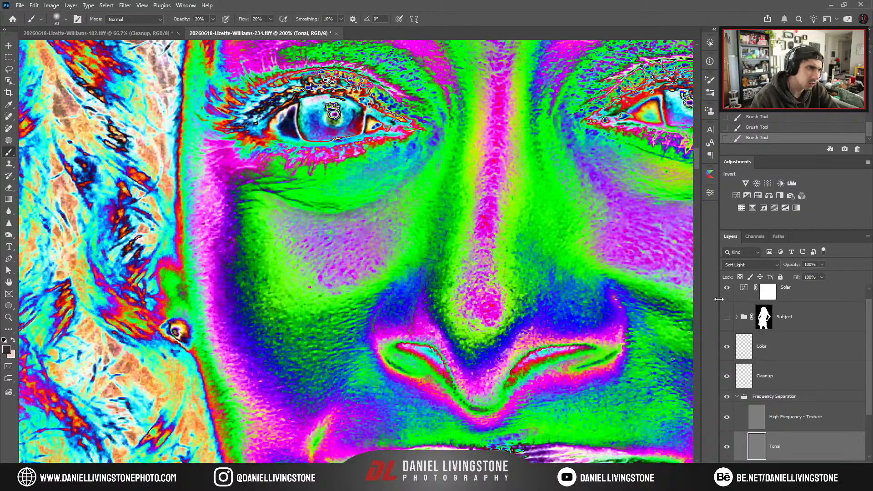
Hide the Solar layer and compare the whole face with and without the Tonal layer.
{"action": "left_click", "coordinate": [726, 288]}
{"action": "key", "text": "ctrl+minus"}
{"action": "key", "text": "ctrl+minus"}
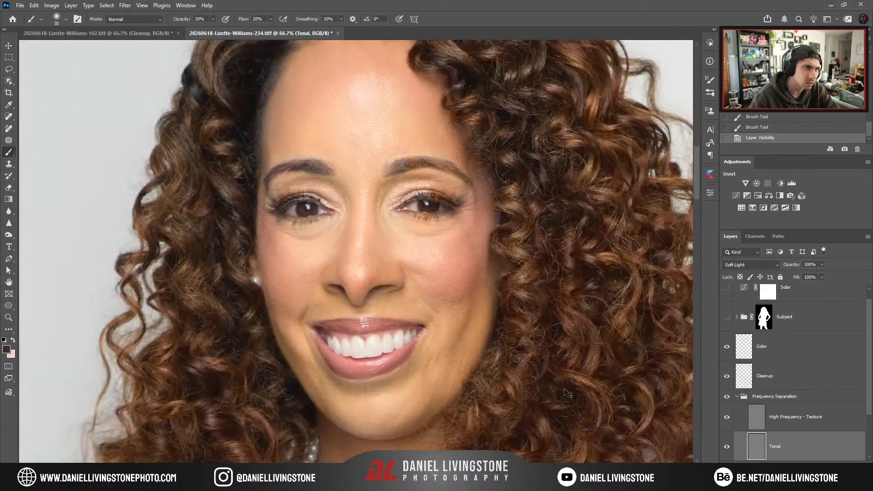
{"action": "key", "text": "ctrl+plus"}
{"action": "left_click", "coordinate": [727, 447]}
{"action": "left_click", "coordinate": [727, 447]}
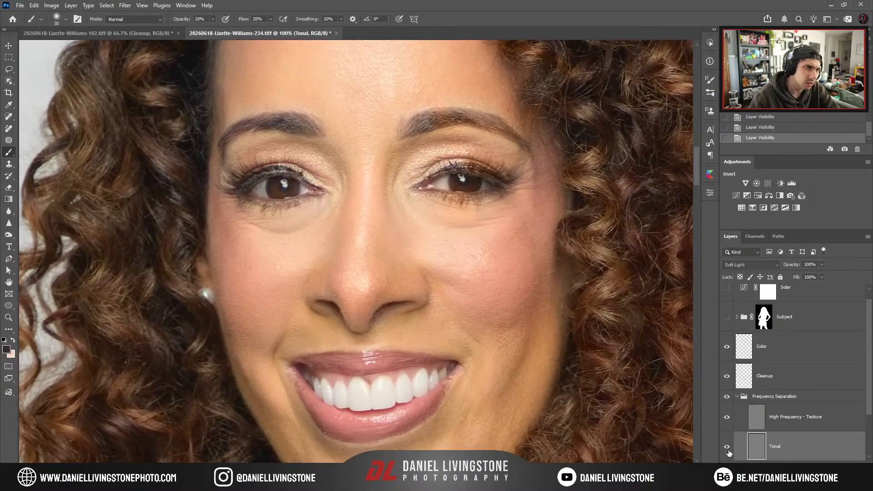
With the Solar layer shown, even out the transition from the subject's left nostril to the cheek using dark and light strokes.
{"action": "key", "text": "ctrl+minus"}
{"action": "key", "text": "ctrl+plus"}
{"action": "key", "text": "ctrl+plus"}
{"action": "left_click_drag", "start_coordinate": [468, 287], "coordinate": [444, 331]}
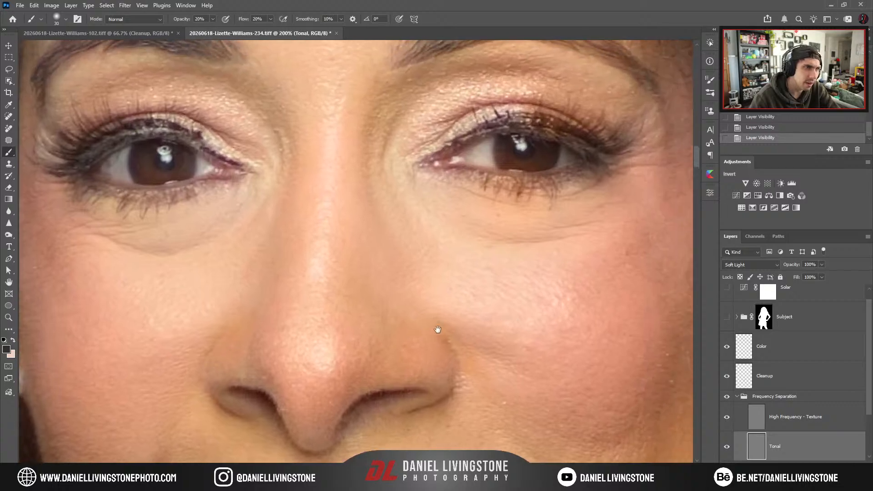
{"action": "left_click", "coordinate": [726, 287]}
{"action": "mouse_move", "coordinate": [409, 289]}
{"action": "left_mouse_down"}
{"action": "mouse_move", "coordinate": [534, 329]}
{"action": "mouse_move", "coordinate": [542, 322]}
{"action": "mouse_move", "coordinate": [521, 332]}
{"action": "mouse_move", "coordinate": [419, 282]}
{"action": "mouse_move", "coordinate": [428, 294]}
{"action": "mouse_move", "coordinate": [521, 324]}
{"action": "left_mouse_up"}
{"action": "key", "text": "bracketleft"}
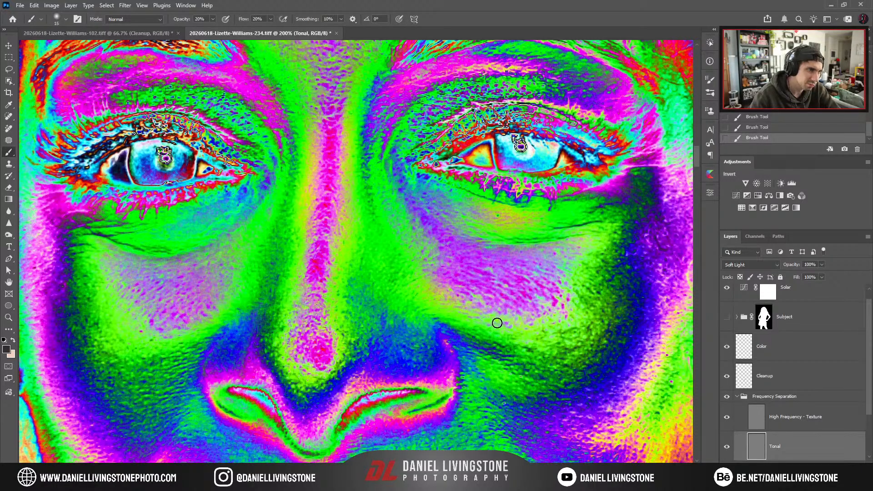
{"action": "mouse_move", "coordinate": [510, 365]}
{"action": "left_mouse_down"}
{"action": "mouse_move", "coordinate": [538, 365]}
{"action": "mouse_move", "coordinate": [554, 388]}
{"action": "mouse_move", "coordinate": [483, 344]}
{"action": "left_mouse_up"}
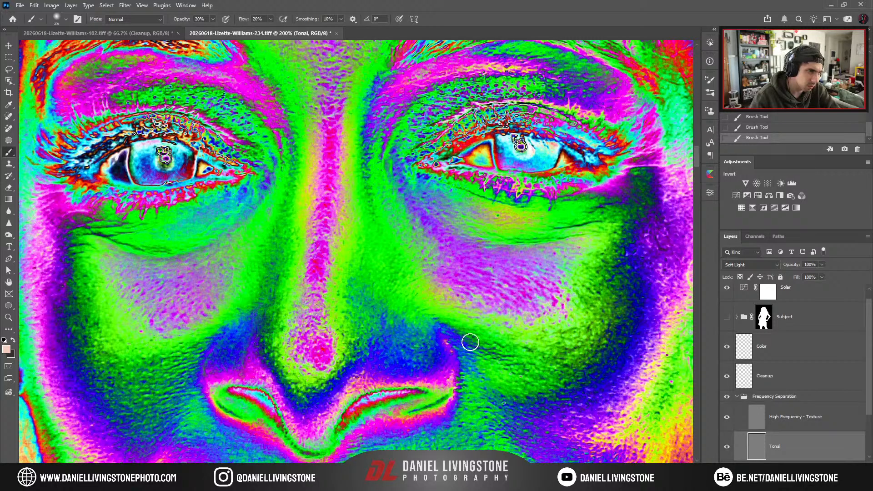
Hide the Solar layer and toggle the Tonal layer to check the cheek and nose blending.
{"action": "left_click", "coordinate": [728, 293]}
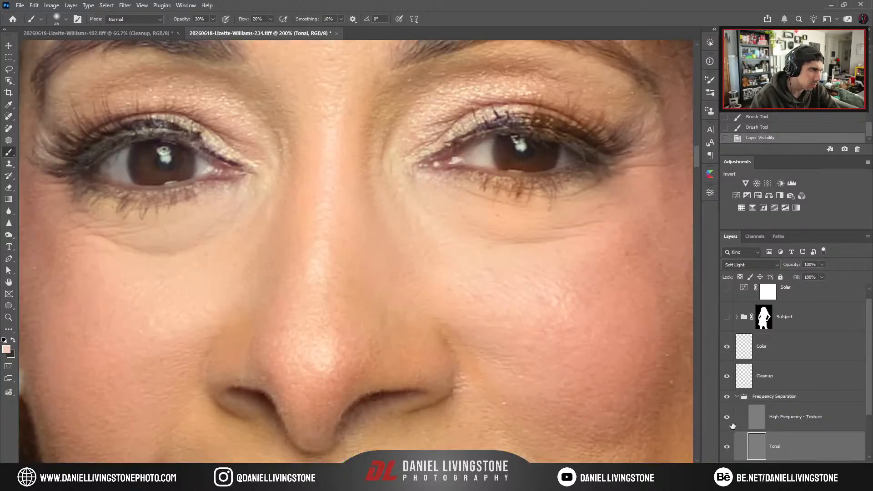
{"action": "left_click", "coordinate": [727, 447]}
{"action": "left_click", "coordinate": [727, 446]}
{"action": "key", "text": "ctrl+minus"}
{"action": "key", "text": "ctrl+minus"}
{"action": "key", "text": "ctrl+minus"}
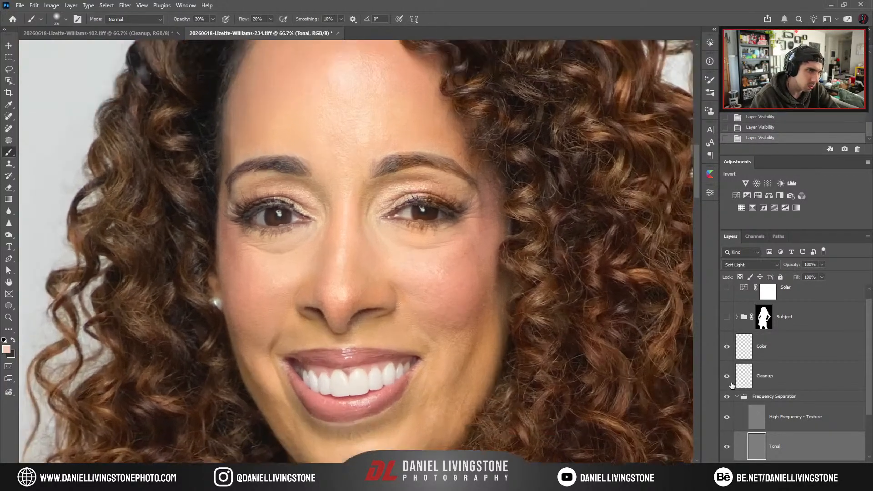
Show the Solar layer and lighten the crease beside the subject's left nostril with a light brush of about 20 px.
{"action": "key", "text": "ctrl+plus"}
{"action": "key", "text": "ctrl+plus"}
{"action": "left_click", "coordinate": [727, 287]}
{"action": "key", "text": "ctrl+plus"}
{"action": "key", "text": "ctrl+plus"}
{"action": "mouse_move", "coordinate": [447, 315]}
{"action": "left_mouse_down"}
{"action": "mouse_move", "coordinate": [442, 305]}
{"action": "mouse_move", "coordinate": [450, 319]}
{"action": "mouse_move", "coordinate": [440, 313]}
{"action": "left_mouse_up"}
{"action": "left_click", "coordinate": [474, 337], "text": "alt"}
{"action": "key", "text": "bracketright"}
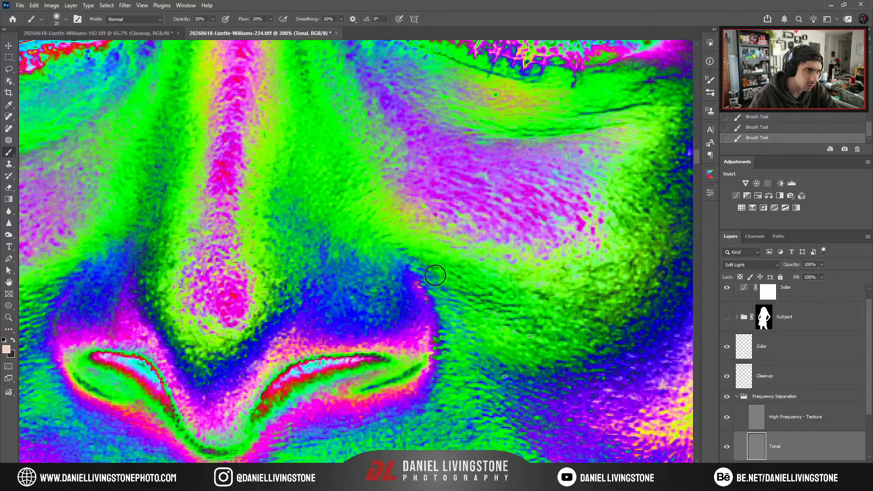
Turn off the Solar layer and compare the lightened crease with the Tonal layer off and on.
{"action": "key", "text": "ctrl+minus"}
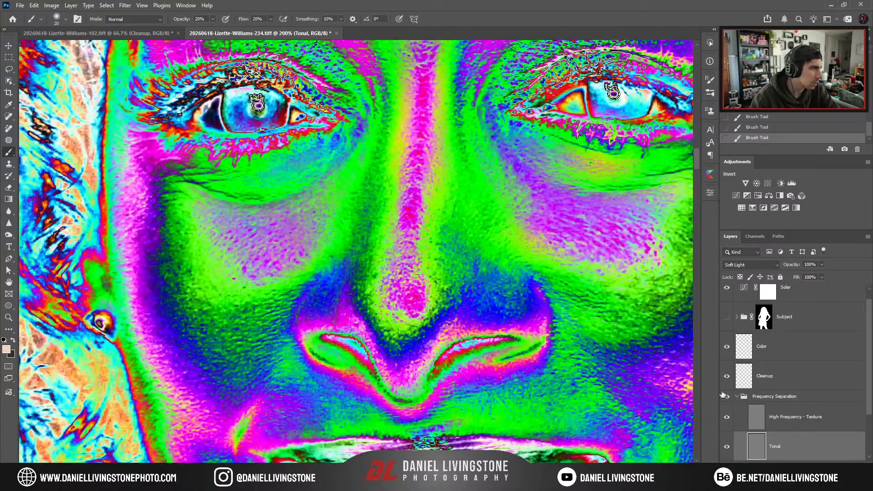
{"action": "key", "text": "ctrl+minus"}
{"action": "left_click", "coordinate": [726, 288]}
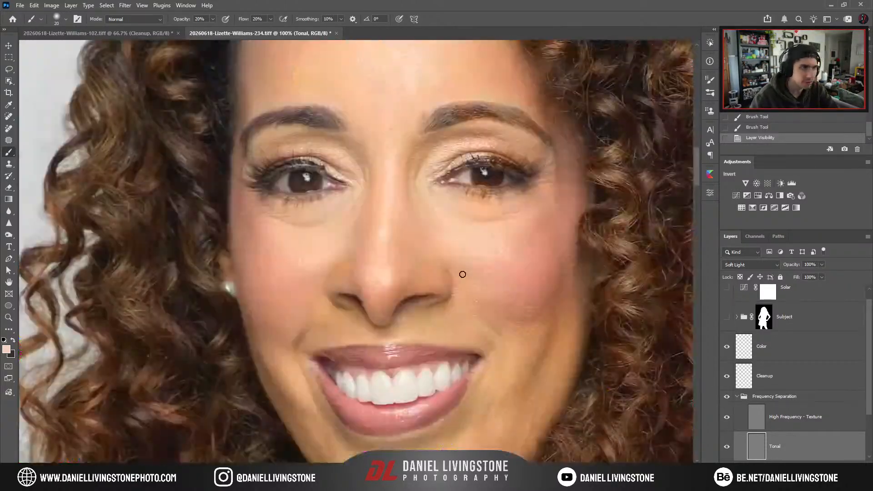
{"action": "left_click", "coordinate": [727, 448]}
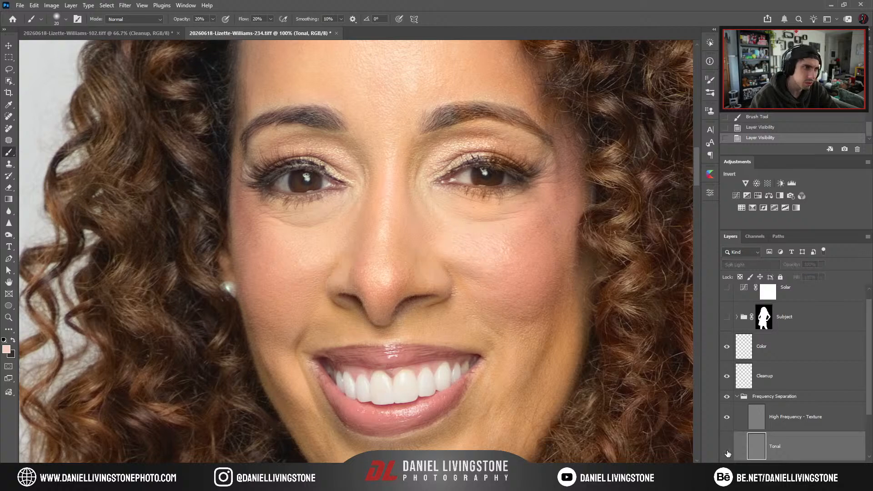
{"action": "left_click", "coordinate": [726, 447]}
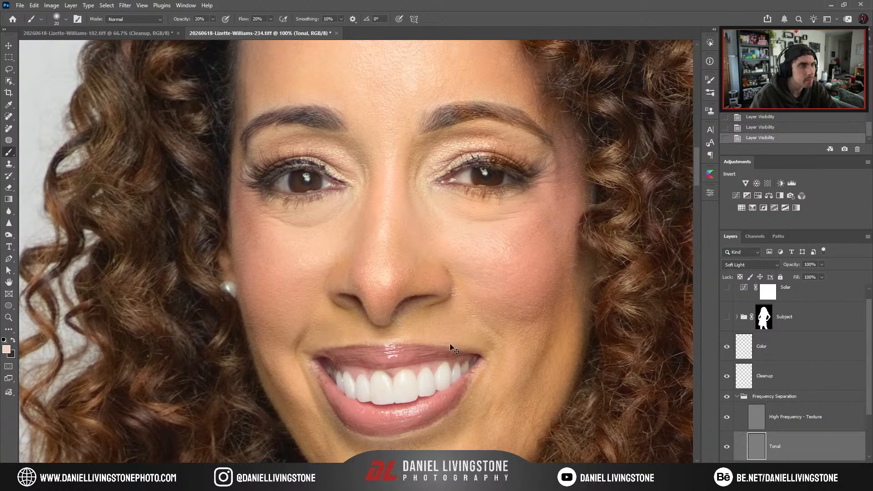
Examine the nose and the subject's left cheek up close and from a distance for remaining uneven tones.
{"action": "key", "text": "ctrl+minus"}
{"action": "key", "text": "ctrl+minus"}
{"action": "key", "text": "ctrl+plus"}
{"action": "key", "text": "ctrl+plus"}
{"action": "key", "text": "ctrl+plus"}
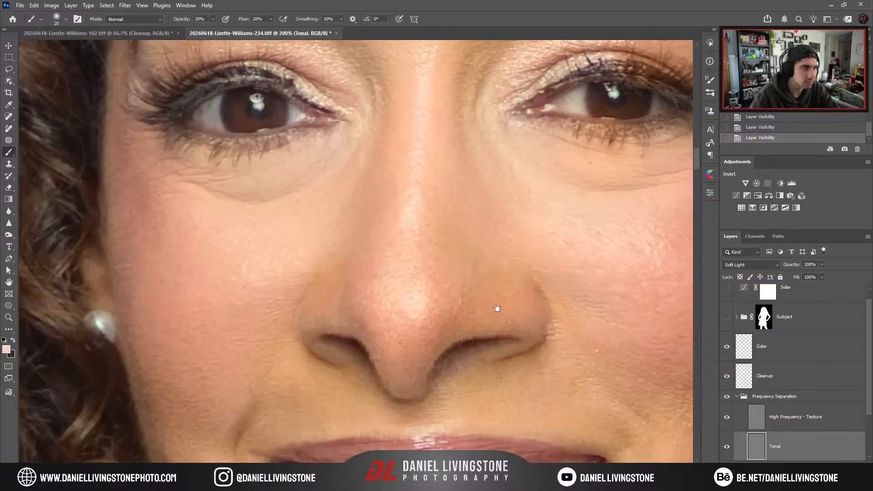
{"action": "scroll", "coordinate": [497, 308], "scroll_direction": "right", "scroll_amount": 5}
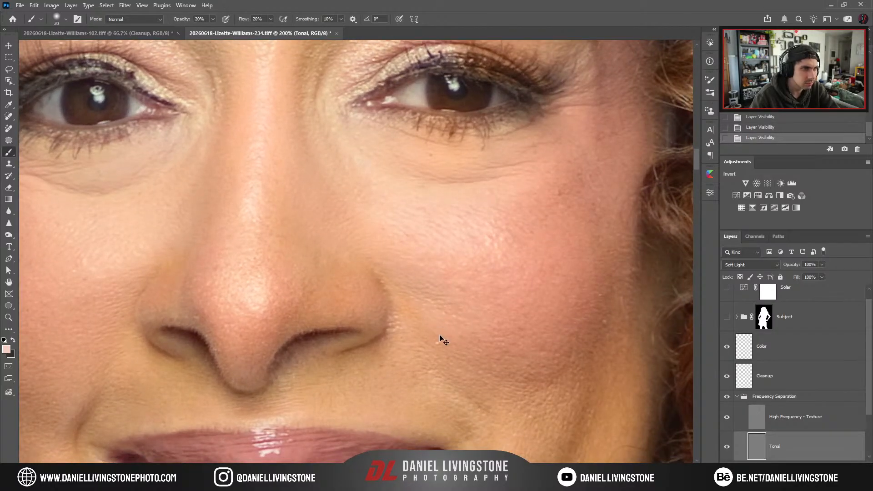
{"action": "key", "text": "ctrl+minus"}
{"action": "key", "text": "ctrl+plus"}
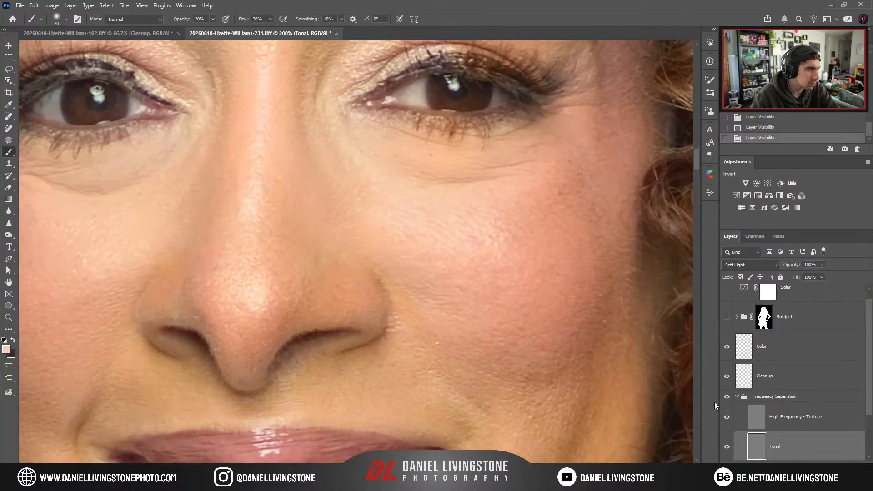
{"action": "key", "text": "ctrl+minus"}
{"action": "key", "text": "ctrl+minus"}
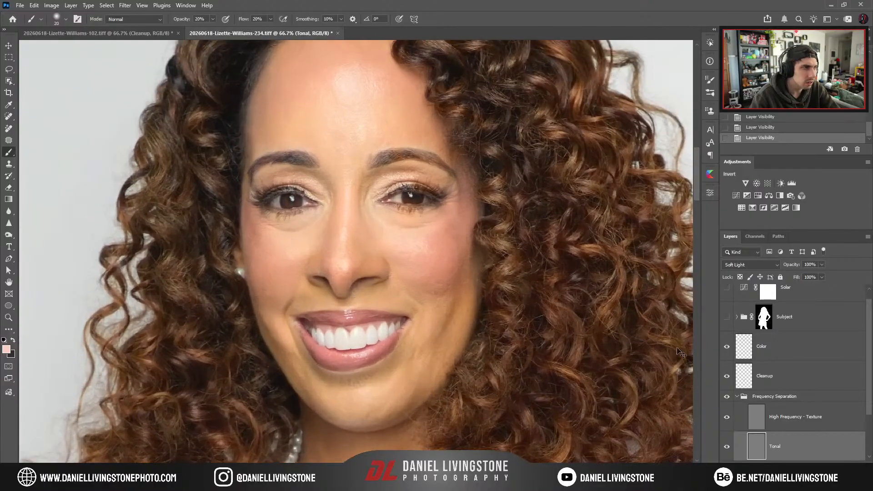
With the Solar layer shown, soften the bright highlight on the subject's left cheek using dark strokes with an enlarged brush.
{"action": "key", "text": "ctrl+plus"}
{"action": "key", "text": "x"}
{"action": "left_click", "coordinate": [727, 287]}
{"action": "key", "text": "ctrl+plus"}
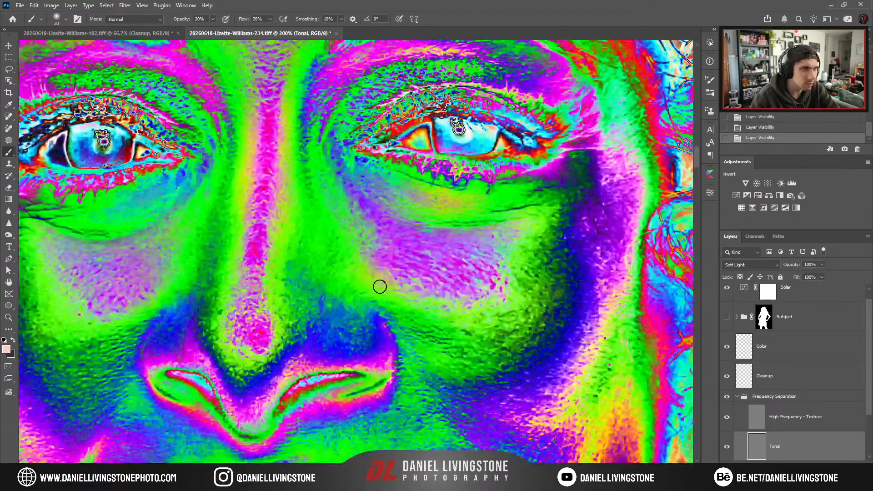
{"action": "mouse_move", "coordinate": [410, 284]}
{"action": "left_mouse_down"}
{"action": "mouse_move", "coordinate": [379, 264]}
{"action": "mouse_move", "coordinate": [414, 272]}
{"action": "left_mouse_up"}
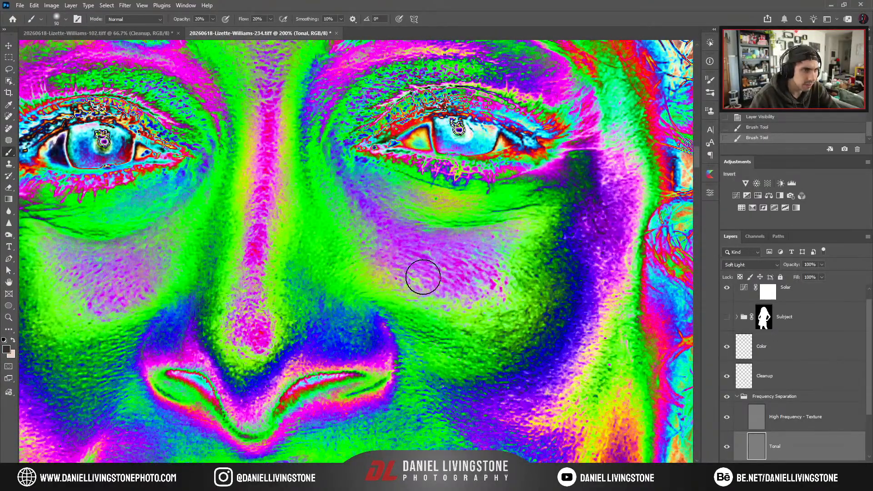
{"action": "key", "text": "bracketright"}
{"action": "key", "text": "bracketright"}
{"action": "key", "text": "bracketright"}
{"action": "mouse_move", "coordinate": [480, 274]}
{"action": "left_mouse_down"}
{"action": "mouse_move", "coordinate": [452, 278]}
{"action": "mouse_move", "coordinate": [508, 290]}
{"action": "mouse_move", "coordinate": [460, 302]}
{"action": "mouse_move", "coordinate": [443, 293]}
{"action": "mouse_move", "coordinate": [469, 294]}
{"action": "mouse_move", "coordinate": [432, 286]}
{"action": "mouse_move", "coordinate": [474, 292]}
{"action": "mouse_move", "coordinate": [413, 301]}
{"action": "mouse_move", "coordinate": [483, 324]}
{"action": "mouse_move", "coordinate": [436, 312]}
{"action": "mouse_move", "coordinate": [363, 259]}
{"action": "mouse_move", "coordinate": [412, 287]}
{"action": "left_mouse_up"}
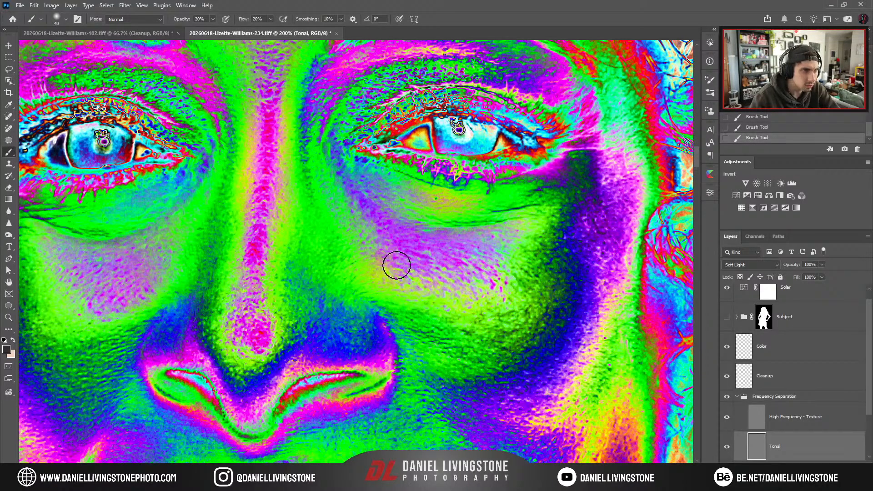
Swap back to the light brush colour, hide the Solar layer and review the face.
{"action": "key", "text": "x"}
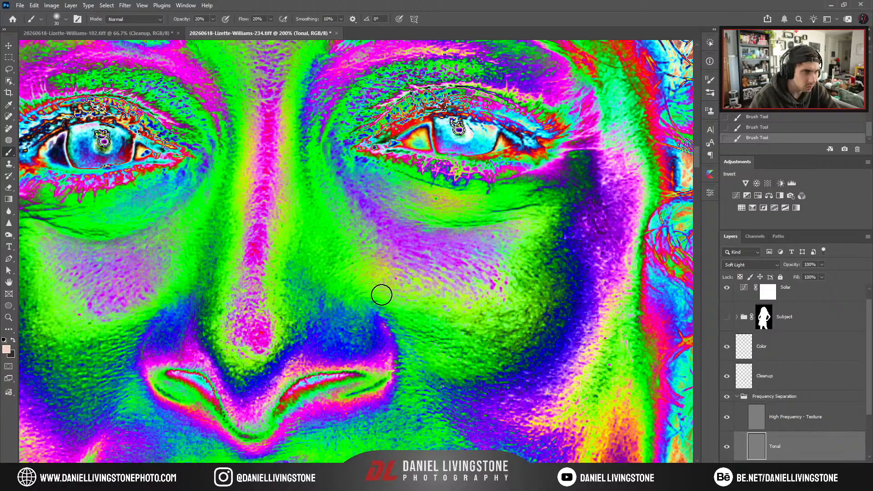
{"action": "key", "text": "ctrl+minus"}
{"action": "key", "text": "ctrl+minus"}
{"action": "key", "text": "ctrl+minus"}
{"action": "left_click", "coordinate": [726, 288]}
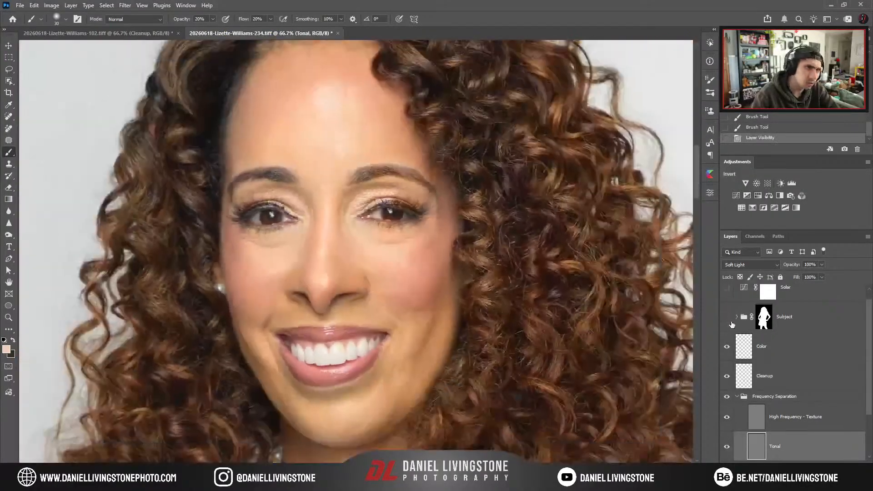
{"action": "key", "text": "ctrl+plus"}
{"action": "key", "text": "ctrl+plus"}
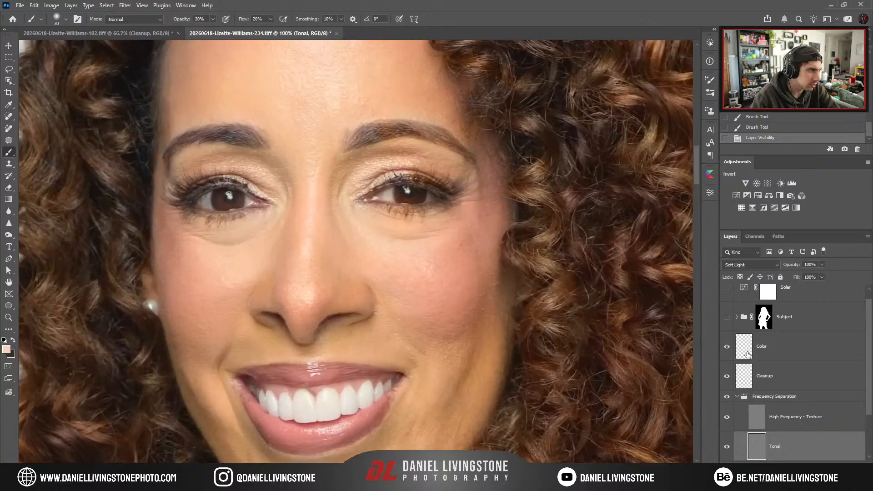
Select the Color layer, view it on its own, restore all layers and activate the Move tool.
{"action": "left_click", "coordinate": [743, 357]}
{"action": "left_click", "coordinate": [726, 347], "text": "alt"}
{"action": "key", "text": "ctrl+plus"}
{"action": "key", "text": "ctrl+minus"}
{"action": "key", "text": "ctrl+minus"}
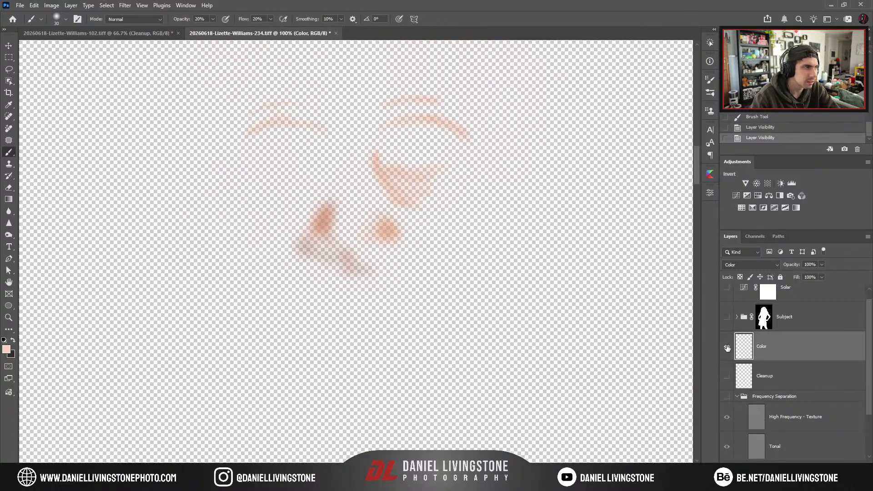
{"action": "left_click", "coordinate": [727, 348], "text": "alt"}
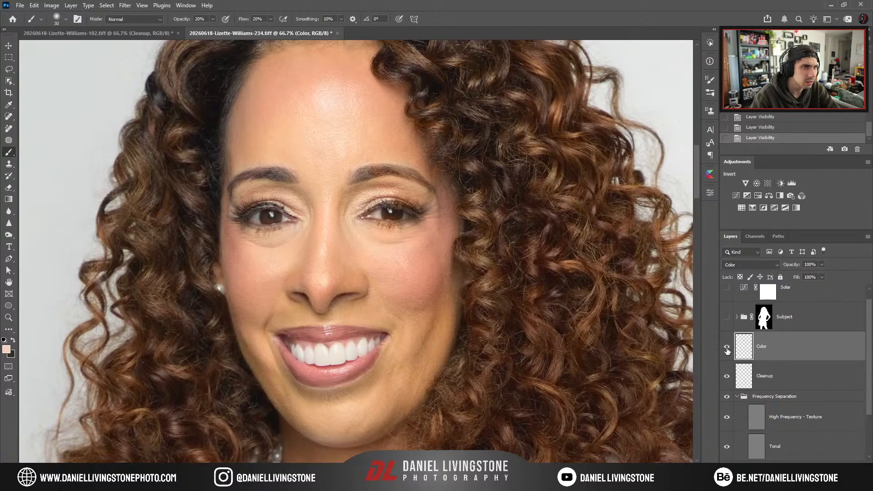
{"action": "key", "text": "v"}
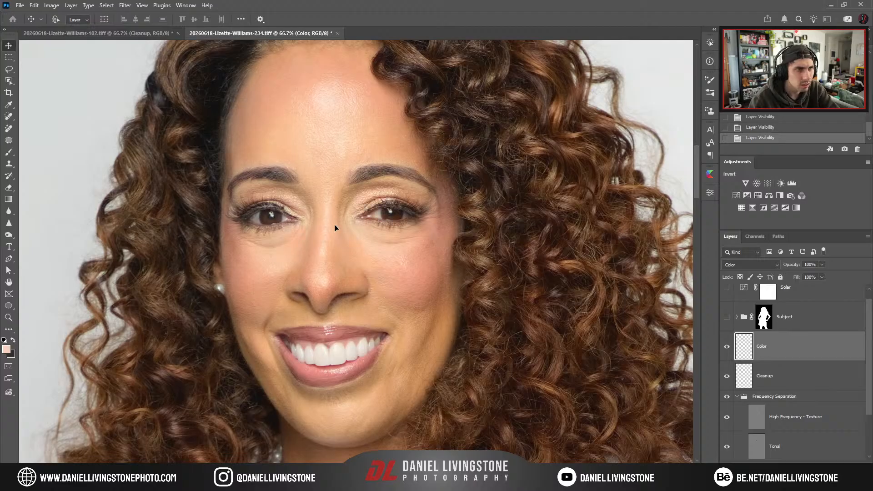
Examine the Color layer's existing paint on its own and against the full portrait.
{"action": "key", "text": "ctrl+plus"}
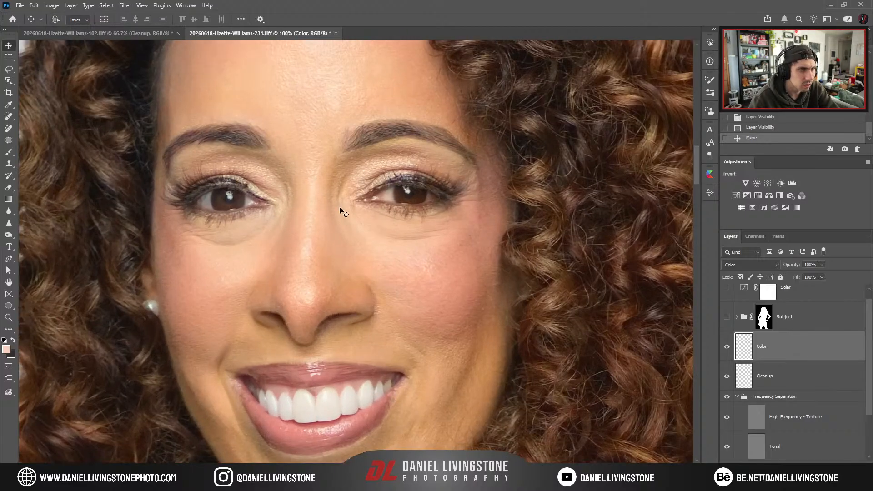
{"action": "left_click", "coordinate": [727, 349], "text": "alt"}
{"action": "key", "text": "ctrl+minus"}
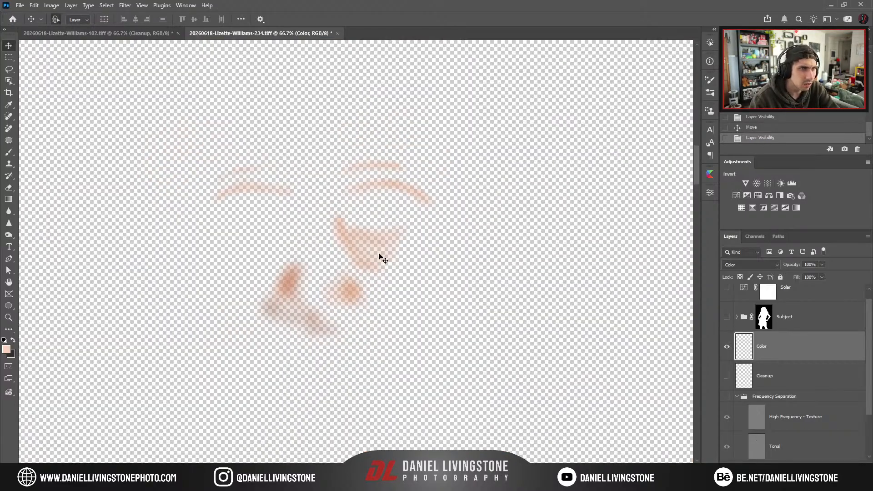
{"action": "left_click_drag", "start_coordinate": [380, 253], "coordinate": [374, 233]}
{"action": "key", "text": "ctrl+plus"}
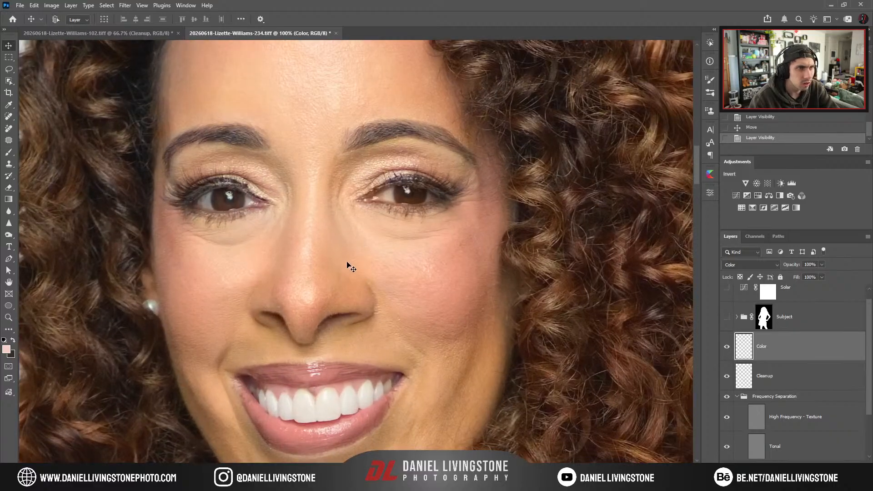
{"action": "left_click_drag", "start_coordinate": [369, 277], "coordinate": [306, 284]}
{"action": "left_click", "coordinate": [727, 347], "text": "alt"}
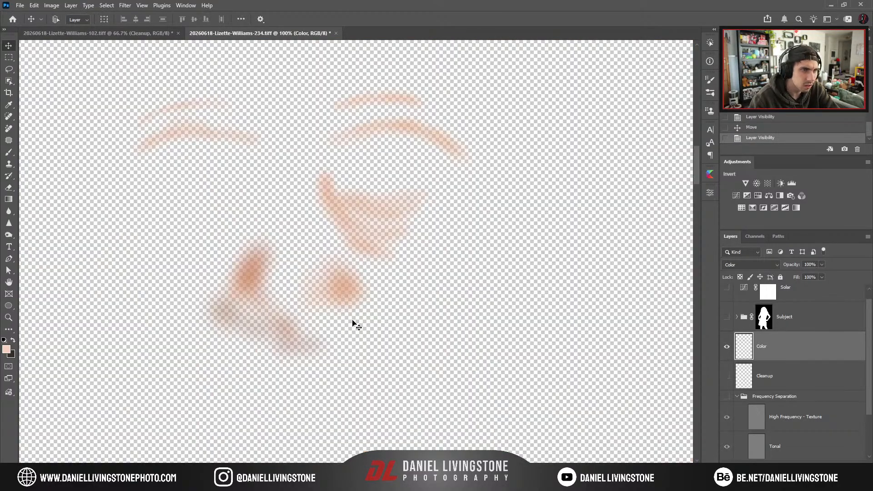
{"action": "left_click", "coordinate": [727, 347], "text": "alt"}
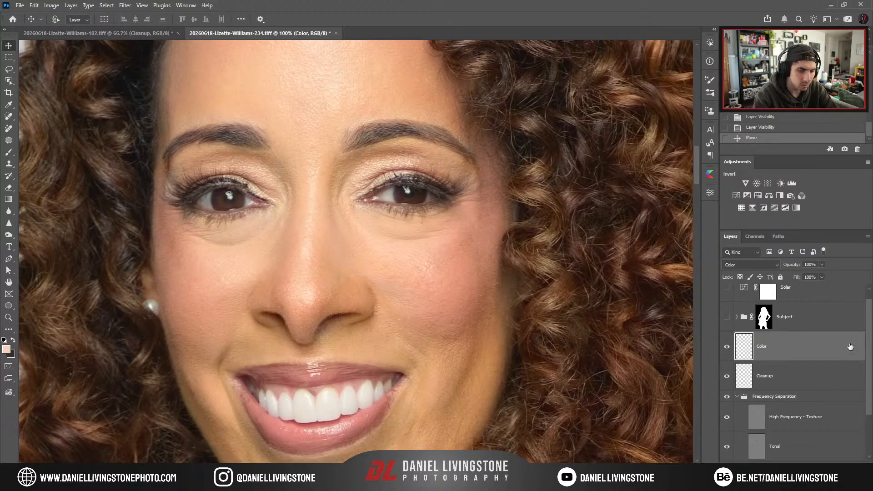
Clear all existing paint from the Color layer and remove the selection.
{"action": "key", "text": "a"}
{"action": "key", "text": "Delete"}
{"action": "key", "text": "v"}
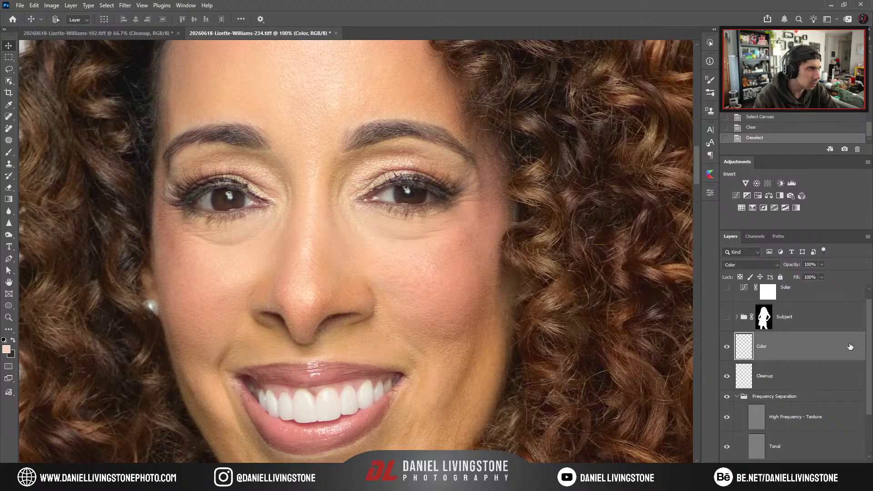
Paint sampled skin tones at 40% brush opacity over the discoloured nostril and adjoining cheek on the subject's left side.
{"action": "key", "text": "b"}
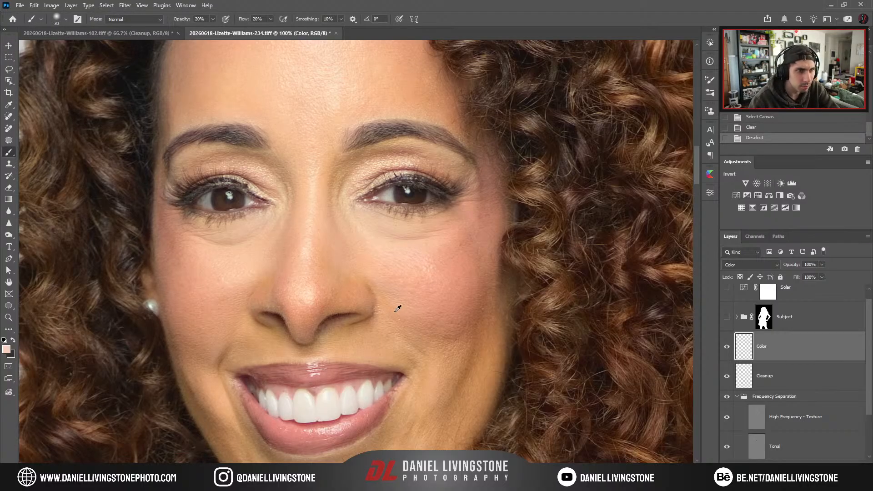
{"action": "scroll", "coordinate": [431, 285], "scroll_direction": "up", "scroll_amount": 1}
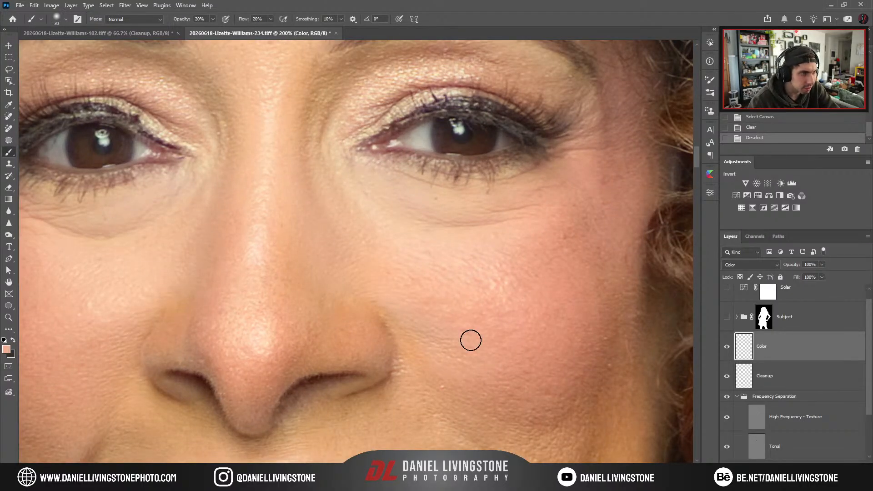
{"action": "mouse_move", "coordinate": [457, 360]}
{"action": "left_mouse_down"}
{"action": "mouse_move", "coordinate": [419, 325]}
{"action": "mouse_move", "coordinate": [452, 352]}
{"action": "left_mouse_up"}
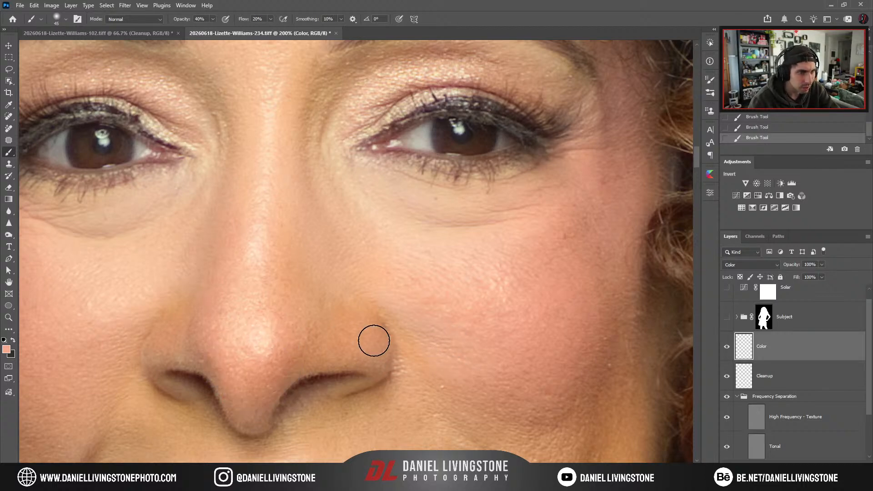
{"action": "key", "text": "bracketright"}
{"action": "key", "text": "bracketright"}
{"action": "key", "text": "bracketright"}
{"action": "key", "text": "bracketleft"}
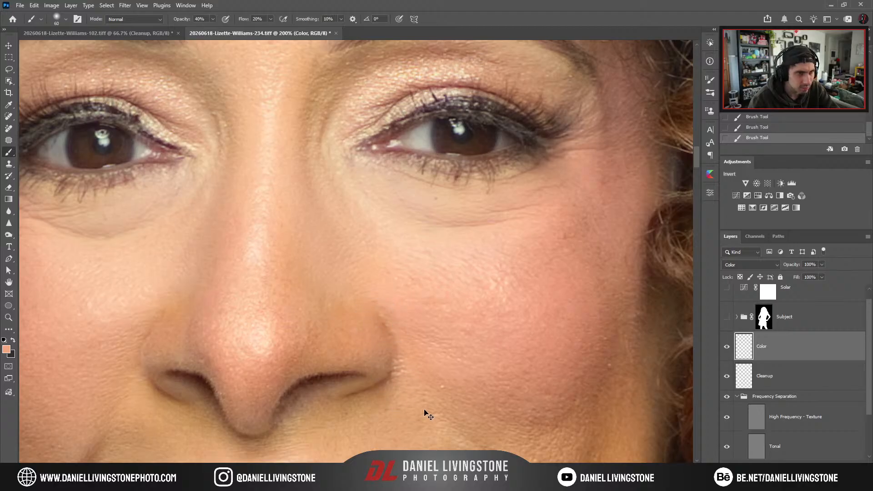
{"action": "key", "text": "ctrl+minus"}
{"action": "key", "text": "ctrl+plus"}
{"action": "key", "text": "ctrl+minus"}
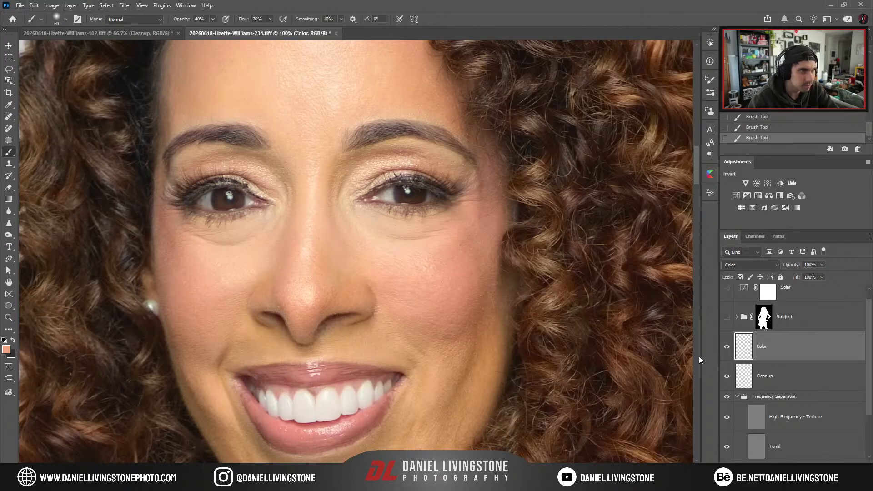
Even out the colour below the brow and under the subject's left eye with sampled skin tones, adjusting the brush size.
{"action": "key", "text": "ctrl+plus"}
{"action": "scroll", "coordinate": [481, 365], "scroll_direction": "up", "scroll_amount": 2}
{"action": "key", "text": "bracketleft"}
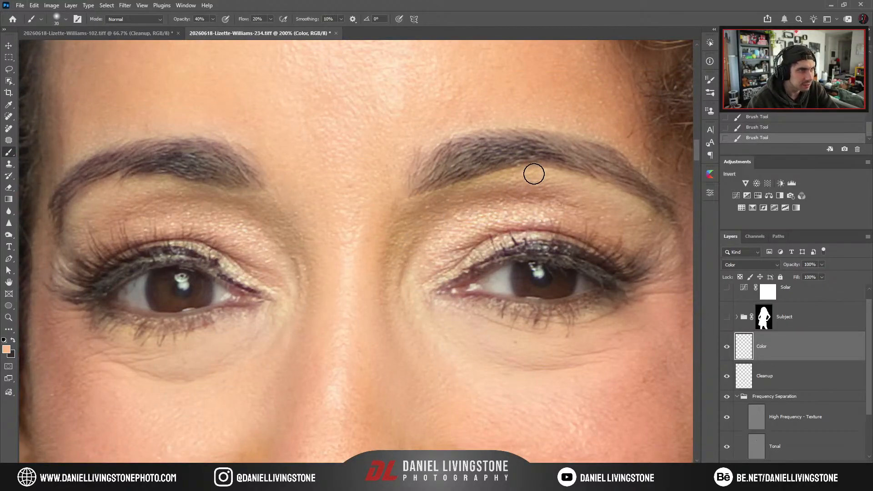
{"action": "scroll", "coordinate": [498, 183], "scroll_direction": "down", "scroll_amount": 3}
{"action": "key", "text": "bracketright"}
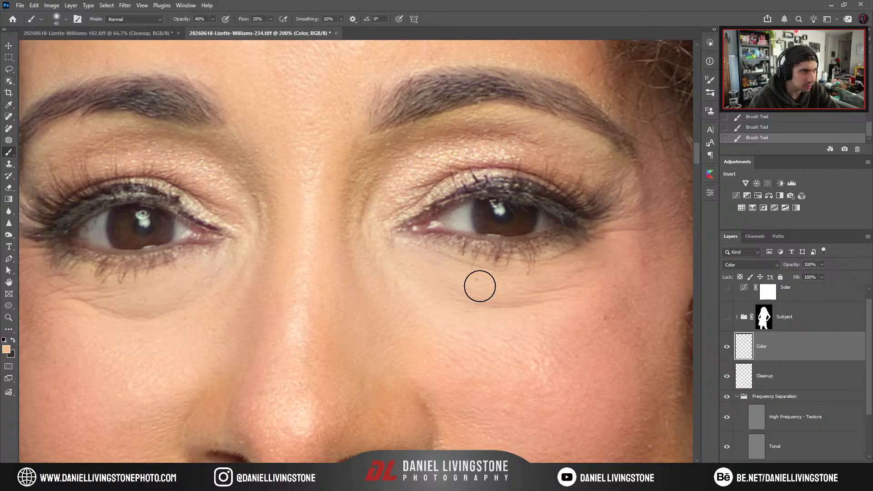
{"action": "key", "text": "bracketright"}
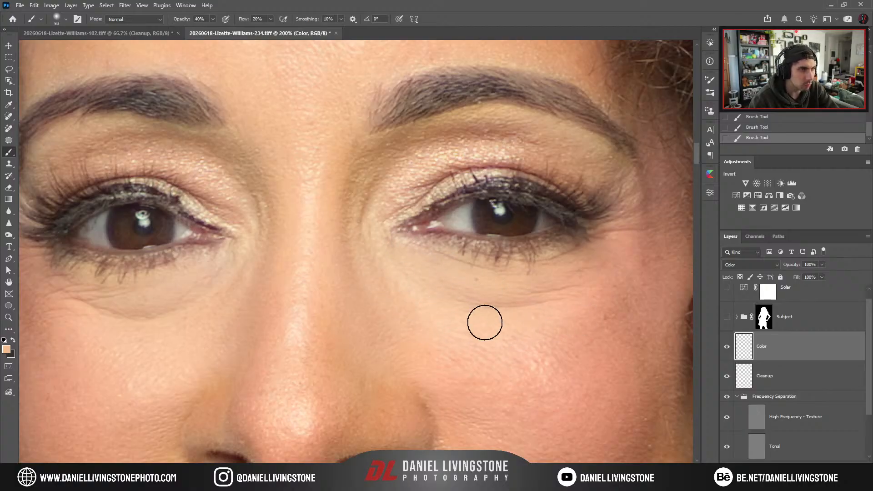
{"action": "left_click", "coordinate": [602, 344], "text": "alt"}
{"action": "key", "text": "bracketright"}
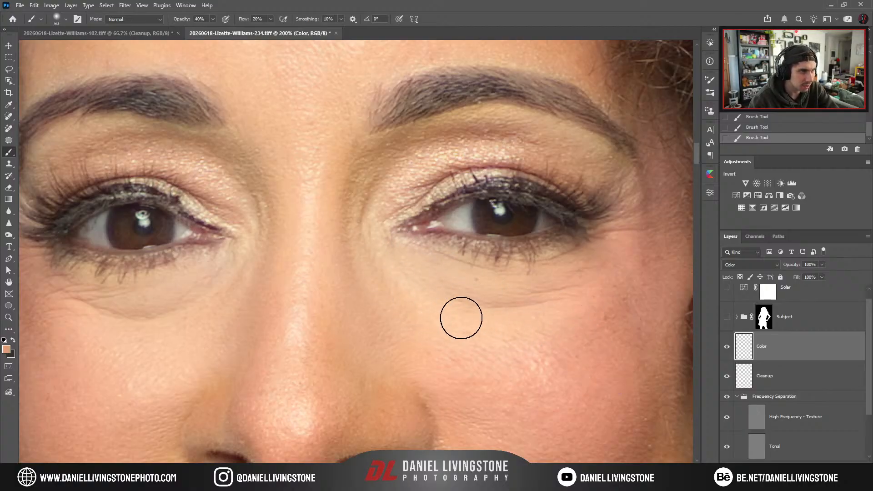
{"action": "key", "text": "bracketleft"}
{"action": "key", "text": "bracketleft"}
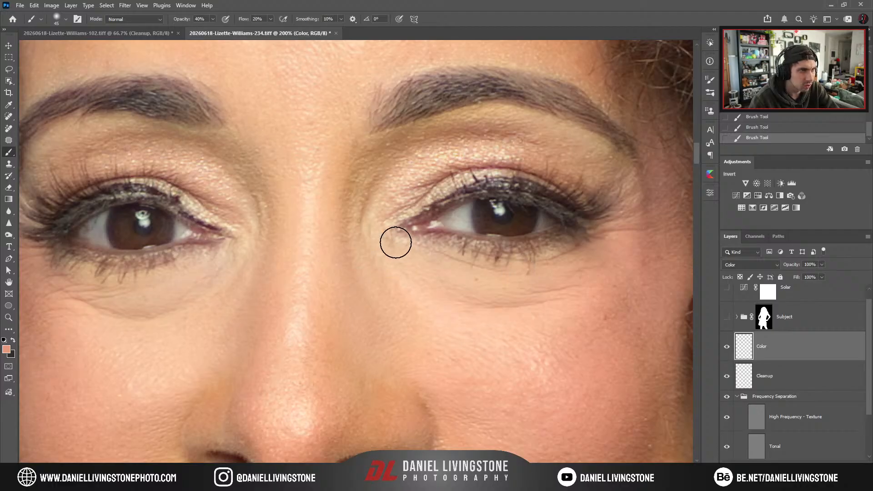
Paint warm skin tones under the subject's right eye and on the upper cheek to neutralise the discoloration.
{"action": "scroll", "coordinate": [439, 307], "scroll_direction": "left", "scroll_amount": 2}
{"action": "left_click_drag", "start_coordinate": [439, 307], "coordinate": [387, 312]}
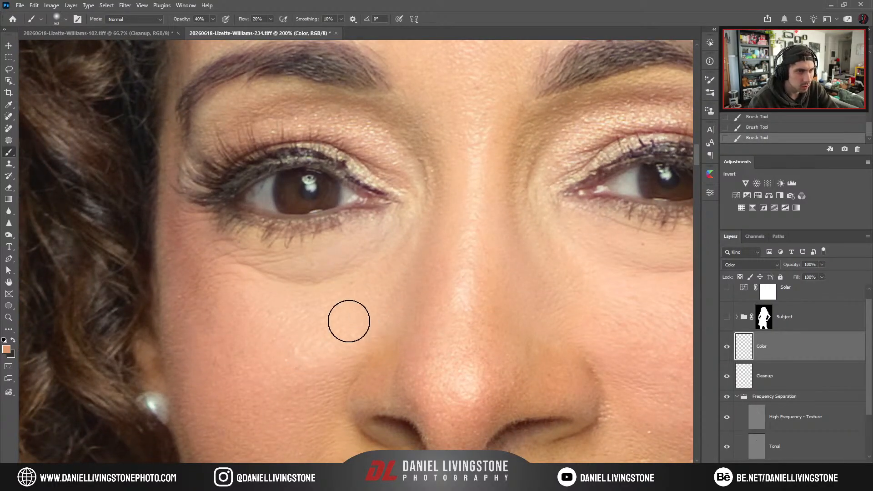
{"action": "key", "text": "bracketleft"}
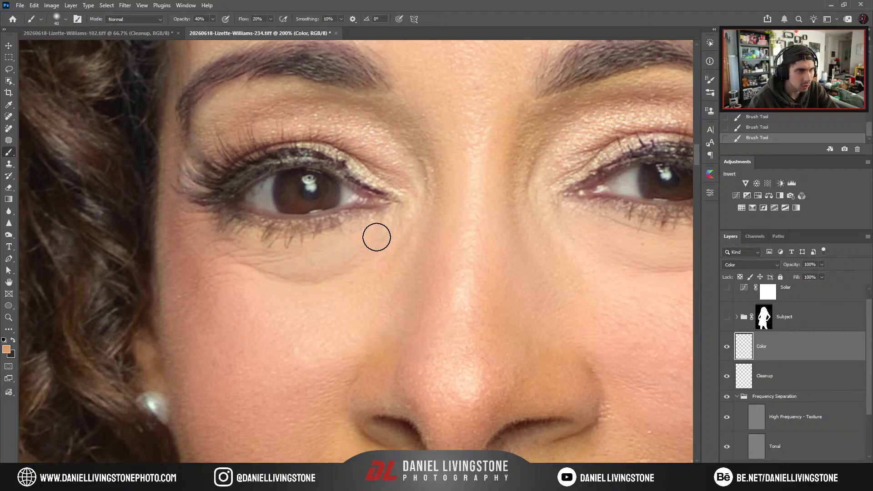
Compare the whole face with the Color layer hidden and shown, and inspect the lower face for remaining flaws.
{"action": "key", "text": "ctrl+minus"}
{"action": "left_click_drag", "start_coordinate": [451, 266], "coordinate": [423, 315]}
{"action": "key", "text": "ctrl+minus"}
{"action": "key", "text": "ctrl+minus"}
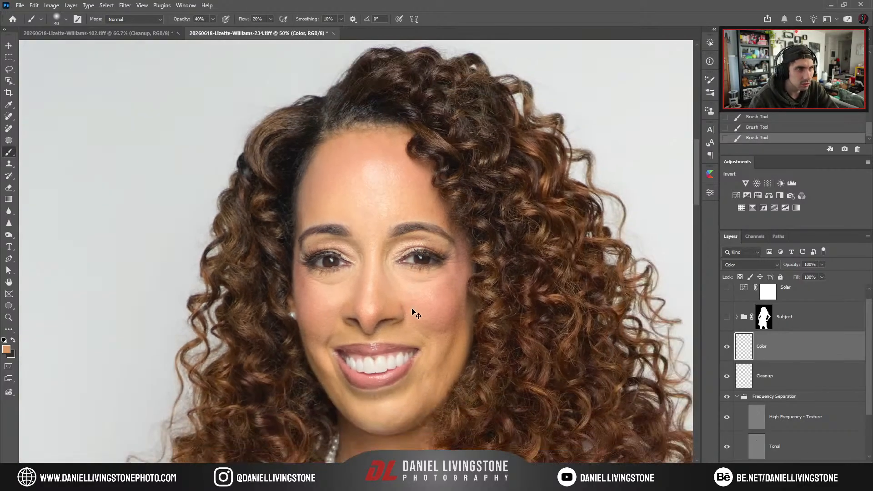
{"action": "left_click", "coordinate": [726, 347]}
{"action": "left_click", "coordinate": [727, 348]}
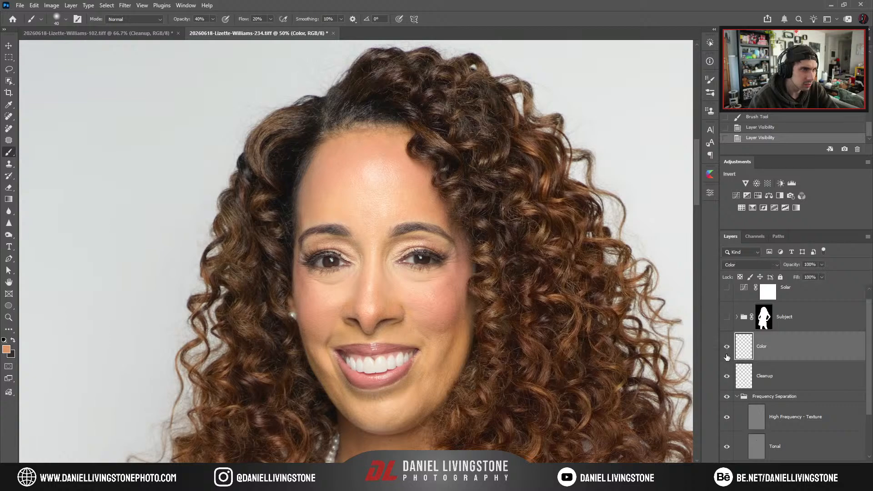
{"action": "left_click_drag", "start_coordinate": [549, 290], "coordinate": [532, 173]}
{"action": "key", "text": "ctrl+plus"}
{"action": "key", "text": "ctrl+plus"}
{"action": "left_click_drag", "start_coordinate": [538, 315], "coordinate": [541, 363]}
{"action": "key", "text": "ctrl+minus"}
{"action": "key", "text": "ctrl+minus"}
On the High Frequency - Texture layer, patch the rough lip texture at the subject's left mouth corner with clean areas.
{"action": "key", "text": "ctrl+plus"}
{"action": "key", "text": "ctrl+plus"}
{"action": "key", "text": "ctrl+plus"}
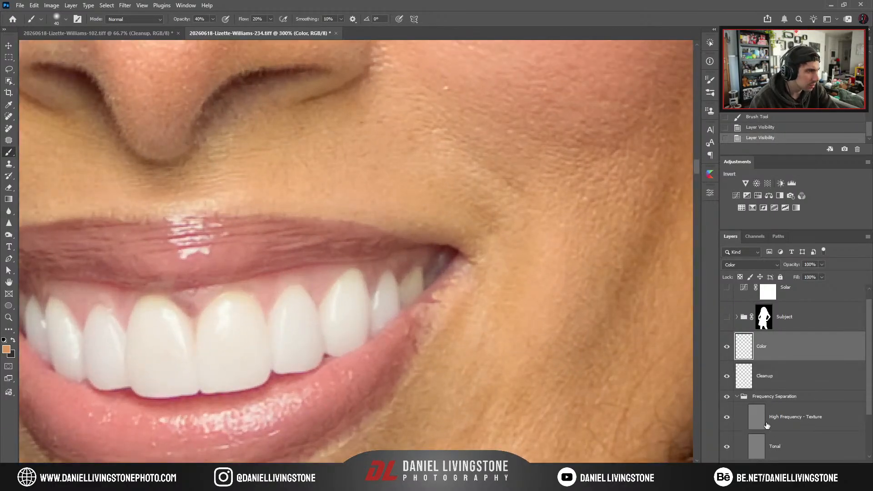
{"action": "left_click", "coordinate": [767, 425]}
{"action": "key", "text": "j"}
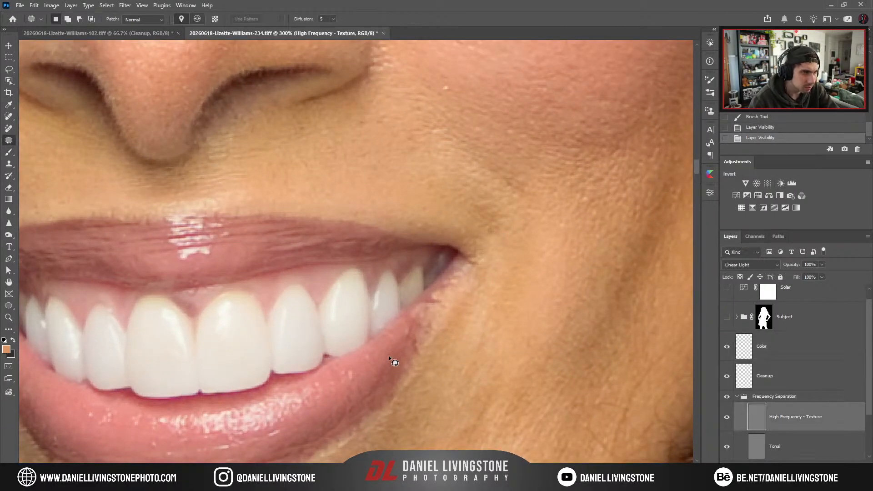
{"action": "left_click_drag", "start_coordinate": [424, 337], "coordinate": [403, 337]}
{"action": "left_click_drag", "start_coordinate": [406, 343], "coordinate": [393, 363]}
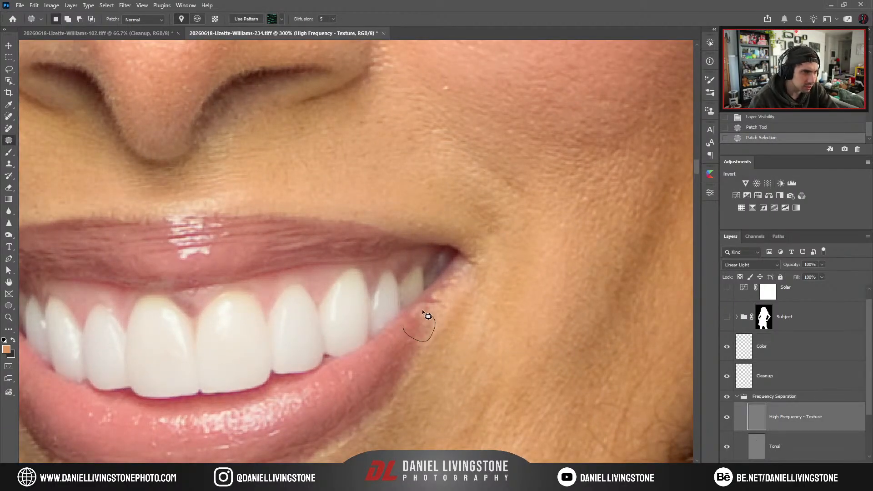
{"action": "key", "text": "ctrl+d"}
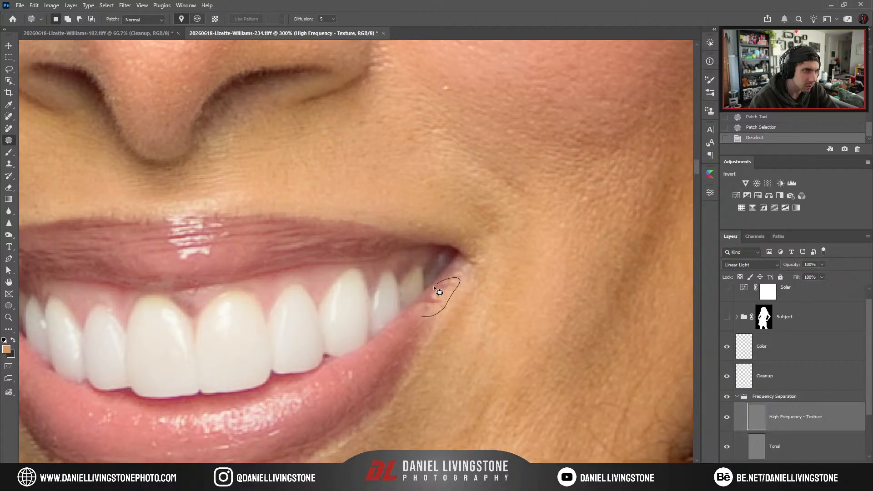
{"action": "left_click_drag", "start_coordinate": [411, 312], "coordinate": [414, 308]}
{"action": "mouse_move", "coordinate": [432, 299]}
{"action": "left_mouse_down"}
{"action": "mouse_move", "coordinate": [396, 354]}
{"action": "mouse_move", "coordinate": [630, 349]}
{"action": "left_mouse_up"}
{"action": "key", "text": "ctrl+d"}
Patch the lip edge and shiny skin at the subject's right mouth corner with smoother texture.
{"action": "key", "text": "ctrl+minus"}
{"action": "key", "text": "ctrl+plus"}
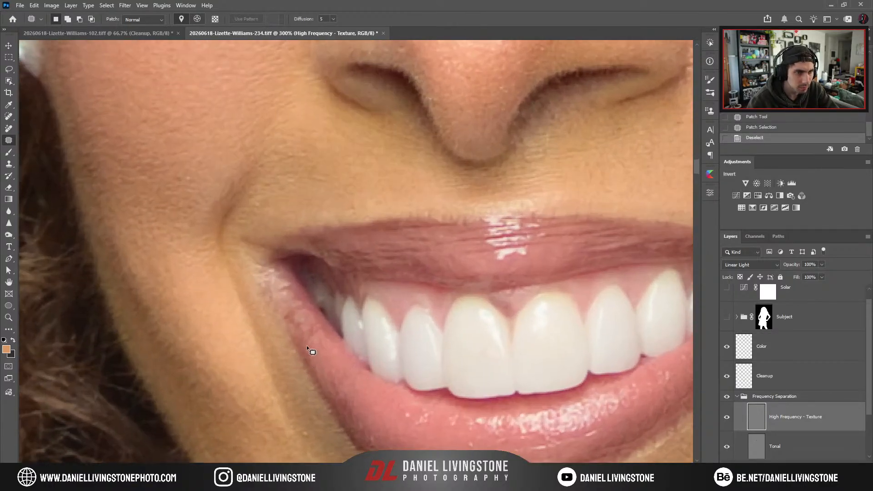
{"action": "left_click_drag", "start_coordinate": [315, 344], "coordinate": [301, 333]}
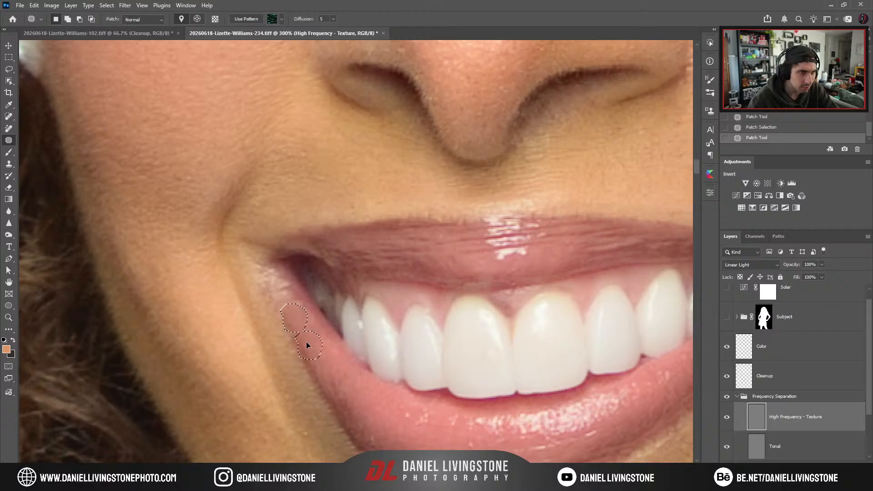
{"action": "key", "text": "ctrl+d"}
{"action": "mouse_move", "coordinate": [279, 273]}
{"action": "left_mouse_down"}
{"action": "mouse_move", "coordinate": [266, 300]}
{"action": "mouse_move", "coordinate": [296, 335]}
{"action": "left_mouse_up"}
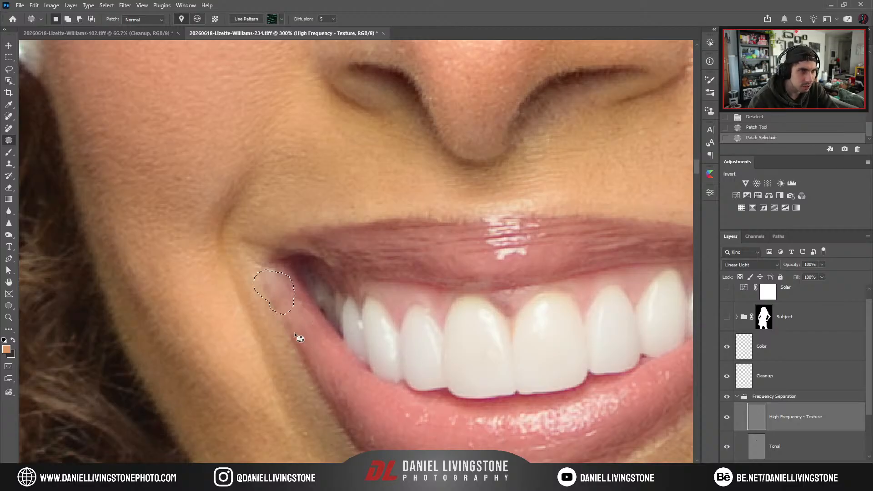
{"action": "key", "text": "ctrl+d"}
{"action": "key", "text": "ctrl+minus"}
{"action": "mouse_move", "coordinate": [455, 378]}
{"action": "left_mouse_down"}
{"action": "mouse_move", "coordinate": [393, 335]}
{"action": "mouse_move", "coordinate": [404, 363]}
{"action": "left_mouse_up"}
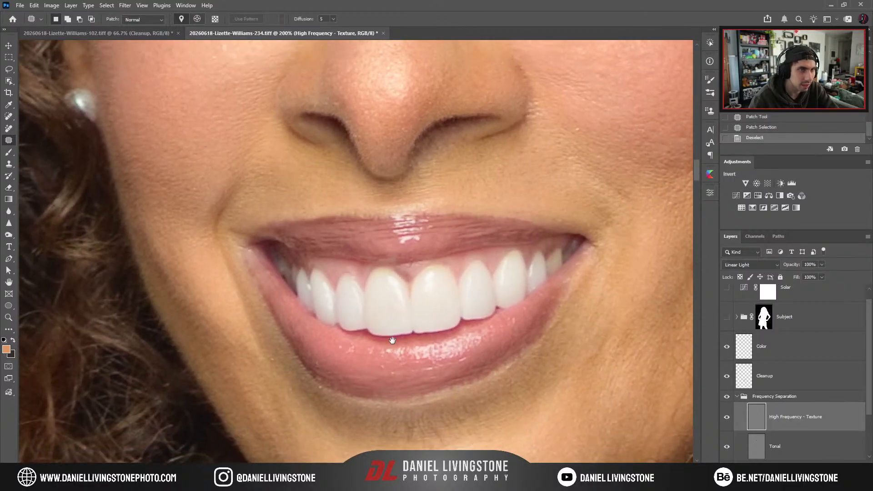
Switch to portrait 102 and patch a rough spot near the subject's left mouth corner on its High Frequency - Texture layer.
{"action": "left_click", "coordinate": [90, 32]}
{"action": "key", "text": "ctrl+plus"}
{"action": "mouse_move", "coordinate": [457, 377]}
{"action": "left_mouse_down"}
{"action": "mouse_move", "coordinate": [477, 251]}
{"action": "mouse_move", "coordinate": [466, 293]}
{"action": "left_mouse_up"}
{"action": "key", "text": "ctrl+plus"}
{"action": "left_click", "coordinate": [757, 442]}
{"action": "key", "text": "ctrl+plus"}
{"action": "left_click_drag", "start_coordinate": [473, 280], "coordinate": [455, 310]}
{"action": "key", "text": "ctrl+d"}
Patch the remaining uneven texture along the lower lip edge below the subject's left mouth corner.
{"action": "left_click_drag", "start_coordinate": [474, 263], "coordinate": [439, 295]}
{"action": "left_click_drag", "start_coordinate": [466, 274], "coordinate": [409, 340]}
{"action": "key", "text": "ctrl+d"}
{"action": "mouse_move", "coordinate": [430, 309]}
{"action": "left_mouse_down"}
{"action": "mouse_move", "coordinate": [459, 298]}
{"action": "mouse_move", "coordinate": [460, 279]}
{"action": "mouse_move", "coordinate": [435, 289]}
{"action": "mouse_move", "coordinate": [432, 312]}
{"action": "left_mouse_up"}
{"action": "mouse_move", "coordinate": [446, 298]}
{"action": "left_mouse_down"}
{"action": "mouse_move", "coordinate": [412, 346]}
{"action": "mouse_move", "coordinate": [450, 305]}
{"action": "mouse_move", "coordinate": [424, 334]}
{"action": "left_mouse_up"}
{"action": "key", "text": "ctrl+d"}
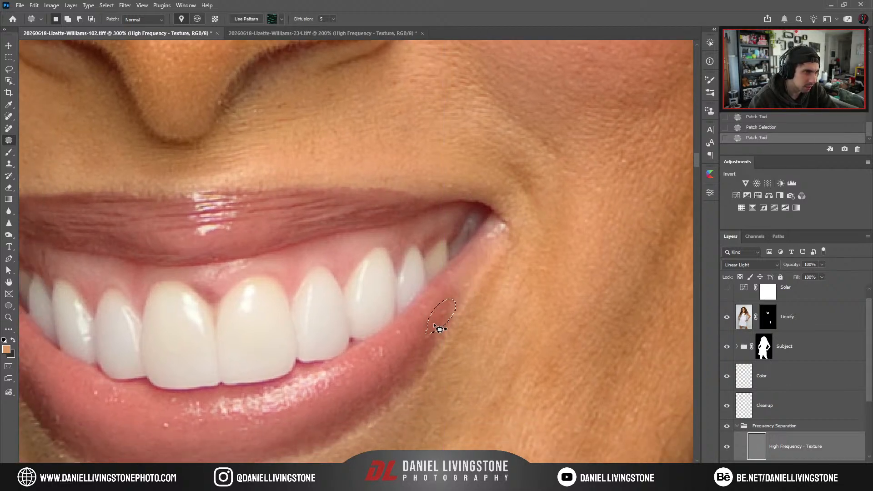
Patch the lower lip edge and the shiny, rough skin at the subject's right mouth corner in portrait 102.
{"action": "scroll", "coordinate": [416, 336], "scroll_direction": "left", "scroll_amount": 10}
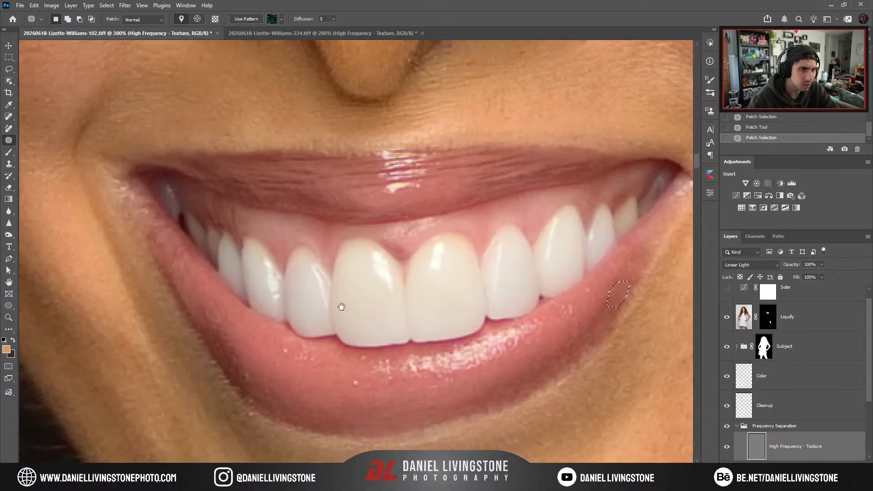
{"action": "scroll", "coordinate": [391, 271], "scroll_direction": "down", "scroll_amount": 5}
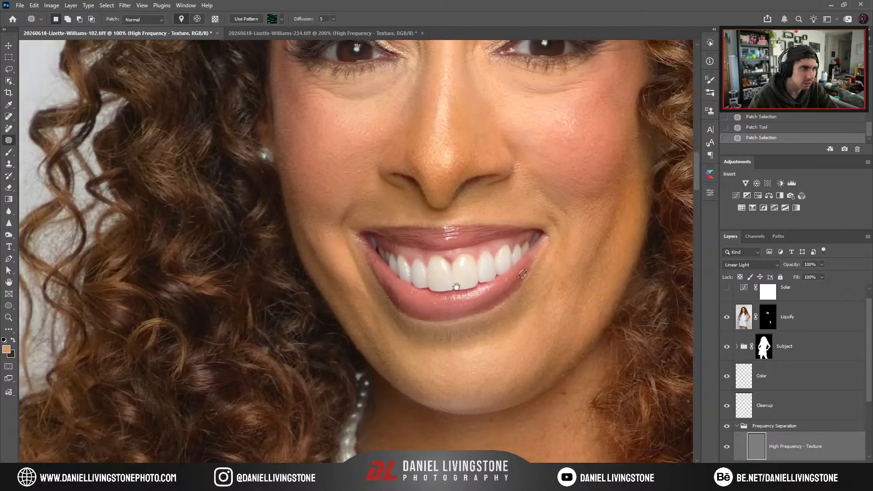
{"action": "scroll", "coordinate": [412, 335], "scroll_direction": "up", "scroll_amount": 4}
{"action": "scroll", "coordinate": [412, 335], "scroll_direction": "up", "scroll_amount": 1}
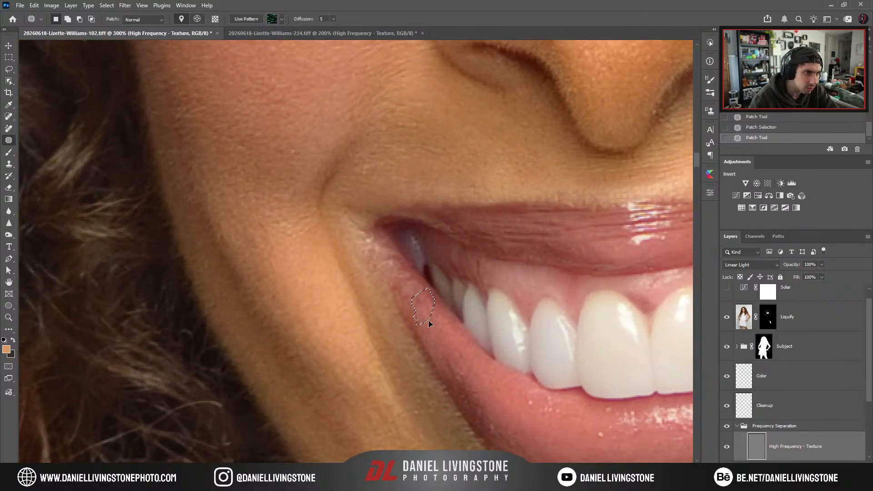
{"action": "mouse_move", "coordinate": [423, 290]}
{"action": "left_mouse_down"}
{"action": "mouse_move", "coordinate": [415, 318]}
{"action": "mouse_move", "coordinate": [400, 284]}
{"action": "left_mouse_up"}
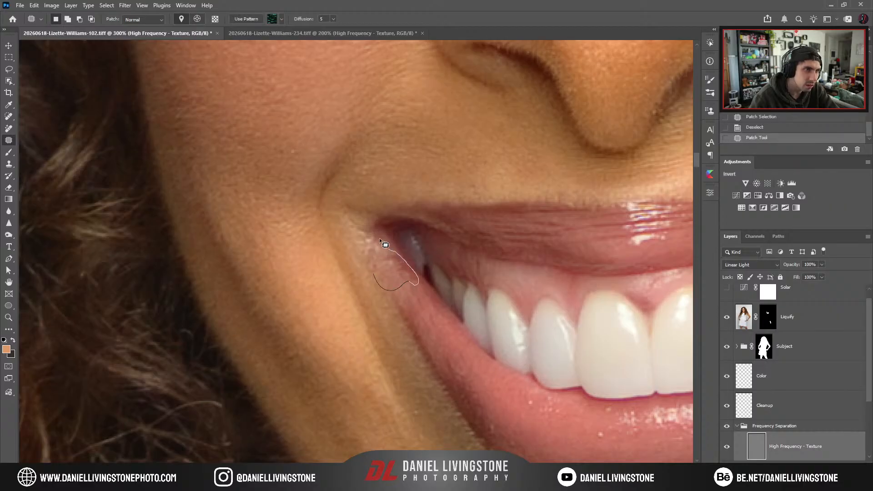
{"action": "left_click_drag", "start_coordinate": [377, 280], "coordinate": [376, 278]}
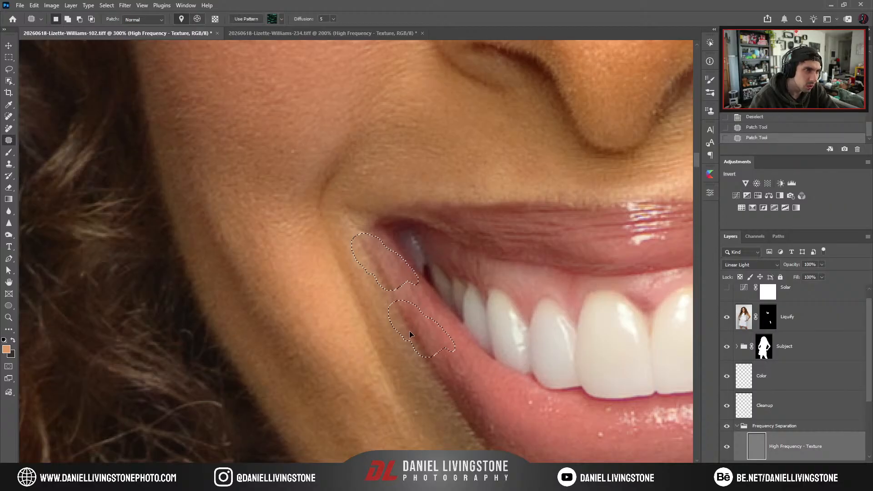
{"action": "key", "text": "ctrl+d"}
{"action": "scroll", "coordinate": [416, 319], "scroll_direction": "down", "scroll_amount": 5}
{"action": "scroll", "coordinate": [410, 325], "scroll_direction": "up", "scroll_amount": 5}
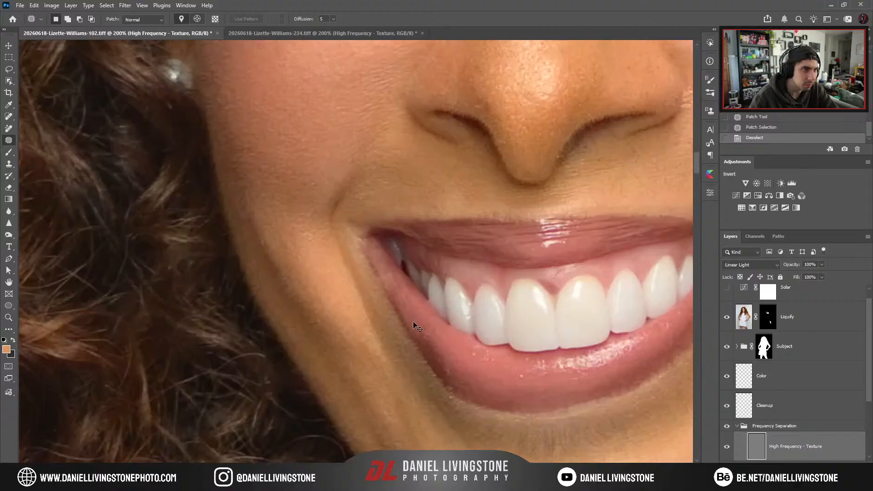
Patch one more area of lower lip edge near the subject's right mouth corner and save portrait 102.
{"action": "mouse_move", "coordinate": [423, 285]}
{"action": "left_mouse_down"}
{"action": "mouse_move", "coordinate": [391, 306]}
{"action": "mouse_move", "coordinate": [430, 347]}
{"action": "left_mouse_up"}
{"action": "key", "text": "ctrl+d"}
{"action": "scroll", "coordinate": [443, 348], "scroll_direction": "down", "scroll_amount": 6}
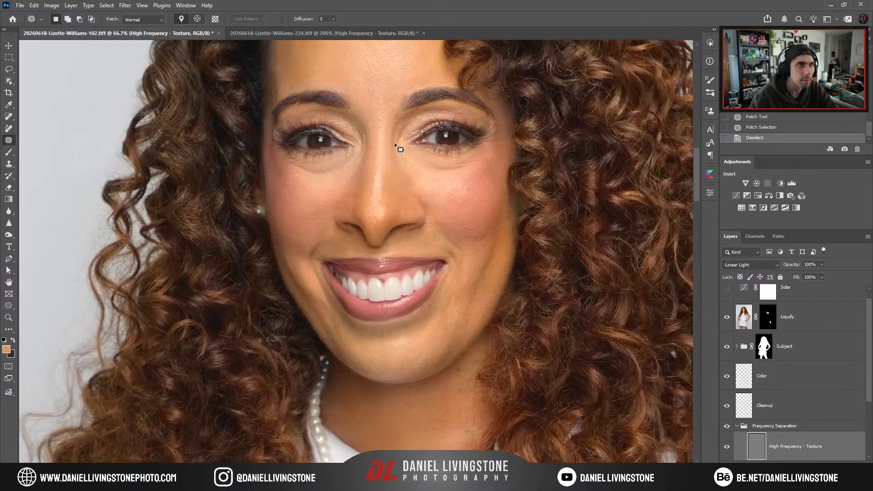
{"action": "key", "text": "ctrl+s"}
Switch to portrait 234 and toggle the Color layer's visibility to compare the face with and without the repainted skin tones.
{"action": "left_click", "coordinate": [351, 33]}
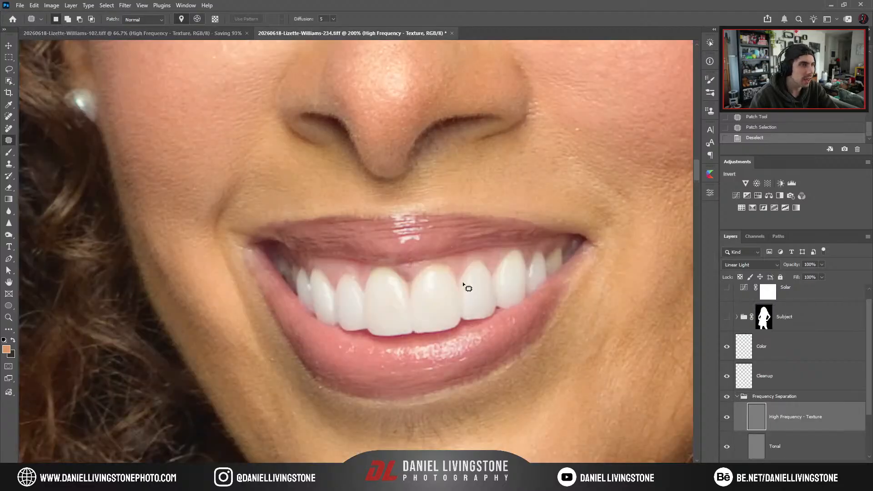
{"action": "scroll", "coordinate": [463, 282], "scroll_direction": "down", "scroll_amount": 2}
{"action": "scroll", "coordinate": [482, 262], "scroll_direction": "down", "scroll_amount": 2}
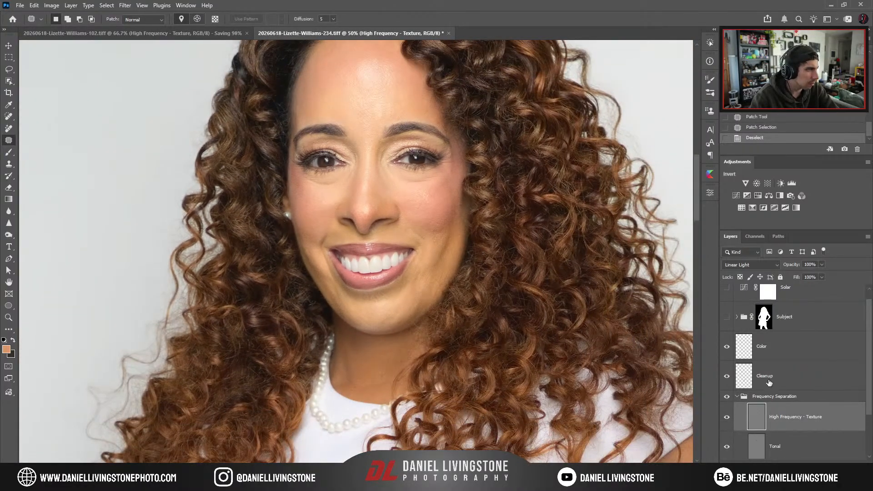
{"action": "key", "text": "ctrl+minus"}
{"action": "key", "text": "ctrl+plus"}
{"action": "key", "text": "ctrl+plus"}
{"action": "key", "text": "ctrl+plus"}
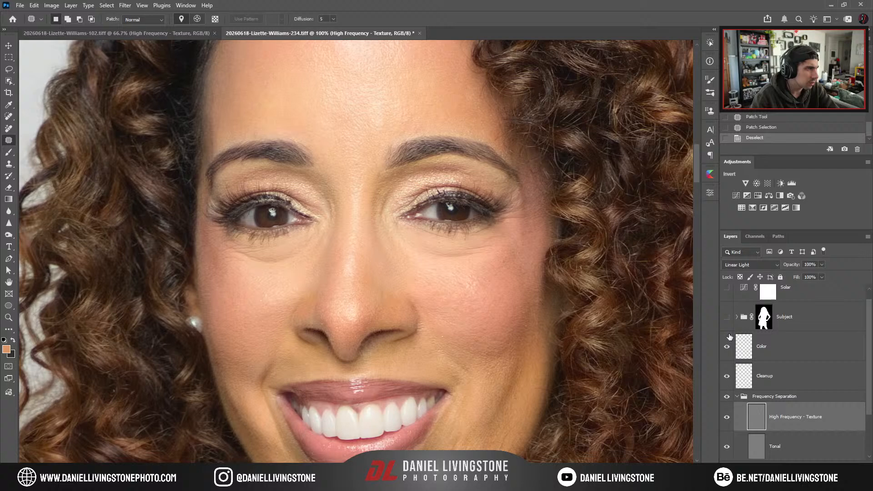
{"action": "left_click", "coordinate": [727, 346]}
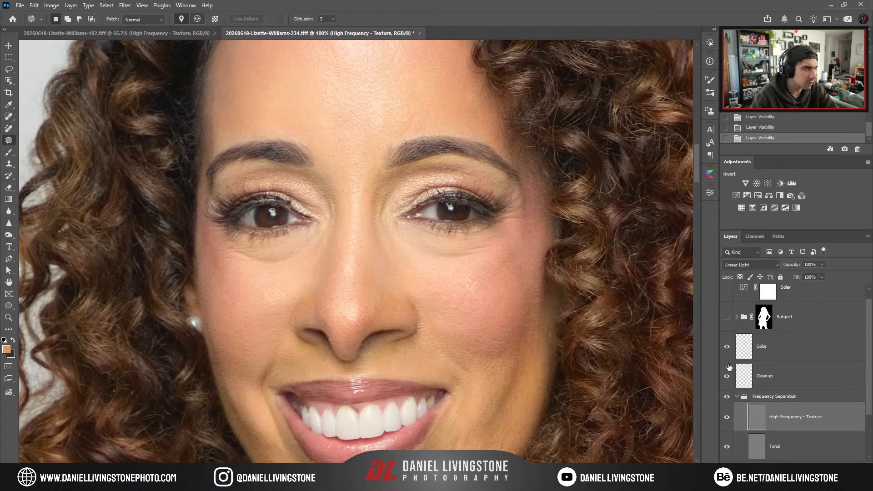
Check the contents of the Subject group and collapse both the Subject and Frequency Separation groups.
{"action": "left_click", "coordinate": [738, 317]}
{"action": "key", "text": "ctrl+0"}
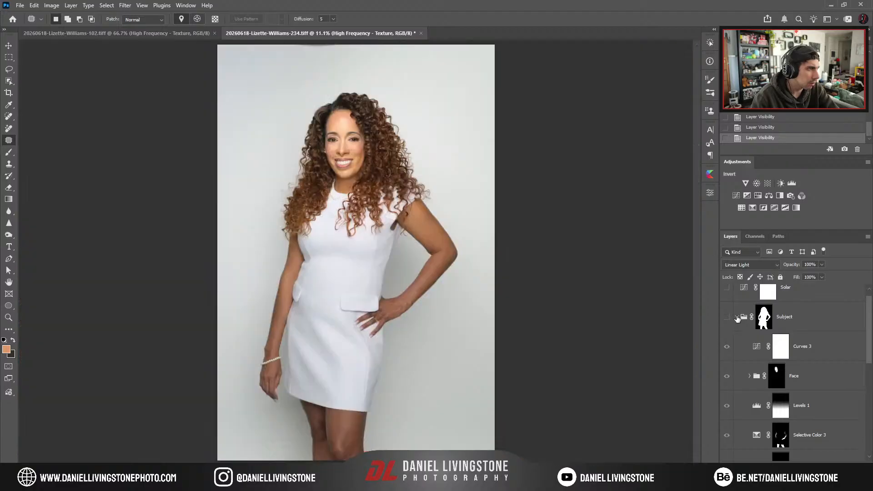
{"action": "left_click", "coordinate": [737, 317]}
{"action": "left_click", "coordinate": [738, 397]}
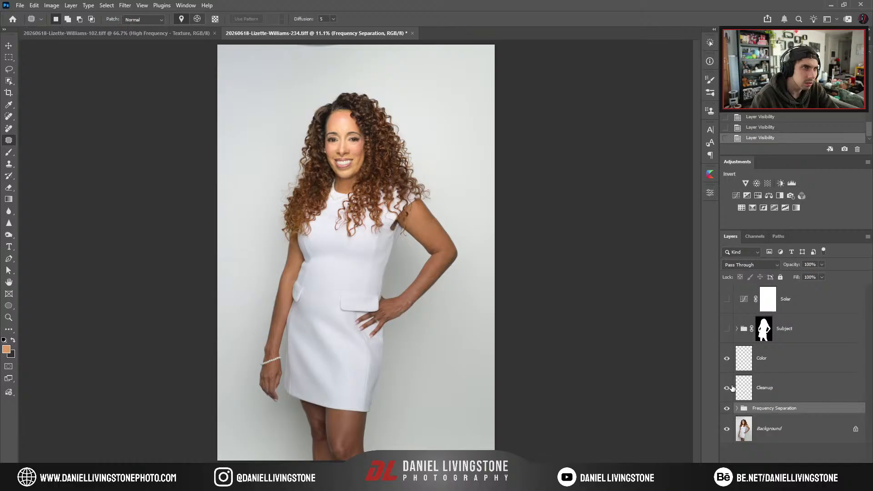
On the Cleanup layer, mark the curl ends hanging below the armpit against the background with the Remove tool.
{"action": "scroll", "coordinate": [507, 249], "scroll_direction": "up", "scroll_amount": 3}
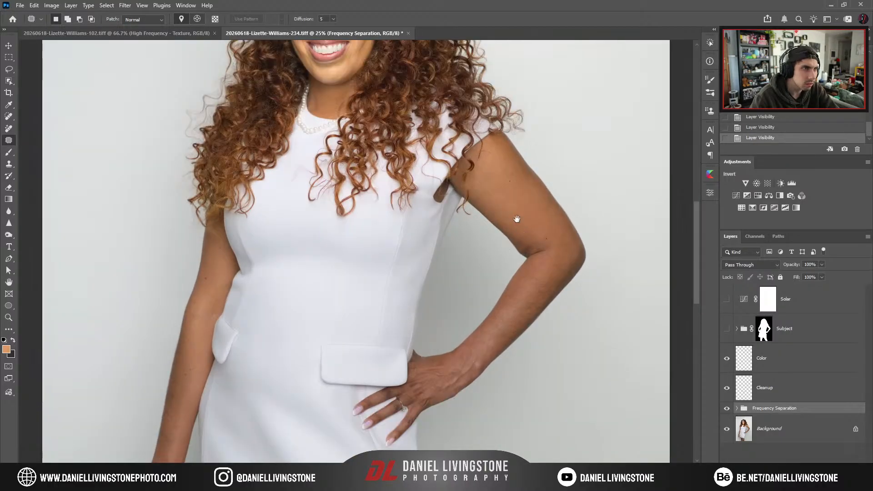
{"action": "scroll", "coordinate": [457, 272], "scroll_direction": "up", "scroll_amount": 3}
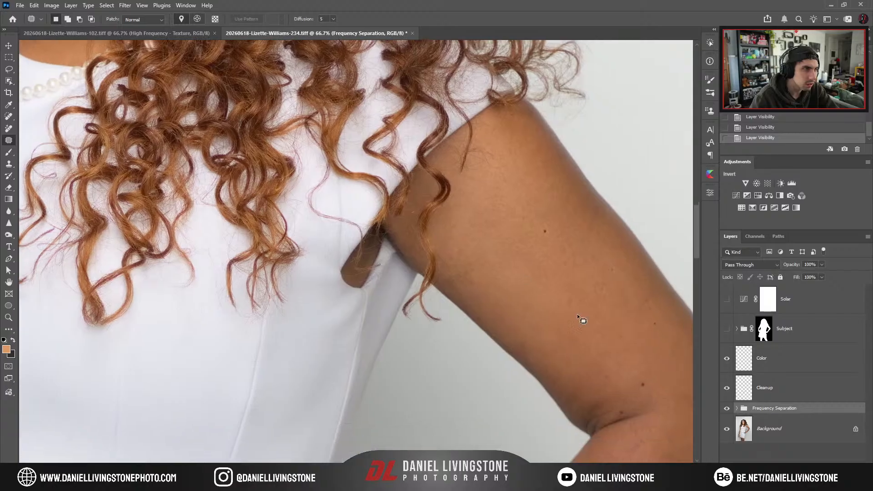
{"action": "left_click", "coordinate": [762, 389]}
{"action": "key", "text": "j"}
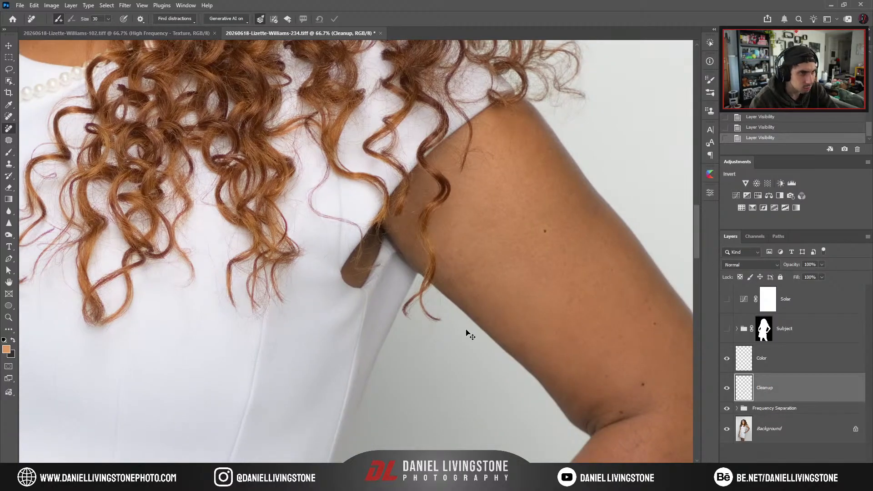
{"action": "scroll", "coordinate": [470, 335], "scroll_direction": "up", "scroll_amount": 3}
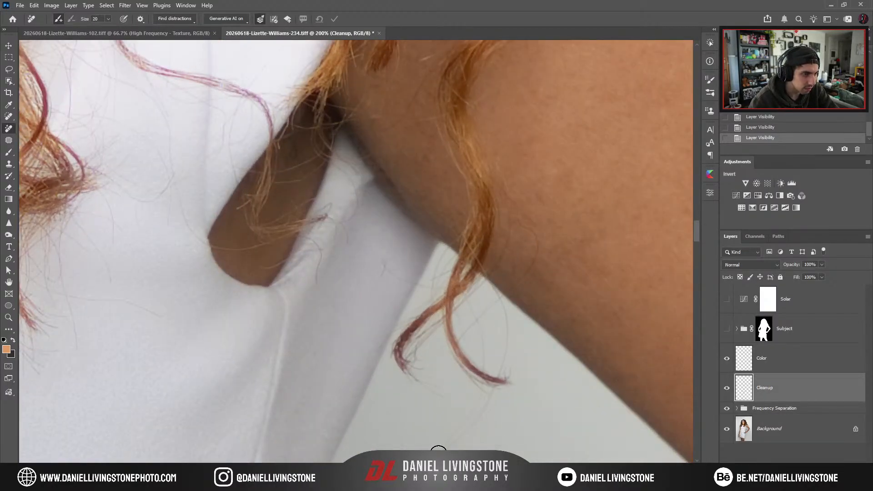
{"action": "key", "text": "shift+j"}
{"action": "mouse_move", "coordinate": [439, 450]}
{"action": "left_mouse_down"}
{"action": "mouse_move", "coordinate": [489, 394]}
{"action": "mouse_move", "coordinate": [407, 361]}
{"action": "mouse_move", "coordinate": [404, 335]}
{"action": "mouse_move", "coordinate": [429, 312]}
{"action": "mouse_move", "coordinate": [485, 388]}
{"action": "mouse_move", "coordinate": [460, 308]}
{"action": "mouse_move", "coordinate": [497, 357]}
{"action": "mouse_move", "coordinate": [505, 321]}
{"action": "mouse_move", "coordinate": [481, 316]}
{"action": "mouse_move", "coordinate": [475, 273]}
{"action": "mouse_move", "coordinate": [468, 279]}
{"action": "mouse_move", "coordinate": [452, 267]}
{"action": "mouse_move", "coordinate": [442, 269]}
{"action": "mouse_move", "coordinate": [442, 309]}
{"action": "left_mouse_up"}
Mark the stray hairs on the dress side and along the adjacent arm edge with a smaller Remove tool brush.
{"action": "key", "text": "shift+j"}
{"action": "key", "text": "bracketleft"}
{"action": "key", "text": "bracketleft"}
{"action": "key", "text": "bracketleft"}
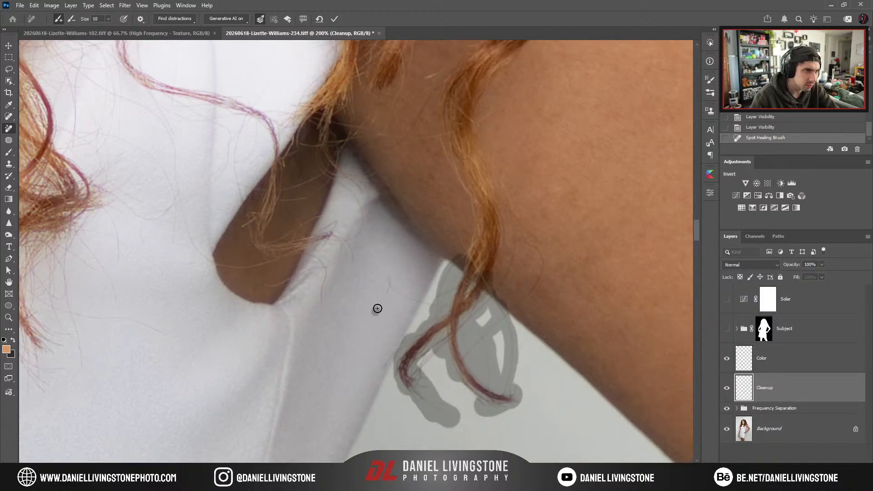
{"action": "mouse_move", "coordinate": [378, 308]}
{"action": "left_mouse_down"}
{"action": "mouse_move", "coordinate": [398, 287]}
{"action": "mouse_move", "coordinate": [432, 302]}
{"action": "mouse_move", "coordinate": [411, 306]}
{"action": "mouse_move", "coordinate": [355, 365]}
{"action": "left_mouse_up"}
{"action": "key", "text": "bracketright"}
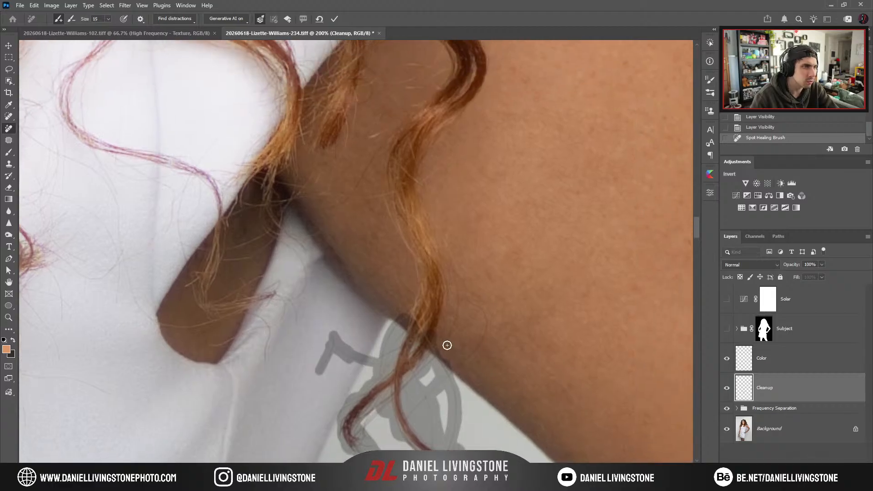
{"action": "mouse_move", "coordinate": [463, 364]}
{"action": "left_mouse_down"}
{"action": "mouse_move", "coordinate": [482, 311]}
{"action": "mouse_move", "coordinate": [458, 266]}
{"action": "left_mouse_up"}
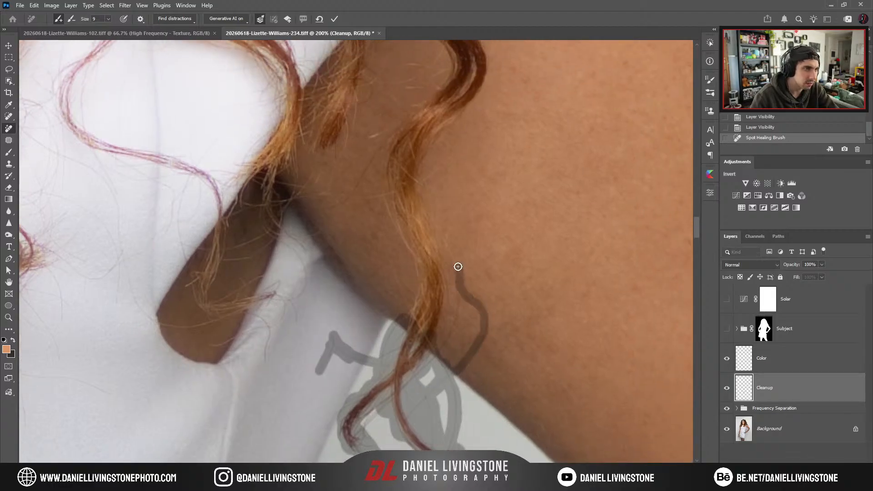
{"action": "left_click_drag", "start_coordinate": [438, 362], "coordinate": [460, 289]}
Cover the lower part of the curl lying over the arm with the Remove tool and remove all the marked hair.
{"action": "key", "text": "bracketright"}
{"action": "mouse_move", "coordinate": [442, 331]}
{"action": "left_mouse_down"}
{"action": "mouse_move", "coordinate": [464, 347]}
{"action": "mouse_move", "coordinate": [452, 344]}
{"action": "mouse_move", "coordinate": [434, 360]}
{"action": "left_mouse_up"}
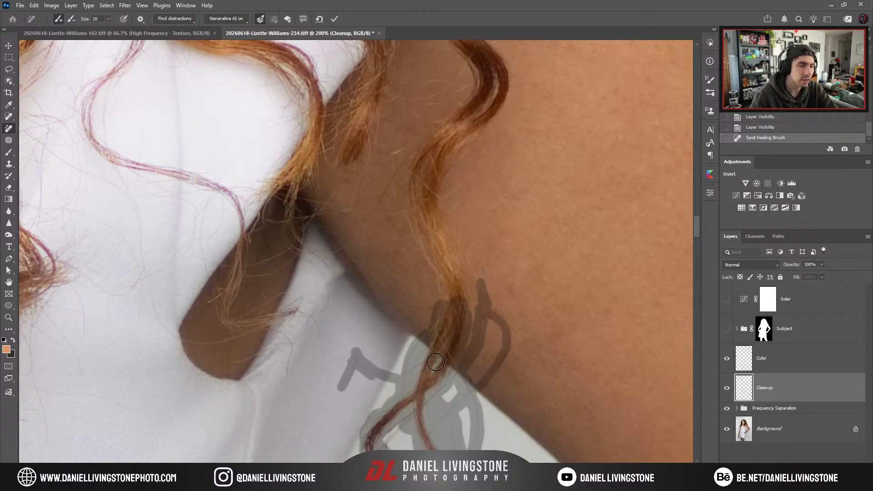
{"action": "mouse_move", "coordinate": [467, 290]}
{"action": "left_mouse_down"}
{"action": "mouse_move", "coordinate": [454, 293]}
{"action": "mouse_move", "coordinate": [439, 321]}
{"action": "mouse_move", "coordinate": [412, 296]}
{"action": "mouse_move", "coordinate": [442, 290]}
{"action": "mouse_move", "coordinate": [439, 298]}
{"action": "left_mouse_up"}
{"action": "key", "text": "bracketright"}
{"action": "key", "text": "ctrl+minus"}
{"action": "left_click_drag", "start_coordinate": [421, 330], "coordinate": [406, 271]}
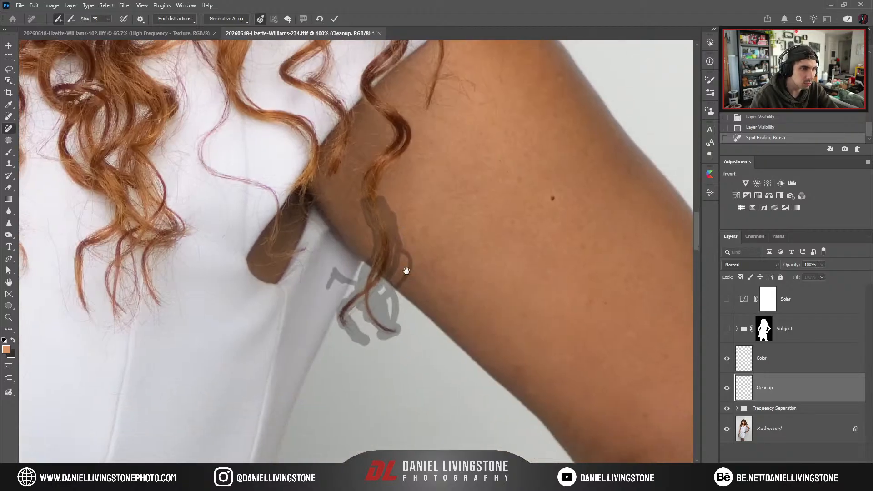
{"action": "key", "text": "ctrl+plus"}
{"action": "key", "text": "bracketleft"}
{"action": "key", "text": "bracketleft"}
{"action": "key", "text": "ctrl+minus"}
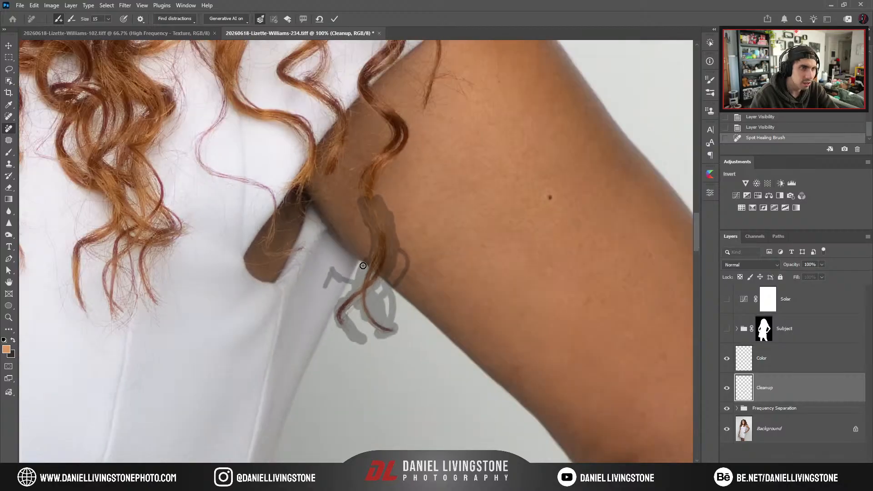
{"action": "left_click_drag", "start_coordinate": [377, 266], "coordinate": [386, 293]}
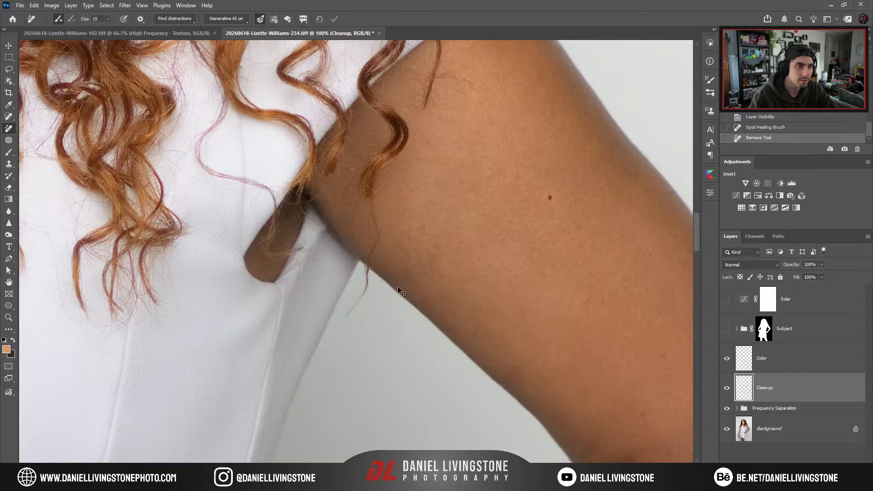
Heal the leftover thin strand across the background, arm edge and skin with the Spot Healing Brush.
{"action": "scroll", "coordinate": [400, 291], "scroll_direction": "up", "scroll_amount": 1}
{"action": "key", "text": "j"}
{"action": "mouse_move", "coordinate": [333, 379]}
{"action": "left_mouse_down"}
{"action": "mouse_move", "coordinate": [359, 347]}
{"action": "mouse_move", "coordinate": [379, 284]}
{"action": "left_mouse_up"}
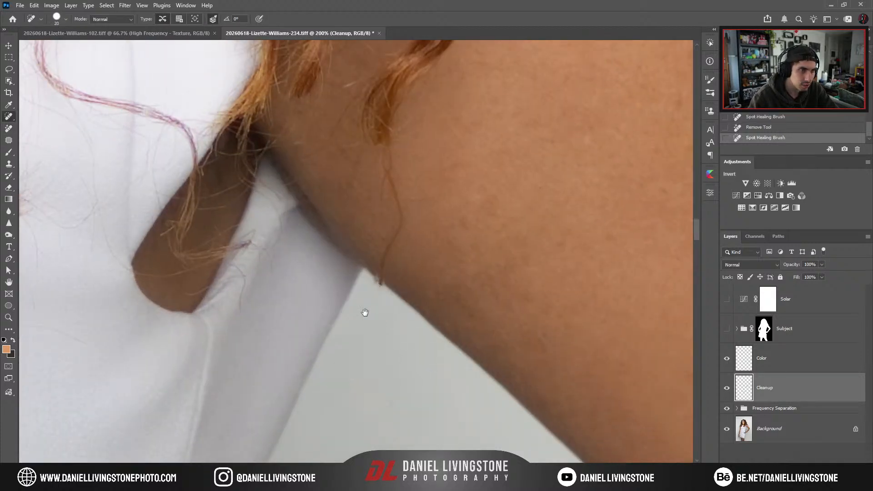
{"action": "scroll", "coordinate": [366, 312], "scroll_direction": "up", "scroll_amount": 1}
{"action": "mouse_move", "coordinate": [366, 356]}
{"action": "left_mouse_down"}
{"action": "mouse_move", "coordinate": [364, 343]}
{"action": "mouse_move", "coordinate": [350, 391]}
{"action": "mouse_move", "coordinate": [376, 317]}
{"action": "left_mouse_up"}
{"action": "key", "text": "["}
{"action": "mouse_move", "coordinate": [386, 281]}
{"action": "left_mouse_down"}
{"action": "mouse_move", "coordinate": [384, 369]}
{"action": "mouse_move", "coordinate": [355, 384]}
{"action": "left_mouse_up"}
{"action": "scroll", "coordinate": [370, 292], "scroll_direction": "down", "scroll_amount": 1}
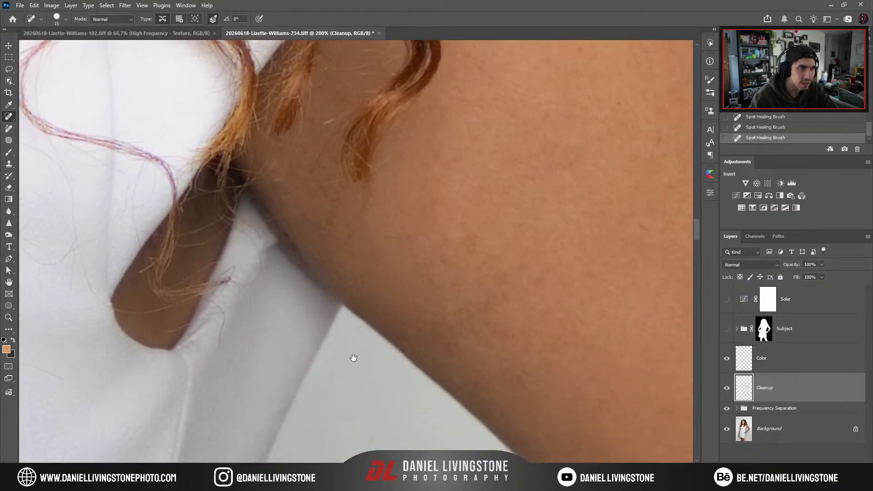
Remove the curl hanging from the sleeve over the upper arm and the fine hairs beside it with the Remove tool.
{"action": "scroll", "coordinate": [353, 358], "scroll_direction": "down", "scroll_amount": 2}
{"action": "key", "text": "]"}
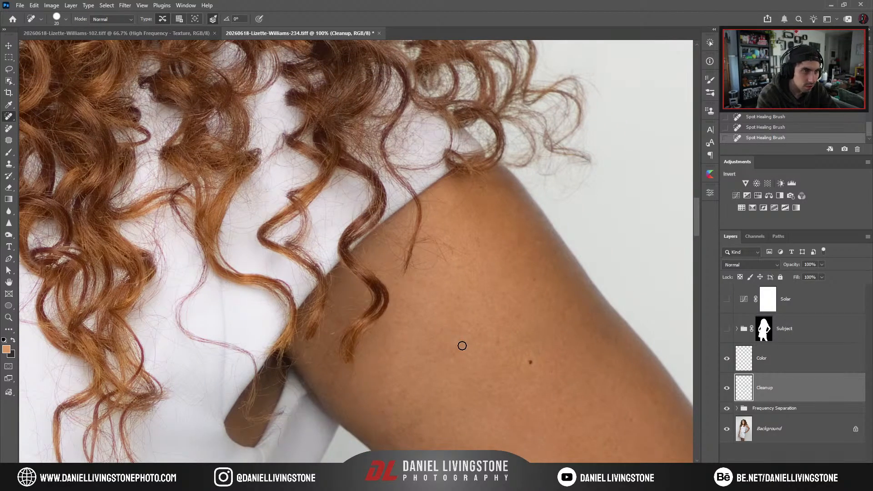
{"action": "key", "text": "shift+j"}
{"action": "key", "text": "bracketright"}
{"action": "mouse_move", "coordinate": [346, 370]}
{"action": "left_mouse_down"}
{"action": "mouse_move", "coordinate": [352, 336]}
{"action": "mouse_move", "coordinate": [383, 293]}
{"action": "mouse_move", "coordinate": [373, 299]}
{"action": "mouse_move", "coordinate": [349, 259]}
{"action": "left_mouse_up"}
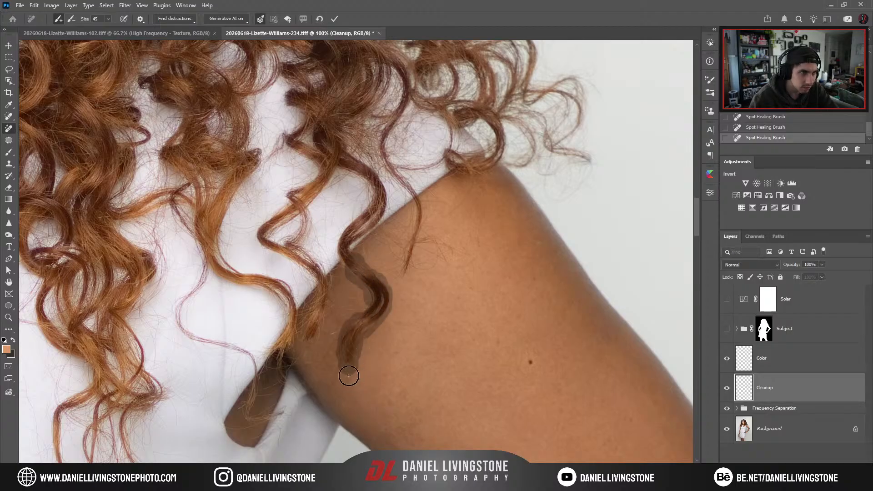
{"action": "left_click_drag", "start_coordinate": [314, 369], "coordinate": [342, 329]}
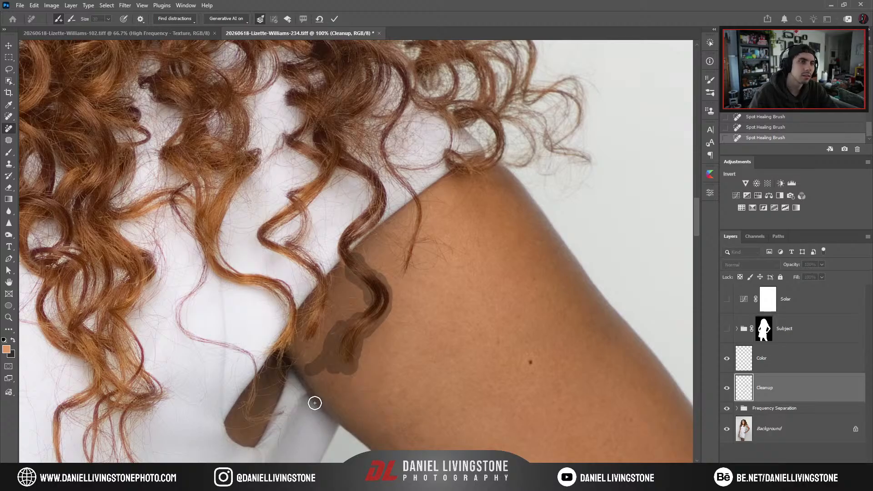
Heal the remaining curl tip and the uneven skin around it on the upper arm with the Spot Healing Brush.
{"action": "scroll", "coordinate": [376, 351], "scroll_direction": "up", "scroll_amount": 2}
{"action": "key", "text": "j"}
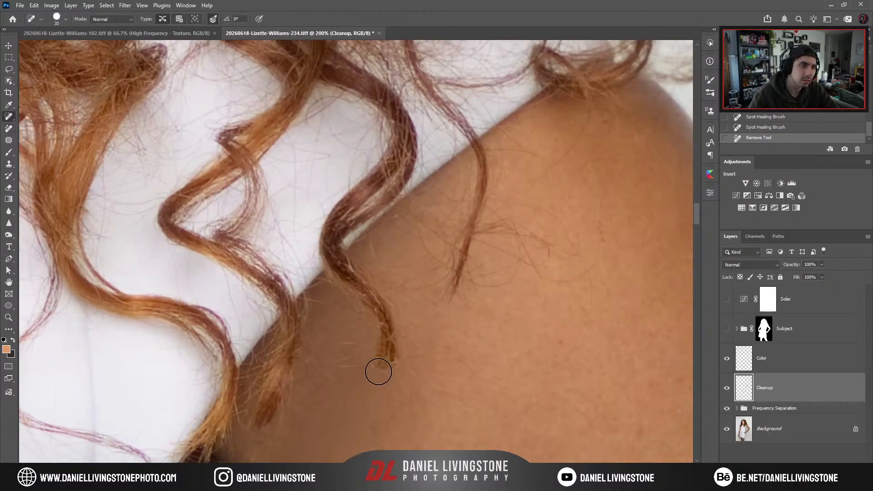
{"action": "mouse_move", "coordinate": [376, 370]}
{"action": "left_mouse_down"}
{"action": "mouse_move", "coordinate": [389, 370]}
{"action": "mouse_move", "coordinate": [387, 337]}
{"action": "mouse_move", "coordinate": [382, 354]}
{"action": "left_mouse_up"}
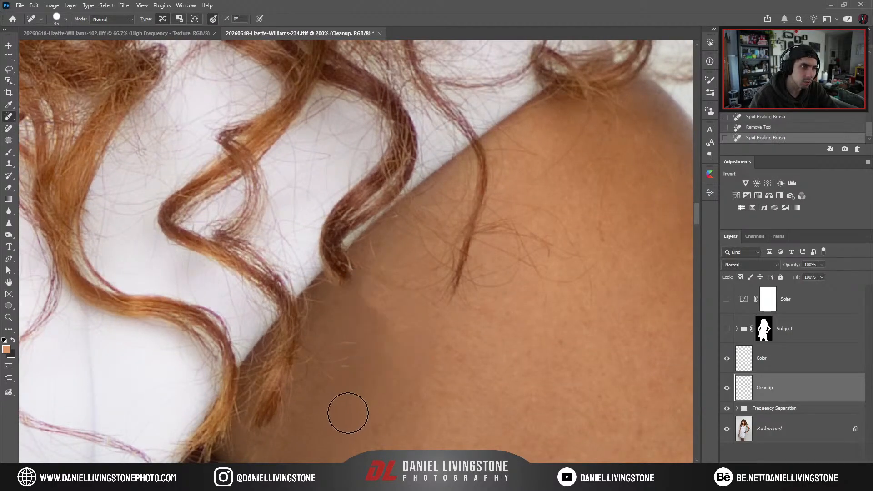
{"action": "left_click_drag", "start_coordinate": [378, 306], "coordinate": [393, 317]}
{"action": "key", "text": "bracketleft"}
{"action": "left_click_drag", "start_coordinate": [402, 383], "coordinate": [388, 397]}
{"action": "scroll", "coordinate": [391, 398], "scroll_direction": "down", "scroll_amount": 1}
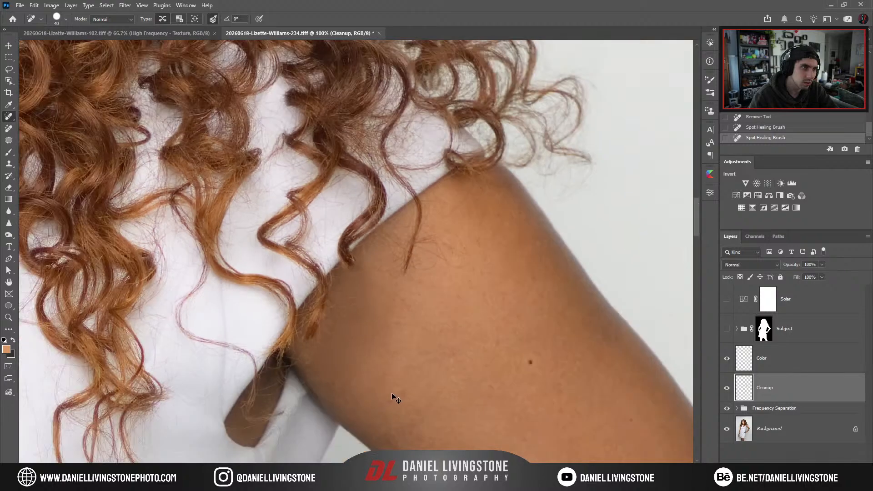
Compare the arm with the Cleanup layer hidden and shown, and smooth the uneven skin below the shortened curl with the Remove tool.
{"action": "scroll", "coordinate": [391, 397], "scroll_direction": "up", "scroll_amount": 1}
{"action": "scroll", "coordinate": [390, 415], "scroll_direction": "down", "scroll_amount": 4}
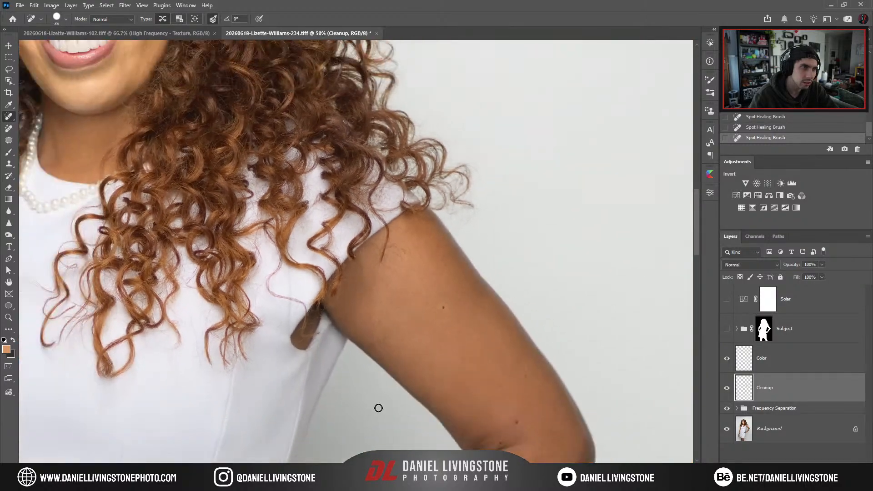
{"action": "scroll", "coordinate": [348, 298], "scroll_direction": "up", "scroll_amount": 2}
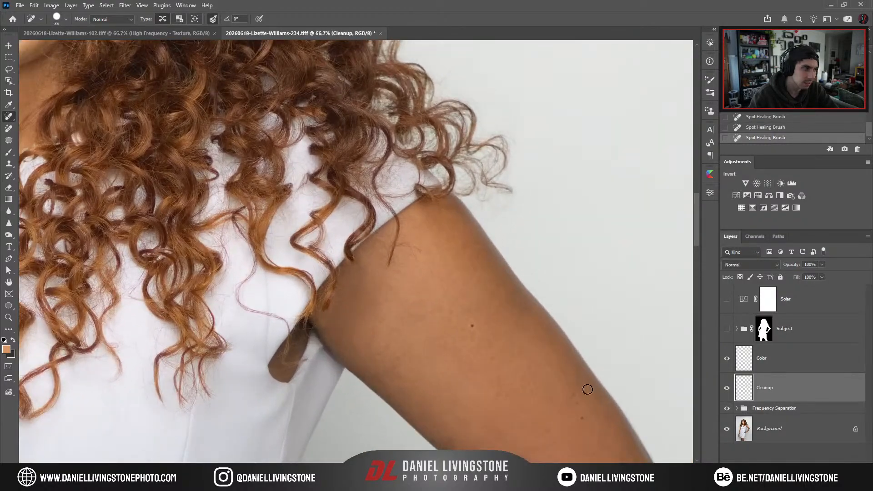
{"action": "left_click", "coordinate": [727, 389]}
{"action": "scroll", "coordinate": [461, 287], "scroll_direction": "up", "scroll_amount": 3}
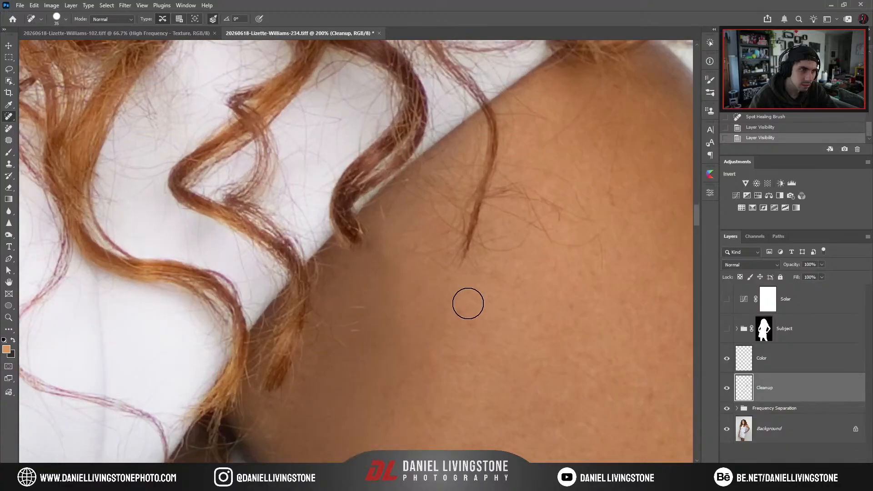
{"action": "key", "text": "shift+j"}
{"action": "mouse_move", "coordinate": [394, 263]}
{"action": "left_mouse_down"}
{"action": "mouse_move", "coordinate": [440, 307]}
{"action": "mouse_move", "coordinate": [414, 324]}
{"action": "mouse_move", "coordinate": [403, 385]}
{"action": "left_mouse_up"}
{"action": "key", "text": "ctrl+minus"}
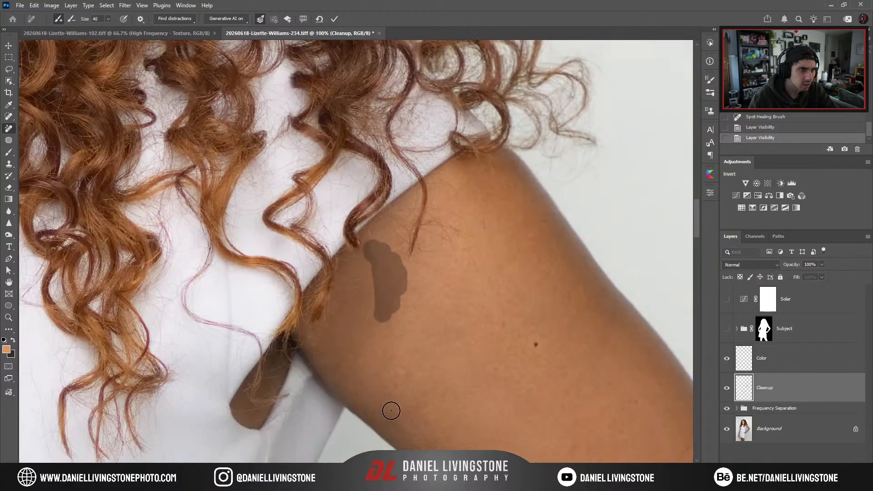
{"action": "key", "text": "ctrl+minus"}
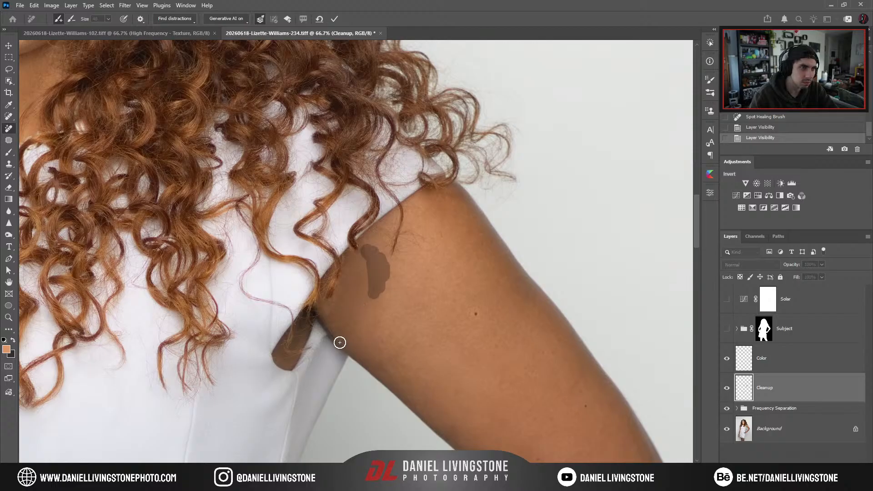
{"action": "key", "text": "Return"}
Heal the small dark spot and the thin stray hair beside the shortened curl with a smaller Spot Healing Brush.
{"action": "key", "text": "j"}
{"action": "key", "text": "ctrl+plus"}
{"action": "key", "text": "ctrl+plus"}
{"action": "key", "text": "ctrl+plus"}
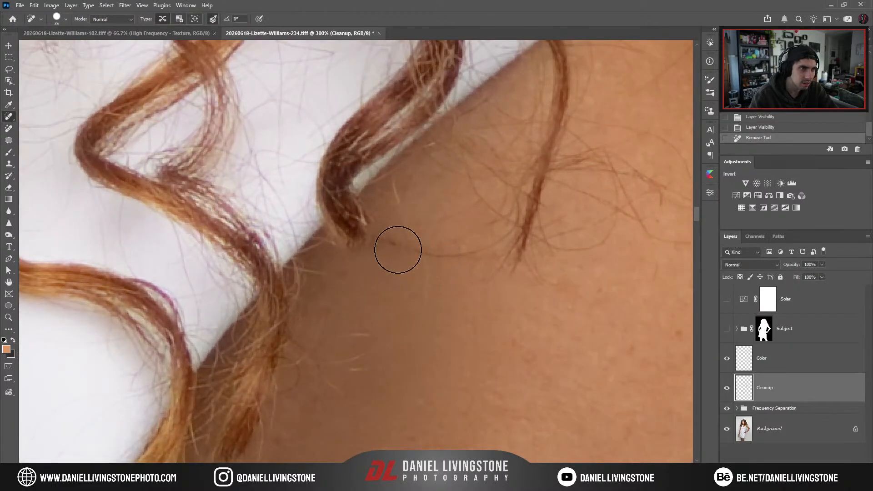
{"action": "key", "text": "bracketleft"}
{"action": "key", "text": "bracketleft"}
{"action": "left_click", "coordinate": [392, 244]}
{"action": "left_click_drag", "start_coordinate": [395, 248], "coordinate": [496, 257]}
{"action": "scroll", "coordinate": [417, 226], "scroll_direction": "down", "scroll_amount": 2}
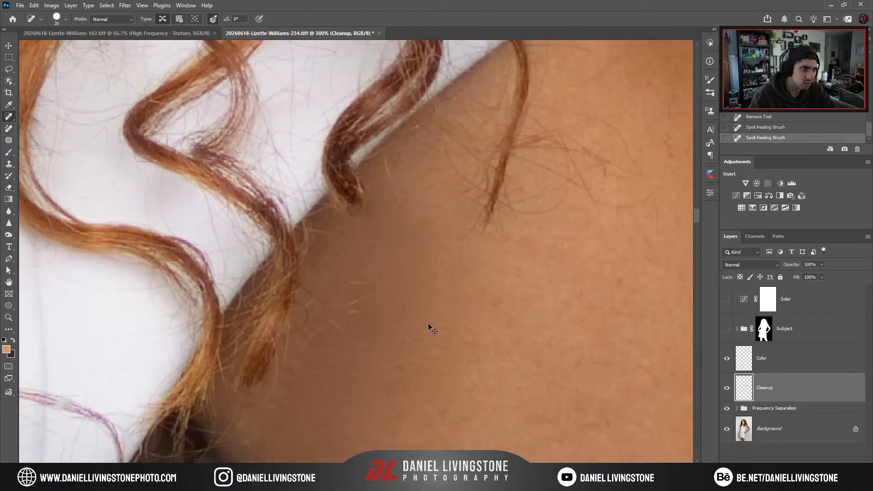
Compare the upper arm with the Cleanup layer hidden and shown at different magnifications.
{"action": "key", "text": "ctrl+minus"}
{"action": "key", "text": "ctrl+minus"}
{"action": "key", "text": "ctrl+minus"}
{"action": "key", "text": "ctrl+minus"}
{"action": "key", "text": "ctrl+minus"}
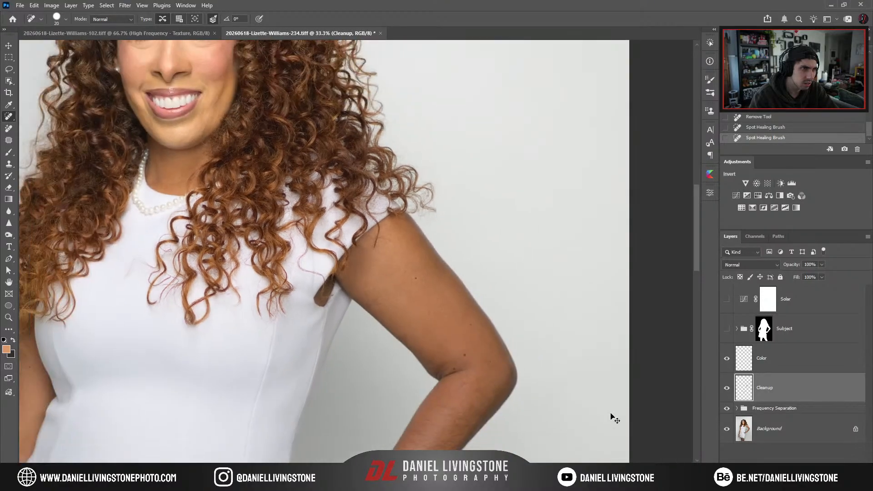
{"action": "key", "text": "ctrl+plus"}
{"action": "left_click", "coordinate": [727, 388]}
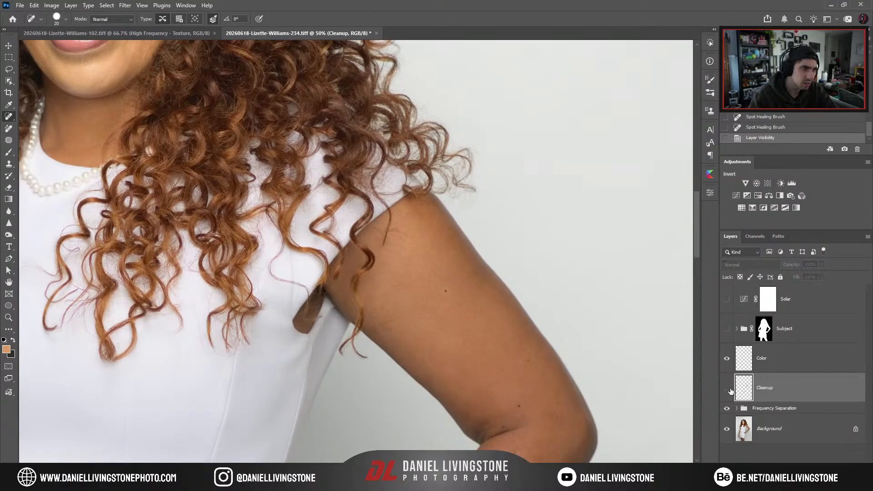
{"action": "left_click", "coordinate": [732, 391]}
{"action": "key", "text": "ctrl+plus"}
{"action": "key", "text": "ctrl+plus"}
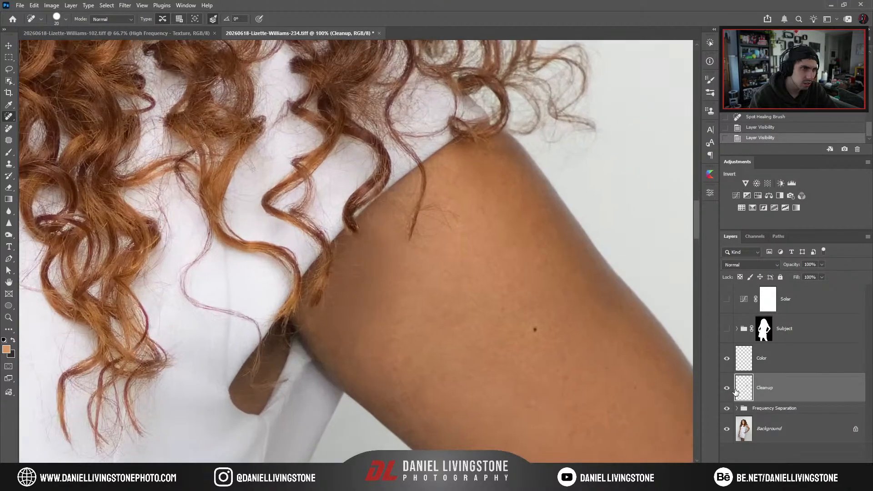
{"action": "left_click", "coordinate": [727, 389]}
{"action": "left_click", "coordinate": [727, 390]}
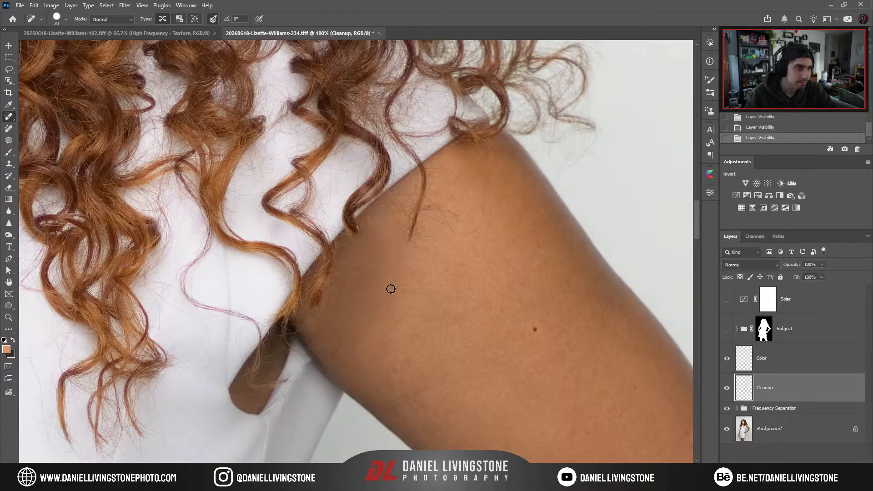
{"action": "key", "text": "ctrl+minus"}
{"action": "key", "text": "ctrl+plus"}
Blend the uneven skin tones on the upper arm below the sleeve with a soft Clone Stamp at 30% opacity, enlarging the brush.
{"action": "key", "text": "s"}
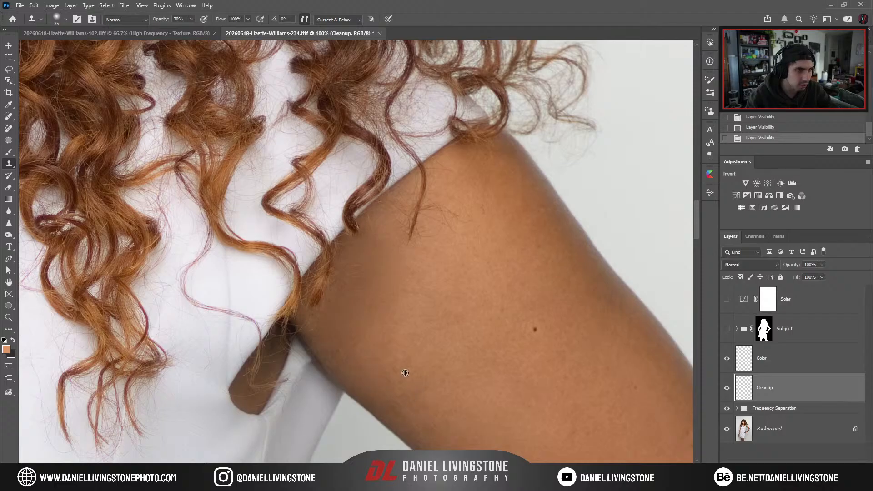
{"action": "key", "text": "bracketright"}
{"action": "key", "text": "bracketright"}
{"action": "key", "text": "bracketright"}
{"action": "key", "text": "bracketright"}
{"action": "key", "text": "bracketright"}
{"action": "key", "text": "bracketright"}
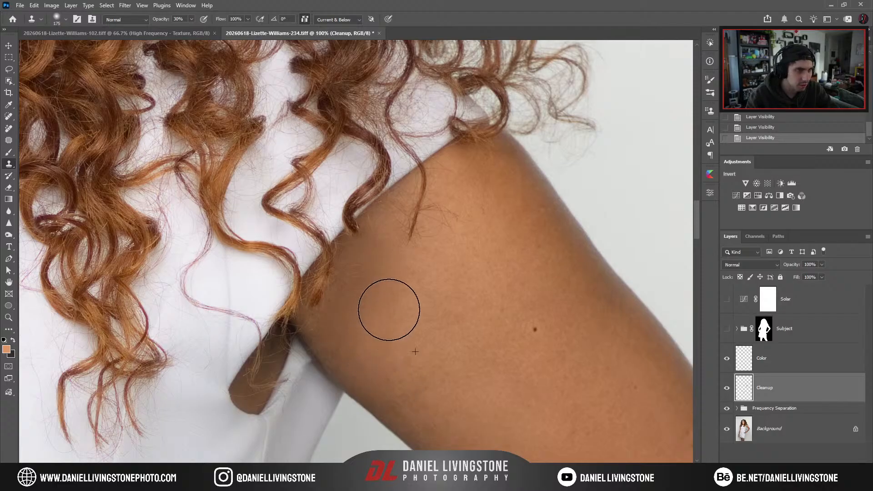
{"action": "left_click_drag", "start_coordinate": [390, 310], "coordinate": [355, 351]}
{"action": "mouse_move", "coordinate": [353, 353]}
{"action": "left_mouse_down"}
{"action": "mouse_move", "coordinate": [366, 292]}
{"action": "mouse_move", "coordinate": [342, 321]}
{"action": "mouse_move", "coordinate": [349, 391]}
{"action": "left_mouse_up"}
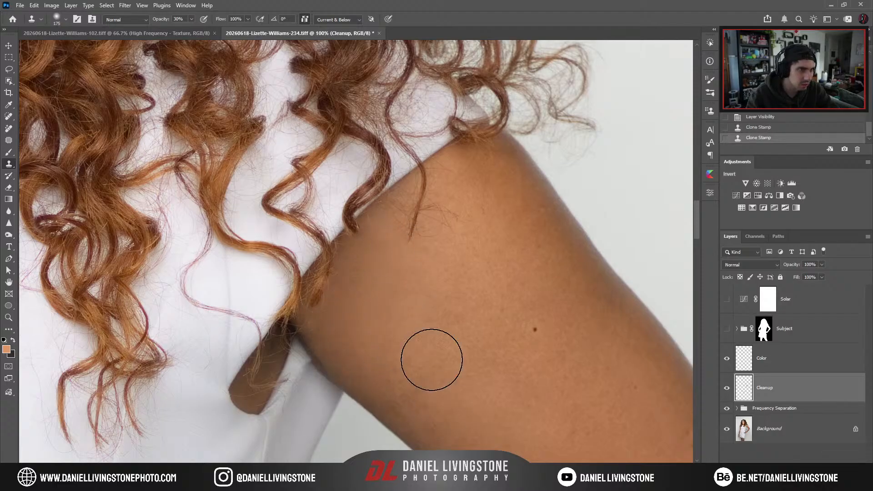
{"action": "left_click_drag", "start_coordinate": [404, 269], "coordinate": [400, 238]}
{"action": "mouse_move", "coordinate": [402, 244]}
{"action": "left_mouse_down"}
{"action": "mouse_move", "coordinate": [399, 255]}
{"action": "mouse_move", "coordinate": [456, 214]}
{"action": "mouse_move", "coordinate": [398, 248]}
{"action": "mouse_move", "coordinate": [347, 327]}
{"action": "left_mouse_up"}
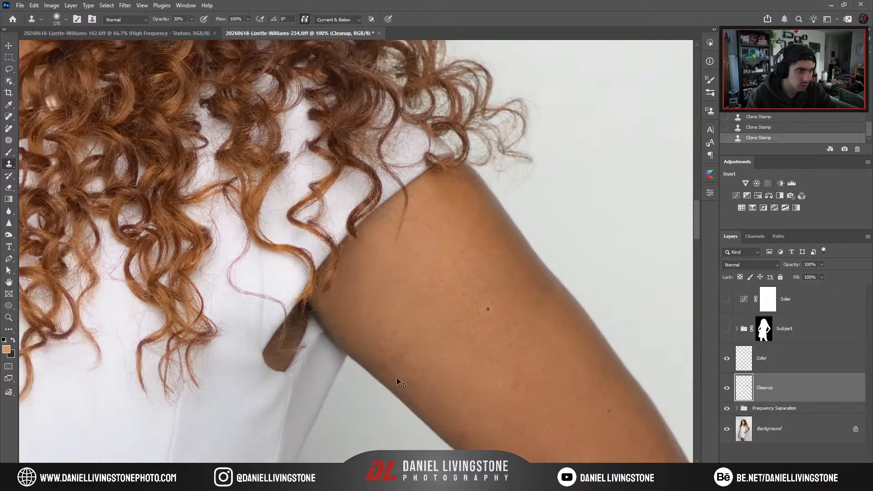
{"action": "key", "text": "ctrl+minus"}
{"action": "key", "text": "bracketleft"}
{"action": "key", "text": "ctrl+minus"}
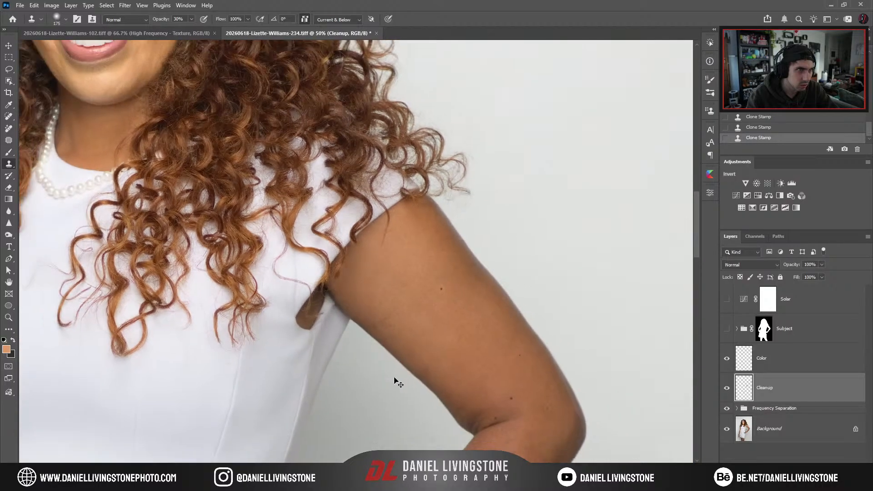
{"action": "key", "text": "ctrl+plus"}
{"action": "key", "text": "ctrl+plus"}
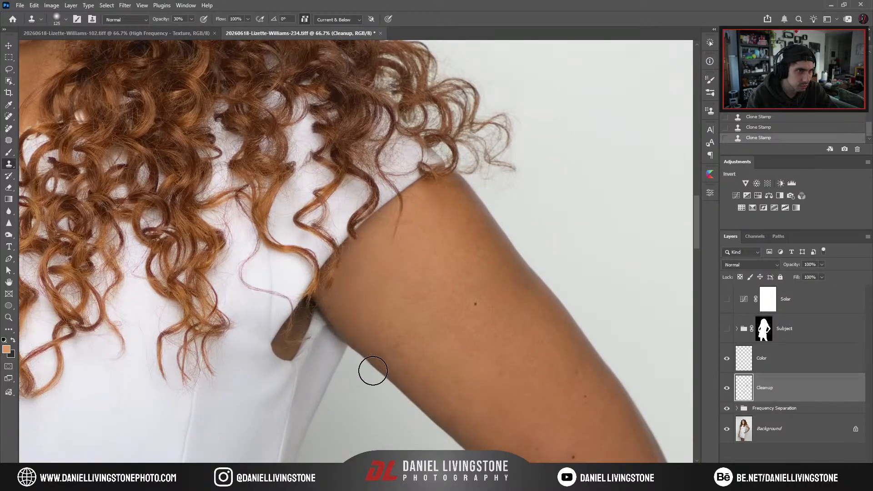
Heal away the dark curl tip that overlaps the arm at the sleeve edge with the Spot Healing Brush.
{"action": "key", "text": "bracketleft"}
{"action": "key", "text": "ctrl+minus"}
{"action": "key", "text": "ctrl+minus"}
{"action": "scroll", "coordinate": [406, 364], "scroll_direction": "down", "scroll_amount": 2}
{"action": "scroll", "coordinate": [355, 210], "scroll_direction": "up", "scroll_amount": 8}
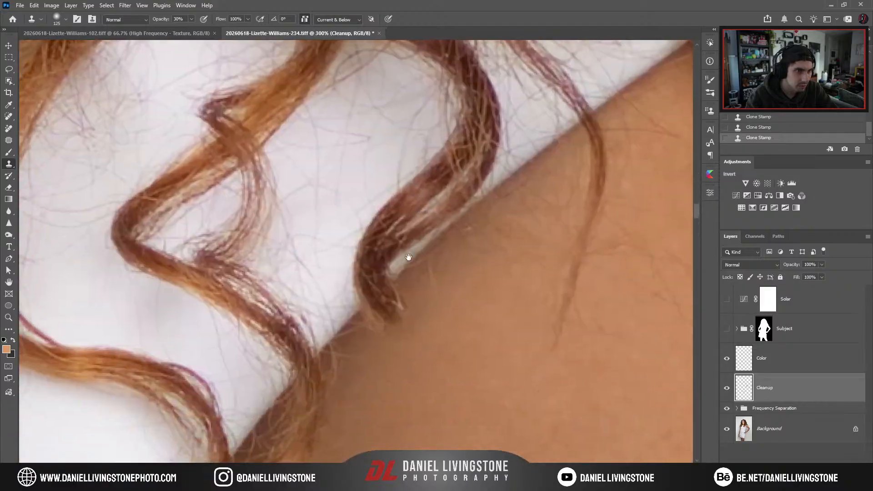
{"action": "key", "text": "j"}
{"action": "mouse_move", "coordinate": [388, 331]}
{"action": "left_mouse_down"}
{"action": "mouse_move", "coordinate": [400, 300]}
{"action": "mouse_move", "coordinate": [375, 320]}
{"action": "mouse_move", "coordinate": [403, 275]}
{"action": "mouse_move", "coordinate": [364, 336]}
{"action": "left_mouse_up"}
{"action": "mouse_move", "coordinate": [372, 307]}
{"action": "left_mouse_down"}
{"action": "mouse_move", "coordinate": [423, 258]}
{"action": "mouse_move", "coordinate": [362, 313]}
{"action": "left_mouse_up"}
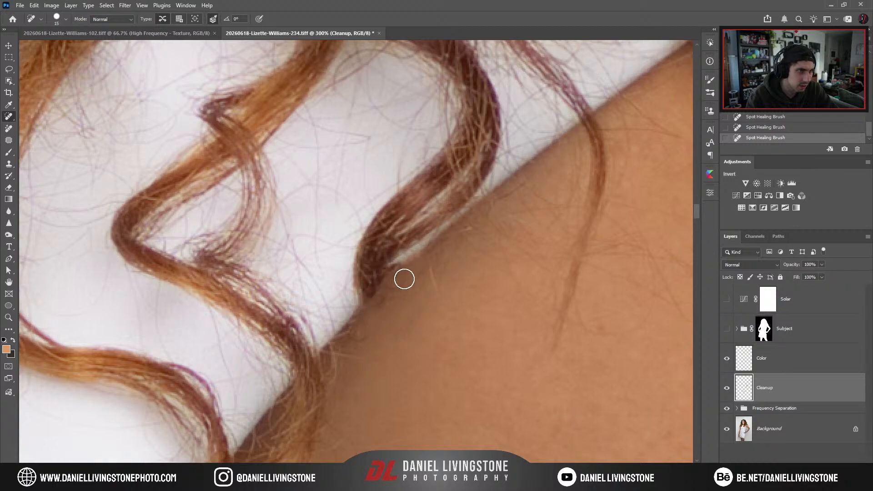
Remove the thin strand of hair hanging from the sleeve over the upper arm with the Spot Healing Brush.
{"action": "scroll", "coordinate": [425, 348], "scroll_direction": "down", "scroll_amount": 8}
{"action": "scroll", "coordinate": [405, 327], "scroll_direction": "down", "scroll_amount": 1}
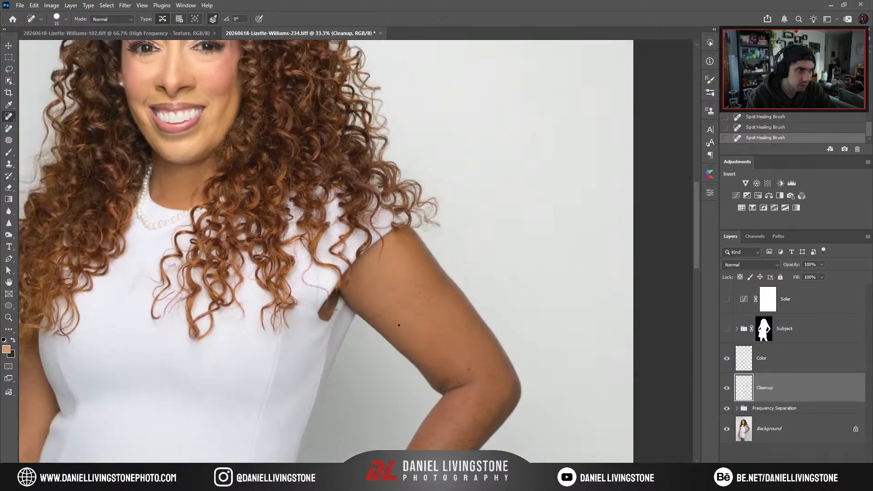
{"action": "scroll", "coordinate": [390, 315], "scroll_direction": "up", "scroll_amount": 3}
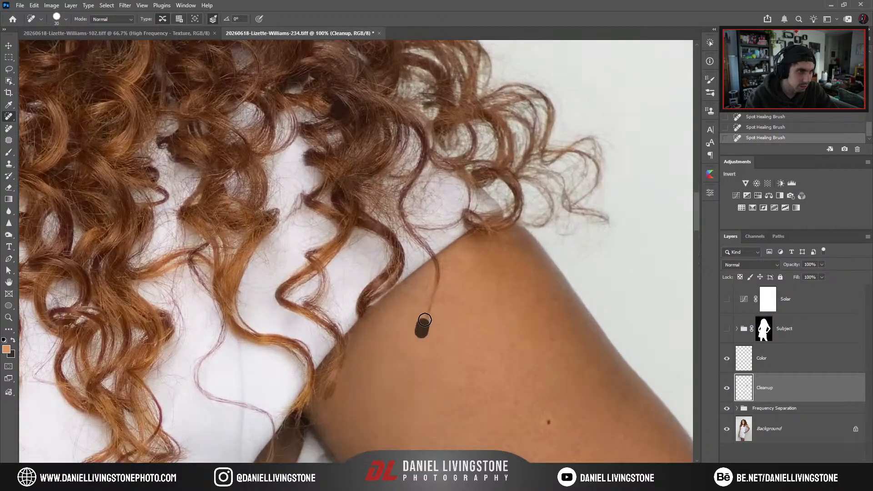
{"action": "left_click_drag", "start_coordinate": [425, 320], "coordinate": [439, 262]}
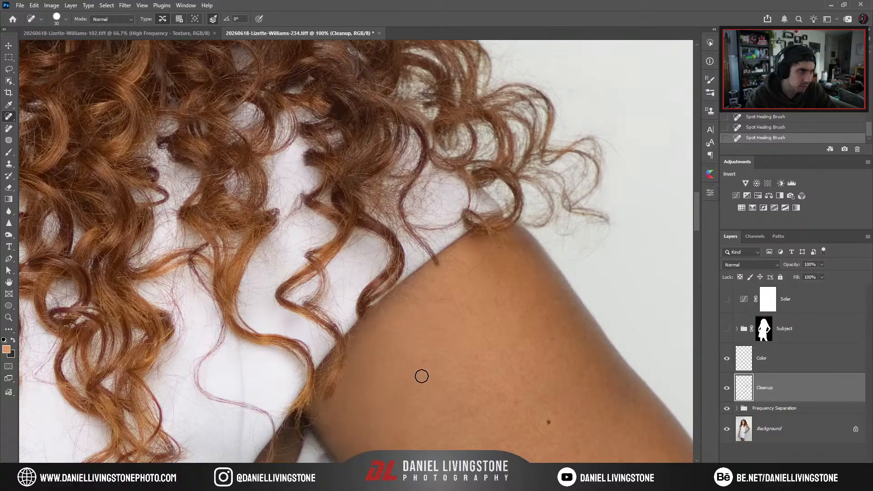
Heal the faint trailing end of the loose strand across the chest of the white dress and the marks around it.
{"action": "scroll", "coordinate": [429, 359], "scroll_direction": "down", "scroll_amount": 3}
{"action": "left_click_drag", "start_coordinate": [236, 202], "coordinate": [480, 203]}
{"action": "scroll", "coordinate": [415, 306], "scroll_direction": "up", "scroll_amount": 3}
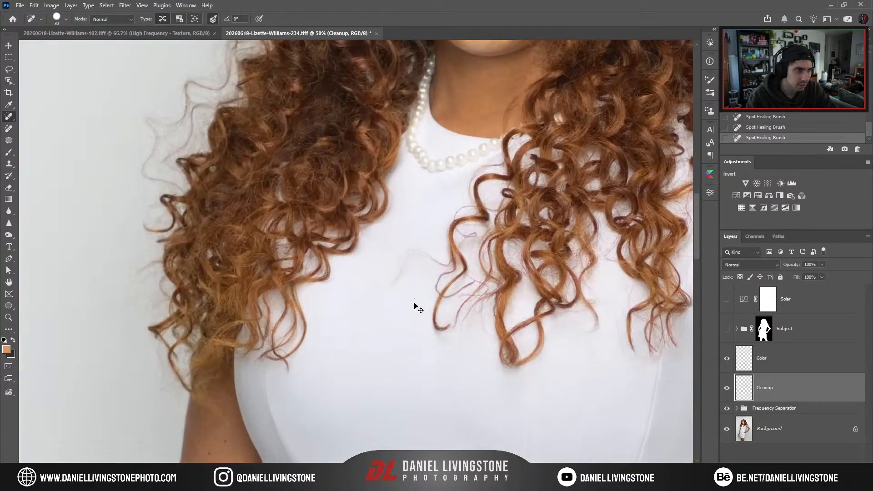
{"action": "scroll", "coordinate": [389, 286], "scroll_direction": "up", "scroll_amount": 2}
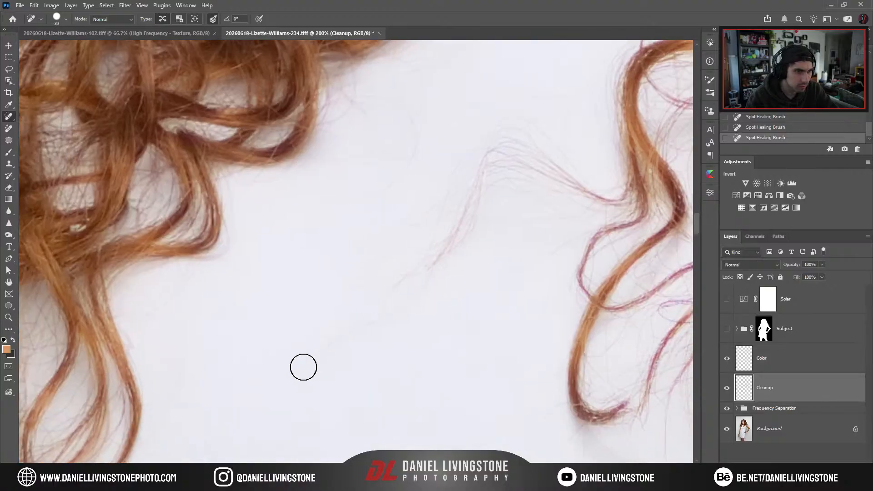
{"action": "left_click_drag", "start_coordinate": [304, 366], "coordinate": [434, 287]}
{"action": "mouse_move", "coordinate": [376, 313]}
{"action": "left_mouse_down"}
{"action": "mouse_move", "coordinate": [424, 272]}
{"action": "mouse_move", "coordinate": [345, 325]}
{"action": "mouse_move", "coordinate": [379, 269]}
{"action": "left_mouse_up"}
{"action": "key", "text": "bracketright"}
{"action": "left_click_drag", "start_coordinate": [343, 314], "coordinate": [368, 292]}
{"action": "left_click_drag", "start_coordinate": [334, 272], "coordinate": [347, 259]}
{"action": "mouse_move", "coordinate": [341, 225]}
{"action": "left_mouse_down"}
{"action": "mouse_move", "coordinate": [388, 152]}
{"action": "mouse_move", "coordinate": [392, 125]}
{"action": "left_mouse_up"}
{"action": "mouse_move", "coordinate": [398, 287]}
{"action": "left_mouse_down"}
{"action": "mouse_move", "coordinate": [378, 292]}
{"action": "mouse_move", "coordinate": [399, 280]}
{"action": "mouse_move", "coordinate": [409, 254]}
{"action": "left_mouse_up"}
Remove the remaining arch of the loose chest strand with a larger Spot Healing Brush and clean up the smudges on the dress.
{"action": "key", "text": "bracketright"}
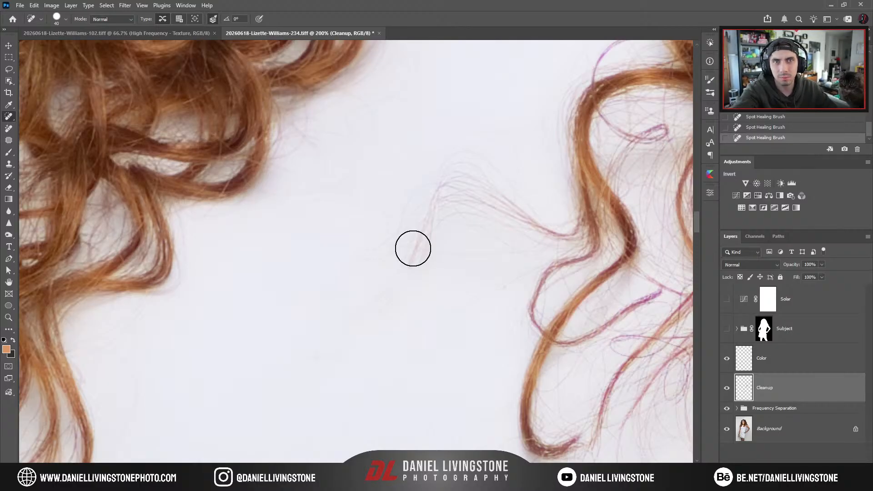
{"action": "key", "text": "]"}
{"action": "mouse_move", "coordinate": [380, 259]}
{"action": "left_mouse_down"}
{"action": "mouse_move", "coordinate": [402, 256]}
{"action": "mouse_move", "coordinate": [433, 184]}
{"action": "mouse_move", "coordinate": [512, 202]}
{"action": "mouse_move", "coordinate": [438, 238]}
{"action": "left_mouse_up"}
{"action": "key", "text": "["}
{"action": "key", "text": "["}
{"action": "key", "text": "["}
{"action": "left_click_drag", "start_coordinate": [439, 314], "coordinate": [494, 293]}
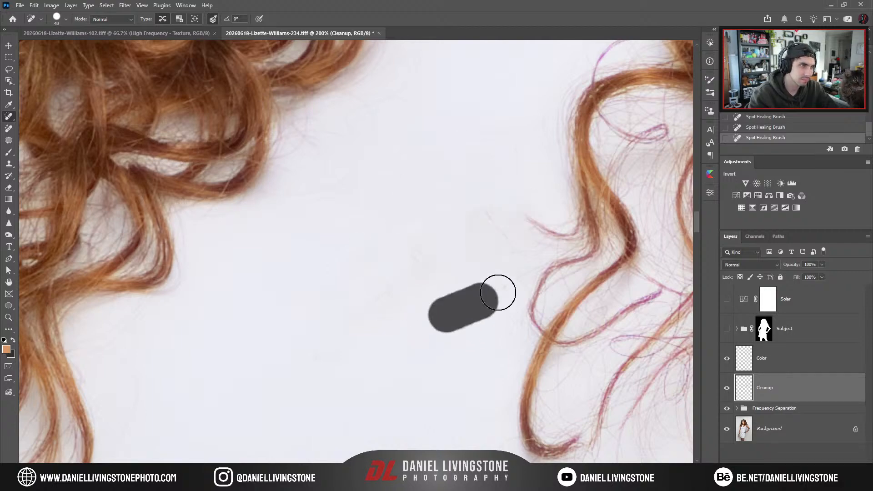
{"action": "left_click_drag", "start_coordinate": [484, 209], "coordinate": [497, 253]}
{"action": "mouse_move", "coordinate": [413, 252]}
{"action": "left_mouse_down"}
{"action": "mouse_move", "coordinate": [359, 317]}
{"action": "mouse_move", "coordinate": [461, 220]}
{"action": "left_mouse_up"}
{"action": "left_click", "coordinate": [363, 309]}
{"action": "scroll", "coordinate": [485, 339], "scroll_direction": "down", "scroll_amount": 5}
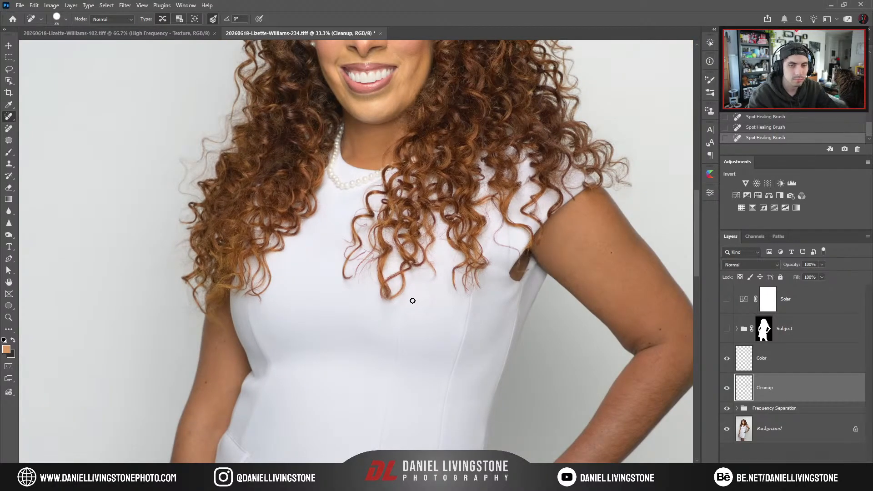
Remove the long thin purple curl lying on the dress beside the armpit with the Spot Healing Brush.
{"action": "scroll", "coordinate": [411, 300], "scroll_direction": "up", "scroll_amount": 5}
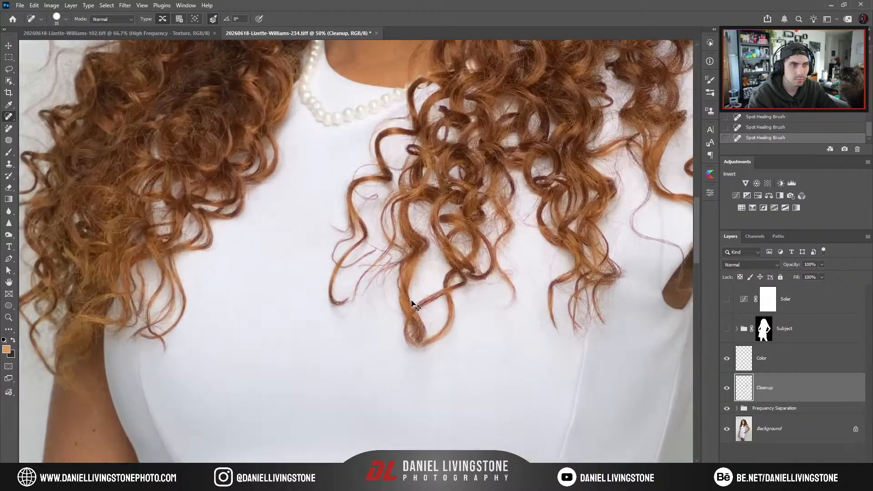
{"action": "key", "text": "bracketleft"}
{"action": "scroll", "coordinate": [363, 278], "scroll_direction": "down", "scroll_amount": 5}
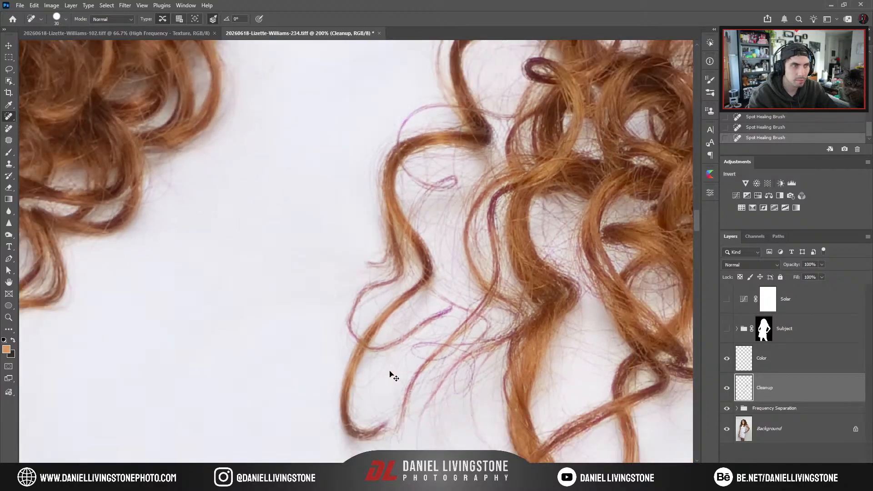
{"action": "scroll", "coordinate": [405, 299], "scroll_direction": "up", "scroll_amount": 5}
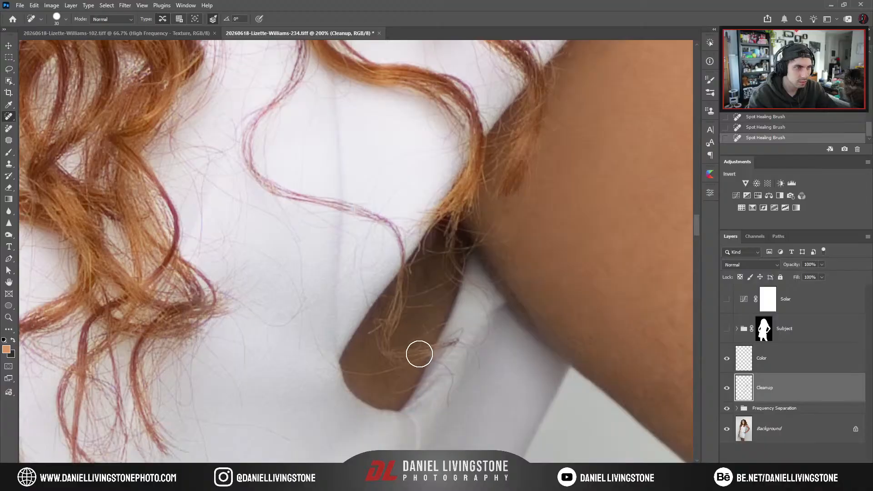
{"action": "left_click_drag", "start_coordinate": [420, 354], "coordinate": [460, 384]}
{"action": "mouse_move", "coordinate": [374, 183]}
{"action": "left_mouse_down"}
{"action": "mouse_move", "coordinate": [368, 212]}
{"action": "mouse_move", "coordinate": [328, 259]}
{"action": "mouse_move", "coordinate": [324, 283]}
{"action": "mouse_move", "coordinate": [329, 231]}
{"action": "mouse_move", "coordinate": [356, 317]}
{"action": "mouse_move", "coordinate": [419, 326]}
{"action": "mouse_move", "coordinate": [464, 345]}
{"action": "mouse_move", "coordinate": [466, 365]}
{"action": "left_mouse_up"}
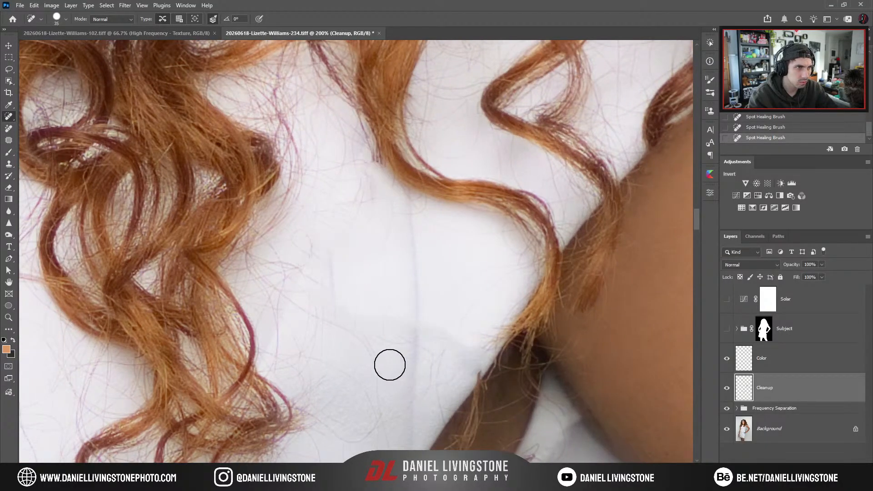
{"action": "left_click_drag", "start_coordinate": [406, 351], "coordinate": [390, 307]}
Heal the uneven shading on the white fabric between the curls and the armpit with a larger Spot Healing Brush.
{"action": "key", "text": "ctrl+minus"}
{"action": "key", "text": "ctrl+plus"}
{"action": "key", "text": "bracketright"}
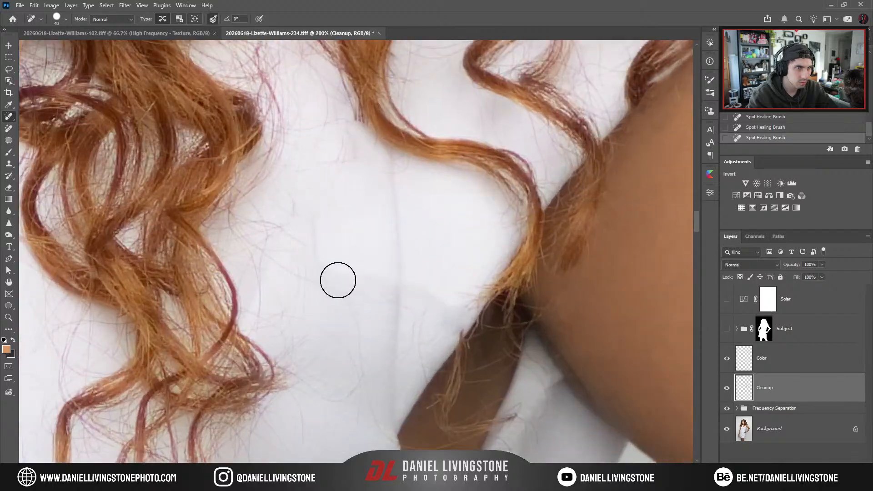
{"action": "mouse_move", "coordinate": [310, 220]}
{"action": "left_mouse_down"}
{"action": "mouse_move", "coordinate": [333, 266]}
{"action": "mouse_move", "coordinate": [392, 285]}
{"action": "mouse_move", "coordinate": [448, 342]}
{"action": "left_mouse_up"}
{"action": "key", "text": "bracketright"}
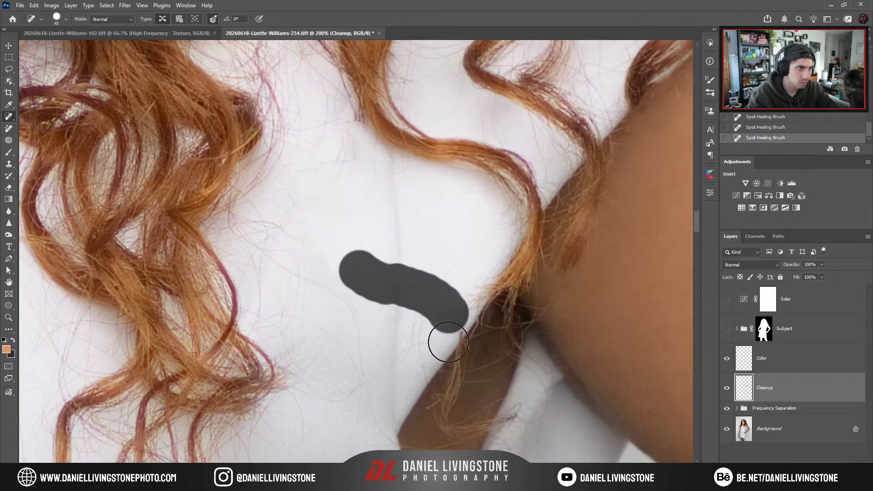
Remove the tonal edge on the dress and the stray hairs over the armpit skin with the Remove tool.
{"action": "key", "text": "shift+j"}
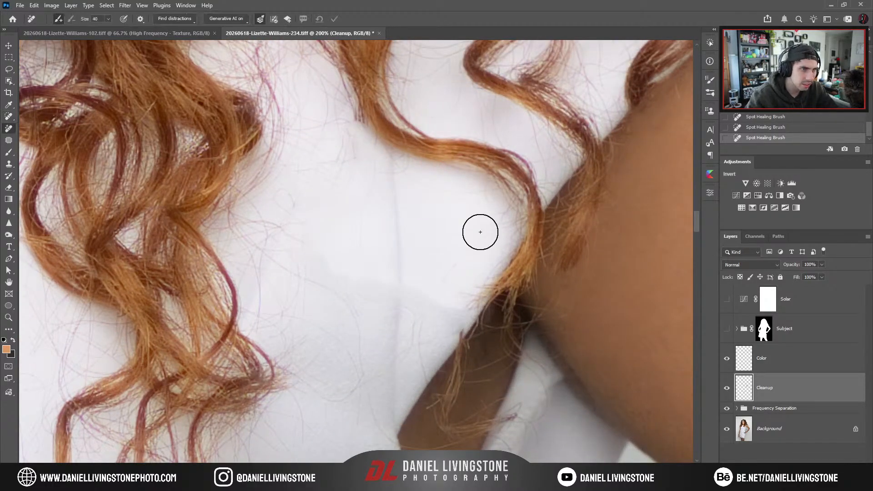
{"action": "mouse_move", "coordinate": [314, 259]}
{"action": "left_mouse_down"}
{"action": "mouse_move", "coordinate": [456, 313]}
{"action": "mouse_move", "coordinate": [446, 325]}
{"action": "left_mouse_up"}
{"action": "key", "text": "bracketleft"}
{"action": "key", "text": "bracketleft"}
{"action": "key", "text": "bracketleft"}
{"action": "mouse_move", "coordinate": [466, 369]}
{"action": "left_mouse_down"}
{"action": "mouse_move", "coordinate": [445, 291]}
{"action": "mouse_move", "coordinate": [418, 332]}
{"action": "mouse_move", "coordinate": [435, 355]}
{"action": "mouse_move", "coordinate": [498, 331]}
{"action": "mouse_move", "coordinate": [467, 334]}
{"action": "mouse_move", "coordinate": [435, 376]}
{"action": "left_mouse_up"}
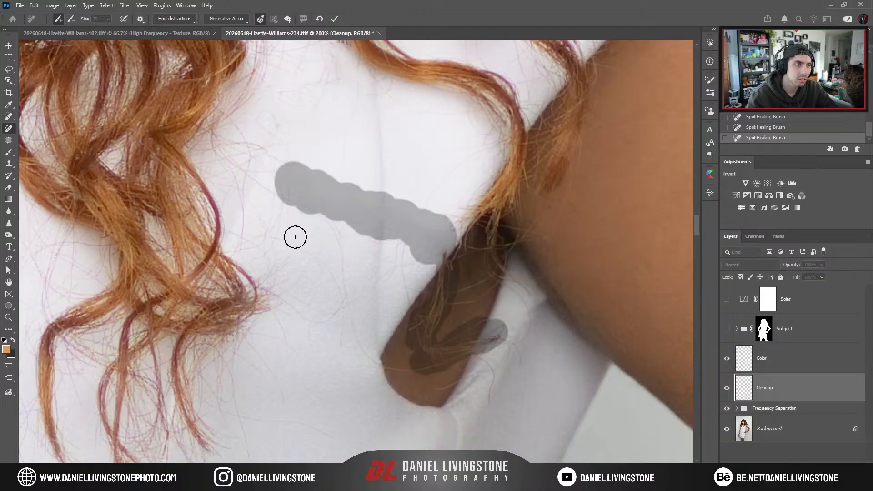
{"action": "key", "text": "Return"}
{"action": "key", "text": "ctrl+minus"}
{"action": "key", "text": "ctrl+minus"}
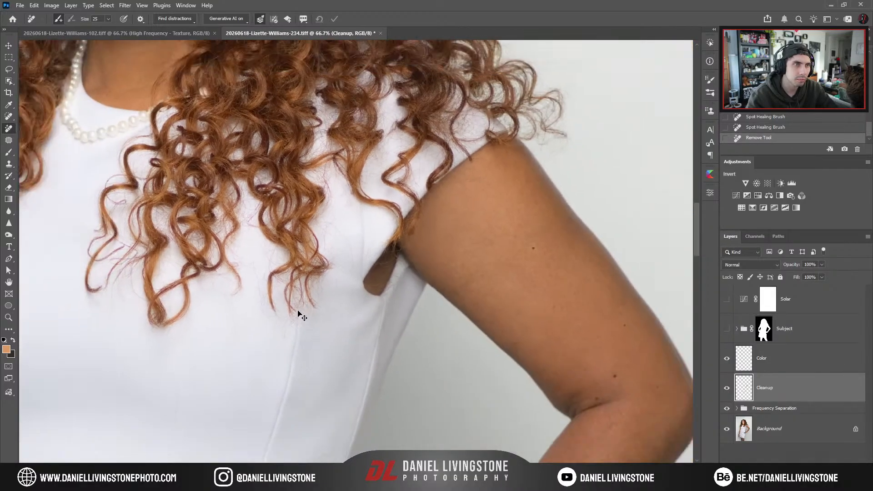
Remove the small purple hair loop beside the front curls on the chest with the Spot Healing Brush.
{"action": "key", "text": "ctrl+minus"}
{"action": "key", "text": "ctrl+minus"}
{"action": "left_click_drag", "start_coordinate": [278, 271], "coordinate": [426, 255]}
{"action": "key", "text": "ctrl+plus"}
{"action": "key", "text": "ctrl+plus"}
{"action": "key", "text": "ctrl+plus"}
{"action": "key", "text": "ctrl+plus"}
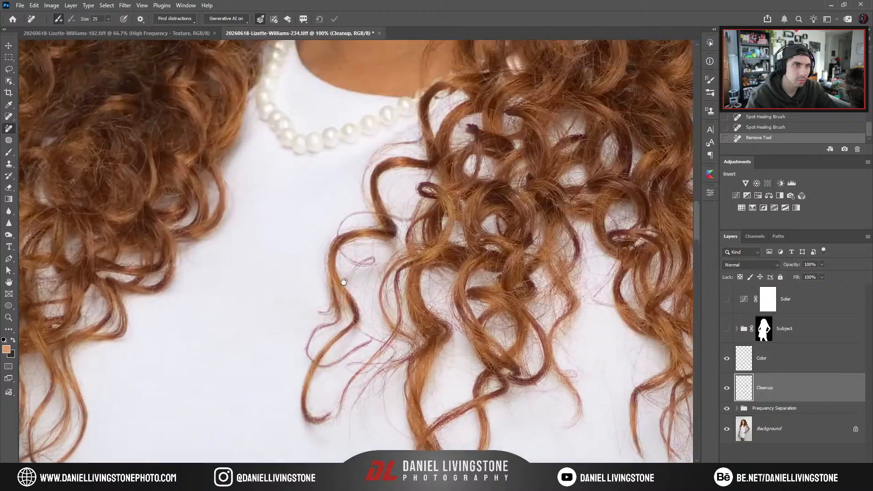
{"action": "key", "text": "shift+j"}
{"action": "left_click_drag", "start_coordinate": [367, 298], "coordinate": [391, 302]}
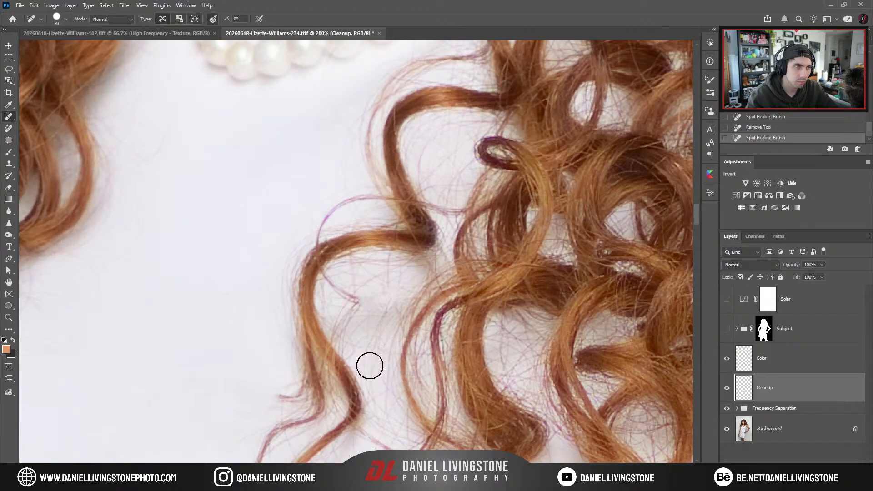
Heal the stray hair crossing the jawline beside the chin with a small Spot Healing Brush.
{"action": "key", "text": "ctrl+minus"}
{"action": "key", "text": "ctrl+minus"}
{"action": "key", "text": "ctrl+minus"}
{"action": "left_click_drag", "start_coordinate": [406, 157], "coordinate": [373, 333]}
{"action": "key", "text": "ctrl+plus"}
{"action": "key", "text": "ctrl+plus"}
{"action": "key", "text": "ctrl+plus"}
{"action": "key", "text": "ctrl+plus"}
{"action": "key", "text": "bracketleft"}
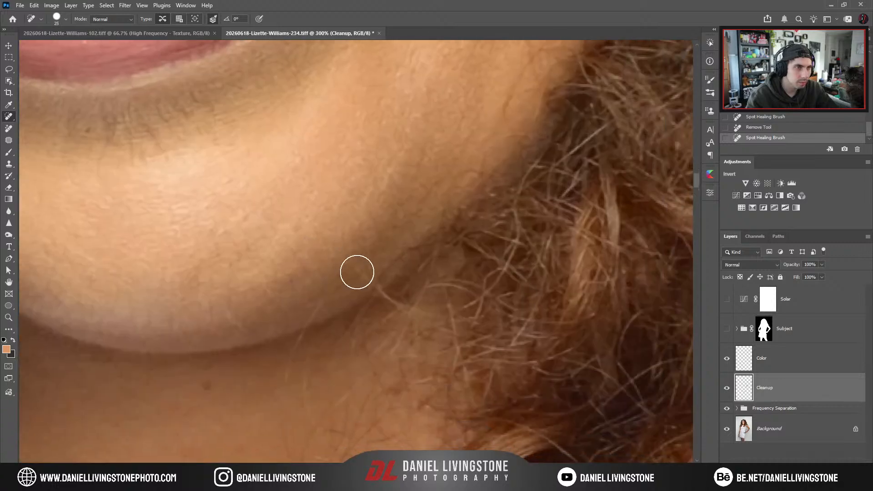
{"action": "left_click_drag", "start_coordinate": [412, 307], "coordinate": [411, 310]}
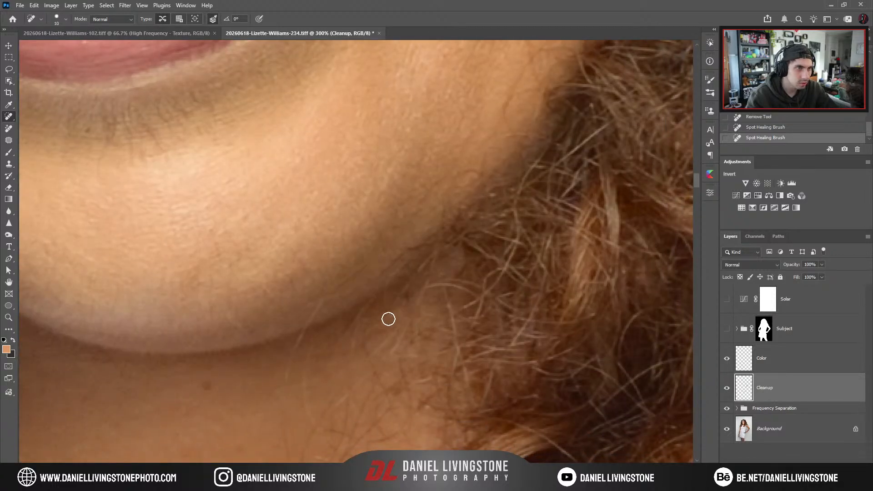
Heal the fine stray hairs over the cheek and jaw edge beside the curls with a small Spot Healing Brush.
{"action": "mouse_move", "coordinate": [360, 259]}
{"action": "left_mouse_down"}
{"action": "mouse_move", "coordinate": [323, 298]}
{"action": "mouse_move", "coordinate": [380, 292]}
{"action": "mouse_move", "coordinate": [331, 355]}
{"action": "mouse_move", "coordinate": [321, 421]}
{"action": "left_mouse_up"}
{"action": "key", "text": "ctrl+minus"}
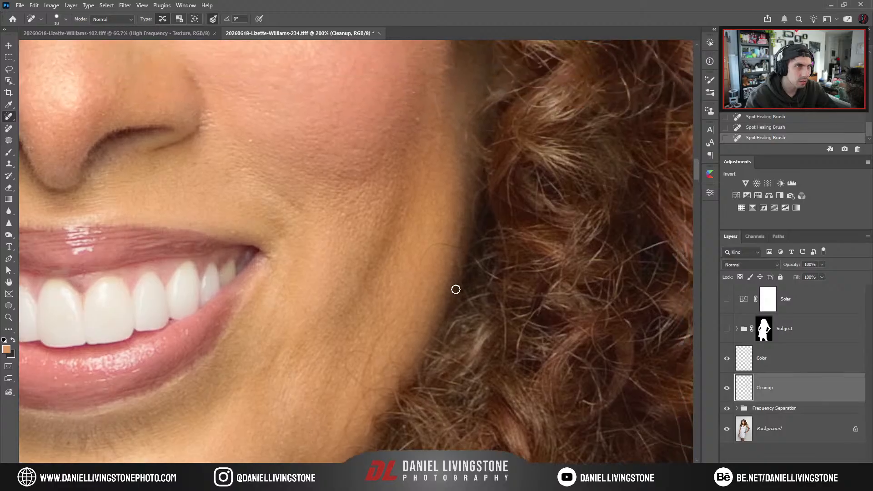
{"action": "left_click_drag", "start_coordinate": [440, 245], "coordinate": [444, 244]}
{"action": "key", "text": "ctrl+plus"}
{"action": "key", "text": "bracketright"}
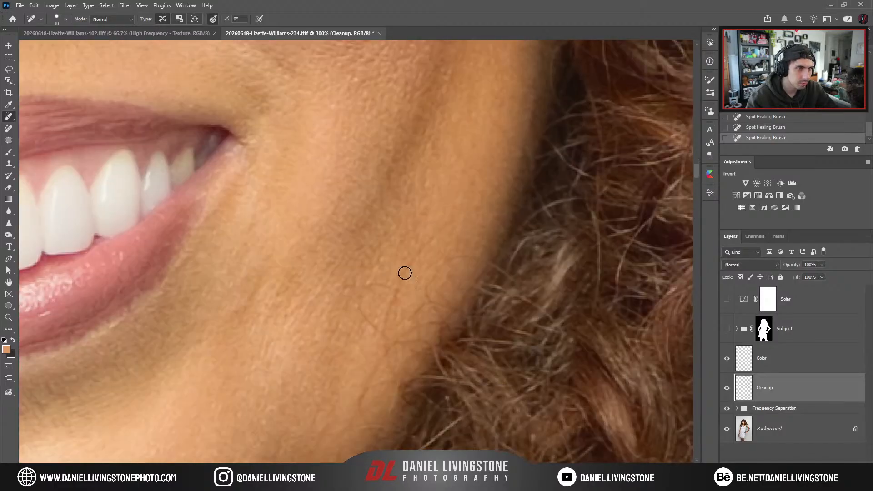
{"action": "mouse_move", "coordinate": [380, 336]}
{"action": "left_mouse_down"}
{"action": "mouse_move", "coordinate": [399, 283]}
{"action": "mouse_move", "coordinate": [440, 230]}
{"action": "left_mouse_up"}
{"action": "key", "text": "bracketleft"}
{"action": "left_click_drag", "start_coordinate": [383, 293], "coordinate": [383, 292]}
{"action": "scroll", "coordinate": [386, 303], "scroll_direction": "down", "scroll_amount": 3}
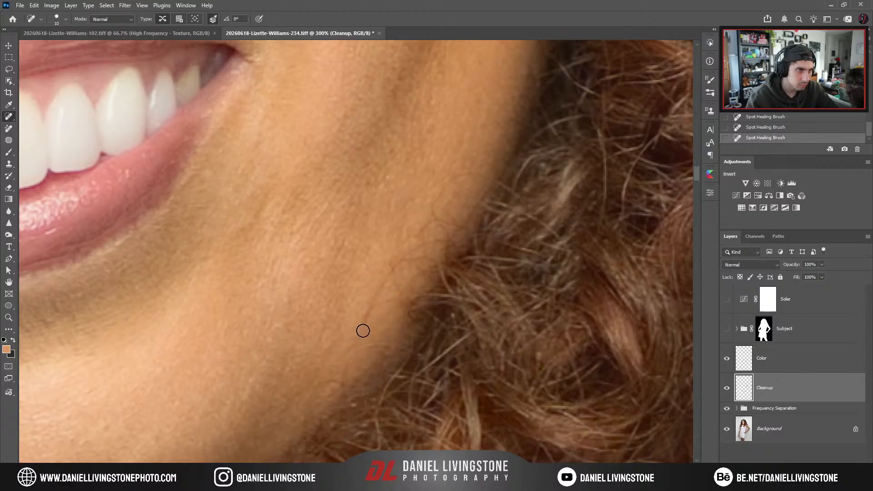
{"action": "left_click_drag", "start_coordinate": [363, 326], "coordinate": [400, 259]}
Stamp all visible layers into a new layer above the Color layer and select the subject on it.
{"action": "key", "text": "ctrl+0"}
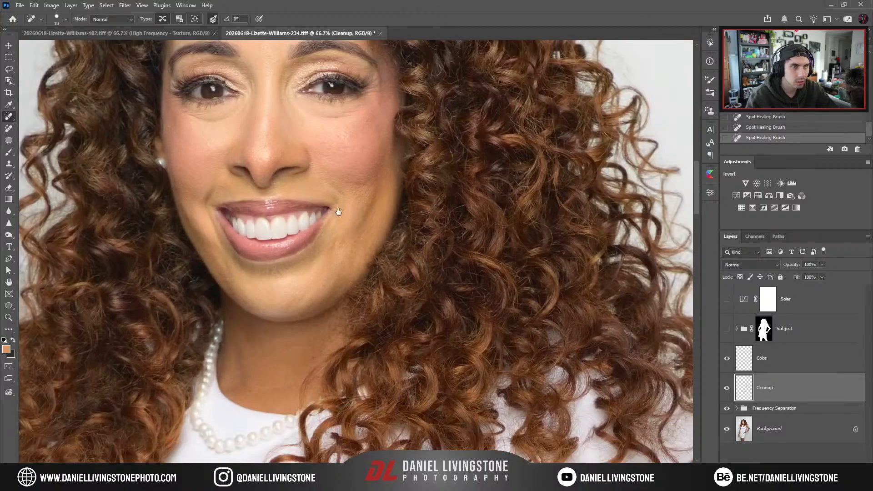
{"action": "key", "text": "ctrl+0"}
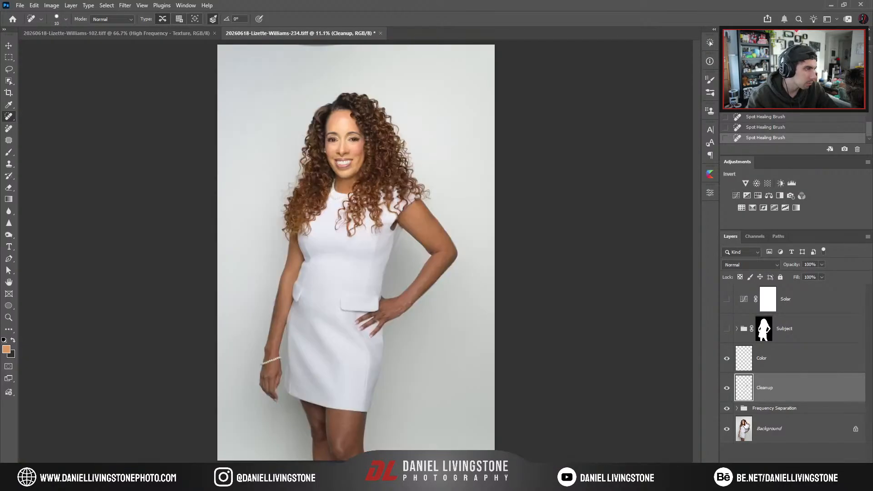
{"action": "left_click", "coordinate": [778, 362]}
{"action": "key", "text": "ctrl+shift+alt+e"}
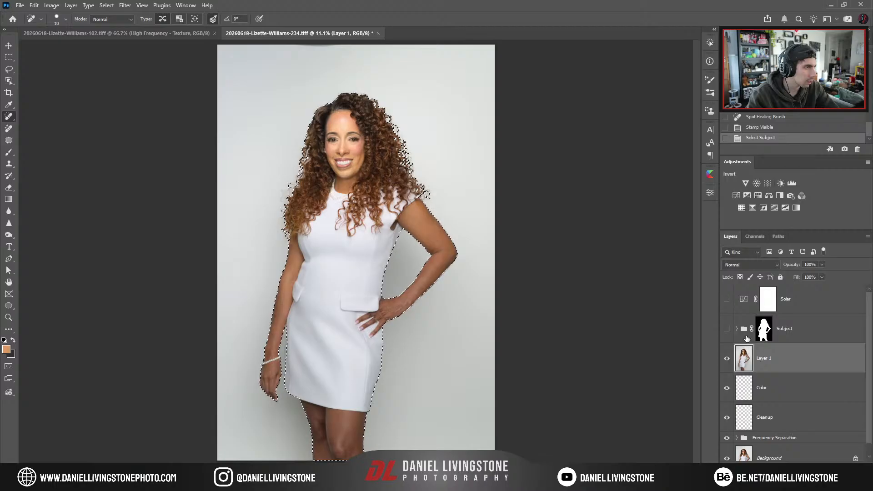
Replace the Subject group's mask with one made from the new subject selection, and show the group.
{"action": "left_click", "coordinate": [764, 328]}
{"action": "key", "text": "Delete"}
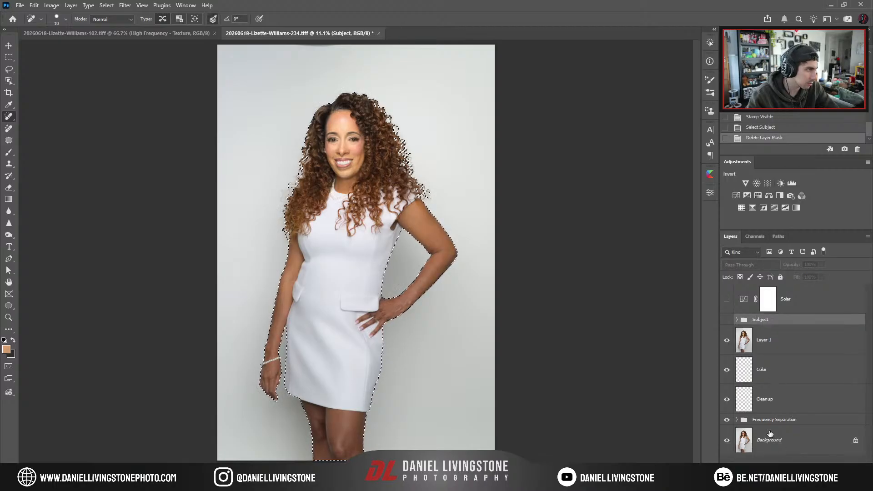
{"action": "left_click", "coordinate": [804, 467]}
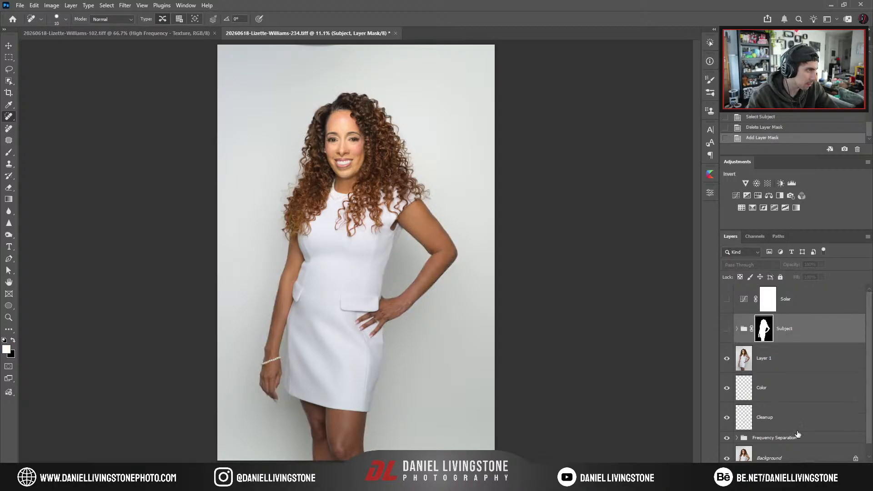
{"action": "left_click", "coordinate": [727, 329]}
Expand the Subject group and hide its Curves 3 layer and Face group.
{"action": "left_click", "coordinate": [737, 328]}
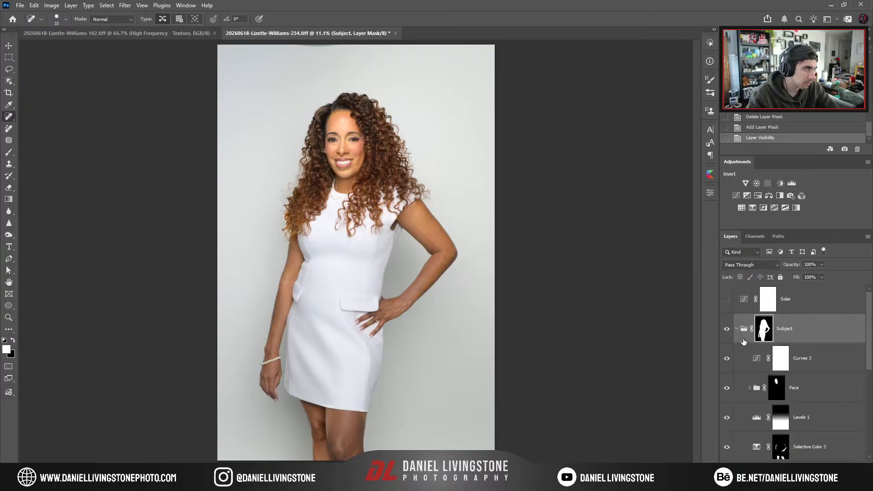
{"action": "left_click", "coordinate": [726, 358]}
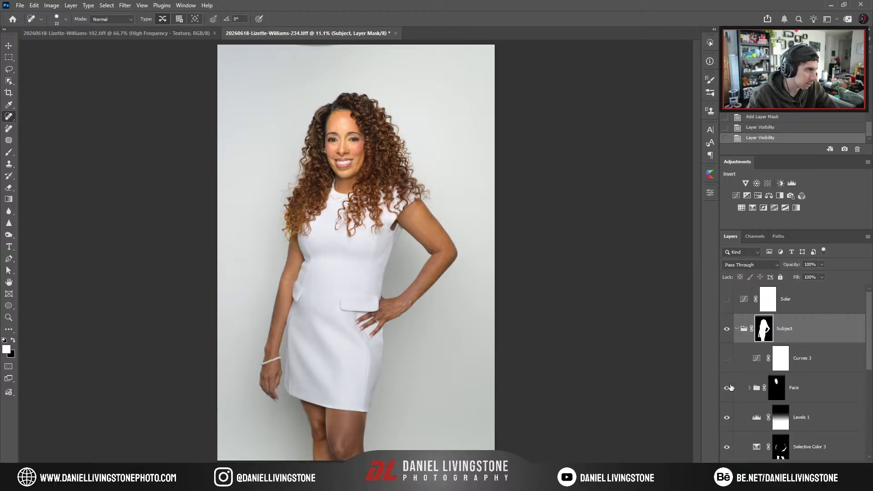
{"action": "key", "text": "ctrl+plus"}
{"action": "left_click", "coordinate": [727, 388]}
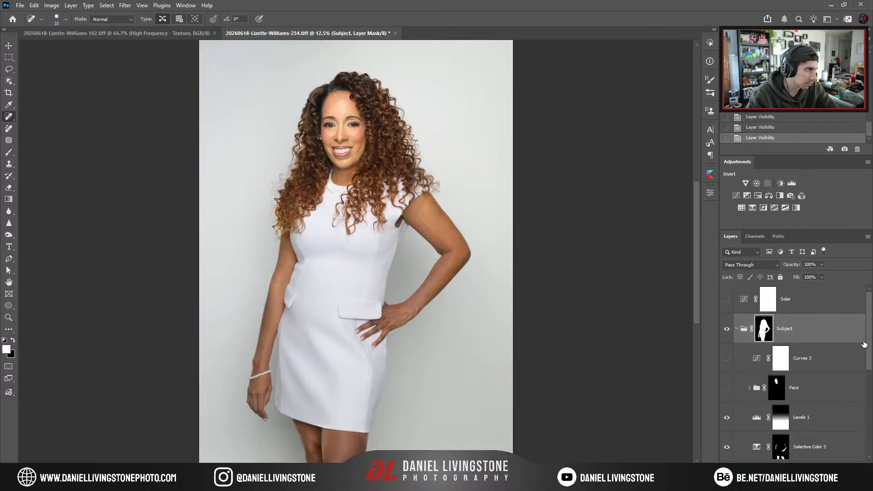
{"action": "scroll", "coordinate": [773, 346], "scroll_direction": "down", "scroll_amount": 3}
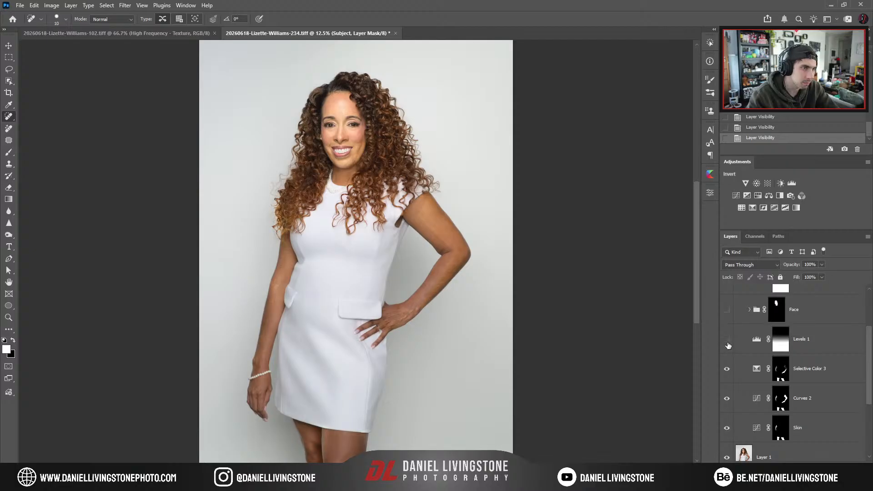
{"action": "key", "text": "ctrl+minus"}
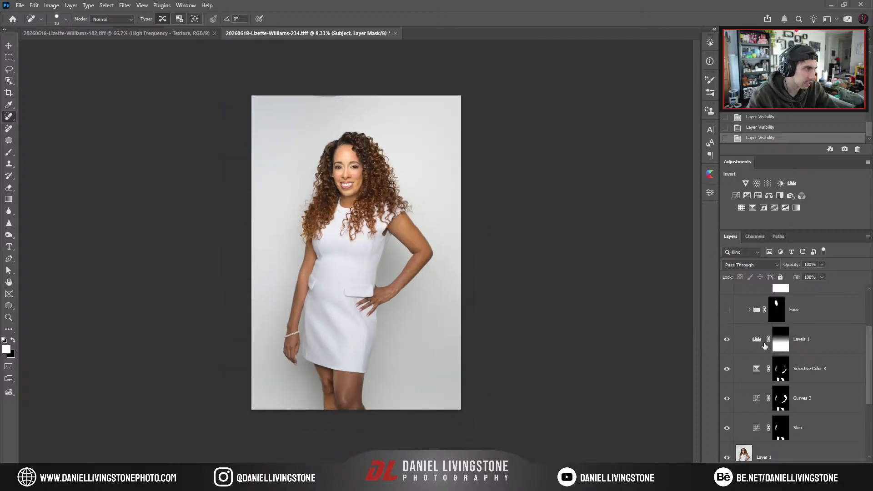
Group the Skin, Curves 2 and Selective Color 3 adjustment layers together.
{"action": "left_click", "coordinate": [786, 438]}
{"action": "left_click", "coordinate": [782, 438], "text": "alt"}
{"action": "left_click", "coordinate": [782, 437], "text": "alt"}
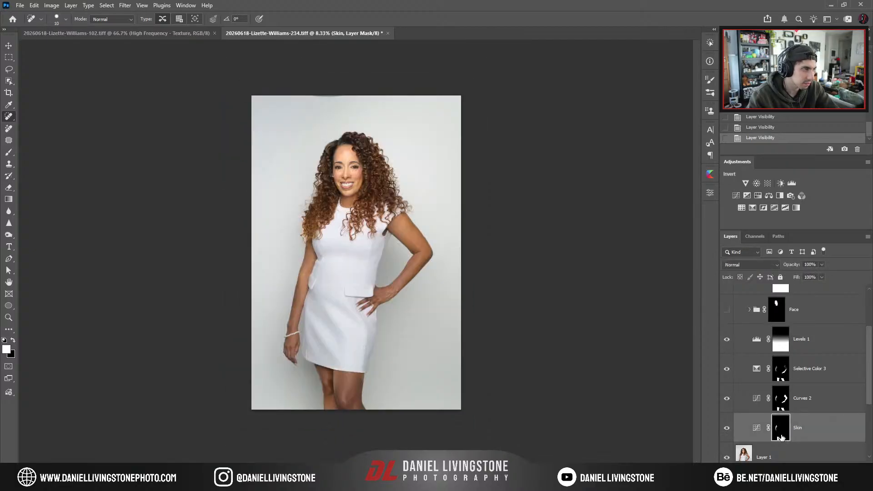
{"action": "left_click", "coordinate": [814, 375], "text": "shift"}
{"action": "key", "text": "ctrl+g"}
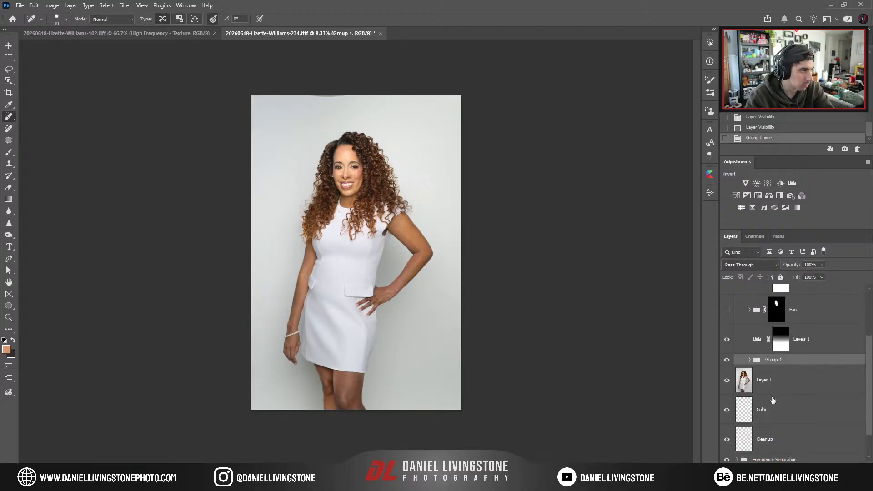
Replace the masks of Selective Color 3, Curves 2 and Skin with blank white masks.
{"action": "left_click", "coordinate": [750, 360]}
{"action": "left_click", "coordinate": [794, 385]}
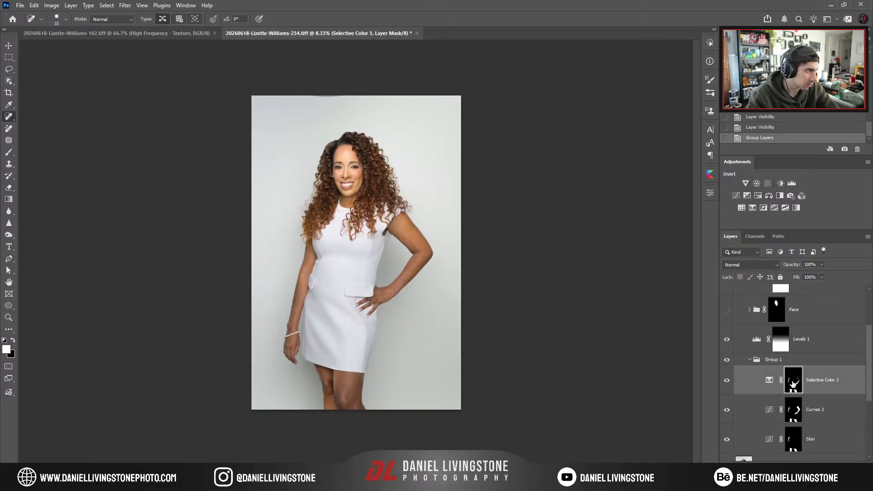
{"action": "key", "text": "Delete"}
{"action": "left_click", "coordinate": [806, 463]}
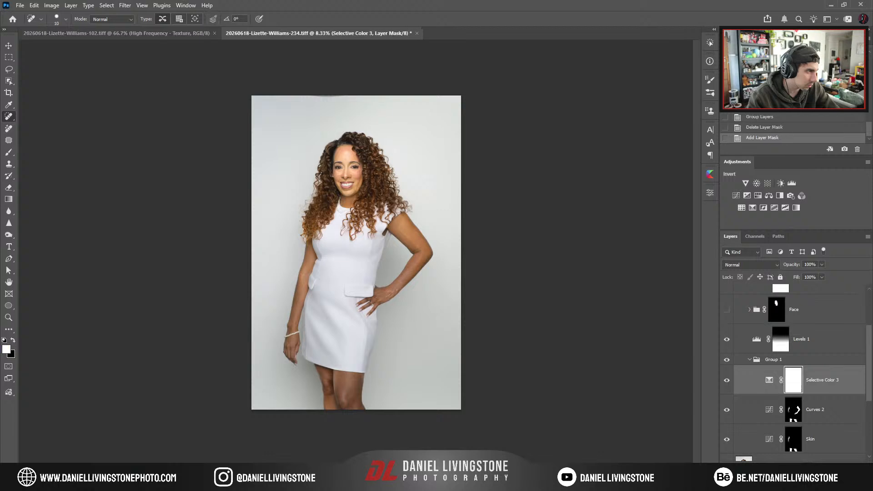
{"action": "left_click_drag", "start_coordinate": [796, 389], "coordinate": [795, 432]}
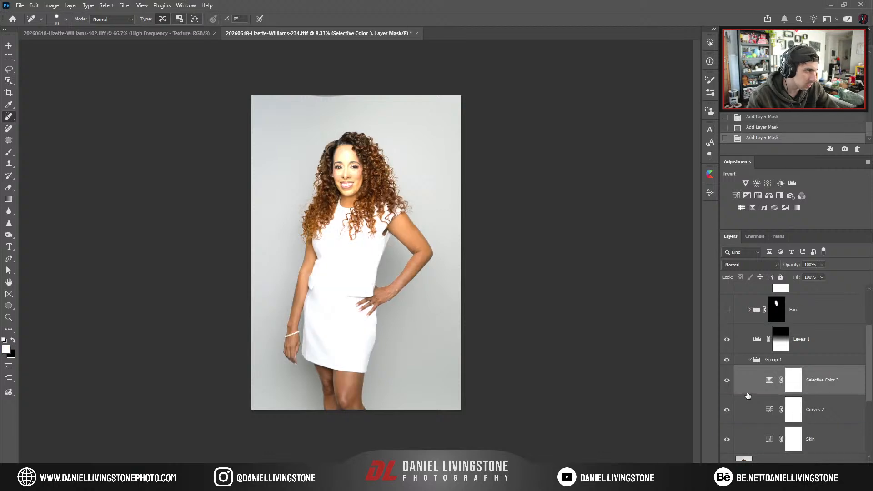
Hide the Selective Color 3, Curves 2 and Skin layers, then collapse and hide the group containing them.
{"action": "key", "text": "ctrl+plus"}
{"action": "left_click_drag", "start_coordinate": [729, 421], "coordinate": [727, 440]}
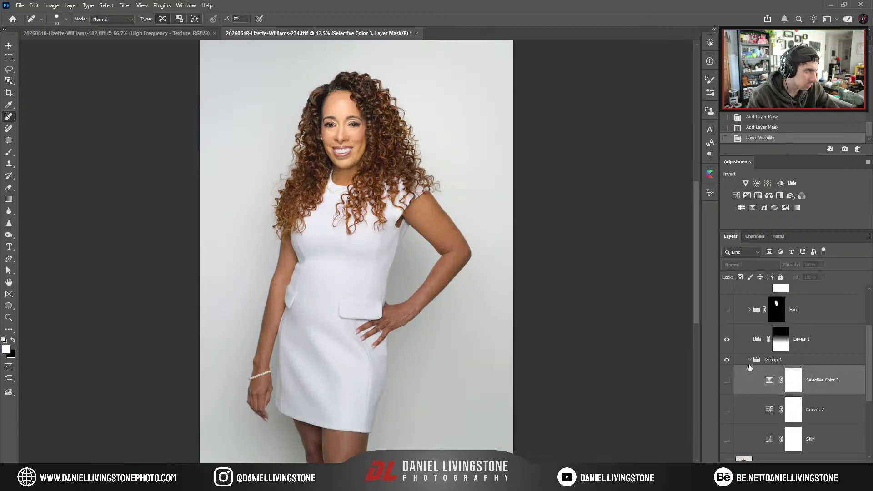
{"action": "left_click", "coordinate": [749, 360]}
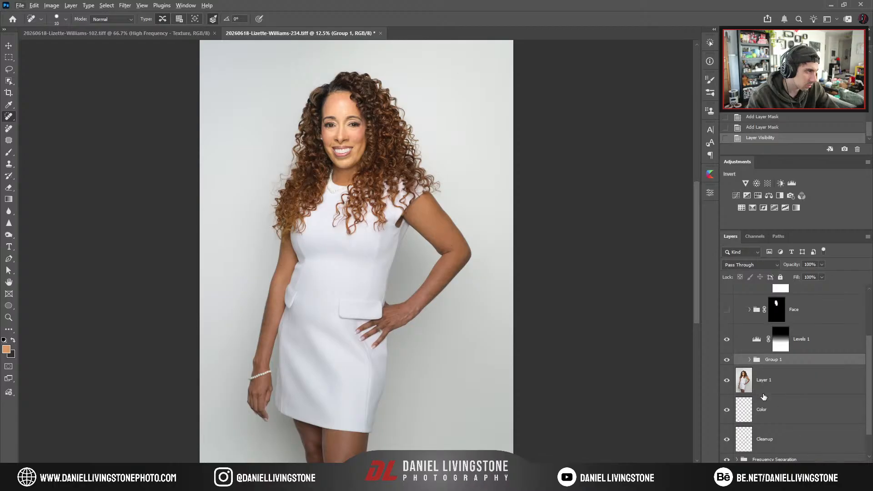
{"action": "left_click", "coordinate": [727, 359]}
Select the bent arm and the hand on the hip on Layer 1 with the Object Selection tool.
{"action": "left_click", "coordinate": [744, 383]}
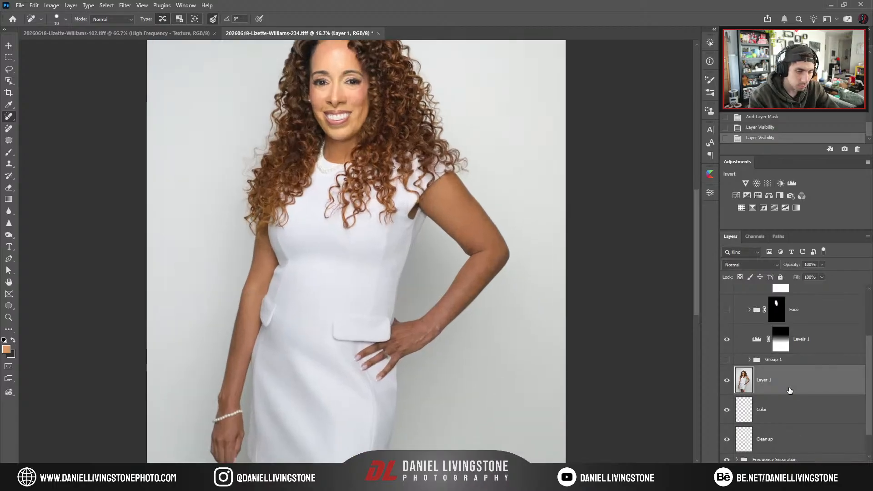
{"action": "key", "text": "w"}
{"action": "key", "text": "ctrl+plus"}
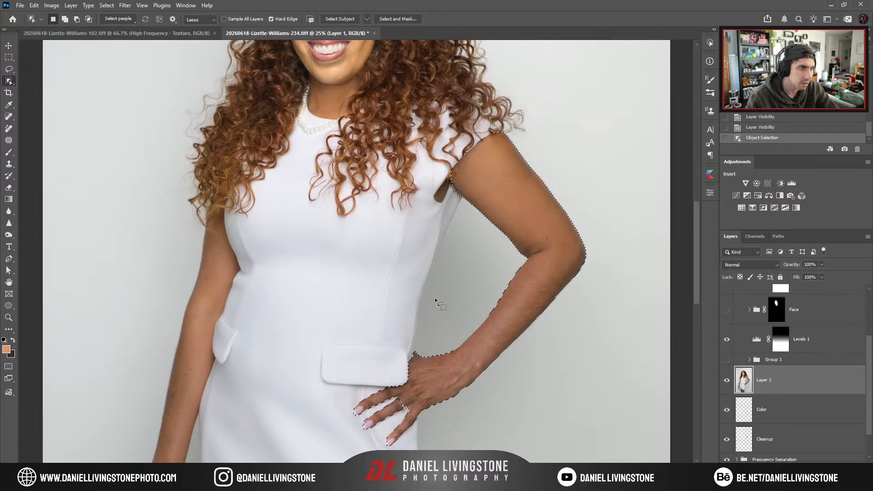
Add the ring's stone to the arm selection with the Object Selection tool.
{"action": "key", "text": "ctrl+plus"}
{"action": "left_click_drag", "start_coordinate": [485, 363], "coordinate": [414, 230]}
{"action": "key", "text": "ctrl+plus"}
{"action": "key", "text": "ctrl+plus"}
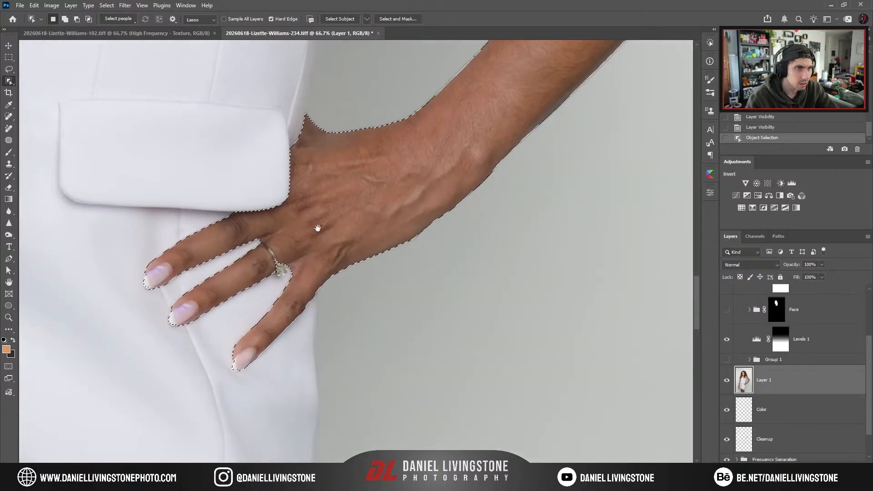
{"action": "left_click_drag", "start_coordinate": [318, 228], "coordinate": [403, 238]}
{"action": "key", "text": "ctrl+plus"}
{"action": "key", "text": "ctrl+plus"}
{"action": "key", "text": "ctrl+plus"}
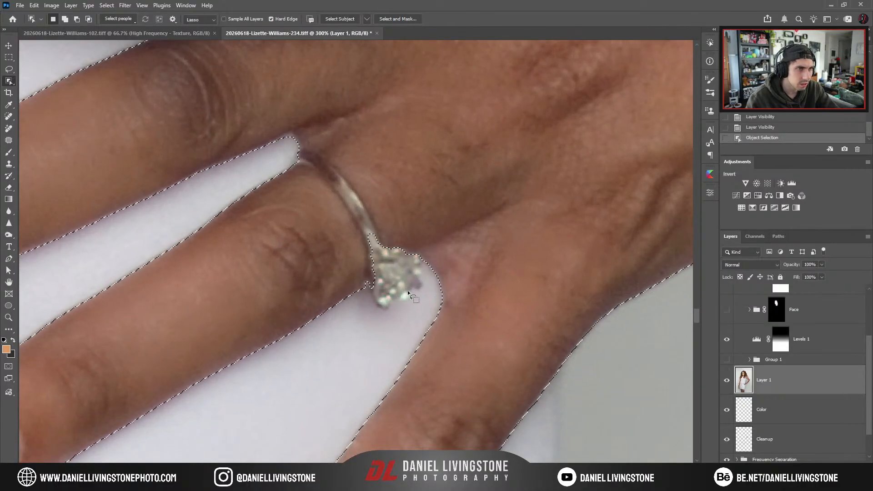
{"action": "key", "text": "ctrl+minus"}
{"action": "key", "text": "ctrl+minus"}
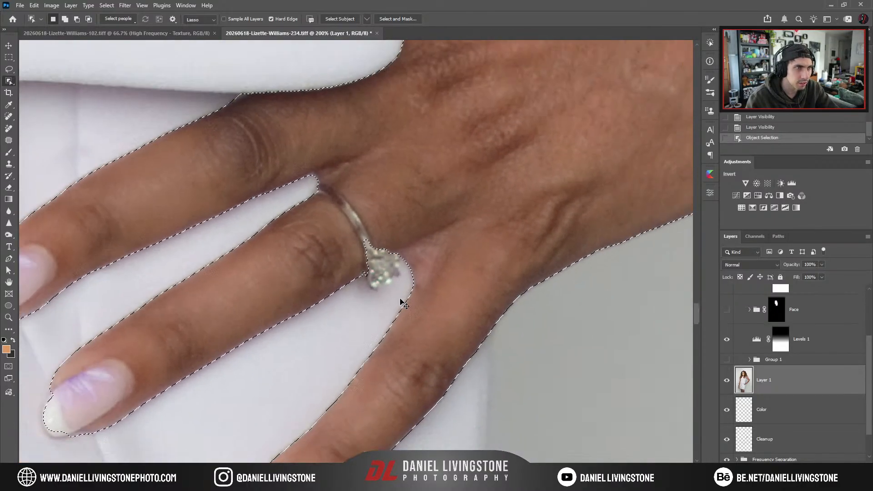
{"action": "key", "text": "ctrl+plus"}
{"action": "key", "text": "ctrl+plus"}
{"action": "key", "text": "ctrl+plus"}
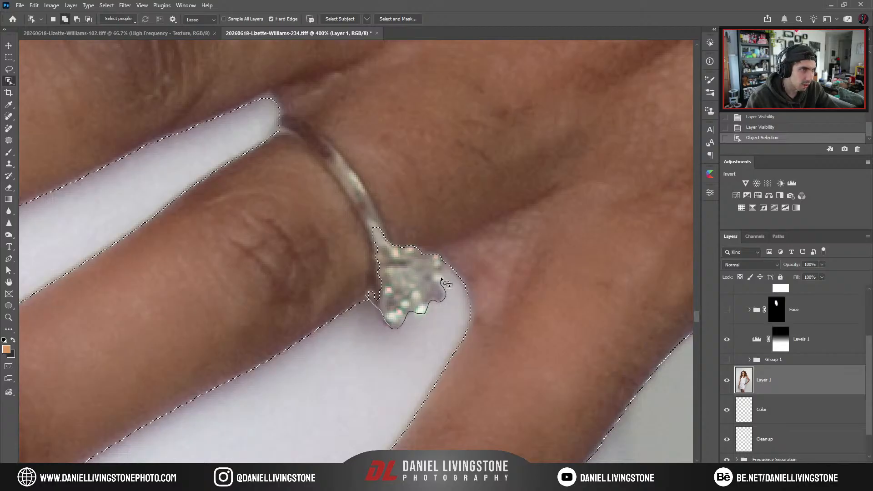
{"action": "key", "text": "ctrl+minus"}
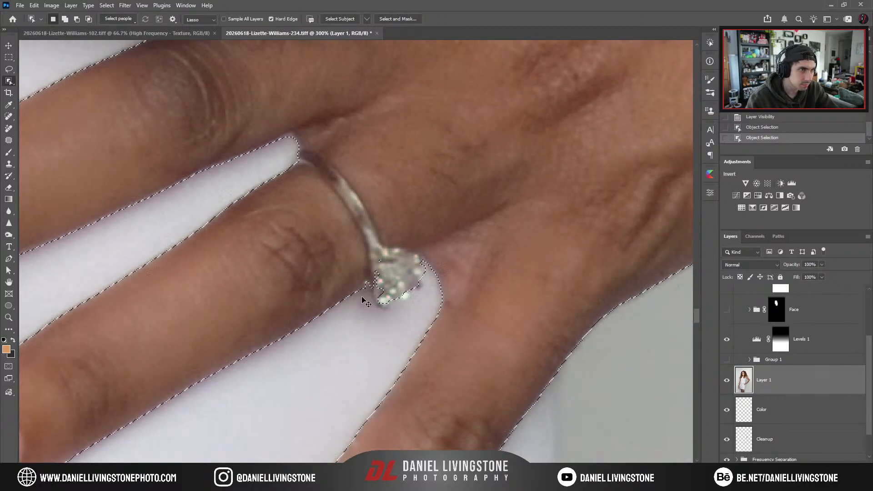
Refine the selection around the lower edge of the ring's stone with the Lasso tool.
{"action": "key", "text": "ctrl+plus"}
{"action": "key", "text": "l"}
{"action": "mouse_move", "coordinate": [373, 295]}
{"action": "left_mouse_down"}
{"action": "mouse_move", "coordinate": [386, 324]}
{"action": "mouse_move", "coordinate": [381, 316]}
{"action": "left_mouse_up"}
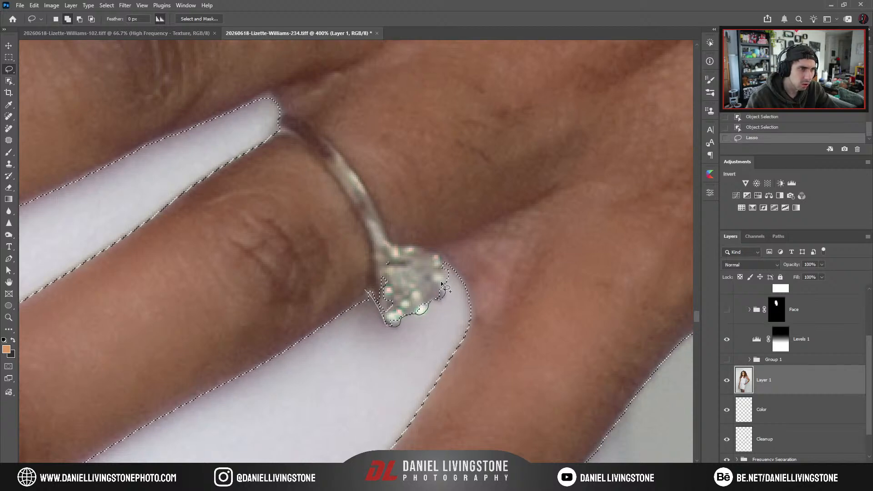
{"action": "mouse_move", "coordinate": [441, 282]}
{"action": "left_mouse_down"}
{"action": "mouse_move", "coordinate": [350, 283]}
{"action": "mouse_move", "coordinate": [365, 292]}
{"action": "left_mouse_up"}
Add the white nail tips of the lowest finger and the ring finger to the selection with the Lasso tool.
{"action": "key", "text": "ctrl+minus"}
{"action": "key", "text": "ctrl+minus"}
{"action": "mouse_move", "coordinate": [248, 223]}
{"action": "left_mouse_down"}
{"action": "mouse_move", "coordinate": [402, 244]}
{"action": "mouse_move", "coordinate": [361, 238]}
{"action": "mouse_move", "coordinate": [392, 234]}
{"action": "mouse_move", "coordinate": [415, 152]}
{"action": "mouse_move", "coordinate": [366, 183]}
{"action": "mouse_move", "coordinate": [336, 188]}
{"action": "left_mouse_up"}
{"action": "key", "text": "ctrl+plus"}
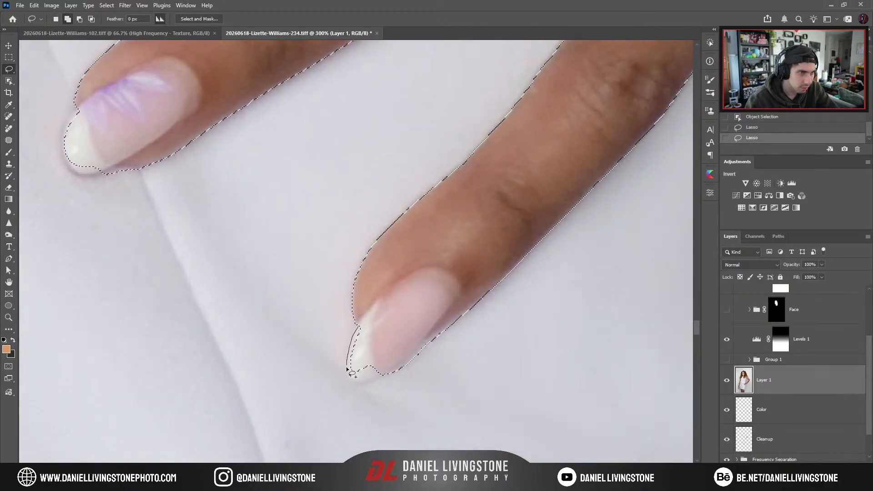
{"action": "left_click_drag", "start_coordinate": [408, 357], "coordinate": [409, 356]}
{"action": "scroll", "coordinate": [388, 322], "scroll_direction": "up", "scroll_amount": 5}
{"action": "scroll", "coordinate": [443, 335], "scroll_direction": "left", "scroll_amount": 5}
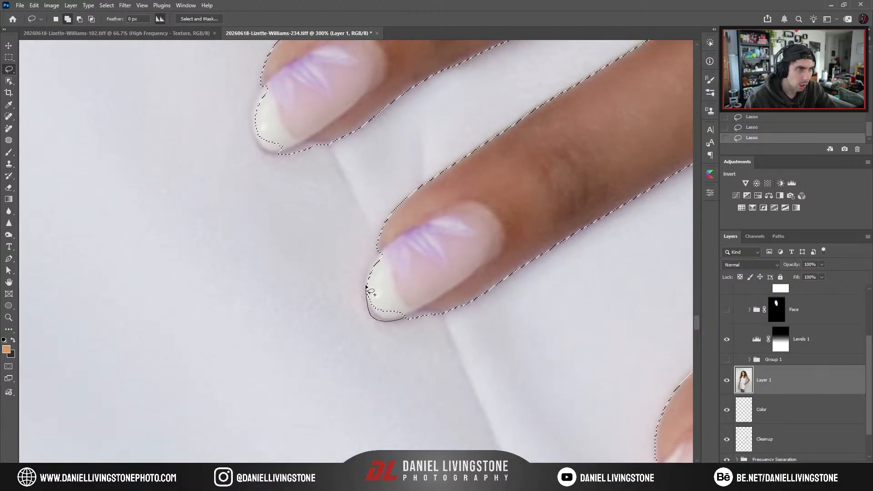
{"action": "mouse_move", "coordinate": [415, 248]}
{"action": "left_mouse_down"}
{"action": "mouse_move", "coordinate": [425, 308]}
{"action": "mouse_move", "coordinate": [440, 310]}
{"action": "mouse_move", "coordinate": [428, 373]}
{"action": "left_mouse_up"}
Trim the excess selection beneath the uppermost fingertip and add its white nail tip with the Lasso tool.
{"action": "scroll", "coordinate": [430, 382], "scroll_direction": "up", "scroll_amount": 5}
{"action": "scroll", "coordinate": [430, 382], "scroll_direction": "left", "scroll_amount": 3}
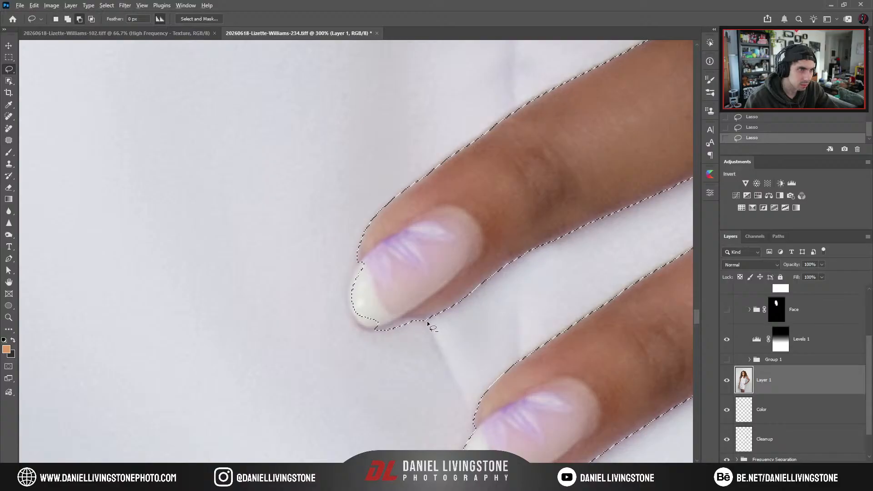
{"action": "mouse_move", "coordinate": [406, 370]}
{"action": "left_mouse_down"}
{"action": "mouse_move", "coordinate": [370, 328]}
{"action": "mouse_move", "coordinate": [381, 331]}
{"action": "left_mouse_up"}
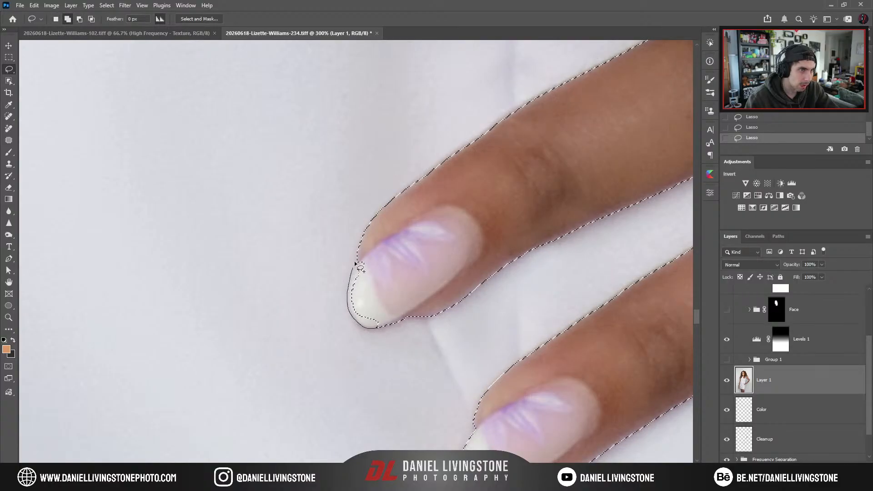
{"action": "left_click_drag", "start_coordinate": [356, 264], "coordinate": [357, 267]}
Add the hanging arm and both bare legs to the arm selection with the Object Selection tool.
{"action": "scroll", "coordinate": [357, 266], "scroll_direction": "down", "scroll_amount": 8}
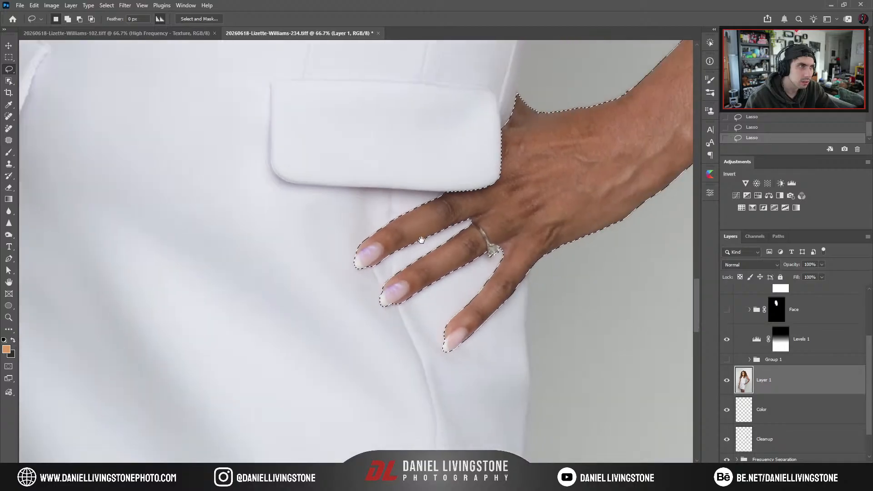
{"action": "scroll", "coordinate": [421, 240], "scroll_direction": "down", "scroll_amount": 6}
{"action": "left_click_drag", "start_coordinate": [312, 269], "coordinate": [587, 295]}
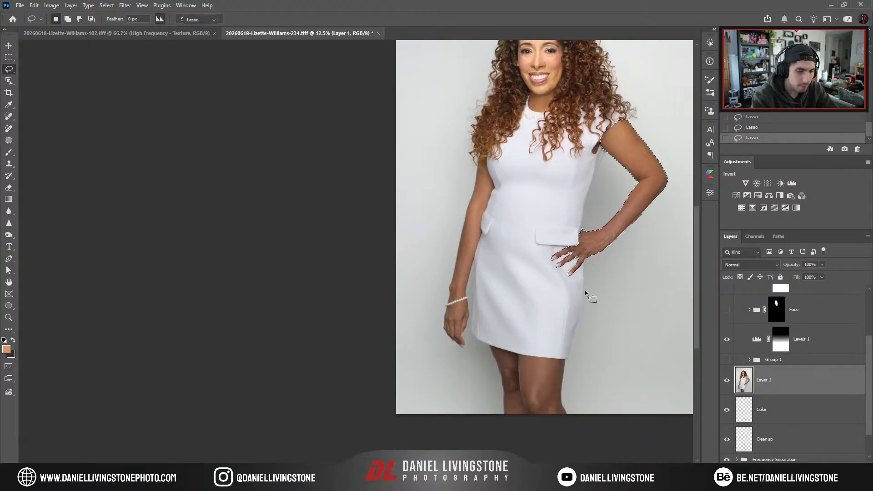
{"action": "key", "text": "w"}
{"action": "scroll", "coordinate": [409, 366], "scroll_direction": "up", "scroll_amount": 1}
{"action": "mouse_move", "coordinate": [406, 367]}
{"action": "left_mouse_down"}
{"action": "mouse_move", "coordinate": [453, 416]}
{"action": "mouse_move", "coordinate": [463, 309]}
{"action": "left_mouse_up"}
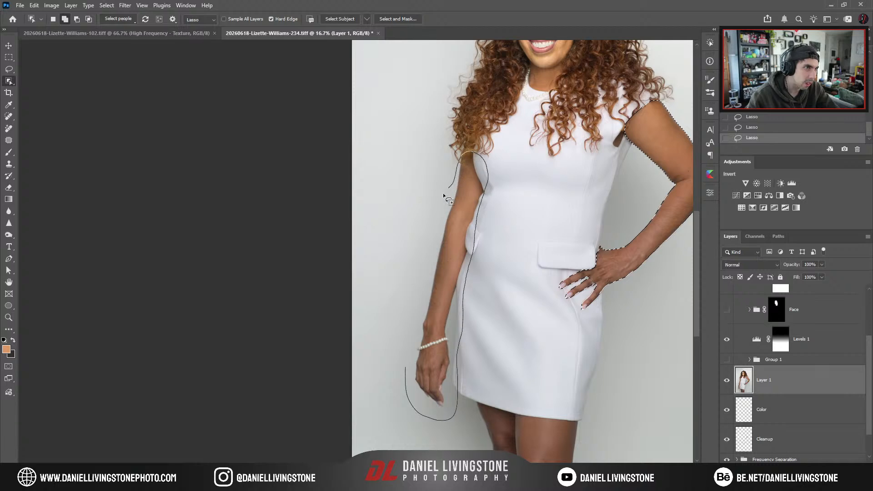
{"action": "left_click_drag", "start_coordinate": [444, 195], "coordinate": [407, 337]}
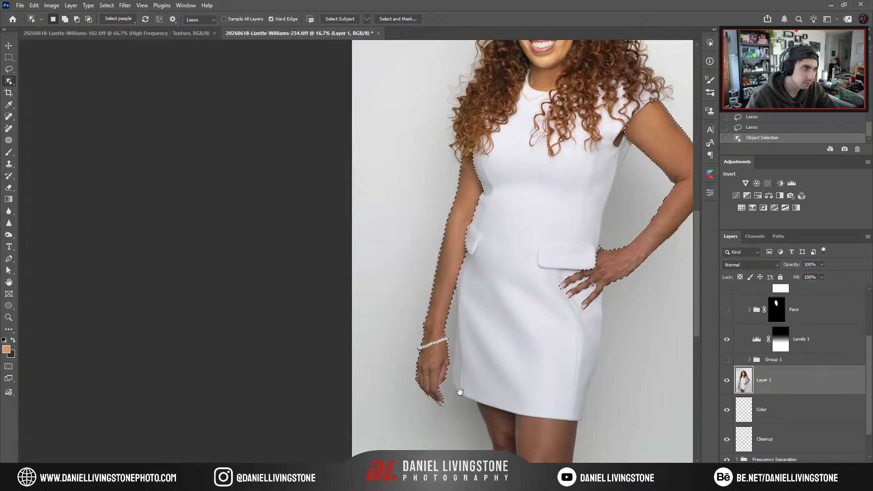
{"action": "scroll", "coordinate": [461, 392], "scroll_direction": "up", "scroll_amount": 1}
{"action": "mouse_move", "coordinate": [366, 248]}
{"action": "left_mouse_down"}
{"action": "mouse_move", "coordinate": [523, 244]}
{"action": "mouse_move", "coordinate": [539, 354]}
{"action": "mouse_move", "coordinate": [511, 418]}
{"action": "mouse_move", "coordinate": [352, 324]}
{"action": "left_mouse_up"}
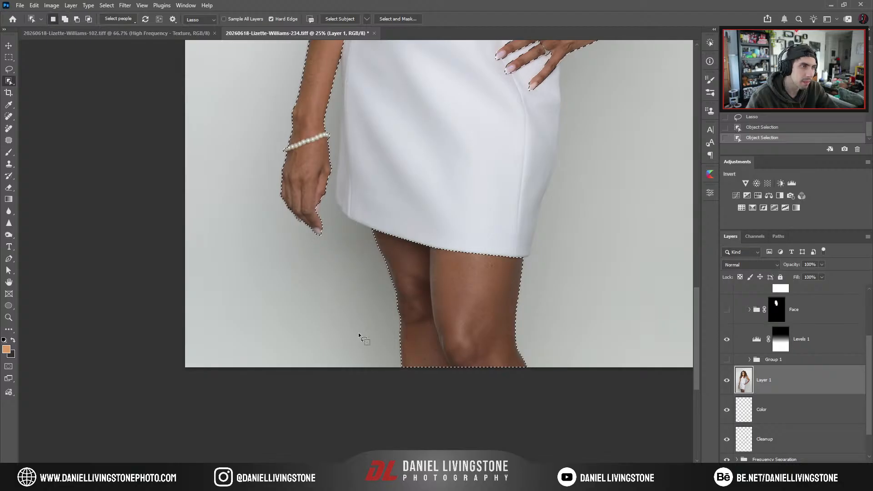
Add a layer mask to Group 1 from the selection of the arms and legs.
{"action": "key", "text": "ctrl+0"}
{"action": "left_click", "coordinate": [786, 360]}
{"action": "left_click", "coordinate": [785, 467]}
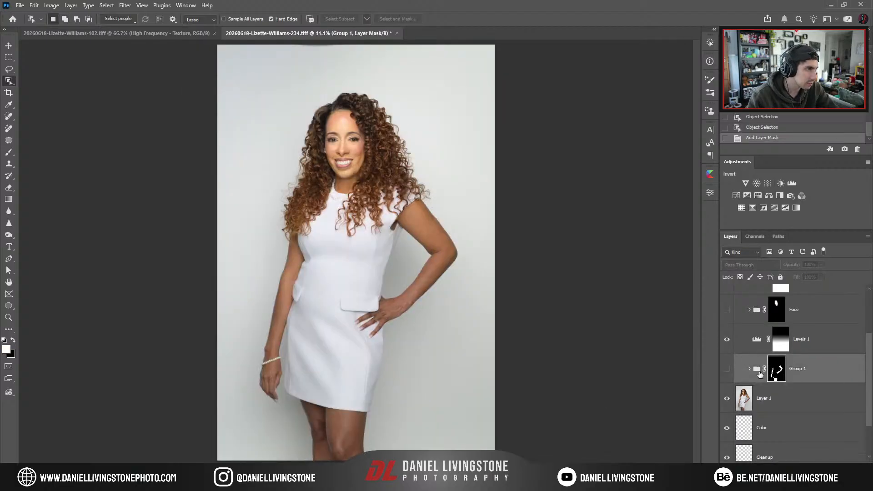
Rename Group 1 as Skin and turn on its visibility.
{"action": "double_click", "coordinate": [798, 369]}
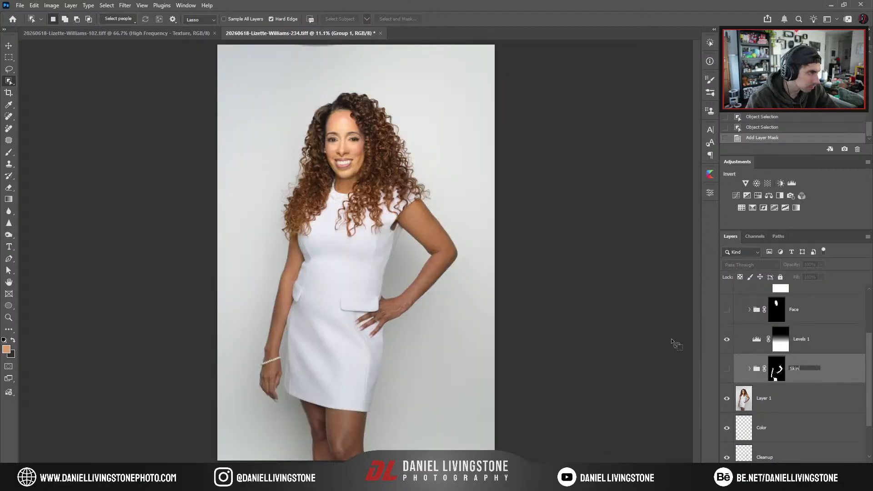
{"action": "type", "text": "Skin"}
{"action": "key", "text": "Return"}
{"action": "left_click", "coordinate": [727, 369]}
Expand the Skin group and turn on the visibility of its Selective Color 3, Curves 2 and Skin adjustment layers.
{"action": "scroll", "coordinate": [520, 339], "scroll_direction": "up", "scroll_amount": 1}
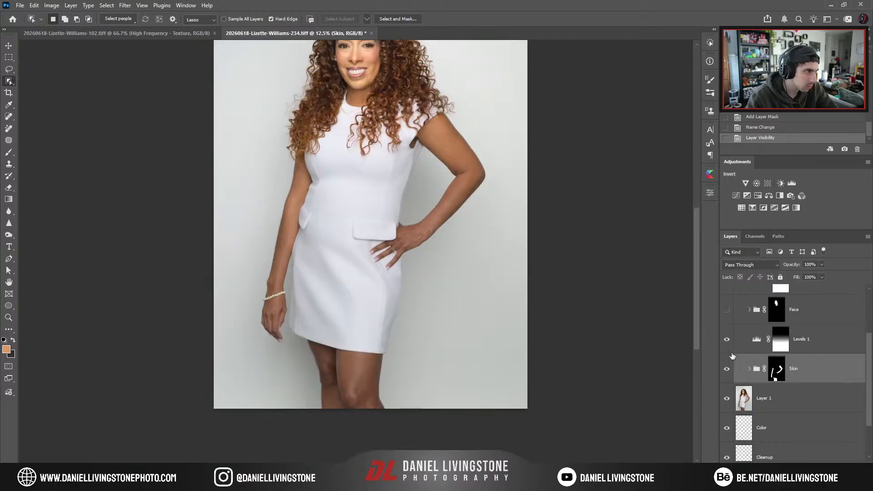
{"action": "left_click", "coordinate": [749, 369]}
{"action": "left_click_drag", "start_coordinate": [730, 408], "coordinate": [726, 455]}
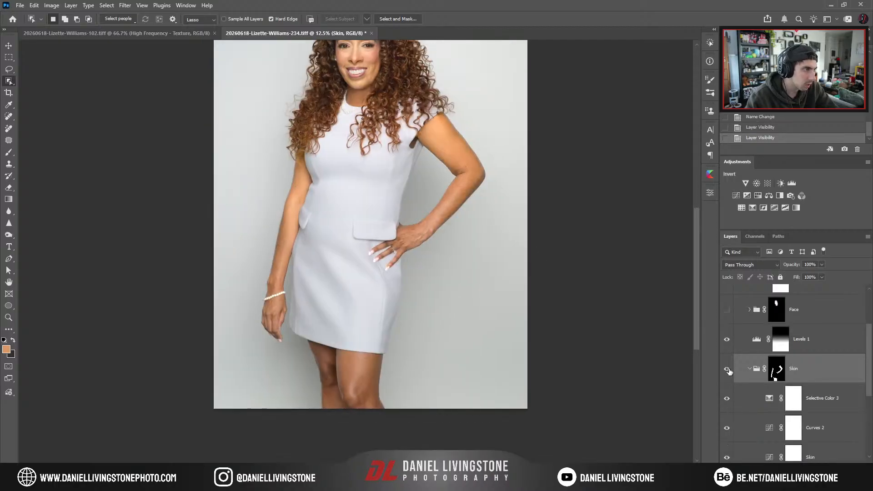
{"action": "key", "text": "ctrl+minus"}
Compare the image with and without the Skin curves layer, and adjust that layer's curve.
{"action": "left_click", "coordinate": [727, 457]}
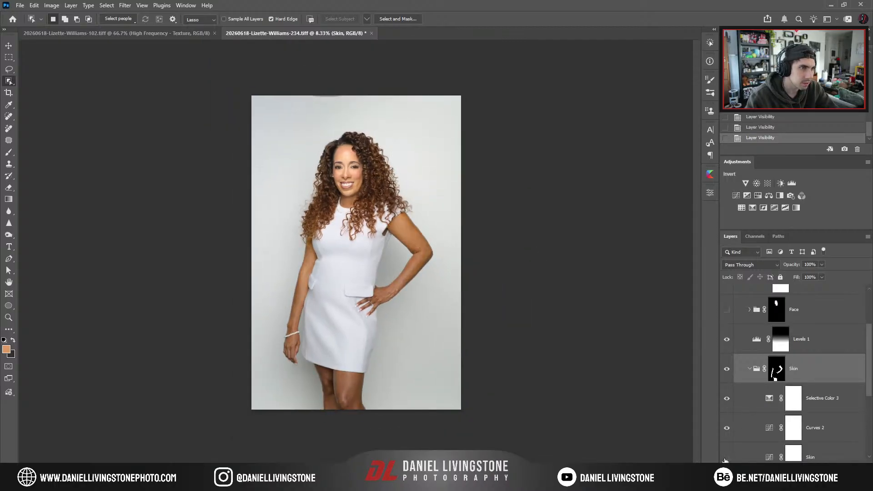
{"action": "left_click", "coordinate": [726, 458]}
{"action": "left_click", "coordinate": [760, 455]}
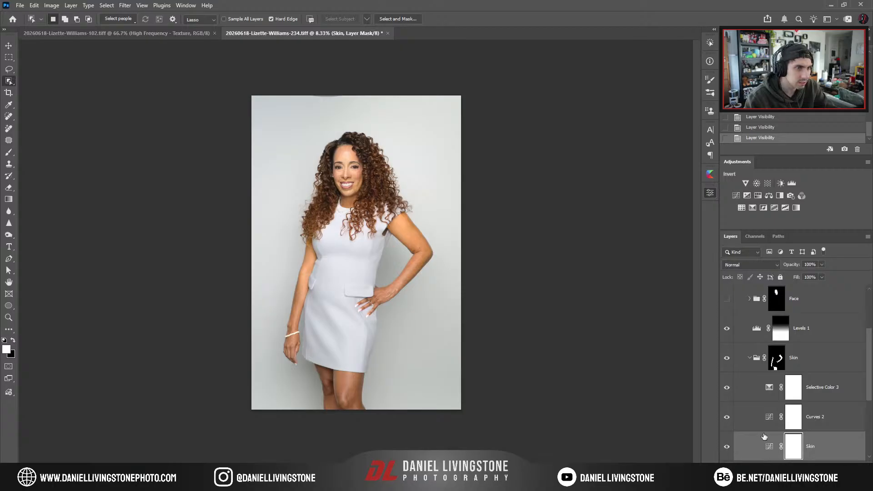
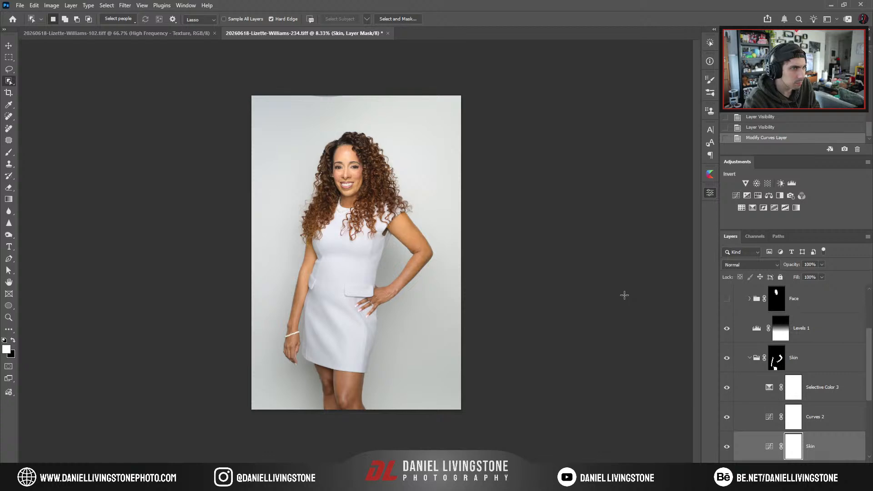
Paint black over the bent arm on the Skin curves layer's mask, using a large brush at 100% opacity.
{"action": "key", "text": "v"}
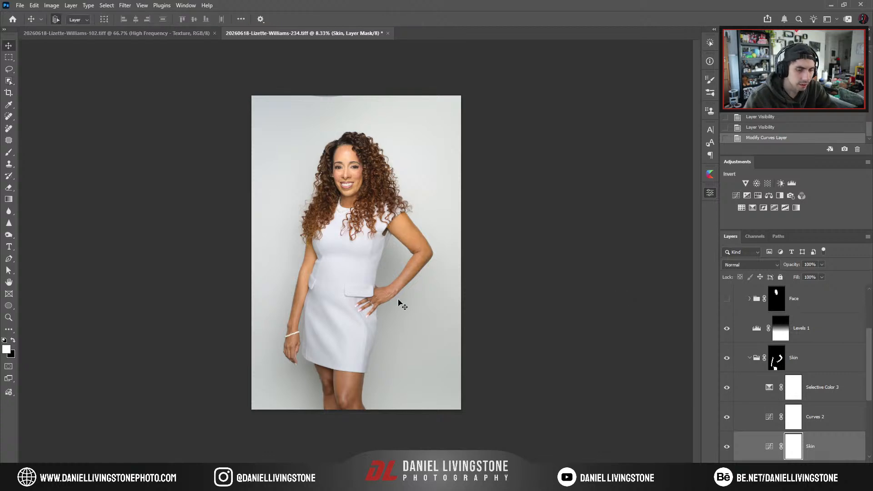
{"action": "key", "text": "ctrl+plus"}
{"action": "key", "text": "b"}
{"action": "key", "text": "x"}
{"action": "key", "text": "ctrl+plus"}
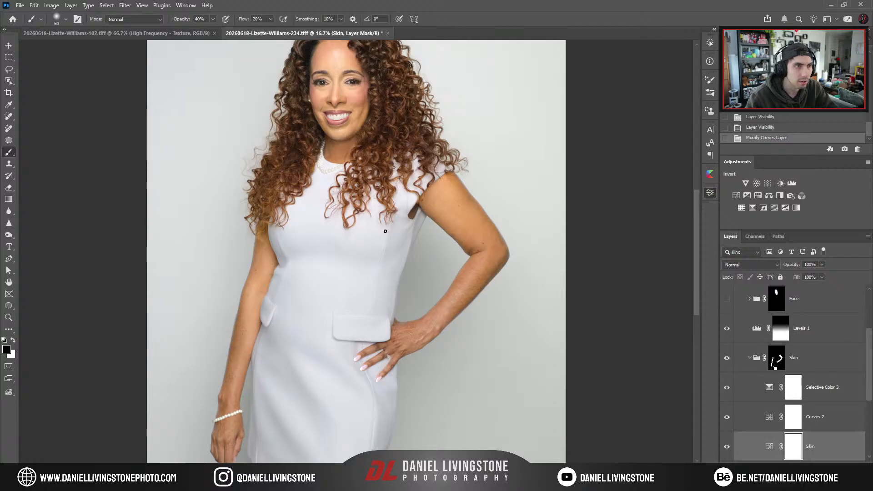
{"action": "key", "text": "bracketright"}
{"action": "key", "text": "bracketright"}
{"action": "key", "text": "bracketright"}
{"action": "key", "text": "bracketright"}
{"action": "key", "text": "bracketright"}
{"action": "key", "text": "bracketright"}
{"action": "key", "text": "bracketright"}
{"action": "key", "text": "bracketright"}
{"action": "key", "text": "bracketright"}
{"action": "key", "text": "bracketright"}
{"action": "key", "text": "bracketright"}
{"action": "key", "text": "bracketright"}
{"action": "key", "text": "bracketright"}
{"action": "key", "text": "bracketright"}
{"action": "key", "text": "bracketright"}
{"action": "key", "text": "bracketright"}
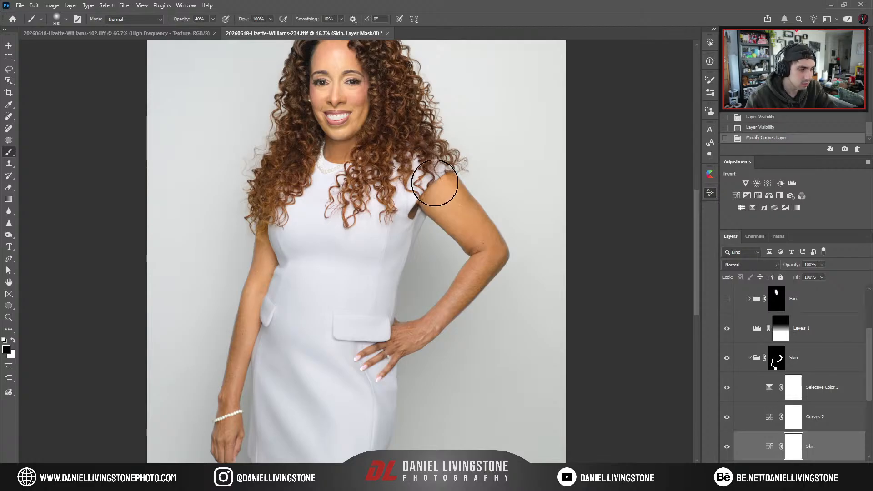
{"action": "key", "text": "2"}
{"action": "mouse_move", "coordinate": [487, 205]}
{"action": "left_mouse_down"}
{"action": "mouse_move", "coordinate": [512, 259]}
{"action": "mouse_move", "coordinate": [460, 192]}
{"action": "mouse_move", "coordinate": [429, 173]}
{"action": "mouse_move", "coordinate": [472, 217]}
{"action": "mouse_move", "coordinate": [487, 261]}
{"action": "mouse_move", "coordinate": [472, 291]}
{"action": "mouse_move", "coordinate": [465, 286]}
{"action": "mouse_move", "coordinate": [417, 336]}
{"action": "mouse_move", "coordinate": [361, 358]}
{"action": "mouse_move", "coordinate": [449, 313]}
{"action": "mouse_move", "coordinate": [506, 236]}
{"action": "mouse_move", "coordinate": [459, 191]}
{"action": "mouse_move", "coordinate": [430, 185]}
{"action": "mouse_move", "coordinate": [468, 210]}
{"action": "left_mouse_up"}
{"action": "key", "text": "0"}
{"action": "mouse_move", "coordinate": [454, 259]}
{"action": "left_mouse_down"}
{"action": "mouse_move", "coordinate": [487, 245]}
{"action": "mouse_move", "coordinate": [386, 347]}
{"action": "mouse_move", "coordinate": [441, 179]}
{"action": "mouse_move", "coordinate": [505, 91]}
{"action": "left_mouse_up"}
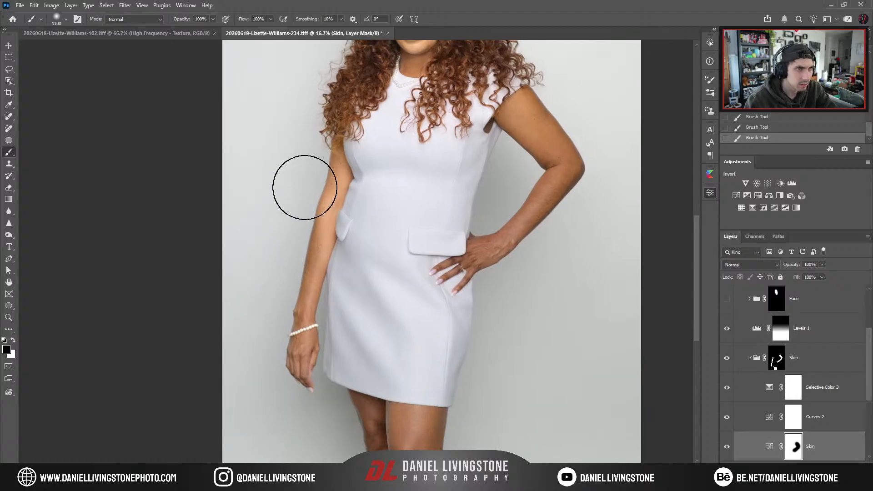
Paint black over the hanging arm on the Skin curves layer's mask with the 1100 px brush.
{"action": "mouse_move", "coordinate": [302, 185]}
{"action": "left_mouse_down"}
{"action": "mouse_move", "coordinate": [331, 176]}
{"action": "mouse_move", "coordinate": [351, 233]}
{"action": "mouse_move", "coordinate": [342, 314]}
{"action": "mouse_move", "coordinate": [358, 188]}
{"action": "mouse_move", "coordinate": [356, 228]}
{"action": "left_mouse_up"}
{"action": "key", "text": "ctrl+minus"}
{"action": "key", "text": "ctrl+minus"}
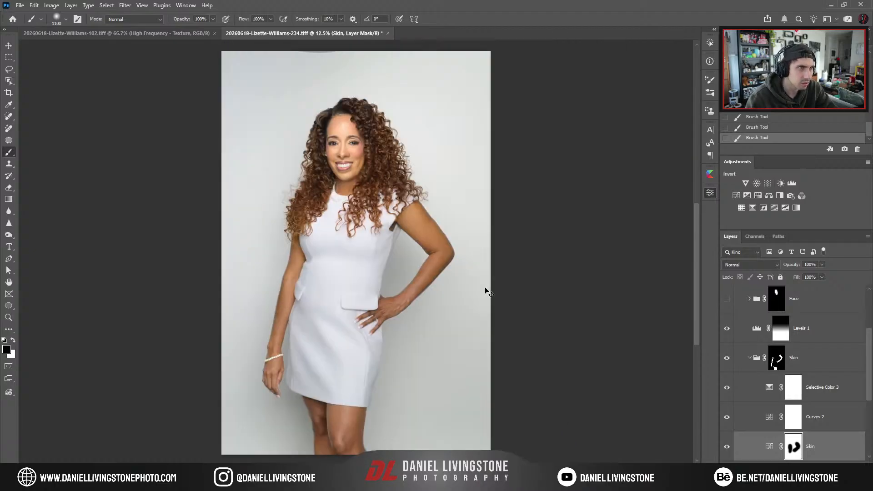
{"action": "key", "text": "ctrl+minus"}
{"action": "key", "text": "ctrl+plus"}
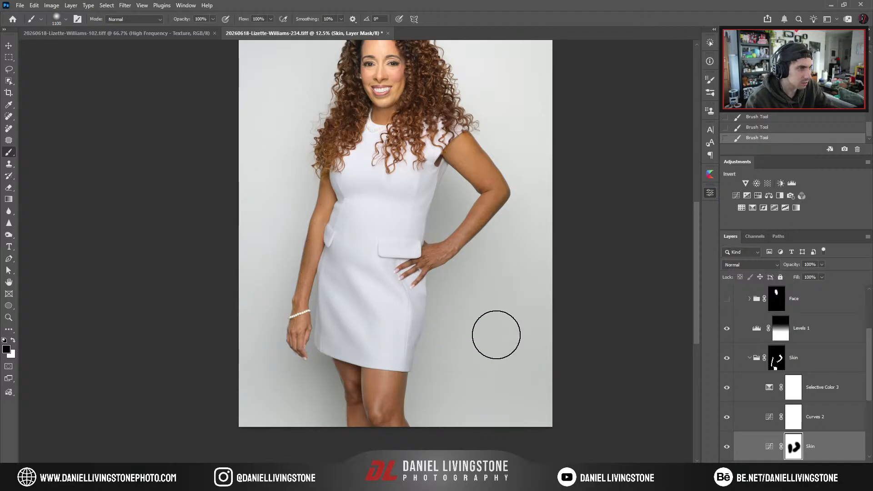
Readjust the Skin layer's curve and compare the legs with the layer off and on.
{"action": "left_click", "coordinate": [691, 237]}
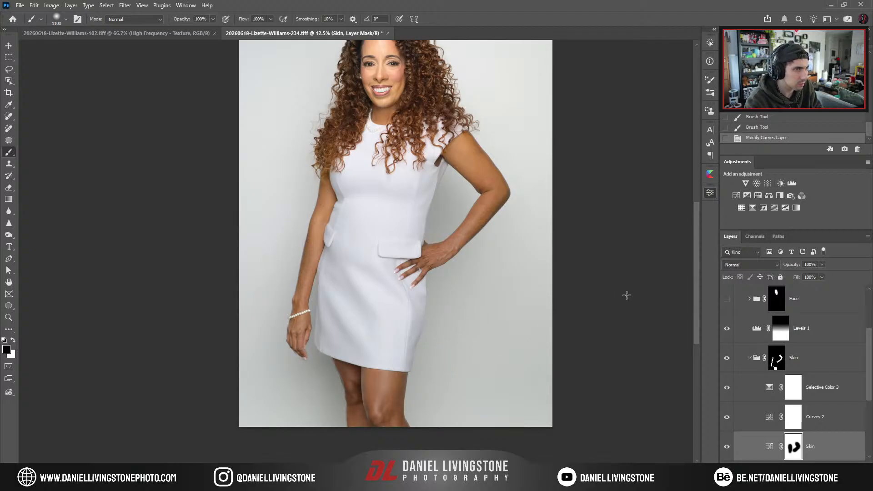
{"action": "left_click", "coordinate": [728, 448]}
{"action": "left_click", "coordinate": [728, 448]}
{"action": "left_click", "coordinate": [728, 449]}
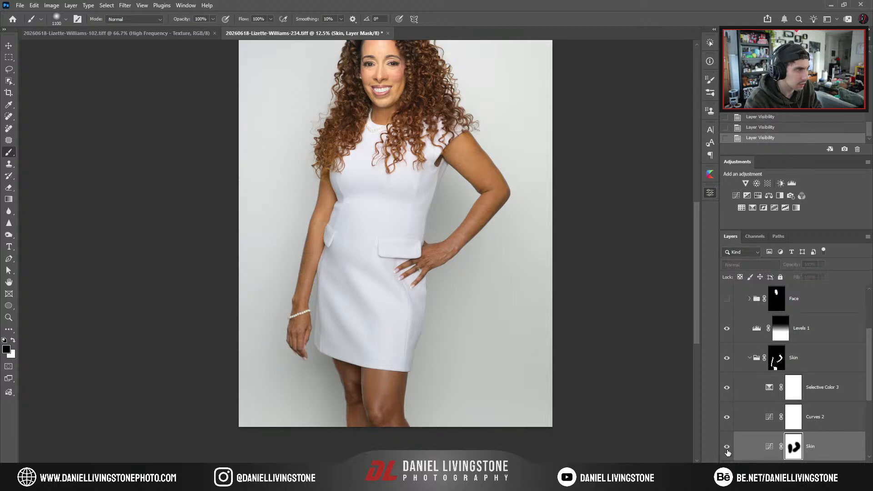
{"action": "left_click", "coordinate": [727, 450]}
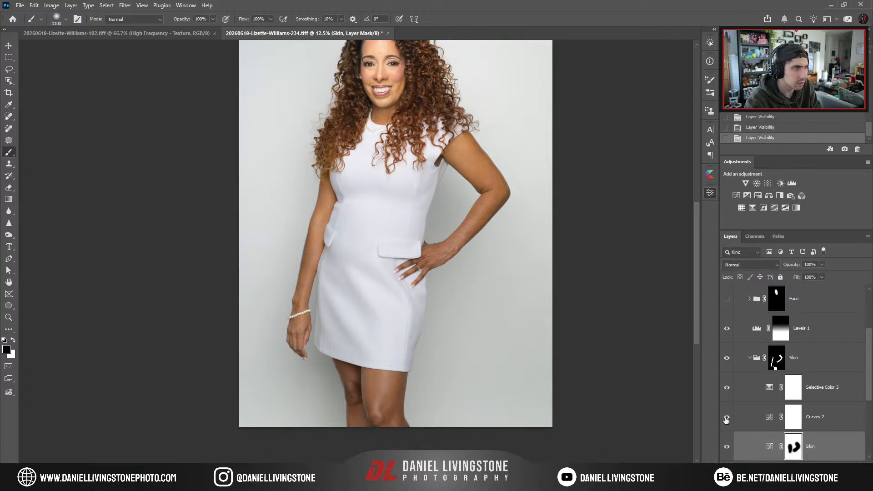
Compare the image with and without Curves 2, and modify that layer's curve.
{"action": "left_click", "coordinate": [726, 417]}
{"action": "left_click", "coordinate": [726, 417]}
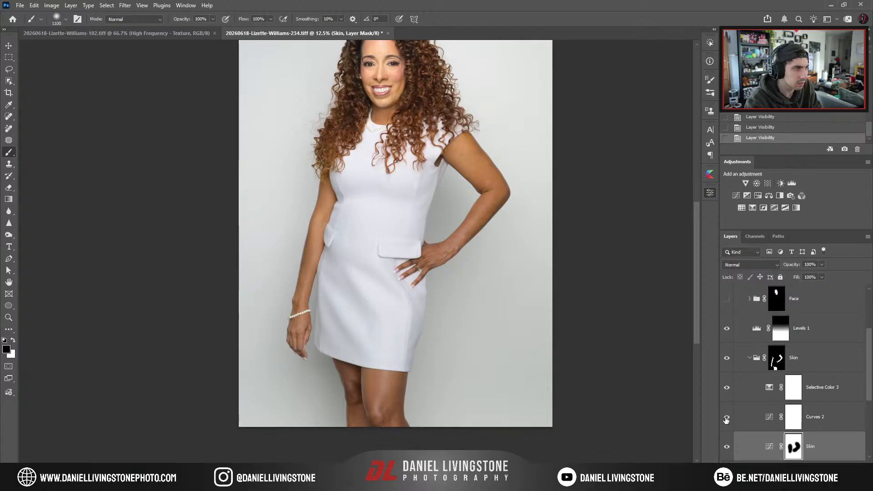
{"action": "left_click", "coordinate": [726, 417]}
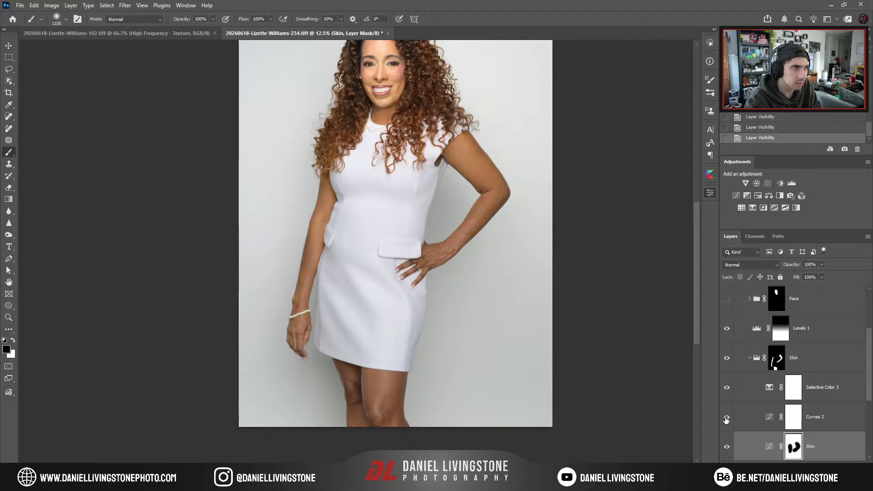
{"action": "left_click", "coordinate": [727, 417]}
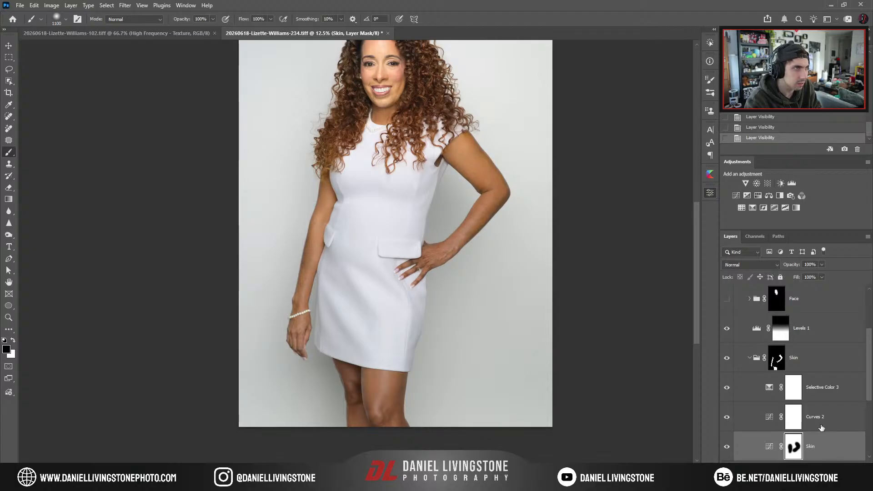
{"action": "left_click", "coordinate": [820, 424]}
{"action": "left_click", "coordinate": [726, 417]}
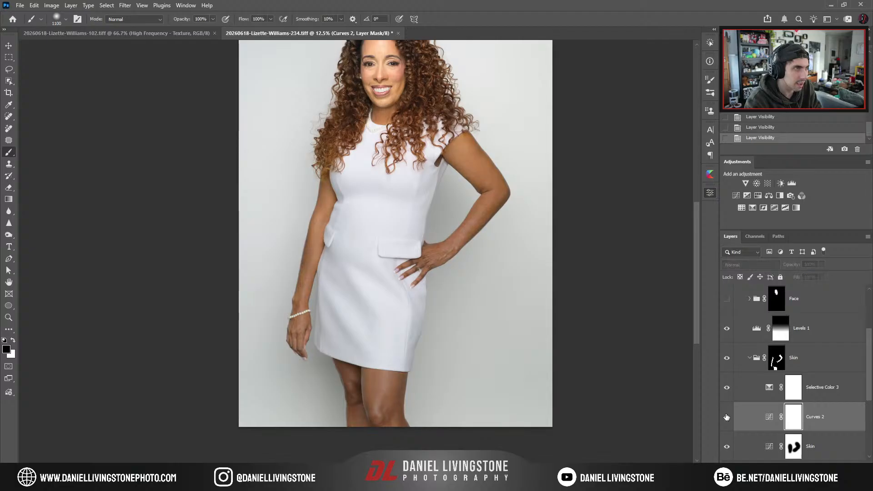
{"action": "left_click", "coordinate": [726, 418]}
{"action": "left_click", "coordinate": [769, 417]}
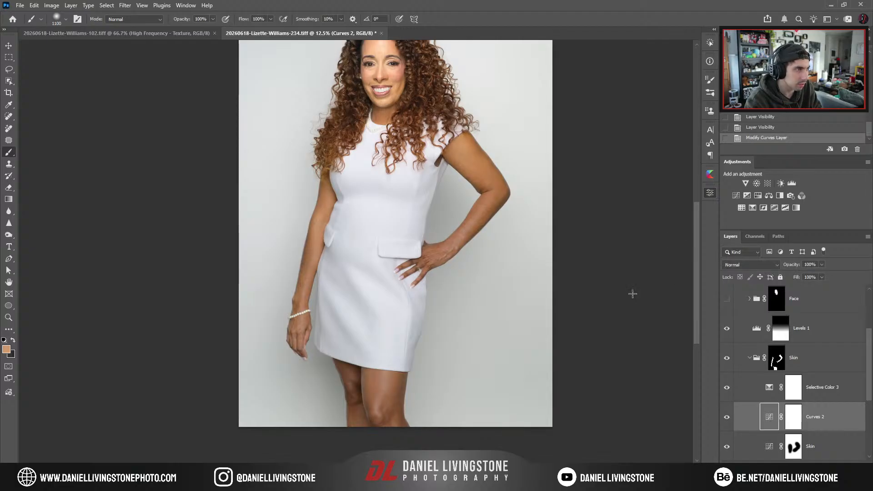
Check the edited Curves 2 adjustment on the skin by switching its visibility off and on.
{"action": "left_click", "coordinate": [727, 416]}
{"action": "left_click", "coordinate": [727, 417]}
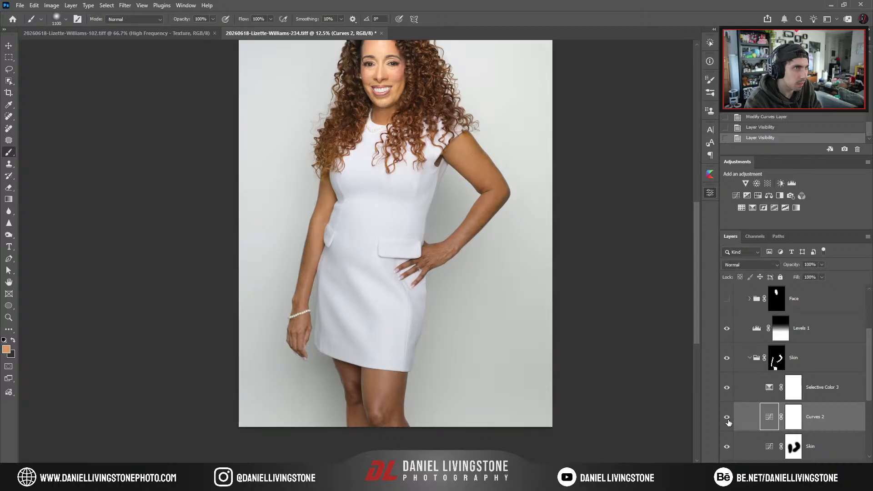
{"action": "left_click", "coordinate": [727, 419]}
{"action": "left_click", "coordinate": [727, 418]}
{"action": "left_click", "coordinate": [727, 417]}
Paint black over the bent arm's upper part on the Curves 2 mask, using a 1200 px brush at 50% opacity.
{"action": "left_click", "coordinate": [794, 417]}
{"action": "key", "text": "ctrl+plus"}
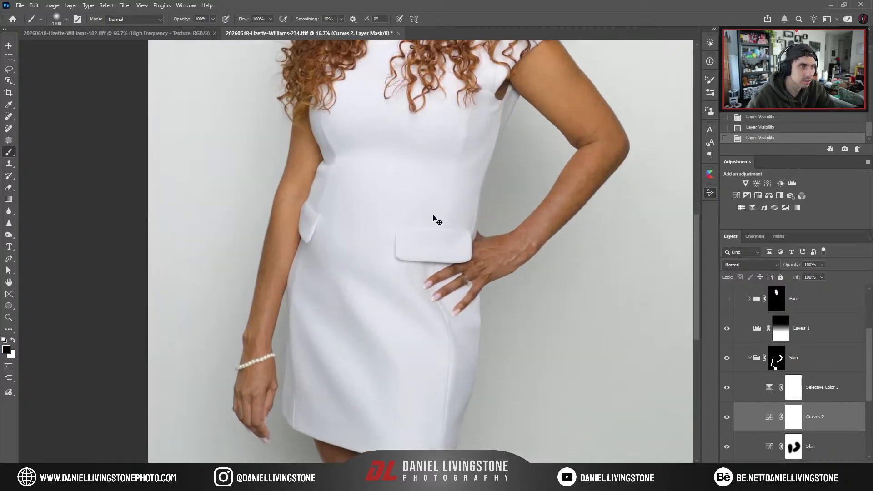
{"action": "key", "text": "ctrl+plus"}
{"action": "key", "text": "bracketright"}
{"action": "key", "text": "5"}
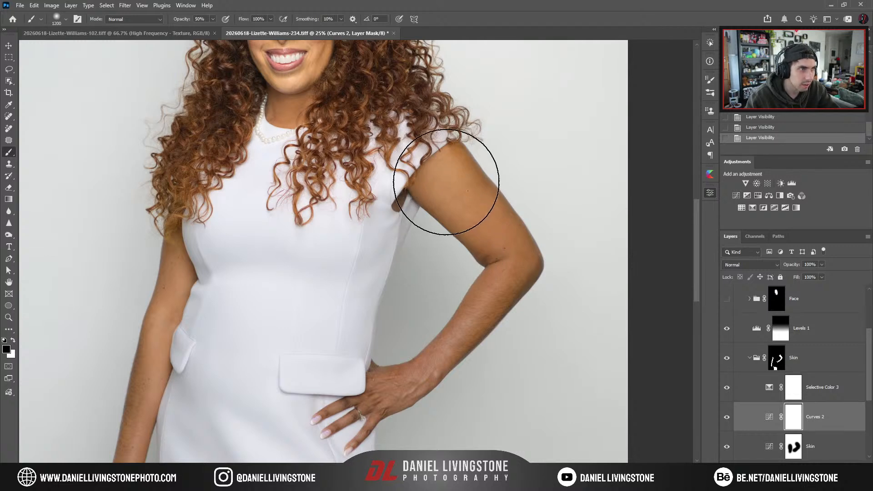
{"action": "mouse_move", "coordinate": [446, 182]}
{"action": "left_mouse_down"}
{"action": "mouse_move", "coordinate": [475, 198]}
{"action": "mouse_move", "coordinate": [505, 273]}
{"action": "mouse_move", "coordinate": [499, 295]}
{"action": "mouse_move", "coordinate": [503, 264]}
{"action": "mouse_move", "coordinate": [520, 291]}
{"action": "mouse_move", "coordinate": [491, 209]}
{"action": "mouse_move", "coordinate": [448, 190]}
{"action": "mouse_move", "coordinate": [494, 231]}
{"action": "mouse_move", "coordinate": [491, 282]}
{"action": "left_mouse_up"}
In portrait 102, open the Subject group, examine the Skin curves layer's mask and the full image, and return to portrait 234.
{"action": "left_click", "coordinate": [148, 35]}
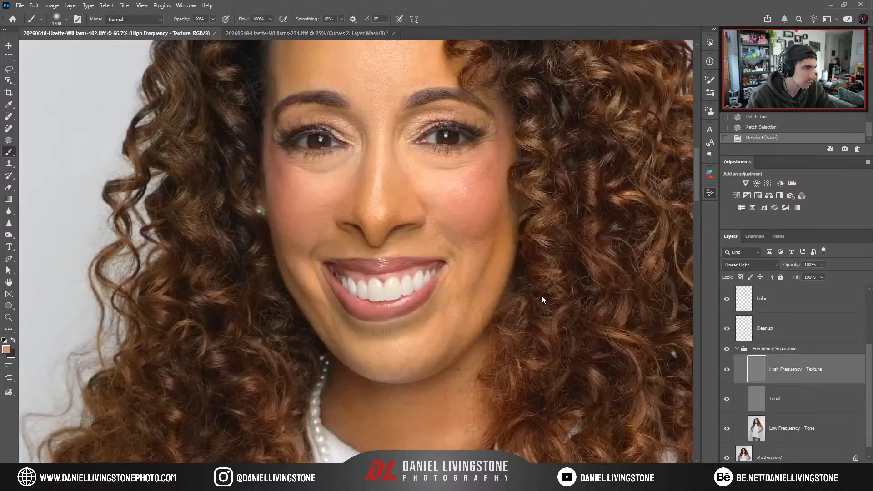
{"action": "scroll", "coordinate": [764, 295], "scroll_direction": "up", "scroll_amount": 3}
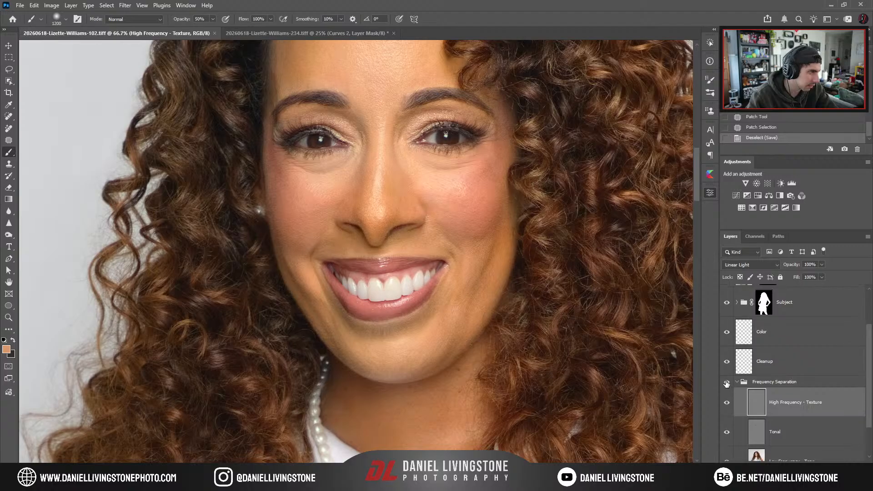
{"action": "left_click", "coordinate": [737, 383]}
{"action": "left_click", "coordinate": [736, 347]}
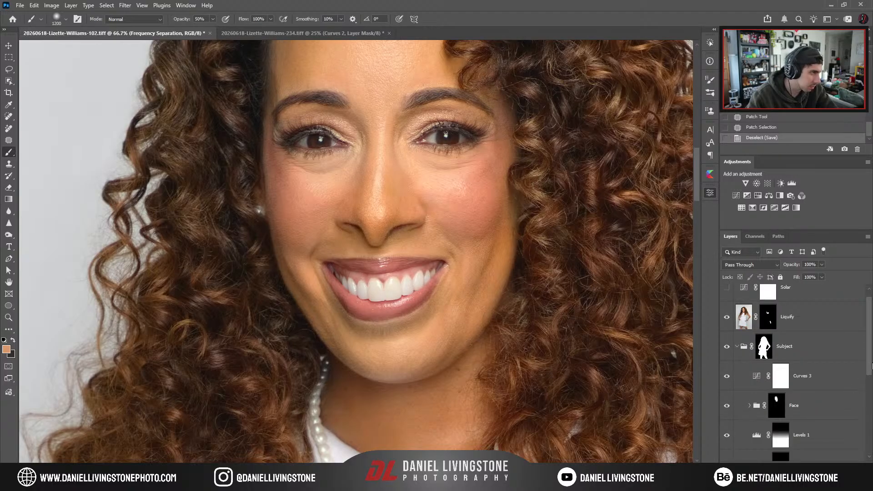
{"action": "scroll", "coordinate": [777, 364], "scroll_direction": "down", "scroll_amount": 4}
{"action": "left_click", "coordinate": [778, 395], "text": "alt"}
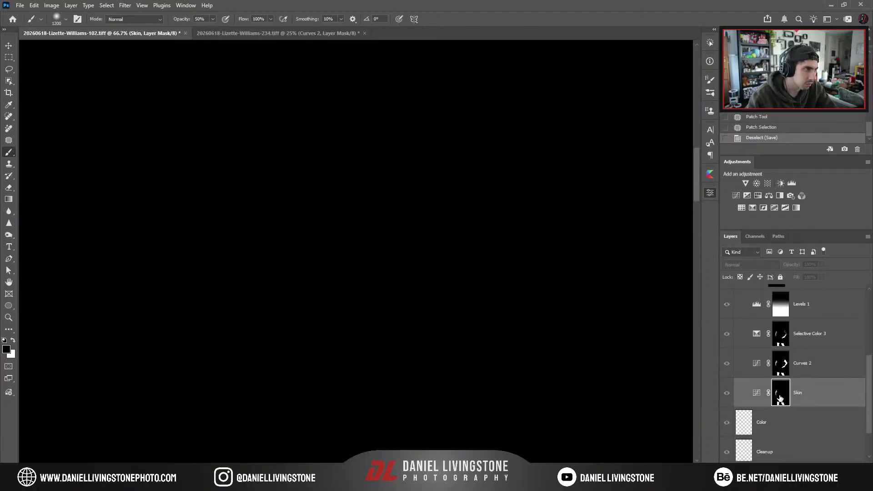
{"action": "key", "text": "ctrl+0"}
{"action": "left_click", "coordinate": [779, 399], "text": "alt"}
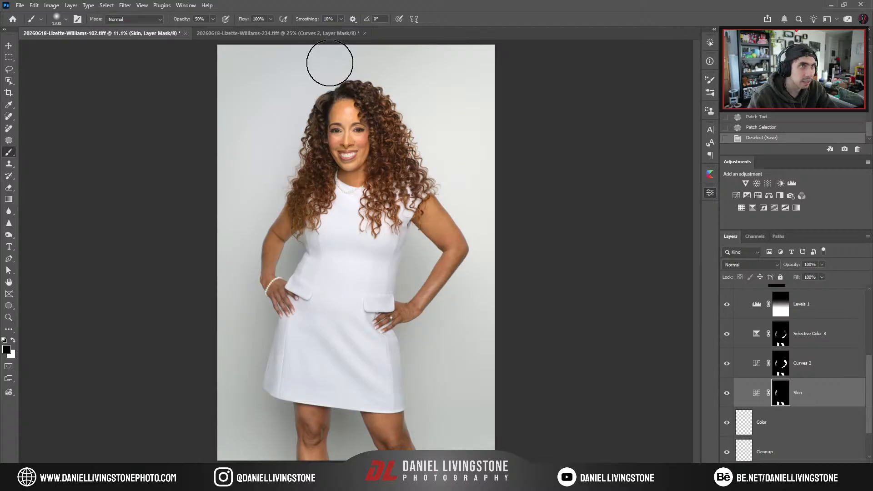
{"action": "key", "text": "ctrl+Tab"}
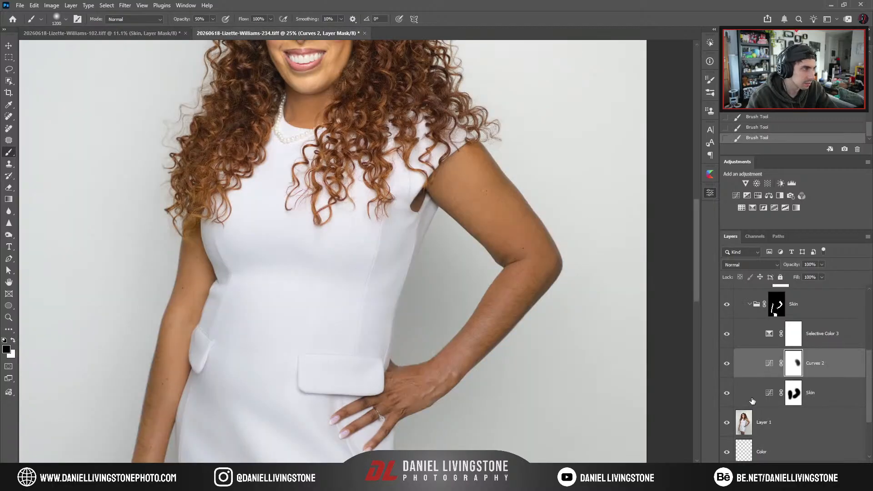
Paint black over the hanging arm's wrist and hand on the Skin curves layer's mask with a brush of about 1000 px at 50% opacity.
{"action": "left_click", "coordinate": [795, 397], "text": "alt"}
{"action": "key", "text": "ctrl+0"}
{"action": "left_click", "coordinate": [789, 399], "text": "alt"}
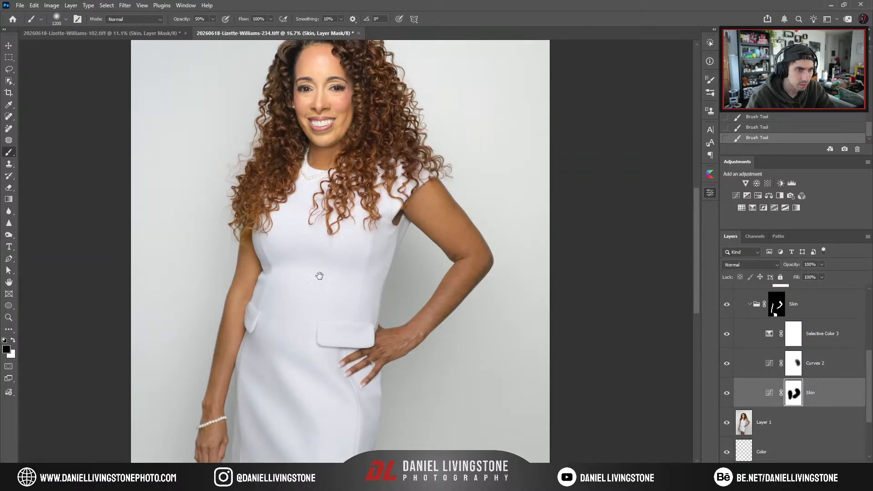
{"action": "mouse_move", "coordinate": [320, 276]}
{"action": "left_mouse_down"}
{"action": "mouse_move", "coordinate": [324, 207]}
{"action": "mouse_move", "coordinate": [339, 210]}
{"action": "mouse_move", "coordinate": [363, 193]}
{"action": "left_mouse_up"}
{"action": "key", "text": "bracketleft"}
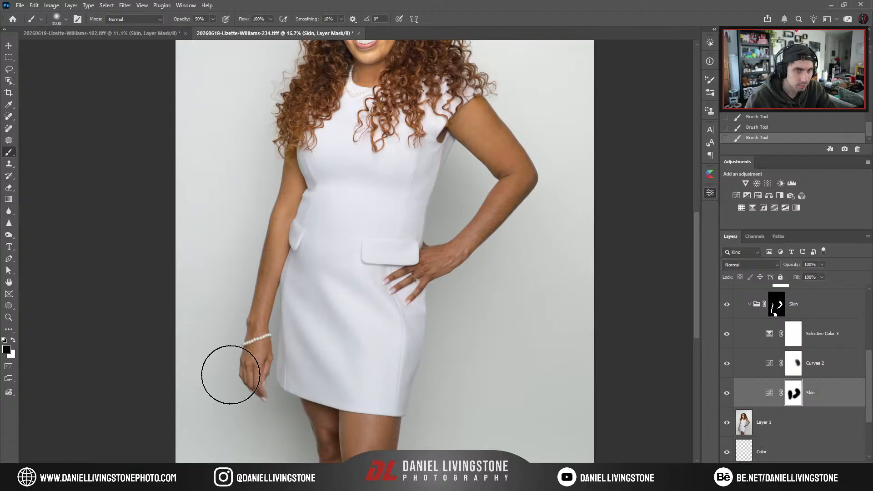
{"action": "key", "text": "bracketright"}
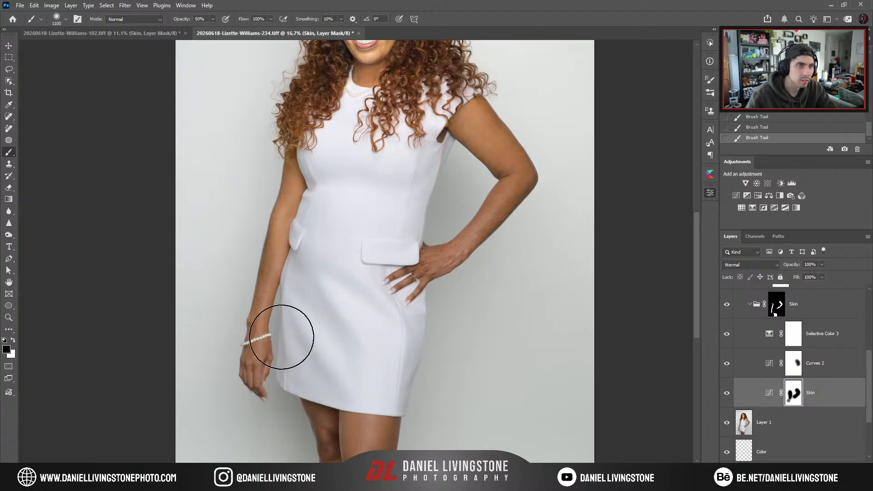
{"action": "key", "text": "bracketleft"}
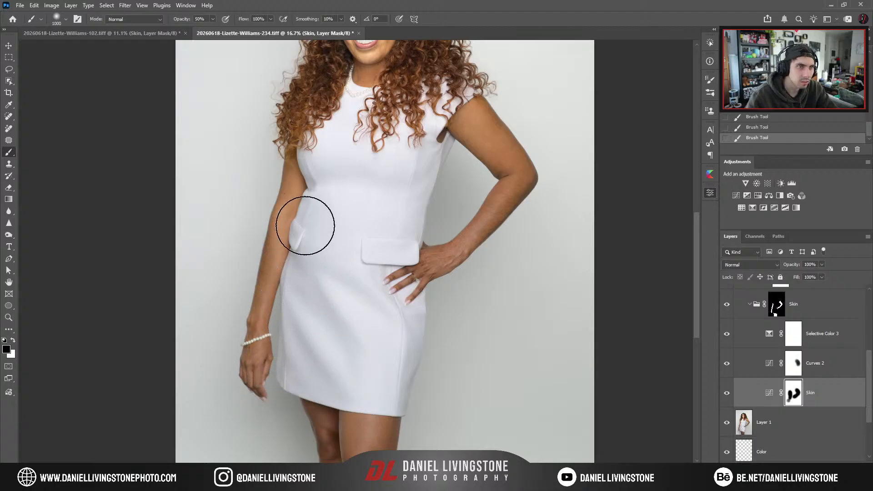
Examine the Curves 2 layer's mask in portrait 102 and return to portrait 234.
{"action": "left_click", "coordinate": [154, 31]}
{"action": "left_click", "coordinate": [783, 362], "text": "alt"}
{"action": "left_click", "coordinate": [783, 362], "text": "alt"}
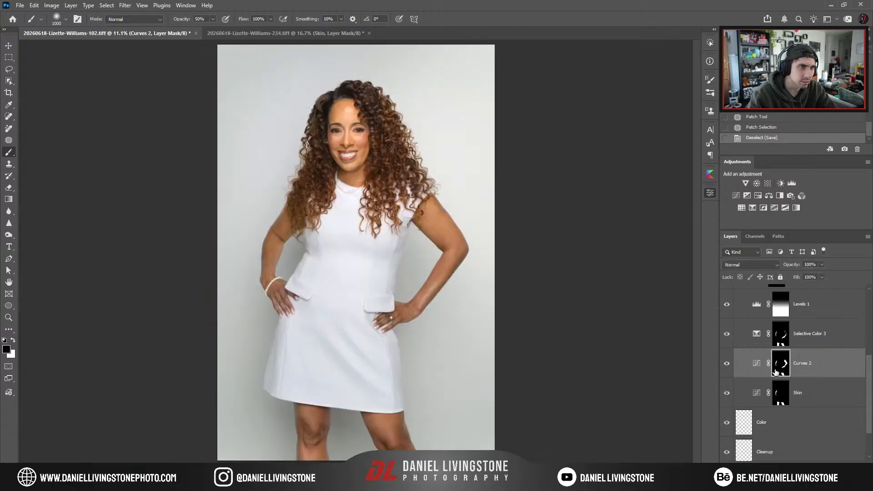
{"action": "left_click", "coordinate": [240, 33]}
{"action": "key", "text": "bracketright"}
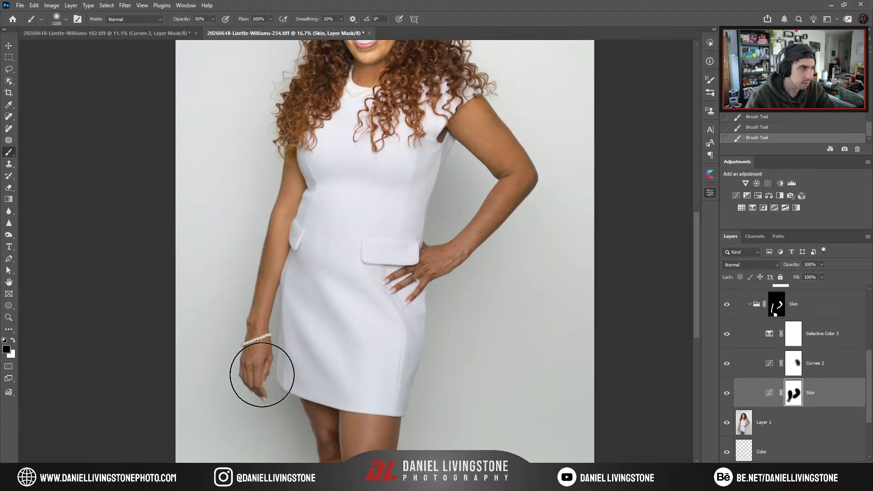
Compare portrait 234's skin with the Curves 2 layer mask disabled and enabled.
{"action": "left_click", "coordinate": [755, 362]}
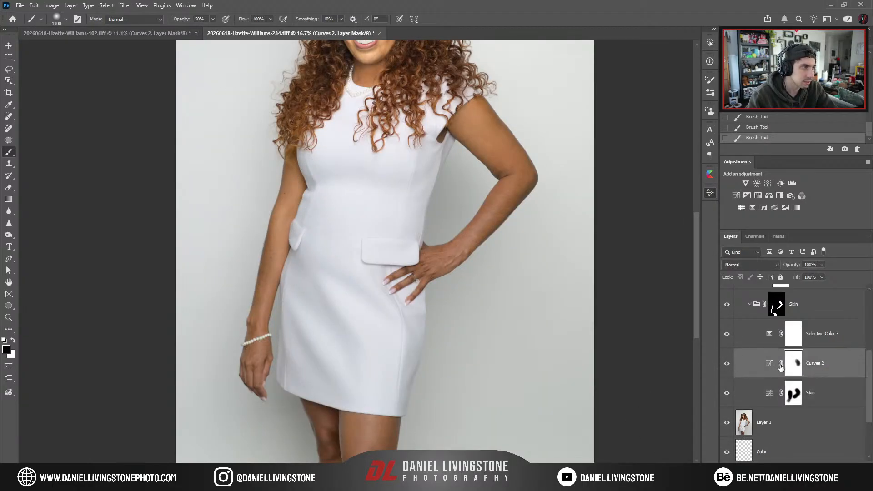
{"action": "left_click", "coordinate": [797, 368], "text": "shift"}
{"action": "left_click", "coordinate": [799, 372], "text": "shift"}
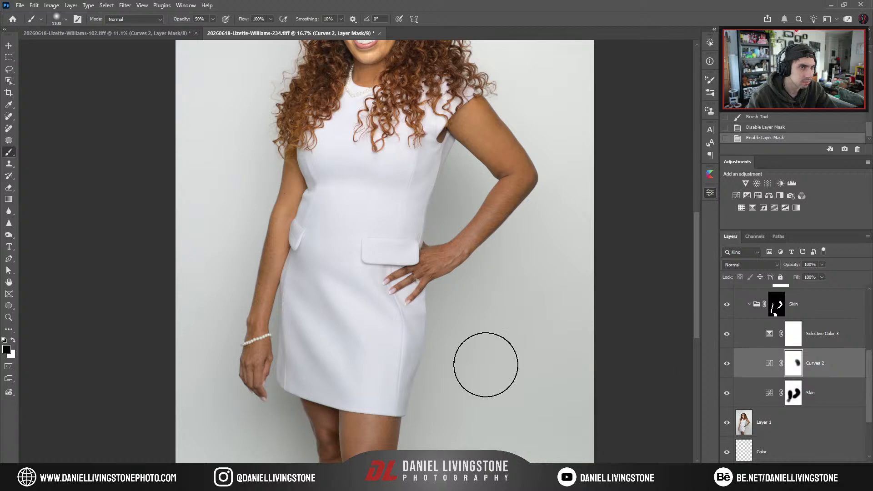
Examine portrait 102's Selective Color 3 mask on its own, restore the image view, and switch back to portrait 234.
{"action": "left_click", "coordinate": [177, 35]}
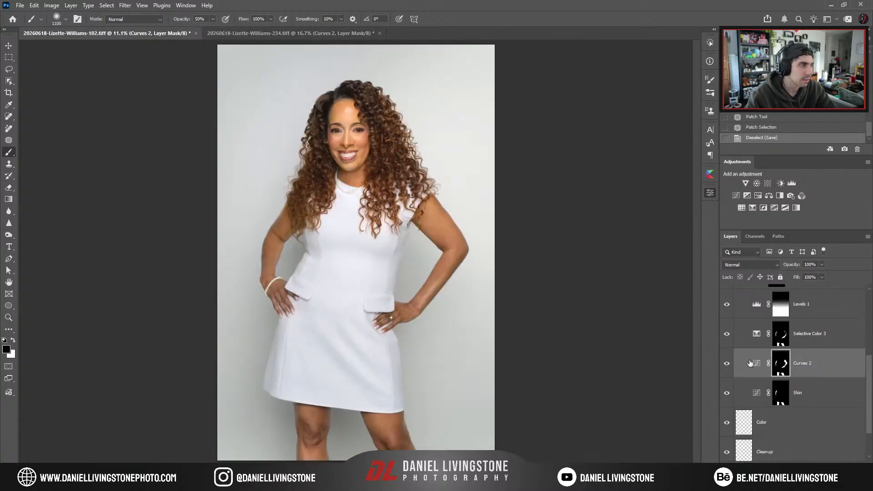
{"action": "left_click", "coordinate": [785, 335], "text": "alt"}
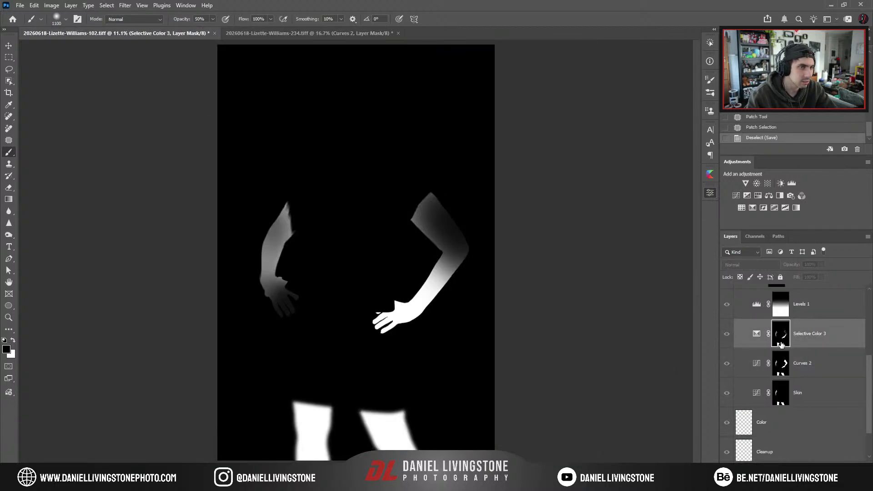
{"action": "left_click", "coordinate": [780, 344], "text": "alt"}
{"action": "left_click", "coordinate": [254, 34]}
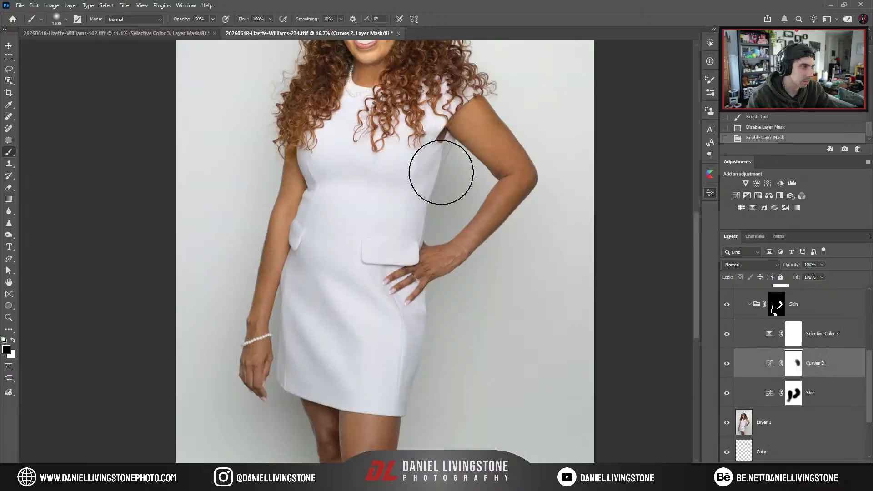
Paint black over the hanging hand and the bent arm on the Selective Color 3 mask, using a brush up to 1200 px at 50% opacity.
{"action": "left_click", "coordinate": [797, 342]}
{"action": "mouse_move", "coordinate": [259, 382]}
{"action": "left_mouse_down"}
{"action": "mouse_move", "coordinate": [263, 323]}
{"action": "mouse_move", "coordinate": [259, 335]}
{"action": "left_mouse_up"}
{"action": "key", "text": "bracketright"}
{"action": "left_click_drag", "start_coordinate": [470, 116], "coordinate": [517, 156]}
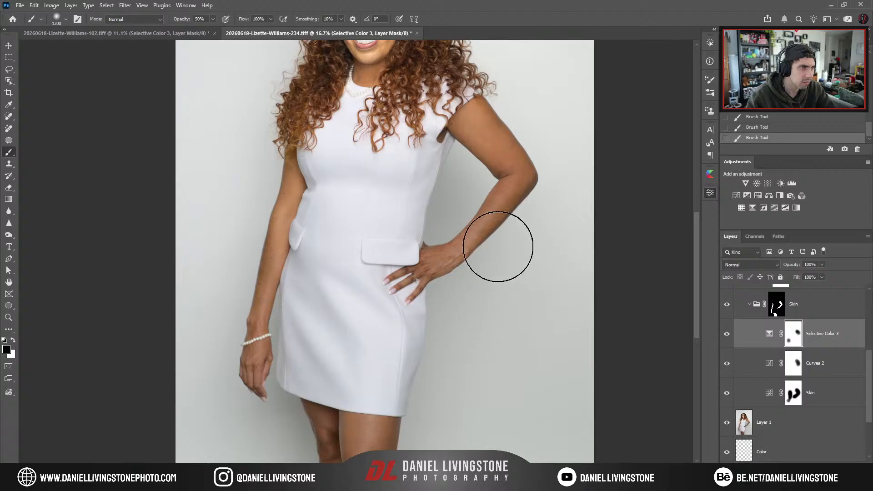
{"action": "mouse_move", "coordinate": [497, 247]}
{"action": "left_mouse_down"}
{"action": "mouse_move", "coordinate": [535, 175]}
{"action": "mouse_move", "coordinate": [512, 171]}
{"action": "left_mouse_up"}
Collapse the Skin group, then make the Face group visible and expand it.
{"action": "key", "text": "ctrl+minus"}
{"action": "key", "text": "ctrl+plus"}
{"action": "key", "text": "ctrl+plus"}
{"action": "key", "text": "ctrl+plus"}
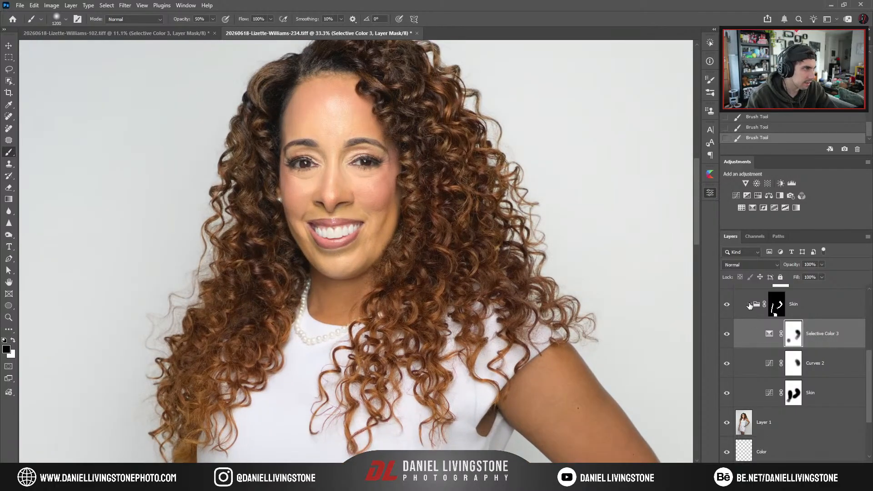
{"action": "left_click", "coordinate": [750, 304]}
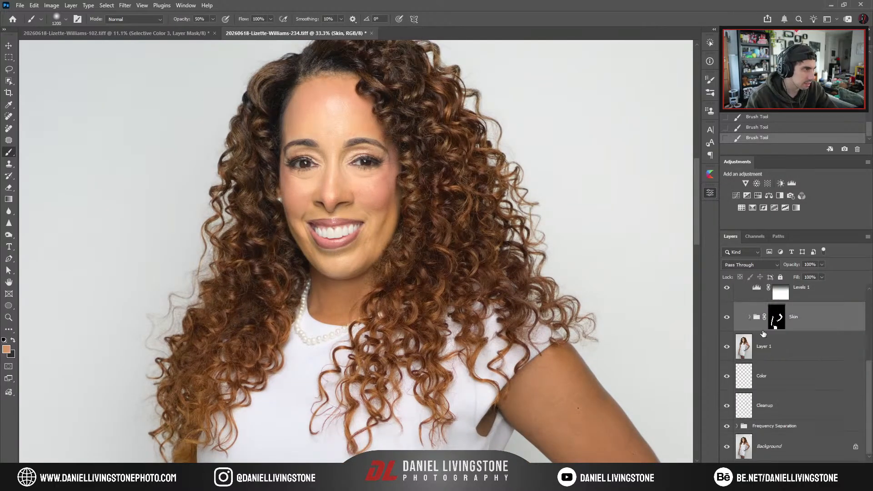
{"action": "scroll", "coordinate": [796, 373], "scroll_direction": "up", "scroll_amount": 4}
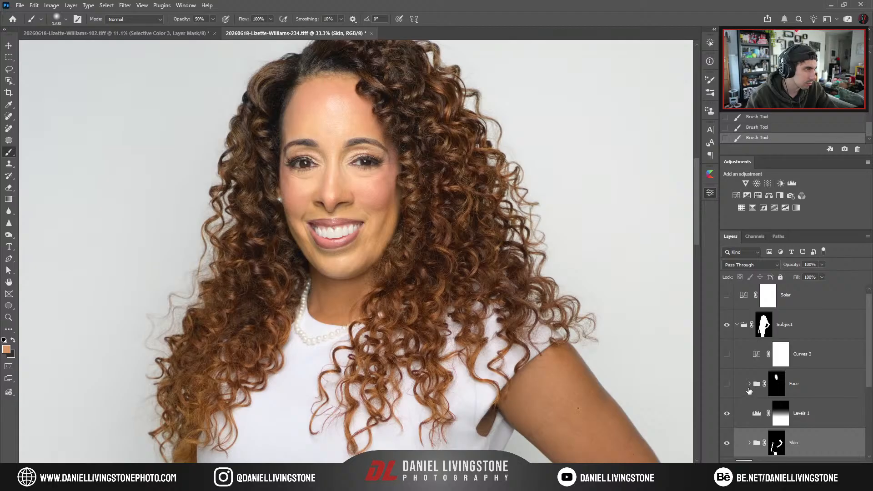
{"action": "key", "text": "ctrl+plus"}
{"action": "left_click", "coordinate": [727, 385]}
{"action": "left_click", "coordinate": [750, 385]}
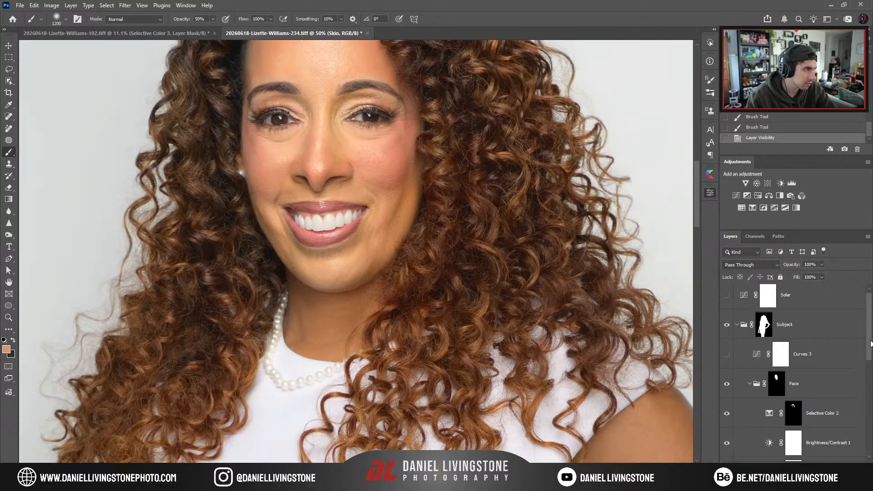
Inspect the Selective Color 2 layer's existing mask, delete it, and add a black mask in its place.
{"action": "scroll", "coordinate": [871, 344], "scroll_direction": "down", "scroll_amount": 3}
{"action": "left_click", "coordinate": [795, 350]}
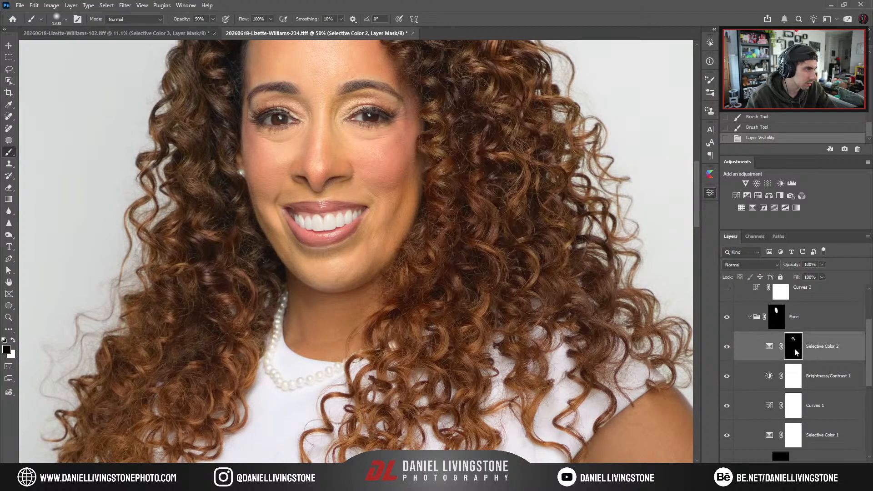
{"action": "left_click", "coordinate": [794, 344], "text": "alt"}
{"action": "scroll", "coordinate": [399, 312], "scroll_direction": "up", "scroll_amount": 3}
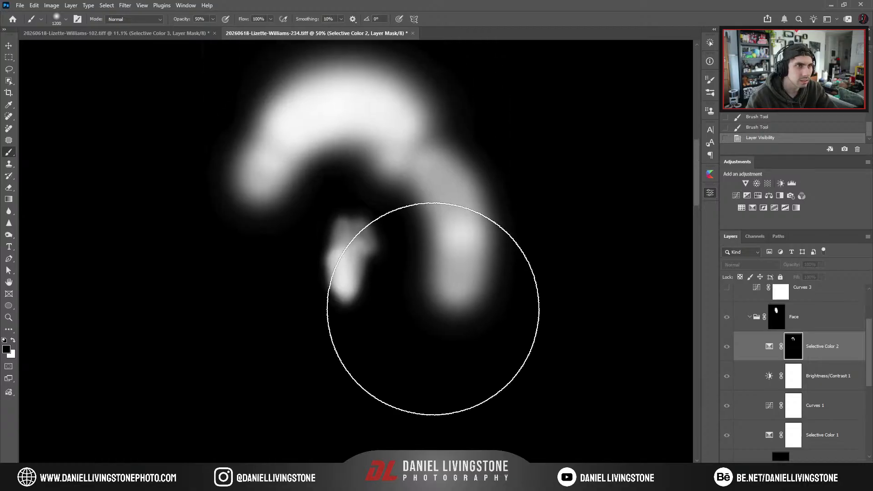
{"action": "left_click", "coordinate": [793, 345], "text": "alt"}
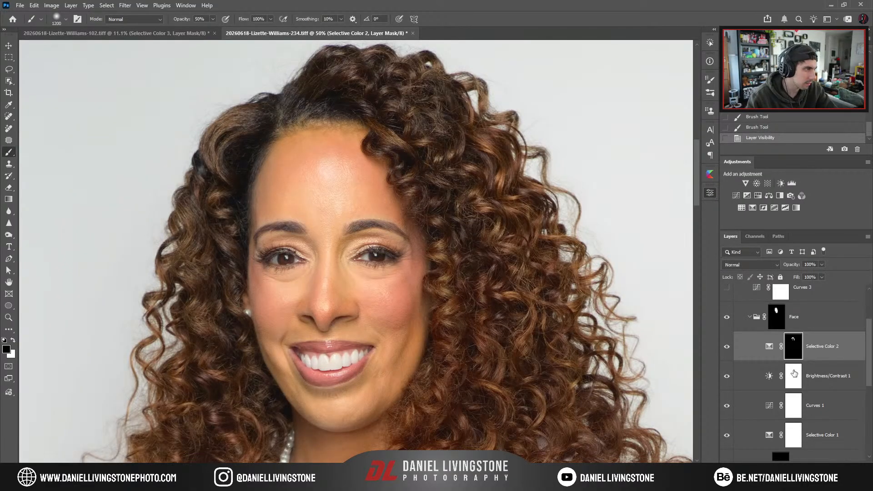
{"action": "key", "text": "Delete"}
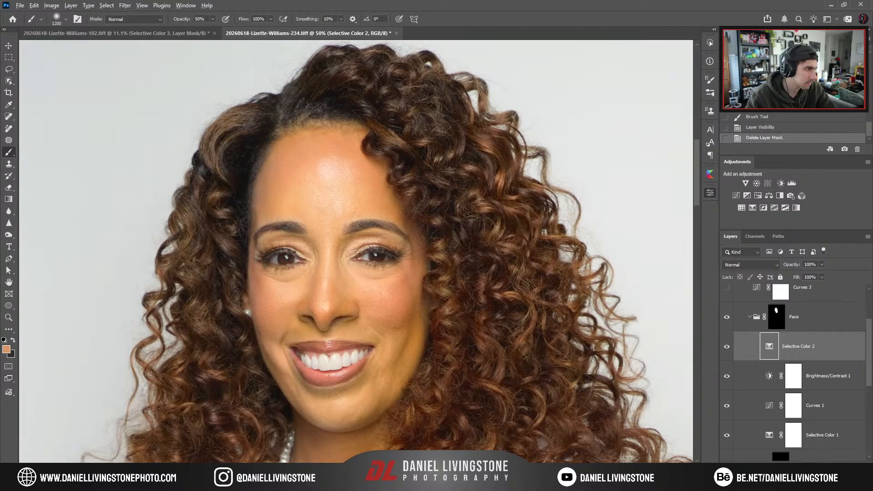
{"action": "left_click", "coordinate": [809, 467], "text": "alt"}
Paint white down the nose on the Selective Color 2 mask with a soft brush of about 150 px.
{"action": "scroll", "coordinate": [245, 412], "scroll_direction": "up", "scroll_amount": 1}
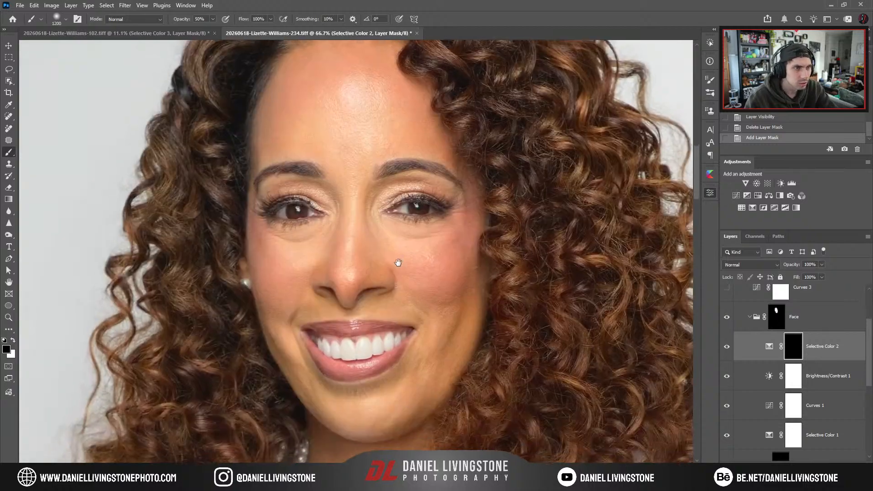
{"action": "key", "text": "bracketleft"}
{"action": "key", "text": "bracketleft"}
{"action": "key", "text": "bracketleft"}
{"action": "key", "text": "bracketleft"}
{"action": "key", "text": "bracketleft"}
{"action": "key", "text": "bracketleft"}
{"action": "key", "text": "bracketleft"}
{"action": "key", "text": "bracketleft"}
{"action": "key", "text": "bracketleft"}
{"action": "key", "text": "bracketleft"}
{"action": "left_click_drag", "start_coordinate": [346, 267], "coordinate": [349, 285]}
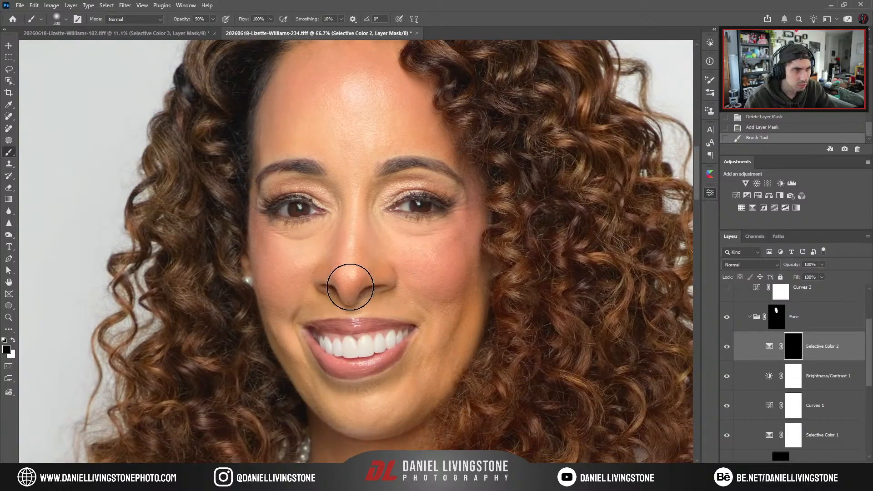
{"action": "left_click", "coordinate": [350, 286]}
{"action": "left_click", "coordinate": [360, 191]}
{"action": "left_click_drag", "start_coordinate": [353, 254], "coordinate": [357, 283]}
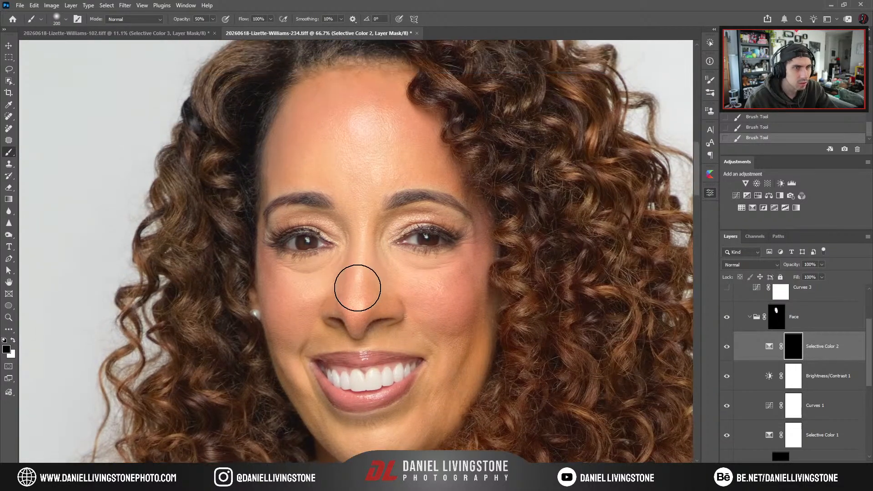
{"action": "key", "text": "x"}
{"action": "key", "text": "bracketleft"}
{"action": "key", "text": "bracketleft"}
{"action": "mouse_move", "coordinate": [353, 251]}
{"action": "left_mouse_down"}
{"action": "mouse_move", "coordinate": [376, 279]}
{"action": "mouse_move", "coordinate": [354, 280]}
{"action": "left_mouse_up"}
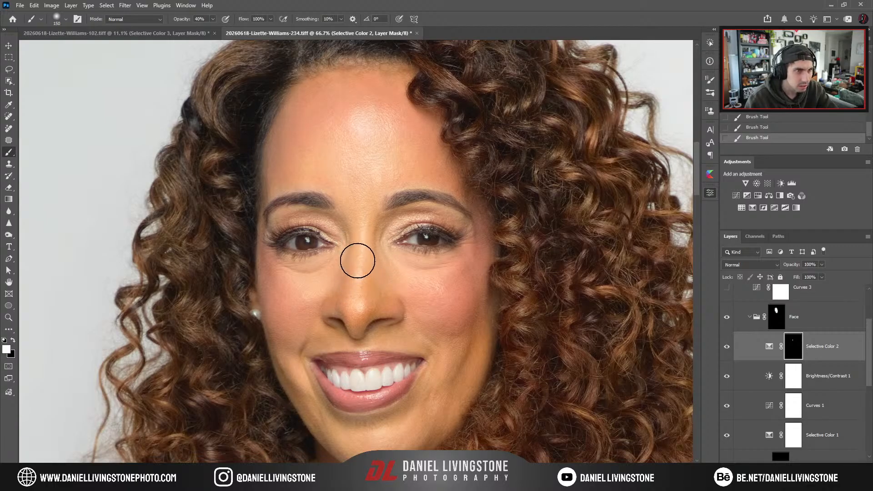
Paint white over the forehead on the Selective Color 2 mask at 40% brush opacity.
{"action": "key", "text": "bracketright"}
{"action": "key", "text": "4"}
{"action": "left_click_drag", "start_coordinate": [278, 173], "coordinate": [296, 235]}
{"action": "key", "text": "bracketright"}
{"action": "mouse_move", "coordinate": [314, 202]}
{"action": "left_mouse_down"}
{"action": "mouse_move", "coordinate": [365, 167]}
{"action": "mouse_move", "coordinate": [400, 160]}
{"action": "mouse_move", "coordinate": [478, 252]}
{"action": "mouse_move", "coordinate": [466, 212]}
{"action": "mouse_move", "coordinate": [397, 147]}
{"action": "mouse_move", "coordinate": [350, 148]}
{"action": "mouse_move", "coordinate": [288, 162]}
{"action": "mouse_move", "coordinate": [290, 173]}
{"action": "mouse_move", "coordinate": [332, 178]}
{"action": "mouse_move", "coordinate": [307, 186]}
{"action": "mouse_move", "coordinate": [282, 224]}
{"action": "mouse_move", "coordinate": [271, 273]}
{"action": "left_mouse_up"}
{"action": "key", "text": "bracketleft"}
{"action": "key", "text": "bracketleft"}
{"action": "key", "text": "bracketleft"}
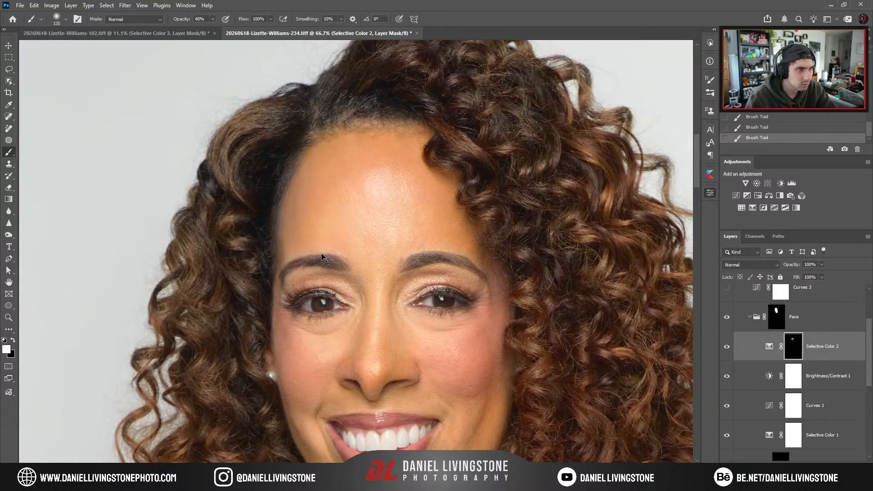
Compare the face with the Selective Color 2 layer hidden and shown.
{"action": "key", "text": "ctrl+minus"}
{"action": "key", "text": "ctrl+minus"}
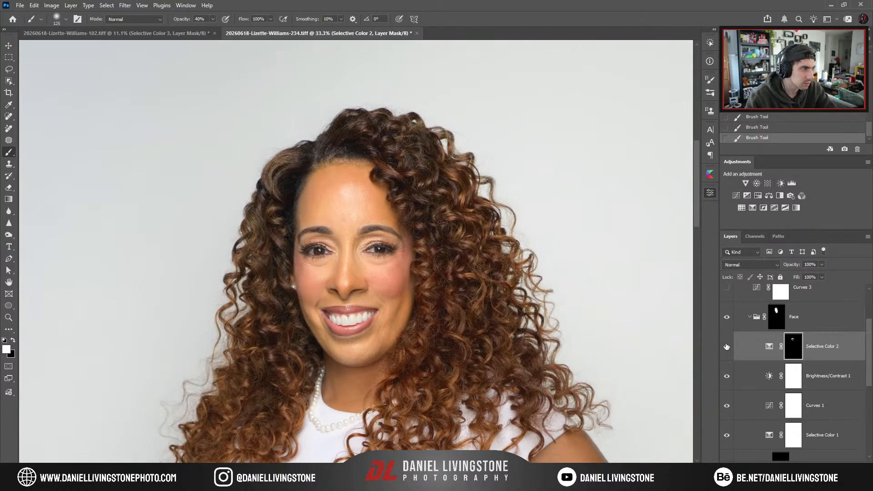
{"action": "left_click", "coordinate": [727, 346]}
{"action": "left_click", "coordinate": [727, 347]}
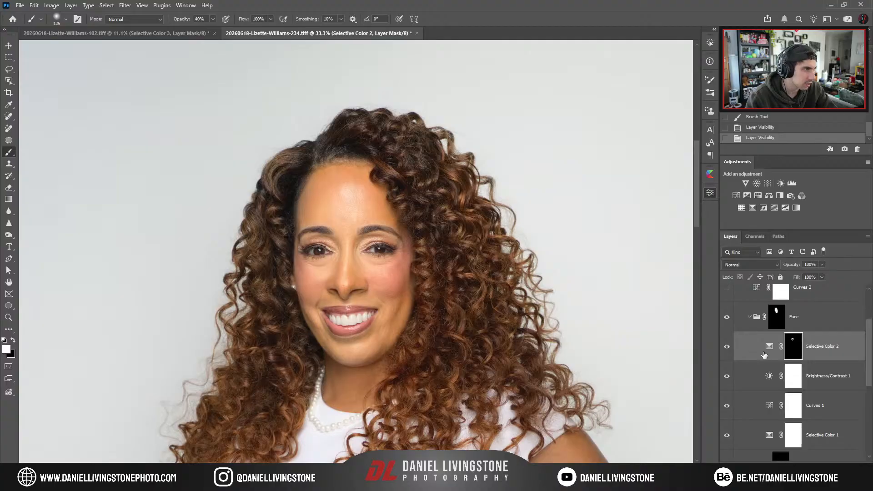
Replace the Face group's existing mask with a black mask.
{"action": "left_click", "coordinate": [777, 320]}
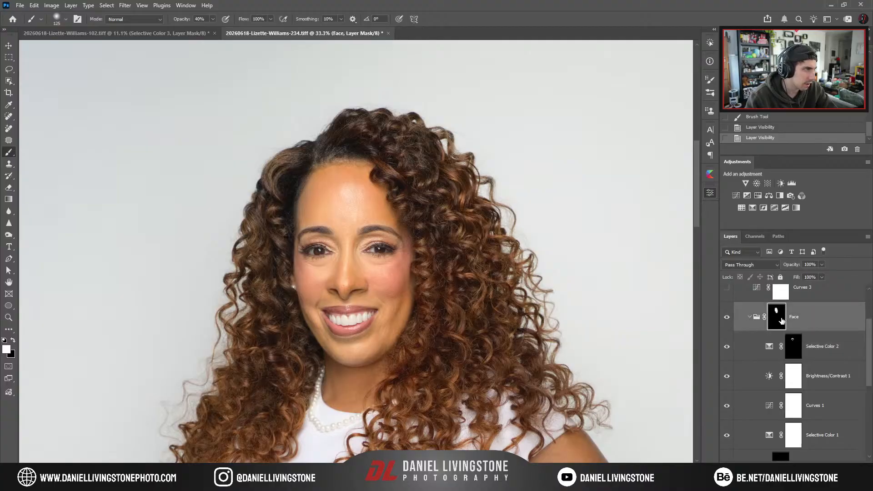
{"action": "key", "text": "Delete"}
{"action": "left_click", "coordinate": [810, 461], "text": "alt"}
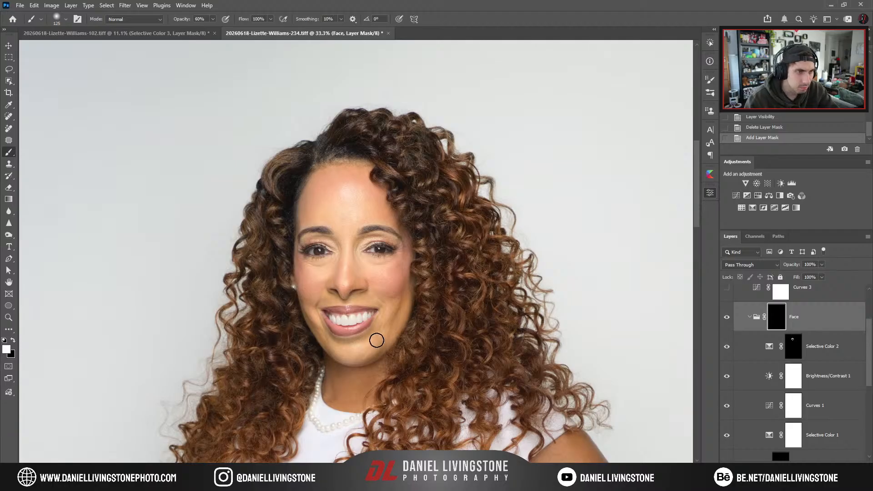
Paint white over the facial skin on the Face group's mask at 60% opacity, varying the brush between 200 and 300 px.
{"action": "key", "text": "ctrl+plus"}
{"action": "mouse_move", "coordinate": [348, 361]}
{"action": "left_mouse_down"}
{"action": "mouse_move", "coordinate": [295, 293]}
{"action": "mouse_move", "coordinate": [311, 313]}
{"action": "mouse_move", "coordinate": [297, 319]}
{"action": "mouse_move", "coordinate": [362, 336]}
{"action": "left_mouse_up"}
{"action": "key", "text": "bracketright"}
{"action": "key", "text": "bracketright"}
{"action": "key", "text": "6"}
{"action": "key", "text": "bracketright"}
{"action": "key", "text": "bracketright"}
{"action": "left_click_drag", "start_coordinate": [405, 248], "coordinate": [388, 239]}
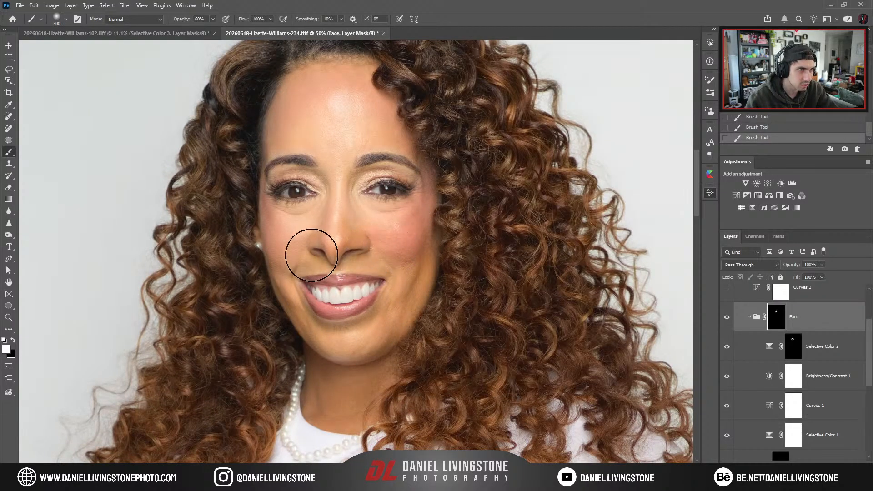
{"action": "scroll", "coordinate": [287, 249], "scroll_direction": "up", "scroll_amount": 2}
{"action": "key", "text": "bracketleft"}
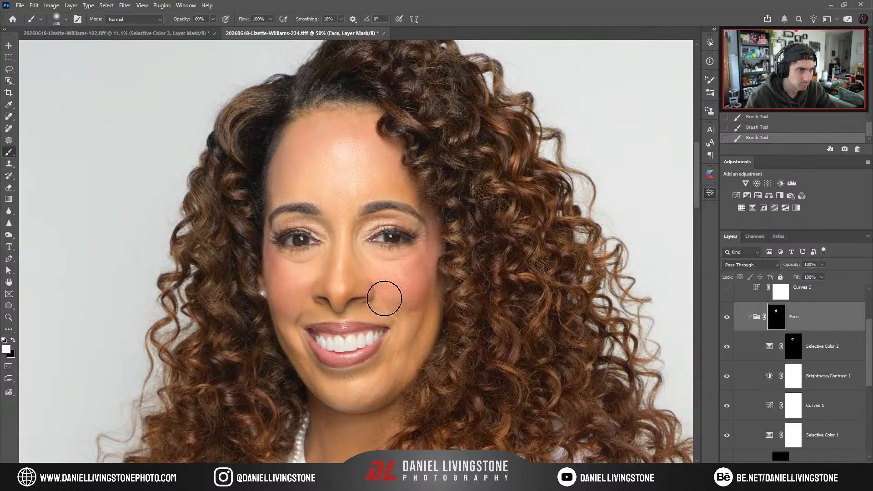
{"action": "key", "text": "bracketright"}
{"action": "key", "text": "bracketright"}
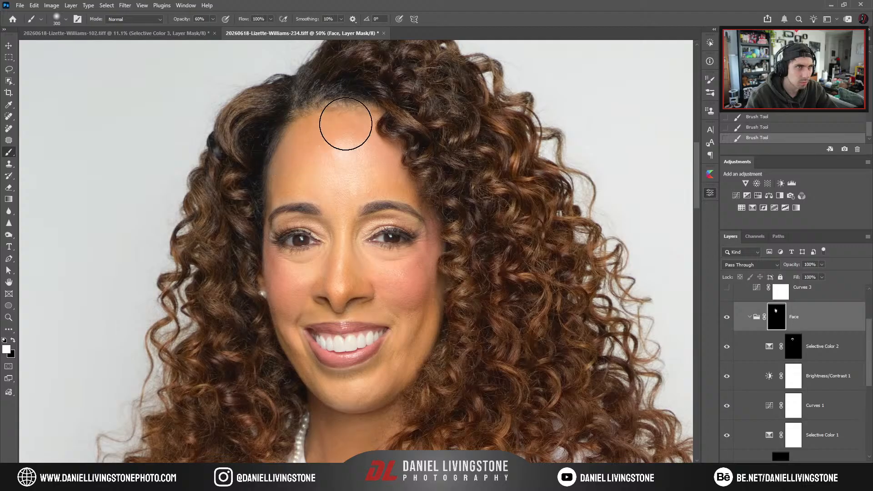
{"action": "key", "text": "bracketleft"}
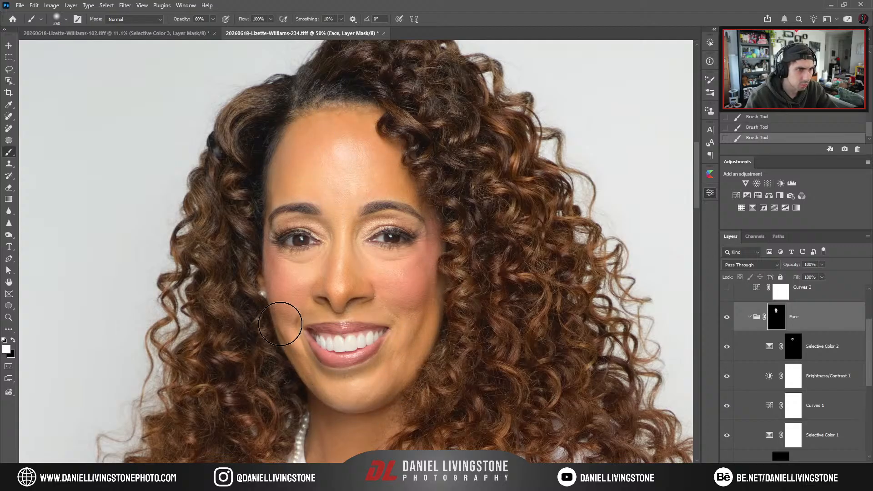
View the Face group's mask alone and paint white over the grey gaps along the temple and cheek at 60% opacity.
{"action": "key", "text": "ctrl+minus"}
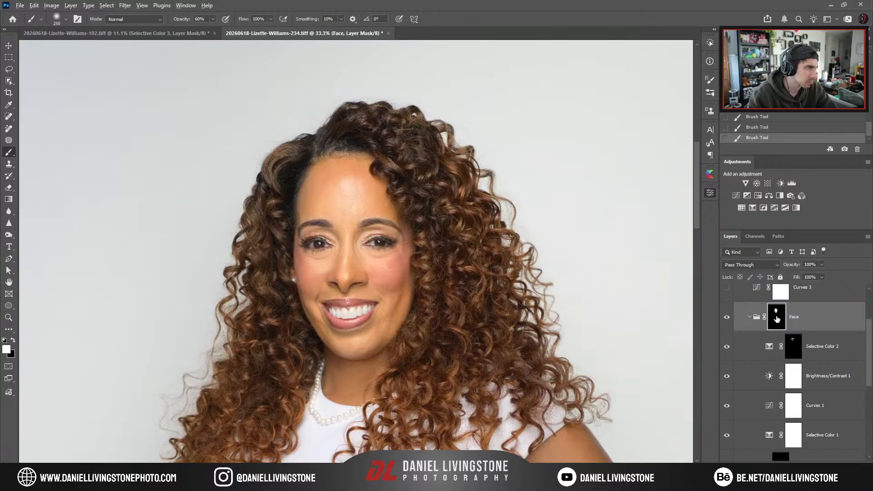
{"action": "left_click", "coordinate": [777, 318], "text": "alt"}
{"action": "key", "text": "bracketright"}
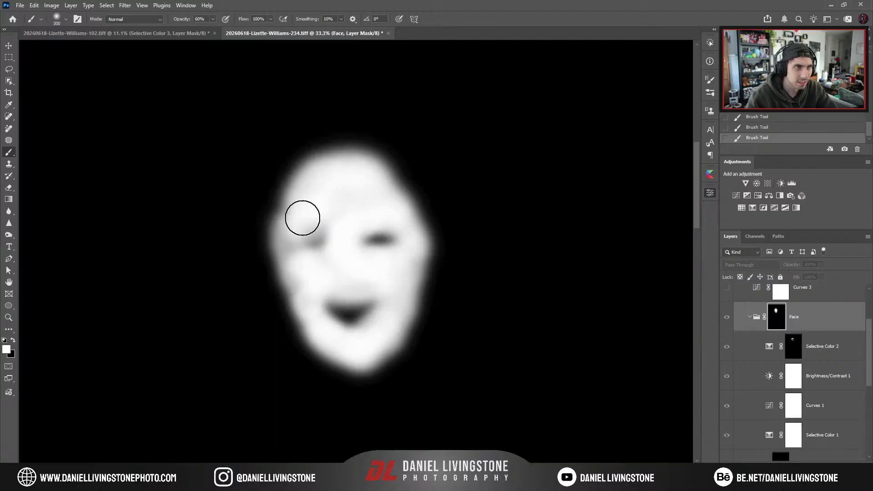
{"action": "mouse_move", "coordinate": [303, 218]}
{"action": "left_mouse_down"}
{"action": "mouse_move", "coordinate": [309, 252]}
{"action": "mouse_move", "coordinate": [292, 244]}
{"action": "mouse_move", "coordinate": [284, 262]}
{"action": "left_mouse_up"}
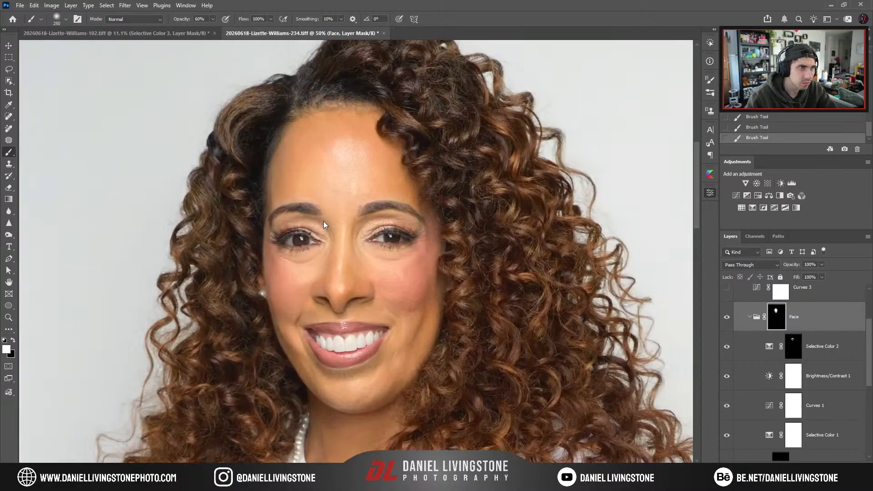
{"action": "key", "text": "bracketleft"}
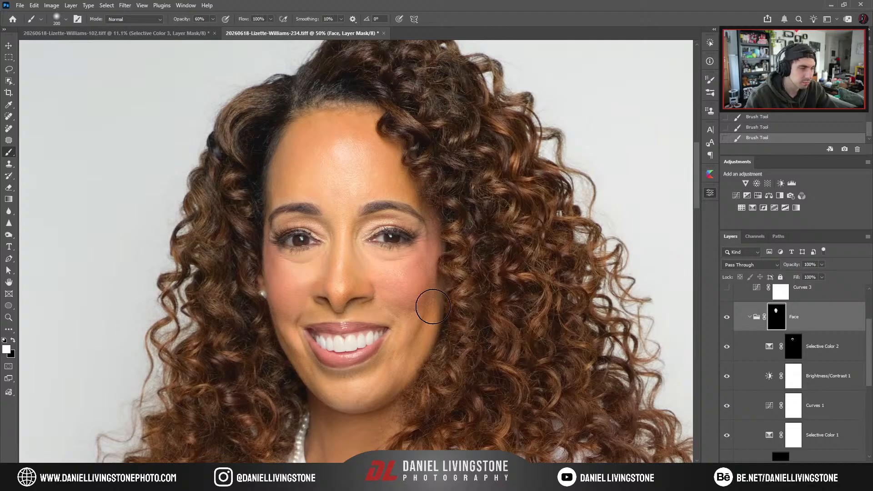
Collapse the Face group and compare the portrait with the group hidden and shown.
{"action": "key", "text": "ctrl+minus"}
{"action": "left_click", "coordinate": [750, 317]}
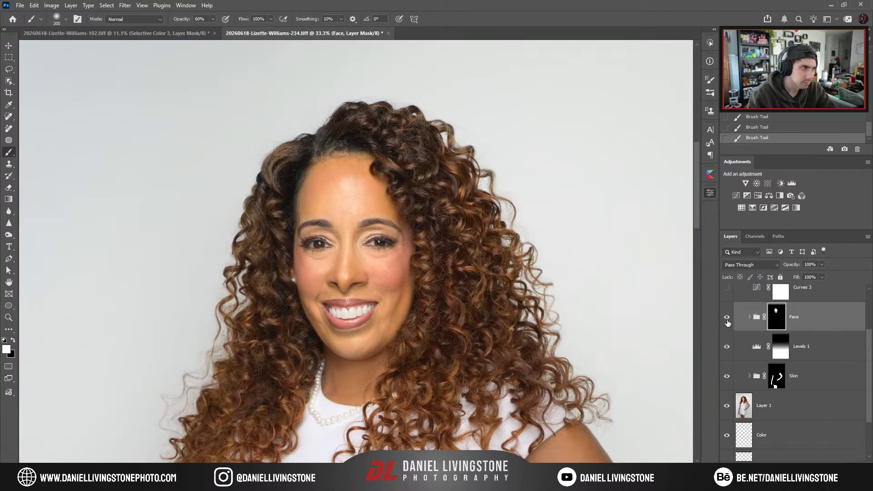
{"action": "left_click", "coordinate": [727, 319]}
{"action": "left_click", "coordinate": [727, 319]}
Check the whole portrait and turn the Curves 3 layer's visibility on.
{"action": "key", "text": "ctrl+0"}
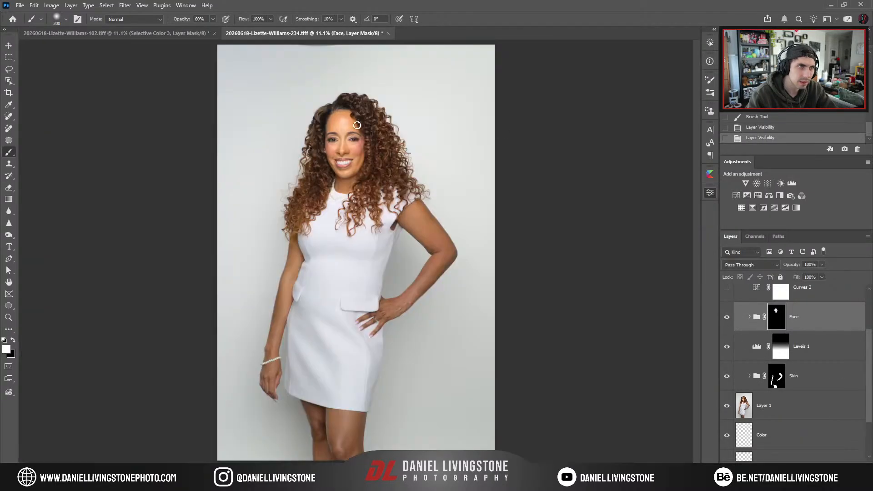
{"action": "key", "text": "ctrl+plus"}
{"action": "left_click_drag", "start_coordinate": [353, 48], "coordinate": [367, 195]}
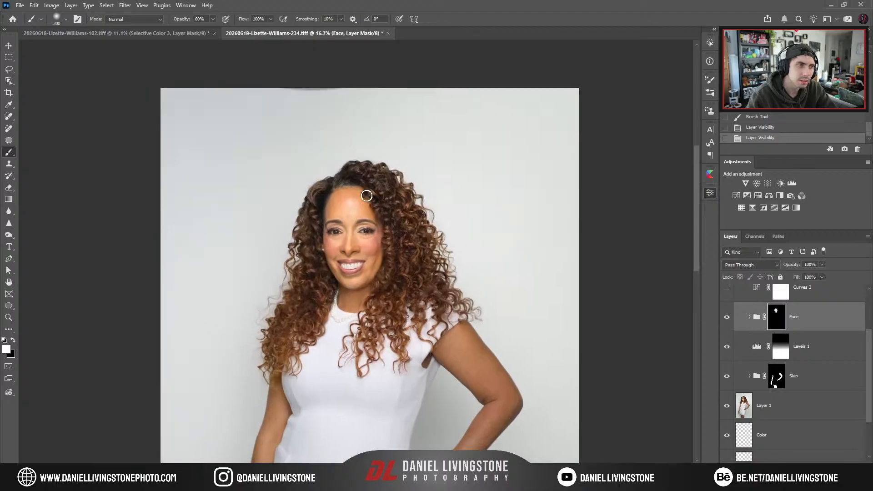
{"action": "key", "text": "ctrl+plus"}
{"action": "key", "text": "ctrl+plus"}
{"action": "key", "text": "ctrl+0"}
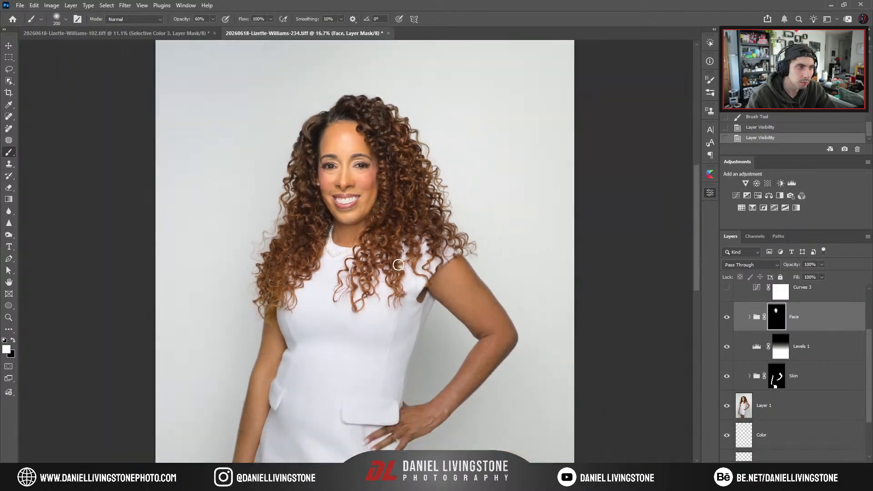
{"action": "left_click", "coordinate": [727, 293]}
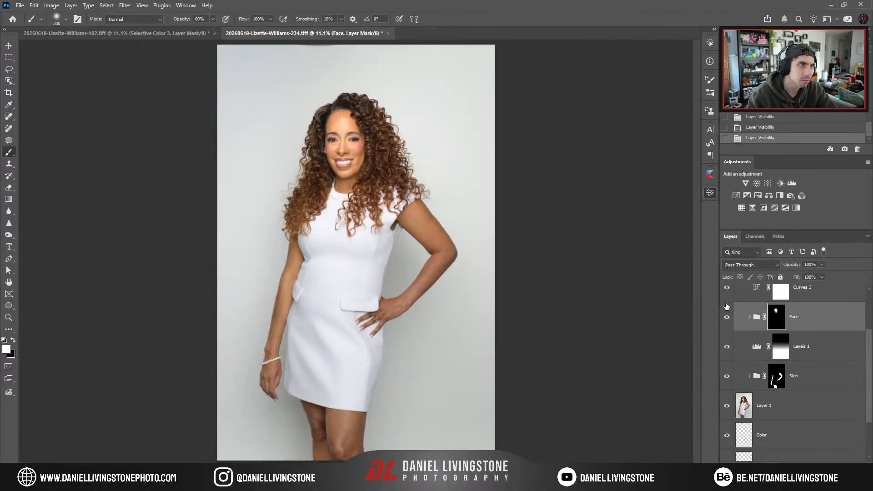
{"action": "key", "text": "ctrl+plus"}
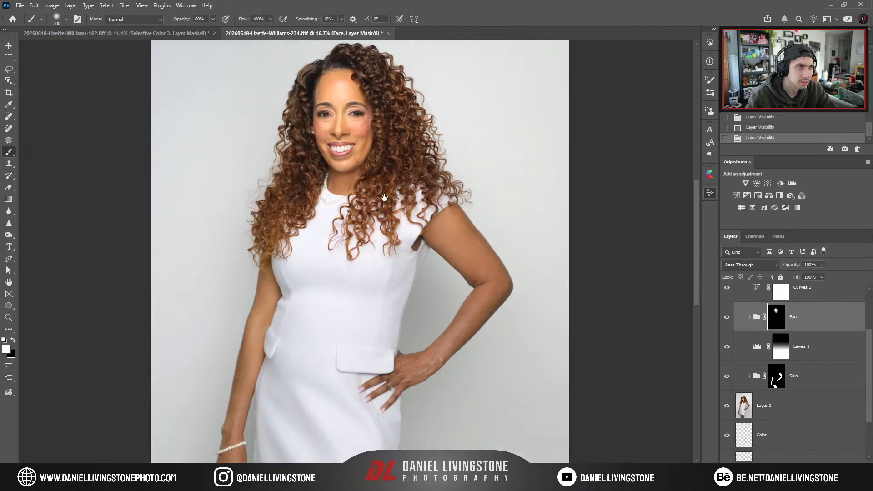
{"action": "key", "text": "ctrl+plus"}
Expand the Face group and readjust the curve of its Curves 1 layer.
{"action": "left_click", "coordinate": [749, 327]}
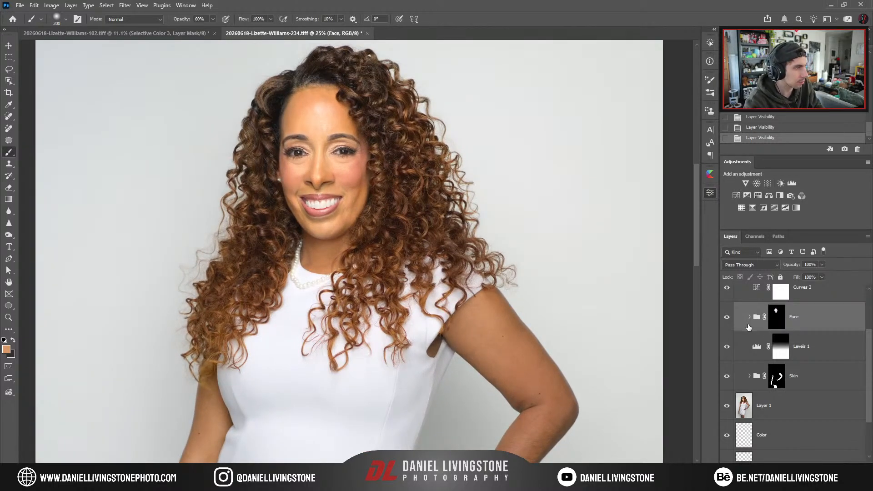
{"action": "left_click", "coordinate": [749, 317]}
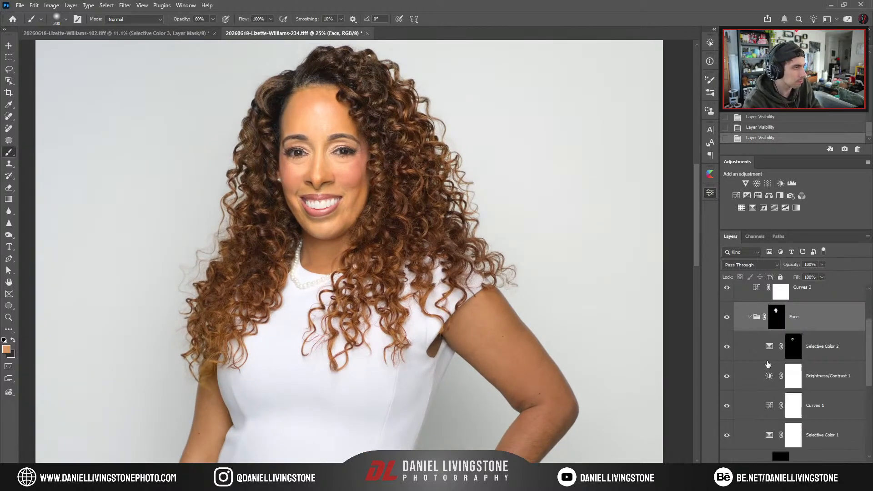
{"action": "left_click", "coordinate": [767, 416]}
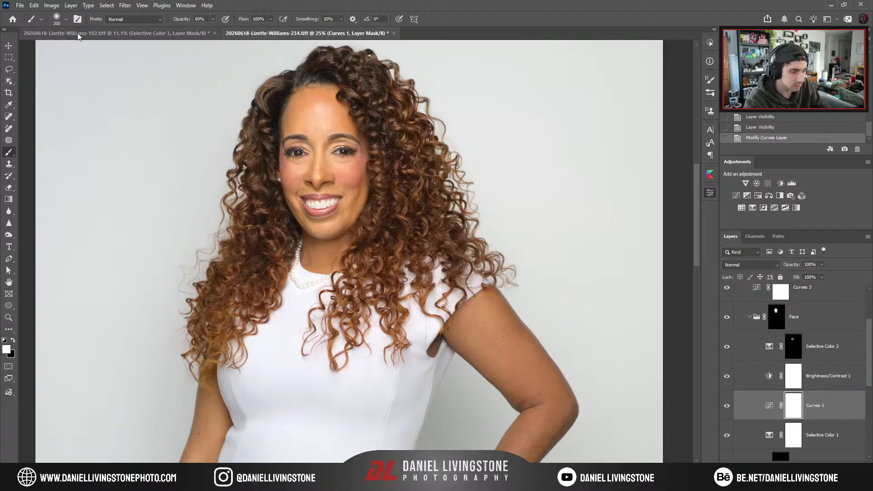
Collapse the Face group, expand the Skin group and readjust the curve of its Curves 2 layer.
{"action": "key", "text": "ctrl+minus"}
{"action": "left_click_drag", "start_coordinate": [360, 439], "coordinate": [347, 214]}
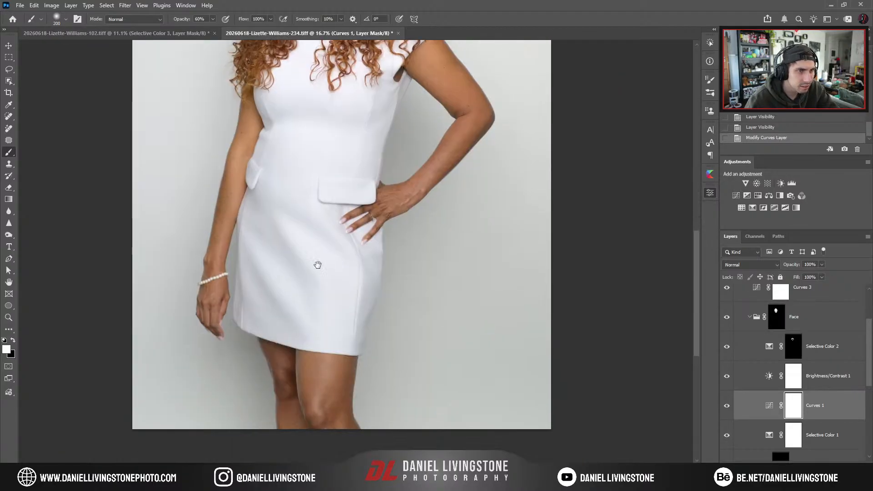
{"action": "left_click_drag", "start_coordinate": [346, 341], "coordinate": [369, 391]}
{"action": "left_click", "coordinate": [746, 320]}
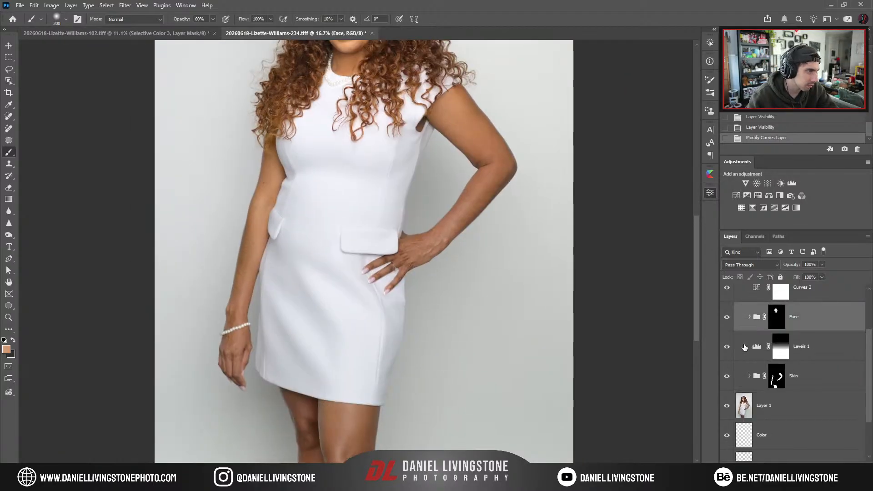
{"action": "left_click", "coordinate": [781, 386]}
{"action": "left_click", "coordinate": [749, 376]}
{"action": "scroll", "coordinate": [748, 393], "scroll_direction": "down", "scroll_amount": 2}
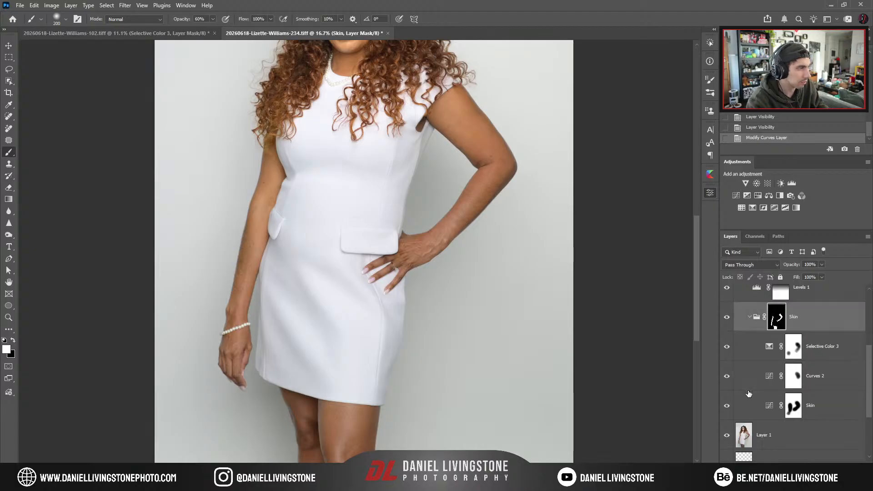
{"action": "left_click", "coordinate": [770, 377]}
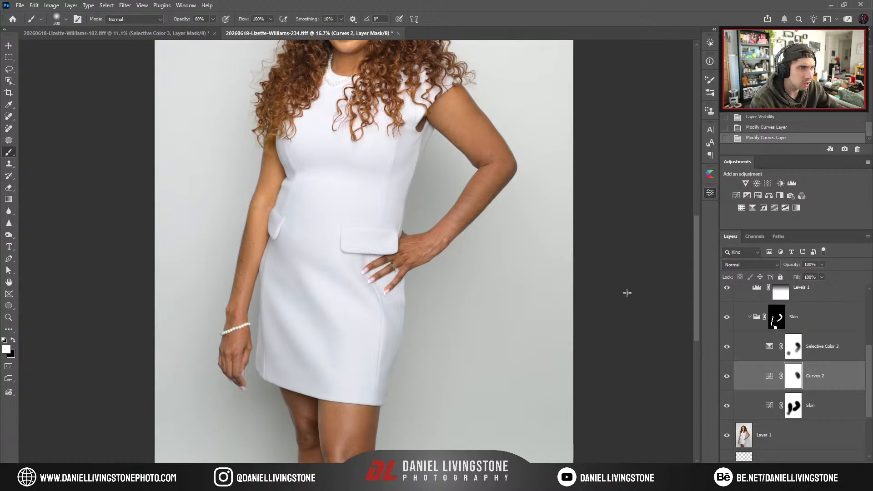
Examine the skin tones across the body and compare the arms with the Curves 2 layer hidden and shown.
{"action": "key", "text": "ctrl+0"}
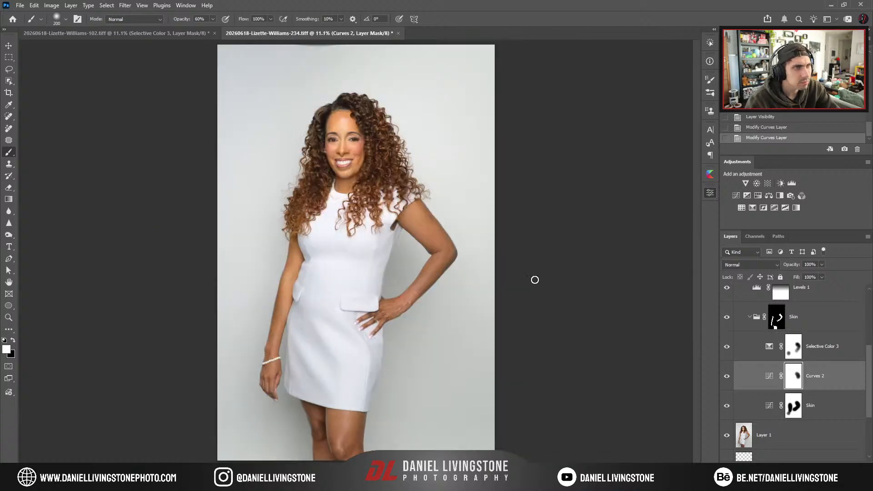
{"action": "key", "text": "ctrl+plus"}
{"action": "left_click_drag", "start_coordinate": [405, 277], "coordinate": [384, 195]}
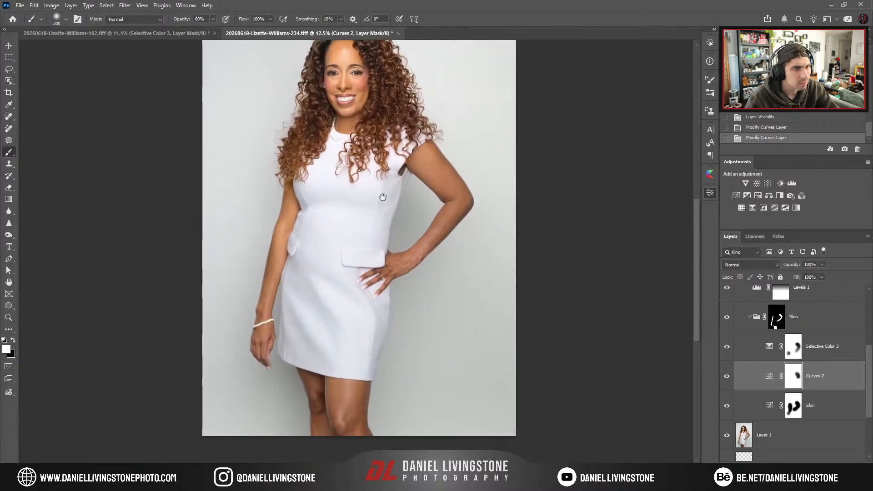
{"action": "mouse_move", "coordinate": [331, 234]}
{"action": "left_mouse_down"}
{"action": "mouse_move", "coordinate": [362, 234]}
{"action": "mouse_move", "coordinate": [315, 252]}
{"action": "left_mouse_up"}
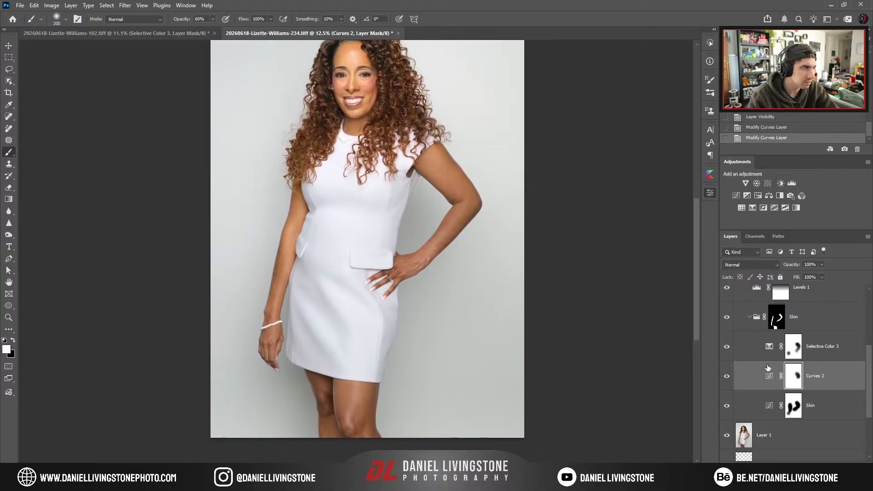
{"action": "key", "text": "ctrl+plus"}
{"action": "key", "text": "ctrl+plus"}
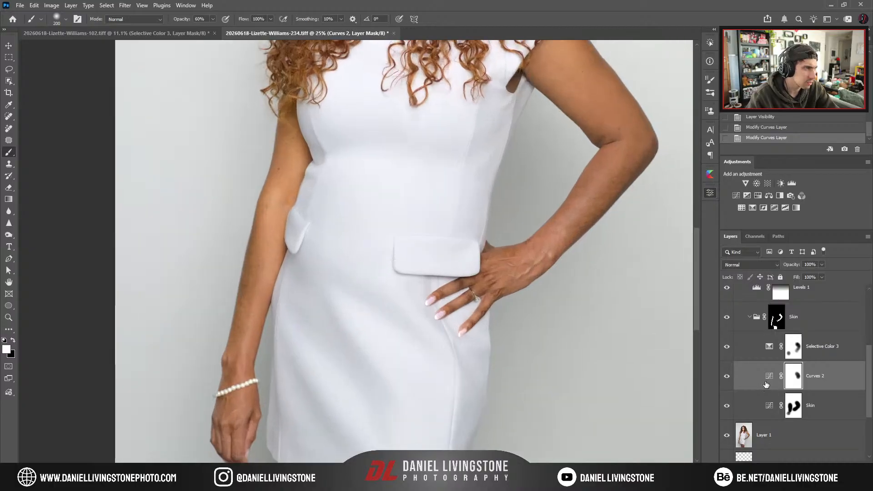
{"action": "left_click", "coordinate": [726, 377]}
{"action": "left_click", "coordinate": [727, 377]}
Add a darkening Curves adjustment layer above Curves 2 in the Skin group and invert its mask to black.
{"action": "key", "text": "ctrl+minus"}
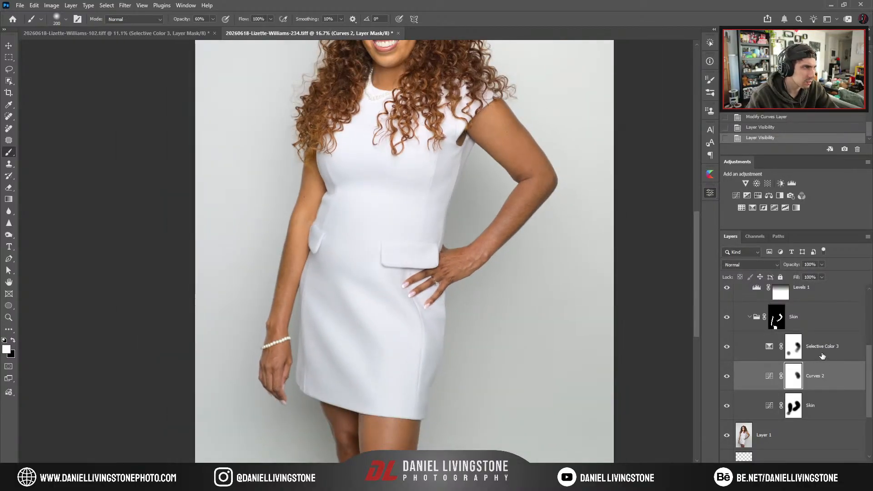
{"action": "left_click", "coordinate": [733, 198]}
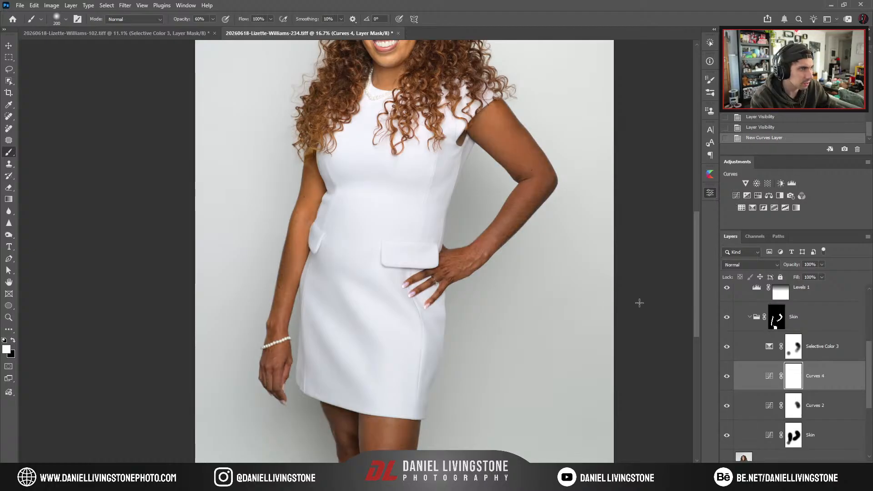
{"action": "key", "text": "ctrl+i"}
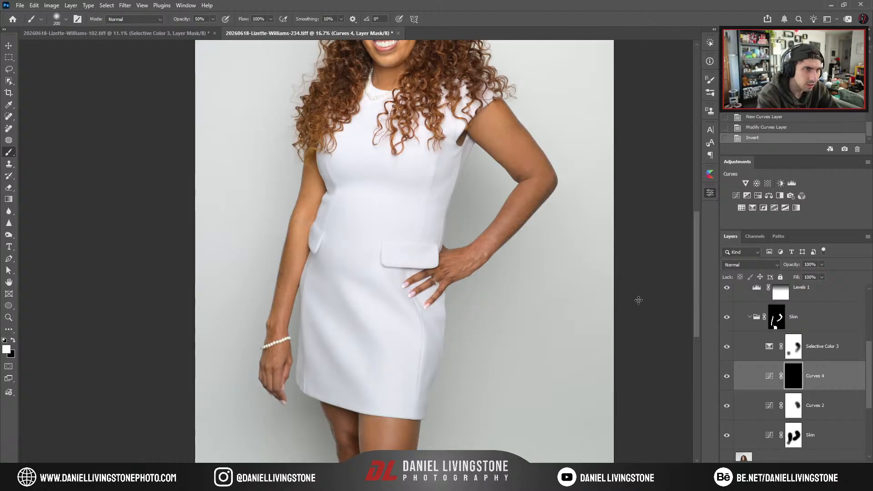
Try painting white over the lowered arm on the Curves 4 mask with an 1100 px brush at 50% opacity.
{"action": "key", "text": "bracketright"}
{"action": "key", "text": "bracketright"}
{"action": "key", "text": "bracketright"}
{"action": "key", "text": "bracketright"}
{"action": "key", "text": "bracketright"}
{"action": "key", "text": "bracketright"}
{"action": "key", "text": "bracketright"}
{"action": "key", "text": "bracketright"}
{"action": "key", "text": "bracketright"}
{"action": "key", "text": "bracketright"}
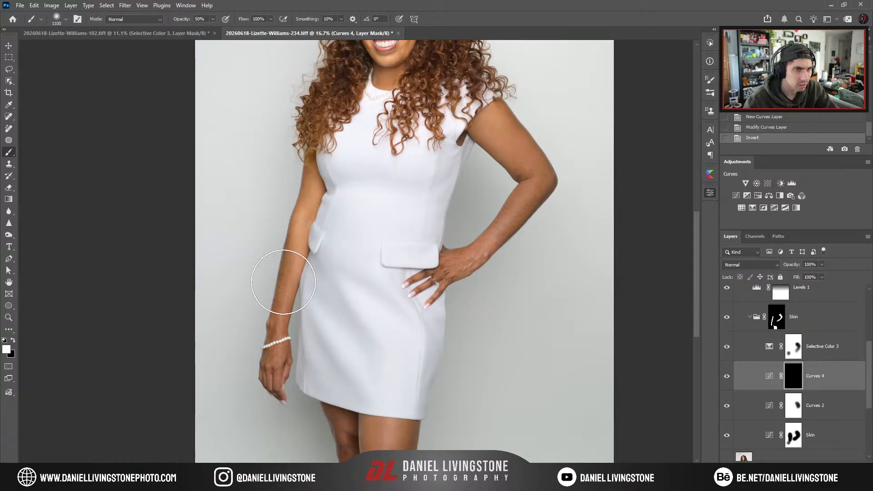
{"action": "left_click_drag", "start_coordinate": [283, 282], "coordinate": [311, 147]}
{"action": "left_click_drag", "start_coordinate": [310, 186], "coordinate": [306, 244]}
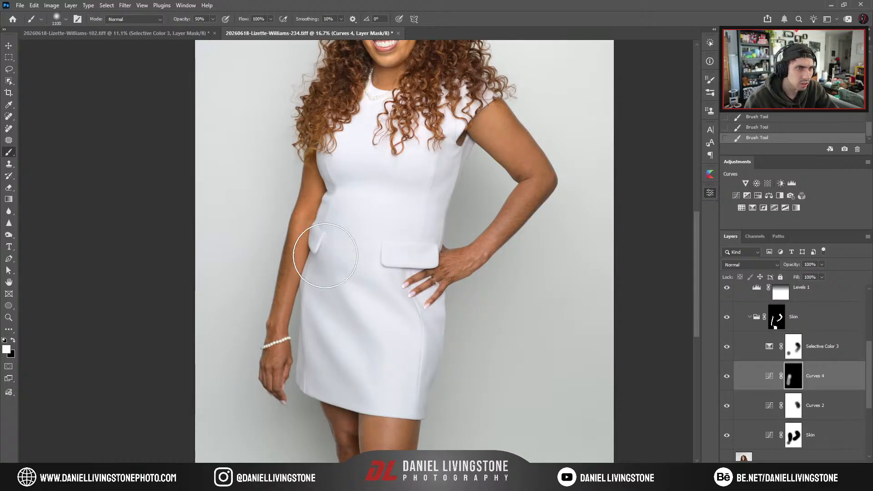
{"action": "left_click_drag", "start_coordinate": [321, 318], "coordinate": [366, 303]}
{"action": "key", "text": "ctrl+z"}
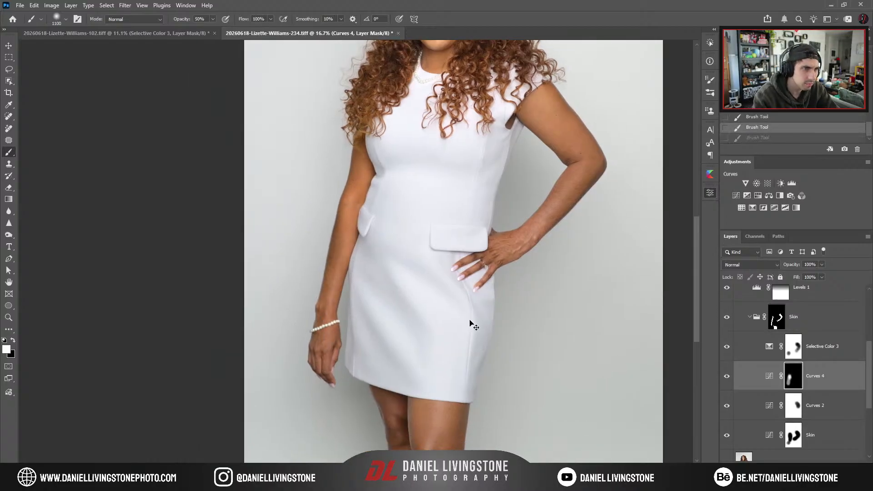
{"action": "key", "text": "ctrl+z"}
{"action": "key", "text": "ctrl+z"}
{"action": "key", "text": "ctrl+z"}
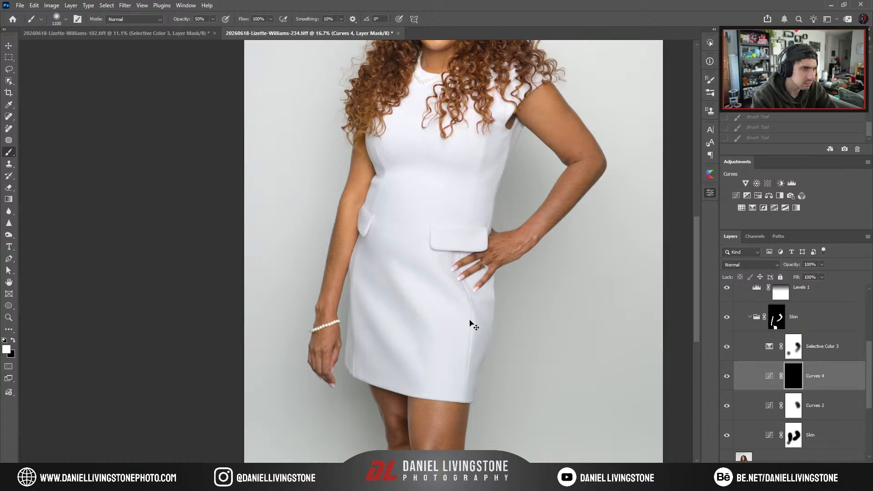
Paint white over the lowered arm on the Curves 4 mask with a 900 px brush at 50% opacity and readjust its curve.
{"action": "key", "text": "bracketleft"}
{"action": "key", "text": "bracketleft"}
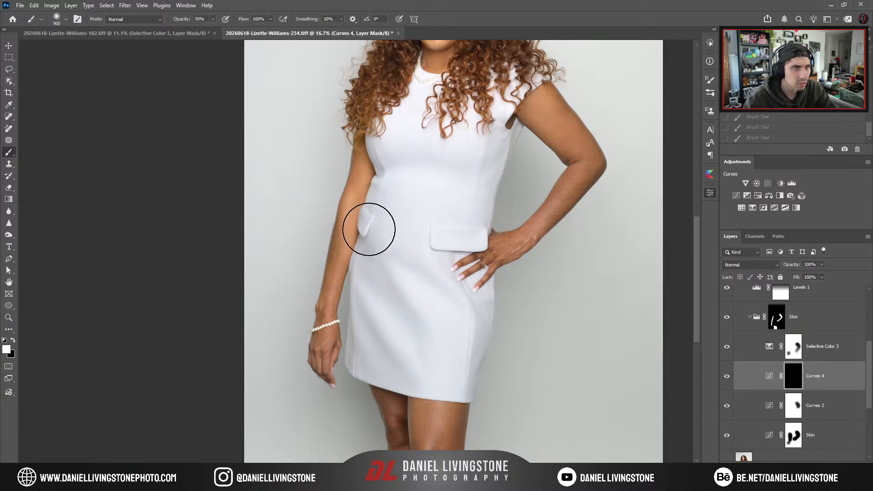
{"action": "mouse_move", "coordinate": [368, 230]}
{"action": "left_mouse_down"}
{"action": "mouse_move", "coordinate": [381, 173]}
{"action": "mouse_move", "coordinate": [362, 268]}
{"action": "left_mouse_up"}
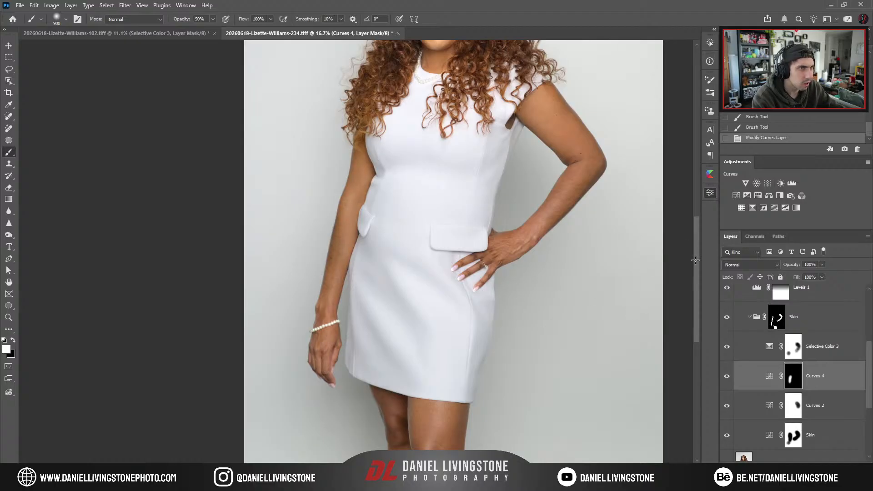
Add a Curves adjustment layer above Selective Color 3 in the Skin group and adjust its curve.
{"action": "key", "text": "ctrl+0"}
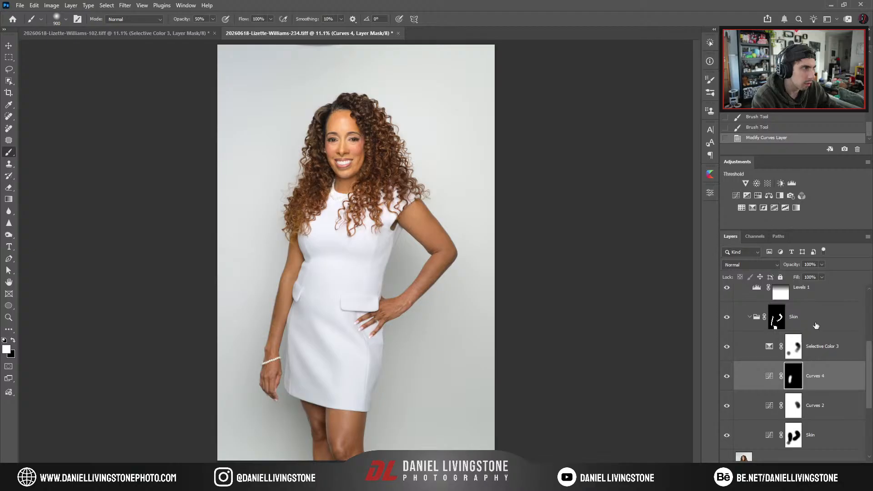
{"action": "left_click", "coordinate": [828, 347]}
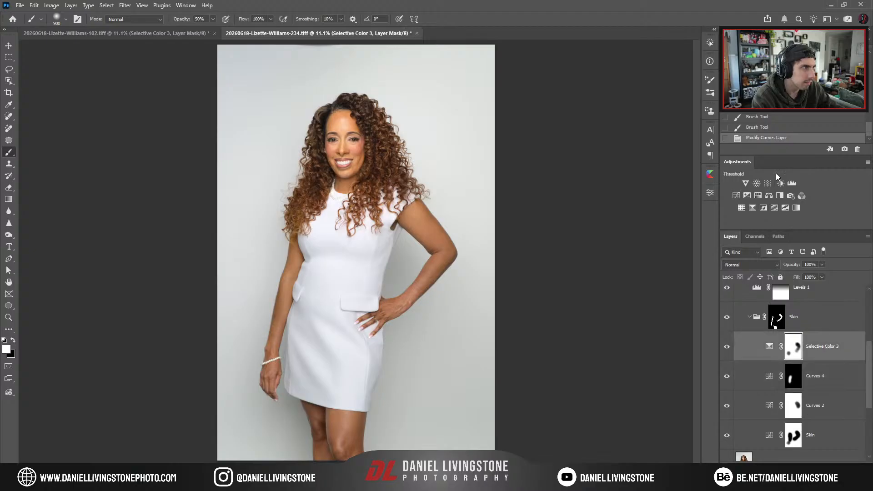
{"action": "left_click", "coordinate": [736, 196]}
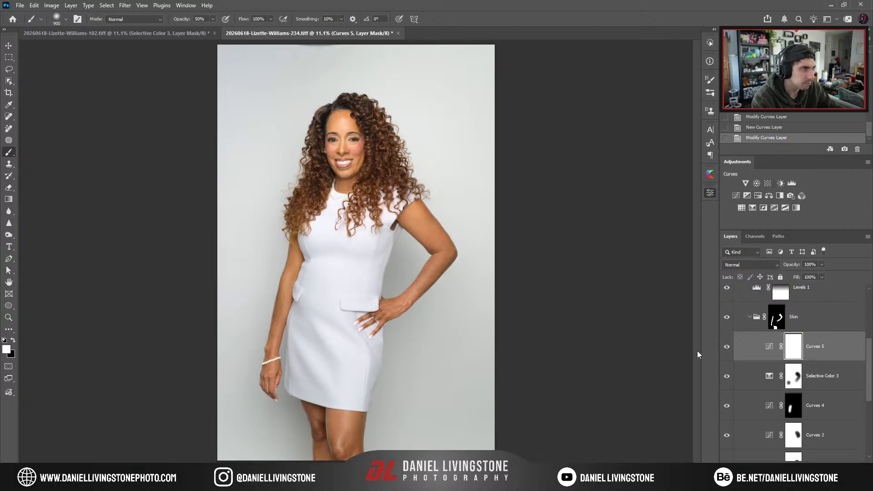
Compare the portrait's skin with the Curves 5 layer hidden and shown.
{"action": "left_click", "coordinate": [727, 348]}
{"action": "left_click", "coordinate": [726, 348]}
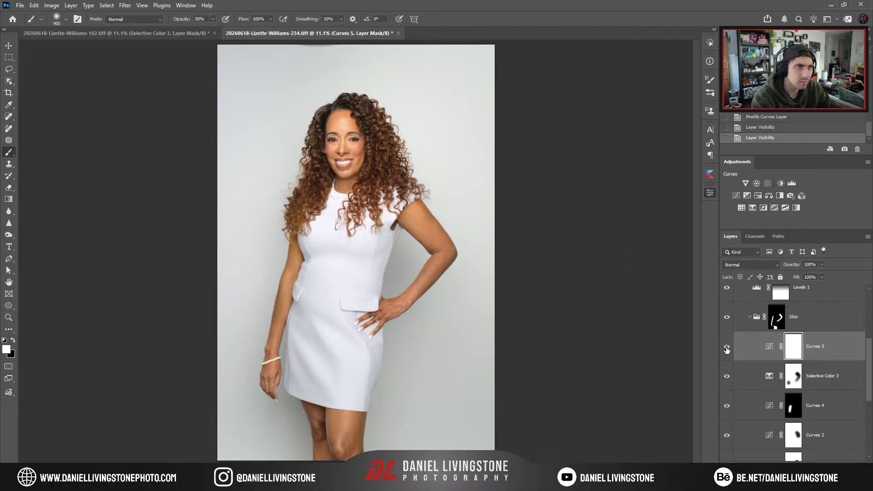
{"action": "left_click", "coordinate": [726, 348]}
{"action": "left_click", "coordinate": [726, 348]}
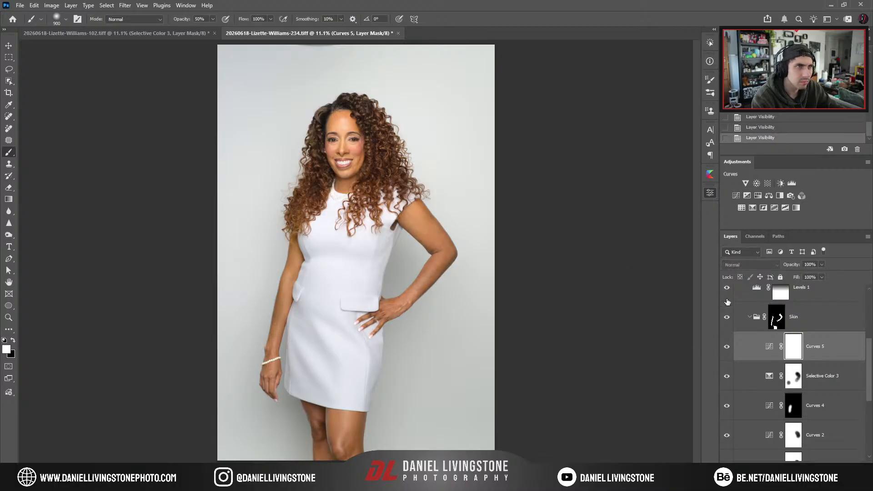
Collapse the Skin and Subject groups and delete Layer 1 below the Subject group.
{"action": "left_click", "coordinate": [749, 318]}
{"action": "scroll", "coordinate": [744, 332], "scroll_direction": "up", "scroll_amount": 4}
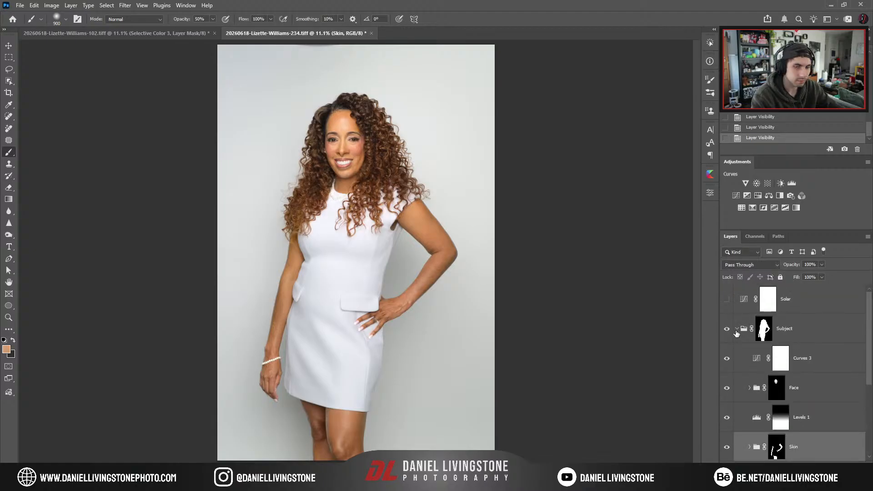
{"action": "left_click", "coordinate": [736, 329]}
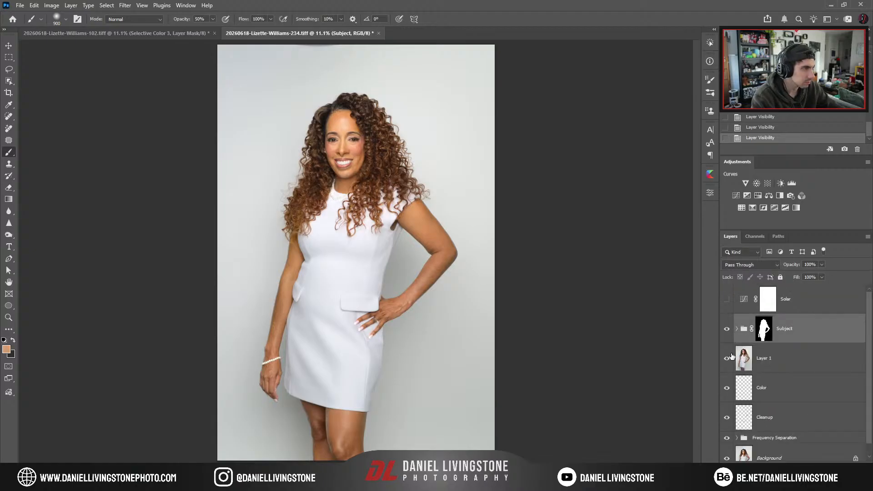
{"action": "left_click", "coordinate": [763, 361]}
{"action": "key", "text": "Delete"}
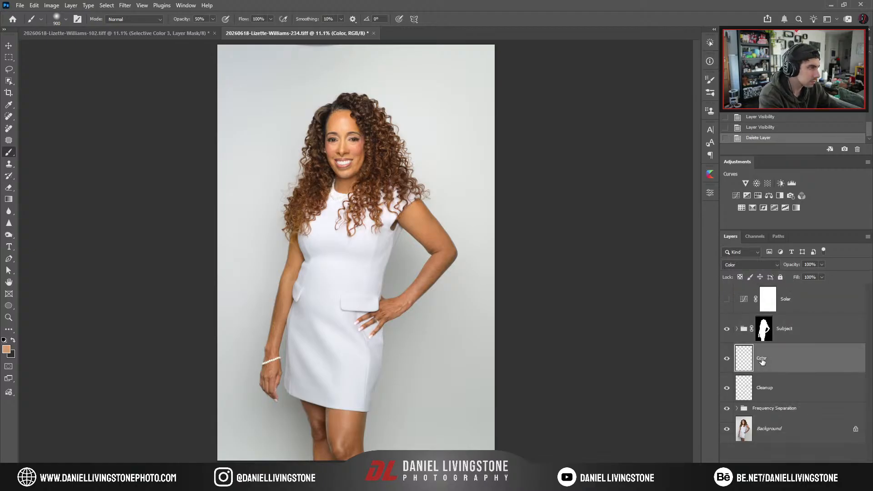
Compare the retouched portrait with the original by hiding and showing every layer above Background.
{"action": "left_click", "coordinate": [727, 430]}
{"action": "left_click", "coordinate": [727, 429]}
{"action": "left_click", "coordinate": [727, 429]}
{"action": "left_click", "coordinate": [727, 429]}
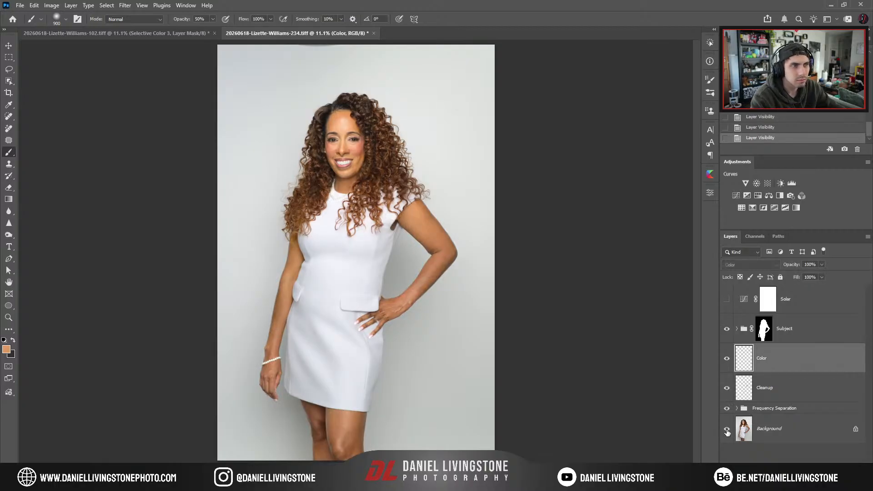
{"action": "left_click", "coordinate": [726, 430]}
{"action": "left_click", "coordinate": [726, 429]}
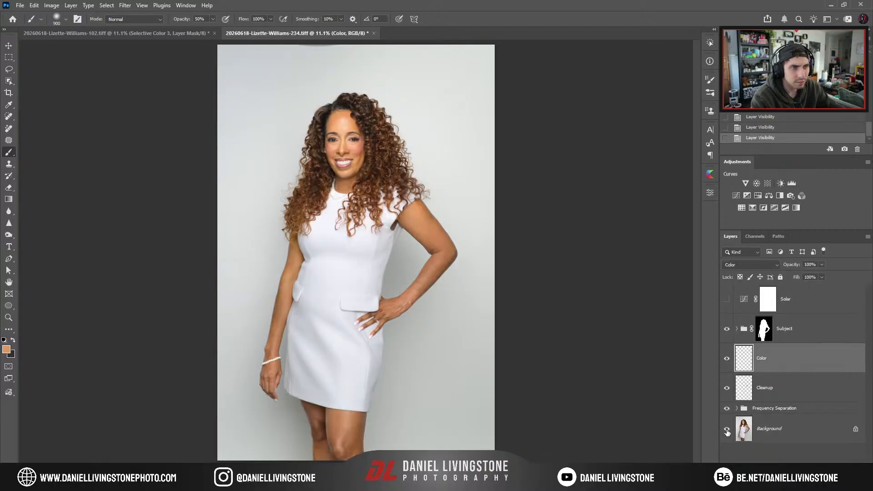
{"action": "left_click", "coordinate": [726, 429]}
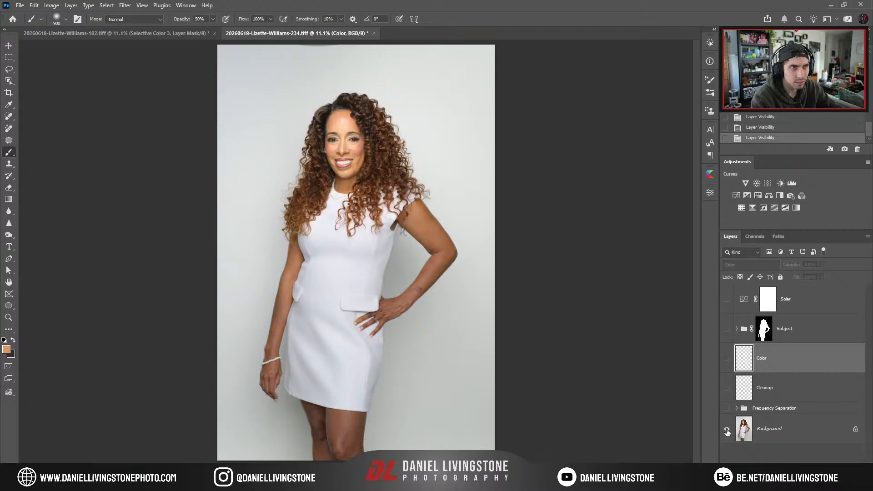
{"action": "left_click", "coordinate": [727, 429]}
Examine the bent arm up close from shoulder to fingertips for differences in skin tone.
{"action": "scroll", "coordinate": [372, 285], "scroll_direction": "up", "scroll_amount": 5}
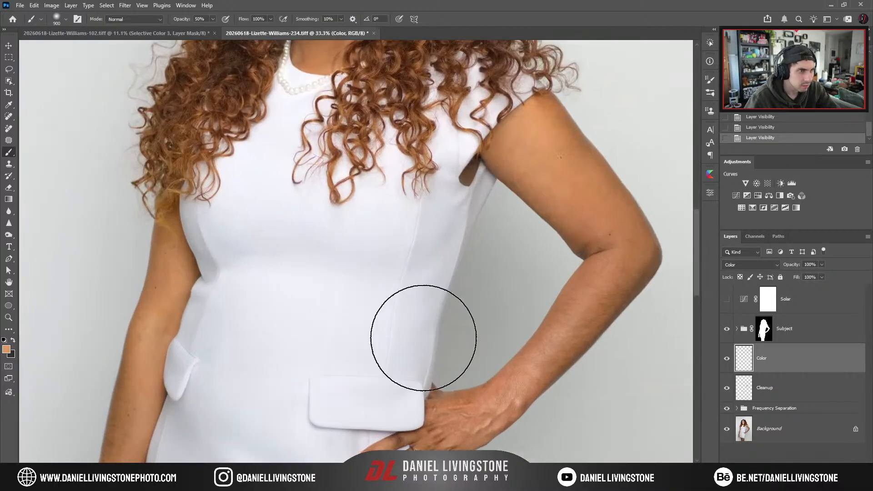
{"action": "scroll", "coordinate": [335, 313], "scroll_direction": "up", "scroll_amount": 3}
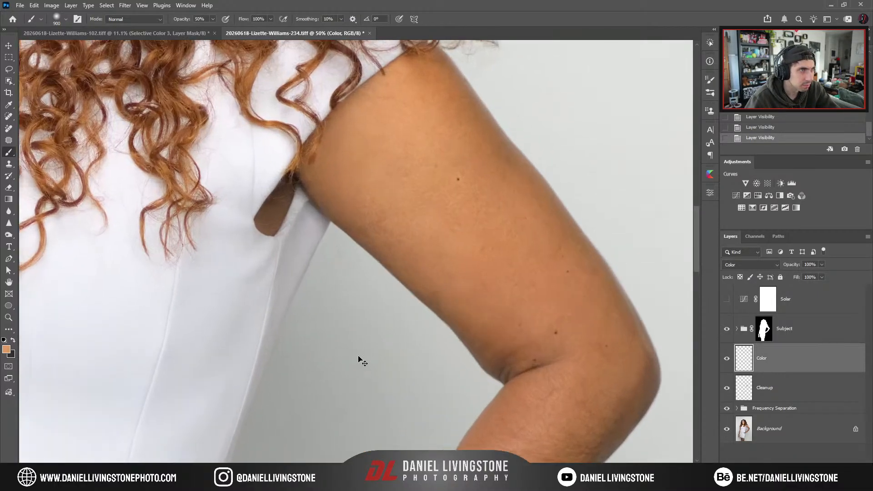
{"action": "left_click_drag", "start_coordinate": [368, 360], "coordinate": [303, 127]}
{"action": "left_click_drag", "start_coordinate": [329, 257], "coordinate": [405, 187]}
{"action": "scroll", "coordinate": [373, 267], "scroll_direction": "up", "scroll_amount": 1}
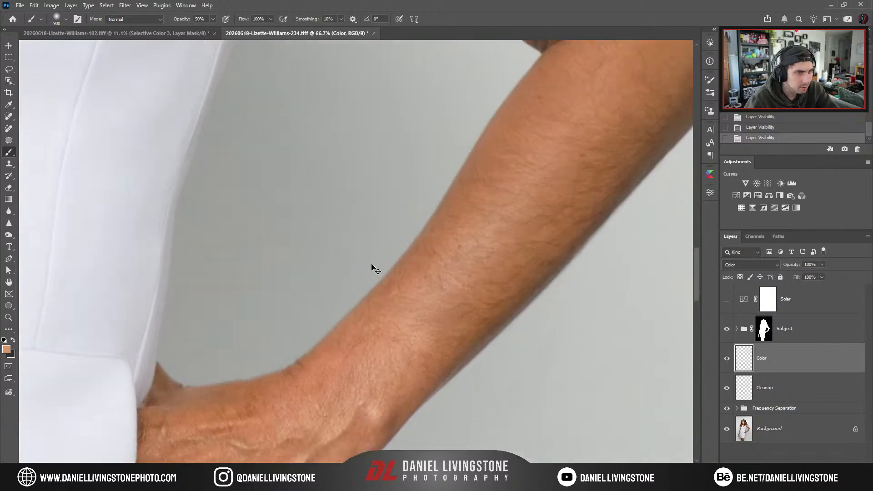
{"action": "left_click_drag", "start_coordinate": [348, 267], "coordinate": [341, 164]}
{"action": "left_click_drag", "start_coordinate": [299, 212], "coordinate": [402, 203]}
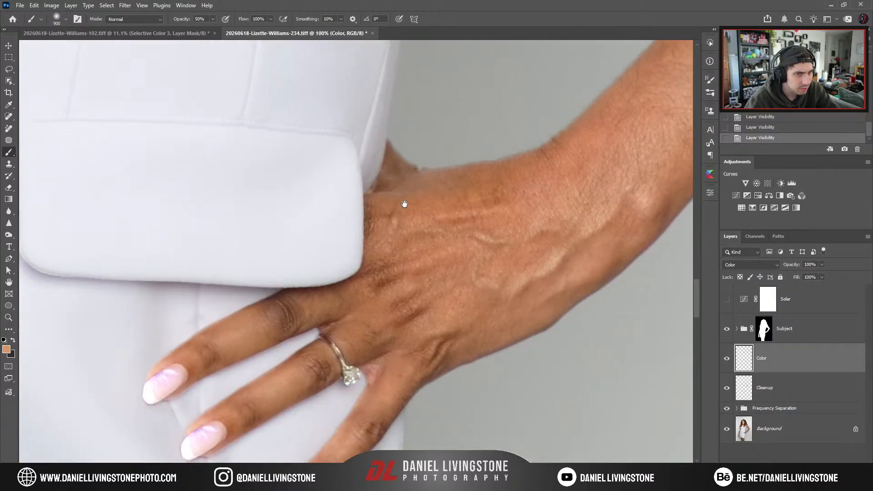
{"action": "left_click_drag", "start_coordinate": [374, 239], "coordinate": [398, 200]}
{"action": "mouse_move", "coordinate": [244, 342]}
{"action": "left_mouse_down"}
{"action": "mouse_move", "coordinate": [282, 289]}
{"action": "mouse_move", "coordinate": [278, 317]}
{"action": "left_mouse_up"}
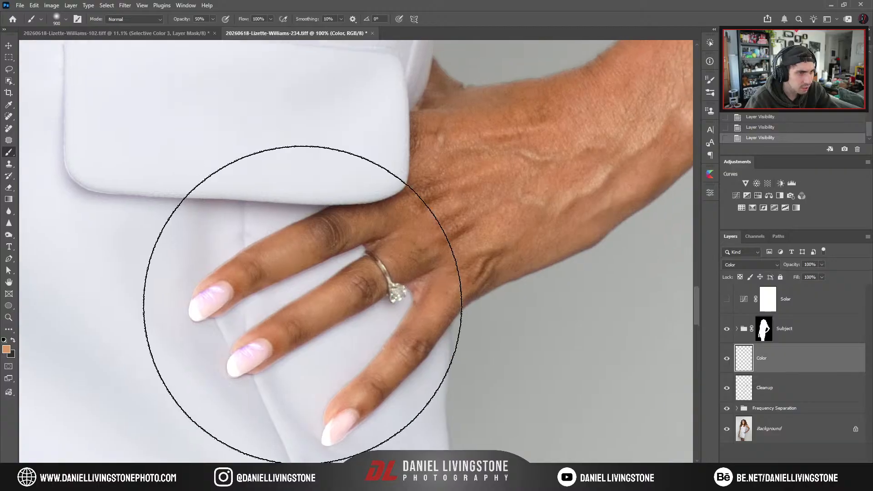
{"action": "key", "text": "ctrl+minus"}
{"action": "key", "text": "l"}
{"action": "mouse_move", "coordinate": [516, 275]}
{"action": "left_mouse_down"}
{"action": "mouse_move", "coordinate": [429, 362]}
{"action": "mouse_move", "coordinate": [441, 378]}
{"action": "mouse_move", "coordinate": [411, 298]}
{"action": "mouse_move", "coordinate": [372, 296]}
{"action": "mouse_move", "coordinate": [379, 170]}
{"action": "left_mouse_up"}
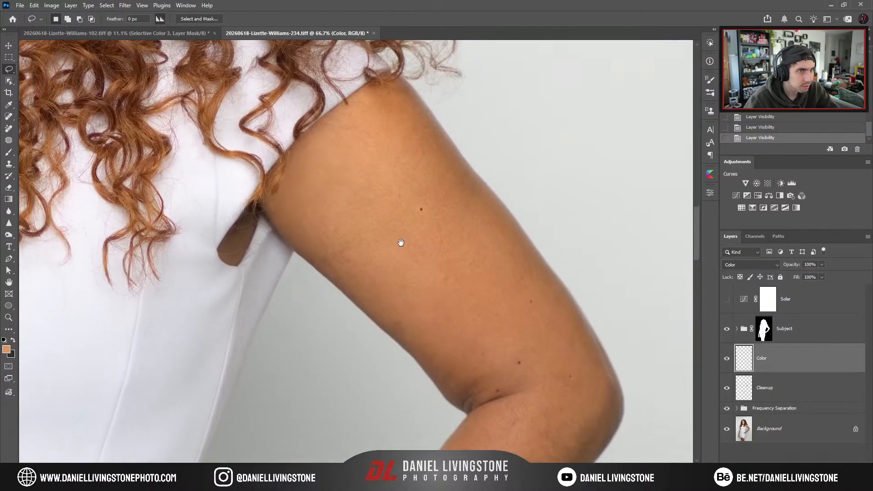
{"action": "left_click_drag", "start_coordinate": [400, 241], "coordinate": [403, 140]}
{"action": "left_click_drag", "start_coordinate": [386, 315], "coordinate": [385, 279]}
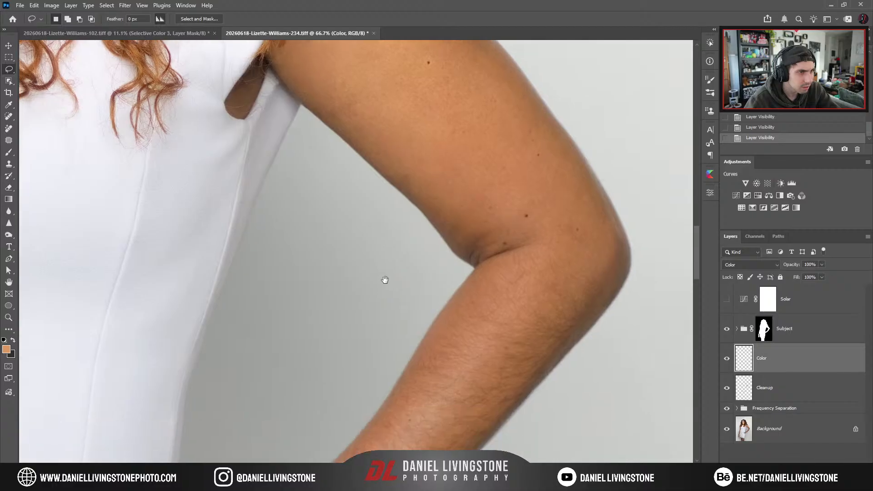
{"action": "key", "text": "ctrl+plus"}
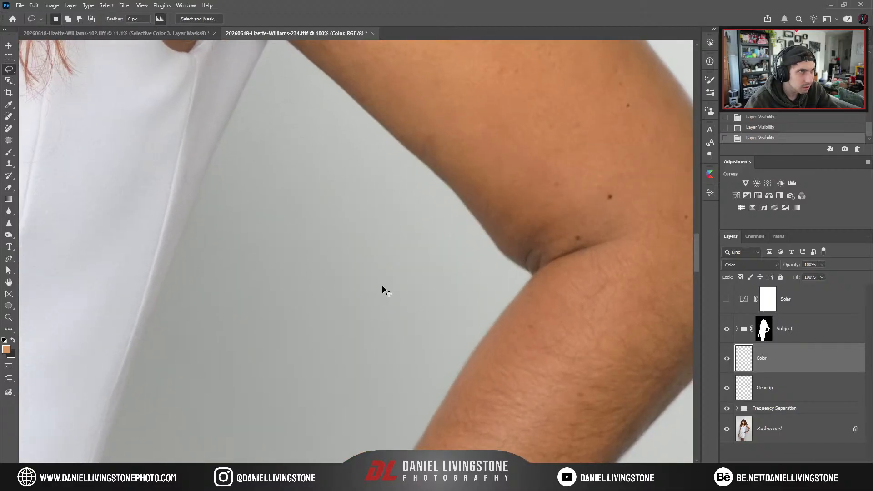
Try a freehand Lasso selection over the inner forearm, extended across the wrist, back of the hand and fingers.
{"action": "key", "text": "ctrl+minus"}
{"action": "left_click_drag", "start_coordinate": [381, 303], "coordinate": [373, 252]}
{"action": "mouse_move", "coordinate": [460, 214]}
{"action": "left_mouse_down"}
{"action": "mouse_move", "coordinate": [498, 275]}
{"action": "mouse_move", "coordinate": [367, 408]}
{"action": "mouse_move", "coordinate": [372, 269]}
{"action": "mouse_move", "coordinate": [238, 268]}
{"action": "mouse_move", "coordinate": [138, 363]}
{"action": "mouse_move", "coordinate": [128, 460]}
{"action": "left_mouse_up"}
{"action": "key", "text": "ctrl+minus"}
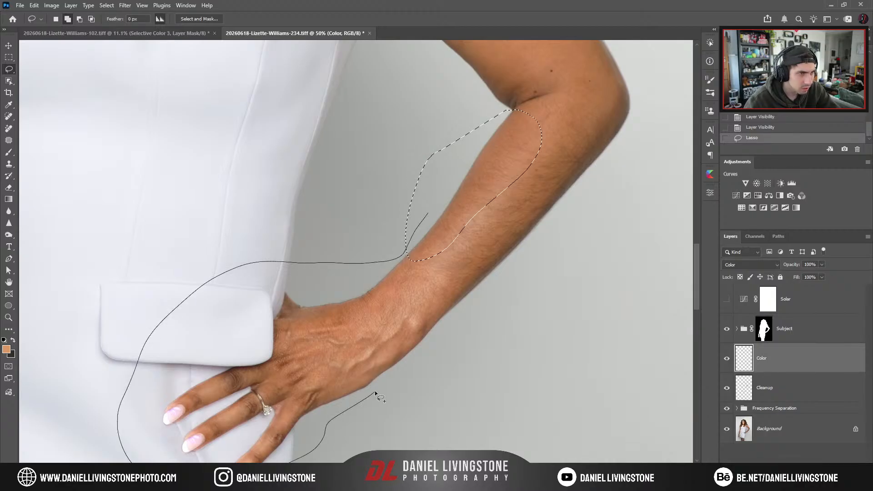
{"action": "left_click_drag", "start_coordinate": [374, 391], "coordinate": [337, 405]}
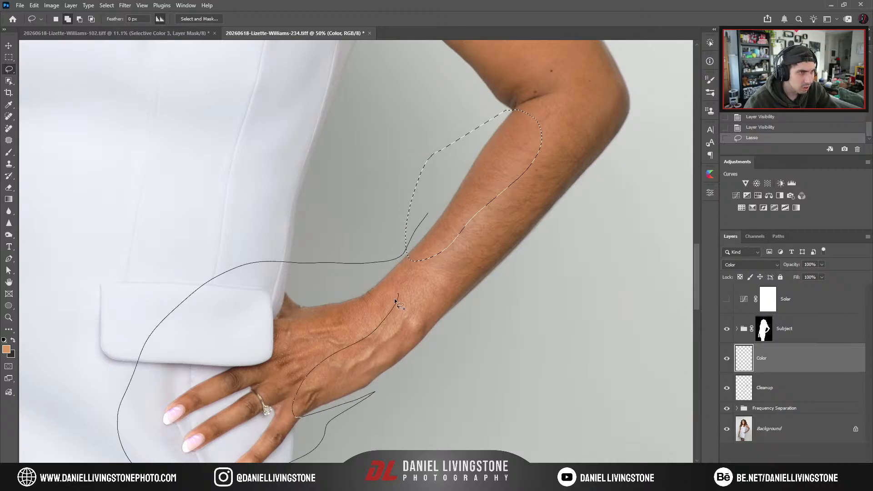
{"action": "left_click_drag", "start_coordinate": [396, 300], "coordinate": [409, 261]}
{"action": "key", "text": "ctrl+plus"}
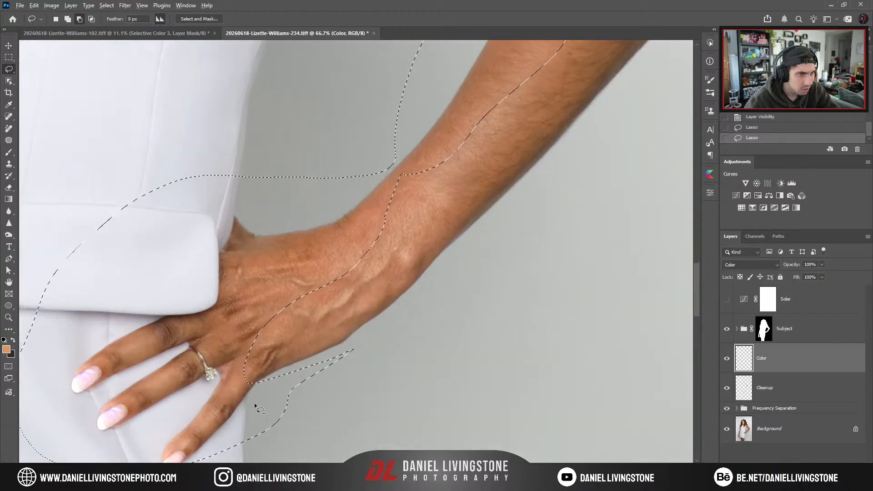
Subtract the background beside the hand from the forearm selection, inspect the arm and discard the selection.
{"action": "mouse_move", "coordinate": [255, 404]}
{"action": "left_mouse_down"}
{"action": "mouse_move", "coordinate": [361, 291]}
{"action": "mouse_move", "coordinate": [308, 364]}
{"action": "left_mouse_up"}
{"action": "key", "text": "ctrl+plus"}
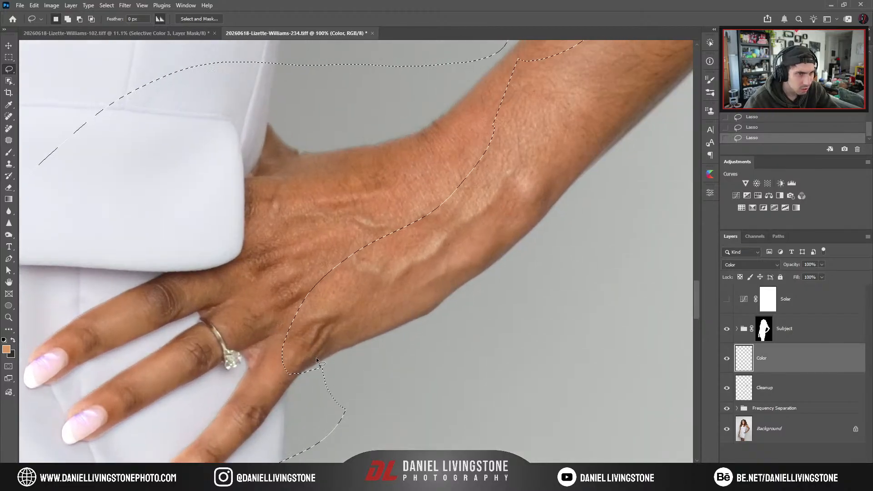
{"action": "scroll", "coordinate": [355, 350], "scroll_direction": "down", "scroll_amount": 1}
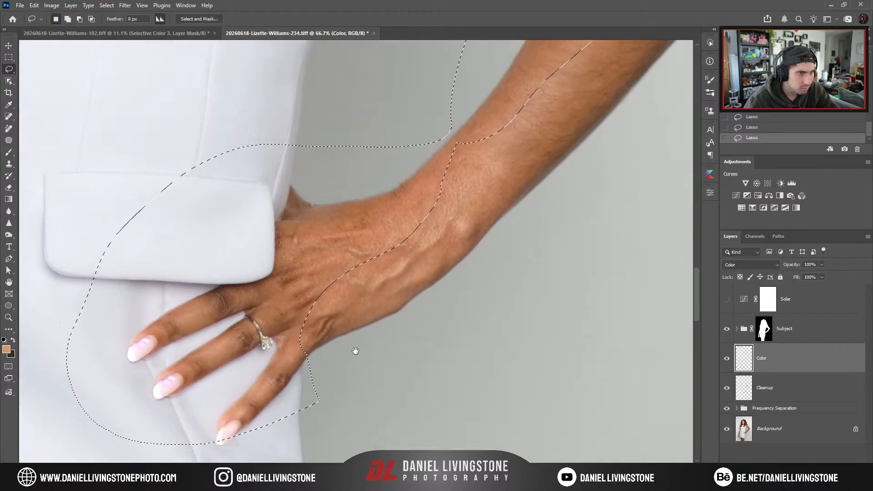
{"action": "left_click_drag", "start_coordinate": [356, 350], "coordinate": [340, 336]}
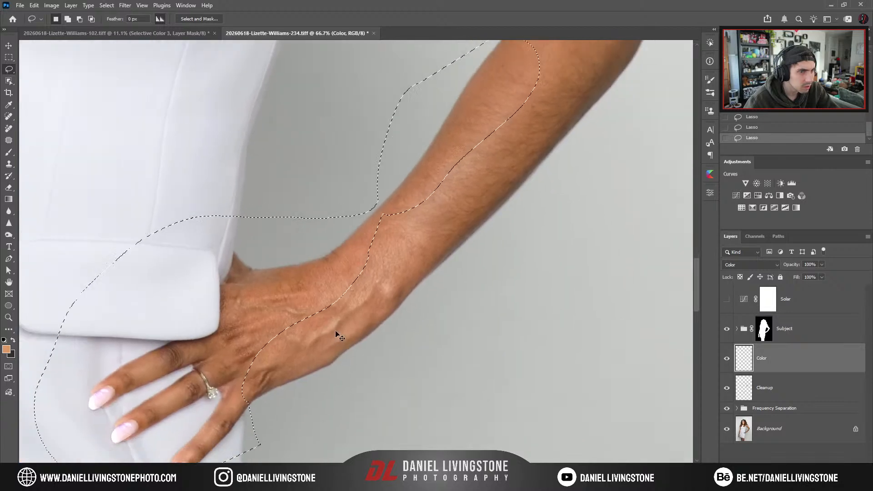
{"action": "scroll", "coordinate": [340, 337], "scroll_direction": "down", "scroll_amount": 1}
{"action": "mouse_move", "coordinate": [492, 75]}
{"action": "left_mouse_down"}
{"action": "mouse_move", "coordinate": [547, 51]}
{"action": "mouse_move", "coordinate": [500, 113]}
{"action": "left_mouse_up"}
{"action": "key", "text": "ctrl+z"}
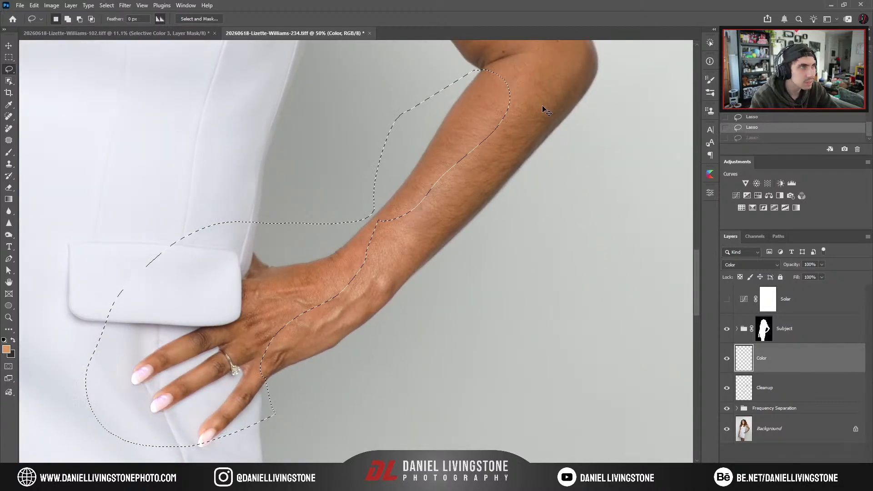
{"action": "left_click_drag", "start_coordinate": [448, 177], "coordinate": [341, 356]}
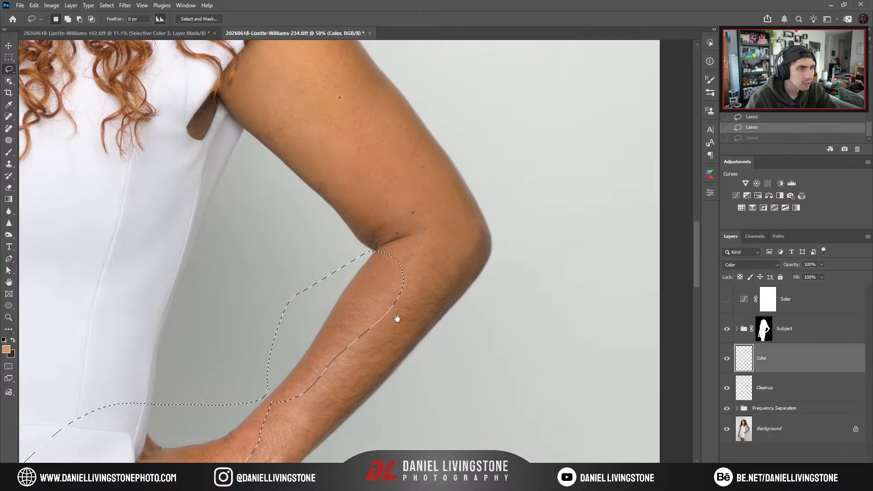
{"action": "left_click_drag", "start_coordinate": [397, 319], "coordinate": [353, 312]}
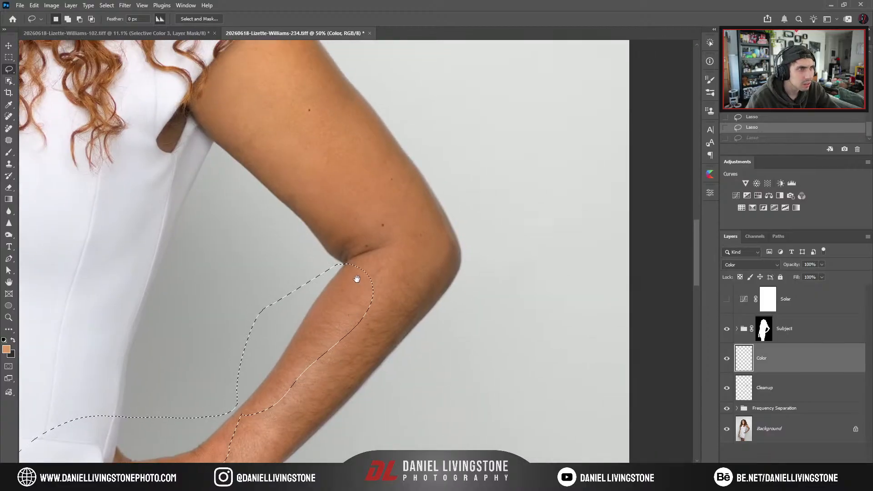
{"action": "left_click_drag", "start_coordinate": [357, 278], "coordinate": [380, 356]}
{"action": "key", "text": "ctrl+minus"}
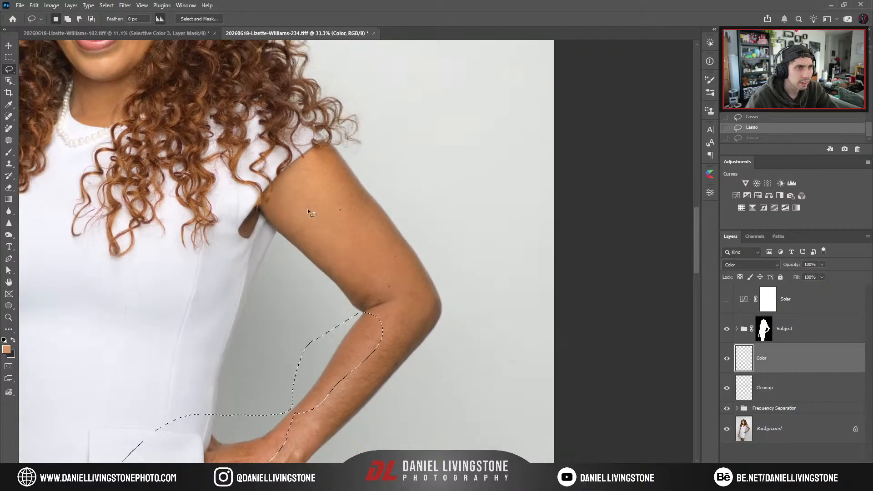
{"action": "key", "text": "ctrl+d"}
Lasso a loose selection around the whole bent arm, from the shoulder to the hand on the hip.
{"action": "key", "text": "ctrl+minus"}
{"action": "left_click_drag", "start_coordinate": [380, 184], "coordinate": [261, 178]}
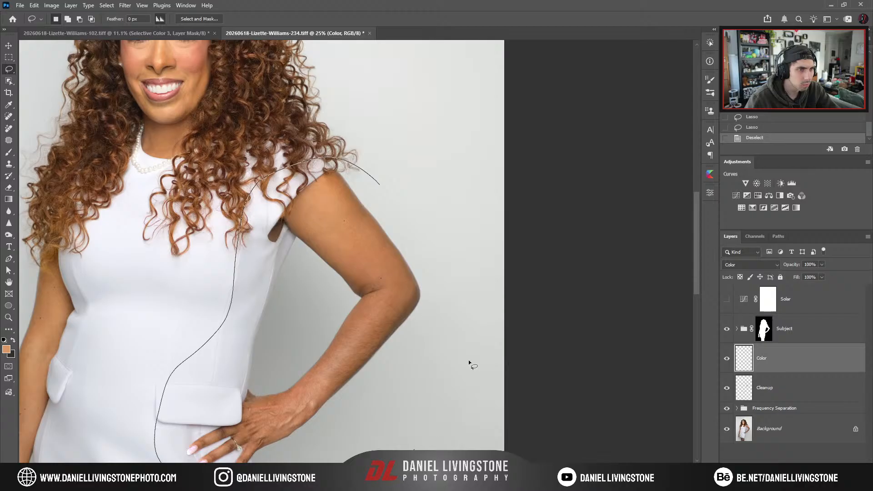
{"action": "left_click_drag", "start_coordinate": [468, 362], "coordinate": [386, 183]}
Examine the Subject group's mask around the bent arm, hand and waist, then return to the normal image view.
{"action": "left_click_drag", "start_coordinate": [356, 347], "coordinate": [414, 215]}
{"action": "key", "text": "ctrl+plus"}
{"action": "key", "text": "ctrl+plus"}
{"action": "left_click", "coordinate": [763, 334], "text": "alt"}
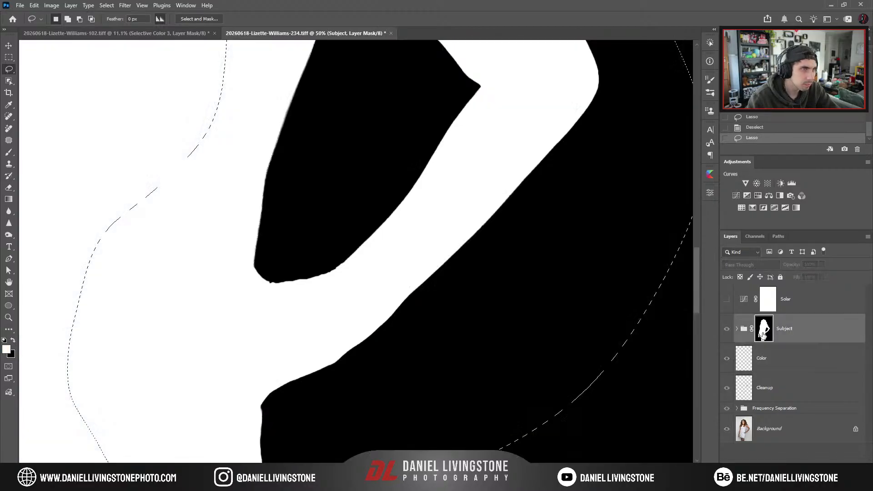
{"action": "key", "text": "ctrl+plus"}
{"action": "left_click_drag", "start_coordinate": [332, 300], "coordinate": [323, 382]}
{"action": "key", "text": "ctrl+minus"}
{"action": "key", "text": "ctrl+minus"}
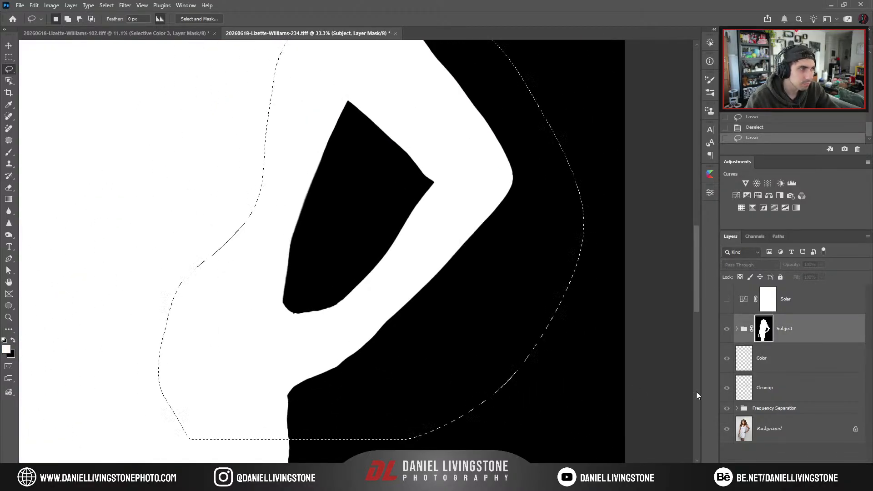
{"action": "left_click", "coordinate": [764, 337], "text": "alt"}
Subtract the background gap inside the bent arm and the adjoining dress above the hand from the lasso selection.
{"action": "key", "text": "ctrl+plus"}
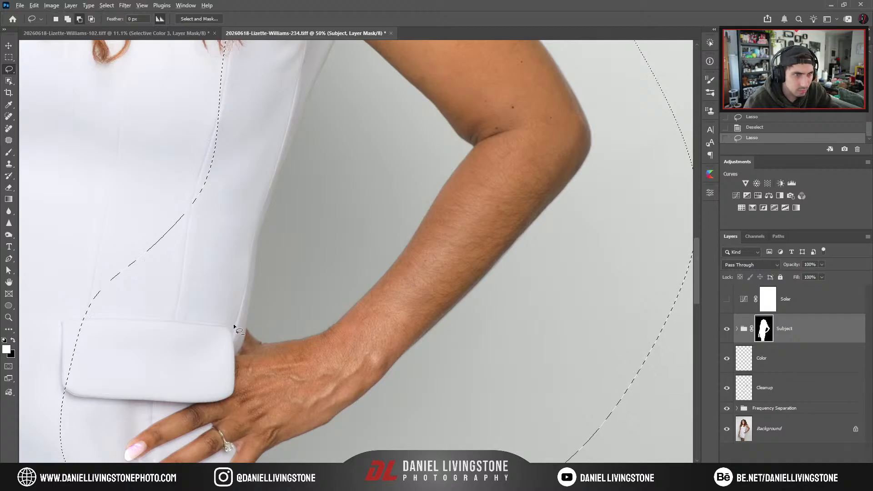
{"action": "mouse_move", "coordinate": [232, 324]}
{"action": "left_mouse_down"}
{"action": "mouse_move", "coordinate": [291, 324]}
{"action": "mouse_move", "coordinate": [374, 254]}
{"action": "mouse_move", "coordinate": [418, 179]}
{"action": "mouse_move", "coordinate": [372, 95]}
{"action": "left_mouse_up"}
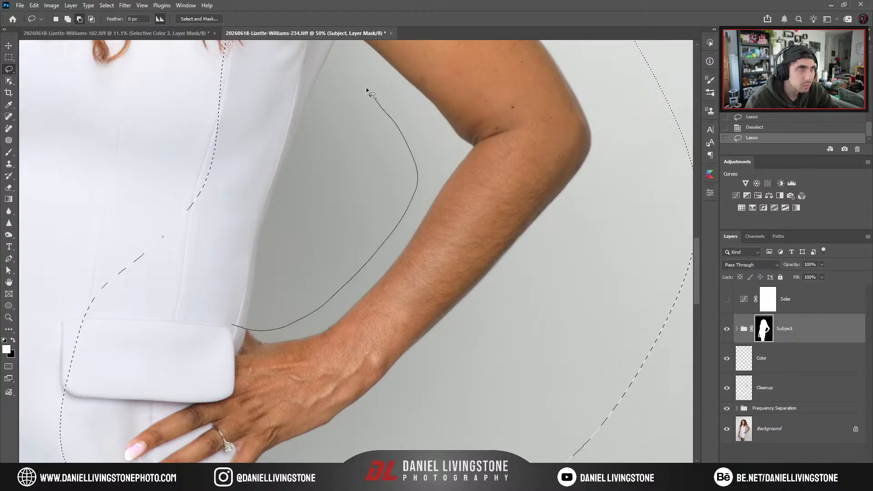
{"action": "left_click_drag", "start_coordinate": [262, 48], "coordinate": [166, 263]}
{"action": "key", "text": "ctrl+minus"}
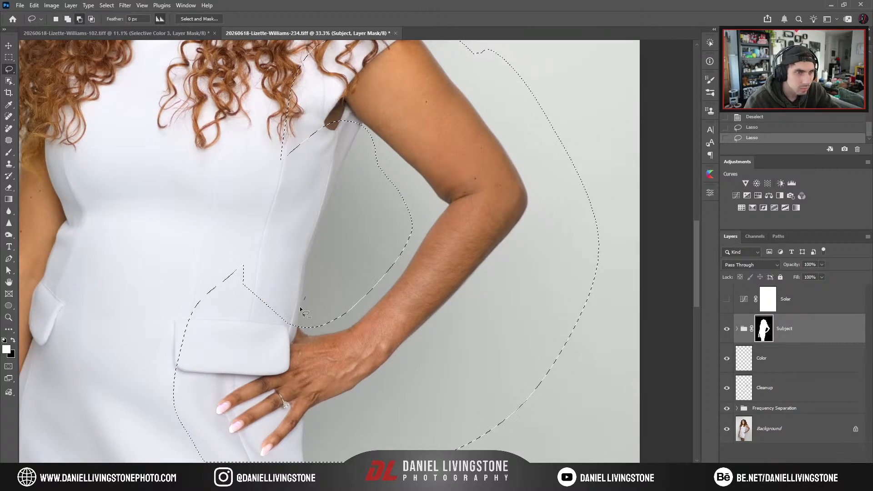
{"action": "mouse_move", "coordinate": [305, 298]}
{"action": "left_mouse_down"}
{"action": "mouse_move", "coordinate": [166, 375]}
{"action": "mouse_move", "coordinate": [241, 200]}
{"action": "left_mouse_up"}
Refine the bent arm's lasso selection at the shoulder by subtracting the outer hair curls and adding back the shoulder tip.
{"action": "scroll", "coordinate": [370, 289], "scroll_direction": "up", "scroll_amount": 3}
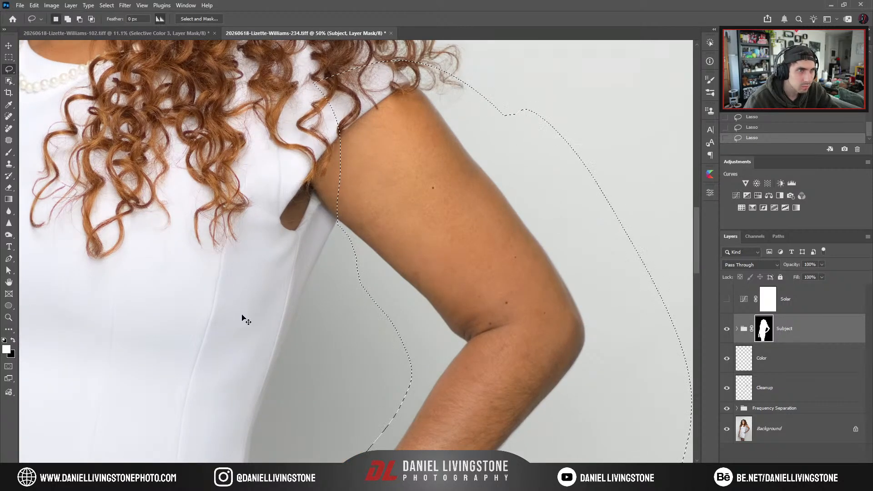
{"action": "key", "text": "ctrl+0"}
{"action": "key", "text": "ctrl+plus"}
{"action": "key", "text": "ctrl+plus"}
{"action": "key", "text": "ctrl+plus"}
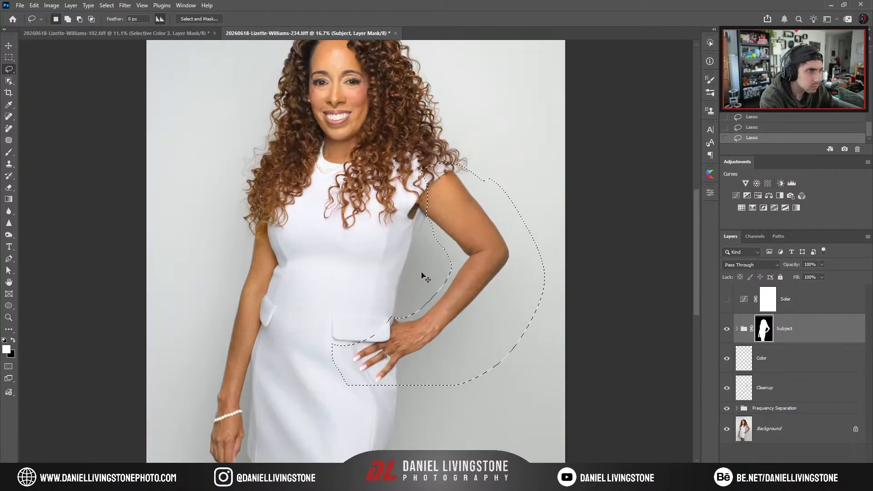
{"action": "left_click_drag", "start_coordinate": [421, 272], "coordinate": [309, 349]}
{"action": "key", "text": "ctrl+plus"}
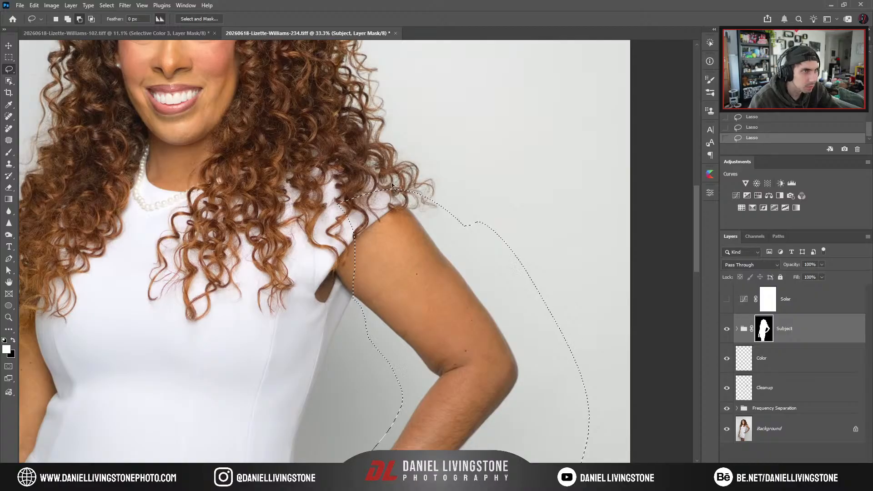
{"action": "mouse_move", "coordinate": [396, 201]}
{"action": "left_mouse_down"}
{"action": "mouse_move", "coordinate": [413, 137]}
{"action": "mouse_move", "coordinate": [416, 186]}
{"action": "left_mouse_up"}
{"action": "scroll", "coordinate": [416, 187], "scroll_direction": "up", "scroll_amount": 3}
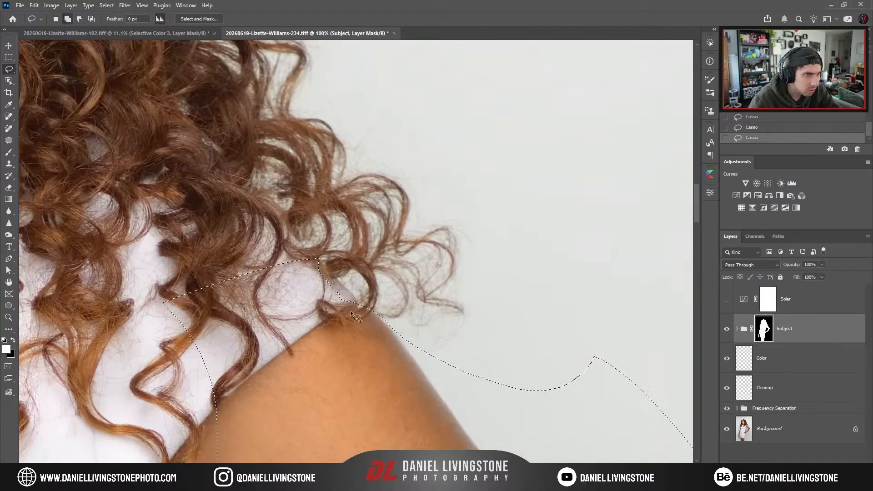
{"action": "left_click_drag", "start_coordinate": [319, 351], "coordinate": [320, 351]}
{"action": "scroll", "coordinate": [359, 337], "scroll_direction": "down", "scroll_amount": 2}
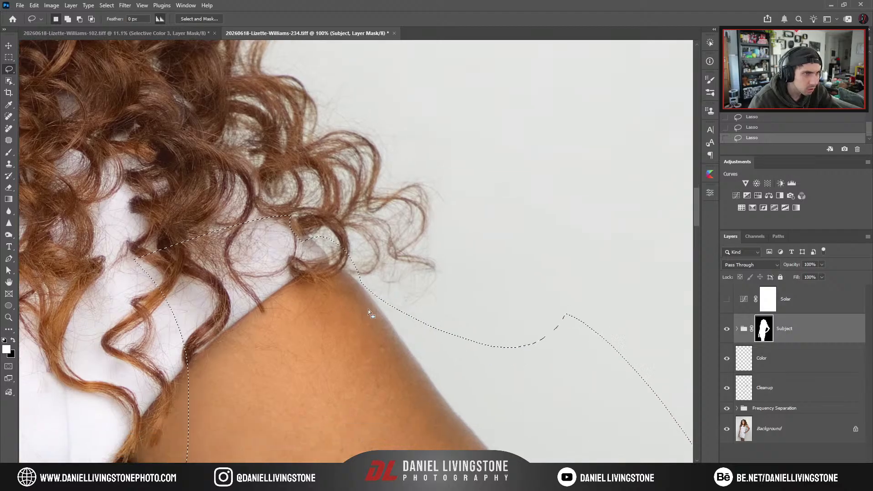
Subtract the dress sleeve and overlapping hair from the arm selection along the top of the shoulder.
{"action": "scroll", "coordinate": [296, 269], "scroll_direction": "down", "scroll_amount": 2}
{"action": "scroll", "coordinate": [301, 272], "scroll_direction": "down", "scroll_amount": 1}
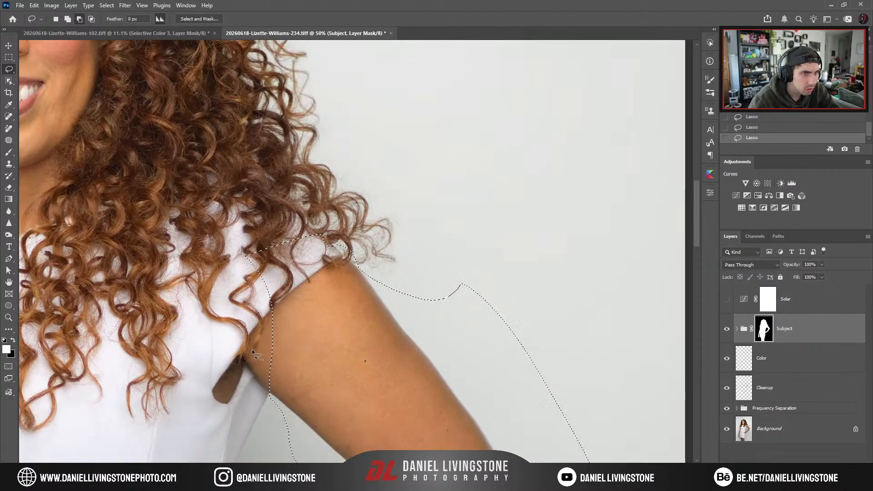
{"action": "left_click_drag", "start_coordinate": [332, 285], "coordinate": [203, 306]}
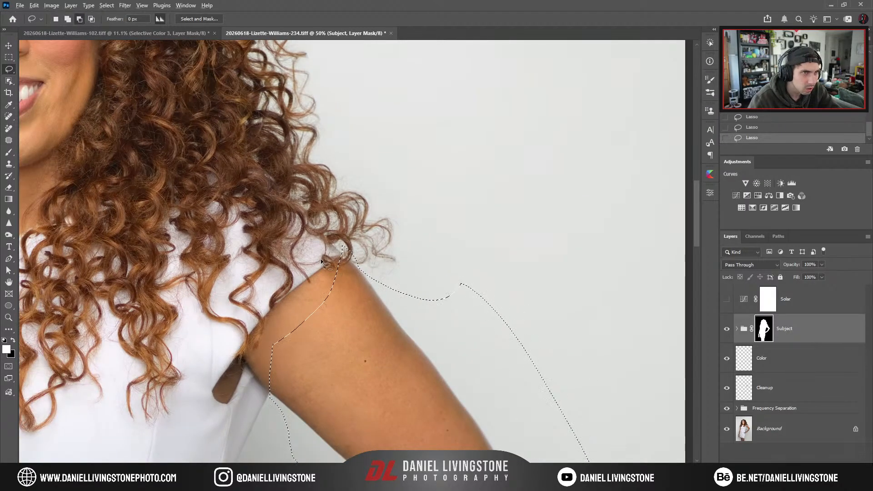
{"action": "left_click_drag", "start_coordinate": [321, 258], "coordinate": [321, 240]}
{"action": "scroll", "coordinate": [336, 214], "scroll_direction": "down", "scroll_amount": 2}
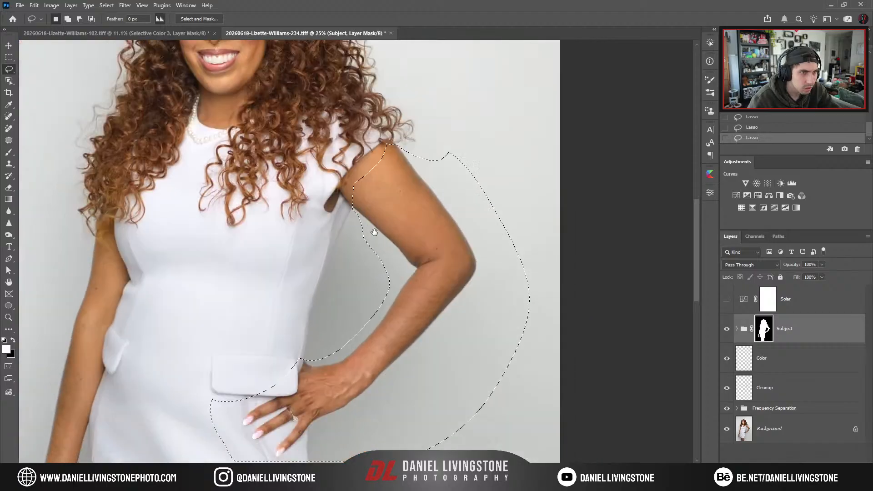
Apply Gaussian Blur to the Subject group's mask within the arm selection and inspect the edges around the hand and fingers.
{"action": "scroll", "coordinate": [357, 253], "scroll_direction": "up", "scroll_amount": 2}
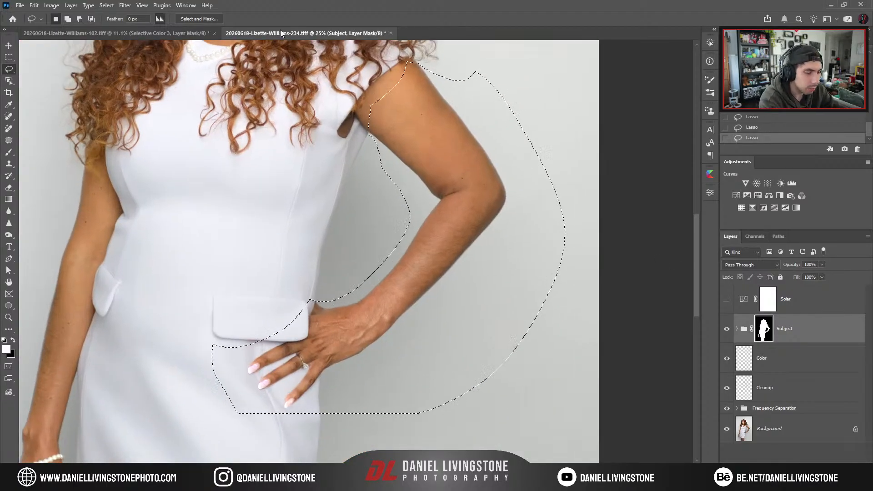
{"action": "scroll", "coordinate": [268, 264], "scroll_direction": "down", "scroll_amount": 3}
{"action": "scroll", "coordinate": [287, 291], "scroll_direction": "up", "scroll_amount": 3}
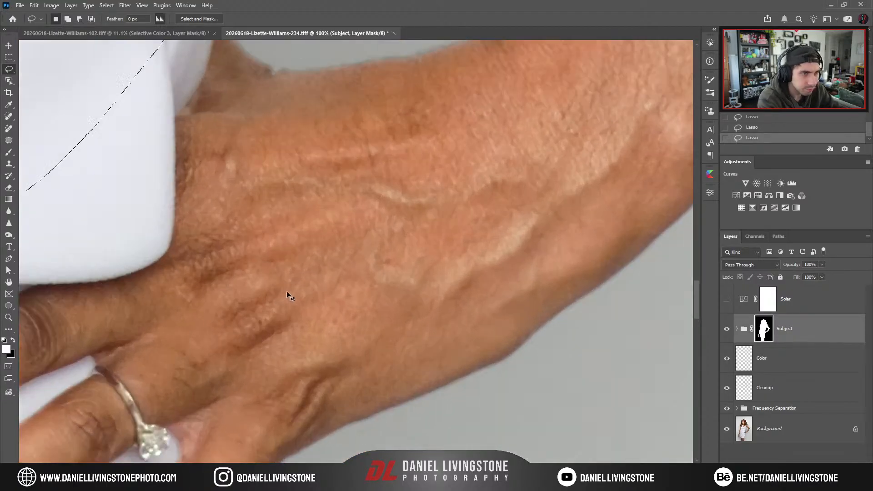
{"action": "left_click_drag", "start_coordinate": [397, 172], "coordinate": [603, 116]}
{"action": "left_click_drag", "start_coordinate": [365, 108], "coordinate": [361, 26]}
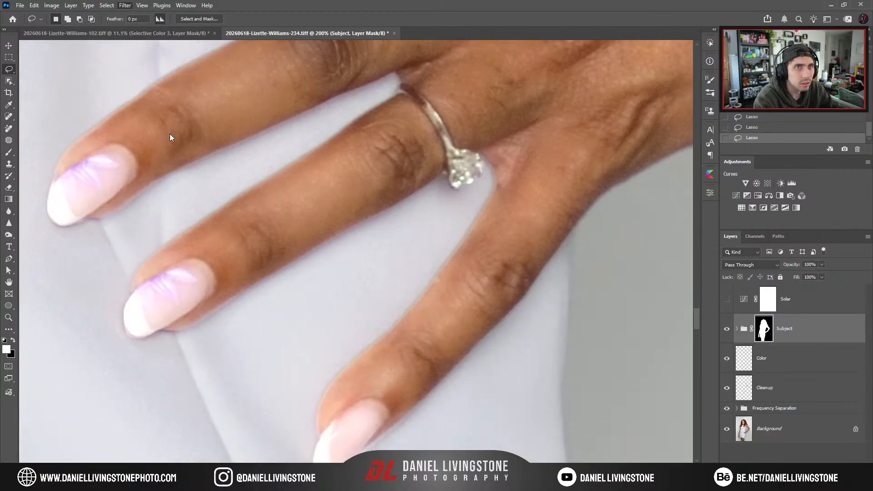
{"action": "key", "text": "space"}
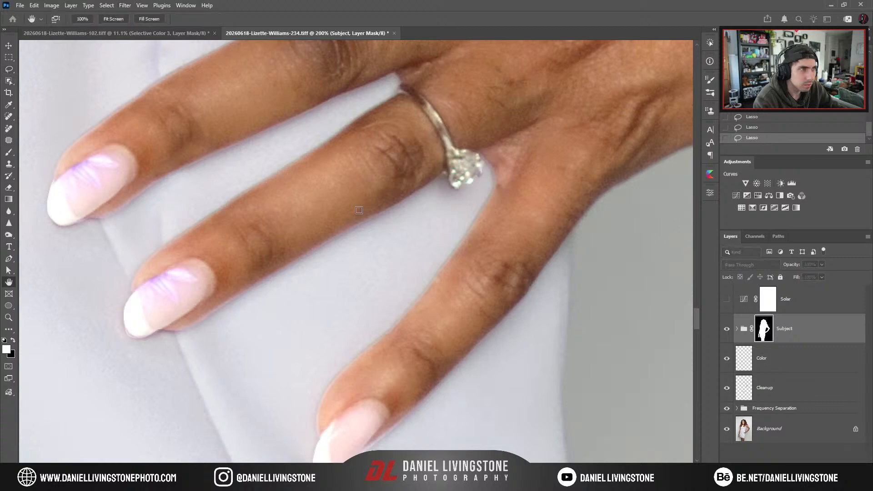
{"action": "mouse_move", "coordinate": [382, 228]}
{"action": "left_mouse_down"}
{"action": "mouse_move", "coordinate": [254, 241]}
{"action": "mouse_move", "coordinate": [143, 325]}
{"action": "left_mouse_up"}
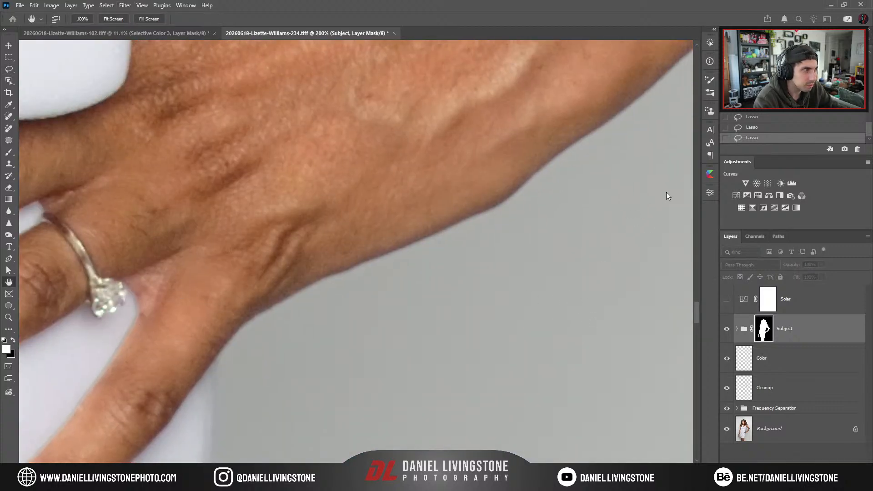
{"action": "key", "text": "ctrl+f"}
{"action": "key", "text": "space"}
{"action": "left_click_drag", "start_coordinate": [452, 288], "coordinate": [646, 272]}
Expand the Subject group and add a Curves adjustment layer masked to the arm selection directly above Curves 3.
{"action": "left_click", "coordinate": [736, 328]}
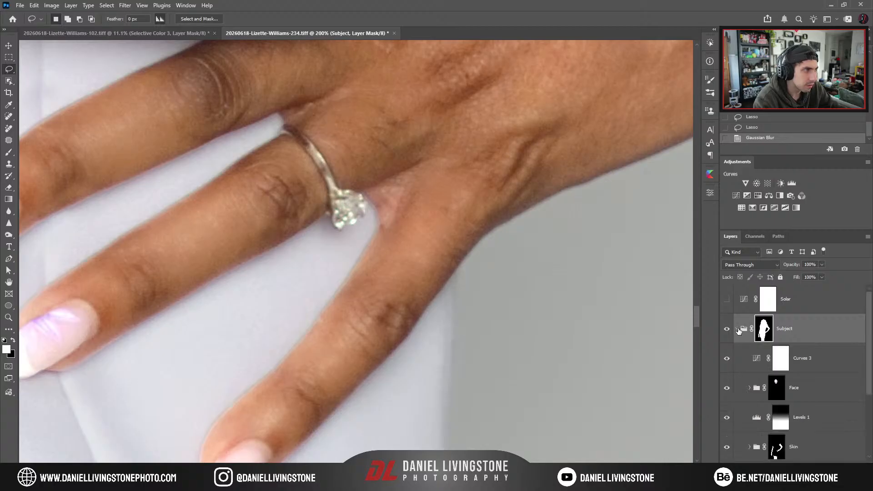
{"action": "key", "text": "ctrl+minus"}
{"action": "key", "text": "ctrl+minus"}
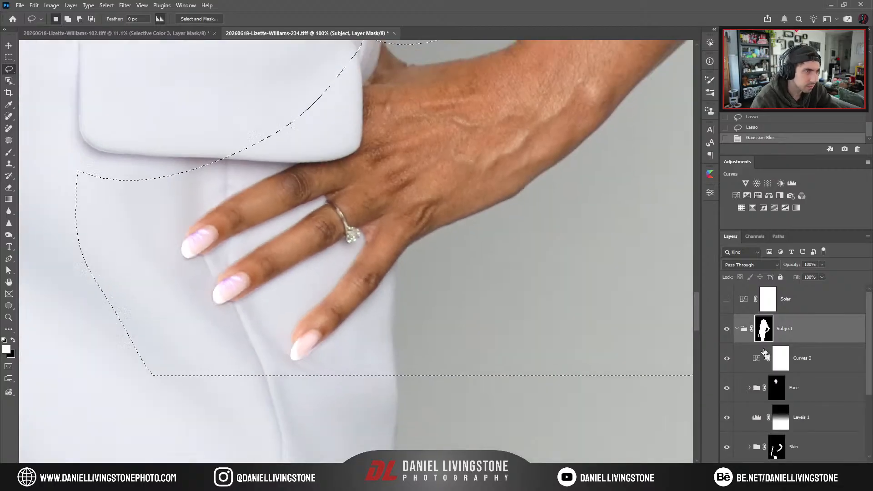
{"action": "key", "text": "ctrl+minus"}
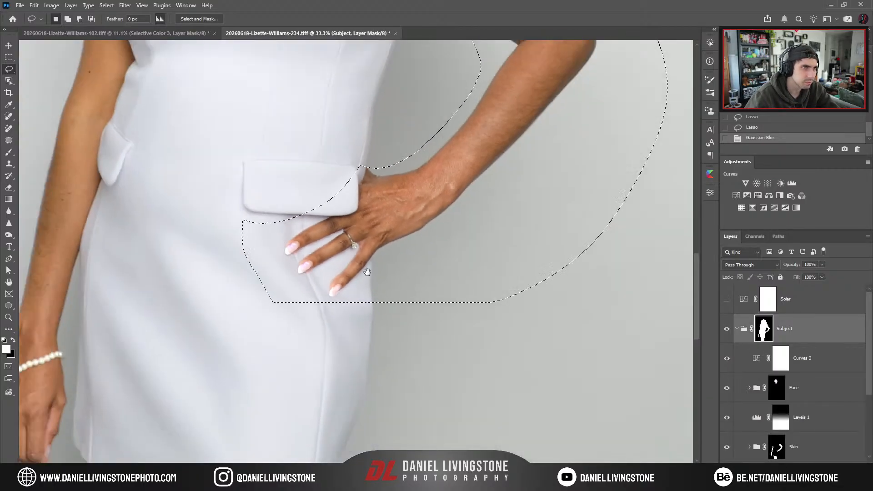
{"action": "left_click", "coordinate": [801, 358]}
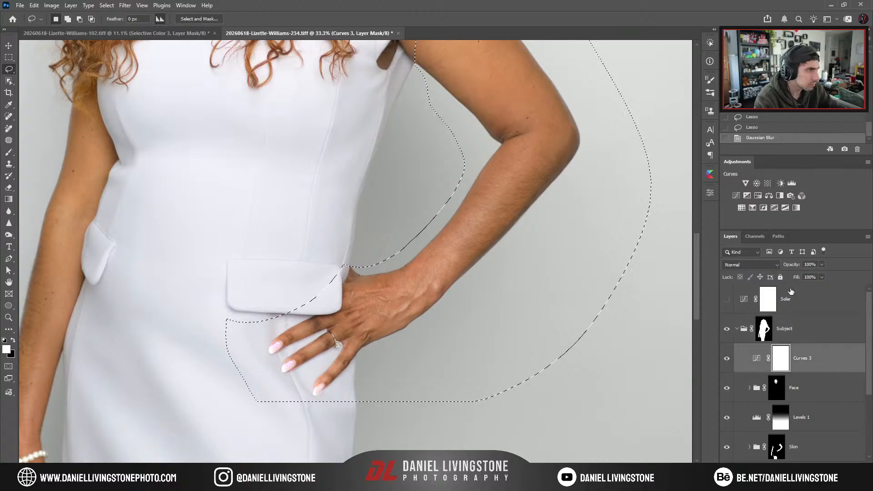
{"action": "key", "text": "h"}
{"action": "key", "text": "l"}
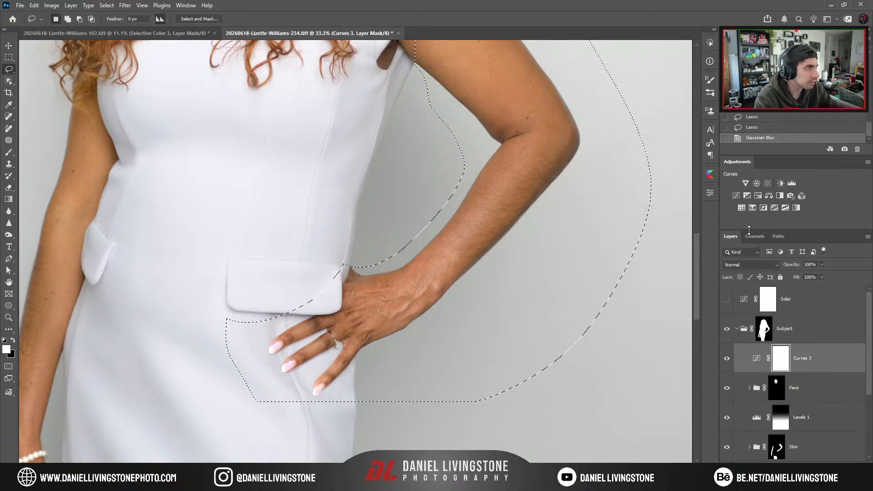
{"action": "left_click", "coordinate": [736, 195]}
{"action": "key", "text": "ctrl+z"}
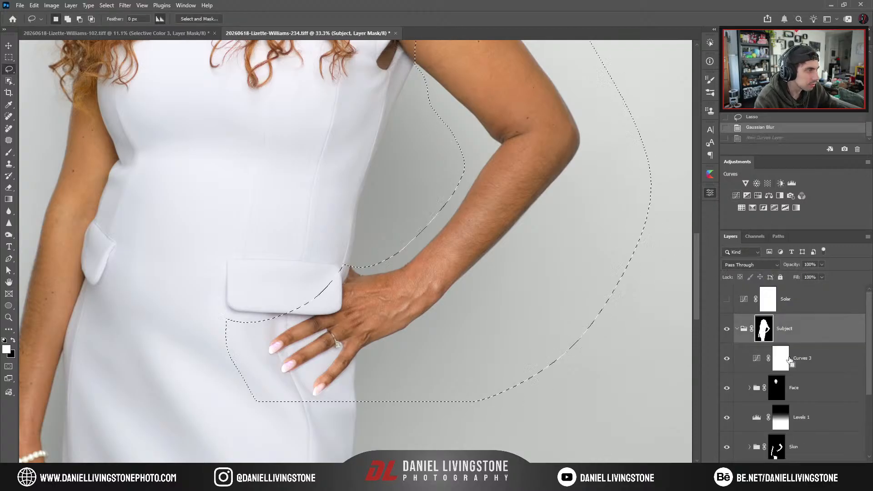
{"action": "key", "text": "ctrl+shift+z"}
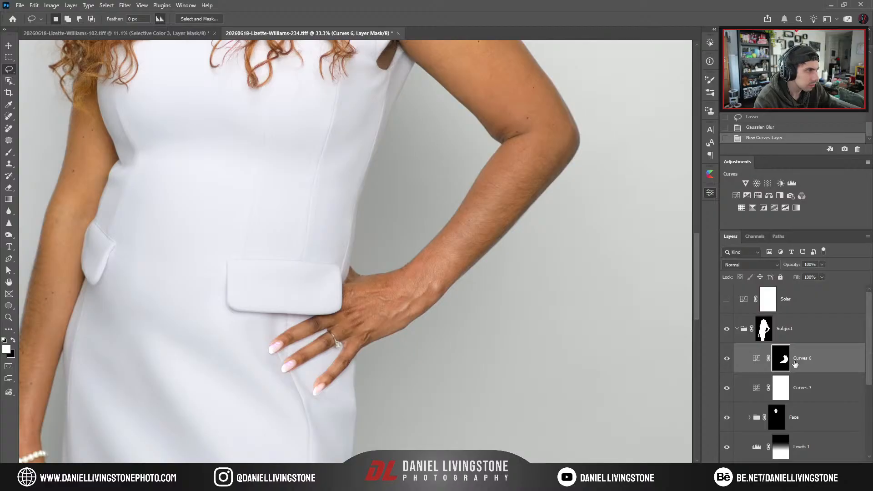
Delete the new Curves layer's mask, adjust its curve until the subject is solid black, and hide the effect with a black mask.
{"action": "key", "text": "Delete"}
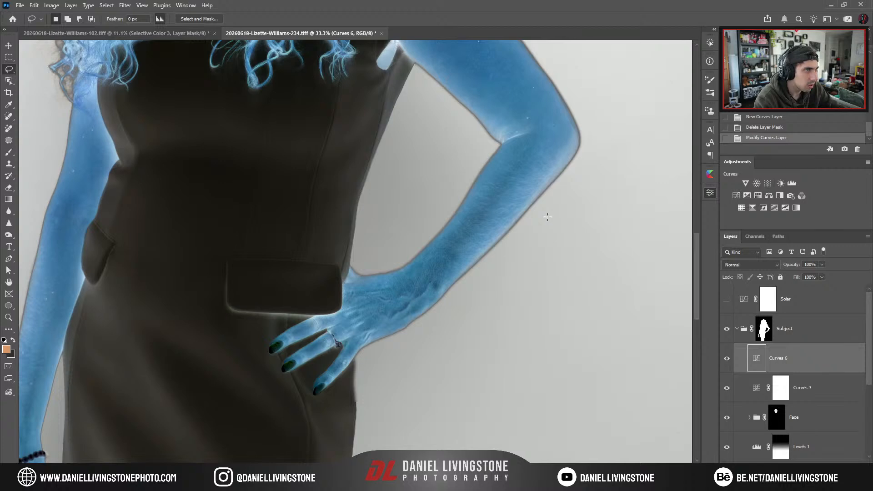
{"action": "key", "text": "ctrl+plus"}
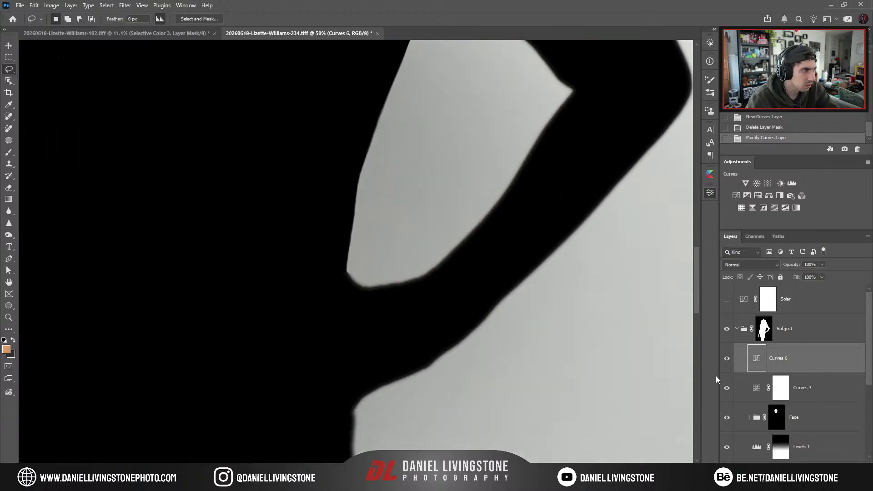
{"action": "left_click", "coordinate": [807, 462], "text": "alt"}
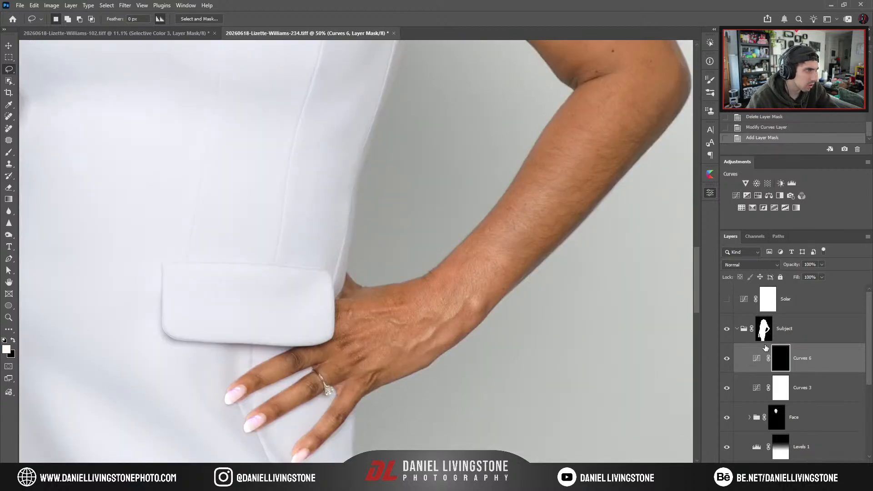
Invert the Subject group's mask and the new Curves layer's mask, then inspect the arm's edges against black.
{"action": "left_click", "coordinate": [764, 329]}
{"action": "key", "text": "ctrl+i"}
{"action": "left_click", "coordinate": [781, 360]}
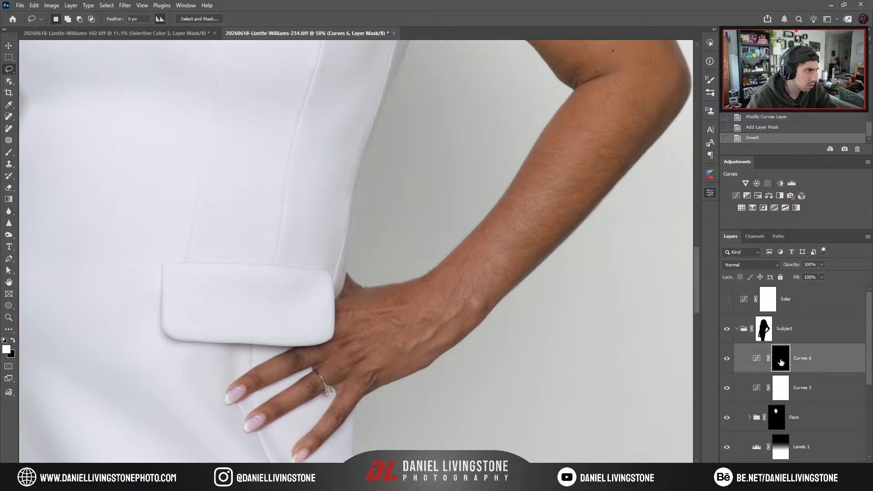
{"action": "key", "text": "ctrl+i"}
{"action": "key", "text": "ctrl+plus"}
{"action": "left_click_drag", "start_coordinate": [368, 325], "coordinate": [372, 238]}
{"action": "left_click_drag", "start_coordinate": [497, 196], "coordinate": [296, 386]}
{"action": "left_click_drag", "start_coordinate": [387, 279], "coordinate": [461, 307]}
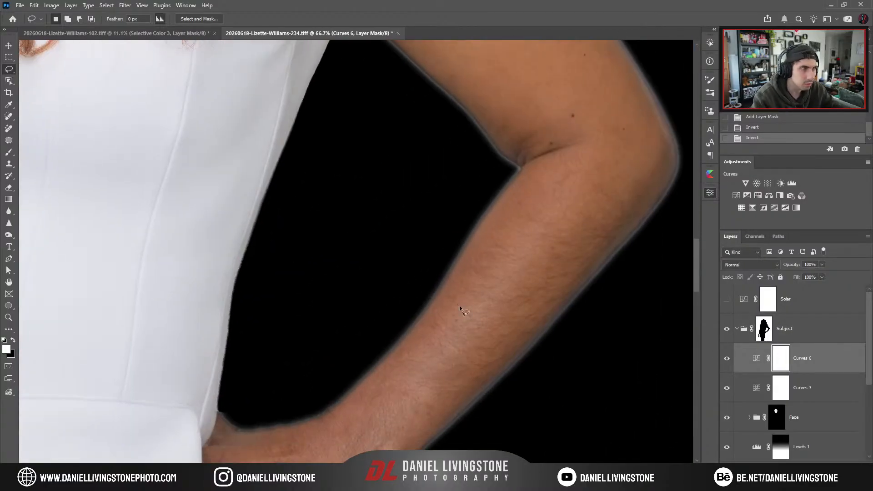
Undo the mask inversions and the new Curves layer, restoring the arm selection on the Subject group's mask.
{"action": "key", "text": "ctrl+z"}
{"action": "key", "text": "ctrl+z"}
{"action": "key", "text": "ctrl+z"}
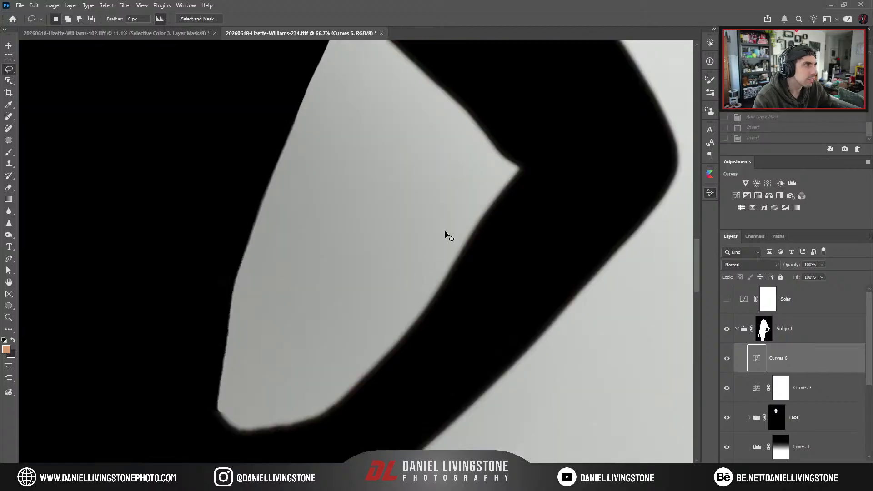
{"action": "scroll", "coordinate": [778, 119], "scroll_direction": "down", "scroll_amount": 3}
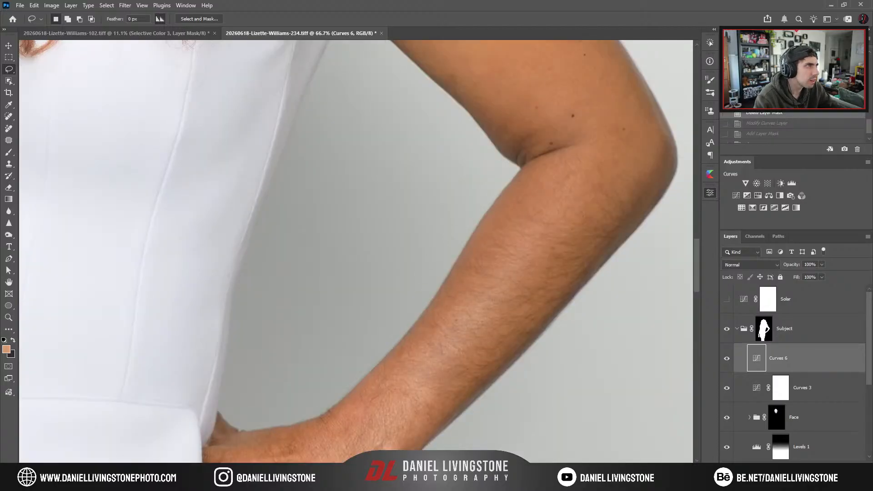
{"action": "key", "text": "ctrl+z"}
{"action": "key", "text": "ctrl+z"}
{"action": "key", "text": "ctrl+z"}
{"action": "key", "text": "ctrl+z"}
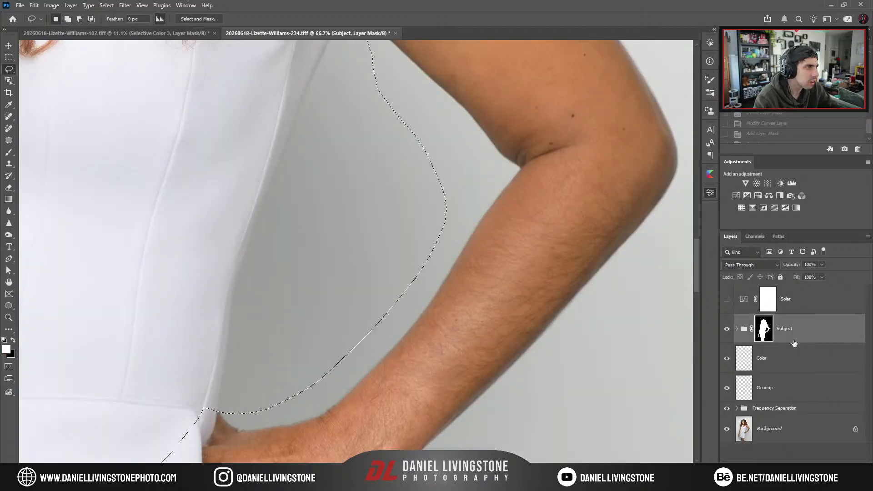
Clear the lasso selection and add a Curves adjustment at the top of the Subject group that turns the subject solid black.
{"action": "key", "text": "ctrl+z"}
{"action": "key", "text": "ctrl+d"}
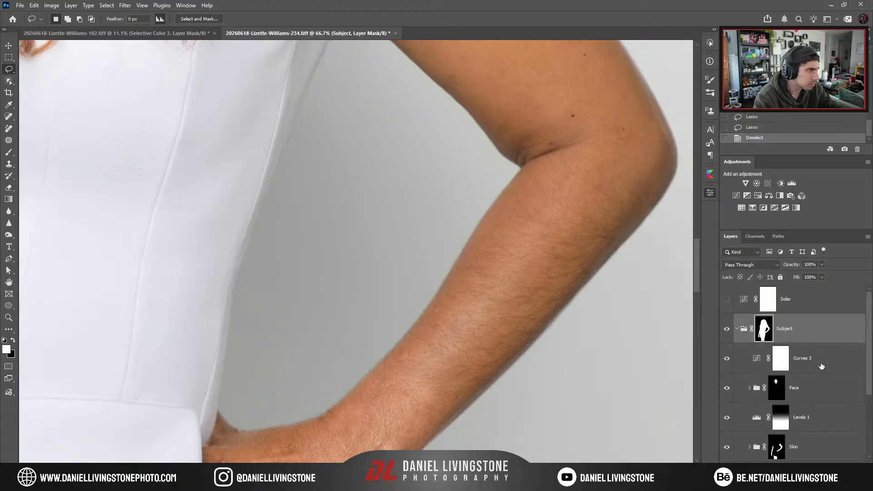
{"action": "left_click", "coordinate": [825, 369]}
{"action": "left_click", "coordinate": [736, 196]}
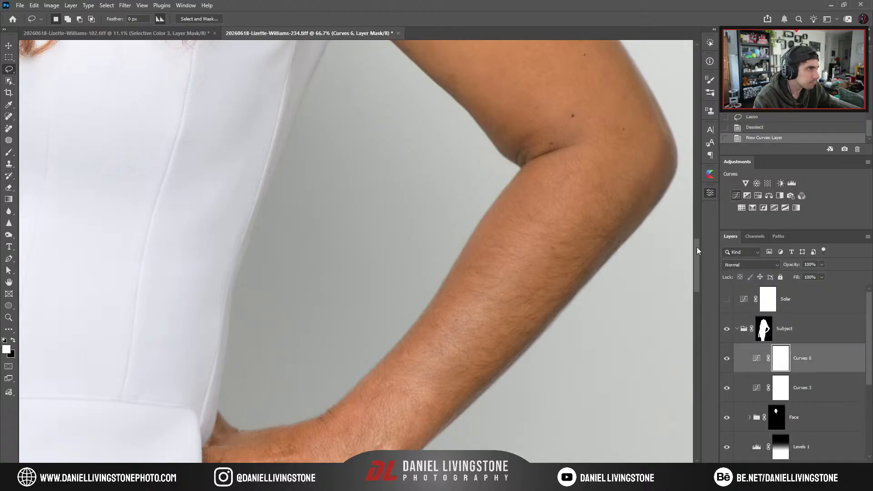
Invert the Subject group's mask and lasso the inner edges of the gap between the dress and the bent arm.
{"action": "left_click", "coordinate": [764, 329], "text": "alt"}
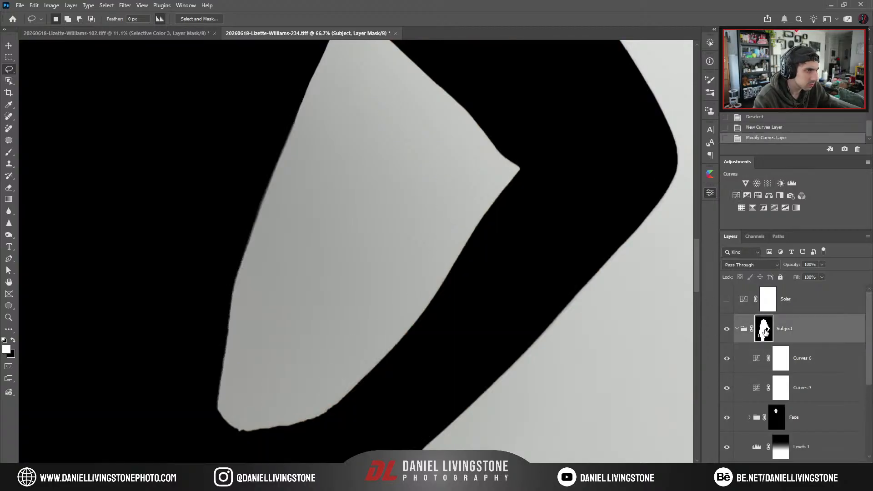
{"action": "key", "text": "ctrl+i"}
{"action": "left_click_drag", "start_coordinate": [443, 326], "coordinate": [350, 322]}
{"action": "key", "text": "ctrl+minus"}
{"action": "mouse_move", "coordinate": [382, 68]}
{"action": "left_mouse_down"}
{"action": "mouse_move", "coordinate": [542, 256]}
{"action": "mouse_move", "coordinate": [427, 373]}
{"action": "mouse_move", "coordinate": [331, 426]}
{"action": "mouse_move", "coordinate": [270, 391]}
{"action": "mouse_move", "coordinate": [275, 291]}
{"action": "left_mouse_up"}
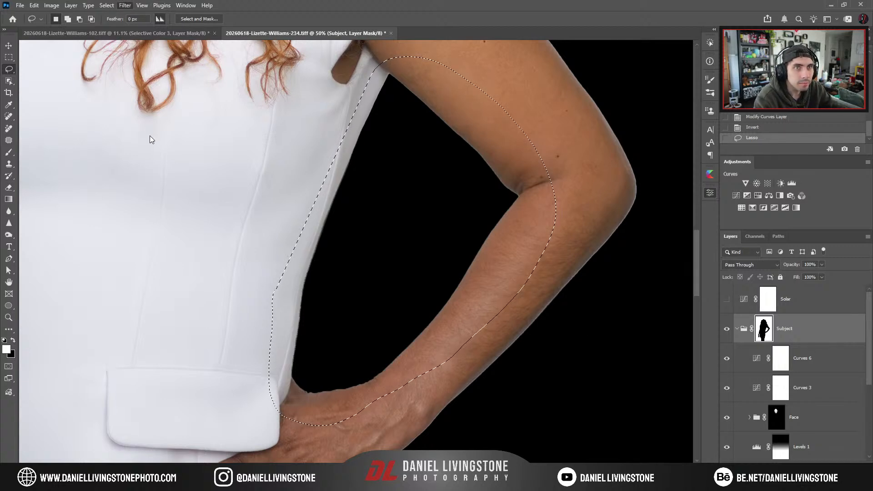
Soften the Subject mask inside the selected arm gap with a Gaussian Blur and clear the selection.
{"action": "left_click", "coordinate": [271, 171]}
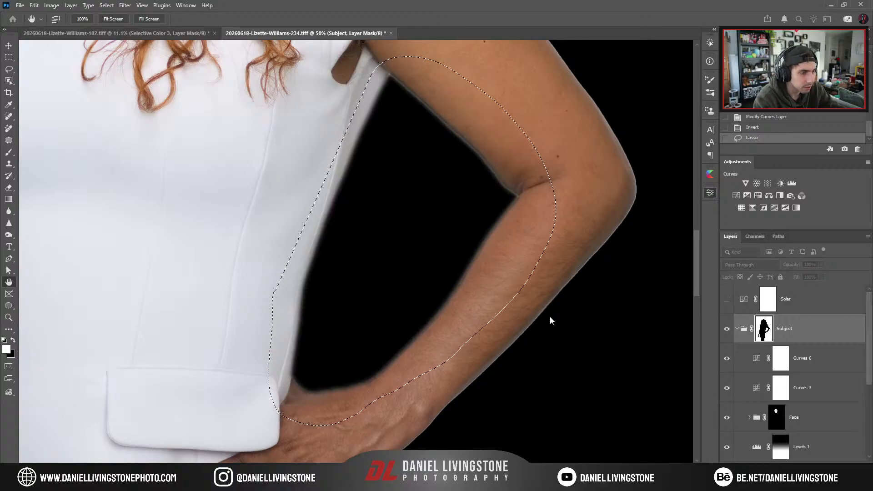
{"action": "key", "text": "ctrl+plus"}
{"action": "left_click_drag", "start_coordinate": [379, 378], "coordinate": [364, 311]}
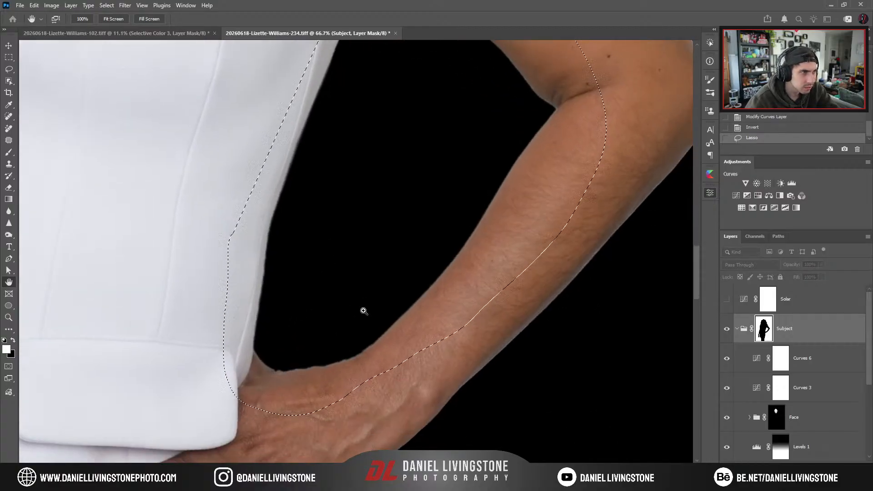
{"action": "key", "text": "ctrl+plus"}
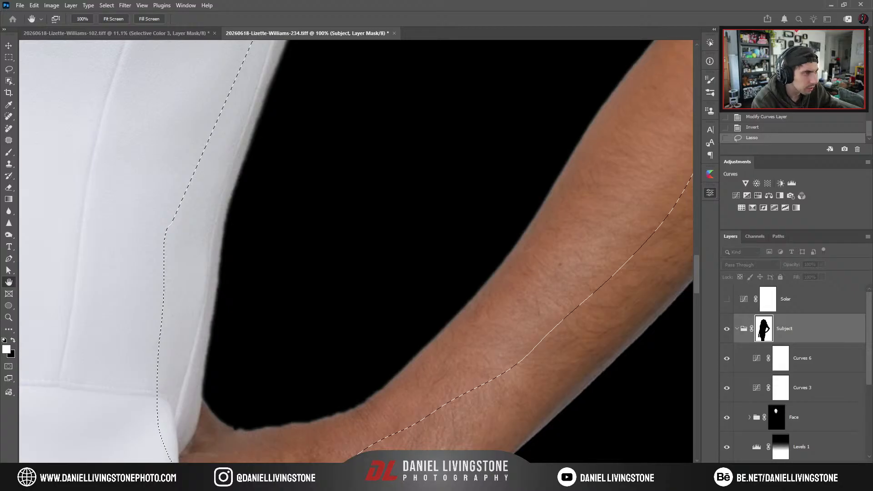
{"action": "key", "text": "Return"}
Lasso the outer edge of the bent arm from shoulder to forearm and soften the mask there with Gaussian Blur.
{"action": "key", "text": "ctrl+minus"}
{"action": "left_click_drag", "start_coordinate": [363, 203], "coordinate": [293, 347]}
{"action": "mouse_move", "coordinate": [346, 163]}
{"action": "left_mouse_down"}
{"action": "mouse_move", "coordinate": [326, 272]}
{"action": "mouse_move", "coordinate": [273, 409]}
{"action": "left_mouse_up"}
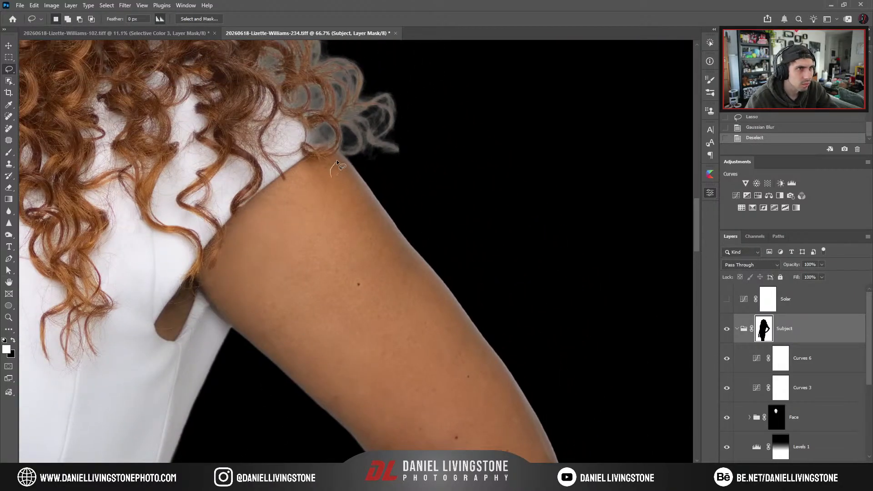
{"action": "mouse_move", "coordinate": [337, 162]}
{"action": "left_mouse_down"}
{"action": "mouse_move", "coordinate": [460, 220]}
{"action": "mouse_move", "coordinate": [473, 384]}
{"action": "left_mouse_up"}
{"action": "key", "text": "ctrl+minus"}
{"action": "key", "text": "ctrl+minus"}
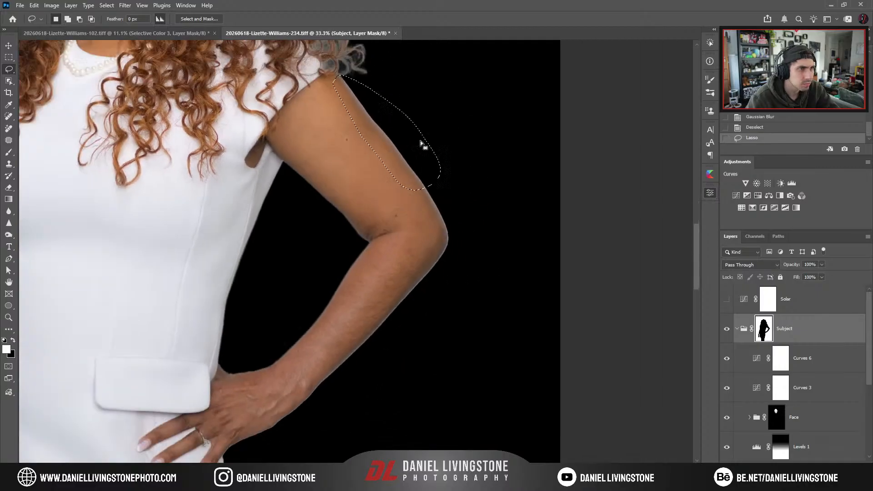
{"action": "mouse_move", "coordinate": [390, 153]}
{"action": "left_mouse_down"}
{"action": "mouse_move", "coordinate": [403, 175]}
{"action": "mouse_move", "coordinate": [327, 364]}
{"action": "mouse_move", "coordinate": [228, 437]}
{"action": "mouse_move", "coordinate": [491, 240]}
{"action": "mouse_move", "coordinate": [452, 267]}
{"action": "left_mouse_up"}
{"action": "key", "text": "ctrl+plus"}
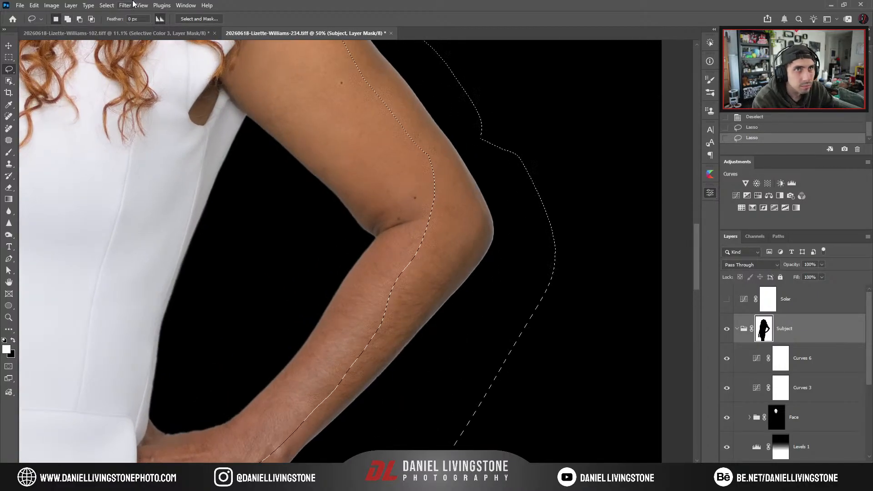
{"action": "key", "text": "ctrl+f"}
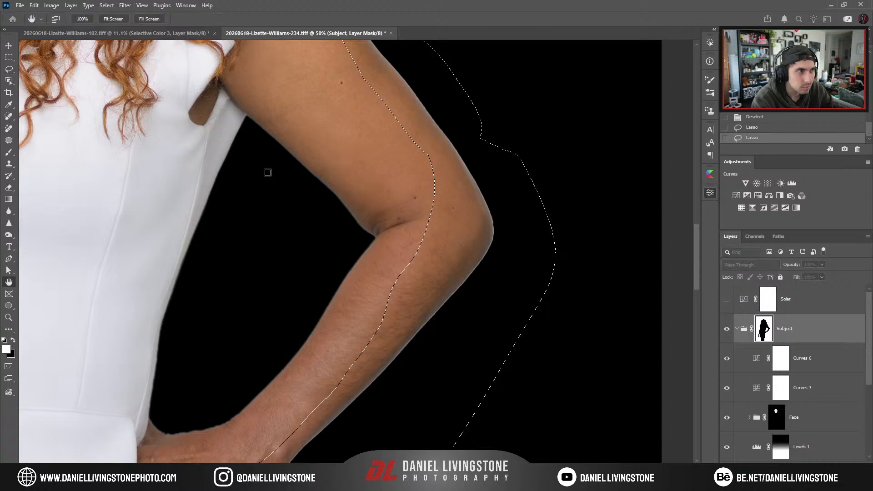
{"action": "key", "text": "ctrl+d"}
Lasso around both legs from the dress hem down to the lower edge of the image.
{"action": "key", "text": "ctrl+minus"}
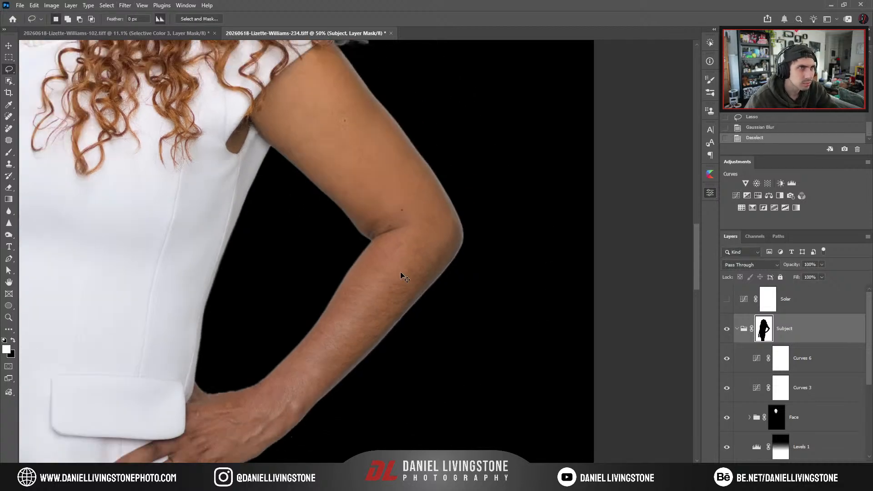
{"action": "left_click_drag", "start_coordinate": [319, 409], "coordinate": [369, 279]}
{"action": "left_click_drag", "start_coordinate": [330, 423], "coordinate": [421, 259]}
{"action": "key", "text": "ctrl+plus"}
{"action": "left_click_drag", "start_coordinate": [379, 372], "coordinate": [423, 197]}
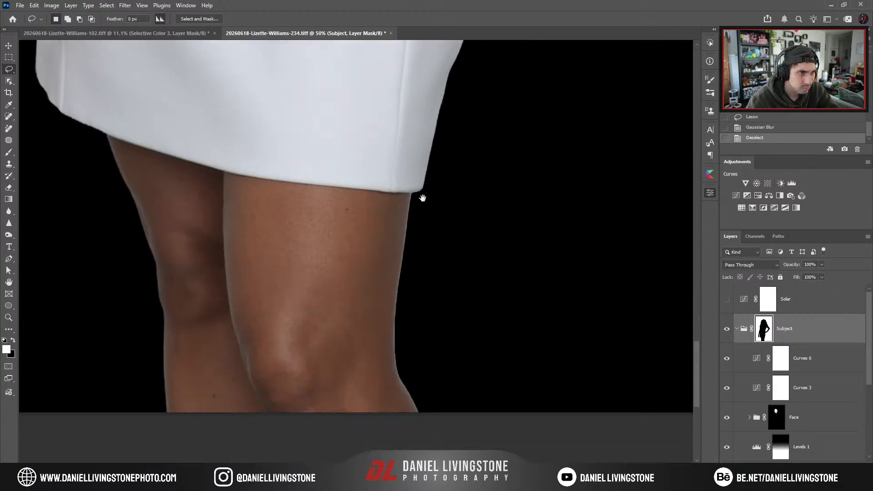
{"action": "left_click_drag", "start_coordinate": [442, 231], "coordinate": [498, 212]}
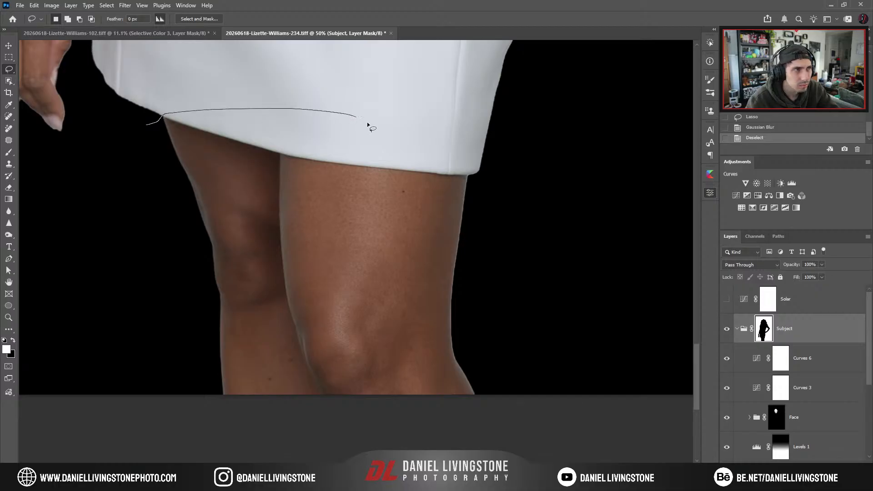
{"action": "mouse_move", "coordinate": [500, 253]}
{"action": "left_mouse_down"}
{"action": "mouse_move", "coordinate": [262, 394]}
{"action": "mouse_move", "coordinate": [166, 264]}
{"action": "left_mouse_up"}
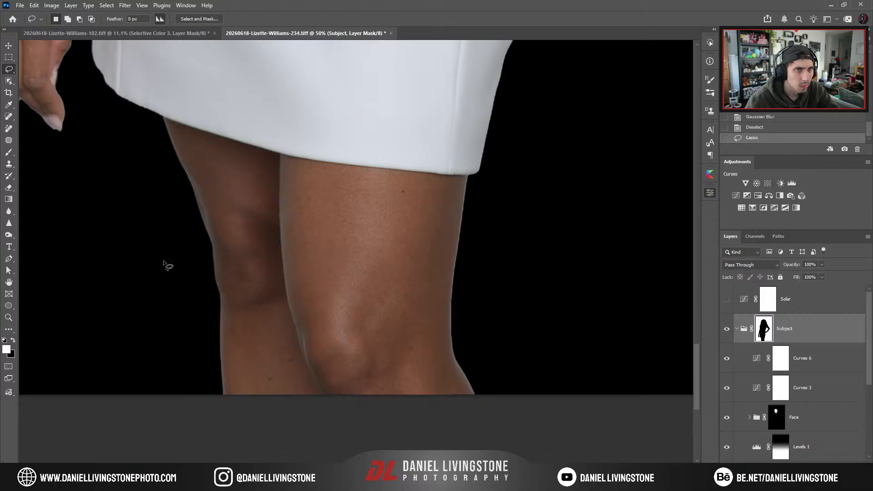
{"action": "key", "text": "ctrl+plus"}
{"action": "left_click_drag", "start_coordinate": [288, 228], "coordinate": [301, 266]}
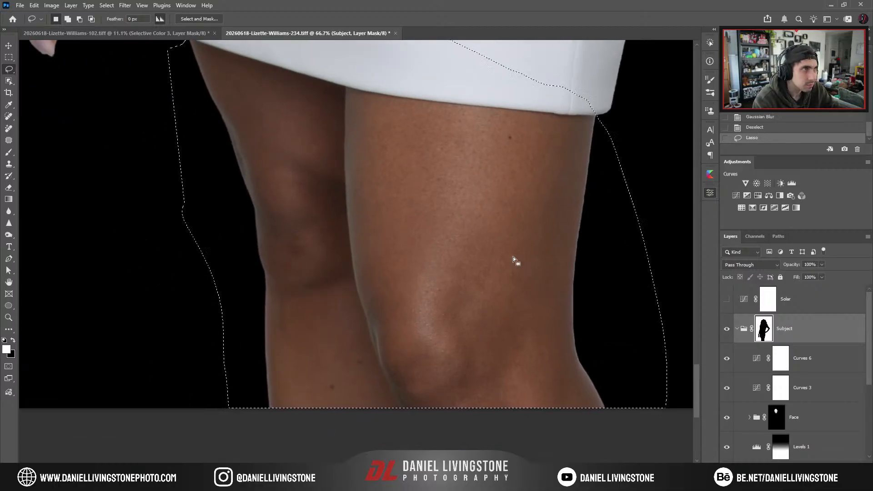
Apply Gaussian Blur to the Subject mask along the selected leg edges, deselect, and check the mask on its own.
{"action": "left_click", "coordinate": [768, 337], "text": "alt"}
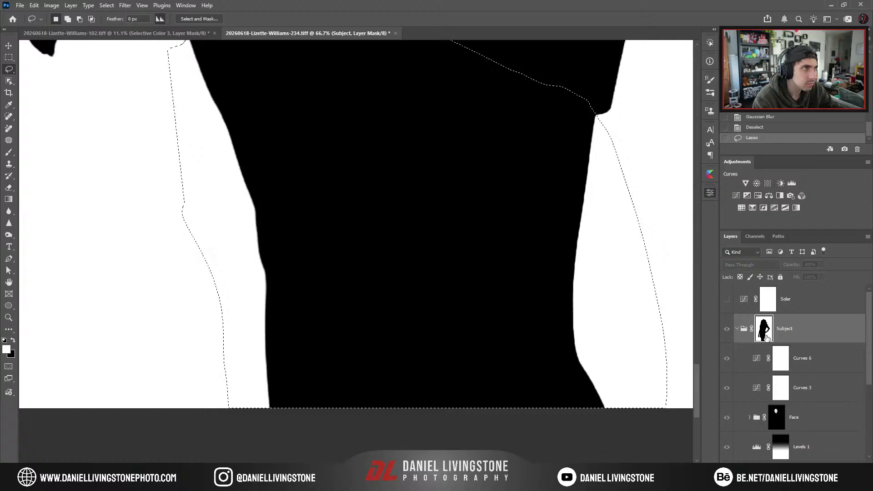
{"action": "left_click", "coordinate": [767, 337], "text": "alt"}
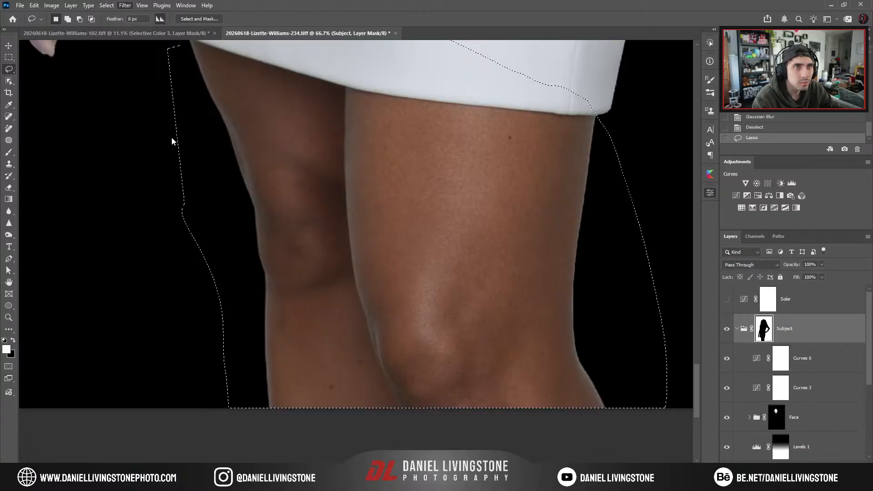
{"action": "key", "text": "space"}
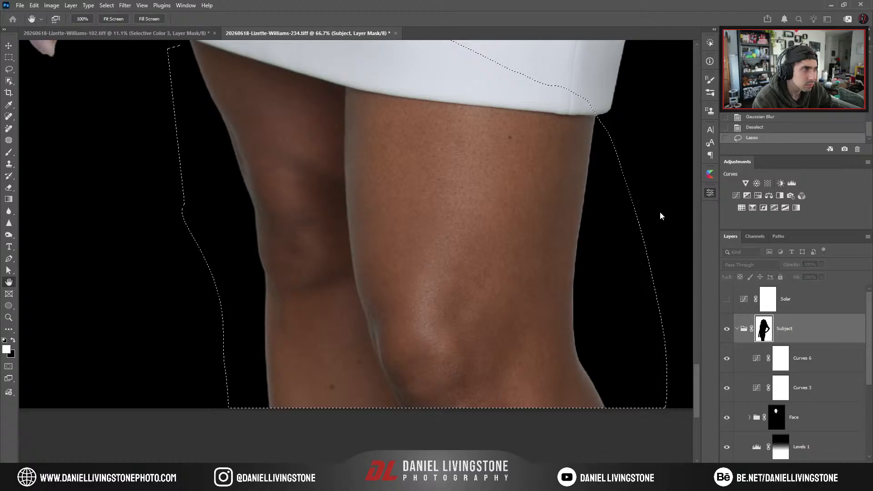
{"action": "key", "text": "ctrl+f"}
{"action": "left_click", "coordinate": [768, 335], "text": "alt"}
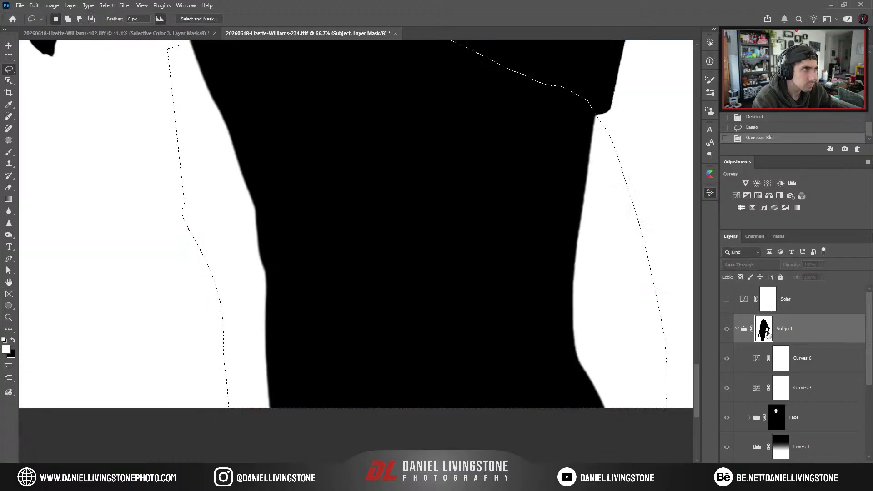
{"action": "left_click", "coordinate": [768, 335], "text": "alt"}
{"action": "key", "text": "ctrl+d"}
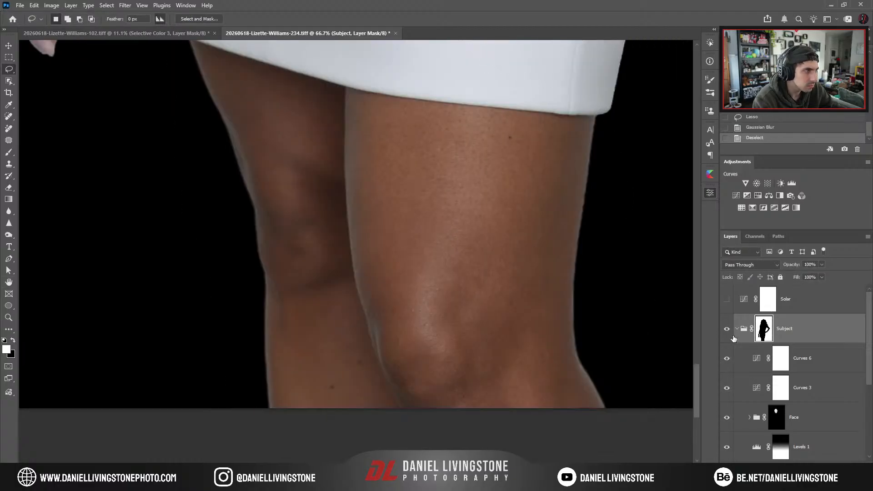
{"action": "left_click", "coordinate": [768, 335], "text": "alt"}
{"action": "left_click", "coordinate": [768, 335], "text": "alt"}
Lasso the hanging hand and forearm, and extend the selection up the arm's outer edge to the hair.
{"action": "left_click_drag", "start_coordinate": [318, 177], "coordinate": [402, 412]}
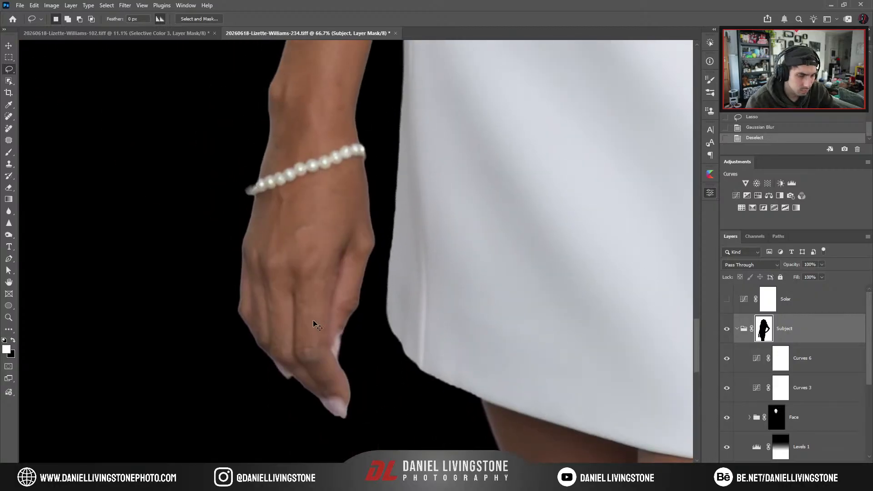
{"action": "key", "text": "ctrl+minus"}
{"action": "mouse_move", "coordinate": [257, 334]}
{"action": "left_mouse_down"}
{"action": "mouse_move", "coordinate": [357, 399]}
{"action": "mouse_move", "coordinate": [371, 301]}
{"action": "left_mouse_up"}
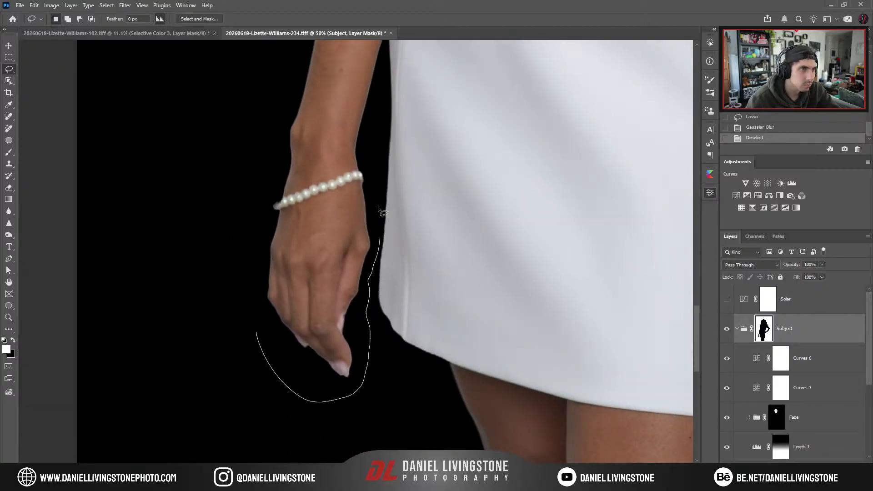
{"action": "left_click_drag", "start_coordinate": [378, 208], "coordinate": [240, 284]}
{"action": "left_click_drag", "start_coordinate": [280, 250], "coordinate": [270, 453]}
{"action": "mouse_move", "coordinate": [345, 404]}
{"action": "left_mouse_down"}
{"action": "mouse_move", "coordinate": [374, 263]}
{"action": "mouse_move", "coordinate": [254, 409]}
{"action": "mouse_move", "coordinate": [288, 335]}
{"action": "left_mouse_up"}
{"action": "key", "text": "ctrl+minus"}
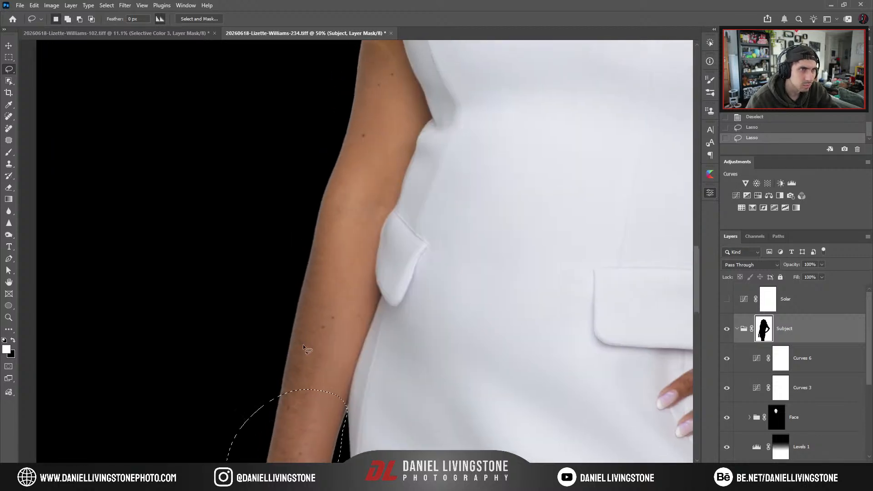
{"action": "left_click_drag", "start_coordinate": [326, 101], "coordinate": [343, 97]}
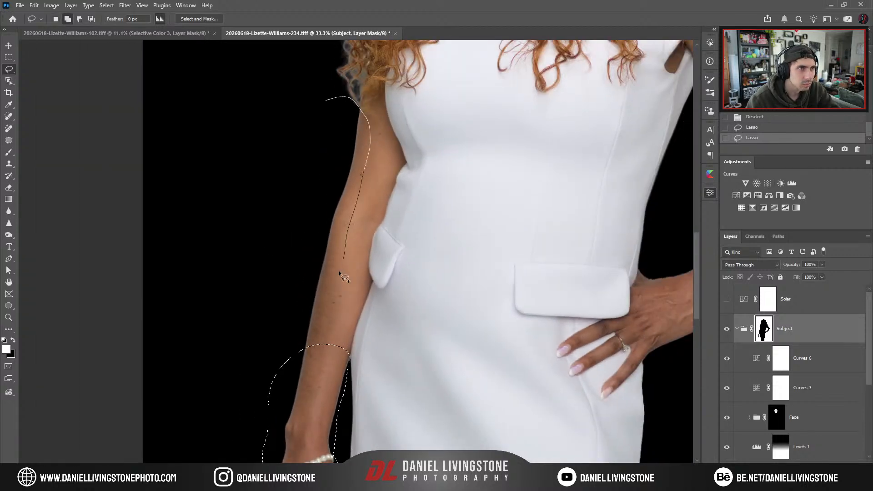
{"action": "mouse_move", "coordinate": [340, 271]}
{"action": "left_mouse_down"}
{"action": "mouse_move", "coordinate": [292, 293]}
{"action": "mouse_move", "coordinate": [326, 101]}
{"action": "left_mouse_up"}
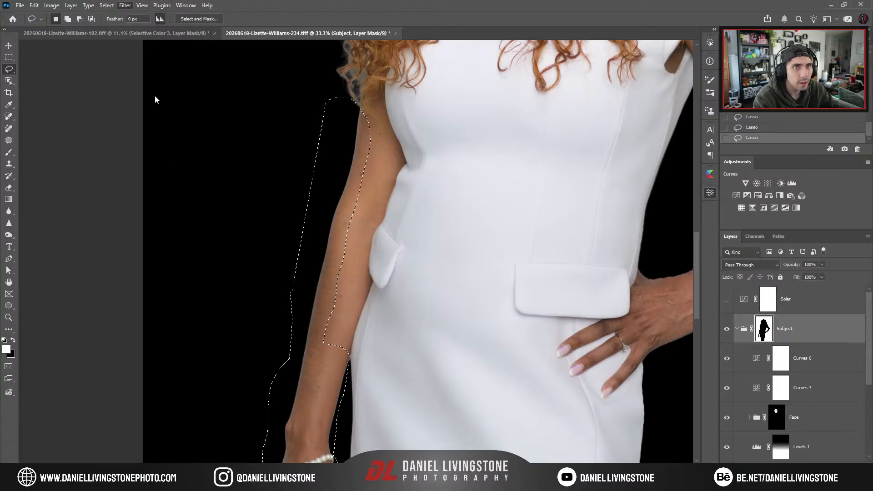
Soften the Subject mask around the selected hanging arm and hand with Gaussian Blur, and clear the selection.
{"action": "key", "text": "space"}
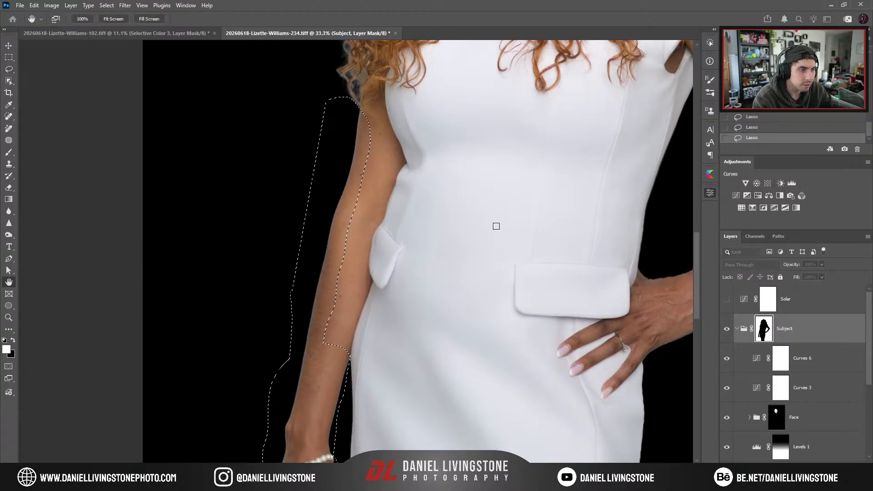
{"action": "key", "text": "ctrl+f"}
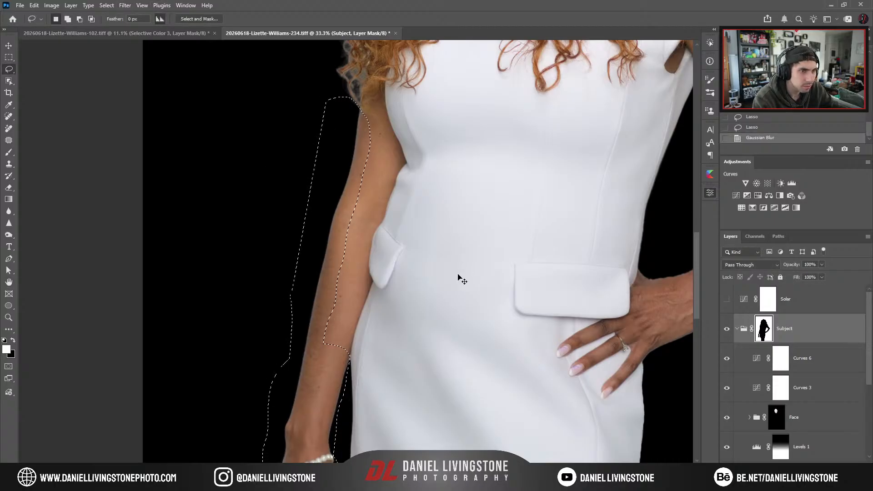
{"action": "key", "text": "ctrl+d"}
{"action": "left_click", "coordinate": [765, 331], "text": "alt"}
{"action": "left_click", "coordinate": [765, 331], "text": "alt"}
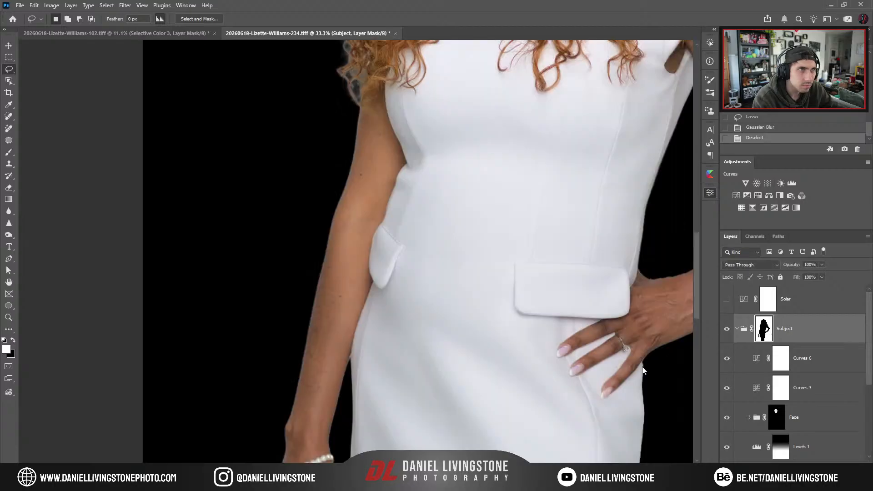
Inspect the Subject mask around the skirt and hands, and compare the image with Curves 6 hidden and shown.
{"action": "key", "text": "space"}
{"action": "left_click_drag", "start_coordinate": [643, 371], "coordinate": [320, 243]}
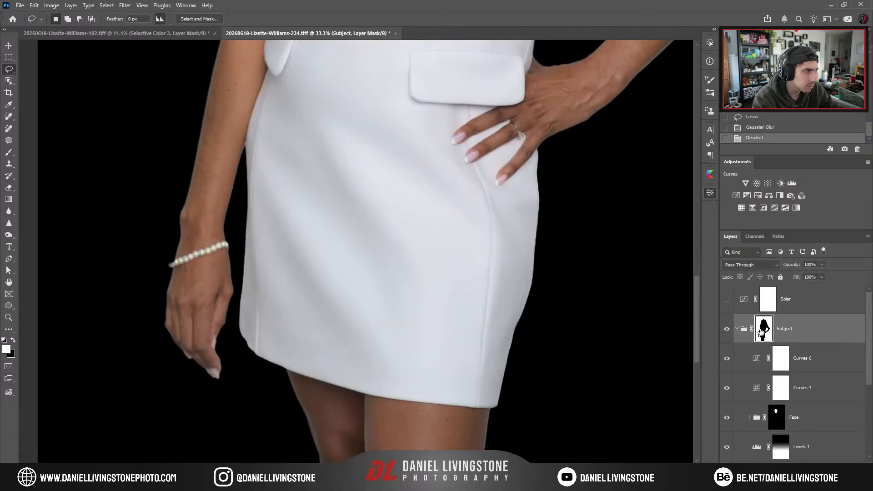
{"action": "left_click", "coordinate": [762, 332], "text": "alt"}
{"action": "left_click", "coordinate": [763, 333], "text": "alt"}
{"action": "left_click", "coordinate": [728, 359]}
{"action": "left_click", "coordinate": [728, 360]}
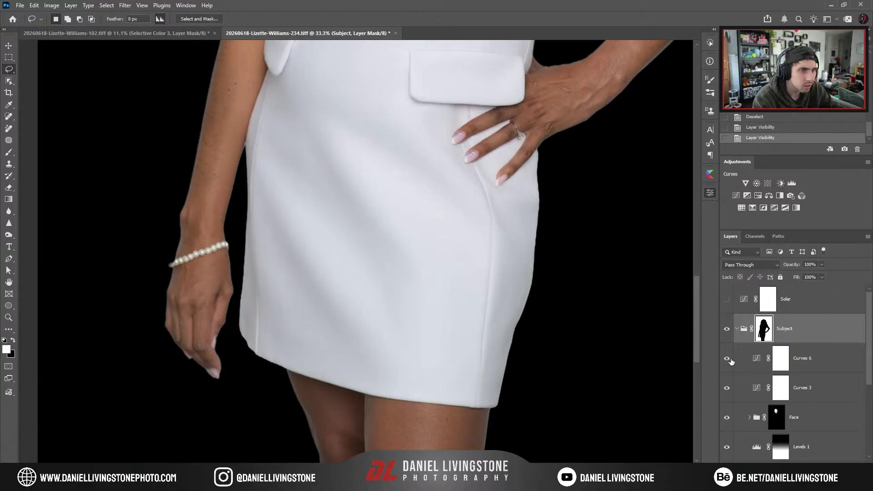
Invert the Subject mask back to reveal the subject, and move the Curves 6 layer to the top of the Skin group.
{"action": "left_click", "coordinate": [764, 330], "text": "alt"}
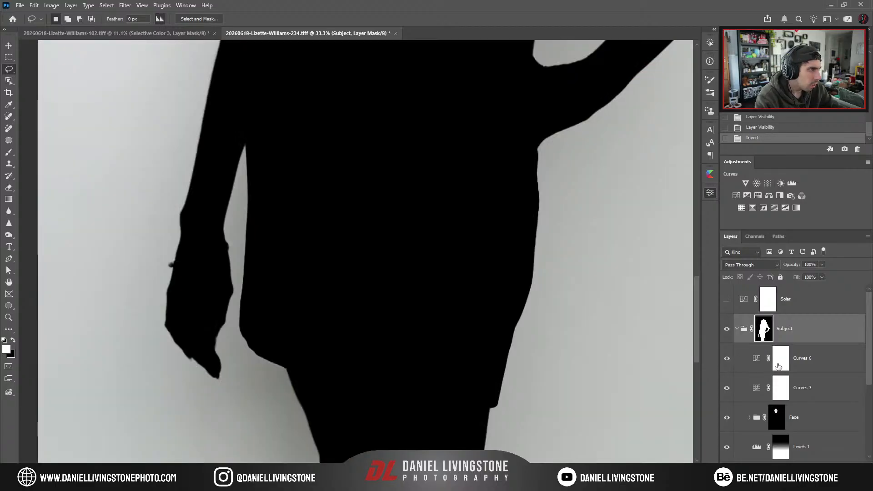
{"action": "key", "text": "ctrl+i"}
{"action": "scroll", "coordinate": [816, 361], "scroll_direction": "down", "scroll_amount": 1}
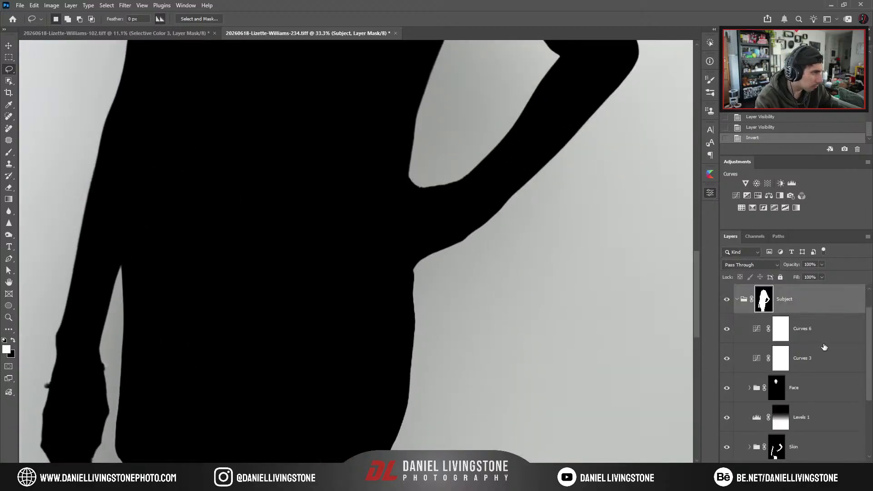
{"action": "left_click_drag", "start_coordinate": [821, 336], "coordinate": [824, 455]}
{"action": "left_click", "coordinate": [749, 347]}
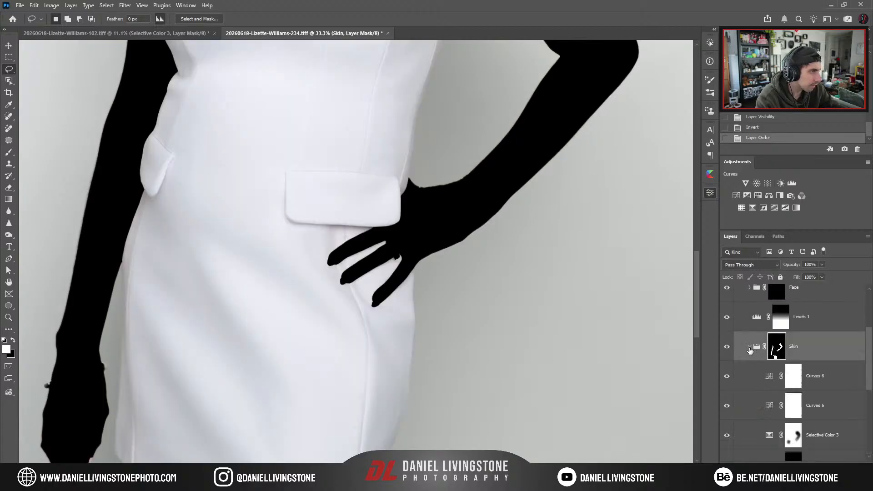
{"action": "left_click", "coordinate": [761, 381]}
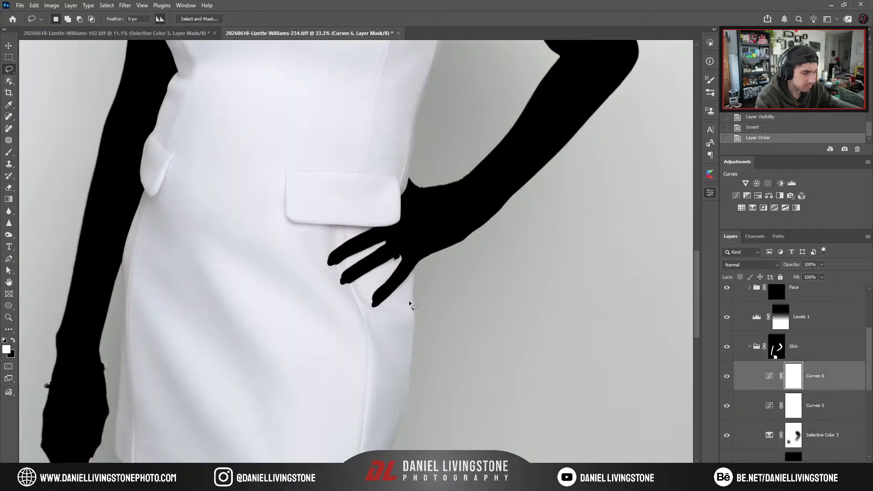
Inspect the Skin group mask's edges around the hand on the hip and forearm, temporarily inverting the mask and viewing it alone.
{"action": "scroll", "coordinate": [412, 306], "scroll_direction": "up", "scroll_amount": 3}
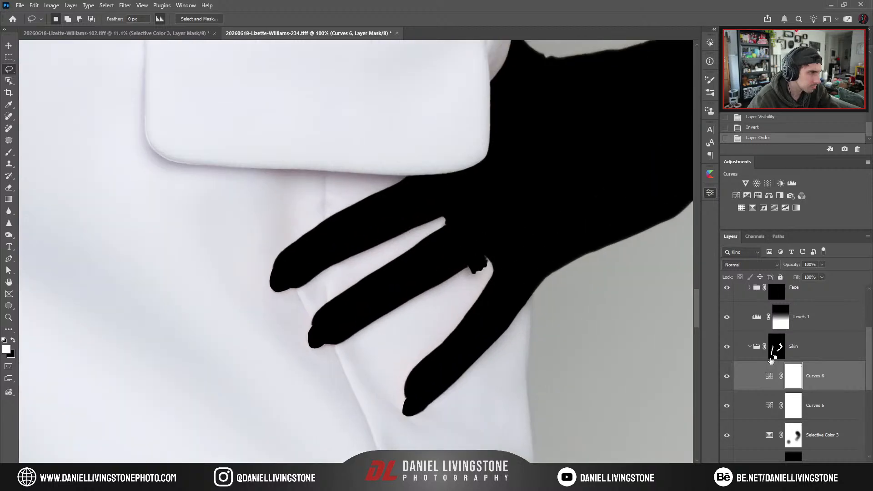
{"action": "left_click", "coordinate": [778, 351]}
{"action": "key", "text": "ctrl+i"}
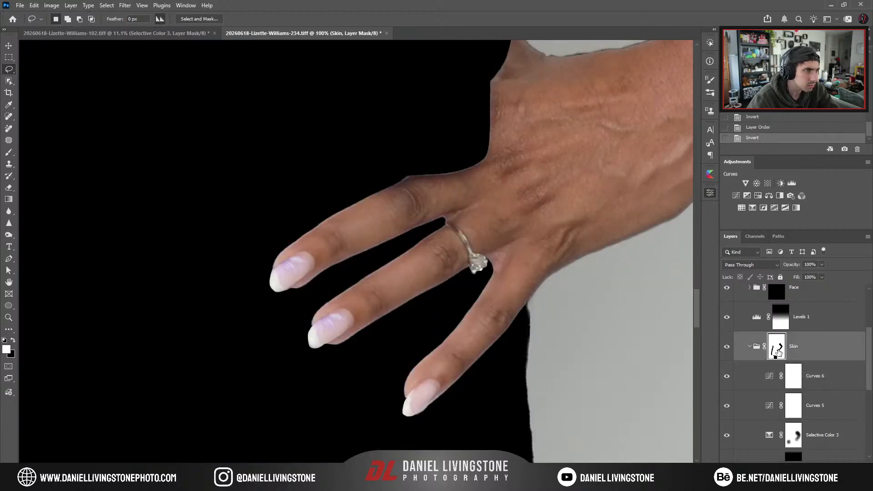
{"action": "left_click", "coordinate": [780, 354], "text": "alt"}
{"action": "left_click", "coordinate": [781, 354], "text": "alt"}
{"action": "scroll", "coordinate": [505, 208], "scroll_direction": "down", "scroll_amount": 1}
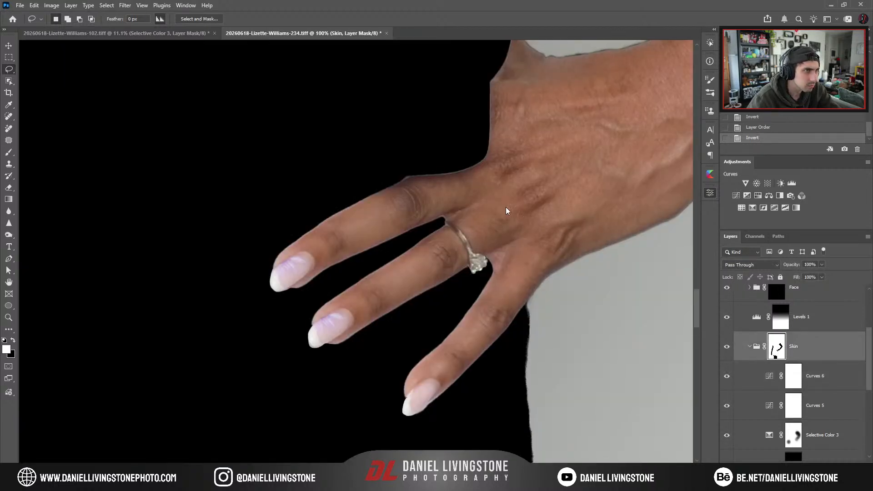
{"action": "left_click_drag", "start_coordinate": [454, 179], "coordinate": [356, 324]}
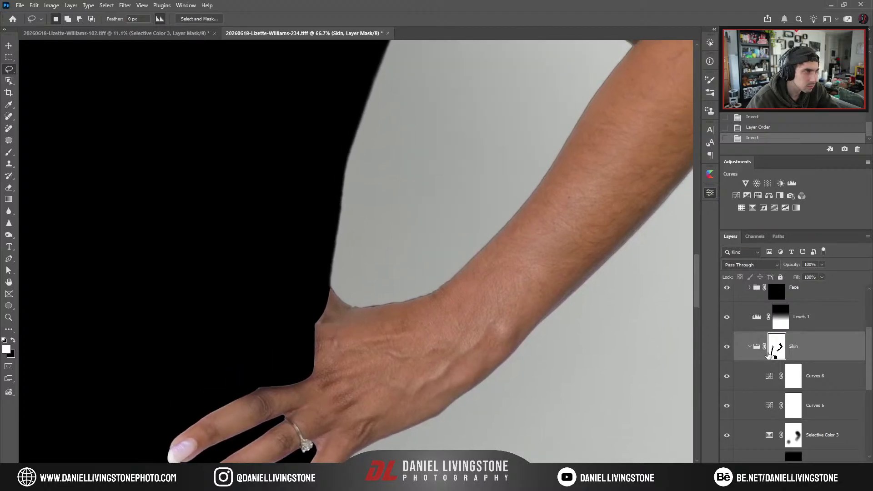
{"action": "key", "text": "ctrl+i"}
{"action": "left_click", "coordinate": [777, 354], "text": "alt"}
{"action": "scroll", "coordinate": [446, 312], "scroll_direction": "up", "scroll_amount": 2}
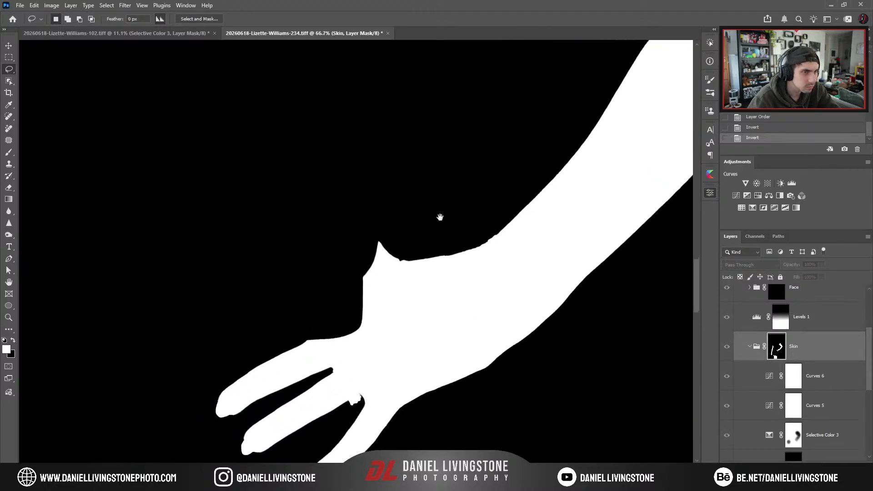
{"action": "left_click", "coordinate": [777, 354], "text": "alt"}
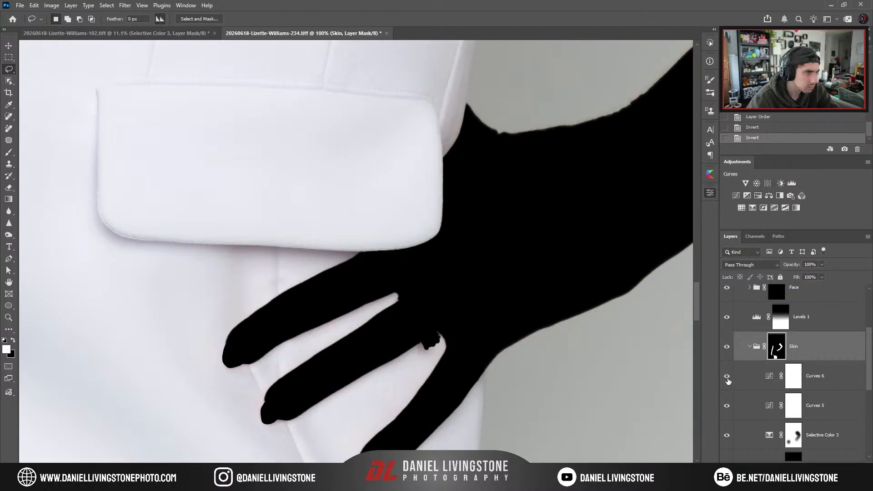
Hide Curves 6 and compare the hand on the hip with Curves 5 hidden and shown.
{"action": "left_click", "coordinate": [727, 378]}
{"action": "key", "text": "ctrl+plus"}
{"action": "left_click_drag", "start_coordinate": [431, 250], "coordinate": [468, 210]}
{"action": "key", "text": "ctrl+minus"}
{"action": "left_click_drag", "start_coordinate": [447, 262], "coordinate": [468, 199]}
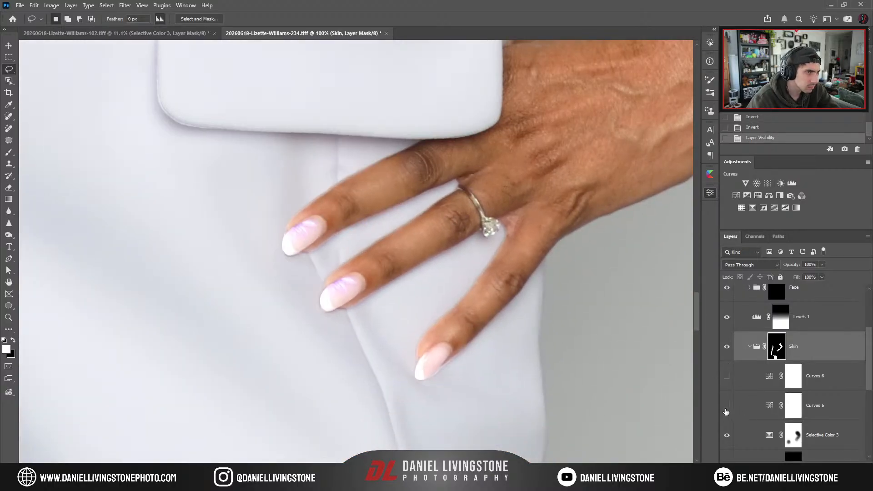
{"action": "left_click", "coordinate": [727, 407]}
{"action": "left_click", "coordinate": [727, 407]}
{"action": "key", "text": "ctrl+minus"}
{"action": "key", "text": "ctrl+minus"}
{"action": "key", "text": "ctrl+minus"}
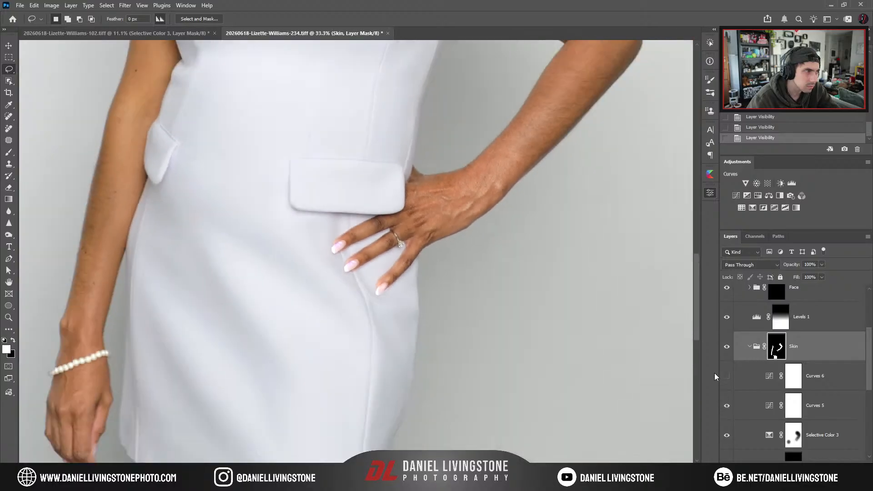
Delete the Curves 6 layer and compare the image with Curves 5 hidden and shown.
{"action": "left_click", "coordinate": [735, 376]}
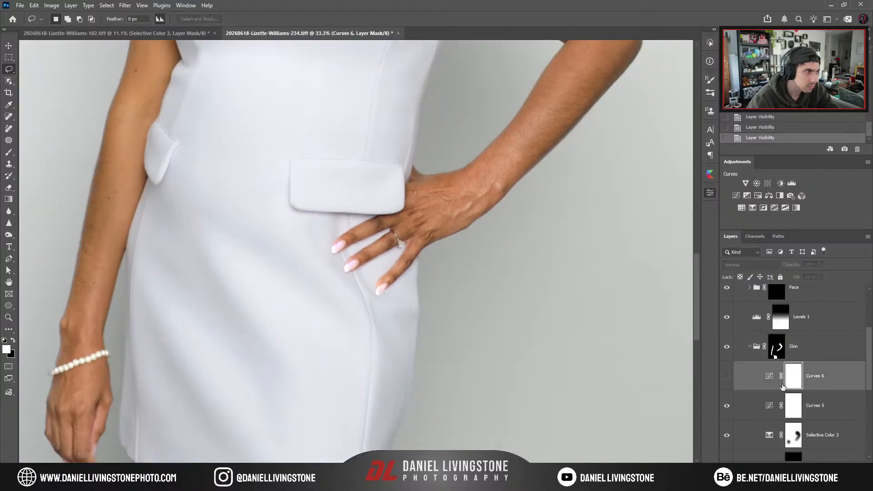
{"action": "key", "text": "Delete"}
{"action": "key", "text": "Delete"}
{"action": "left_click", "coordinate": [726, 377]}
{"action": "left_click", "coordinate": [727, 377]}
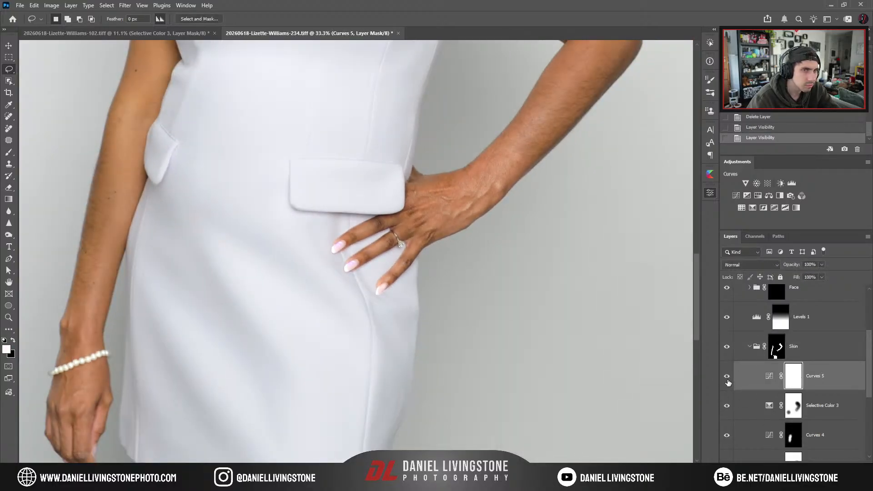
Paint black on the Curves 5 mask over the bent arm and its hand with a 1200 px brush at 50% opacity.
{"action": "key", "text": "ctrl+minus"}
{"action": "left_click_drag", "start_coordinate": [377, 288], "coordinate": [366, 346]}
{"action": "key", "text": "b"}
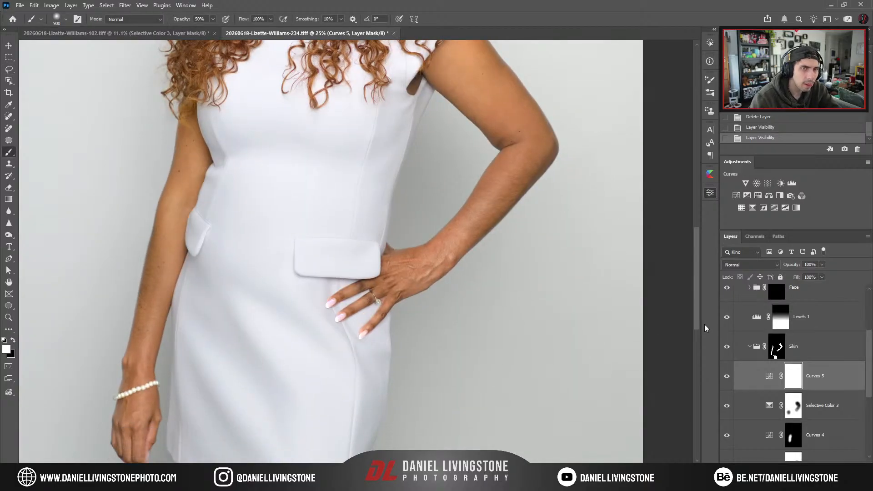
{"action": "key", "text": "x"}
{"action": "key", "text": "bracketright"}
{"action": "key", "text": "bracketright"}
{"action": "key", "text": "bracketright"}
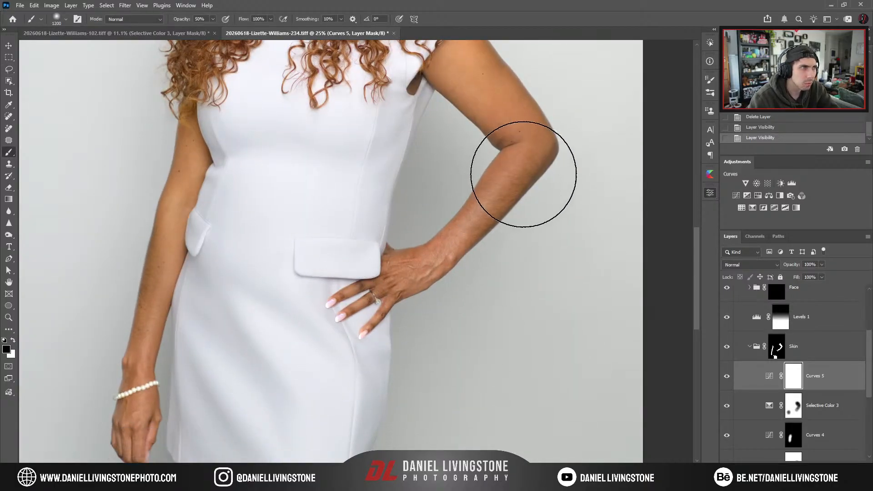
{"action": "mouse_move", "coordinate": [523, 174]}
{"action": "left_mouse_down"}
{"action": "mouse_move", "coordinate": [432, 49]}
{"action": "mouse_move", "coordinate": [429, 150]}
{"action": "left_mouse_up"}
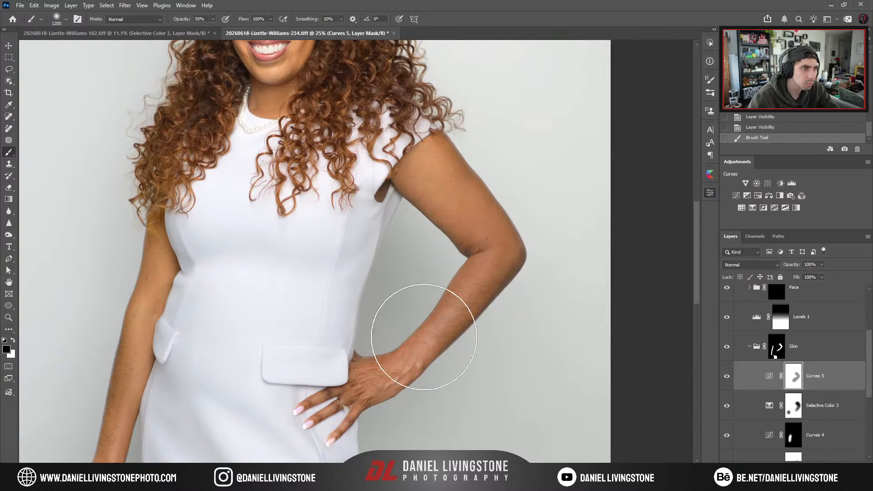
{"action": "mouse_move", "coordinate": [424, 337]}
{"action": "left_mouse_down"}
{"action": "mouse_move", "coordinate": [318, 393]}
{"action": "mouse_move", "coordinate": [334, 396]}
{"action": "left_mouse_up"}
{"action": "mouse_move", "coordinate": [355, 346]}
{"action": "left_mouse_down"}
{"action": "mouse_move", "coordinate": [471, 257]}
{"action": "mouse_move", "coordinate": [518, 242]}
{"action": "left_mouse_up"}
Paint black on the Curves 5 mask over the hanging arm, its hand and the legs, enlarging the brush to 1400 px.
{"action": "left_click_drag", "start_coordinate": [320, 140], "coordinate": [255, 453]}
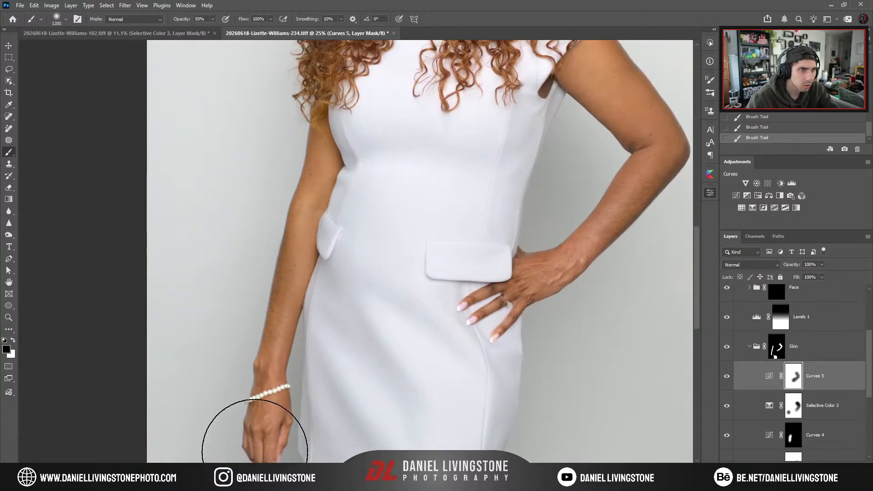
{"action": "scroll", "coordinate": [371, 202], "scroll_direction": "down", "scroll_amount": 5}
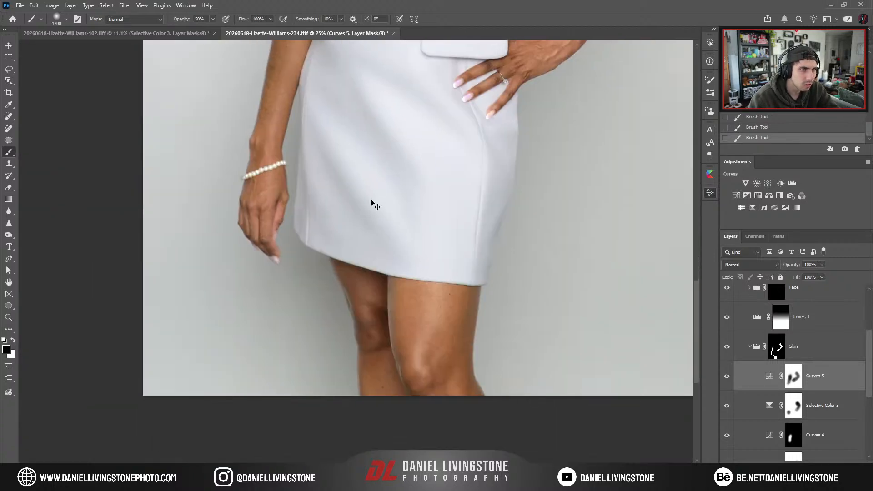
{"action": "key", "text": "ctrl+minus"}
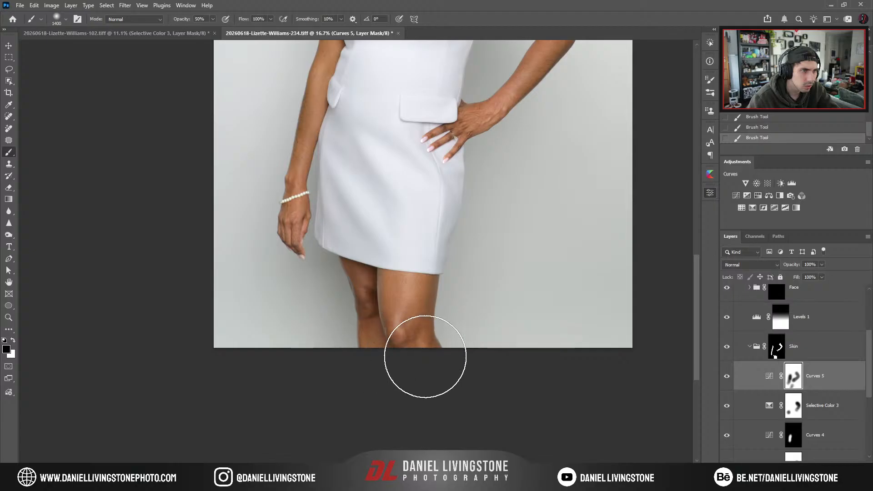
{"action": "key", "text": "ctrl+0"}
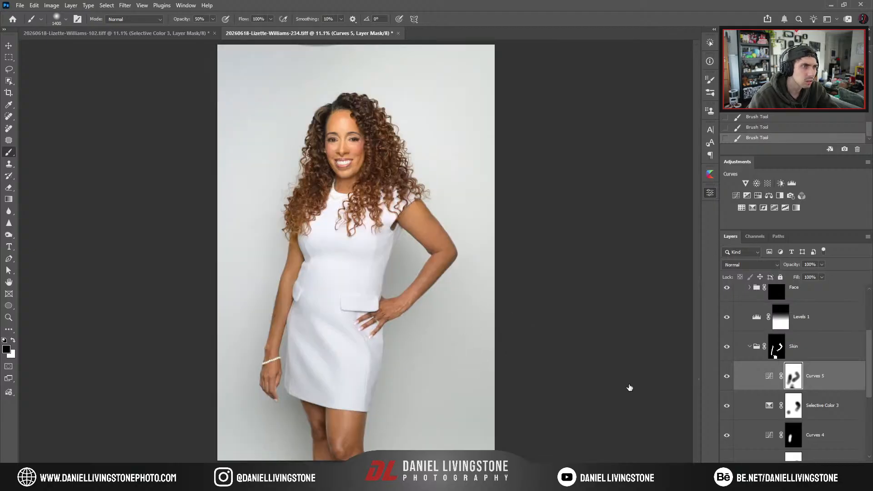
Examine the Skin group mask around the hand on the hip, and compare the fingers with the group hidden and shown.
{"action": "left_click", "coordinate": [753, 348]}
{"action": "key", "text": "ctrl+plus"}
{"action": "key", "text": "ctrl+plus"}
{"action": "key", "text": "ctrl+plus"}
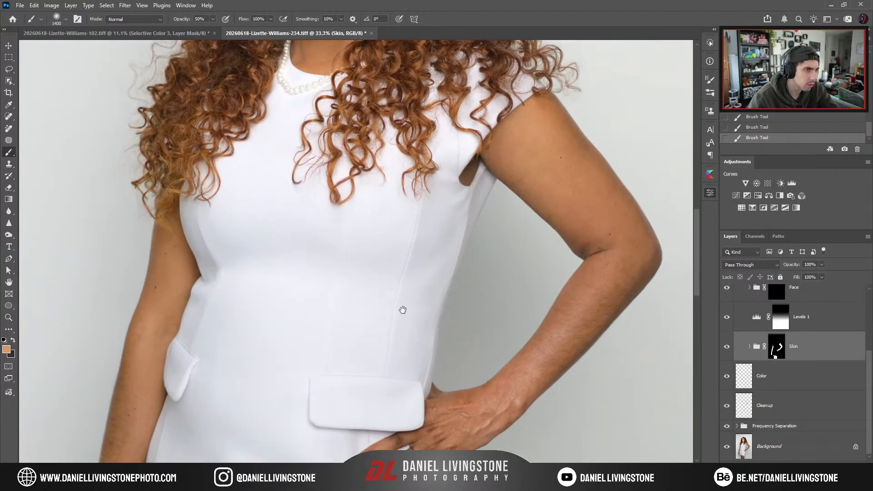
{"action": "key", "text": "ctrl+plus"}
{"action": "left_click_drag", "start_coordinate": [403, 309], "coordinate": [303, 114]}
{"action": "left_click", "coordinate": [775, 357], "text": "alt"}
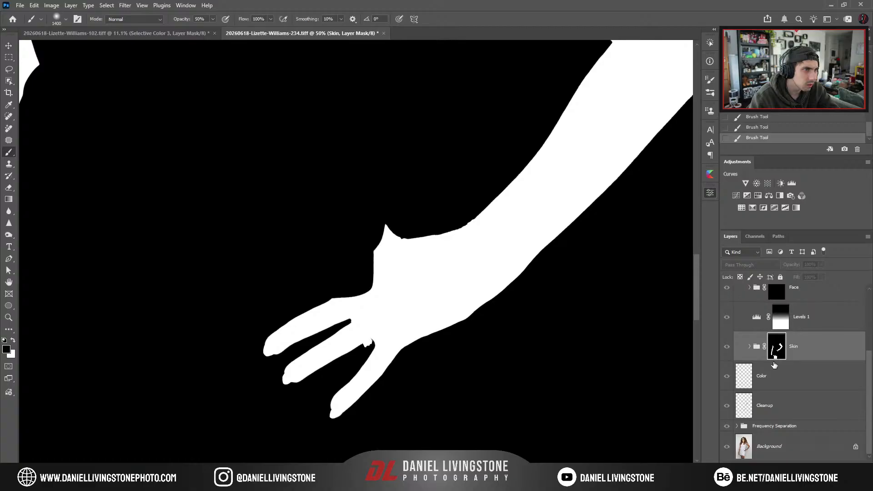
{"action": "left_click", "coordinate": [775, 356], "text": "alt"}
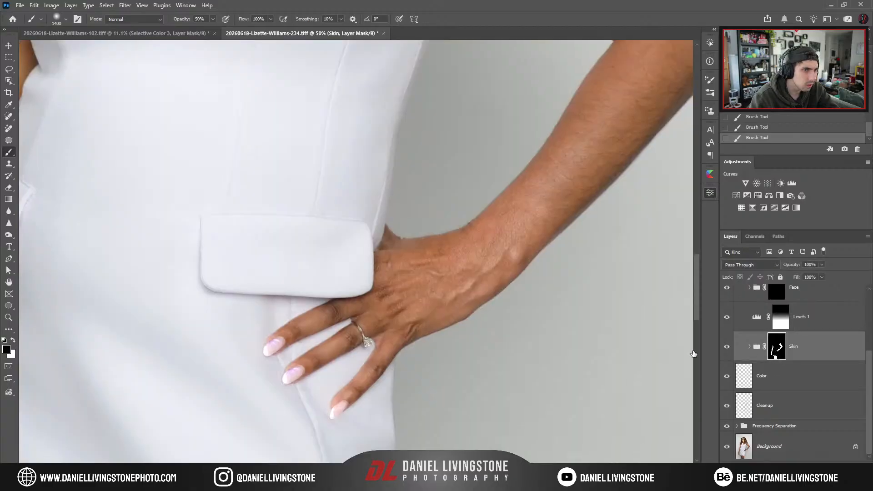
{"action": "key", "text": "ctrl+plus"}
{"action": "key", "text": "ctrl+plus"}
{"action": "left_click", "coordinate": [727, 347]}
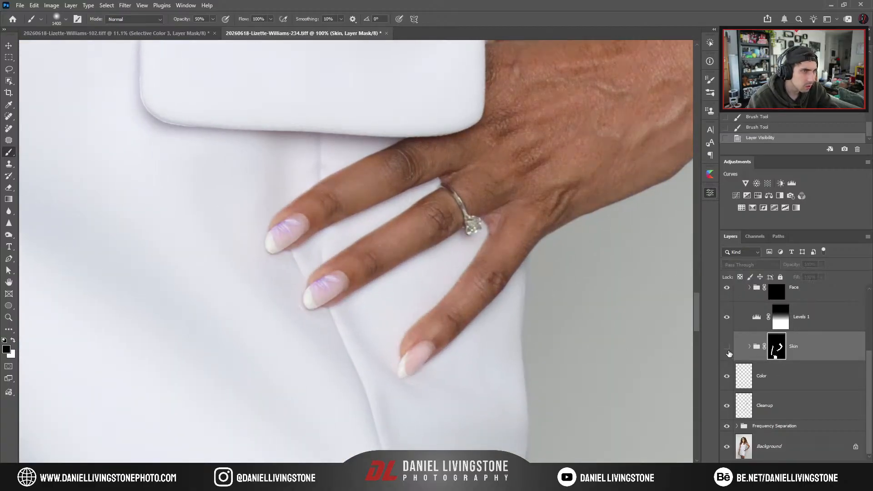
{"action": "left_click", "coordinate": [727, 347]}
Compare Curves 5 hidden and shown, and paint black on its mask over the hand on the hip with a 1300 px brush.
{"action": "left_click", "coordinate": [749, 347]}
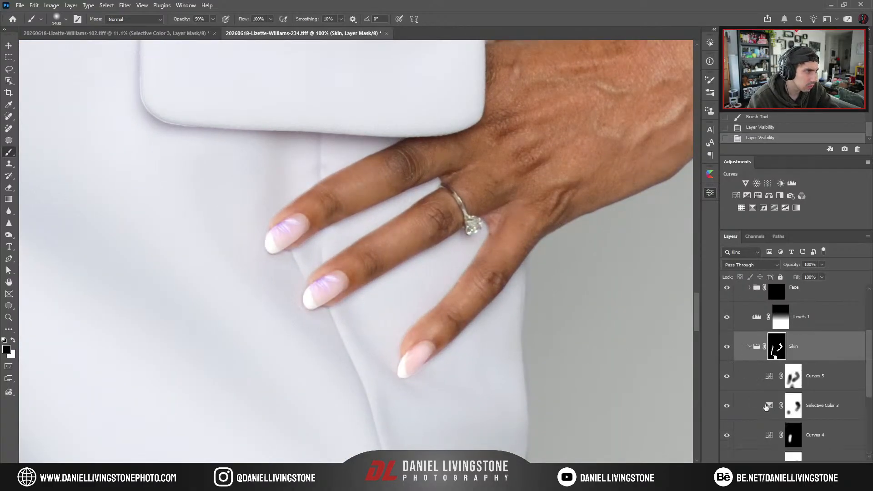
{"action": "left_click", "coordinate": [727, 384]}
{"action": "left_click", "coordinate": [733, 384]}
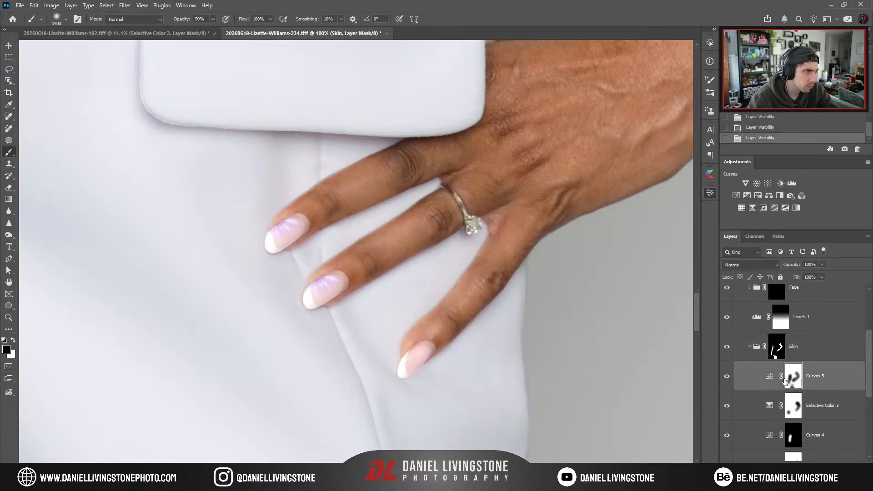
{"action": "key", "text": "bracketleft"}
{"action": "mouse_move", "coordinate": [380, 282]}
{"action": "left_mouse_down"}
{"action": "mouse_move", "coordinate": [360, 292]}
{"action": "mouse_move", "coordinate": [539, 360]}
{"action": "left_mouse_up"}
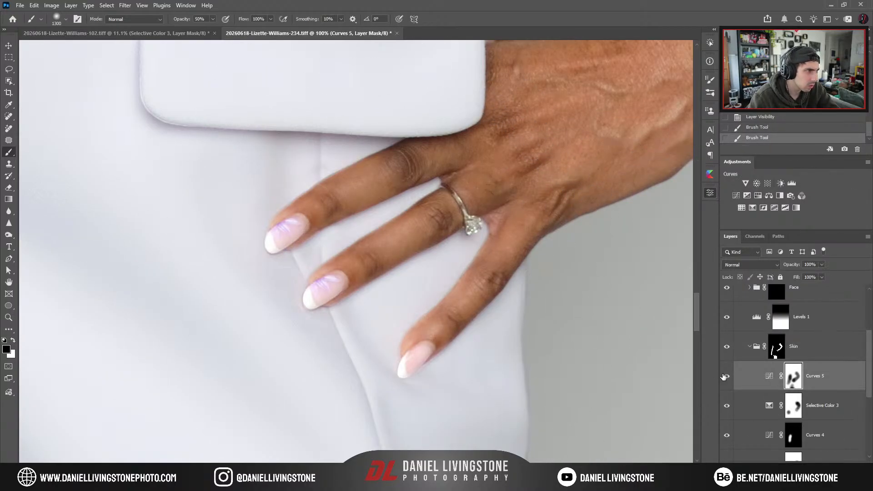
Target the Skin group mask and lasso around the fingers of the hand on the hip.
{"action": "key", "text": "ctrl+minus"}
{"action": "key", "text": "l"}
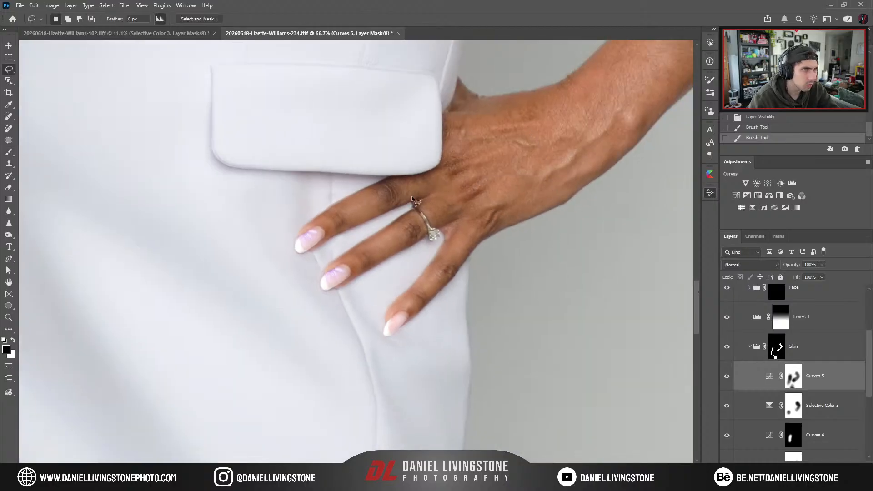
{"action": "left_click", "coordinate": [777, 355]}
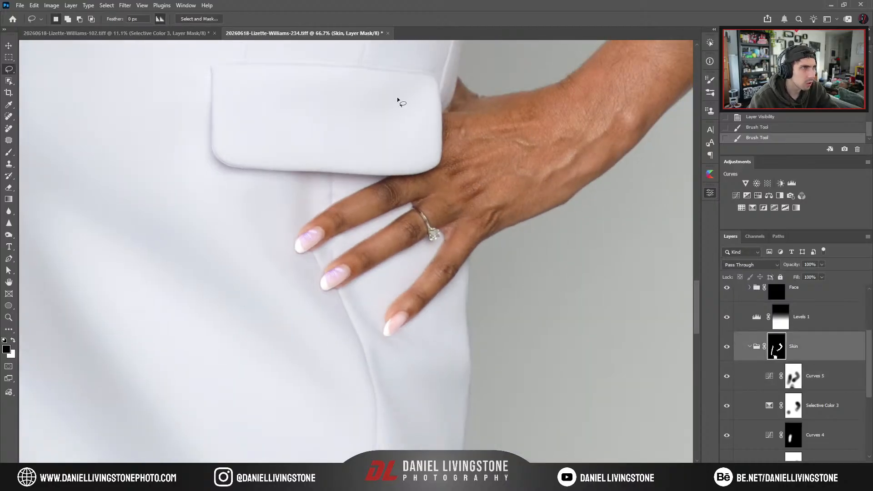
{"action": "mouse_move", "coordinate": [423, 82]}
{"action": "left_mouse_down"}
{"action": "mouse_move", "coordinate": [444, 67]}
{"action": "mouse_move", "coordinate": [482, 156]}
{"action": "mouse_move", "coordinate": [485, 243]}
{"action": "mouse_move", "coordinate": [335, 379]}
{"action": "mouse_move", "coordinate": [315, 164]}
{"action": "mouse_move", "coordinate": [423, 83]}
{"action": "left_mouse_up"}
{"action": "key", "text": "ctrl+plus"}
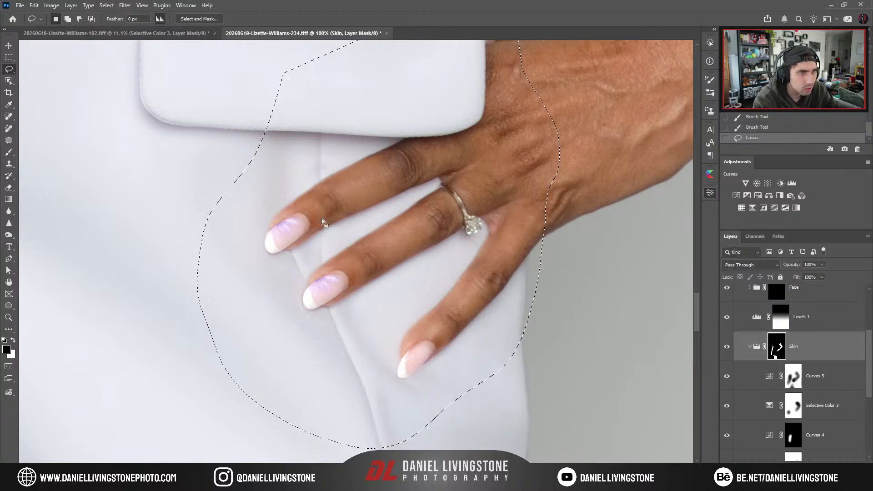
{"action": "key", "text": "ctrl+plus"}
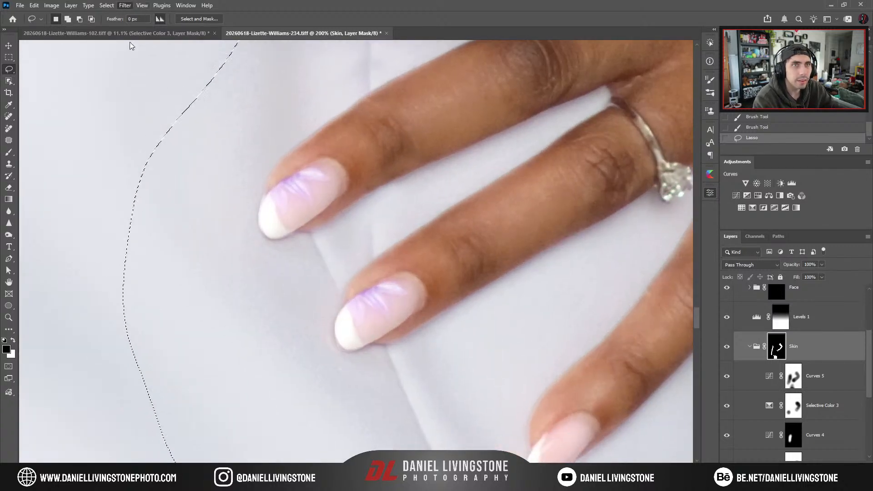
Soften the Skin mask around the selected fingers with Gaussian Blur, and clear the selection.
{"action": "key", "text": "space"}
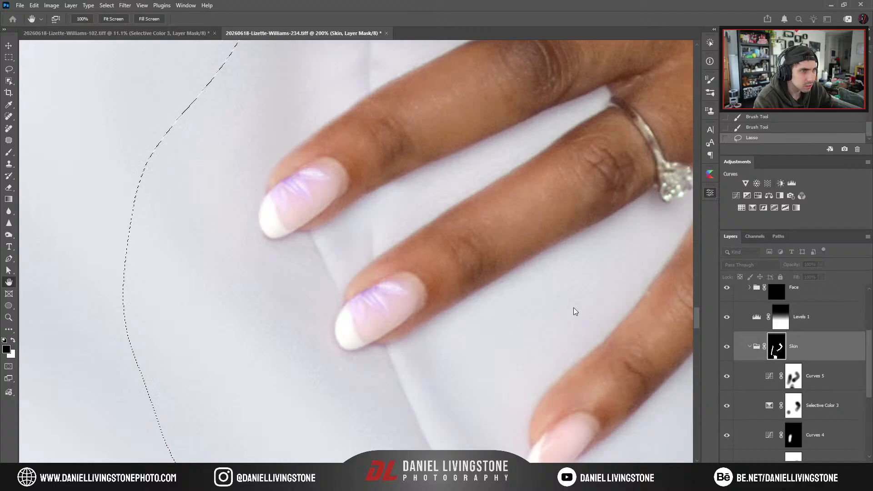
{"action": "key", "text": "ctrl+f"}
{"action": "key", "text": "ctrl+d"}
{"action": "key", "text": "ctrl+minus"}
{"action": "key", "text": "ctrl+minus"}
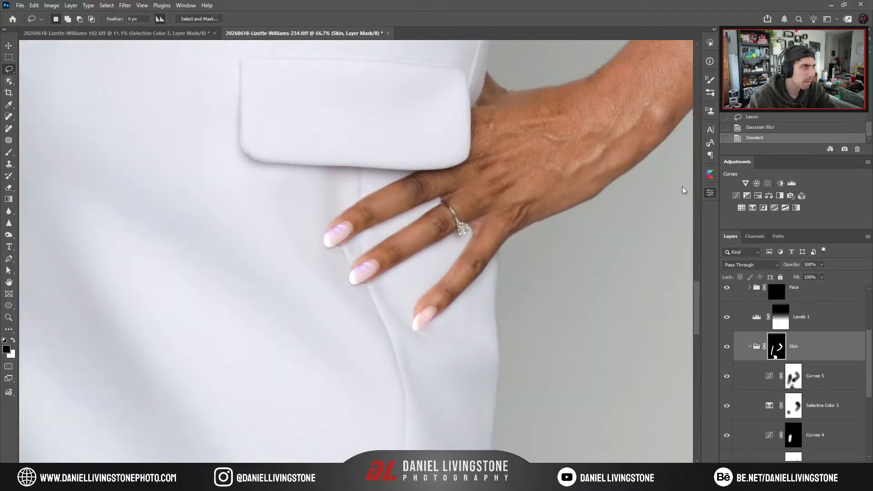
Collapse the Skin and Subject groups, show the Subject group alone, and restore the other layers' visibility.
{"action": "key", "text": "ctrl+0"}
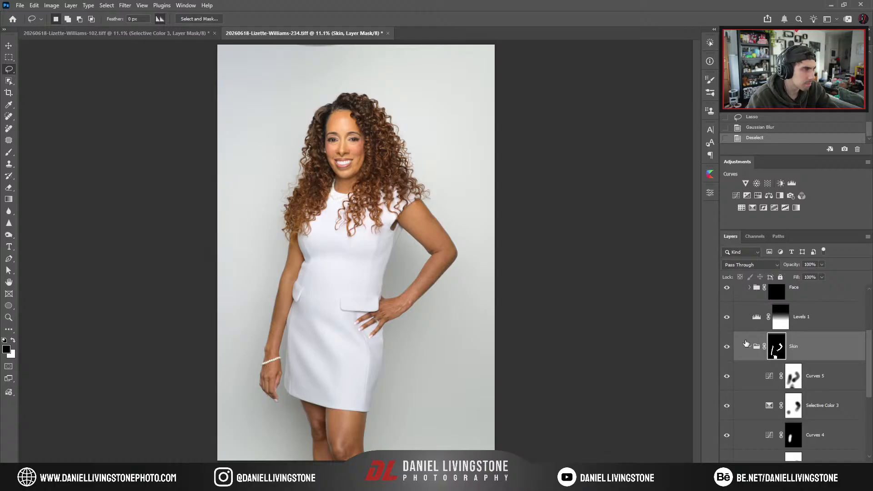
{"action": "left_click", "coordinate": [745, 343]}
{"action": "left_click", "coordinate": [749, 346]}
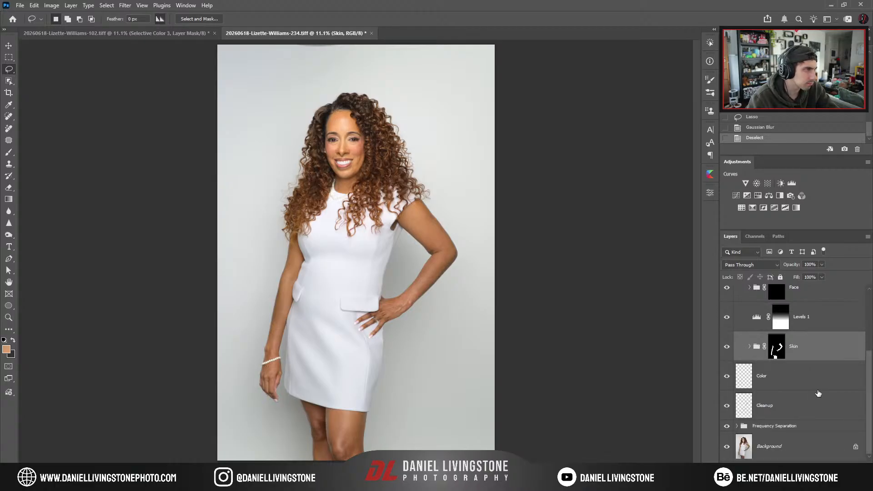
{"action": "scroll", "coordinate": [860, 373], "scroll_direction": "up", "scroll_amount": 3}
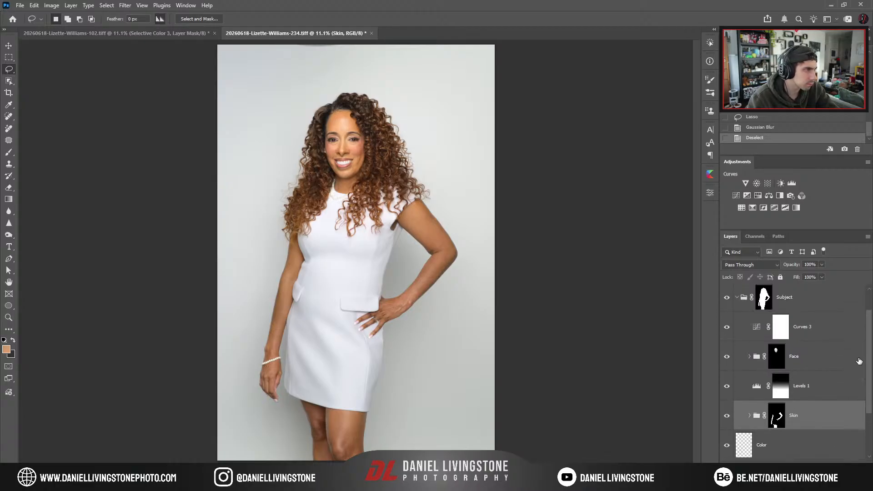
{"action": "left_click", "coordinate": [737, 298]}
{"action": "left_click", "coordinate": [727, 332], "text": "alt"}
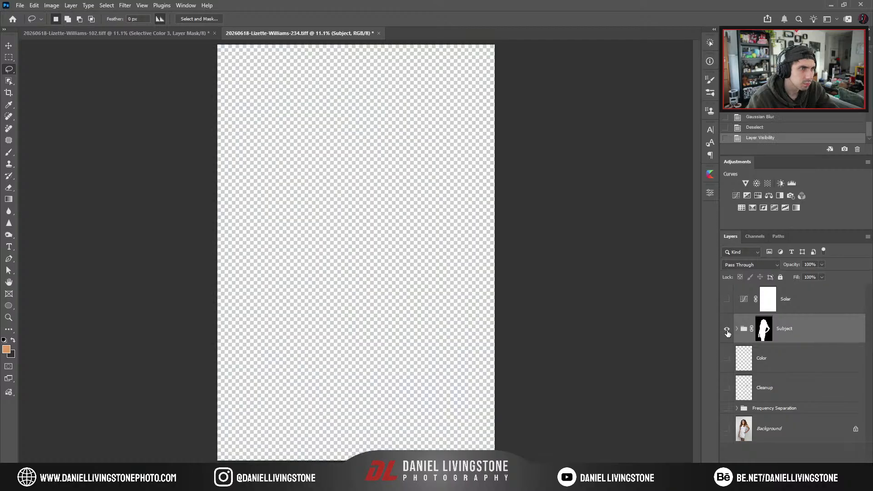
{"action": "left_click", "coordinate": [727, 329], "text": "alt"}
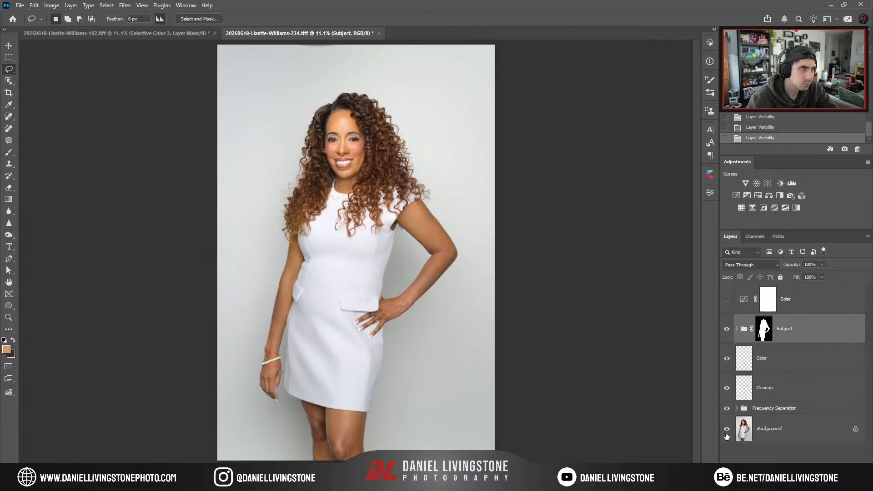
Check the full portrait at different magnifications and save the white-dress document.
{"action": "scroll", "coordinate": [727, 432], "scroll_direction": "down", "scroll_amount": 1}
{"action": "scroll", "coordinate": [728, 428], "scroll_direction": "up", "scroll_amount": 1}
{"action": "scroll", "coordinate": [732, 382], "scroll_direction": "down", "scroll_amount": 2}
{"action": "scroll", "coordinate": [735, 400], "scroll_direction": "up", "scroll_amount": 3}
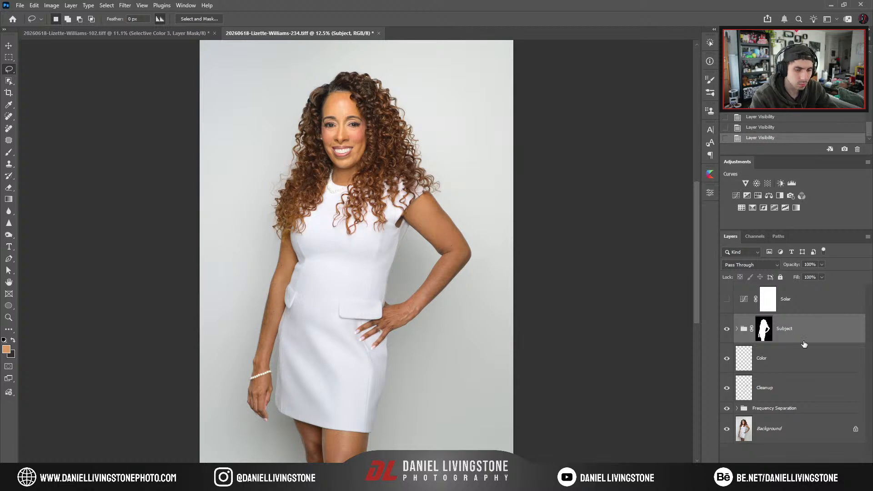
{"action": "key", "text": "ctrl+s"}
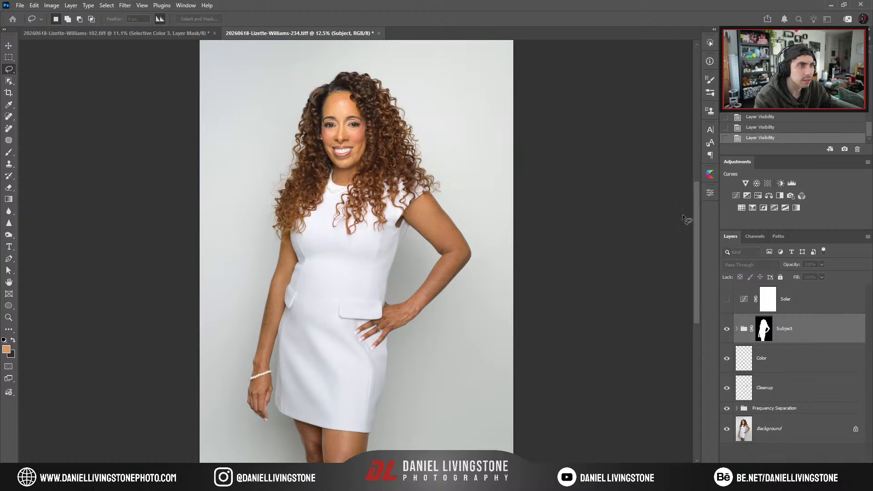
{"action": "key", "text": "Return"}
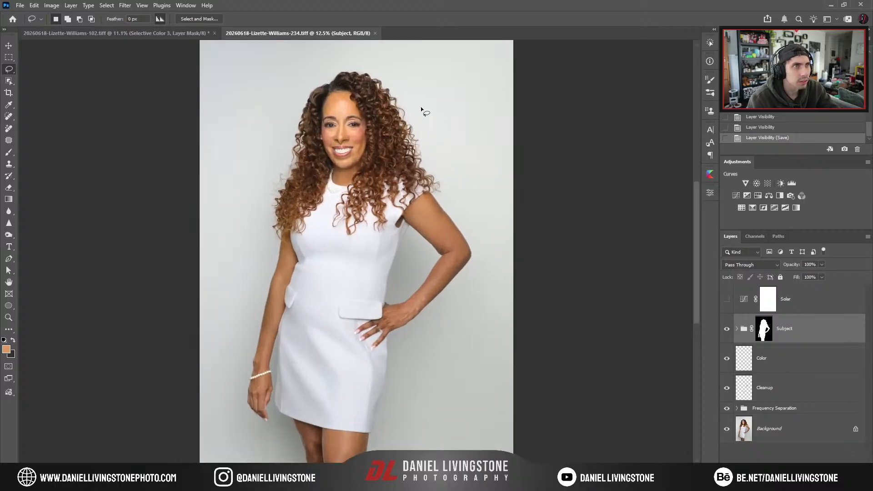
Marquee the dark arc along the backdrop's upper edge, remove it with Content-Aware Fill on the Cleanup layer, and clear the selection.
{"action": "left_click_drag", "start_coordinate": [423, 110], "coordinate": [470, 318]}
{"action": "key", "text": "ctrl+plus"}
{"action": "key", "text": "ctrl+plus"}
{"action": "key", "text": "ctrl+plus"}
{"action": "key", "text": "m"}
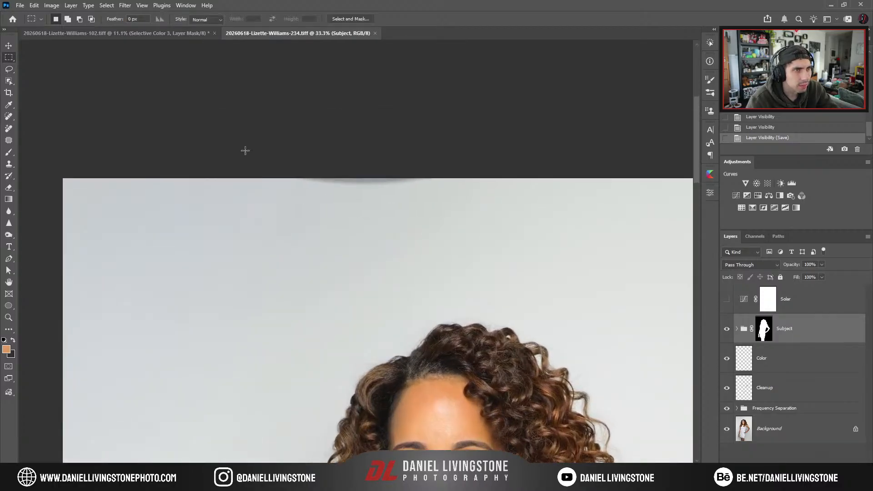
{"action": "left_click_drag", "start_coordinate": [245, 178], "coordinate": [459, 197]}
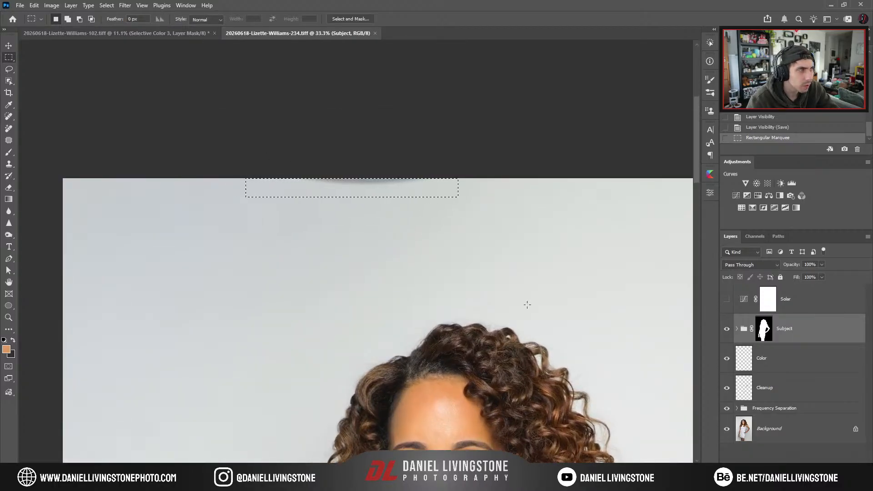
{"action": "key", "text": "alt+bracketleft"}
{"action": "key", "text": "alt+bracketleft"}
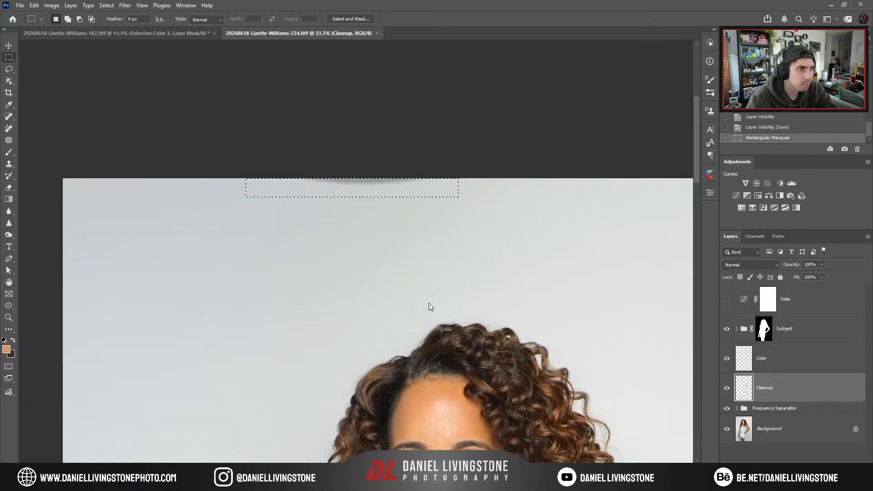
{"action": "key", "text": "shift+F5"}
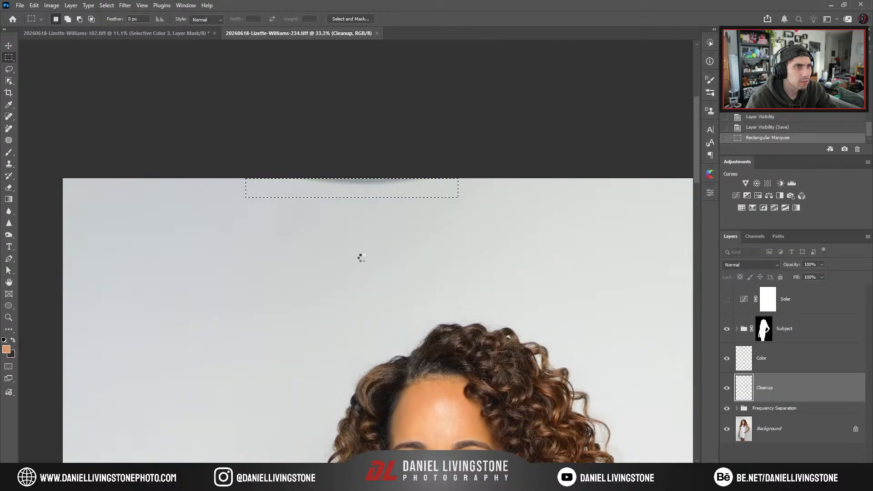
{"action": "key", "text": "l"}
{"action": "key", "text": "ctrl+d"}
{"action": "key", "text": "ctrl+0"}
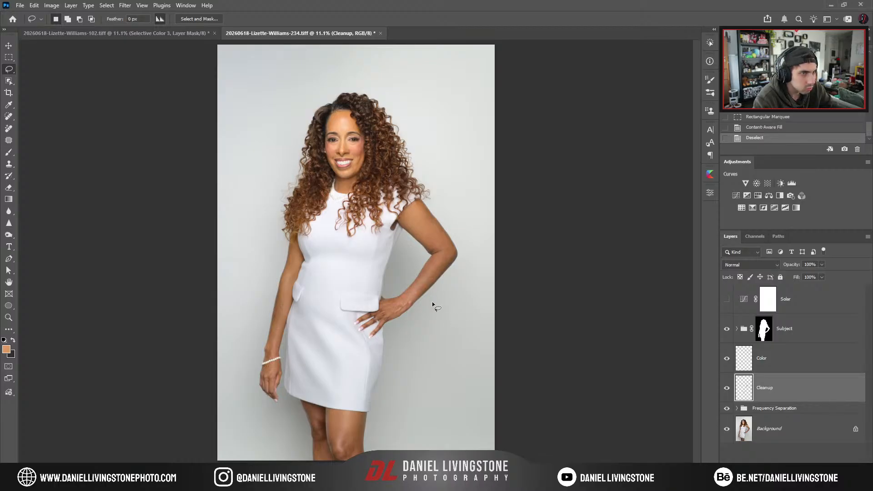
Inspect the dress, hair and pearl necklace up to 100%, and save the cleaned-up white-dress portrait.
{"action": "key", "text": "ctrl+plus"}
{"action": "key", "text": "ctrl+plus"}
{"action": "key", "text": "ctrl+plus"}
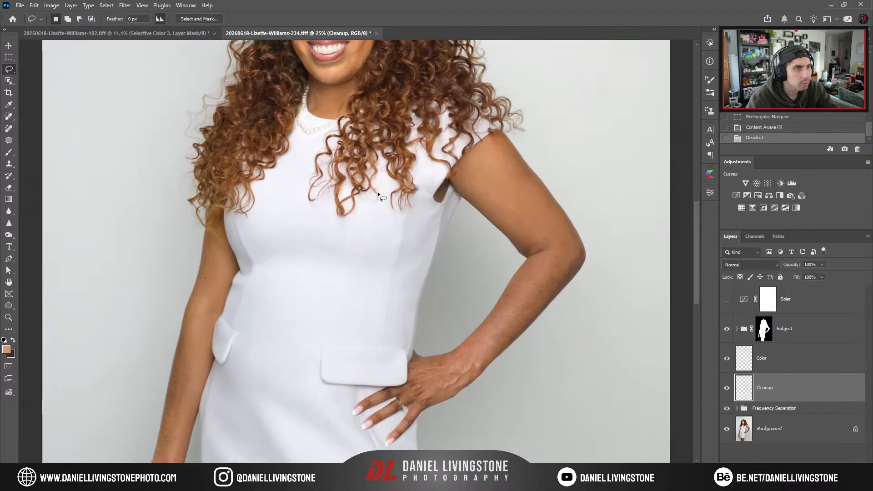
{"action": "key", "text": "ctrl+plus"}
{"action": "key", "text": "ctrl+plus"}
{"action": "key", "text": "ctrl+plus"}
{"action": "key", "text": "ctrl+plus"}
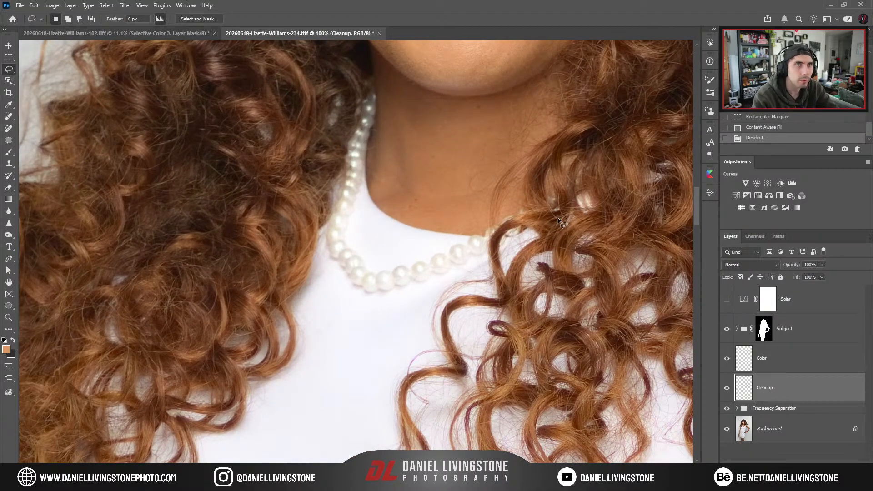
{"action": "key", "text": "ctrl+s"}
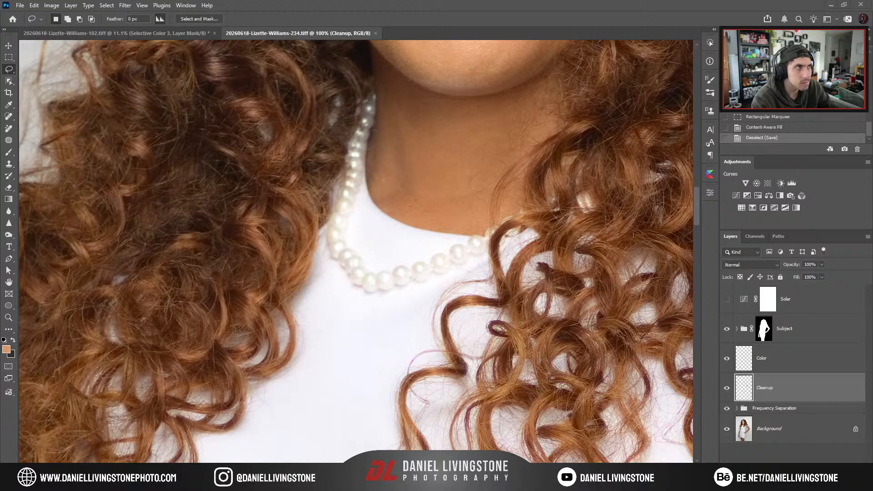
{"action": "key", "text": "ctrl+0"}
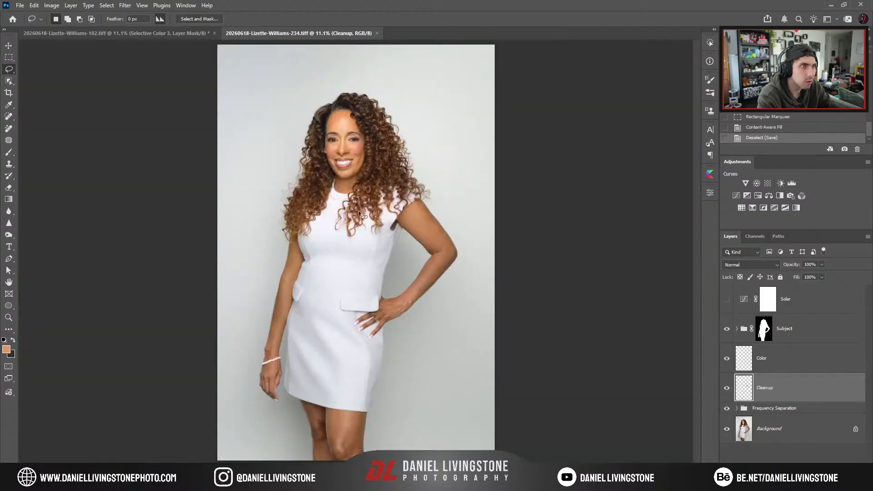
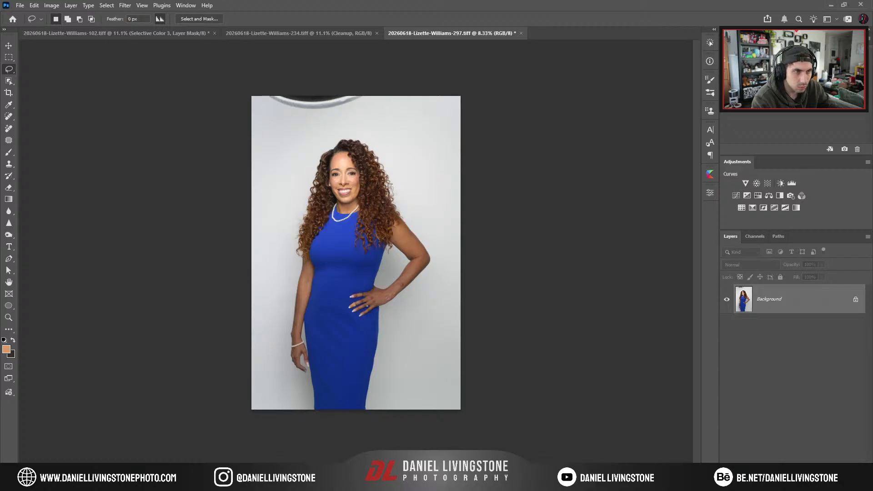
Run the retouching setup action on the blue-dress portrait to build its Frequency Separation group, Cleanup layer and Solar curves.
{"action": "scroll", "coordinate": [362, 238], "scroll_direction": "up", "scroll_amount": 3}
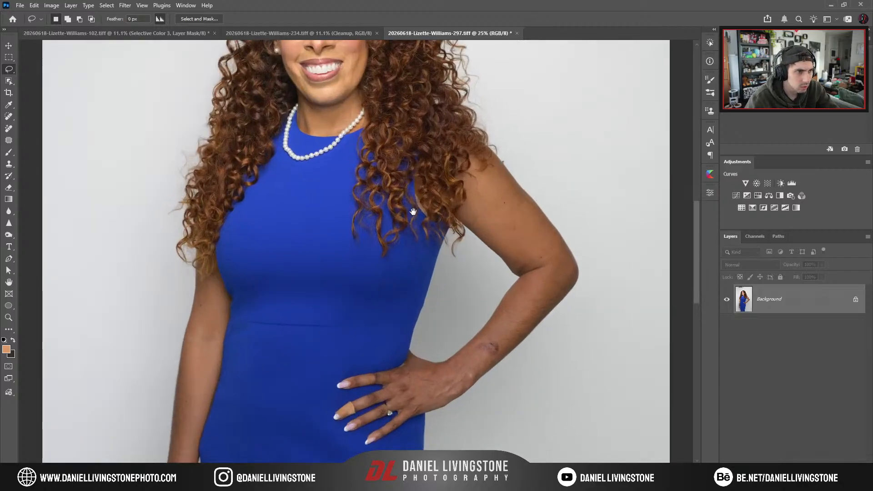
{"action": "left_click_drag", "start_coordinate": [411, 221], "coordinate": [420, 413]}
{"action": "left_click", "coordinate": [710, 43]}
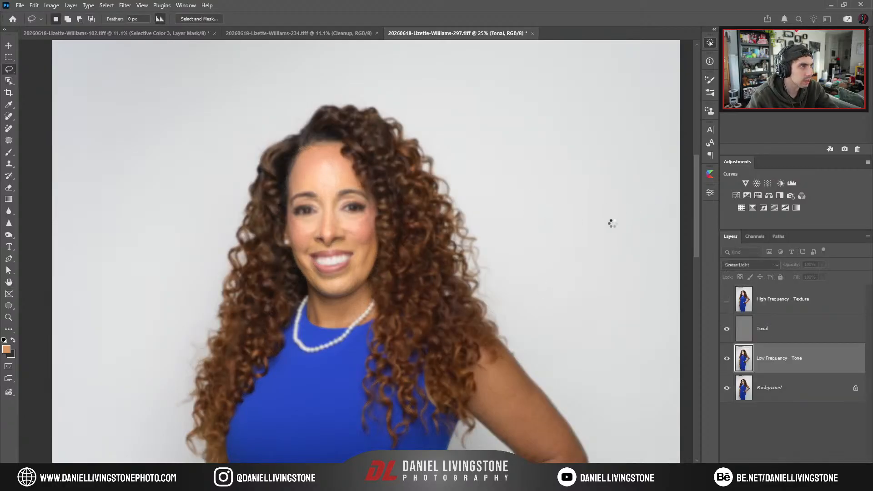
{"action": "left_click", "coordinate": [782, 320]}
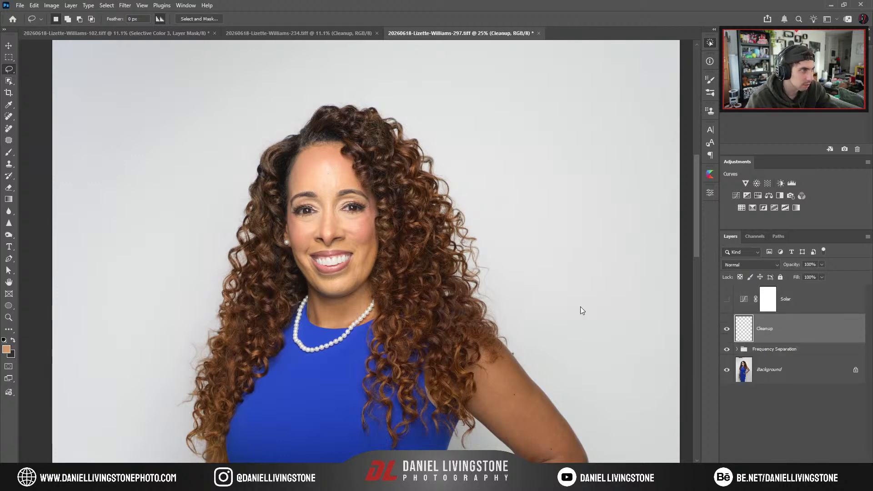
Expand the Frequency Separation group and patch a spot on her left cheek on the High Frequency - Texture layer.
{"action": "key", "text": "ctrl+equal"}
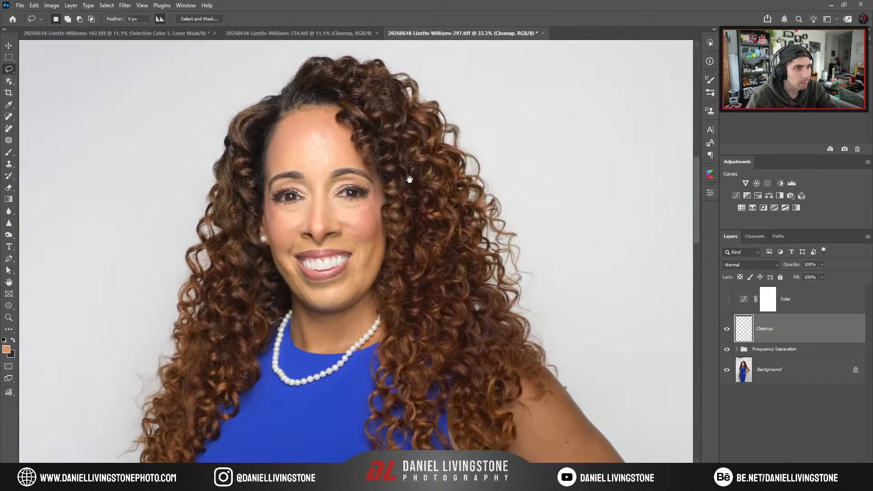
{"action": "key", "text": "ctrl+equal"}
{"action": "left_click", "coordinate": [737, 349]}
{"action": "left_click", "coordinate": [755, 369]}
{"action": "key", "text": "j"}
{"action": "key", "text": "ctrl+equal"}
{"action": "key", "text": "ctrl+equal"}
{"action": "key", "text": "ctrl+equal"}
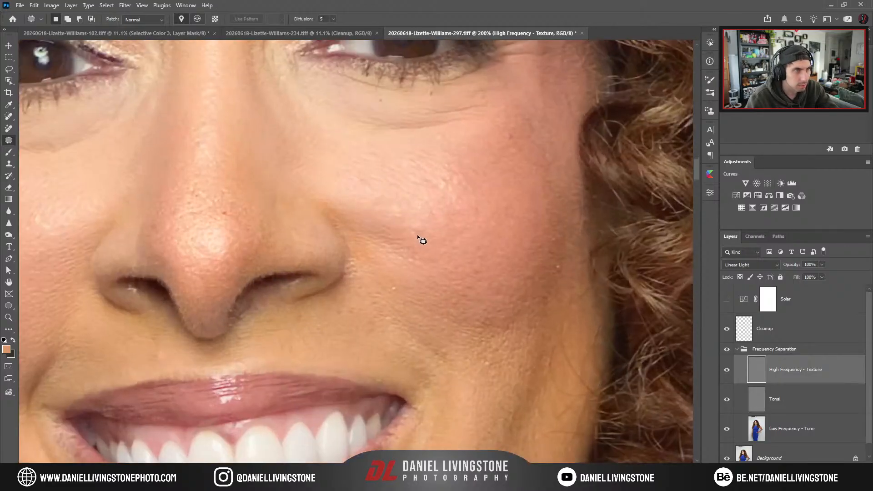
{"action": "left_click_drag", "start_coordinate": [414, 239], "coordinate": [373, 227]}
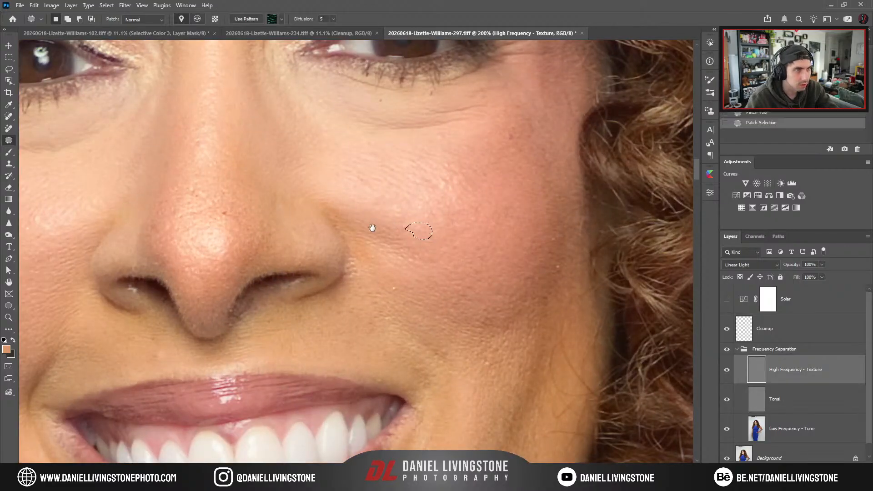
Patch the uneven skin texture on the bridge of the nose at 300% magnification.
{"action": "key", "text": "ctrl+equal"}
{"action": "mouse_move", "coordinate": [183, 215]}
{"action": "left_mouse_down"}
{"action": "mouse_move", "coordinate": [347, 255]}
{"action": "mouse_move", "coordinate": [314, 235]}
{"action": "mouse_move", "coordinate": [322, 228]}
{"action": "mouse_move", "coordinate": [333, 283]}
{"action": "left_mouse_up"}
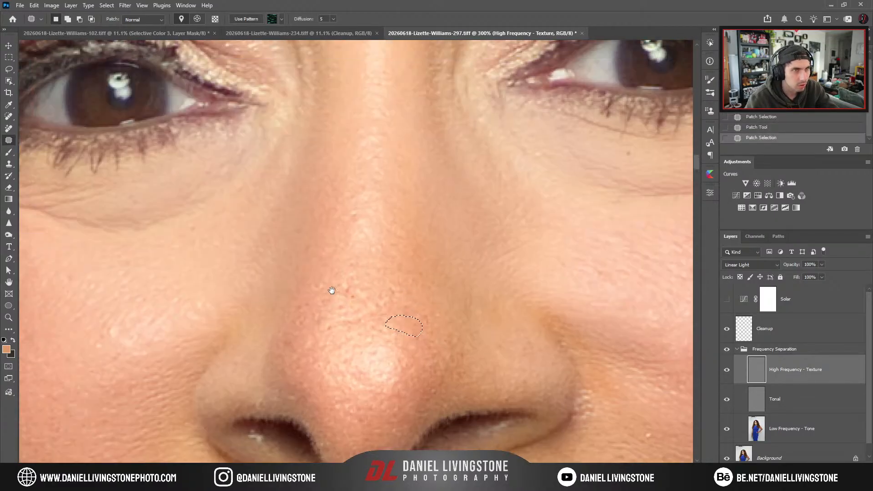
{"action": "mouse_move", "coordinate": [338, 244]}
{"action": "left_mouse_down"}
{"action": "mouse_move", "coordinate": [338, 294]}
{"action": "mouse_move", "coordinate": [360, 236]}
{"action": "mouse_move", "coordinate": [342, 241]}
{"action": "left_mouse_up"}
{"action": "left_click_drag", "start_coordinate": [342, 308], "coordinate": [364, 373]}
{"action": "left_click_drag", "start_coordinate": [345, 414], "coordinate": [406, 180]}
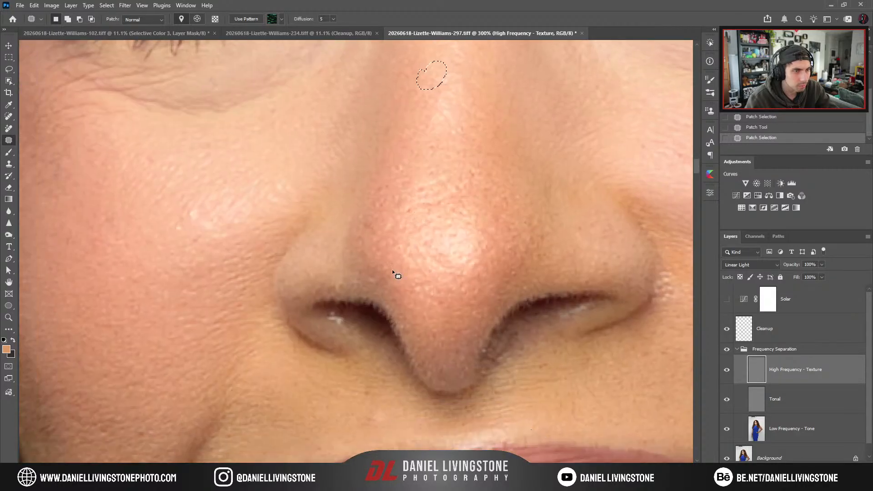
Patch out the bright highlight in her right nostril and nearby spots under the nose, and clear the selection.
{"action": "key", "text": "ctrl+equal"}
{"action": "left_click_drag", "start_coordinate": [321, 347], "coordinate": [314, 347]}
{"action": "left_click", "coordinate": [357, 356]}
{"action": "mouse_move", "coordinate": [325, 341]}
{"action": "left_mouse_down"}
{"action": "mouse_move", "coordinate": [349, 353]}
{"action": "mouse_move", "coordinate": [239, 332]}
{"action": "left_mouse_up"}
{"action": "left_click", "coordinate": [360, 353]}
{"action": "mouse_move", "coordinate": [430, 362]}
{"action": "left_mouse_down"}
{"action": "mouse_move", "coordinate": [429, 378]}
{"action": "mouse_move", "coordinate": [424, 367]}
{"action": "left_mouse_up"}
{"action": "mouse_move", "coordinate": [434, 375]}
{"action": "left_mouse_down"}
{"action": "mouse_move", "coordinate": [449, 378]}
{"action": "mouse_move", "coordinate": [413, 440]}
{"action": "left_mouse_up"}
{"action": "left_click", "coordinate": [427, 395]}
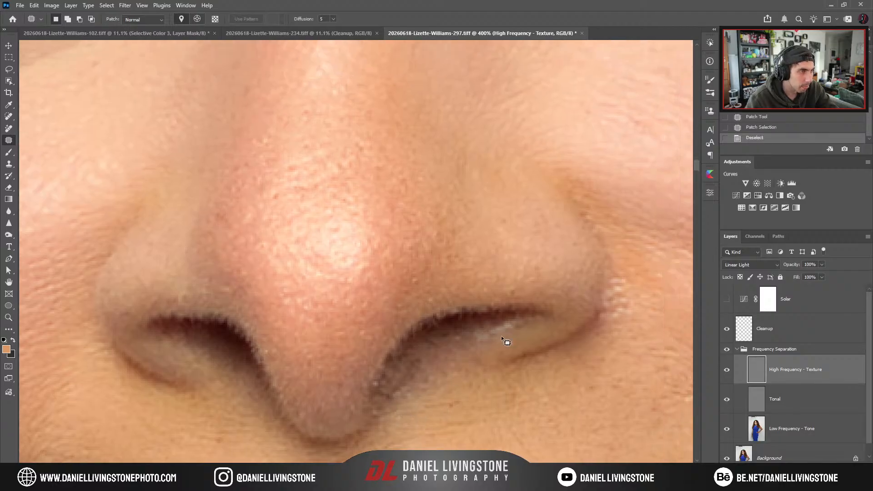
Patch out the bright highlight inside her left nostril with darker texture from beside it.
{"action": "left_click_drag", "start_coordinate": [478, 346], "coordinate": [454, 359]}
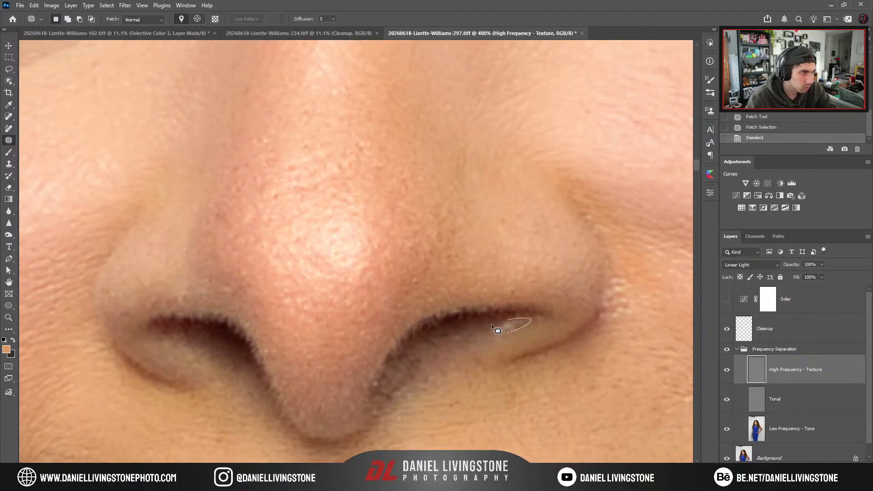
{"action": "left_click_drag", "start_coordinate": [492, 325], "coordinate": [504, 320]}
{"action": "left_click_drag", "start_coordinate": [503, 327], "coordinate": [472, 352]}
{"action": "key", "text": "ctrl+d"}
{"action": "left_click_drag", "start_coordinate": [450, 350], "coordinate": [490, 337]}
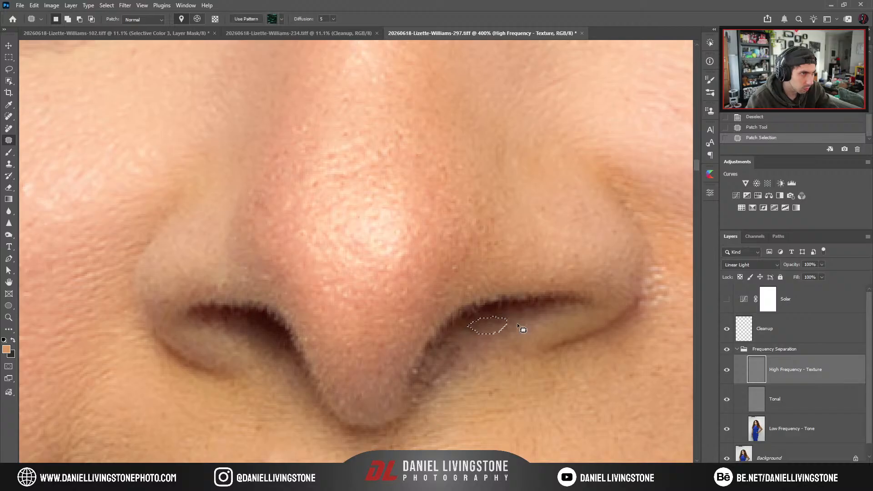
{"action": "left_click_drag", "start_coordinate": [456, 385], "coordinate": [527, 309]}
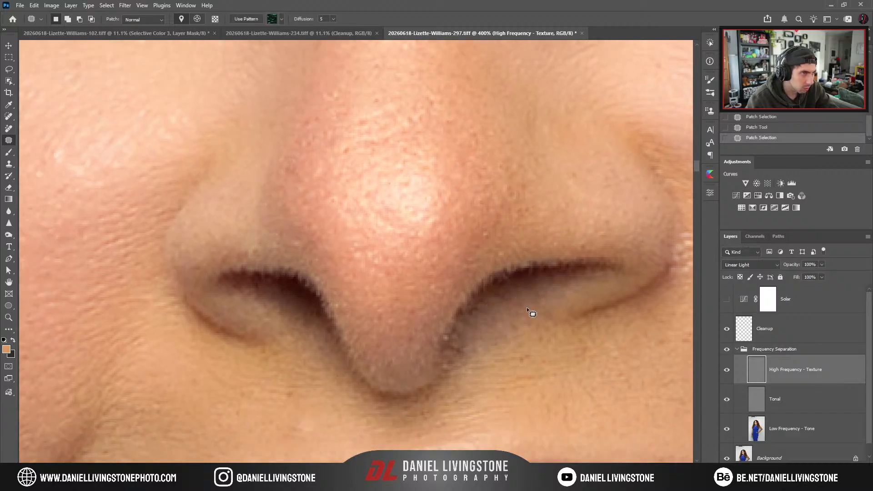
Patch the bright specks along the edge between the nose tip and her left nostril.
{"action": "left_click_drag", "start_coordinate": [471, 339], "coordinate": [452, 359]}
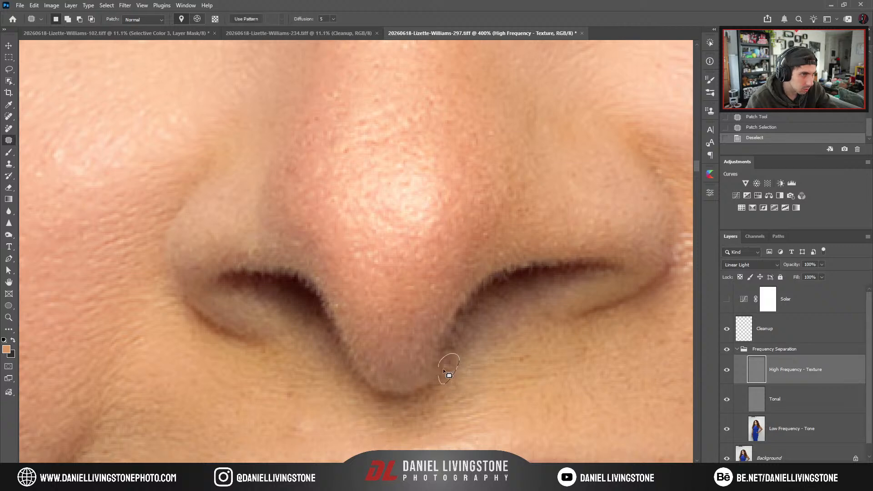
{"action": "key", "text": "ctrl+d"}
{"action": "mouse_move", "coordinate": [444, 371]}
{"action": "left_mouse_down"}
{"action": "mouse_move", "coordinate": [473, 348]}
{"action": "mouse_move", "coordinate": [404, 321]}
{"action": "left_mouse_up"}
Patch the fine marks on the skin between her left nostril and upper lip, clearing each selection.
{"action": "key", "text": "ctrl+minus"}
{"action": "key", "text": "ctrl+plus"}
{"action": "mouse_move", "coordinate": [443, 395]}
{"action": "left_mouse_down"}
{"action": "mouse_move", "coordinate": [421, 375]}
{"action": "mouse_move", "coordinate": [390, 405]}
{"action": "mouse_move", "coordinate": [399, 360]}
{"action": "mouse_move", "coordinate": [396, 393]}
{"action": "left_mouse_up"}
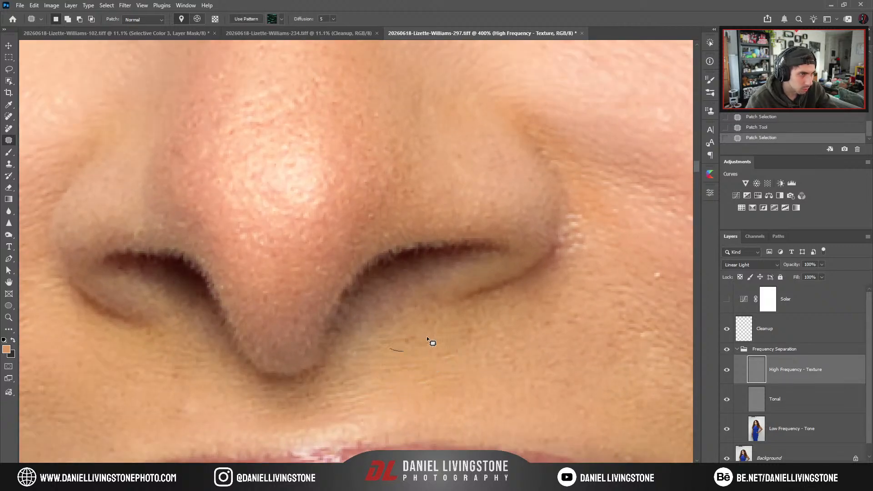
{"action": "key", "text": "ctrl+d"}
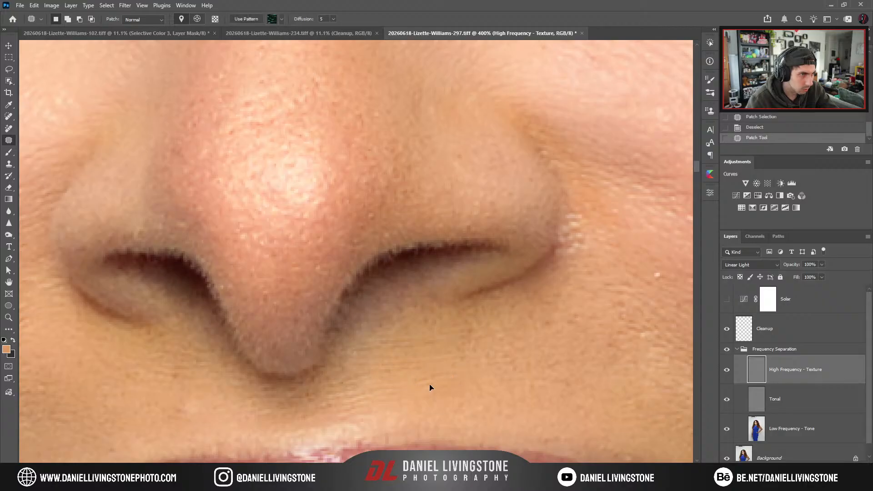
{"action": "left_click_drag", "start_coordinate": [430, 388], "coordinate": [431, 387]}
{"action": "key", "text": "ctrl+d"}
{"action": "mouse_move", "coordinate": [465, 376]}
{"action": "left_mouse_down"}
{"action": "mouse_move", "coordinate": [415, 380]}
{"action": "mouse_move", "coordinate": [409, 371]}
{"action": "mouse_move", "coordinate": [426, 372]}
{"action": "left_mouse_up"}
{"action": "mouse_move", "coordinate": [435, 367]}
{"action": "left_mouse_down"}
{"action": "mouse_move", "coordinate": [419, 386]}
{"action": "mouse_move", "coordinate": [357, 378]}
{"action": "mouse_move", "coordinate": [285, 410]}
{"action": "left_mouse_up"}
{"action": "key", "text": "ctrl+d"}
{"action": "mouse_move", "coordinate": [457, 331]}
{"action": "left_mouse_down"}
{"action": "mouse_move", "coordinate": [466, 334]}
{"action": "mouse_move", "coordinate": [448, 313]}
{"action": "left_mouse_up"}
{"action": "key", "text": "ctrl+d"}
Patch a small texture blemish on the skin around the nose and clear the selection.
{"action": "key", "text": "ctrl+minus"}
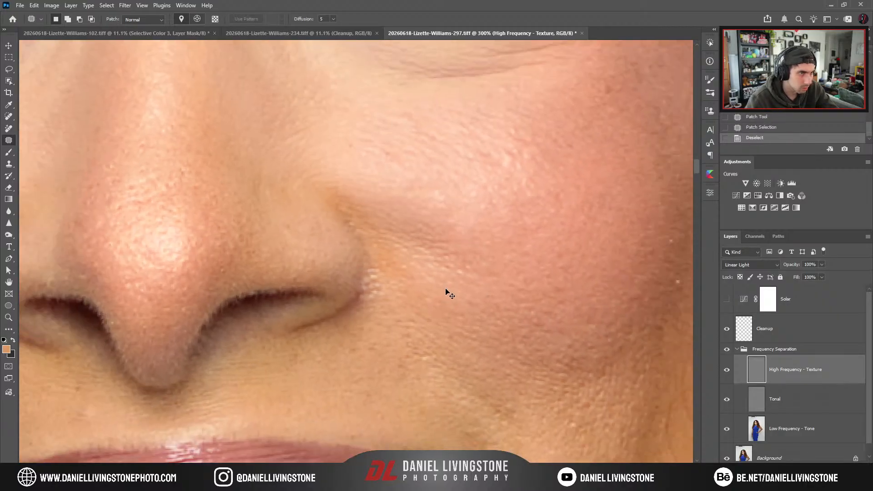
{"action": "key", "text": "ctrl+minus"}
{"action": "mouse_move", "coordinate": [433, 347]}
{"action": "left_mouse_down"}
{"action": "mouse_move", "coordinate": [477, 271]}
{"action": "mouse_move", "coordinate": [589, 312]}
{"action": "left_mouse_up"}
{"action": "key", "text": "ctrl+plus"}
{"action": "key", "text": "ctrl+plus"}
{"action": "left_click_drag", "start_coordinate": [424, 296], "coordinate": [391, 305]}
{"action": "mouse_move", "coordinate": [404, 317]}
{"action": "left_mouse_down"}
{"action": "mouse_move", "coordinate": [350, 326]}
{"action": "mouse_move", "coordinate": [383, 303]}
{"action": "left_mouse_up"}
{"action": "key", "text": "ctrl+d"}
Patch out the two small dark spots beneath her left eye and clear the selection.
{"action": "key", "text": "ctrl+minus"}
{"action": "key", "text": "ctrl+minus"}
{"action": "left_click_drag", "start_coordinate": [440, 309], "coordinate": [356, 156]}
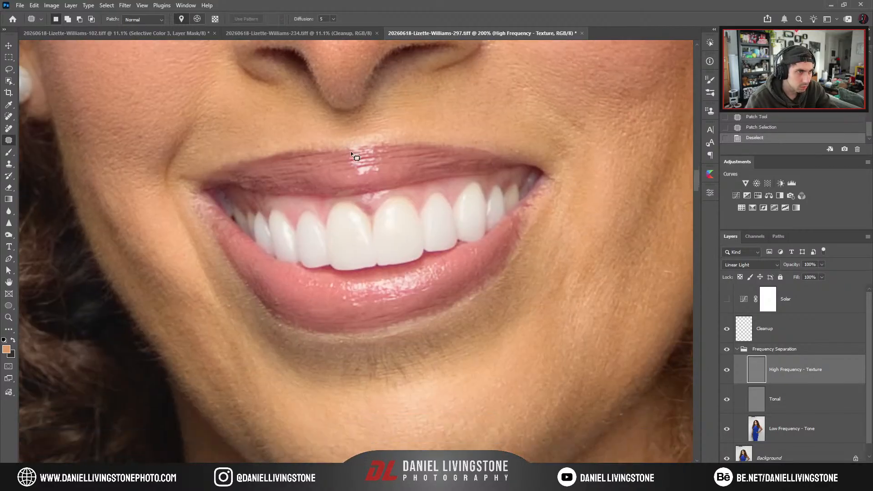
{"action": "key", "text": "ctrl+minus"}
{"action": "left_click_drag", "start_coordinate": [388, 313], "coordinate": [431, 386]}
{"action": "left_click_drag", "start_coordinate": [410, 327], "coordinate": [413, 388]}
{"action": "left_click_drag", "start_coordinate": [386, 306], "coordinate": [388, 354]}
{"action": "key", "text": "ctrl+plus"}
{"action": "key", "text": "ctrl+plus"}
{"action": "key", "text": "ctrl+plus"}
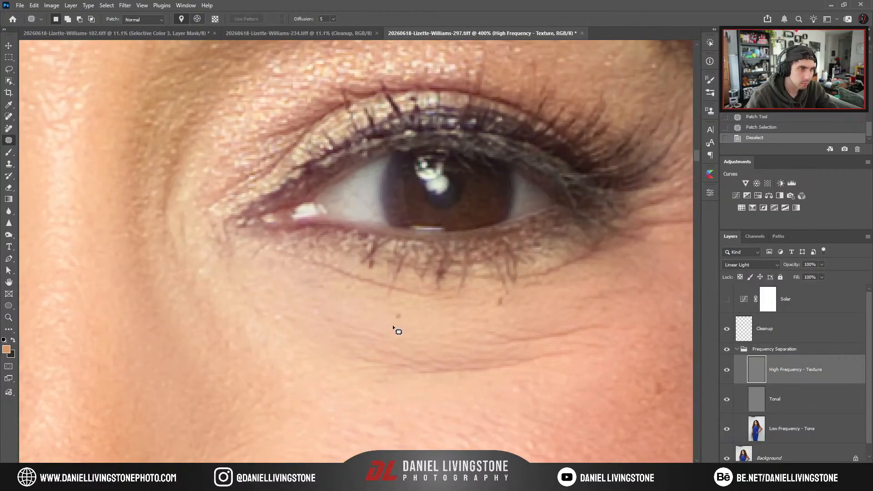
{"action": "left_click_drag", "start_coordinate": [378, 316], "coordinate": [506, 310]}
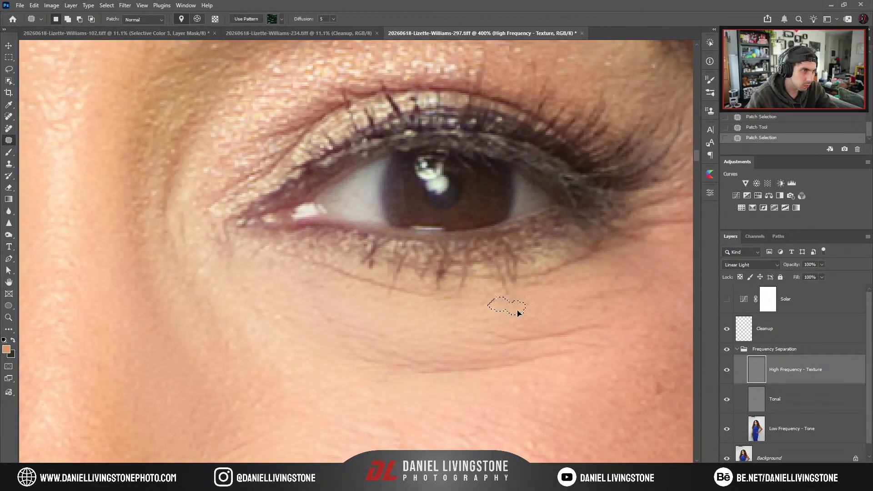
{"action": "key", "text": "ctrl+d"}
Patch the under-eye skin near the inner corner of her left eye and clear the selection.
{"action": "left_click_drag", "start_coordinate": [361, 352], "coordinate": [481, 359]}
{"action": "mouse_move", "coordinate": [430, 305]}
{"action": "left_mouse_down"}
{"action": "mouse_move", "coordinate": [437, 305]}
{"action": "mouse_move", "coordinate": [426, 320]}
{"action": "left_mouse_up"}
{"action": "key", "text": "ctrl+d"}
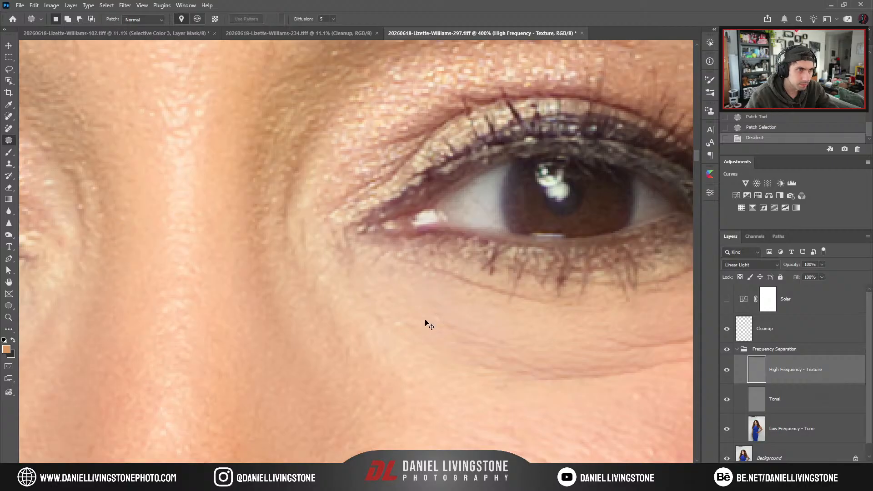
Patch small texture blemishes on the forehead, including the skin just above the inner part of her right eyebrow.
{"action": "key", "text": "ctrl+minus"}
{"action": "key", "text": "ctrl+minus"}
{"action": "mouse_move", "coordinate": [367, 296]}
{"action": "left_mouse_down"}
{"action": "mouse_move", "coordinate": [405, 267]}
{"action": "mouse_move", "coordinate": [465, 317]}
{"action": "mouse_move", "coordinate": [509, 405]}
{"action": "left_mouse_up"}
{"action": "key", "text": "ctrl+plus"}
{"action": "mouse_move", "coordinate": [409, 289]}
{"action": "left_mouse_down"}
{"action": "mouse_move", "coordinate": [392, 314]}
{"action": "mouse_move", "coordinate": [422, 298]}
{"action": "mouse_move", "coordinate": [438, 326]}
{"action": "mouse_move", "coordinate": [407, 319]}
{"action": "left_mouse_up"}
{"action": "key", "text": "ctrl+d"}
{"action": "left_click_drag", "start_coordinate": [383, 285], "coordinate": [483, 365]}
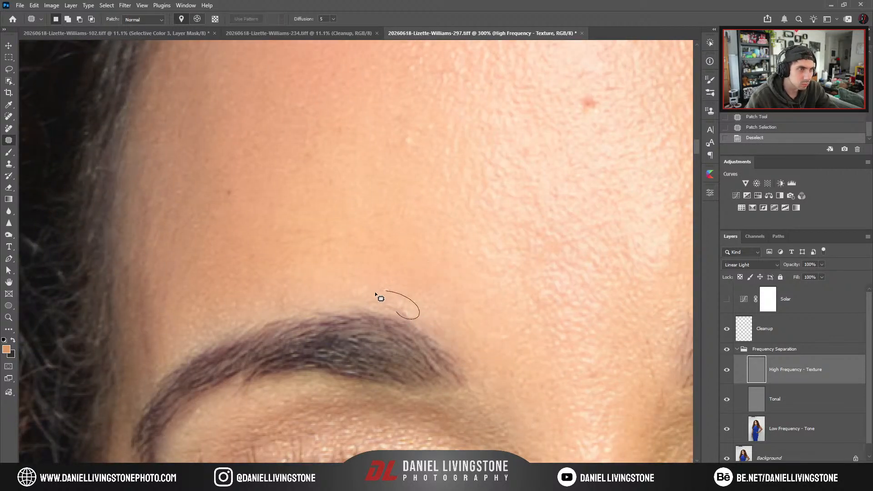
{"action": "left_click_drag", "start_coordinate": [376, 294], "coordinate": [385, 291]}
{"action": "left_click_drag", "start_coordinate": [396, 306], "coordinate": [409, 286]}
{"action": "mouse_move", "coordinate": [402, 269]}
{"action": "left_mouse_down"}
{"action": "mouse_move", "coordinate": [407, 299]}
{"action": "mouse_move", "coordinate": [382, 311]}
{"action": "left_mouse_up"}
{"action": "left_click_drag", "start_coordinate": [372, 317], "coordinate": [410, 325]}
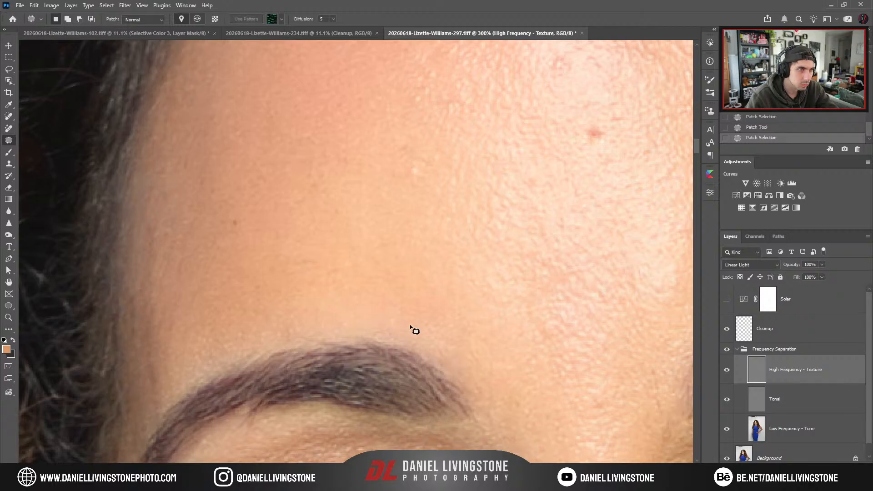
Patch small texture blemishes across the forehead above her right eyebrow, clearing the selection between spots.
{"action": "mouse_move", "coordinate": [521, 372]}
{"action": "left_mouse_down"}
{"action": "mouse_move", "coordinate": [473, 374]}
{"action": "mouse_move", "coordinate": [458, 330]}
{"action": "mouse_move", "coordinate": [518, 375]}
{"action": "mouse_move", "coordinate": [449, 336]}
{"action": "left_mouse_up"}
{"action": "left_click_drag", "start_coordinate": [477, 355], "coordinate": [439, 306]}
{"action": "key", "text": "ctrl+d"}
{"action": "left_click_drag", "start_coordinate": [419, 248], "coordinate": [394, 318]}
{"action": "left_click_drag", "start_coordinate": [394, 237], "coordinate": [359, 243]}
{"action": "left_click_drag", "start_coordinate": [365, 247], "coordinate": [345, 260]}
{"action": "key", "text": "ctrl+d"}
{"action": "mouse_move", "coordinate": [349, 222]}
{"action": "left_mouse_down"}
{"action": "mouse_move", "coordinate": [343, 271]}
{"action": "mouse_move", "coordinate": [340, 254]}
{"action": "left_mouse_up"}
{"action": "left_click_drag", "start_coordinate": [347, 264], "coordinate": [338, 293]}
{"action": "left_click_drag", "start_coordinate": [385, 347], "coordinate": [260, 415]}
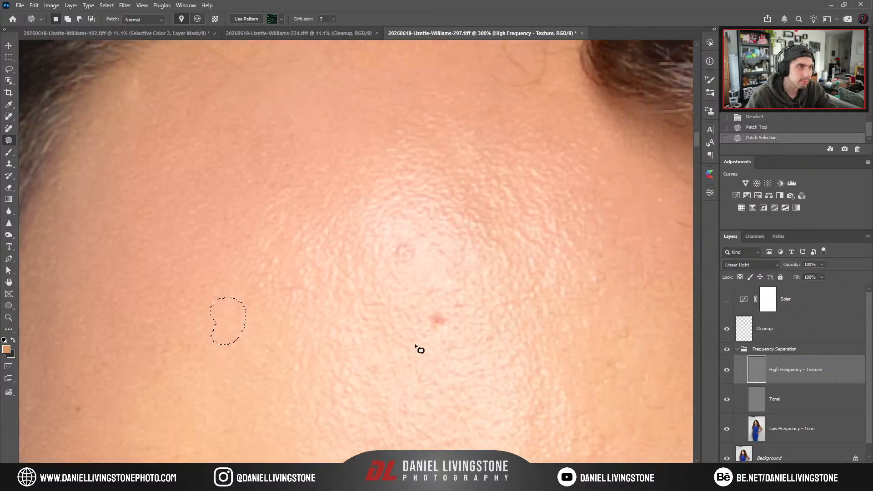
Patch out the red spot and the small round mark in the centre of the forehead.
{"action": "mouse_move", "coordinate": [434, 310]}
{"action": "left_mouse_down"}
{"action": "mouse_move", "coordinate": [416, 332]}
{"action": "mouse_move", "coordinate": [369, 302]}
{"action": "mouse_move", "coordinate": [405, 300]}
{"action": "mouse_move", "coordinate": [402, 281]}
{"action": "left_mouse_up"}
{"action": "left_click_drag", "start_coordinate": [371, 258], "coordinate": [401, 324]}
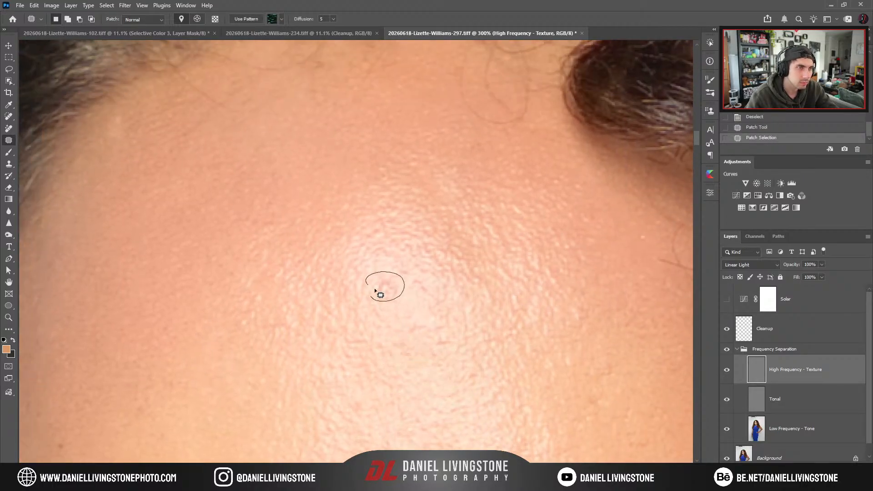
{"action": "left_click_drag", "start_coordinate": [375, 290], "coordinate": [373, 284]}
{"action": "key", "text": "ctrl+d"}
Patch the uneven texture on the upper forehead just above the bright highlight and clear the selection.
{"action": "left_click_drag", "start_coordinate": [414, 236], "coordinate": [399, 281]}
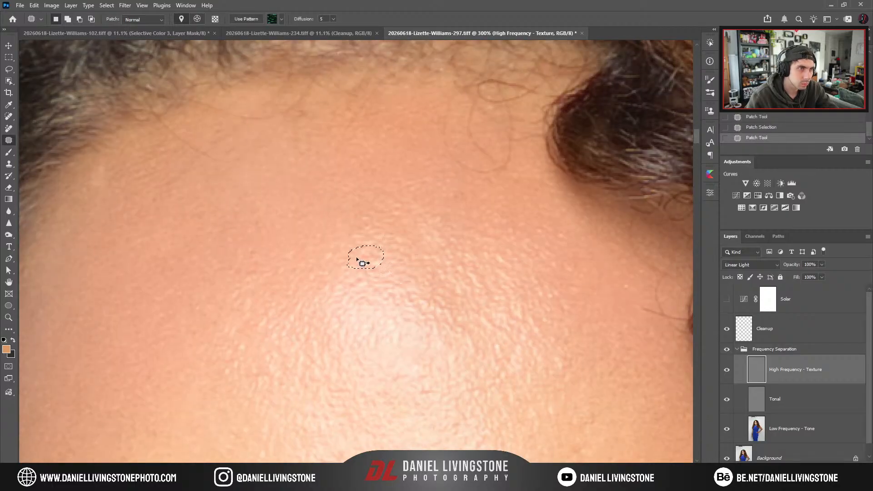
{"action": "left_click_drag", "start_coordinate": [376, 252], "coordinate": [348, 310]}
{"action": "mouse_move", "coordinate": [402, 240]}
{"action": "left_mouse_down"}
{"action": "mouse_move", "coordinate": [323, 230]}
{"action": "mouse_move", "coordinate": [343, 259]}
{"action": "left_mouse_up"}
{"action": "key", "text": "ctrl+d"}
{"action": "mouse_move", "coordinate": [412, 327]}
{"action": "left_mouse_down"}
{"action": "mouse_move", "coordinate": [429, 329]}
{"action": "mouse_move", "coordinate": [368, 293]}
{"action": "mouse_move", "coordinate": [388, 312]}
{"action": "mouse_move", "coordinate": [365, 286]}
{"action": "left_mouse_up"}
{"action": "mouse_move", "coordinate": [381, 214]}
{"action": "left_mouse_down"}
{"action": "mouse_move", "coordinate": [402, 250]}
{"action": "mouse_move", "coordinate": [408, 325]}
{"action": "mouse_move", "coordinate": [431, 316]}
{"action": "mouse_move", "coordinate": [395, 269]}
{"action": "left_mouse_up"}
{"action": "key", "text": "ctrl+d"}
Patch small texture blemishes on the forehead between the highlight and her left temple, above the left eyebrow.
{"action": "key", "text": "ctrl+d"}
{"action": "mouse_move", "coordinate": [404, 260]}
{"action": "left_mouse_down"}
{"action": "mouse_move", "coordinate": [424, 297]}
{"action": "mouse_move", "coordinate": [433, 262]}
{"action": "left_mouse_up"}
{"action": "key", "text": "ctrl+d"}
{"action": "left_click_drag", "start_coordinate": [434, 327], "coordinate": [431, 320]}
{"action": "mouse_move", "coordinate": [438, 298]}
{"action": "left_mouse_down"}
{"action": "mouse_move", "coordinate": [437, 269]}
{"action": "mouse_move", "coordinate": [456, 297]}
{"action": "left_mouse_up"}
{"action": "key", "text": "ctrl+d"}
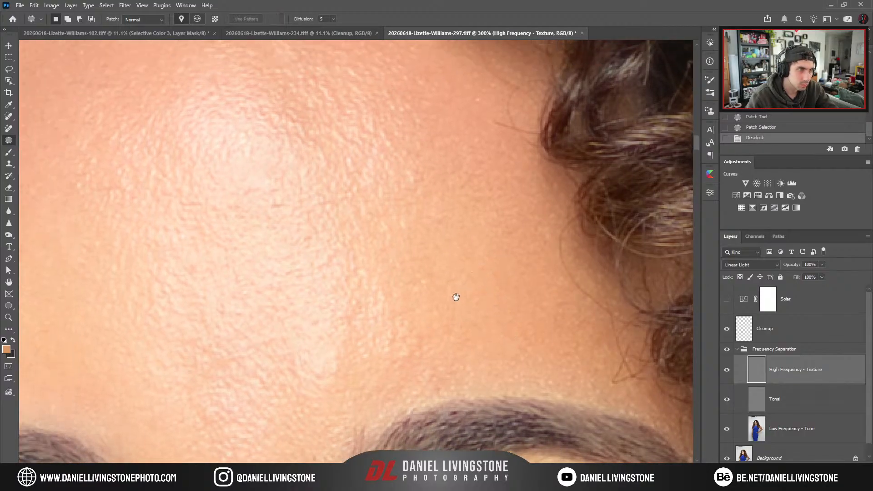
{"action": "left_click_drag", "start_coordinate": [412, 364], "coordinate": [425, 339]}
{"action": "mouse_move", "coordinate": [425, 339]}
{"action": "left_mouse_down"}
{"action": "mouse_move", "coordinate": [440, 306]}
{"action": "mouse_move", "coordinate": [470, 329]}
{"action": "left_mouse_up"}
{"action": "key", "text": "ctrl+d"}
Patch several rough texture spots in and around the shiny centre of the forehead, clearing each selection.
{"action": "left_click_drag", "start_coordinate": [341, 266], "coordinate": [396, 293]}
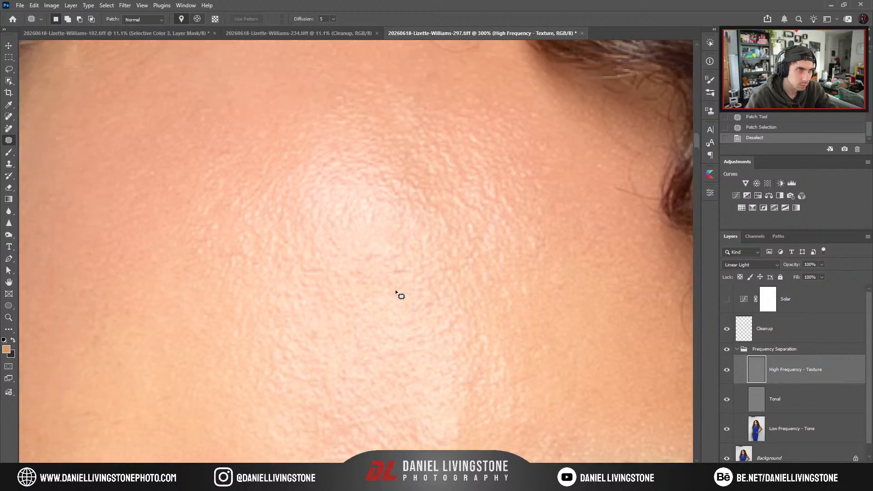
{"action": "left_click_drag", "start_coordinate": [359, 247], "coordinate": [362, 256]}
{"action": "mouse_move", "coordinate": [387, 269]}
{"action": "left_mouse_down"}
{"action": "mouse_move", "coordinate": [332, 253]}
{"action": "mouse_move", "coordinate": [444, 282]}
{"action": "left_mouse_up"}
{"action": "key", "text": "ctrl+d"}
{"action": "mouse_move", "coordinate": [387, 297]}
{"action": "left_mouse_down"}
{"action": "mouse_move", "coordinate": [428, 283]}
{"action": "mouse_move", "coordinate": [374, 279]}
{"action": "left_mouse_up"}
{"action": "left_click_drag", "start_coordinate": [385, 284], "coordinate": [374, 254]}
{"action": "key", "text": "ctrl+d"}
{"action": "mouse_move", "coordinate": [323, 278]}
{"action": "left_mouse_down"}
{"action": "mouse_move", "coordinate": [336, 284]}
{"action": "mouse_move", "coordinate": [329, 286]}
{"action": "left_mouse_up"}
{"action": "left_click_drag", "start_coordinate": [335, 284], "coordinate": [314, 288]}
{"action": "key", "text": "ctrl+d"}
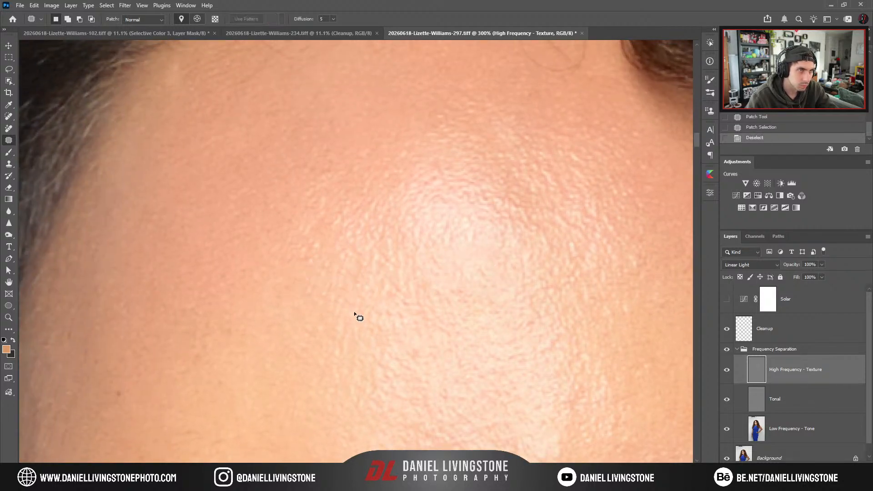
Patch a fine texture blemish on the lower centre of the forehead and clear the selection.
{"action": "mouse_move", "coordinate": [433, 407]}
{"action": "left_mouse_down"}
{"action": "mouse_move", "coordinate": [371, 320]}
{"action": "mouse_move", "coordinate": [386, 290]}
{"action": "mouse_move", "coordinate": [367, 272]}
{"action": "mouse_move", "coordinate": [371, 265]}
{"action": "left_mouse_up"}
{"action": "scroll", "coordinate": [371, 319], "scroll_direction": "down", "scroll_amount": 5}
{"action": "scroll", "coordinate": [398, 324], "scroll_direction": "up", "scroll_amount": 4}
{"action": "key", "text": "ctrl+plus"}
{"action": "left_click_drag", "start_coordinate": [385, 275], "coordinate": [373, 262]}
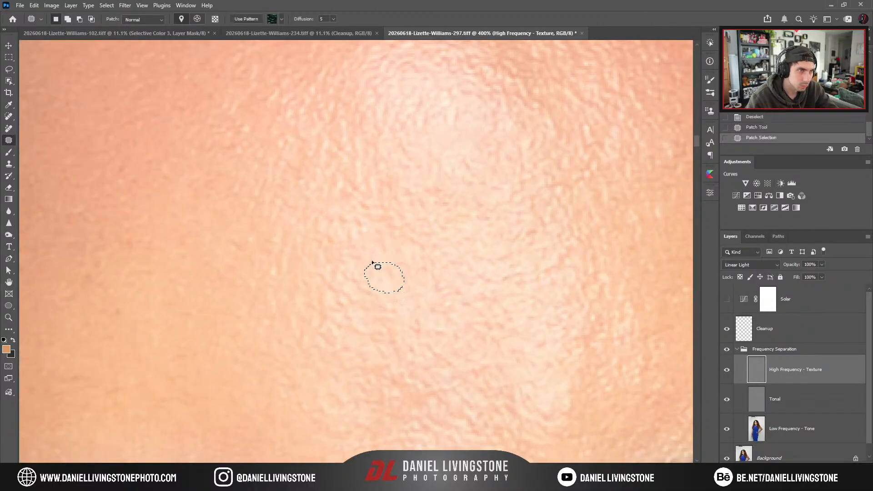
{"action": "key", "text": "ctrl+d"}
{"action": "scroll", "coordinate": [406, 281], "scroll_direction": "down", "scroll_amount": 5}
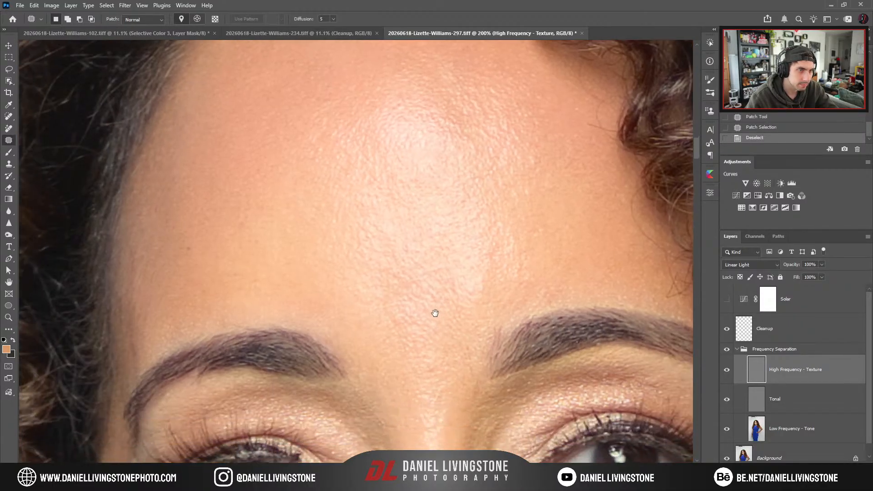
Rework a small texture blemish on the right side of her forehead, undoing the previous attempt and clearing the selection.
{"action": "scroll", "coordinate": [433, 312], "scroll_direction": "up", "scroll_amount": 3}
{"action": "key", "text": "ctrl+plus"}
{"action": "mouse_move", "coordinate": [339, 372]}
{"action": "left_mouse_down"}
{"action": "mouse_move", "coordinate": [374, 361]}
{"action": "mouse_move", "coordinate": [346, 366]}
{"action": "mouse_move", "coordinate": [386, 379]}
{"action": "left_mouse_up"}
{"action": "left_click_drag", "start_coordinate": [386, 338], "coordinate": [380, 331]}
{"action": "left_click_drag", "start_coordinate": [359, 302], "coordinate": [331, 318]}
{"action": "key", "text": "ctrl+z"}
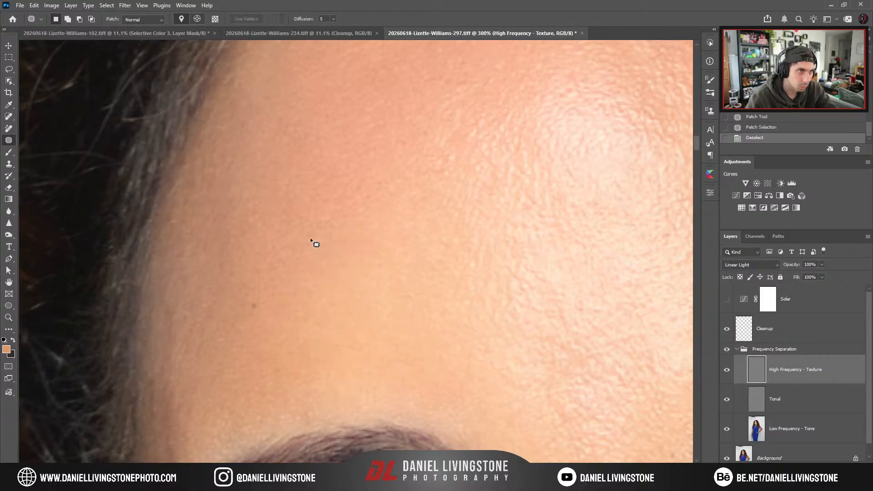
{"action": "left_click_drag", "start_coordinate": [312, 241], "coordinate": [318, 247]}
{"action": "key", "text": "ctrl+d"}
Patch a texture blemish on the upper part of the forehead on her right side and clear the selection.
{"action": "key", "text": "ctrl+minus"}
{"action": "key", "text": "ctrl+minus"}
{"action": "mouse_move", "coordinate": [408, 300]}
{"action": "left_mouse_down"}
{"action": "mouse_move", "coordinate": [396, 312]}
{"action": "mouse_move", "coordinate": [403, 359]}
{"action": "left_mouse_up"}
{"action": "key", "text": "ctrl+plus"}
{"action": "key", "text": "ctrl+plus"}
{"action": "mouse_move", "coordinate": [388, 312]}
{"action": "left_mouse_down"}
{"action": "mouse_move", "coordinate": [404, 333]}
{"action": "mouse_move", "coordinate": [387, 309]}
{"action": "mouse_move", "coordinate": [433, 302]}
{"action": "mouse_move", "coordinate": [312, 351]}
{"action": "mouse_move", "coordinate": [312, 358]}
{"action": "mouse_move", "coordinate": [358, 307]}
{"action": "mouse_move", "coordinate": [350, 320]}
{"action": "left_mouse_up"}
{"action": "key", "text": "ctrl+d"}
{"action": "key", "text": "ctrl+minus"}
{"action": "key", "text": "ctrl+minus"}
Patch two areas of upper forehead skin just below the hairline on her right side, clearing each selection.
{"action": "key", "text": "ctrl+plus"}
{"action": "key", "text": "ctrl+plus"}
{"action": "left_click_drag", "start_coordinate": [411, 394], "coordinate": [413, 401]}
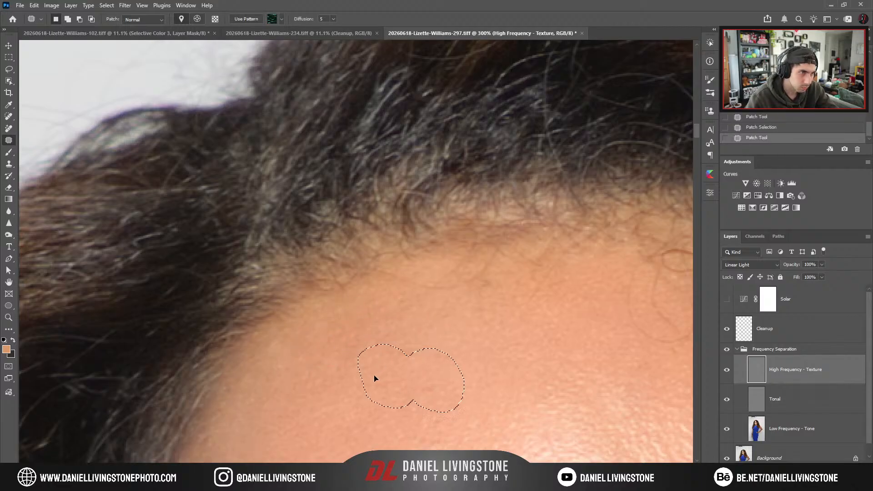
{"action": "key", "text": "ctrl+d"}
{"action": "scroll", "coordinate": [394, 344], "scroll_direction": "up", "scroll_amount": 2}
{"action": "left_click_drag", "start_coordinate": [340, 363], "coordinate": [341, 364]}
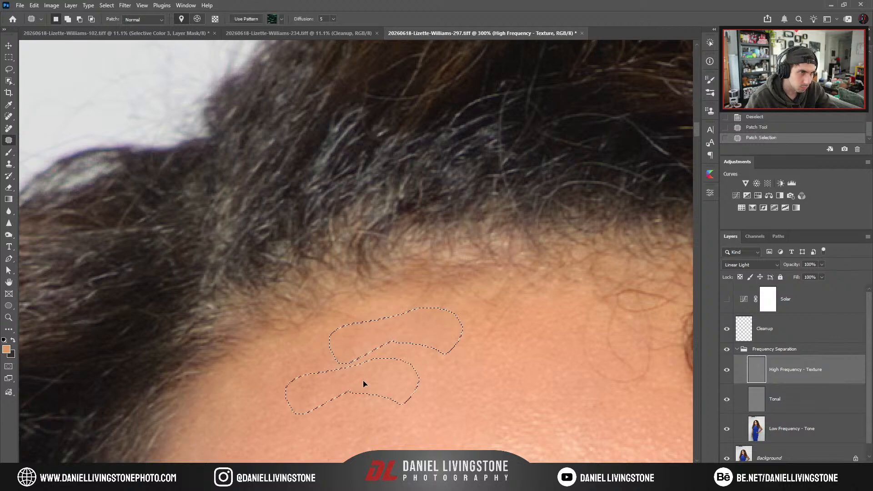
{"action": "key", "text": "ctrl+d"}
Patch more skin along the hairline towards the middle of the forehead and clear the selection.
{"action": "left_click_drag", "start_coordinate": [471, 336], "coordinate": [385, 334]}
{"action": "left_click_drag", "start_coordinate": [414, 306], "coordinate": [363, 334]}
{"action": "mouse_move", "coordinate": [377, 345]}
{"action": "left_mouse_down"}
{"action": "mouse_move", "coordinate": [314, 361]}
{"action": "mouse_move", "coordinate": [340, 365]}
{"action": "left_mouse_up"}
{"action": "left_click_drag", "start_coordinate": [340, 363], "coordinate": [339, 379]}
{"action": "key", "text": "ctrl+d"}
Patch out the fine looping stray hair on the forehead beside the dark curl and clear the selection.
{"action": "left_click_drag", "start_coordinate": [514, 349], "coordinate": [419, 320]}
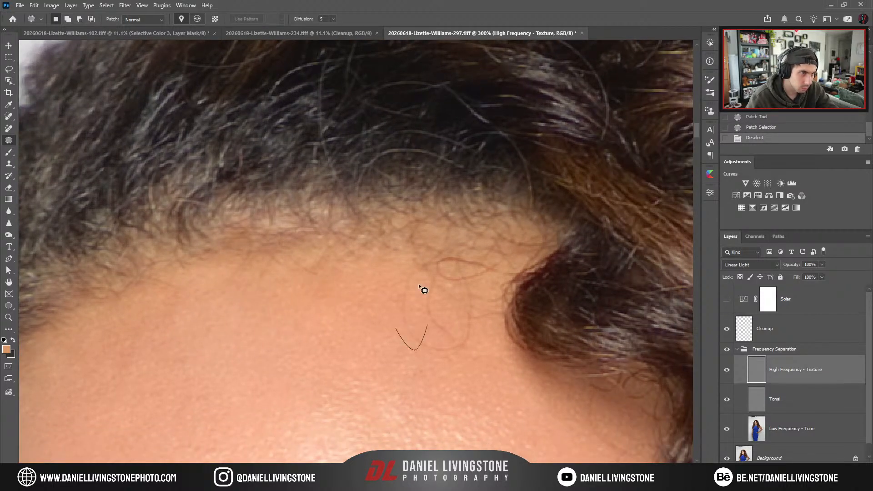
{"action": "left_click_drag", "start_coordinate": [418, 284], "coordinate": [395, 327]}
{"action": "left_click_drag", "start_coordinate": [403, 320], "coordinate": [349, 323]}
{"action": "key", "text": "ctrl+d"}
{"action": "left_click_drag", "start_coordinate": [424, 360], "coordinate": [425, 363]}
{"action": "left_click_drag", "start_coordinate": [436, 328], "coordinate": [385, 328]}
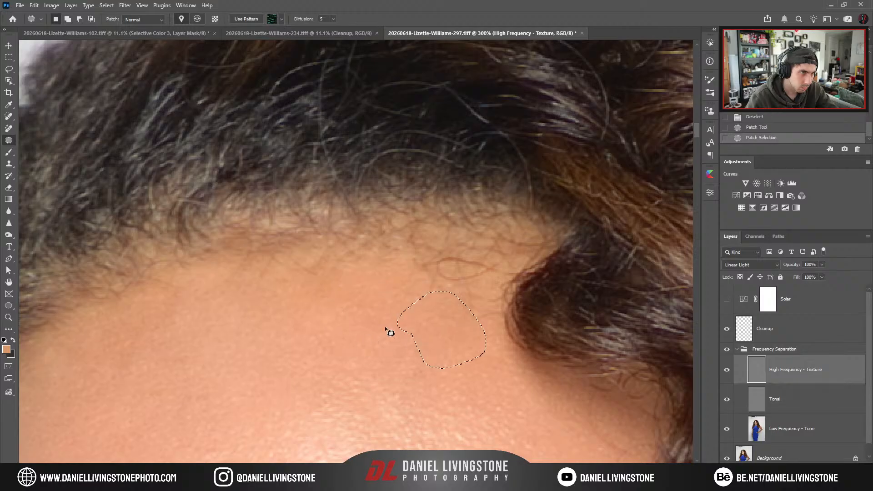
{"action": "mouse_move", "coordinate": [462, 308]}
{"action": "left_mouse_down"}
{"action": "mouse_move", "coordinate": [415, 289]}
{"action": "mouse_move", "coordinate": [470, 335]}
{"action": "left_mouse_up"}
{"action": "key", "text": "ctrl+d"}
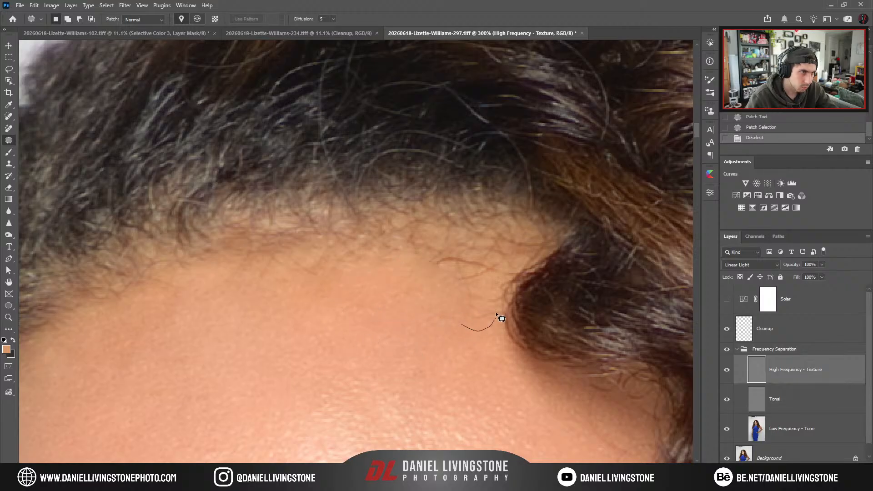
Patch the remaining faint stray-hair wisps below the hairline near the curl and clear the selection.
{"action": "left_click_drag", "start_coordinate": [401, 276], "coordinate": [430, 310]}
{"action": "mouse_move", "coordinate": [441, 290]}
{"action": "left_mouse_down"}
{"action": "mouse_move", "coordinate": [383, 305]}
{"action": "mouse_move", "coordinate": [421, 321]}
{"action": "left_mouse_up"}
{"action": "key", "text": "ctrl+d"}
{"action": "mouse_move", "coordinate": [326, 291]}
{"action": "left_mouse_down"}
{"action": "mouse_move", "coordinate": [390, 361]}
{"action": "mouse_move", "coordinate": [413, 268]}
{"action": "mouse_move", "coordinate": [372, 167]}
{"action": "left_mouse_up"}
{"action": "key", "text": "ctrl+1"}
{"action": "key", "text": "ctrl+d"}
Patch the bruise's texture on her left forearm using the clean skin further up the arm.
{"action": "scroll", "coordinate": [411, 282], "scroll_direction": "down", "scroll_amount": 10}
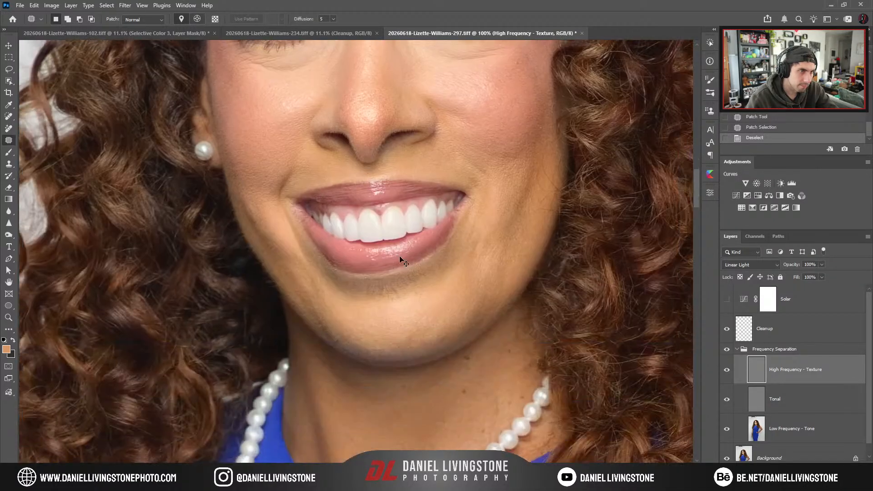
{"action": "key", "text": "ctrl+minus"}
{"action": "key", "text": "ctrl+minus"}
{"action": "left_click_drag", "start_coordinate": [405, 372], "coordinate": [354, 228]}
{"action": "key", "text": "ctrl+minus"}
{"action": "left_click_drag", "start_coordinate": [445, 400], "coordinate": [411, 260]}
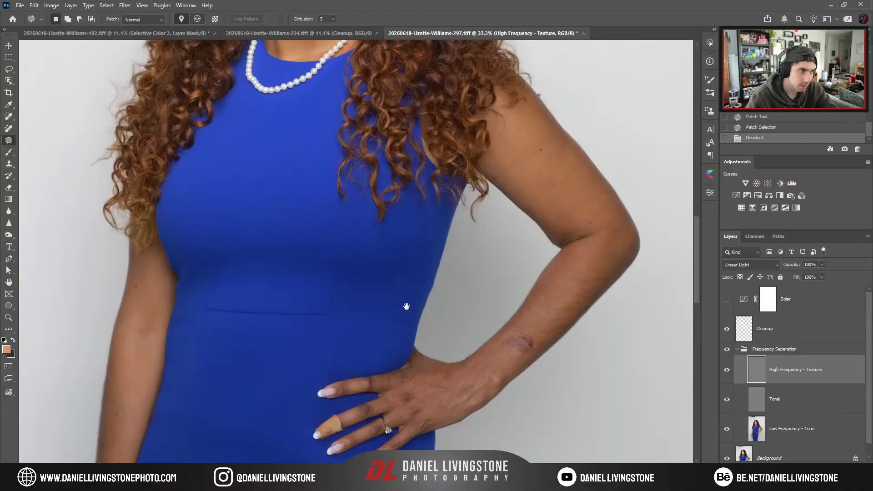
{"action": "left_click_drag", "start_coordinate": [539, 390], "coordinate": [364, 315]}
{"action": "key", "text": "ctrl+plus"}
{"action": "left_click_drag", "start_coordinate": [363, 364], "coordinate": [400, 313]}
{"action": "key", "text": "ctrl+plus"}
{"action": "key", "text": "ctrl+plus"}
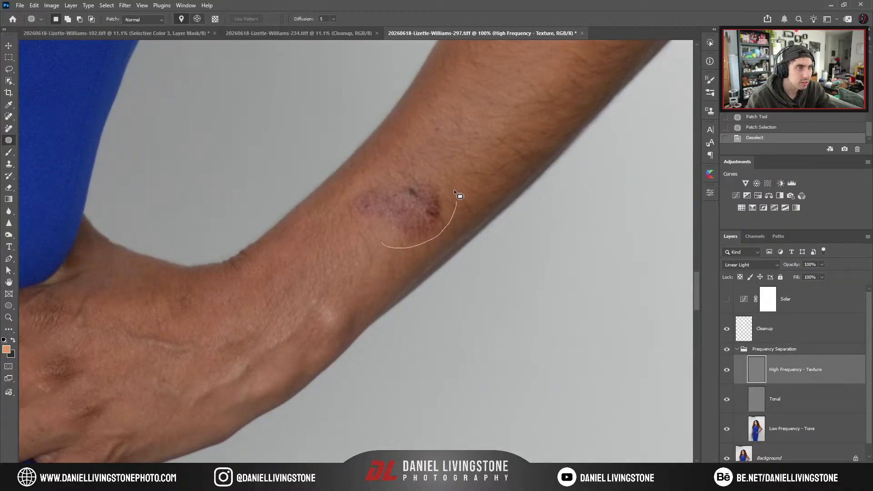
{"action": "left_click_drag", "start_coordinate": [339, 215], "coordinate": [378, 237]}
{"action": "left_click_drag", "start_coordinate": [367, 213], "coordinate": [433, 150]}
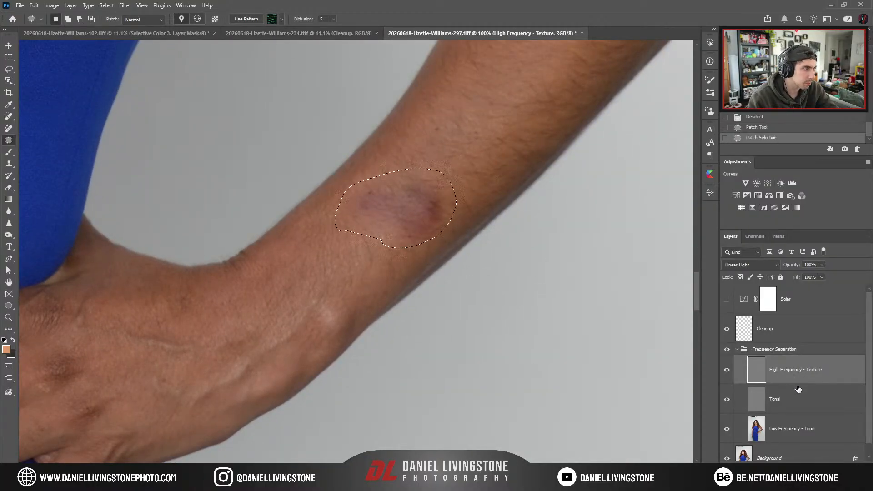
Patch the same bruise on the Low Frequency - Tone layer with skin from further up the arm and deselect.
{"action": "left_click", "coordinate": [794, 428]}
{"action": "left_click_drag", "start_coordinate": [381, 204], "coordinate": [441, 139]}
{"action": "key", "text": "ctrl+d"}
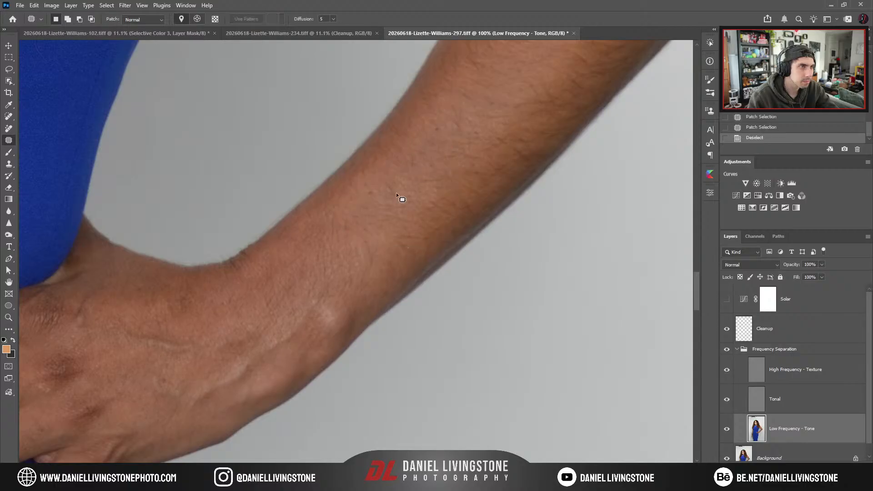
Cover the bandaged fingertip and its nail with cloned dress fabric on the Cleanup layer using the Clone Stamp.
{"action": "left_click_drag", "start_coordinate": [251, 264], "coordinate": [541, 182]}
{"action": "left_click_drag", "start_coordinate": [442, 251], "coordinate": [544, 199]}
{"action": "left_click_drag", "start_coordinate": [524, 243], "coordinate": [594, 219]}
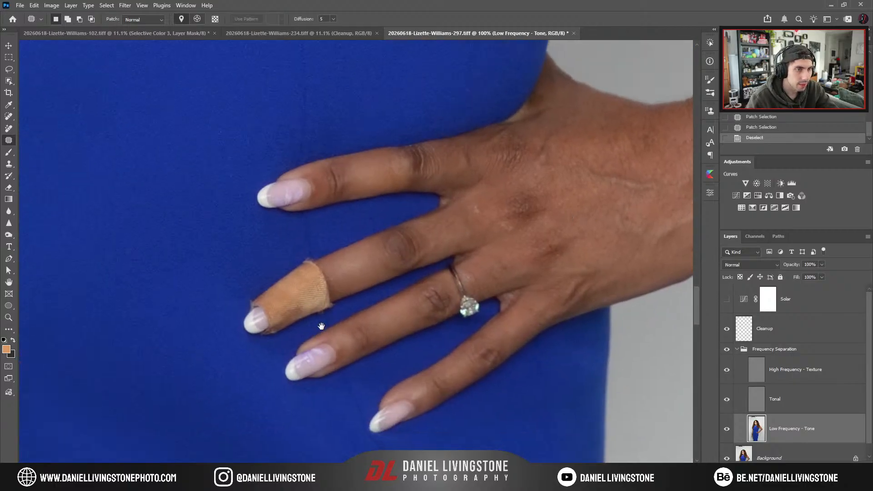
{"action": "left_click_drag", "start_coordinate": [321, 326], "coordinate": [398, 316]}
{"action": "scroll", "coordinate": [397, 316], "scroll_direction": "up", "scroll_amount": 1}
{"action": "left_click", "coordinate": [767, 322]}
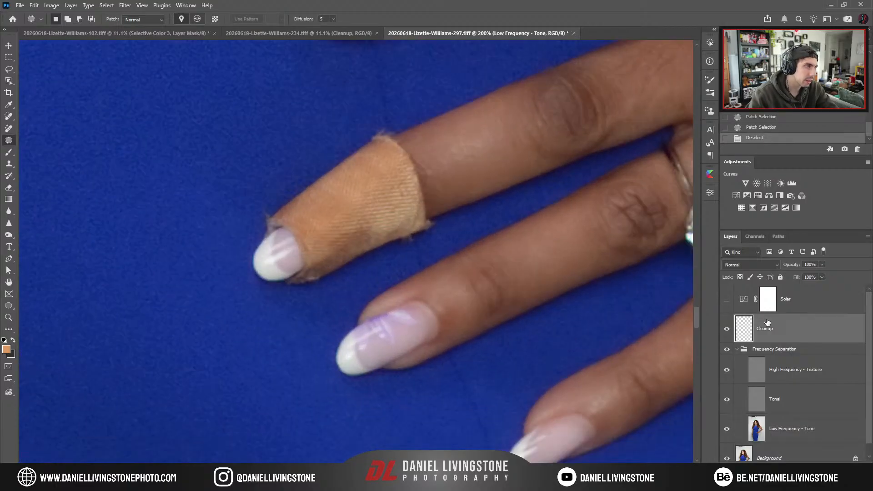
{"action": "key", "text": "s"}
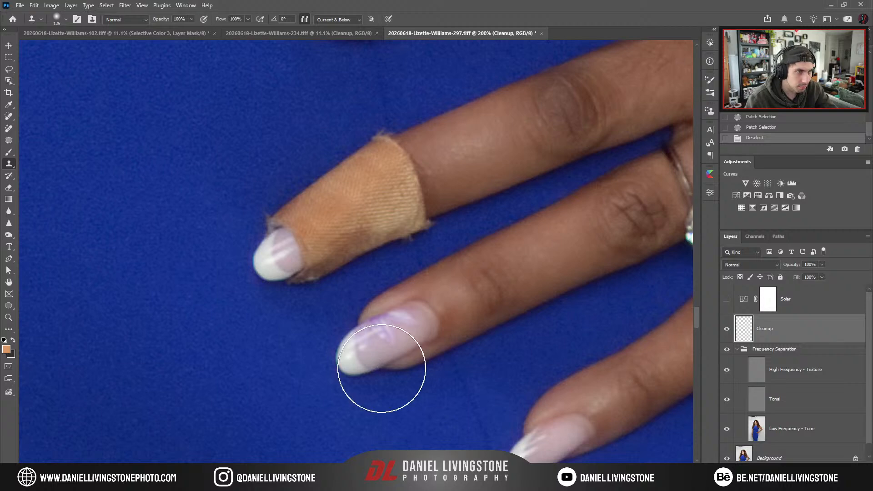
{"action": "left_click_drag", "start_coordinate": [381, 369], "coordinate": [407, 399]}
{"action": "left_click", "coordinate": [366, 399], "text": "alt"}
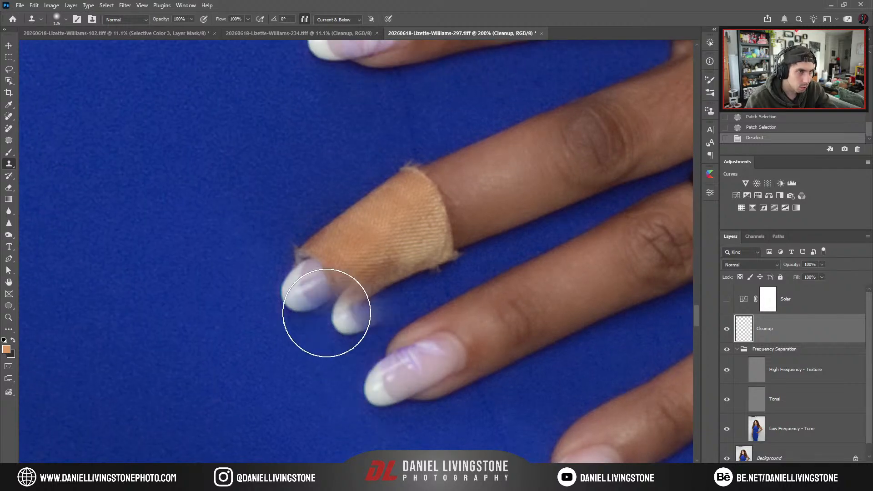
{"action": "mouse_move", "coordinate": [285, 306]}
{"action": "left_mouse_down"}
{"action": "mouse_move", "coordinate": [285, 296]}
{"action": "mouse_move", "coordinate": [299, 302]}
{"action": "mouse_move", "coordinate": [430, 250]}
{"action": "mouse_move", "coordinate": [426, 216]}
{"action": "mouse_move", "coordinate": [394, 203]}
{"action": "mouse_move", "coordinate": [404, 182]}
{"action": "mouse_move", "coordinate": [302, 273]}
{"action": "mouse_move", "coordinate": [316, 254]}
{"action": "mouse_move", "coordinate": [311, 313]}
{"action": "left_mouse_up"}
{"action": "key", "text": "bracketleft"}
{"action": "left_click_drag", "start_coordinate": [313, 261], "coordinate": [304, 283]}
{"action": "left_click_drag", "start_coordinate": [364, 310], "coordinate": [400, 375]}
Erase excess cloning around the rebuilt finger and remove the leftover speck above it with the Spot Healing Brush.
{"action": "key", "text": "e"}
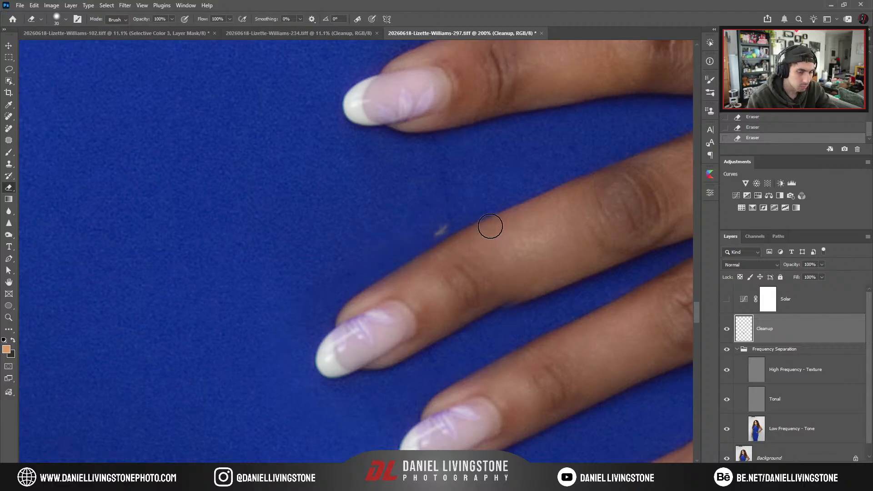
{"action": "key", "text": "ctrl+z"}
{"action": "key", "text": "j"}
{"action": "scroll", "coordinate": [456, 282], "scroll_direction": "down", "scroll_amount": 5}
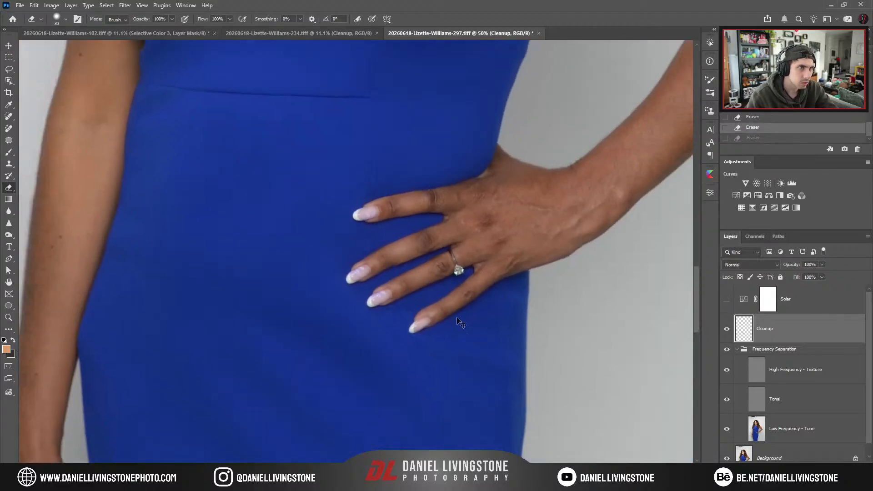
{"action": "scroll", "coordinate": [391, 285], "scroll_direction": "up", "scroll_amount": 5}
{"action": "scroll", "coordinate": [391, 285], "scroll_direction": "up", "scroll_amount": 3}
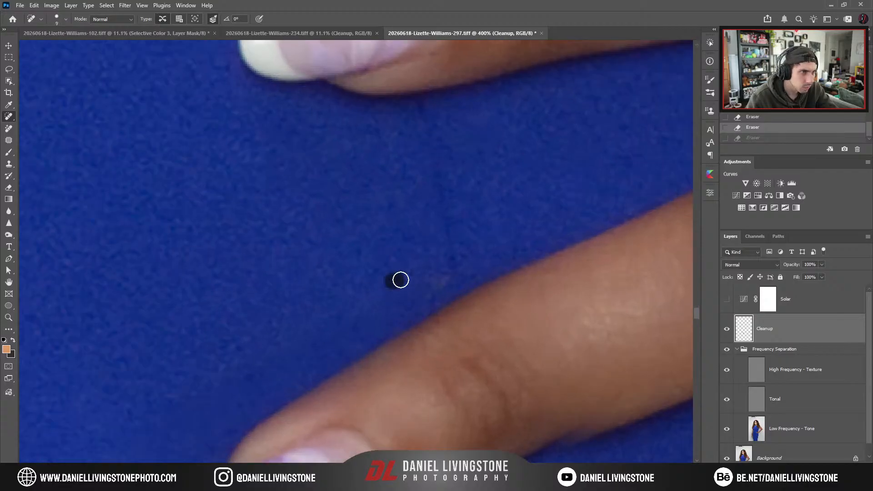
{"action": "left_click_drag", "start_coordinate": [396, 280], "coordinate": [433, 290]}
{"action": "scroll", "coordinate": [387, 362], "scroll_direction": "down", "scroll_amount": 5}
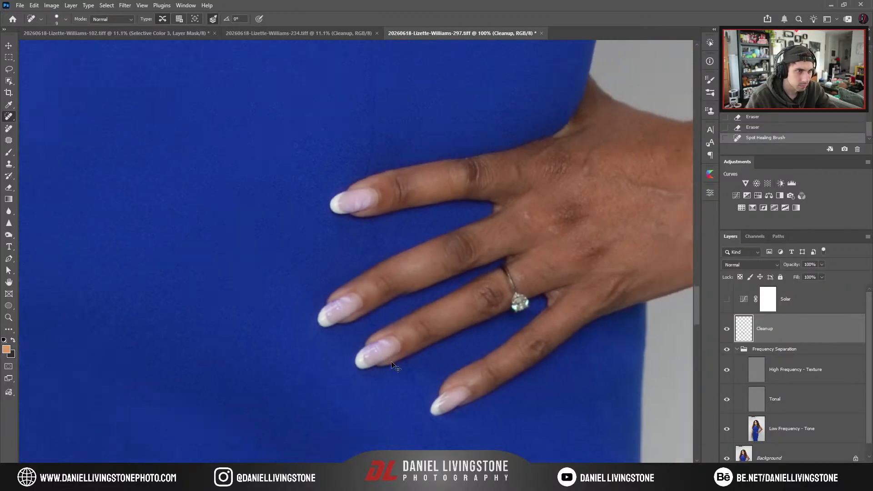
Compare the hand with the Cleanup layer hidden and shown, and erase excess cloning around the rebuilt fingertip.
{"action": "scroll", "coordinate": [415, 254], "scroll_direction": "up", "scroll_amount": 4}
{"action": "left_click_drag", "start_coordinate": [414, 254], "coordinate": [439, 240]}
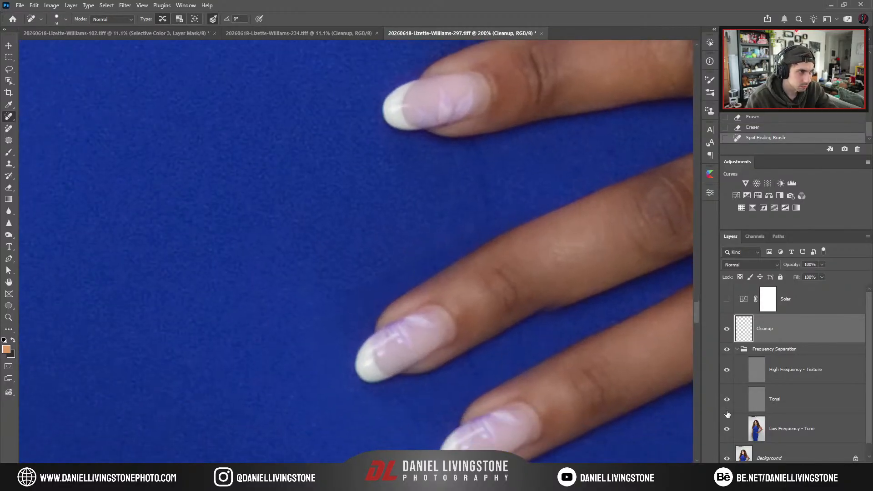
{"action": "left_click", "coordinate": [727, 335]}
{"action": "left_click", "coordinate": [727, 336]}
{"action": "key", "text": "e"}
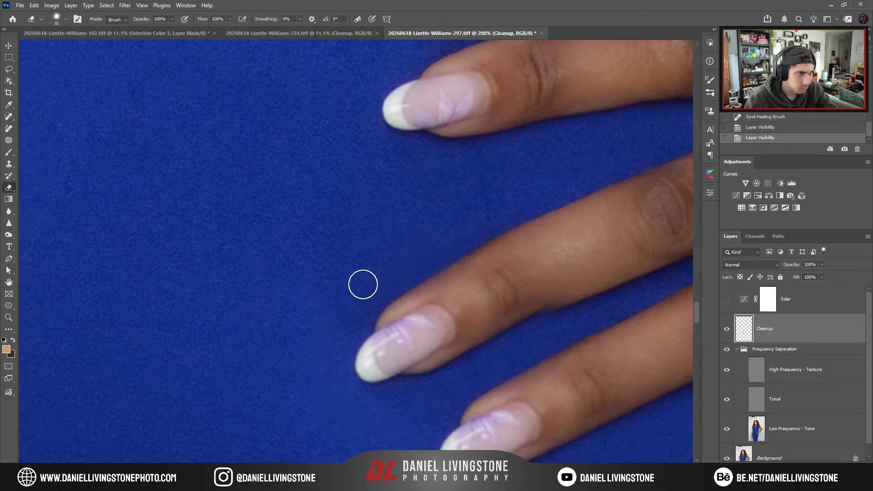
{"action": "scroll", "coordinate": [433, 322], "scroll_direction": "down", "scroll_amount": 5}
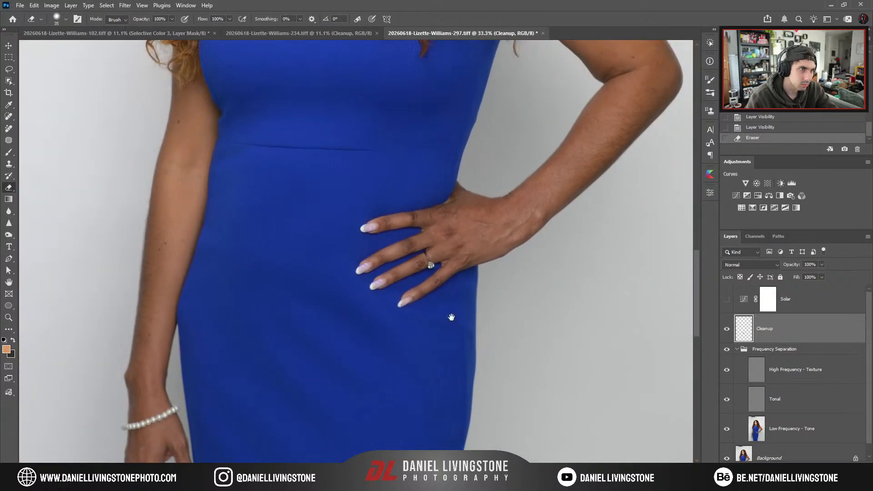
Review the whole portrait, return to the face and select the Tonal layer in the Frequency Separation group.
{"action": "left_click_drag", "start_coordinate": [465, 304], "coordinate": [449, 328]}
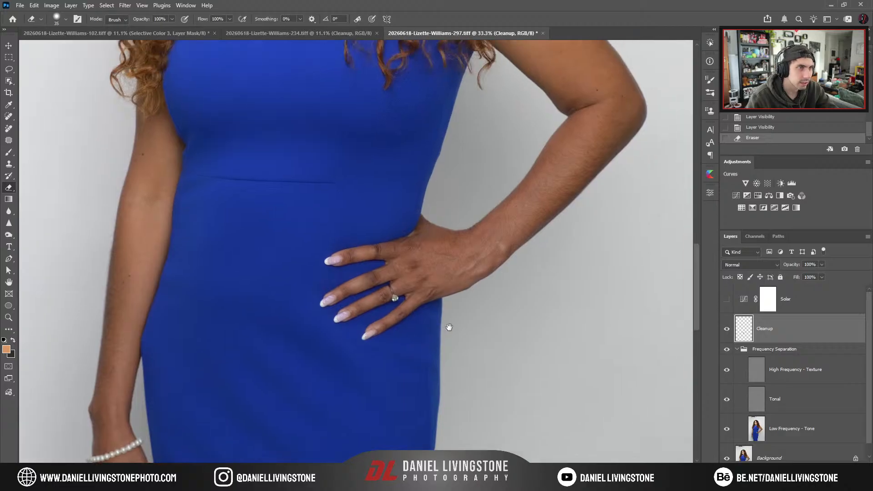
{"action": "key", "text": "ctrl+minus"}
{"action": "left_click_drag", "start_coordinate": [481, 247], "coordinate": [454, 187]}
{"action": "key", "text": "ctrl+0"}
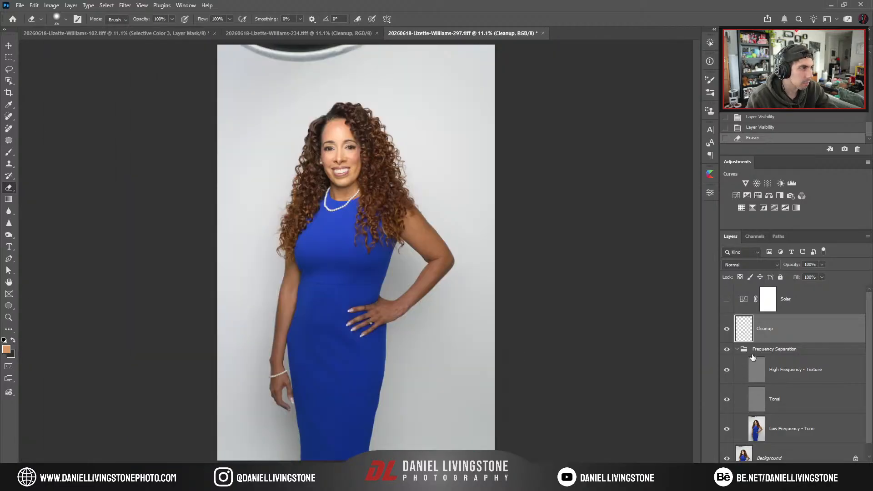
{"action": "left_click", "coordinate": [736, 350]}
{"action": "scroll", "coordinate": [337, 118], "scroll_direction": "up", "scroll_amount": 5}
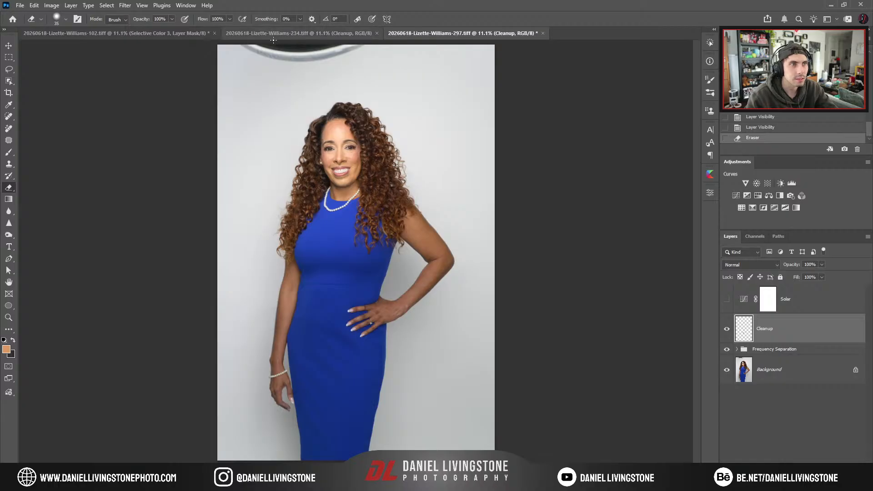
{"action": "scroll", "coordinate": [363, 304], "scroll_direction": "up", "scroll_amount": 5}
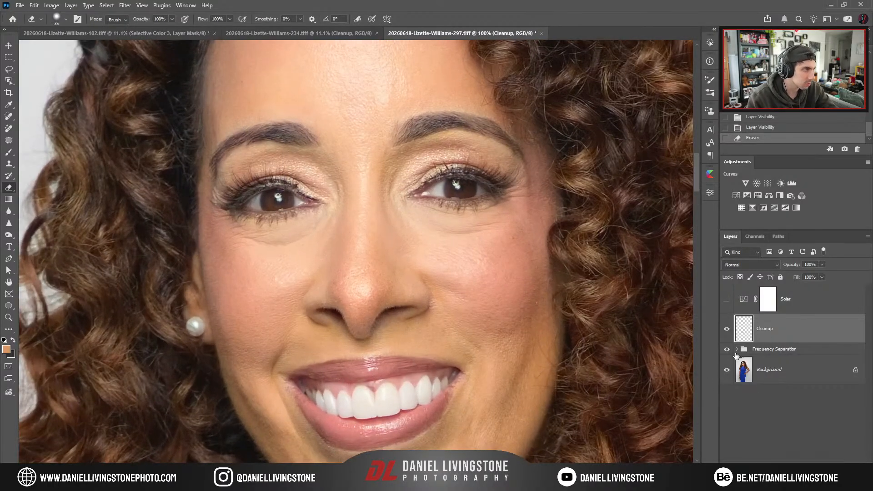
{"action": "left_click", "coordinate": [737, 349]}
{"action": "left_click", "coordinate": [771, 405]}
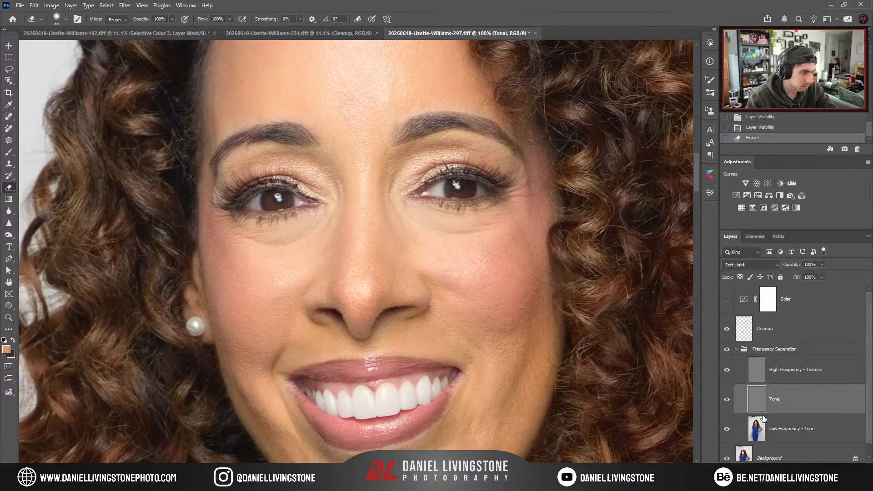
Activate the Brush tool, sample a light pink skin tone from the face and reduce the brush size to 40 px.
{"action": "key", "text": "b"}
{"action": "scroll", "coordinate": [367, 291], "scroll_direction": "up", "scroll_amount": 2}
{"action": "left_click", "coordinate": [754, 106]}
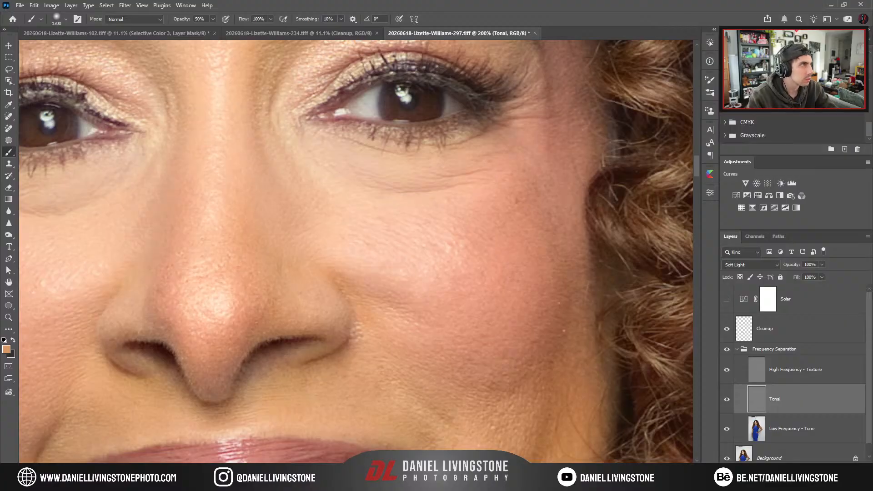
{"action": "left_click", "coordinate": [764, 38]}
{"action": "key", "text": "["}
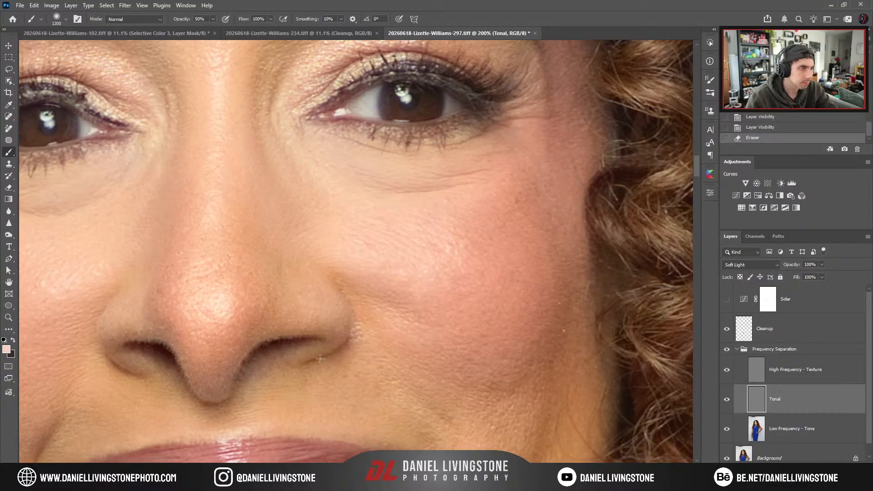
{"action": "key", "text": "["}
{"action": "key", "text": "["}
{"action": "key", "text": "["}
{"action": "key", "text": "["}
{"action": "key", "text": "["}
{"action": "key", "text": "["}
{"action": "key", "text": "["}
{"action": "key", "text": "["}
{"action": "key", "text": "["}
{"action": "key", "text": "["}
{"action": "key", "text": "["}
{"action": "key", "text": "["}
{"action": "key", "text": "["}
{"action": "key", "text": "["}
{"action": "key", "text": "["}
{"action": "key", "text": "["}
{"action": "key", "text": "["}
{"action": "key", "text": "["}
{"action": "key", "text": "["}
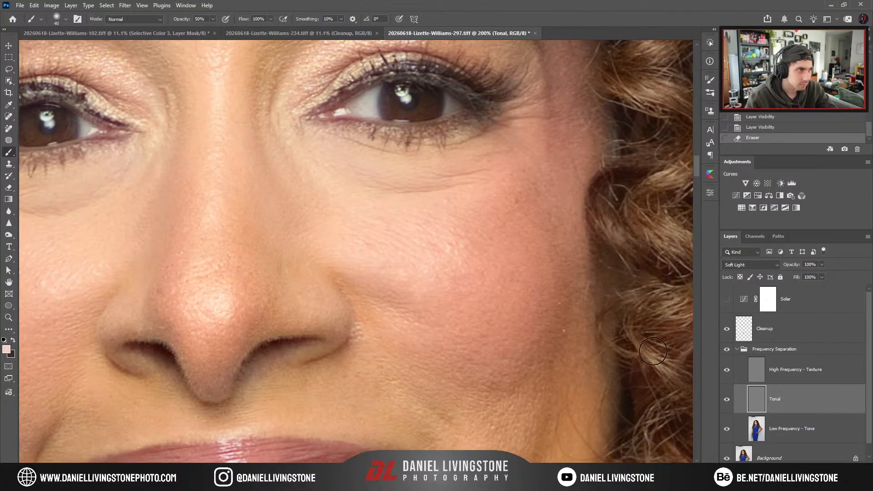
Show the Solar layer and set the brush to 35 px with 20% opacity and 20% flow.
{"action": "left_click", "coordinate": [726, 300]}
{"action": "key", "text": "ctrl+plus"}
{"action": "key", "text": "["}
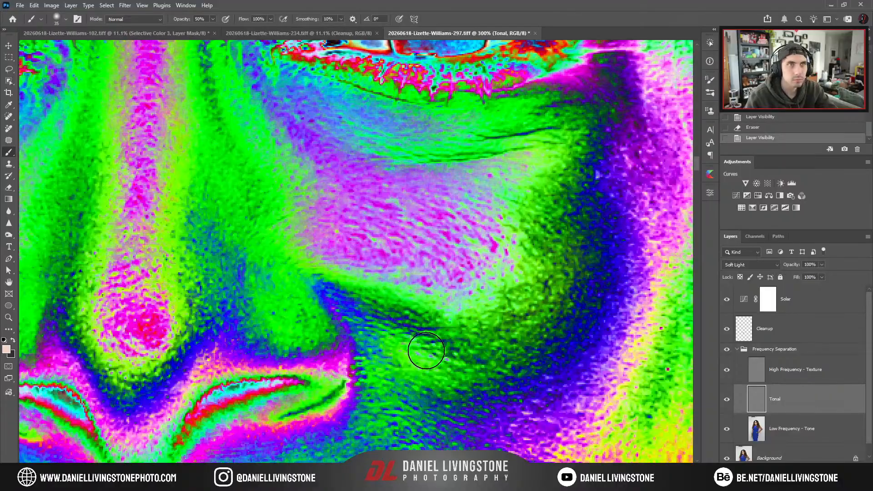
{"action": "left_click", "coordinate": [207, 18]}
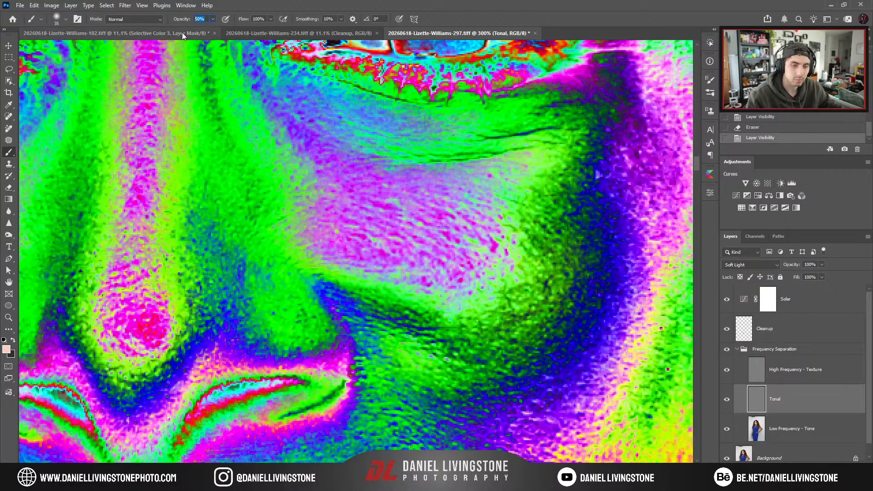
{"action": "type", "text": "20"}
{"action": "key", "text": "Return"}
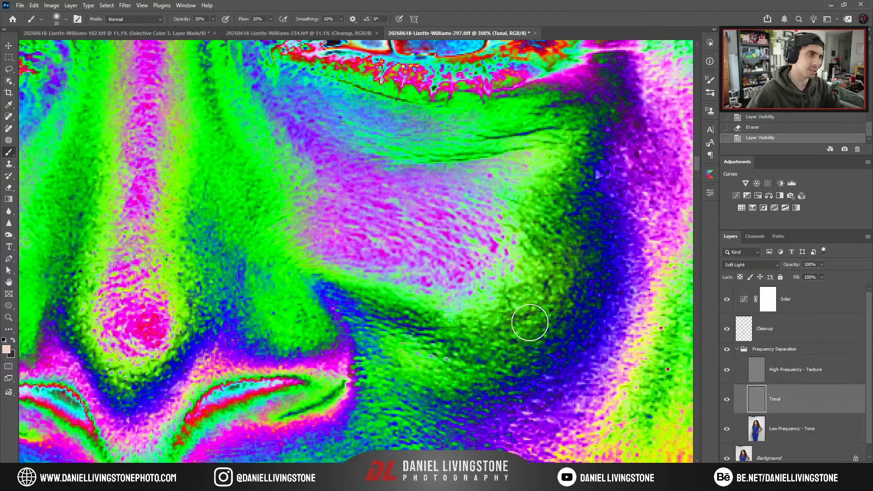
Lighten the dark smile-line shadow between nostril and cheek on the Tonal layer with a 25 px brush, and check it with Solar hidden.
{"action": "mouse_move", "coordinate": [419, 323]}
{"action": "left_mouse_down"}
{"action": "mouse_move", "coordinate": [444, 347]}
{"action": "mouse_move", "coordinate": [478, 357]}
{"action": "mouse_move", "coordinate": [491, 335]}
{"action": "mouse_move", "coordinate": [451, 347]}
{"action": "left_mouse_up"}
{"action": "key", "text": "["}
{"action": "key", "text": "["}
{"action": "mouse_move", "coordinate": [399, 333]}
{"action": "left_mouse_down"}
{"action": "mouse_move", "coordinate": [370, 310]}
{"action": "mouse_move", "coordinate": [470, 352]}
{"action": "left_mouse_up"}
{"action": "mouse_move", "coordinate": [379, 311]}
{"action": "left_mouse_down"}
{"action": "mouse_move", "coordinate": [315, 280]}
{"action": "mouse_move", "coordinate": [378, 320]}
{"action": "mouse_move", "coordinate": [383, 351]}
{"action": "mouse_move", "coordinate": [316, 285]}
{"action": "mouse_move", "coordinate": [383, 304]}
{"action": "mouse_move", "coordinate": [441, 336]}
{"action": "mouse_move", "coordinate": [434, 341]}
{"action": "mouse_move", "coordinate": [493, 330]}
{"action": "mouse_move", "coordinate": [438, 332]}
{"action": "mouse_move", "coordinate": [417, 321]}
{"action": "mouse_move", "coordinate": [516, 352]}
{"action": "left_mouse_up"}
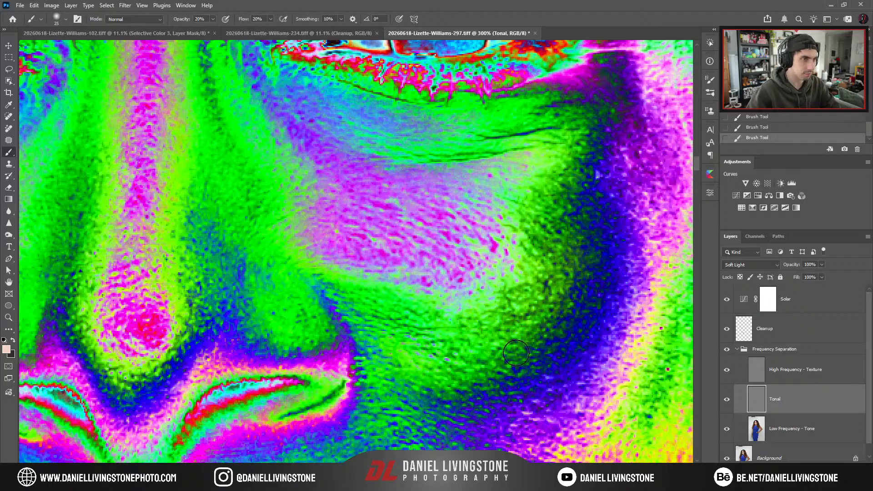
{"action": "left_click", "coordinate": [727, 300]}
{"action": "key", "text": "ctrl+minus"}
{"action": "key", "text": "ctrl+minus"}
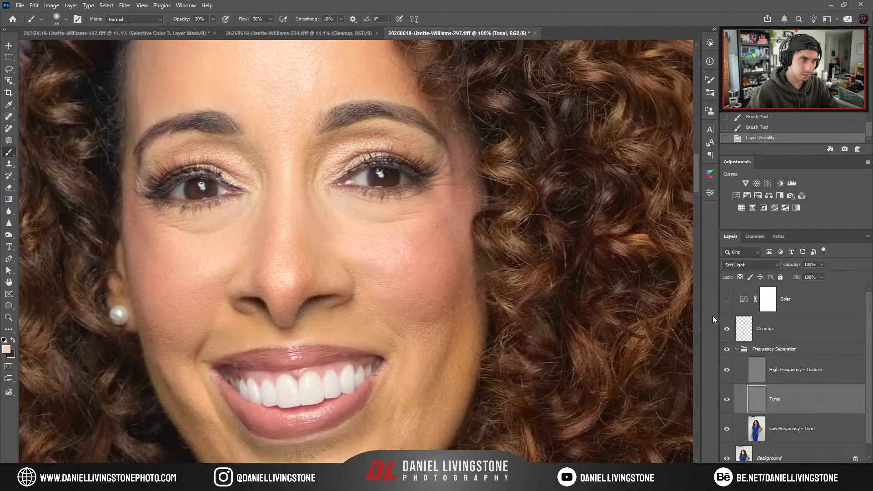
Show Solar again, brush more light tone along the fold under the cheek highlight on the Tonal layer, and hide Solar.
{"action": "key", "text": "ctrl+plus"}
{"action": "key", "text": "ctrl+plus"}
{"action": "key", "text": "ctrl+plus"}
{"action": "left_click", "coordinate": [726, 300]}
{"action": "key", "text": "]"}
{"action": "mouse_move", "coordinate": [359, 318]}
{"action": "left_mouse_down"}
{"action": "mouse_move", "coordinate": [386, 302]}
{"action": "mouse_move", "coordinate": [436, 343]}
{"action": "left_mouse_up"}
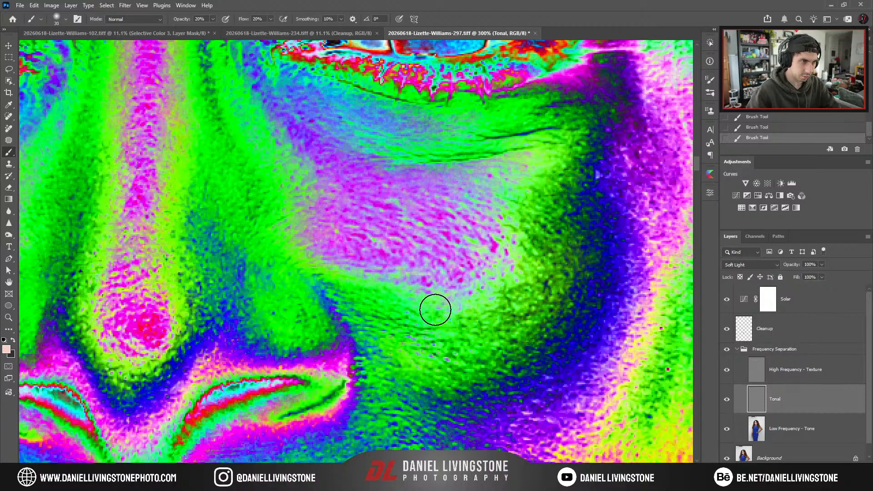
{"action": "key", "text": "["}
{"action": "mouse_move", "coordinate": [388, 294]}
{"action": "left_mouse_down"}
{"action": "mouse_move", "coordinate": [324, 267]}
{"action": "mouse_move", "coordinate": [390, 296]}
{"action": "mouse_move", "coordinate": [442, 301]}
{"action": "left_mouse_up"}
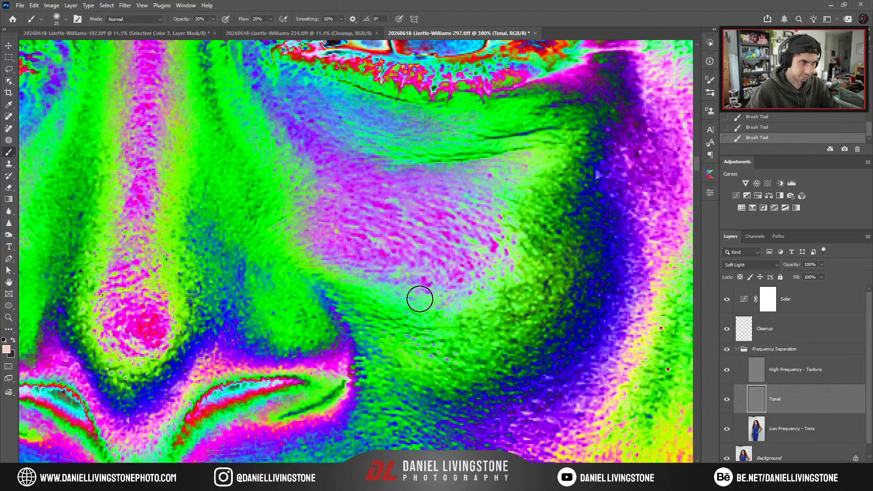
{"action": "key", "text": "ctrl+1"}
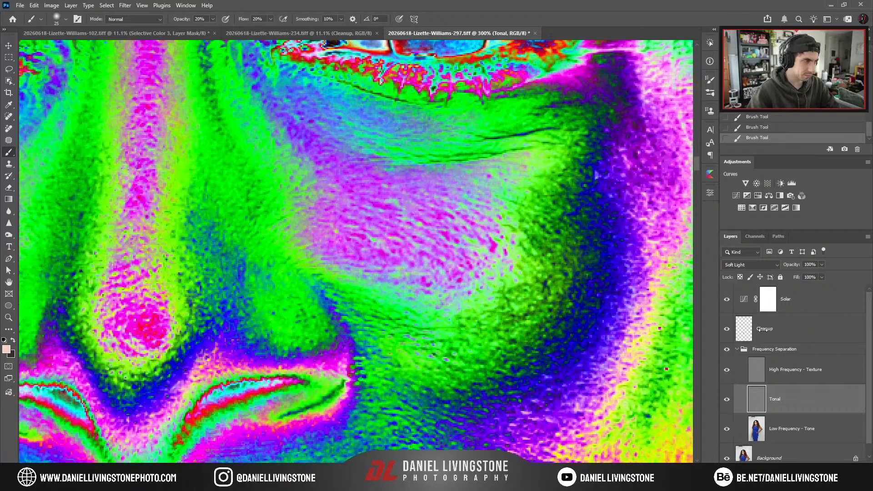
{"action": "left_click", "coordinate": [727, 299]}
{"action": "key", "text": "ctrl+minus"}
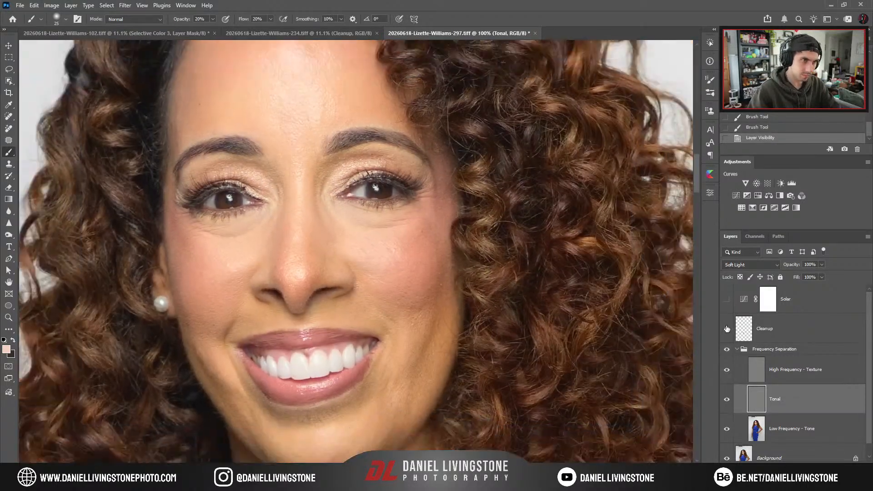
With Solar shown, even out the lower edge of the same cheek highlight using the dark color and a 40 px brush, then hide Solar.
{"action": "key", "text": "ctrl+plus"}
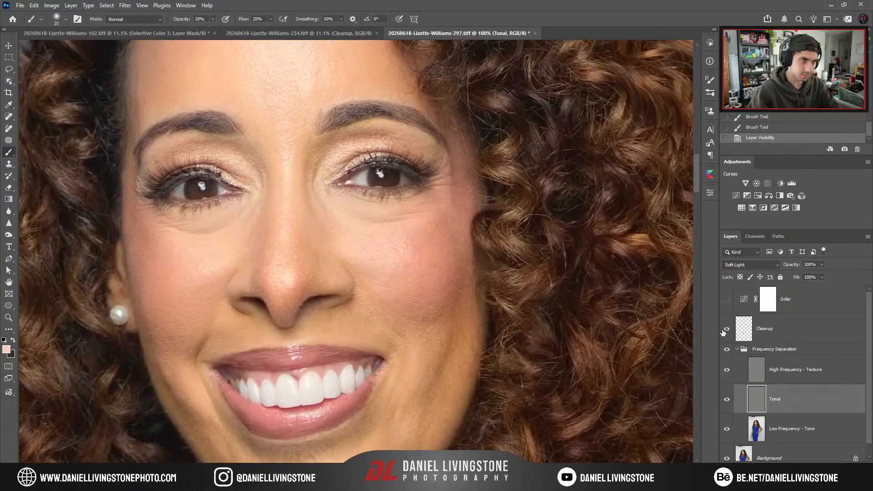
{"action": "key", "text": "ctrl+plus"}
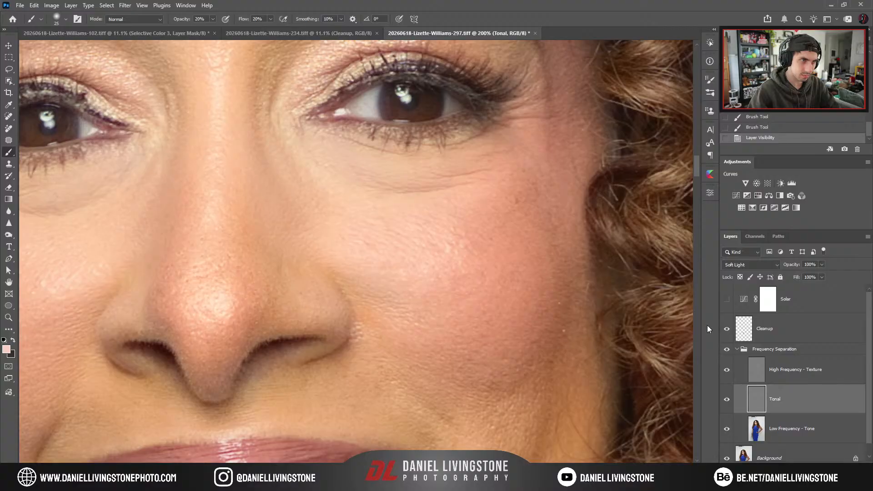
{"action": "key", "text": "ctrl+plus"}
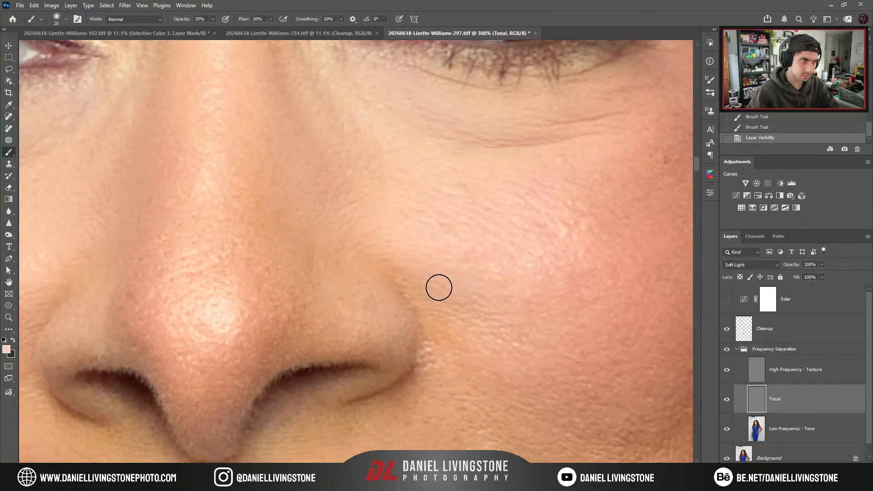
{"action": "key", "text": "ctrl+minus"}
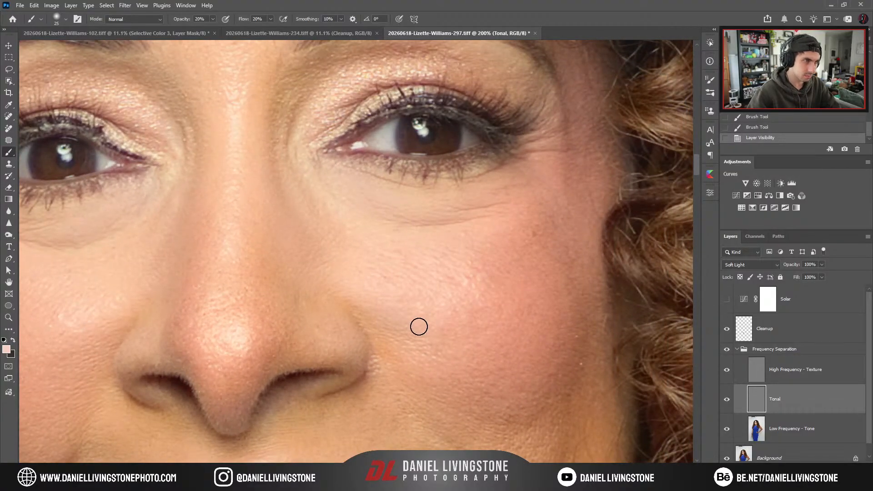
{"action": "left_click", "coordinate": [727, 298]}
{"action": "key", "text": "x"}
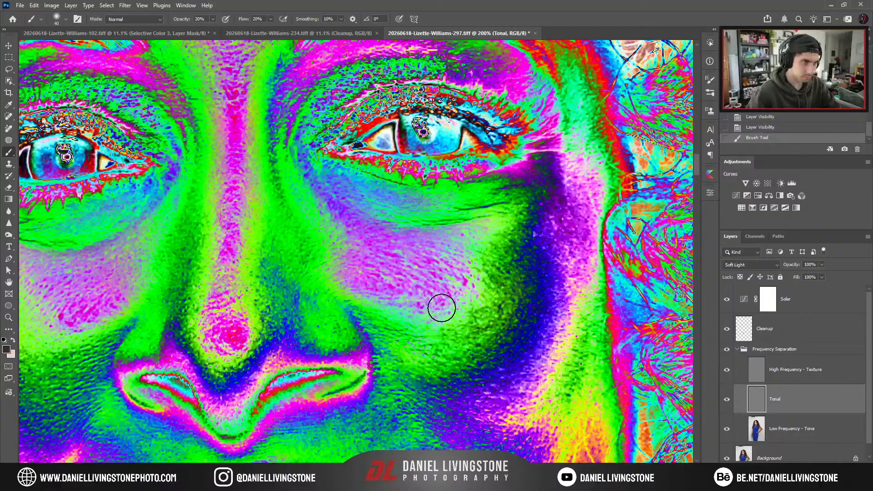
{"action": "mouse_move", "coordinate": [420, 306]}
{"action": "left_mouse_down"}
{"action": "mouse_move", "coordinate": [346, 277]}
{"action": "mouse_move", "coordinate": [360, 290]}
{"action": "mouse_move", "coordinate": [436, 302]}
{"action": "mouse_move", "coordinate": [455, 294]}
{"action": "mouse_move", "coordinate": [422, 316]}
{"action": "mouse_move", "coordinate": [472, 289]}
{"action": "mouse_move", "coordinate": [440, 316]}
{"action": "mouse_move", "coordinate": [458, 352]}
{"action": "mouse_move", "coordinate": [475, 334]}
{"action": "left_mouse_up"}
{"action": "left_click", "coordinate": [457, 352], "text": "alt"}
{"action": "left_click", "coordinate": [727, 300]}
{"action": "key", "text": "ctrl+minus"}
{"action": "key", "text": "ctrl+minus"}
{"action": "key", "text": "ctrl+minus"}
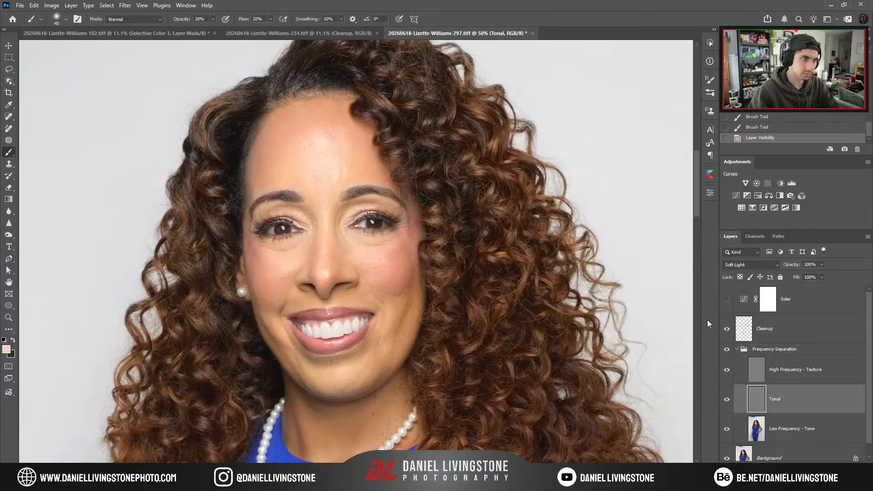
Show Solar and paint the crease and side of the nose by the opposite cheek with the dark color, reducing the brush to 20 px.
{"action": "key", "text": "ctrl+plus"}
{"action": "mouse_move", "coordinate": [425, 257]}
{"action": "left_mouse_down"}
{"action": "mouse_move", "coordinate": [442, 287]}
{"action": "mouse_move", "coordinate": [427, 224]}
{"action": "mouse_move", "coordinate": [400, 273]}
{"action": "mouse_move", "coordinate": [419, 295]}
{"action": "mouse_move", "coordinate": [411, 236]}
{"action": "mouse_move", "coordinate": [454, 302]}
{"action": "mouse_move", "coordinate": [396, 300]}
{"action": "mouse_move", "coordinate": [443, 281]}
{"action": "mouse_move", "coordinate": [429, 243]}
{"action": "mouse_move", "coordinate": [407, 277]}
{"action": "mouse_move", "coordinate": [411, 286]}
{"action": "mouse_move", "coordinate": [397, 293]}
{"action": "mouse_move", "coordinate": [398, 282]}
{"action": "mouse_move", "coordinate": [458, 287]}
{"action": "mouse_move", "coordinate": [423, 250]}
{"action": "mouse_move", "coordinate": [407, 285]}
{"action": "mouse_move", "coordinate": [413, 260]}
{"action": "mouse_move", "coordinate": [379, 253]}
{"action": "mouse_move", "coordinate": [415, 278]}
{"action": "mouse_move", "coordinate": [370, 263]}
{"action": "left_mouse_up"}
{"action": "key", "text": "ctrl+plus"}
{"action": "key", "text": "ctrl+plus"}
{"action": "left_click", "coordinate": [727, 299]}
{"action": "key", "text": "ctrl+plus"}
{"action": "key", "text": "x"}
{"action": "key", "text": "bracketleft"}
{"action": "key", "text": "bracketleft"}
{"action": "scroll", "coordinate": [370, 263], "scroll_direction": "left", "scroll_amount": 5}
{"action": "mouse_move", "coordinate": [355, 314]}
{"action": "left_mouse_down"}
{"action": "mouse_move", "coordinate": [322, 294]}
{"action": "mouse_move", "coordinate": [346, 259]}
{"action": "mouse_move", "coordinate": [360, 266]}
{"action": "mouse_move", "coordinate": [356, 297]}
{"action": "mouse_move", "coordinate": [361, 248]}
{"action": "mouse_move", "coordinate": [319, 295]}
{"action": "mouse_move", "coordinate": [347, 281]}
{"action": "mouse_move", "coordinate": [339, 291]}
{"action": "mouse_move", "coordinate": [328, 273]}
{"action": "mouse_move", "coordinate": [302, 309]}
{"action": "mouse_move", "coordinate": [330, 302]}
{"action": "left_mouse_up"}
{"action": "key", "text": "bracketleft"}
{"action": "key", "text": "bracketleft"}
{"action": "mouse_move", "coordinate": [363, 239]}
{"action": "left_mouse_down"}
{"action": "mouse_move", "coordinate": [307, 311]}
{"action": "mouse_move", "coordinate": [343, 286]}
{"action": "mouse_move", "coordinate": [339, 305]}
{"action": "mouse_move", "coordinate": [367, 240]}
{"action": "left_mouse_up"}
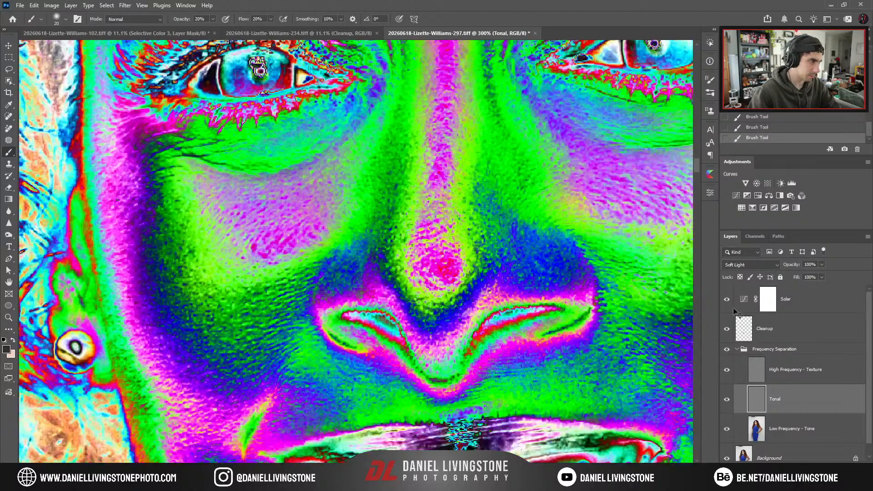
Hide the Solar layer and compare the whole face with the Tonal layer hidden and shown.
{"action": "left_click", "coordinate": [726, 299]}
{"action": "key", "text": "ctrl+minus"}
{"action": "key", "text": "ctrl+minus"}
{"action": "key", "text": "ctrl+minus"}
{"action": "key", "text": "ctrl+minus"}
{"action": "key", "text": "ctrl+minus"}
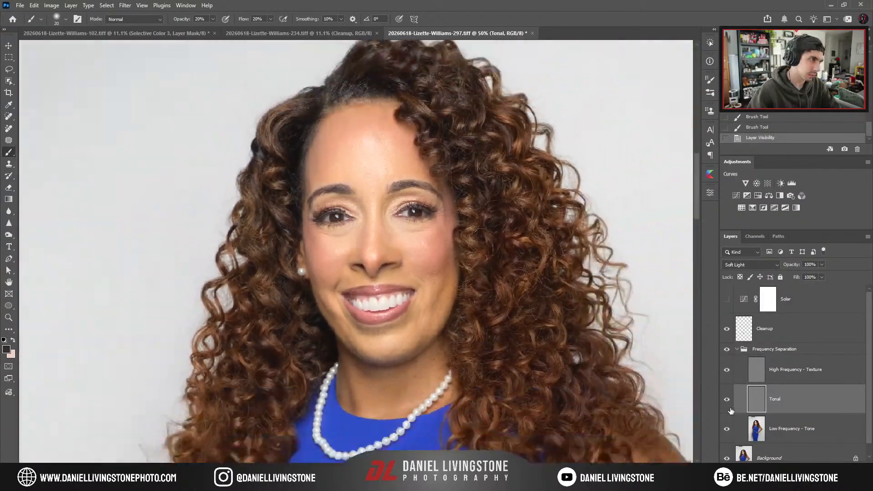
{"action": "key", "text": "ctrl+minus"}
{"action": "left_click", "coordinate": [728, 410]}
{"action": "left_click", "coordinate": [725, 409]}
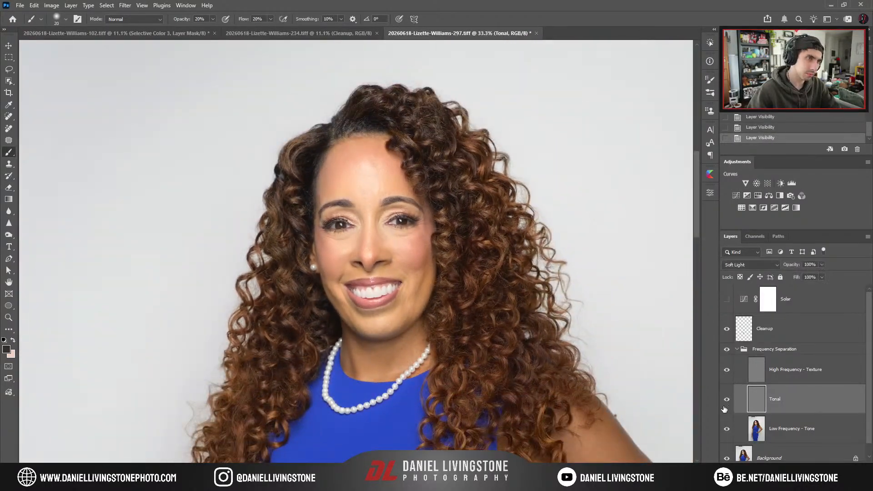
Create a new layer named Color above the Cleanup layer, using the Color blend mode.
{"action": "key", "text": "ctrl+plus"}
{"action": "key", "text": "ctrl+plus"}
{"action": "key", "text": "ctrl+plus"}
{"action": "key", "text": "ctrl+plus"}
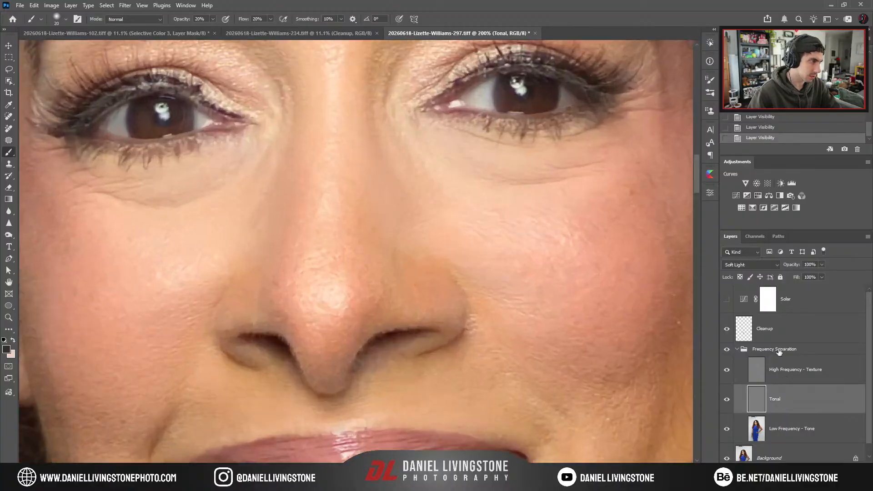
{"action": "left_click", "coordinate": [787, 339]}
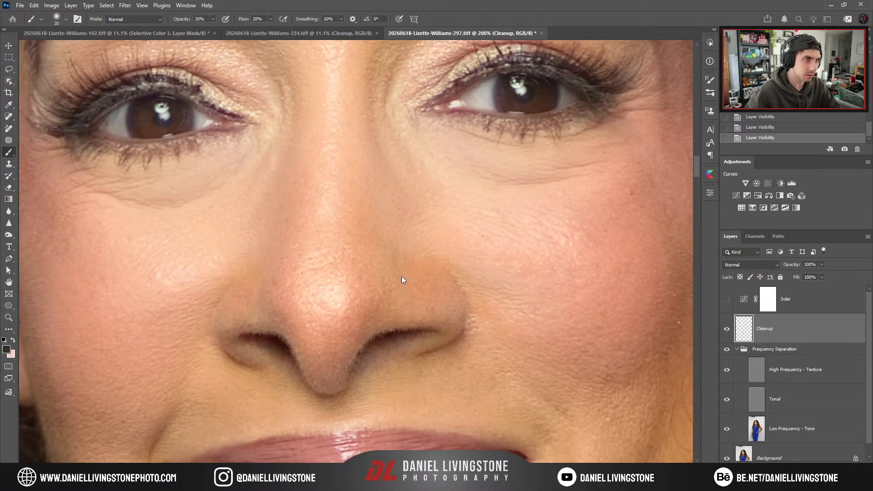
{"action": "key", "text": "Return"}
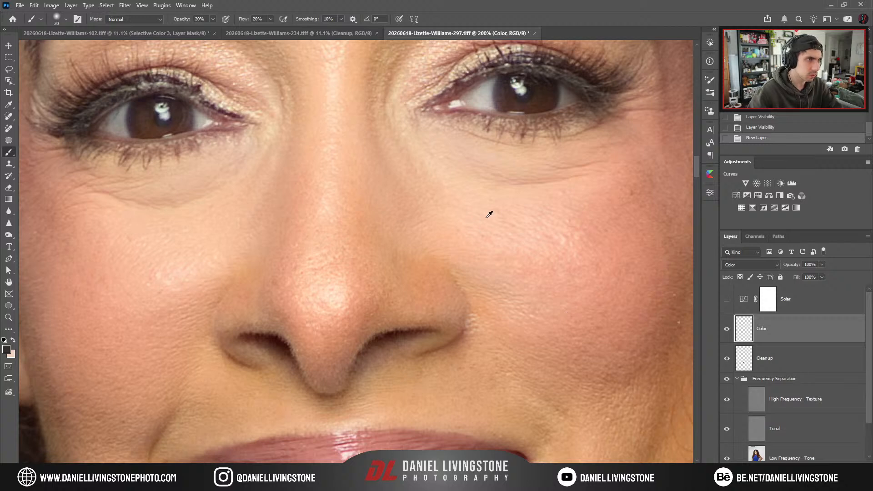
Sample the skin tone beside the nose bridge and paint it over the discolored cheek beside the nostril, enlarging the brush to 80 px.
{"action": "left_click", "coordinate": [361, 221], "text": "alt"}
{"action": "key", "text": "bracketright"}
{"action": "key", "text": "bracketright"}
{"action": "key", "text": "bracketright"}
{"action": "key", "text": "bracketright"}
{"action": "key", "text": "bracketright"}
{"action": "key", "text": "bracketright"}
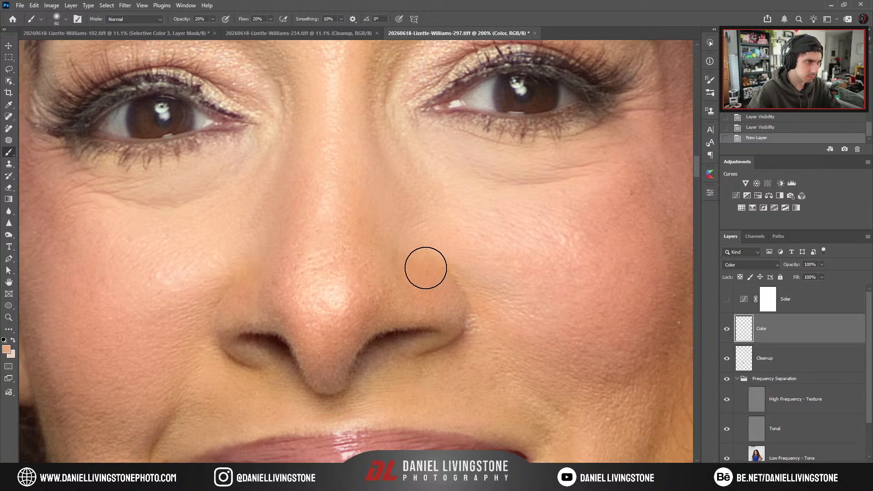
{"action": "left_click_drag", "start_coordinate": [515, 326], "coordinate": [509, 320]}
{"action": "left_click_drag", "start_coordinate": [479, 285], "coordinate": [480, 271]}
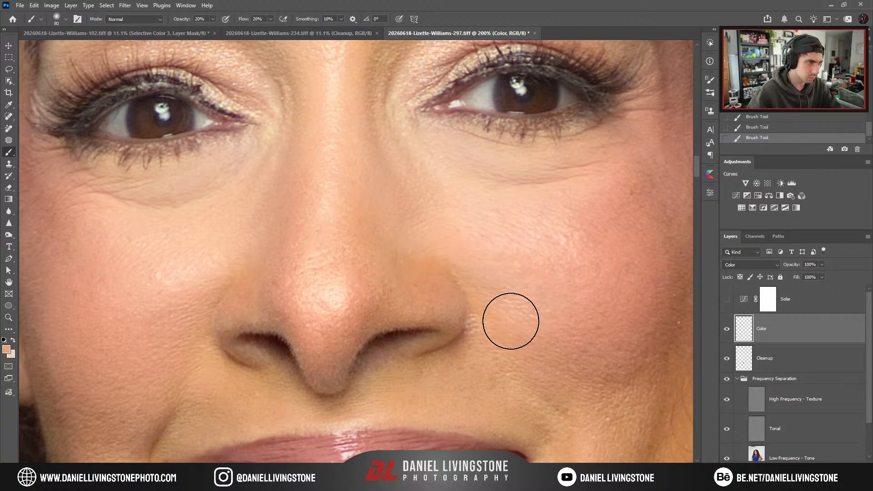
{"action": "mouse_move", "coordinate": [510, 323]}
{"action": "left_mouse_down"}
{"action": "mouse_move", "coordinate": [470, 264]}
{"action": "mouse_move", "coordinate": [423, 249]}
{"action": "left_mouse_up"}
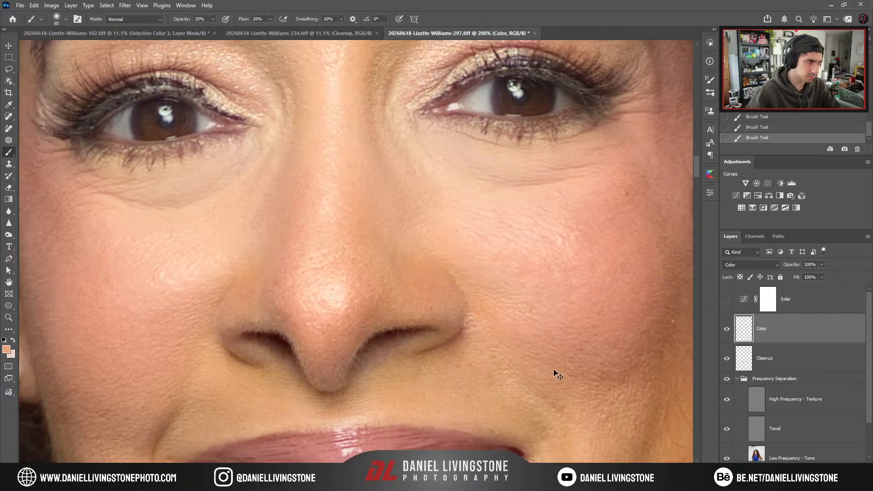
Compare the cheek with the Color layer hidden and shown, and paint more of the sampled skin color beside the nostril.
{"action": "key", "text": "ctrl+minus"}
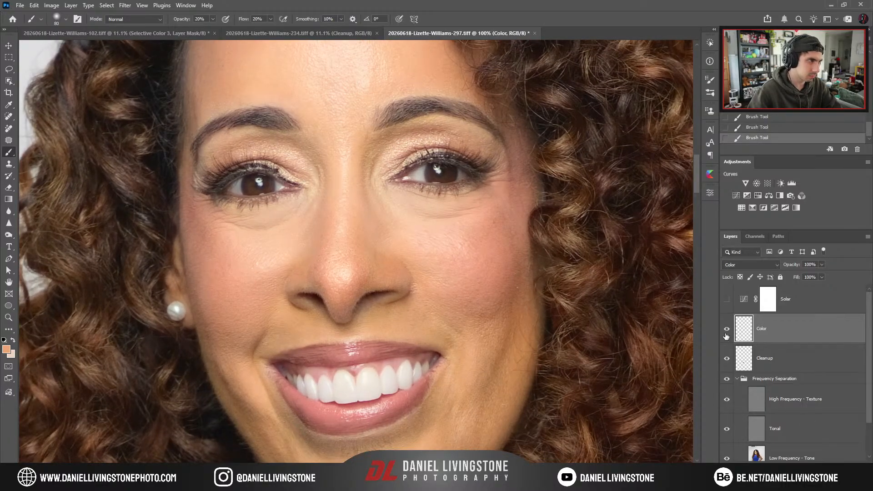
{"action": "left_click", "coordinate": [726, 329]}
{"action": "key", "text": "ctrl+plus"}
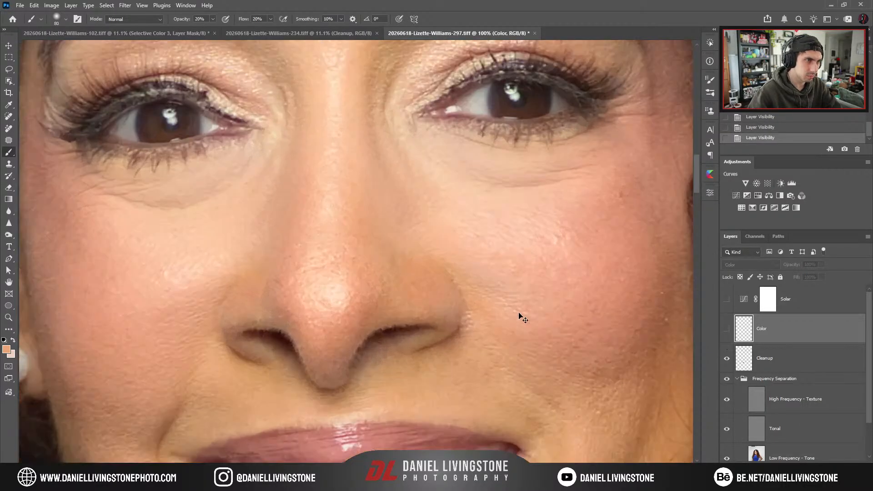
{"action": "left_click", "coordinate": [727, 329]}
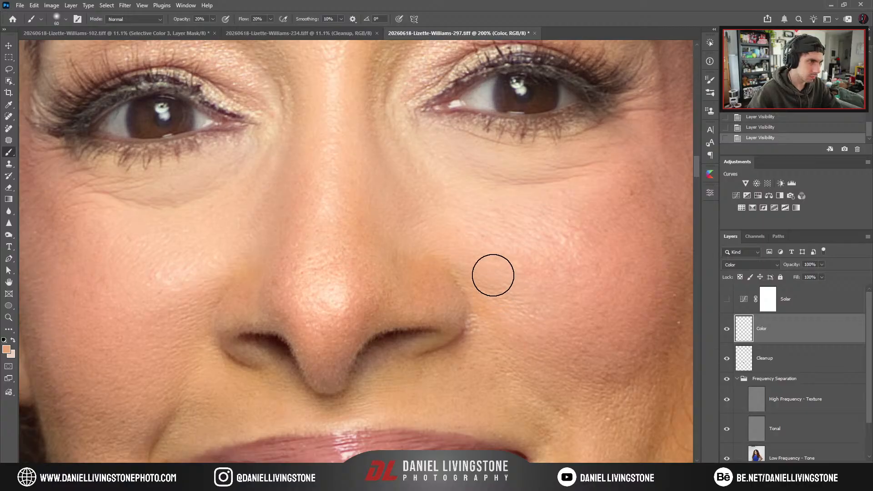
{"action": "mouse_move", "coordinate": [493, 273]}
{"action": "left_mouse_down"}
{"action": "mouse_move", "coordinate": [540, 302]}
{"action": "mouse_move", "coordinate": [530, 307]}
{"action": "left_mouse_up"}
{"action": "key", "text": "bracketright"}
{"action": "key", "text": "ctrl+minus"}
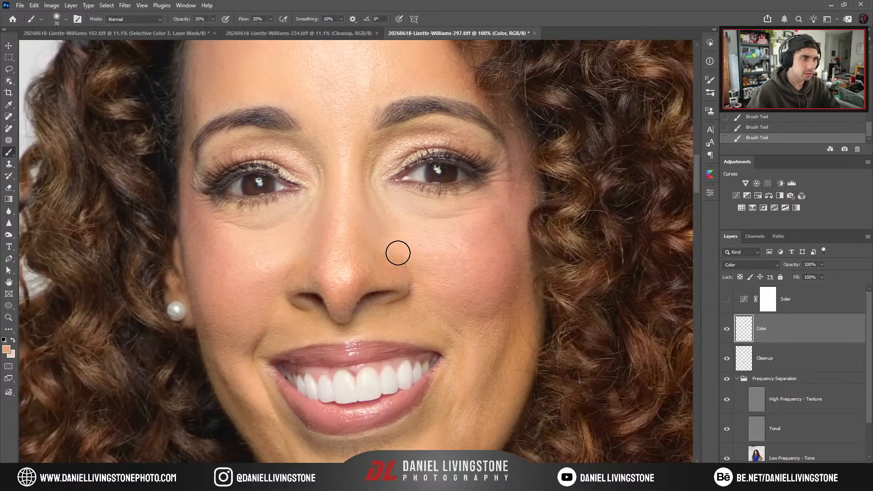
{"action": "key", "text": "ctrl+minus"}
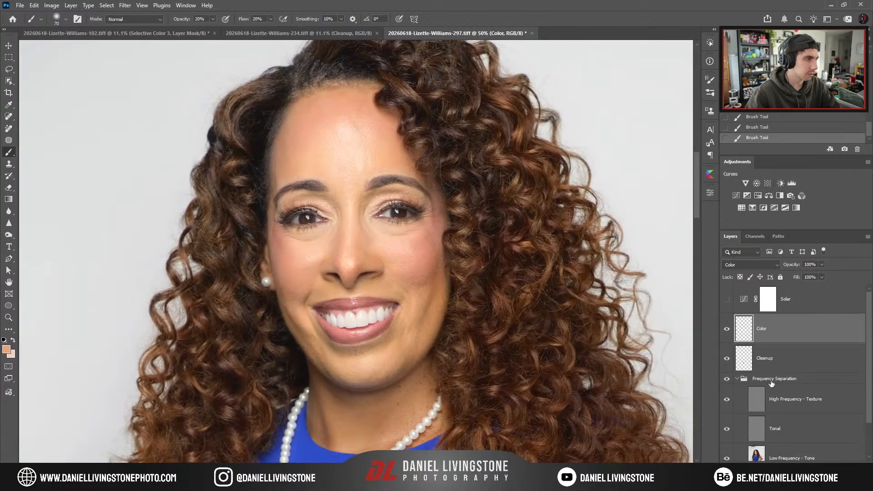
Copy the masked Subject group from the white-dress portrait document into the blue-dress portrait above the Color layer, and hide the group.
{"action": "left_click", "coordinate": [273, 33]}
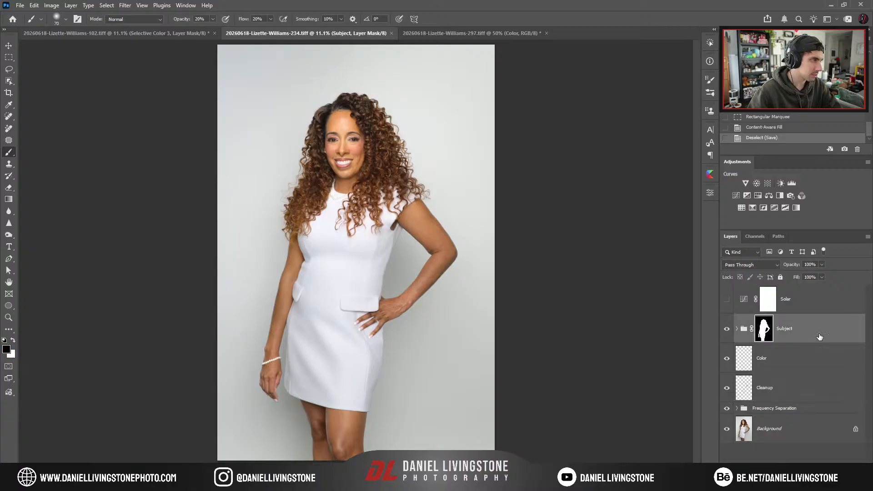
{"action": "left_click_drag", "start_coordinate": [438, 36], "coordinate": [403, 328]}
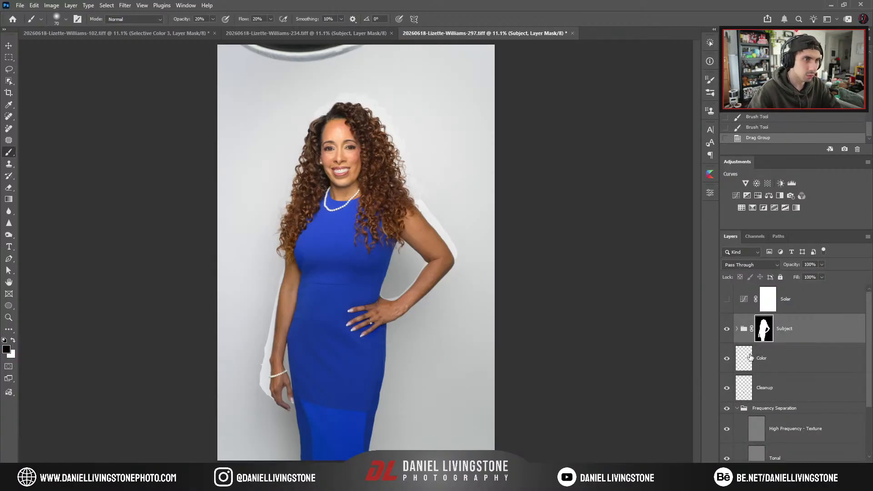
{"action": "left_click", "coordinate": [727, 329]}
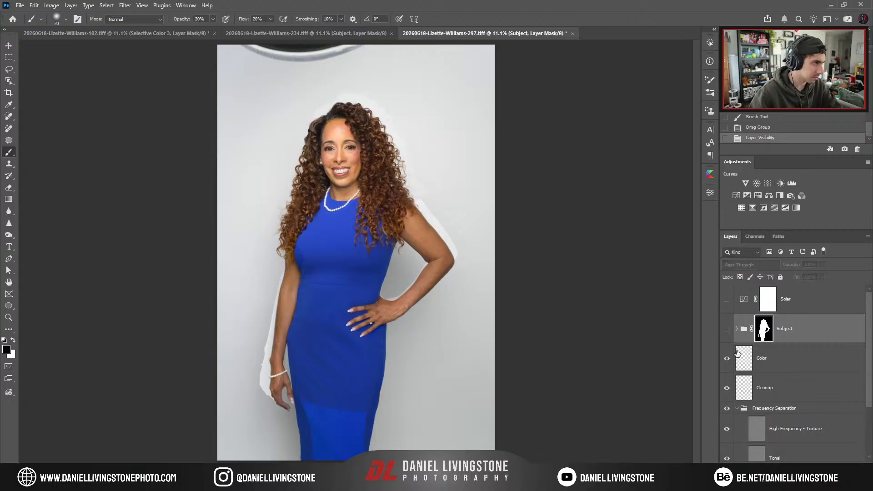
Stamp all visible layers into a merged layer directly above the Color layer.
{"action": "left_click", "coordinate": [792, 364]}
{"action": "key", "text": "ctrl+shift+alt+e"}
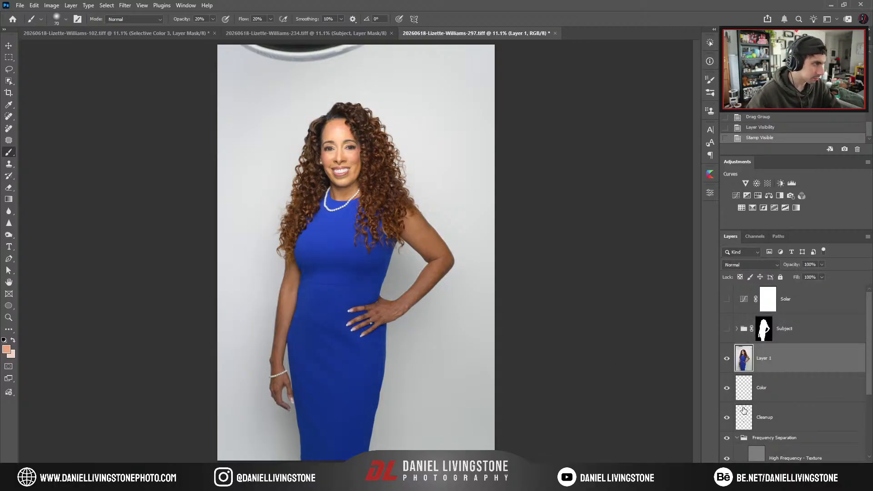
Remove the dark rimmed object at the portrait's upper edge with Content-Aware Fill on the Cleanup layer, keeping the merged layer hidden.
{"action": "left_click", "coordinate": [755, 417]}
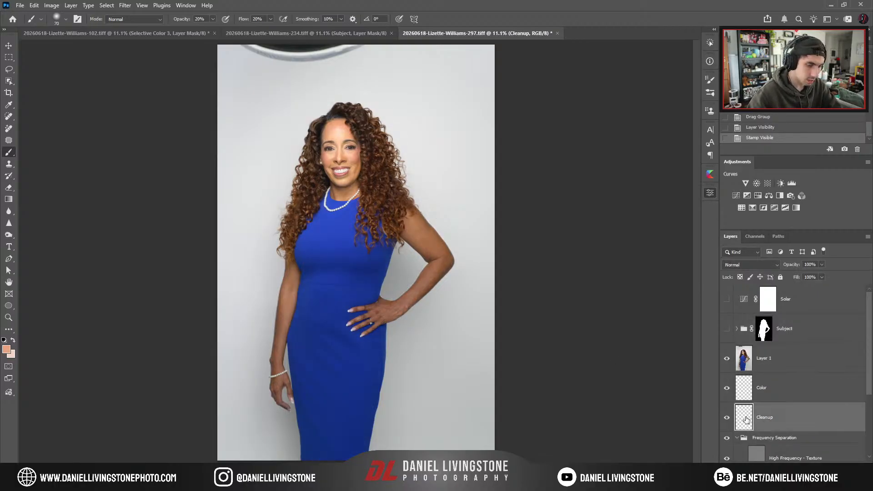
{"action": "key", "text": "m"}
{"action": "key", "text": "ctrl+plus"}
{"action": "scroll", "coordinate": [474, 271], "scroll_direction": "up", "scroll_amount": 5}
{"action": "key", "text": "ctrl+plus"}
{"action": "key", "text": "ctrl+plus"}
{"action": "left_click_drag", "start_coordinate": [225, 220], "coordinate": [542, 267]}
{"action": "left_click", "coordinate": [216, 209]}
{"action": "left_click_drag", "start_coordinate": [225, 219], "coordinate": [535, 273]}
{"action": "left_click", "coordinate": [727, 360]}
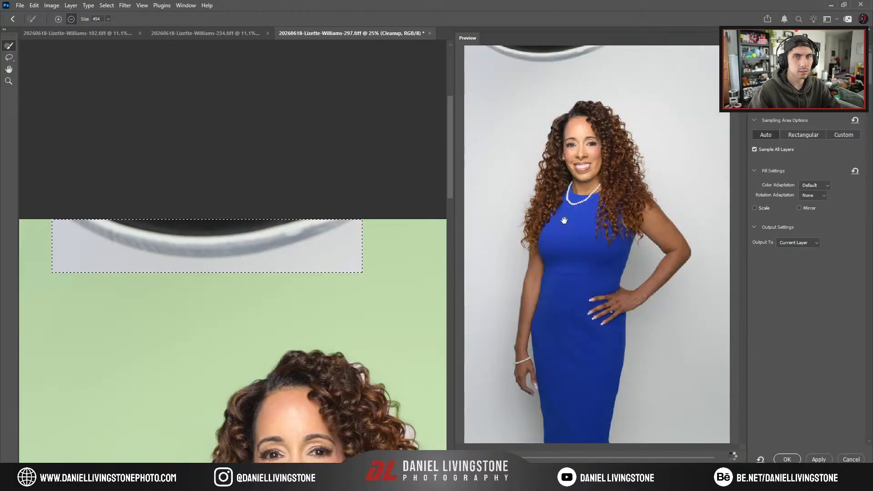
{"action": "key", "text": "Return"}
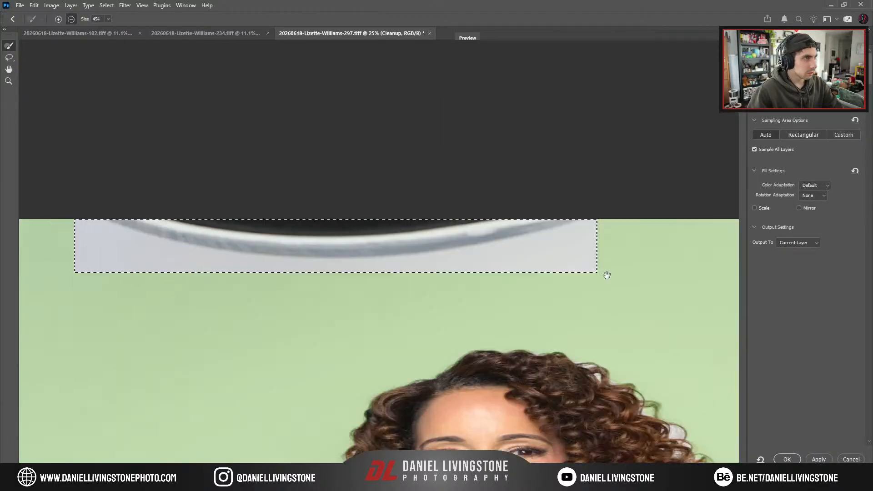
{"action": "key", "text": "ctrl+d"}
{"action": "key", "text": "ctrl+0"}
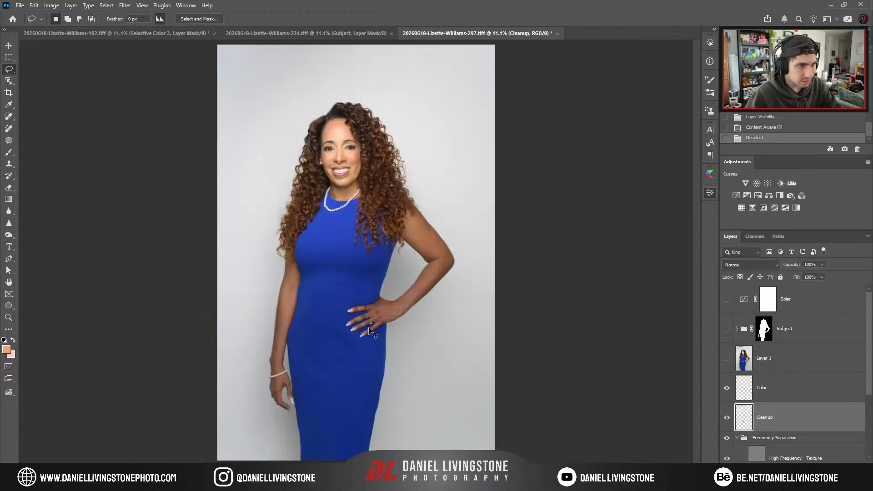
Select the woman on the merged layer with Select Subject and replace the Subject group's mask with one made from that selection.
{"action": "left_click", "coordinate": [727, 358]}
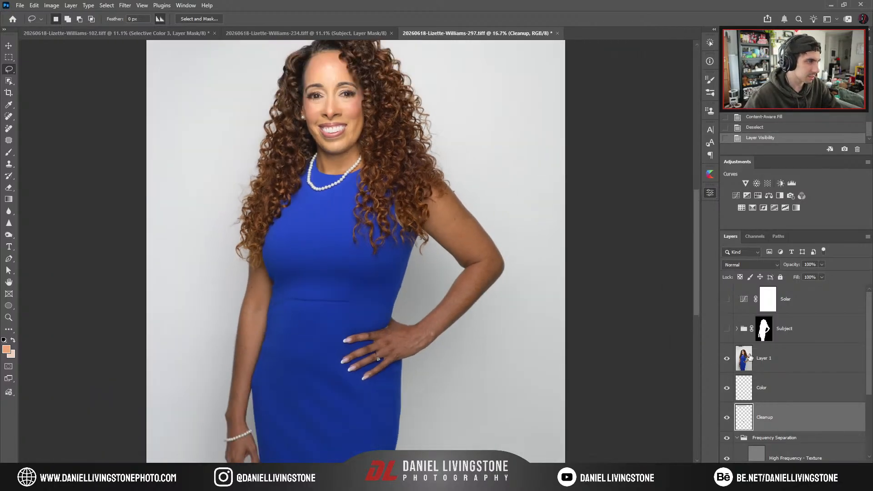
{"action": "left_click", "coordinate": [732, 364]}
{"action": "key", "text": "ctrl+shift+x"}
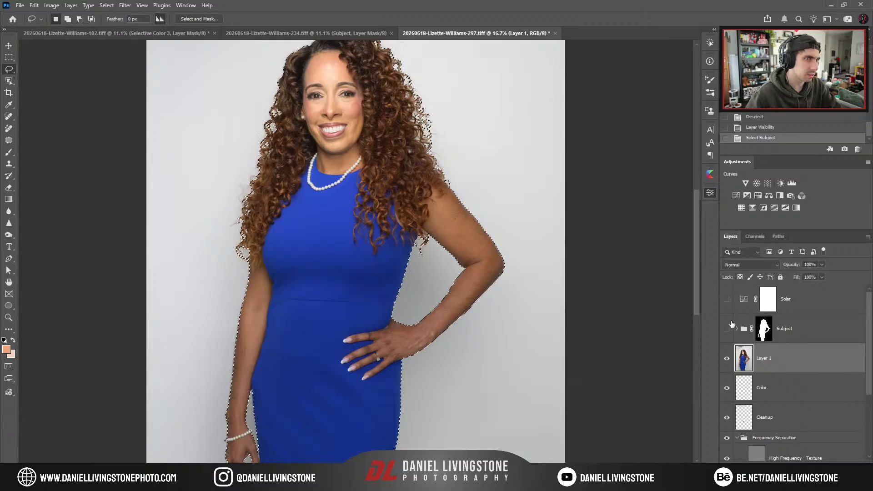
{"action": "key", "text": "ctrl+plus"}
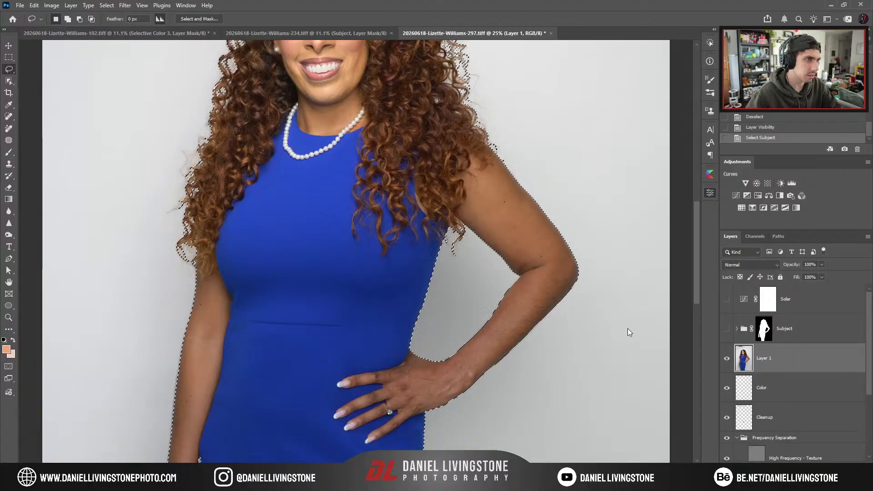
{"action": "key", "text": "ctrl+minus"}
{"action": "left_click", "coordinate": [763, 336]}
{"action": "left_click_drag", "start_coordinate": [764, 338], "coordinate": [838, 467]}
{"action": "left_click", "coordinate": [783, 467]}
{"action": "key", "text": "ctrl+plus"}
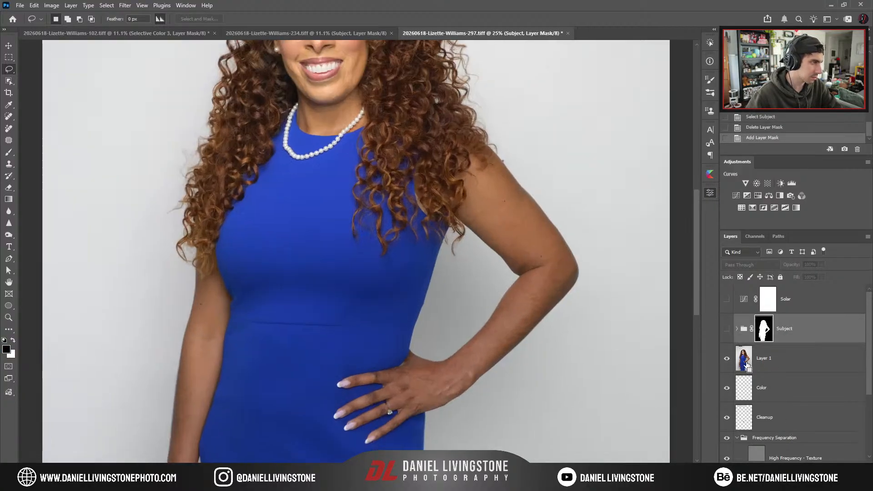
Hide the merged layer and heal the dark speck beside the upper arm on the Cleanup layer with a 35 px Spot Healing Brush.
{"action": "left_click", "coordinate": [744, 350]}
{"action": "key", "text": "ctrl+plus"}
{"action": "key", "text": "ctrl+plus"}
{"action": "key", "text": "ctrl+plus"}
{"action": "key", "text": "ctrl+plus"}
{"action": "key", "text": "ctrl+plus"}
{"action": "key", "text": "ctrl+plus"}
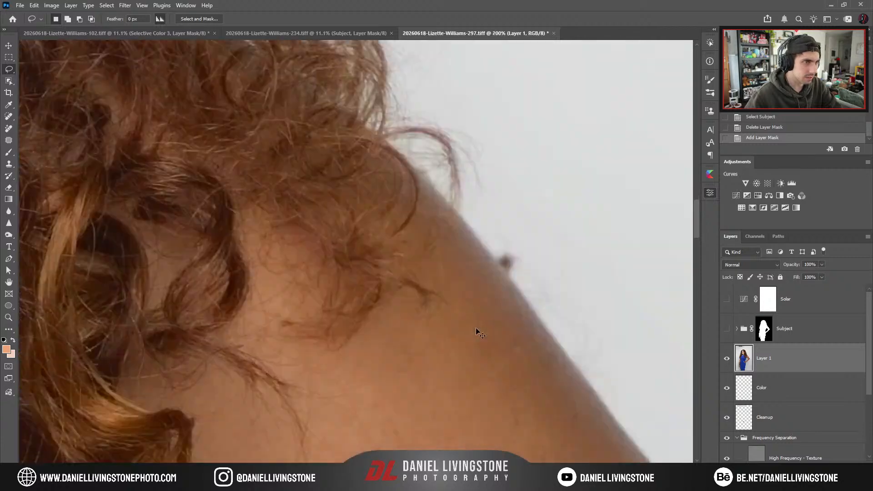
{"action": "key", "text": "j"}
{"action": "left_click_drag", "start_coordinate": [597, 271], "coordinate": [464, 306]}
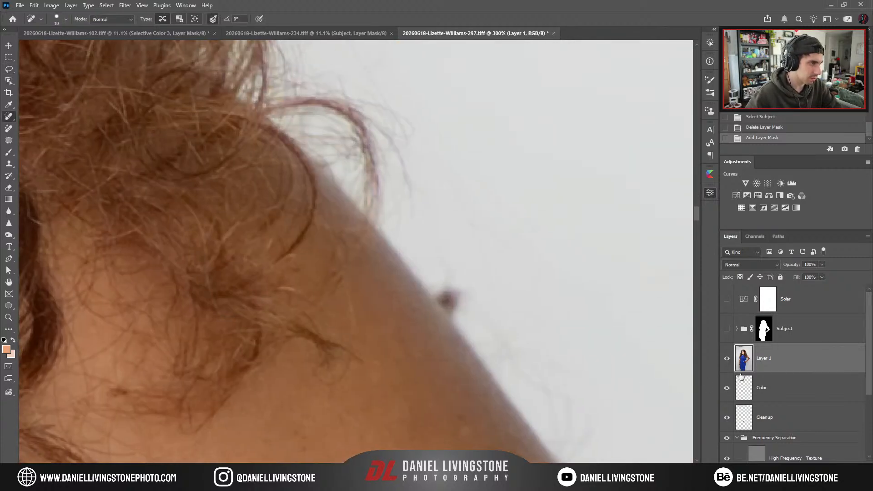
{"action": "left_click", "coordinate": [727, 359]}
{"action": "left_click", "coordinate": [745, 417]}
{"action": "key", "text": "bracketright"}
{"action": "key", "text": "bracketright"}
{"action": "key", "text": "bracketright"}
{"action": "key", "text": "bracketright"}
{"action": "key", "text": "bracketright"}
{"action": "left_click", "coordinate": [447, 302]}
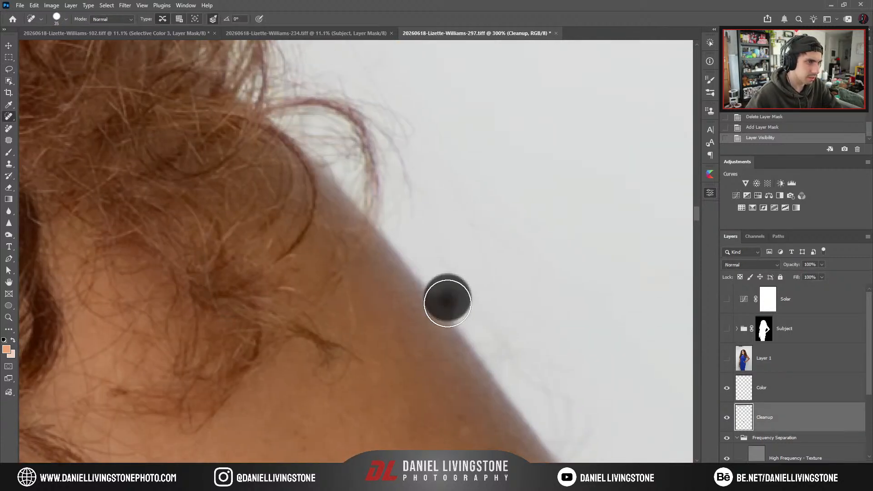
Lasso the white bump at the arm's edge in the Subject group's mask and clear it to black.
{"action": "left_click", "coordinate": [733, 331]}
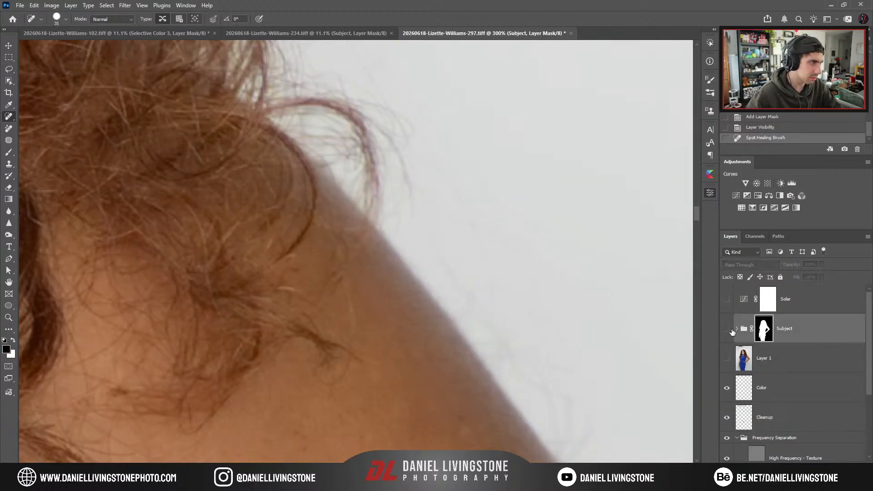
{"action": "left_click", "coordinate": [762, 334], "text": "alt"}
{"action": "key", "text": "l"}
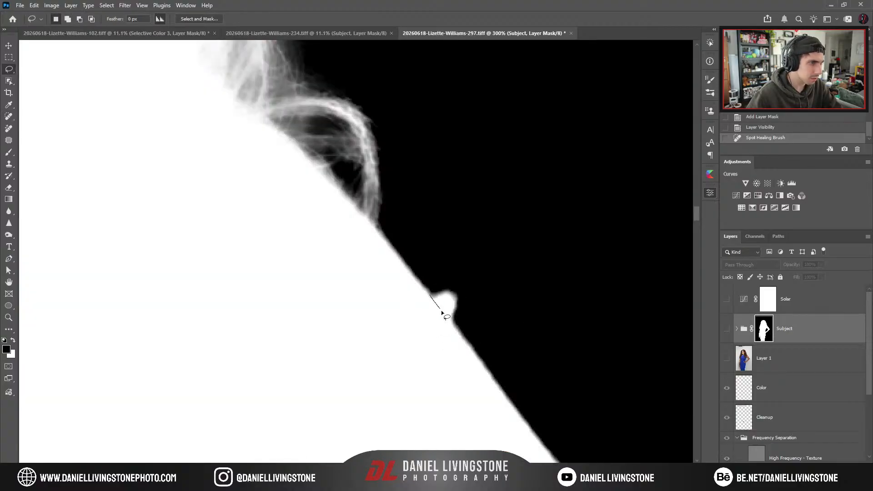
{"action": "left_click_drag", "start_coordinate": [442, 313], "coordinate": [422, 248]}
{"action": "key", "text": "x"}
{"action": "key", "text": "Delete"}
{"action": "key", "text": "ctrl+d"}
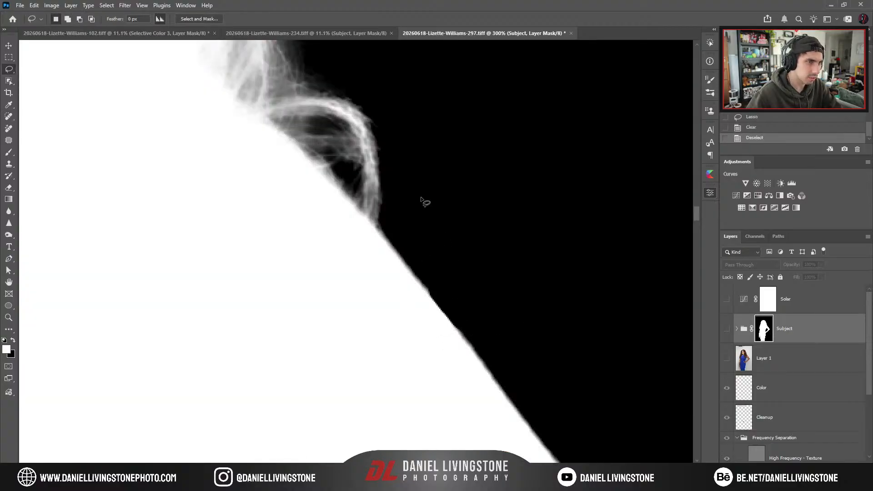
{"action": "key", "text": "ctrl+minus"}
{"action": "left_click", "coordinate": [764, 335], "text": "alt"}
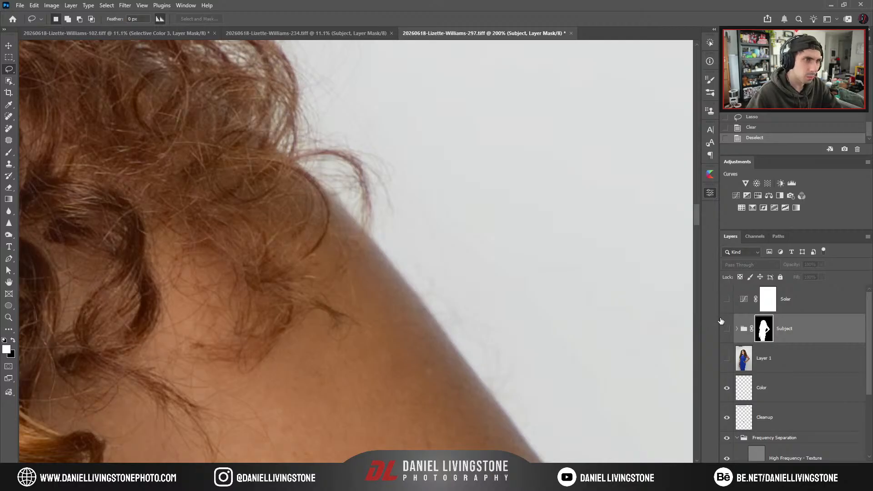
Delete the merged layer above the Color layer.
{"action": "key", "text": "ctrl+0"}
{"action": "key", "text": "ctrl+plus"}
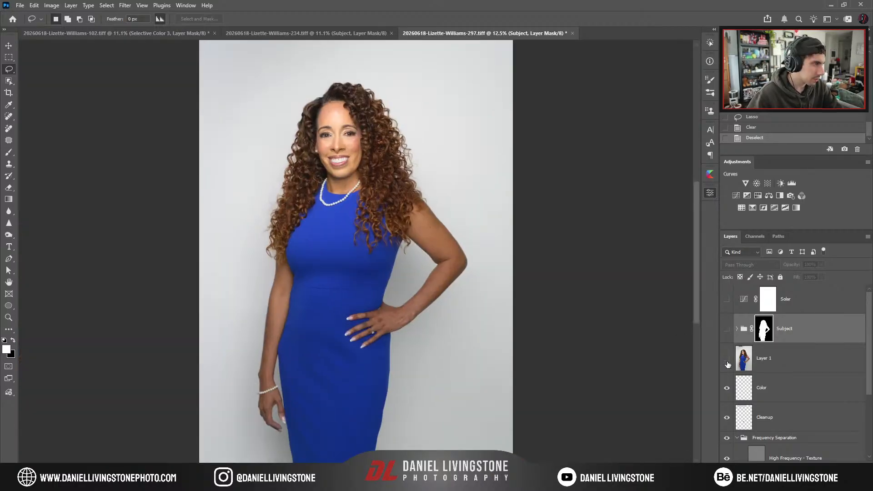
{"action": "left_click", "coordinate": [740, 361]}
{"action": "key", "text": "Delete"}
Show and expand the Subject group, and hide its Curves 3, Face and Levels 1 entries.
{"action": "left_click", "coordinate": [727, 328]}
{"action": "left_click", "coordinate": [737, 328]}
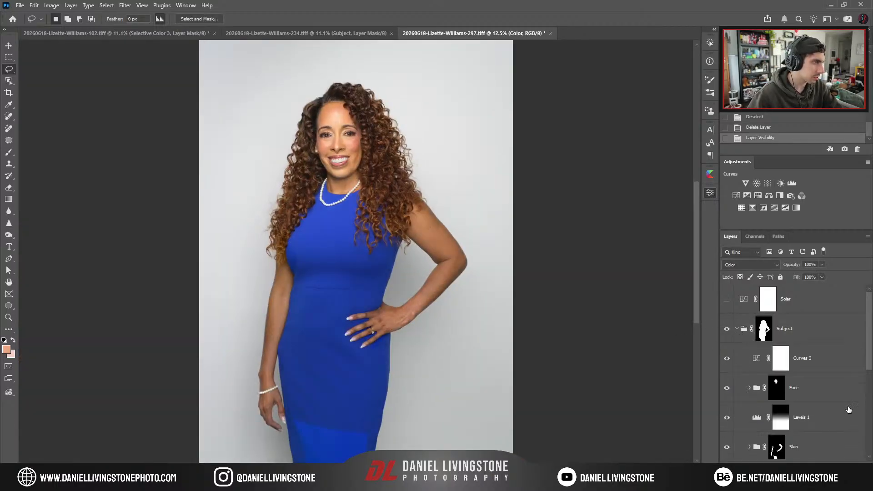
{"action": "left_click_drag", "start_coordinate": [728, 388], "coordinate": [727, 417]}
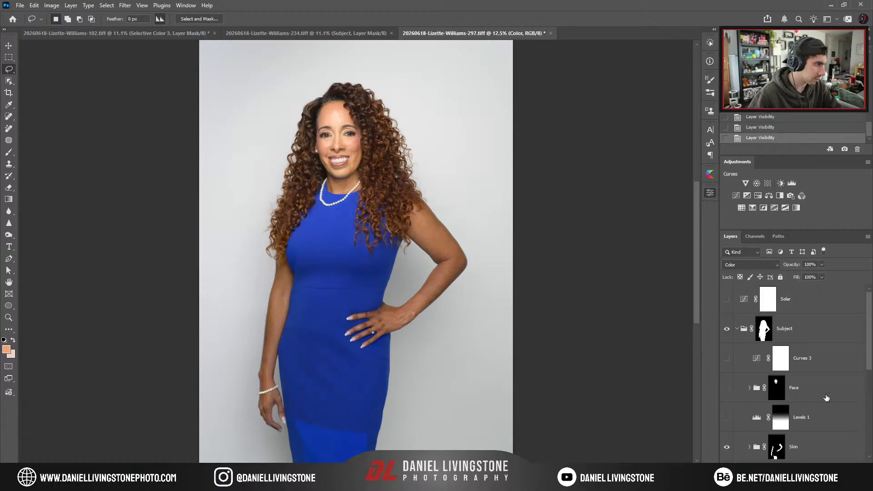
{"action": "scroll", "coordinate": [775, 378], "scroll_direction": "down", "scroll_amount": 3}
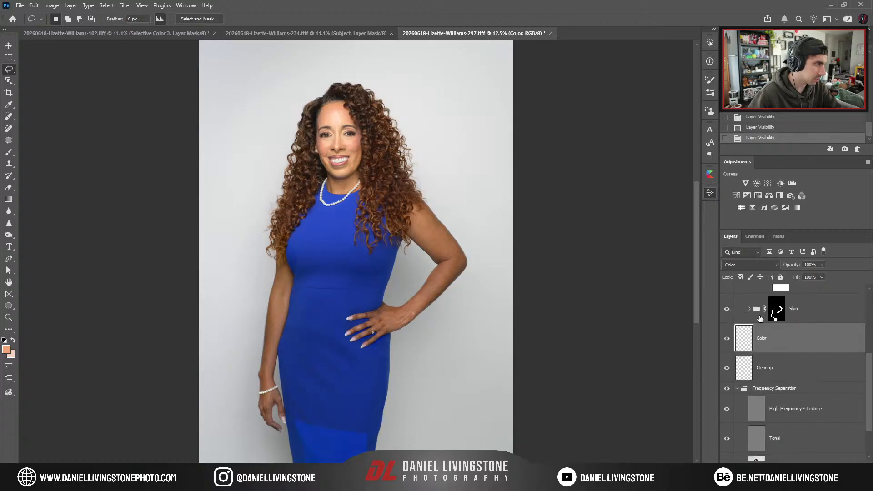
Replace the Skin group's old mask with an all-black mask and collapse the Frequency Separation group.
{"action": "left_click", "coordinate": [776, 312]}
{"action": "key", "text": "Delete"}
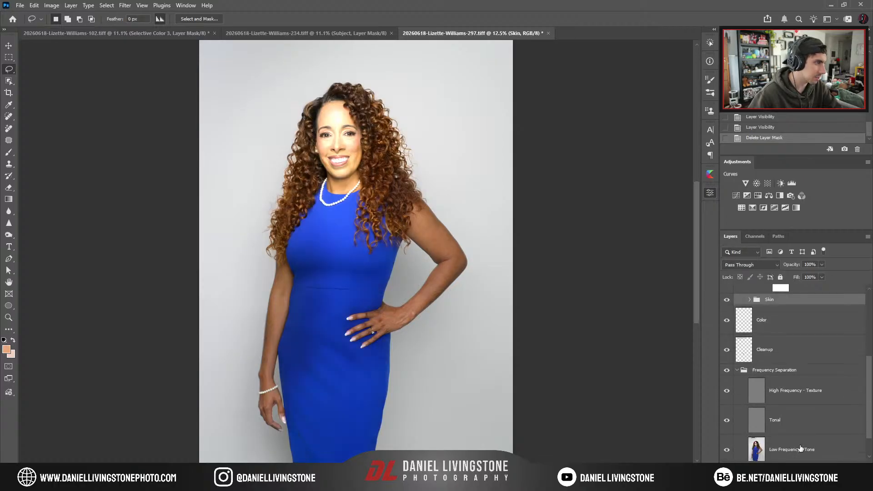
{"action": "left_click", "coordinate": [804, 465], "text": "alt"}
{"action": "left_click", "coordinate": [737, 389]}
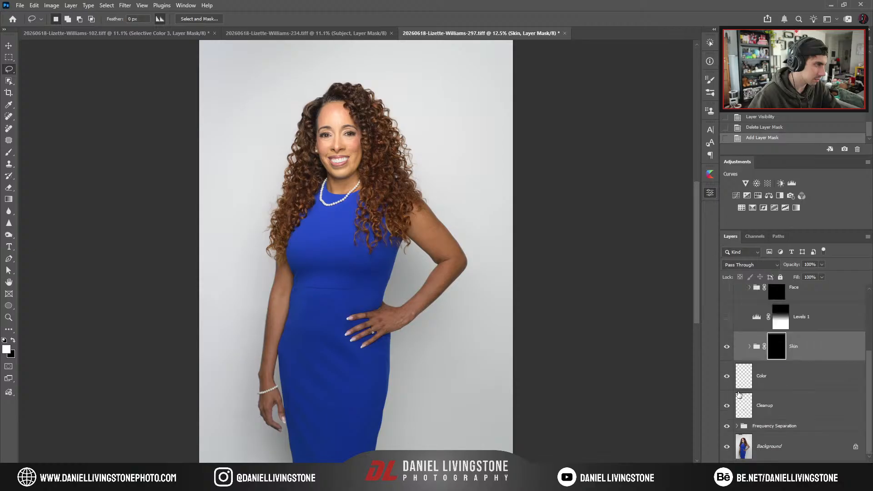
{"action": "left_click", "coordinate": [749, 452]}
{"action": "key", "text": "w"}
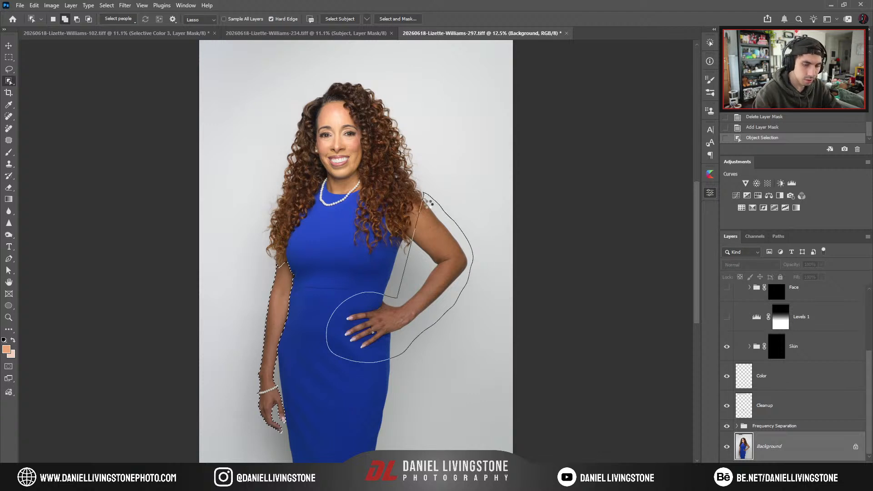
{"action": "left_click_drag", "start_coordinate": [429, 204], "coordinate": [430, 207]}
{"action": "key", "text": "ctrl+d"}
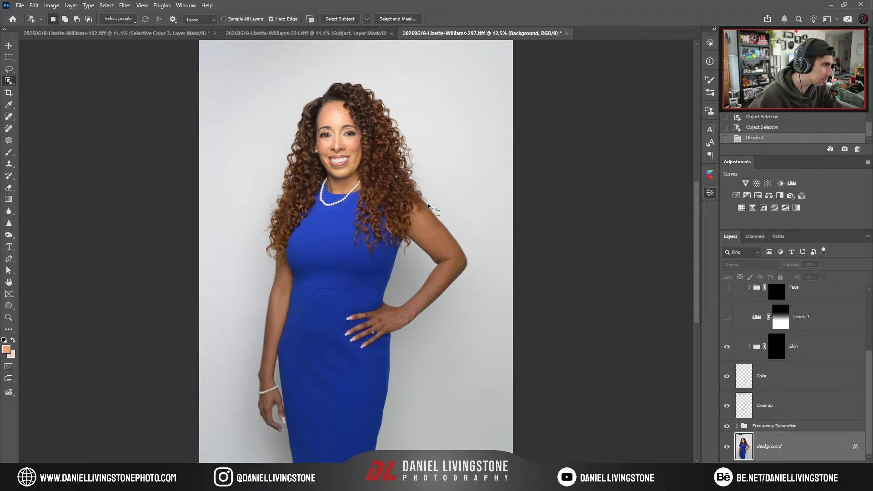
Stamp the visible layers above the Color layer and select both arms and hands on the result with the Object Selection tool.
{"action": "left_click", "coordinate": [812, 382]}
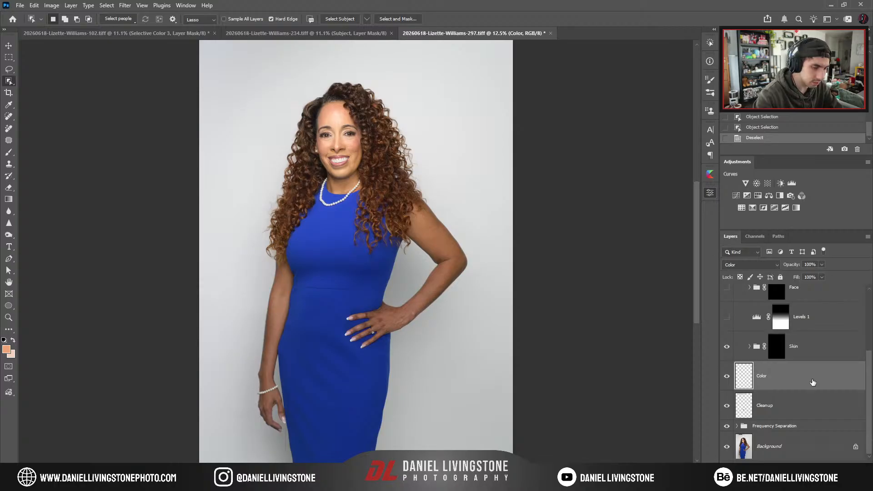
{"action": "key", "text": "ctrl+shift+alt+e"}
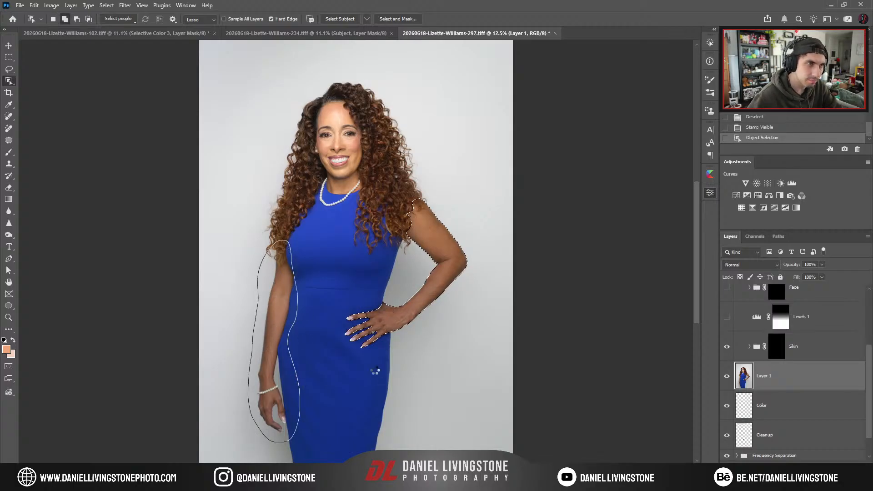
{"action": "key", "text": "ctrl+plus"}
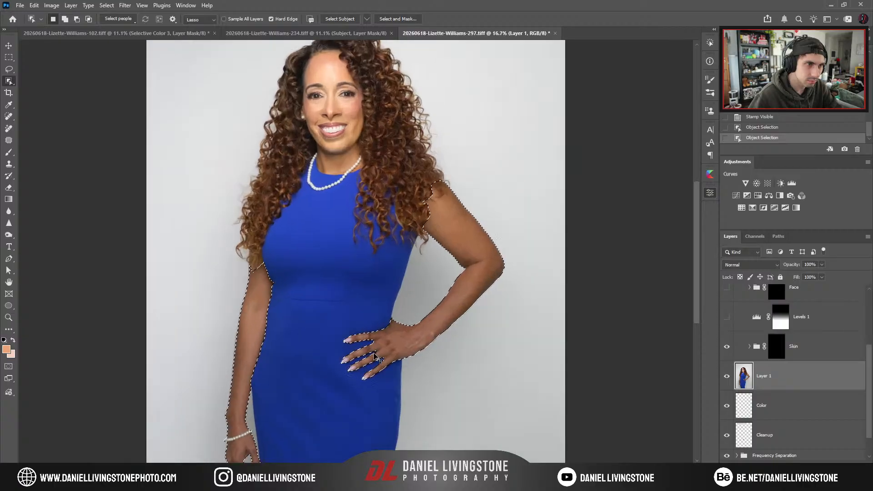
Fill the selected arms with white in the Skin group's mask and deselect.
{"action": "left_click", "coordinate": [783, 338]}
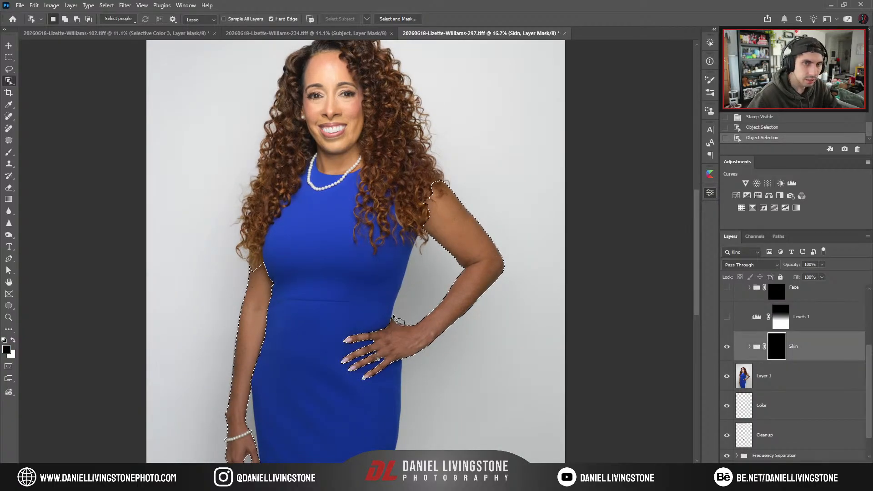
{"action": "key", "text": "Delete"}
{"action": "key", "text": "ctrl+d"}
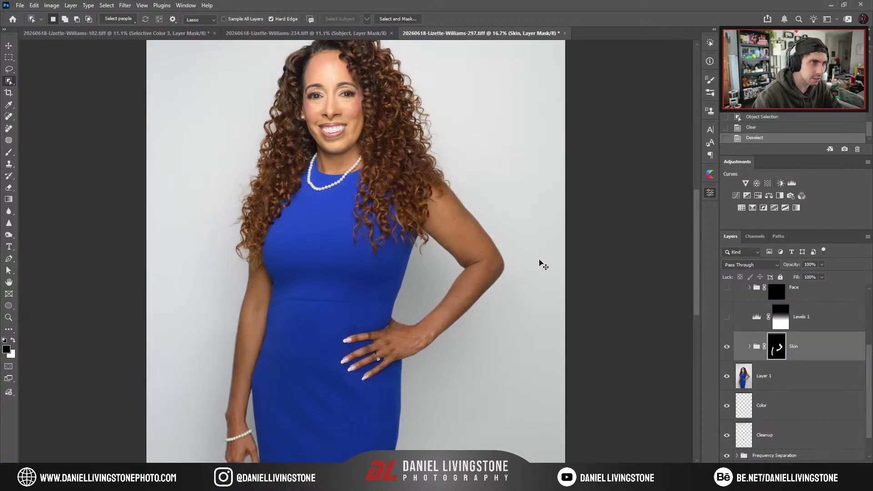
Paint white on the Skin mask where the curls overlap both upper arms, using a 200 px brush at 40% opacity.
{"action": "key", "text": "b"}
{"action": "scroll", "coordinate": [429, 304], "scroll_direction": "up", "scroll_amount": 4}
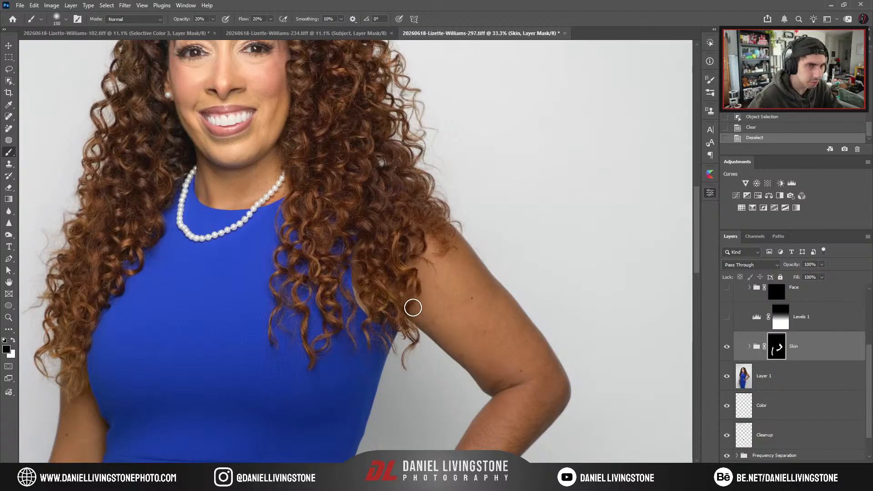
{"action": "scroll", "coordinate": [412, 307], "scroll_direction": "up", "scroll_amount": 2}
{"action": "key", "text": "x"}
{"action": "key", "text": "bracketright"}
{"action": "key", "text": "bracketright"}
{"action": "mouse_move", "coordinate": [423, 346]}
{"action": "left_mouse_down"}
{"action": "mouse_move", "coordinate": [440, 333]}
{"action": "mouse_move", "coordinate": [438, 319]}
{"action": "mouse_move", "coordinate": [444, 329]}
{"action": "mouse_move", "coordinate": [431, 262]}
{"action": "mouse_move", "coordinate": [471, 256]}
{"action": "mouse_move", "coordinate": [470, 202]}
{"action": "mouse_move", "coordinate": [488, 248]}
{"action": "mouse_move", "coordinate": [471, 242]}
{"action": "mouse_move", "coordinate": [491, 224]}
{"action": "mouse_move", "coordinate": [454, 253]}
{"action": "mouse_move", "coordinate": [432, 293]}
{"action": "mouse_move", "coordinate": [427, 332]}
{"action": "left_mouse_up"}
{"action": "key", "text": "4"}
{"action": "left_click_drag", "start_coordinate": [427, 332], "coordinate": [626, 288]}
{"action": "left_click_drag", "start_coordinate": [154, 405], "coordinate": [371, 278]}
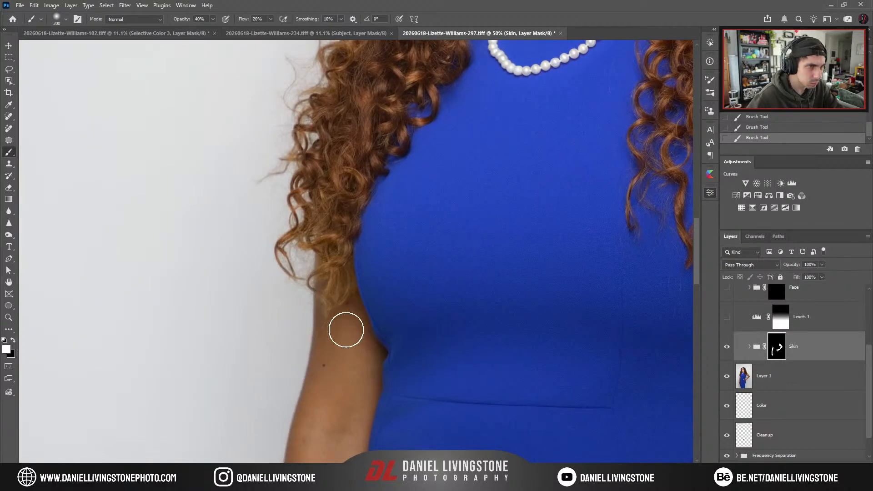
View the Skin mask alone and paint white over the jagged gap atop the arm shape with a 90 px brush at 60% opacity.
{"action": "left_click", "coordinate": [776, 352], "text": "alt"}
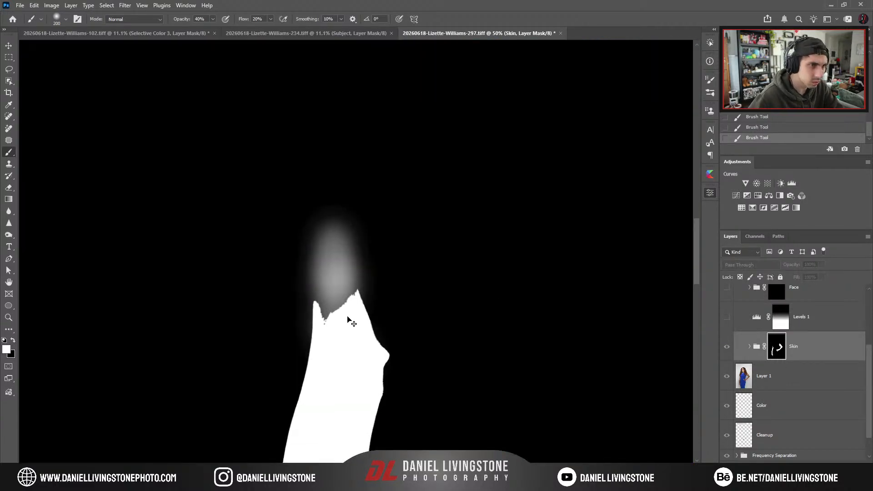
{"action": "key", "text": "ctrl+plus"}
{"action": "key", "text": "bracketleft"}
{"action": "key", "text": "bracketleft"}
{"action": "key", "text": "bracketleft"}
{"action": "key", "text": "bracketleft"}
{"action": "key", "text": "6"}
{"action": "key", "text": "bracketleft"}
{"action": "key", "text": "bracketleft"}
{"action": "key", "text": "bracketleft"}
{"action": "mouse_move", "coordinate": [349, 317]}
{"action": "left_mouse_down"}
{"action": "mouse_move", "coordinate": [345, 292]}
{"action": "mouse_move", "coordinate": [349, 327]}
{"action": "left_mouse_up"}
{"action": "left_click", "coordinate": [778, 347], "text": "alt"}
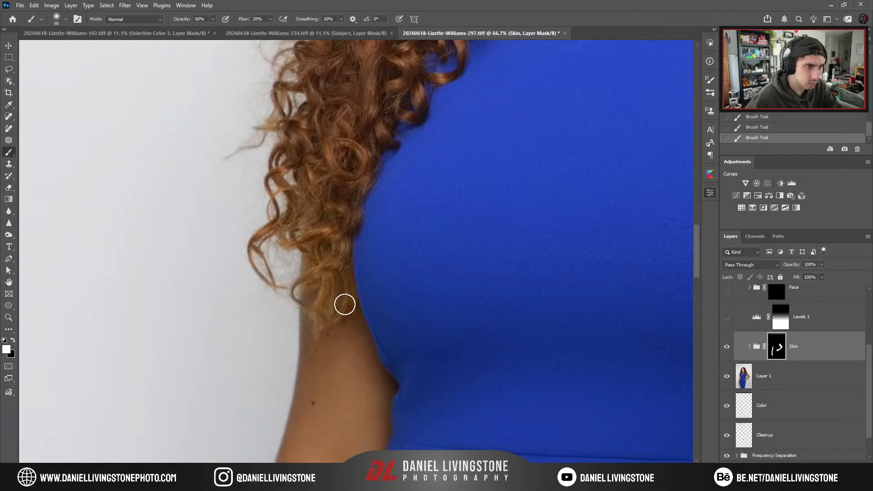
Paint more white over the curls atop the straight arm in the Skin mask, using a 150 px brush at 80% opacity and 58% flow.
{"action": "key", "text": "bracketright"}
{"action": "key", "text": "bracketright"}
{"action": "key", "text": "bracketright"}
{"action": "key", "text": "bracketright"}
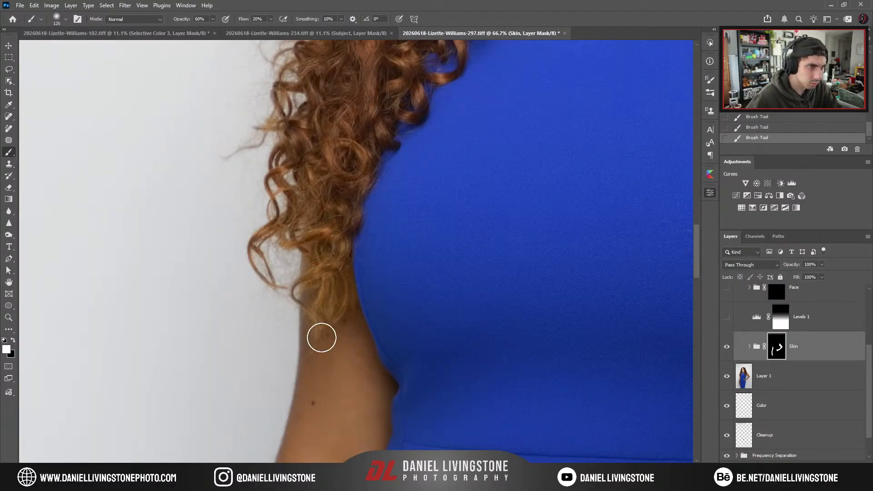
{"action": "key", "text": "bracketright"}
{"action": "key", "text": "8"}
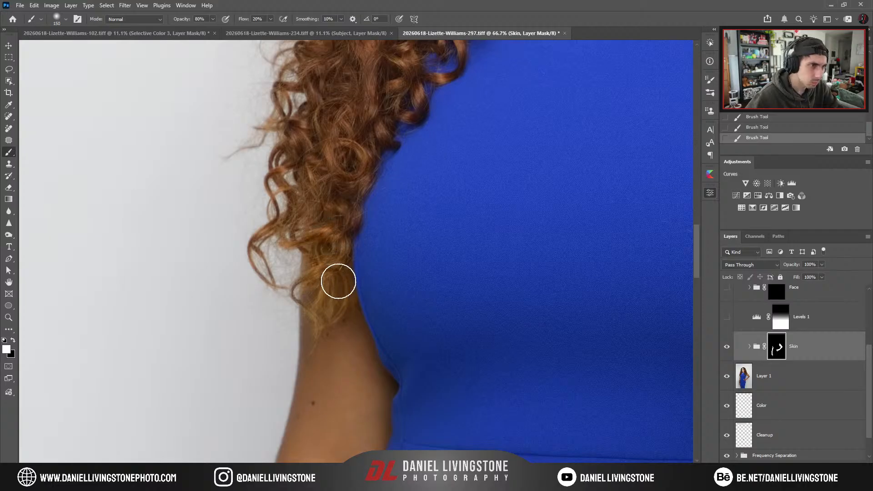
{"action": "key", "text": "shift+5"}
{"action": "key", "text": "shift+8"}
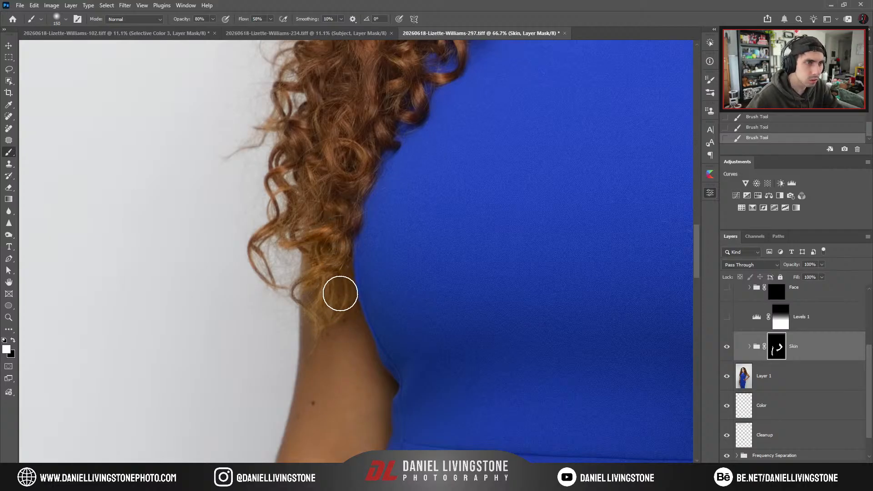
{"action": "left_click", "coordinate": [776, 349], "text": "alt"}
{"action": "key", "text": "bracketleft"}
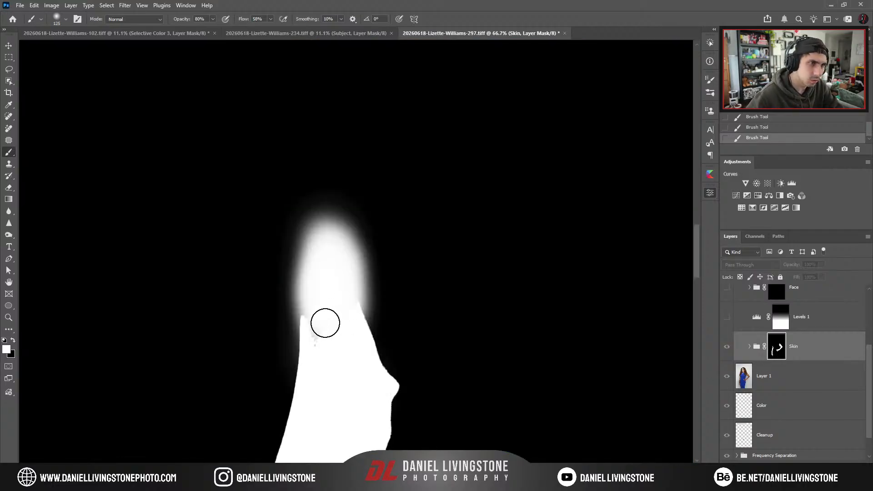
Lasso the backdrop along the straight upper arm's outer edge, clear it from the Skin mask, and deselect.
{"action": "left_click", "coordinate": [776, 350], "text": "alt"}
{"action": "key", "text": "ctrl+plus"}
{"action": "key", "text": "l"}
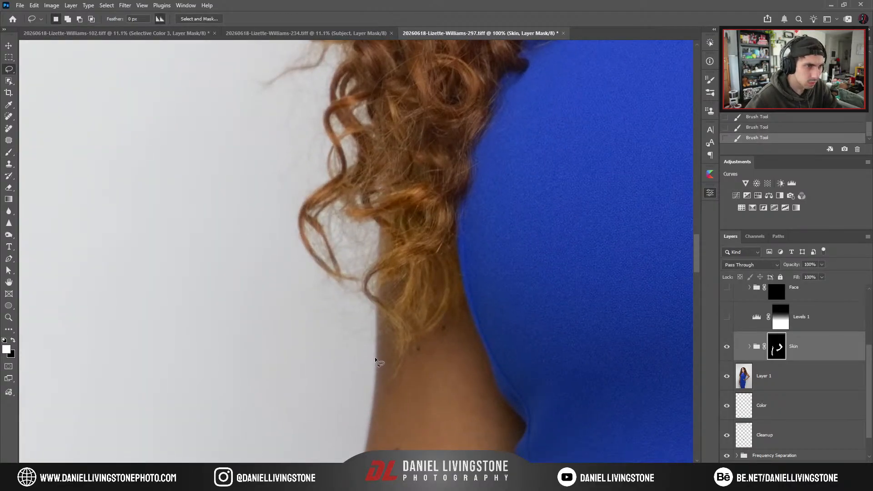
{"action": "left_click_drag", "start_coordinate": [378, 217], "coordinate": [294, 377]}
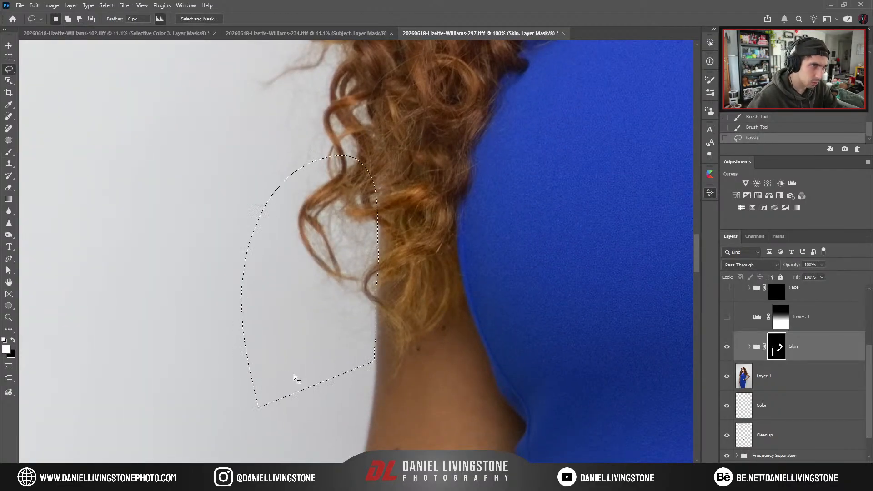
{"action": "key", "text": "Delete"}
{"action": "key", "text": "ctrl+d"}
Quick-select the dress beside the straight arm on Layer 1, clear that area from the Skin mask, and deselect.
{"action": "key", "text": "ctrl+minus"}
{"action": "left_click", "coordinate": [775, 380]}
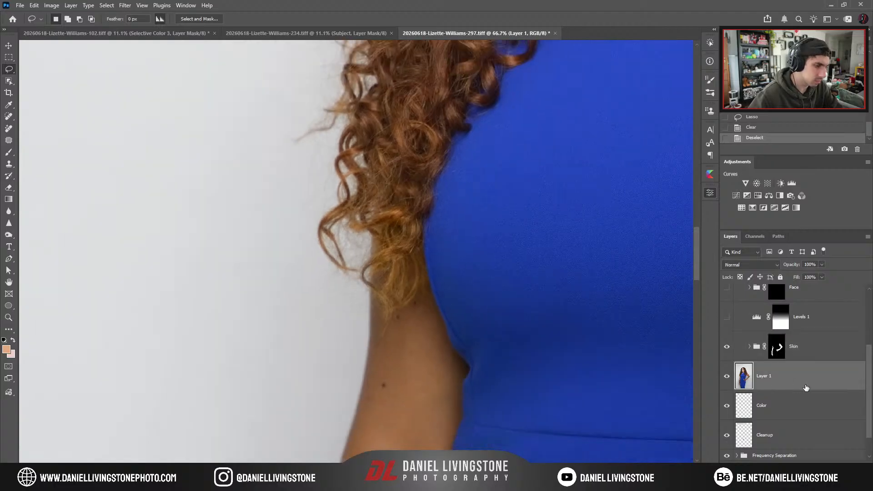
{"action": "key", "text": "w"}
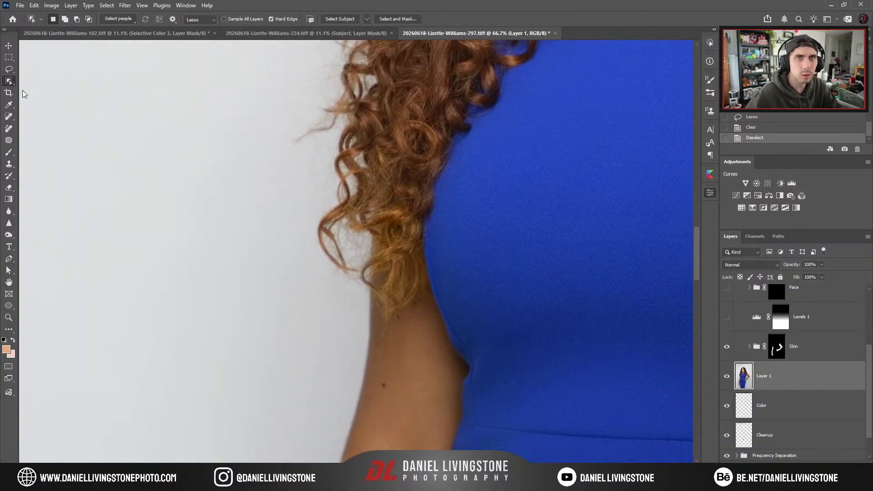
{"action": "key", "text": "shift+w"}
{"action": "mouse_move", "coordinate": [493, 277]}
{"action": "left_mouse_down"}
{"action": "mouse_move", "coordinate": [477, 259]}
{"action": "mouse_move", "coordinate": [472, 191]}
{"action": "mouse_move", "coordinate": [496, 345]}
{"action": "mouse_move", "coordinate": [490, 340]}
{"action": "mouse_move", "coordinate": [511, 367]}
{"action": "left_mouse_up"}
{"action": "left_click", "coordinate": [777, 347], "text": "alt"}
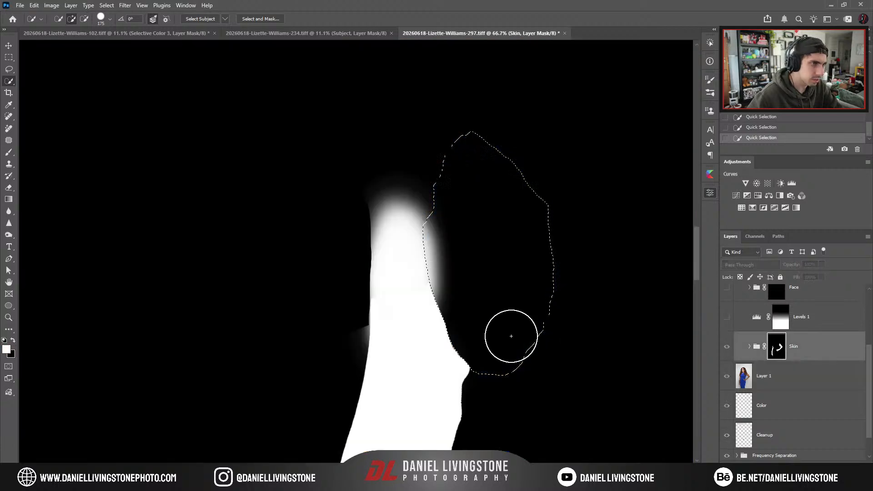
{"action": "key", "text": "Delete"}
{"action": "key", "text": "ctrl+d"}
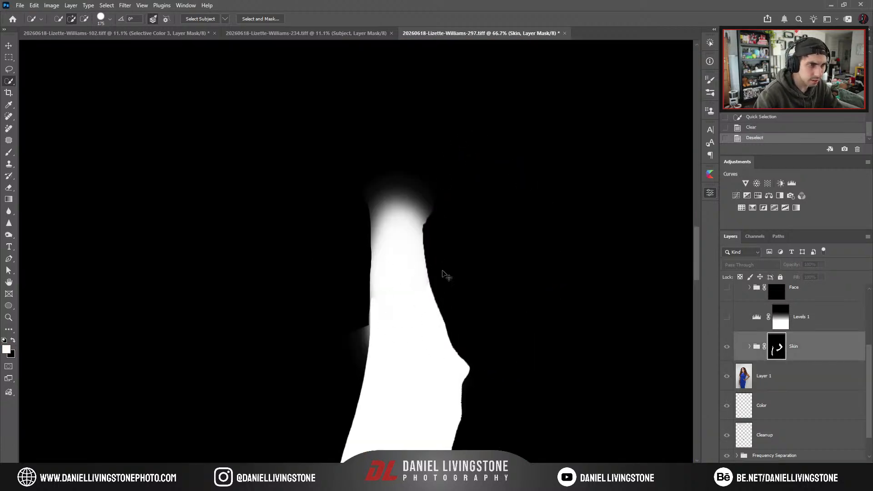
{"action": "key", "text": "ctrl+plus"}
{"action": "key", "text": "ctrl+plus"}
{"action": "key", "text": "l"}
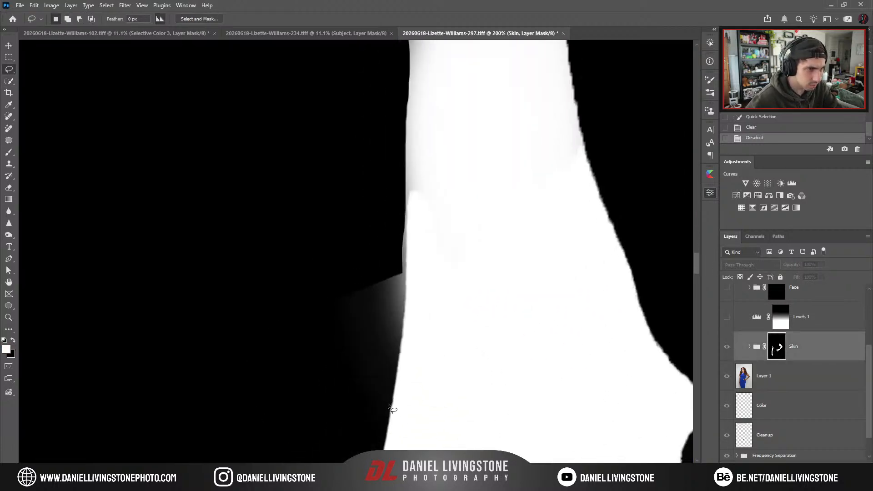
{"action": "left_click_drag", "start_coordinate": [384, 444], "coordinate": [405, 340]}
{"action": "left_click", "coordinate": [425, 313]}
Quick-select the backdrop beside the straight arm, clear the leftover spill from the Skin mask, and deselect.
{"action": "key", "text": "ctrl+minus"}
{"action": "left_click", "coordinate": [779, 356], "text": "alt"}
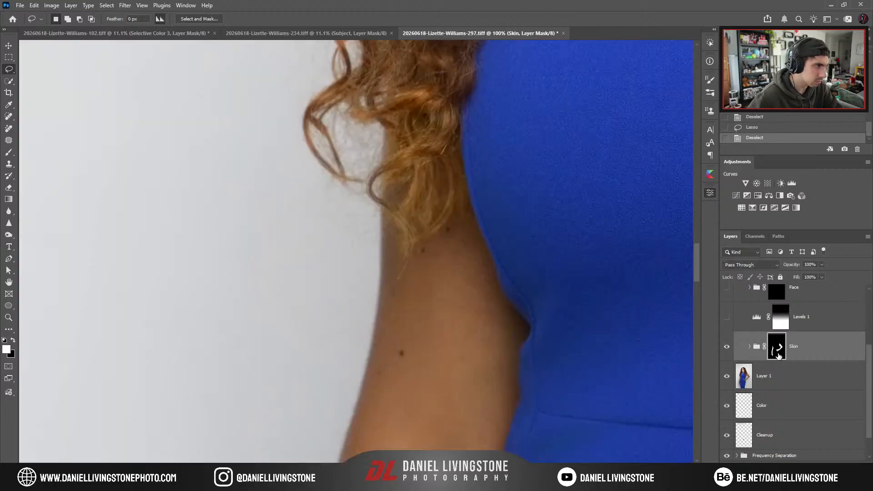
{"action": "left_click", "coordinate": [9, 81]}
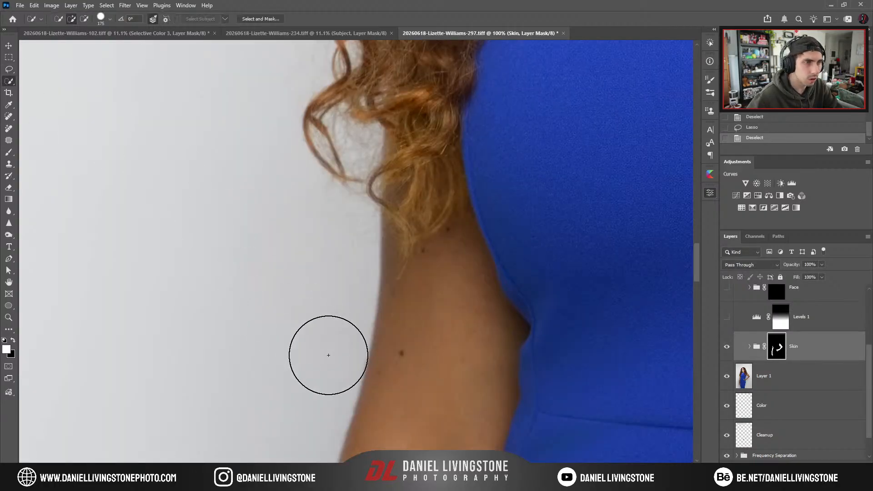
{"action": "mouse_move", "coordinate": [327, 352]}
{"action": "left_mouse_down"}
{"action": "mouse_move", "coordinate": [298, 365]}
{"action": "mouse_move", "coordinate": [305, 200]}
{"action": "mouse_move", "coordinate": [302, 307]}
{"action": "left_mouse_up"}
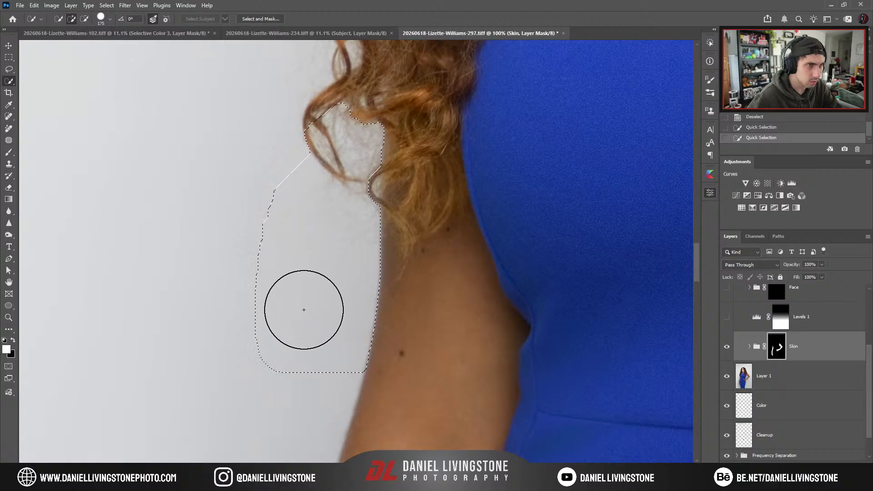
{"action": "left_click", "coordinate": [769, 352], "text": "alt"}
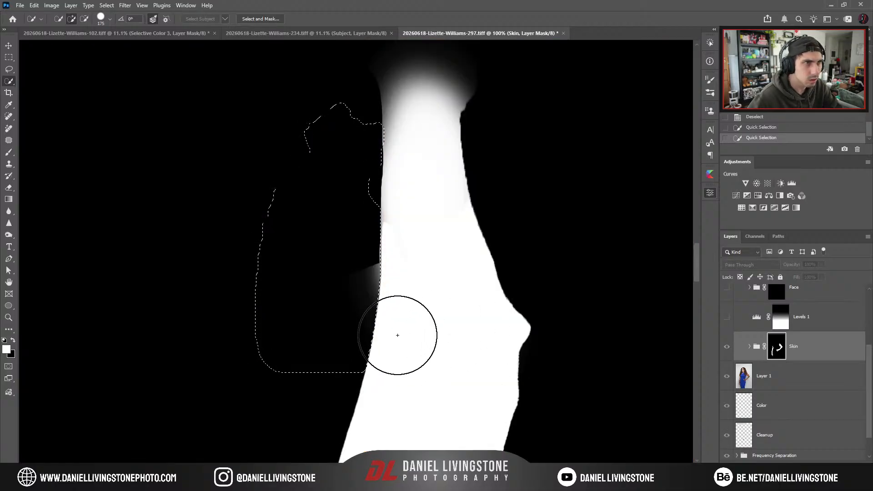
{"action": "key", "text": "Delete"}
{"action": "key", "text": "ctrl+d"}
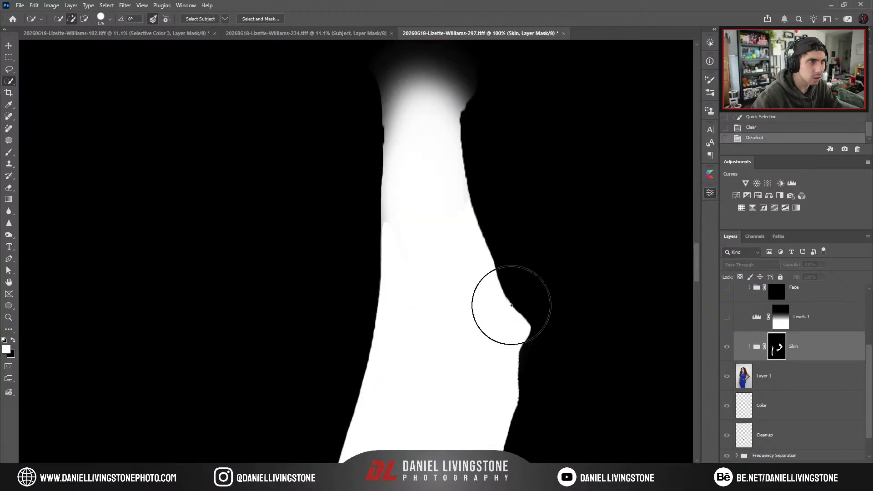
Paint white on the Skin mask where the curls overlap the bent arm's shoulder, using a 175 px brush at 80% opacity.
{"action": "key", "text": "ctrl+minus"}
{"action": "key", "text": "ctrl+minus"}
{"action": "left_click_drag", "start_coordinate": [500, 310], "coordinate": [252, 244]}
{"action": "left_click_drag", "start_coordinate": [475, 282], "coordinate": [261, 247]}
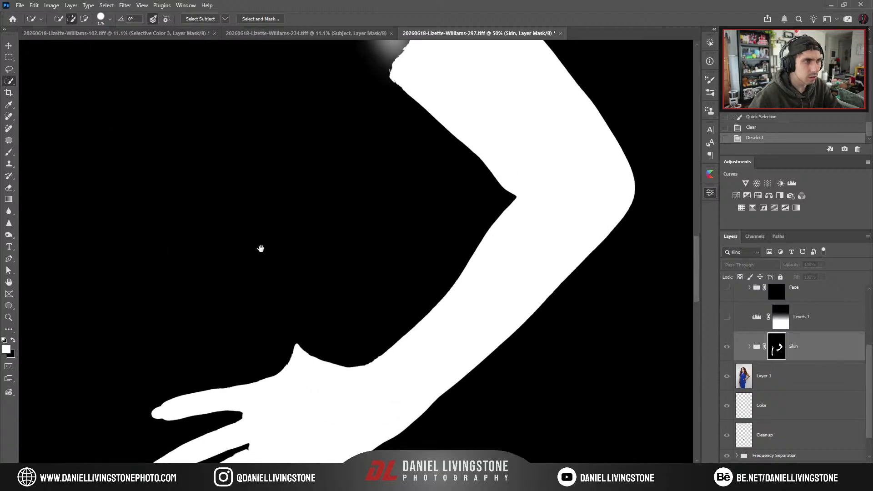
{"action": "left_click_drag", "start_coordinate": [275, 183], "coordinate": [304, 366]}
{"action": "left_click", "coordinate": [777, 347], "text": "alt"}
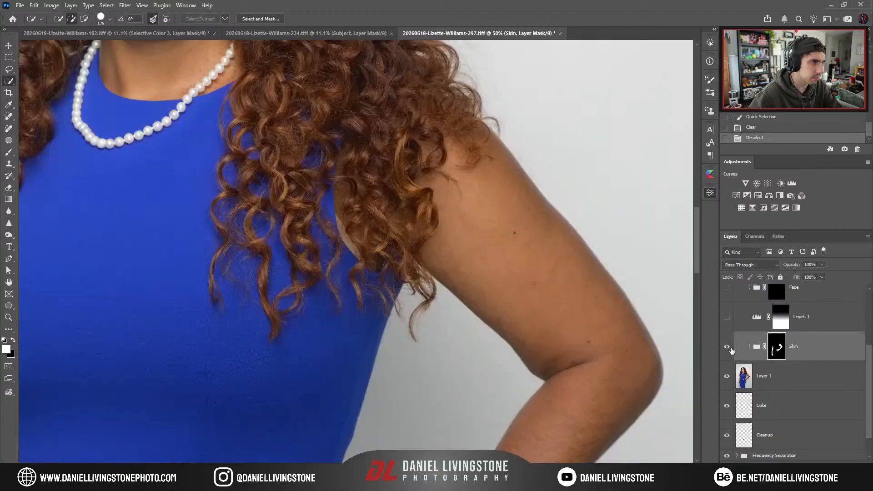
{"action": "key", "text": "b"}
{"action": "key", "text": "bracketright"}
{"action": "key", "text": "bracketright"}
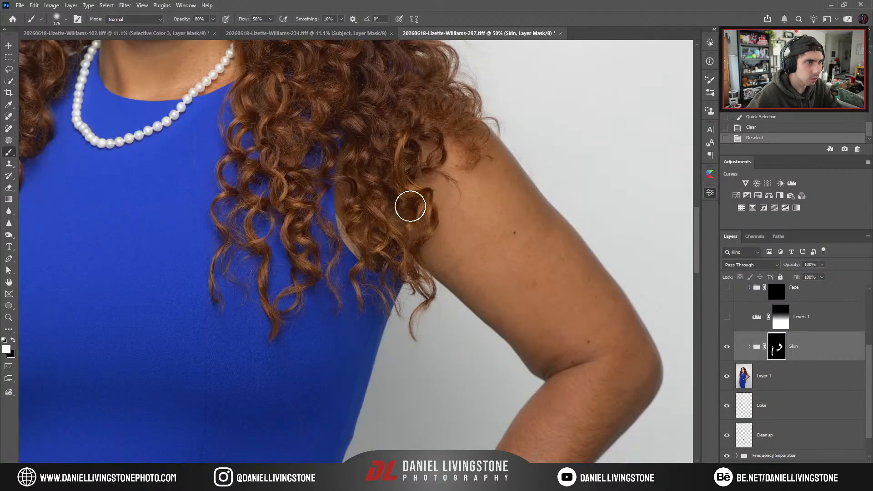
{"action": "mouse_move", "coordinate": [479, 177]}
{"action": "left_mouse_down"}
{"action": "mouse_move", "coordinate": [467, 133]}
{"action": "mouse_move", "coordinate": [457, 129]}
{"action": "mouse_move", "coordinate": [432, 182]}
{"action": "left_mouse_up"}
View the Skin mask alone, touch up the bent arm's shoulder edge with white, and return to the full portrait.
{"action": "left_click", "coordinate": [776, 351], "text": "alt"}
{"action": "mouse_move", "coordinate": [430, 238]}
{"action": "left_mouse_down"}
{"action": "mouse_move", "coordinate": [433, 175]}
{"action": "mouse_move", "coordinate": [431, 249]}
{"action": "mouse_move", "coordinate": [428, 201]}
{"action": "mouse_move", "coordinate": [457, 131]}
{"action": "mouse_move", "coordinate": [429, 234]}
{"action": "mouse_move", "coordinate": [429, 203]}
{"action": "mouse_move", "coordinate": [432, 243]}
{"action": "left_mouse_up"}
{"action": "key", "text": "ctrl+minus"}
{"action": "key", "text": "ctrl+minus"}
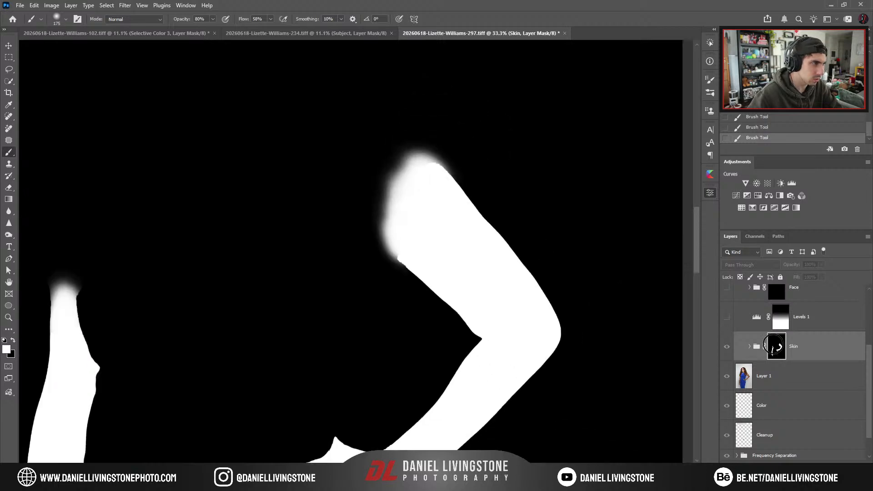
{"action": "left_click", "coordinate": [776, 347], "text": "alt"}
{"action": "mouse_move", "coordinate": [522, 242]}
{"action": "left_mouse_down"}
{"action": "mouse_move", "coordinate": [440, 311]}
{"action": "mouse_move", "coordinate": [452, 230]}
{"action": "left_mouse_up"}
{"action": "key", "text": "ctrl+0"}
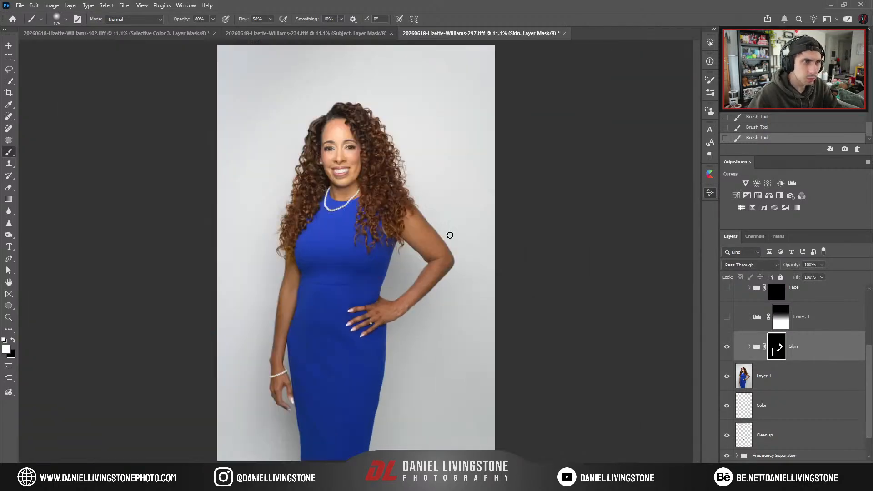
Expand the Skin group and delete its Curves 5 and Selective Color 3 adjustment layers.
{"action": "key", "text": "ctrl+plus"}
{"action": "key", "text": "ctrl+plus"}
{"action": "left_click", "coordinate": [750, 347]}
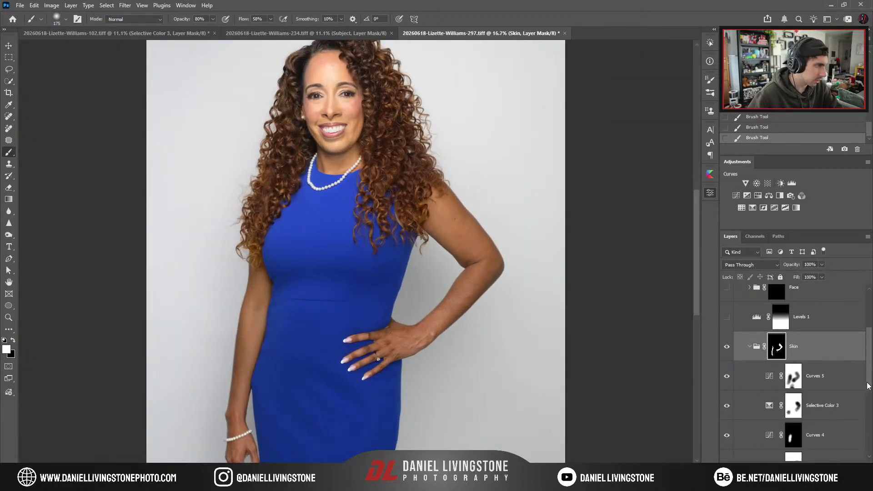
{"action": "left_click_drag", "start_coordinate": [868, 386], "coordinate": [868, 420]}
{"action": "scroll", "coordinate": [827, 360], "scroll_direction": "up", "scroll_amount": 2}
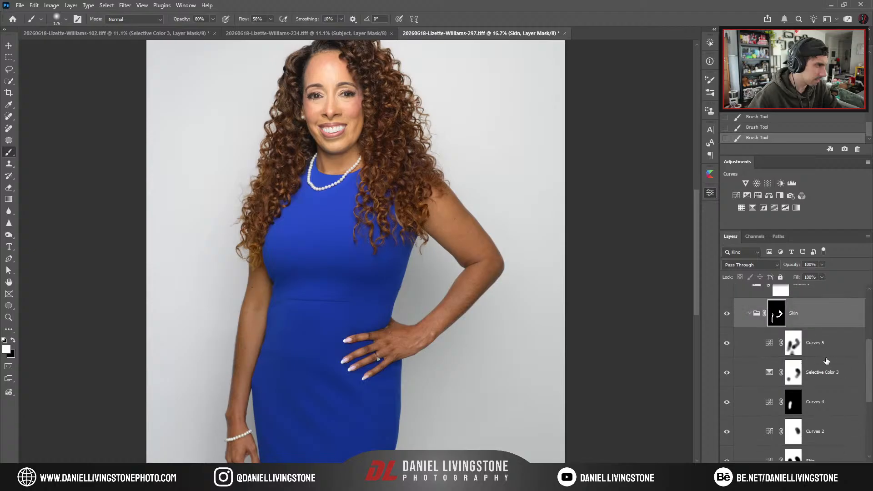
{"action": "left_click", "coordinate": [794, 348]}
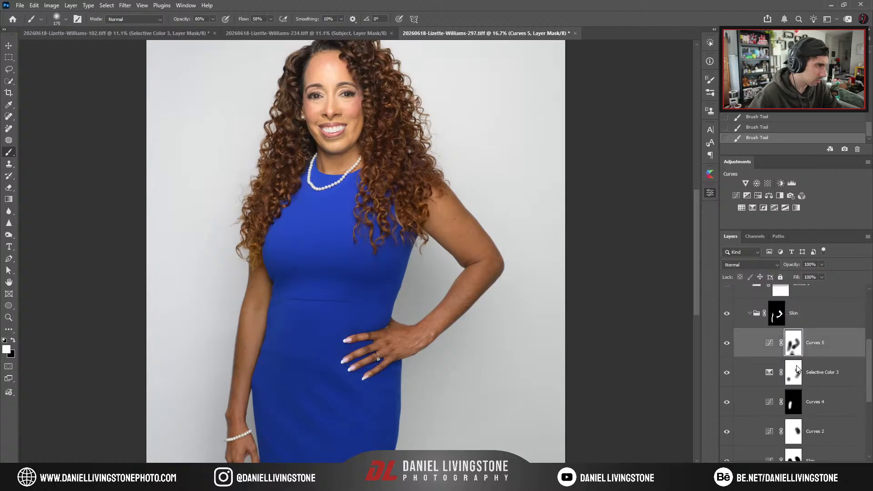
{"action": "key", "text": "Delete"}
{"action": "key", "text": "Delete"}
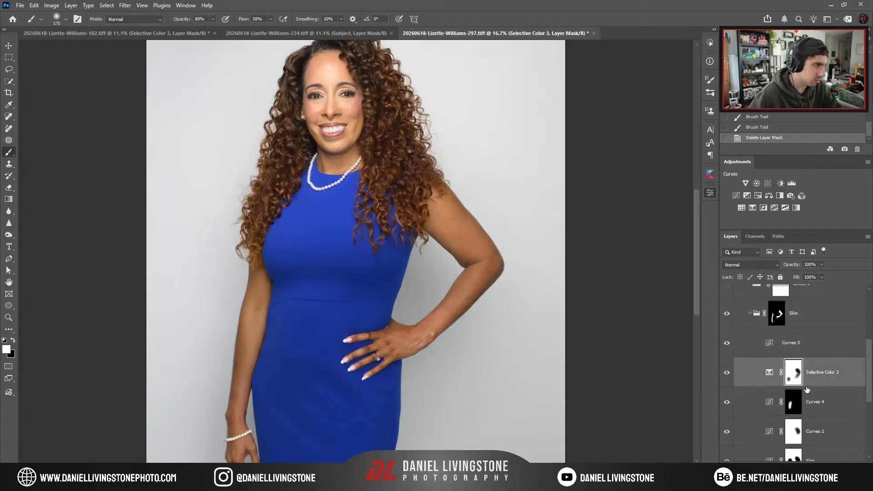
{"action": "key", "text": "Delete"}
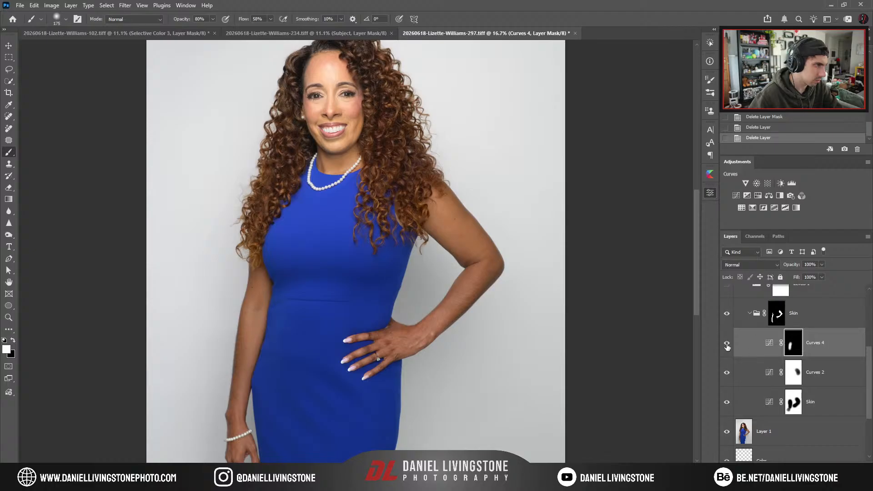
Compare the image with and without Curves 4, and delete the Curves 4 and Curves 2 layers from the Skin group.
{"action": "left_click", "coordinate": [726, 344]}
{"action": "left_click", "coordinate": [727, 344]}
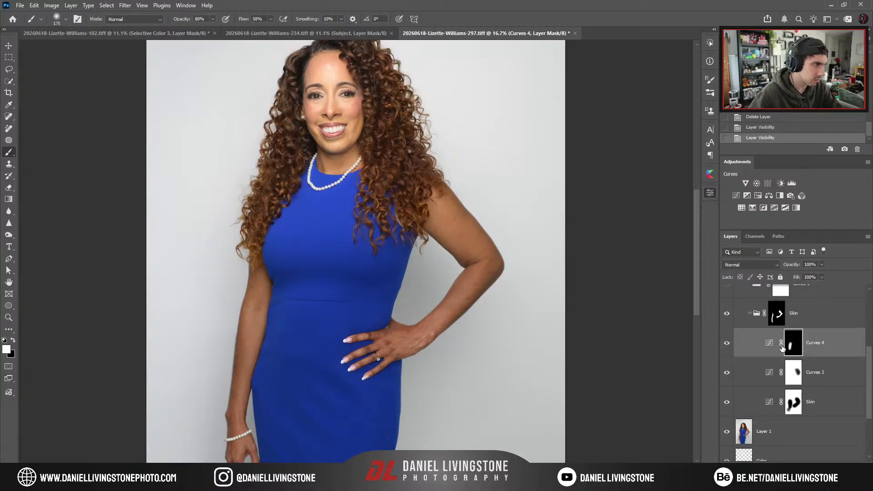
{"action": "key", "text": "Delete"}
{"action": "key", "text": "Delete"}
{"action": "key", "text": "Delete"}
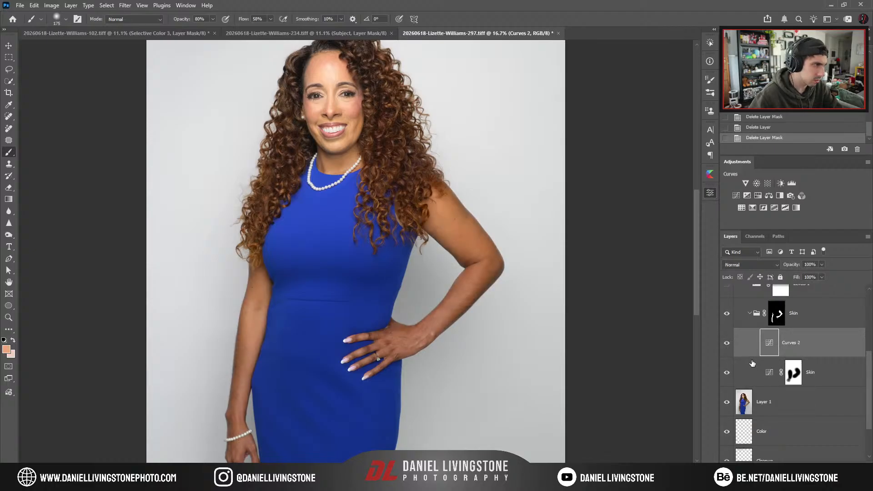
{"action": "key", "text": "Delete"}
Replace the Skin curves layer's mask with a blank white one and compare the arms with and without the adjustment.
{"action": "left_click", "coordinate": [726, 348]}
{"action": "key", "text": "ctrl+0"}
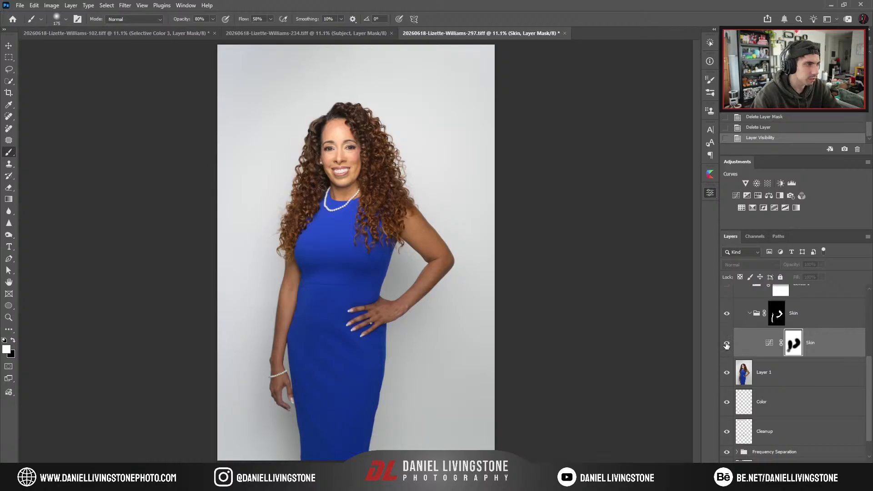
{"action": "left_click", "coordinate": [726, 345]}
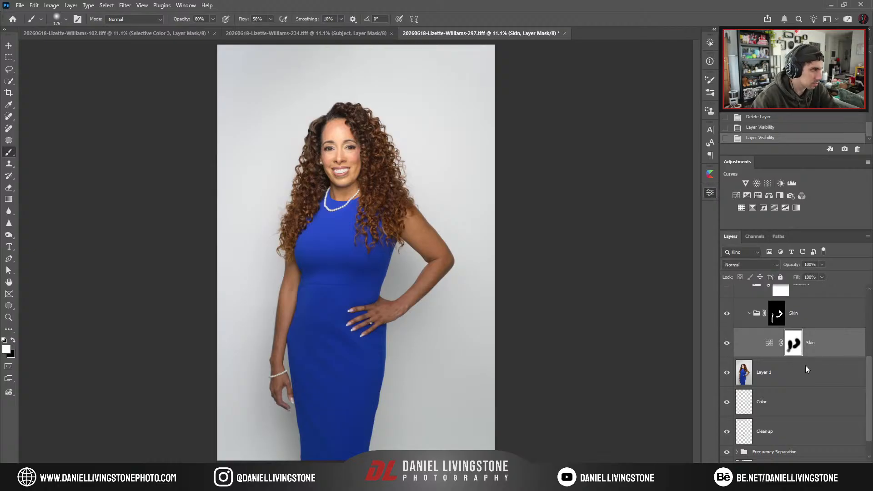
{"action": "key", "text": "Delete"}
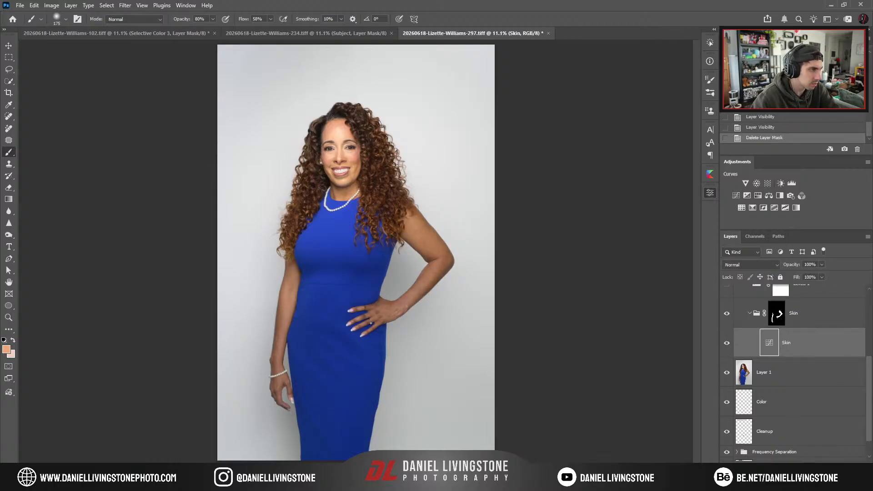
{"action": "left_click", "coordinate": [794, 468]}
{"action": "key", "text": "ctrl+plus"}
{"action": "left_click", "coordinate": [727, 344]}
{"action": "left_click", "coordinate": [726, 344]}
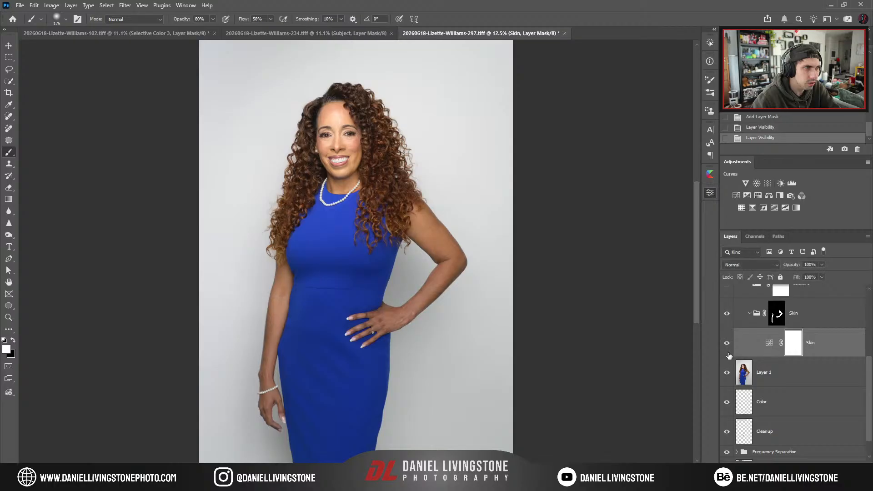
Modify the curve of the Skin adjustment layer and add a Selective Color adjustment above it in the Skin group.
{"action": "key", "text": "ctrl+plus"}
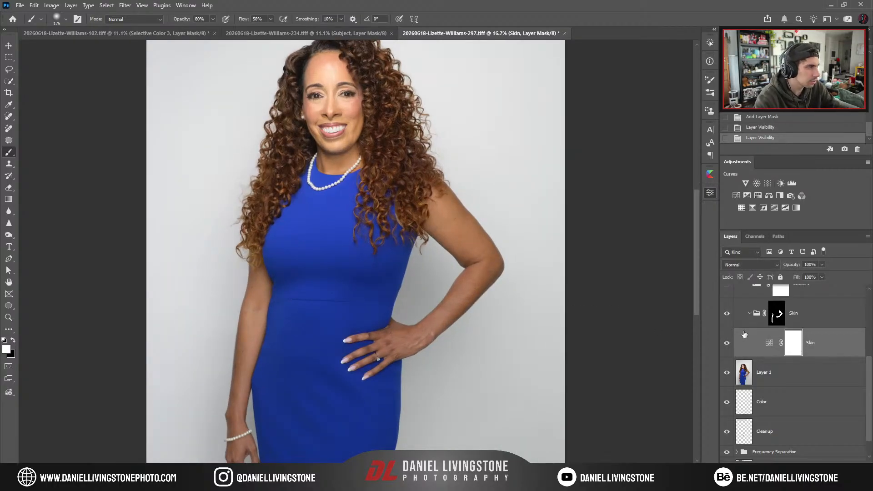
{"action": "left_click", "coordinate": [769, 345]}
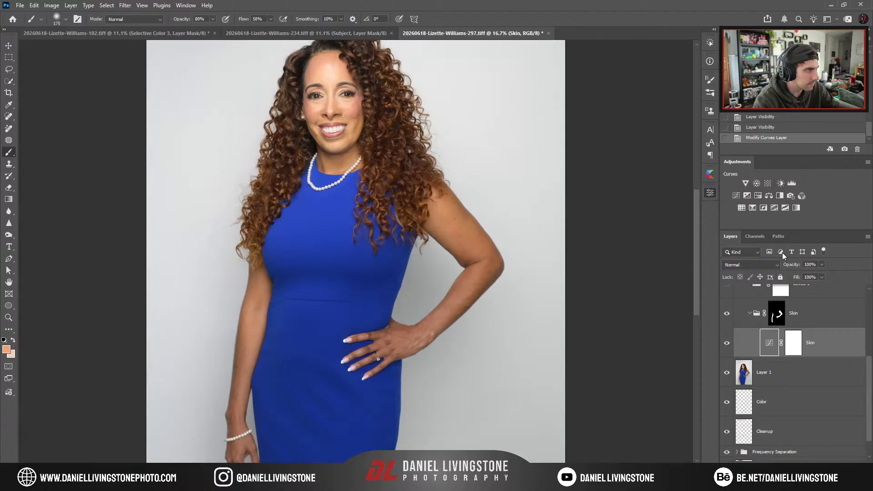
{"action": "left_click", "coordinate": [755, 207]}
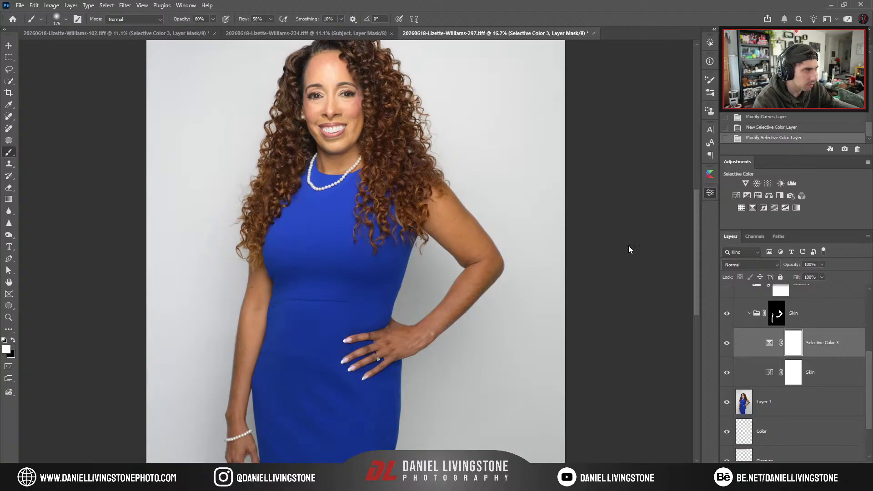
Refine the Selective Color 3 adjustment in the Skin group and compare the skin tones with and without it.
{"action": "left_click", "coordinate": [727, 343]}
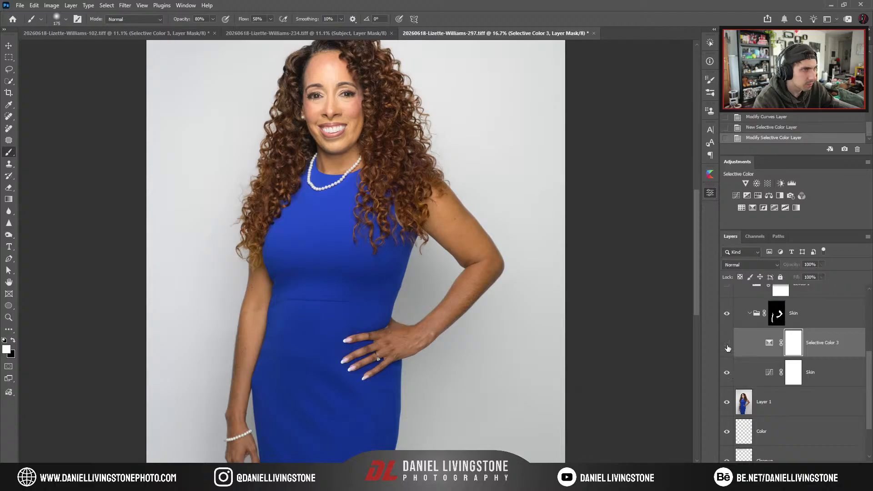
{"action": "left_click", "coordinate": [727, 345]}
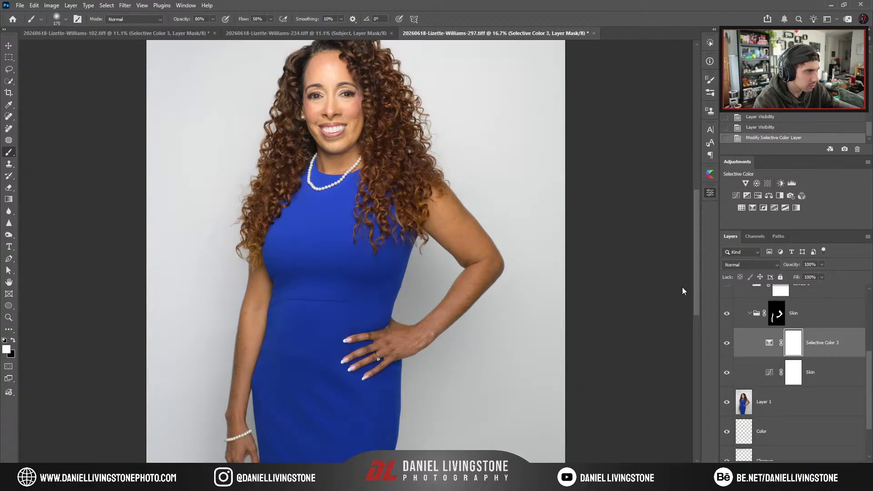
{"action": "left_click", "coordinate": [726, 343]}
{"action": "left_click", "coordinate": [725, 342]}
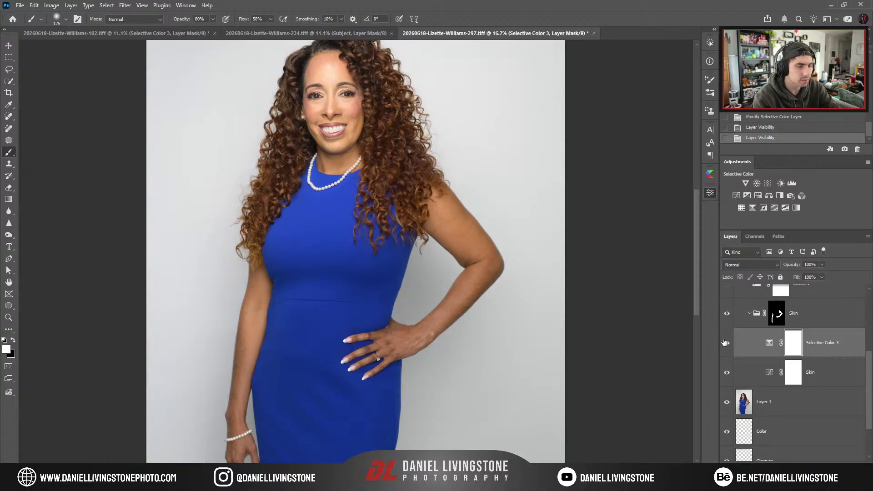
{"action": "scroll", "coordinate": [477, 390], "scroll_direction": "down", "scroll_amount": 1}
{"action": "scroll", "coordinate": [477, 289], "scroll_direction": "up", "scroll_amount": 3}
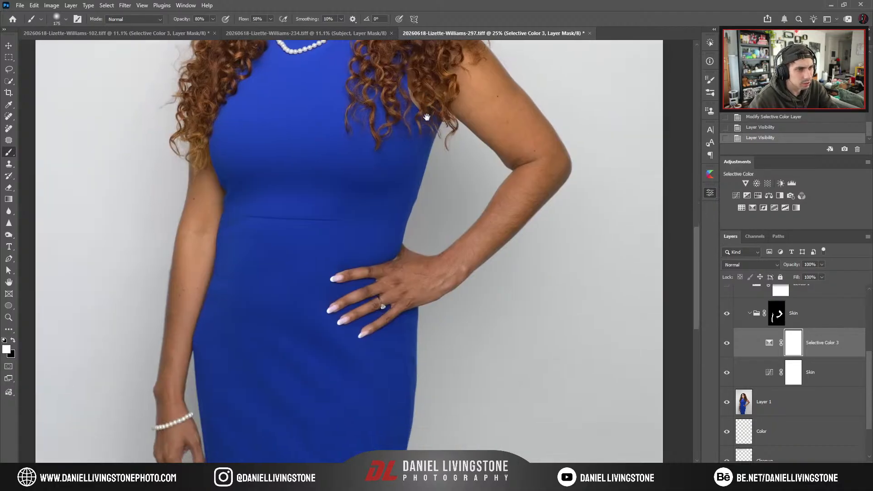
{"action": "scroll", "coordinate": [443, 202], "scroll_direction": "down", "scroll_amount": 3}
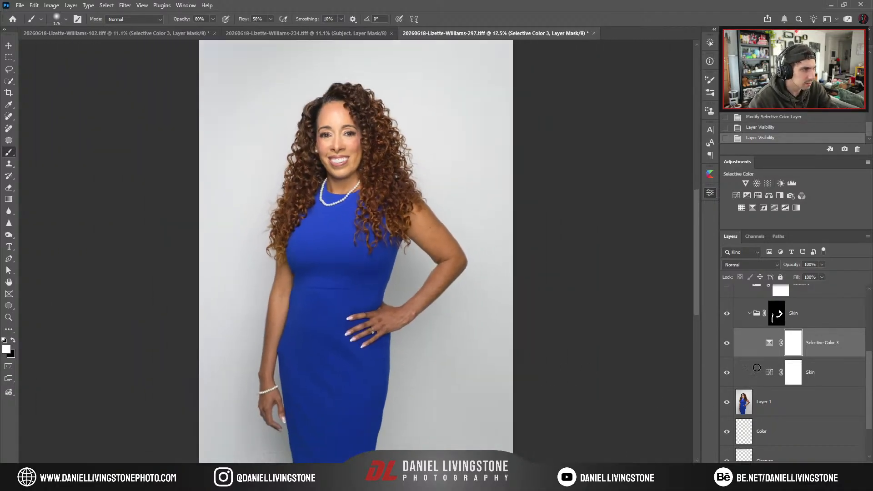
Show the Levels 1 layer, readjust the Skin layer's curve, and compare the arms with and without that curve.
{"action": "scroll", "coordinate": [756, 363], "scroll_direction": "up", "scroll_amount": 3}
{"action": "left_click", "coordinate": [728, 356]}
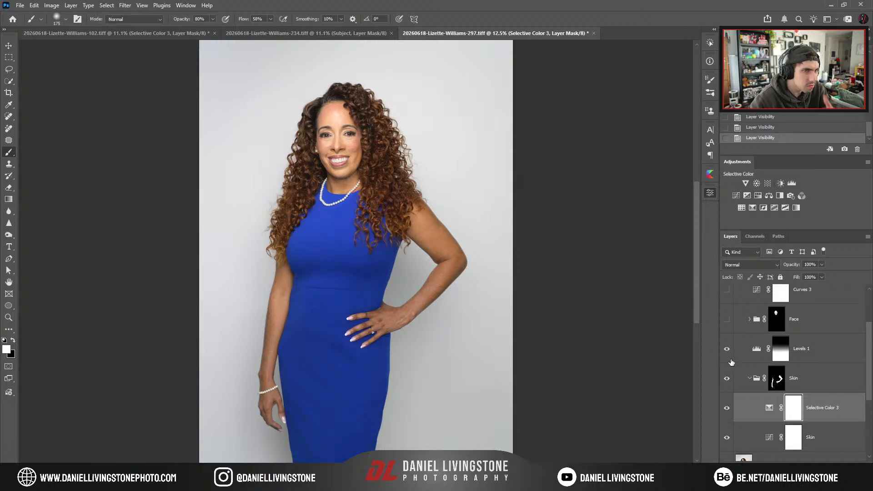
{"action": "left_click", "coordinate": [764, 438]}
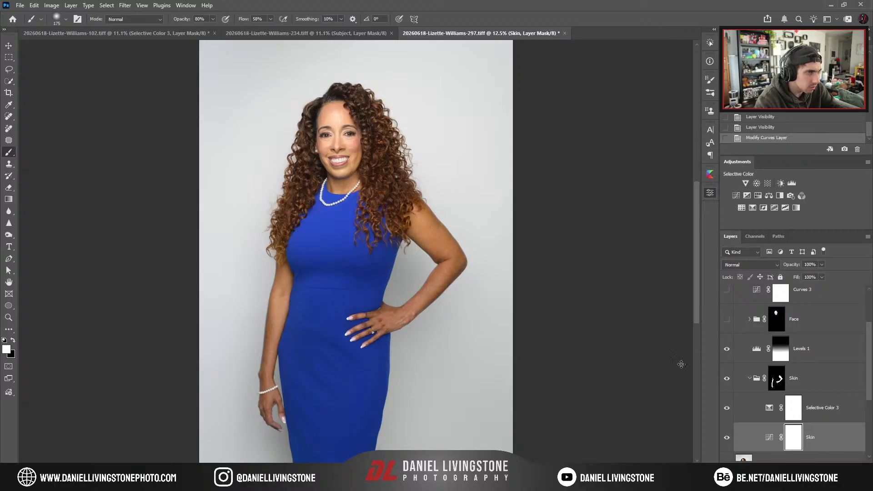
{"action": "left_click", "coordinate": [726, 436]}
{"action": "left_click", "coordinate": [726, 436]}
{"action": "left_click", "coordinate": [726, 436]}
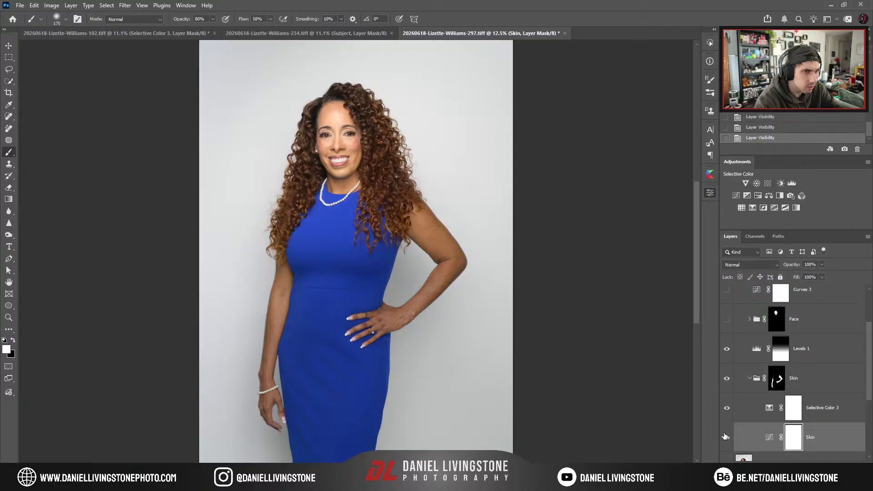
{"action": "left_click", "coordinate": [725, 437]}
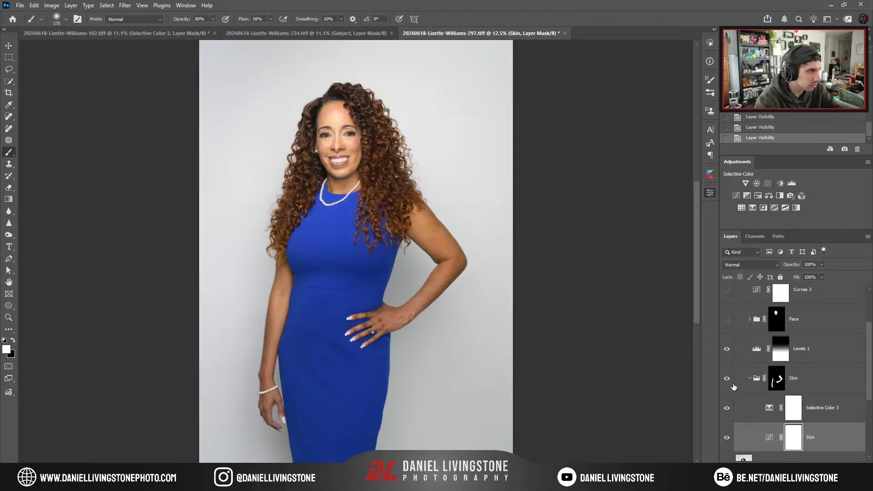
Inspect the Skin group's mask around the fingers and compare the hand with and without the group.
{"action": "scroll", "coordinate": [384, 347], "scroll_direction": "up", "scroll_amount": 6}
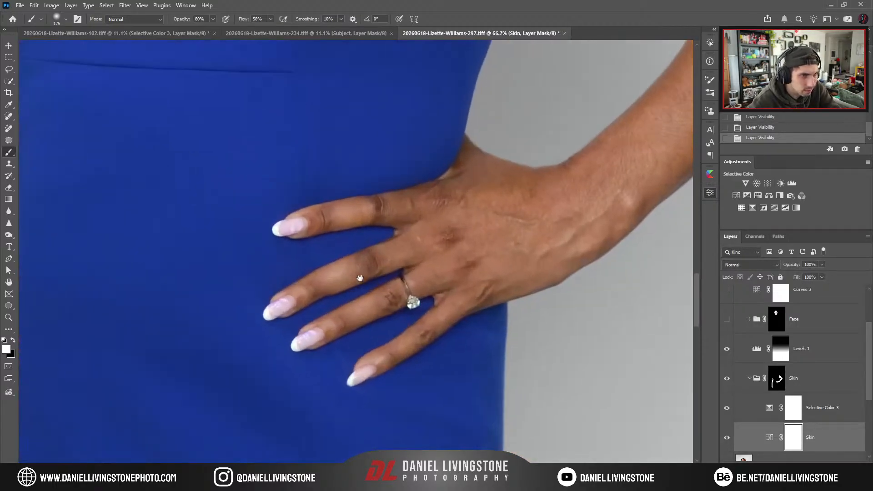
{"action": "left_click", "coordinate": [777, 385], "text": "alt"}
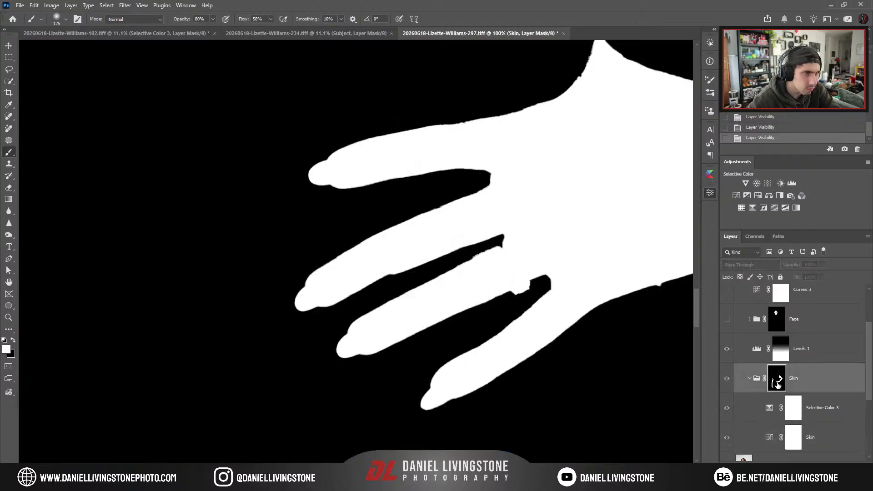
{"action": "left_click", "coordinate": [777, 386], "text": "alt"}
{"action": "left_click", "coordinate": [727, 379]}
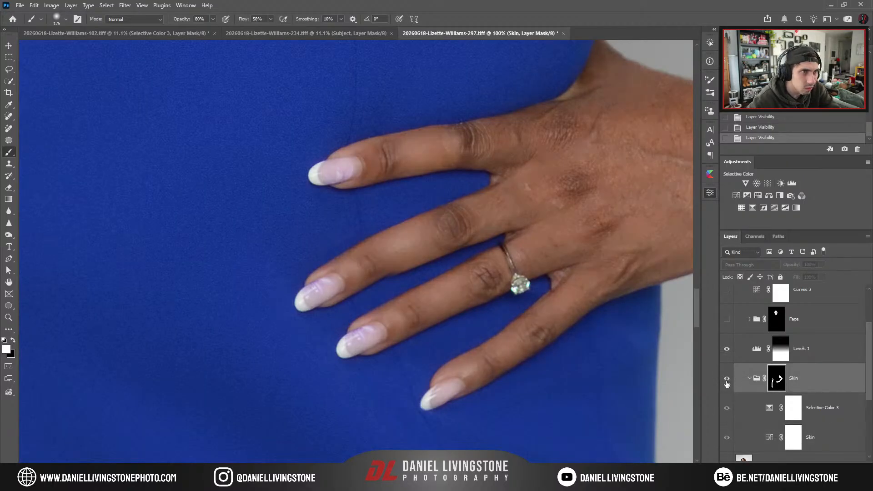
{"action": "left_click", "coordinate": [727, 379]}
Expand the Face group, check its mask over the face, and make the group visible.
{"action": "key", "text": "ctrl+0"}
{"action": "key", "text": "ctrl+plus"}
{"action": "key", "text": "ctrl+plus"}
{"action": "left_click_drag", "start_coordinate": [373, 183], "coordinate": [392, 325]}
{"action": "key", "text": "ctrl+plus"}
{"action": "key", "text": "ctrl+minus"}
{"action": "key", "text": "ctrl+plus"}
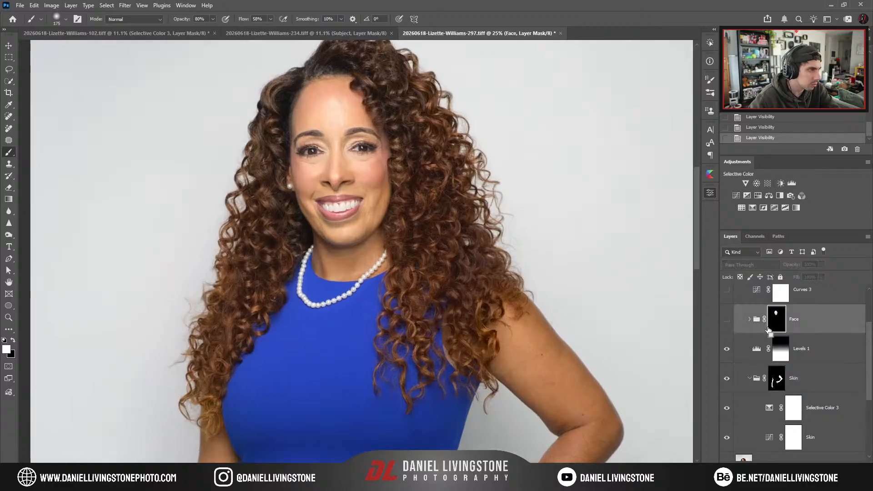
{"action": "left_click", "coordinate": [755, 324]}
{"action": "left_click", "coordinate": [750, 319]}
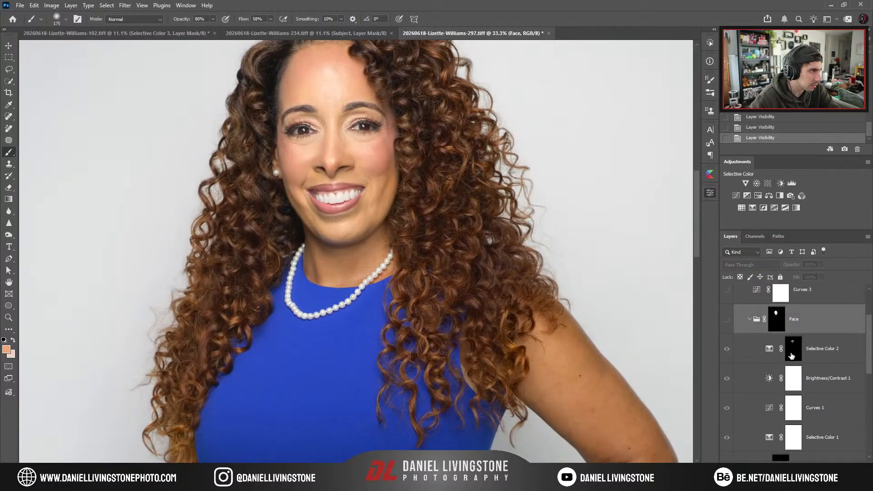
{"action": "left_click", "coordinate": [775, 322]}
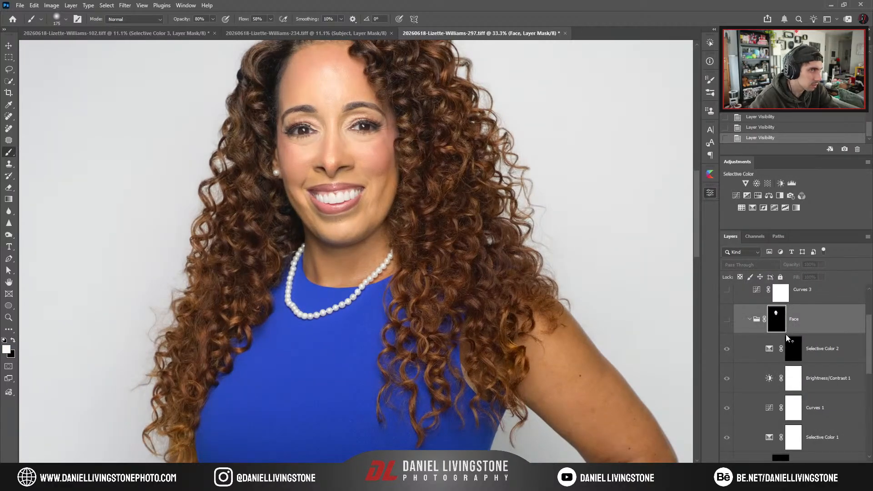
{"action": "left_click", "coordinate": [776, 323], "text": "alt"}
{"action": "left_click", "coordinate": [775, 324], "text": "alt"}
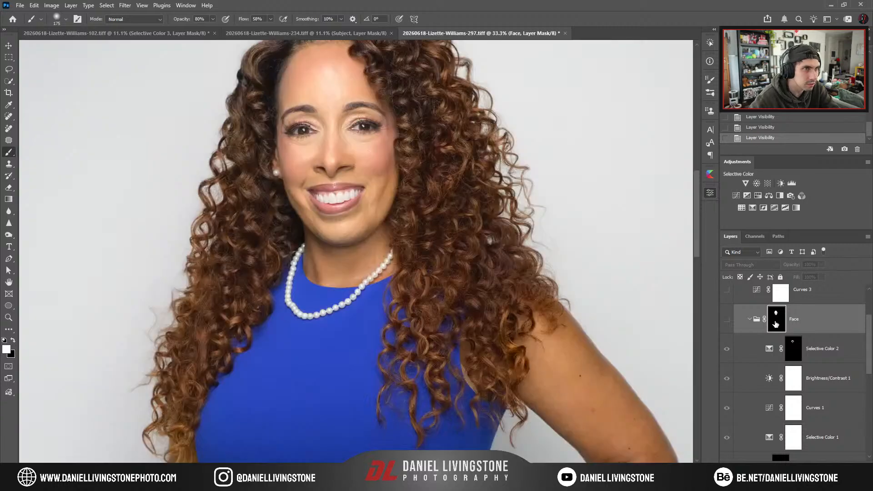
{"action": "key", "text": "v"}
{"action": "left_click", "coordinate": [726, 320]}
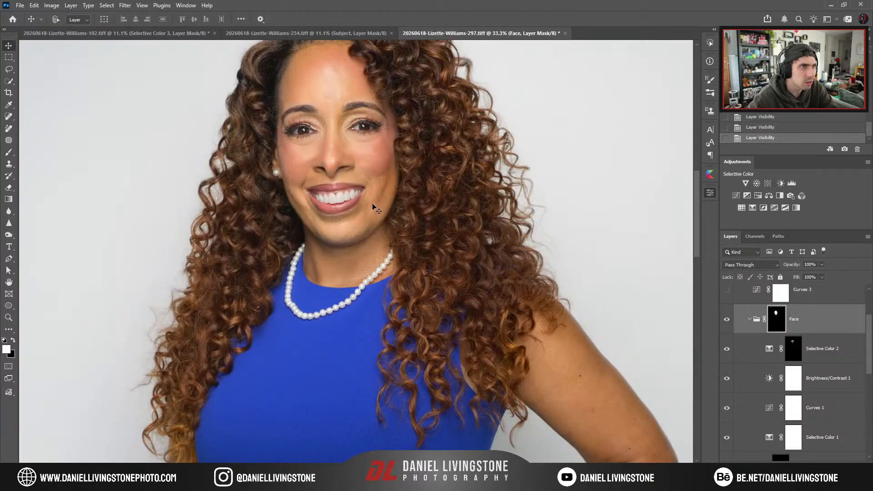
Shift the Face group's mask toward the woman's face and check the mask's placement on its own.
{"action": "left_click_drag", "start_coordinate": [337, 188], "coordinate": [338, 189]}
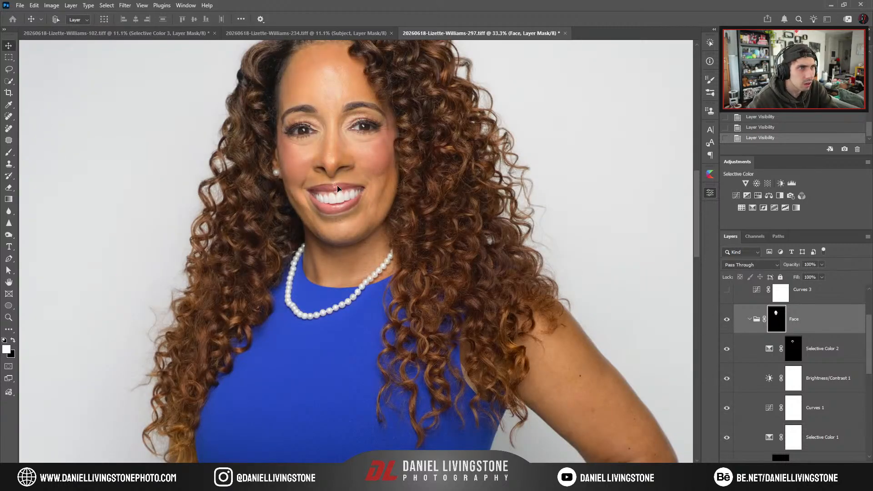
{"action": "scroll", "coordinate": [355, 203], "scroll_direction": "up", "scroll_amount": 1}
{"action": "scroll", "coordinate": [364, 258], "scroll_direction": "up", "scroll_amount": 1}
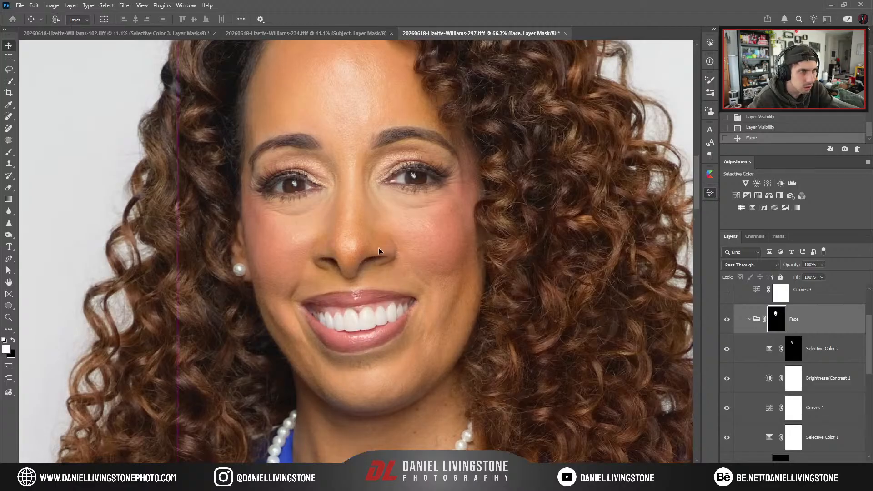
{"action": "left_click", "coordinate": [776, 319], "text": "alt"}
{"action": "left_click_drag", "start_coordinate": [342, 263], "coordinate": [361, 264]}
{"action": "left_click", "coordinate": [777, 313], "text": "alt"}
Add a temporary blackened Curves layer above Selective Color 2 to expose the masked area, and align the Face group's mask with the face.
{"action": "left_click", "coordinate": [794, 348]}
{"action": "key", "text": "ctrl+minus"}
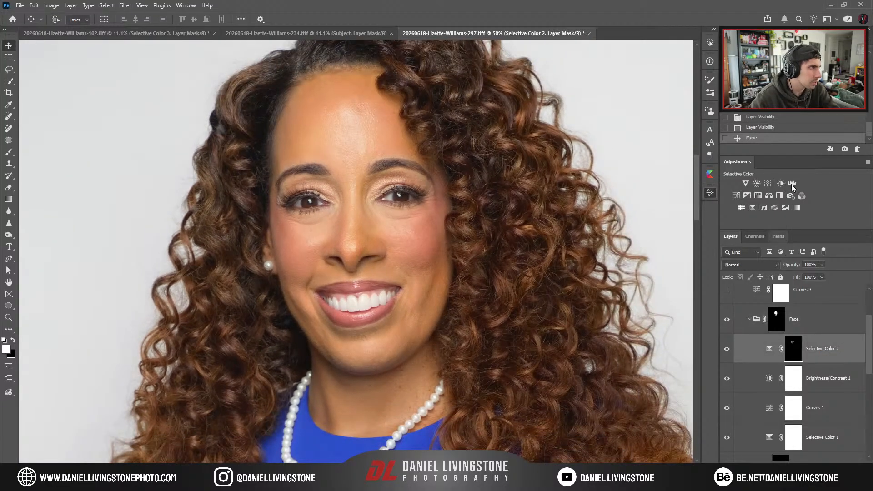
{"action": "left_click", "coordinate": [736, 196]}
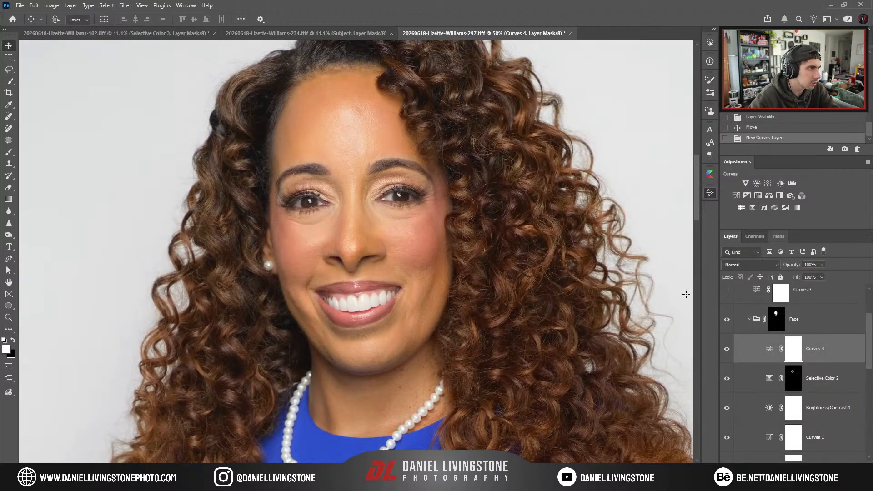
{"action": "left_click_drag", "start_coordinate": [686, 294], "coordinate": [709, 385]}
{"action": "key", "text": "ctrl+plus"}
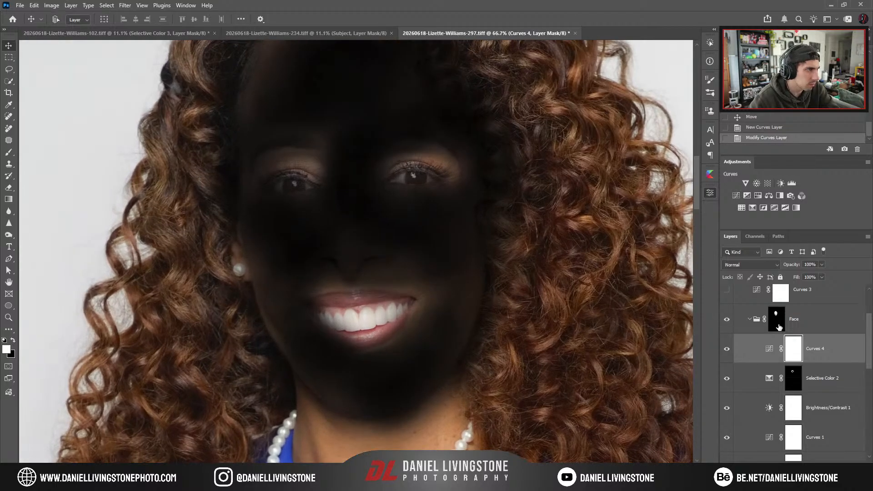
{"action": "left_click", "coordinate": [769, 332]}
{"action": "left_click_drag", "start_coordinate": [369, 264], "coordinate": [358, 270]}
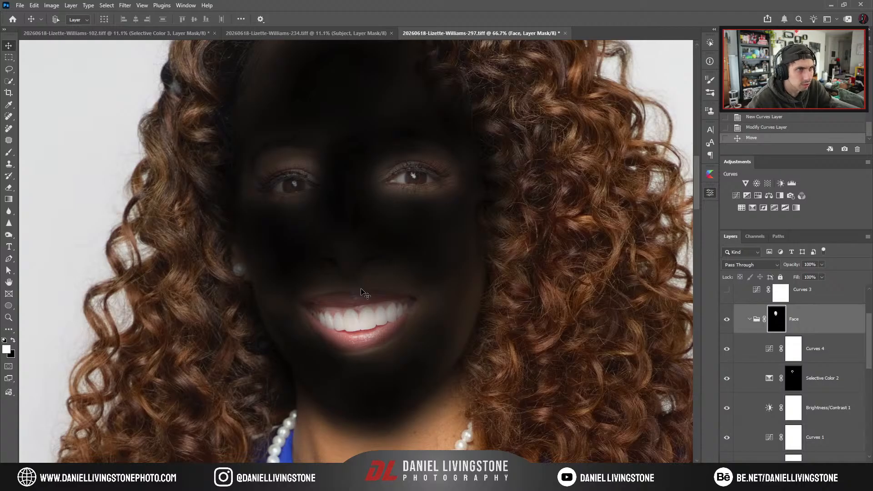
Delete the temporary Curves 4 layer with its mask and compare the face with and without the Face group.
{"action": "left_click", "coordinate": [860, 359]}
{"action": "key", "text": "Delete"}
{"action": "key", "text": "Delete"}
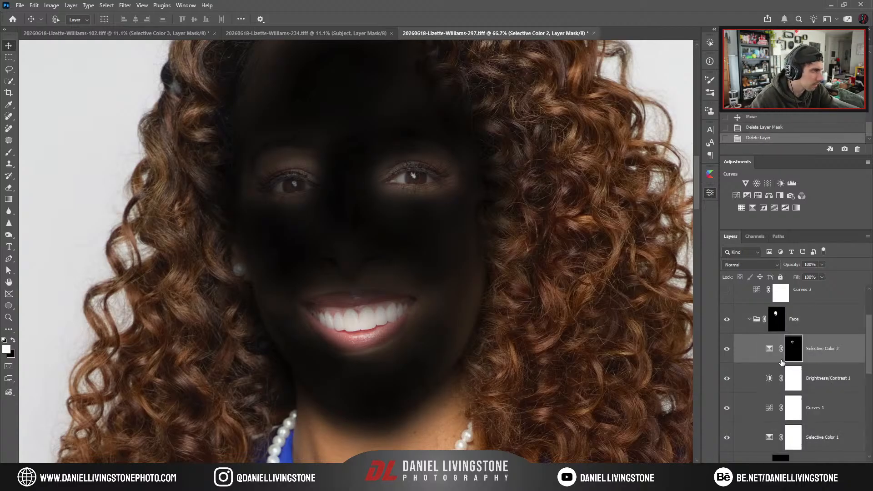
{"action": "key", "text": "ctrl+minus"}
{"action": "left_click", "coordinate": [727, 320]}
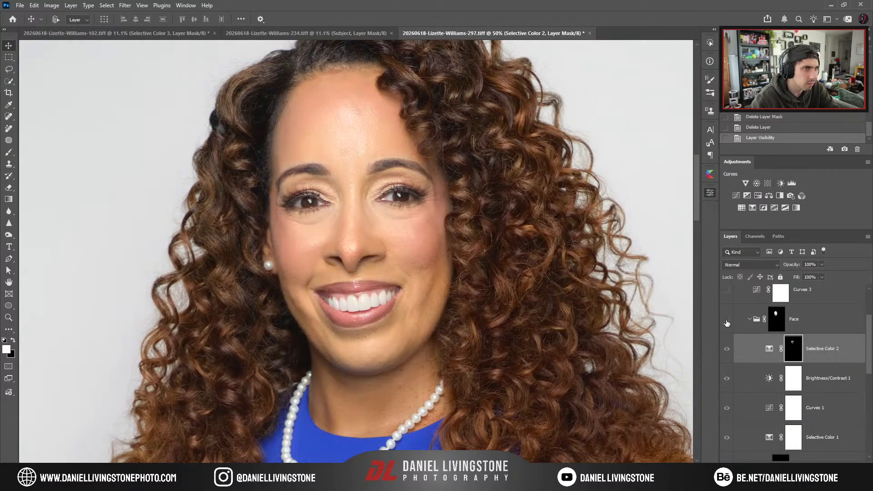
{"action": "left_click", "coordinate": [727, 321]}
Inspect the Selective Color 2 mask and compare the face with and without that adjustment.
{"action": "left_click", "coordinate": [792, 350], "text": "alt"}
{"action": "left_click", "coordinate": [791, 352], "text": "alt"}
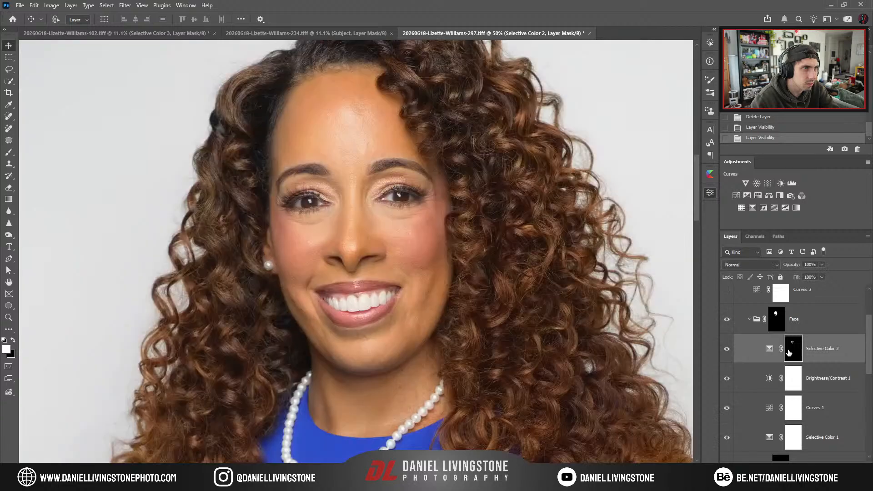
{"action": "key", "text": "ctrl+plus"}
{"action": "left_click", "coordinate": [726, 350]}
{"action": "left_click", "coordinate": [727, 349]}
{"action": "key", "text": "ctrl+minus"}
{"action": "key", "text": "ctrl+minus"}
{"action": "key", "text": "ctrl+minus"}
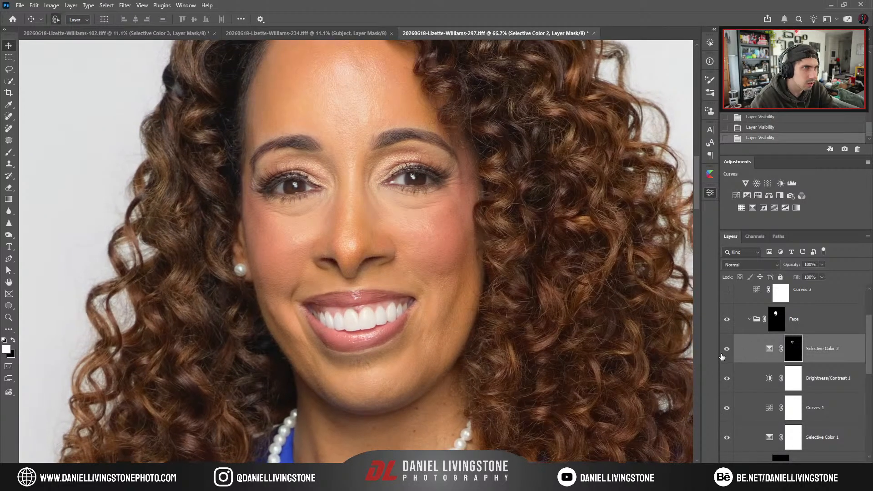
Show the Curves 3 layer in the Subject group and modify its curve.
{"action": "key", "text": "ctrl+0"}
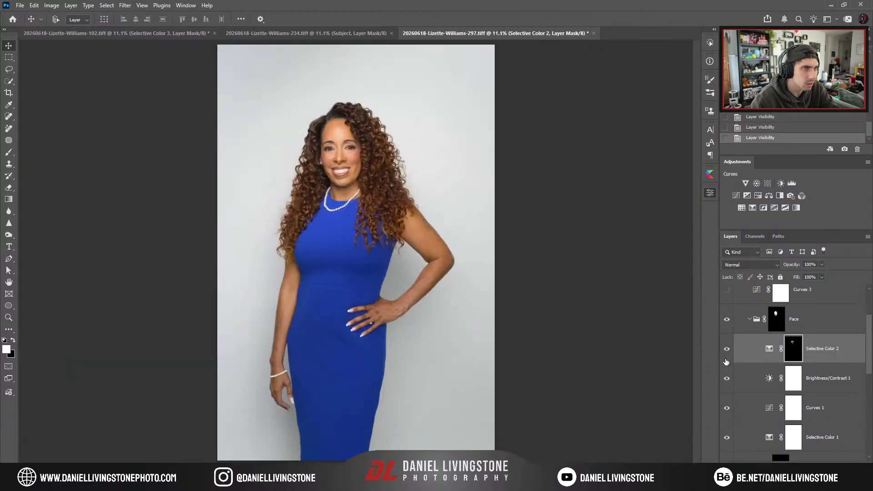
{"action": "key", "text": "ctrl+plus"}
{"action": "key", "text": "ctrl+plus"}
{"action": "key", "text": "ctrl+minus"}
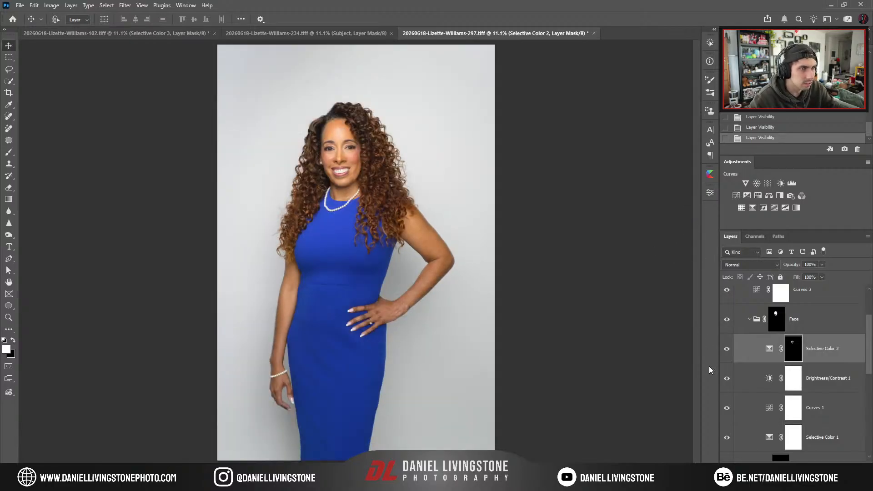
{"action": "scroll", "coordinate": [761, 379], "scroll_direction": "up", "scroll_amount": 3}
{"action": "left_click", "coordinate": [759, 357]}
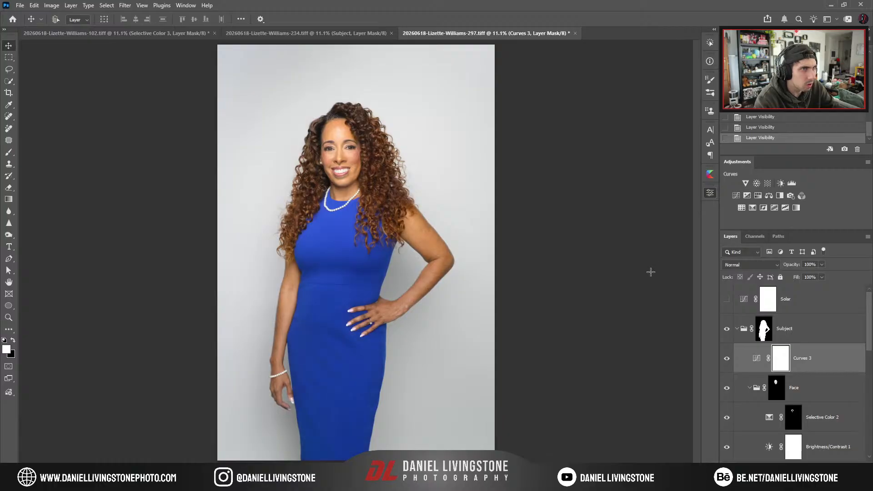
{"action": "left_click", "coordinate": [651, 272]}
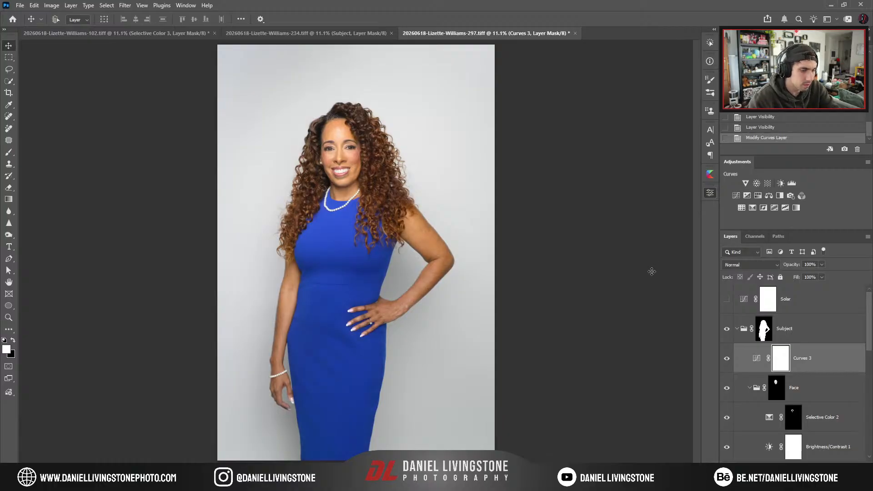
Compare the portrait with and without Curves 3 and readjust its curve for the whole subject.
{"action": "scroll", "coordinate": [336, 138], "scroll_direction": "up", "scroll_amount": 5}
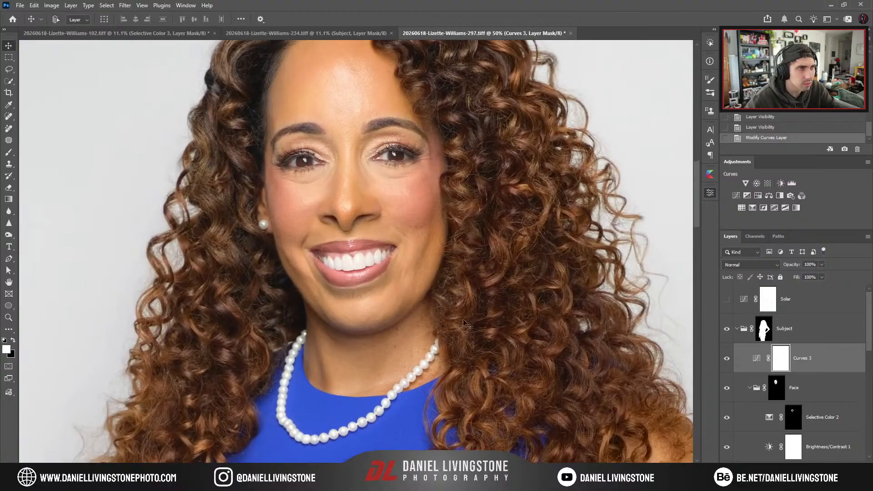
{"action": "scroll", "coordinate": [546, 309], "scroll_direction": "up", "scroll_amount": 2}
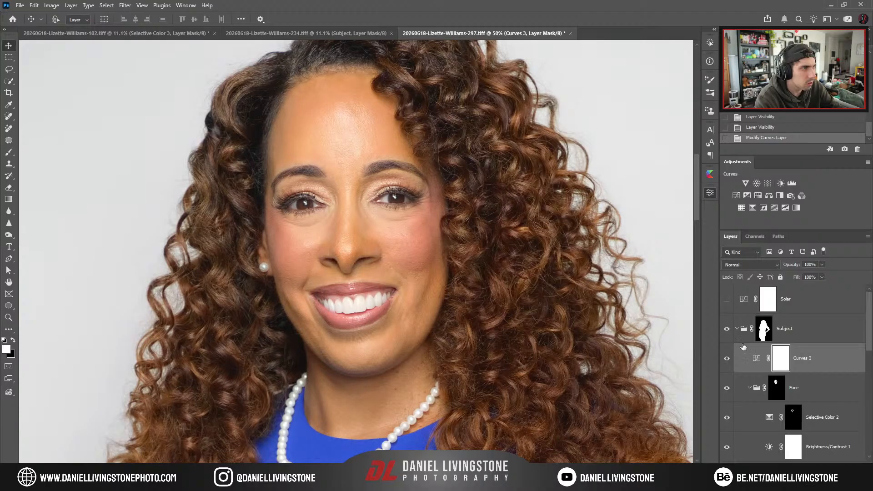
{"action": "left_click", "coordinate": [723, 360]}
{"action": "left_click", "coordinate": [724, 360]}
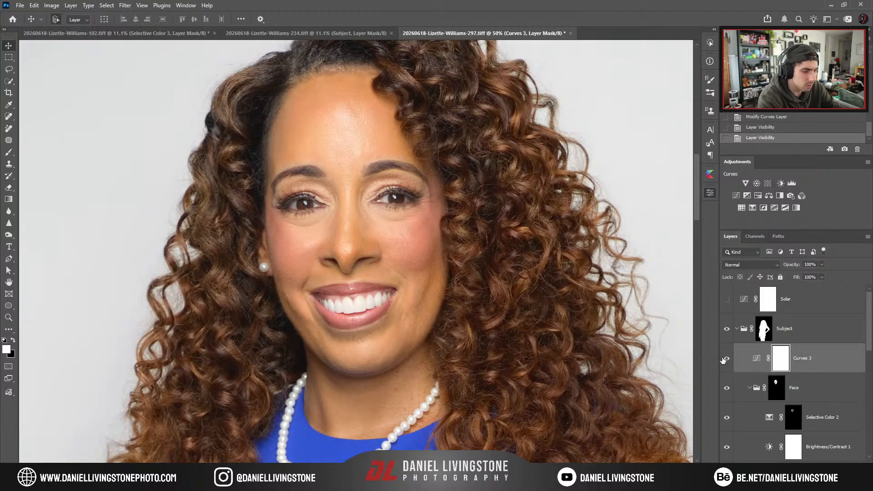
{"action": "key", "text": "ctrl+0"}
{"action": "left_click", "coordinate": [612, 320]}
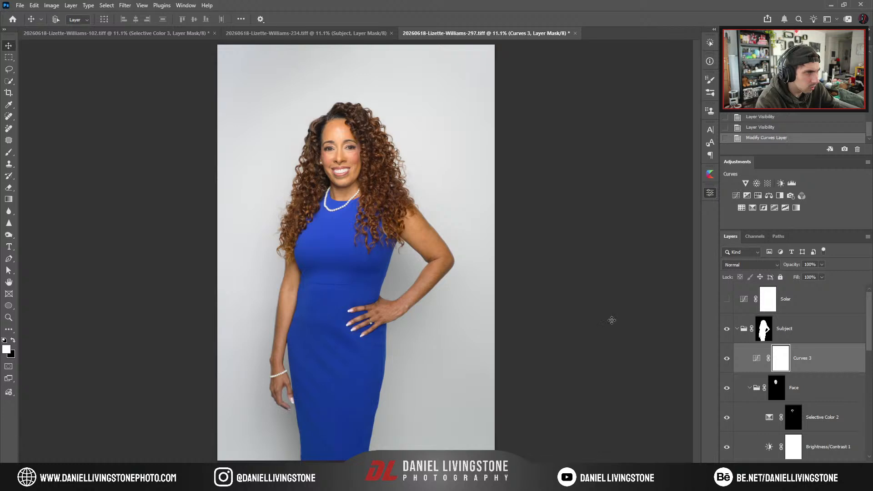
Toggle Curves 3 off and on to check its effect on the whole subject.
{"action": "left_click", "coordinate": [724, 358]}
{"action": "left_click", "coordinate": [724, 357]}
{"action": "left_click", "coordinate": [723, 358]}
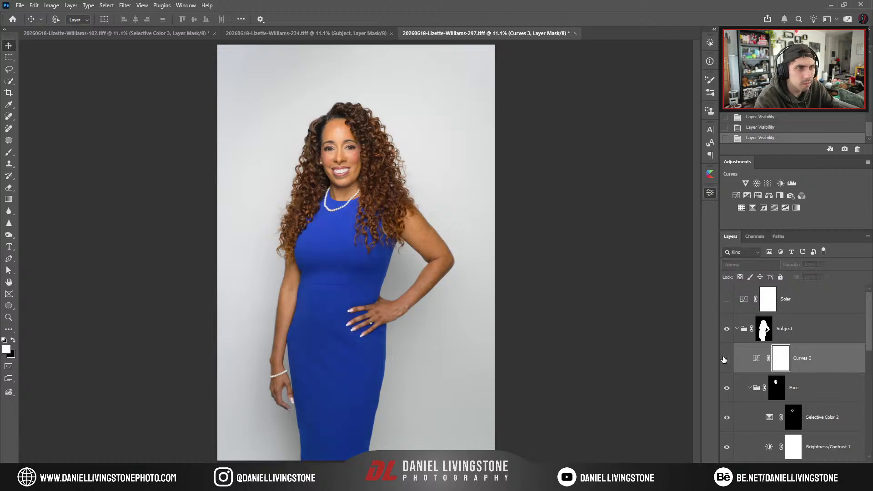
{"action": "left_click", "coordinate": [724, 358]}
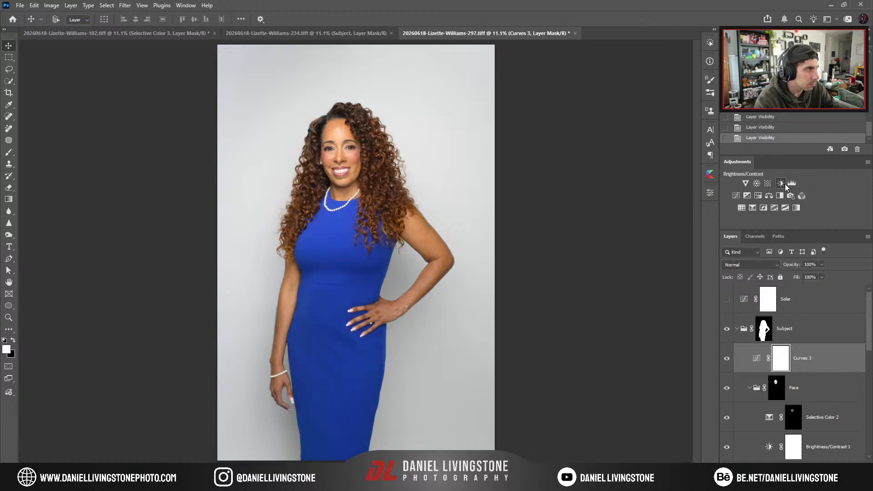
Add a Color and vibrance adjustment above Curves 3 in the Subject group and compare the portrait with and without it.
{"action": "left_click", "coordinate": [746, 185]}
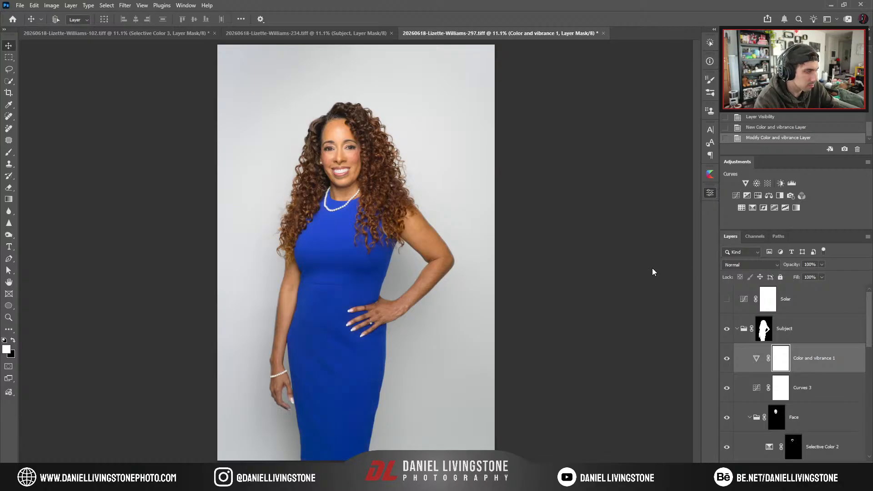
{"action": "left_click", "coordinate": [727, 359]}
{"action": "left_click", "coordinate": [726, 359]}
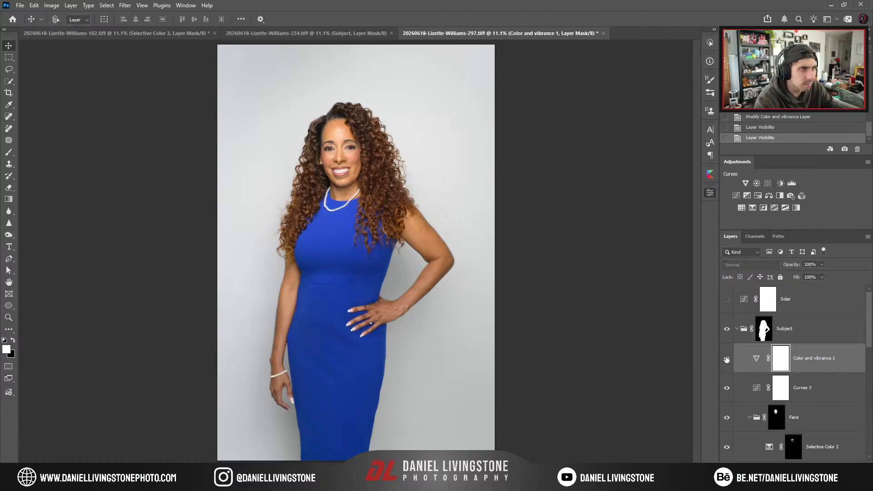
{"action": "left_click", "coordinate": [727, 358]}
{"action": "left_click", "coordinate": [726, 359]}
{"action": "left_click", "coordinate": [727, 358]}
{"action": "left_click", "coordinate": [726, 358]}
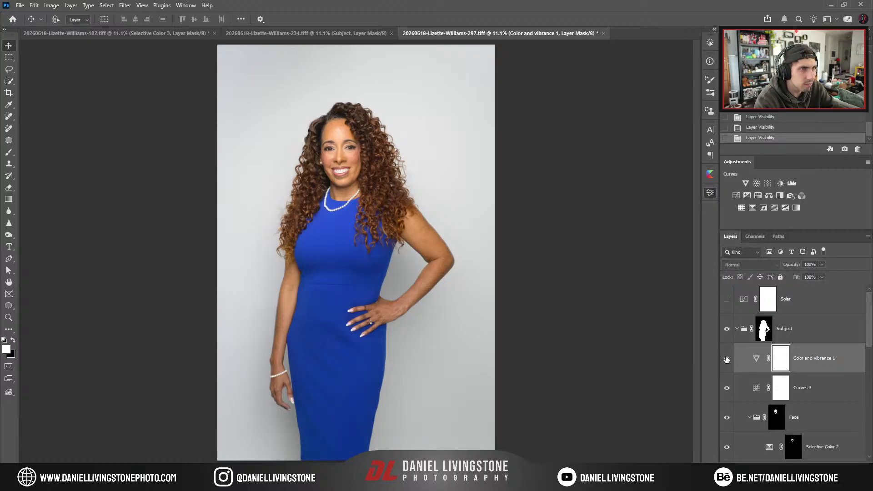
Collapse the Subject group and delete Layer 1 beneath it.
{"action": "left_click", "coordinate": [738, 328]}
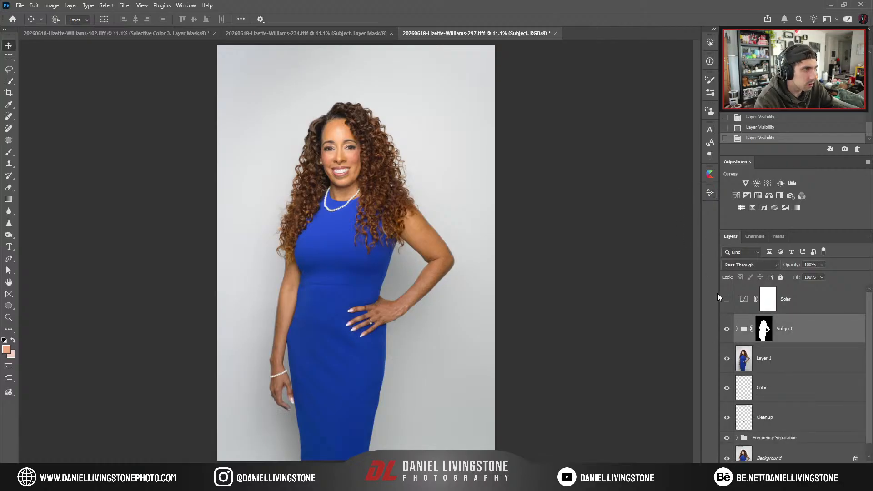
{"action": "left_click", "coordinate": [774, 358]}
{"action": "key", "text": "Delete"}
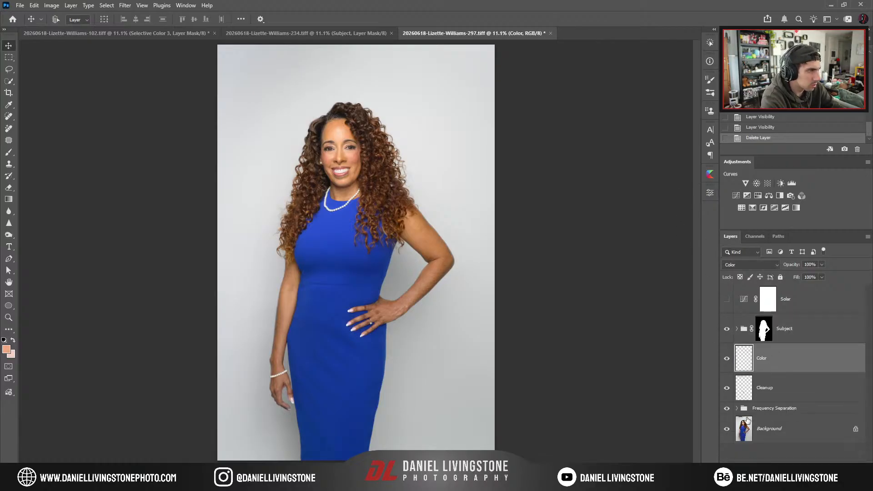
Compare the finished retouch with the original Background layer and save the document.
{"action": "left_click", "coordinate": [726, 430]}
{"action": "left_click", "coordinate": [726, 430]}
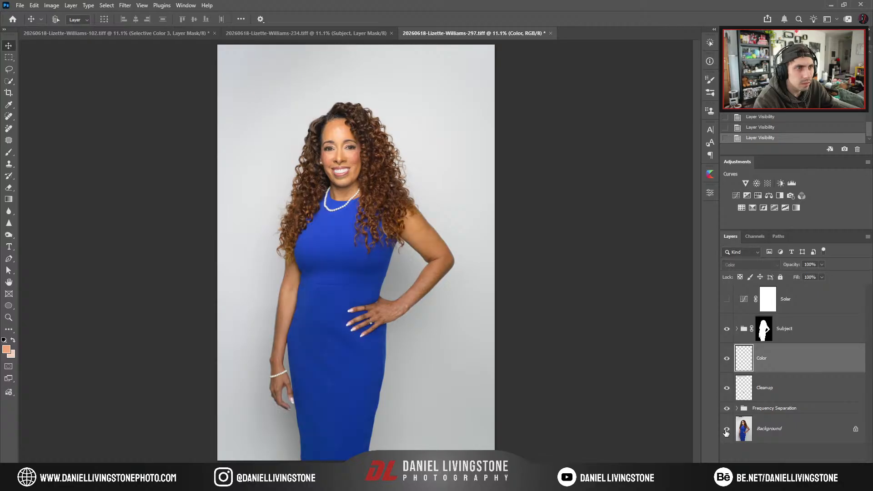
{"action": "left_click", "coordinate": [727, 430]}
{"action": "left_click", "coordinate": [726, 430]}
{"action": "left_click", "coordinate": [726, 431]}
{"action": "left_click", "coordinate": [726, 430]}
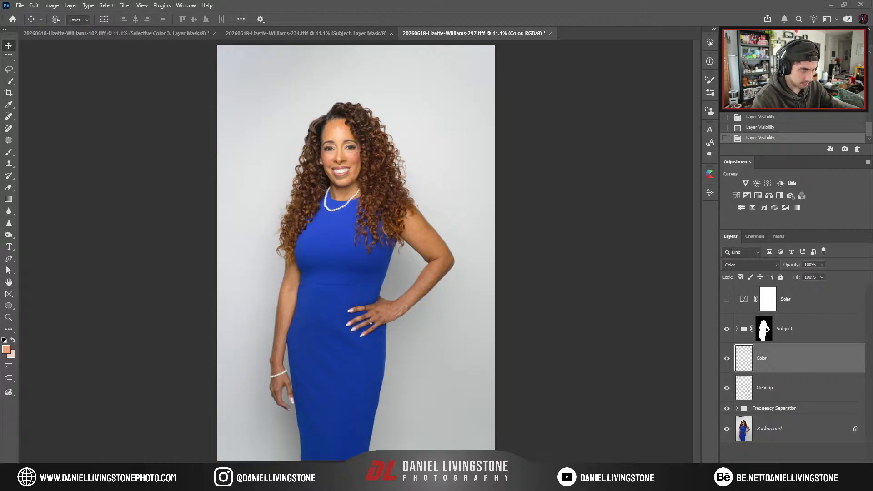
{"action": "left_click_drag", "start_coordinate": [446, 338], "coordinate": [264, 418]}
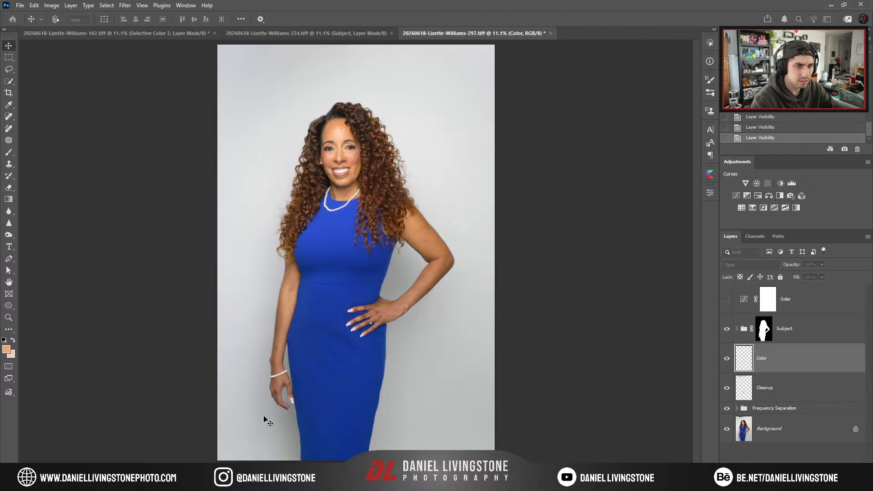
{"action": "key", "text": "ctrl+s"}
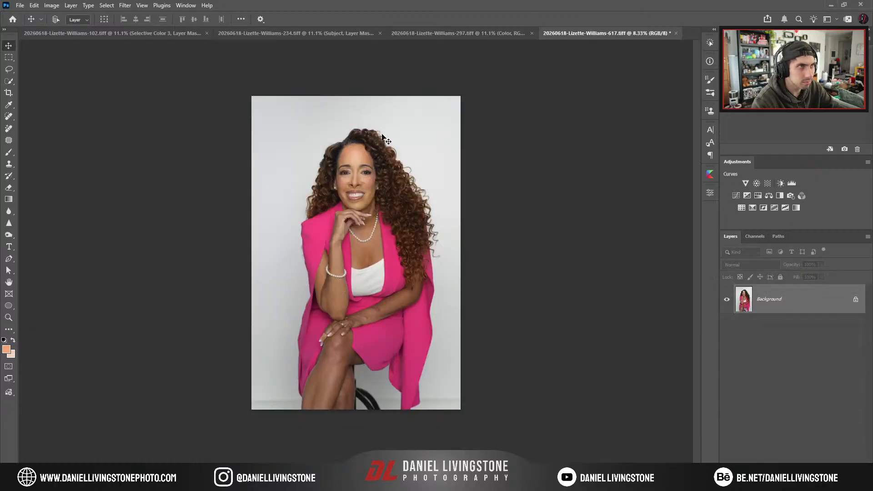
Inspect the face and legs in the pink-suit portrait and build a Frequency Separation group above its Background layer.
{"action": "scroll", "coordinate": [465, 193], "scroll_direction": "up", "scroll_amount": 3}
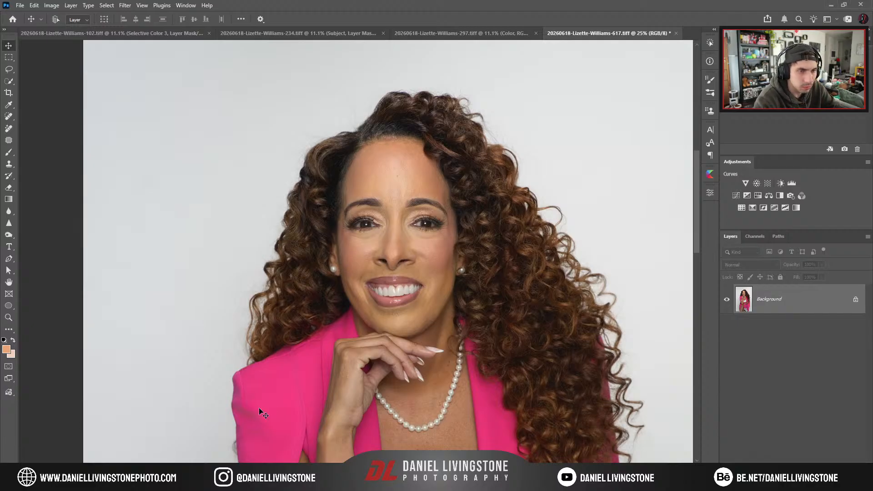
{"action": "key", "text": "ctrl+0"}
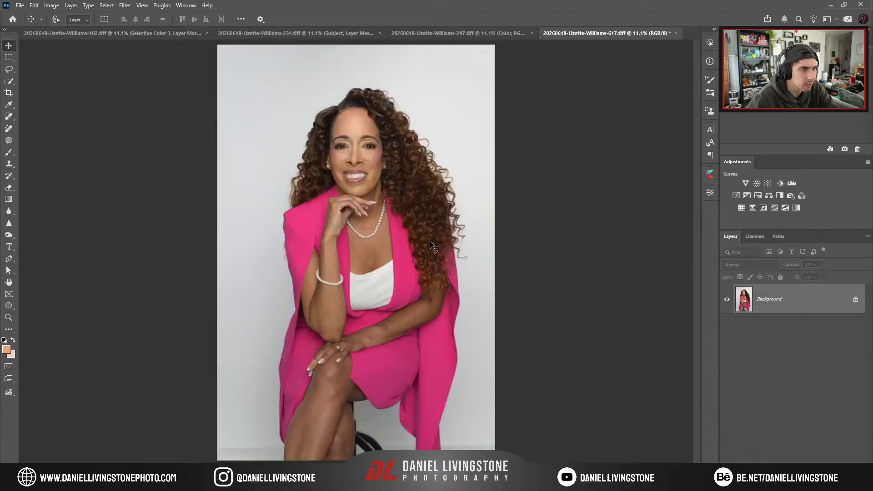
{"action": "key", "text": "ctrl+plus"}
{"action": "left_click_drag", "start_coordinate": [429, 425], "coordinate": [424, 241]}
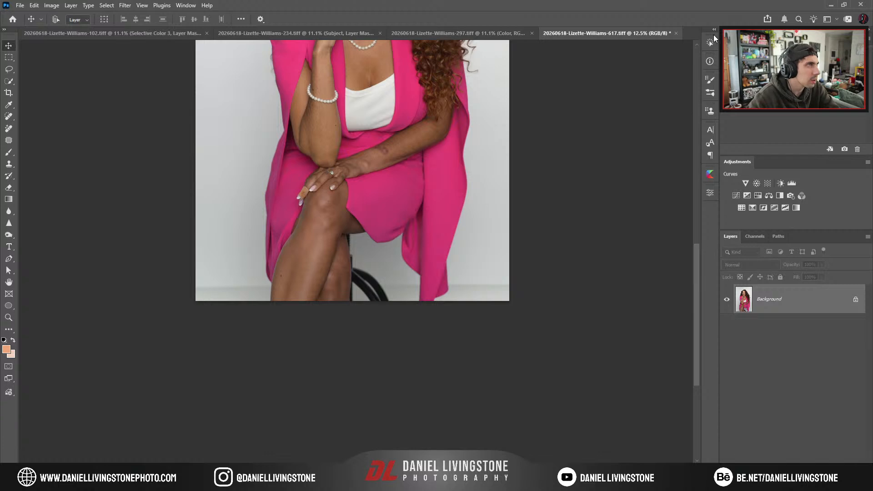
{"action": "key", "text": "ctrl+0"}
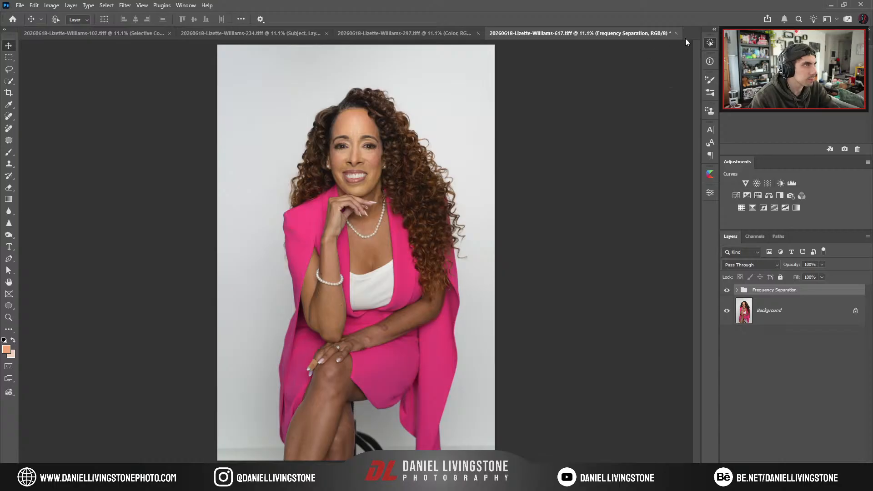
Check the Tonal layer of the Frequency Separation group in isolation, then restore all layers and collapse the group.
{"action": "scroll", "coordinate": [403, 230], "scroll_direction": "up", "scroll_amount": 4}
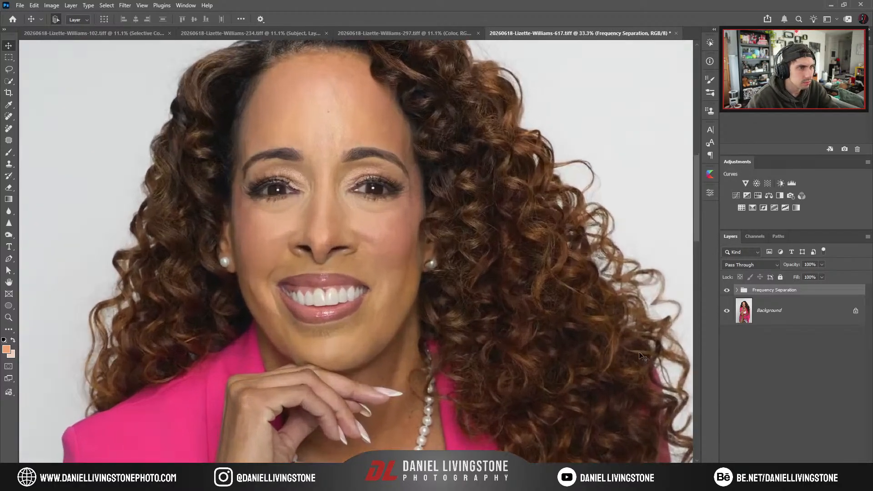
{"action": "key", "text": "ctrl+plus"}
{"action": "left_click", "coordinate": [737, 290]}
{"action": "left_click", "coordinate": [726, 340], "text": "alt"}
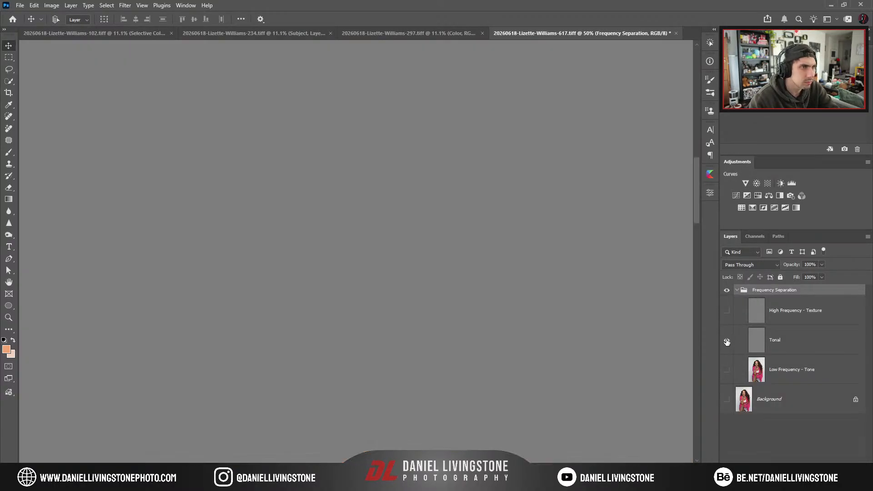
{"action": "left_click", "coordinate": [727, 341], "text": "alt"}
{"action": "left_click", "coordinate": [736, 290]}
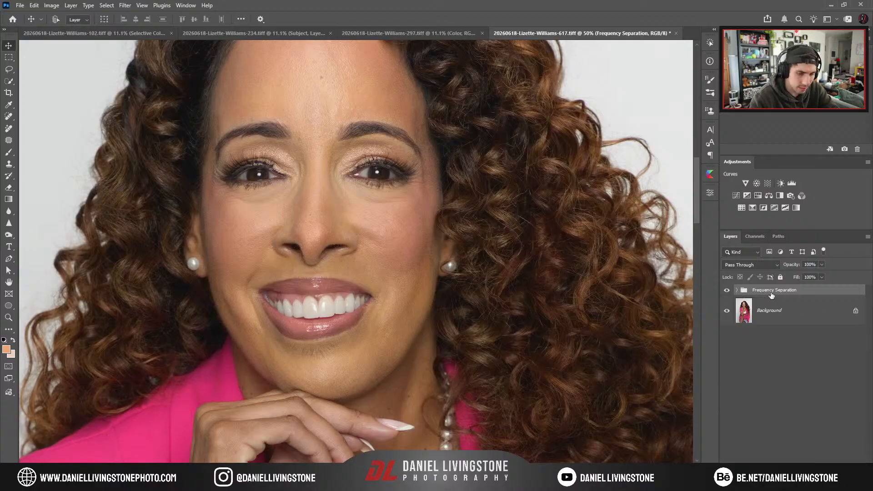
Add a Cleanup layer above the Frequency Separation group and run the Solar action on top of it.
{"action": "type", "text": "Cleanup"}
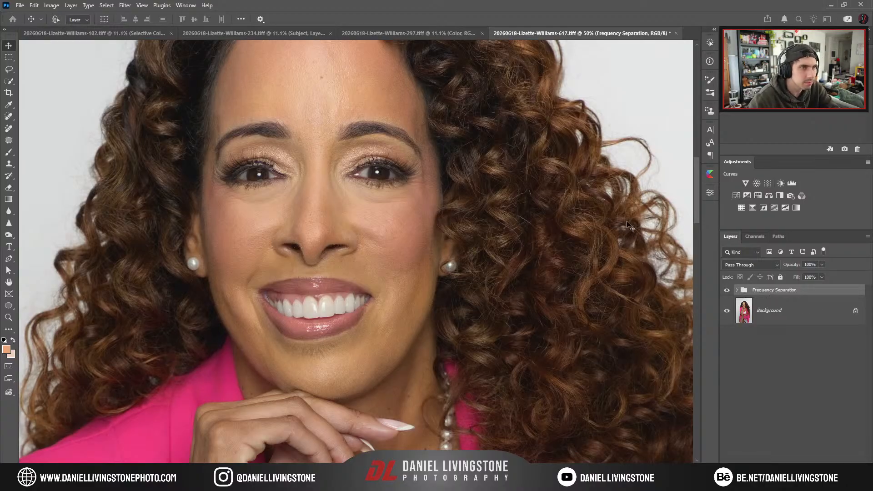
{"action": "key", "text": "Return"}
{"action": "key", "text": "F3"}
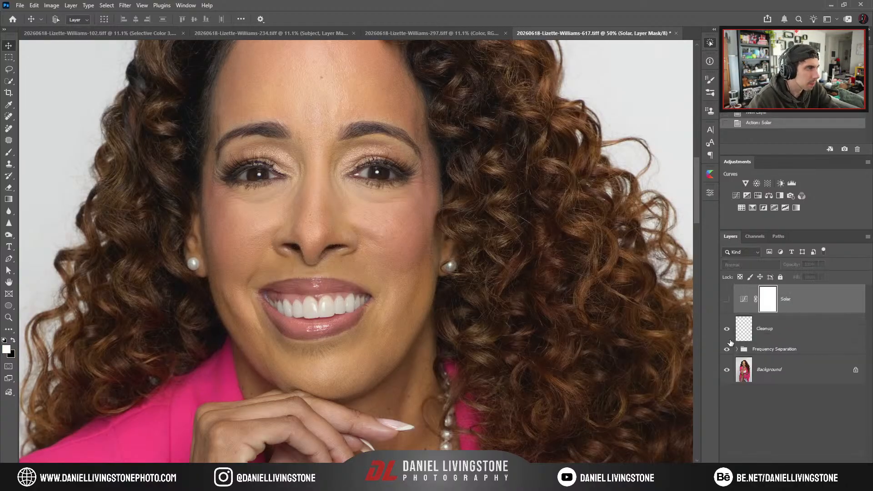
Patch the dark pores on the front of the nose on the High Frequency - Texture layer.
{"action": "left_click", "coordinate": [740, 353]}
{"action": "left_click", "coordinate": [737, 351]}
{"action": "left_click", "coordinate": [755, 374]}
{"action": "key", "text": "j"}
{"action": "scroll", "coordinate": [267, 266], "scroll_direction": "up", "scroll_amount": 4}
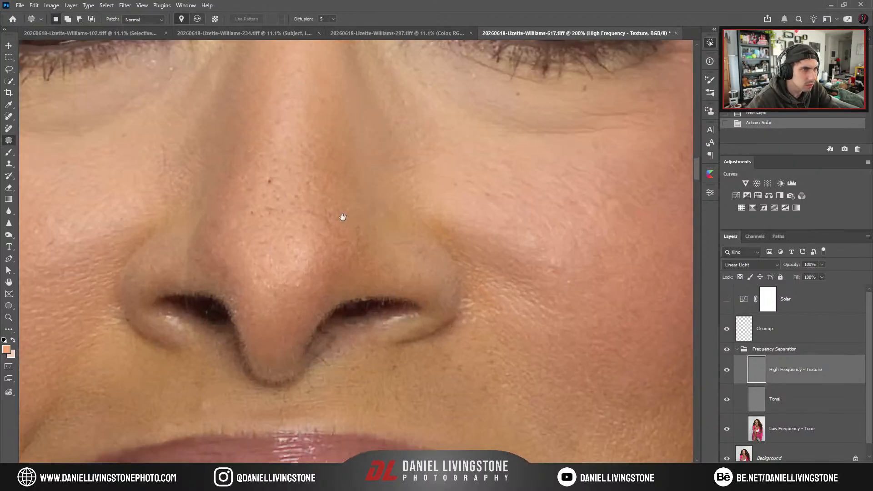
{"action": "left_click_drag", "start_coordinate": [343, 217], "coordinate": [388, 242]}
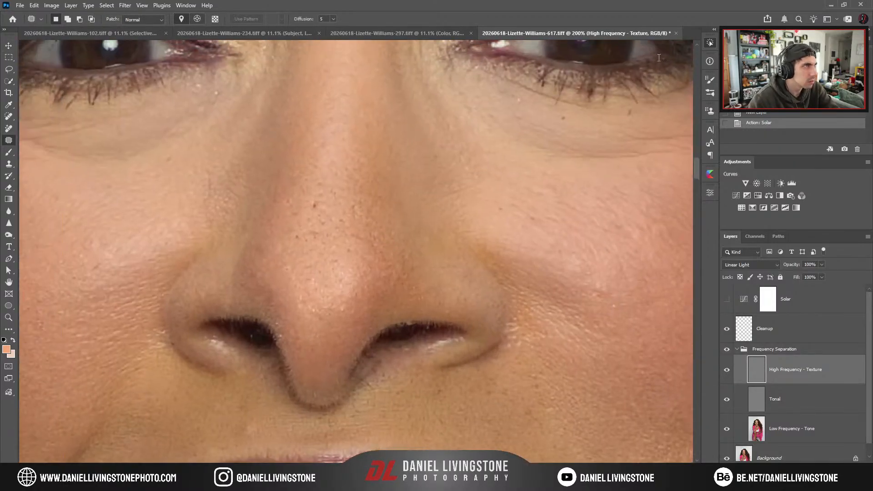
{"action": "scroll", "coordinate": [389, 273], "scroll_direction": "up", "scroll_amount": 3}
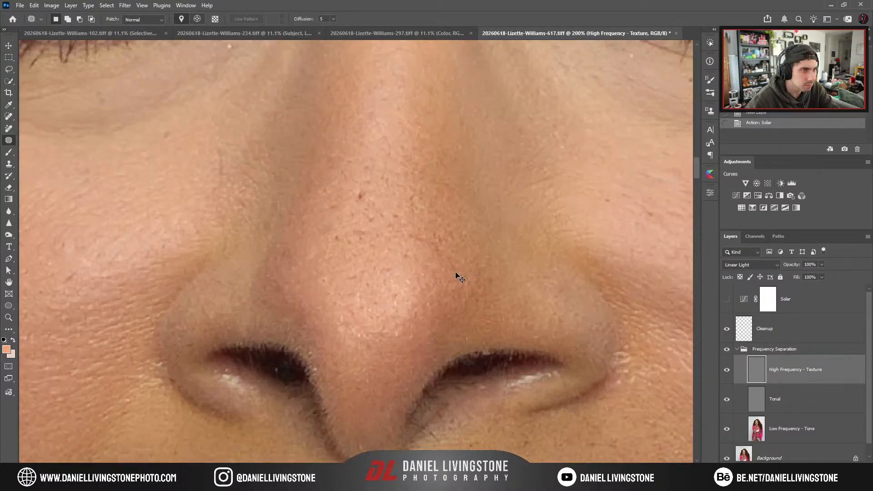
{"action": "left_click_drag", "start_coordinate": [476, 274], "coordinate": [410, 259]}
{"action": "key", "text": "ctrl+d"}
{"action": "scroll", "coordinate": [423, 254], "scroll_direction": "up", "scroll_amount": 2}
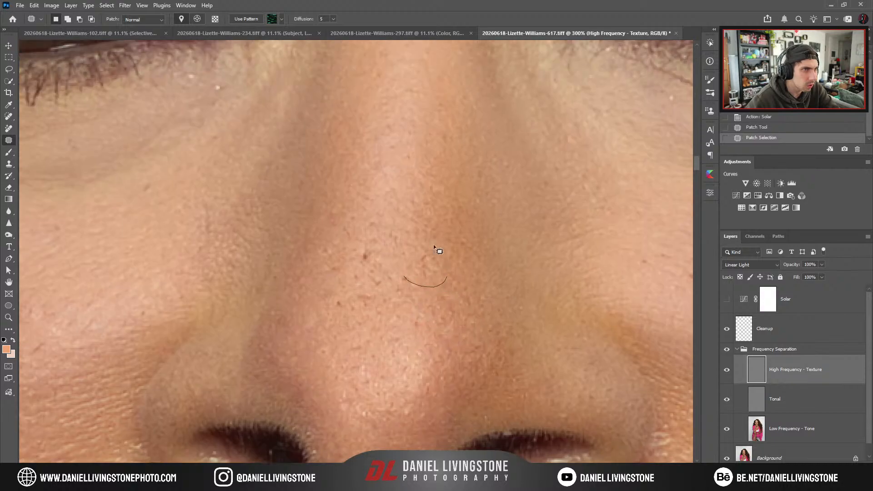
{"action": "left_click_drag", "start_coordinate": [350, 309], "coordinate": [357, 226]}
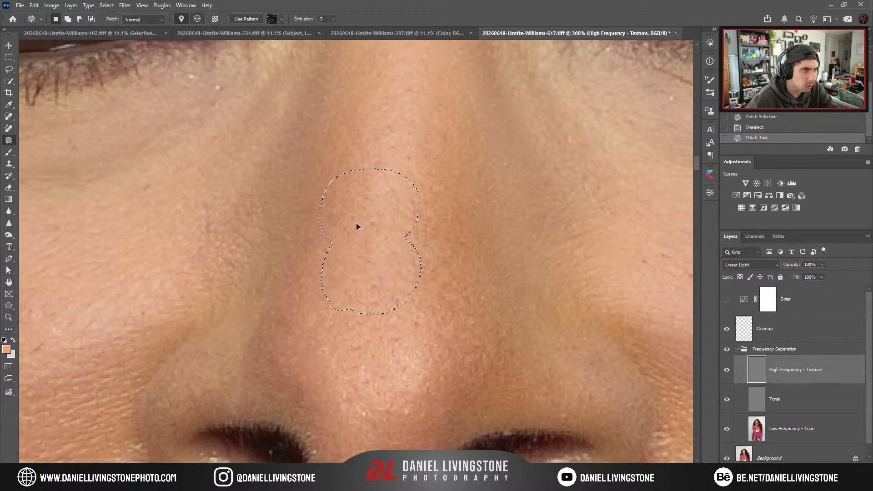
{"action": "key", "text": "ctrl+d"}
Patch the small texture blemishes along the bridge of the nose up to between the eyes.
{"action": "scroll", "coordinate": [375, 258], "scroll_direction": "down", "scroll_amount": 6}
{"action": "left_click_drag", "start_coordinate": [375, 256], "coordinate": [357, 231]}
{"action": "left_click_drag", "start_coordinate": [373, 241], "coordinate": [367, 279]}
{"action": "left_click_drag", "start_coordinate": [366, 208], "coordinate": [351, 374]}
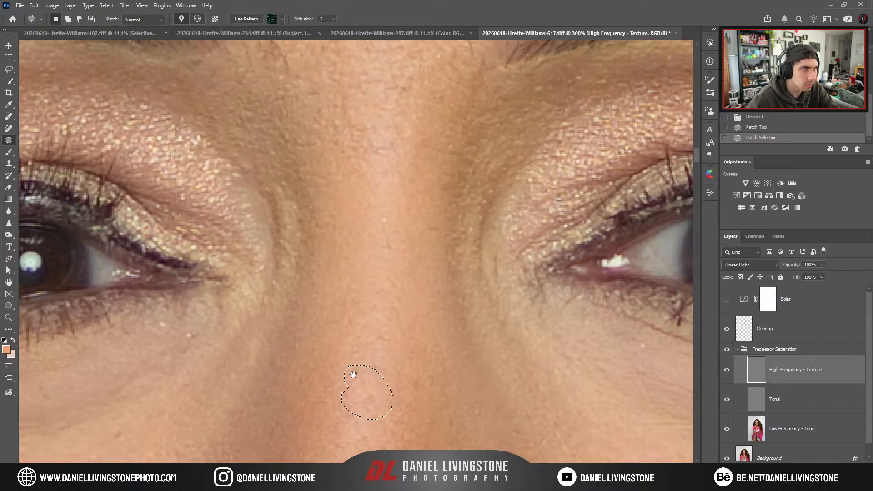
{"action": "mouse_move", "coordinate": [371, 285]}
{"action": "left_mouse_down"}
{"action": "mouse_move", "coordinate": [402, 284]}
{"action": "mouse_move", "coordinate": [342, 291]}
{"action": "mouse_move", "coordinate": [366, 272]}
{"action": "left_mouse_up"}
{"action": "scroll", "coordinate": [360, 285], "scroll_direction": "up", "scroll_amount": 2}
{"action": "key", "text": "ctrl+d"}
{"action": "left_click_drag", "start_coordinate": [356, 357], "coordinate": [355, 241]}
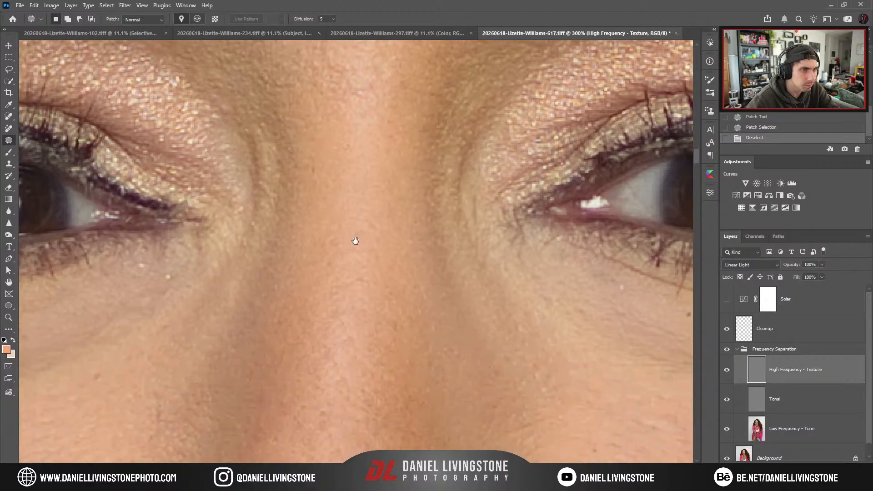
Patch the texture around the image-right nostril and a small spot on the skin beneath it.
{"action": "scroll", "coordinate": [355, 241], "scroll_direction": "down", "scroll_amount": 3}
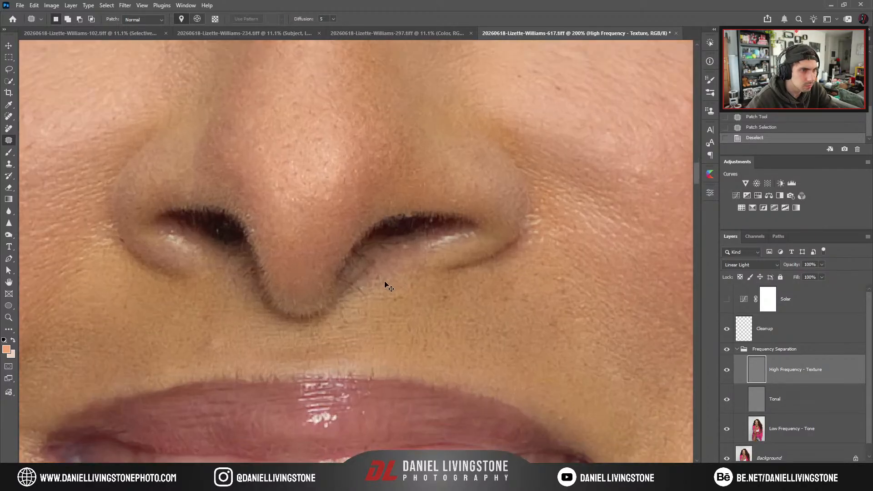
{"action": "scroll", "coordinate": [386, 284], "scroll_direction": "up", "scroll_amount": 3}
{"action": "mouse_move", "coordinate": [394, 269]}
{"action": "left_mouse_down"}
{"action": "mouse_move", "coordinate": [399, 245]}
{"action": "mouse_move", "coordinate": [385, 262]}
{"action": "left_mouse_up"}
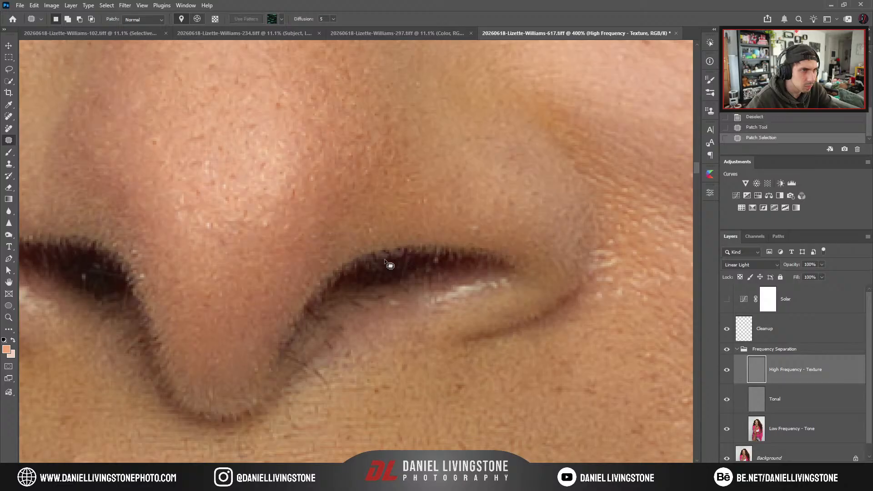
{"action": "key", "text": "ctrl+d"}
{"action": "left_click_drag", "start_coordinate": [395, 339], "coordinate": [396, 284]}
{"action": "left_click_drag", "start_coordinate": [436, 340], "coordinate": [439, 339]}
{"action": "scroll", "coordinate": [401, 335], "scroll_direction": "left", "scroll_amount": 3}
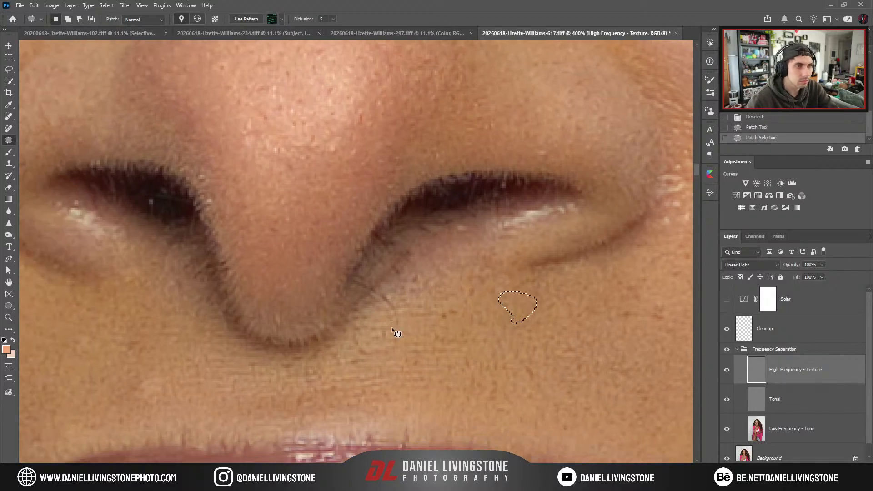
{"action": "key", "text": "ctrl+d"}
Patch the fine dark hairs in the crease under the image-right nostril with nearby skin texture.
{"action": "scroll", "coordinate": [367, 315], "scroll_direction": "up", "scroll_amount": 2}
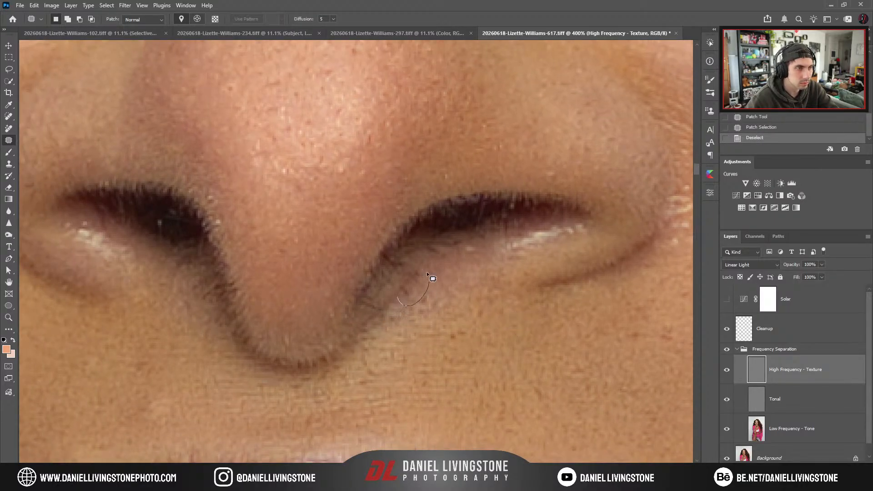
{"action": "left_click_drag", "start_coordinate": [427, 272], "coordinate": [398, 294]}
{"action": "left_click_drag", "start_coordinate": [412, 286], "coordinate": [440, 280]}
{"action": "key", "text": "ctrl+d"}
{"action": "left_click_drag", "start_coordinate": [434, 272], "coordinate": [405, 291]}
{"action": "mouse_move", "coordinate": [406, 292]}
{"action": "left_mouse_down"}
{"action": "mouse_move", "coordinate": [437, 285]}
{"action": "mouse_move", "coordinate": [397, 274]}
{"action": "left_mouse_up"}
{"action": "scroll", "coordinate": [411, 287], "scroll_direction": "up", "scroll_amount": 2}
{"action": "key", "text": "ctrl+d"}
Patch the remaining hairs beside the base of the nose tip below the image-right nostril.
{"action": "scroll", "coordinate": [404, 299], "scroll_direction": "down", "scroll_amount": 2}
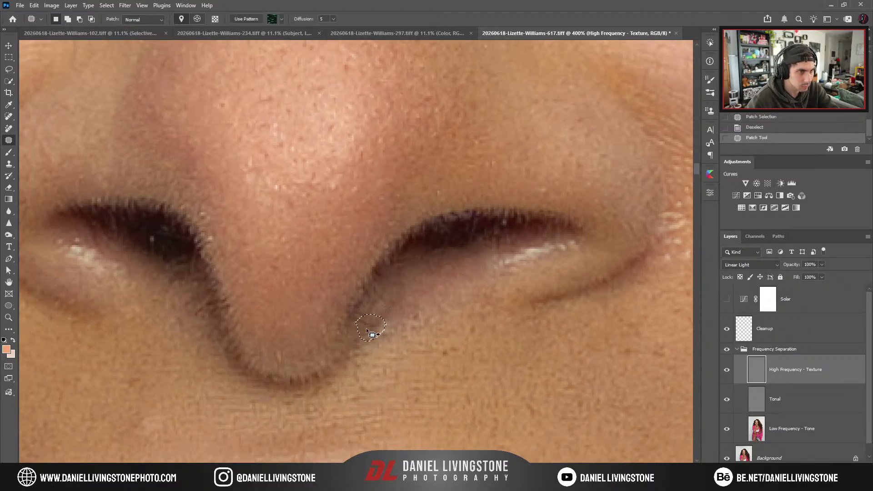
{"action": "mouse_move", "coordinate": [382, 339]}
{"action": "left_mouse_down"}
{"action": "mouse_move", "coordinate": [379, 309]}
{"action": "mouse_move", "coordinate": [357, 324]}
{"action": "left_mouse_up"}
{"action": "mouse_move", "coordinate": [384, 325]}
{"action": "left_mouse_down"}
{"action": "mouse_move", "coordinate": [413, 328]}
{"action": "mouse_move", "coordinate": [383, 326]}
{"action": "left_mouse_up"}
{"action": "left_click_drag", "start_coordinate": [390, 331], "coordinate": [421, 305]}
{"action": "key", "text": "ctrl+d"}
Patch the dark texture at the inner edge of the image-left nostril, beside the nose tip.
{"action": "left_click_drag", "start_coordinate": [318, 328], "coordinate": [506, 324]}
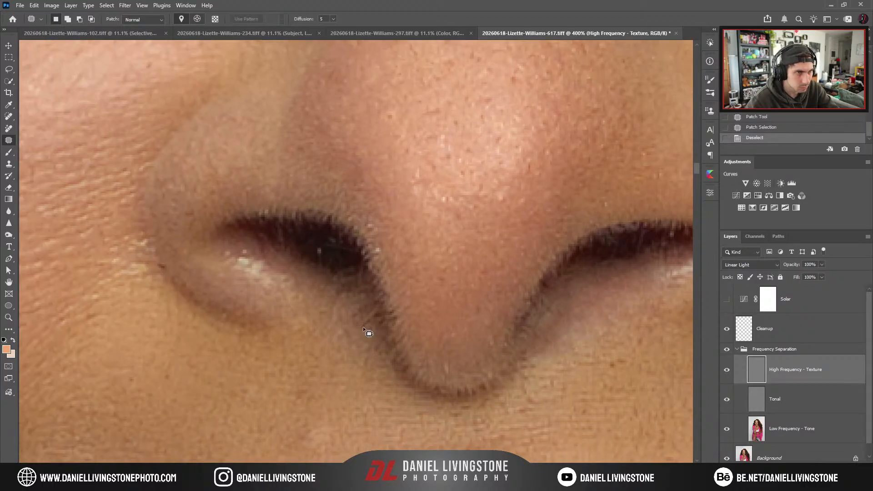
{"action": "left_click_drag", "start_coordinate": [362, 327], "coordinate": [352, 293]}
{"action": "mouse_move", "coordinate": [315, 258]}
{"action": "left_mouse_down"}
{"action": "mouse_move", "coordinate": [345, 296]}
{"action": "mouse_move", "coordinate": [369, 291]}
{"action": "mouse_move", "coordinate": [341, 293]}
{"action": "mouse_move", "coordinate": [367, 313]}
{"action": "mouse_move", "coordinate": [407, 273]}
{"action": "mouse_move", "coordinate": [382, 241]}
{"action": "mouse_move", "coordinate": [396, 260]}
{"action": "mouse_move", "coordinate": [502, 254]}
{"action": "left_mouse_up"}
{"action": "key", "text": "ctrl+d"}
Patch the dark specks on the upper-lip skin below the image-left nostril with nearby skin texture.
{"action": "scroll", "coordinate": [367, 313], "scroll_direction": "down", "scroll_amount": 2}
{"action": "key", "text": "ctrl+plus"}
{"action": "mouse_move", "coordinate": [266, 321]}
{"action": "left_mouse_down"}
{"action": "mouse_move", "coordinate": [306, 311]}
{"action": "mouse_move", "coordinate": [258, 313]}
{"action": "left_mouse_up"}
{"action": "left_click_drag", "start_coordinate": [273, 309], "coordinate": [239, 313]}
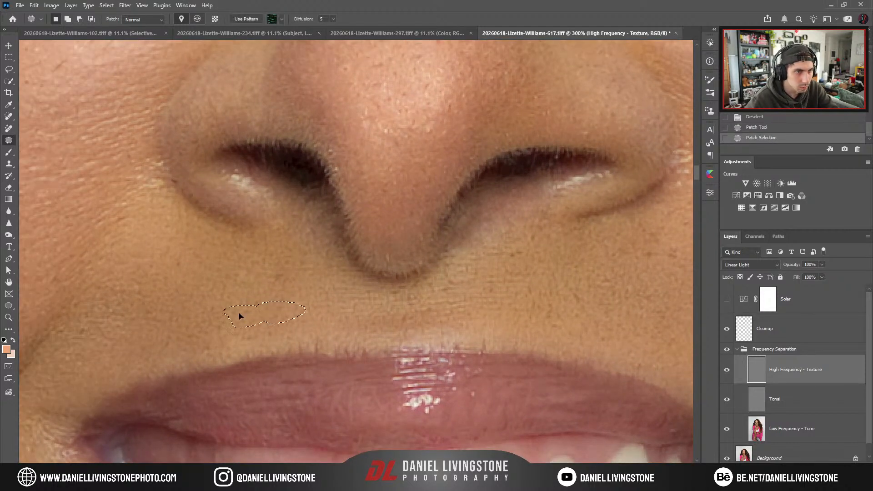
{"action": "left_click_drag", "start_coordinate": [248, 271], "coordinate": [249, 278]}
{"action": "left_click_drag", "start_coordinate": [272, 278], "coordinate": [331, 298]}
{"action": "key", "text": "ctrl+d"}
{"action": "scroll", "coordinate": [363, 310], "scroll_direction": "right", "scroll_amount": 4}
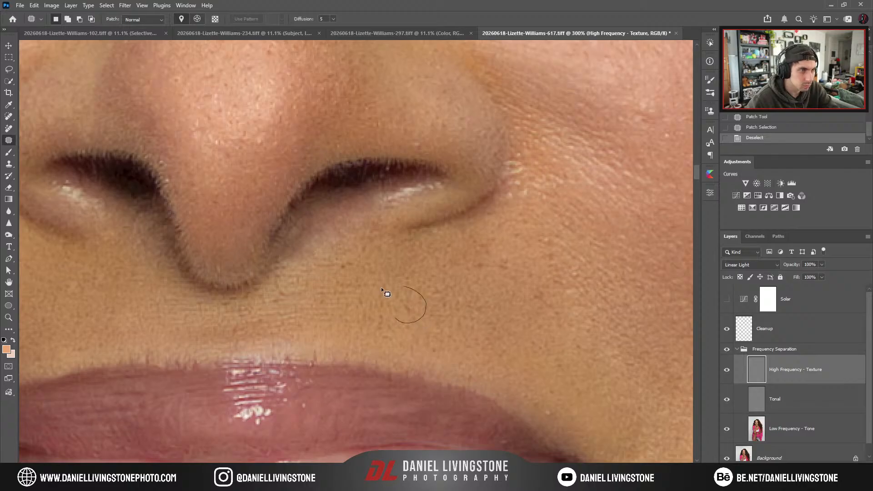
Patch the uneven texture on the upper-lip skin below the image-right nostril.
{"action": "left_click_drag", "start_coordinate": [382, 289], "coordinate": [393, 317]}
{"action": "left_click_drag", "start_coordinate": [406, 305], "coordinate": [403, 282]}
{"action": "mouse_move", "coordinate": [373, 329]}
{"action": "left_mouse_down"}
{"action": "mouse_move", "coordinate": [367, 319]}
{"action": "mouse_move", "coordinate": [372, 328]}
{"action": "left_mouse_up"}
{"action": "left_click_drag", "start_coordinate": [385, 318], "coordinate": [406, 302]}
{"action": "key", "text": "ctrl+d"}
Patch the skin texture farther out below the image-right nostril wing, toward the cheek.
{"action": "mouse_move", "coordinate": [456, 278]}
{"action": "left_mouse_down"}
{"action": "mouse_move", "coordinate": [473, 254]}
{"action": "mouse_move", "coordinate": [456, 273]}
{"action": "left_mouse_up"}
{"action": "left_click_drag", "start_coordinate": [477, 265], "coordinate": [422, 273]}
{"action": "key", "text": "ctrl+d"}
{"action": "mouse_move", "coordinate": [339, 286]}
{"action": "left_mouse_down"}
{"action": "mouse_move", "coordinate": [424, 310]}
{"action": "mouse_move", "coordinate": [478, 289]}
{"action": "left_mouse_up"}
{"action": "key", "text": "ctrl+d"}
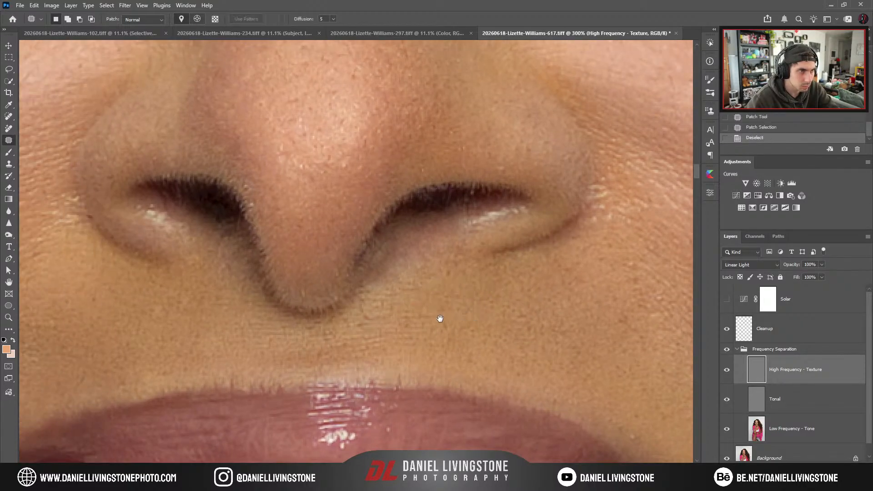
{"action": "left_click_drag", "start_coordinate": [440, 319], "coordinate": [437, 335]}
{"action": "key", "text": "ctrl+minus"}
{"action": "key", "text": "ctrl+minus"}
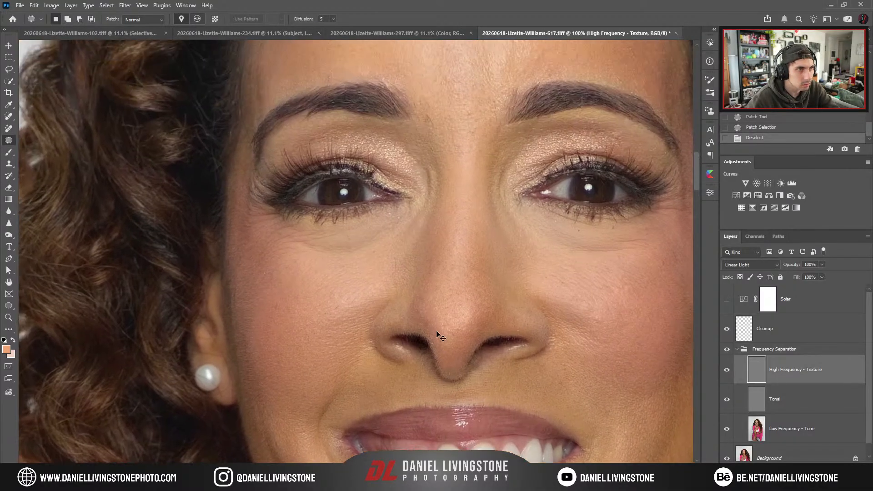
Patch the small flaws in the skin texture beneath the image-left eye with clean nearby skin.
{"action": "key", "text": "ctrl+plus"}
{"action": "key", "text": "ctrl+plus"}
{"action": "left_click_drag", "start_coordinate": [444, 282], "coordinate": [454, 263]}
{"action": "left_click_drag", "start_coordinate": [461, 280], "coordinate": [409, 304]}
{"action": "key", "text": "ctrl+d"}
{"action": "mouse_move", "coordinate": [402, 273]}
{"action": "left_mouse_down"}
{"action": "mouse_move", "coordinate": [412, 275]}
{"action": "mouse_move", "coordinate": [408, 288]}
{"action": "mouse_move", "coordinate": [396, 268]}
{"action": "left_mouse_up"}
{"action": "key", "text": "ctrl+d"}
{"action": "left_click_drag", "start_coordinate": [401, 258], "coordinate": [377, 282]}
{"action": "key", "text": "ctrl+d"}
{"action": "left_click_drag", "start_coordinate": [329, 230], "coordinate": [398, 305]}
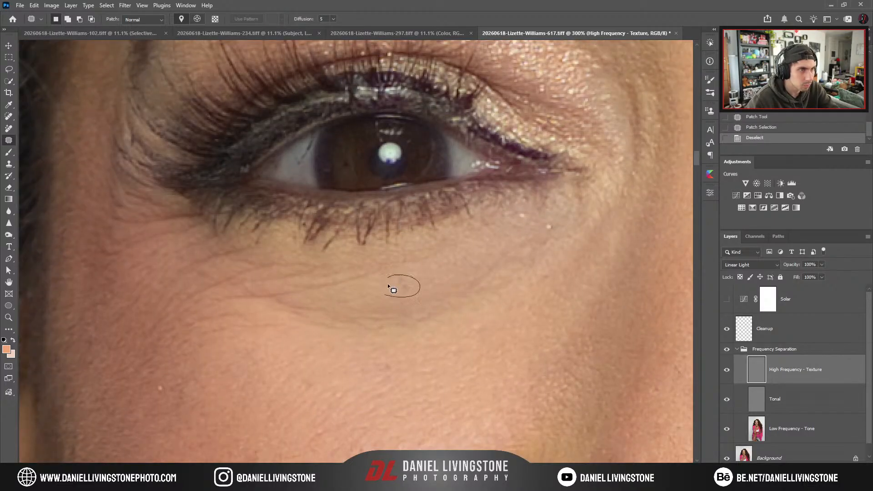
{"action": "mouse_move", "coordinate": [452, 287]}
{"action": "left_mouse_down"}
{"action": "mouse_move", "coordinate": [444, 327]}
{"action": "mouse_move", "coordinate": [396, 333]}
{"action": "mouse_move", "coordinate": [364, 300]}
{"action": "mouse_move", "coordinate": [332, 311]}
{"action": "mouse_move", "coordinate": [385, 326]}
{"action": "left_mouse_up"}
{"action": "key", "text": "ctrl+minus"}
{"action": "key", "text": "ctrl+minus"}
Patch the stray hairs beside the inner end of the image-left eyebrow.
{"action": "left_click_drag", "start_coordinate": [441, 282], "coordinate": [399, 302]}
{"action": "left_click_drag", "start_coordinate": [394, 257], "coordinate": [363, 370]}
{"action": "key", "text": "ctrl+plus"}
{"action": "left_click_drag", "start_coordinate": [343, 194], "coordinate": [426, 284]}
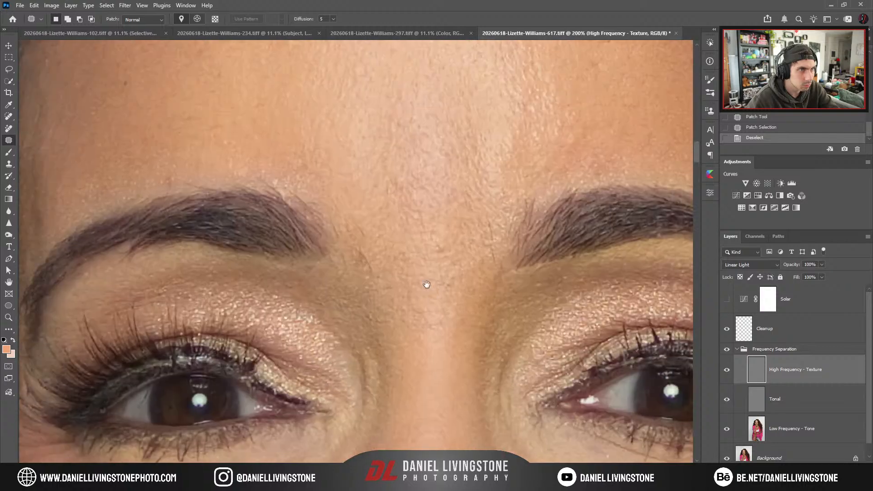
{"action": "key", "text": "ctrl+plus"}
{"action": "mouse_move", "coordinate": [349, 267]}
{"action": "left_mouse_down"}
{"action": "mouse_move", "coordinate": [347, 246]}
{"action": "mouse_move", "coordinate": [344, 264]}
{"action": "left_mouse_up"}
{"action": "mouse_move", "coordinate": [367, 263]}
{"action": "left_mouse_down"}
{"action": "mouse_move", "coordinate": [381, 234]}
{"action": "mouse_move", "coordinate": [366, 187]}
{"action": "left_mouse_up"}
{"action": "left_click_drag", "start_coordinate": [359, 226], "coordinate": [395, 298]}
{"action": "key", "text": "ctrl+d"}
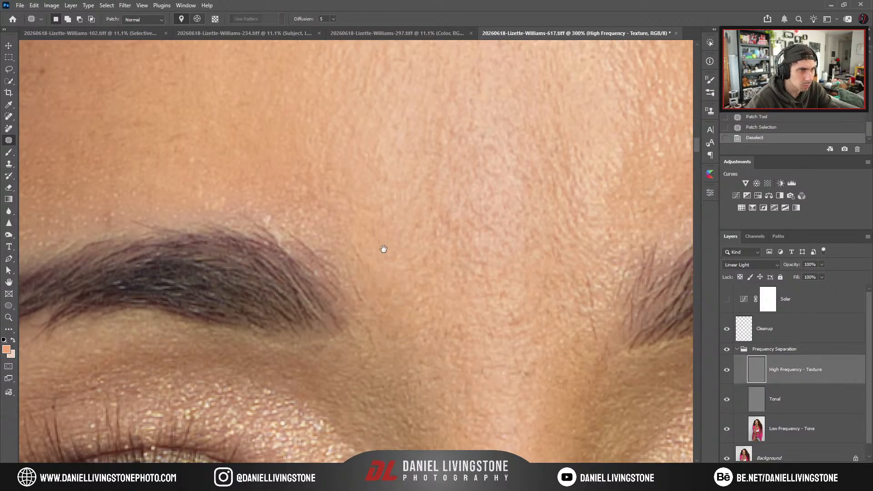
Patch the rough skin texture on the lower forehead near the inner end of the image-left eyebrow.
{"action": "mouse_move", "coordinate": [383, 249]}
{"action": "left_mouse_down"}
{"action": "mouse_move", "coordinate": [414, 277]}
{"action": "mouse_move", "coordinate": [408, 312]}
{"action": "mouse_move", "coordinate": [394, 312]}
{"action": "mouse_move", "coordinate": [419, 361]}
{"action": "left_mouse_up"}
{"action": "key", "text": "ctrl+d"}
{"action": "mouse_move", "coordinate": [354, 241]}
{"action": "left_mouse_down"}
{"action": "mouse_move", "coordinate": [363, 259]}
{"action": "mouse_move", "coordinate": [325, 236]}
{"action": "mouse_move", "coordinate": [406, 282]}
{"action": "left_mouse_up"}
{"action": "key", "text": "ctrl+d"}
{"action": "left_click_drag", "start_coordinate": [336, 224], "coordinate": [319, 283]}
{"action": "key", "text": "ctrl+d"}
Patch the fine hairs and texture flaws just above the arch of the image-left eyebrow.
{"action": "mouse_move", "coordinate": [319, 283]}
{"action": "left_mouse_down"}
{"action": "mouse_move", "coordinate": [359, 279]}
{"action": "mouse_move", "coordinate": [325, 273]}
{"action": "left_mouse_up"}
{"action": "left_click_drag", "start_coordinate": [344, 267], "coordinate": [387, 250]}
{"action": "mouse_move", "coordinate": [411, 335]}
{"action": "left_mouse_down"}
{"action": "mouse_move", "coordinate": [405, 306]}
{"action": "mouse_move", "coordinate": [414, 299]}
{"action": "left_mouse_up"}
{"action": "mouse_move", "coordinate": [419, 303]}
{"action": "left_mouse_down"}
{"action": "mouse_move", "coordinate": [410, 294]}
{"action": "mouse_move", "coordinate": [366, 305]}
{"action": "left_mouse_up"}
{"action": "key", "text": "ctrl+d"}
{"action": "mouse_move", "coordinate": [367, 301]}
{"action": "left_mouse_down"}
{"action": "mouse_move", "coordinate": [351, 283]}
{"action": "mouse_move", "coordinate": [367, 287]}
{"action": "left_mouse_up"}
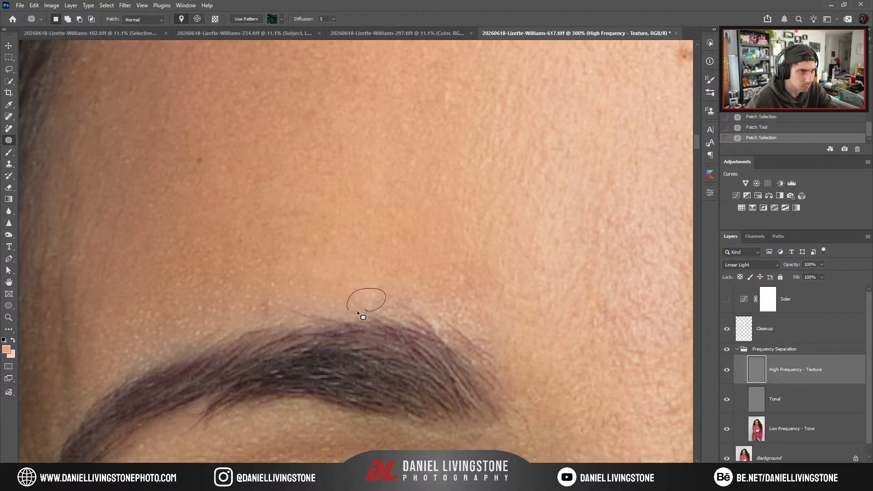
{"action": "key", "text": "ctrl+d"}
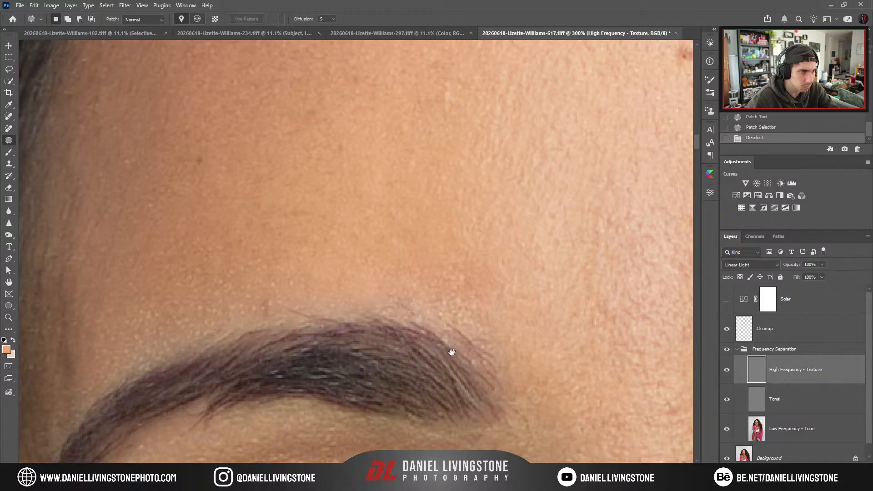
Patch a patch of uneven forehead texture higher above the image-left eyebrow.
{"action": "mouse_move", "coordinate": [452, 352]}
{"action": "left_mouse_down"}
{"action": "mouse_move", "coordinate": [401, 345]}
{"action": "mouse_move", "coordinate": [425, 312]}
{"action": "mouse_move", "coordinate": [380, 326]}
{"action": "mouse_move", "coordinate": [360, 346]}
{"action": "left_mouse_up"}
{"action": "mouse_move", "coordinate": [372, 278]}
{"action": "left_mouse_down"}
{"action": "mouse_move", "coordinate": [317, 288]}
{"action": "mouse_move", "coordinate": [367, 289]}
{"action": "left_mouse_up"}
{"action": "mouse_move", "coordinate": [345, 249]}
{"action": "left_mouse_down"}
{"action": "mouse_move", "coordinate": [322, 269]}
{"action": "mouse_move", "coordinate": [366, 305]}
{"action": "left_mouse_up"}
{"action": "scroll", "coordinate": [337, 264], "scroll_direction": "up", "scroll_amount": 5}
{"action": "key", "text": "ctrl+d"}
Patch the uneven skin texture on the image-left side of the forehead beside the central mole.
{"action": "mouse_move", "coordinate": [329, 272]}
{"action": "left_mouse_down"}
{"action": "mouse_move", "coordinate": [375, 233]}
{"action": "mouse_move", "coordinate": [338, 251]}
{"action": "left_mouse_up"}
{"action": "left_click_drag", "start_coordinate": [349, 262], "coordinate": [355, 294]}
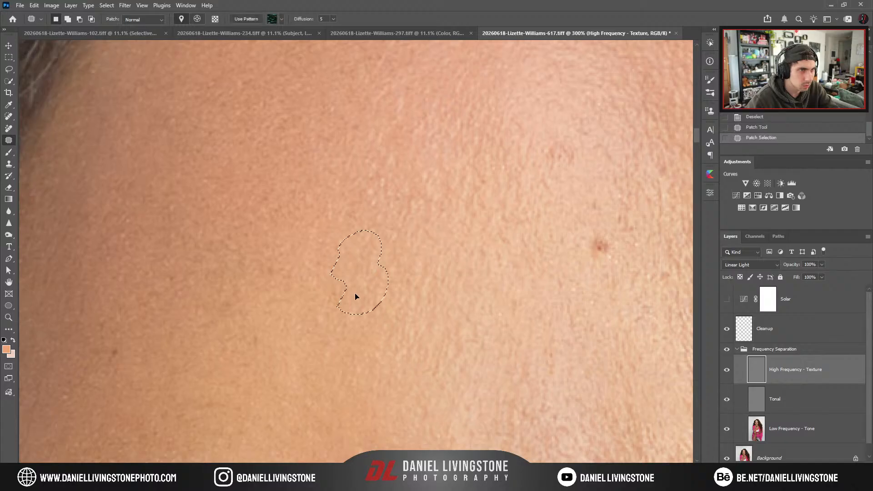
{"action": "left_click_drag", "start_coordinate": [471, 339], "coordinate": [363, 287]}
{"action": "key", "text": "ctrl+d"}
{"action": "key", "text": "ctrl+minus"}
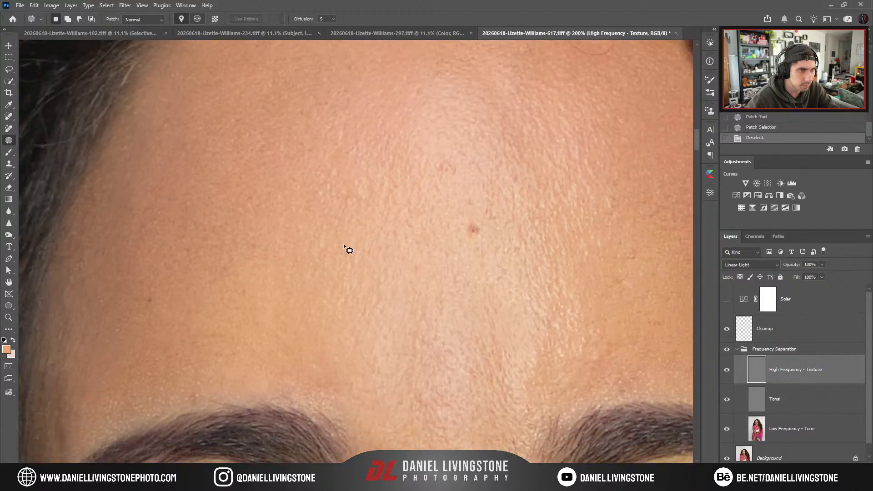
Patch the coarse skin texture between the eyebrows with smoother nearby skin.
{"action": "left_click_drag", "start_coordinate": [343, 238], "coordinate": [347, 303]}
{"action": "key", "text": "ctrl+plus"}
{"action": "mouse_move", "coordinate": [333, 267]}
{"action": "left_mouse_down"}
{"action": "mouse_move", "coordinate": [328, 283]}
{"action": "mouse_move", "coordinate": [331, 273]}
{"action": "left_mouse_up"}
{"action": "mouse_move", "coordinate": [351, 278]}
{"action": "left_mouse_down"}
{"action": "mouse_move", "coordinate": [336, 316]}
{"action": "mouse_move", "coordinate": [376, 294]}
{"action": "mouse_move", "coordinate": [402, 302]}
{"action": "left_mouse_up"}
{"action": "key", "text": "ctrl+d"}
{"action": "key", "text": "ctrl+minus"}
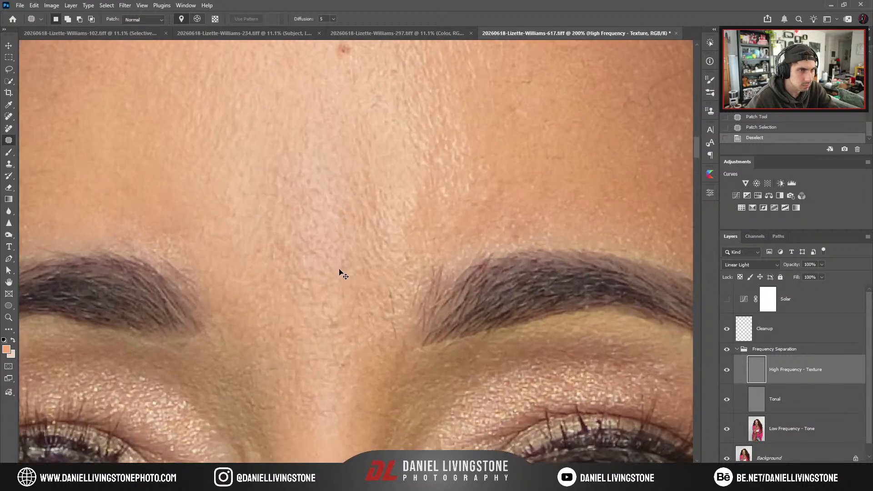
Patch the stray hairs and dark texture beside the inner end of the image-right eyebrow.
{"action": "key", "text": "ctrl+plus"}
{"action": "mouse_move", "coordinate": [309, 311]}
{"action": "left_mouse_down"}
{"action": "mouse_move", "coordinate": [393, 307]}
{"action": "mouse_move", "coordinate": [380, 273]}
{"action": "mouse_move", "coordinate": [392, 304]}
{"action": "mouse_move", "coordinate": [402, 277]}
{"action": "left_mouse_up"}
{"action": "key", "text": "ctrl+d"}
{"action": "mouse_move", "coordinate": [413, 339]}
{"action": "left_mouse_down"}
{"action": "mouse_move", "coordinate": [390, 295]}
{"action": "mouse_move", "coordinate": [396, 276]}
{"action": "left_mouse_up"}
{"action": "mouse_move", "coordinate": [474, 305]}
{"action": "left_mouse_down"}
{"action": "mouse_move", "coordinate": [419, 329]}
{"action": "mouse_move", "coordinate": [440, 324]}
{"action": "mouse_move", "coordinate": [425, 315]}
{"action": "mouse_move", "coordinate": [396, 382]}
{"action": "mouse_move", "coordinate": [399, 254]}
{"action": "mouse_move", "coordinate": [410, 237]}
{"action": "left_mouse_up"}
{"action": "key", "text": "ctrl+minus"}
{"action": "key", "text": "ctrl+minus"}
{"action": "key", "text": "ctrl+d"}
Patch the light speck and the dark speck below the inner half of the image-right eye.
{"action": "left_click_drag", "start_coordinate": [404, 299], "coordinate": [268, 285]}
{"action": "key", "text": "ctrl+plus"}
{"action": "key", "text": "ctrl+plus"}
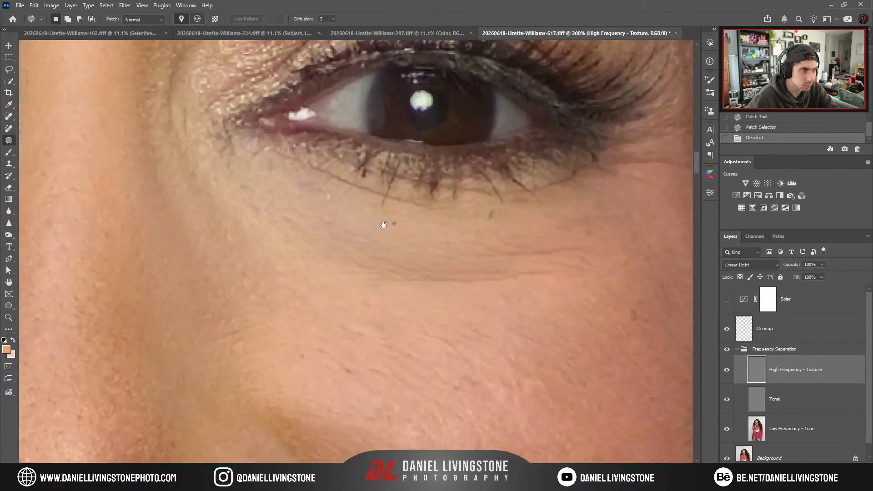
{"action": "left_click_drag", "start_coordinate": [388, 224], "coordinate": [409, 322]}
{"action": "key", "text": "ctrl+plus"}
{"action": "key", "text": "ctrl+plus"}
{"action": "left_click_drag", "start_coordinate": [345, 312], "coordinate": [366, 300]}
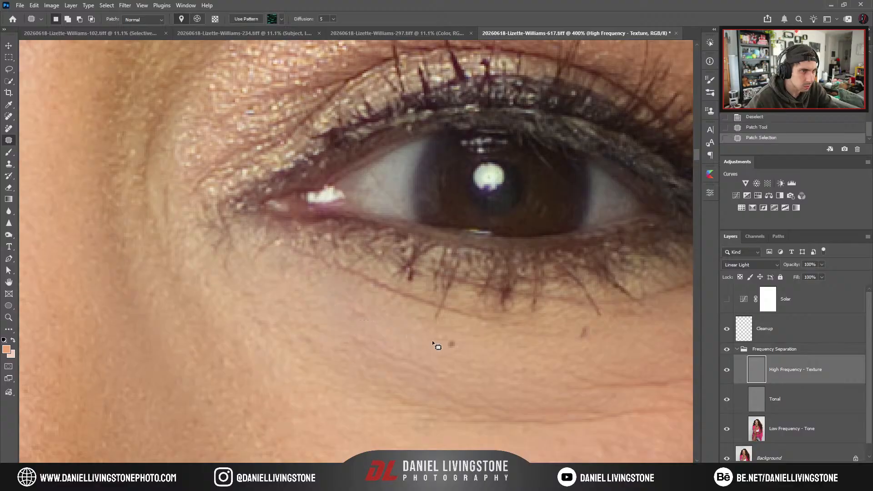
{"action": "left_click_drag", "start_coordinate": [459, 344], "coordinate": [344, 326]}
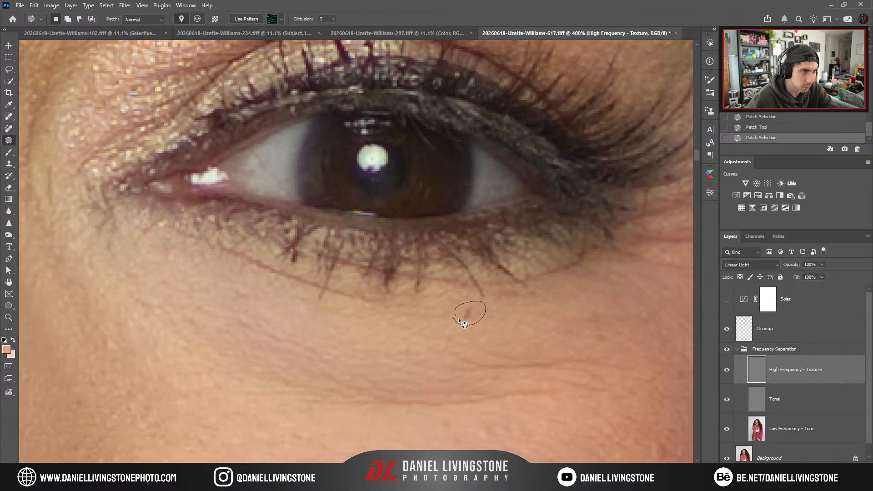
Patch the dark speck below the outer lower lashes of the image-right eye and the skin around it.
{"action": "left_click_drag", "start_coordinate": [459, 320], "coordinate": [460, 322]}
{"action": "key", "text": "ctrl+d"}
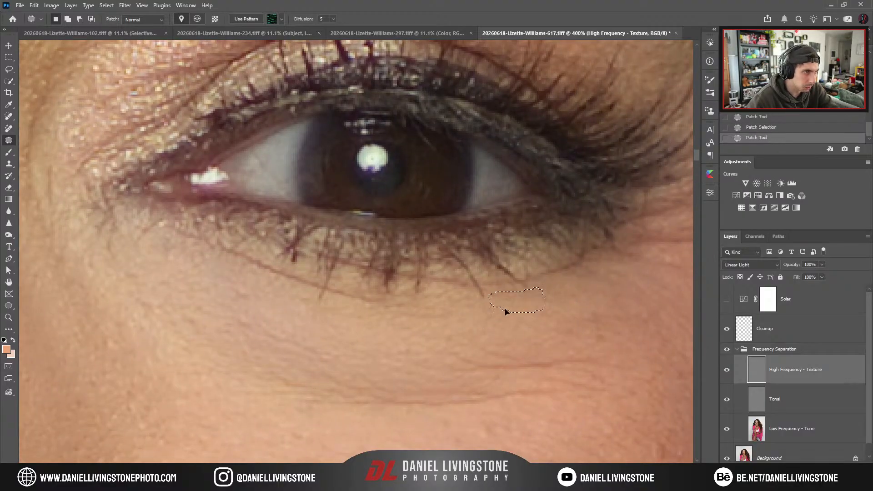
{"action": "left_click_drag", "start_coordinate": [377, 347], "coordinate": [356, 341]}
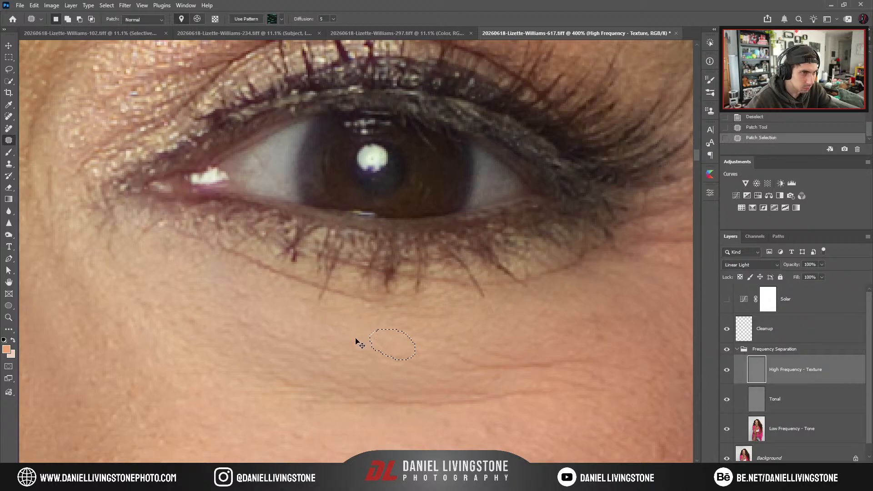
{"action": "key", "text": "ctrl+minus"}
{"action": "left_click_drag", "start_coordinate": [434, 321], "coordinate": [324, 319]}
{"action": "left_click_drag", "start_coordinate": [412, 314], "coordinate": [432, 315]}
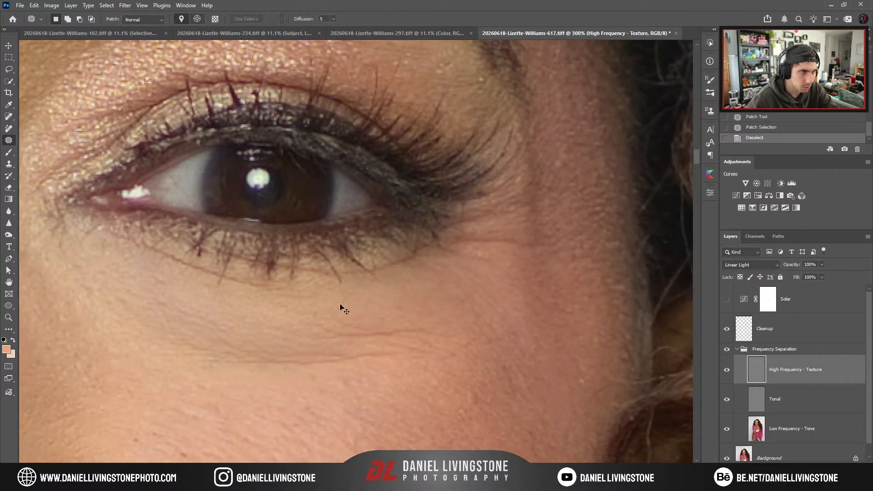
Patch the small texture flaws on the under-eye skin and upper cheek below the image-right eye.
{"action": "key", "text": "h"}
{"action": "mouse_move", "coordinate": [340, 307]}
{"action": "left_mouse_down"}
{"action": "mouse_move", "coordinate": [418, 288]}
{"action": "mouse_move", "coordinate": [384, 279]}
{"action": "mouse_move", "coordinate": [343, 301]}
{"action": "mouse_move", "coordinate": [399, 353]}
{"action": "left_mouse_up"}
{"action": "key", "text": "ctrl+d"}
{"action": "mouse_move", "coordinate": [323, 287]}
{"action": "left_mouse_down"}
{"action": "mouse_move", "coordinate": [369, 318]}
{"action": "mouse_move", "coordinate": [368, 292]}
{"action": "left_mouse_up"}
{"action": "key", "text": "ctrl+d"}
{"action": "left_click_drag", "start_coordinate": [368, 291], "coordinate": [342, 322]}
{"action": "mouse_move", "coordinate": [379, 310]}
{"action": "left_mouse_down"}
{"action": "mouse_move", "coordinate": [377, 287]}
{"action": "mouse_move", "coordinate": [388, 285]}
{"action": "left_mouse_up"}
{"action": "mouse_move", "coordinate": [388, 284]}
{"action": "left_mouse_down"}
{"action": "mouse_move", "coordinate": [368, 316]}
{"action": "mouse_move", "coordinate": [399, 296]}
{"action": "left_mouse_up"}
{"action": "key", "text": "ctrl+d"}
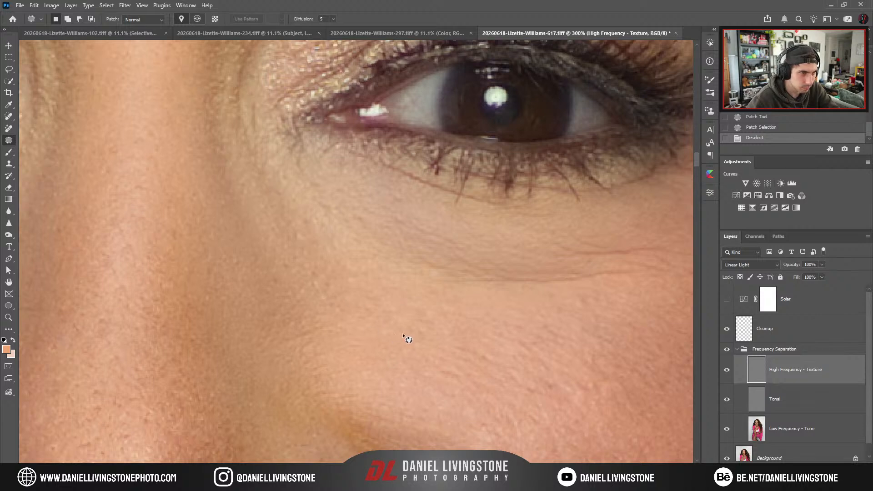
Patch the dark specks on the middle of the image-right cheek below the under-eye crease.
{"action": "left_click_drag", "start_coordinate": [456, 321], "coordinate": [276, 213]}
{"action": "key", "text": "ctrl+d"}
{"action": "left_click_drag", "start_coordinate": [419, 315], "coordinate": [388, 320]}
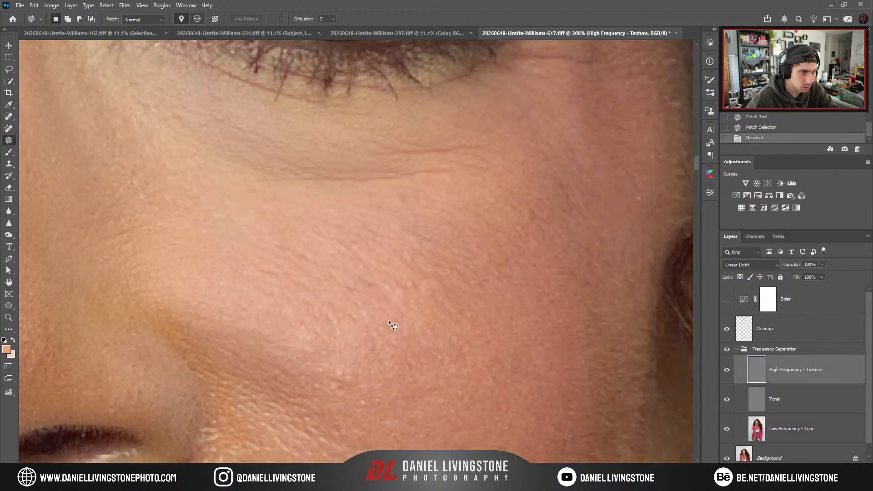
{"action": "left_click_drag", "start_coordinate": [409, 276], "coordinate": [417, 299]}
{"action": "left_click_drag", "start_coordinate": [427, 292], "coordinate": [412, 313]}
{"action": "key", "text": "ctrl+d"}
Patch the small bump on the outer image-right cheek with nearby skin texture.
{"action": "left_click_drag", "start_coordinate": [461, 283], "coordinate": [396, 318]}
{"action": "key", "text": "ctrl+d"}
{"action": "left_click_drag", "start_coordinate": [397, 335], "coordinate": [347, 368]}
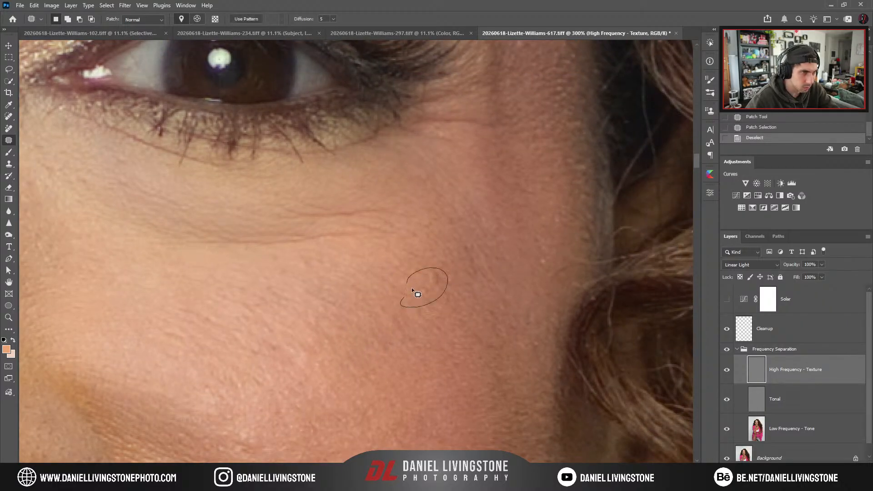
{"action": "left_click_drag", "start_coordinate": [412, 289], "coordinate": [374, 278]}
{"action": "key", "text": "ctrl+d"}
Patch the fine hair texture on the inner image-right cheek, between the nose and the under-eye crease.
{"action": "mouse_move", "coordinate": [313, 274]}
{"action": "left_mouse_down"}
{"action": "mouse_move", "coordinate": [391, 292]}
{"action": "mouse_move", "coordinate": [355, 291]}
{"action": "mouse_move", "coordinate": [495, 271]}
{"action": "left_mouse_up"}
{"action": "key", "text": "ctrl+d"}
{"action": "key", "text": "ctrl+minus"}
{"action": "key", "text": "ctrl+plus"}
{"action": "mouse_move", "coordinate": [317, 318]}
{"action": "left_mouse_down"}
{"action": "mouse_move", "coordinate": [369, 337]}
{"action": "mouse_move", "coordinate": [320, 309]}
{"action": "left_mouse_up"}
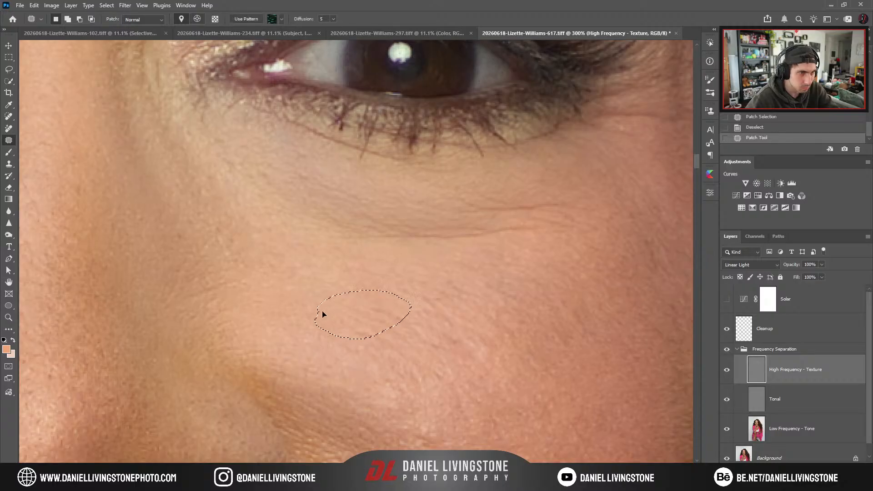
{"action": "key", "text": "ctrl+minus"}
{"action": "key", "text": "ctrl+plus"}
{"action": "mouse_move", "coordinate": [298, 268]}
{"action": "left_mouse_down"}
{"action": "mouse_move", "coordinate": [377, 291]}
{"action": "mouse_move", "coordinate": [338, 292]}
{"action": "left_mouse_up"}
{"action": "mouse_move", "coordinate": [340, 292]}
{"action": "left_mouse_down"}
{"action": "mouse_move", "coordinate": [364, 316]}
{"action": "mouse_move", "coordinate": [279, 278]}
{"action": "left_mouse_up"}
{"action": "key", "text": "ctrl+d"}
Patch the remaining dark, streaky texture across the center of the image-right cheek.
{"action": "key", "text": "ctrl+minus"}
{"action": "key", "text": "ctrl+minus"}
{"action": "key", "text": "ctrl+plus"}
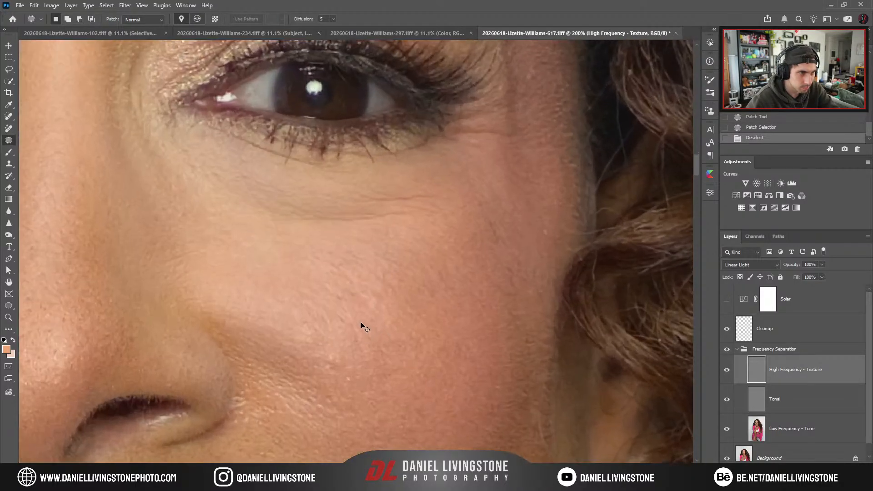
{"action": "key", "text": "ctrl+plus"}
{"action": "mouse_move", "coordinate": [364, 327]}
{"action": "left_mouse_down"}
{"action": "mouse_move", "coordinate": [347, 312]}
{"action": "mouse_move", "coordinate": [364, 326]}
{"action": "mouse_move", "coordinate": [366, 316]}
{"action": "left_mouse_up"}
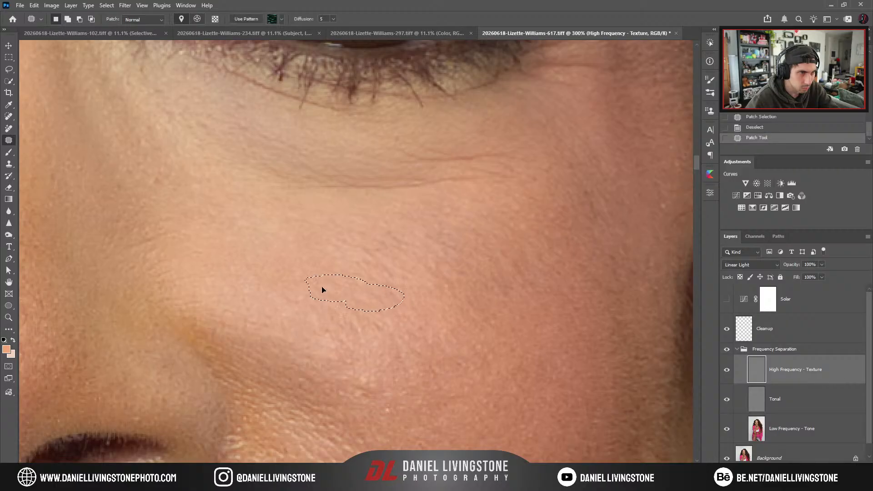
{"action": "left_click_drag", "start_coordinate": [322, 290], "coordinate": [328, 273]}
{"action": "key", "text": "ctrl+d"}
{"action": "left_click_drag", "start_coordinate": [326, 272], "coordinate": [387, 283]}
{"action": "key", "text": "ctrl+d"}
Patch the bright specks and uneven texture on the image-right cheek just above the smile fold.
{"action": "scroll", "coordinate": [359, 323], "scroll_direction": "down", "scroll_amount": 1}
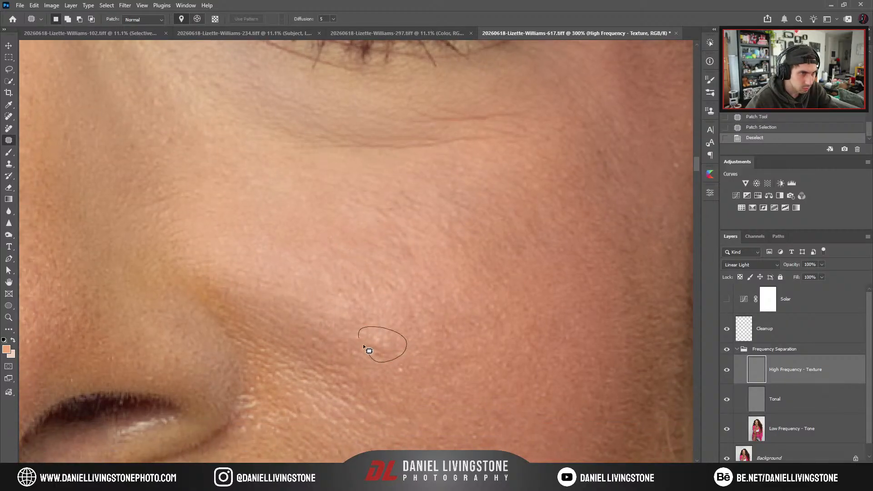
{"action": "left_click_drag", "start_coordinate": [366, 350], "coordinate": [358, 336]}
{"action": "left_click_drag", "start_coordinate": [374, 340], "coordinate": [382, 344]}
{"action": "left_click_drag", "start_coordinate": [318, 297], "coordinate": [316, 292]}
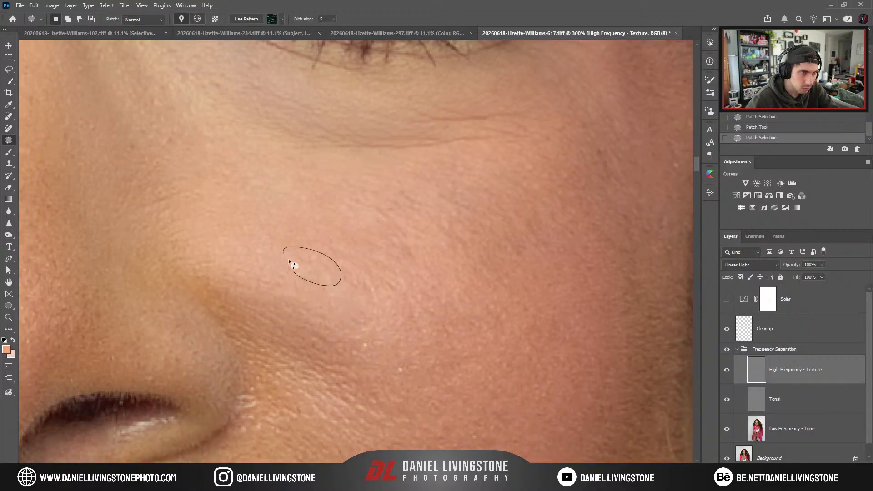
{"action": "key", "text": "ctrl+d"}
{"action": "scroll", "coordinate": [312, 242], "scroll_direction": "down", "scroll_amount": 5}
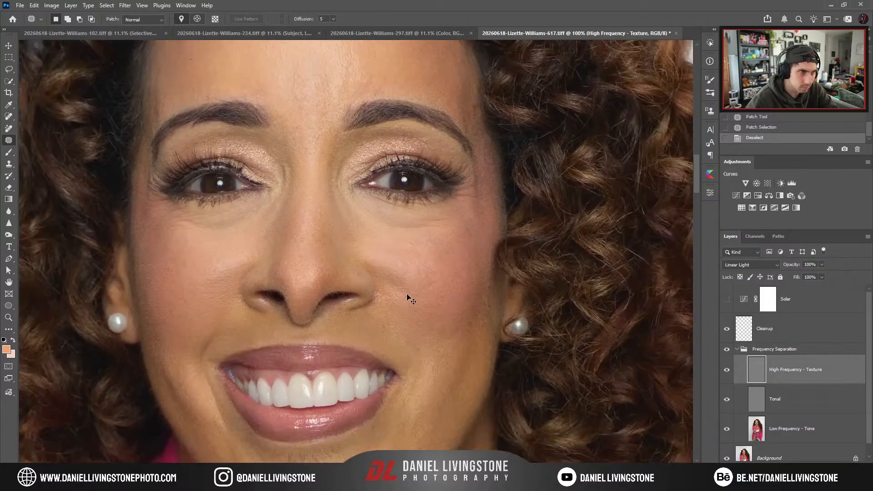
Patch the mole on the central forehead and the skin texture around it with nearby skin.
{"action": "scroll", "coordinate": [400, 298], "scroll_direction": "up", "scroll_amount": 3}
{"action": "scroll", "coordinate": [400, 298], "scroll_direction": "down", "scroll_amount": 4}
{"action": "left_click_drag", "start_coordinate": [387, 221], "coordinate": [402, 281]}
{"action": "scroll", "coordinate": [402, 281], "scroll_direction": "up", "scroll_amount": 6}
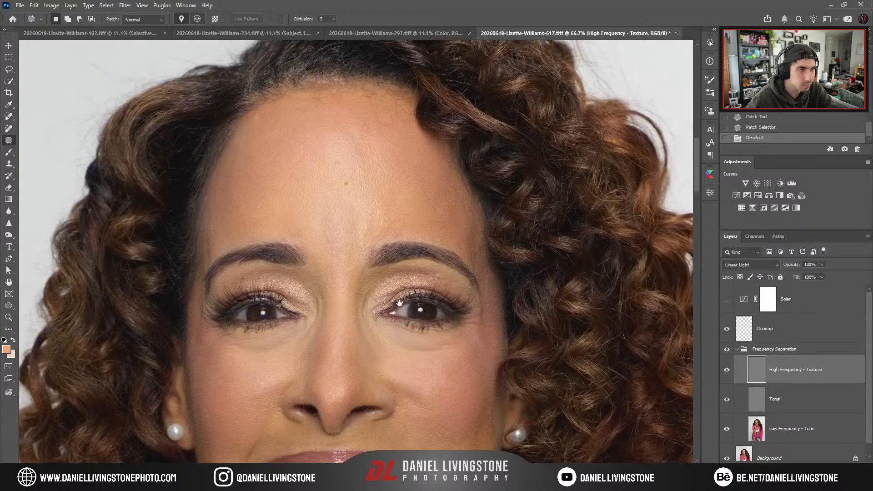
{"action": "scroll", "coordinate": [388, 323], "scroll_direction": "down", "scroll_amount": 1}
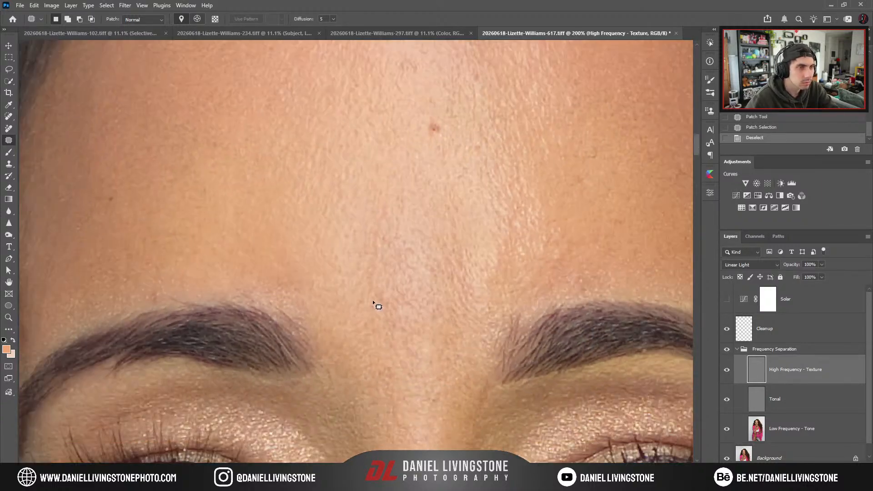
{"action": "left_click_drag", "start_coordinate": [362, 270], "coordinate": [364, 284]}
{"action": "mouse_move", "coordinate": [366, 272]}
{"action": "left_mouse_down"}
{"action": "mouse_move", "coordinate": [340, 267]}
{"action": "mouse_move", "coordinate": [351, 253]}
{"action": "mouse_move", "coordinate": [408, 249]}
{"action": "left_mouse_up"}
{"action": "key", "text": "ctrl+d"}
{"action": "scroll", "coordinate": [362, 335], "scroll_direction": "down", "scroll_amount": 3}
{"action": "scroll", "coordinate": [382, 278], "scroll_direction": "up", "scroll_amount": 3}
{"action": "left_click_drag", "start_coordinate": [356, 269], "coordinate": [357, 269]}
{"action": "scroll", "coordinate": [375, 282], "scroll_direction": "up", "scroll_amount": 1}
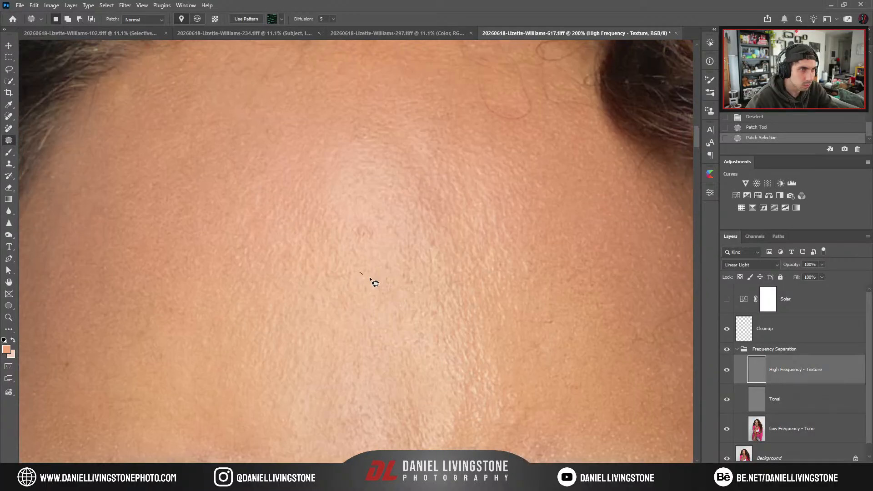
Patch the faint reddish mark on the upper central forehead and the uneven texture near it.
{"action": "left_click_drag", "start_coordinate": [377, 224], "coordinate": [347, 237]}
{"action": "left_click_drag", "start_coordinate": [357, 232], "coordinate": [369, 282]}
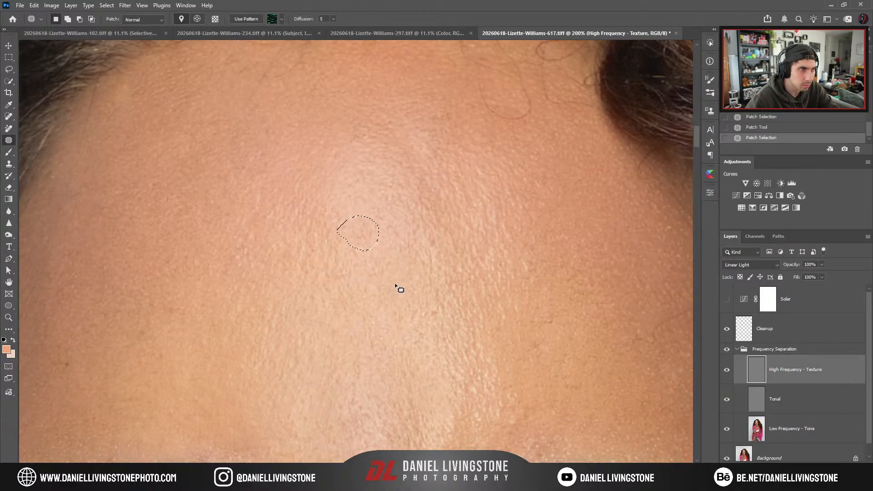
{"action": "key", "text": "ctrl+d"}
{"action": "scroll", "coordinate": [350, 241], "scroll_direction": "up", "scroll_amount": 1}
{"action": "left_click_drag", "start_coordinate": [350, 240], "coordinate": [425, 288]}
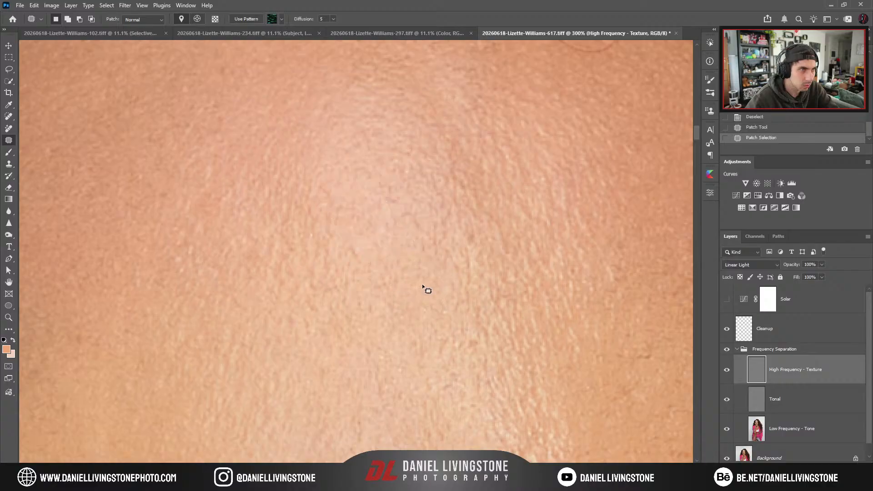
Patch the bruise on the resting forearm and its edge nearest the wrist with clean arm texture on the High Frequency - Texture layer.
{"action": "key", "text": "ctrl+d"}
{"action": "scroll", "coordinate": [419, 291], "scroll_direction": "down", "scroll_amount": 4}
{"action": "scroll", "coordinate": [405, 286], "scroll_direction": "down", "scroll_amount": 2}
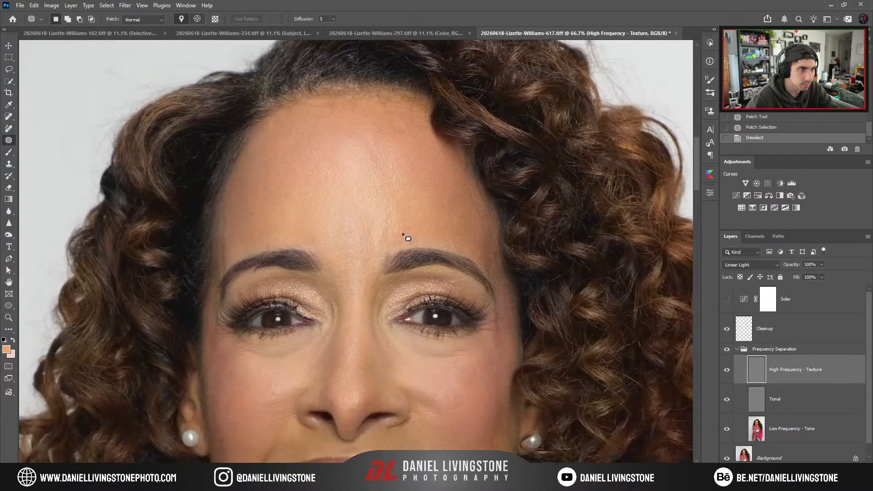
{"action": "left_click_drag", "start_coordinate": [383, 304], "coordinate": [386, 237]}
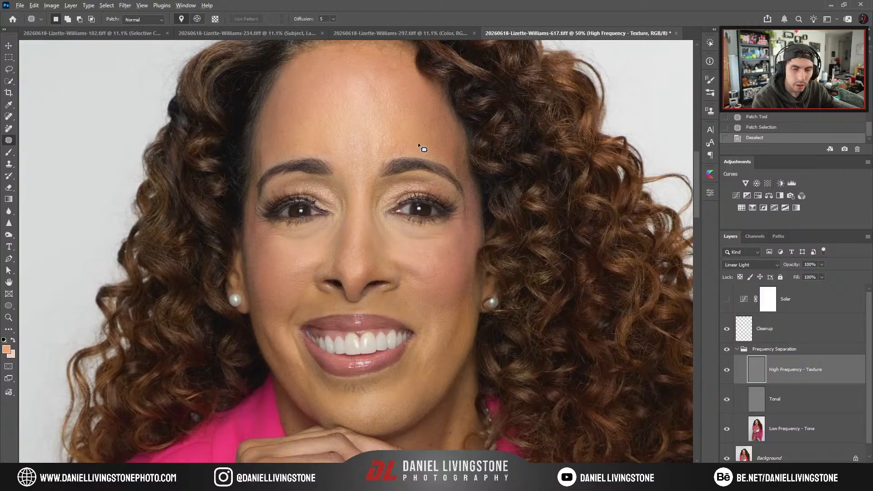
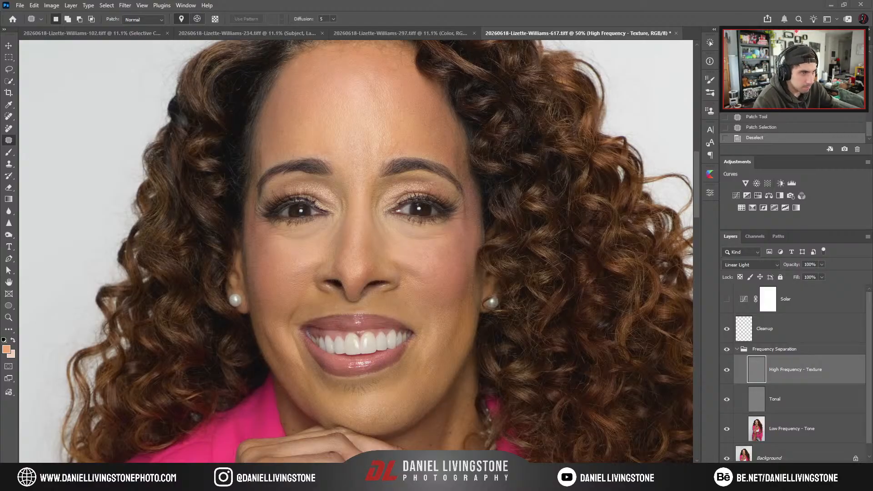
{"action": "scroll", "coordinate": [426, 240], "scroll_direction": "down", "scroll_amount": 1}
{"action": "left_click_drag", "start_coordinate": [395, 445], "coordinate": [394, 273]}
{"action": "scroll", "coordinate": [393, 273], "scroll_direction": "down", "scroll_amount": 10}
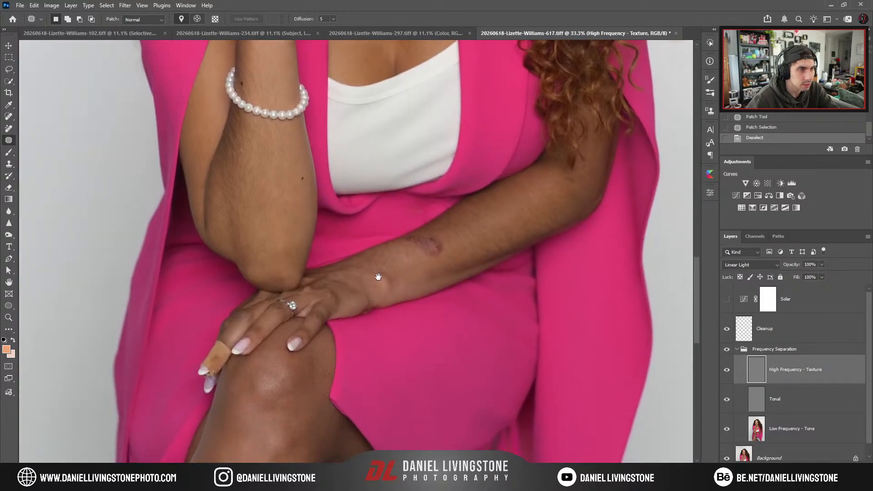
{"action": "scroll", "coordinate": [384, 291], "scroll_direction": "right", "scroll_amount": 2}
{"action": "scroll", "coordinate": [386, 295], "scroll_direction": "up", "scroll_amount": 3}
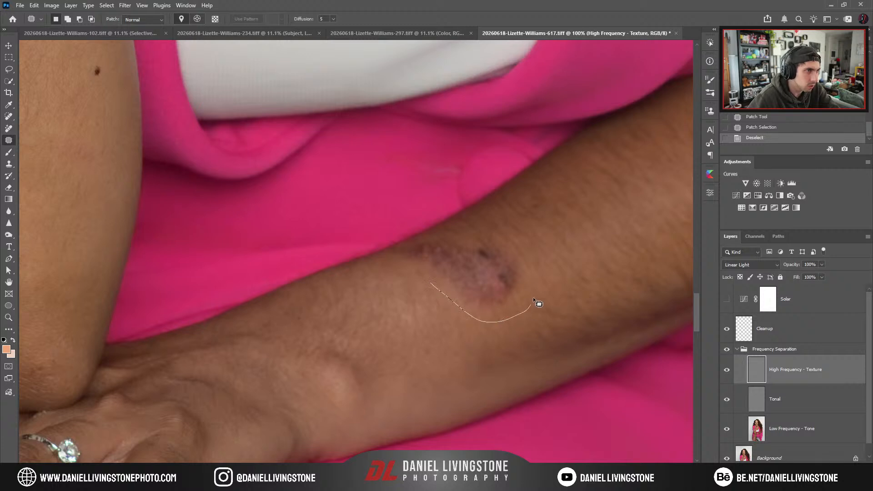
{"action": "left_click_drag", "start_coordinate": [449, 246], "coordinate": [457, 243]}
{"action": "left_click_drag", "start_coordinate": [467, 277], "coordinate": [551, 244]}
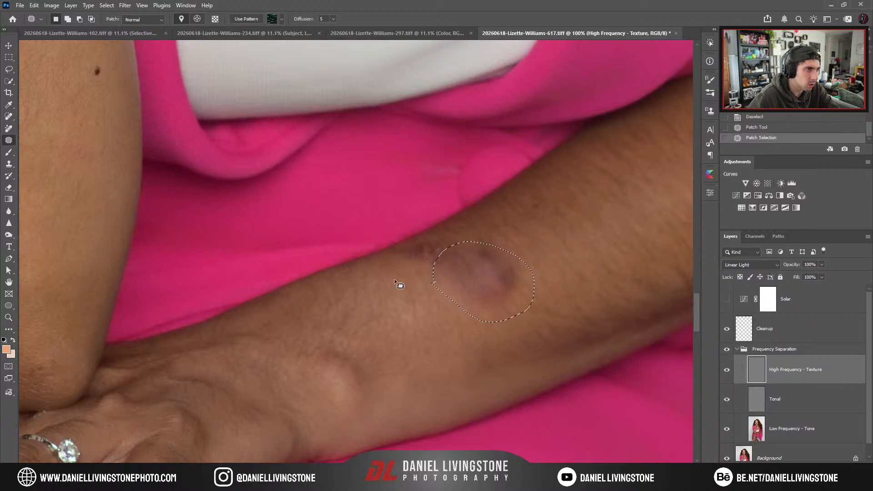
{"action": "left_click_drag", "start_coordinate": [392, 266], "coordinate": [441, 269]}
{"action": "left_click_drag", "start_coordinate": [397, 247], "coordinate": [457, 250]}
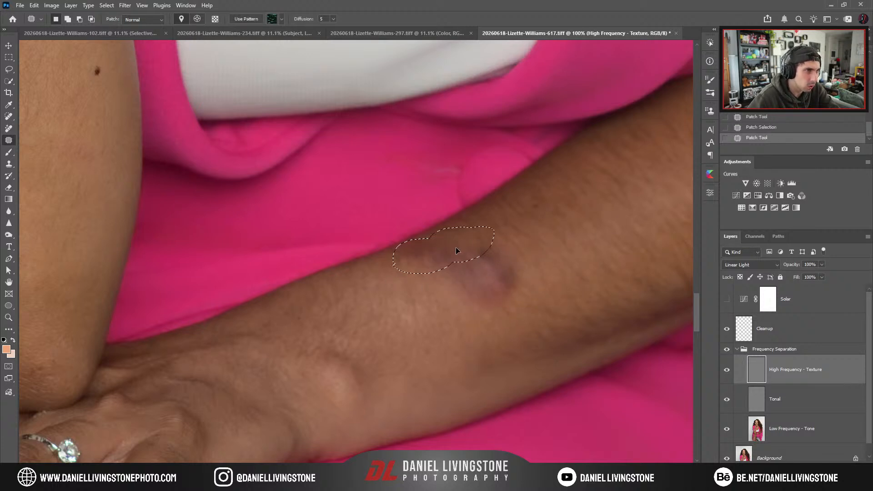
Patch the bruise's discoloration on the forearm with neighbouring skin tone on the Low Frequency - Tone layer.
{"action": "left_click", "coordinate": [783, 429]}
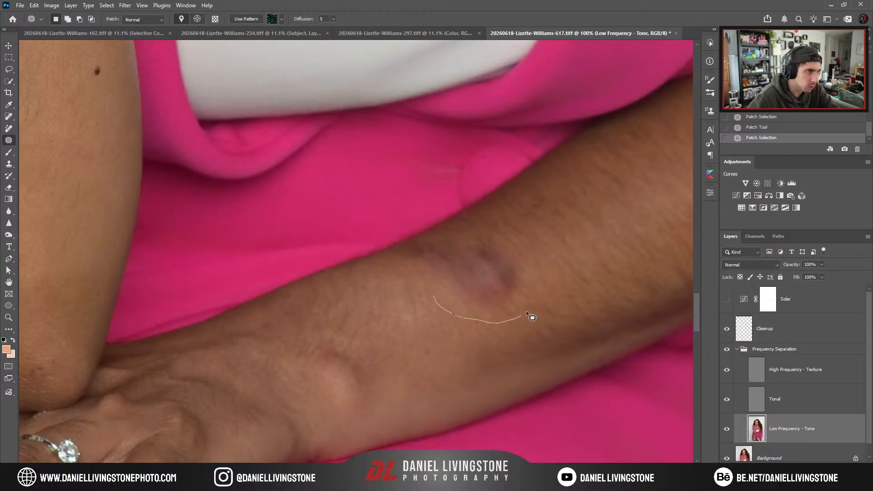
{"action": "left_click_drag", "start_coordinate": [416, 255], "coordinate": [412, 264]}
{"action": "left_click_drag", "start_coordinate": [460, 279], "coordinate": [555, 242]}
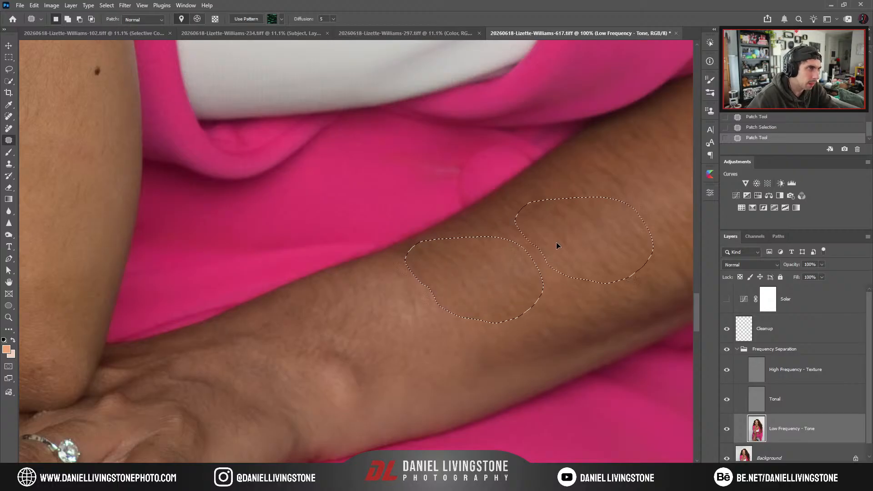
{"action": "key", "text": "ctrl+d"}
Patch the uneven skin tone on the chest around the top of the cleavage with smoother nearby skin.
{"action": "key", "text": "ctrl+minus"}
{"action": "key", "text": "ctrl+minus"}
{"action": "key", "text": "ctrl+minus"}
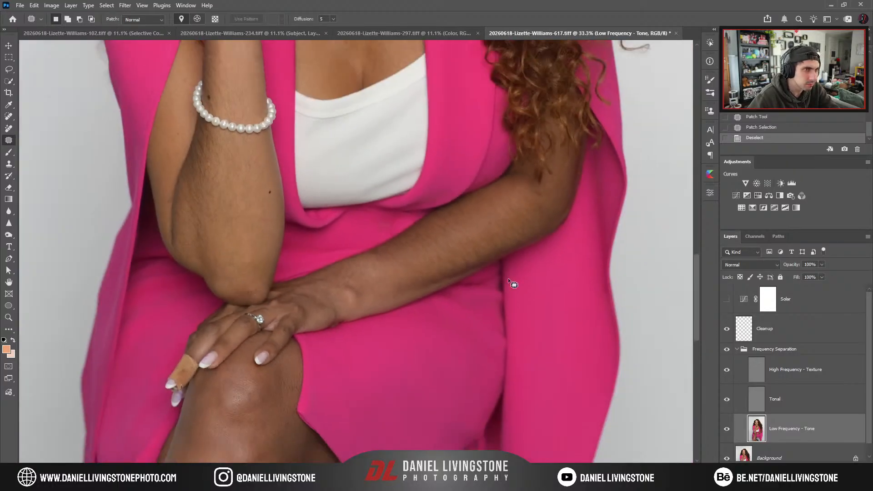
{"action": "left_click_drag", "start_coordinate": [488, 281], "coordinate": [526, 335]}
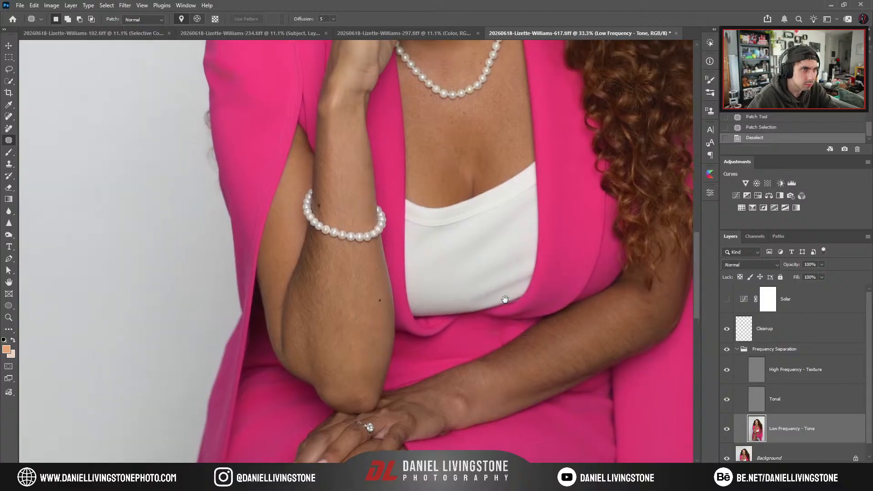
{"action": "left_click_drag", "start_coordinate": [505, 299], "coordinate": [503, 368]}
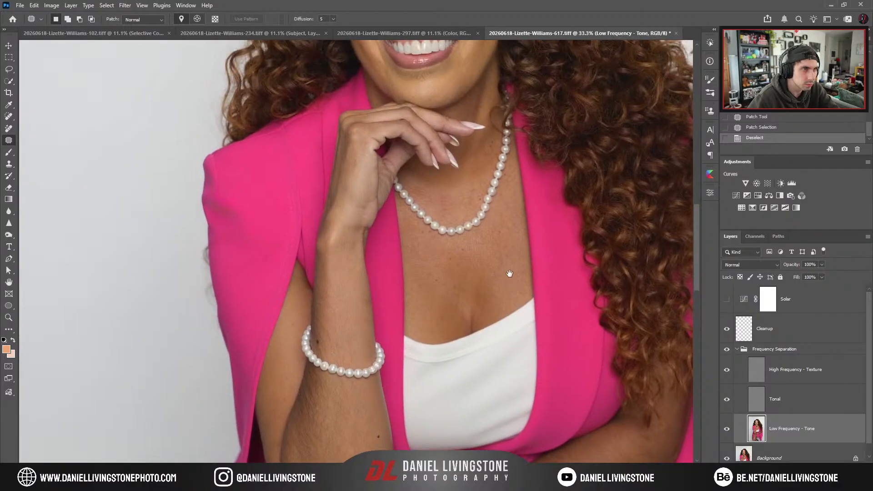
{"action": "left_click_drag", "start_coordinate": [509, 273], "coordinate": [451, 254]}
{"action": "key", "text": "ctrl+plus"}
{"action": "key", "text": "ctrl+plus"}
{"action": "key", "text": "ctrl+plus"}
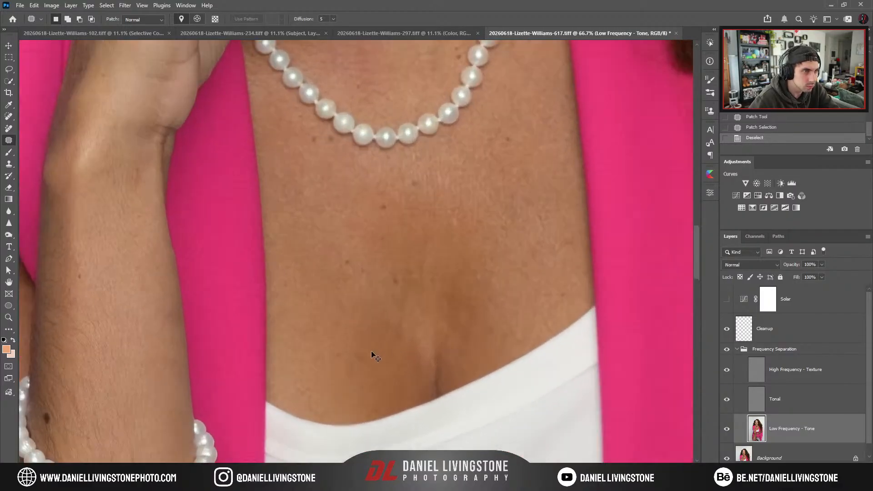
{"action": "left_click_drag", "start_coordinate": [397, 351], "coordinate": [435, 376]}
{"action": "left_click_drag", "start_coordinate": [405, 349], "coordinate": [397, 320]}
{"action": "left_click_drag", "start_coordinate": [397, 320], "coordinate": [349, 287]}
Patch the fine diagonal crease line on the central chest on the High Frequency - Texture layer.
{"action": "left_click", "coordinate": [794, 374]}
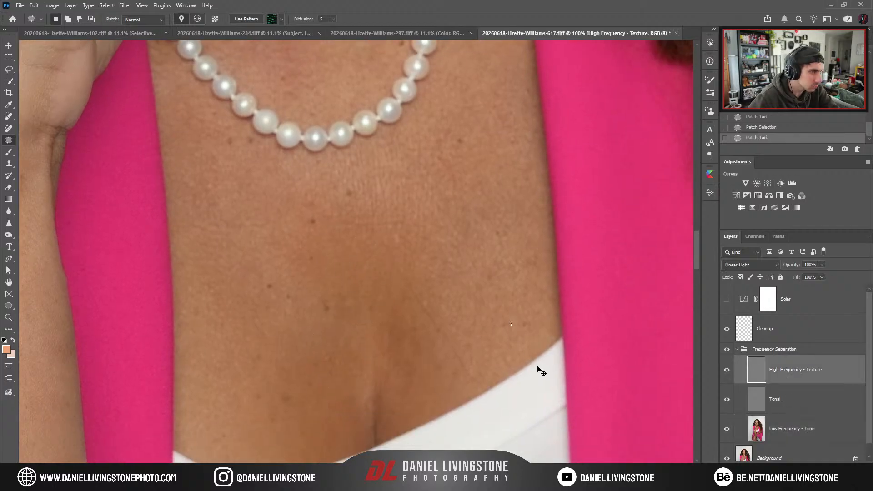
{"action": "key", "text": "ctrl+plus"}
{"action": "left_click_drag", "start_coordinate": [463, 392], "coordinate": [406, 361]}
{"action": "left_click_drag", "start_coordinate": [491, 448], "coordinate": [525, 455]}
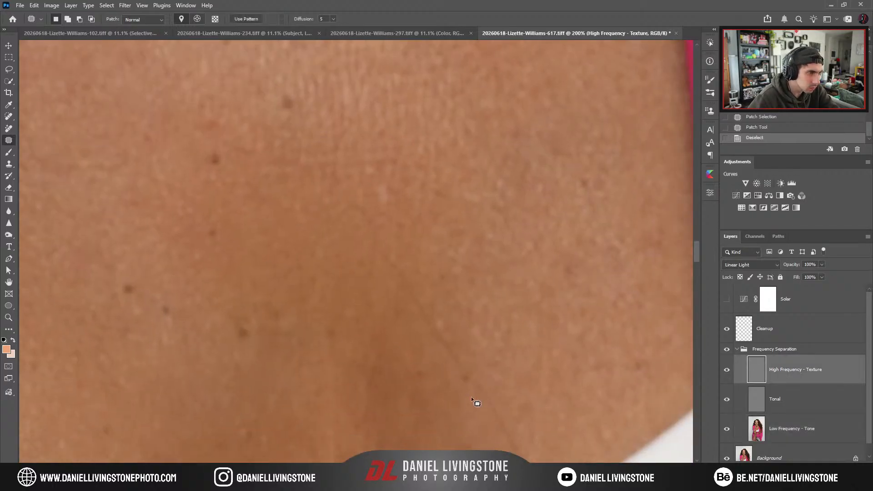
{"action": "left_click_drag", "start_coordinate": [402, 251], "coordinate": [460, 288]}
Patch the remaining uneven texture across the central chest and toward the neckline with nearby skin texture.
{"action": "left_click_drag", "start_coordinate": [355, 253], "coordinate": [386, 214]}
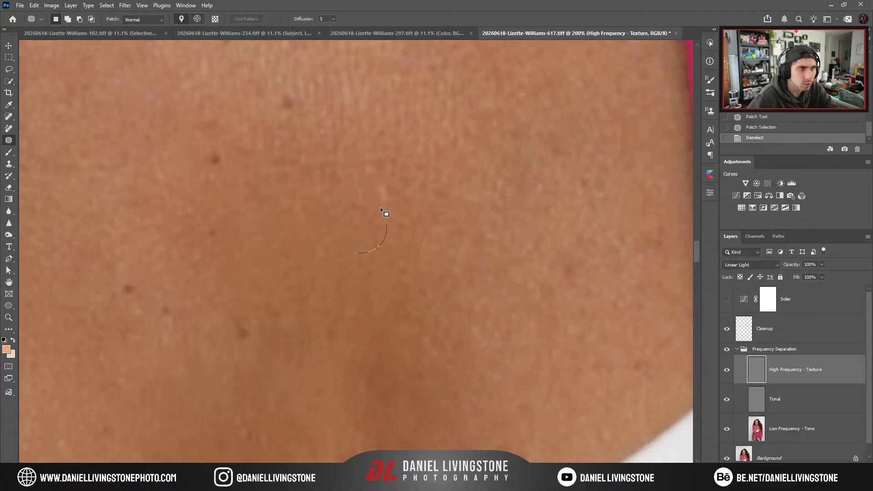
{"action": "left_click_drag", "start_coordinate": [244, 307], "coordinate": [341, 268]}
{"action": "left_click_drag", "start_coordinate": [295, 257], "coordinate": [416, 281]}
{"action": "mouse_move", "coordinate": [457, 469]}
{"action": "left_mouse_down"}
{"action": "mouse_move", "coordinate": [419, 317]}
{"action": "mouse_move", "coordinate": [450, 248]}
{"action": "left_mouse_up"}
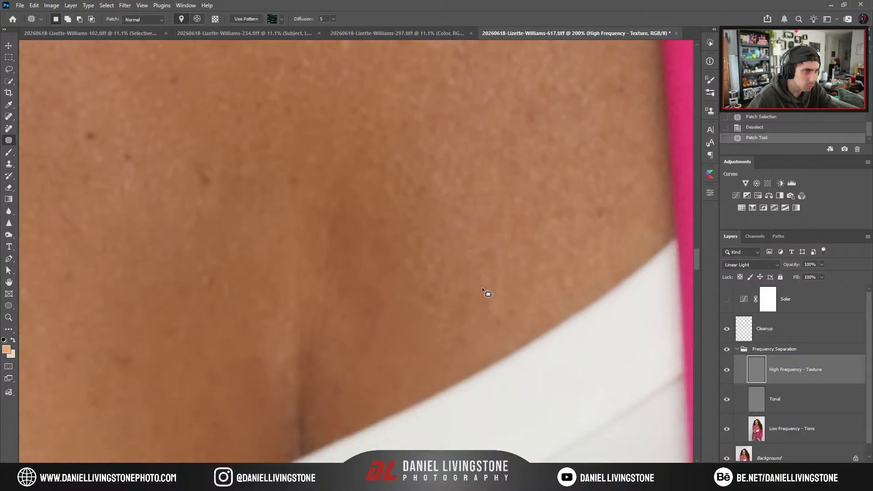
{"action": "left_click_drag", "start_coordinate": [482, 288], "coordinate": [469, 200]}
{"action": "key", "text": "ctrl+d"}
Patch the uneven tone around the small moles on the image-left chest on the Low Frequency - Tone layer.
{"action": "key", "text": "ctrl+minus"}
{"action": "left_click_drag", "start_coordinate": [405, 230], "coordinate": [547, 317]}
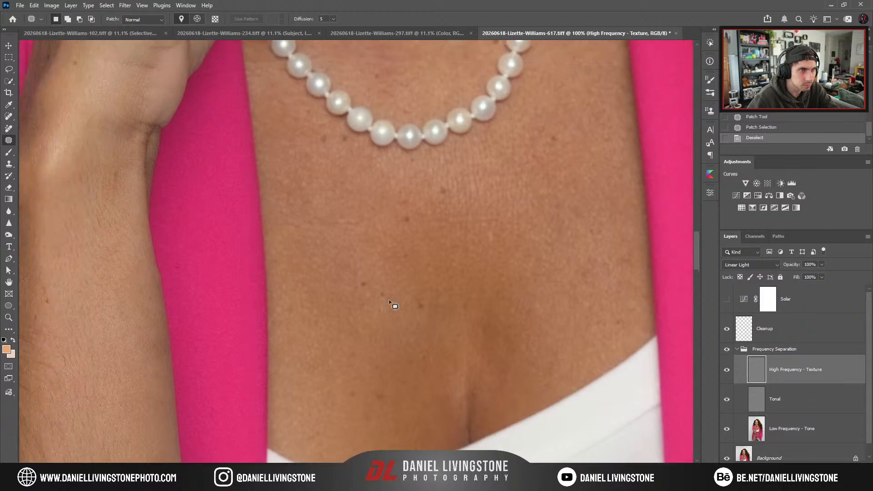
{"action": "left_click", "coordinate": [779, 432]}
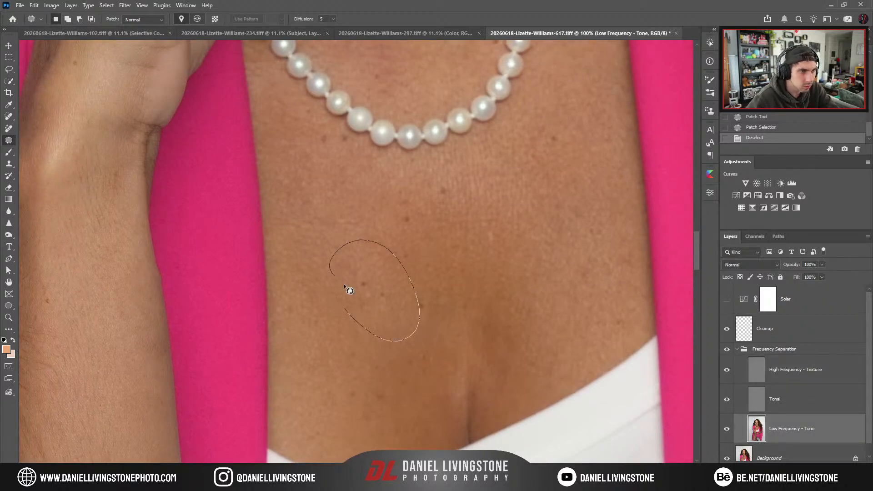
{"action": "left_click_drag", "start_coordinate": [344, 283], "coordinate": [345, 285]}
{"action": "left_click_drag", "start_coordinate": [346, 287], "coordinate": [345, 336]}
{"action": "key", "text": "ctrl+minus"}
{"action": "left_click", "coordinate": [740, 410]}
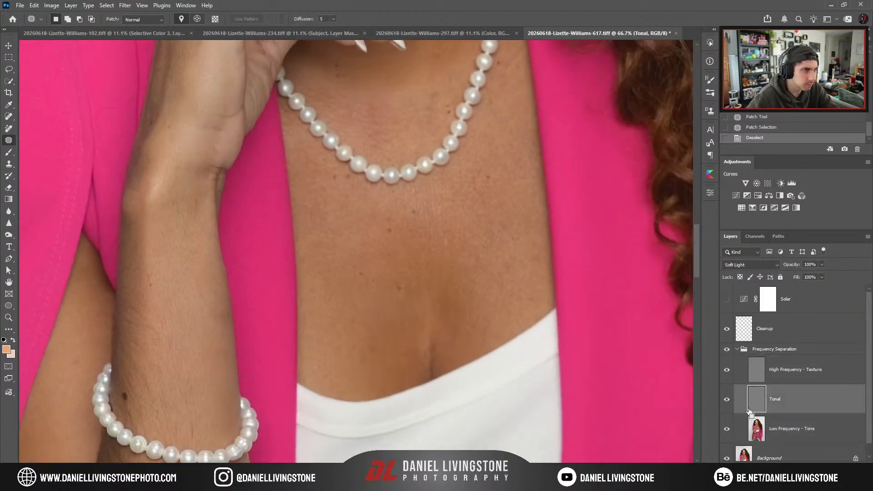
{"action": "key", "text": "ctrl+minus"}
{"action": "key", "text": "ctrl+minus"}
{"action": "key", "text": "ctrl+minus"}
{"action": "key", "text": "ctrl+plus"}
{"action": "key", "text": "ctrl+plus"}
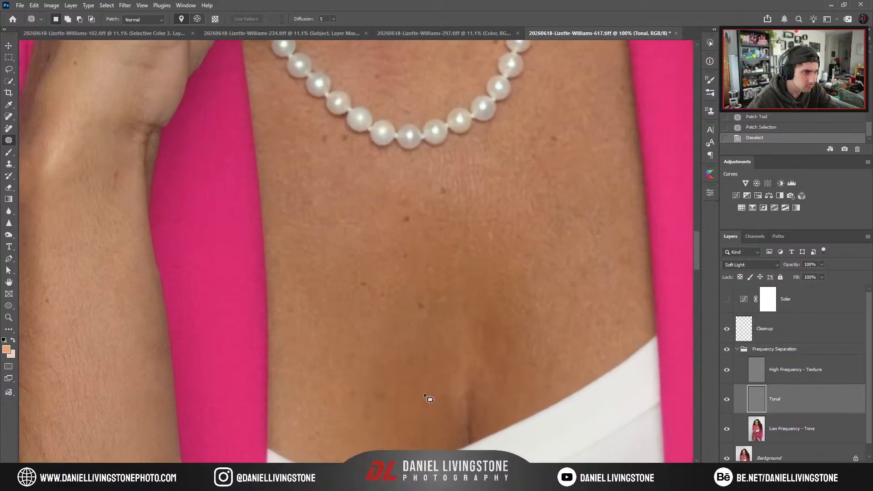
Patch the blotchy tone at the center of the chest above the cleavage on the Low Frequency - Tone layer.
{"action": "mouse_move", "coordinate": [446, 326]}
{"action": "left_mouse_down"}
{"action": "mouse_move", "coordinate": [439, 348]}
{"action": "mouse_move", "coordinate": [421, 316]}
{"action": "mouse_move", "coordinate": [419, 259]}
{"action": "mouse_move", "coordinate": [429, 300]}
{"action": "mouse_move", "coordinate": [450, 287]}
{"action": "mouse_move", "coordinate": [452, 259]}
{"action": "left_mouse_up"}
{"action": "left_click", "coordinate": [782, 432]}
{"action": "key", "text": "ctrl+d"}
{"action": "key", "text": "ctrl+minus"}
{"action": "key", "text": "ctrl+minus"}
{"action": "key", "text": "ctrl+plus"}
{"action": "key", "text": "ctrl+plus"}
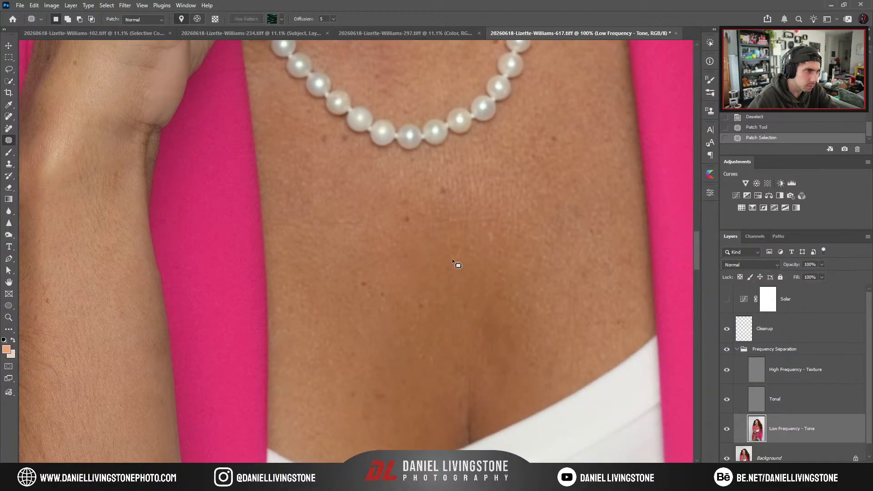
{"action": "key", "text": "ctrl+d"}
Set up the Brush tool on the Tonal layer with a pale skin colour and show the Solar check layer.
{"action": "key", "text": "ctrl+minus"}
{"action": "key", "text": "ctrl+minus"}
{"action": "key", "text": "ctrl+minus"}
{"action": "key", "text": "b"}
{"action": "left_click", "coordinate": [758, 402]}
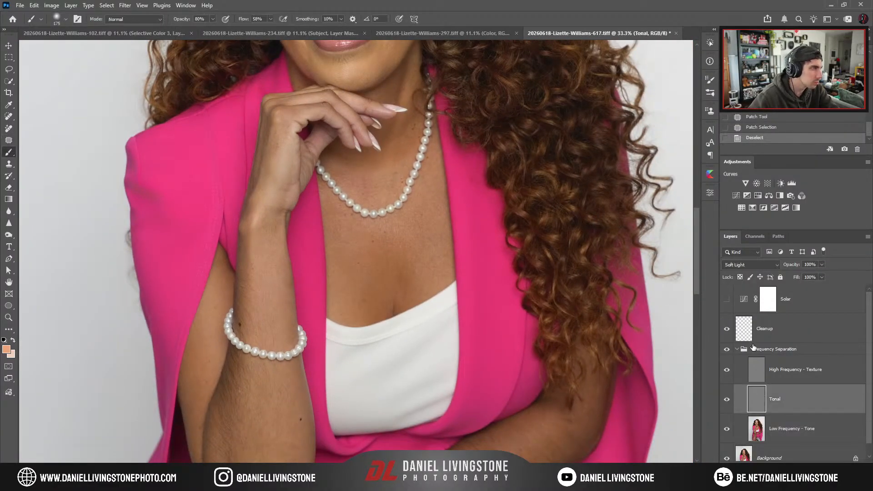
{"action": "left_click", "coordinate": [728, 299]}
{"action": "key", "text": "ctrl+plus"}
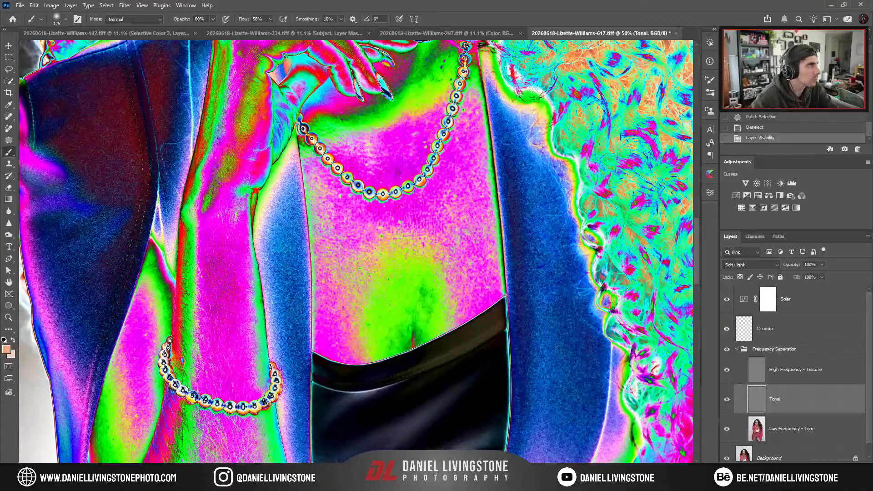
{"action": "left_click", "coordinate": [759, 38]}
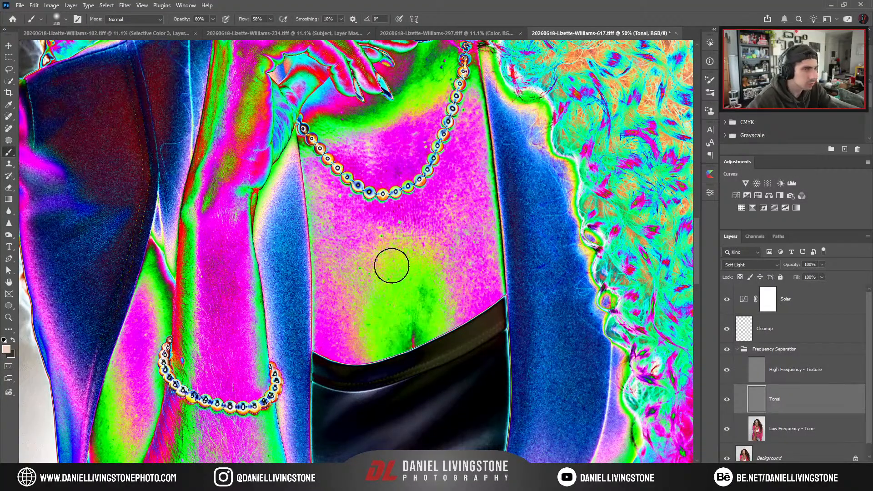
Brush over the dark central chest on the Tonal layer at size 400 with 20% opacity and flow, then hide the Solar layer.
{"action": "key", "text": "bracketright"}
{"action": "key", "text": "bracketright"}
{"action": "key", "text": "bracketright"}
{"action": "key", "text": "bracketright"}
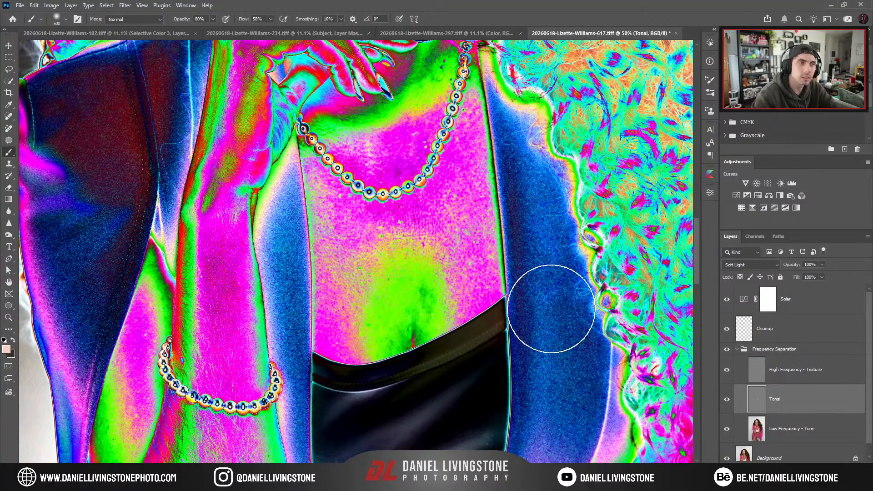
{"action": "left_click", "coordinate": [200, 20]}
{"action": "type", "text": "20"}
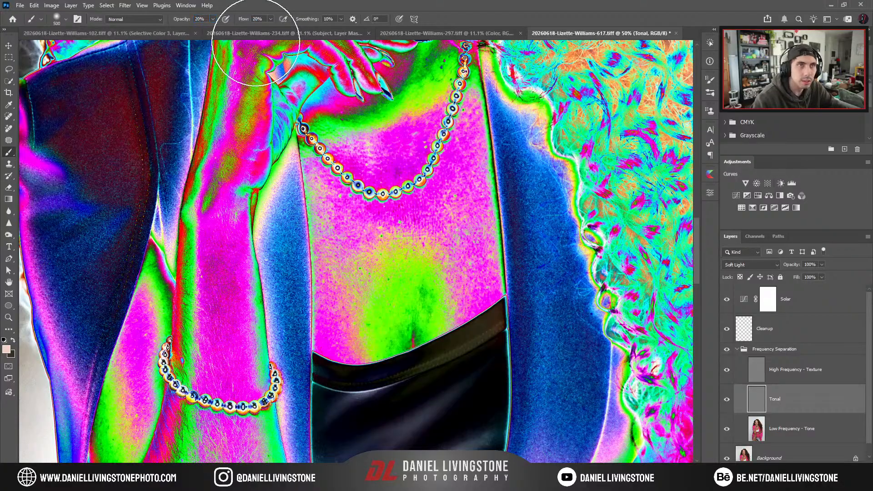
{"action": "key", "text": "bracketleft"}
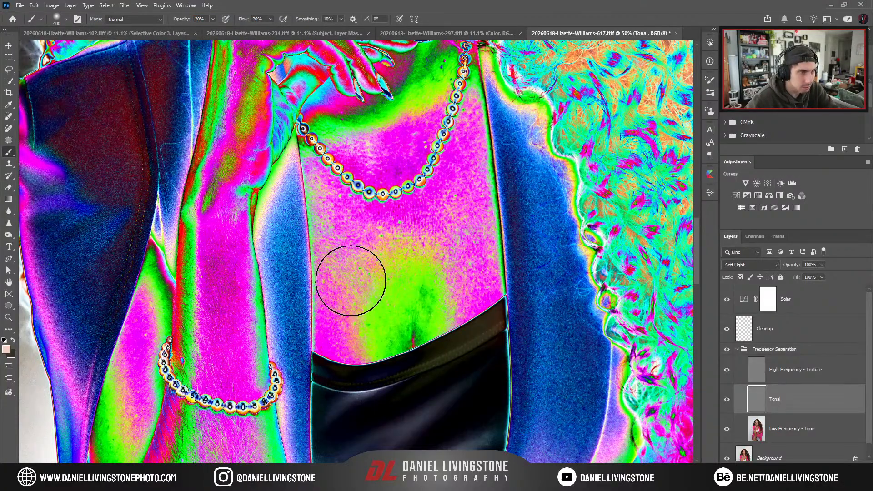
{"action": "mouse_move", "coordinate": [351, 281]}
{"action": "left_mouse_down"}
{"action": "mouse_move", "coordinate": [390, 248]}
{"action": "mouse_move", "coordinate": [428, 278]}
{"action": "mouse_move", "coordinate": [433, 312]}
{"action": "mouse_move", "coordinate": [370, 314]}
{"action": "mouse_move", "coordinate": [376, 327]}
{"action": "mouse_move", "coordinate": [384, 266]}
{"action": "mouse_move", "coordinate": [443, 302]}
{"action": "mouse_move", "coordinate": [419, 275]}
{"action": "mouse_move", "coordinate": [441, 261]}
{"action": "mouse_move", "coordinate": [562, 307]}
{"action": "left_mouse_up"}
{"action": "left_click", "coordinate": [727, 299]}
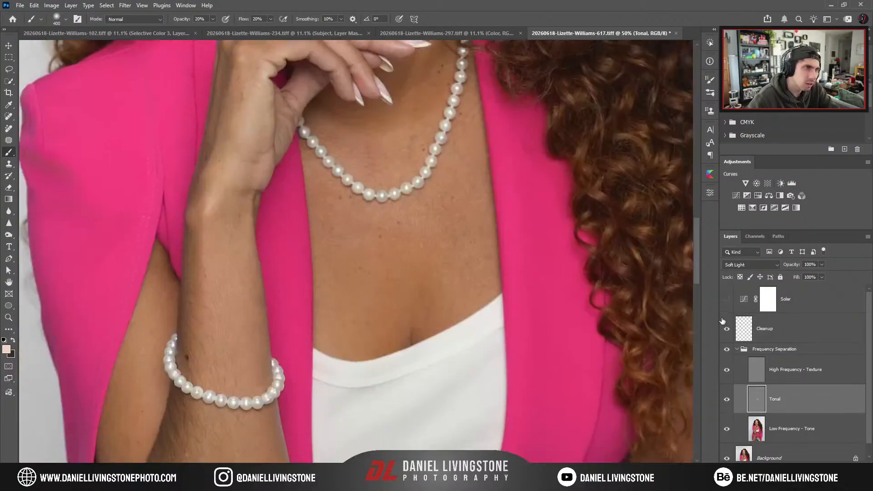
Lighten the remaining dark patch around the cleavage on the Tonal layer with a size 175 brush, using the Solar layer as a temporary check.
{"action": "key", "text": "alt+period"}
{"action": "key", "text": "ctrl+plus"}
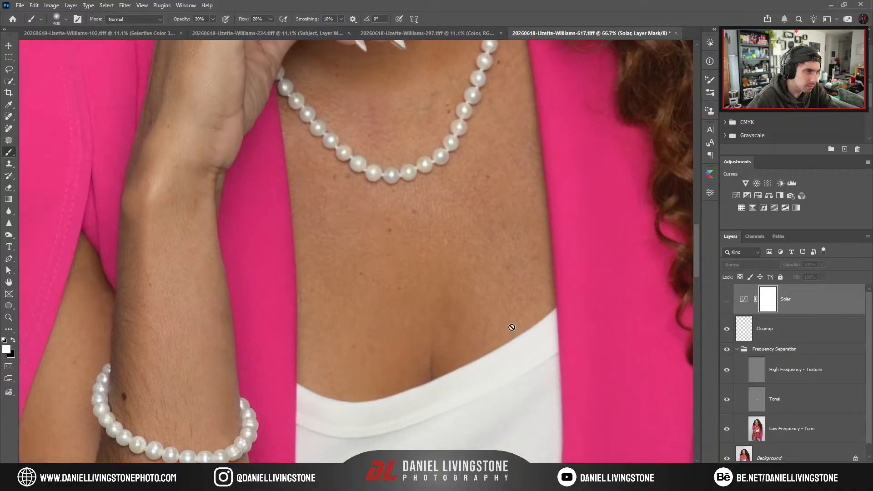
{"action": "left_click", "coordinate": [727, 299]}
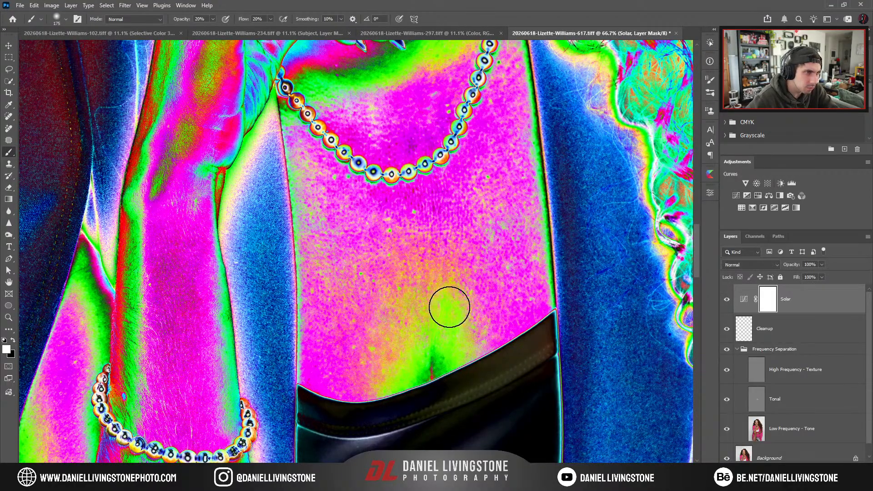
{"action": "left_click", "coordinate": [765, 403]}
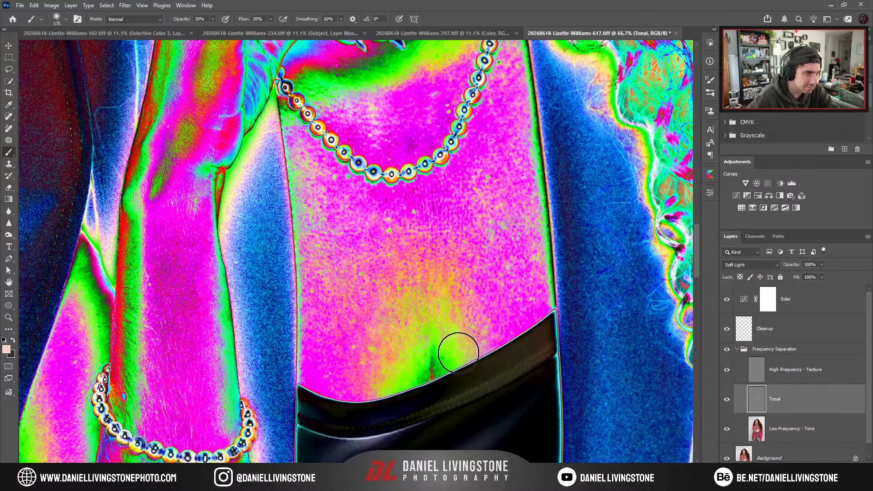
{"action": "key", "text": "ctrl+minus"}
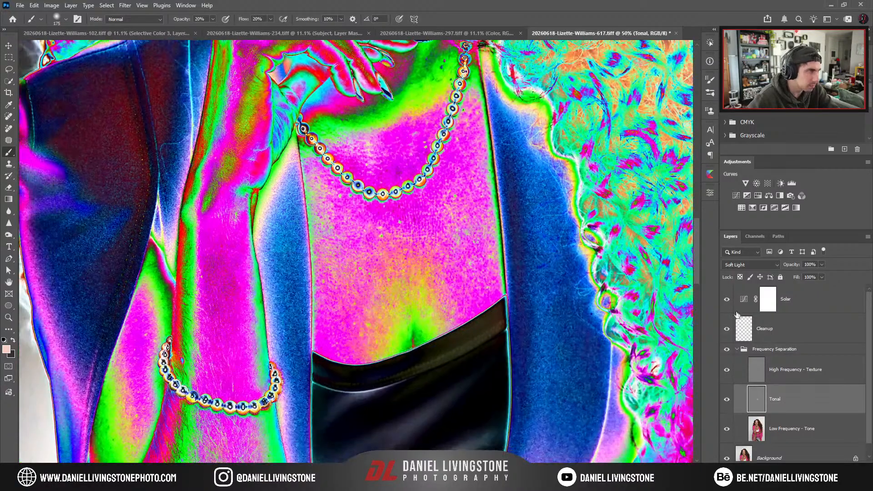
{"action": "left_click", "coordinate": [727, 299]}
Hide the Solar layer and compare the chest with the Tonal layer switched off and on.
{"action": "key", "text": "ctrl+minus"}
{"action": "key", "text": "ctrl+minus"}
{"action": "key", "text": "ctrl+minus"}
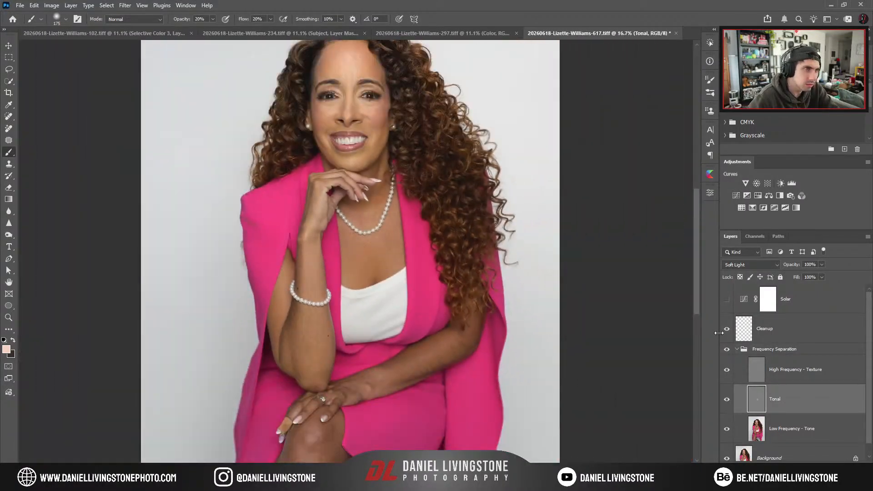
{"action": "key", "text": "ctrl+plus"}
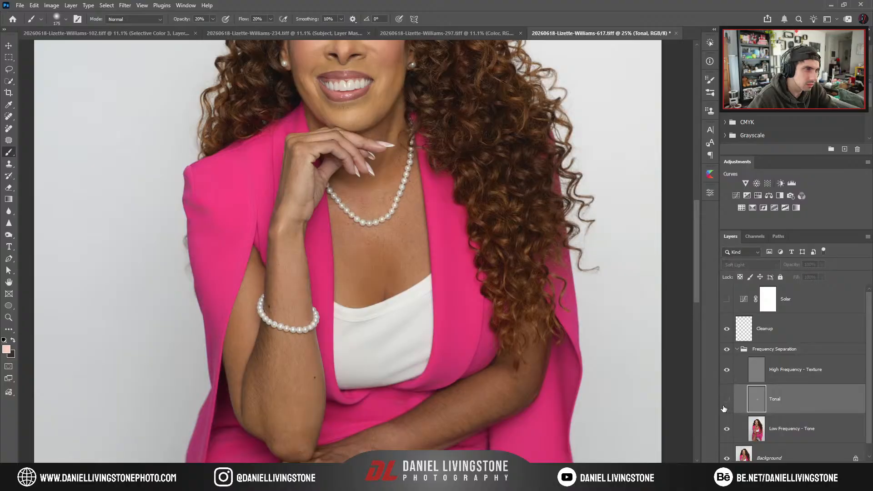
{"action": "key", "text": "ctrl+minus"}
Show the Solar layer, even the skin between the eyebrows on the Tonal layer with a size 50 brush, then hide Solar.
{"action": "left_click_drag", "start_coordinate": [456, 189], "coordinate": [451, 284]}
{"action": "key", "text": "ctrl+plus"}
{"action": "key", "text": "ctrl+plus"}
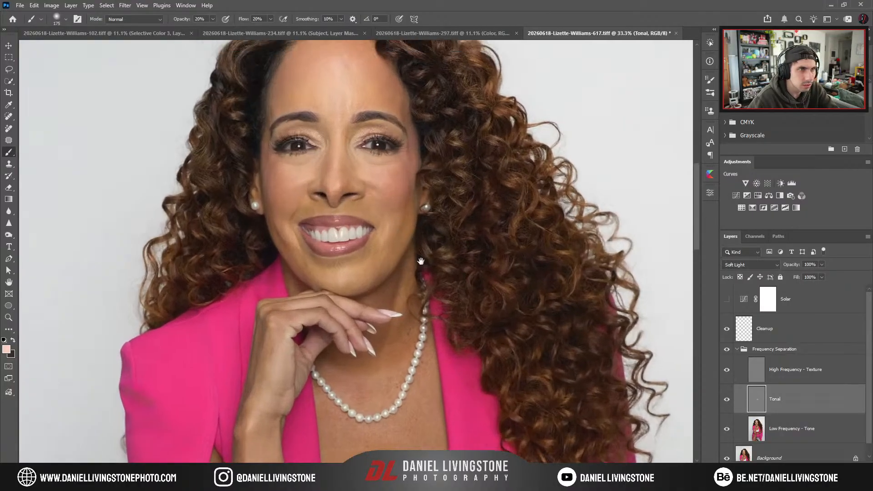
{"action": "key", "text": "ctrl+plus"}
{"action": "left_click_drag", "start_coordinate": [418, 259], "coordinate": [424, 301]}
{"action": "key", "text": "ctrl+plus"}
{"action": "scroll", "coordinate": [694, 326], "scroll_direction": "up", "scroll_amount": 3}
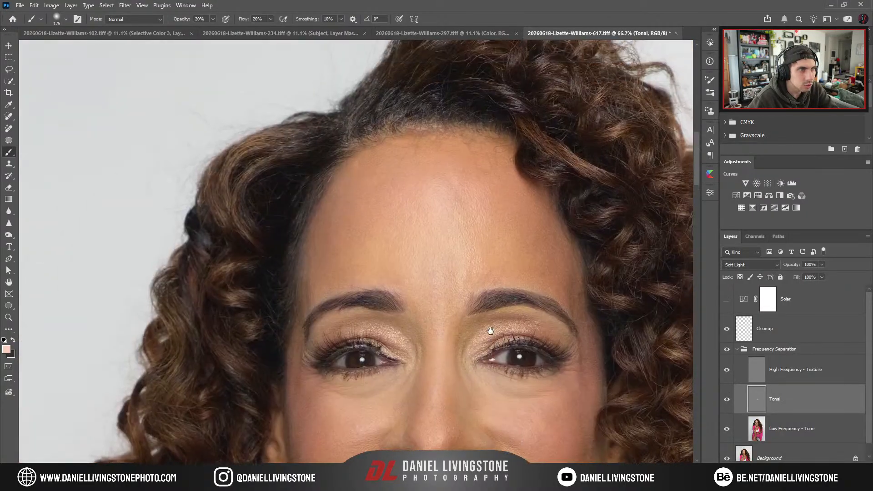
{"action": "key", "text": "ctrl+plus"}
{"action": "left_click", "coordinate": [726, 299]}
{"action": "key", "text": "ctrl+plus"}
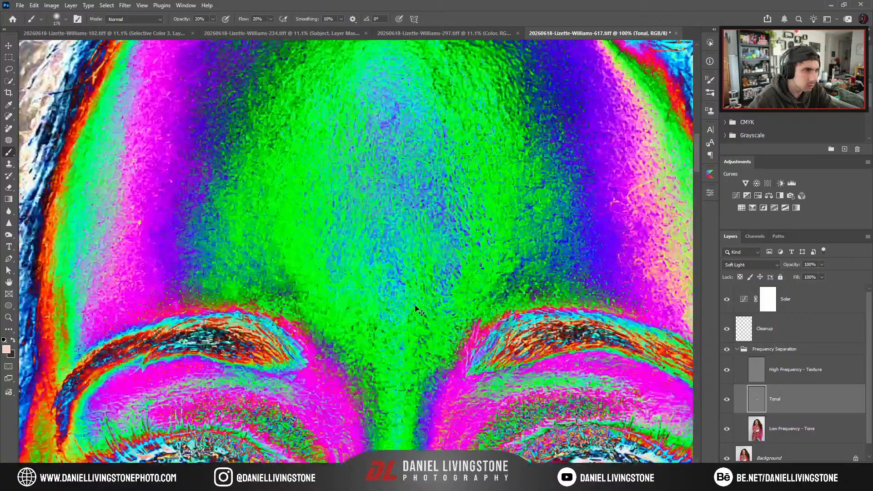
{"action": "key", "text": "bracketleft"}
{"action": "key", "text": "bracketleft"}
{"action": "key", "text": "bracketleft"}
{"action": "key", "text": "bracketleft"}
{"action": "key", "text": "bracketleft"}
{"action": "key", "text": "bracketleft"}
{"action": "key", "text": "bracketleft"}
{"action": "key", "text": "bracketleft"}
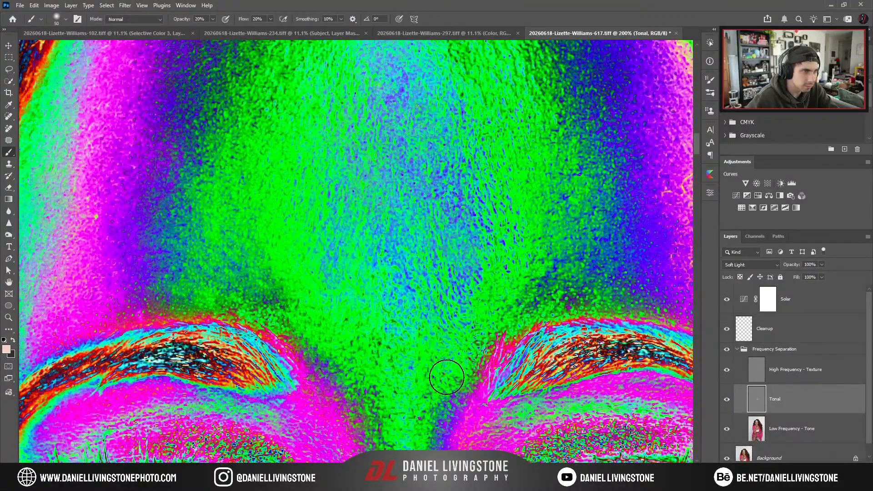
{"action": "key", "text": "ctrl+minus"}
{"action": "left_click", "coordinate": [727, 299]}
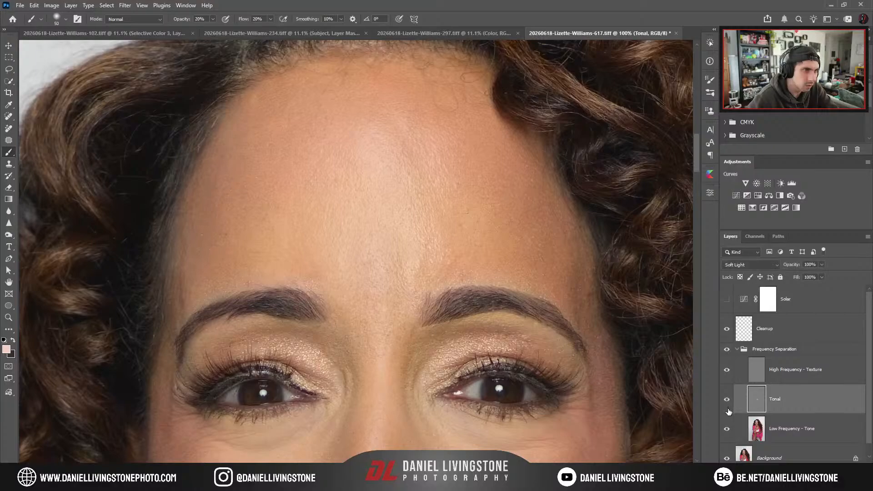
With the Solar layer shown, lighten the dark patch above the image-left eyebrow on the Tonal layer using a size 60 brush.
{"action": "left_click", "coordinate": [727, 299]}
{"action": "key", "text": "ctrl+plus"}
{"action": "key", "text": "bracketright"}
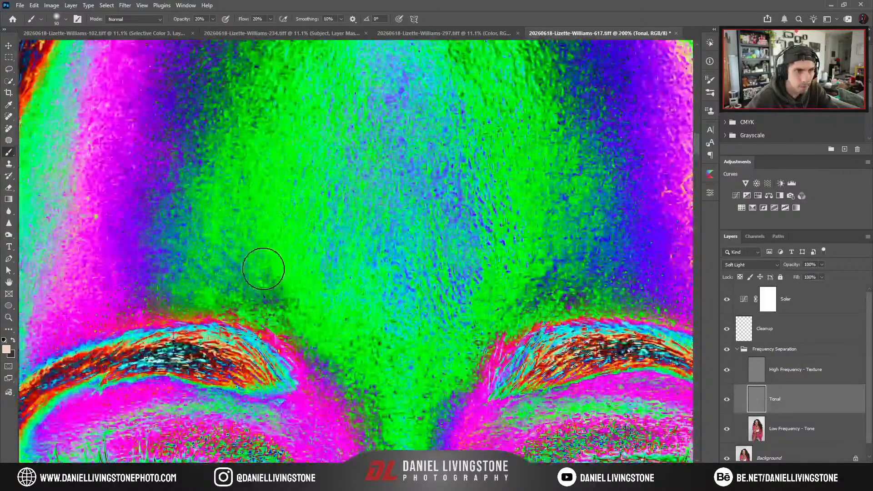
{"action": "left_click_drag", "start_coordinate": [241, 283], "coordinate": [259, 299]}
{"action": "left_click_drag", "start_coordinate": [255, 230], "coordinate": [232, 234]}
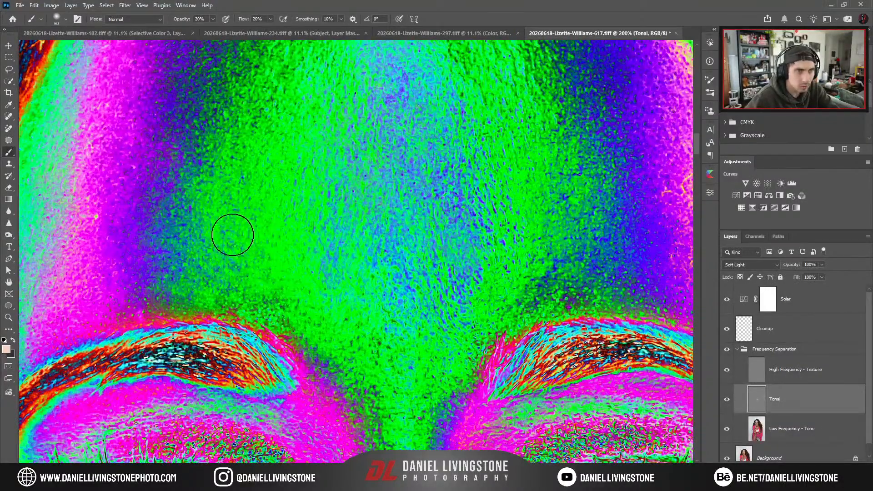
Lighten the dark patch above the image-right eyebrow on the Tonal layer with a size 35 brush, then hide the Solar layer.
{"action": "left_click_drag", "start_coordinate": [464, 351], "coordinate": [353, 344]}
{"action": "key", "text": "bracketleft"}
{"action": "key", "text": "bracketleft"}
{"action": "mouse_move", "coordinate": [453, 258]}
{"action": "left_mouse_down"}
{"action": "mouse_move", "coordinate": [432, 279]}
{"action": "mouse_move", "coordinate": [476, 285]}
{"action": "mouse_move", "coordinate": [458, 293]}
{"action": "mouse_move", "coordinate": [479, 287]}
{"action": "left_mouse_up"}
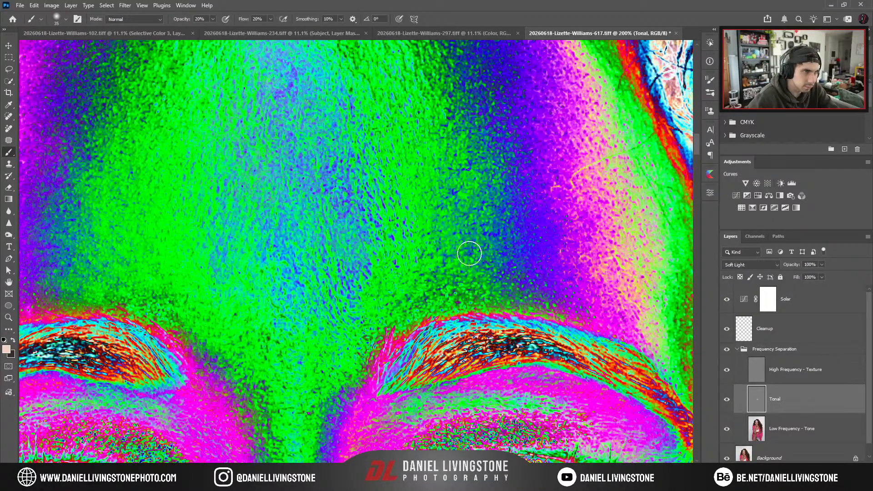
{"action": "key", "text": "ctrl+minus"}
{"action": "key", "text": "ctrl+minus"}
{"action": "left_click", "coordinate": [727, 299]}
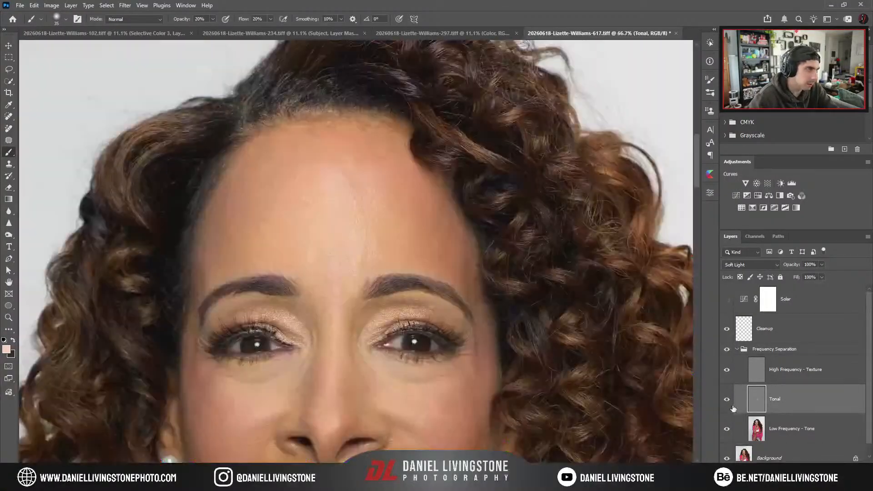
{"action": "key", "text": "ctrl+minus"}
{"action": "key", "text": "ctrl+minus"}
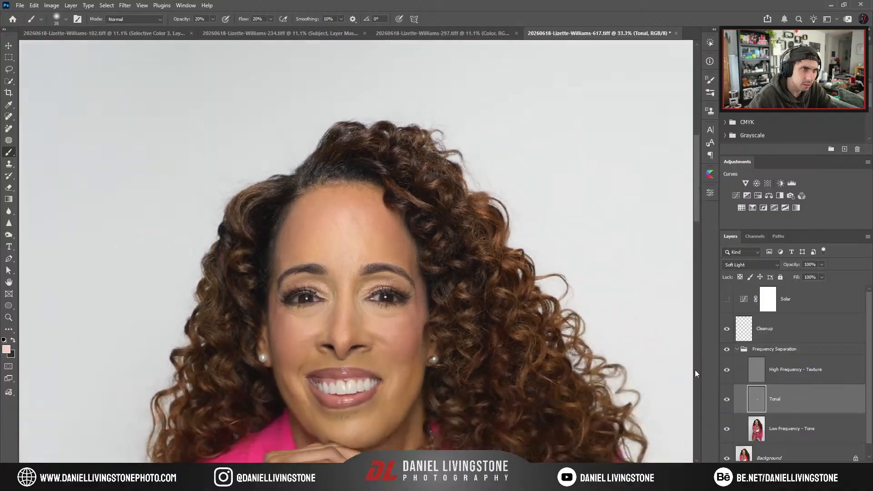
Inspect the upper forehead and hairline for uneven tones with the Solar layer shown temporarily.
{"action": "key", "text": "ctrl+plus"}
{"action": "key", "text": "ctrl+plus"}
{"action": "left_click", "coordinate": [726, 300]}
{"action": "key", "text": "ctrl+plus"}
{"action": "key", "text": "ctrl+plus"}
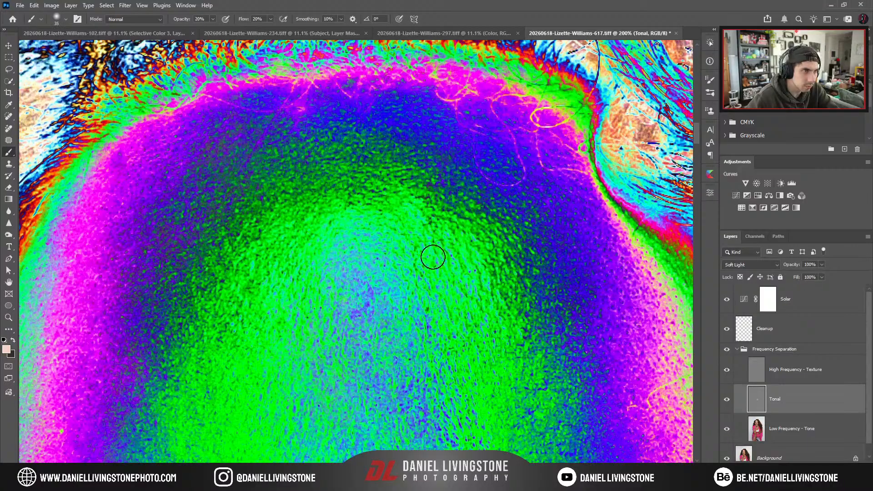
{"action": "key", "text": "ctrl+minus"}
{"action": "key", "text": "ctrl+minus"}
{"action": "key", "text": "ctrl+minus"}
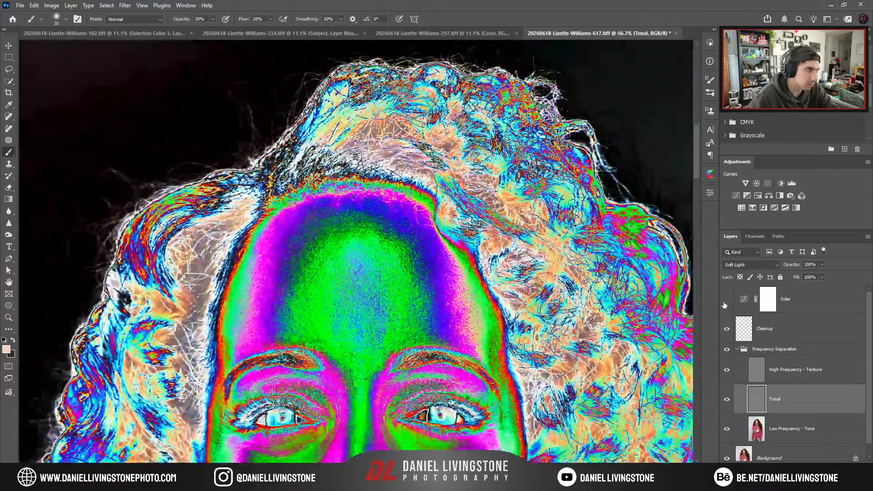
{"action": "left_click", "coordinate": [726, 300]}
Refine the lower forehead above the eyebrows on the Tonal layer with a size 50 brush, using Solar as a temporary check.
{"action": "scroll", "coordinate": [456, 302], "scroll_direction": "down", "scroll_amount": 2}
{"action": "key", "text": "ctrl+plus"}
{"action": "key", "text": "ctrl+plus"}
{"action": "key", "text": "ctrl+plus"}
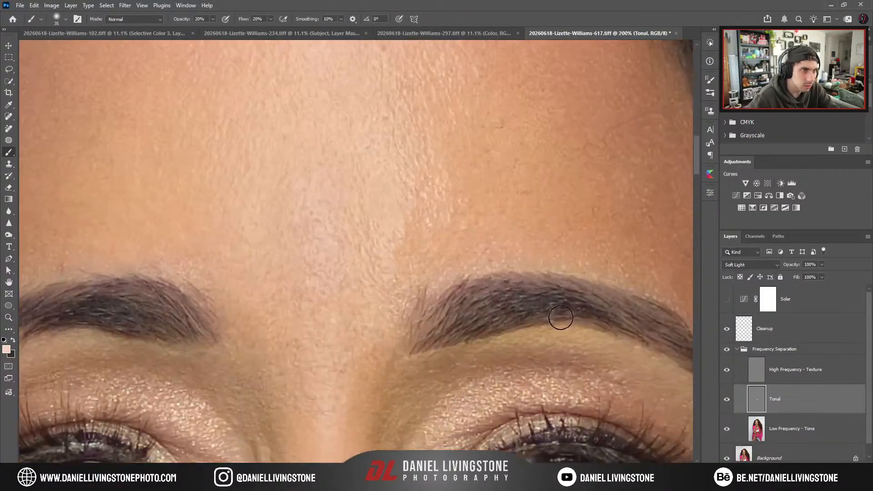
{"action": "scroll", "coordinate": [559, 315], "scroll_direction": "up", "scroll_amount": 1}
{"action": "left_click", "coordinate": [727, 299]}
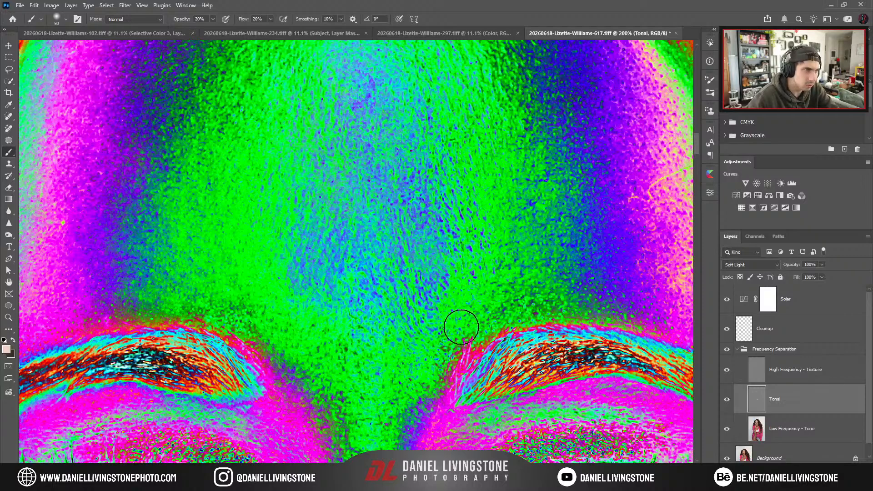
{"action": "key", "text": "ctrl+minus"}
{"action": "left_click", "coordinate": [727, 298]}
{"action": "key", "text": "ctrl+minus"}
{"action": "key", "text": "ctrl+minus"}
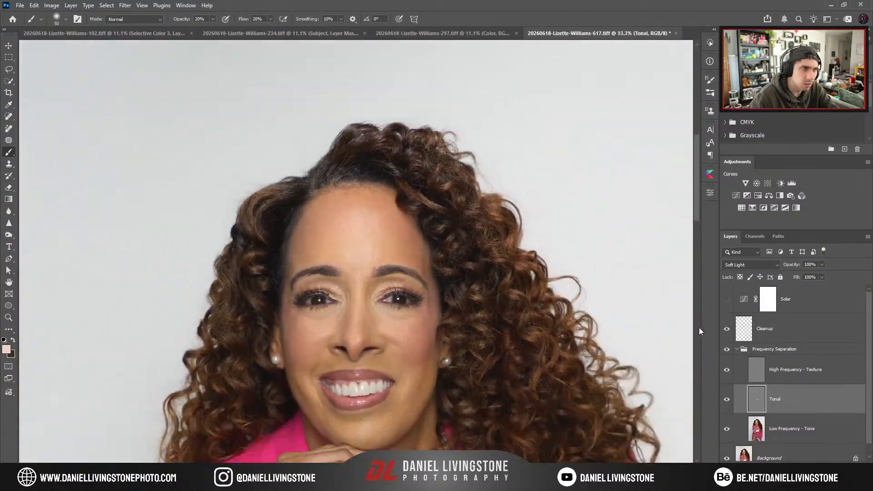
Show the Solar layer and brush the dark skin beside and below the lower lip on the Tonal layer.
{"action": "scroll", "coordinate": [565, 235], "scroll_direction": "down", "scroll_amount": 2}
{"action": "key", "text": "ctrl+plus"}
{"action": "key", "text": "ctrl+plus"}
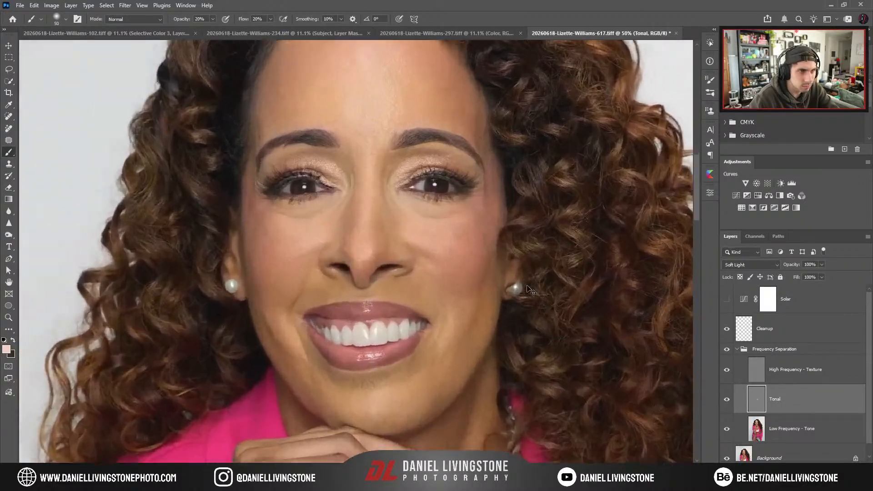
{"action": "scroll", "coordinate": [543, 221], "scroll_direction": "down", "scroll_amount": 2}
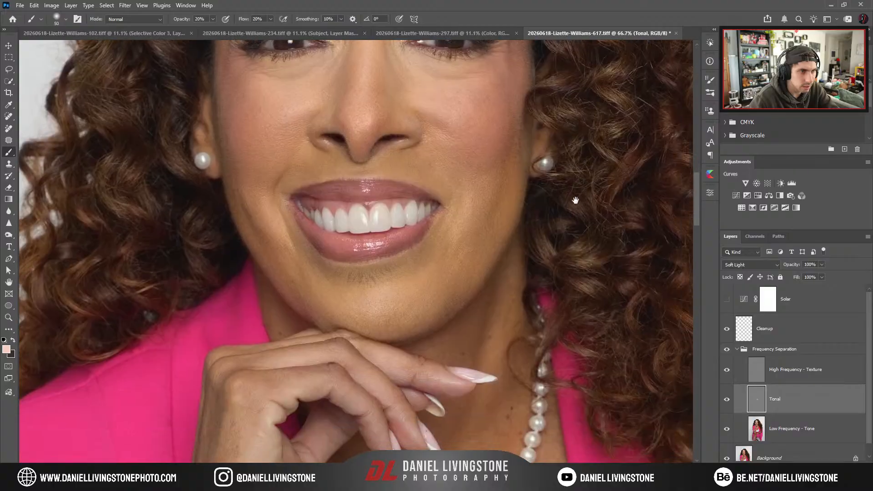
{"action": "left_click", "coordinate": [727, 298]}
{"action": "key", "text": "ctrl+plus"}
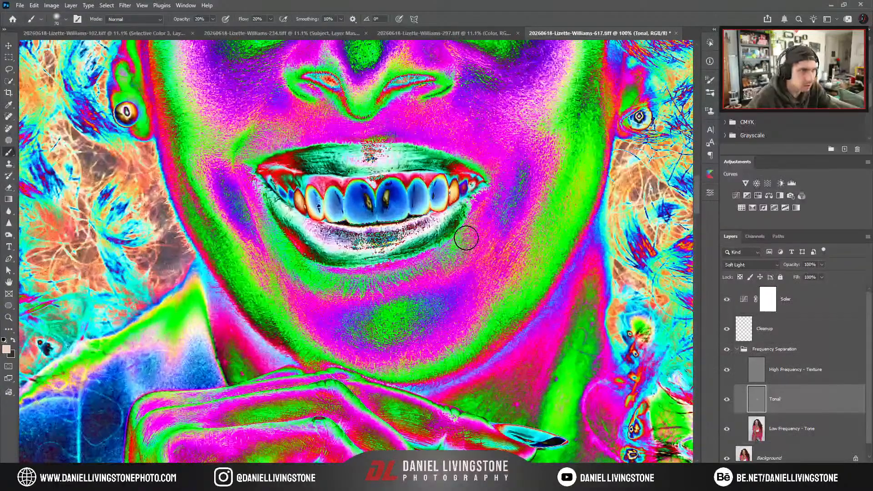
{"action": "mouse_move", "coordinate": [466, 238]}
{"action": "left_mouse_down"}
{"action": "mouse_move", "coordinate": [448, 257]}
{"action": "mouse_move", "coordinate": [464, 246]}
{"action": "left_mouse_up"}
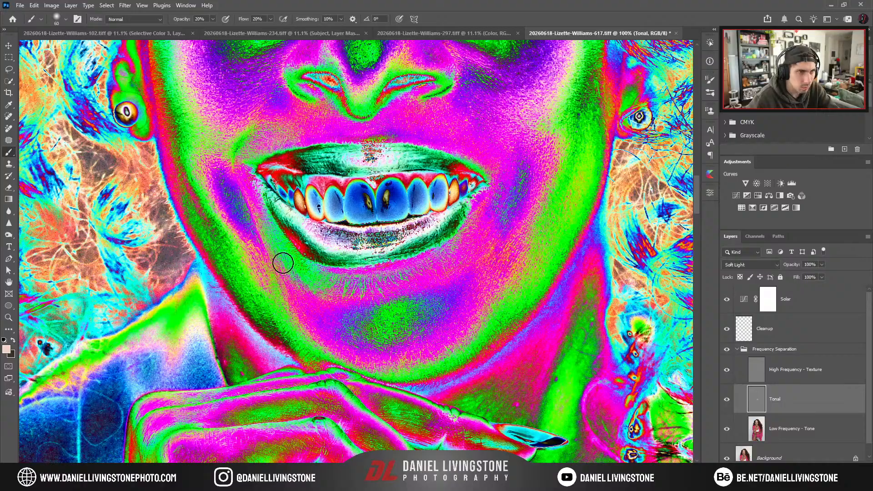
Brush a lighter tone over the shadow beneath the lower lip on the Tonal layer.
{"action": "key", "text": "ctrl+plus"}
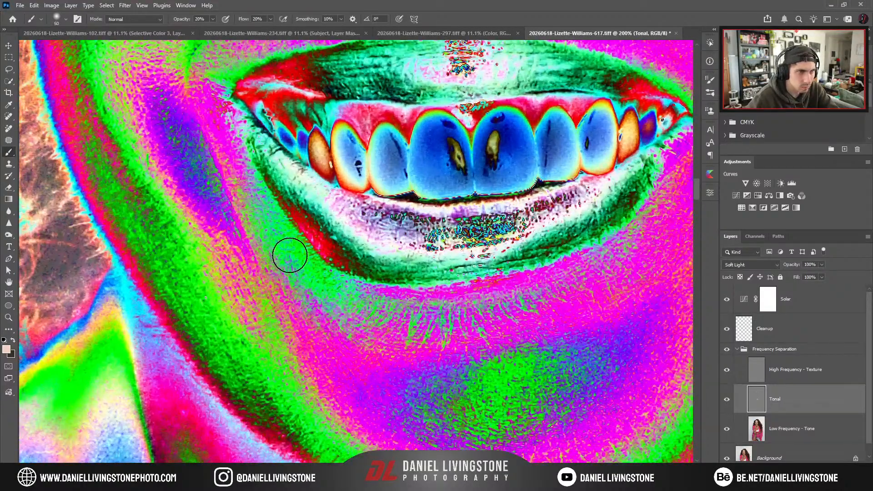
{"action": "mouse_move", "coordinate": [302, 271]}
{"action": "left_mouse_down"}
{"action": "mouse_move", "coordinate": [263, 223]}
{"action": "mouse_move", "coordinate": [280, 256]}
{"action": "mouse_move", "coordinate": [247, 193]}
{"action": "mouse_move", "coordinate": [330, 301]}
{"action": "mouse_move", "coordinate": [446, 330]}
{"action": "mouse_move", "coordinate": [480, 324]}
{"action": "mouse_move", "coordinate": [390, 317]}
{"action": "mouse_move", "coordinate": [543, 312]}
{"action": "mouse_move", "coordinate": [500, 313]}
{"action": "left_mouse_up"}
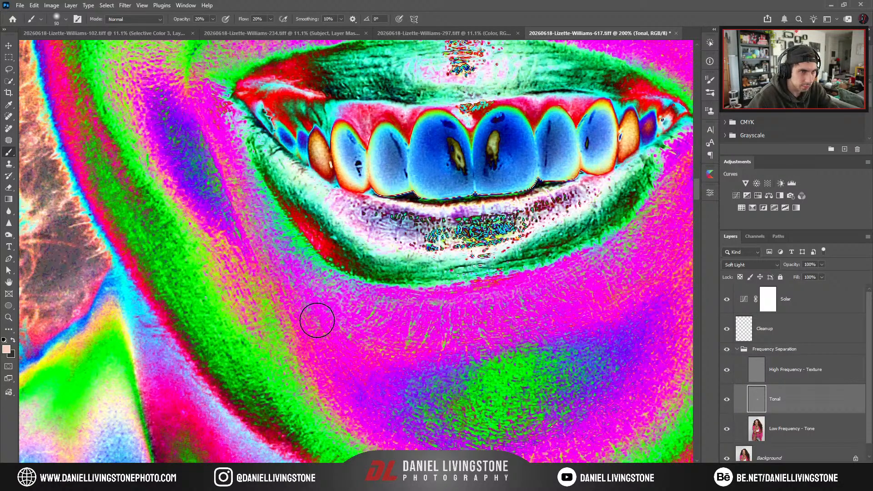
{"action": "key", "text": "ctrl+minus"}
{"action": "key", "text": "bracketright"}
{"action": "key", "text": "bracketright"}
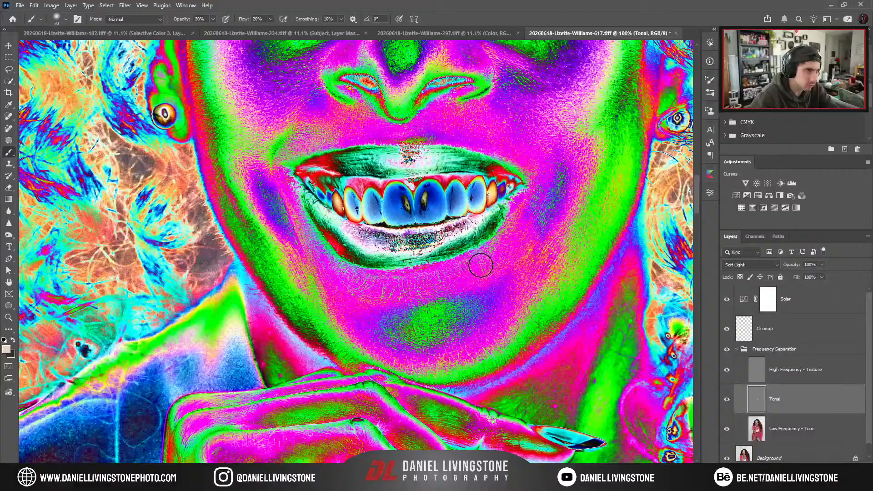
Hide the Solar layer and toggle the Tonal layer's visibility to compare the skin around the mouth with and without the painting.
{"action": "key", "text": "ctrl+minus"}
{"action": "left_click", "coordinate": [727, 299]}
{"action": "left_click", "coordinate": [727, 399]}
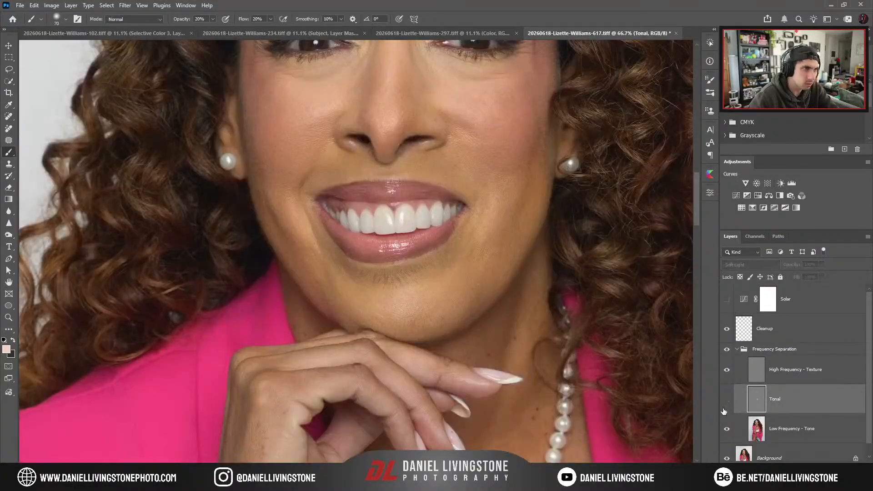
{"action": "left_click", "coordinate": [727, 399]}
{"action": "key", "text": "ctrl+minus"}
{"action": "key", "text": "ctrl+plus"}
{"action": "key", "text": "ctrl+plus"}
{"action": "key", "text": "ctrl+plus"}
{"action": "key", "text": "ctrl+plus"}
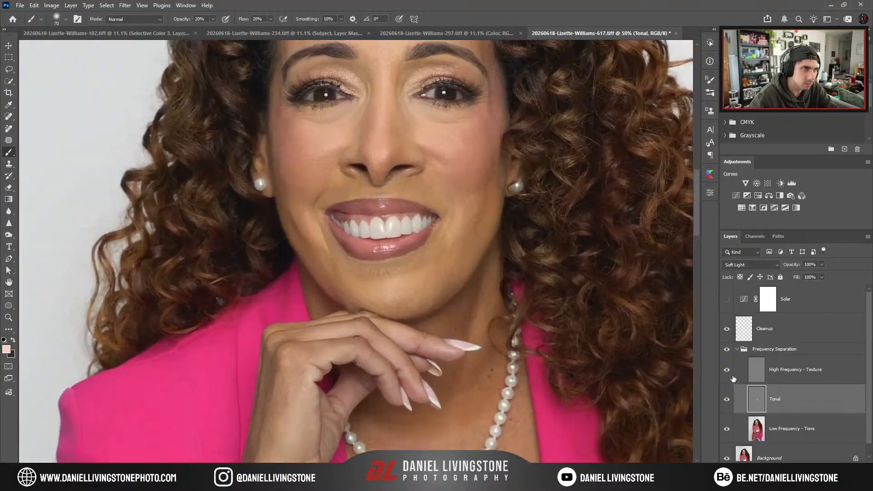
Show the Solar layer and examine the tonal transitions between the lower lip and chin up close.
{"action": "left_click", "coordinate": [726, 300]}
{"action": "left_click", "coordinate": [727, 300]}
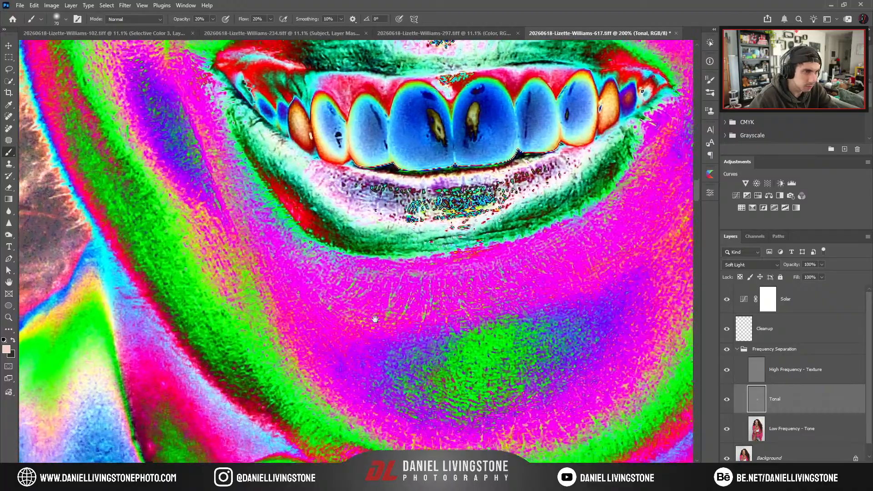
{"action": "left_click_drag", "start_coordinate": [390, 342], "coordinate": [370, 313]}
{"action": "key", "text": "bracketleft"}
{"action": "key", "text": "bracketleft"}
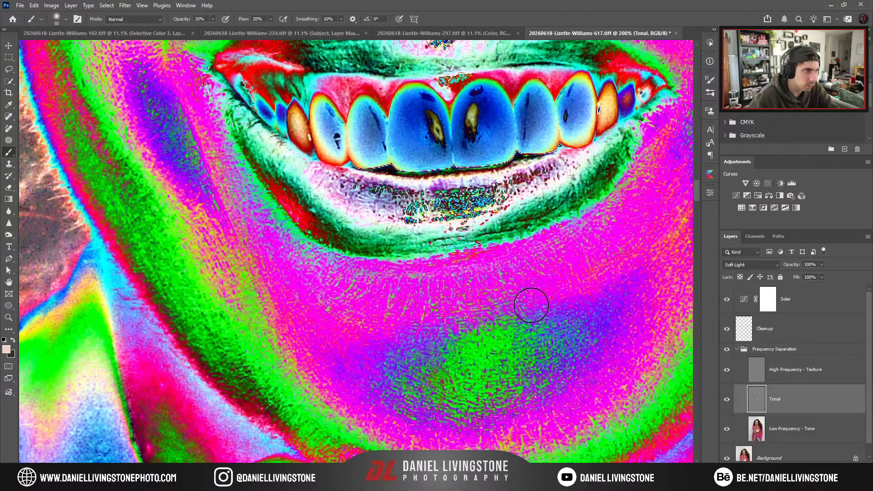
{"action": "key", "text": "ctrl+minus"}
{"action": "key", "text": "ctrl+minus"}
Hide the Solar layer and examine the fine hairs below the lower lip in natural colour.
{"action": "left_click", "coordinate": [744, 305]}
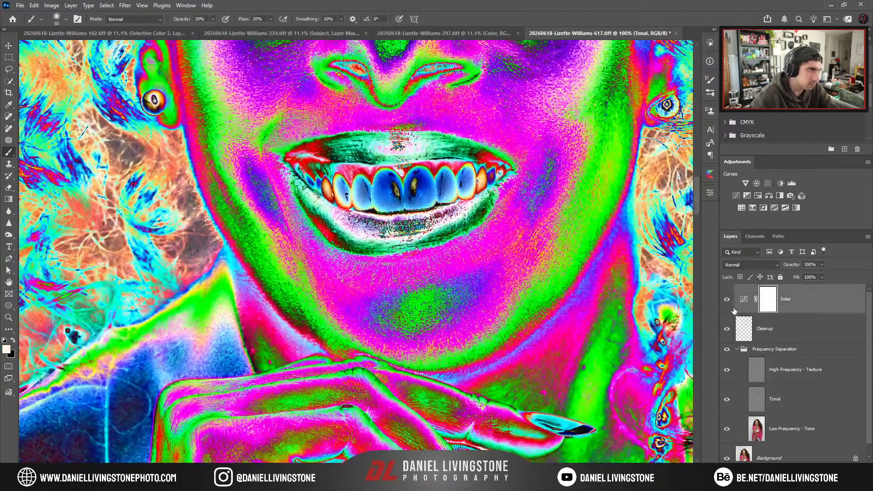
{"action": "left_click", "coordinate": [727, 300]}
{"action": "key", "text": "ctrl+minus"}
{"action": "key", "text": "ctrl+minus"}
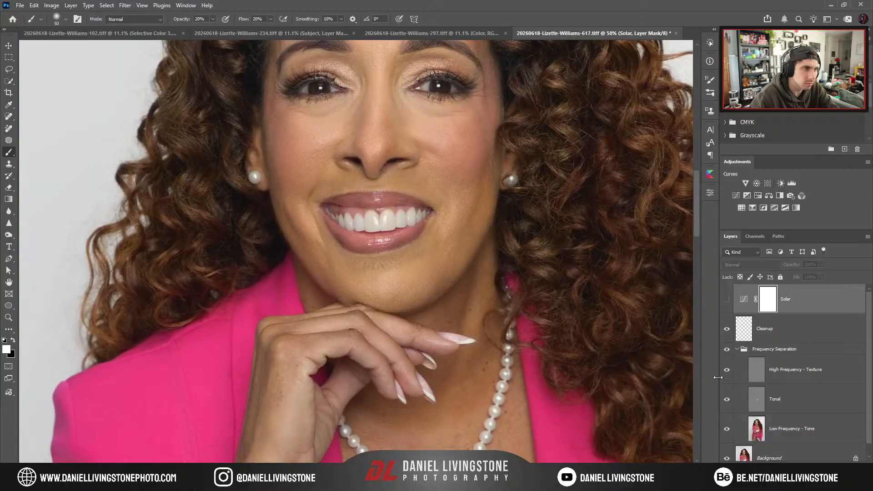
{"action": "key", "text": "ctrl+plus"}
{"action": "key", "text": "ctrl+plus"}
{"action": "key", "text": "ctrl+plus"}
{"action": "key", "text": "ctrl+plus"}
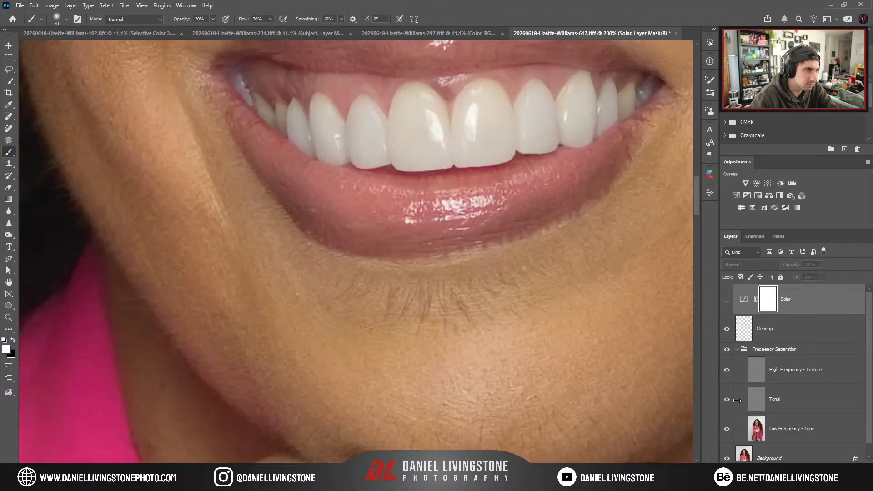
Patch two areas of fine hairs below the lower lip's corner with nearby clean skin on the High Frequency - Texture layer.
{"action": "left_click", "coordinate": [754, 378]}
{"action": "key", "text": "j"}
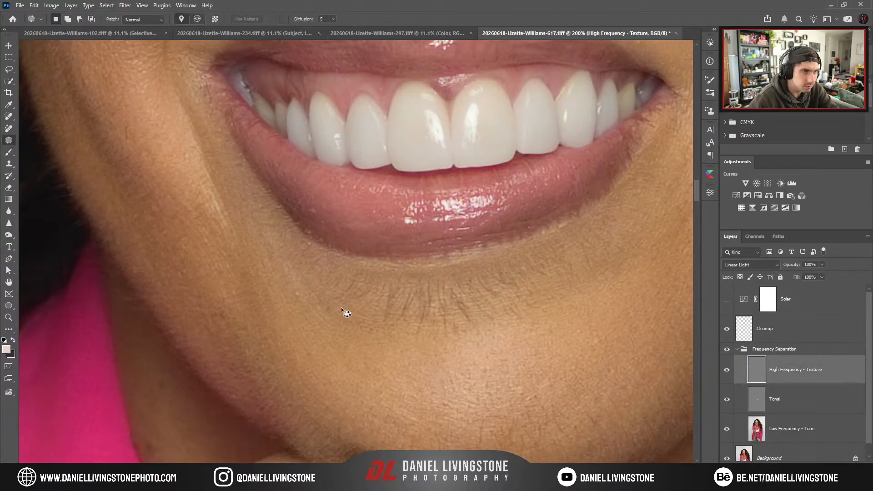
{"action": "left_click_drag", "start_coordinate": [344, 276], "coordinate": [336, 272]}
{"action": "left_click_drag", "start_coordinate": [338, 303], "coordinate": [315, 349]}
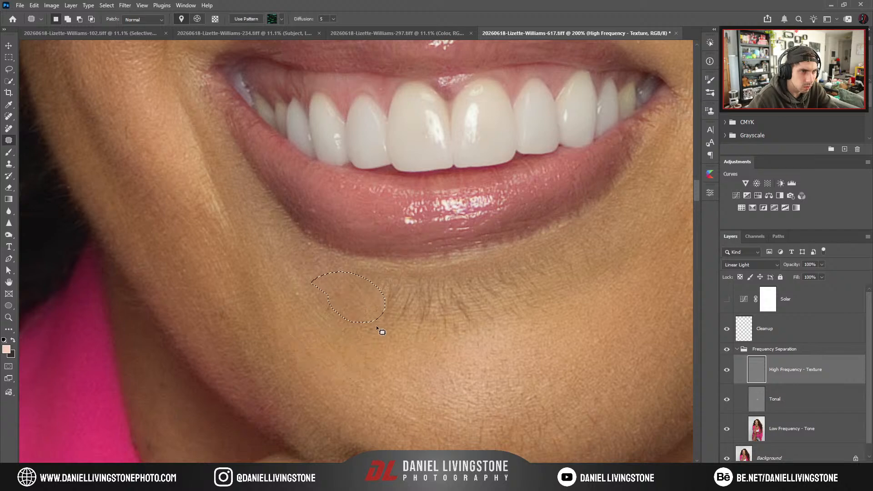
{"action": "left_click_drag", "start_coordinate": [400, 279], "coordinate": [377, 329]}
{"action": "left_click_drag", "start_coordinate": [392, 310], "coordinate": [350, 353]}
{"action": "key", "text": "ctrl+d"}
Patch the remaining band of hairs beneath the lower lip with smooth chin texture and deselect.
{"action": "left_click_drag", "start_coordinate": [410, 359], "coordinate": [298, 382]}
{"action": "left_click_drag", "start_coordinate": [303, 335], "coordinate": [320, 362]}
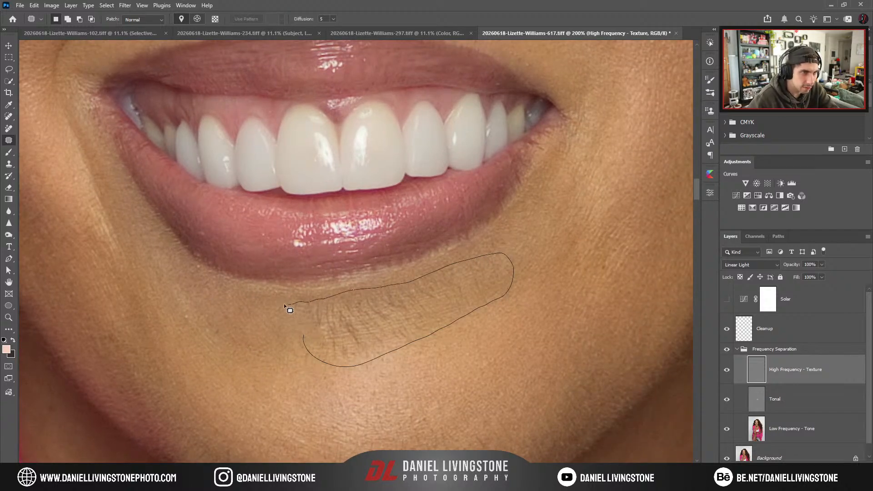
{"action": "left_click_drag", "start_coordinate": [284, 304], "coordinate": [287, 304]}
{"action": "left_click_drag", "start_coordinate": [343, 342], "coordinate": [459, 347]}
{"action": "key", "text": "ctrl+d"}
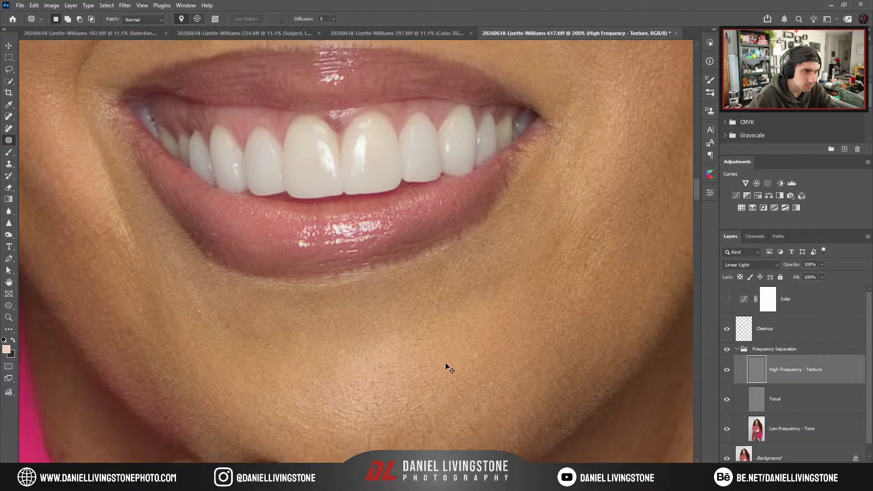
Isolate the Tonal layer, lasso around the painted strokes below the mouth, reset that area to plain gray and deselect.
{"action": "scroll", "coordinate": [448, 369], "scroll_direction": "down", "scroll_amount": 2}
{"action": "scroll", "coordinate": [421, 353], "scroll_direction": "up", "scroll_amount": 1}
{"action": "left_click", "coordinate": [727, 399]}
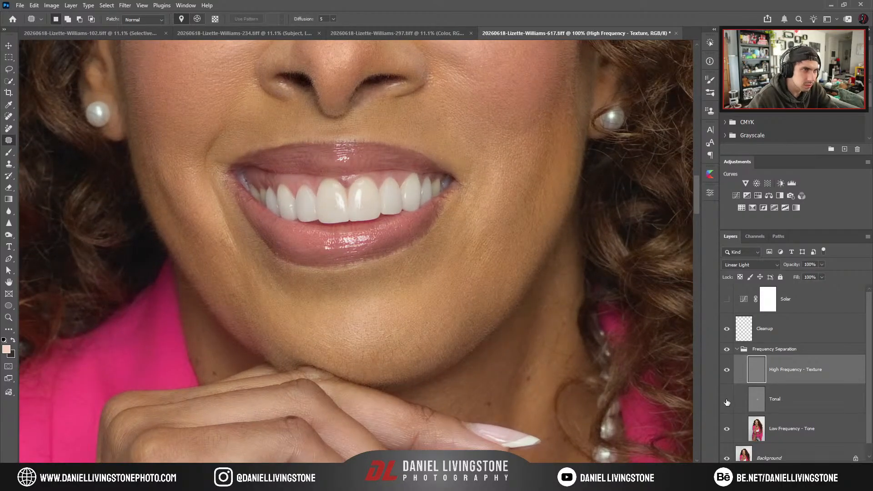
{"action": "left_click", "coordinate": [758, 411]}
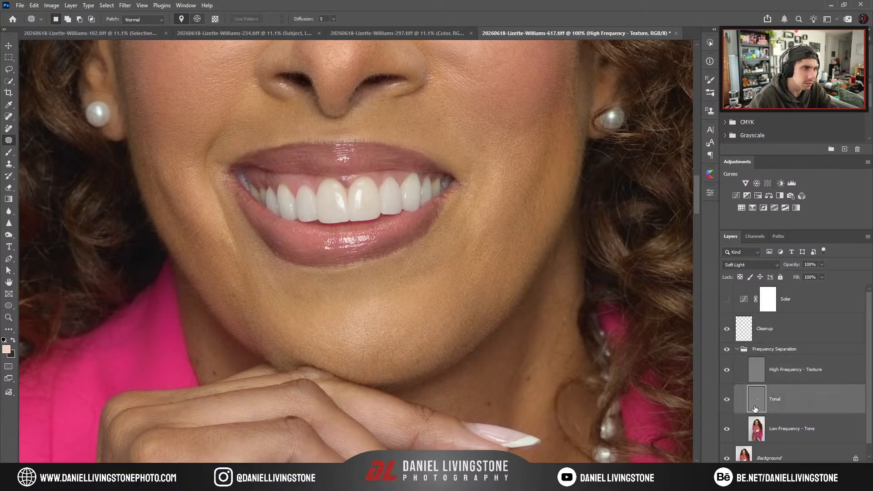
{"action": "left_click", "coordinate": [726, 399], "text": "alt"}
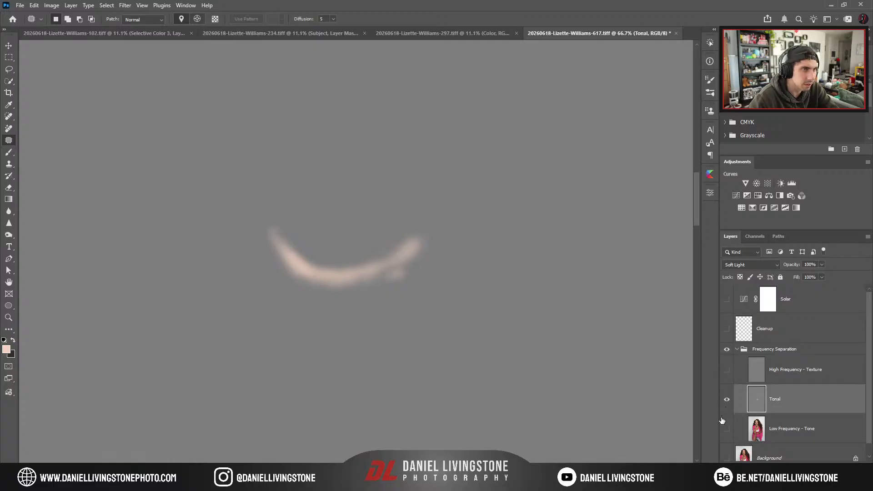
{"action": "key", "text": "ctrl+plus"}
{"action": "key", "text": "l"}
{"action": "mouse_move", "coordinate": [541, 305]}
{"action": "left_mouse_down"}
{"action": "mouse_move", "coordinate": [367, 111]}
{"action": "mouse_move", "coordinate": [499, 328]}
{"action": "left_mouse_up"}
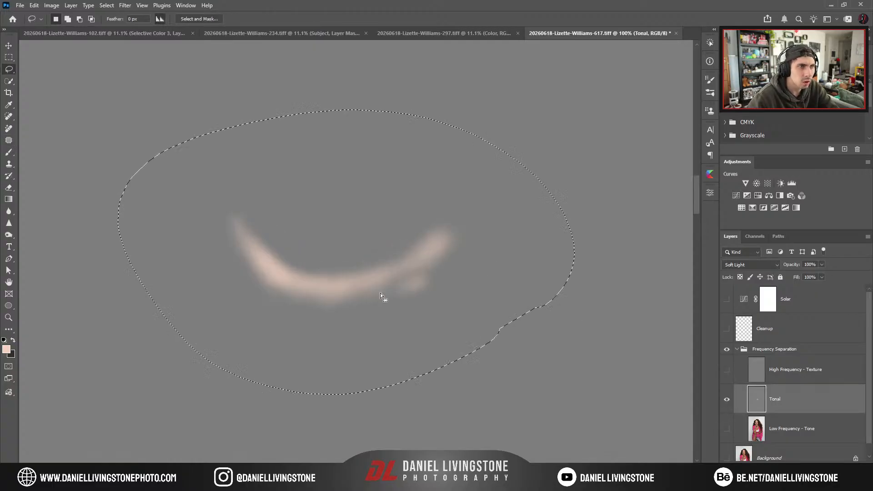
{"action": "key", "text": "i"}
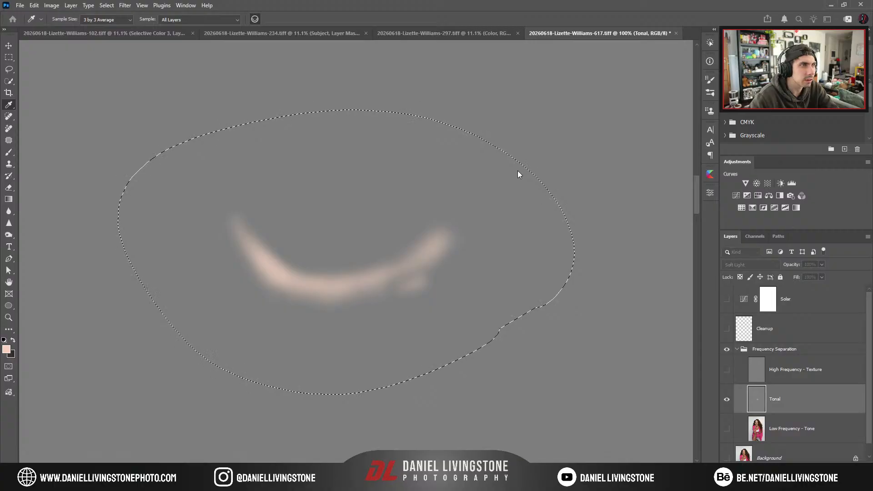
{"action": "key", "text": "l"}
{"action": "key", "text": "Delete"}
{"action": "key", "text": "ctrl+d"}
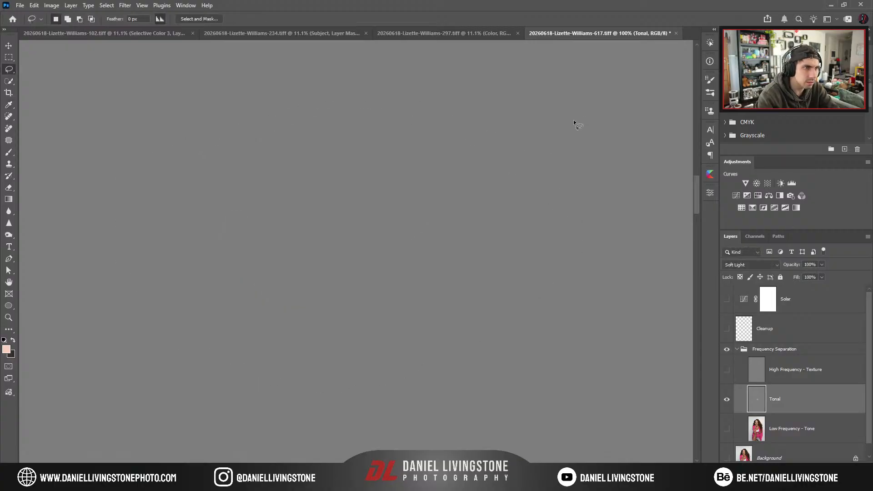
Restore the visibility of the other layers and review the face without the mouth painting.
{"action": "left_click", "coordinate": [726, 399], "text": "alt"}
{"action": "key", "text": "ctrl+minus"}
{"action": "key", "text": "ctrl+minus"}
{"action": "key", "text": "ctrl+minus"}
{"action": "key", "text": "ctrl+minus"}
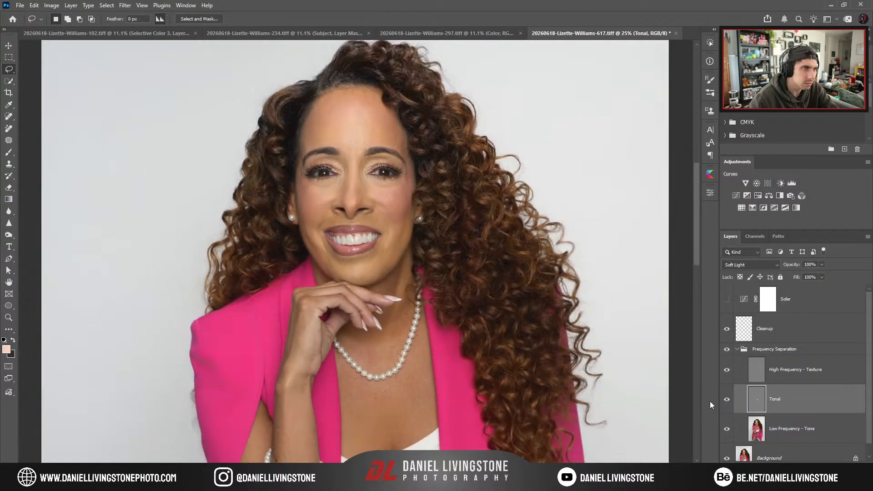
{"action": "key", "text": "ctrl+plus"}
{"action": "key", "text": "ctrl+plus"}
{"action": "left_click_drag", "start_coordinate": [446, 265], "coordinate": [443, 284]}
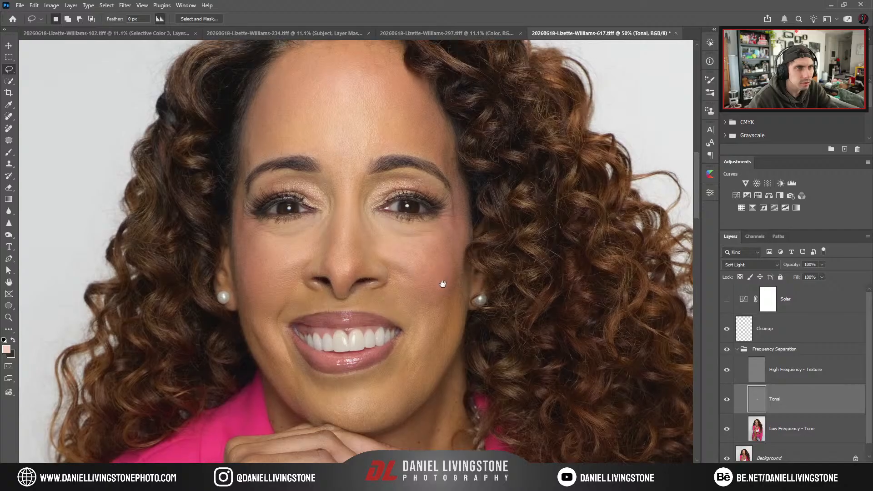
With the Solar layer shown, brush a lighter tone over the creases under the eyes on the Tonal layer using a smaller brush.
{"action": "key", "text": "ctrl+plus"}
{"action": "key", "text": "b"}
{"action": "scroll", "coordinate": [401, 248], "scroll_direction": "up", "scroll_amount": 2}
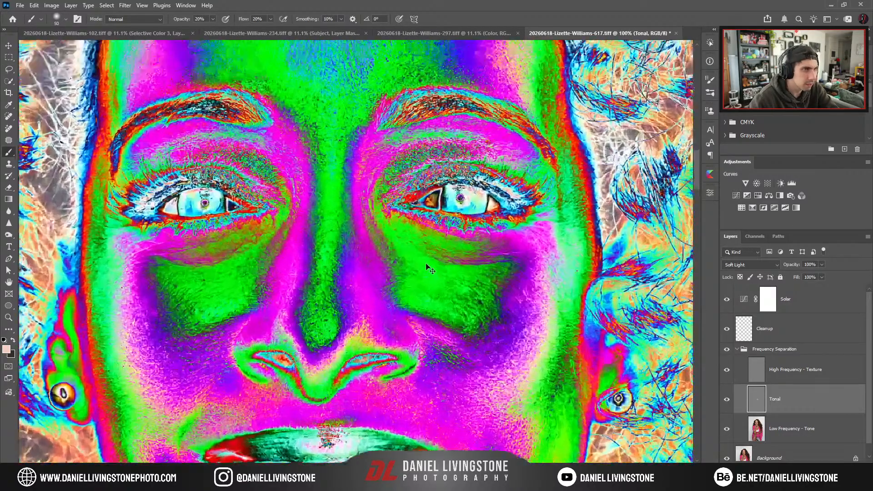
{"action": "key", "text": "["}
{"action": "mouse_move", "coordinate": [417, 263]}
{"action": "left_mouse_down"}
{"action": "mouse_move", "coordinate": [497, 273]}
{"action": "mouse_move", "coordinate": [489, 268]}
{"action": "mouse_move", "coordinate": [536, 258]}
{"action": "mouse_move", "coordinate": [474, 281]}
{"action": "mouse_move", "coordinate": [437, 279]}
{"action": "mouse_move", "coordinate": [509, 277]}
{"action": "mouse_move", "coordinate": [484, 276]}
{"action": "left_mouse_up"}
{"action": "key", "text": "["}
{"action": "mouse_move", "coordinate": [320, 283]}
{"action": "left_mouse_down"}
{"action": "mouse_move", "coordinate": [509, 292]}
{"action": "mouse_move", "coordinate": [662, 331]}
{"action": "left_mouse_up"}
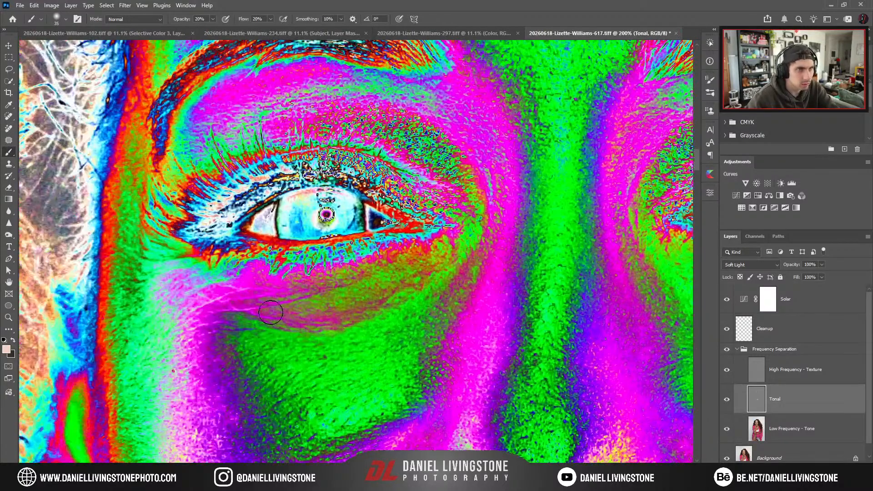
{"action": "mouse_move", "coordinate": [253, 312]}
{"action": "left_mouse_down"}
{"action": "mouse_move", "coordinate": [319, 323]}
{"action": "mouse_move", "coordinate": [439, 279]}
{"action": "mouse_move", "coordinate": [436, 267]}
{"action": "mouse_move", "coordinate": [396, 296]}
{"action": "mouse_move", "coordinate": [414, 289]}
{"action": "mouse_move", "coordinate": [309, 322]}
{"action": "mouse_move", "coordinate": [243, 308]}
{"action": "mouse_move", "coordinate": [266, 318]}
{"action": "mouse_move", "coordinate": [329, 297]}
{"action": "mouse_move", "coordinate": [343, 324]}
{"action": "mouse_move", "coordinate": [243, 312]}
{"action": "left_mouse_up"}
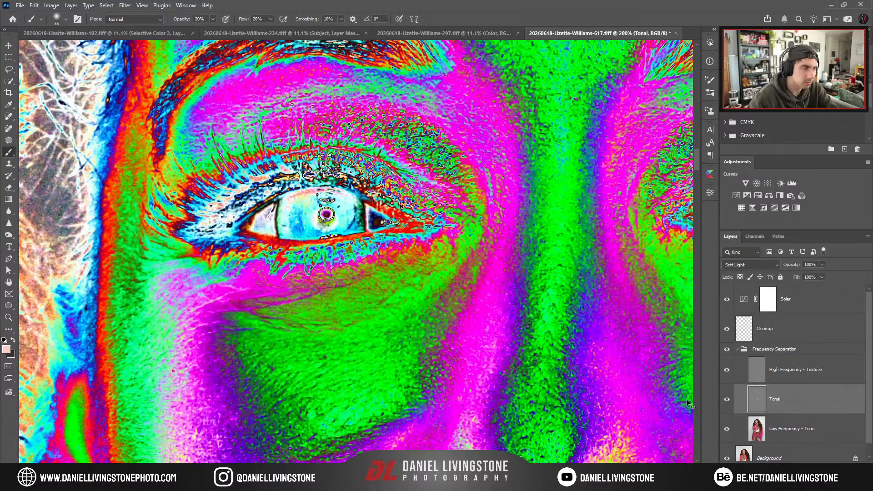
Hide the Solar layer, review the whole portrait and collapse the Frequency Separation group.
{"action": "key", "text": "ctrl+minus"}
{"action": "left_click", "coordinate": [727, 300]}
{"action": "key", "text": "ctrl+minus"}
{"action": "key", "text": "ctrl+minus"}
{"action": "key", "text": "ctrl+minus"}
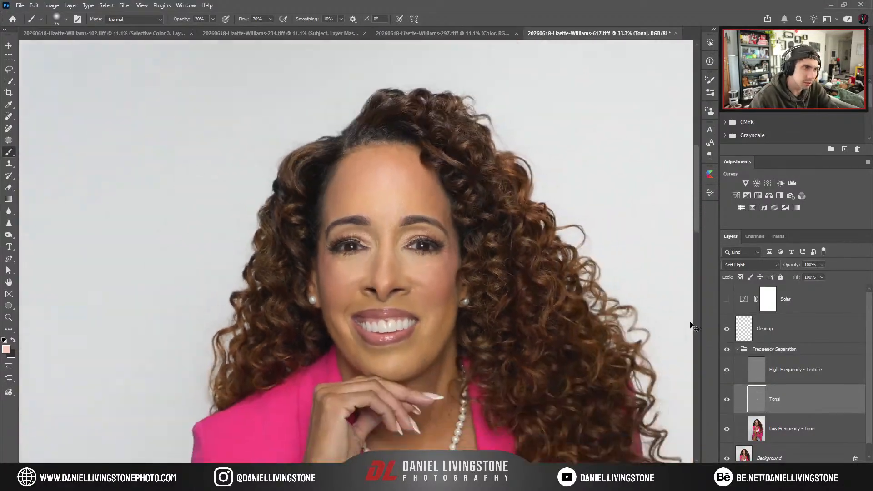
{"action": "key", "text": "ctrl+minus"}
{"action": "key", "text": "ctrl+minus"}
{"action": "key", "text": "ctrl+0"}
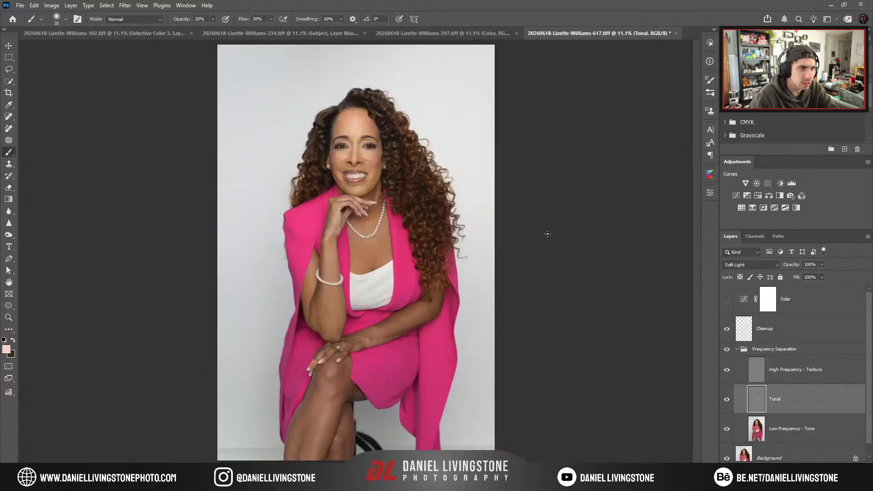
{"action": "key", "text": "ctrl+plus"}
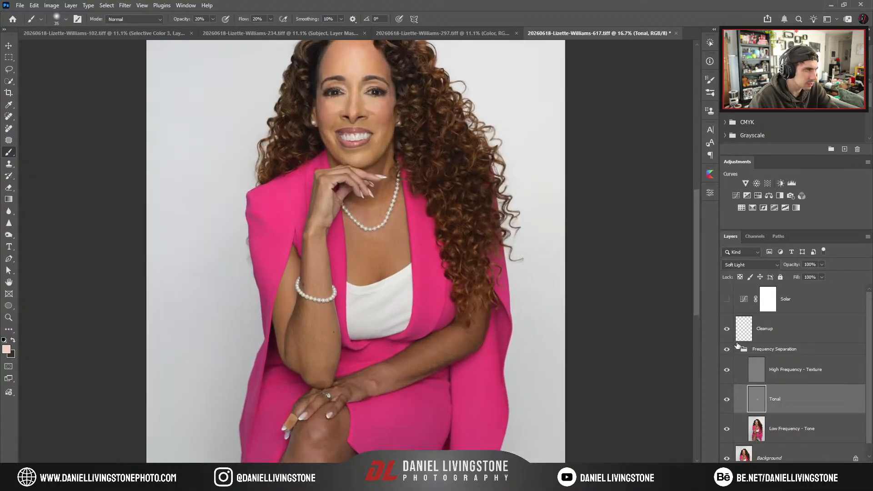
{"action": "left_click", "coordinate": [736, 351]}
{"action": "left_click", "coordinate": [737, 349]}
Examine the arms, the hand on the knee and the bandaged finger for areas that need cleanup.
{"action": "key", "text": "ctrl+plus"}
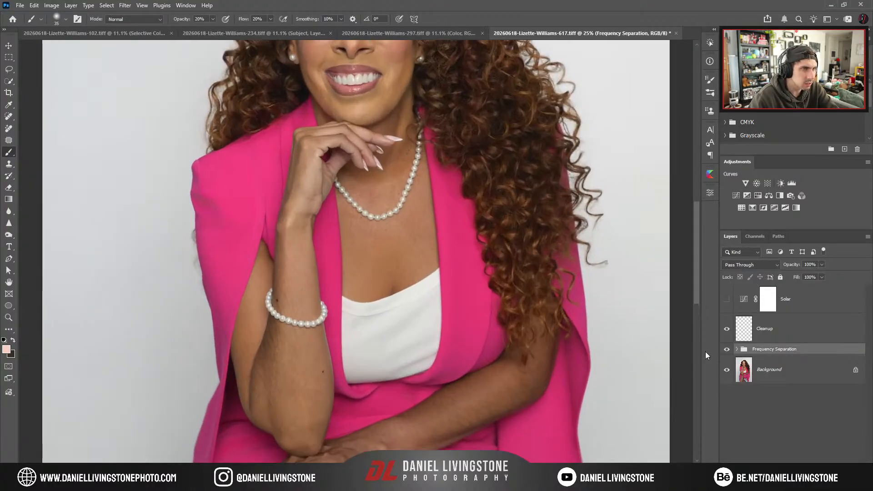
{"action": "left_click_drag", "start_coordinate": [448, 372], "coordinate": [452, 235]}
{"action": "left_click_drag", "start_coordinate": [458, 339], "coordinate": [431, 239]}
{"action": "left_click_drag", "start_coordinate": [451, 304], "coordinate": [525, 380]}
{"action": "key", "text": "ctrl+plus"}
{"action": "key", "text": "ctrl+plus"}
{"action": "key", "text": "ctrl+plus"}
{"action": "left_click_drag", "start_coordinate": [205, 350], "coordinate": [351, 302]}
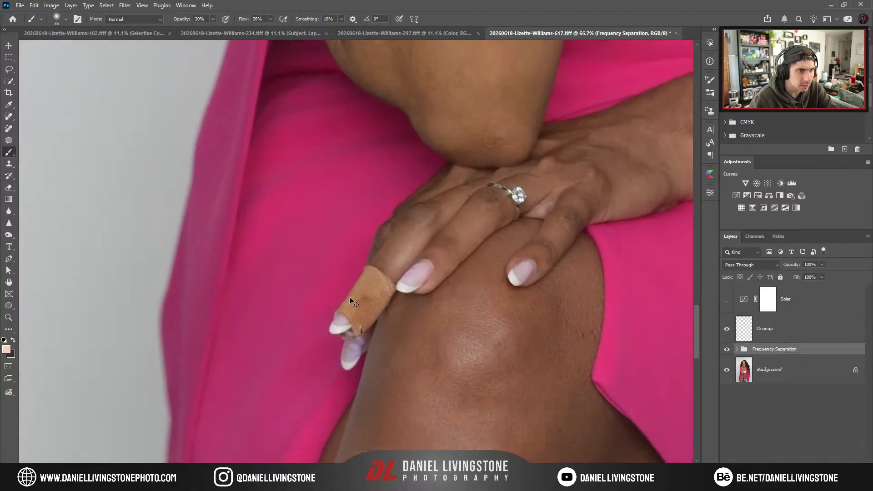
{"action": "key", "text": "ctrl+plus"}
{"action": "left_click_drag", "start_coordinate": [379, 341], "coordinate": [397, 315]}
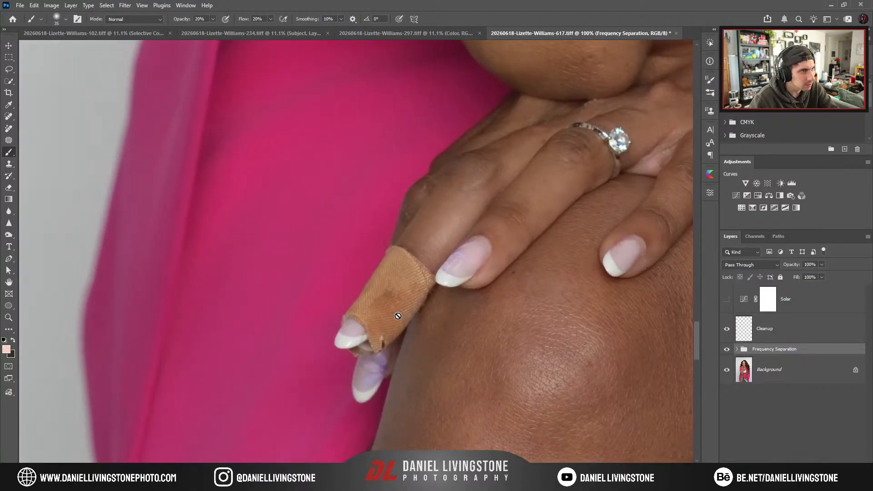
{"action": "key", "text": "ctrl+minus"}
{"action": "key", "text": "ctrl+minus"}
{"action": "left_click_drag", "start_coordinate": [440, 117], "coordinate": [408, 97]}
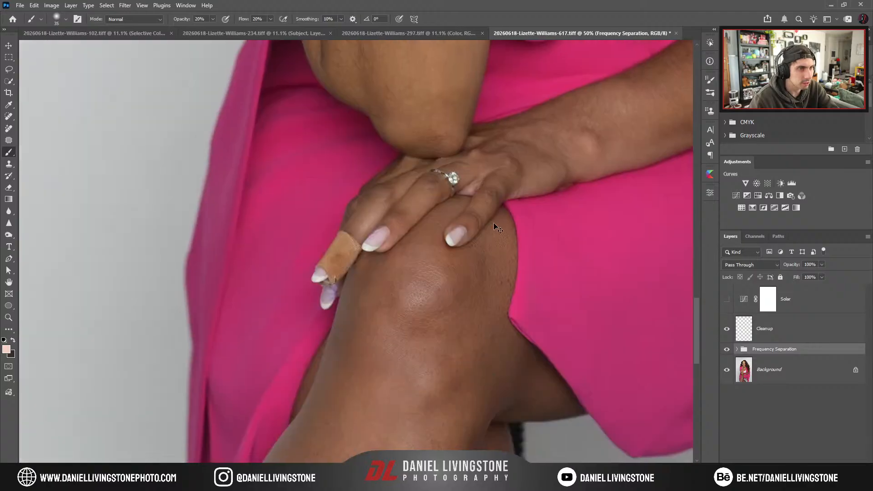
On the Cleanup layer, sample the white nail tip of the finger beside the bandage as the Clone Stamp source.
{"action": "key", "text": "ctrl+plus"}
{"action": "key", "text": "s"}
{"action": "key", "text": "ctrl+plus"}
{"action": "left_click", "coordinate": [762, 333]}
{"action": "key", "text": "ctrl+plus"}
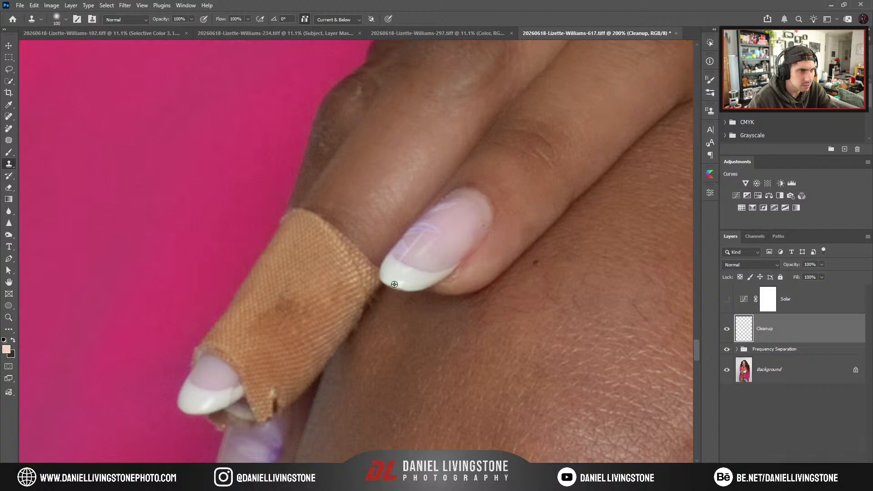
{"action": "left_click", "coordinate": [397, 287], "text": "alt"}
{"action": "left_click_drag", "start_coordinate": [396, 287], "coordinate": [459, 232]}
{"action": "key", "text": "bracketleft"}
{"action": "key", "text": "bracketleft"}
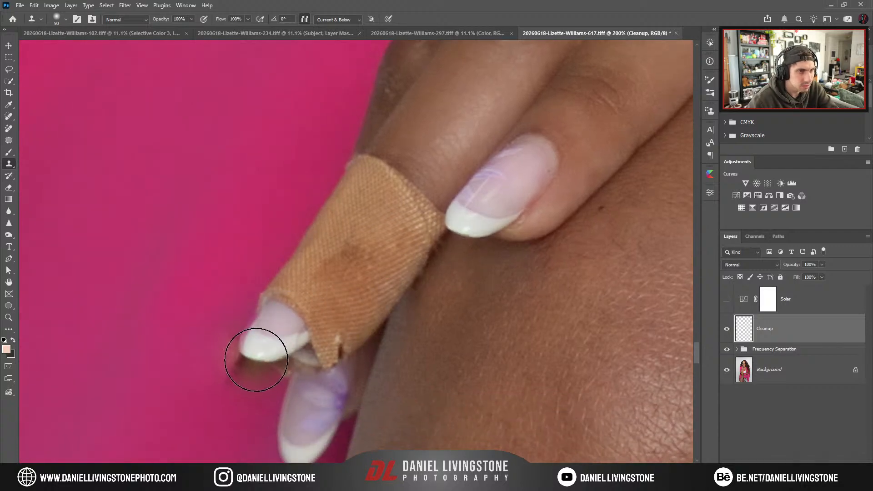
Clone the neighbouring nail and fingertip over the lower part of the bandage, aligning the copy with the visible nail tip.
{"action": "key", "text": "bracketright"}
{"action": "key", "text": "bracketright"}
{"action": "key", "text": "bracketright"}
{"action": "key", "text": "bracketright"}
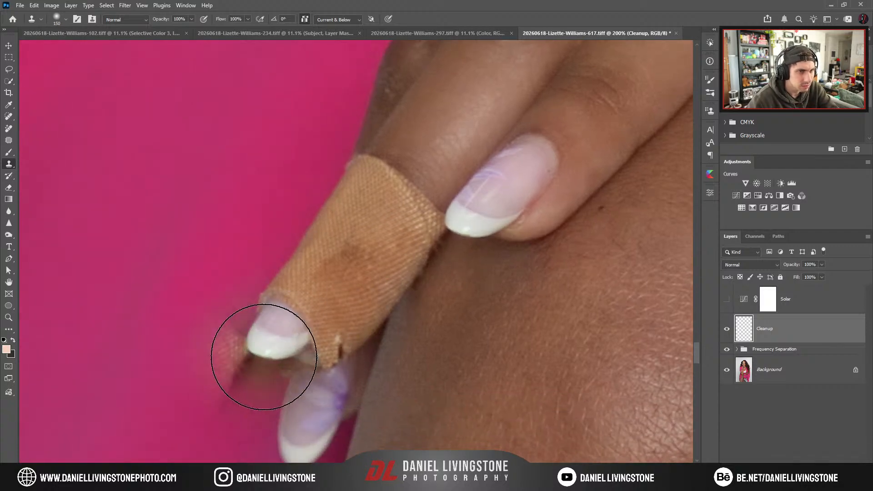
{"action": "key", "text": "bracketleft"}
{"action": "key", "text": "bracketleft"}
{"action": "key", "text": "bracketleft"}
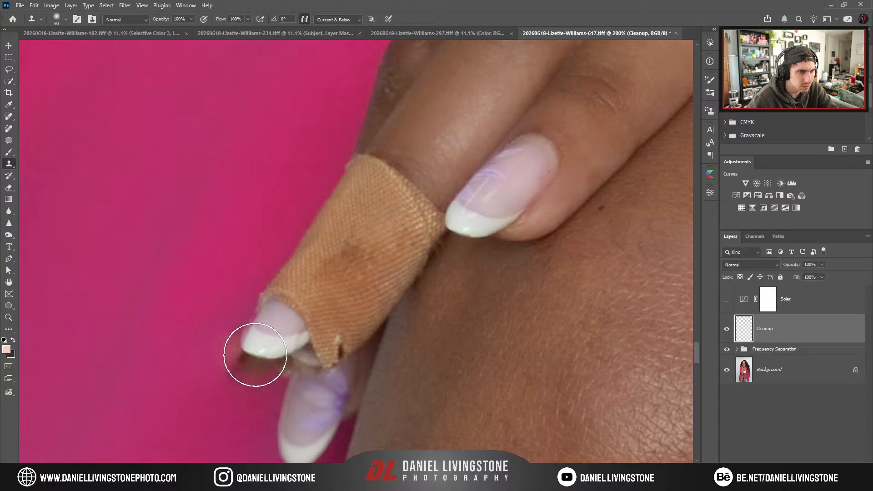
{"action": "key", "text": "bracketleft"}
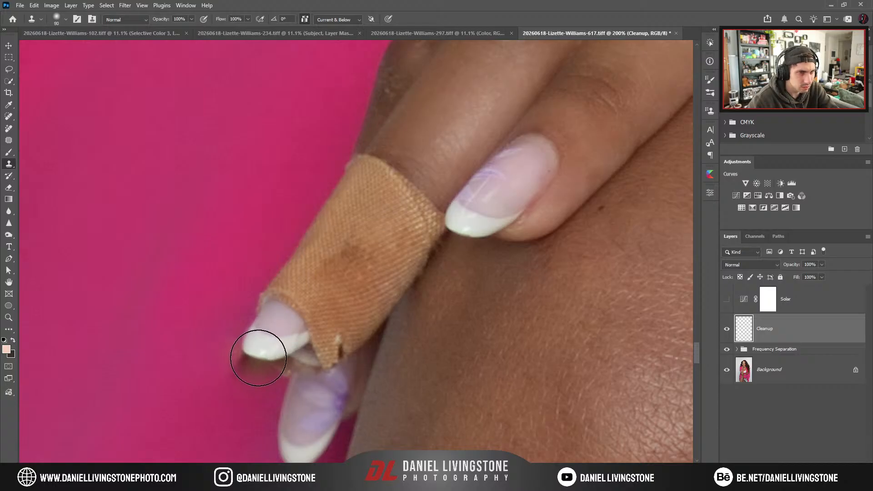
{"action": "key", "text": "bracketleft"}
{"action": "key", "text": "bracketleft"}
{"action": "mouse_move", "coordinate": [273, 336]}
{"action": "left_mouse_down"}
{"action": "mouse_move", "coordinate": [335, 337]}
{"action": "mouse_move", "coordinate": [390, 290]}
{"action": "mouse_move", "coordinate": [380, 289]}
{"action": "mouse_move", "coordinate": [424, 241]}
{"action": "left_mouse_up"}
Clone the neighbouring finger's skin over the rest of the bandage up to the knuckle, using smaller brush sizes for the edges.
{"action": "key", "text": "bracketleft"}
{"action": "key", "text": "bracketleft"}
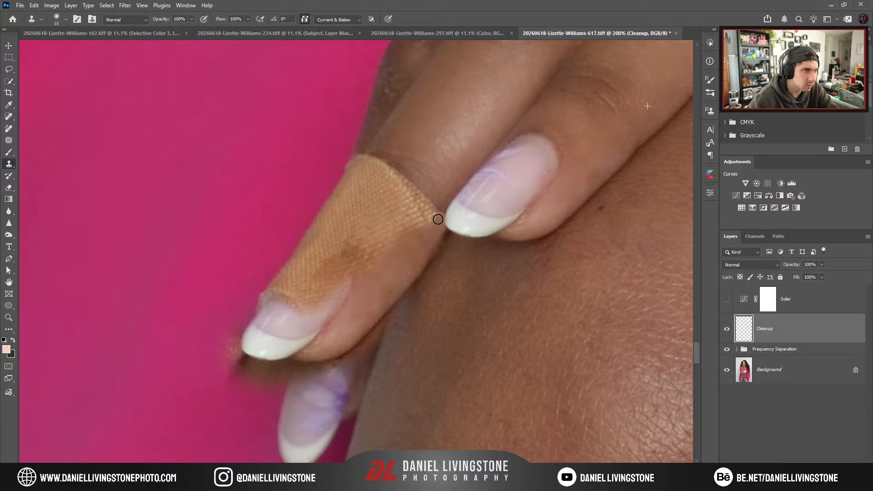
{"action": "key", "text": "bracketright"}
{"action": "mouse_move", "coordinate": [430, 234]}
{"action": "left_mouse_down"}
{"action": "mouse_move", "coordinate": [400, 229]}
{"action": "mouse_move", "coordinate": [394, 214]}
{"action": "mouse_move", "coordinate": [385, 217]}
{"action": "mouse_move", "coordinate": [396, 170]}
{"action": "mouse_move", "coordinate": [370, 173]}
{"action": "mouse_move", "coordinate": [372, 161]}
{"action": "mouse_move", "coordinate": [353, 194]}
{"action": "mouse_move", "coordinate": [375, 149]}
{"action": "mouse_move", "coordinate": [332, 227]}
{"action": "mouse_move", "coordinate": [341, 219]}
{"action": "mouse_move", "coordinate": [336, 255]}
{"action": "mouse_move", "coordinate": [386, 230]}
{"action": "left_mouse_up"}
{"action": "key", "text": "bracketleft"}
{"action": "key", "text": "bracketleft"}
{"action": "key", "text": "bracketright"}
{"action": "mouse_move", "coordinate": [330, 289]}
{"action": "left_mouse_down"}
{"action": "mouse_move", "coordinate": [292, 302]}
{"action": "mouse_move", "coordinate": [310, 264]}
{"action": "mouse_move", "coordinate": [328, 268]}
{"action": "left_mouse_up"}
{"action": "key", "text": "bracketleft"}
{"action": "key", "text": "bracketleft"}
{"action": "key", "text": "bracketleft"}
{"action": "key", "text": "bracketleft"}
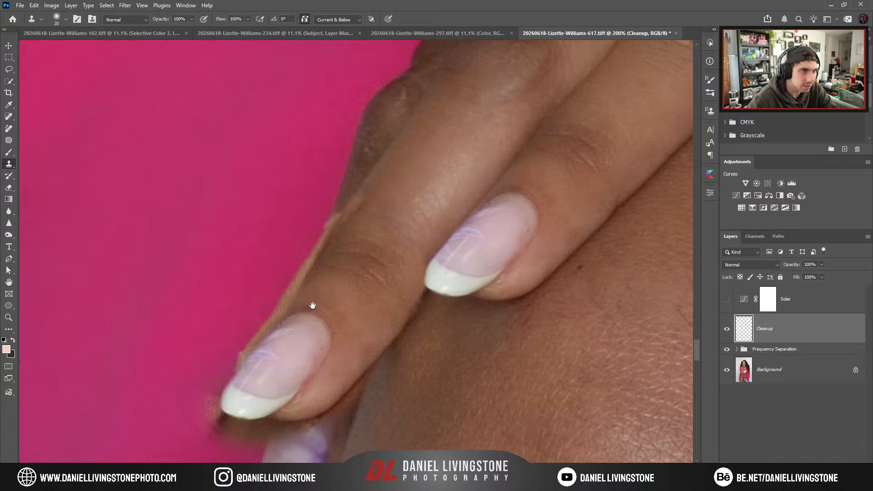
Examine the rebuilt fingertip and compare it with the Cleanup layer hidden and shown.
{"action": "left_click_drag", "start_coordinate": [312, 306], "coordinate": [355, 259]}
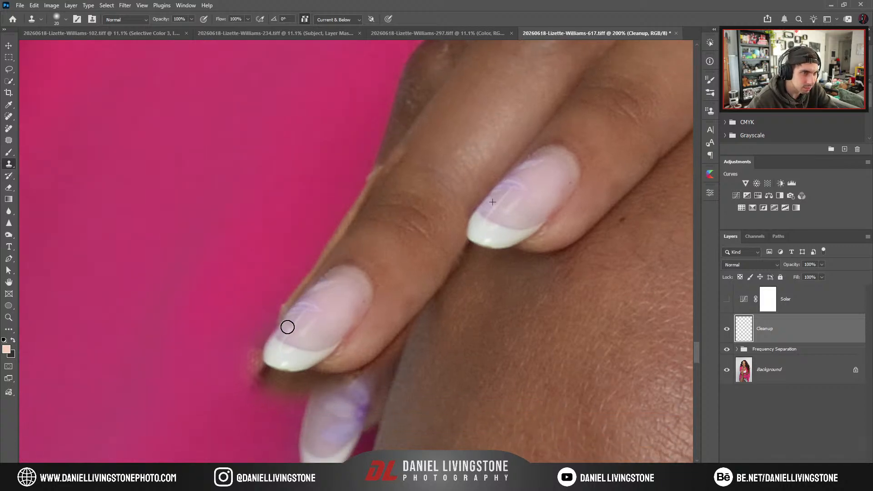
{"action": "left_click_drag", "start_coordinate": [323, 317], "coordinate": [368, 277]}
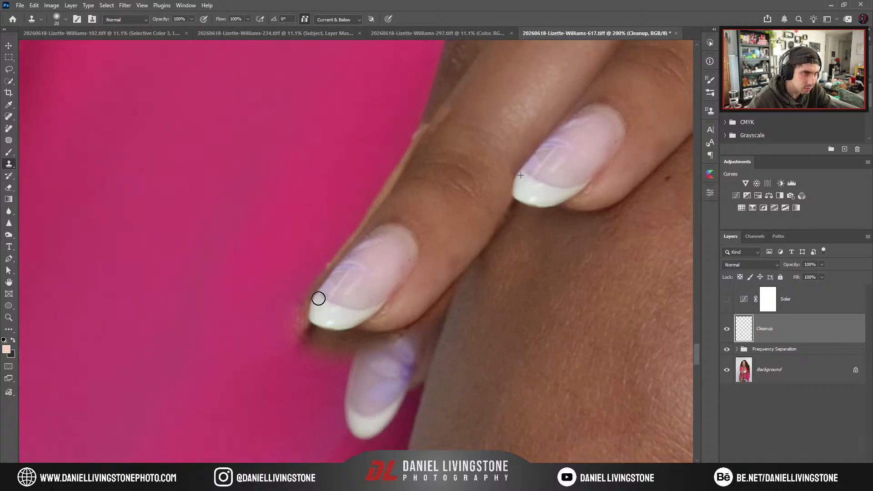
{"action": "left_click_drag", "start_coordinate": [322, 316], "coordinate": [333, 274]}
{"action": "left_click_drag", "start_coordinate": [335, 313], "coordinate": [318, 316]}
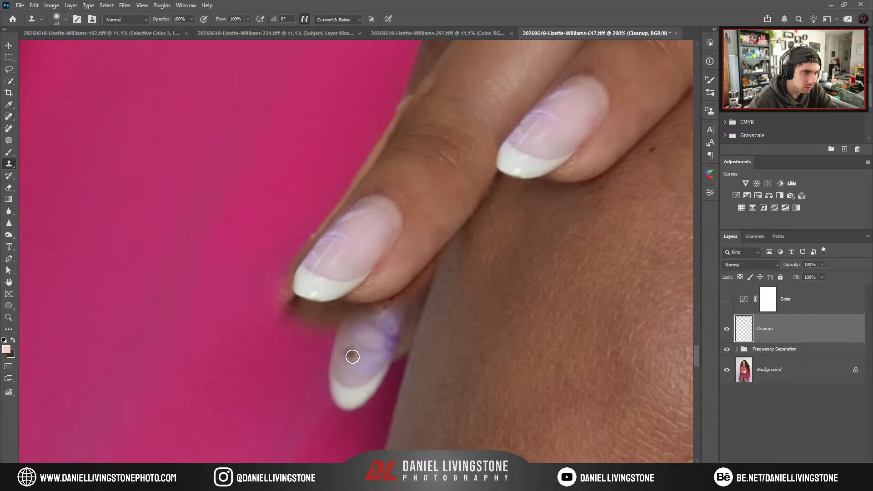
{"action": "left_click", "coordinate": [727, 329]}
{"action": "left_click", "coordinate": [727, 332]}
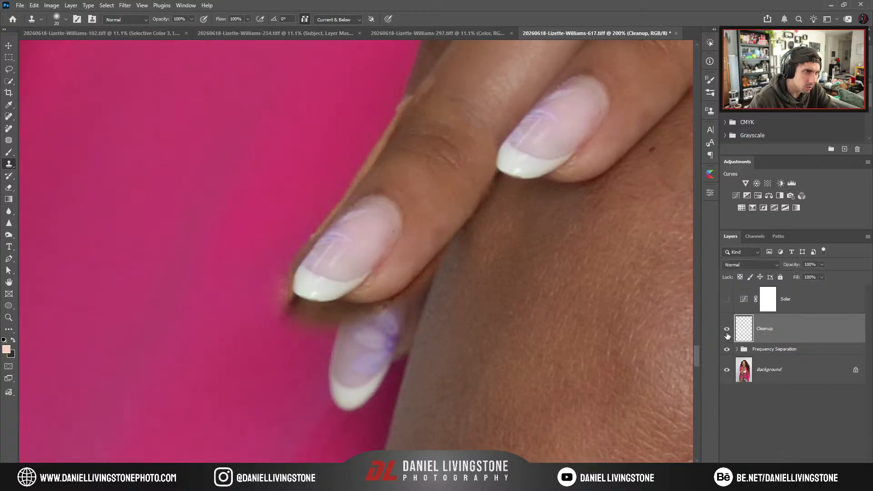
Add a layer mask to the Cleanup layer and paint out the cloned spill around the nail tip with a small black brush.
{"action": "key", "text": "e"}
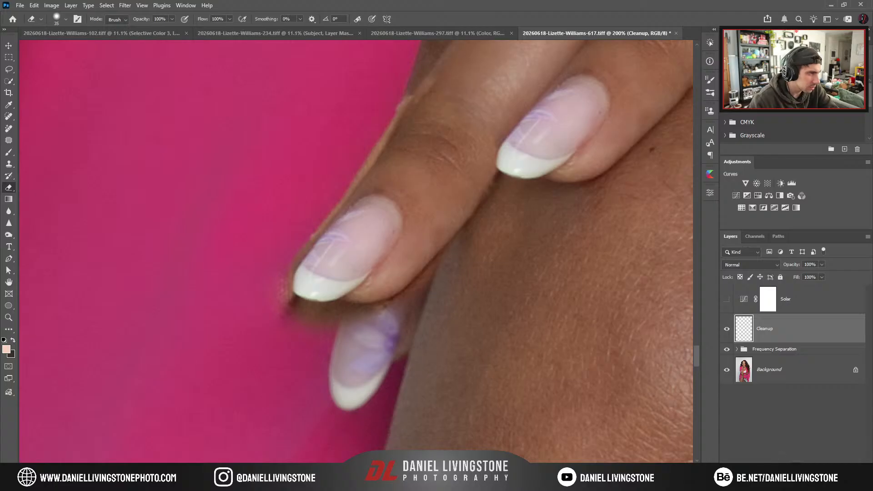
{"action": "left_click", "coordinate": [783, 467]}
{"action": "key", "text": "b"}
{"action": "left_click_drag", "start_coordinate": [406, 374], "coordinate": [405, 337]}
{"action": "key", "text": "ctrl+plus"}
{"action": "key", "text": "x"}
{"action": "key", "text": "bracketleft"}
{"action": "key", "text": "bracketleft"}
{"action": "key", "text": "bracketleft"}
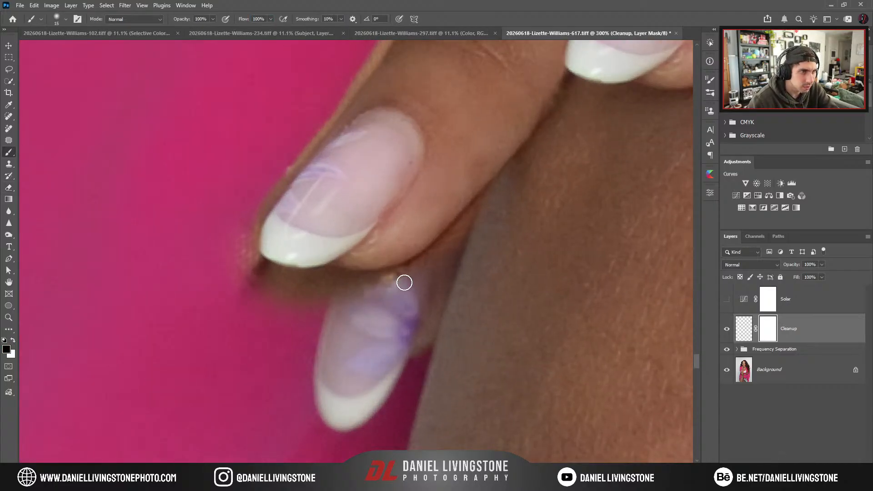
{"action": "mouse_move", "coordinate": [391, 283]}
{"action": "left_mouse_down"}
{"action": "mouse_move", "coordinate": [348, 285]}
{"action": "mouse_move", "coordinate": [339, 318]}
{"action": "mouse_move", "coordinate": [336, 274]}
{"action": "mouse_move", "coordinate": [298, 276]}
{"action": "mouse_move", "coordinate": [358, 303]}
{"action": "left_mouse_up"}
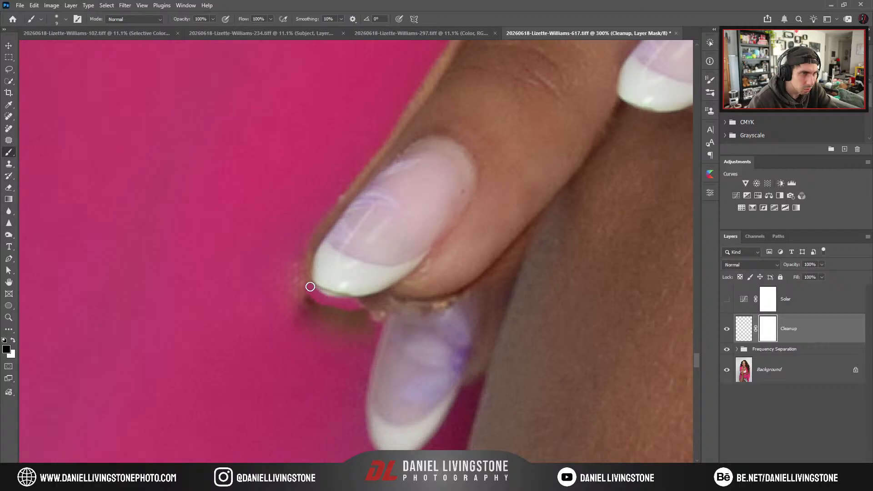
{"action": "mouse_move", "coordinate": [304, 259]}
{"action": "left_mouse_down"}
{"action": "mouse_move", "coordinate": [321, 305]}
{"action": "mouse_move", "coordinate": [329, 261]}
{"action": "left_mouse_up"}
{"action": "left_click_drag", "start_coordinate": [309, 308], "coordinate": [319, 260]}
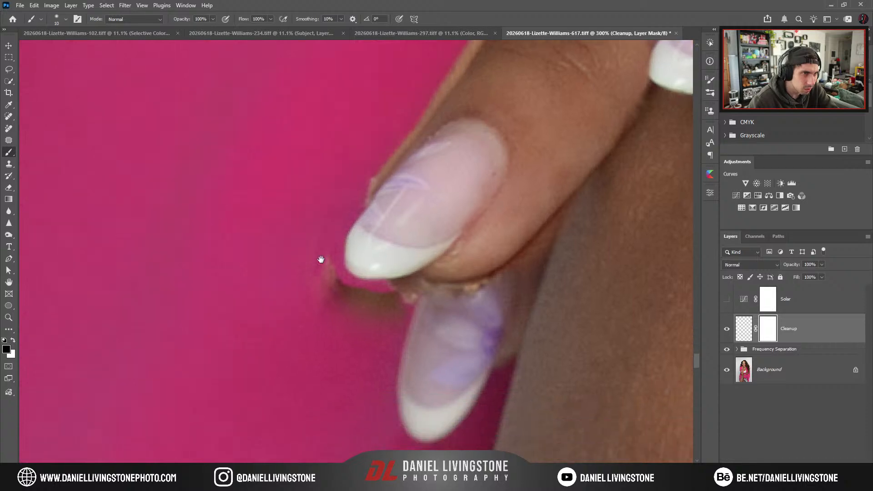
Isolate the Cleanup layer, mask out the leftover smudges below the nail and along the finger's underside, and restore the other layers.
{"action": "left_click", "coordinate": [727, 329], "text": "alt"}
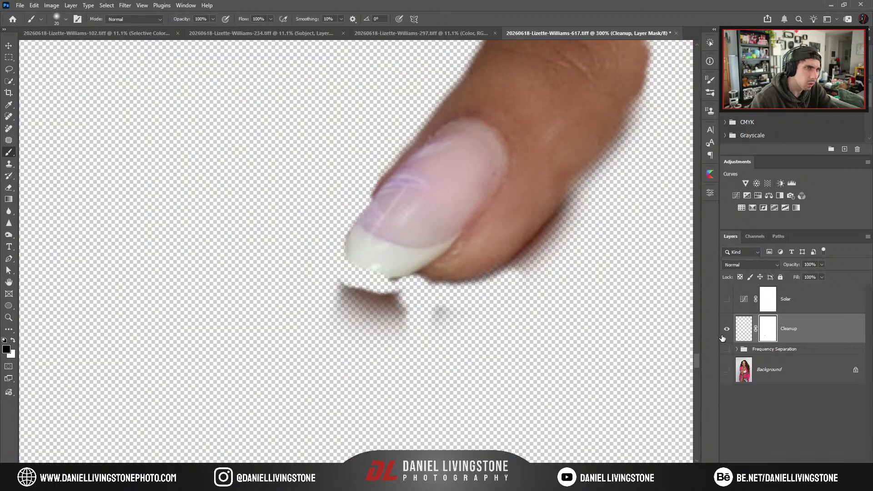
{"action": "key", "text": "bracketright"}
{"action": "mouse_move", "coordinate": [353, 302]}
{"action": "left_mouse_down"}
{"action": "mouse_move", "coordinate": [391, 312]}
{"action": "mouse_move", "coordinate": [312, 313]}
{"action": "mouse_move", "coordinate": [344, 330]}
{"action": "mouse_move", "coordinate": [468, 326]}
{"action": "left_mouse_up"}
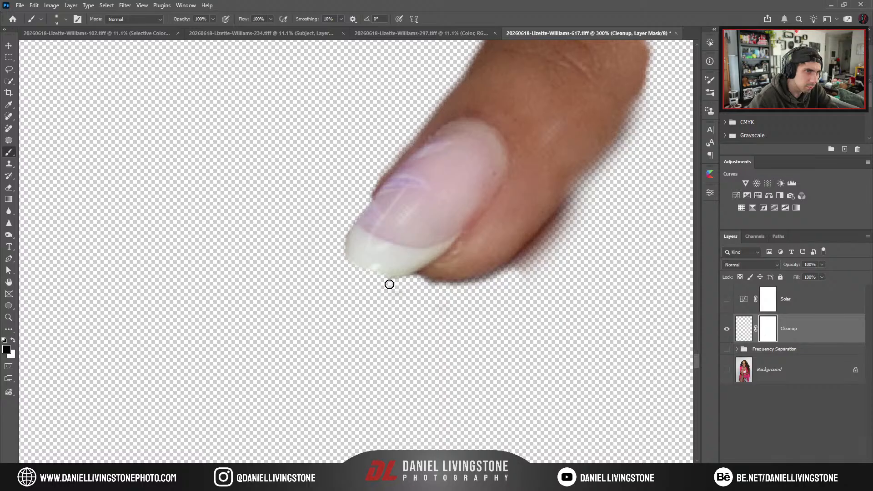
{"action": "key", "text": "bracketright"}
{"action": "left_click_drag", "start_coordinate": [521, 284], "coordinate": [585, 215]}
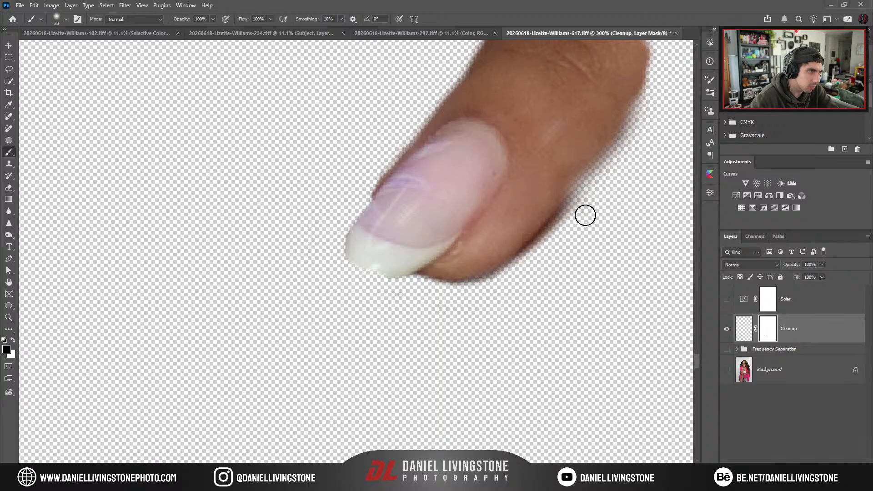
{"action": "left_click", "coordinate": [727, 328], "text": "alt"}
Display the Cleanup layer's mask on its own, paint its uneven gaps black and return to the image.
{"action": "scroll", "coordinate": [500, 273], "scroll_direction": "right", "scroll_amount": 5}
{"action": "scroll", "coordinate": [500, 273], "scroll_direction": "up", "scroll_amount": 2}
{"action": "key", "text": "bracketleft"}
{"action": "key", "text": "x"}
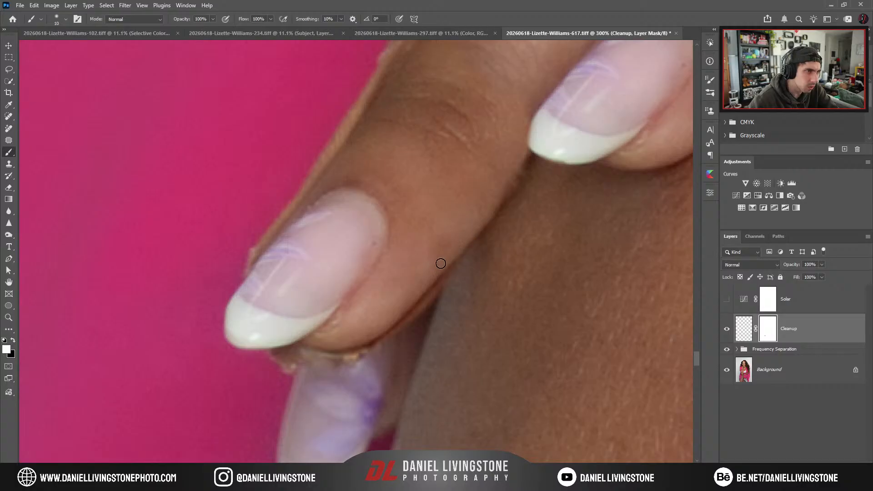
{"action": "left_click", "coordinate": [774, 333], "text": "alt"}
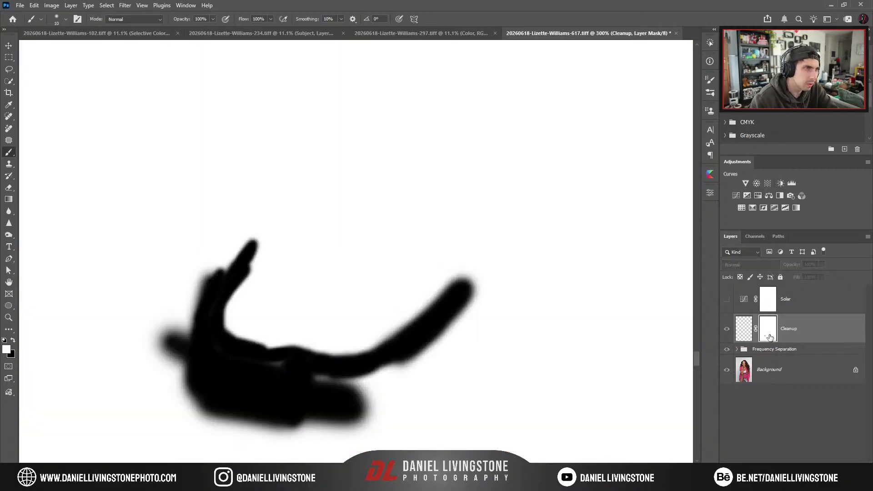
{"action": "left_click", "coordinate": [770, 339], "text": "alt"}
{"action": "left_click", "coordinate": [768, 341], "text": "alt"}
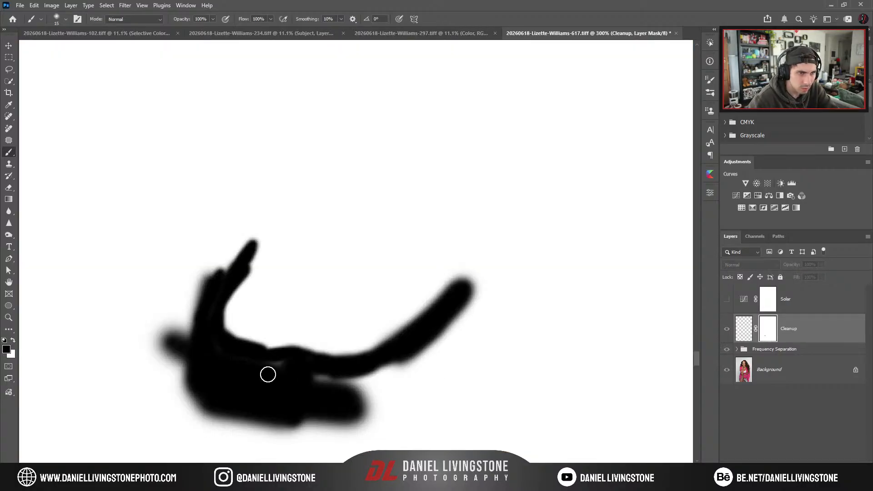
{"action": "mouse_move", "coordinate": [217, 286]}
{"action": "left_mouse_down"}
{"action": "mouse_move", "coordinate": [330, 378]}
{"action": "mouse_move", "coordinate": [357, 386]}
{"action": "left_mouse_up"}
{"action": "key", "text": "bracketright"}
{"action": "left_click", "coordinate": [768, 328], "text": "alt"}
Review the masked finger against the whole hand and apply the mask to the Cleanup layer.
{"action": "key", "text": "ctrl+minus"}
{"action": "key", "text": "ctrl+minus"}
{"action": "key", "text": "ctrl+minus"}
{"action": "key", "text": "ctrl+minus"}
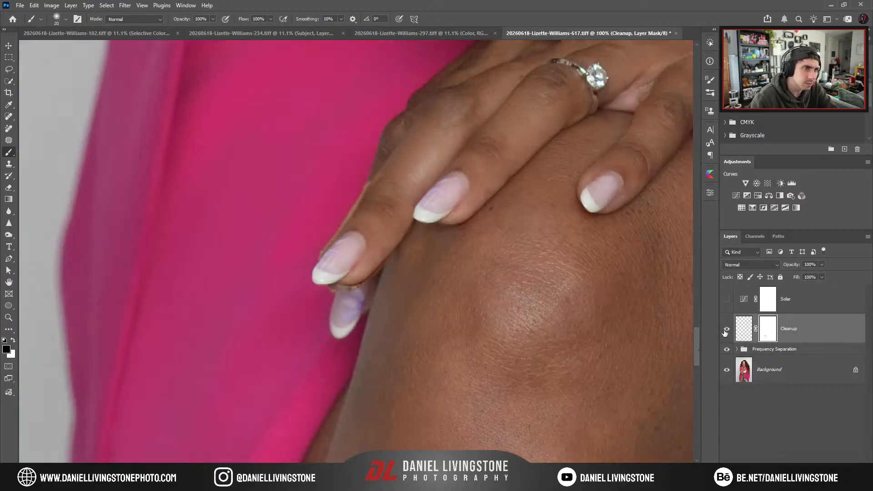
{"action": "key", "text": "ctrl+plus"}
{"action": "key", "text": "ctrl+plus"}
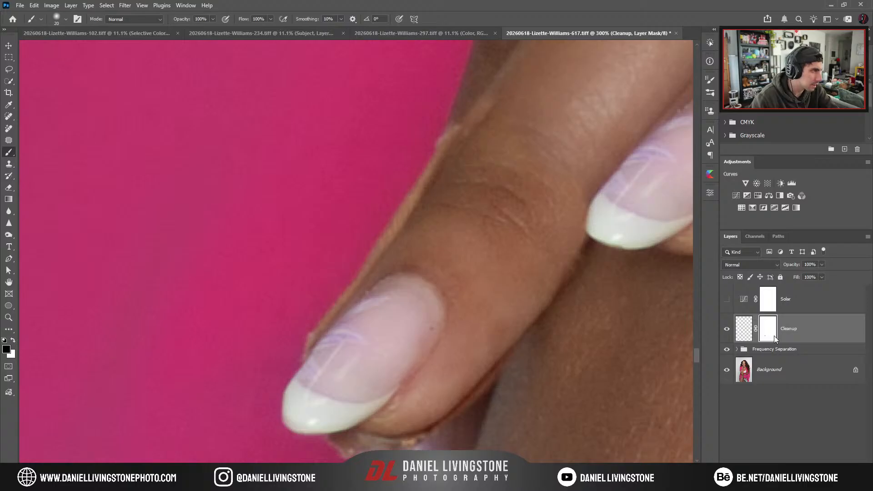
{"action": "key", "text": "Delete"}
Try to erase the remaining bandage strip along the finger's outer edge with the Remove tool, then undo it.
{"action": "key", "text": "j"}
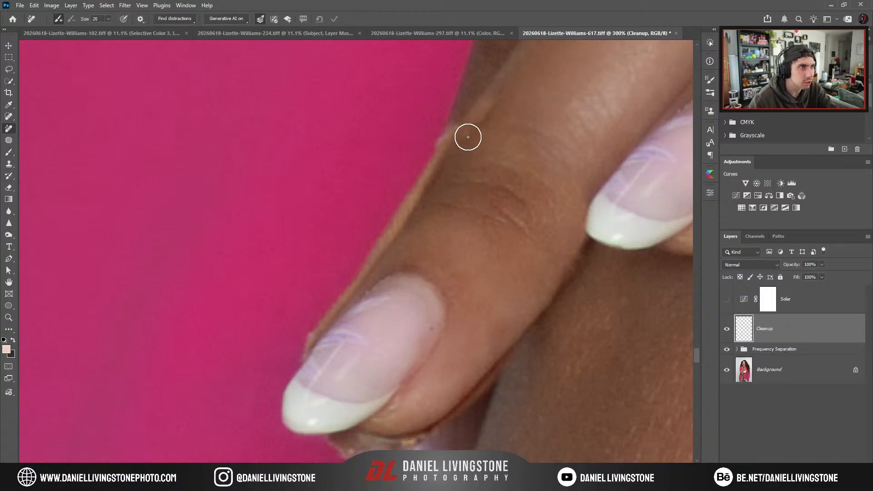
{"action": "key", "text": "bracketleft"}
{"action": "mouse_move", "coordinate": [489, 93]}
{"action": "left_mouse_down"}
{"action": "mouse_move", "coordinate": [432, 159]}
{"action": "mouse_move", "coordinate": [422, 196]}
{"action": "mouse_move", "coordinate": [344, 288]}
{"action": "mouse_move", "coordinate": [396, 234]}
{"action": "mouse_move", "coordinate": [345, 306]}
{"action": "mouse_move", "coordinate": [389, 252]}
{"action": "left_mouse_up"}
{"action": "key", "text": "bracketleft"}
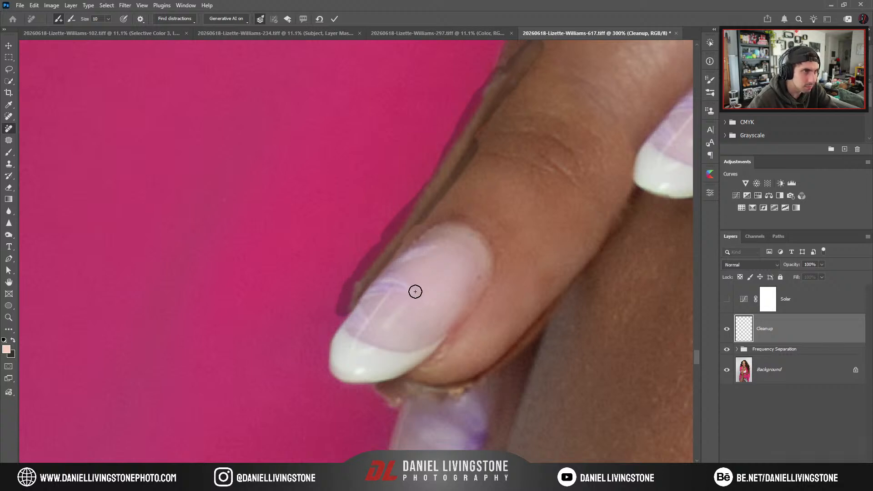
{"action": "key", "text": "Return"}
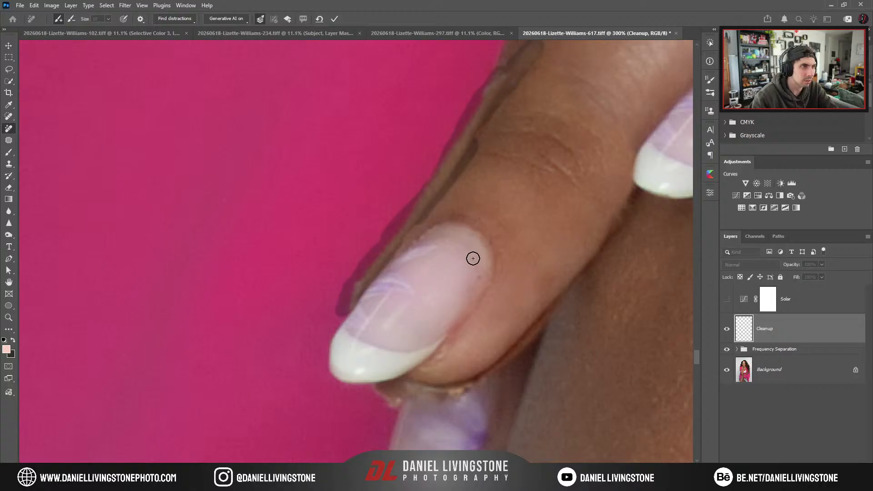
{"action": "key", "text": "ctrl+minus"}
{"action": "key", "text": "ctrl+minus"}
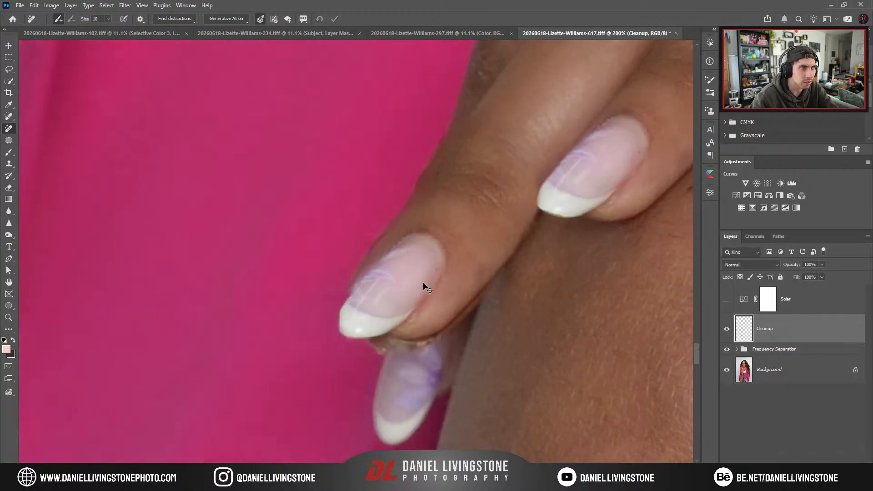
{"action": "key", "text": "ctrl+plus"}
{"action": "key", "text": "ctrl+plus"}
{"action": "key", "text": "ctrl+z"}
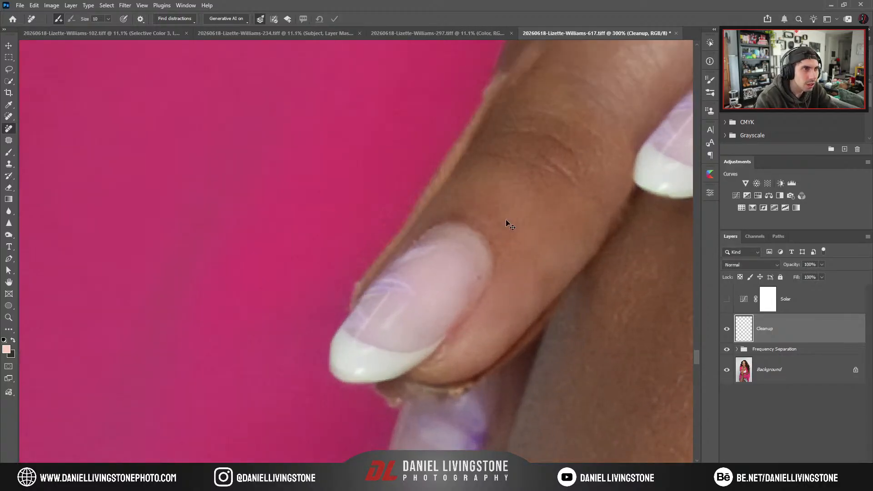
Clone pink fabric over the bandage strip along the finger's outer edge with a size 10 Clone Stamp.
{"action": "key", "text": "s"}
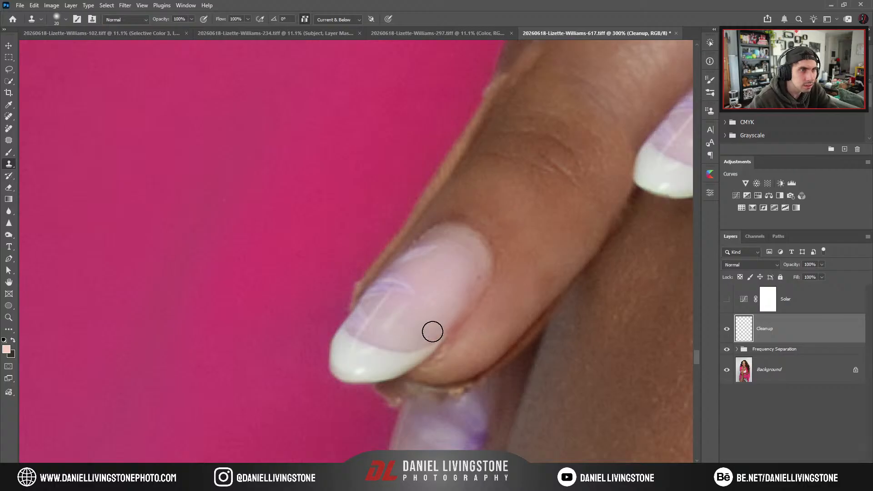
{"action": "key", "text": "bracketleft"}
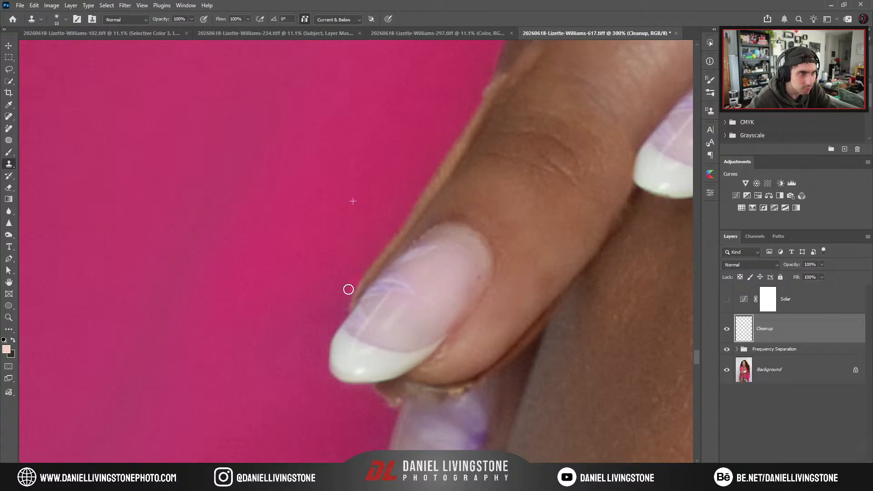
{"action": "left_click_drag", "start_coordinate": [348, 289], "coordinate": [357, 285]}
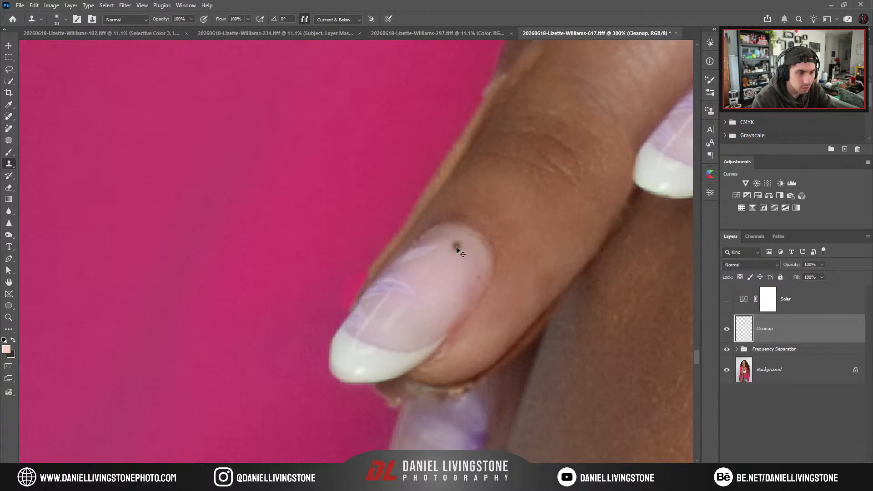
{"action": "key", "text": "ctrl+z"}
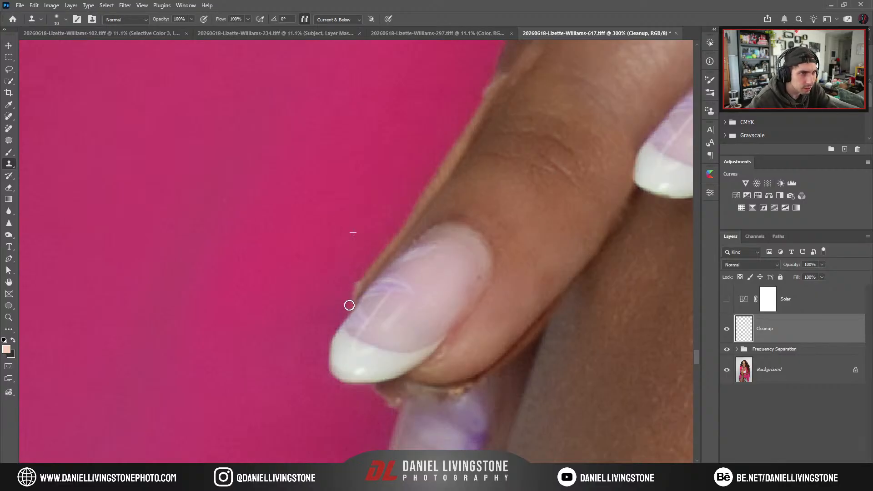
{"action": "left_click_drag", "start_coordinate": [444, 198], "coordinate": [388, 268]}
{"action": "left_click", "coordinate": [376, 263], "text": "shift"}
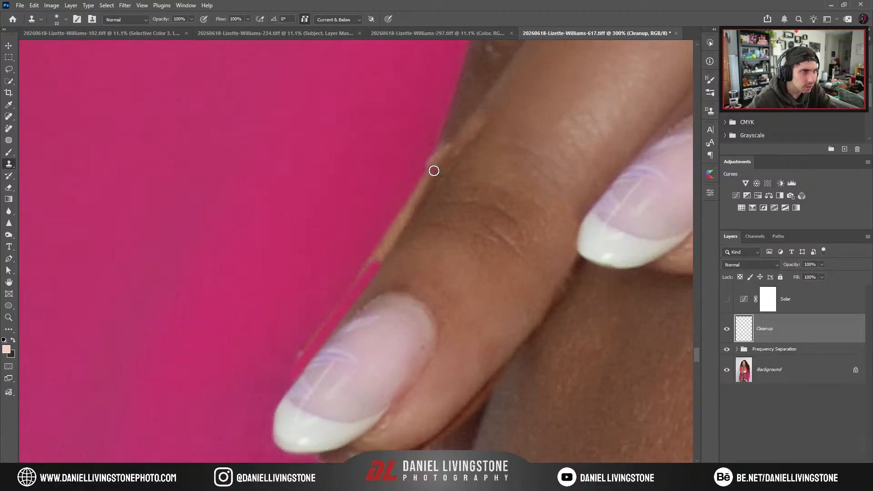
{"action": "left_click", "coordinate": [421, 193], "text": "shift"}
{"action": "left_click", "coordinate": [433, 146], "text": "shift"}
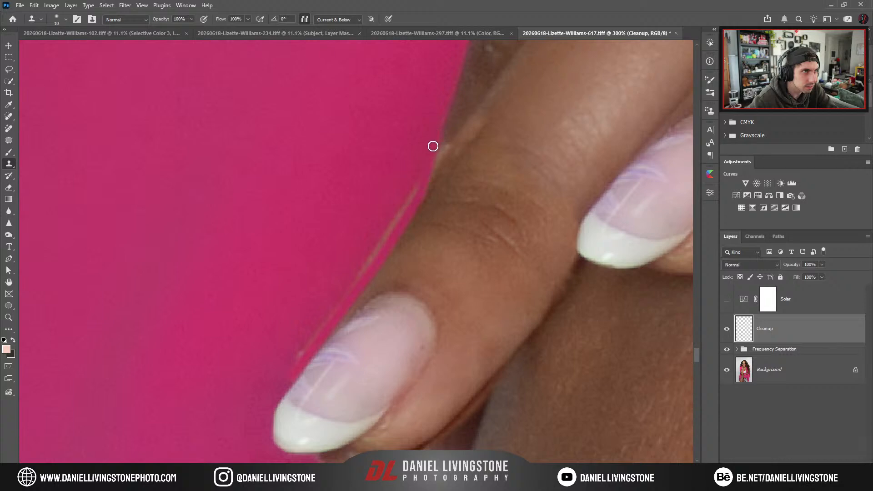
{"action": "mouse_move", "coordinate": [425, 158]}
{"action": "left_mouse_down"}
{"action": "mouse_move", "coordinate": [401, 219]}
{"action": "mouse_move", "coordinate": [358, 280]}
{"action": "left_mouse_up"}
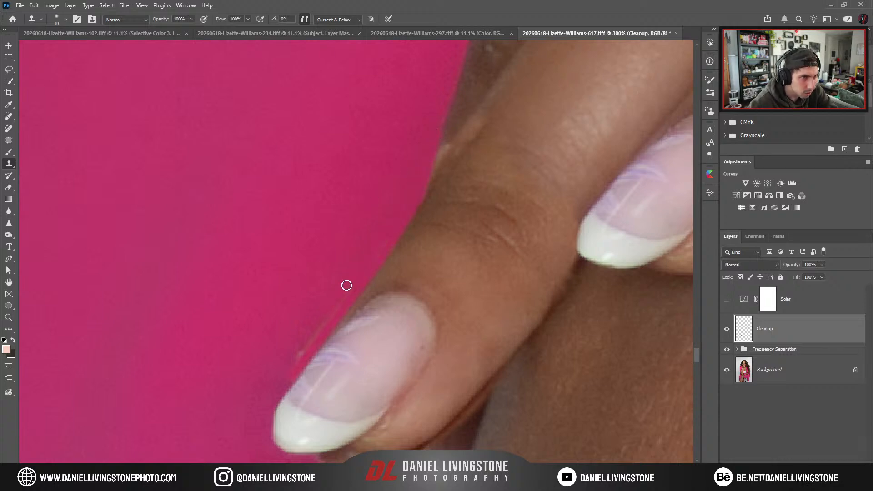
Clone out the bandage remnant where the finger meets the neighbouring finger behind it, using a size 15 brush.
{"action": "key", "text": "ctrl+minus"}
{"action": "key", "text": "ctrl+minus"}
{"action": "key", "text": "ctrl+minus"}
{"action": "key", "text": "ctrl+minus"}
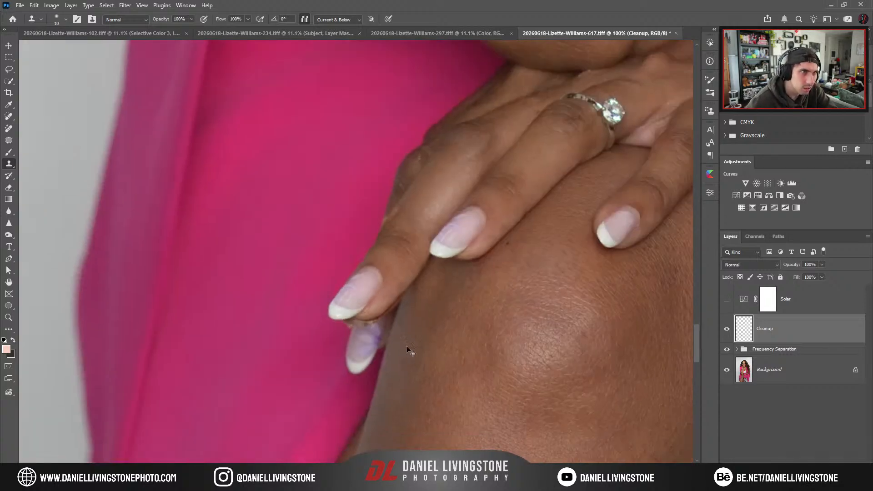
{"action": "key", "text": "ctrl+plus"}
{"action": "key", "text": "ctrl+plus"}
{"action": "key", "text": "ctrl+plus"}
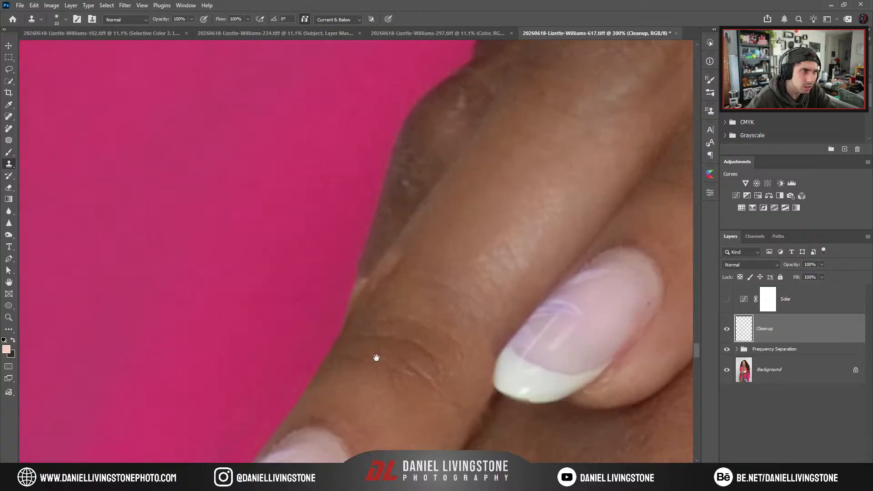
{"action": "left_click", "coordinate": [362, 255], "text": "alt"}
{"action": "key", "text": "bracketright"}
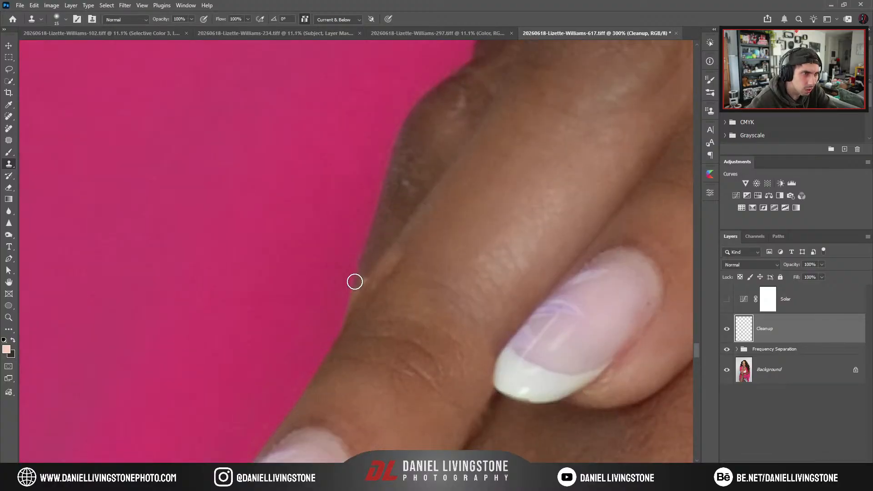
{"action": "mouse_move", "coordinate": [357, 279]}
{"action": "left_mouse_down"}
{"action": "mouse_move", "coordinate": [349, 305]}
{"action": "mouse_move", "coordinate": [388, 250]}
{"action": "mouse_move", "coordinate": [381, 277]}
{"action": "left_mouse_up"}
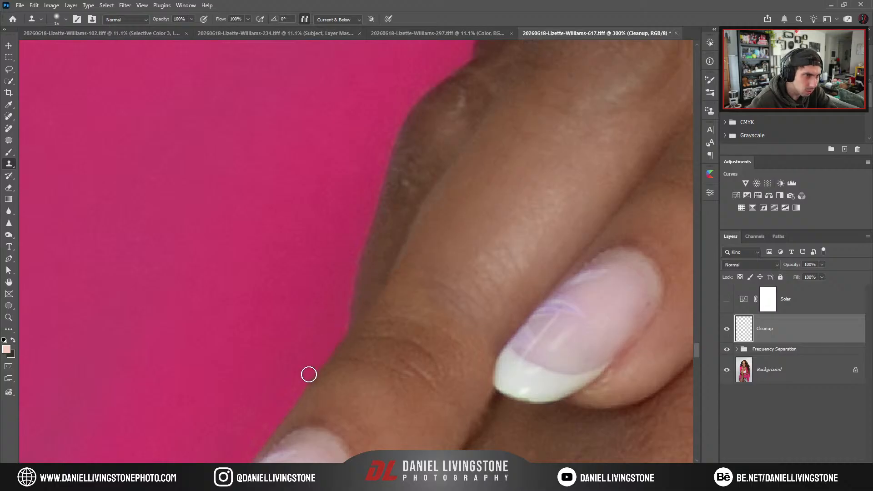
Clone away the reddish fringe along the finger's underside beside the leg.
{"action": "scroll", "coordinate": [306, 417], "scroll_direction": "down", "scroll_amount": 4}
{"action": "scroll", "coordinate": [292, 414], "scroll_direction": "down", "scroll_amount": 2}
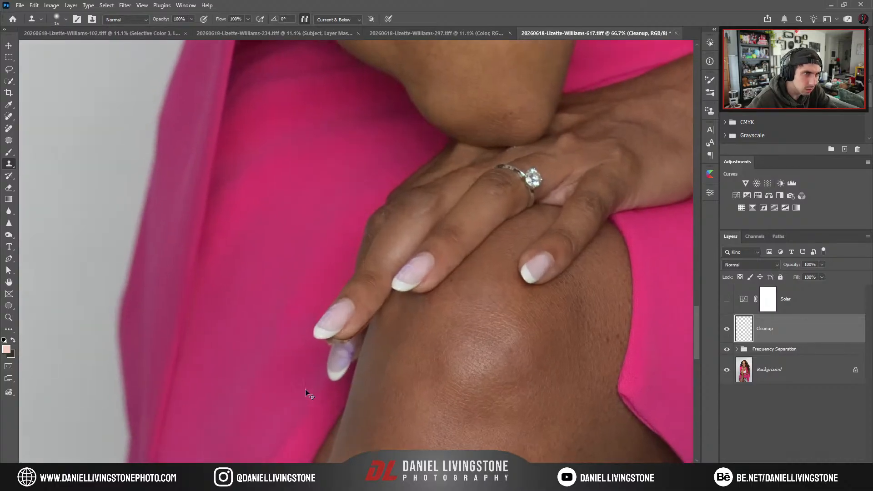
{"action": "scroll", "coordinate": [305, 389], "scroll_direction": "up", "scroll_amount": 4}
{"action": "scroll", "coordinate": [354, 251], "scroll_direction": "up", "scroll_amount": 1}
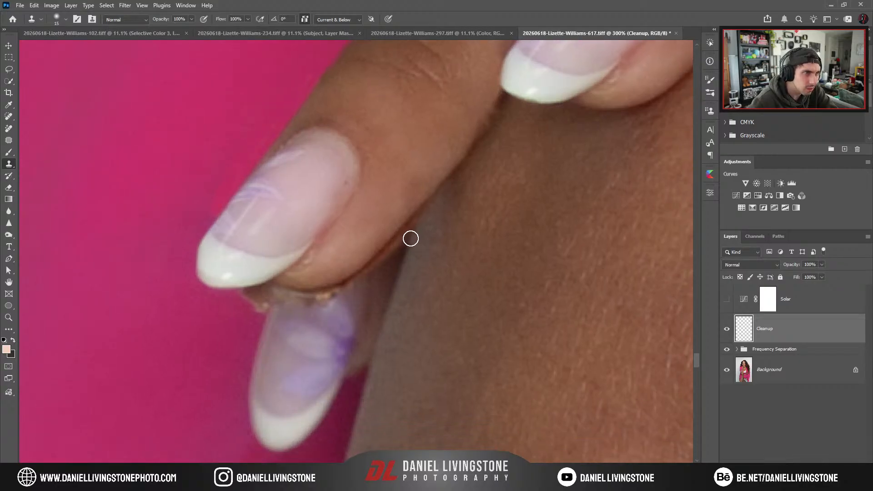
{"action": "left_click_drag", "start_coordinate": [415, 226], "coordinate": [372, 272]}
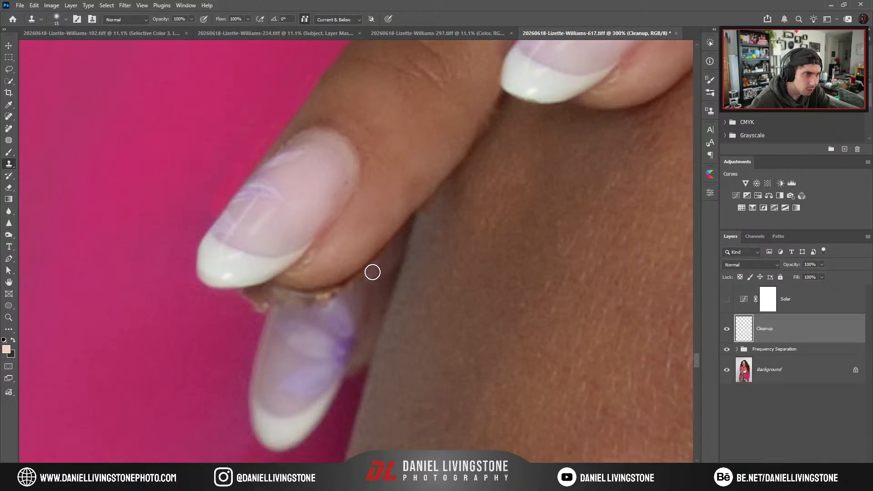
Clone out the frayed bandage bits below the nail tip and fingertip, finishing with a size 15 brush.
{"action": "mouse_move", "coordinate": [333, 317]}
{"action": "left_mouse_down"}
{"action": "mouse_move", "coordinate": [386, 286]}
{"action": "mouse_move", "coordinate": [383, 312]}
{"action": "left_mouse_up"}
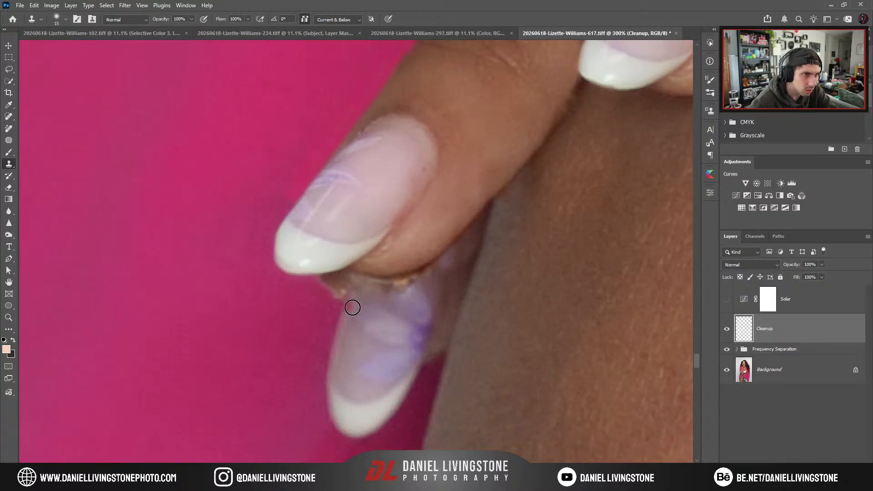
{"action": "key", "text": "bracketright"}
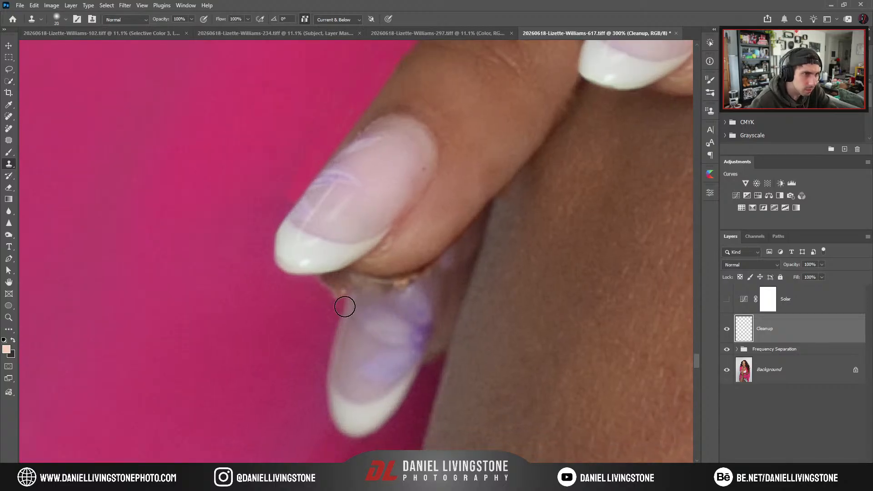
{"action": "key", "text": "bracketleft"}
{"action": "key", "text": "bracketleft"}
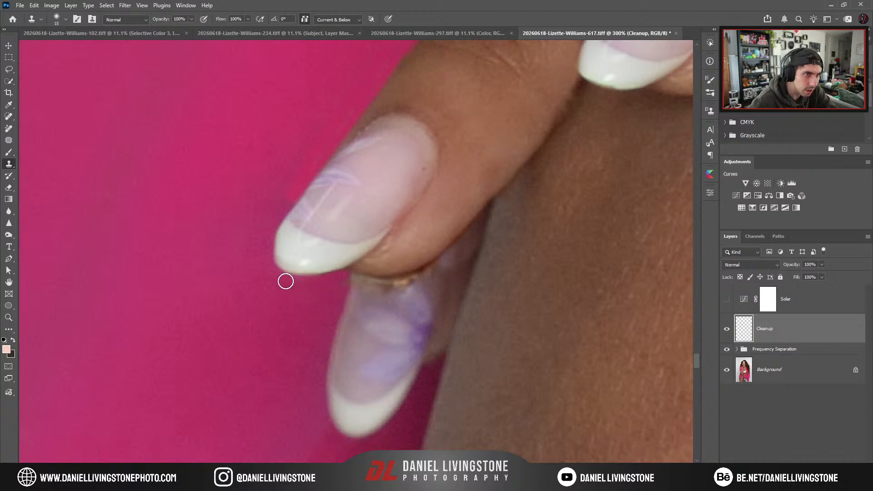
{"action": "key", "text": "bracketright"}
{"action": "mouse_move", "coordinate": [348, 279]}
{"action": "left_mouse_down"}
{"action": "mouse_move", "coordinate": [404, 289]}
{"action": "mouse_move", "coordinate": [426, 280]}
{"action": "mouse_move", "coordinate": [408, 285]}
{"action": "left_mouse_up"}
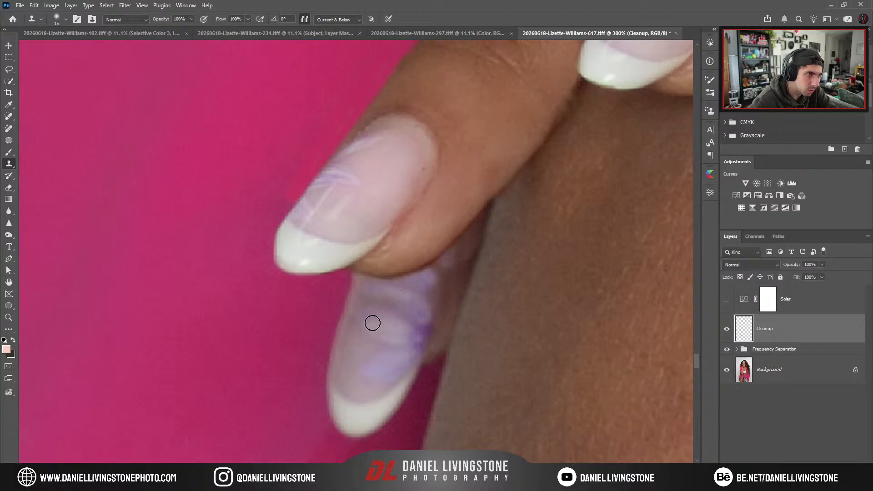
Refine the area between the fingertip and the lower nail with the Clone Stamp.
{"action": "scroll", "coordinate": [343, 365], "scroll_direction": "down", "scroll_amount": 3}
{"action": "scroll", "coordinate": [351, 335], "scroll_direction": "up", "scroll_amount": 3}
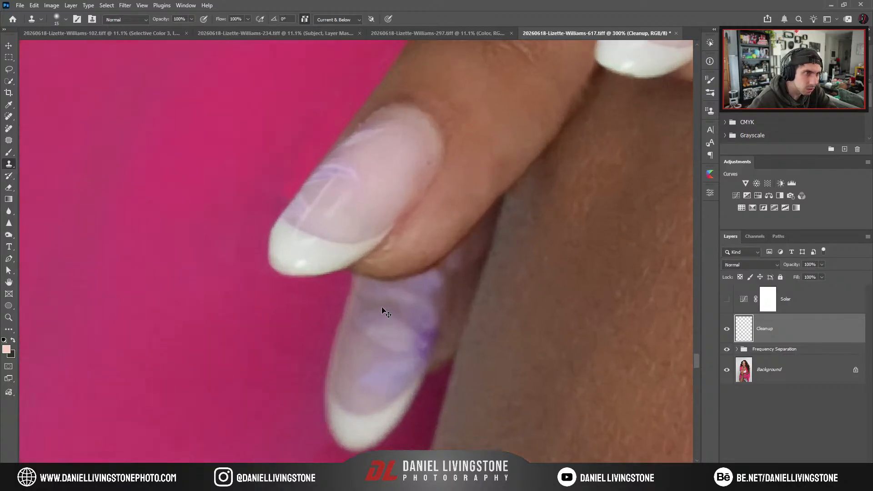
{"action": "mouse_move", "coordinate": [345, 309]}
{"action": "left_mouse_down"}
{"action": "mouse_move", "coordinate": [414, 287]}
{"action": "mouse_move", "coordinate": [372, 308]}
{"action": "mouse_move", "coordinate": [288, 303]}
{"action": "mouse_move", "coordinate": [382, 310]}
{"action": "left_mouse_up"}
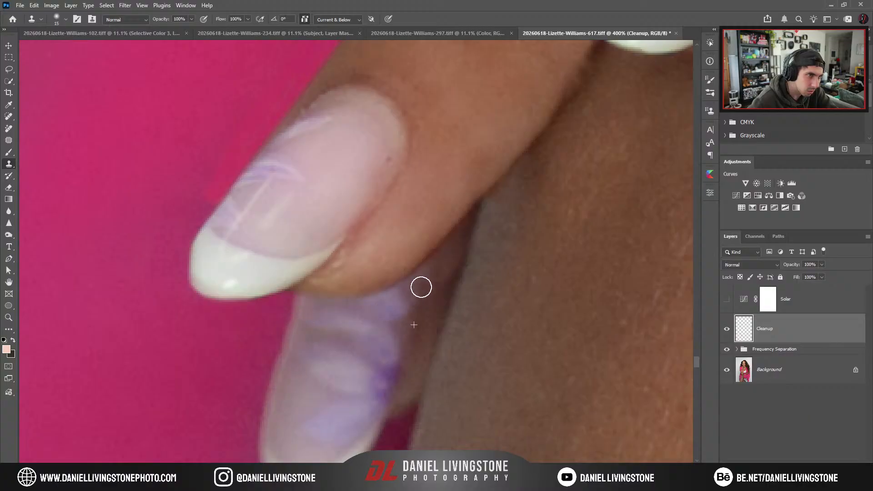
{"action": "scroll", "coordinate": [348, 383], "scroll_direction": "down", "scroll_amount": 4}
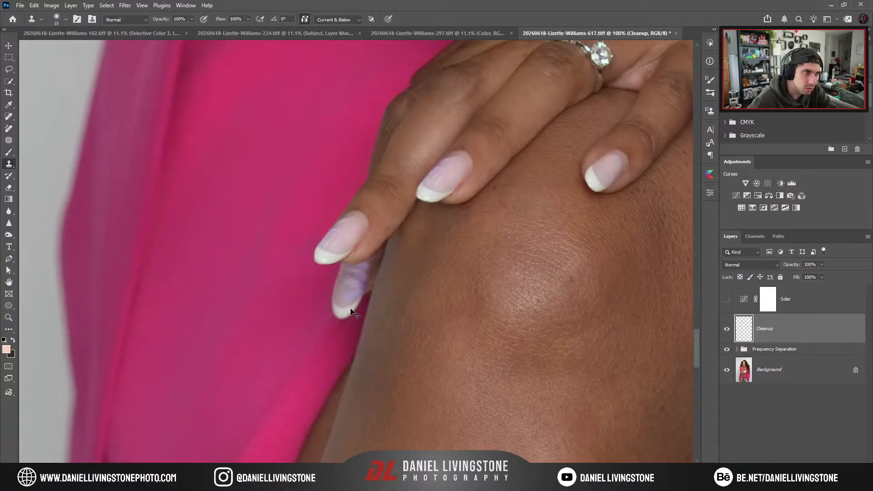
Smooth the uneven pink fabric beside the nail's outer edge using the Remove tool at size 20.
{"action": "scroll", "coordinate": [345, 302], "scroll_direction": "up", "scroll_amount": 2}
{"action": "key", "text": "j"}
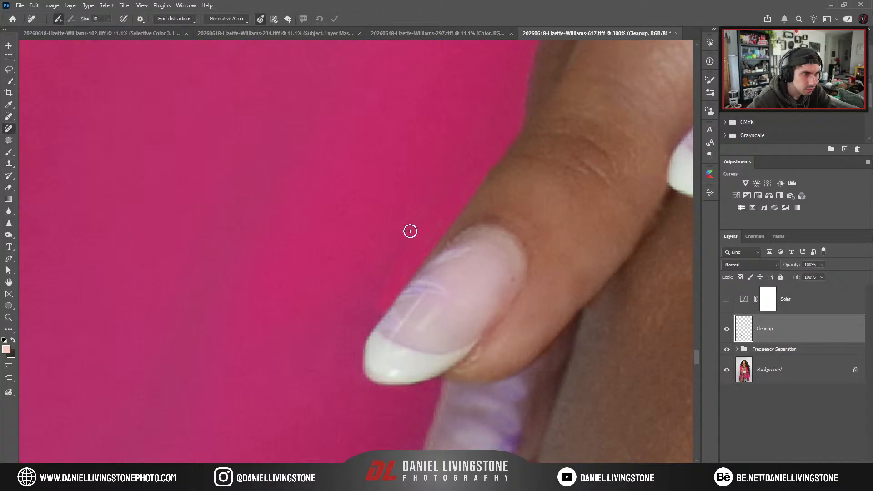
{"action": "mouse_move", "coordinate": [360, 304]}
{"action": "left_mouse_down"}
{"action": "mouse_move", "coordinate": [377, 298]}
{"action": "mouse_move", "coordinate": [431, 220]}
{"action": "left_mouse_up"}
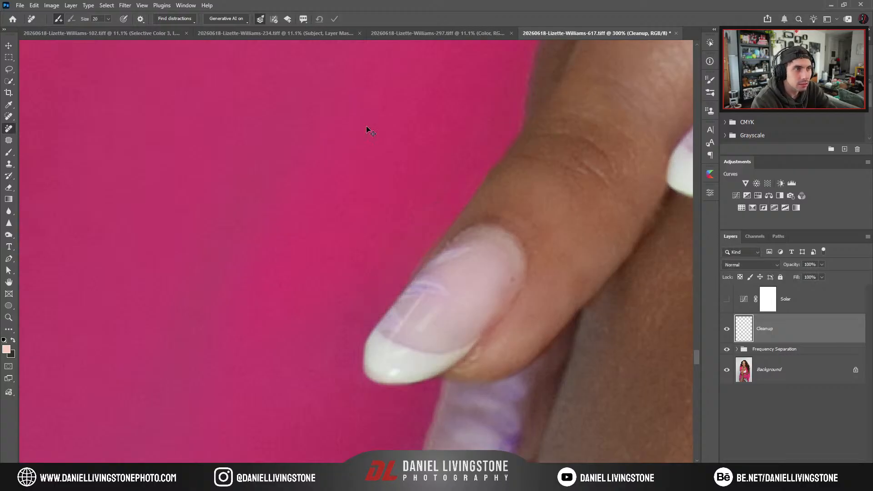
Show only the Cleanup layer and examine the retouched edge of the finger.
{"action": "key", "text": "ctrl+1"}
{"action": "key", "text": "ctrl+minus"}
{"action": "key", "text": "ctrl+plus"}
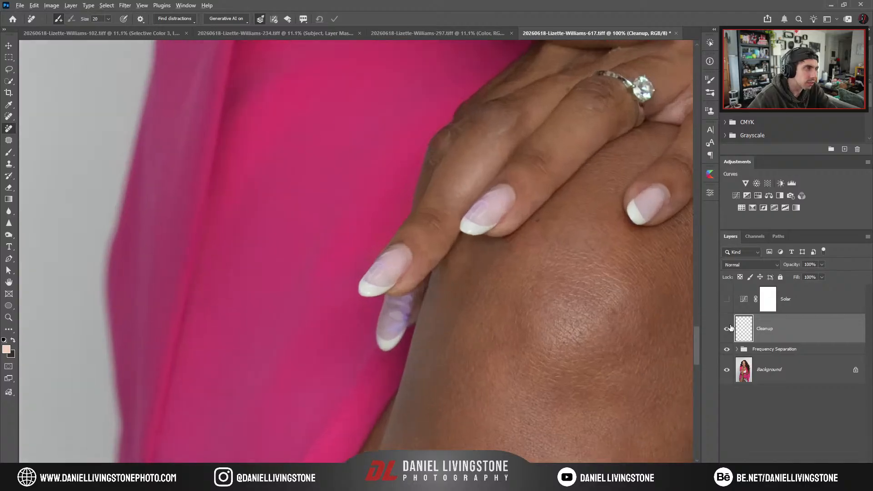
{"action": "left_click", "coordinate": [726, 330], "text": "alt"}
{"action": "key", "text": "ctrl+plus"}
{"action": "key", "text": "ctrl+plus"}
{"action": "key", "text": "ctrl+plus"}
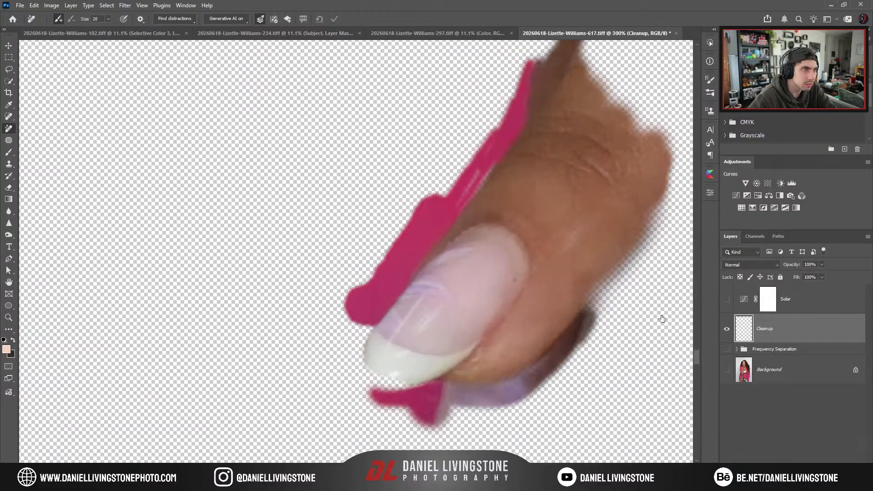
Try to heal the light streaks in the pink edge with the Spot Healing Brush, undo it and restore the other layers.
{"action": "left_click_drag", "start_coordinate": [472, 234], "coordinate": [356, 314]}
{"action": "key", "text": "ctrl+plus"}
{"action": "key", "text": "j"}
{"action": "key", "text": "bracketleft"}
{"action": "key", "text": "bracketleft"}
{"action": "key", "text": "bracketleft"}
{"action": "key", "text": "bracketleft"}
{"action": "key", "text": "bracketleft"}
{"action": "key", "text": "bracketleft"}
{"action": "key", "text": "bracketleft"}
{"action": "key", "text": "bracketleft"}
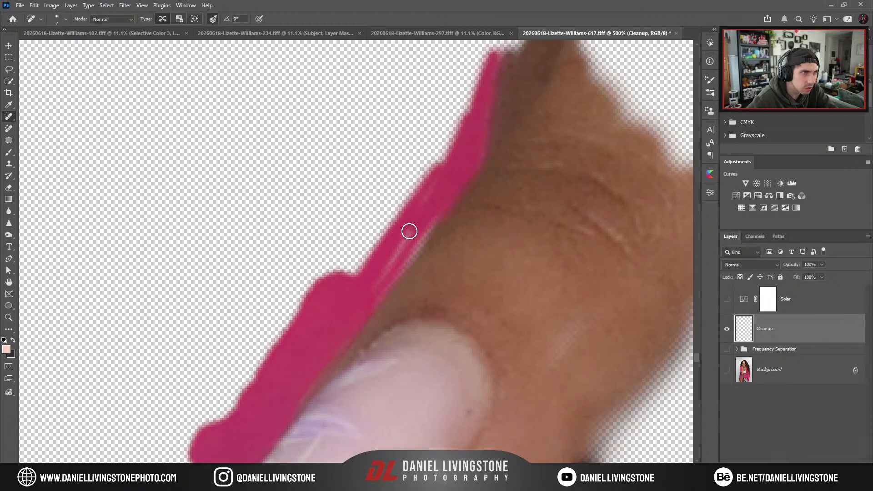
{"action": "left_click_drag", "start_coordinate": [410, 228], "coordinate": [370, 288]}
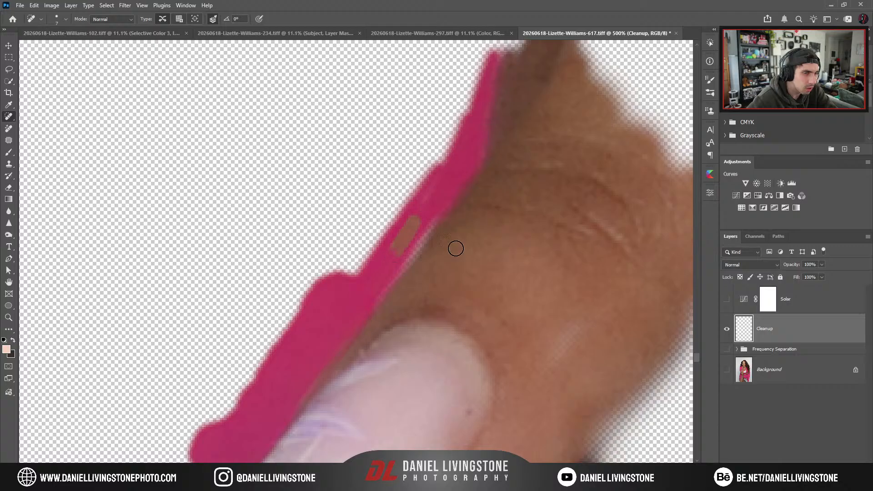
{"action": "key", "text": "ctrl+z"}
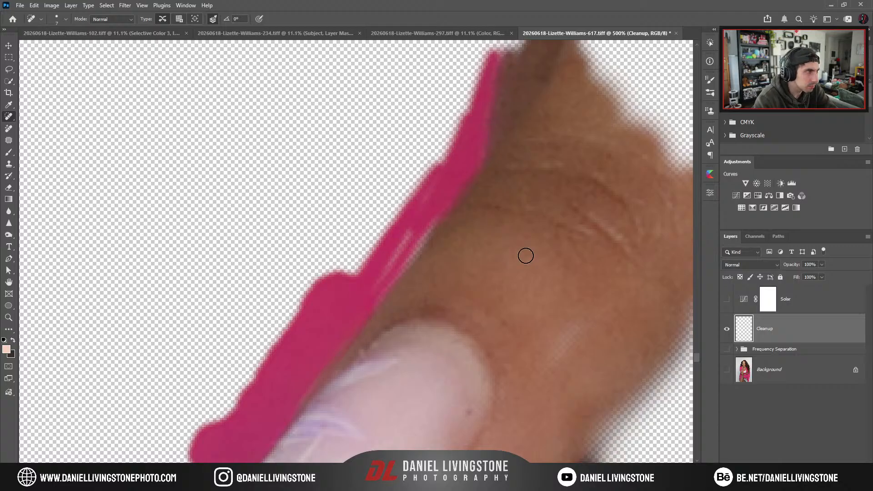
{"action": "left_click", "coordinate": [727, 329], "text": "alt"}
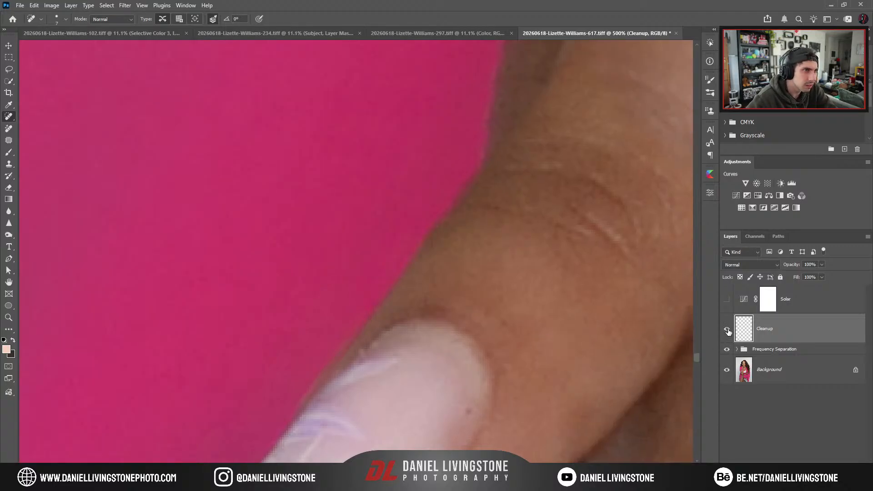
Compare the finger with and without the Cleanup layer.
{"action": "key", "text": "ctrl+minus"}
{"action": "key", "text": "ctrl+minus"}
{"action": "key", "text": "ctrl+minus"}
{"action": "key", "text": "ctrl+minus"}
{"action": "key", "text": "ctrl+plus"}
{"action": "key", "text": "ctrl+plus"}
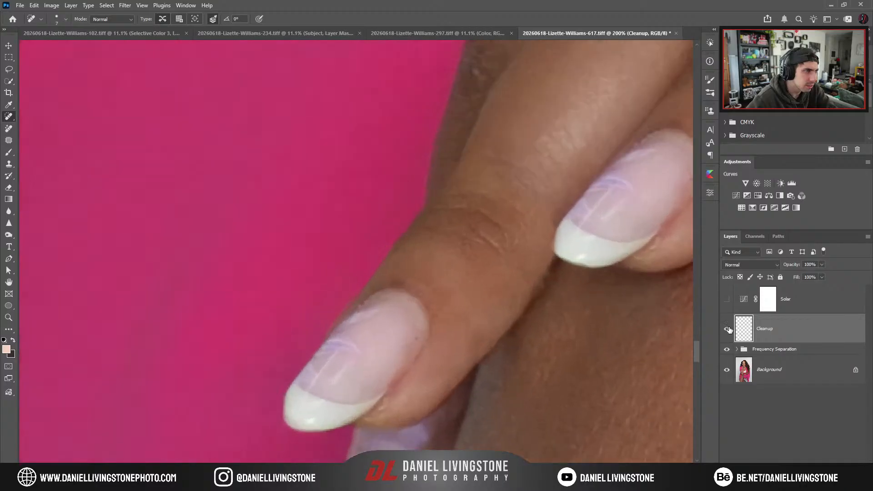
{"action": "left_click", "coordinate": [726, 330]}
{"action": "left_click", "coordinate": [727, 331]}
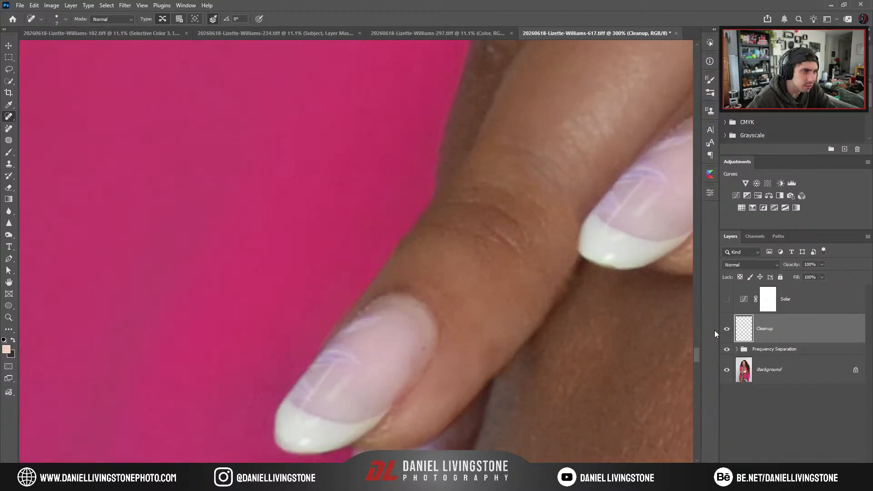
Clean up the nail's outer edge against the pink fabric with the size 15 Clone Stamp.
{"action": "key", "text": "s"}
{"action": "scroll", "coordinate": [287, 318], "scroll_direction": "up", "scroll_amount": 2}
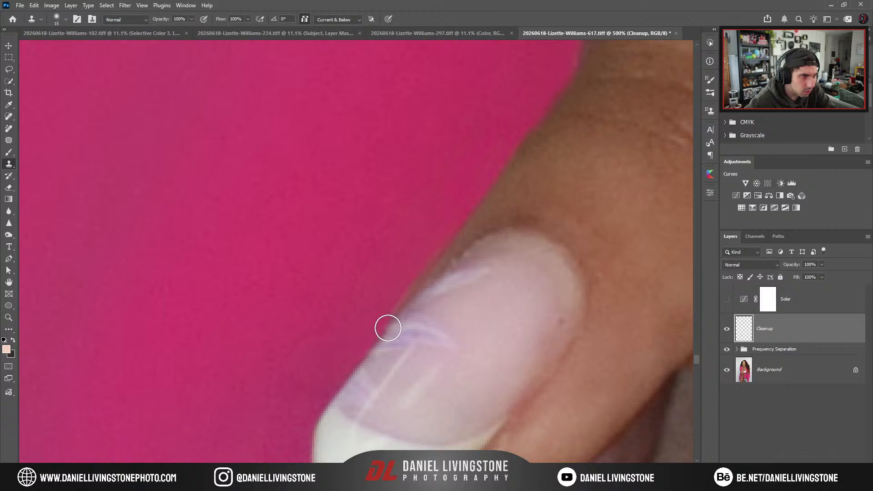
{"action": "mouse_move", "coordinate": [390, 321]}
{"action": "left_mouse_down"}
{"action": "mouse_move", "coordinate": [408, 291]}
{"action": "mouse_move", "coordinate": [447, 265]}
{"action": "mouse_move", "coordinate": [437, 308]}
{"action": "mouse_move", "coordinate": [441, 291]}
{"action": "mouse_move", "coordinate": [490, 285]}
{"action": "left_mouse_up"}
{"action": "key", "text": "ctrl+minus"}
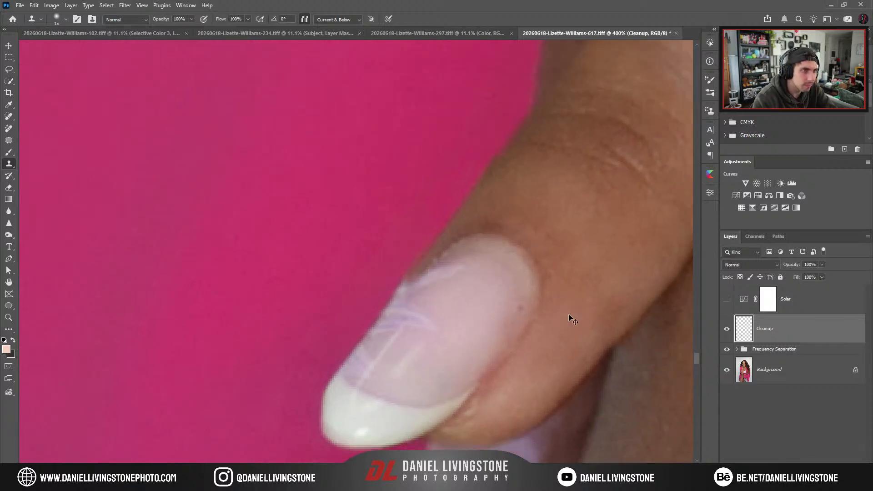
Review the finished finger repair against the original and within the wider portrait.
{"action": "key", "text": "ctrl+minus"}
{"action": "key", "text": "ctrl+minus"}
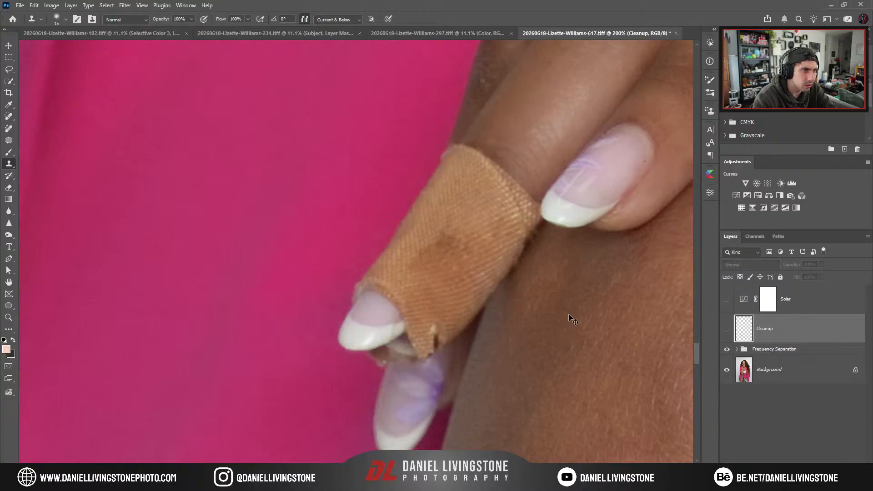
{"action": "key", "text": "ctrl+minus"}
{"action": "key", "text": "ctrl+minus"}
{"action": "left_click_drag", "start_coordinate": [465, 305], "coordinate": [400, 322]}
{"action": "key", "text": "ctrl+minus"}
{"action": "key", "text": "ctrl+minus"}
{"action": "key", "text": "ctrl+minus"}
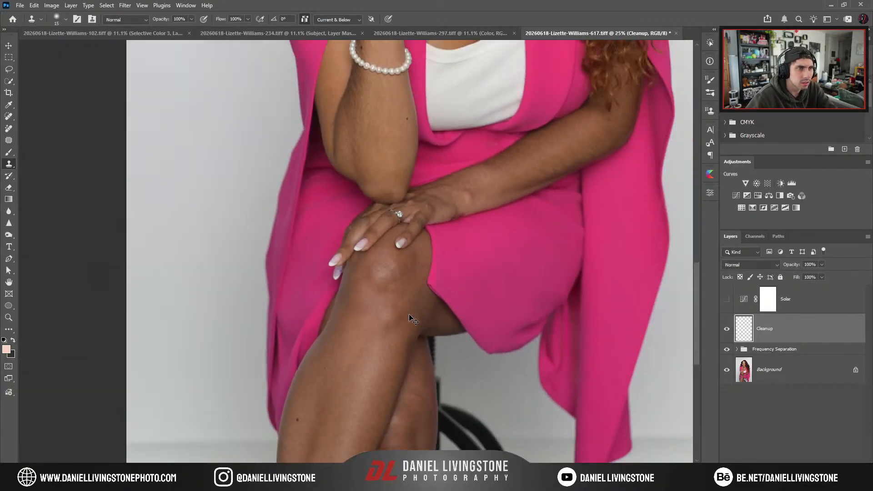
Compare the hand with and without the Cleanup layer, close up and within the wider portrait.
{"action": "key", "text": "ctrl+plus"}
{"action": "key", "text": "ctrl+plus"}
{"action": "left_click", "coordinate": [726, 328]}
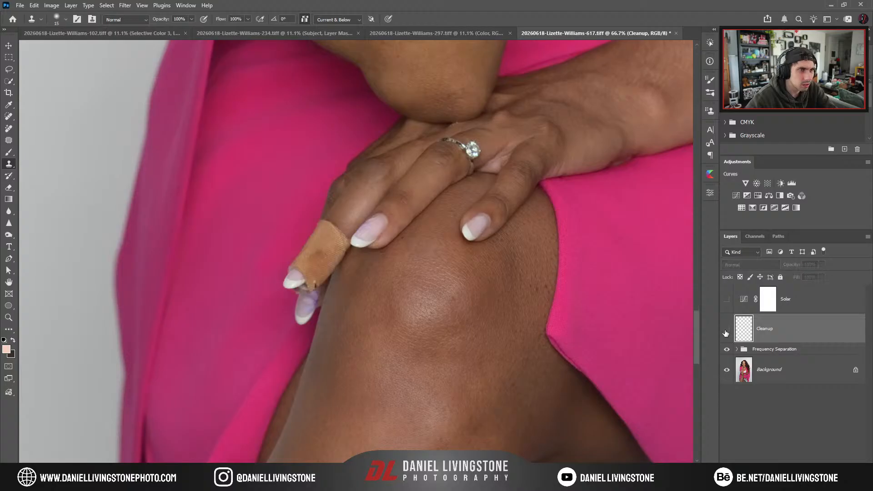
{"action": "left_click", "coordinate": [726, 331]}
{"action": "left_click", "coordinate": [726, 332]}
{"action": "left_click", "coordinate": [726, 333]}
{"action": "key", "text": "ctrl+minus"}
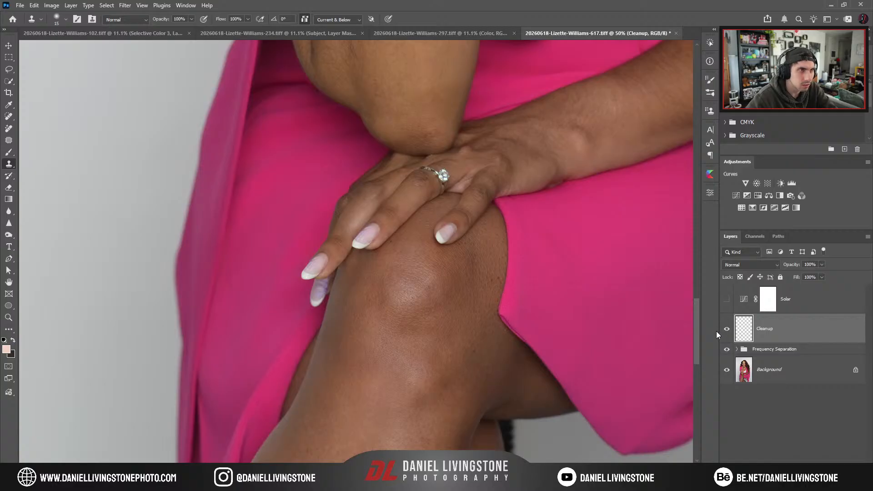
{"action": "key", "text": "ctrl+minus"}
{"action": "key", "text": "ctrl+minus"}
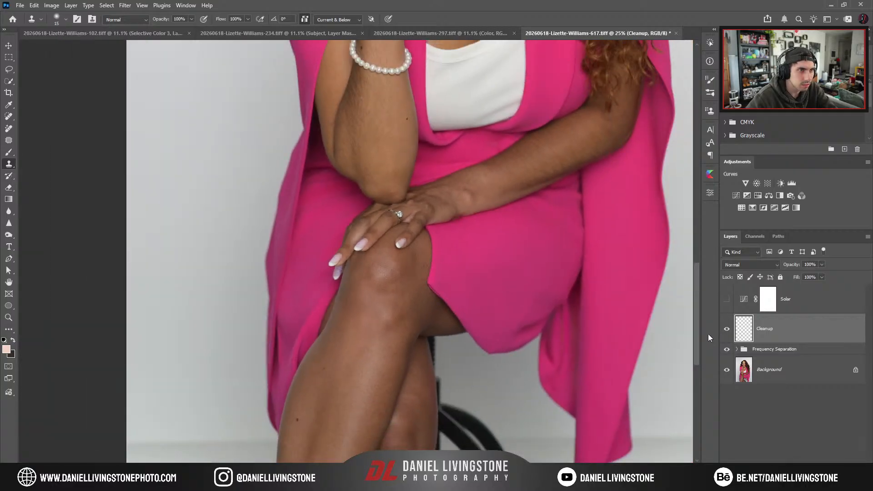
{"action": "key", "text": "ctrl+minus"}
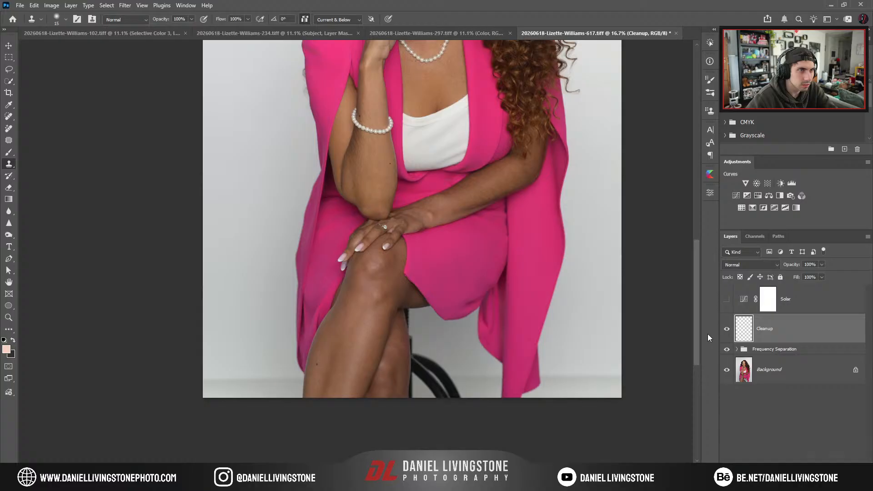
Select the floor line between the pink cape and the photo's edge with a rectangular marquee, content-aware fill it and deselect.
{"action": "key", "text": "ctrl+plus"}
{"action": "key", "text": "ctrl+plus"}
{"action": "key", "text": "ctrl+plus"}
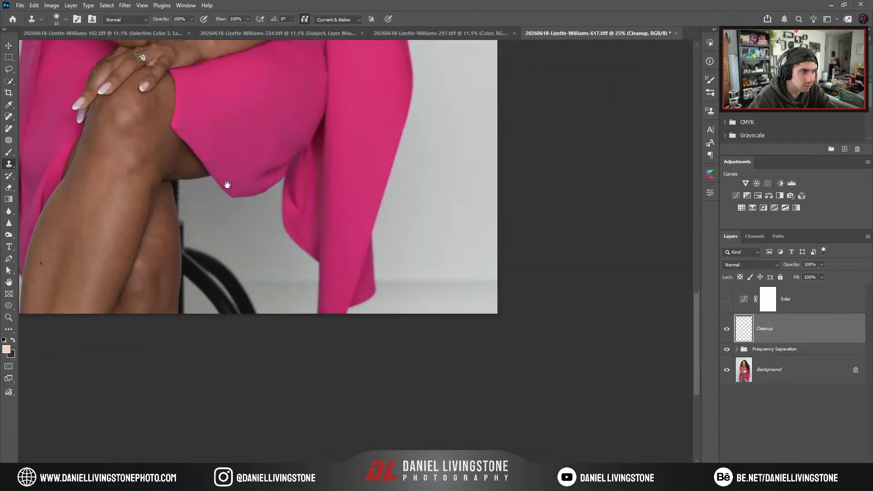
{"action": "key", "text": "m"}
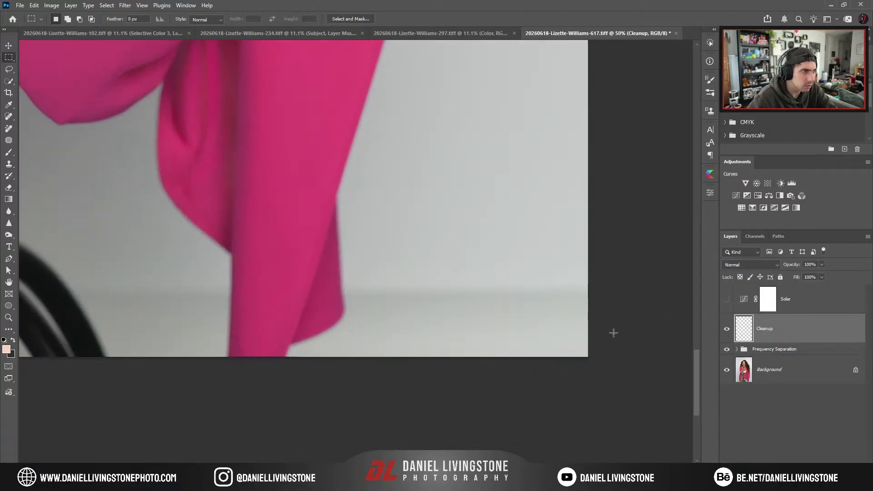
{"action": "left_click_drag", "start_coordinate": [613, 333], "coordinate": [350, 259]}
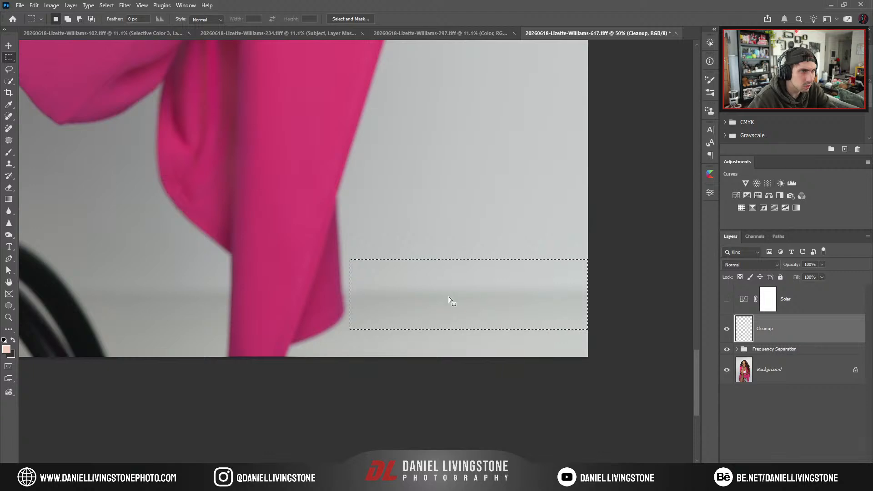
{"action": "key", "text": "shift+F5"}
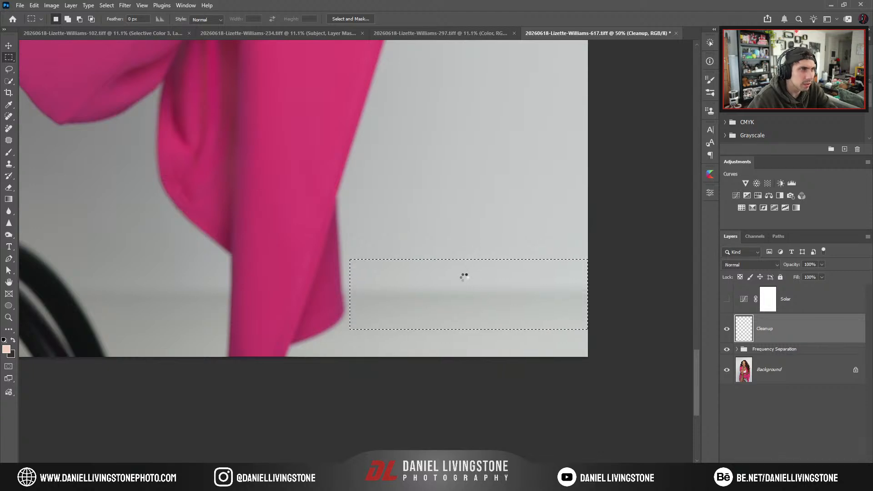
{"action": "key", "text": "Return"}
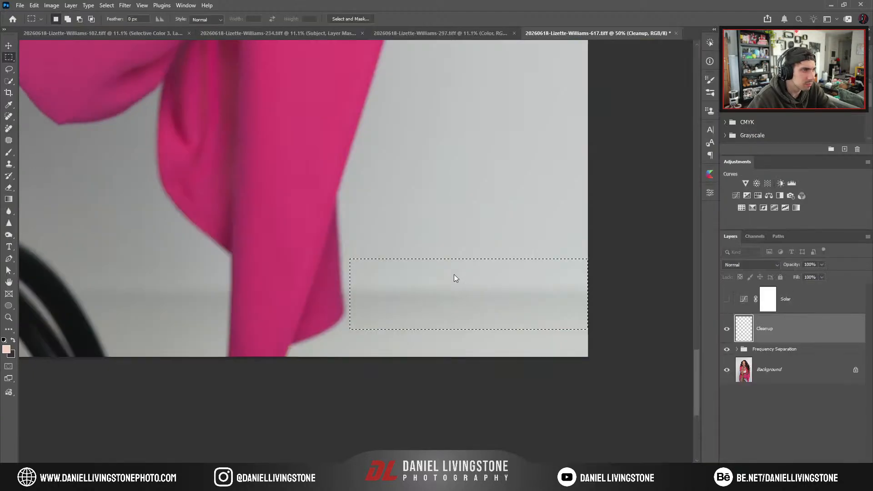
{"action": "key", "text": "l"}
{"action": "key", "text": "ctrl+d"}
{"action": "key", "text": "ctrl+plus"}
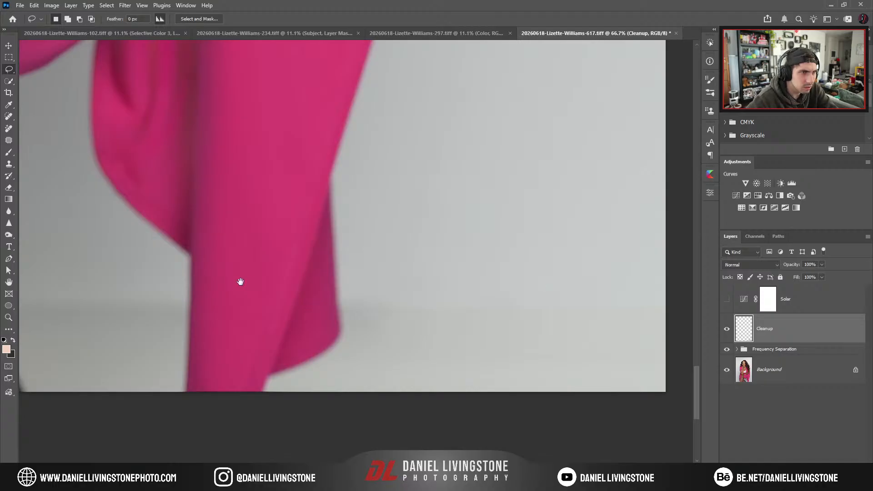
{"action": "left_click_drag", "start_coordinate": [240, 282], "coordinate": [337, 345]}
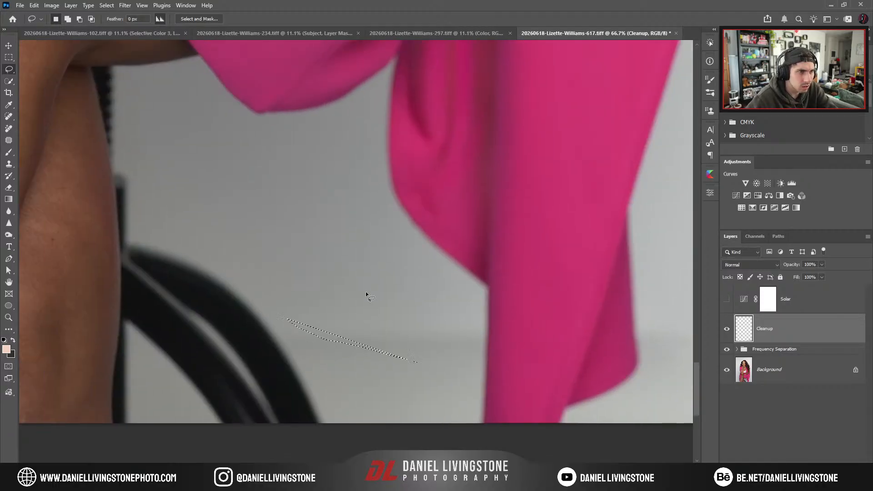
{"action": "key", "text": "ctrl+d"}
Select the floor band on the other side of the legs with a rectangular marquee and extend it with the Lasso to the leg's edge.
{"action": "key", "text": "ctrl+minus"}
{"action": "left_click_drag", "start_coordinate": [213, 283], "coordinate": [615, 304]}
{"action": "left_click_drag", "start_coordinate": [473, 274], "coordinate": [689, 278]}
{"action": "key", "text": "m"}
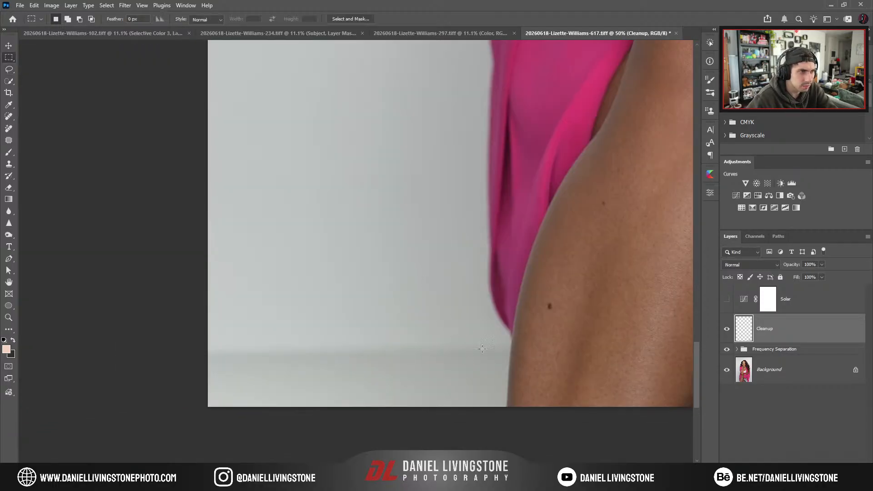
{"action": "left_click_drag", "start_coordinate": [184, 333], "coordinate": [497, 430]}
{"action": "key", "text": "ctrl+plus"}
{"action": "key", "text": "ctrl+plus"}
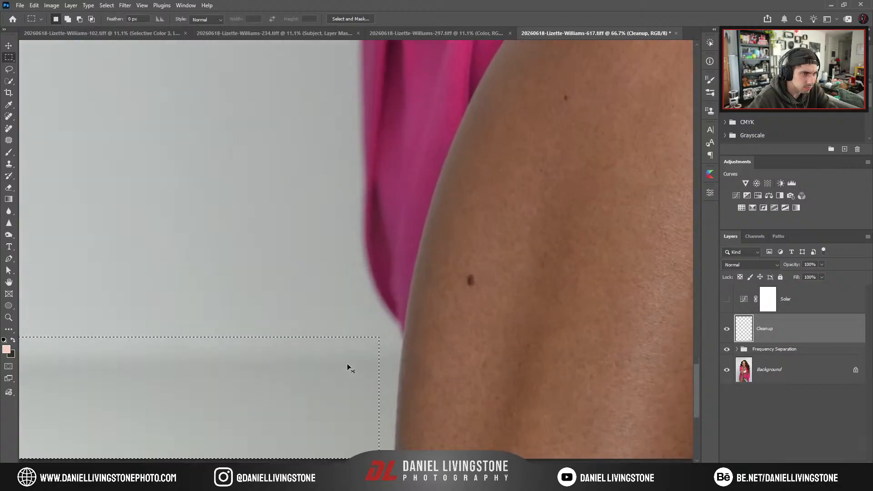
{"action": "key", "text": "l"}
{"action": "left_click_drag", "start_coordinate": [362, 418], "coordinate": [375, 418], "text": "shift"}
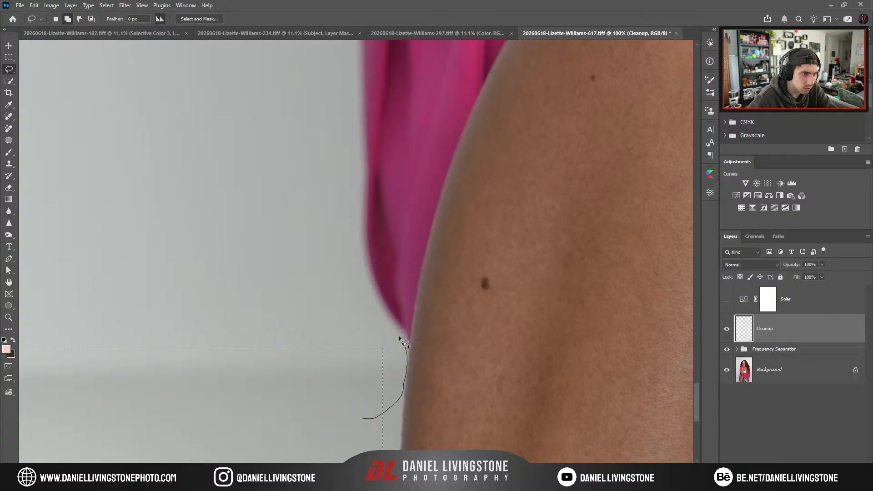
{"action": "left_click_drag", "start_coordinate": [399, 336], "coordinate": [352, 344], "text": "shift"}
{"action": "key", "text": "ctrl+minus"}
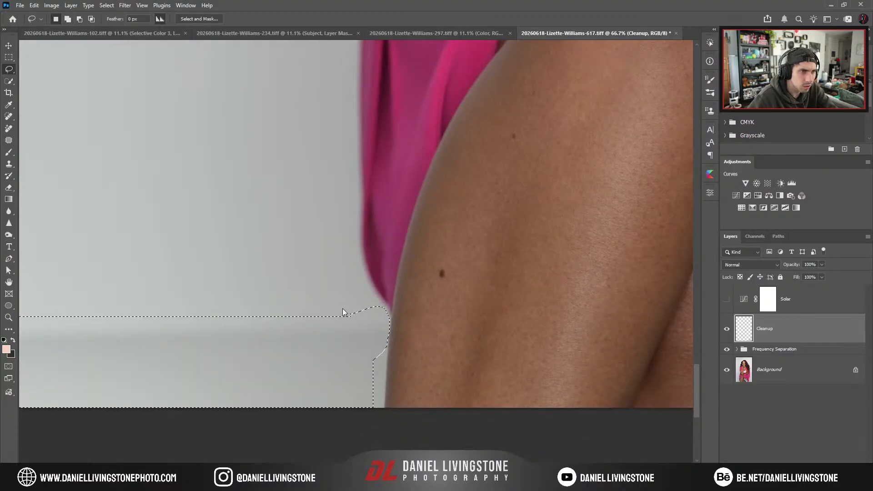
Replace the selected floor band using Content-Aware Fill with output to the current layer, and deselect.
{"action": "key", "text": "ctrl+alt+shift+f"}
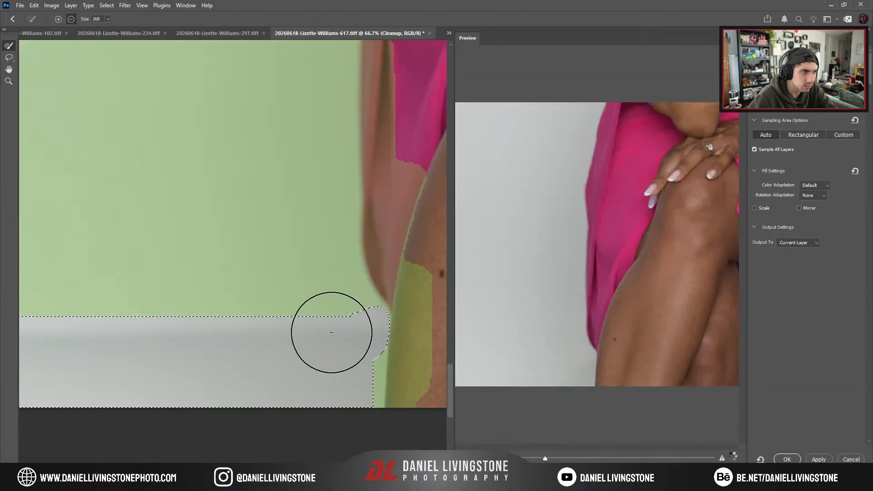
{"action": "key", "text": "Return"}
{"action": "key", "text": "ctrl+d"}
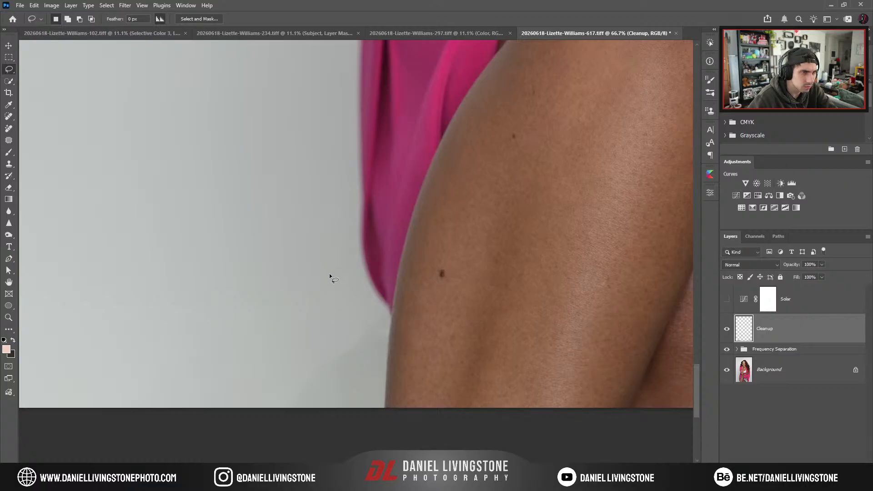
Heal the faint grey patch in the backdrop beside the leg with the Spot Healing Brush at size 80.
{"action": "left_click_drag", "start_coordinate": [373, 311], "coordinate": [432, 308]}
{"action": "key", "text": "ctrl+plus"}
{"action": "key", "text": "j"}
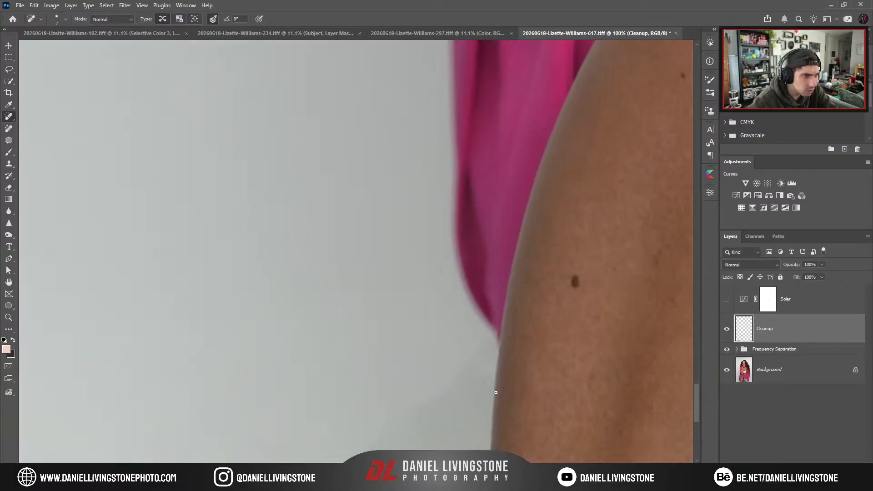
{"action": "key", "text": "bracketright"}
{"action": "key", "text": "bracketright"}
{"action": "key", "text": "bracketright"}
{"action": "key", "text": "bracketright"}
{"action": "key", "text": "bracketright"}
{"action": "key", "text": "bracketright"}
{"action": "key", "text": "bracketright"}
{"action": "key", "text": "bracketright"}
{"action": "key", "text": "bracketright"}
{"action": "mouse_move", "coordinate": [401, 415]}
{"action": "left_mouse_down"}
{"action": "mouse_move", "coordinate": [436, 397]}
{"action": "mouse_move", "coordinate": [473, 350]}
{"action": "left_mouse_up"}
{"action": "key", "text": "ctrl+minus"}
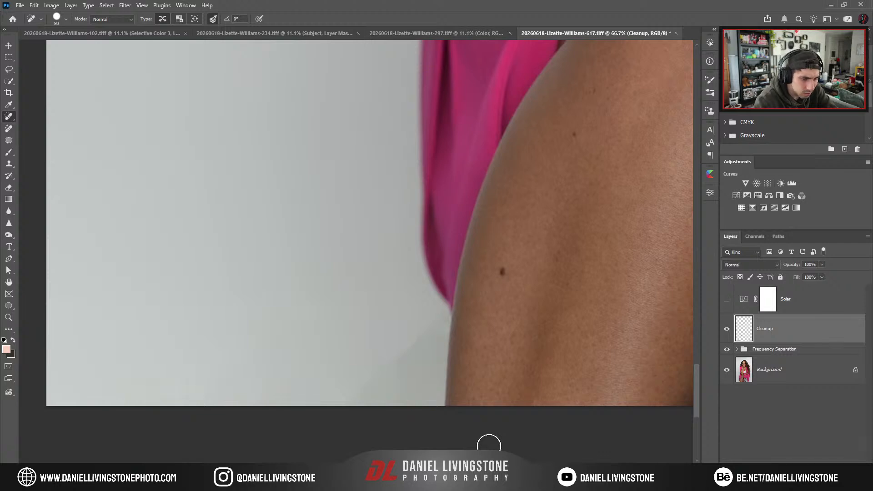
Smooth the remaining grey patch beside the leg with the Remove Tool at size 80.
{"action": "key", "text": "shift+j"}
{"action": "key", "text": "bracketright"}
{"action": "key", "text": "bracketright"}
{"action": "key", "text": "bracketright"}
{"action": "key", "text": "bracketright"}
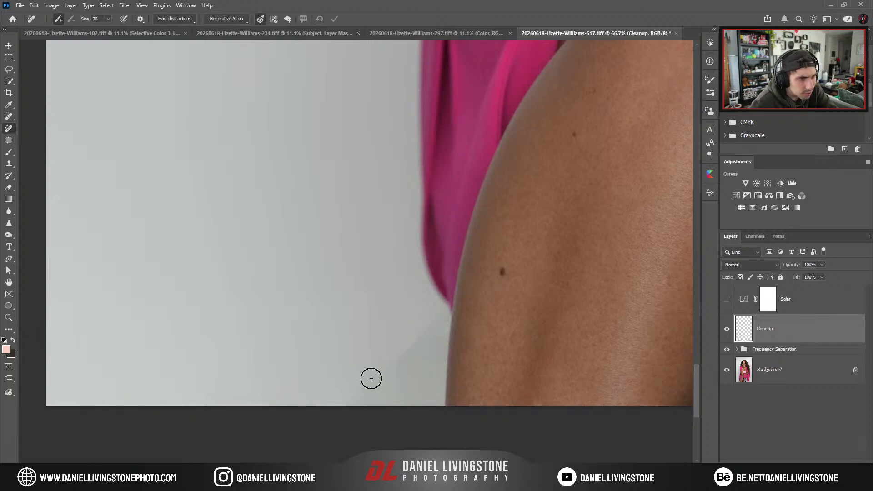
{"action": "mouse_move", "coordinate": [369, 382]}
{"action": "left_mouse_down"}
{"action": "mouse_move", "coordinate": [431, 331]}
{"action": "mouse_move", "coordinate": [375, 383]}
{"action": "mouse_move", "coordinate": [390, 370]}
{"action": "left_mouse_up"}
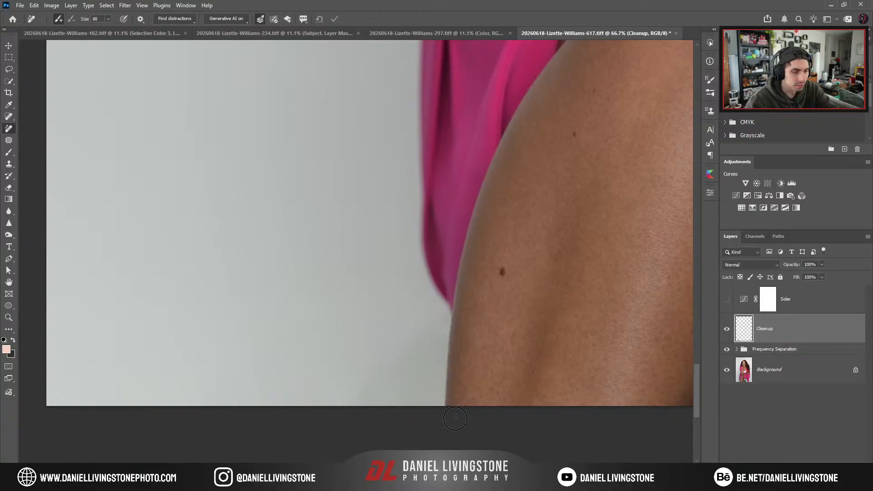
Enlarge the Remove Tool brush to 125 for the floor line between the chair and the cape, and show the edit history.
{"action": "key", "text": "ctrl+minus"}
{"action": "key", "text": "ctrl+minus"}
{"action": "key", "text": "ctrl+minus"}
{"action": "left_click_drag", "start_coordinate": [466, 317], "coordinate": [257, 318]}
{"action": "key", "text": "ctrl+plus"}
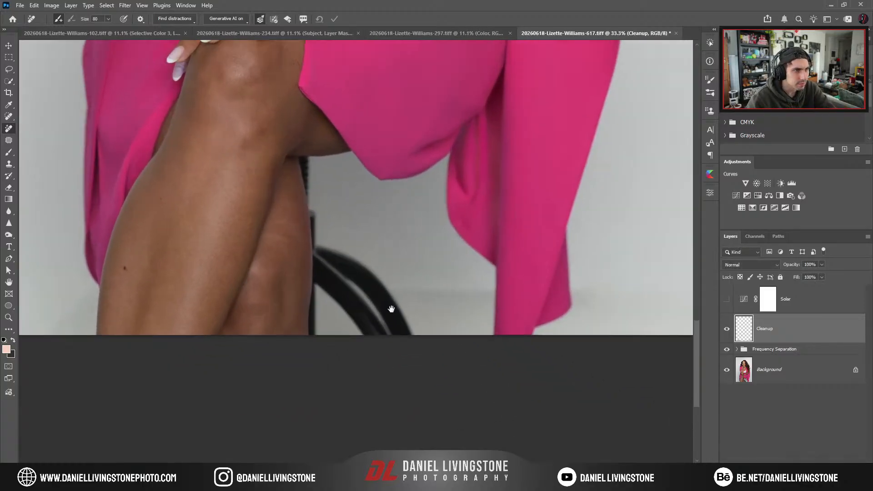
{"action": "mouse_move", "coordinate": [391, 309]}
{"action": "left_mouse_down"}
{"action": "mouse_move", "coordinate": [306, 354]}
{"action": "mouse_move", "coordinate": [291, 343]}
{"action": "mouse_move", "coordinate": [397, 350]}
{"action": "mouse_move", "coordinate": [455, 341]}
{"action": "left_mouse_up"}
{"action": "key", "text": "ctrl+plus"}
{"action": "key", "text": "ctrl+plus"}
{"action": "key", "text": "bracketright"}
{"action": "key", "text": "bracketright"}
{"action": "key", "text": "bracketright"}
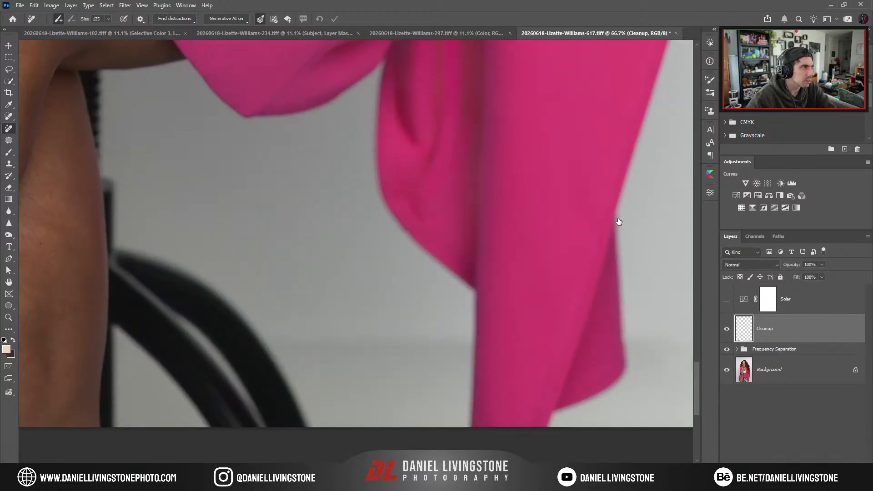
{"action": "left_click", "coordinate": [766, 38]}
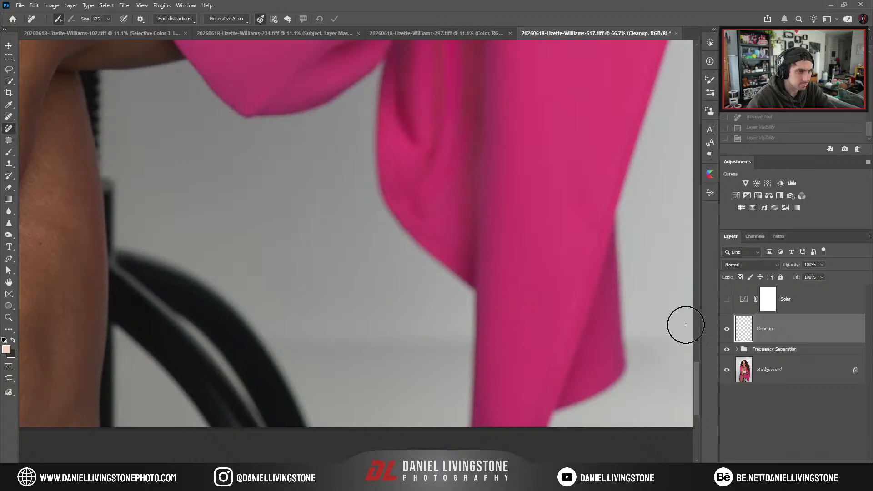
Turn on the Solar layer and examine the filled floor band beside the pink cape.
{"action": "key", "text": "ctrl+0"}
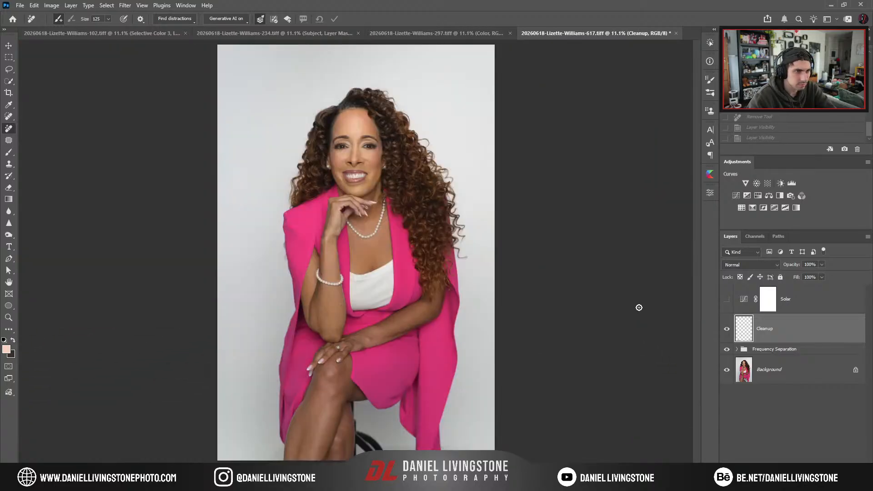
{"action": "scroll", "coordinate": [353, 222], "scroll_direction": "up", "scroll_amount": 6}
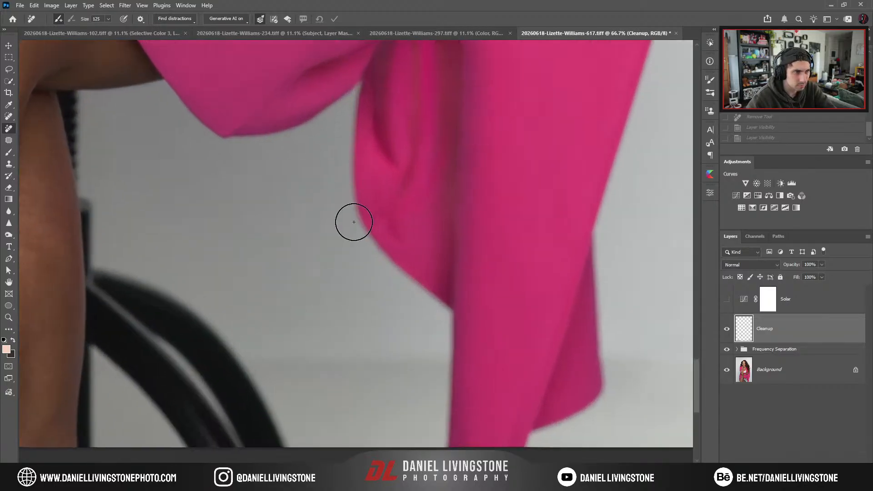
{"action": "left_click", "coordinate": [726, 298]}
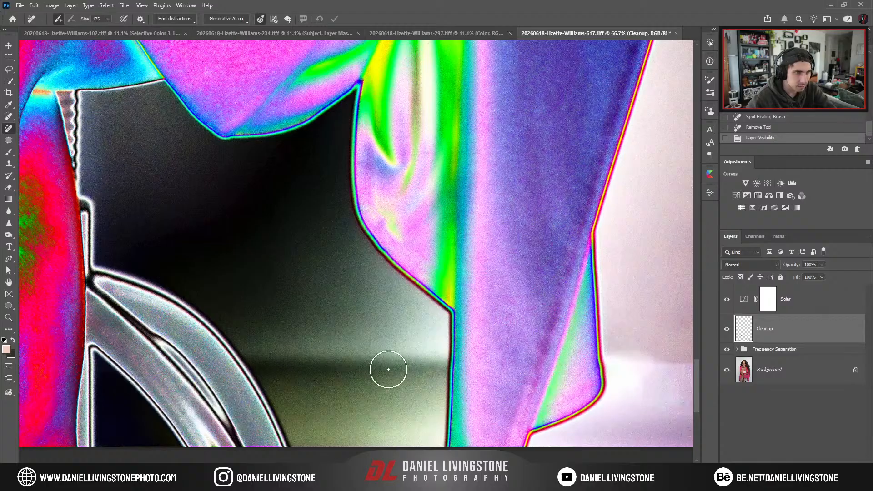
{"action": "scroll", "coordinate": [382, 362], "scroll_direction": "down", "scroll_amount": 1}
{"action": "left_click_drag", "start_coordinate": [428, 349], "coordinate": [267, 326]}
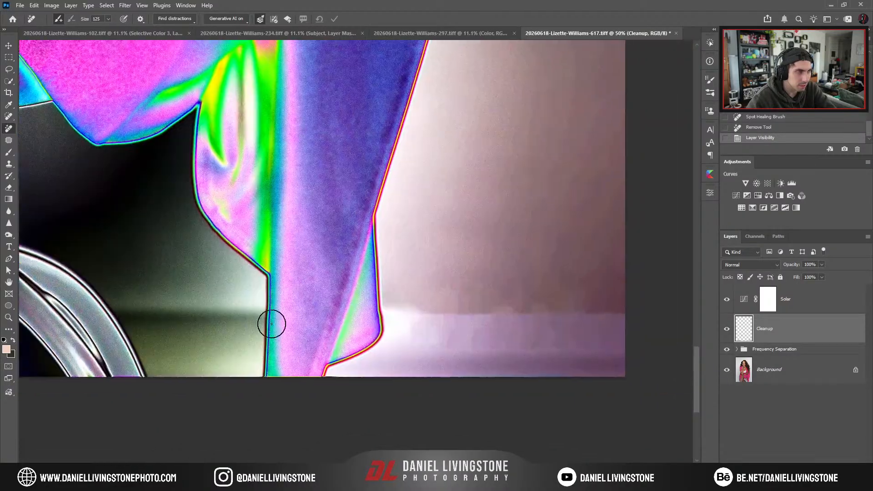
{"action": "key", "text": "ctrl+plus"}
{"action": "left_click_drag", "start_coordinate": [400, 325], "coordinate": [296, 342]}
Try to cover the floor edge beside the cape with the Clone Stamp at size 150.
{"action": "key", "text": "s"}
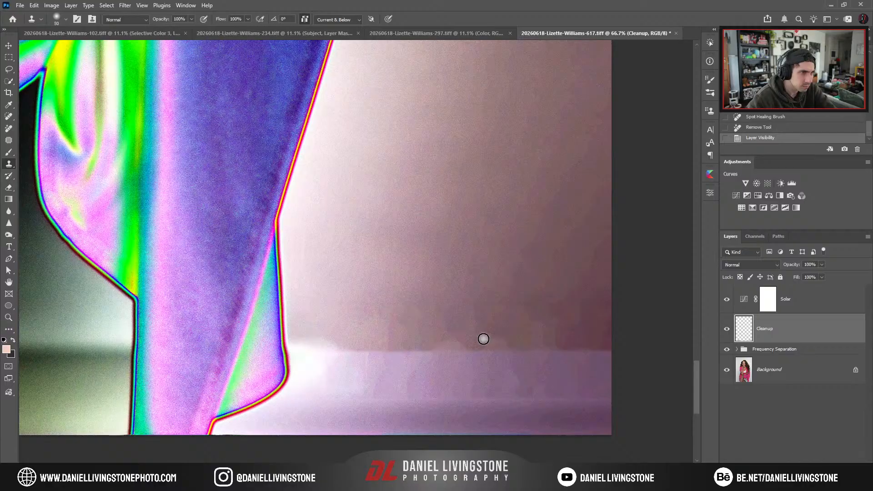
{"action": "key", "text": "bracketright"}
{"action": "key", "text": "bracketright"}
{"action": "key", "text": "bracketright"}
{"action": "key", "text": "bracketright"}
{"action": "key", "text": "bracketright"}
{"action": "key", "text": "bracketright"}
{"action": "key", "text": "bracketright"}
{"action": "mouse_move", "coordinate": [482, 347]}
{"action": "left_mouse_down"}
{"action": "mouse_move", "coordinate": [597, 350]}
{"action": "mouse_move", "coordinate": [399, 346]}
{"action": "mouse_move", "coordinate": [405, 351]}
{"action": "left_mouse_up"}
{"action": "left_click", "coordinate": [588, 355]}
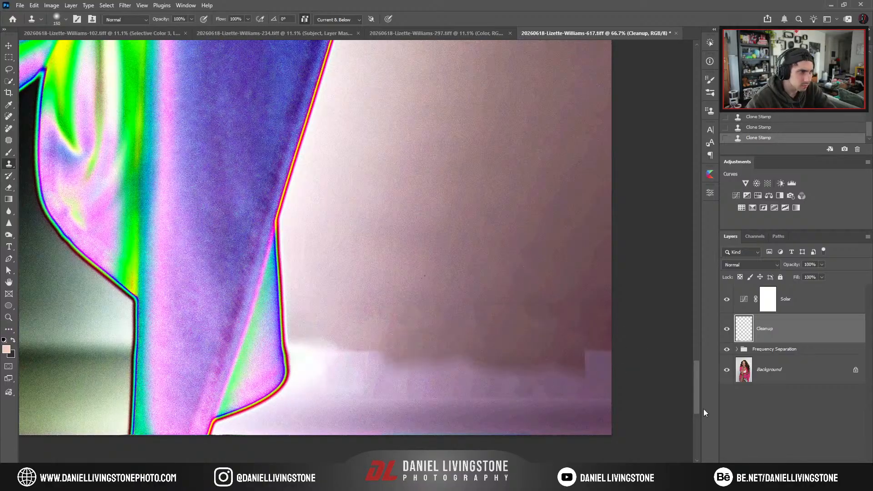
Check the cloned backdrop without the Solar layer, enlarge the brush to 250, and undo the Clone Stamp strokes.
{"action": "left_click", "coordinate": [727, 300], "text": "alt"}
{"action": "left_click", "coordinate": [728, 303], "text": "alt"}
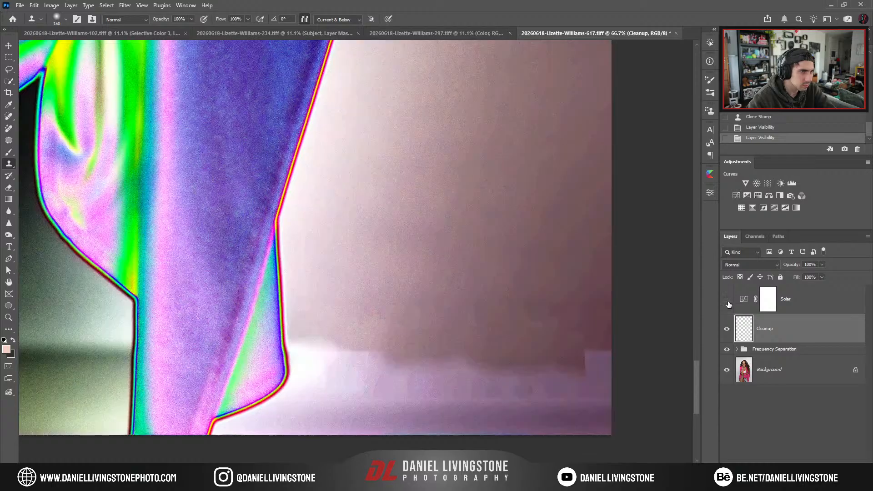
{"action": "left_click", "coordinate": [728, 303]}
{"action": "key", "text": "bracketright"}
{"action": "key", "text": "bracketright"}
{"action": "key", "text": "bracketright"}
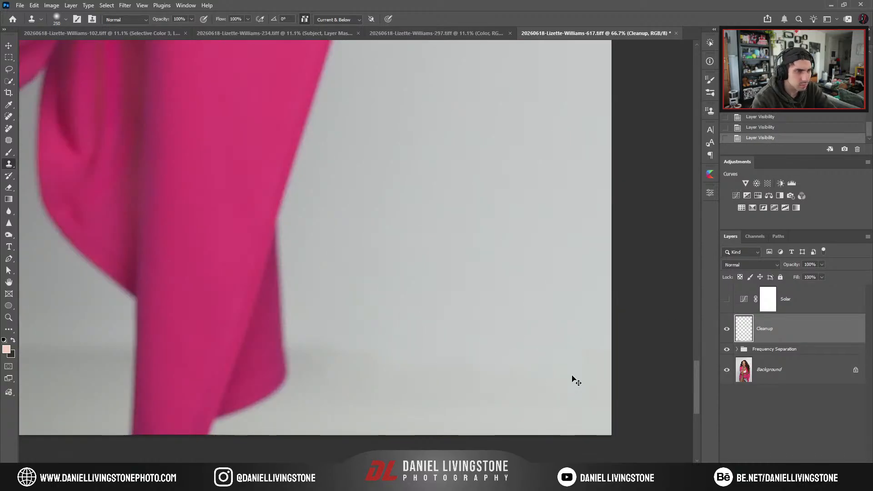
{"action": "key", "text": "ctrl+z"}
{"action": "key", "text": "ctrl+z"}
{"action": "key", "text": "ctrl+z"}
{"action": "key", "text": "ctrl+z"}
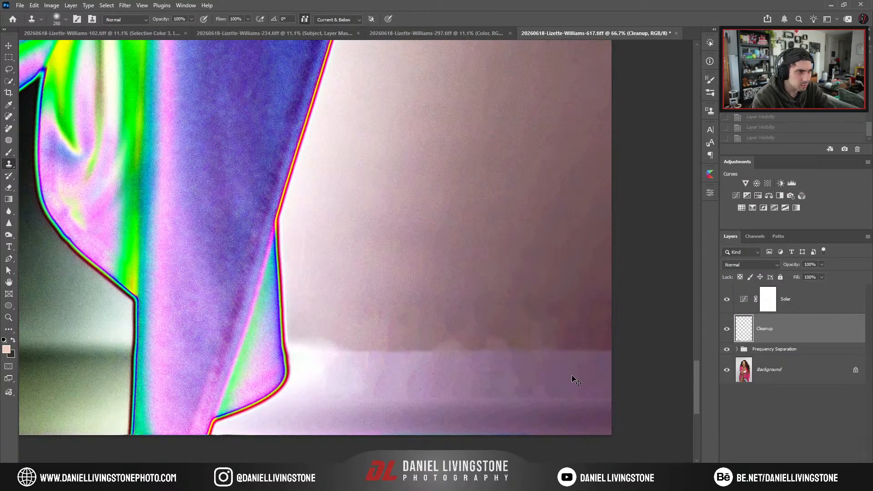
Brush over the uneven floor band beside the cape with the Remove Tool at size 150.
{"action": "key", "text": "j"}
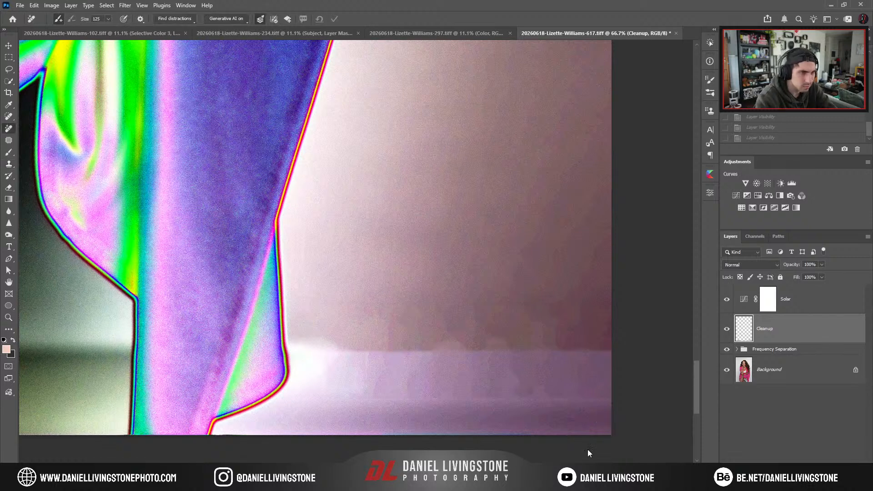
{"action": "key", "text": "bracketright"}
{"action": "mouse_move", "coordinate": [321, 349]}
{"action": "left_mouse_down"}
{"action": "mouse_move", "coordinate": [629, 362]}
{"action": "mouse_move", "coordinate": [620, 422]}
{"action": "mouse_move", "coordinate": [573, 412]}
{"action": "mouse_move", "coordinate": [591, 391]}
{"action": "mouse_move", "coordinate": [505, 431]}
{"action": "mouse_move", "coordinate": [437, 405]}
{"action": "mouse_move", "coordinate": [351, 408]}
{"action": "mouse_move", "coordinate": [362, 399]}
{"action": "mouse_move", "coordinate": [396, 429]}
{"action": "mouse_move", "coordinate": [330, 434]}
{"action": "mouse_move", "coordinate": [332, 384]}
{"action": "mouse_move", "coordinate": [305, 414]}
{"action": "mouse_move", "coordinate": [312, 432]}
{"action": "mouse_move", "coordinate": [340, 420]}
{"action": "mouse_move", "coordinate": [397, 359]}
{"action": "left_mouse_up"}
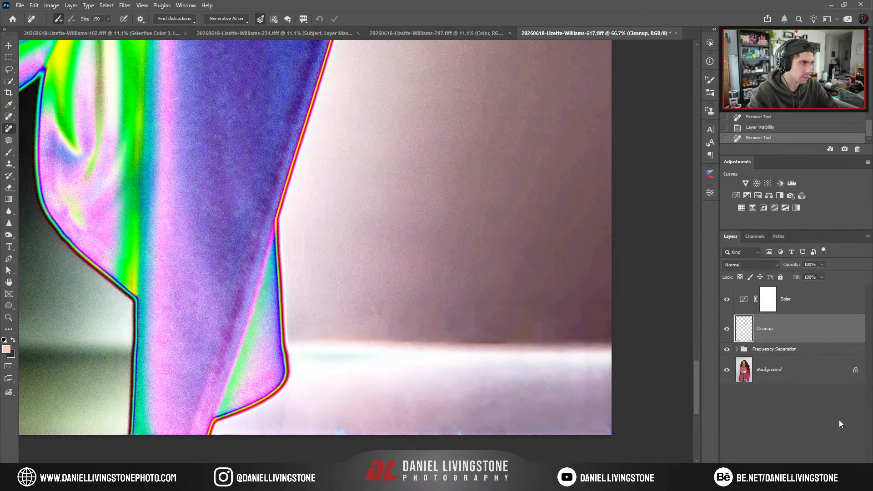
Check the backdrop without the Solar layer and undo the last Remove Tool pass on the floor band.
{"action": "left_click", "coordinate": [726, 300]}
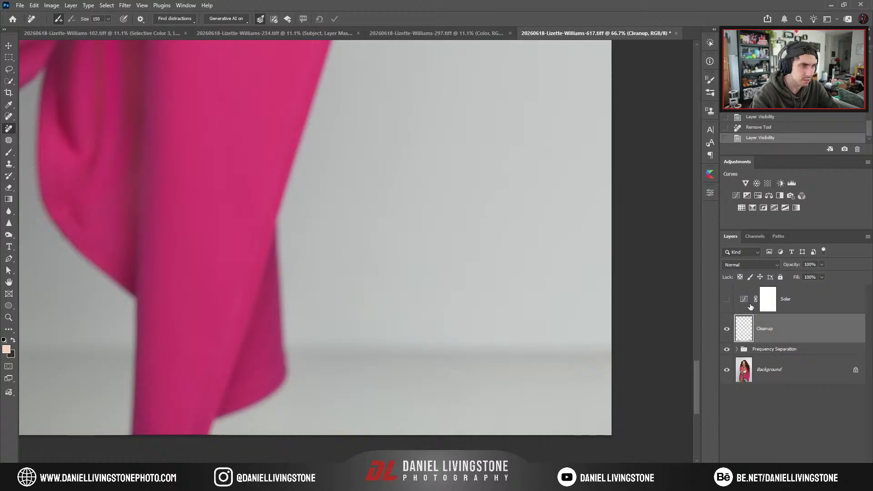
{"action": "key", "text": "ctrl+z"}
{"action": "key", "text": "ctrl+z"}
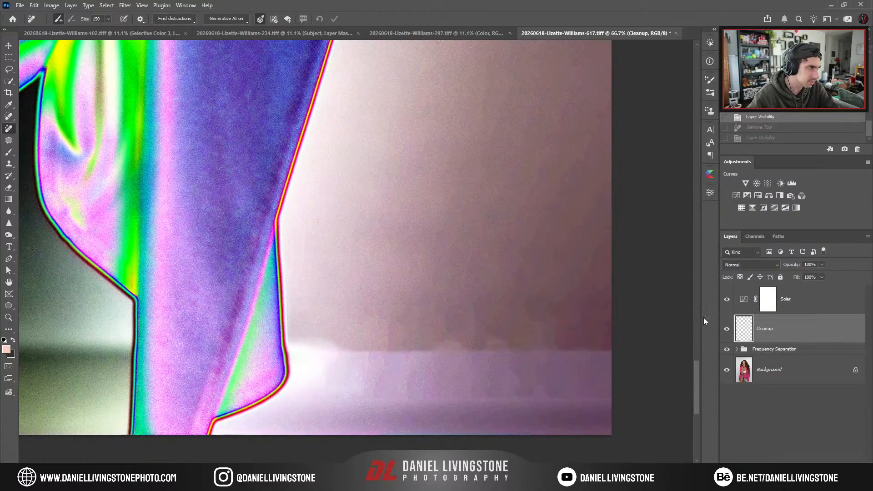
Hide the Solar layer and examine the Cleanup layer's patch beside the cape, alone and against the photo.
{"action": "left_click", "coordinate": [727, 299]}
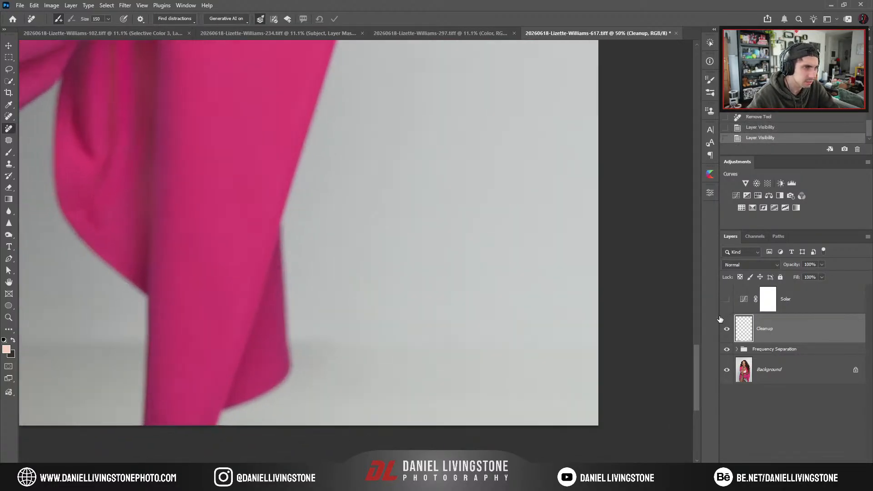
{"action": "left_click", "coordinate": [726, 328], "text": "alt"}
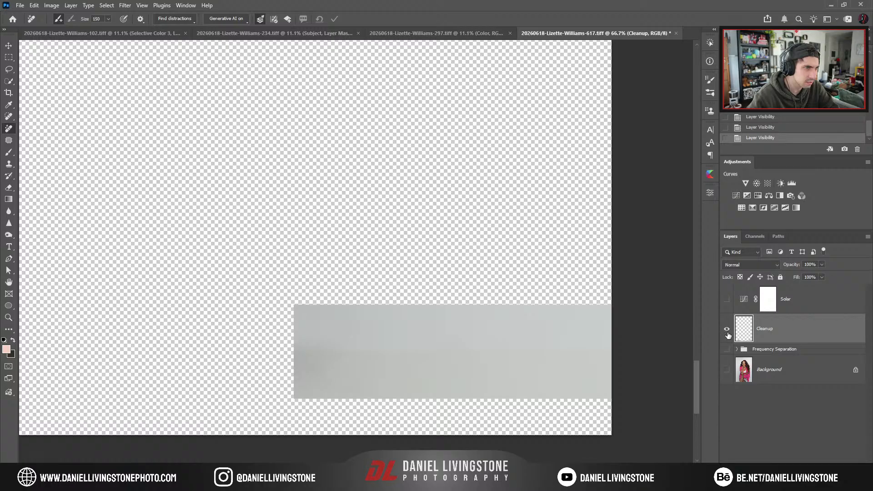
{"action": "left_click", "coordinate": [726, 331], "text": "alt"}
{"action": "left_click", "coordinate": [726, 332]}
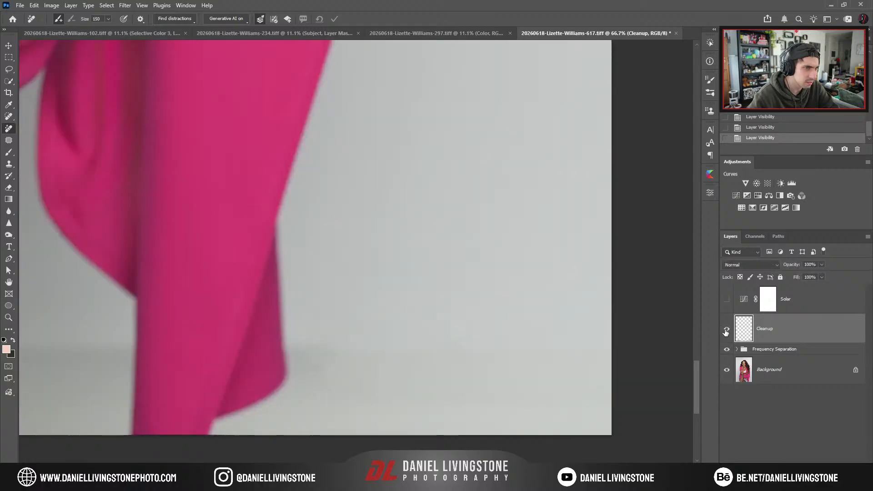
Turn on the Solar layer and clone clean backdrop over the dark patch beside the front leg with the Clone Stamp at 40% opacity.
{"action": "key", "text": "ctrl+minus"}
{"action": "key", "text": "ctrl+minus"}
{"action": "left_click_drag", "start_coordinate": [185, 218], "coordinate": [625, 230]}
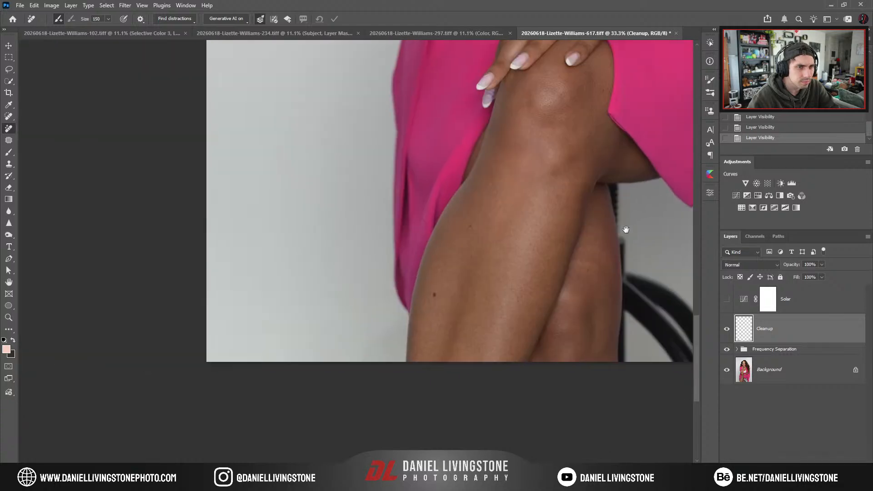
{"action": "key", "text": "ctrl+plus"}
{"action": "key", "text": "ctrl+plus"}
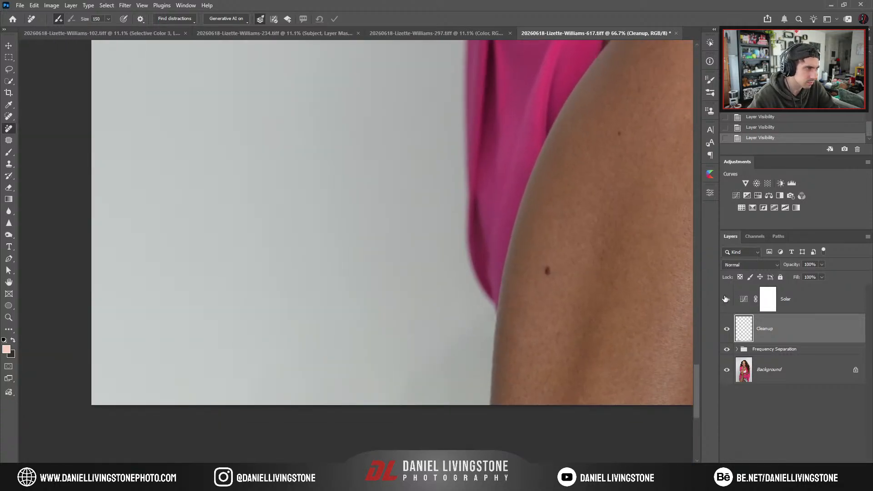
{"action": "left_click", "coordinate": [726, 299]}
{"action": "key", "text": "s"}
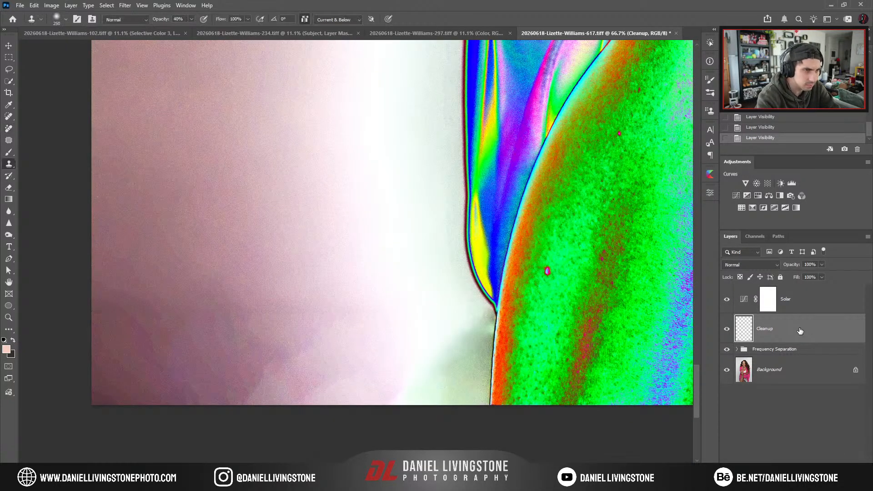
{"action": "left_click", "coordinate": [335, 353], "text": "alt"}
{"action": "left_click_drag", "start_coordinate": [434, 355], "coordinate": [422, 364]}
{"action": "mouse_move", "coordinate": [422, 364]}
{"action": "left_mouse_down"}
{"action": "mouse_move", "coordinate": [406, 397]}
{"action": "mouse_move", "coordinate": [435, 377]}
{"action": "left_mouse_up"}
Clone along the leg's edge with a smaller brush, and smooth the backdrop in the photo's lower-left area with a larger one.
{"action": "key", "text": "bracketleft"}
{"action": "key", "text": "bracketleft"}
{"action": "key", "text": "bracketleft"}
{"action": "mouse_move", "coordinate": [466, 332]}
{"action": "left_mouse_down"}
{"action": "mouse_move", "coordinate": [456, 360]}
{"action": "mouse_move", "coordinate": [469, 378]}
{"action": "left_mouse_up"}
{"action": "mouse_move", "coordinate": [477, 335]}
{"action": "left_mouse_down"}
{"action": "mouse_move", "coordinate": [458, 353]}
{"action": "mouse_move", "coordinate": [455, 384]}
{"action": "mouse_move", "coordinate": [362, 416]}
{"action": "left_mouse_up"}
{"action": "key", "text": "bracketright"}
{"action": "left_click", "coordinate": [337, 246], "text": "alt"}
{"action": "left_click_drag", "start_coordinate": [352, 322], "coordinate": [287, 384]}
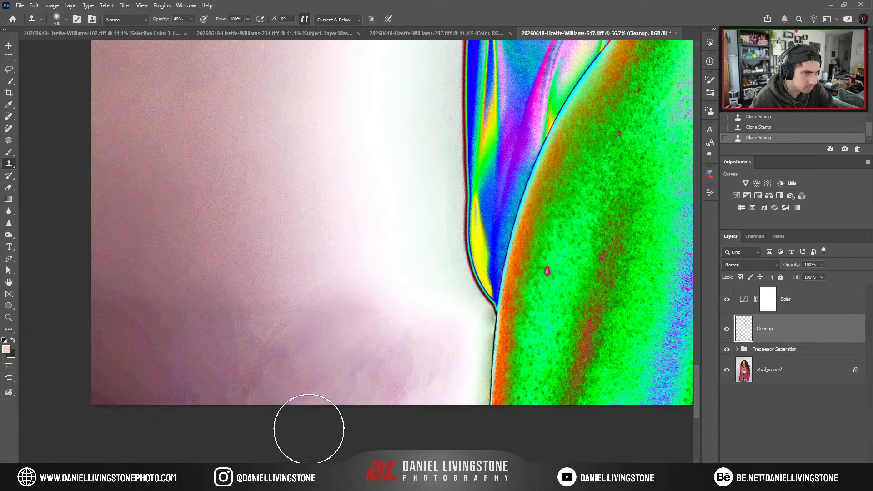
Compare the backdrop beside the leg with and without the Cleanup layer, keeping the Solar layer hidden.
{"action": "key", "text": "ctrl+minus"}
{"action": "key", "text": "ctrl+minus"}
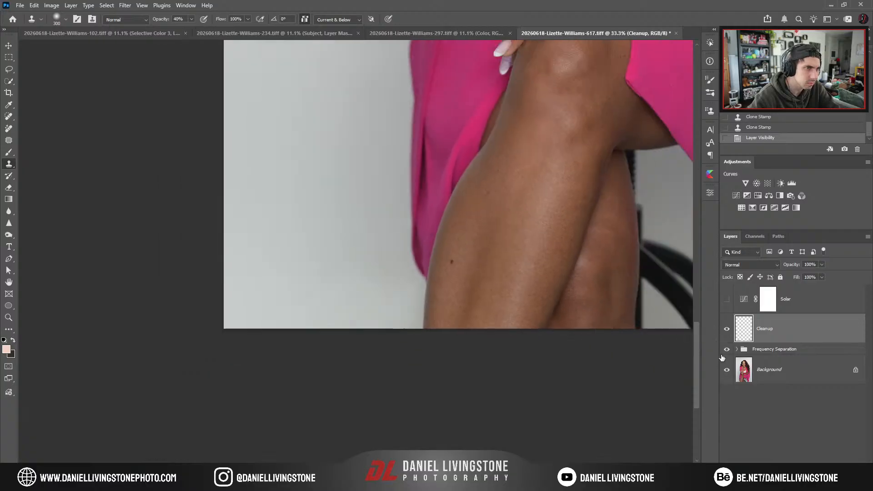
{"action": "left_click", "coordinate": [727, 329]}
{"action": "left_click", "coordinate": [726, 329]}
Turn on the Solar layer and clone backdrop from above over the floor band beside the cape with the Clone Stamp at size 300.
{"action": "left_click_drag", "start_coordinate": [612, 292], "coordinate": [272, 287]}
{"action": "key", "text": "ctrl+plus"}
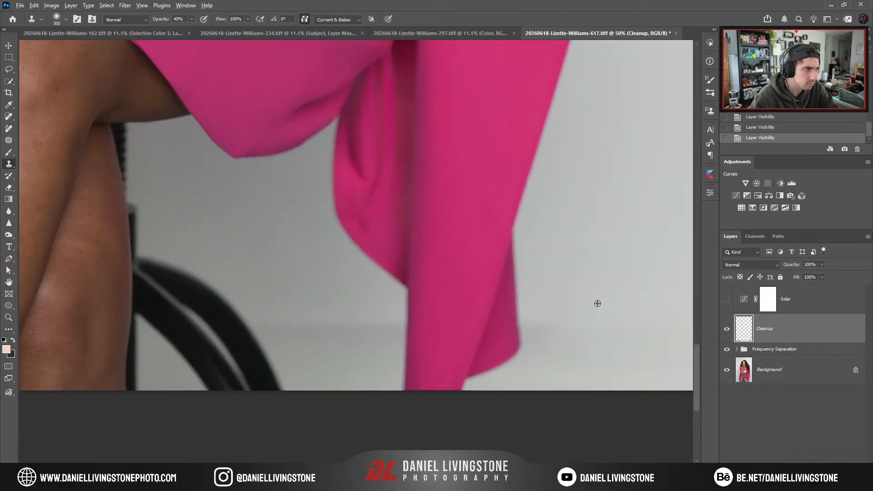
{"action": "left_click_drag", "start_coordinate": [598, 303], "coordinate": [499, 304]}
{"action": "left_click", "coordinate": [726, 301]}
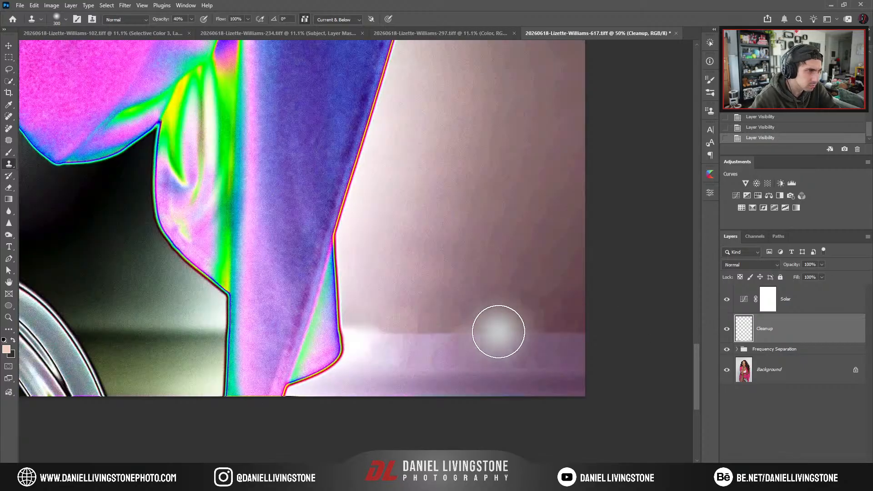
{"action": "left_click_drag", "start_coordinate": [543, 333], "coordinate": [567, 335]}
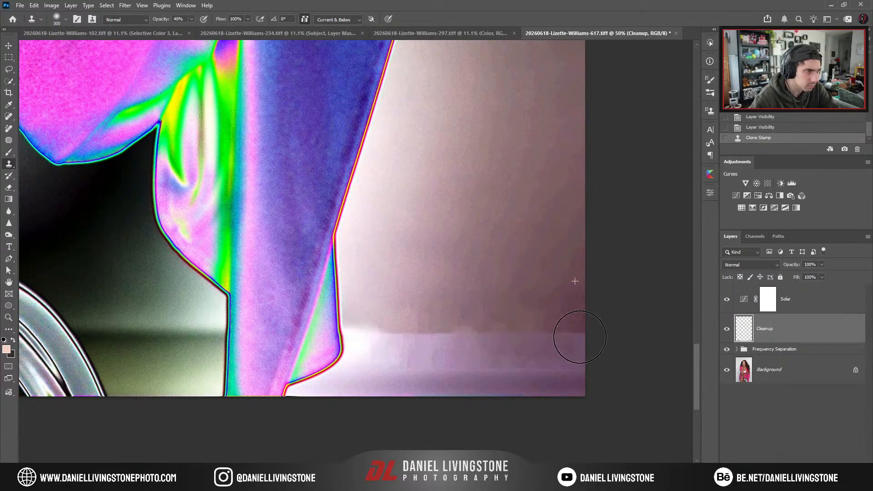
{"action": "left_click", "coordinate": [568, 278], "text": "alt"}
{"action": "left_click", "coordinate": [548, 331]}
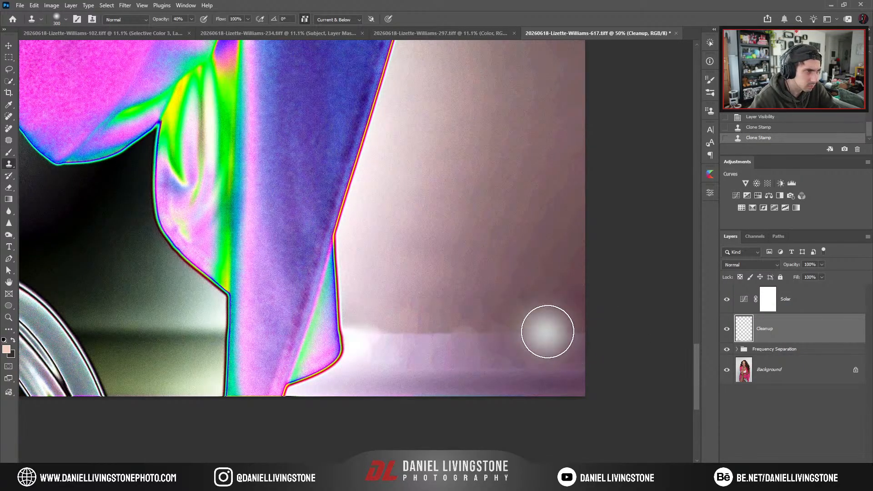
{"action": "mouse_move", "coordinate": [489, 341]}
{"action": "left_mouse_down"}
{"action": "mouse_move", "coordinate": [522, 316]}
{"action": "mouse_move", "coordinate": [479, 338]}
{"action": "mouse_move", "coordinate": [424, 335]}
{"action": "left_mouse_up"}
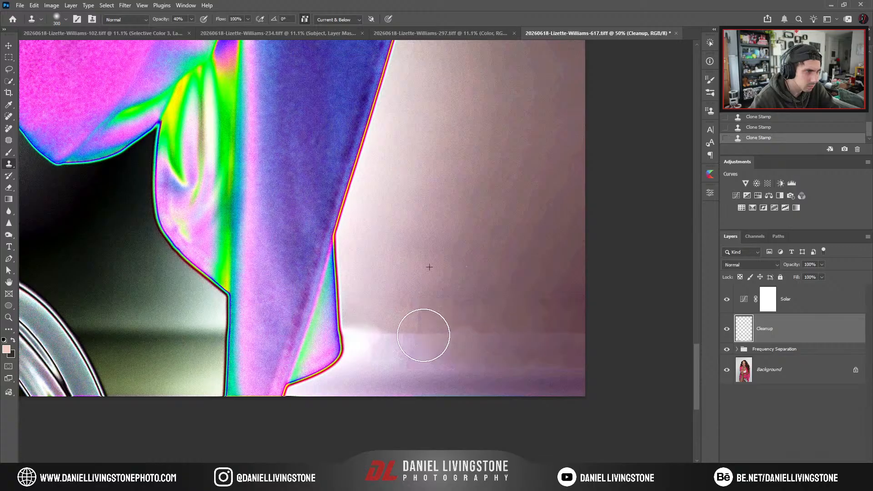
{"action": "left_click", "coordinate": [488, 348]}
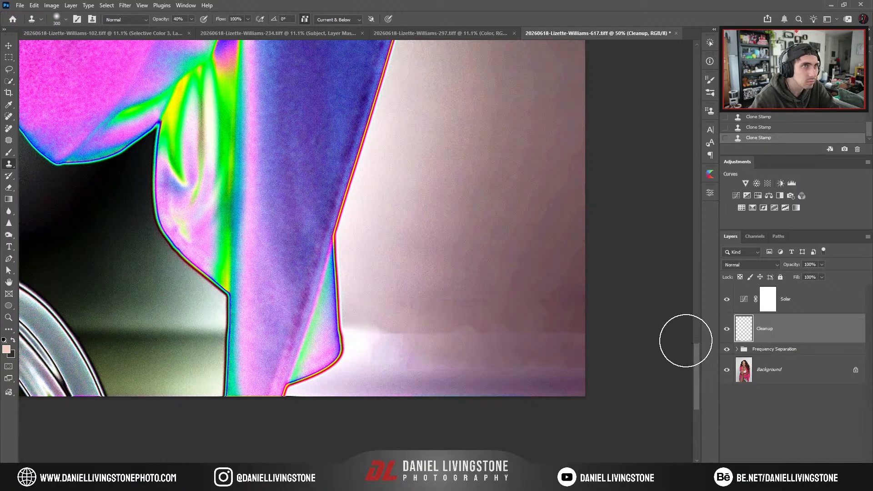
Resample the backdrop just above the floor band and blend the remaining band to the photo's edge, reducing the brush to 250.
{"action": "left_click", "coordinate": [472, 304], "text": "alt"}
{"action": "mouse_move", "coordinate": [507, 298]}
{"action": "left_mouse_down"}
{"action": "mouse_move", "coordinate": [494, 334]}
{"action": "mouse_move", "coordinate": [440, 332]}
{"action": "mouse_move", "coordinate": [498, 333]}
{"action": "mouse_move", "coordinate": [413, 336]}
{"action": "mouse_move", "coordinate": [480, 325]}
{"action": "mouse_move", "coordinate": [521, 337]}
{"action": "mouse_move", "coordinate": [431, 330]}
{"action": "mouse_move", "coordinate": [388, 347]}
{"action": "mouse_move", "coordinate": [391, 315]}
{"action": "mouse_move", "coordinate": [380, 319]}
{"action": "mouse_move", "coordinate": [370, 372]}
{"action": "mouse_move", "coordinate": [408, 362]}
{"action": "mouse_move", "coordinate": [517, 389]}
{"action": "mouse_move", "coordinate": [516, 367]}
{"action": "mouse_move", "coordinate": [534, 377]}
{"action": "left_mouse_up"}
{"action": "key", "text": "bracketleft"}
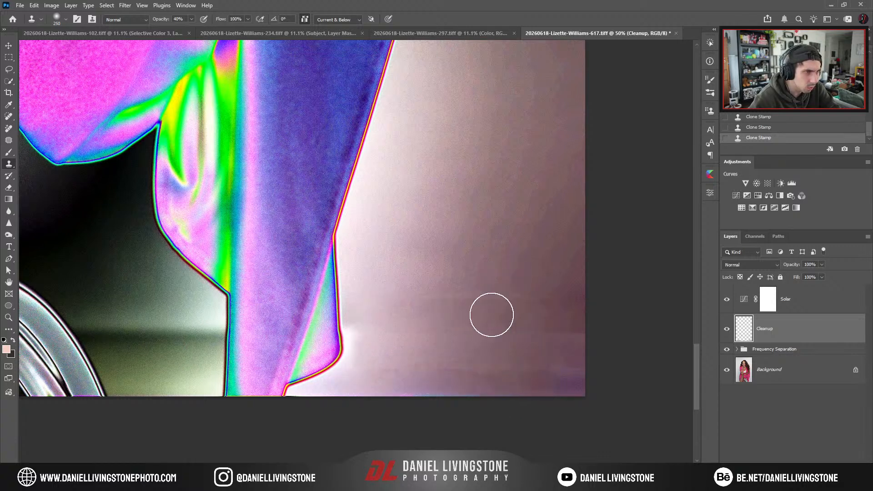
{"action": "mouse_move", "coordinate": [491, 315]}
{"action": "left_mouse_down"}
{"action": "mouse_move", "coordinate": [428, 305]}
{"action": "mouse_move", "coordinate": [437, 281]}
{"action": "mouse_move", "coordinate": [527, 302]}
{"action": "mouse_move", "coordinate": [499, 279]}
{"action": "mouse_move", "coordinate": [464, 303]}
{"action": "mouse_move", "coordinate": [416, 305]}
{"action": "mouse_move", "coordinate": [470, 278]}
{"action": "mouse_move", "coordinate": [523, 303]}
{"action": "mouse_move", "coordinate": [442, 302]}
{"action": "mouse_move", "coordinate": [418, 337]}
{"action": "mouse_move", "coordinate": [419, 378]}
{"action": "mouse_move", "coordinate": [528, 388]}
{"action": "left_mouse_up"}
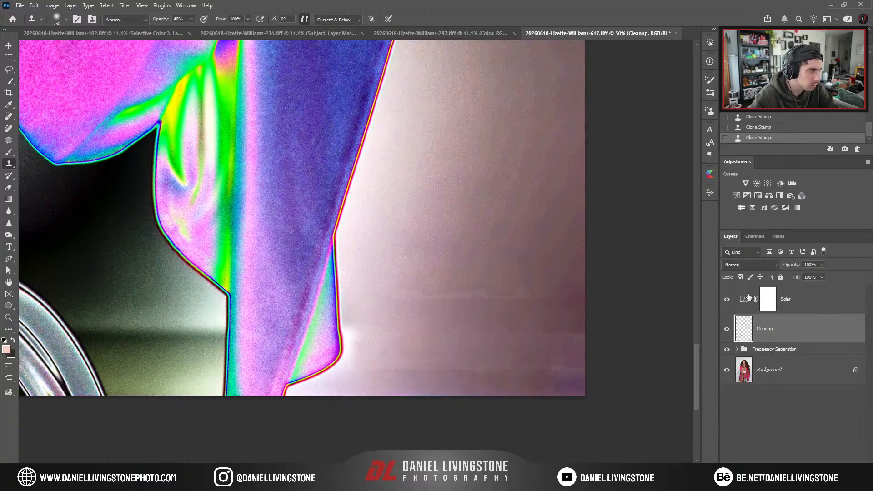
Hide the Solar layer and compare the floor area beside the cape with and without the Cleanup layer.
{"action": "left_click", "coordinate": [727, 299]}
{"action": "left_click", "coordinate": [727, 329]}
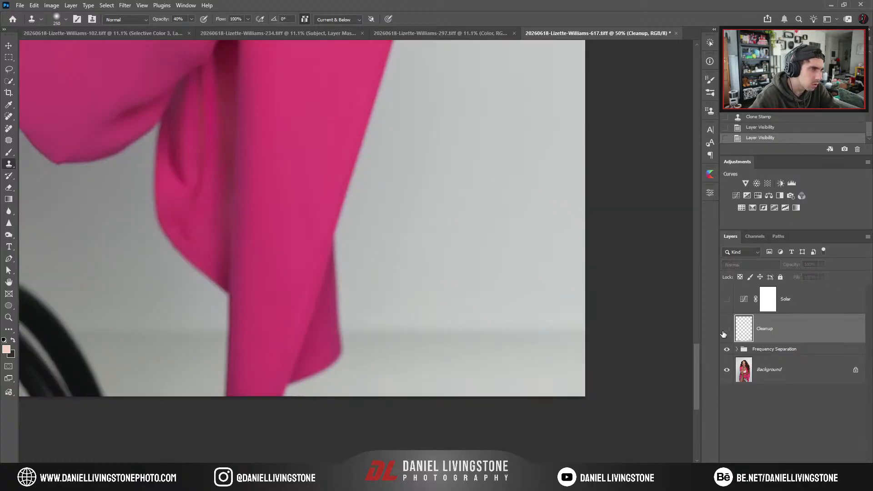
{"action": "left_click", "coordinate": [727, 328]}
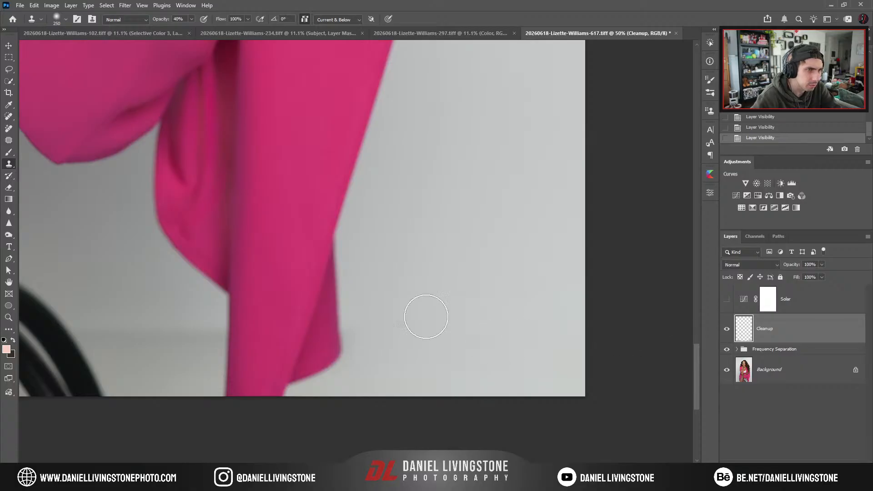
Try to clone backdrop over the floor line between the black chair frame and the cape, reducing the Clone Stamp to size 200.
{"action": "scroll", "coordinate": [428, 309], "scroll_direction": "left", "scroll_amount": 10}
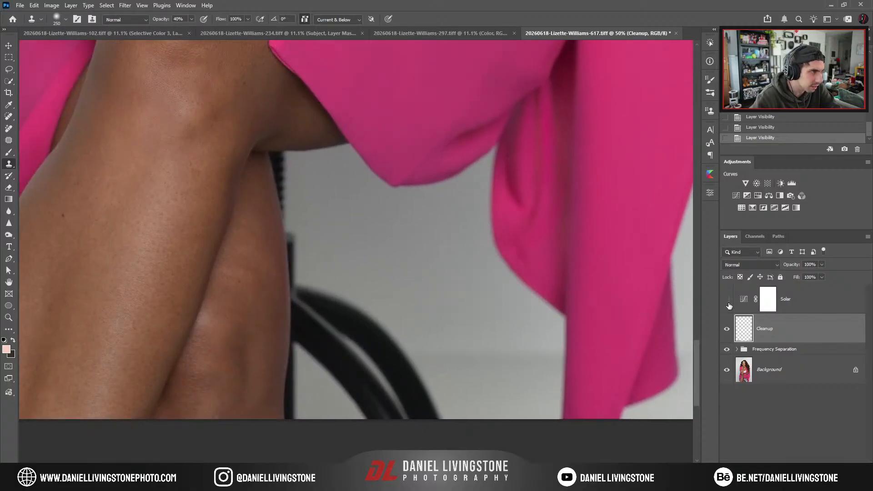
{"action": "left_click", "coordinate": [727, 300]}
{"action": "scroll", "coordinate": [460, 273], "scroll_direction": "up", "scroll_amount": 1}
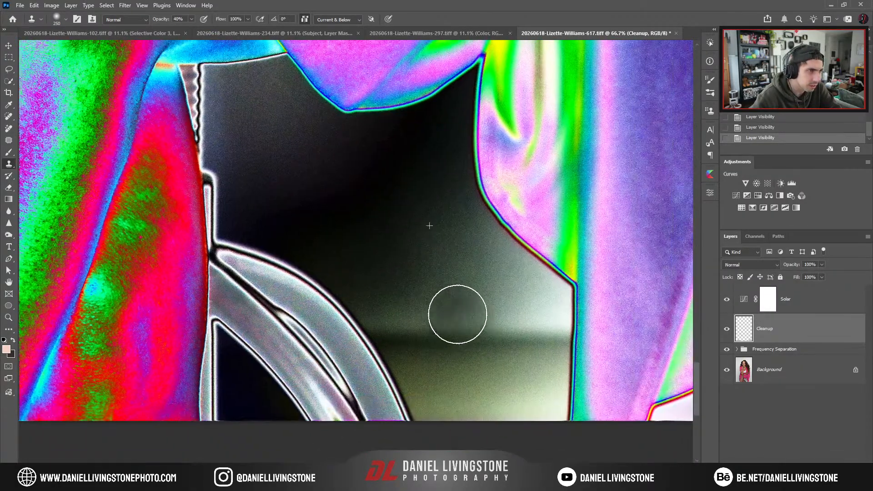
{"action": "mouse_move", "coordinate": [457, 314]}
{"action": "left_mouse_down"}
{"action": "mouse_move", "coordinate": [396, 297]}
{"action": "mouse_move", "coordinate": [401, 320]}
{"action": "mouse_move", "coordinate": [424, 312]}
{"action": "left_mouse_up"}
{"action": "key", "text": "bracketleft"}
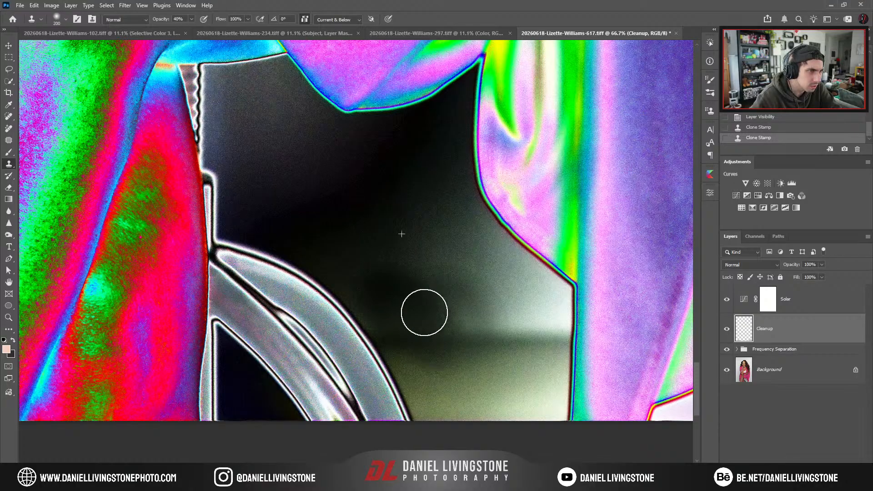
{"action": "mouse_move", "coordinate": [500, 324]}
{"action": "left_mouse_down"}
{"action": "mouse_move", "coordinate": [522, 336]}
{"action": "mouse_move", "coordinate": [424, 279]}
{"action": "mouse_move", "coordinate": [538, 278]}
{"action": "left_mouse_up"}
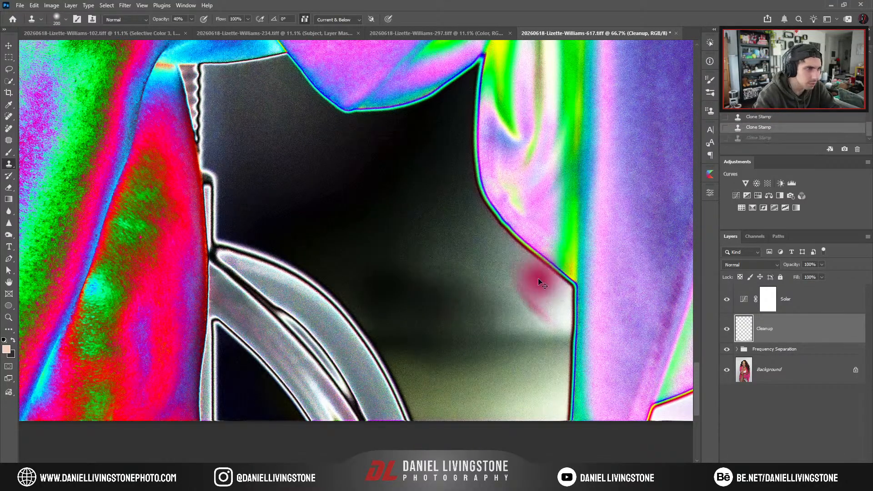
{"action": "key", "text": "ctrl+z"}
{"action": "left_click", "coordinate": [389, 216], "text": "alt"}
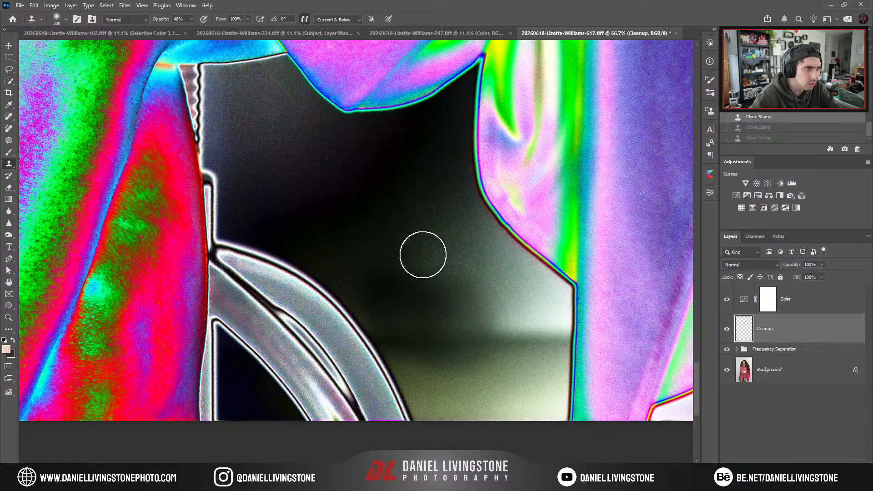
{"action": "mouse_move", "coordinate": [523, 350]}
{"action": "left_mouse_down"}
{"action": "mouse_move", "coordinate": [539, 332]}
{"action": "mouse_move", "coordinate": [501, 291]}
{"action": "mouse_move", "coordinate": [502, 312]}
{"action": "mouse_move", "coordinate": [485, 332]}
{"action": "mouse_move", "coordinate": [450, 315]}
{"action": "left_mouse_up"}
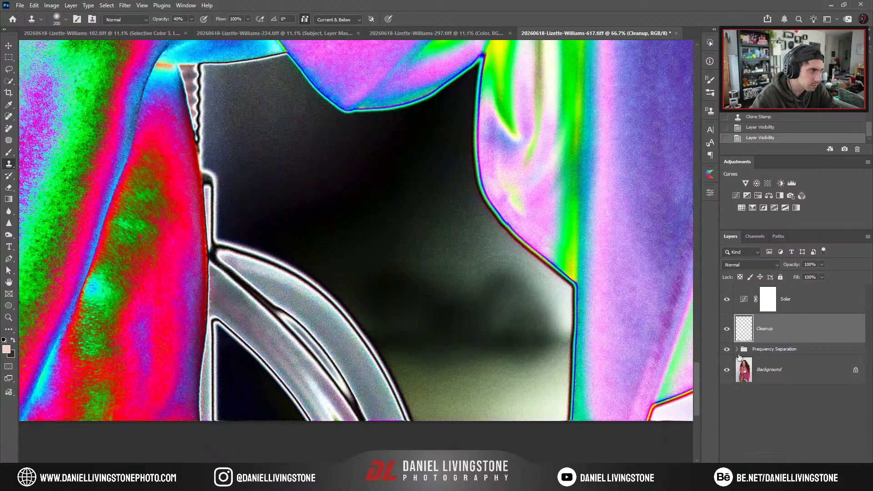
Expand the Frequency Separation group, show only the Cleanup layer, and lasso around the cloned smudge between chair and cape.
{"action": "left_click", "coordinate": [736, 349]}
{"action": "left_click", "coordinate": [825, 411]}
{"action": "key", "text": "b"}
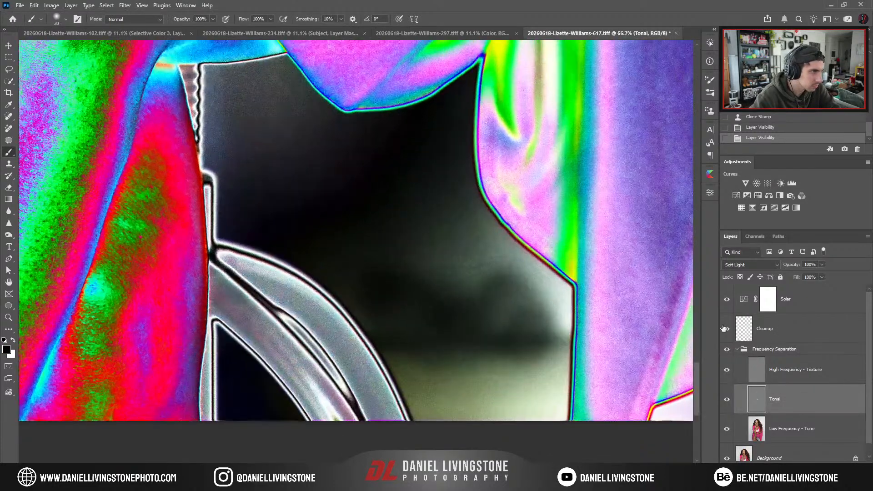
{"action": "left_click", "coordinate": [727, 328], "text": "alt"}
{"action": "key", "text": "l"}
{"action": "mouse_move", "coordinate": [392, 183]}
{"action": "left_mouse_down"}
{"action": "mouse_move", "coordinate": [471, 256]}
{"action": "mouse_move", "coordinate": [417, 225]}
{"action": "left_mouse_up"}
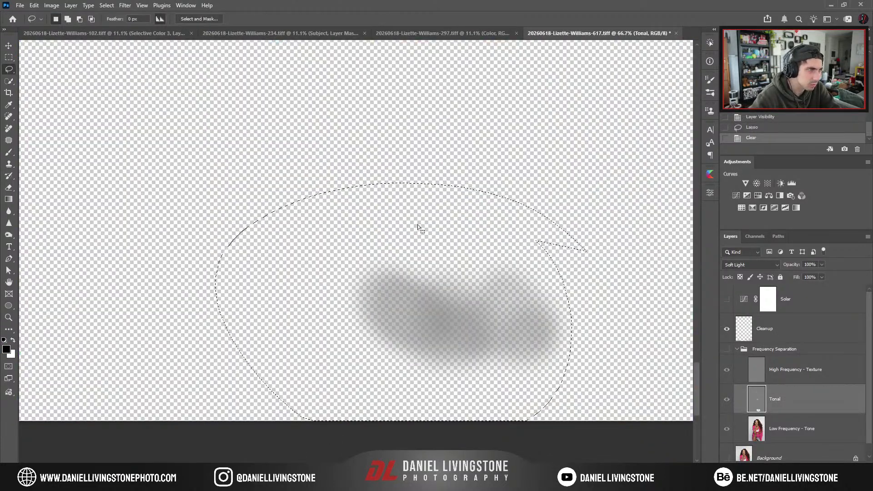
Try to delete the lassoed smudge with the Tonal layer active, and undo the deletions back to the first lasso selection.
{"action": "key", "text": "Delete"}
{"action": "key", "text": "ctrl+d"}
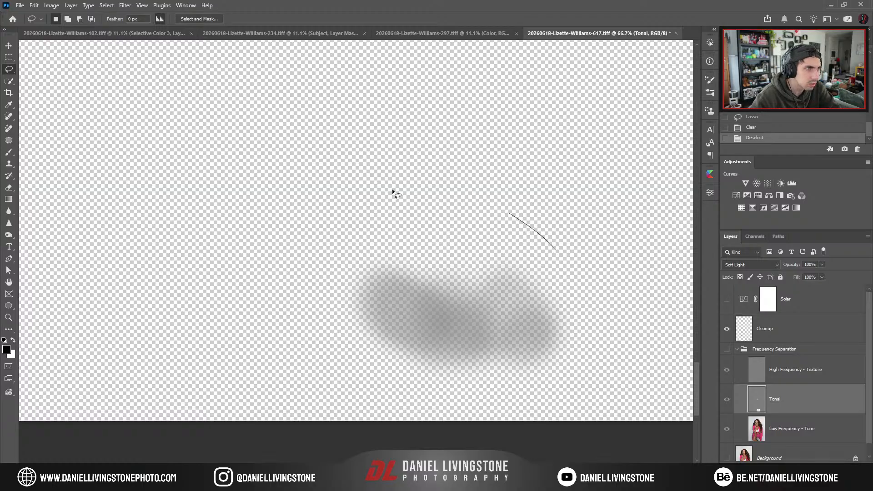
{"action": "left_click_drag", "start_coordinate": [392, 191], "coordinate": [395, 191]}
{"action": "key", "text": "Delete"}
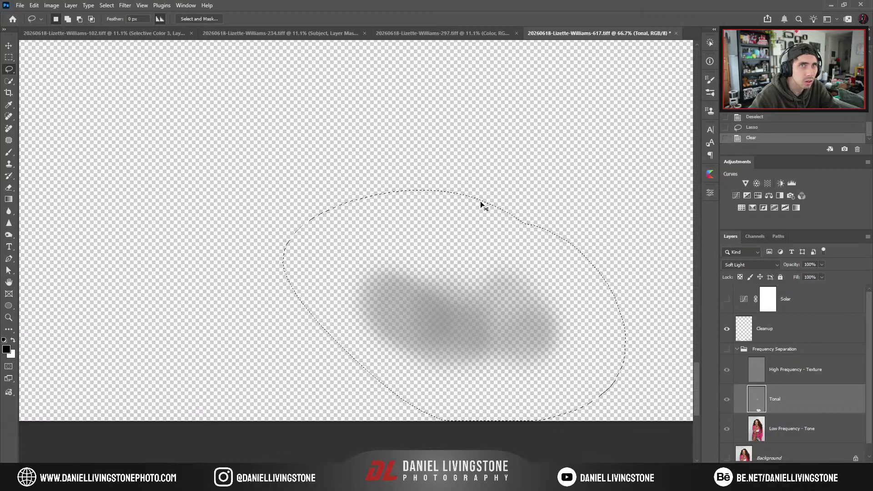
{"action": "scroll", "coordinate": [528, 203], "scroll_direction": "down", "scroll_amount": 2}
{"action": "key", "text": "ctrl+z"}
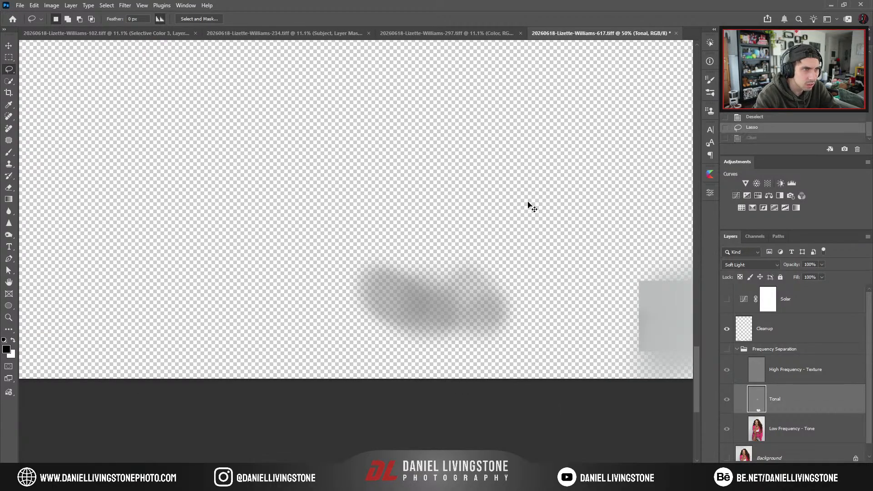
{"action": "key", "text": "ctrl+z"}
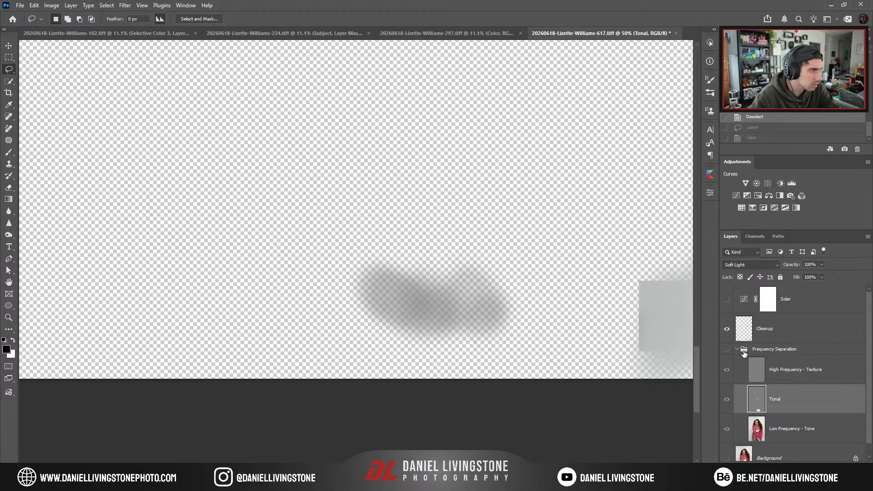
{"action": "key", "text": "ctrl+z"}
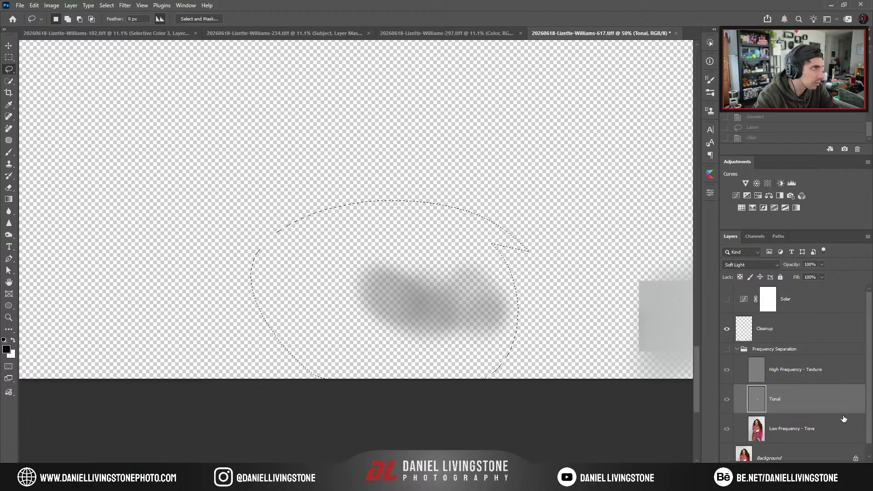
Delete the lassoed smudge from the Cleanup layer.
{"action": "left_click", "coordinate": [799, 339]}
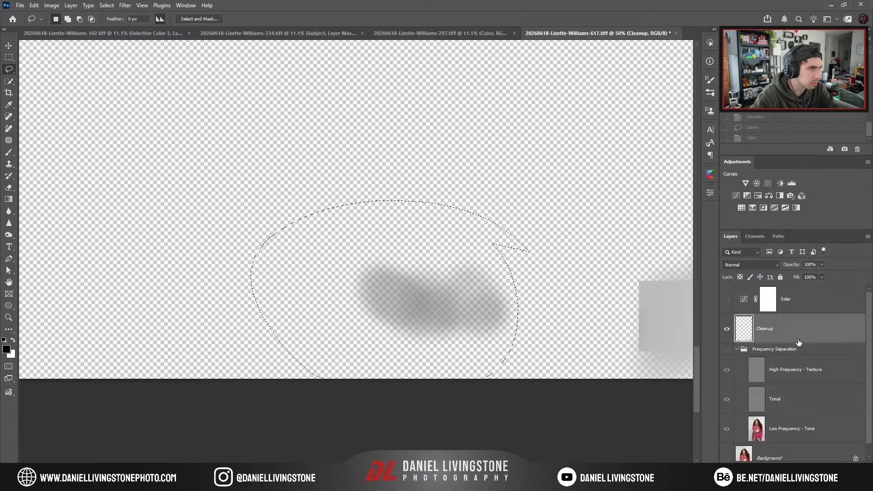
{"action": "key", "text": "Delete"}
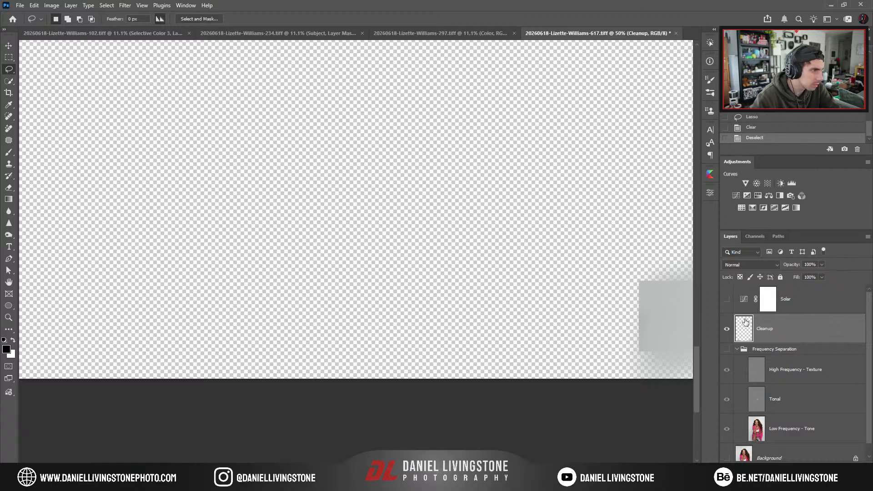
Show the Frequency Separation group and the Solar layer again, and make the Low Frequency - Tone layer active.
{"action": "left_click", "coordinate": [726, 349]}
{"action": "left_click", "coordinate": [727, 299]}
{"action": "left_click", "coordinate": [753, 407]}
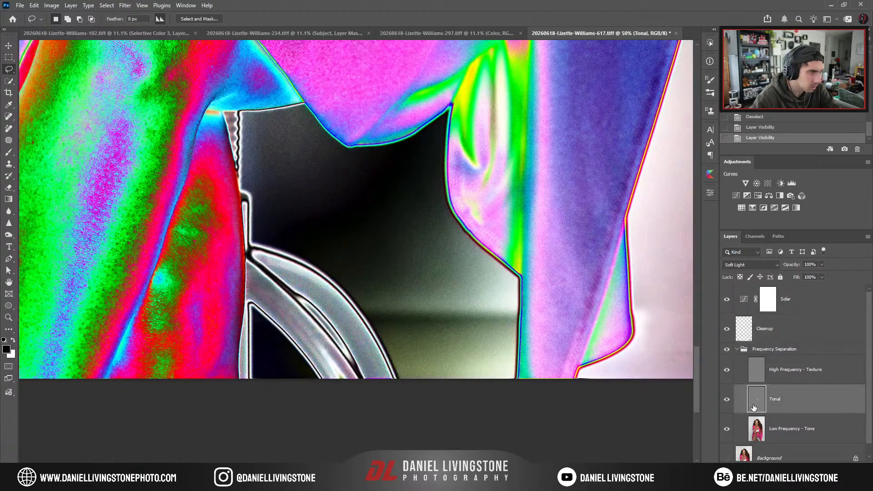
{"action": "key", "text": "ctrl+plus"}
{"action": "left_click", "coordinate": [782, 428]}
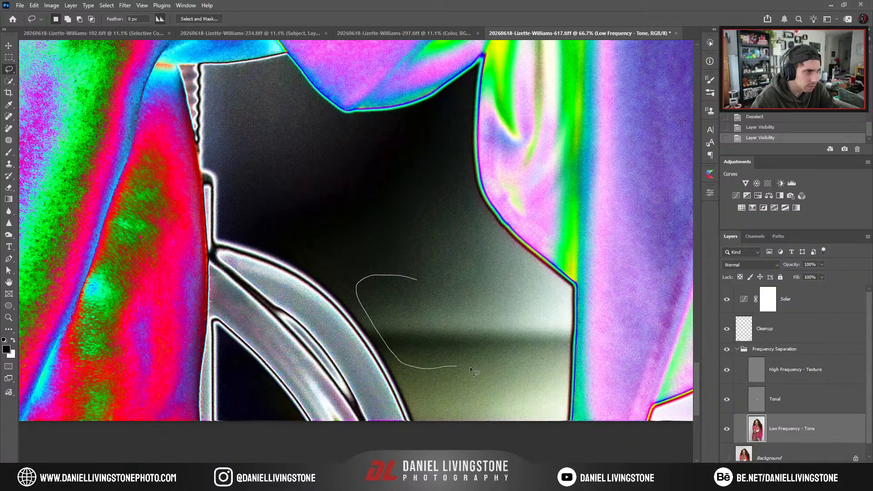
Try to soften the floor line between chair and cape with a feathered lasso selection and a Gaussian Blur.
{"action": "left_click_drag", "start_coordinate": [561, 315], "coordinate": [416, 279]}
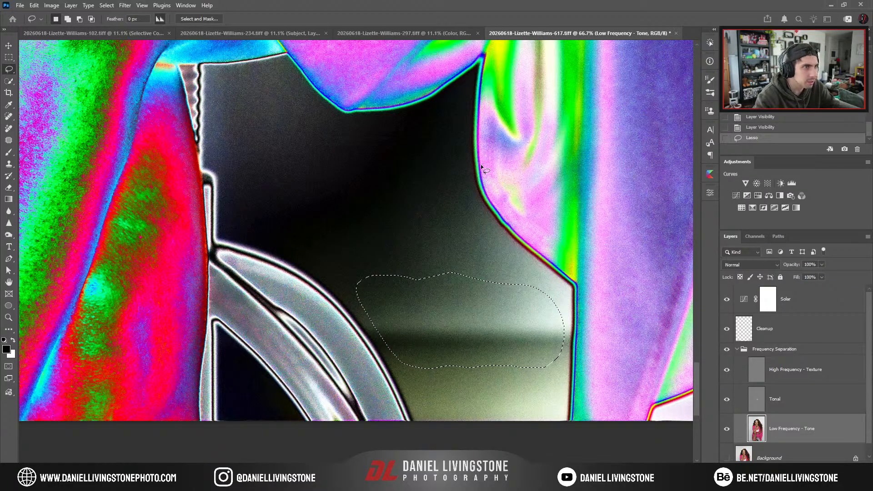
{"action": "key", "text": "Return"}
{"action": "left_click", "coordinate": [123, 4]}
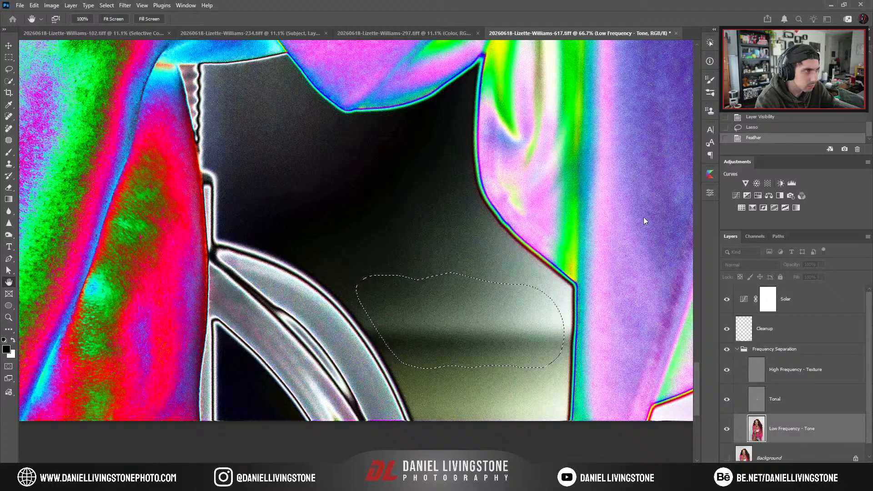
{"action": "key", "text": "Return"}
{"action": "key", "text": "ctrl+d"}
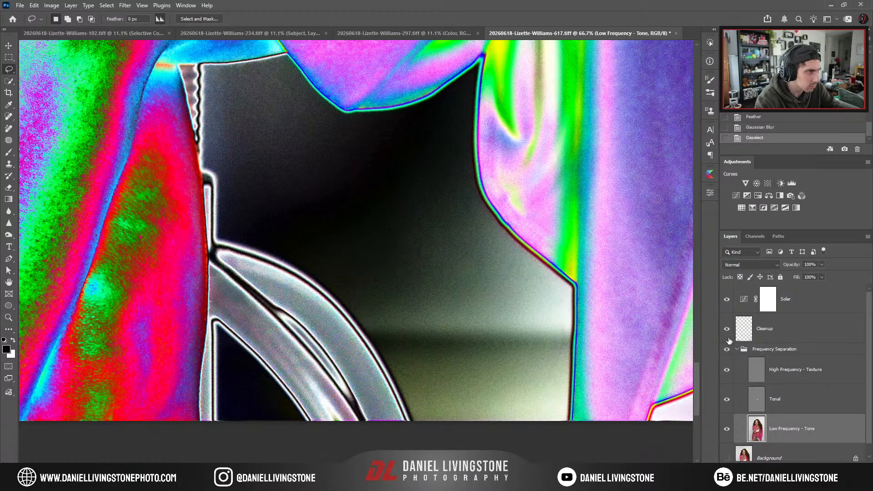
Compare the backdrop with the Frequency Separation group off and on, revert the history to before the feather and blur, and deselect.
{"action": "left_click", "coordinate": [727, 299]}
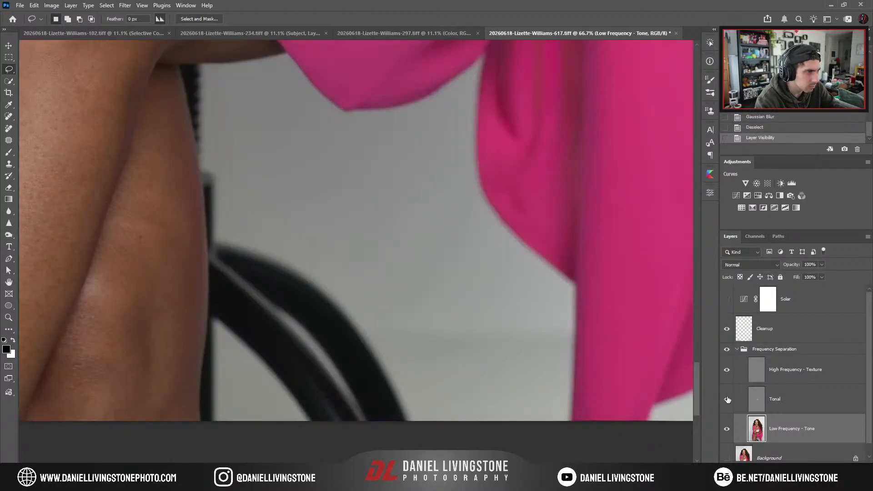
{"action": "left_click", "coordinate": [727, 350]}
{"action": "left_click", "coordinate": [726, 349]}
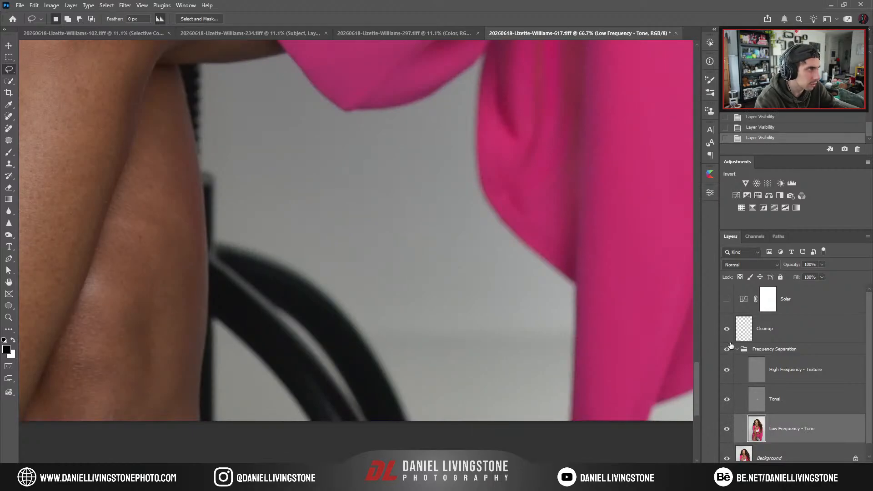
{"action": "scroll", "coordinate": [792, 127], "scroll_direction": "up", "scroll_amount": 1}
{"action": "left_click", "coordinate": [755, 100]}
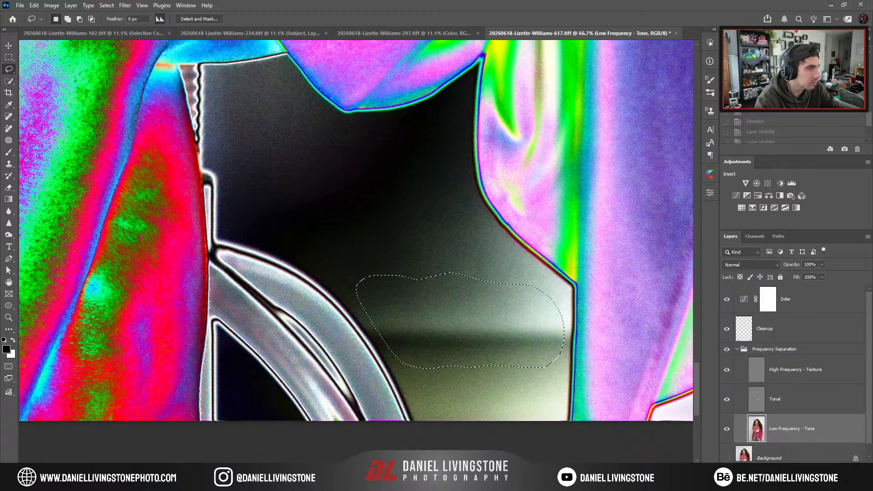
{"action": "key", "text": "ctrl+d"}
Hide the Solar layer, lasso the backdrop strip between the chair frame and cape, and run Generative Fill on it above the Cleanup layer.
{"action": "key", "text": "ctrl+minus"}
{"action": "key", "text": "ctrl+minus"}
{"action": "key", "text": "ctrl+minus"}
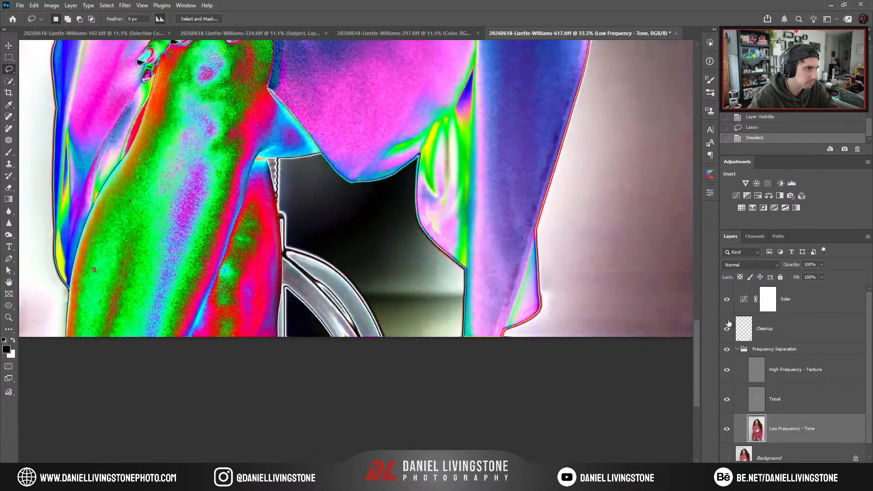
{"action": "left_click", "coordinate": [726, 299]}
{"action": "scroll", "coordinate": [489, 265], "scroll_direction": "up", "scroll_amount": 2}
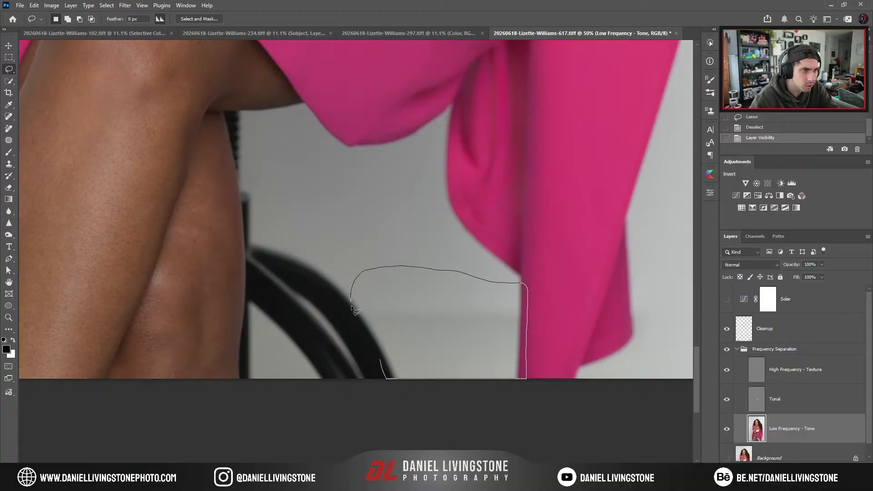
{"action": "left_click_drag", "start_coordinate": [352, 308], "coordinate": [372, 344]}
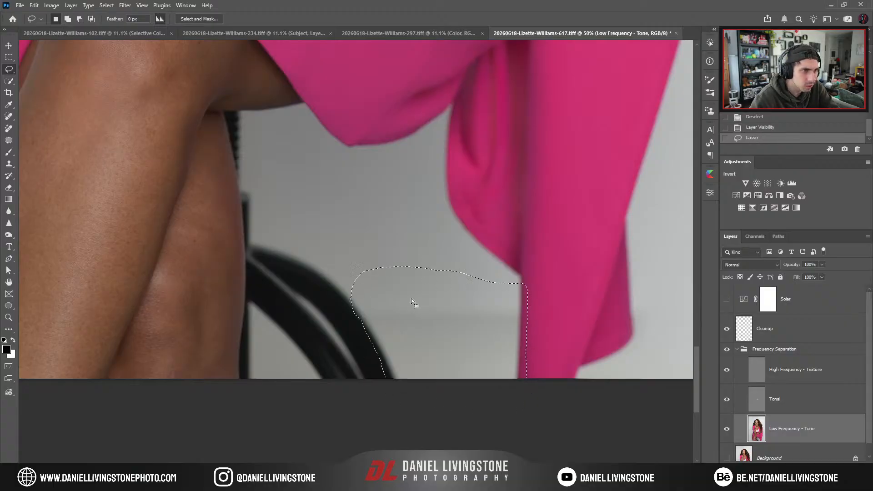
{"action": "left_click", "coordinate": [765, 333]}
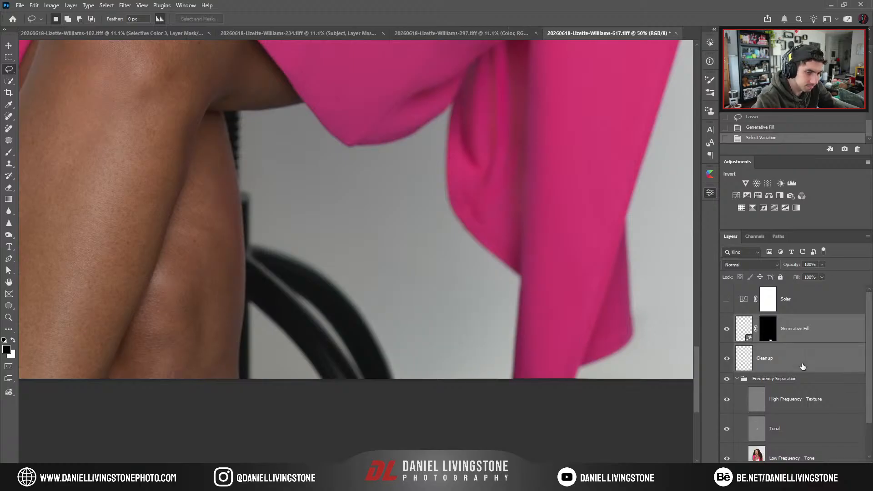
Merge the Generative Fill and Cleanup layers, and toggle the merged layer's visibility to compare before and after.
{"action": "key", "text": "ctrl+e"}
{"action": "left_click", "coordinate": [726, 331]}
{"action": "left_click", "coordinate": [725, 331]}
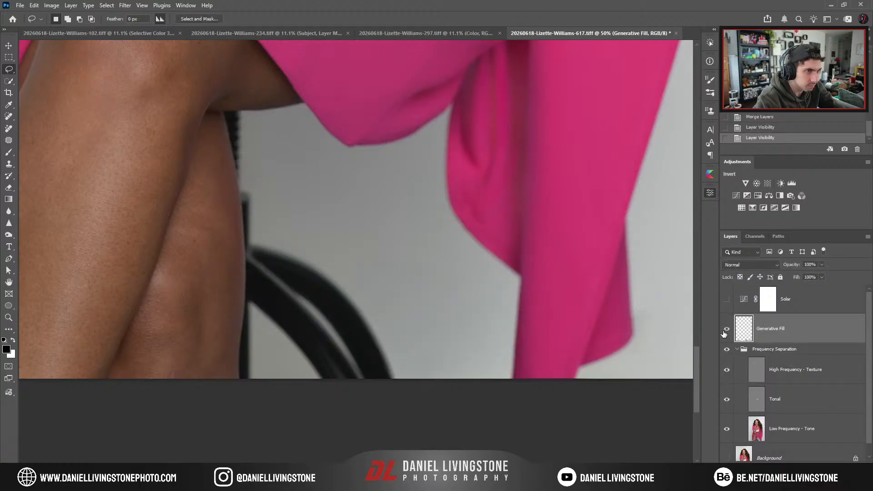
{"action": "left_click", "coordinate": [726, 331]}
{"action": "left_click", "coordinate": [725, 331]}
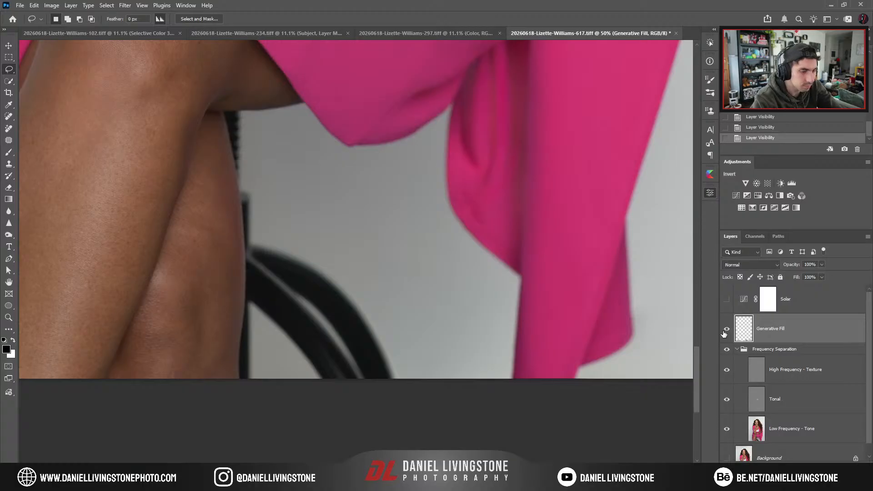
Review the whole portrait, collapse the Frequency Separation group, and show the Background layer.
{"action": "key", "text": "ctrl+0"}
{"action": "key", "text": "ctrl+plus"}
{"action": "key", "text": "ctrl+plus"}
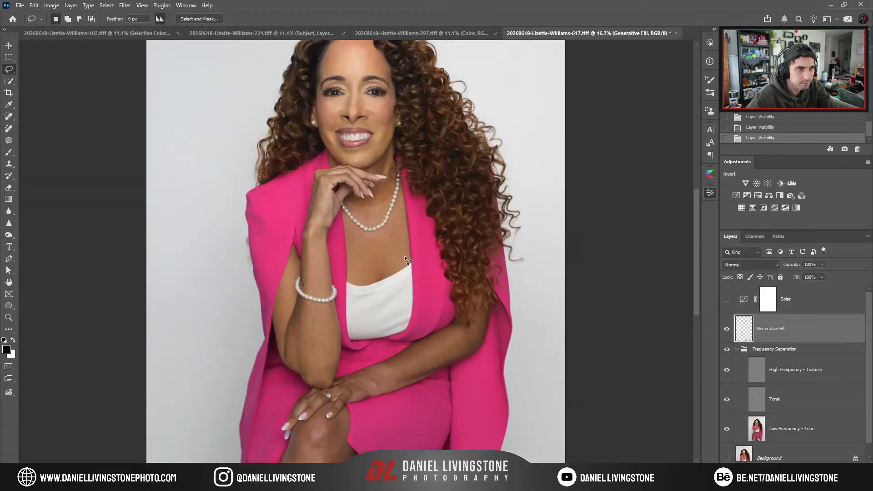
{"action": "left_click_drag", "start_coordinate": [408, 216], "coordinate": [397, 313]}
{"action": "key", "text": "ctrl+0"}
{"action": "left_click", "coordinate": [737, 350]}
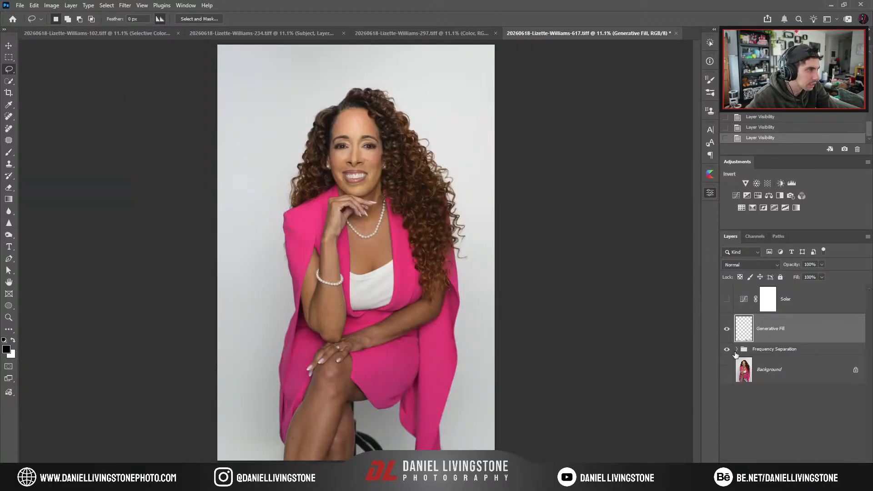
{"action": "left_click", "coordinate": [727, 370]}
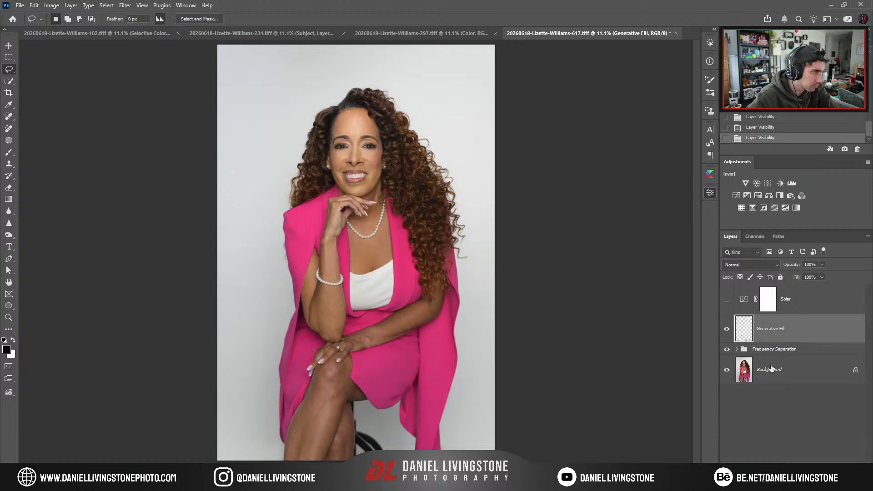
Stamp the visible layers into a new layer, and add a Curves adjustment masked by a Select Subject selection.
{"action": "key", "text": "ctrl+alt+shift+e"}
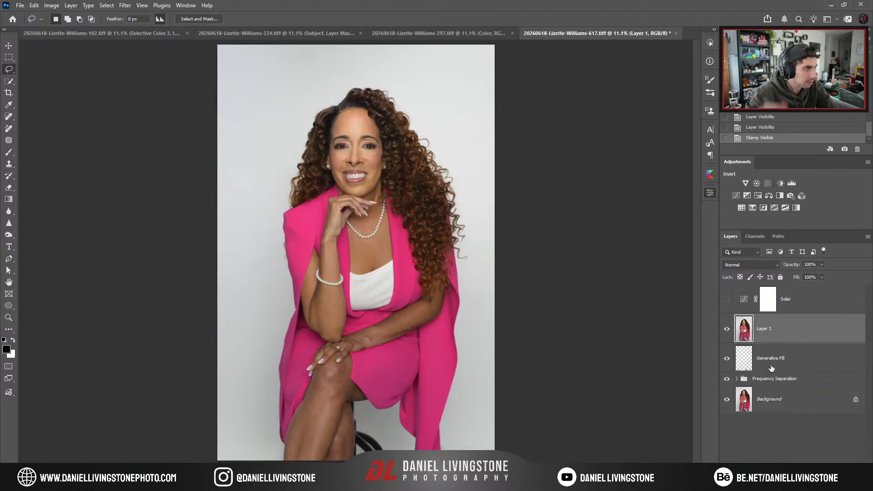
{"action": "key", "text": "ctrl+shift+a"}
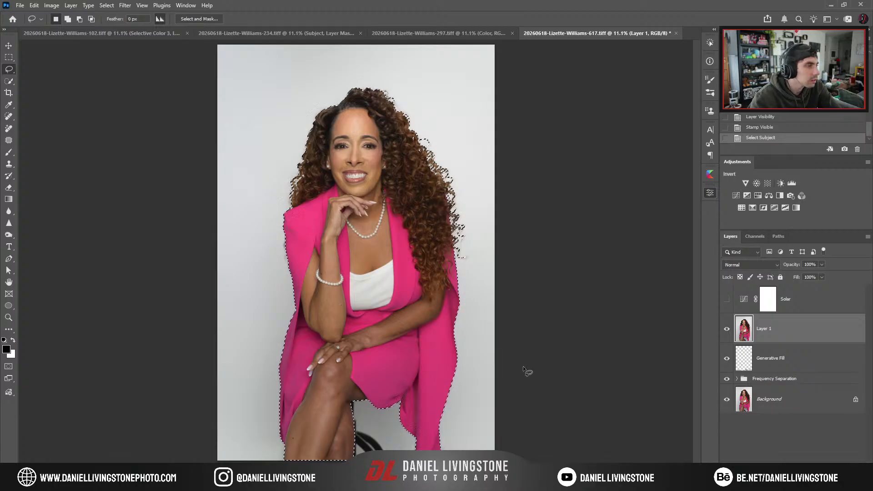
{"action": "left_click", "coordinate": [726, 332], "text": "alt"}
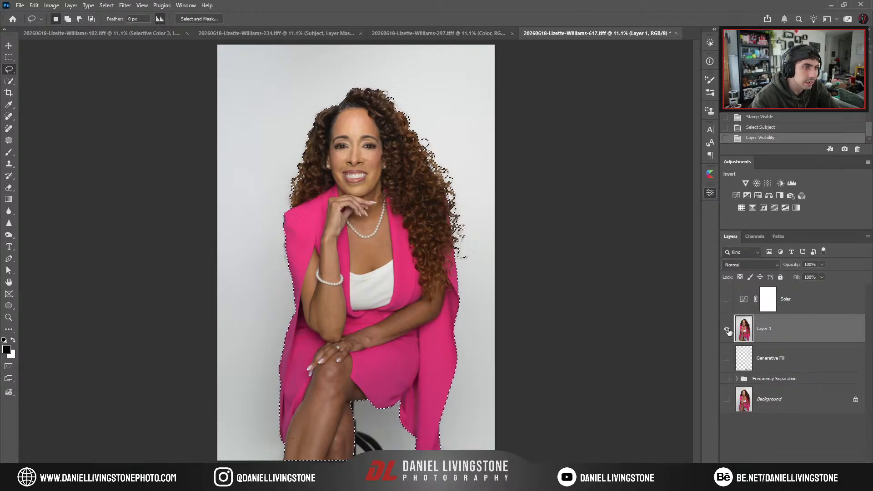
{"action": "left_click", "coordinate": [726, 330], "text": "alt"}
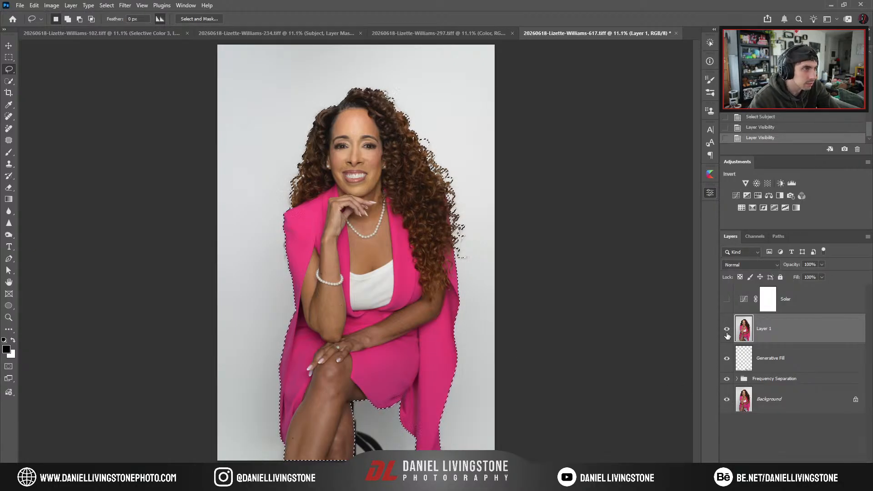
{"action": "left_click", "coordinate": [736, 196]}
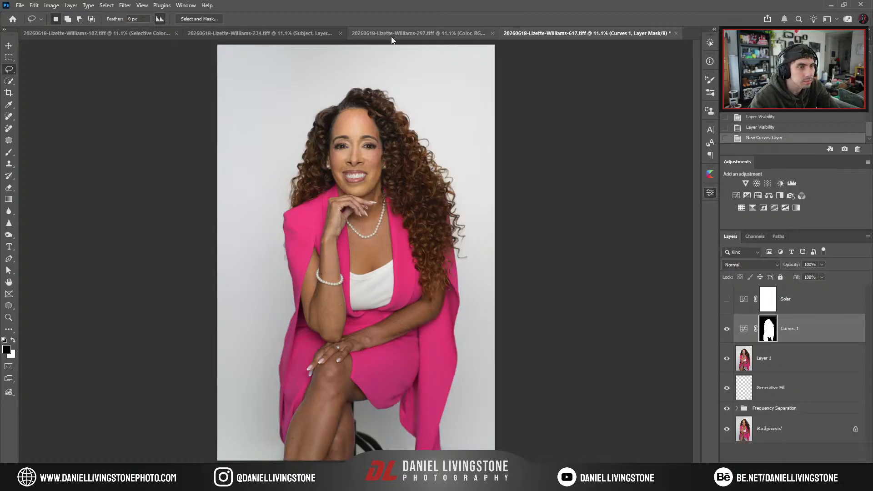
Put the Curves 1 adjustment in a group and delete the stamped Layer 1.
{"action": "key", "text": "ctrl+plus"}
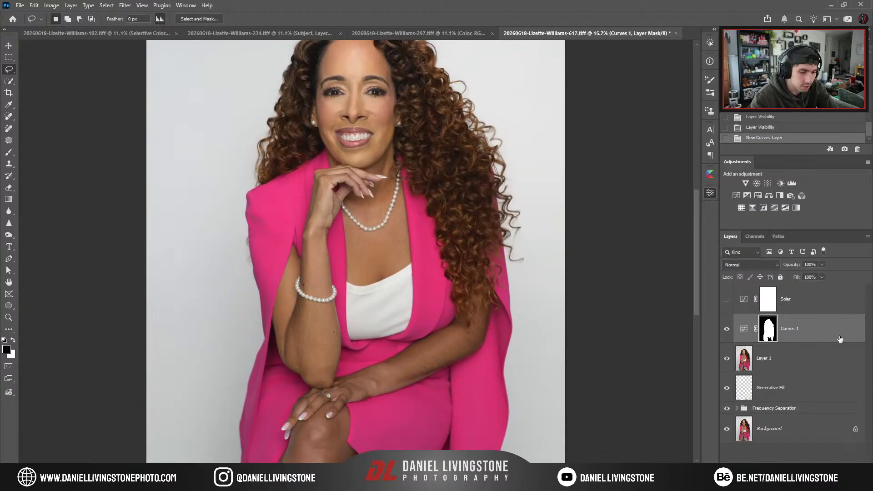
{"action": "key", "text": "ctrl+g"}
{"action": "left_click", "coordinate": [795, 369]}
{"action": "key", "text": "Delete"}
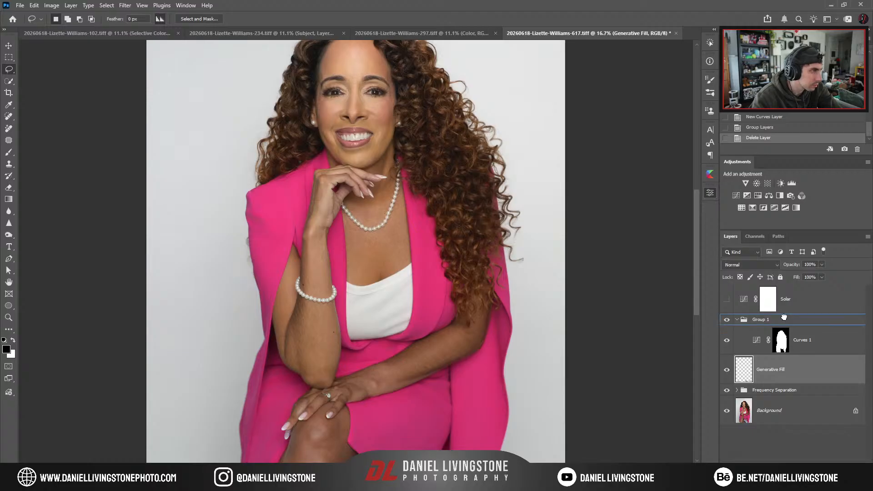
Move the subject mask from Curves 1 onto the group and rename the group as Subject.
{"action": "left_click_drag", "start_coordinate": [784, 317], "coordinate": [784, 319]}
{"action": "double_click", "coordinate": [779, 328]}
{"action": "type", "text": "Subjec"}
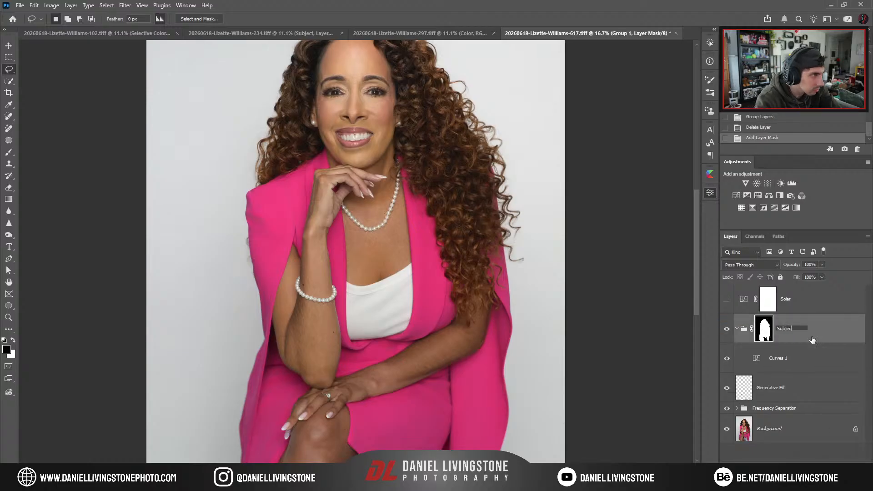
{"action": "type", "text": "t"}
{"action": "key", "text": "Return"}
Add a white layer mask to Curves 1 inside the Subject group and adjust its curve.
{"action": "left_click", "coordinate": [805, 361]}
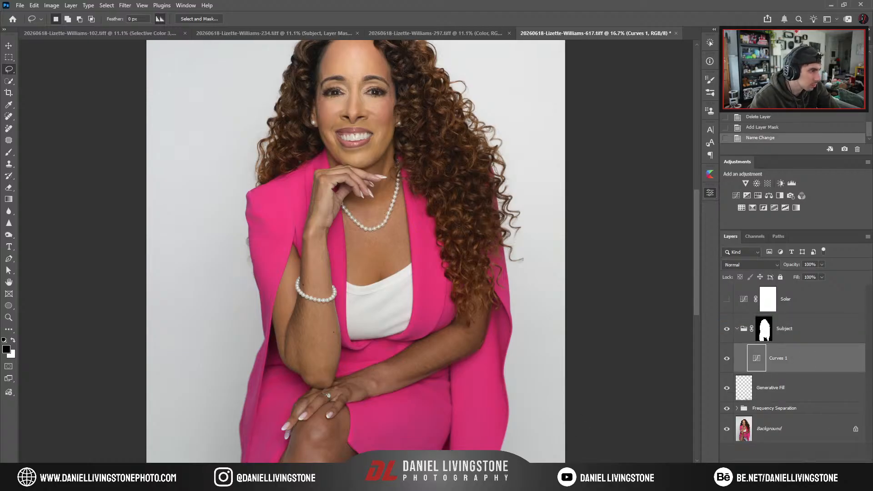
{"action": "left_click", "coordinate": [803, 469]}
{"action": "key", "text": "ctrl+minus"}
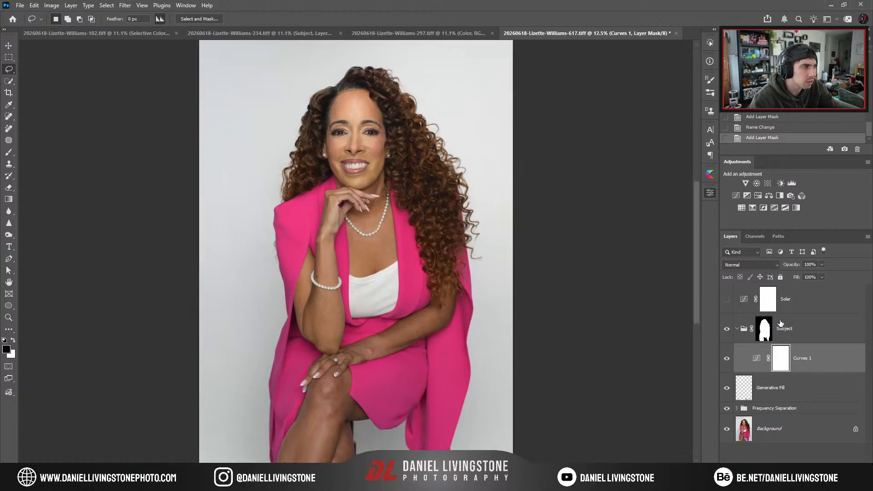
{"action": "left_click", "coordinate": [752, 361]}
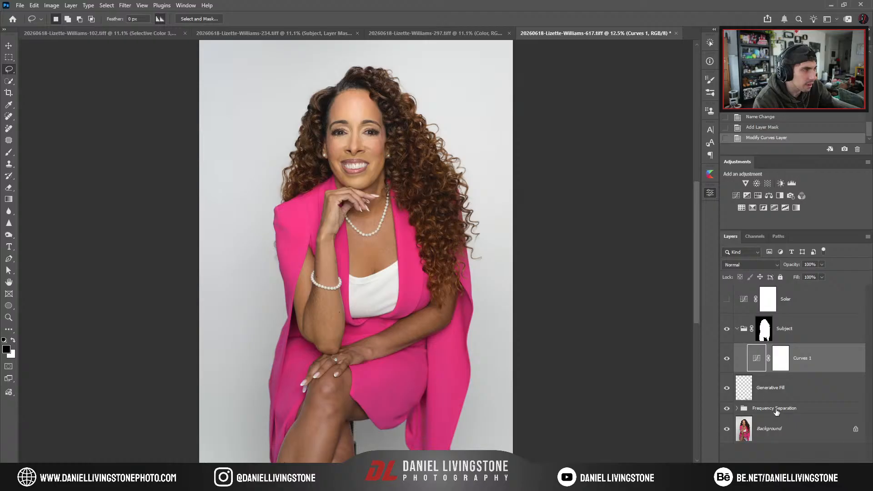
Select the pink cape and skirt on the Background layer with Color Range, sampling several light and shadowed areas of the fabric.
{"action": "left_click", "coordinate": [797, 433]}
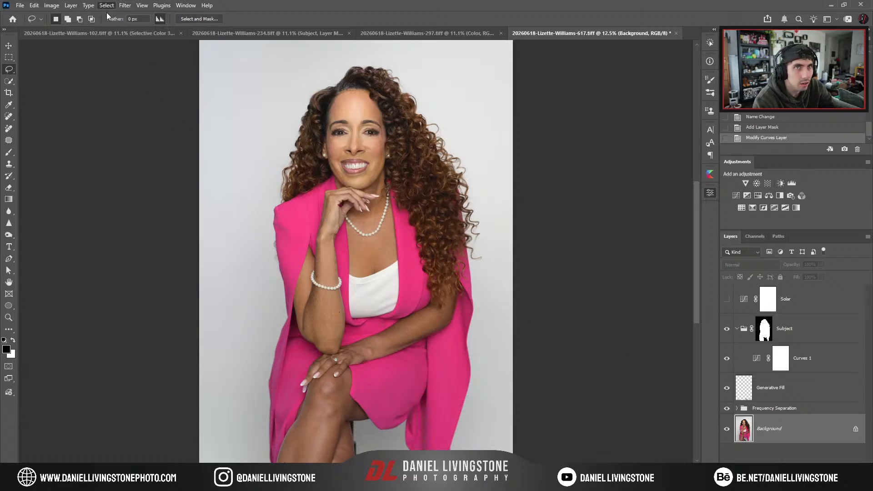
{"action": "left_click", "coordinate": [126, 91]}
{"action": "left_click", "coordinate": [307, 211]}
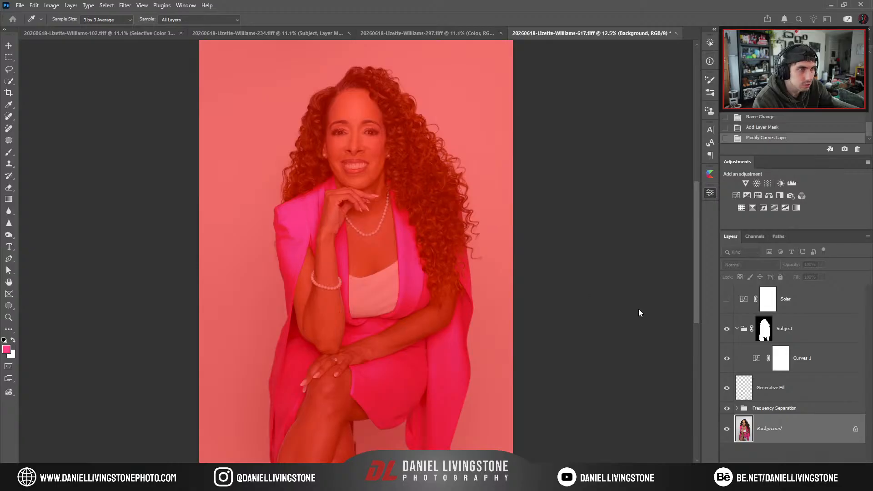
{"action": "left_click", "coordinate": [413, 245]}
{"action": "left_click", "coordinate": [410, 305]}
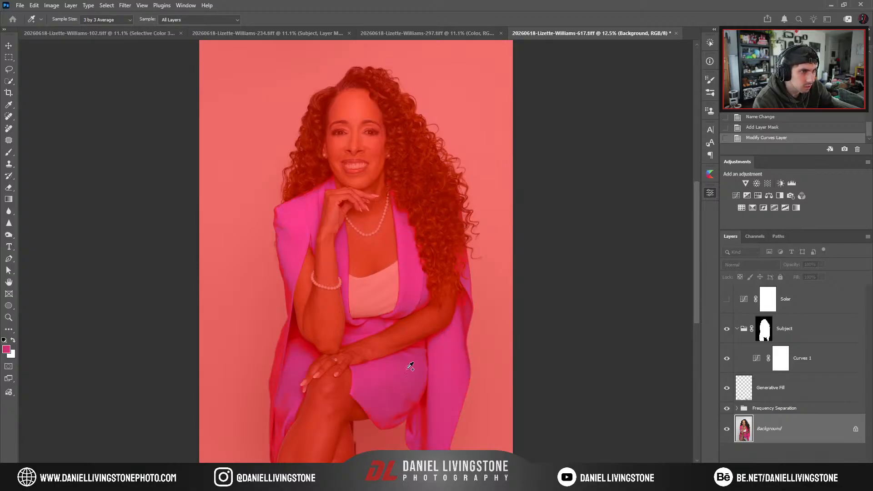
{"action": "left_click", "coordinate": [426, 344]}
{"action": "left_click", "coordinate": [296, 338]}
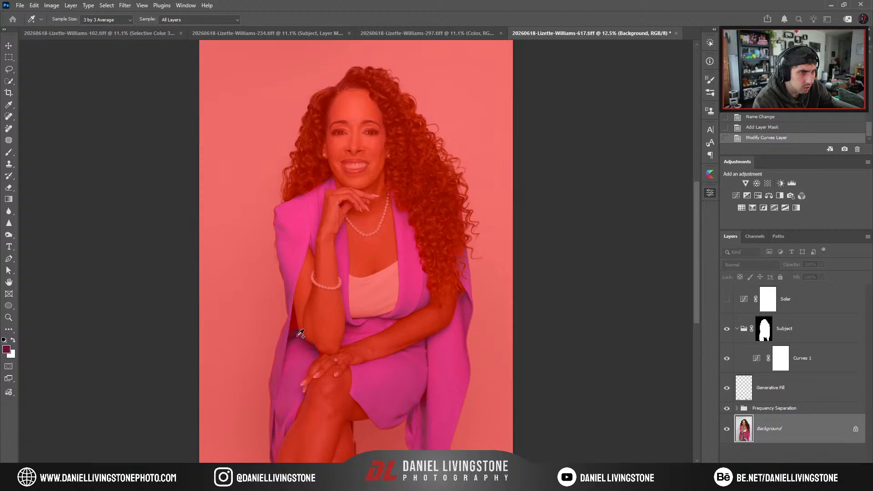
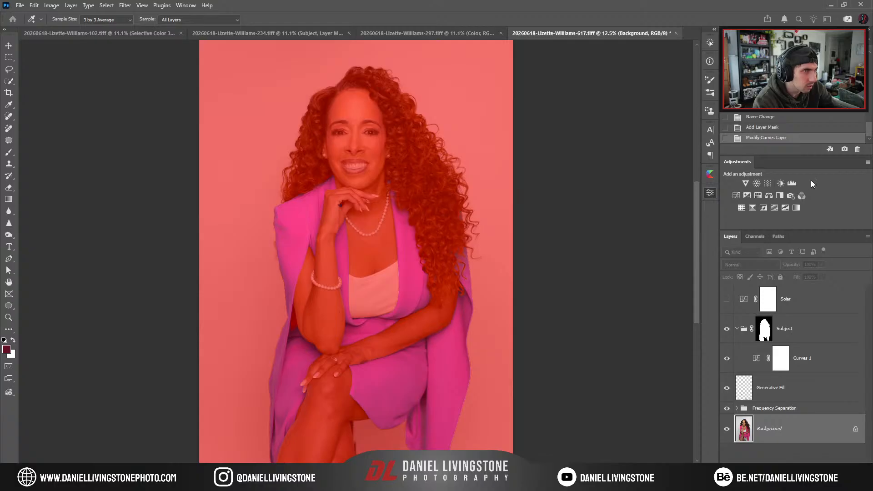
{"action": "key", "text": "Return"}
Add a Curves 2 adjustment masked to the outfit selection above Curves 1 and darken it strongly to expose gaps in the mask.
{"action": "left_click", "coordinate": [818, 358]}
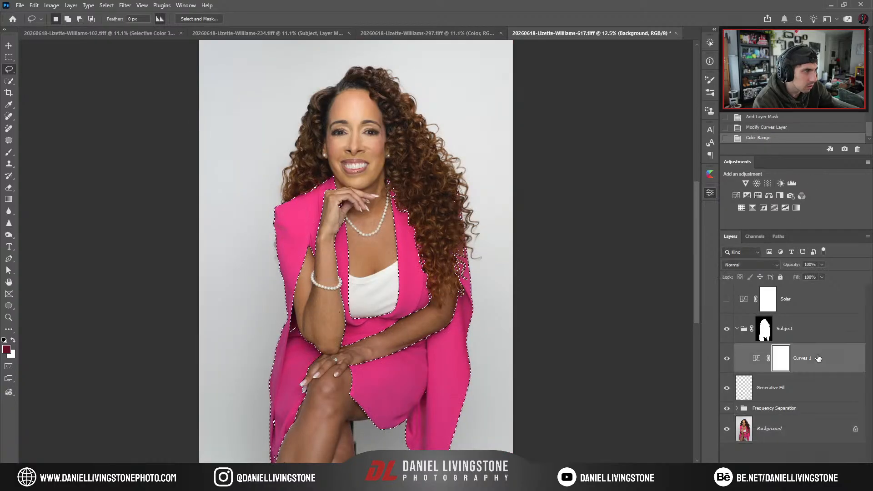
{"action": "left_click", "coordinate": [736, 195]}
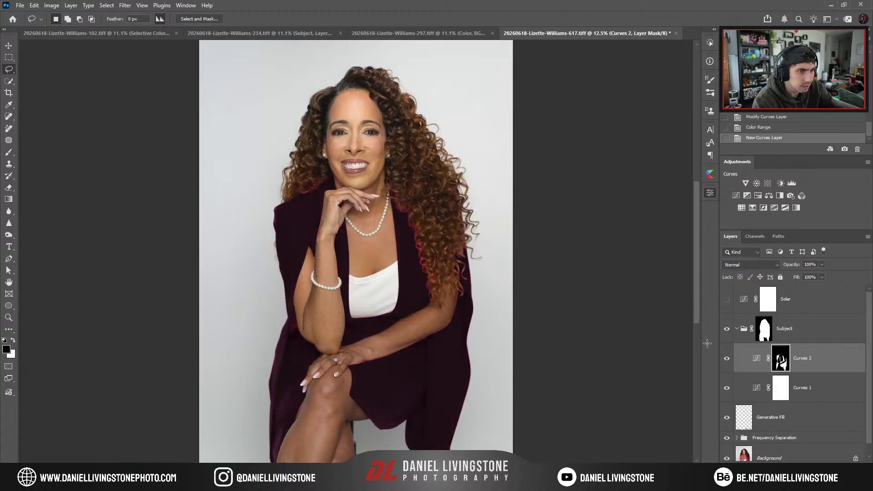
{"action": "scroll", "coordinate": [312, 351], "scroll_direction": "up", "scroll_amount": 5}
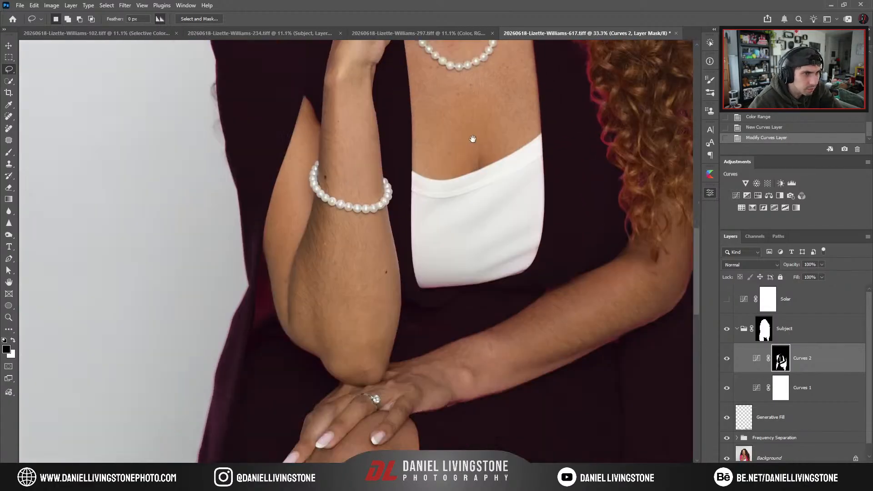
{"action": "left_click_drag", "start_coordinate": [401, 269], "coordinate": [439, 158]}
{"action": "left_click_drag", "start_coordinate": [363, 265], "coordinate": [327, 260]}
{"action": "key", "text": "ctrl+minus"}
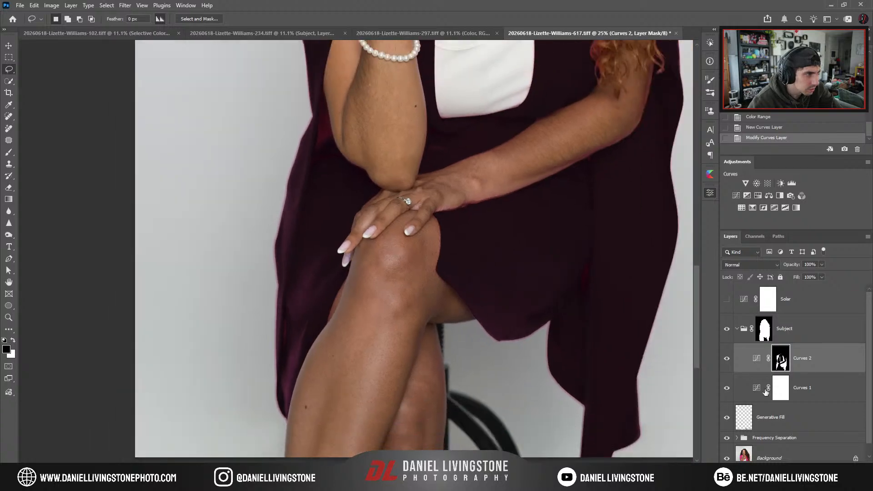
Paint white with a large Overlay brush over the gray cape and skirt areas of the Curves 2 mask, shrinking the brush from 800 to 600.
{"action": "left_click", "coordinate": [781, 358], "text": "alt"}
{"action": "scroll", "coordinate": [385, 271], "scroll_direction": "up", "scroll_amount": 5}
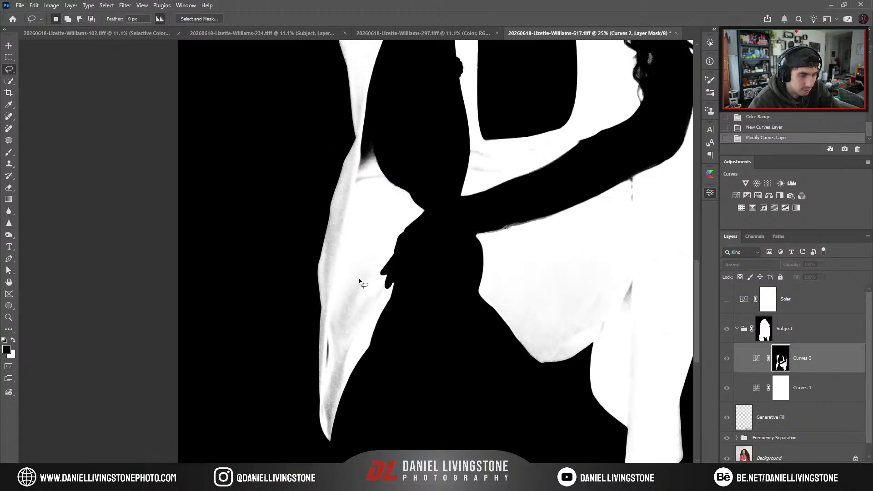
{"action": "key", "text": "b"}
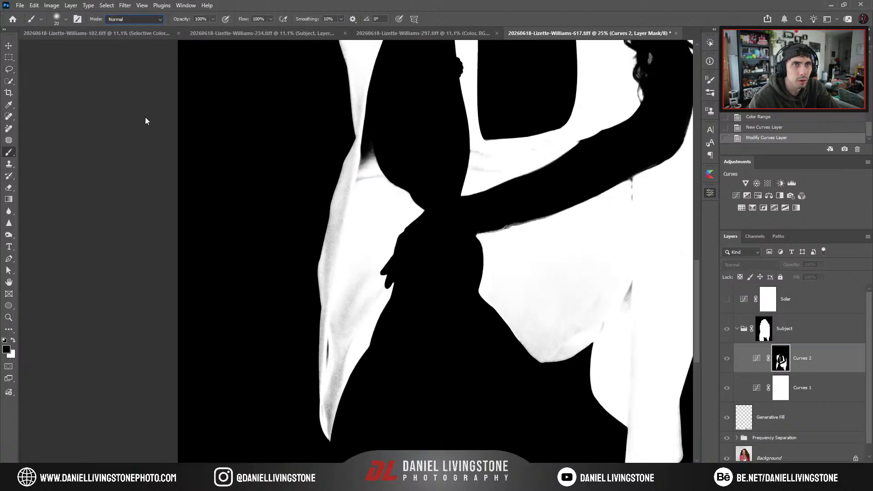
{"action": "key", "text": "shift+alt+o"}
{"action": "key", "text": "x"}
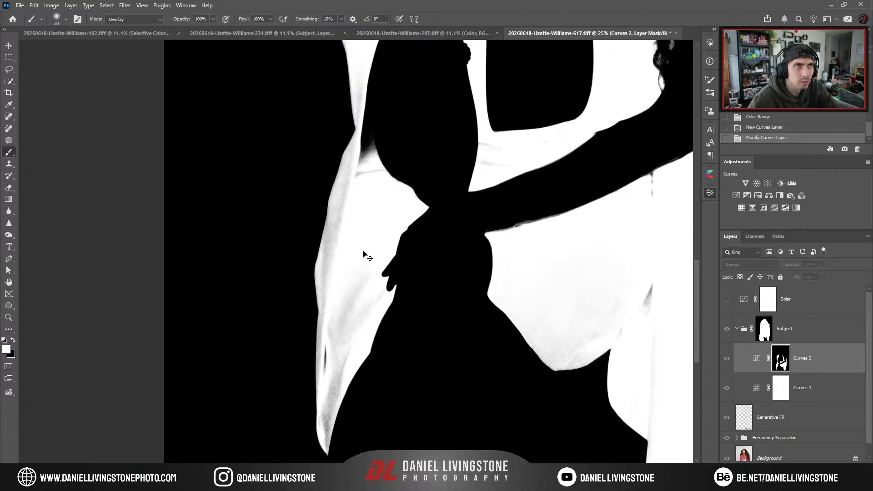
{"action": "key", "text": "bracketright"}
{"action": "key", "text": "bracketright"}
{"action": "key", "text": "bracketright"}
{"action": "key", "text": "bracketright"}
{"action": "key", "text": "bracketright"}
{"action": "key", "text": "bracketright"}
{"action": "key", "text": "bracketright"}
{"action": "key", "text": "bracketright"}
{"action": "key", "text": "bracketright"}
{"action": "key", "text": "bracketright"}
{"action": "key", "text": "bracketright"}
{"action": "key", "text": "bracketright"}
{"action": "key", "text": "bracketright"}
{"action": "key", "text": "bracketright"}
{"action": "key", "text": "bracketright"}
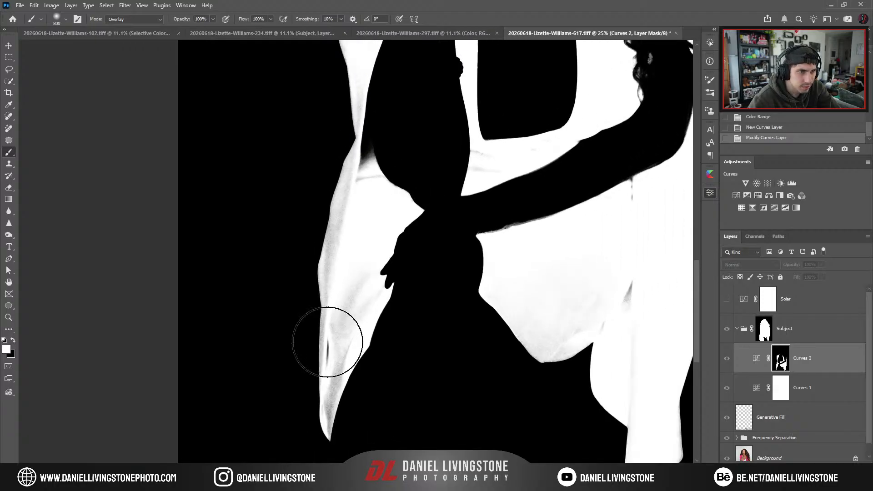
{"action": "mouse_move", "coordinate": [331, 341]}
{"action": "left_mouse_down"}
{"action": "mouse_move", "coordinate": [322, 403]}
{"action": "mouse_move", "coordinate": [346, 195]}
{"action": "mouse_move", "coordinate": [308, 383]}
{"action": "left_mouse_up"}
{"action": "left_click_drag", "start_coordinate": [302, 284], "coordinate": [301, 253]}
{"action": "left_click_drag", "start_coordinate": [301, 252], "coordinate": [290, 328]}
{"action": "mouse_move", "coordinate": [322, 240]}
{"action": "left_mouse_down"}
{"action": "mouse_move", "coordinate": [296, 238]}
{"action": "mouse_move", "coordinate": [262, 205]}
{"action": "left_mouse_up"}
{"action": "key", "text": "bracketleft"}
{"action": "left_click_drag", "start_coordinate": [340, 405], "coordinate": [355, 384]}
{"action": "left_click_drag", "start_coordinate": [364, 389], "coordinate": [316, 355]}
{"action": "mouse_move", "coordinate": [341, 335]}
{"action": "left_mouse_down"}
{"action": "mouse_move", "coordinate": [362, 339]}
{"action": "mouse_move", "coordinate": [321, 275]}
{"action": "left_mouse_up"}
{"action": "mouse_move", "coordinate": [394, 332]}
{"action": "left_mouse_down"}
{"action": "mouse_move", "coordinate": [403, 305]}
{"action": "mouse_move", "coordinate": [398, 226]}
{"action": "left_mouse_up"}
{"action": "mouse_move", "coordinate": [405, 328]}
{"action": "left_mouse_down"}
{"action": "mouse_move", "coordinate": [339, 364]}
{"action": "mouse_move", "coordinate": [269, 320]}
{"action": "mouse_move", "coordinate": [297, 333]}
{"action": "left_mouse_up"}
{"action": "left_click_drag", "start_coordinate": [314, 341], "coordinate": [298, 281]}
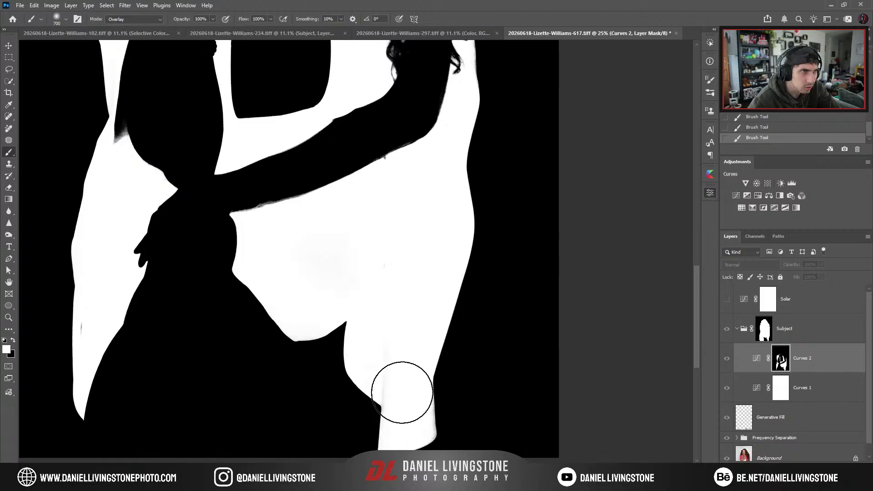
{"action": "left_click_drag", "start_coordinate": [411, 200], "coordinate": [391, 379]}
{"action": "key", "text": "bracketleft"}
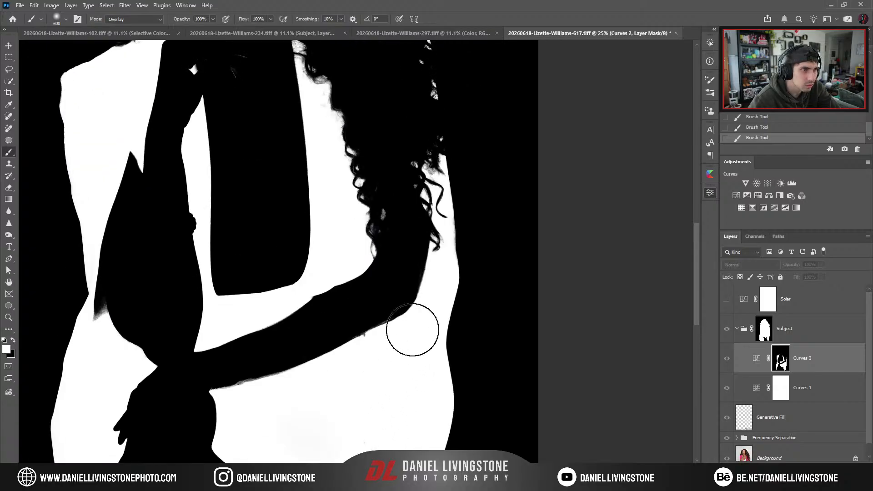
{"action": "left_click", "coordinate": [783, 359], "text": "alt"}
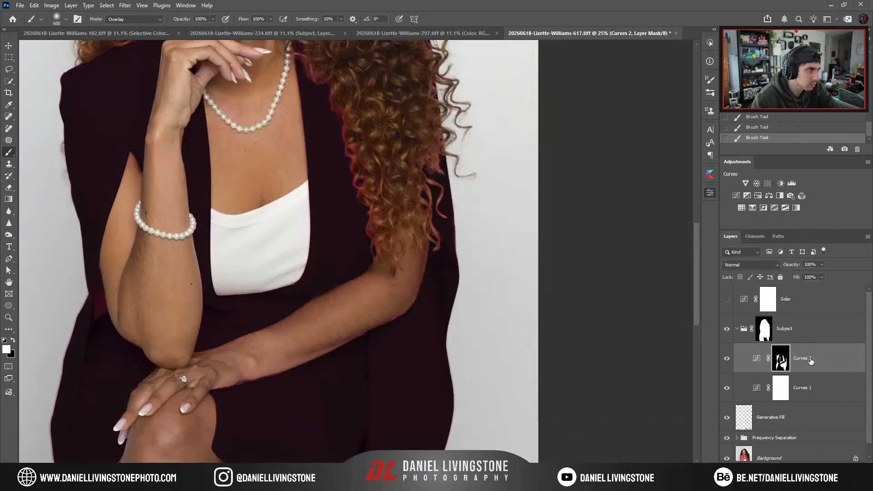
Lasso the missed patch of red fabric beside the bent elbow and fill it with white on the Curves 2 mask.
{"action": "key", "text": "ctrl+minus"}
{"action": "left_click_drag", "start_coordinate": [407, 249], "coordinate": [595, 182]}
{"action": "key", "text": "ctrl+plus"}
{"action": "key", "text": "ctrl+plus"}
{"action": "key", "text": "ctrl+plus"}
{"action": "key", "text": "ctrl+plus"}
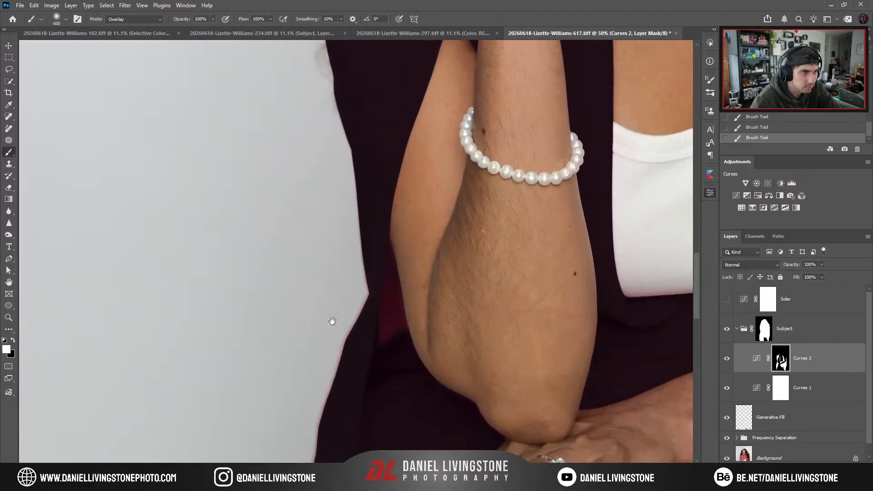
{"action": "key", "text": "bracketleft"}
{"action": "key", "text": "bracketleft"}
{"action": "key", "text": "bracketleft"}
{"action": "key", "text": "bracketleft"}
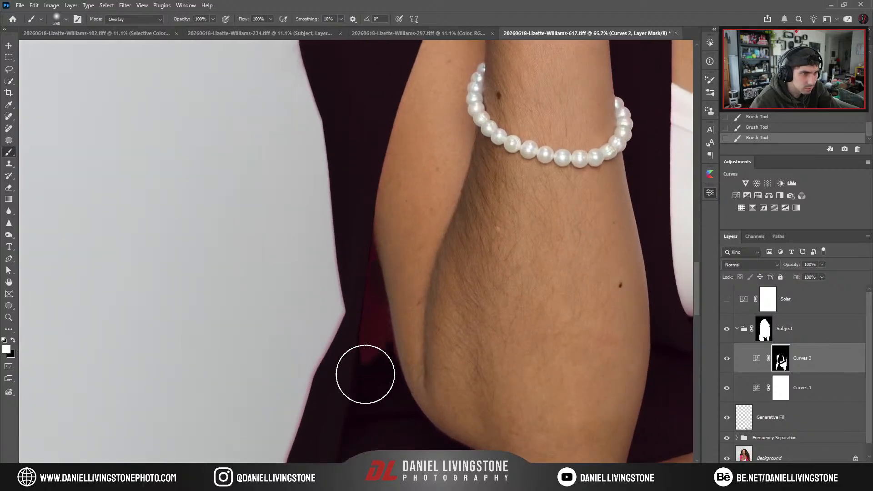
{"action": "key", "text": "l"}
{"action": "left_click_drag", "start_coordinate": [393, 349], "coordinate": [388, 306]}
{"action": "mouse_move", "coordinate": [378, 255]}
{"action": "left_mouse_down"}
{"action": "mouse_move", "coordinate": [360, 256]}
{"action": "mouse_move", "coordinate": [357, 406]}
{"action": "mouse_move", "coordinate": [367, 408]}
{"action": "left_mouse_up"}
{"action": "key", "text": "x"}
{"action": "key", "text": "Delete"}
{"action": "key", "text": "ctrl+d"}
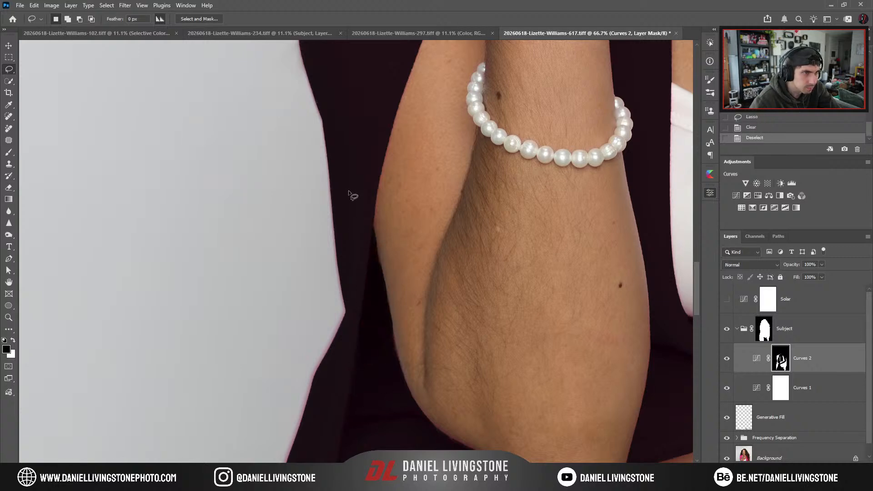
Lasso the face and neck on the Curves 2 mask and fill the area with black to remove the lips and skin.
{"action": "key", "text": "ctrl+minus"}
{"action": "key", "text": "ctrl+0"}
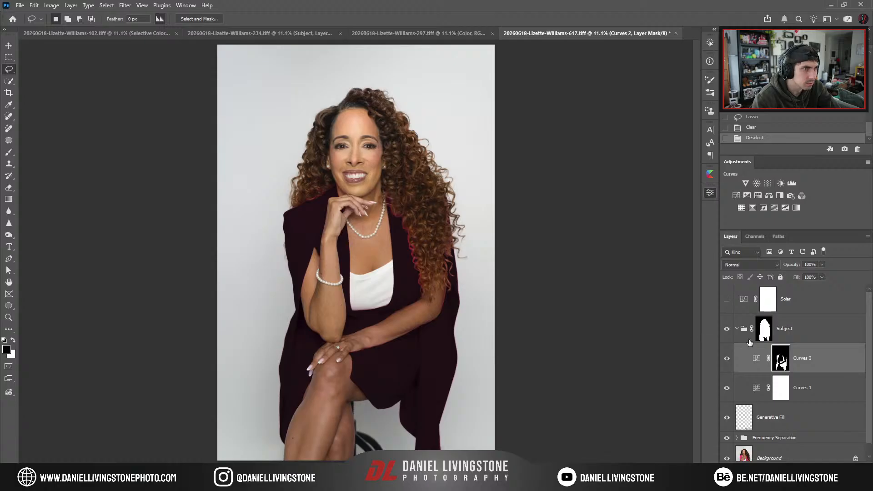
{"action": "key", "text": "ctrl+plus"}
{"action": "left_click", "coordinate": [780, 359], "text": "alt"}
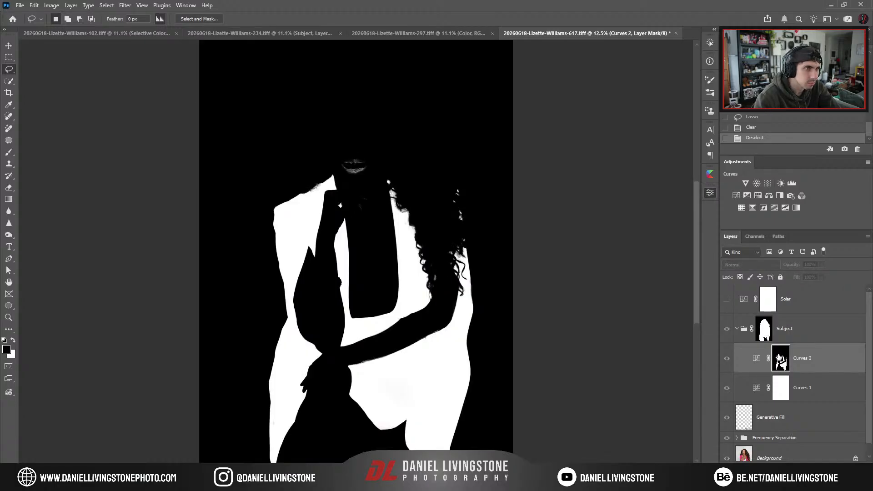
{"action": "key", "text": "ctrl+plus"}
{"action": "key", "text": "ctrl+plus"}
{"action": "key", "text": "ctrl+plus"}
{"action": "scroll", "coordinate": [357, 318], "scroll_direction": "up", "scroll_amount": 3}
{"action": "mouse_move", "coordinate": [331, 273]}
{"action": "left_mouse_down"}
{"action": "mouse_move", "coordinate": [357, 388]}
{"action": "mouse_move", "coordinate": [385, 441]}
{"action": "mouse_move", "coordinate": [464, 432]}
{"action": "mouse_move", "coordinate": [470, 299]}
{"action": "mouse_move", "coordinate": [523, 185]}
{"action": "mouse_move", "coordinate": [293, 221]}
{"action": "left_mouse_up"}
{"action": "key", "text": "x"}
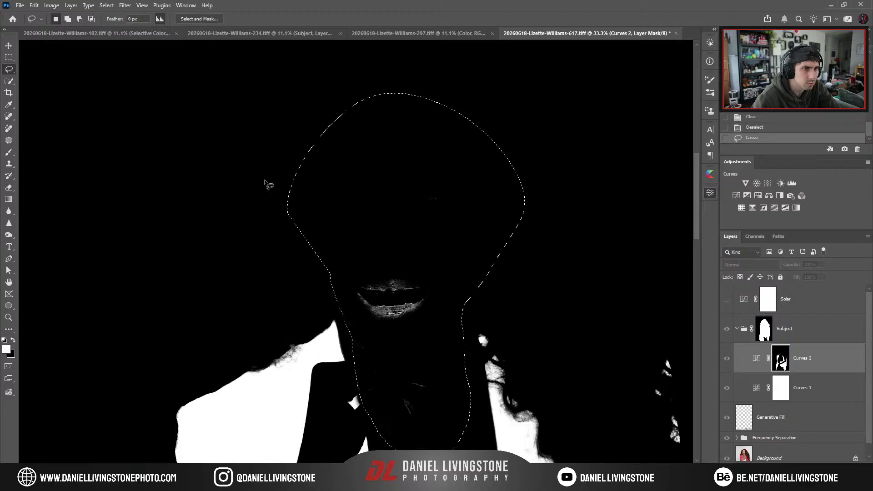
{"action": "key", "text": "Delete"}
{"action": "key", "text": "ctrl+d"}
{"action": "mouse_move", "coordinate": [532, 327]}
{"action": "left_mouse_down"}
{"action": "mouse_move", "coordinate": [378, 253]}
{"action": "mouse_move", "coordinate": [277, 259]}
{"action": "left_mouse_up"}
{"action": "key", "text": "ctrl+minus"}
{"action": "key", "text": "ctrl+0"}
{"action": "left_click", "coordinate": [781, 358], "text": "alt"}
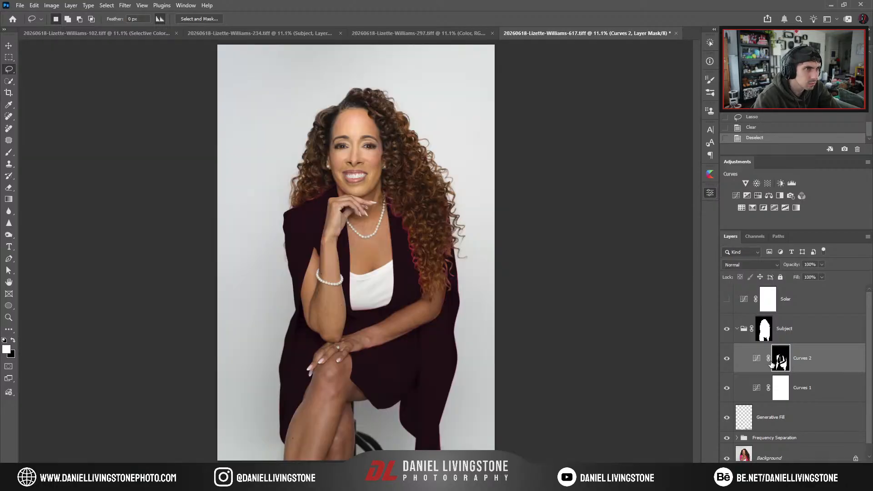
Invert the Curves 2 mask to cover everything except the outfit and remove the curve's strong darkening.
{"action": "key", "text": "ctrl+i"}
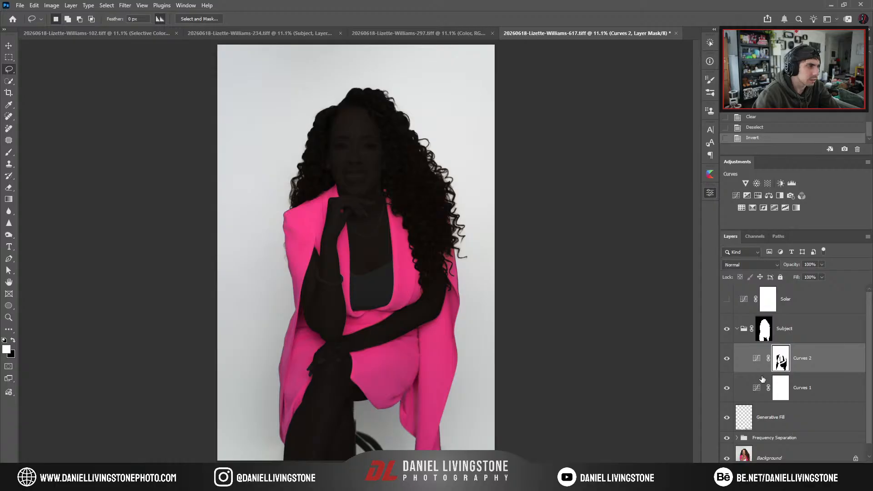
{"action": "key", "text": "ctrl+plus"}
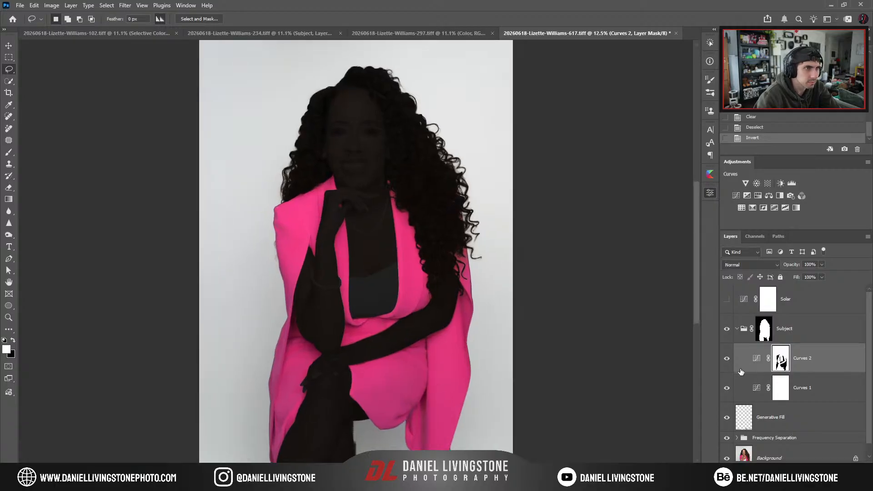
{"action": "left_click", "coordinate": [757, 359]}
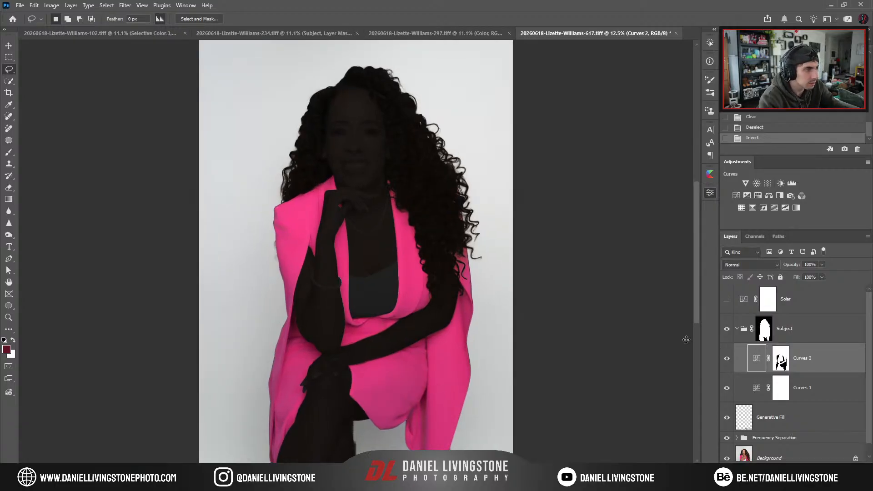
Add and adjust a Color and vibrance layer masked with the selection loaded from the Curves 2 mask, and delete Curves 2.
{"action": "left_click", "coordinate": [782, 361], "text": "ctrl"}
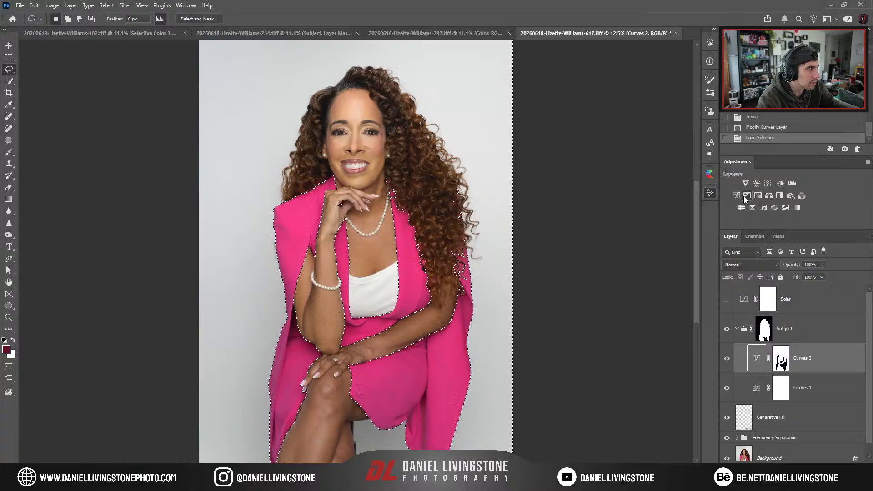
{"action": "left_click", "coordinate": [745, 183]}
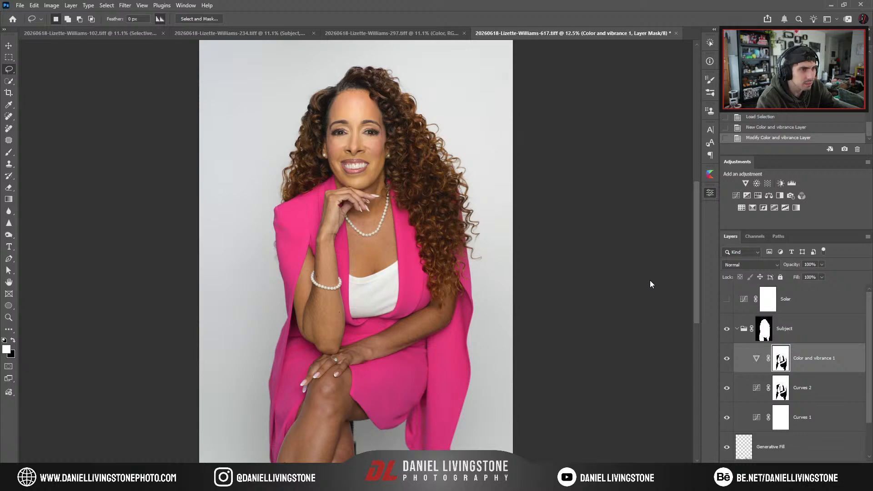
{"action": "left_click", "coordinate": [809, 391]}
{"action": "key", "text": "Delete"}
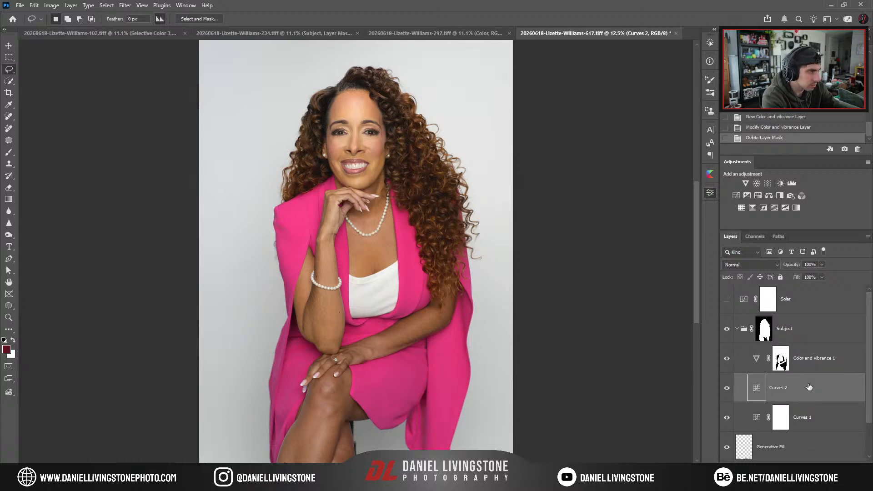
{"action": "key", "text": "Delete"}
Move Curves 1 above Color and vibrance 1 and toggle Color and vibrance 1 off and on to compare.
{"action": "double_click", "coordinate": [808, 361]}
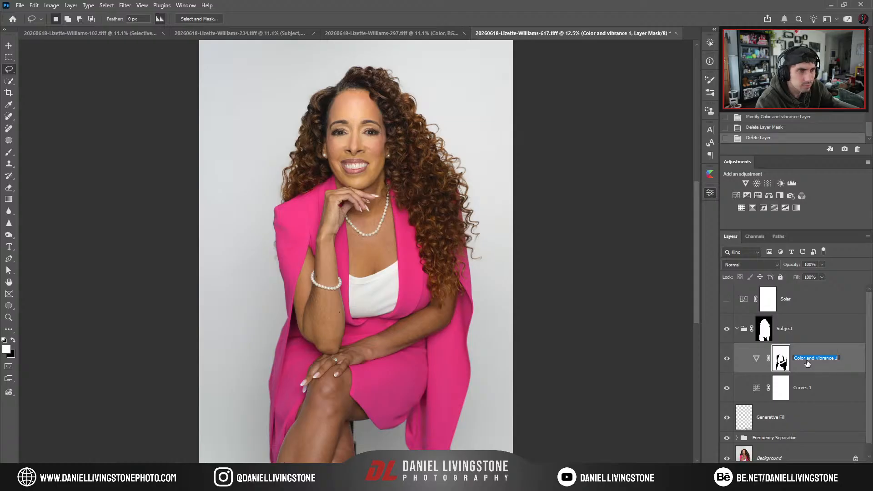
{"action": "left_click_drag", "start_coordinate": [830, 399], "coordinate": [796, 347]}
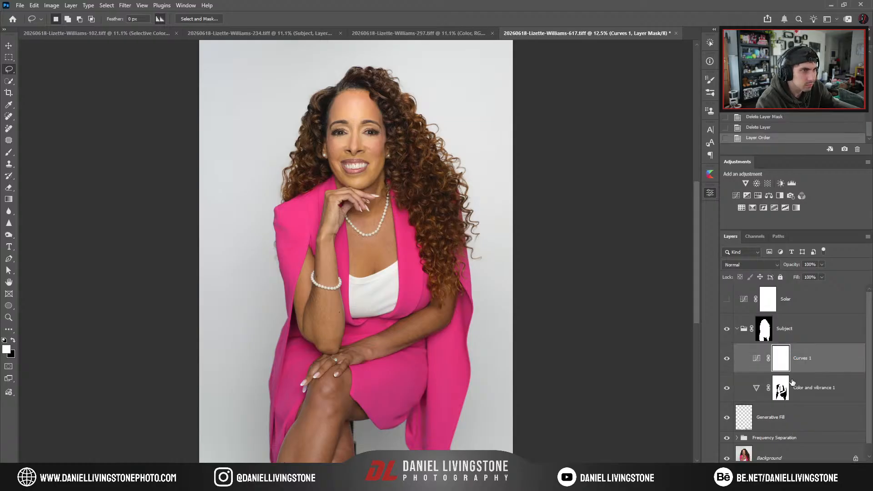
{"action": "left_click", "coordinate": [728, 394]}
{"action": "left_click", "coordinate": [728, 393]}
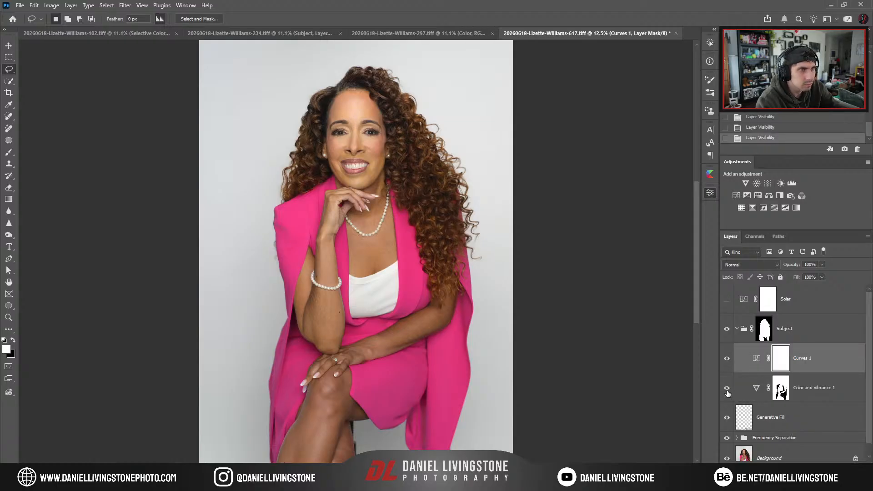
{"action": "left_click_drag", "start_coordinate": [381, 342], "coordinate": [383, 342]}
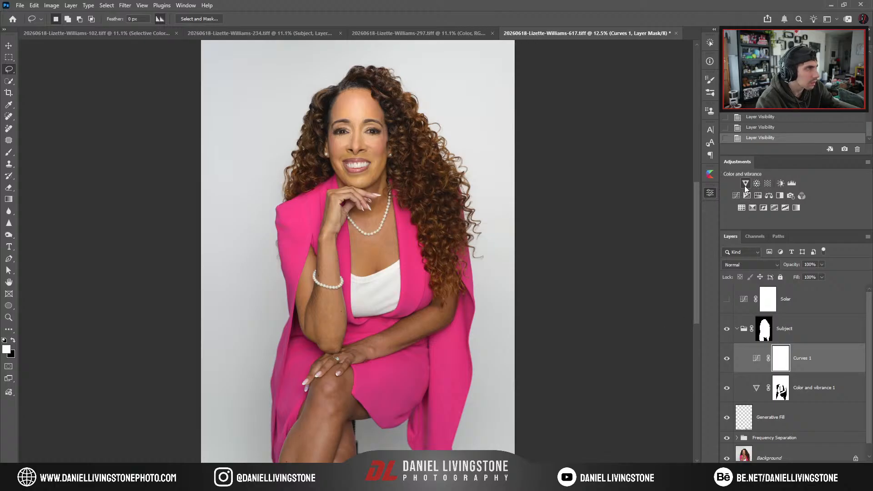
{"action": "left_click", "coordinate": [780, 183]}
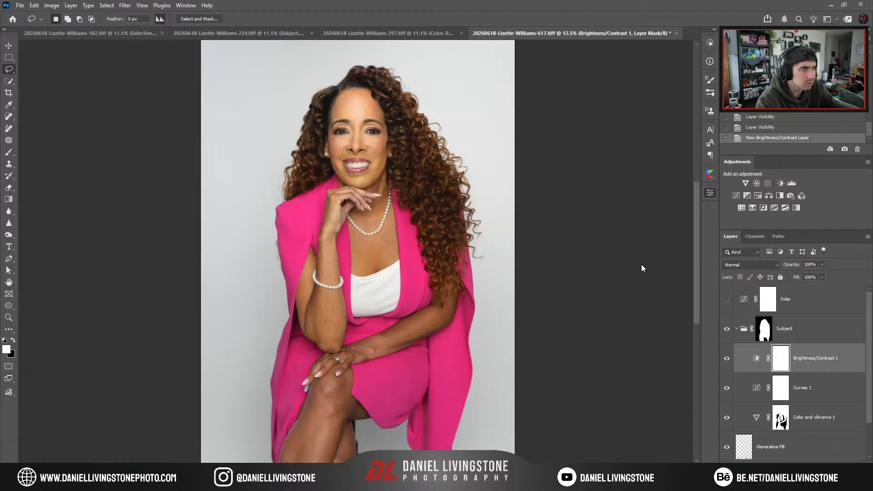
{"action": "key", "text": "Delete"}
{"action": "key", "text": "Delete"}
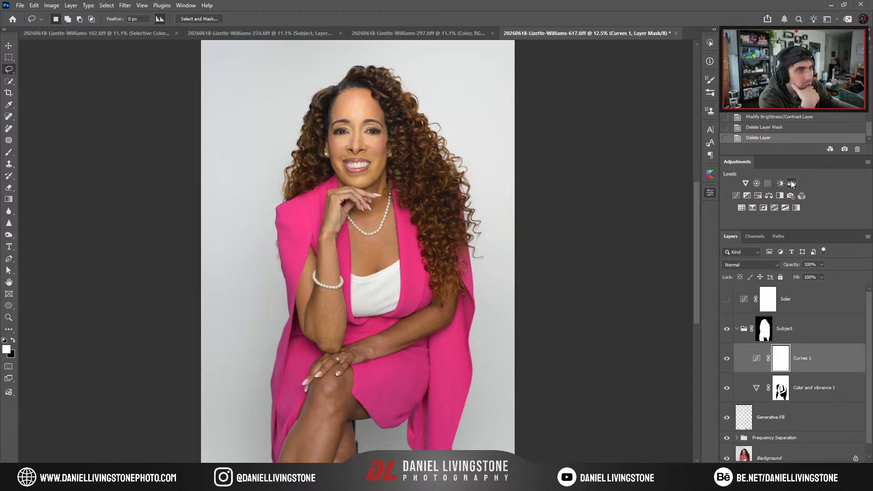
Readjust the curve of Curves 1 and compare the portrait with that adjustment off and on.
{"action": "left_click", "coordinate": [756, 358]}
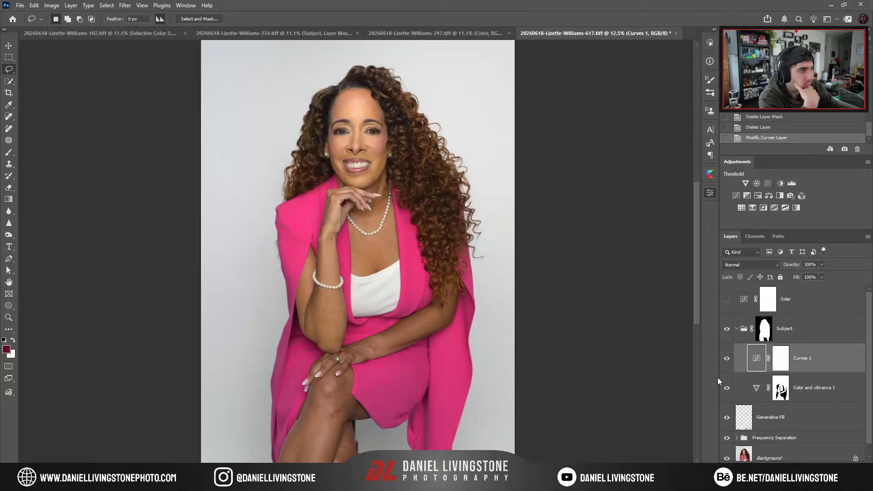
{"action": "left_click", "coordinate": [726, 358]}
{"action": "left_click", "coordinate": [727, 358]}
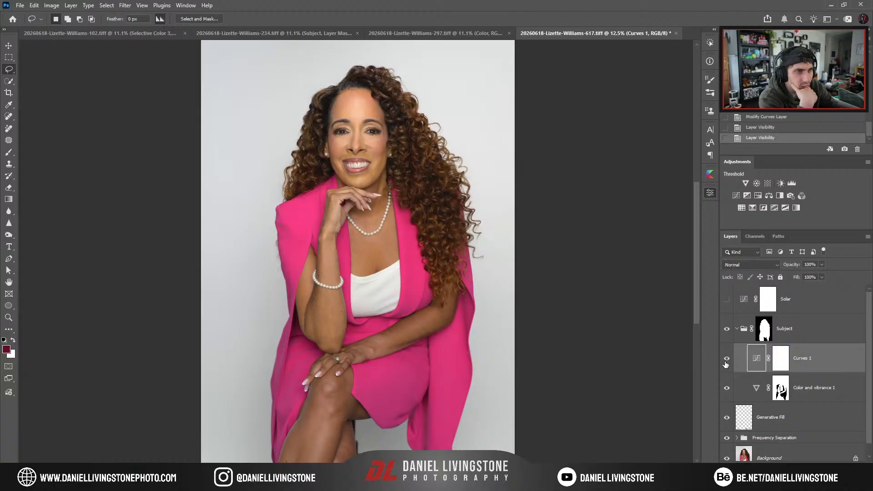
Add a Levels adjustment above Color and vibrance 1, mask it with a vertical gradient revealing the lower body, and adjust its levels.
{"action": "key", "text": "ctrl+minus"}
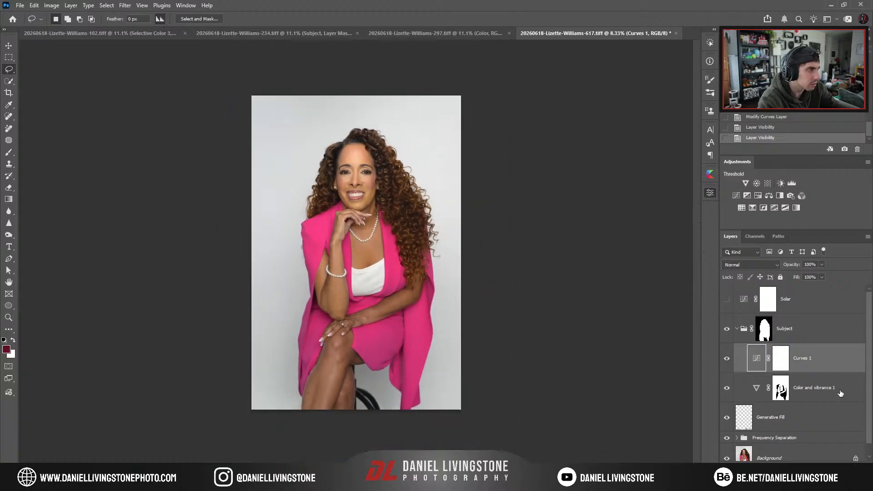
{"action": "left_click", "coordinate": [792, 183]}
{"action": "key", "text": "g"}
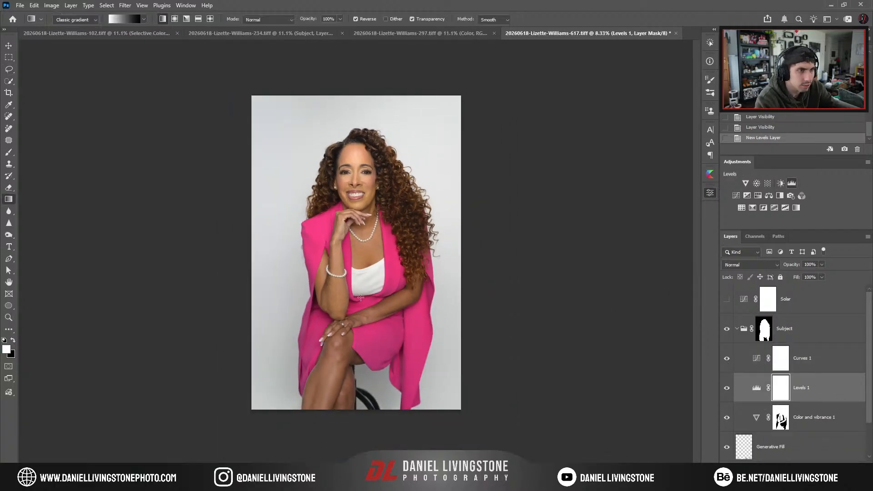
{"action": "left_click_drag", "start_coordinate": [362, 207], "coordinate": [366, 327]}
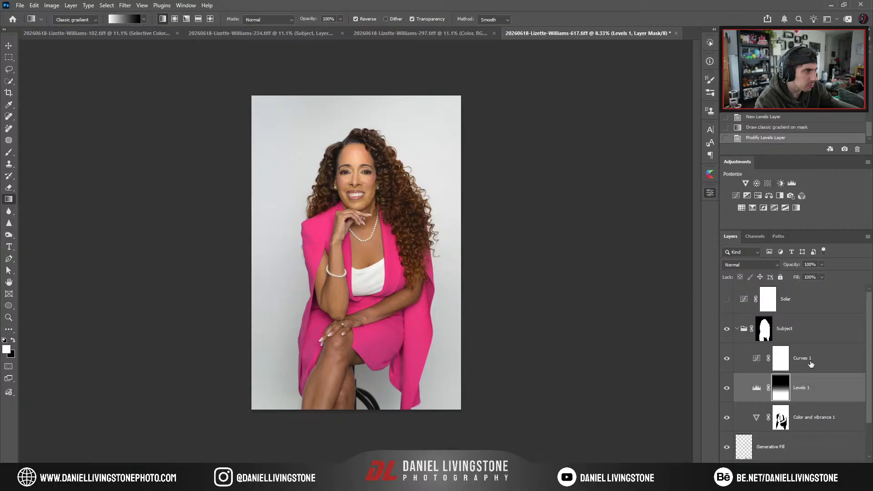
Move Levels 1 out of the Subject group to directly above it, and compare the portrait with that adjustment off and on.
{"action": "left_click_drag", "start_coordinate": [840, 395], "coordinate": [799, 313]}
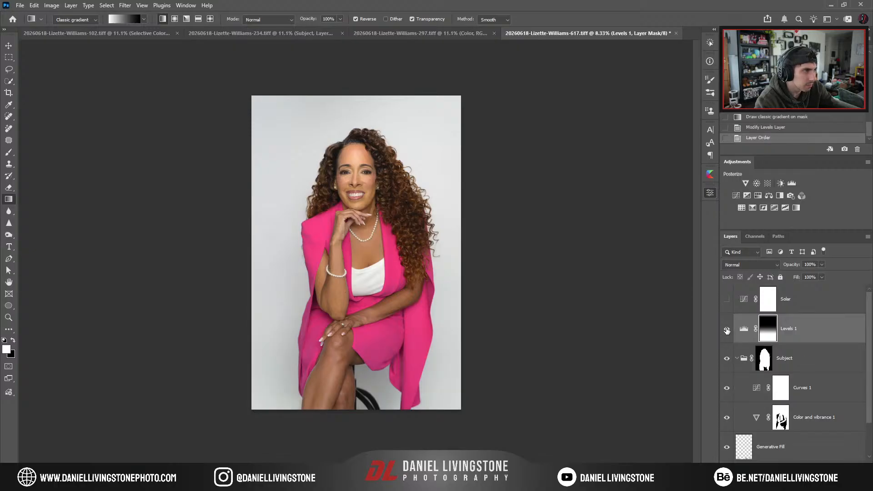
{"action": "left_click", "coordinate": [727, 329]}
{"action": "left_click", "coordinate": [727, 329]}
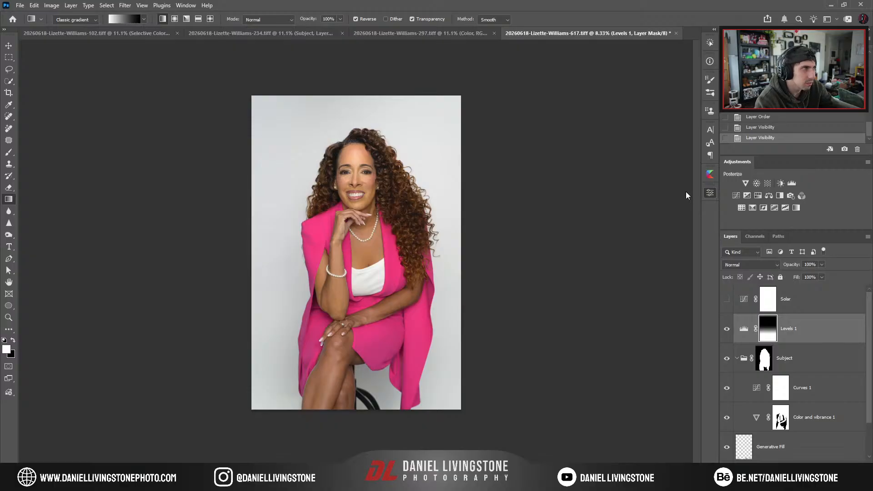
Run the Eyes & Teeth action above Curves 1, expand the resulting group and select the mask of its Whiten layer.
{"action": "scroll", "coordinate": [366, 238], "scroll_direction": "up", "scroll_amount": 3}
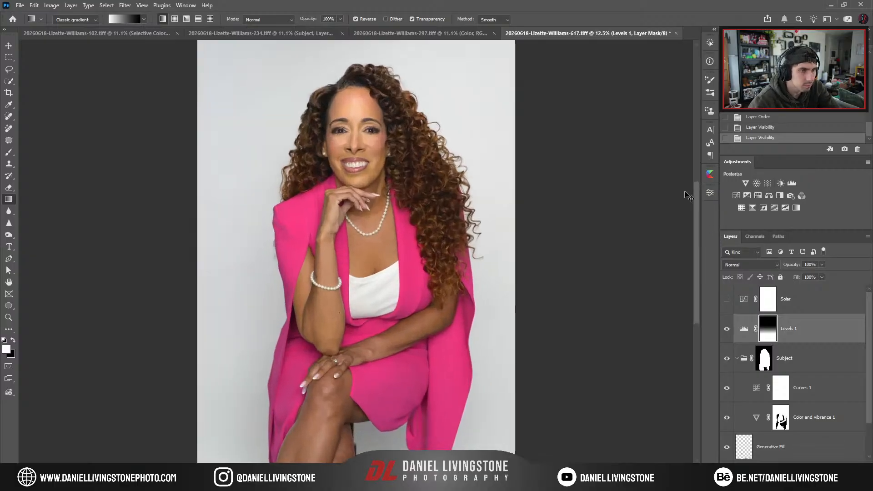
{"action": "left_click_drag", "start_coordinate": [366, 237], "coordinate": [362, 450]}
{"action": "scroll", "coordinate": [359, 272], "scroll_direction": "up", "scroll_amount": 3}
{"action": "left_click_drag", "start_coordinate": [337, 337], "coordinate": [353, 323]}
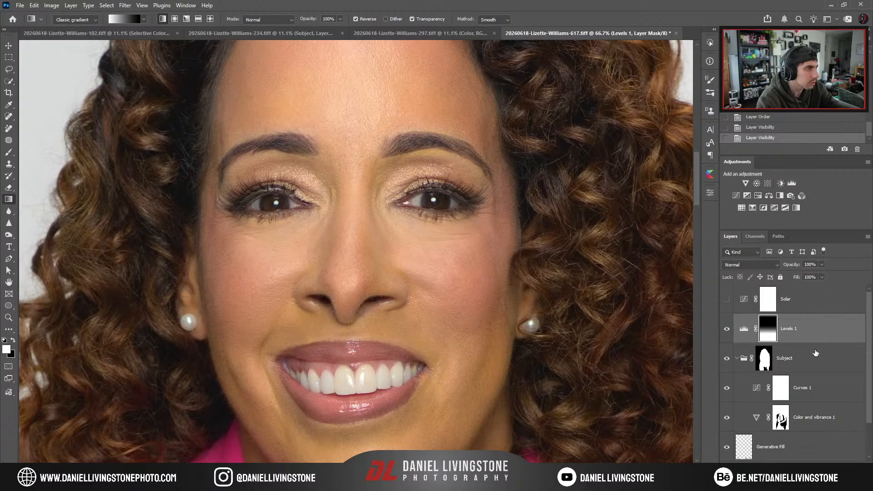
{"action": "left_click", "coordinate": [812, 385]}
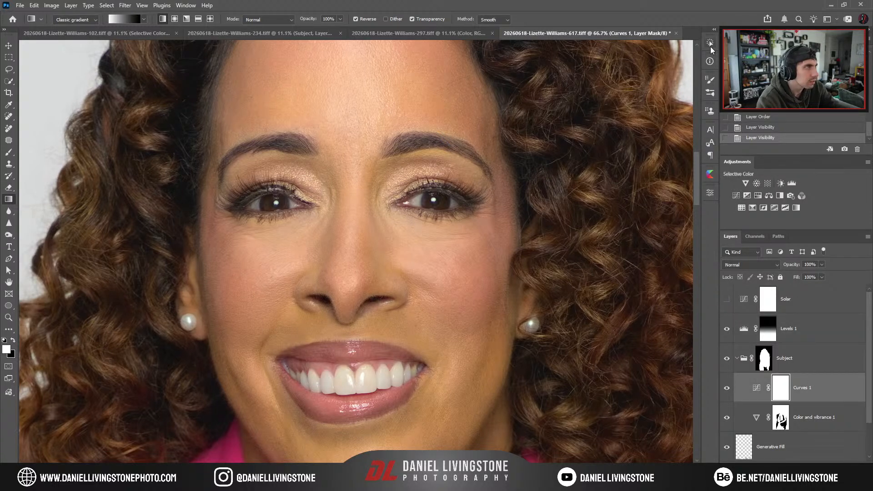
{"action": "key", "text": "F5"}
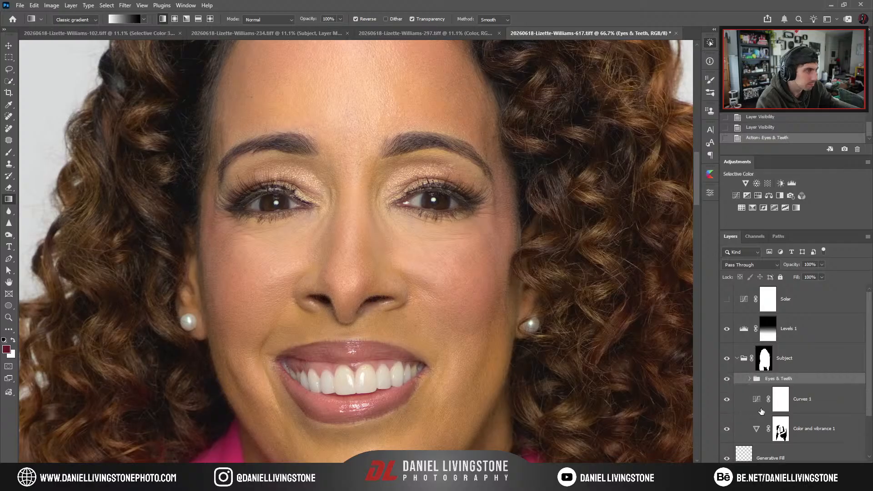
{"action": "left_click", "coordinate": [749, 378]}
{"action": "left_click", "coordinate": [793, 426]}
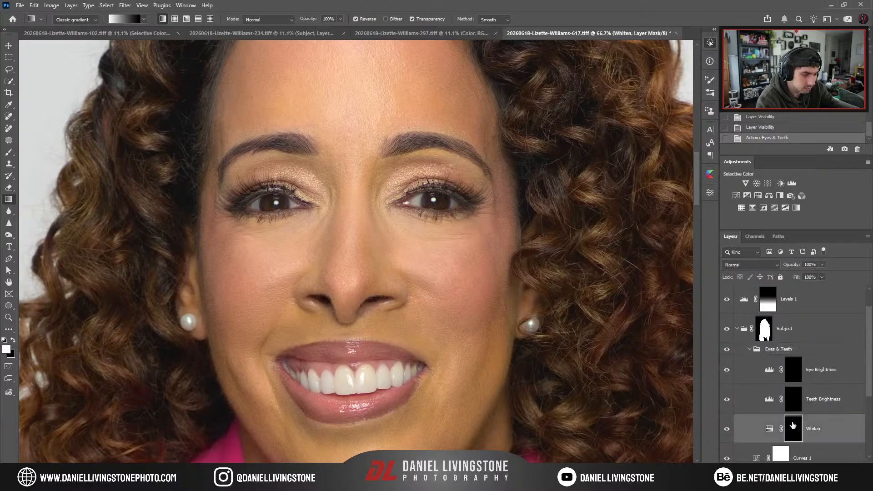
Try to paint white over the teeth on the Whiten mask with a small Overlay-mode brush, and view the mask alone to check it.
{"action": "key", "text": "b"}
{"action": "key", "text": "ctrl+1"}
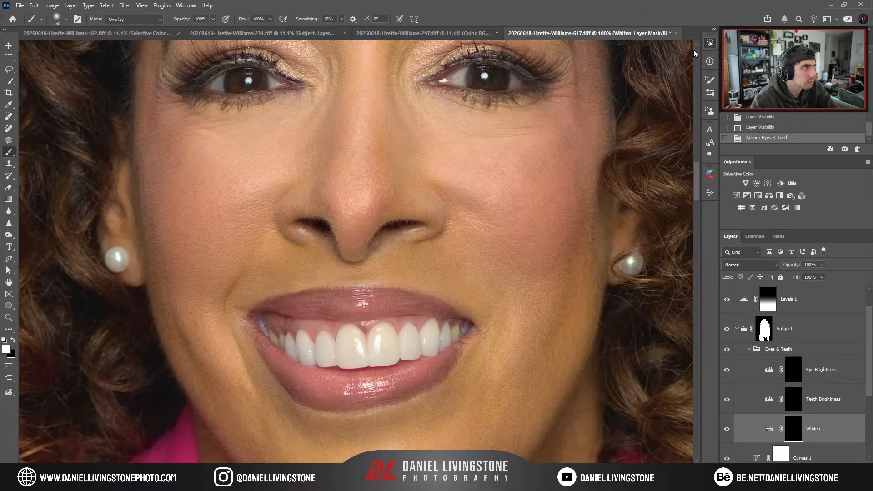
{"action": "scroll", "coordinate": [302, 317], "scroll_direction": "up", "scroll_amount": 2}
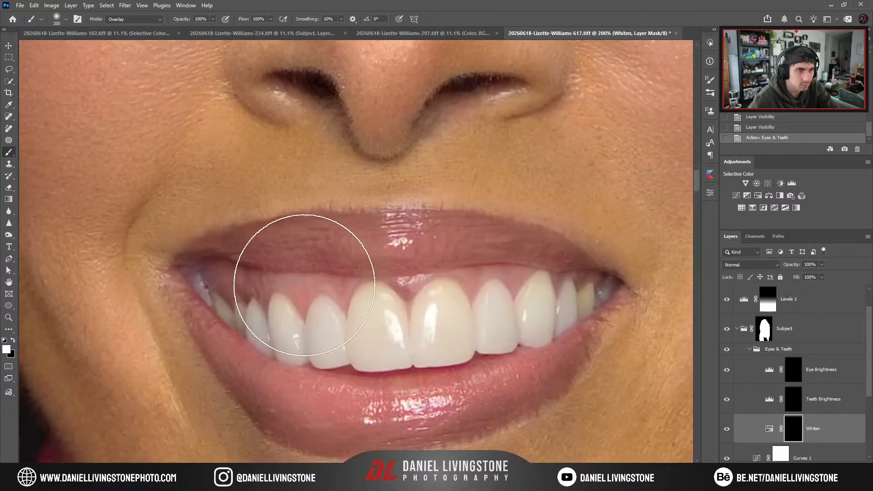
{"action": "key", "text": "bracketleft"}
{"action": "key", "text": "bracketleft"}
{"action": "key", "text": "bracketleft"}
{"action": "key", "text": "bracketleft"}
{"action": "key", "text": "bracketleft"}
{"action": "key", "text": "bracketleft"}
{"action": "key", "text": "bracketleft"}
{"action": "key", "text": "bracketleft"}
{"action": "key", "text": "bracketleft"}
{"action": "key", "text": "bracketleft"}
{"action": "key", "text": "bracketleft"}
{"action": "key", "text": "bracketleft"}
{"action": "key", "text": "bracketleft"}
{"action": "key", "text": "bracketleft"}
{"action": "left_click_drag", "start_coordinate": [242, 321], "coordinate": [246, 316]}
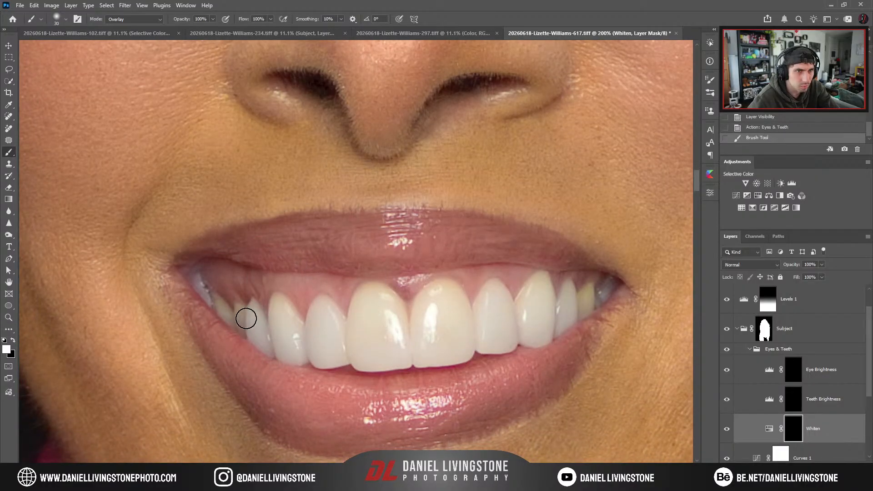
{"action": "left_click", "coordinate": [793, 436], "text": "alt"}
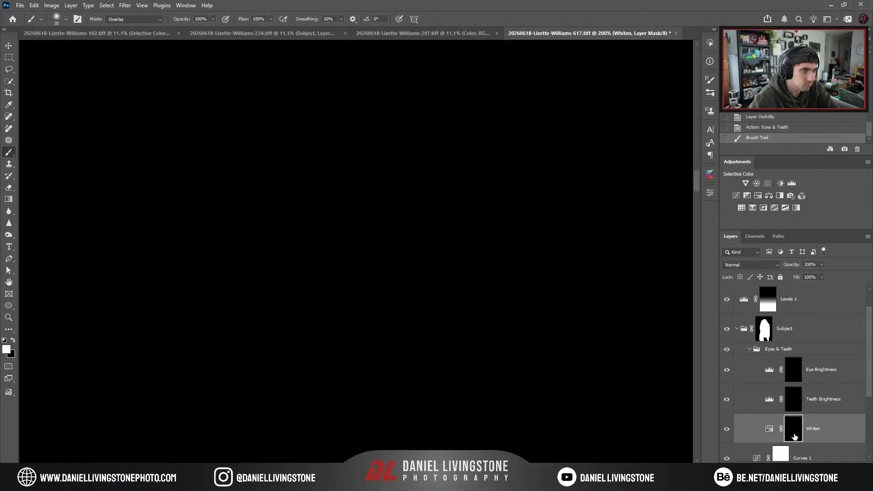
{"action": "left_click", "coordinate": [794, 437], "text": "alt"}
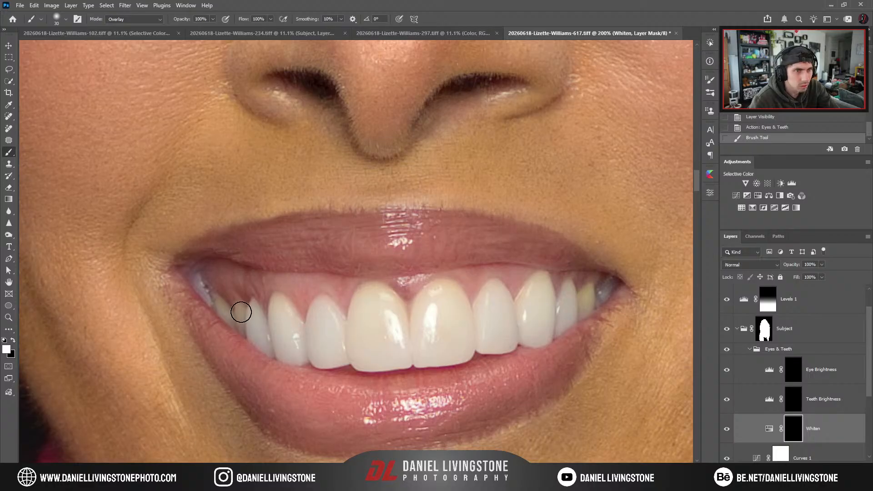
{"action": "key", "text": "bracketleft"}
{"action": "left_click_drag", "start_coordinate": [232, 316], "coordinate": [253, 318]}
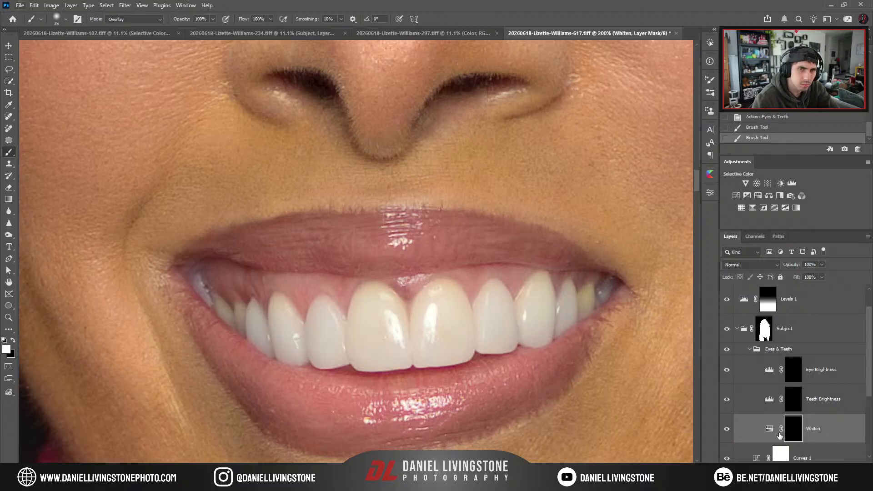
Set the brush mode to Normal and paint white over the teeth on the Whiten mask.
{"action": "left_click", "coordinate": [135, 19]}
{"action": "left_click", "coordinate": [123, 28]}
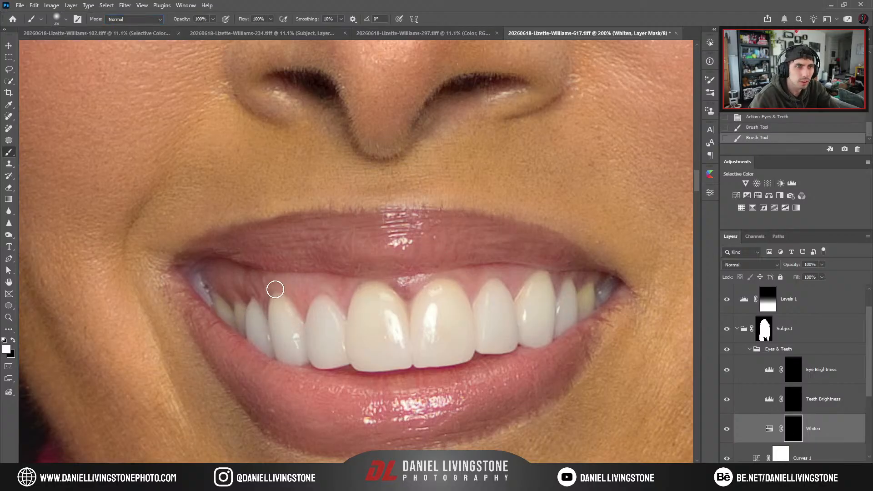
{"action": "key", "text": "bracketleft"}
{"action": "mouse_move", "coordinate": [234, 314]}
{"action": "left_mouse_down"}
{"action": "mouse_move", "coordinate": [253, 331]}
{"action": "mouse_move", "coordinate": [260, 310]}
{"action": "mouse_move", "coordinate": [281, 306]}
{"action": "mouse_move", "coordinate": [297, 351]}
{"action": "left_mouse_up"}
{"action": "key", "text": "bracketright"}
{"action": "key", "text": "bracketright"}
{"action": "key", "text": "bracketright"}
{"action": "key", "text": "bracketright"}
{"action": "mouse_move", "coordinate": [319, 313]}
{"action": "left_mouse_down"}
{"action": "mouse_move", "coordinate": [346, 356]}
{"action": "mouse_move", "coordinate": [312, 370]}
{"action": "left_mouse_up"}
{"action": "mouse_move", "coordinate": [314, 369]}
{"action": "left_mouse_down"}
{"action": "mouse_move", "coordinate": [340, 367]}
{"action": "mouse_move", "coordinate": [330, 321]}
{"action": "mouse_move", "coordinate": [350, 313]}
{"action": "mouse_move", "coordinate": [323, 318]}
{"action": "mouse_move", "coordinate": [319, 349]}
{"action": "mouse_move", "coordinate": [324, 333]}
{"action": "mouse_move", "coordinate": [343, 333]}
{"action": "mouse_move", "coordinate": [384, 308]}
{"action": "mouse_move", "coordinate": [348, 344]}
{"action": "mouse_move", "coordinate": [360, 363]}
{"action": "mouse_move", "coordinate": [389, 370]}
{"action": "mouse_move", "coordinate": [305, 369]}
{"action": "mouse_move", "coordinate": [296, 341]}
{"action": "mouse_move", "coordinate": [295, 353]}
{"action": "mouse_move", "coordinate": [270, 352]}
{"action": "mouse_move", "coordinate": [331, 357]}
{"action": "mouse_move", "coordinate": [365, 327]}
{"action": "mouse_move", "coordinate": [315, 366]}
{"action": "mouse_move", "coordinate": [313, 387]}
{"action": "mouse_move", "coordinate": [329, 386]}
{"action": "mouse_move", "coordinate": [312, 392]}
{"action": "mouse_move", "coordinate": [373, 374]}
{"action": "mouse_move", "coordinate": [364, 340]}
{"action": "mouse_move", "coordinate": [347, 371]}
{"action": "mouse_move", "coordinate": [411, 358]}
{"action": "mouse_move", "coordinate": [396, 367]}
{"action": "mouse_move", "coordinate": [418, 347]}
{"action": "mouse_move", "coordinate": [410, 365]}
{"action": "mouse_move", "coordinate": [391, 347]}
{"action": "mouse_move", "coordinate": [386, 371]}
{"action": "mouse_move", "coordinate": [427, 354]}
{"action": "left_mouse_up"}
{"action": "key", "text": "bracketleft"}
{"action": "key", "text": "ctrl+minus"}
{"action": "key", "text": "ctrl+minus"}
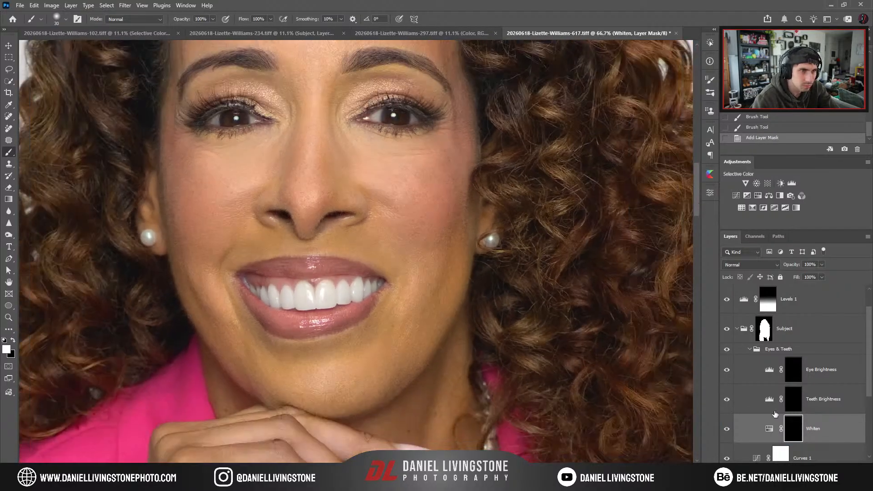
Paint a white dab over the iris of the subject's left eye on the Eye Brightness mask.
{"action": "key", "text": "ctrl+minus"}
{"action": "key", "text": "ctrl+plus"}
{"action": "left_click_drag", "start_coordinate": [455, 230], "coordinate": [583, 389]}
{"action": "key", "text": "ctrl+plus"}
{"action": "key", "text": "ctrl+plus"}
{"action": "key", "text": "alt+bracketright"}
{"action": "key", "text": "alt+bracketright"}
{"action": "key", "text": "bracketright"}
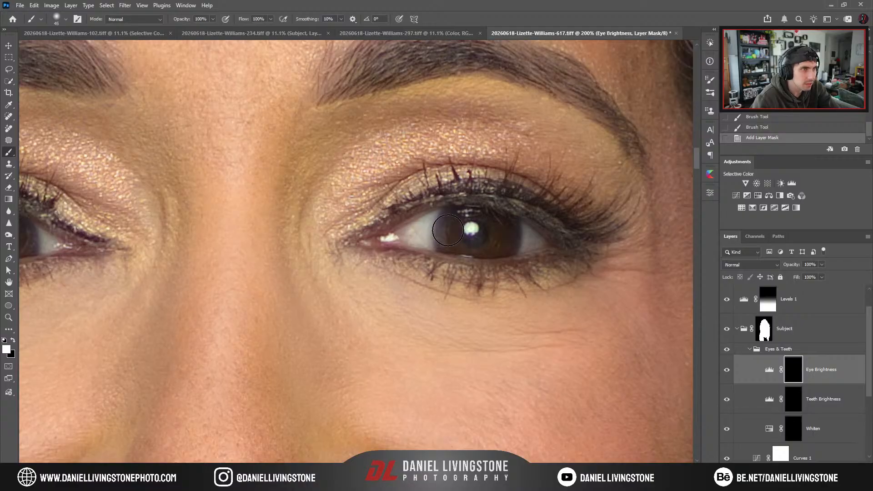
{"action": "left_click", "coordinate": [440, 237]}
Paint white over the whites of both eyes on the Whiten mask with a smaller brush.
{"action": "key", "text": "alt+bracketleft"}
{"action": "key", "text": "alt+bracketleft"}
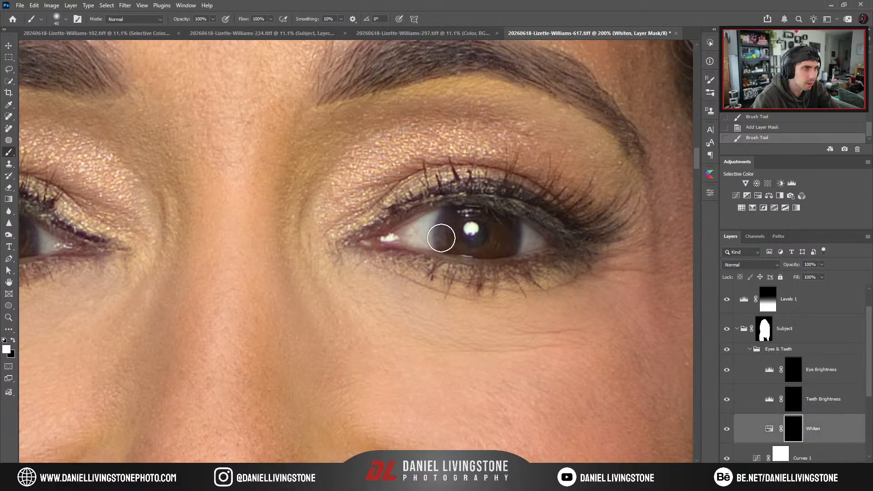
{"action": "key", "text": "bracketleft"}
{"action": "left_click_drag", "start_coordinate": [420, 232], "coordinate": [427, 228]}
{"action": "key", "text": "bracketleft"}
{"action": "left_click_drag", "start_coordinate": [541, 243], "coordinate": [531, 238]}
{"action": "left_click_drag", "start_coordinate": [220, 225], "coordinate": [550, 278]}
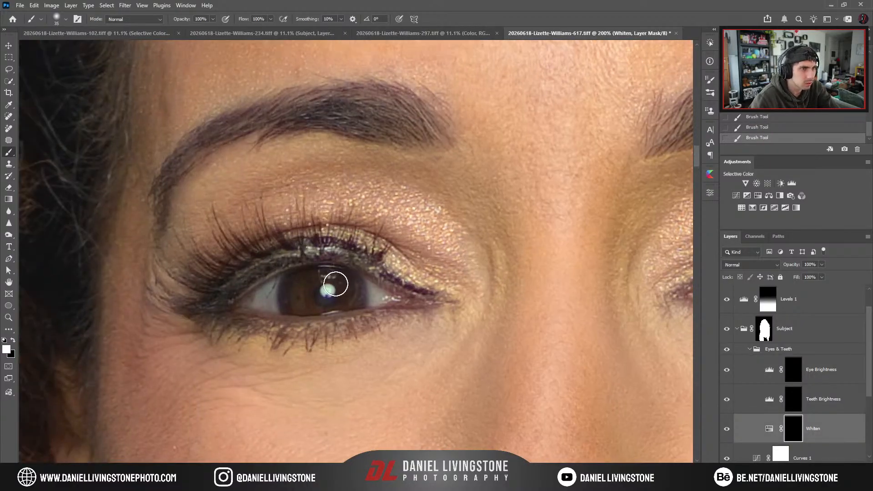
{"action": "key", "text": "bracketleft"}
{"action": "key", "text": "bracketright"}
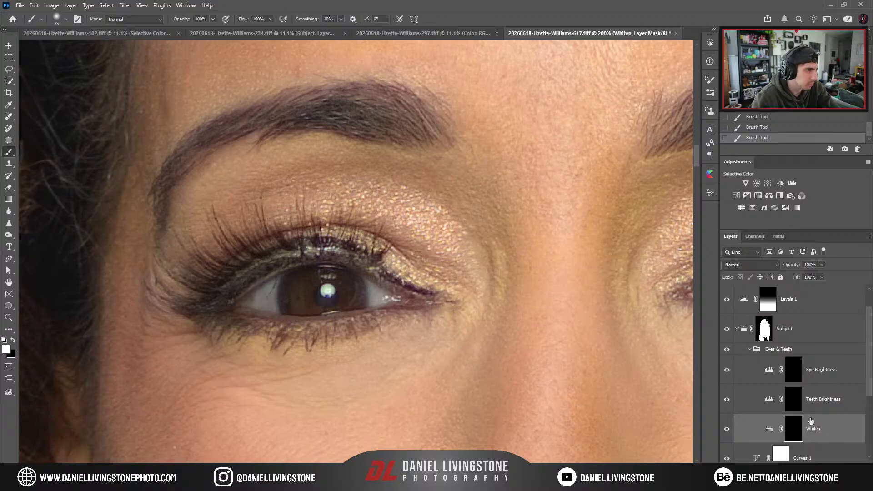
Brighten the subject's right eye on the Eye Brightness mask with a larger brush, and readjust that layer's levels.
{"action": "left_click", "coordinate": [747, 378]}
{"action": "key", "text": "bracketright"}
{"action": "key", "text": "bracketright"}
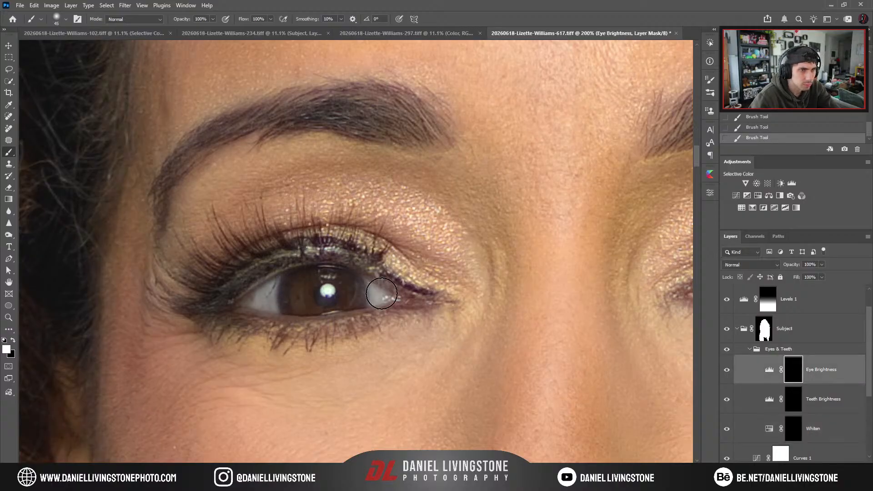
{"action": "key", "text": "ctrl+0"}
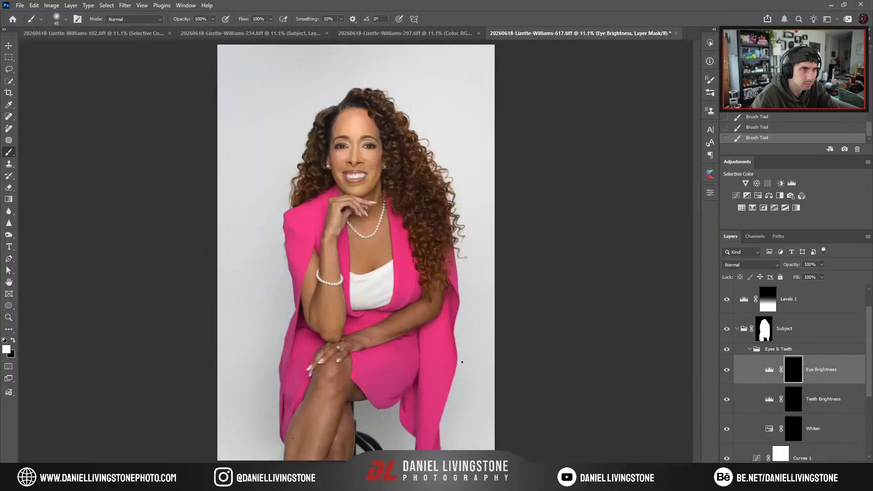
{"action": "scroll", "coordinate": [466, 370], "scroll_direction": "up", "scroll_amount": 5}
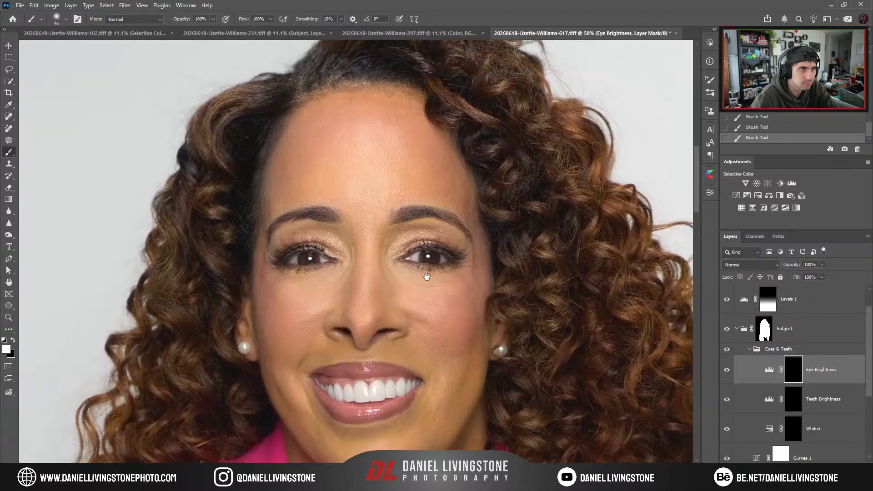
{"action": "left_click", "coordinate": [769, 370]}
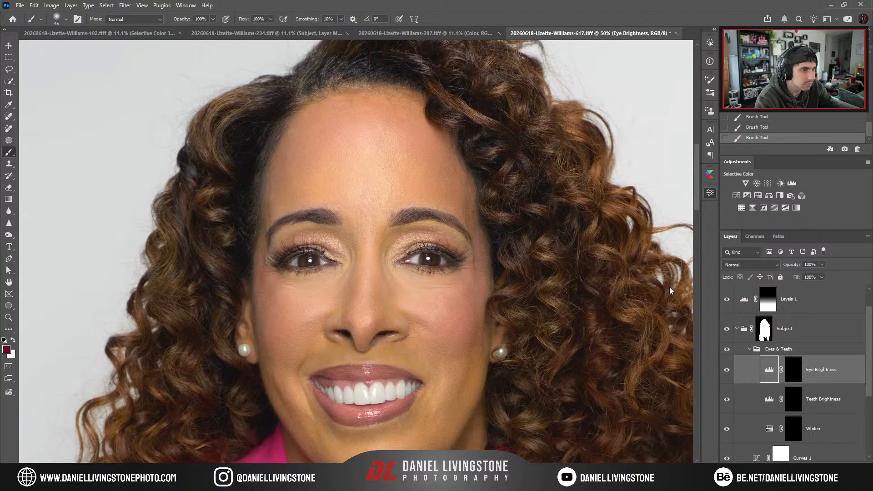
{"action": "key", "text": "ctrl+0"}
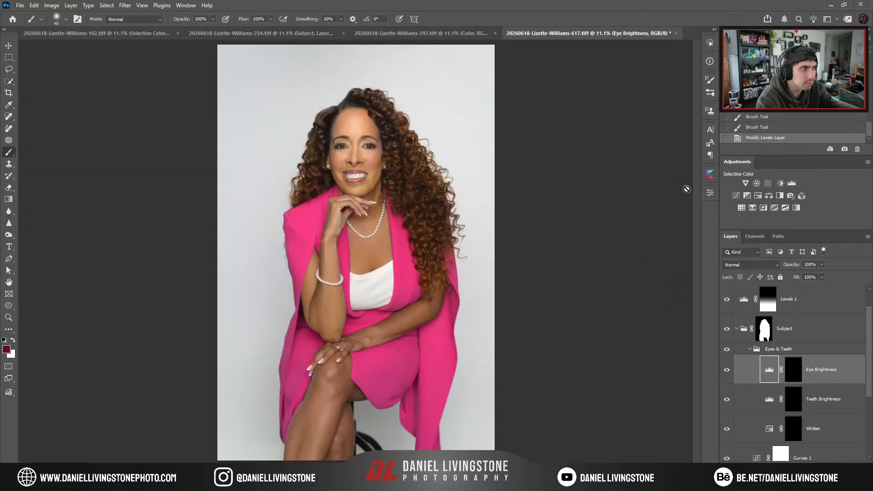
Collapse the Eyes & Teeth and Subject groups, and rename the Levels 1 layer to Falloff.
{"action": "left_click", "coordinate": [750, 349]}
{"action": "left_click", "coordinate": [736, 328]}
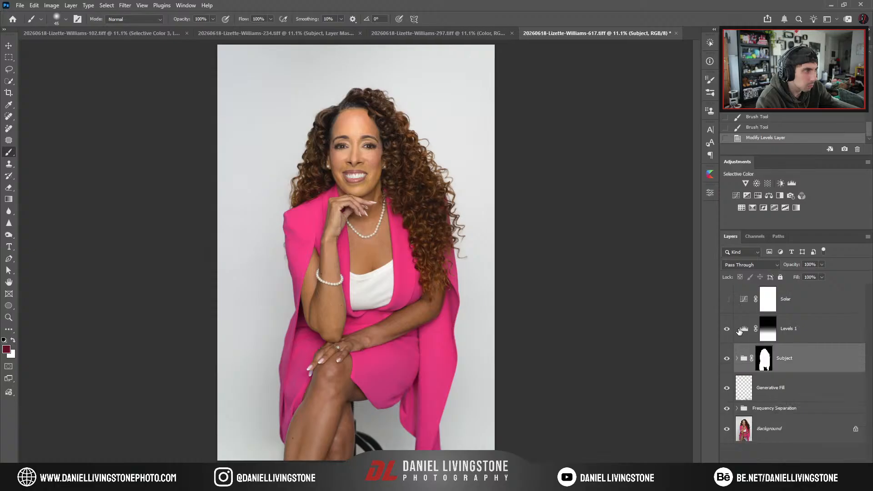
{"action": "double_click", "coordinate": [791, 333]}
{"action": "type", "text": "Fal"}
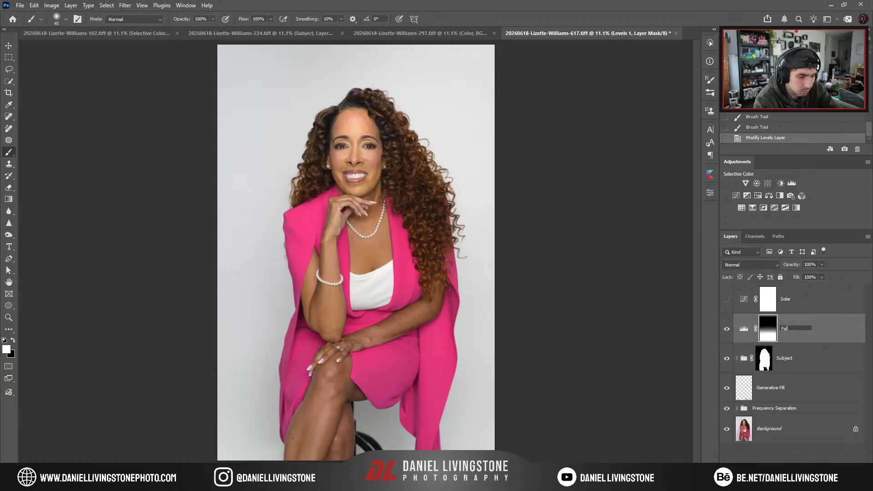
{"action": "type", "text": "loff"}
{"action": "key", "text": "Return"}
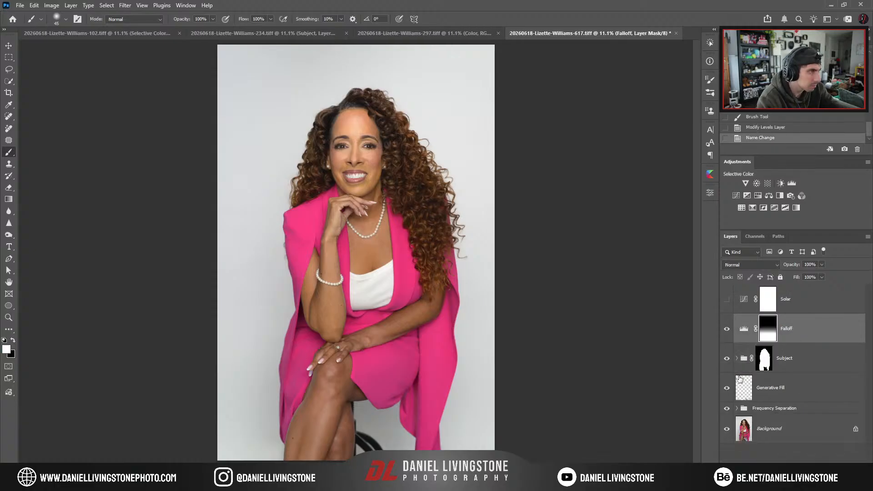
Compare the retouched portrait with the original by repeatedly showing the Background layer alone and restoring the other layers, and save the document.
{"action": "left_click", "coordinate": [726, 429]}
{"action": "left_click", "coordinate": [727, 429]}
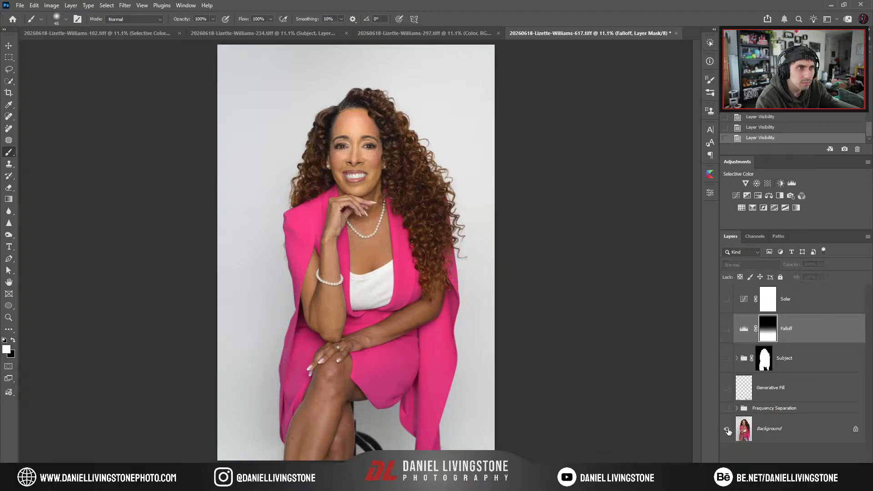
{"action": "left_click", "coordinate": [727, 430]}
{"action": "left_click", "coordinate": [727, 429]}
{"action": "left_click", "coordinate": [727, 429]}
{"action": "left_click", "coordinate": [726, 429]}
{"action": "left_click", "coordinate": [726, 430]}
{"action": "left_click", "coordinate": [727, 430]}
{"action": "left_click", "coordinate": [726, 429]}
{"action": "left_click", "coordinate": [727, 429]}
{"action": "left_click", "coordinate": [727, 430]}
{"action": "left_click", "coordinate": [727, 429]}
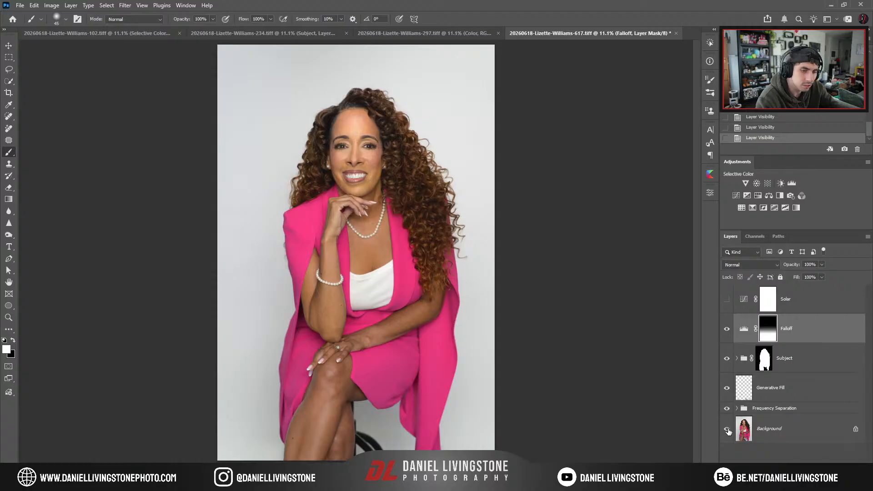
{"action": "key", "text": "ctrl+s"}
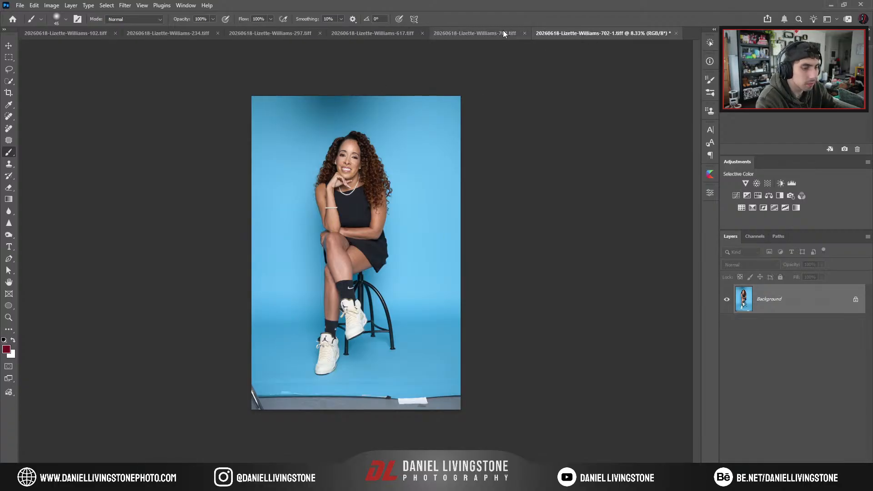
Examine the arms, legs, dress and upper backdrop of the blue-background seated portrait up close.
{"action": "key", "text": "ctrl+plus"}
{"action": "key", "text": "ctrl+plus"}
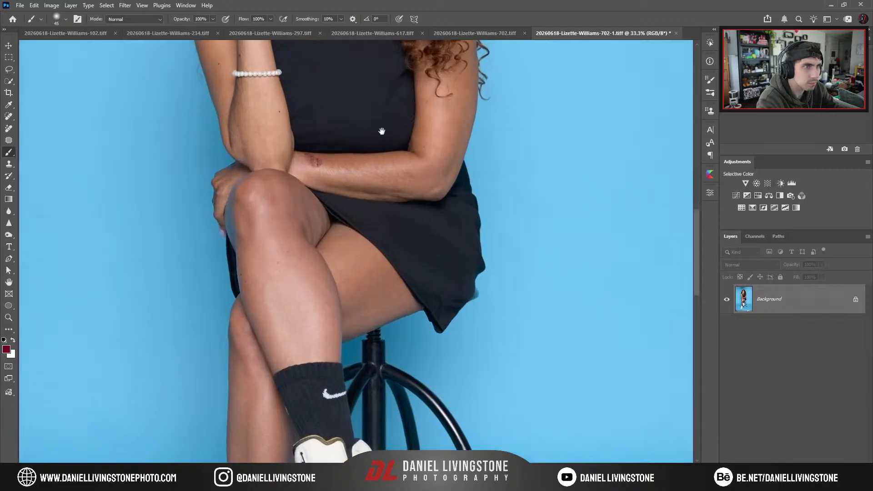
{"action": "left_click_drag", "start_coordinate": [382, 132], "coordinate": [409, 228]}
{"action": "key", "text": "h"}
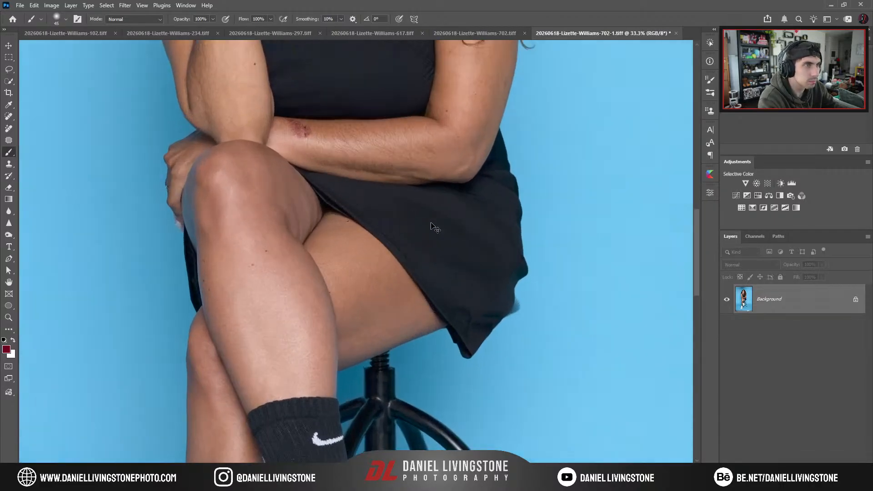
{"action": "key", "text": "ctrl+plus"}
{"action": "key", "text": "ctrl+plus"}
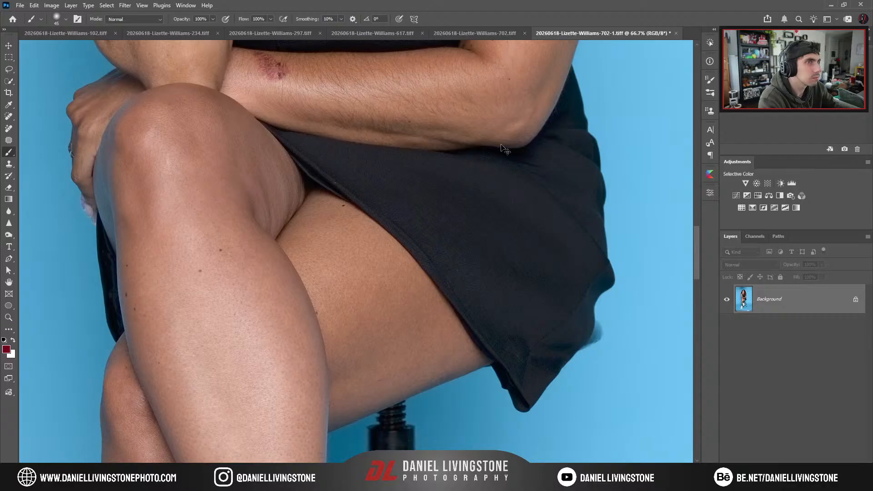
{"action": "key", "text": "ctrl+0"}
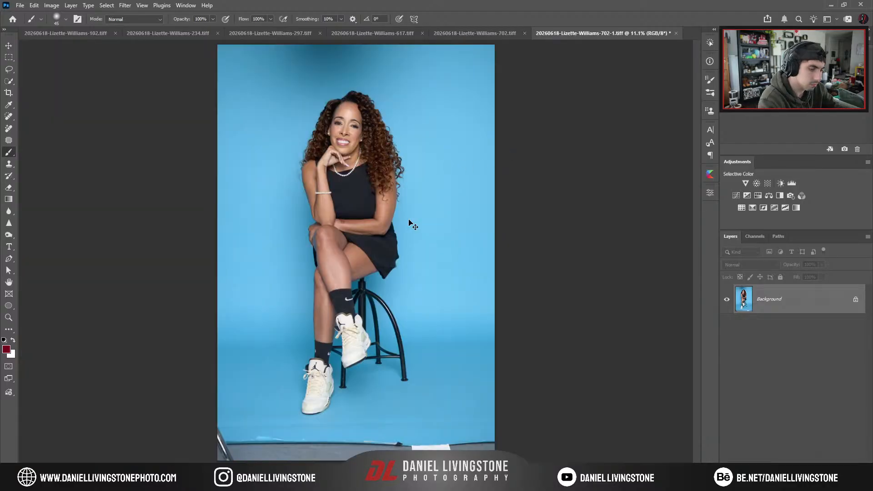
{"action": "key", "text": "ctrl+plus"}
{"action": "key", "text": "ctrl+plus"}
{"action": "left_click_drag", "start_coordinate": [310, 209], "coordinate": [212, 384]}
{"action": "left_click_drag", "start_coordinate": [461, 150], "coordinate": [344, 404]}
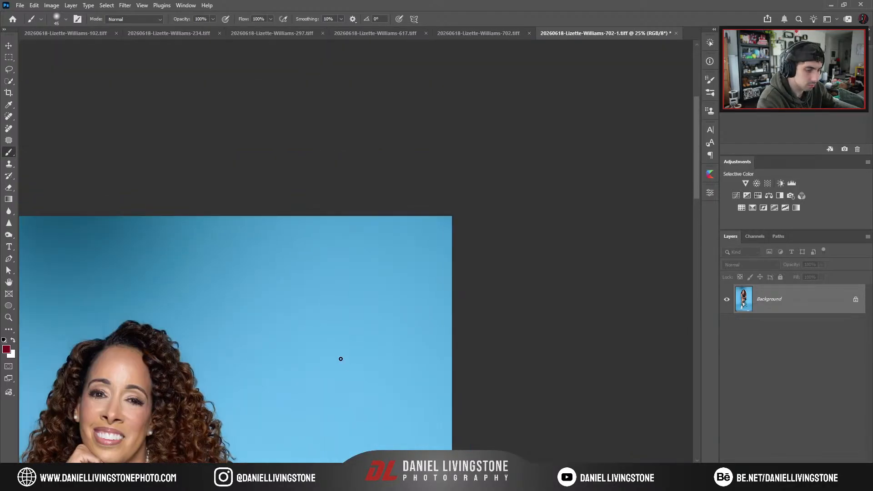
Compare the upper blue backdrop up close in the 702 and 702-1 versions by repeatedly switching between the two documents.
{"action": "key", "text": "ctrl+plus"}
{"action": "key", "text": "ctrl+plus"}
{"action": "key", "text": "ctrl+plus"}
{"action": "left_click_drag", "start_coordinate": [437, 247], "coordinate": [529, 149]}
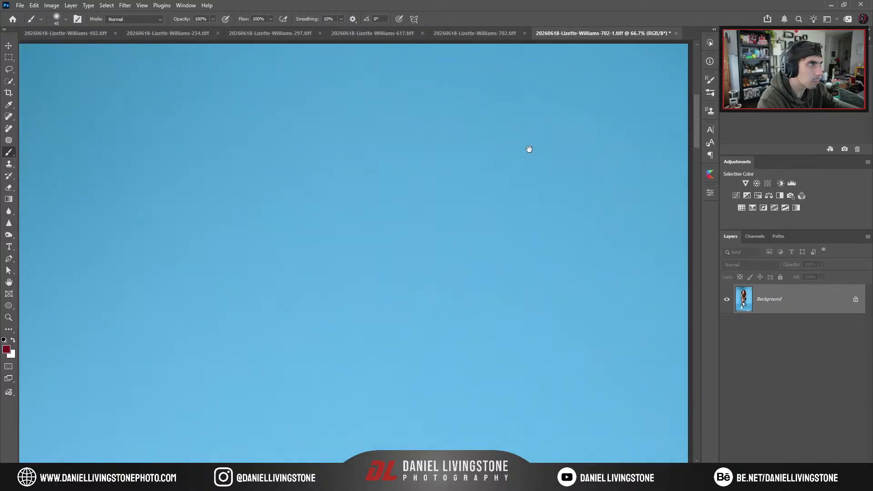
{"action": "left_click", "coordinate": [482, 38]}
{"action": "key", "text": "ctrl+plus"}
{"action": "key", "text": "ctrl+plus"}
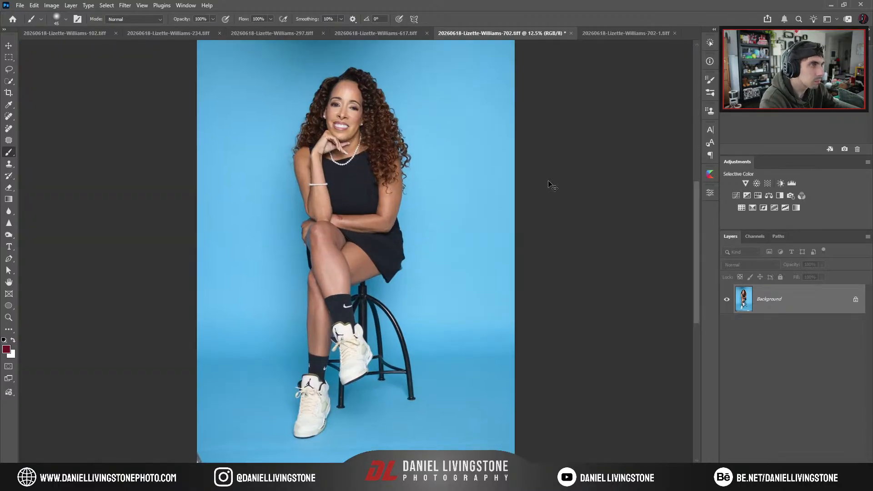
{"action": "key", "text": "ctrl+plus"}
{"action": "key", "text": "ctrl+plus"}
{"action": "left_click_drag", "start_coordinate": [550, 182], "coordinate": [583, 224]}
{"action": "left_click", "coordinate": [629, 35]}
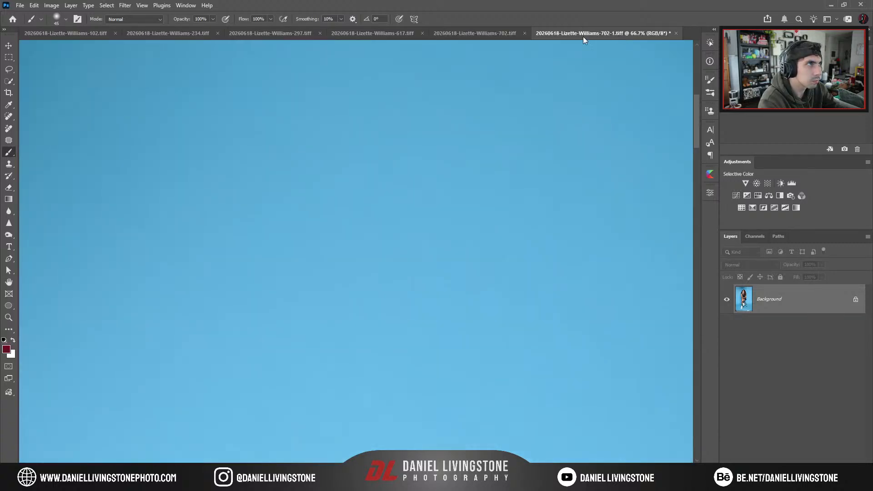
{"action": "left_click", "coordinate": [484, 37]}
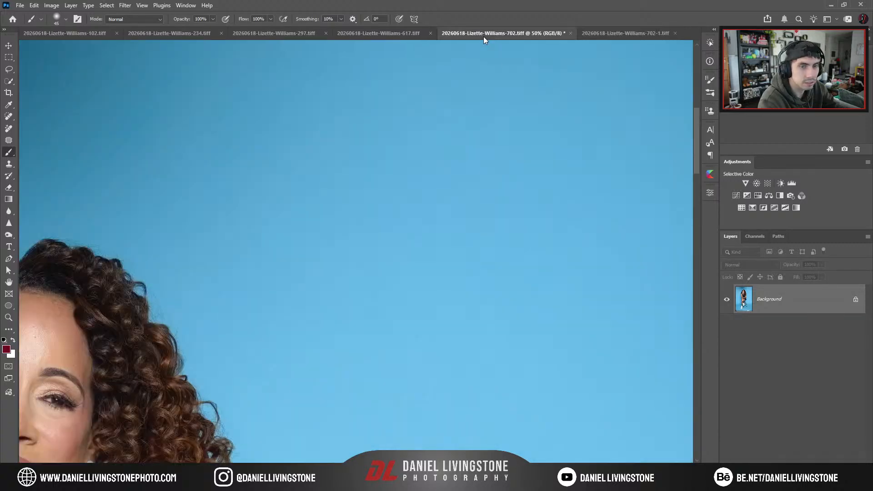
{"action": "left_click_drag", "start_coordinate": [545, 169], "coordinate": [486, 175]}
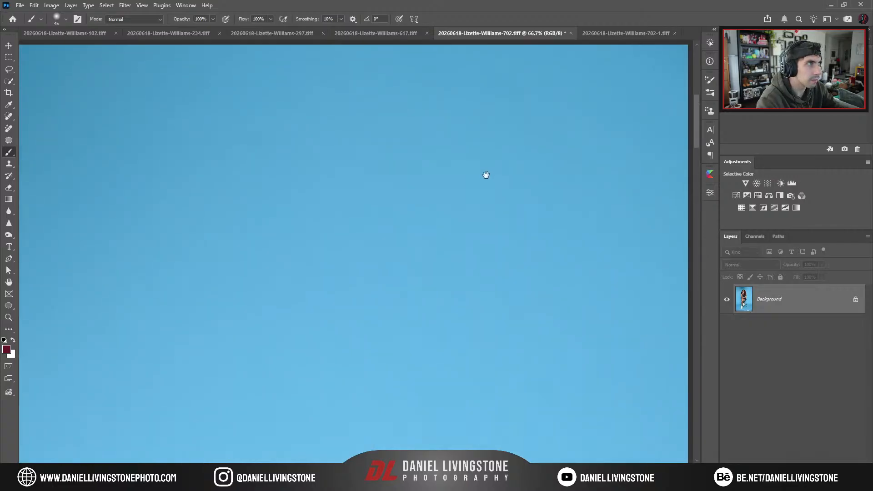
{"action": "left_click", "coordinate": [619, 34]}
{"action": "left_click_drag", "start_coordinate": [528, 76], "coordinate": [527, 106]}
{"action": "left_click_drag", "start_coordinate": [476, 37], "coordinate": [530, 31]}
{"action": "left_click", "coordinate": [604, 34]}
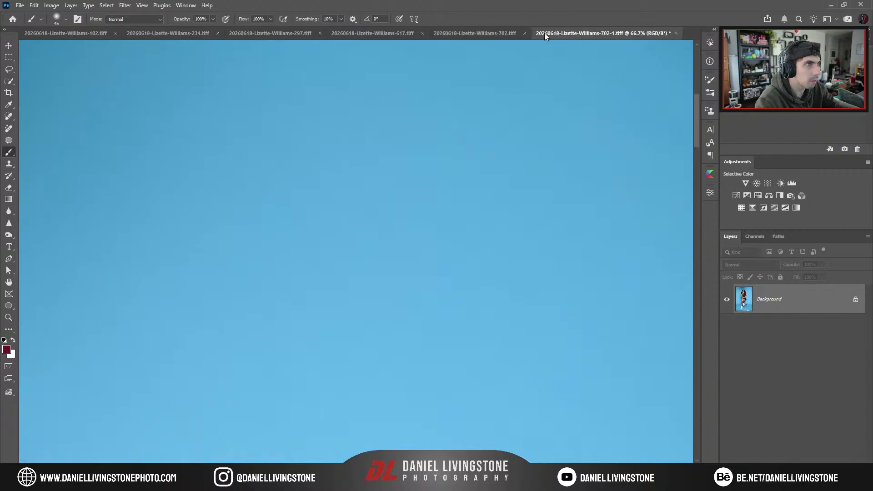
{"action": "left_click", "coordinate": [481, 33]}
{"action": "left_click", "coordinate": [608, 32]}
{"action": "left_click", "coordinate": [481, 34]}
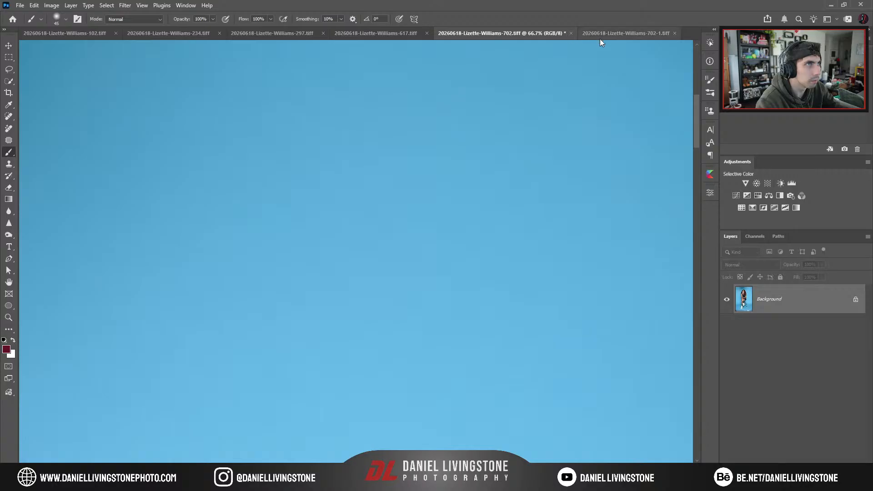
Close the 702-1 version and check the remaining 702 portrait from the face down to the floor edge.
{"action": "left_click", "coordinate": [674, 33]}
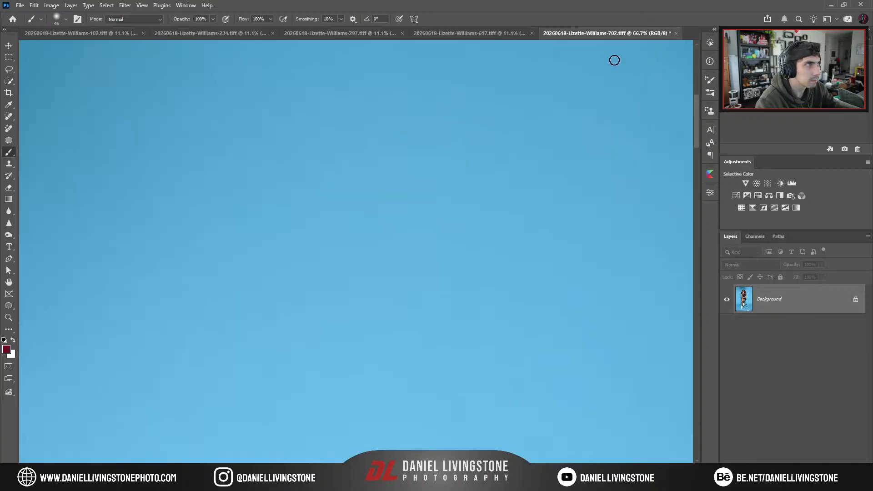
{"action": "key", "text": "ctrl+0"}
{"action": "key", "text": "ctrl+plus"}
{"action": "key", "text": "ctrl+plus"}
{"action": "key", "text": "ctrl+plus"}
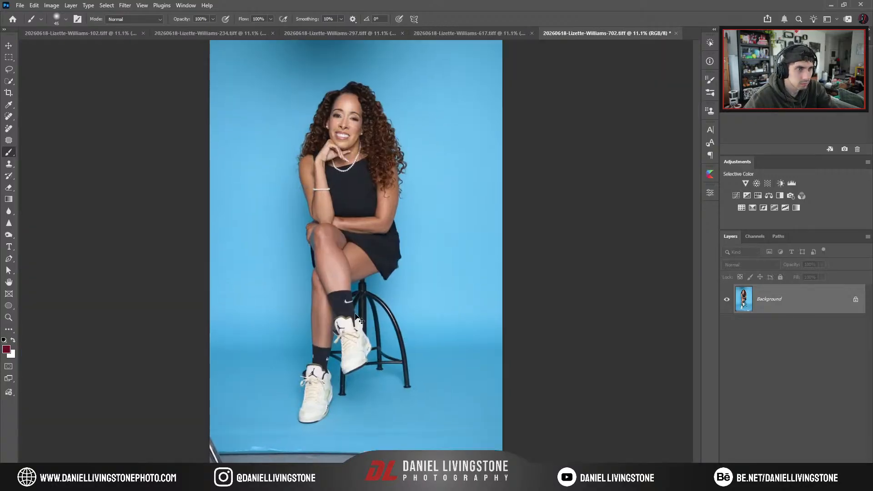
{"action": "left_click_drag", "start_coordinate": [378, 155], "coordinate": [393, 358]}
{"action": "key", "text": "ctrl+plus"}
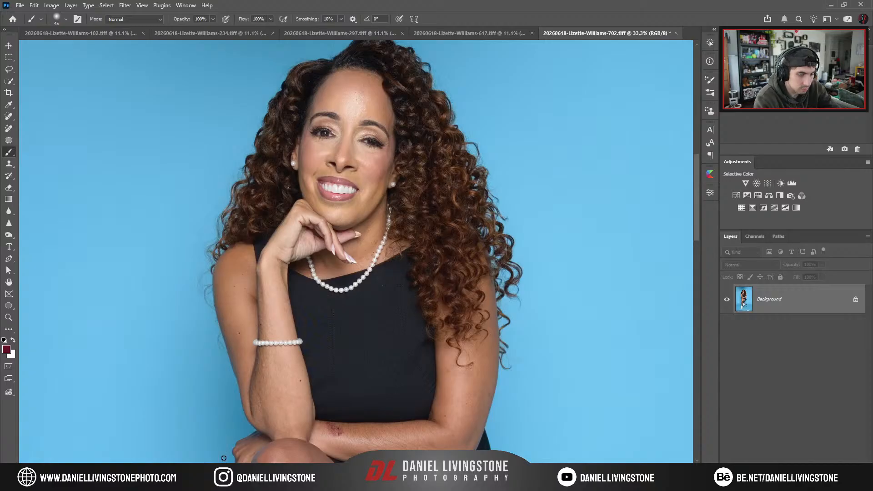
{"action": "scroll", "coordinate": [223, 458], "scroll_direction": "down", "scroll_amount": 3}
{"action": "scroll", "coordinate": [357, 240], "scroll_direction": "up", "scroll_amount": 2}
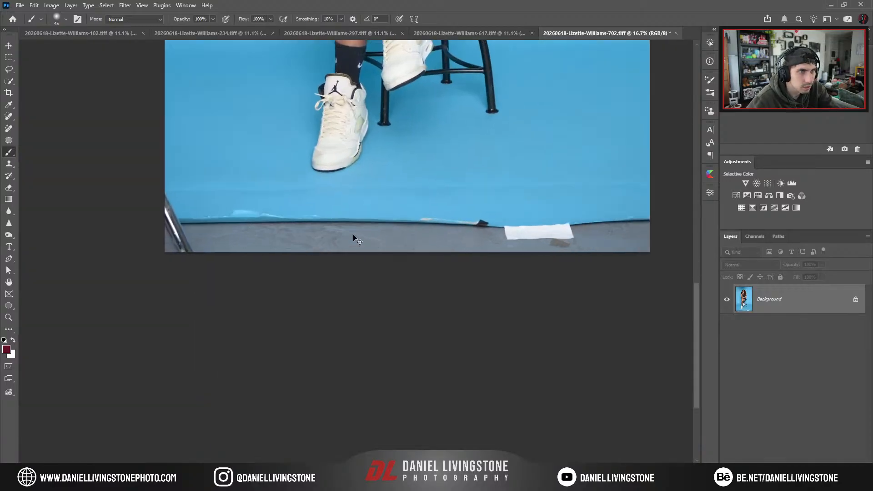
{"action": "scroll", "coordinate": [358, 240], "scroll_direction": "up", "scroll_amount": 2}
{"action": "scroll", "coordinate": [358, 241], "scroll_direction": "down", "scroll_amount": 3}
Add the Frequency Separation group, a hidden Solar curves layer and an empty Cleanup layer above the Background.
{"action": "key", "text": "m"}
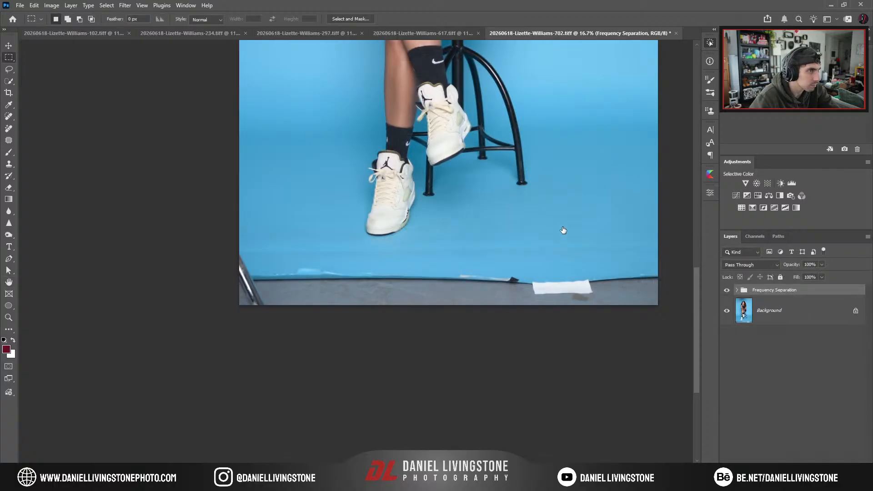
{"action": "left_click", "coordinate": [761, 321]}
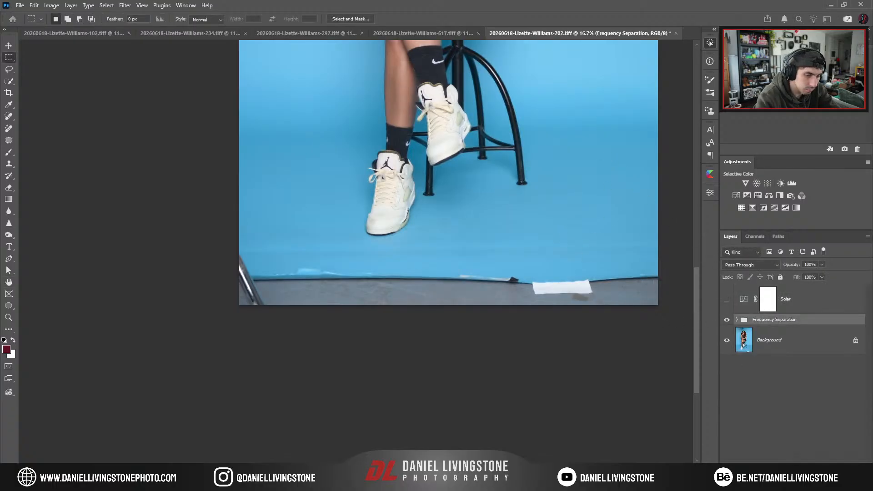
{"action": "key", "text": "Return"}
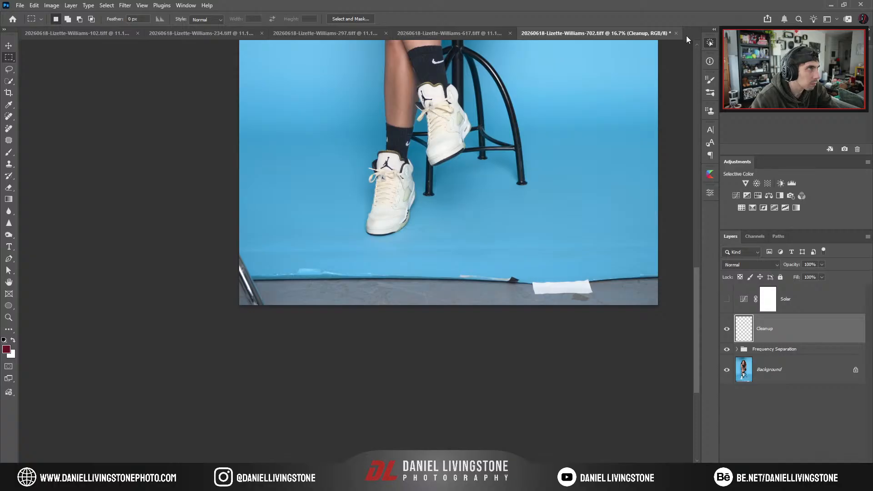
Select the full-width strip below the front shoe, replace it using Content-Aware Fill on the Cleanup layer, and deselect.
{"action": "key", "text": "ctrl+minus"}
{"action": "left_click_drag", "start_coordinate": [592, 308], "coordinate": [207, 244]}
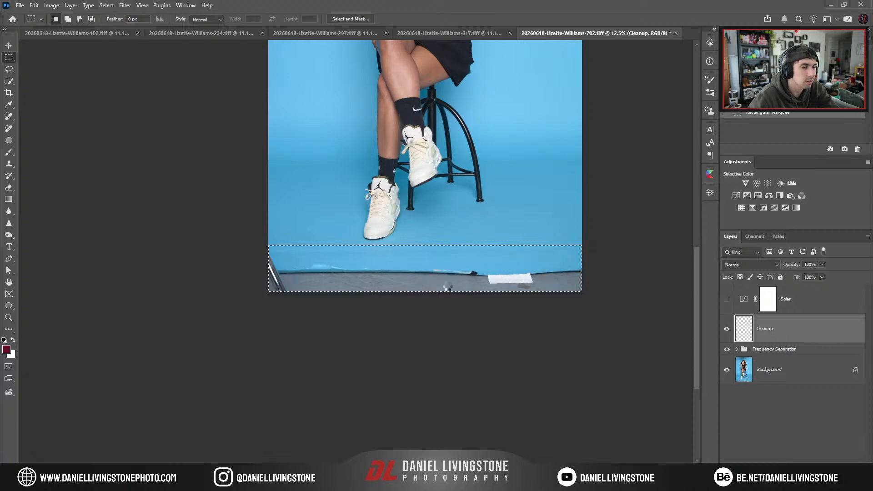
{"action": "key", "text": "ctrl+alt+shift+f"}
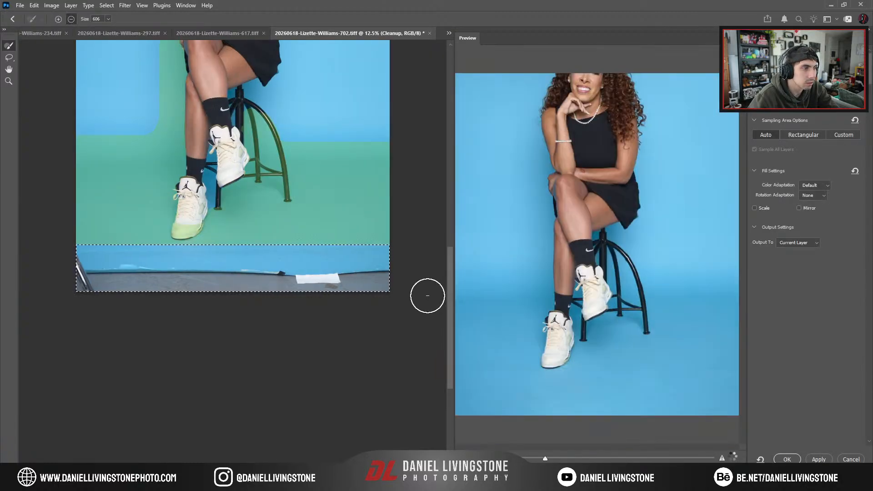
{"action": "key", "text": "Return"}
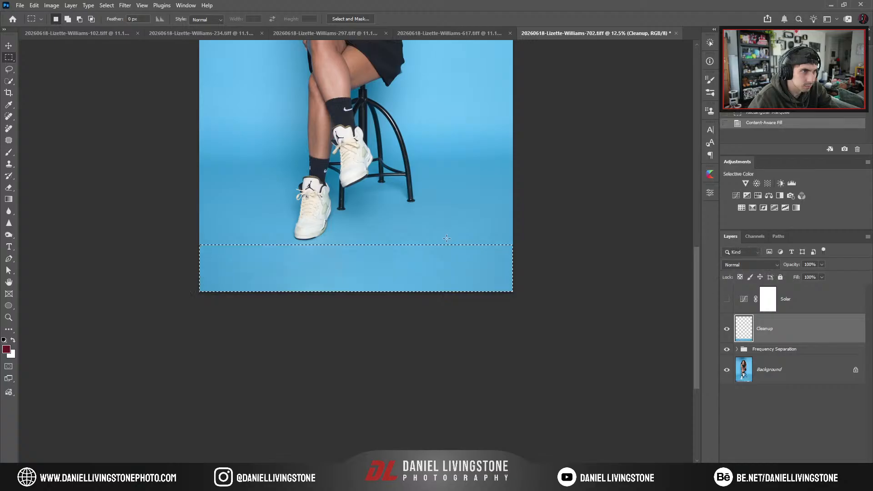
{"action": "key", "text": "l"}
{"action": "key", "text": "ctrl+d"}
Remove scuffs from the filled floor near the lower image edge with the Spot Healing Brush on the Cleanup layer.
{"action": "key", "text": "ctrl+plus"}
{"action": "key", "text": "ctrl+plus"}
{"action": "key", "text": "ctrl+plus"}
{"action": "key", "text": "ctrl+plus"}
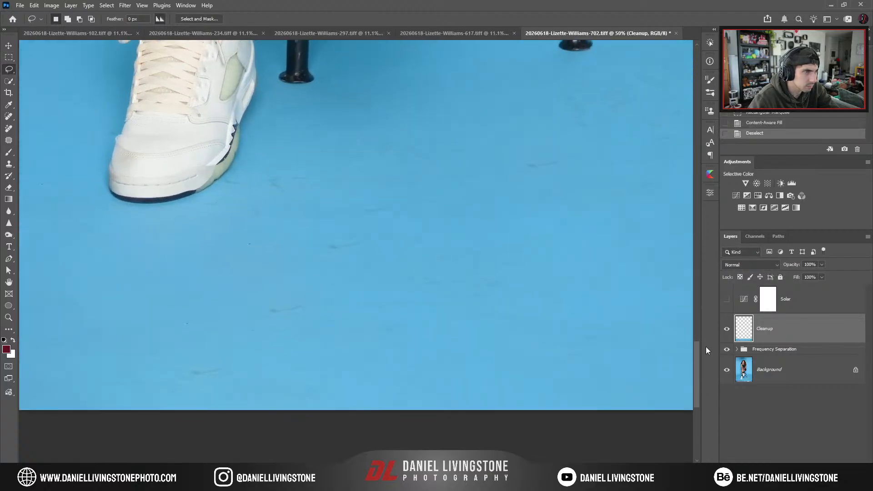
{"action": "key", "text": "j"}
{"action": "left_click_drag", "start_coordinate": [143, 385], "coordinate": [234, 370]}
{"action": "left_click_drag", "start_coordinate": [79, 405], "coordinate": [412, 413]}
{"action": "key", "text": "bracketleft"}
{"action": "left_click_drag", "start_coordinate": [404, 344], "coordinate": [444, 345]}
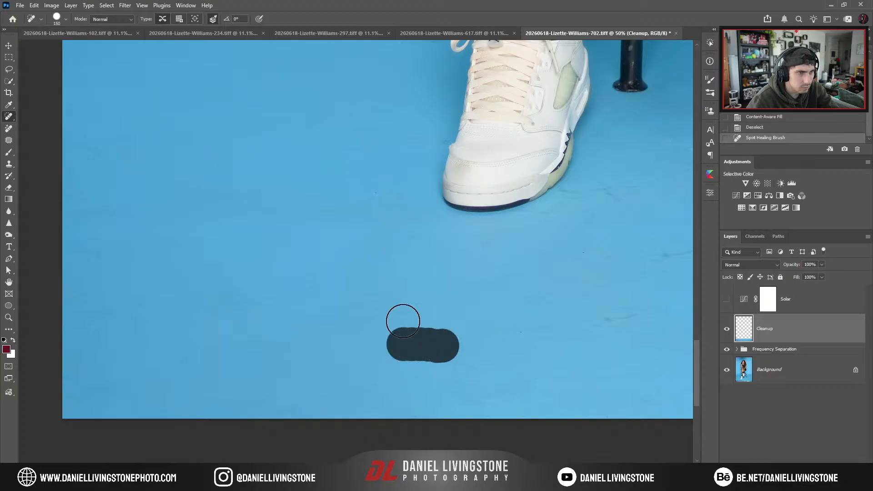
Heal the marks on the blue floor to the left of the front shoe, adjusting the brush size as needed.
{"action": "mouse_move", "coordinate": [384, 190]}
{"action": "left_mouse_down"}
{"action": "mouse_move", "coordinate": [393, 207]}
{"action": "mouse_move", "coordinate": [355, 289]}
{"action": "mouse_move", "coordinate": [364, 266]}
{"action": "left_mouse_up"}
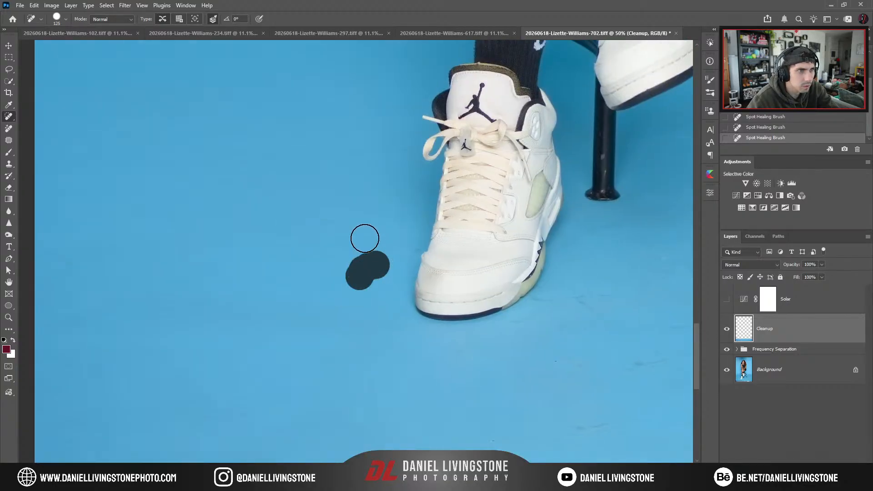
{"action": "left_click", "coordinate": [335, 249]}
{"action": "left_click", "coordinate": [281, 239]}
{"action": "left_click", "coordinate": [347, 222]}
{"action": "left_click", "coordinate": [396, 218]}
{"action": "key", "text": "bracketleft"}
{"action": "key", "text": "bracketleft"}
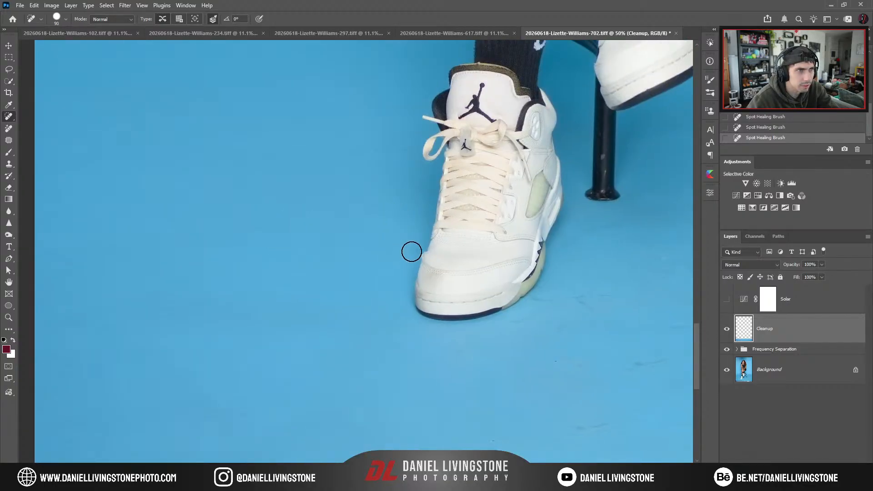
{"action": "mouse_move", "coordinate": [359, 170]}
{"action": "left_mouse_down"}
{"action": "mouse_move", "coordinate": [331, 273]}
{"action": "mouse_move", "coordinate": [372, 242]}
{"action": "left_mouse_up"}
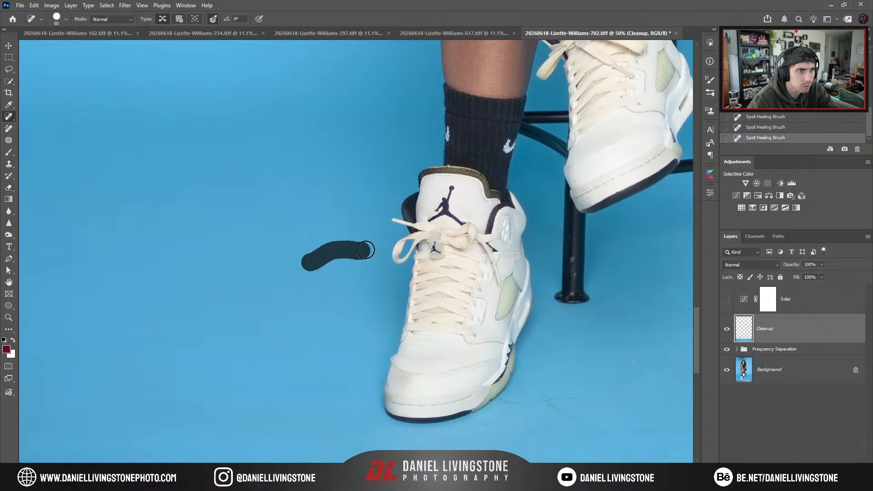
{"action": "left_click_drag", "start_coordinate": [195, 294], "coordinate": [326, 250]}
{"action": "left_click_drag", "start_coordinate": [241, 272], "coordinate": [222, 255]}
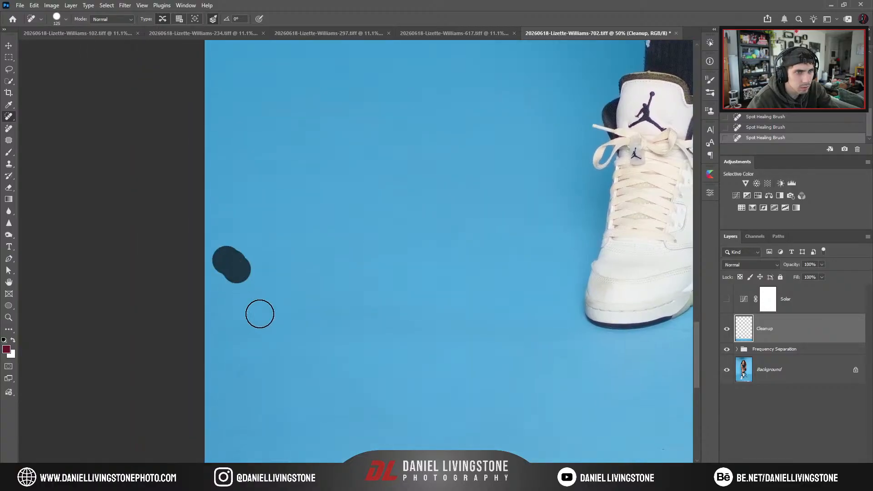
Enlarge the healing brush to 150 and spot-heal blemishes along the left edge down to the lower-left corner.
{"action": "left_click_drag", "start_coordinate": [259, 312], "coordinate": [267, 271]}
{"action": "key", "text": "bracketright"}
{"action": "key", "text": "bracketright"}
{"action": "key", "text": "bracketright"}
{"action": "key", "text": "bracketright"}
{"action": "left_click", "coordinate": [267, 278]}
{"action": "left_click", "coordinate": [271, 353]}
{"action": "left_click", "coordinate": [279, 417]}
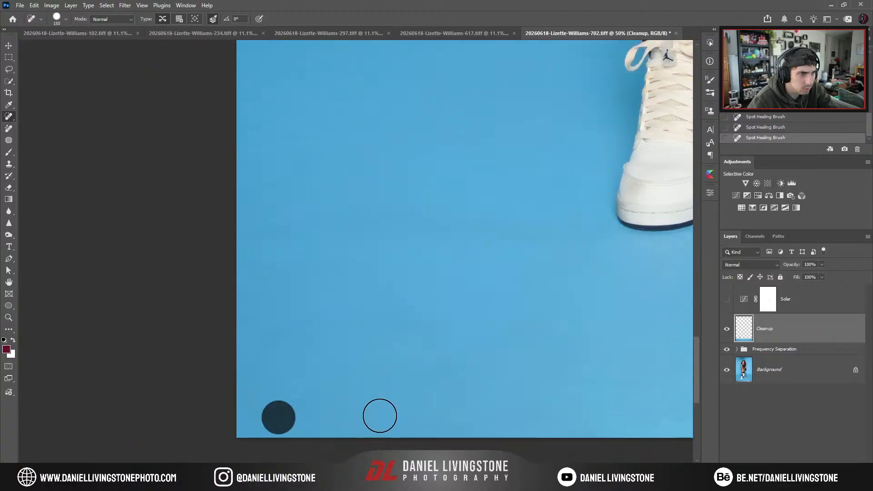
Show the Solar layer and heal the uneven patches it reveals on the floor left of the shoe.
{"action": "key", "text": "F1"}
{"action": "left_click_drag", "start_coordinate": [487, 303], "coordinate": [439, 356]}
{"action": "left_click_drag", "start_coordinate": [306, 259], "coordinate": [356, 276]}
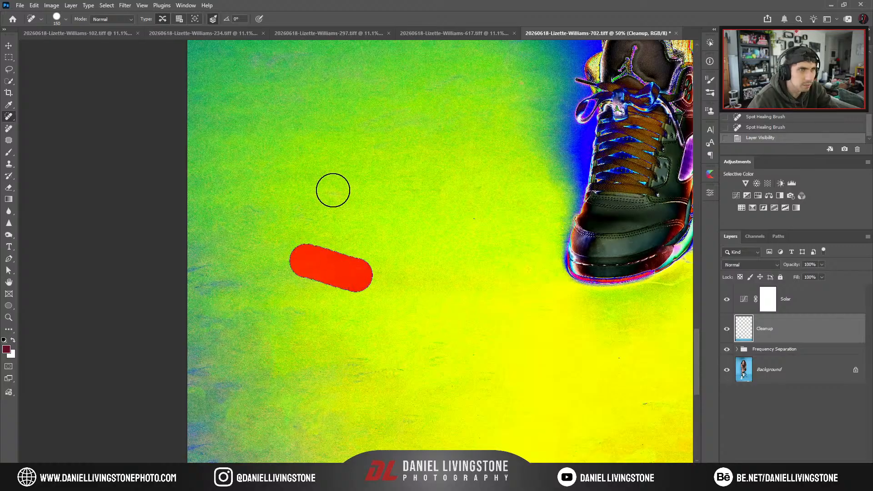
{"action": "left_click_drag", "start_coordinate": [332, 187], "coordinate": [353, 201]}
{"action": "left_click_drag", "start_coordinate": [388, 228], "coordinate": [304, 268]}
{"action": "left_click_drag", "start_coordinate": [315, 231], "coordinate": [400, 231]}
{"action": "mouse_move", "coordinate": [259, 324]}
{"action": "left_mouse_down"}
{"action": "mouse_move", "coordinate": [302, 265]}
{"action": "mouse_move", "coordinate": [292, 277]}
{"action": "left_mouse_up"}
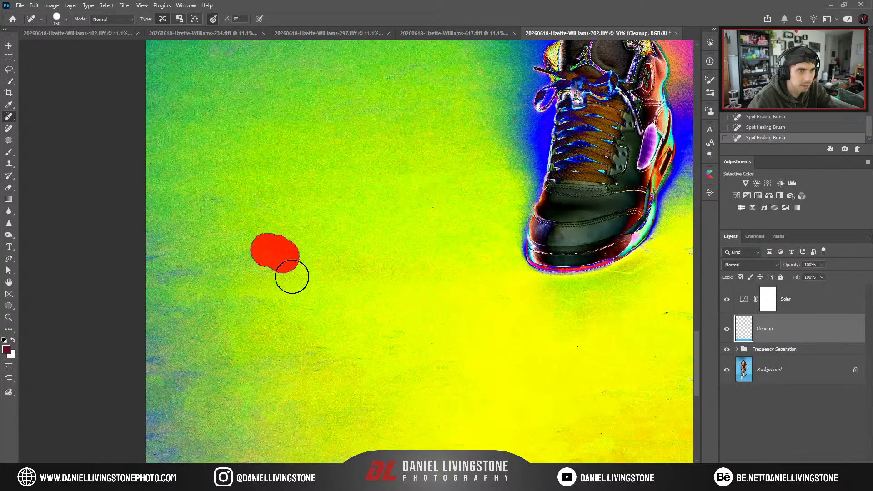
Heal the remaining marks on the lower-left floor, down to the bottom edge of the image.
{"action": "mouse_move", "coordinate": [324, 335]}
{"action": "left_mouse_down"}
{"action": "mouse_move", "coordinate": [289, 287]}
{"action": "mouse_move", "coordinate": [328, 287]}
{"action": "left_mouse_up"}
{"action": "left_click", "coordinate": [362, 268]}
{"action": "left_click", "coordinate": [314, 391]}
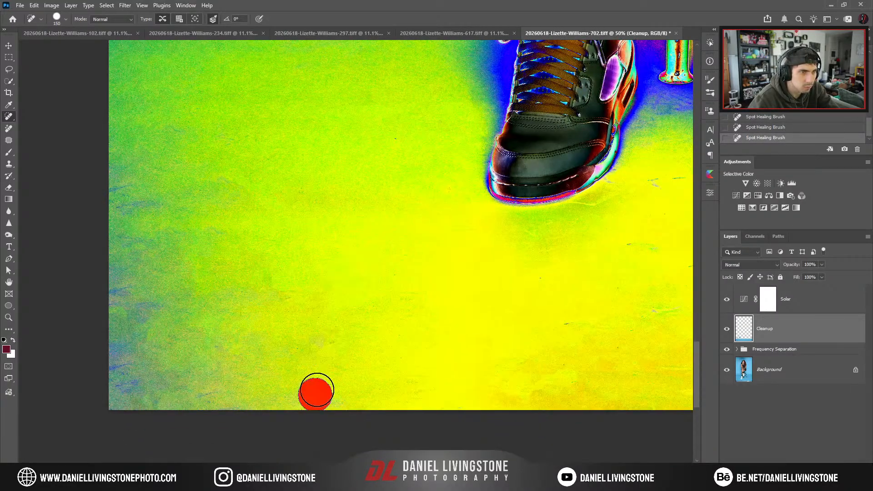
{"action": "left_click_drag", "start_coordinate": [430, 303], "coordinate": [403, 321]}
{"action": "left_click_drag", "start_coordinate": [417, 389], "coordinate": [411, 381]}
{"action": "left_click", "coordinate": [338, 341]}
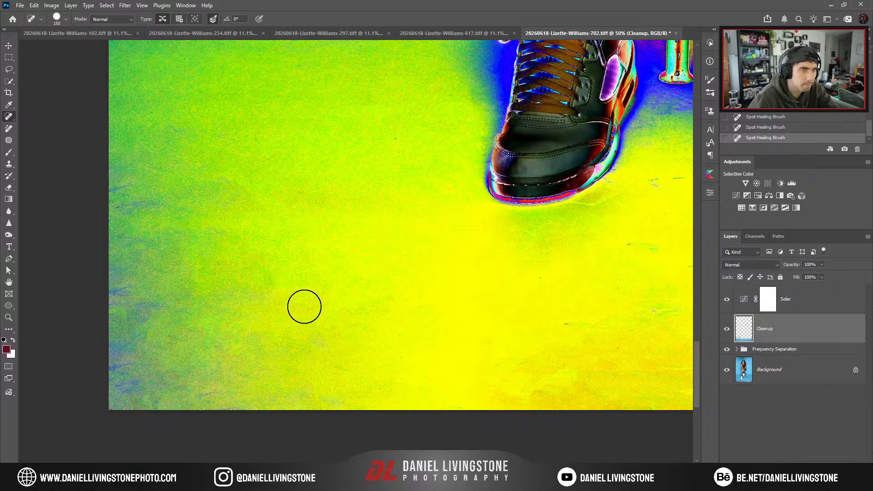
{"action": "left_click_drag", "start_coordinate": [352, 336], "coordinate": [355, 314]}
Reduce the healing brush to 125 and heal the scuffs just right of the front shoe's toe.
{"action": "key", "text": "bracketleft"}
{"action": "left_click_drag", "start_coordinate": [398, 280], "coordinate": [377, 273]}
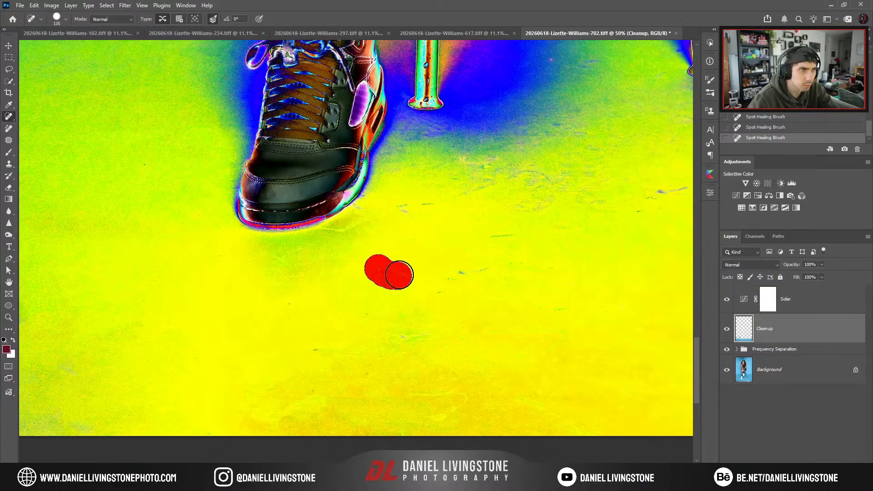
{"action": "mouse_move", "coordinate": [473, 268]}
{"action": "left_mouse_down"}
{"action": "mouse_move", "coordinate": [396, 297]}
{"action": "mouse_move", "coordinate": [443, 266]}
{"action": "left_mouse_up"}
{"action": "left_click_drag", "start_coordinate": [427, 254], "coordinate": [454, 252]}
{"action": "left_click_drag", "start_coordinate": [368, 225], "coordinate": [332, 236]}
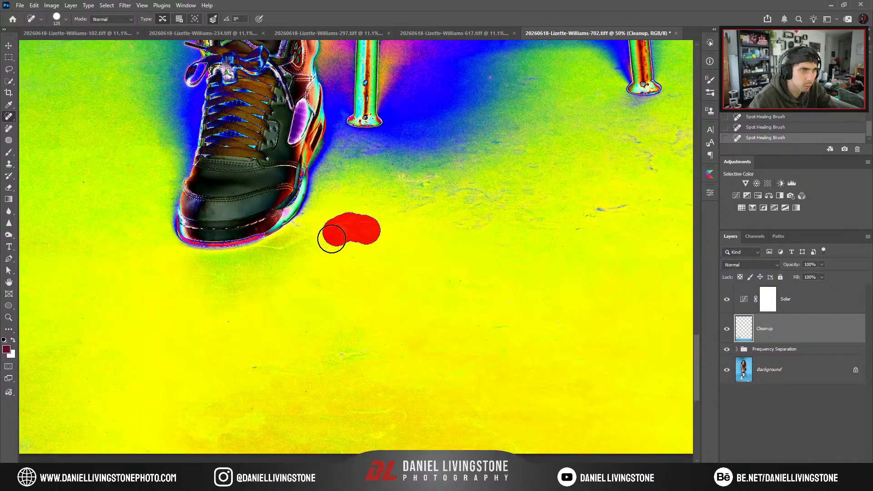
Heal the spots and streaks on the floor below the front shoe, along the lower image edge.
{"action": "scroll", "coordinate": [341, 296], "scroll_direction": "down", "scroll_amount": 2}
{"action": "mouse_move", "coordinate": [345, 301]}
{"action": "left_mouse_down"}
{"action": "mouse_move", "coordinate": [354, 284]}
{"action": "mouse_move", "coordinate": [310, 277]}
{"action": "left_mouse_up"}
{"action": "left_click_drag", "start_coordinate": [242, 257], "coordinate": [240, 266]}
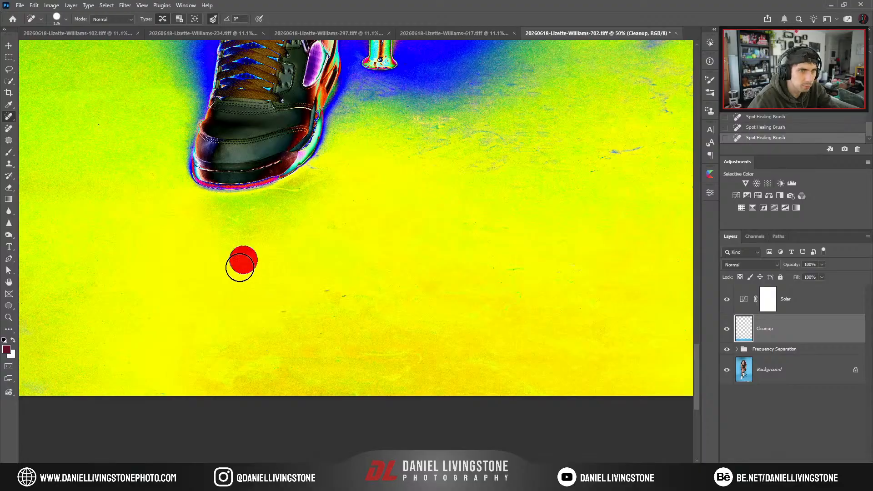
{"action": "mouse_move", "coordinate": [340, 296]}
{"action": "left_mouse_down"}
{"action": "mouse_move", "coordinate": [364, 296]}
{"action": "mouse_move", "coordinate": [319, 304]}
{"action": "left_mouse_up"}
{"action": "left_click_drag", "start_coordinate": [268, 312], "coordinate": [279, 313]}
{"action": "left_click", "coordinate": [339, 315]}
{"action": "left_click_drag", "start_coordinate": [359, 363], "coordinate": [392, 370]}
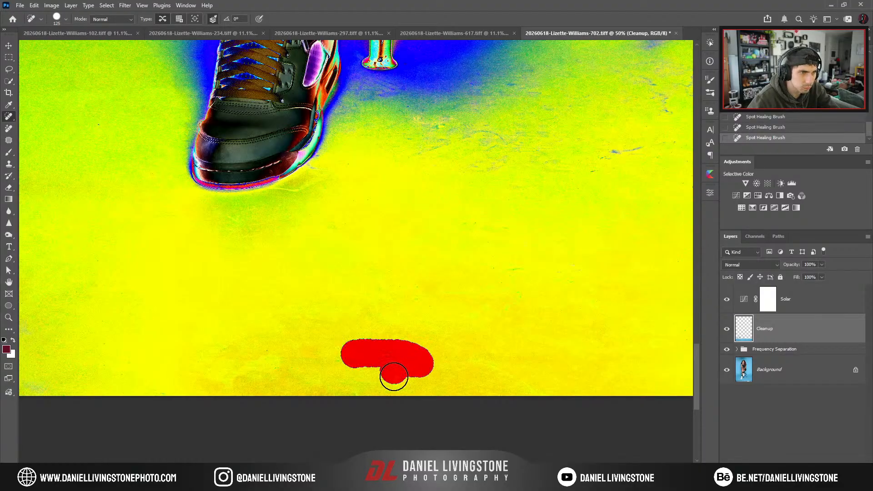
{"action": "left_click_drag", "start_coordinate": [291, 360], "coordinate": [217, 385]}
Heal the streaks on the yellow-toned floor between the front shoe and the stool's right leg.
{"action": "scroll", "coordinate": [409, 346], "scroll_direction": "right", "scroll_amount": 3}
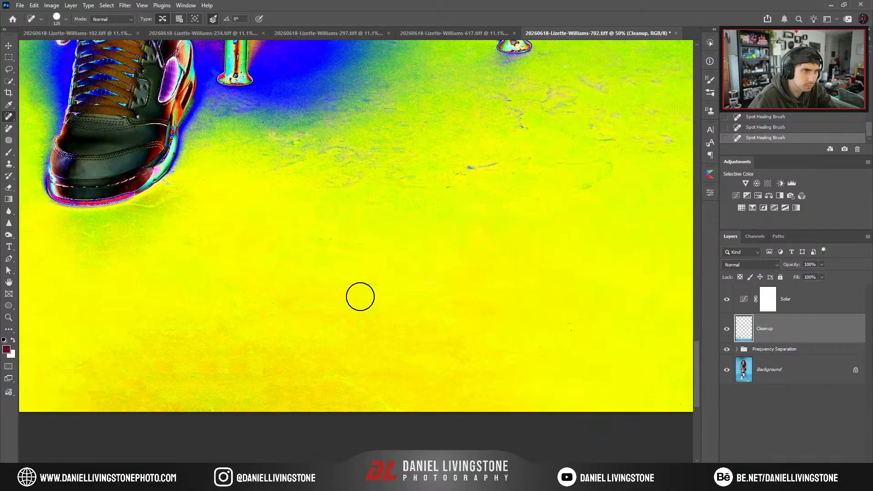
{"action": "left_click_drag", "start_coordinate": [359, 291], "coordinate": [390, 289]}
{"action": "mouse_move", "coordinate": [386, 253]}
{"action": "left_mouse_down"}
{"action": "mouse_move", "coordinate": [370, 252]}
{"action": "mouse_move", "coordinate": [291, 373]}
{"action": "left_mouse_up"}
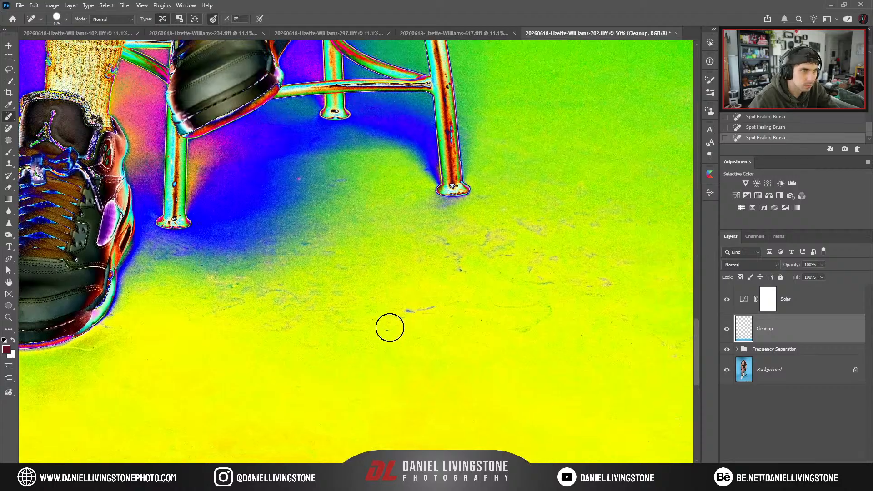
{"action": "left_click_drag", "start_coordinate": [390, 326], "coordinate": [452, 326]}
{"action": "mouse_move", "coordinate": [519, 329]}
{"action": "left_mouse_down"}
{"action": "mouse_move", "coordinate": [422, 353]}
{"action": "mouse_move", "coordinate": [341, 337]}
{"action": "left_mouse_up"}
{"action": "left_click_drag", "start_coordinate": [481, 392], "coordinate": [327, 363]}
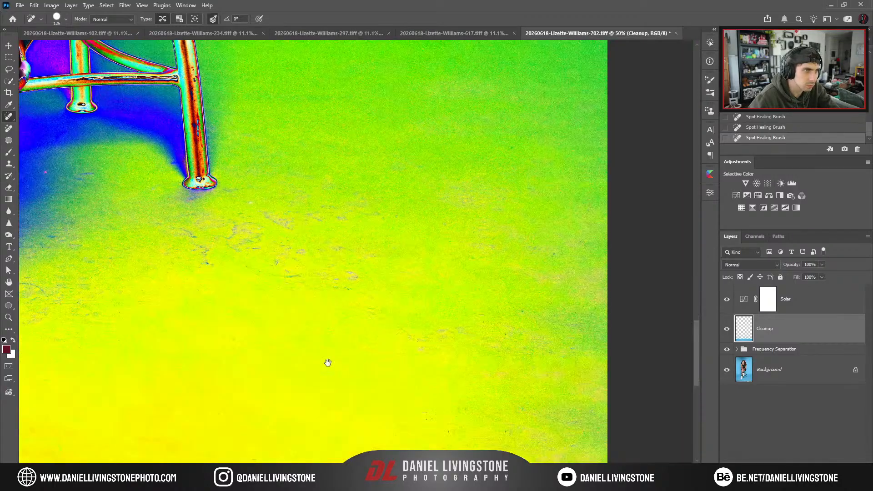
Heal the scuffs on the floor right of the stool, working toward the right image edge.
{"action": "left_click_drag", "start_coordinate": [381, 321], "coordinate": [366, 309]}
{"action": "left_click_drag", "start_coordinate": [410, 341], "coordinate": [487, 312]}
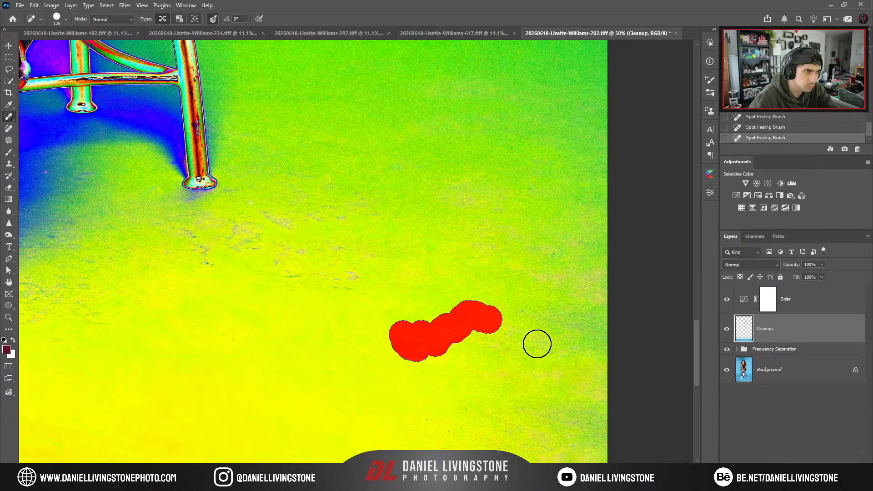
{"action": "left_click_drag", "start_coordinate": [537, 346], "coordinate": [553, 355]}
{"action": "left_click_drag", "start_coordinate": [484, 335], "coordinate": [468, 335]}
{"action": "left_click_drag", "start_coordinate": [403, 419], "coordinate": [395, 356]}
{"action": "left_click_drag", "start_coordinate": [397, 397], "coordinate": [402, 398]}
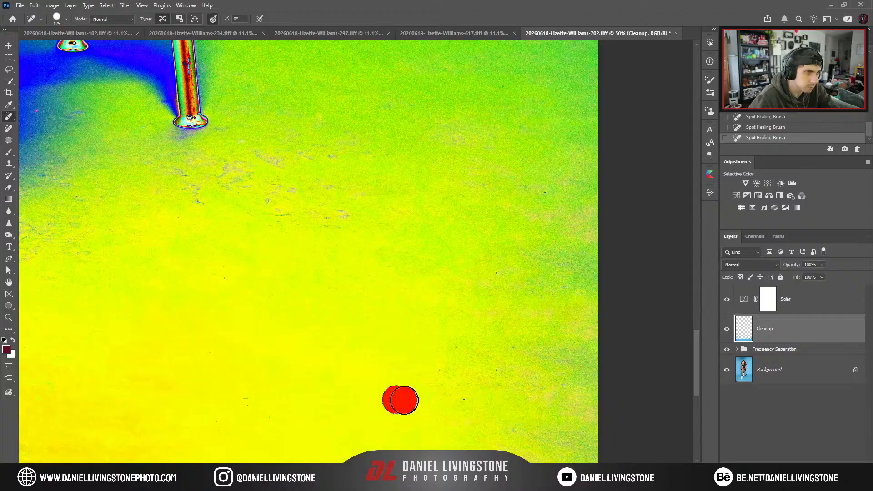
Heal the spots and uneven patches in the lower-right corner of the floor and along the right image edge.
{"action": "left_click_drag", "start_coordinate": [454, 403], "coordinate": [464, 403]}
{"action": "left_click", "coordinate": [494, 374]}
{"action": "left_click", "coordinate": [511, 349]}
{"action": "mouse_move", "coordinate": [468, 317]}
{"action": "left_mouse_down"}
{"action": "mouse_move", "coordinate": [499, 317]}
{"action": "mouse_move", "coordinate": [478, 314]}
{"action": "left_mouse_up"}
{"action": "left_click_drag", "start_coordinate": [468, 347], "coordinate": [446, 312]}
{"action": "left_click", "coordinate": [462, 353]}
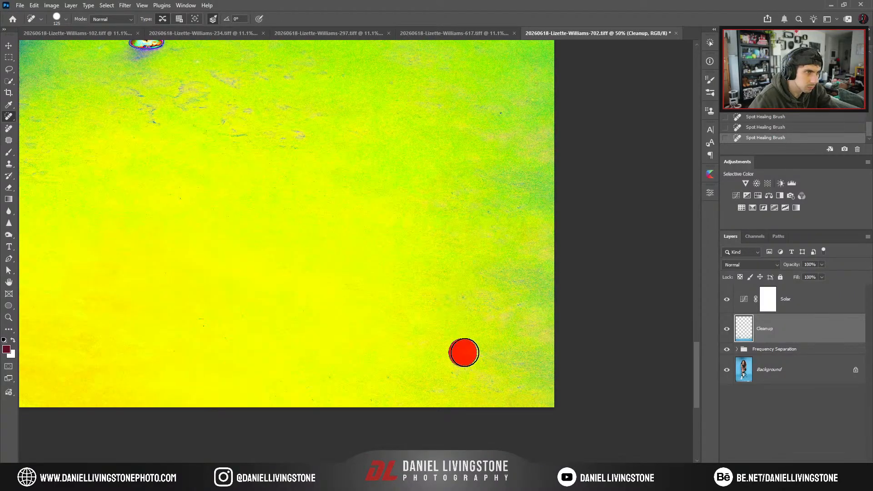
{"action": "left_click_drag", "start_coordinate": [462, 353], "coordinate": [464, 447]}
{"action": "left_click_drag", "start_coordinate": [545, 271], "coordinate": [528, 269]}
Heal the cluster of scuffs on the floor below and beside the foot of the stool's right leg.
{"action": "scroll", "coordinate": [422, 300], "scroll_direction": "up", "scroll_amount": 3}
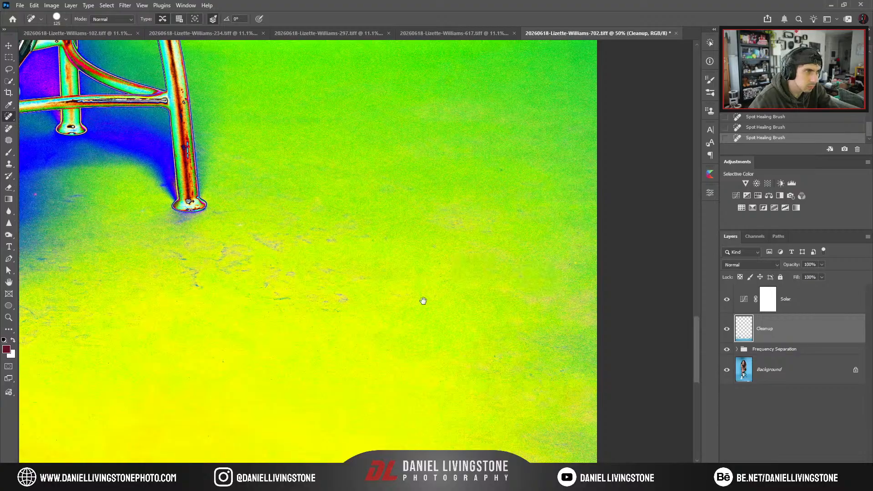
{"action": "left_click_drag", "start_coordinate": [473, 302], "coordinate": [443, 275]}
{"action": "scroll", "coordinate": [423, 327], "scroll_direction": "left", "scroll_amount": 3}
{"action": "scroll", "coordinate": [423, 328], "scroll_direction": "down", "scroll_amount": 1}
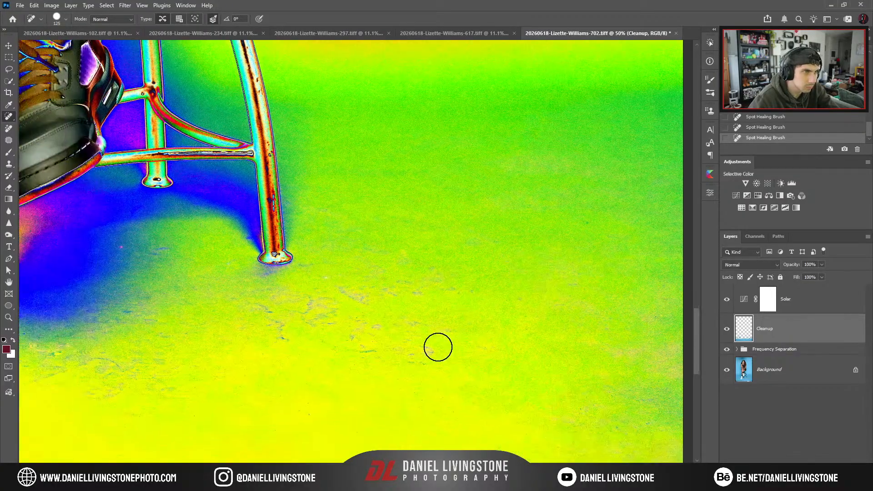
{"action": "mouse_move", "coordinate": [437, 347]}
{"action": "left_mouse_down"}
{"action": "mouse_move", "coordinate": [391, 353]}
{"action": "mouse_move", "coordinate": [474, 345]}
{"action": "left_mouse_up"}
{"action": "left_click_drag", "start_coordinate": [347, 351], "coordinate": [419, 327]}
{"action": "mouse_move", "coordinate": [456, 296]}
{"action": "left_mouse_down"}
{"action": "mouse_move", "coordinate": [400, 253]}
{"action": "mouse_move", "coordinate": [364, 289]}
{"action": "mouse_move", "coordinate": [325, 271]}
{"action": "mouse_move", "coordinate": [364, 304]}
{"action": "left_mouse_up"}
{"action": "left_click_drag", "start_coordinate": [327, 350], "coordinate": [388, 338]}
{"action": "mouse_move", "coordinate": [311, 291]}
{"action": "left_mouse_down"}
{"action": "mouse_move", "coordinate": [339, 331]}
{"action": "mouse_move", "coordinate": [391, 301]}
{"action": "mouse_move", "coordinate": [360, 284]}
{"action": "left_mouse_up"}
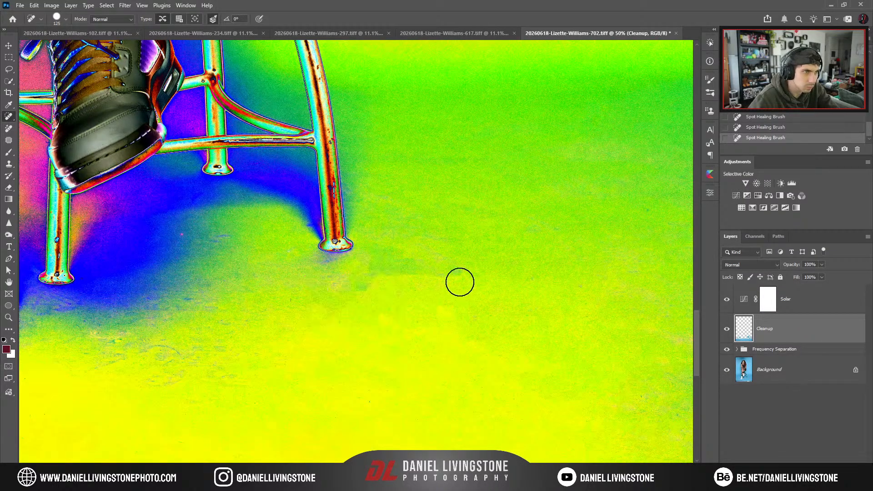
{"action": "left_click_drag", "start_coordinate": [460, 282], "coordinate": [361, 287]}
{"action": "mouse_move", "coordinate": [368, 291]}
{"action": "left_mouse_down"}
{"action": "mouse_move", "coordinate": [332, 283]}
{"action": "mouse_move", "coordinate": [377, 318]}
{"action": "mouse_move", "coordinate": [486, 331]}
{"action": "mouse_move", "coordinate": [520, 289]}
{"action": "mouse_move", "coordinate": [450, 342]}
{"action": "left_mouse_up"}
Hide the Solar layer and heal the marks on the blue floor between the front shoe and the stool.
{"action": "left_click", "coordinate": [727, 303]}
{"action": "mouse_move", "coordinate": [386, 327]}
{"action": "left_mouse_down"}
{"action": "mouse_move", "coordinate": [400, 308]}
{"action": "mouse_move", "coordinate": [443, 305]}
{"action": "mouse_move", "coordinate": [418, 313]}
{"action": "left_mouse_up"}
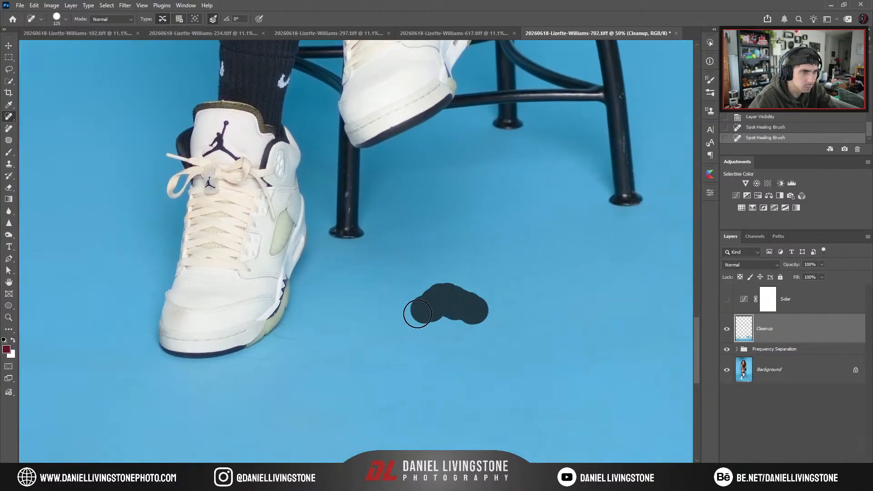
{"action": "left_click_drag", "start_coordinate": [295, 337], "coordinate": [285, 364]}
{"action": "left_click_drag", "start_coordinate": [354, 379], "coordinate": [501, 343]}
Heal the floor marks just below the front shoe's toe with the healing brush at 70, then 90.
{"action": "key", "text": "ctrl+plus"}
{"action": "key", "text": "bracketleft"}
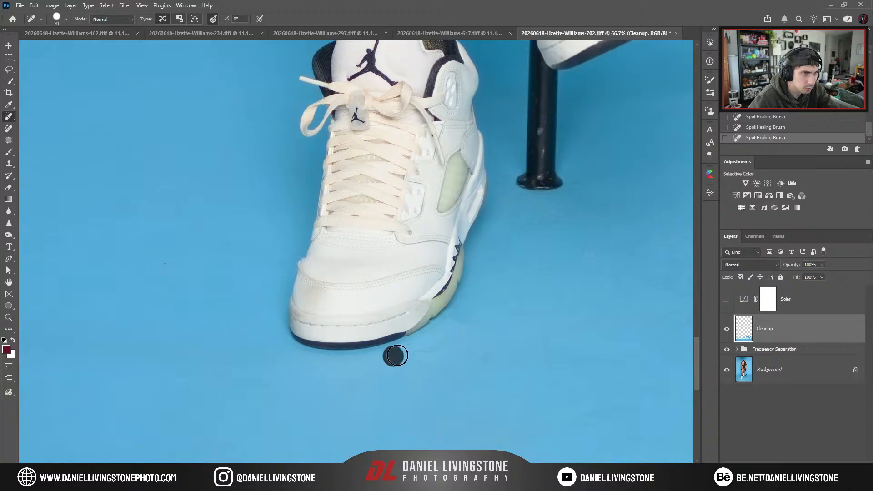
{"action": "left_click_drag", "start_coordinate": [396, 355], "coordinate": [434, 351]}
{"action": "key", "text": "bracketright"}
{"action": "key", "text": "bracketright"}
{"action": "mouse_move", "coordinate": [386, 380]}
{"action": "left_mouse_down"}
{"action": "mouse_move", "coordinate": [400, 345]}
{"action": "mouse_move", "coordinate": [395, 322]}
{"action": "left_mouse_up"}
{"action": "left_click_drag", "start_coordinate": [450, 350], "coordinate": [306, 387]}
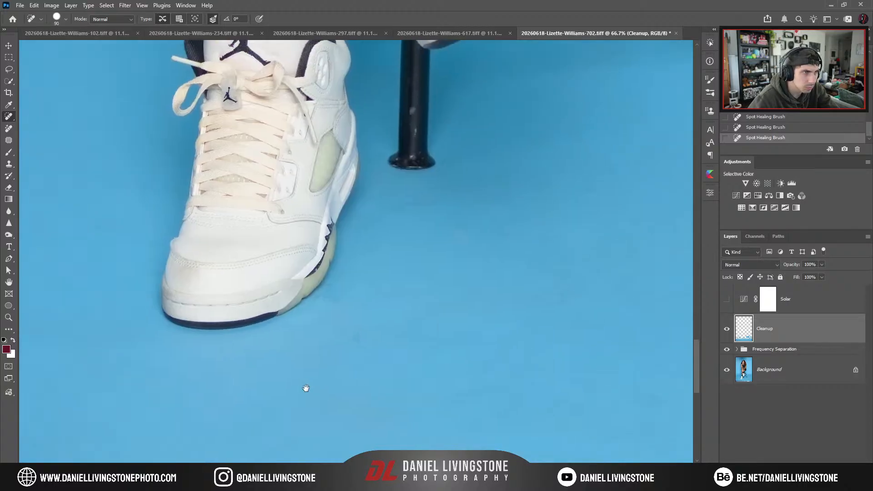
Heal the small specks and scuffs on the floor right of the front shoe's sole with the 90 brush.
{"action": "key", "text": "ctrl+plus"}
{"action": "left_click", "coordinate": [542, 353]}
{"action": "left_click", "coordinate": [458, 294]}
{"action": "left_click_drag", "start_coordinate": [359, 393], "coordinate": [320, 363]}
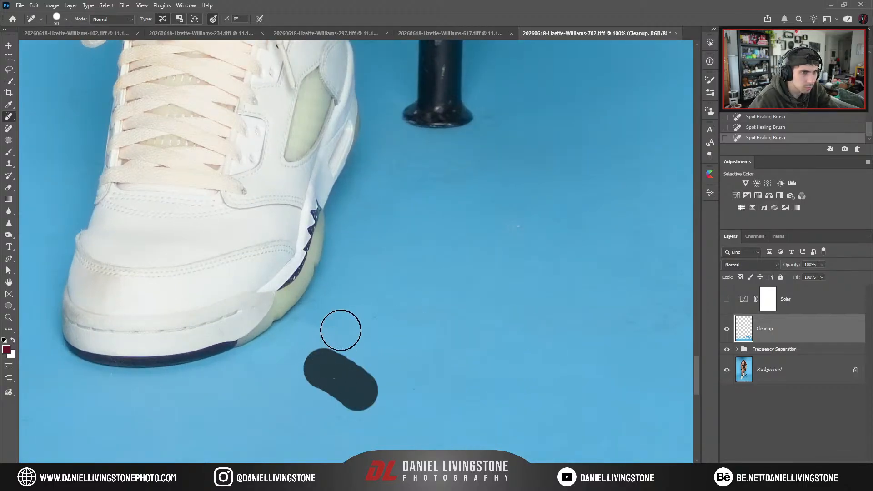
{"action": "left_click", "coordinate": [319, 324]}
{"action": "left_click", "coordinate": [331, 386]}
Enlarge the healing brush to 125 and smooth the floor area between the front shoe and the stool legs.
{"action": "key", "text": "ctrl+minus"}
{"action": "key", "text": "bracketright"}
{"action": "key", "text": "bracketright"}
{"action": "left_click", "coordinate": [352, 332]}
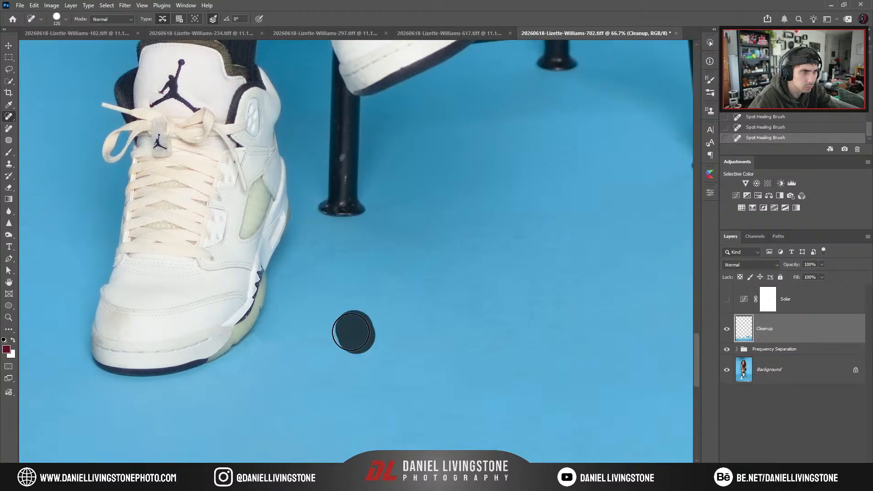
{"action": "mouse_move", "coordinate": [489, 376]}
{"action": "left_mouse_down"}
{"action": "mouse_move", "coordinate": [376, 366]}
{"action": "mouse_move", "coordinate": [425, 350]}
{"action": "mouse_move", "coordinate": [448, 376]}
{"action": "left_mouse_up"}
{"action": "left_click_drag", "start_coordinate": [460, 287], "coordinate": [401, 337]}
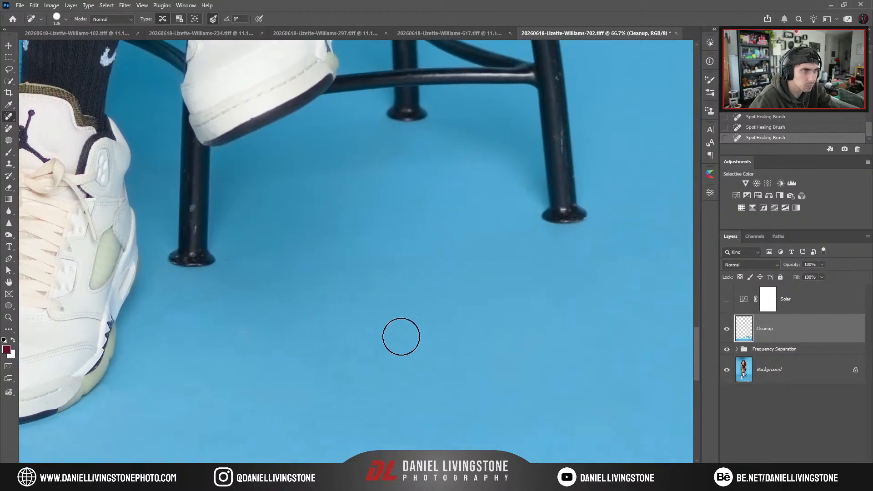
Reduce the healing brush to 90 and undo the last healing stroke.
{"action": "key", "text": "bracketleft"}
{"action": "key", "text": "bracketleft"}
{"action": "key", "text": "ctrl+minus"}
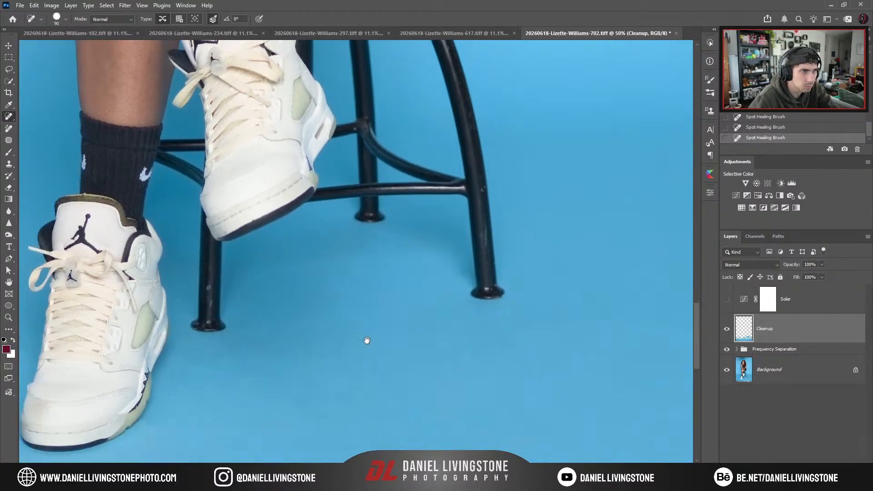
{"action": "key", "text": "ctrl+plus"}
{"action": "key", "text": "ctrl+z"}
{"action": "key", "text": "ctrl+plus"}
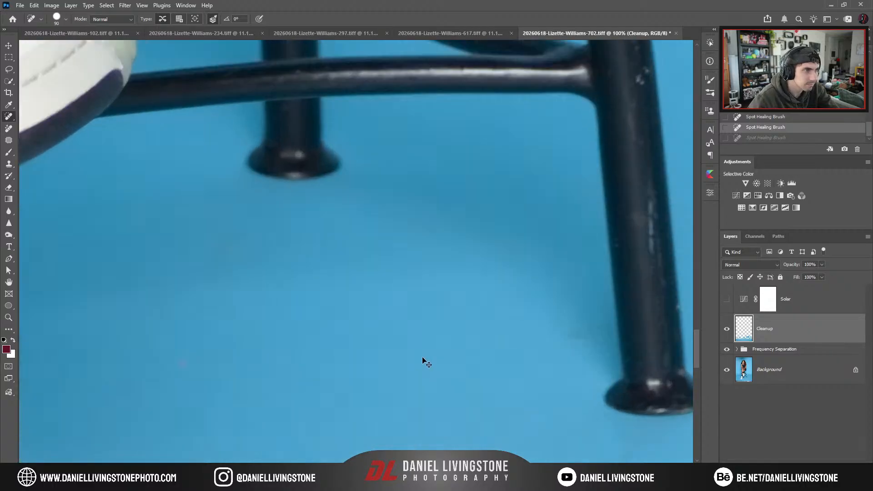
Heal the pink spot and faint marks on the shadowed floor between the stool legs with a smaller healing brush.
{"action": "key", "text": "ctrl+plus"}
{"action": "key", "text": "bracketleft"}
{"action": "key", "text": "bracketleft"}
{"action": "key", "text": "bracketleft"}
{"action": "left_click_drag", "start_coordinate": [427, 294], "coordinate": [455, 291]}
{"action": "left_click_drag", "start_coordinate": [143, 221], "coordinate": [432, 312]}
{"action": "key", "text": "ctrl+minus"}
{"action": "key", "text": "bracketright"}
{"action": "key", "text": "ctrl+minus"}
{"action": "key", "text": "ctrl+minus"}
{"action": "key", "text": "ctrl+minus"}
{"action": "left_click_drag", "start_coordinate": [384, 298], "coordinate": [423, 414]}
{"action": "key", "text": "ctrl+0"}
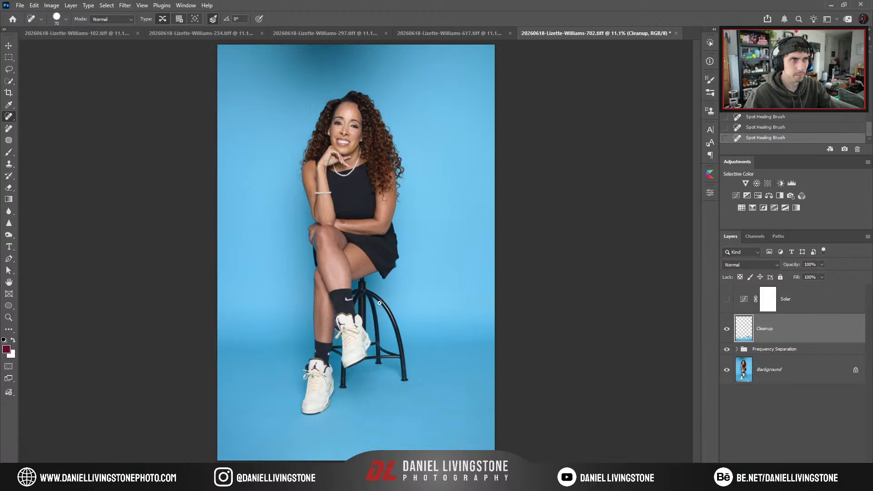
Lasso the dark backdrop area above the subject's head and replace it with Content-Aware Fill on the Cleanup layer.
{"action": "key", "text": "ctrl+plus"}
{"action": "key", "text": "ctrl+plus"}
{"action": "key", "text": "ctrl+plus"}
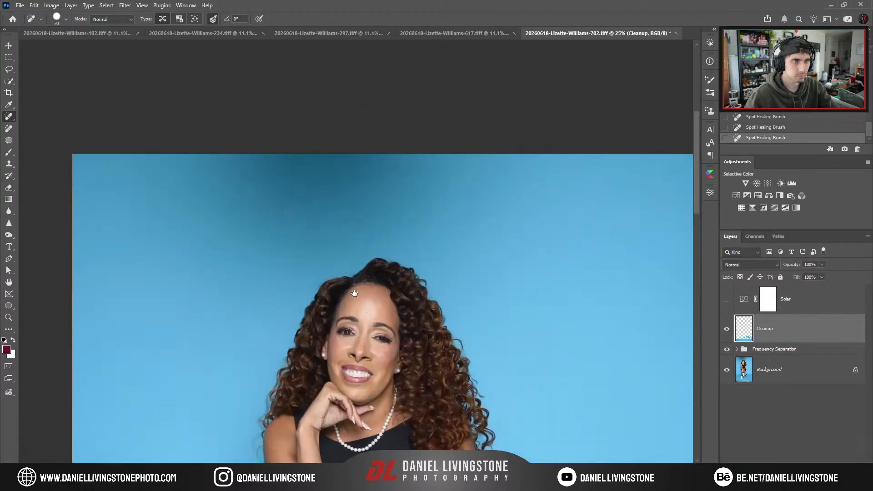
{"action": "left_click_drag", "start_coordinate": [368, 293], "coordinate": [410, 283]}
{"action": "key", "text": "l"}
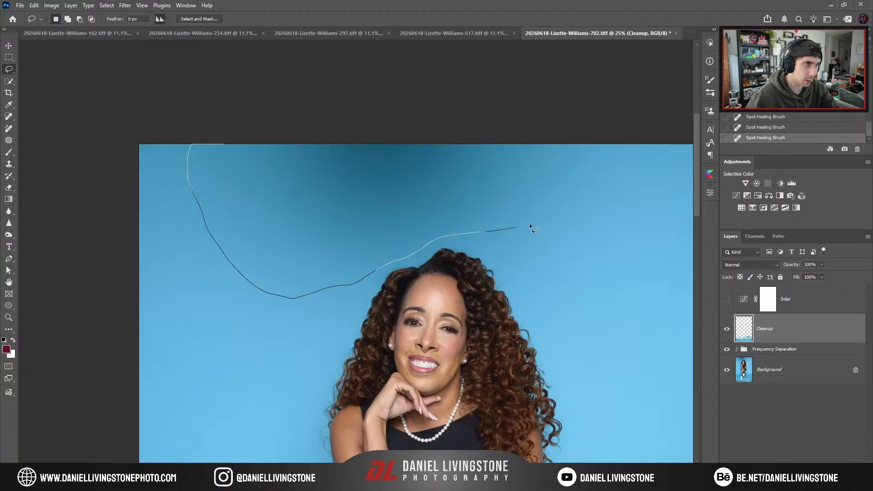
{"action": "mouse_move", "coordinate": [542, 111]}
{"action": "left_mouse_down"}
{"action": "mouse_move", "coordinate": [519, 262]}
{"action": "mouse_move", "coordinate": [588, 81]}
{"action": "left_mouse_up"}
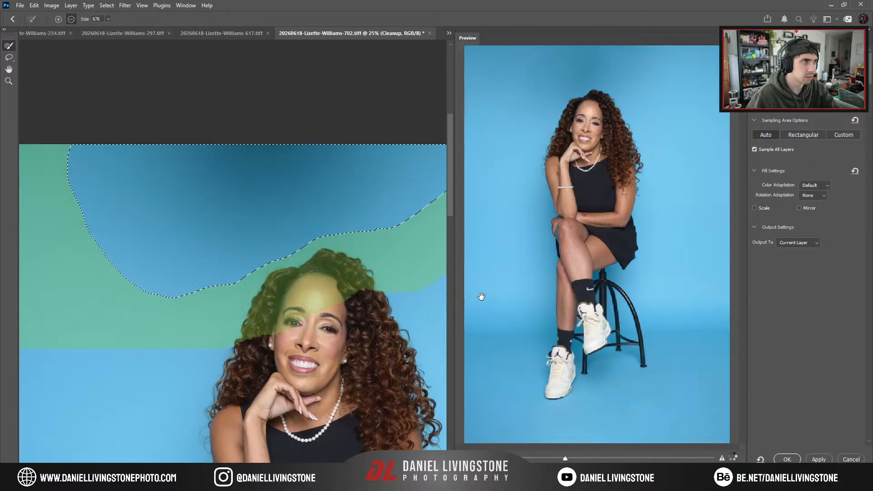
{"action": "key", "text": "Return"}
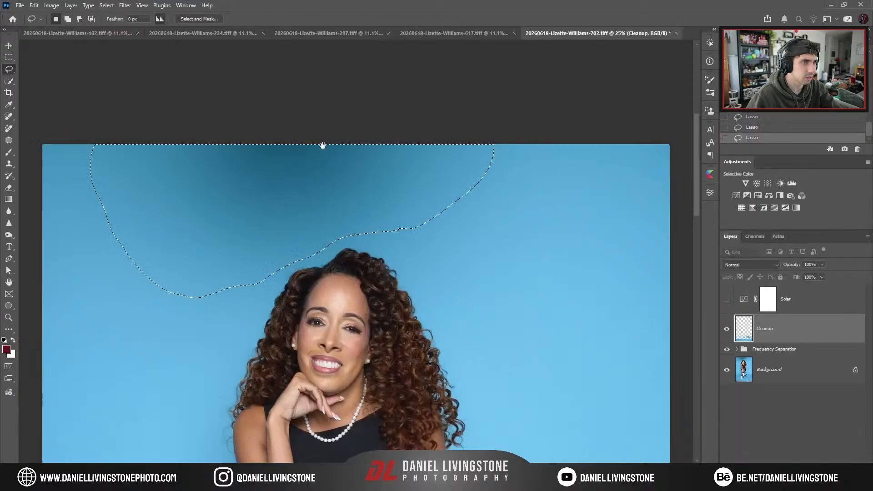
Lasso the still uneven backdrop above the subject's head and replace it using Generative Fill.
{"action": "key", "text": "ctrl+minus"}
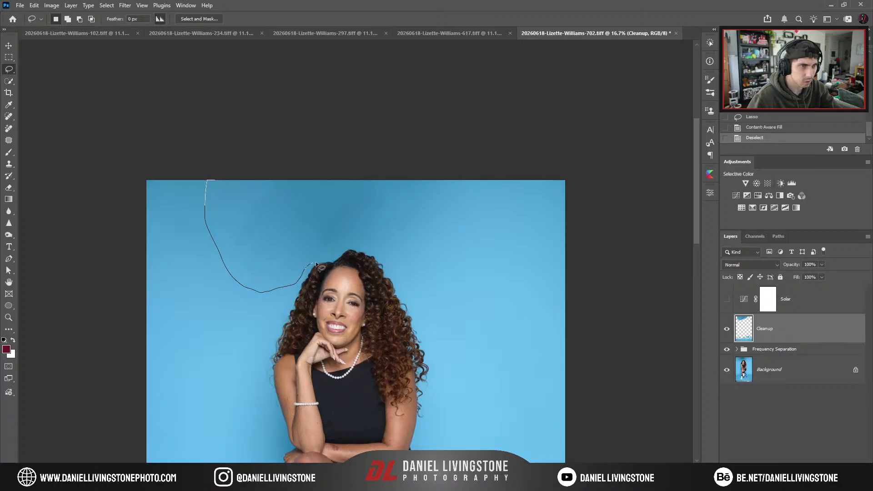
{"action": "left_click_drag", "start_coordinate": [450, 174], "coordinate": [337, 174]}
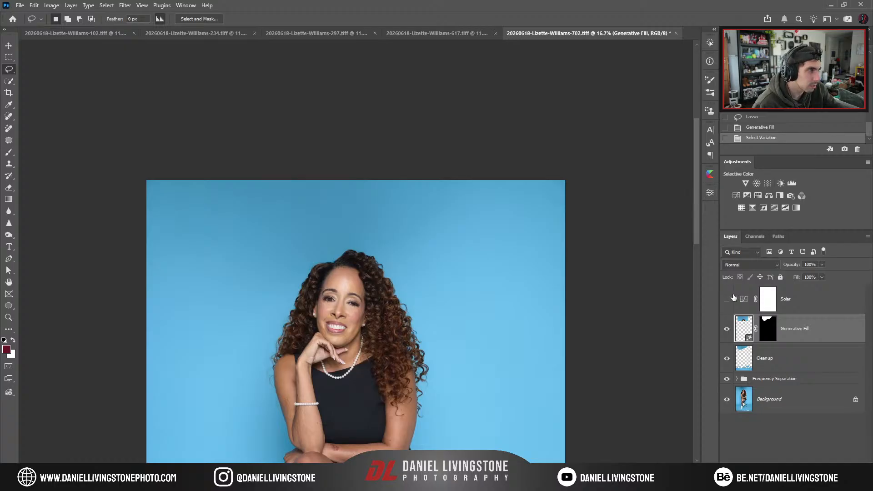
Rasterize the Generative Fill layer and apply its layer mask.
{"action": "left_click", "coordinate": [767, 331]}
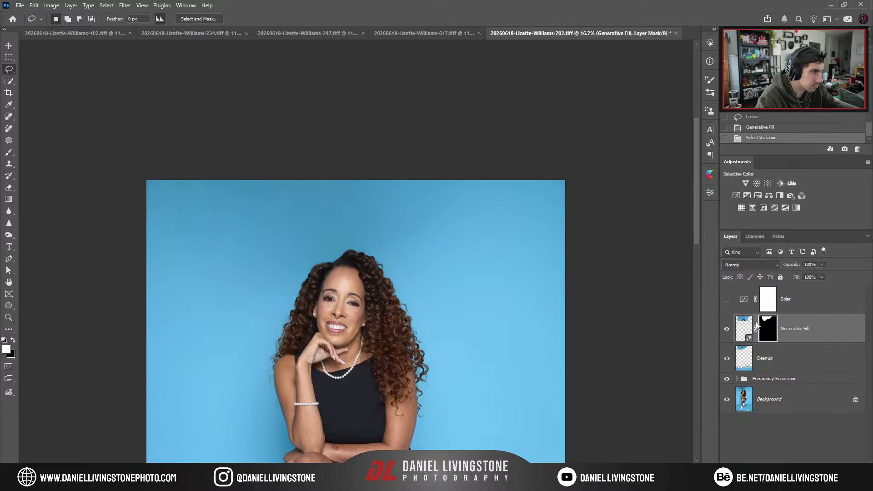
{"action": "left_click", "coordinate": [809, 311]}
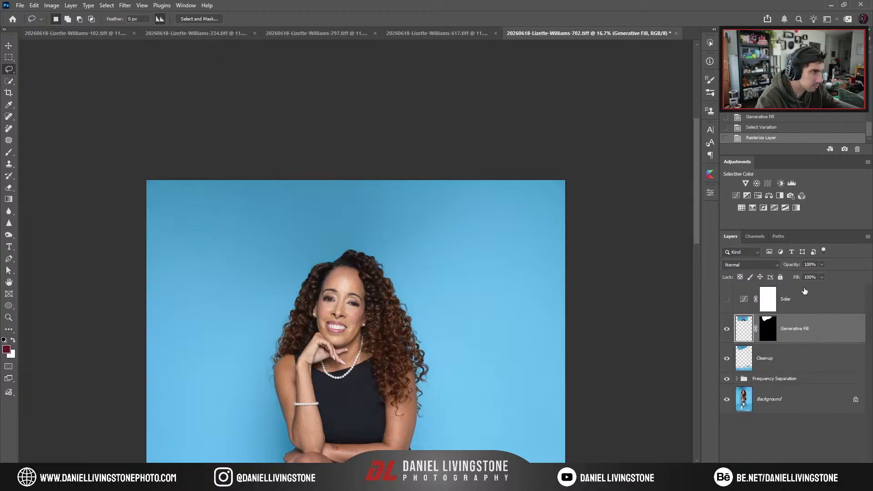
{"action": "left_click", "coordinate": [767, 330]}
{"action": "key", "text": "ctrl+alt+shift+a"}
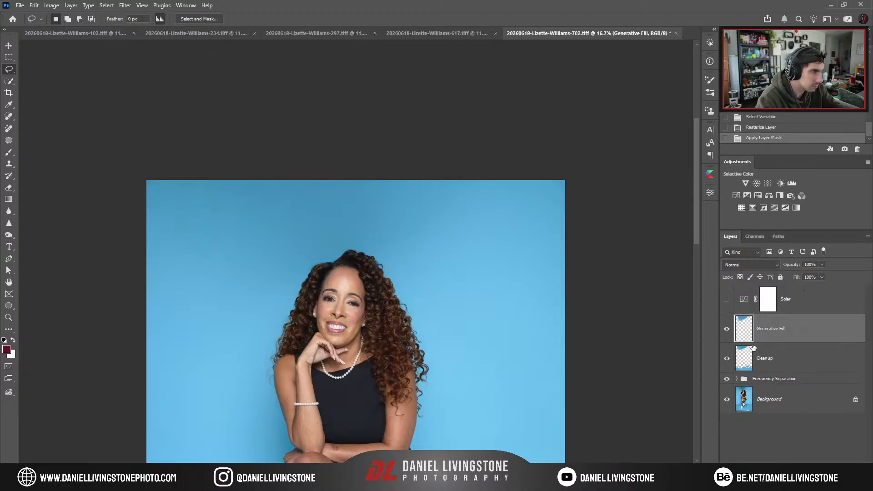
Compare the image with and without the Generative Fill layer and merge it with the Cleanup layer.
{"action": "left_click", "coordinate": [727, 328], "text": "alt"}
{"action": "left_click", "coordinate": [726, 329], "text": "alt"}
{"action": "left_click", "coordinate": [727, 329]}
{"action": "left_click", "coordinate": [727, 325]}
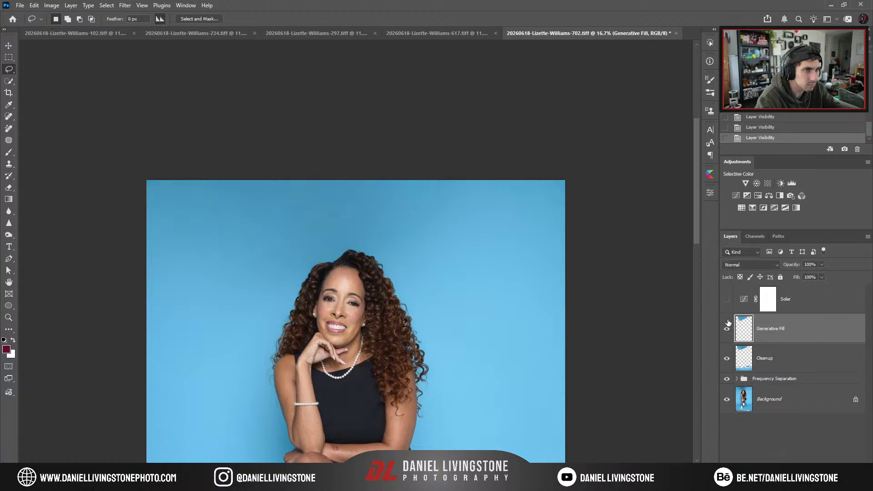
{"action": "left_click", "coordinate": [783, 365], "text": "shift"}
{"action": "key", "text": "ctrl+e"}
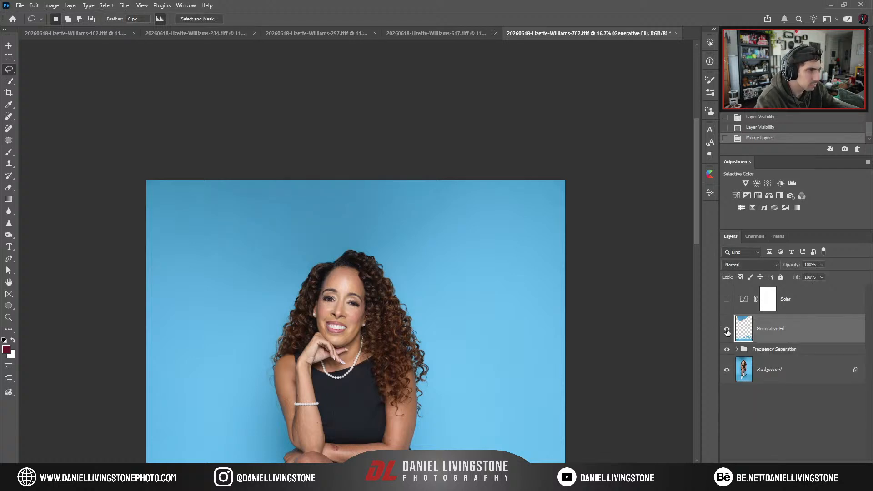
Compare the merged cleanup with the original image and show the Solar layer.
{"action": "left_click", "coordinate": [727, 330], "text": "alt"}
{"action": "left_click", "coordinate": [727, 330], "text": "alt"}
{"action": "left_click", "coordinate": [727, 300]}
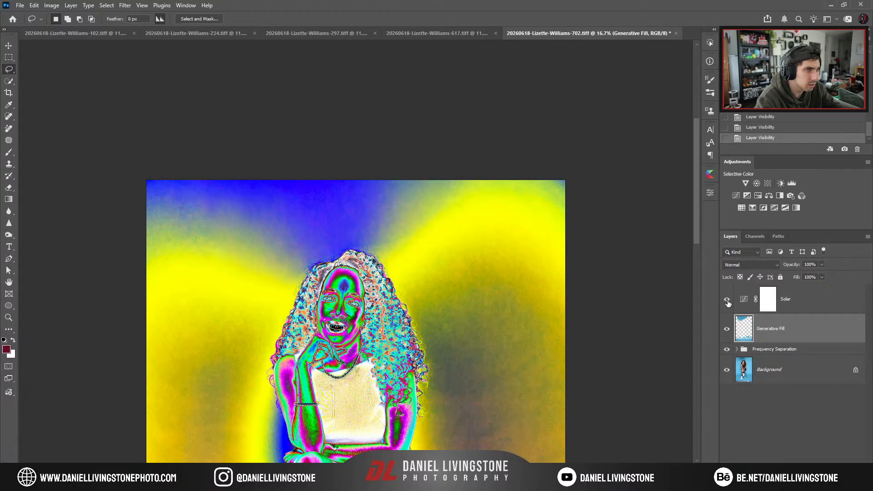
Add a Curves adjustment layer beneath Solar, adjust its curve to even out the upper backdrop, and invert its mask to black.
{"action": "left_click", "coordinate": [736, 196]}
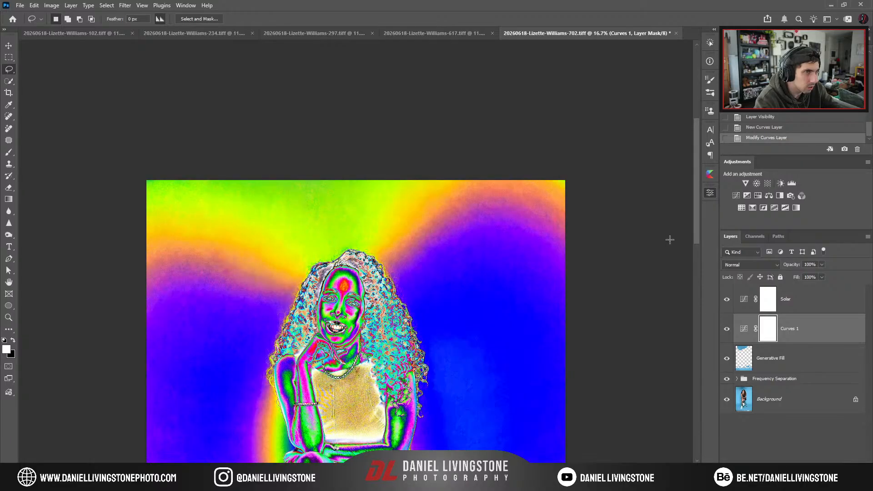
{"action": "key", "text": "ctrl+i"}
Paint white on the Curves mask over the dark backdrop around the head, with a 1500 then 1400 brush at 50% opacity.
{"action": "key", "text": "b"}
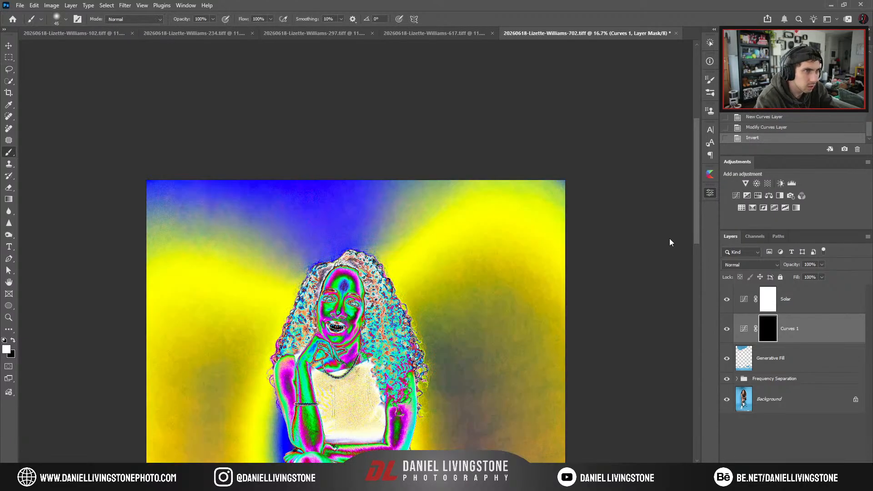
{"action": "key", "text": "bracketright"}
{"action": "key", "text": "bracketright"}
{"action": "key", "text": "bracketright"}
{"action": "key", "text": "bracketright"}
{"action": "key", "text": "bracketright"}
{"action": "key", "text": "bracketright"}
{"action": "key", "text": "bracketright"}
{"action": "key", "text": "bracketright"}
{"action": "key", "text": "bracketright"}
{"action": "key", "text": "bracketright"}
{"action": "key", "text": "bracketright"}
{"action": "key", "text": "bracketright"}
{"action": "key", "text": "bracketright"}
{"action": "key", "text": "bracketright"}
{"action": "key", "text": "bracketright"}
{"action": "key", "text": "bracketright"}
{"action": "key", "text": "bracketright"}
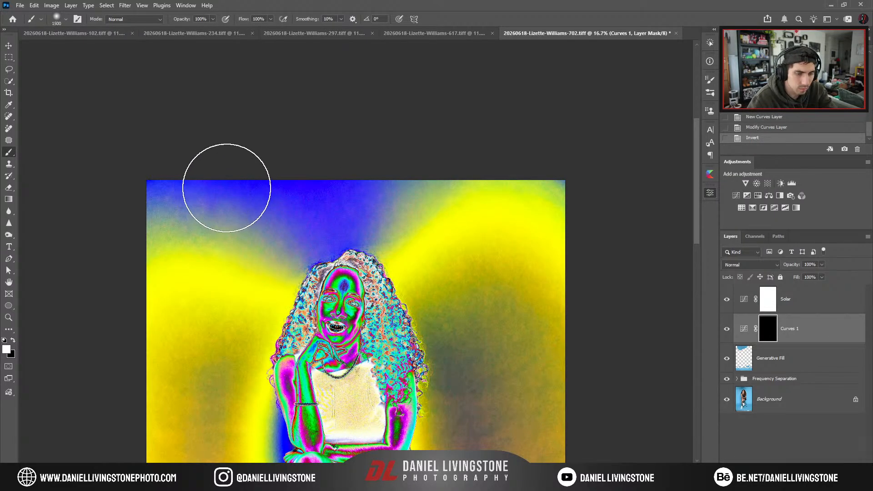
{"action": "key", "text": "5"}
{"action": "mouse_move", "coordinate": [151, 172]}
{"action": "left_mouse_down"}
{"action": "mouse_move", "coordinate": [291, 204]}
{"action": "mouse_move", "coordinate": [308, 220]}
{"action": "mouse_move", "coordinate": [318, 211]}
{"action": "mouse_move", "coordinate": [307, 213]}
{"action": "mouse_move", "coordinate": [324, 220]}
{"action": "mouse_move", "coordinate": [317, 223]}
{"action": "mouse_move", "coordinate": [425, 185]}
{"action": "mouse_move", "coordinate": [436, 167]}
{"action": "mouse_move", "coordinate": [317, 226]}
{"action": "mouse_move", "coordinate": [331, 218]}
{"action": "mouse_move", "coordinate": [309, 199]}
{"action": "mouse_move", "coordinate": [129, 172]}
{"action": "mouse_move", "coordinate": [166, 162]}
{"action": "mouse_move", "coordinate": [291, 177]}
{"action": "mouse_move", "coordinate": [355, 178]}
{"action": "mouse_move", "coordinate": [354, 169]}
{"action": "mouse_move", "coordinate": [315, 214]}
{"action": "mouse_move", "coordinate": [314, 199]}
{"action": "mouse_move", "coordinate": [326, 214]}
{"action": "mouse_move", "coordinate": [348, 207]}
{"action": "mouse_move", "coordinate": [318, 222]}
{"action": "mouse_move", "coordinate": [263, 182]}
{"action": "mouse_move", "coordinate": [145, 160]}
{"action": "mouse_move", "coordinate": [122, 163]}
{"action": "mouse_move", "coordinate": [285, 156]}
{"action": "mouse_move", "coordinate": [371, 168]}
{"action": "mouse_move", "coordinate": [315, 217]}
{"action": "mouse_move", "coordinate": [126, 163]}
{"action": "mouse_move", "coordinate": [112, 166]}
{"action": "mouse_move", "coordinate": [227, 168]}
{"action": "mouse_move", "coordinate": [327, 184]}
{"action": "mouse_move", "coordinate": [331, 209]}
{"action": "mouse_move", "coordinate": [341, 213]}
{"action": "mouse_move", "coordinate": [352, 205]}
{"action": "mouse_move", "coordinate": [141, 157]}
{"action": "mouse_move", "coordinate": [378, 165]}
{"action": "mouse_move", "coordinate": [329, 227]}
{"action": "left_mouse_up"}
{"action": "key", "text": "ctrl+minus"}
{"action": "key", "text": "bracketleft"}
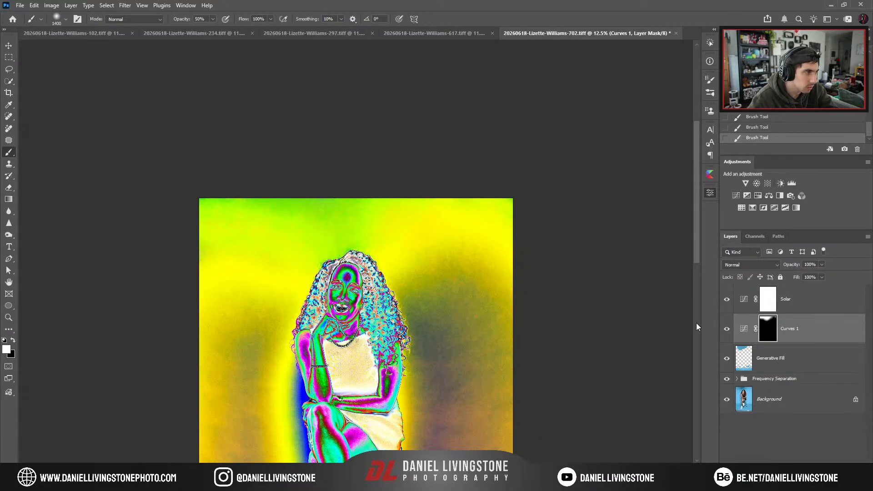
{"action": "key", "text": "ctrl+plus"}
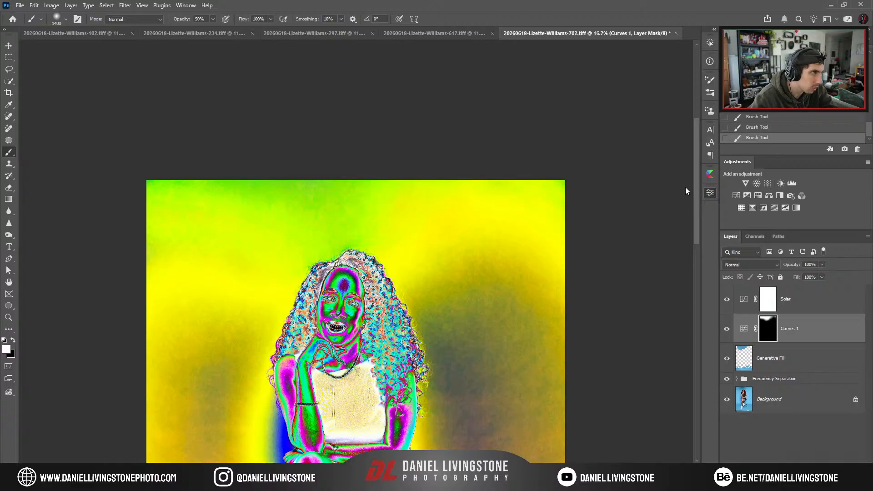
Hide the Solar layer and compare the backdrop with and without the Curves 1 adjustment.
{"action": "left_click", "coordinate": [726, 299]}
{"action": "key", "text": "ctrl+minus"}
{"action": "key", "text": "ctrl+plus"}
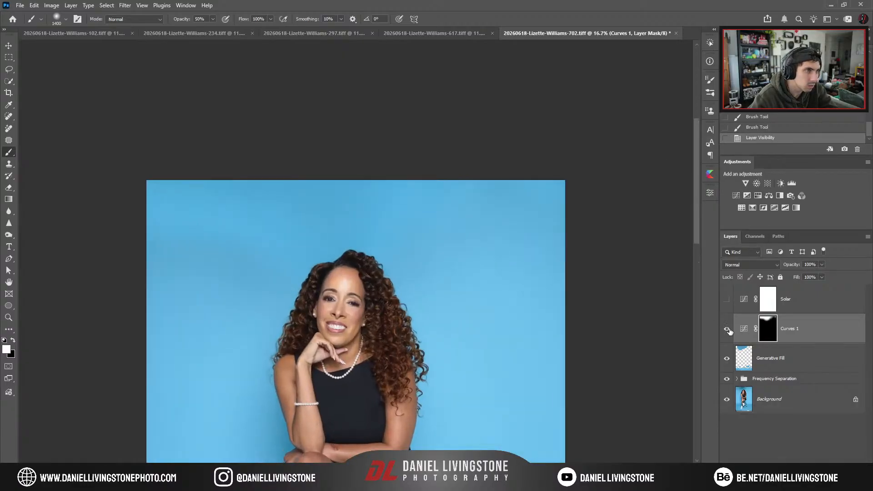
{"action": "left_click", "coordinate": [727, 328]}
{"action": "left_click", "coordinate": [726, 328]}
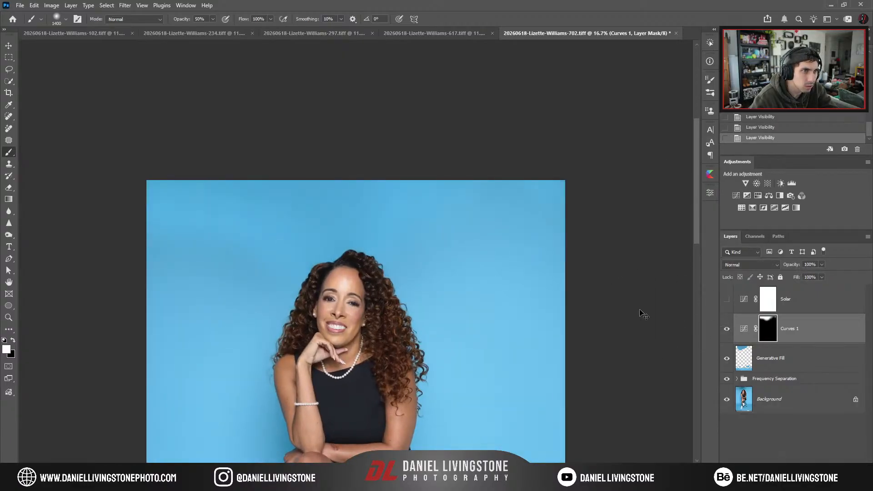
Show Solar again, paint the Curves 1 mask above the head with a 1300 brush at 50% opacity, and readjust its curve.
{"action": "key", "text": "ctrl+plus"}
{"action": "left_click", "coordinate": [726, 299]}
{"action": "key", "text": "bracketleft"}
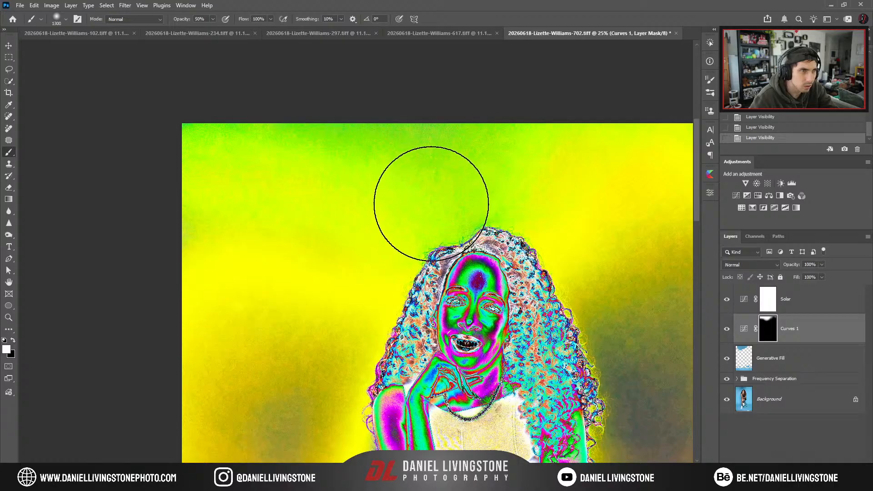
{"action": "left_click", "coordinate": [425, 169]}
{"action": "left_click", "coordinate": [742, 335]}
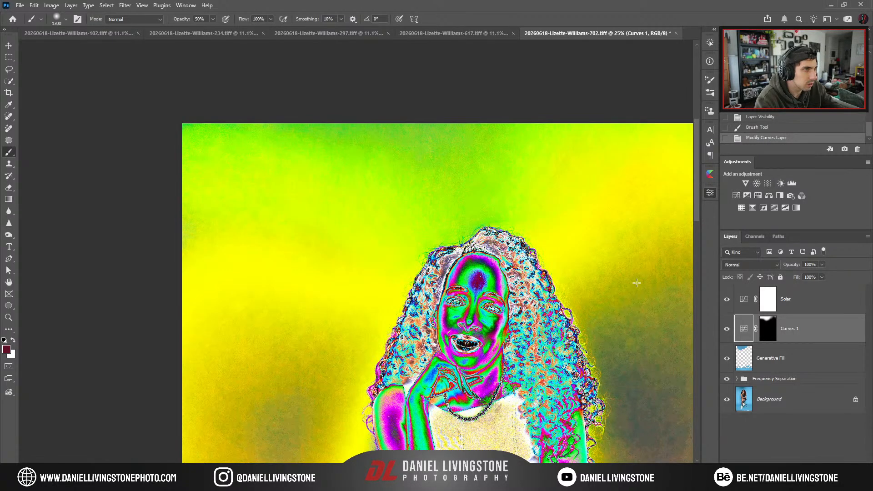
Compare the backdrop with and without Curves 1, first under Solar and again with Solar hidden, and check the layer's mask.
{"action": "left_click", "coordinate": [727, 331]}
{"action": "left_click", "coordinate": [728, 331]}
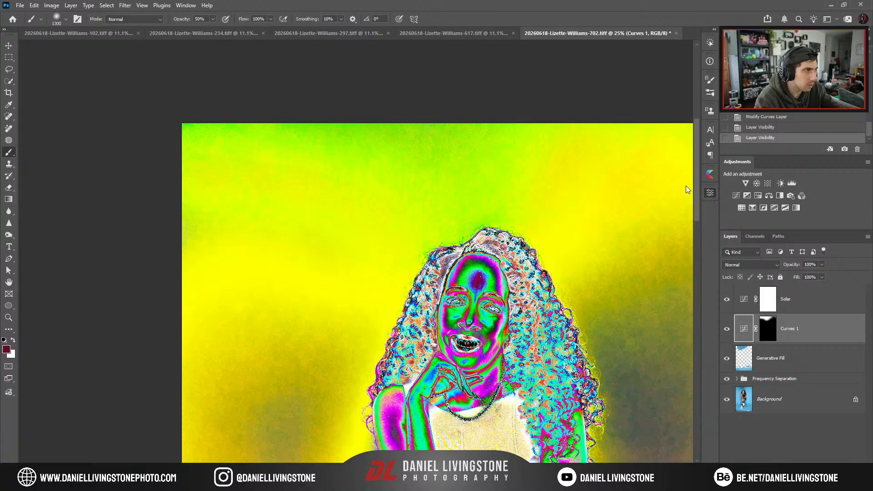
{"action": "left_click", "coordinate": [726, 304]}
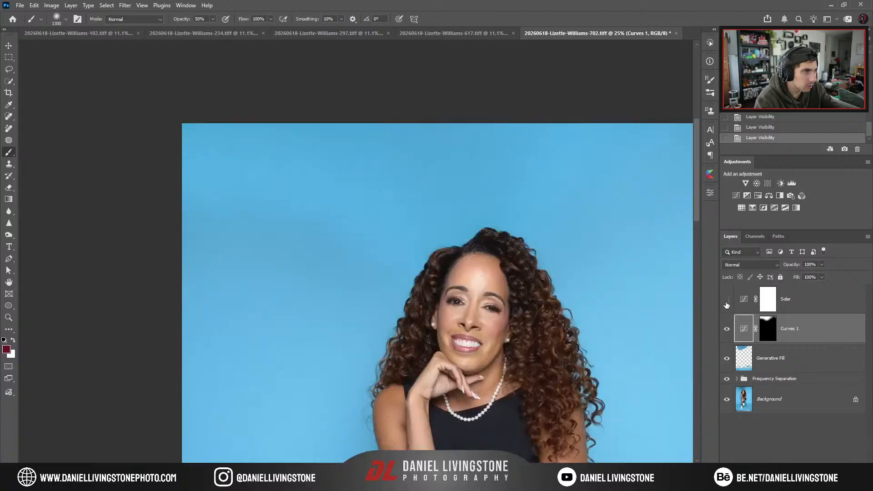
{"action": "left_click", "coordinate": [767, 332], "text": "alt"}
{"action": "left_click", "coordinate": [767, 332], "text": "alt"}
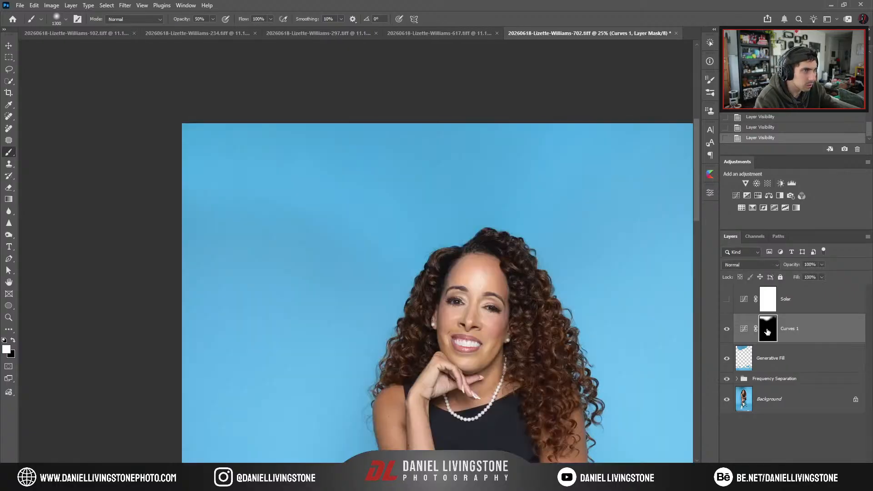
{"action": "left_click", "coordinate": [728, 330]}
{"action": "left_click", "coordinate": [727, 331]}
{"action": "left_click", "coordinate": [727, 331]}
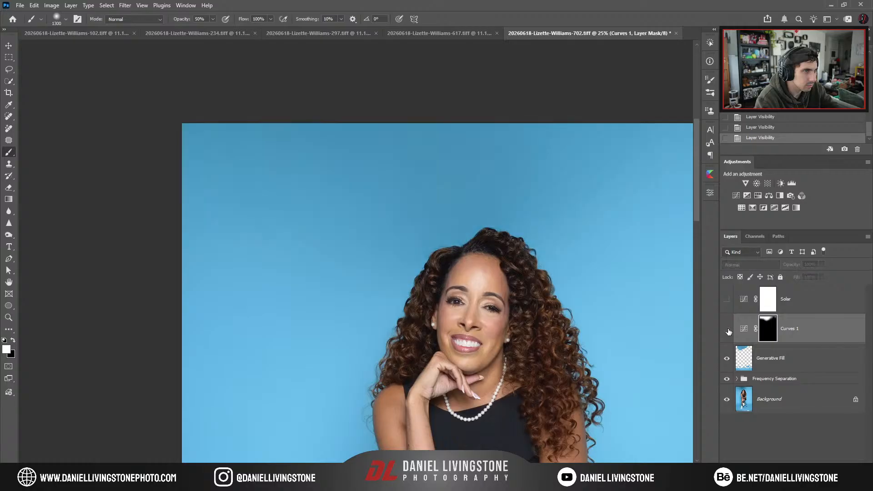
{"action": "left_click", "coordinate": [727, 330]}
{"action": "left_click", "coordinate": [728, 331]}
{"action": "left_click", "coordinate": [727, 331]}
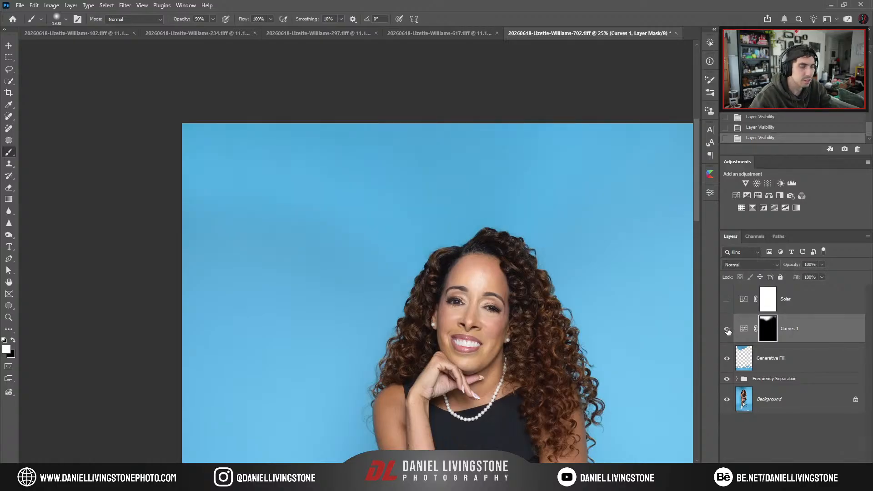
Rename the Curves 1 adjustment layer as Shadow Fix.
{"action": "double_click", "coordinate": [791, 329]}
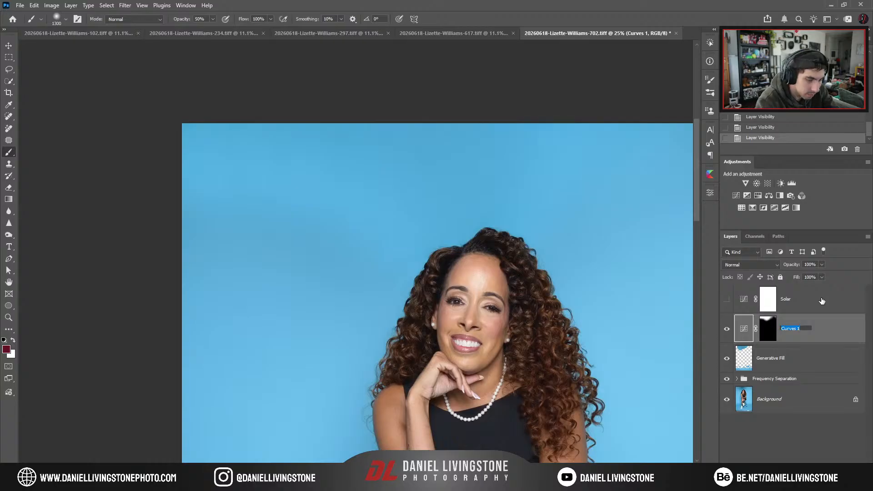
{"action": "type", "text": "Shadow"}
{"action": "key", "text": "Return"}
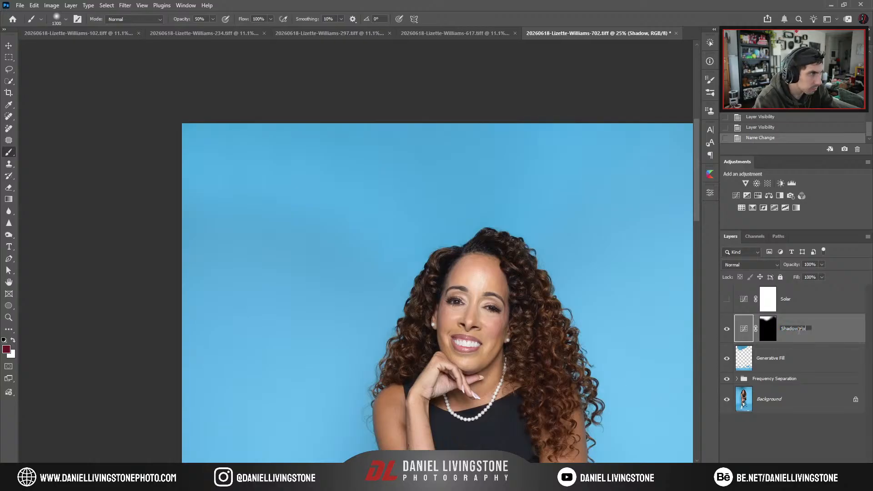
{"action": "key", "text": "Return"}
Examine the shoes, legs and stool area up close for remaining flaws.
{"action": "key", "text": "ctrl+0"}
{"action": "key", "text": "ctrl+plus"}
{"action": "key", "text": "ctrl+plus"}
{"action": "key", "text": "ctrl+plus"}
{"action": "left_click_drag", "start_coordinate": [383, 340], "coordinate": [410, 110]}
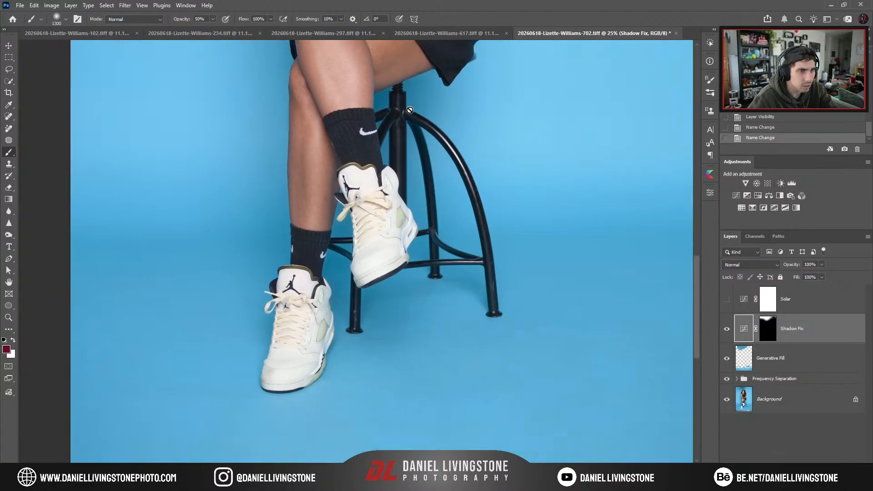
{"action": "key", "text": "ctrl+plus"}
{"action": "key", "text": "ctrl+plus"}
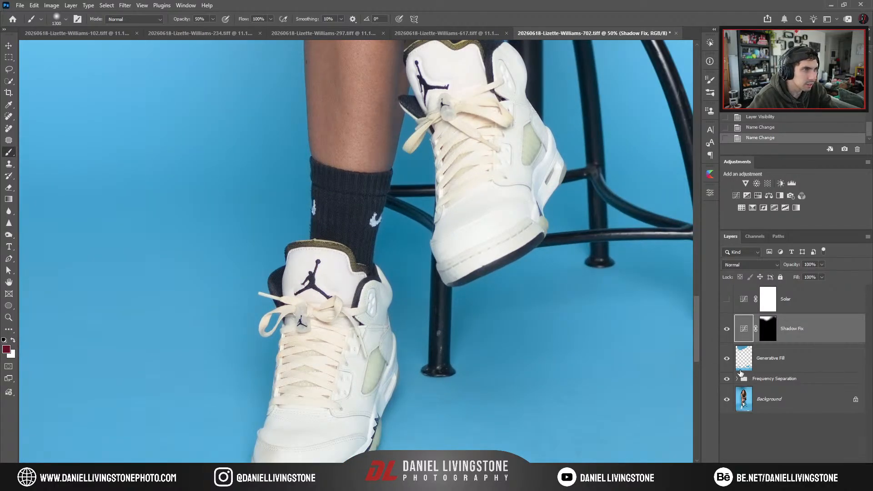
{"action": "key", "text": "ctrl+minus"}
{"action": "left_click_drag", "start_coordinate": [463, 73], "coordinate": [447, 241]}
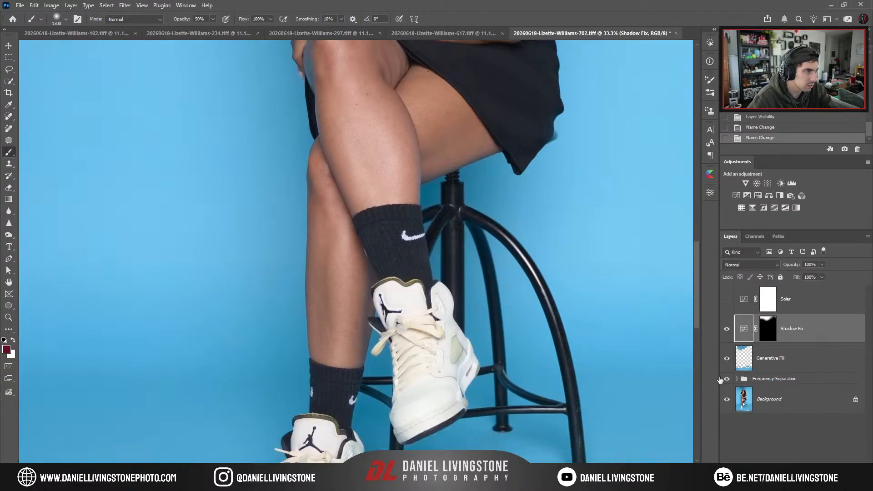
Patch the scabbed wound on the horizontal forearm with clean skin texture on the High Frequency - Texture layer.
{"action": "key", "text": "ctrl+plus"}
{"action": "left_click", "coordinate": [737, 379]}
{"action": "left_click", "coordinate": [758, 402]}
{"action": "key", "text": "j"}
{"action": "left_click_drag", "start_coordinate": [436, 382], "coordinate": [435, 179]}
{"action": "left_click_drag", "start_coordinate": [392, 327], "coordinate": [447, 187]}
{"action": "left_click_drag", "start_coordinate": [441, 222], "coordinate": [428, 333]}
{"action": "left_click_drag", "start_coordinate": [437, 248], "coordinate": [430, 361]}
{"action": "left_click_drag", "start_coordinate": [433, 248], "coordinate": [412, 377]}
{"action": "left_click_drag", "start_coordinate": [431, 255], "coordinate": [423, 407]}
{"action": "left_click_drag", "start_coordinate": [433, 298], "coordinate": [405, 400]}
{"action": "key", "text": "ctrl+plus"}
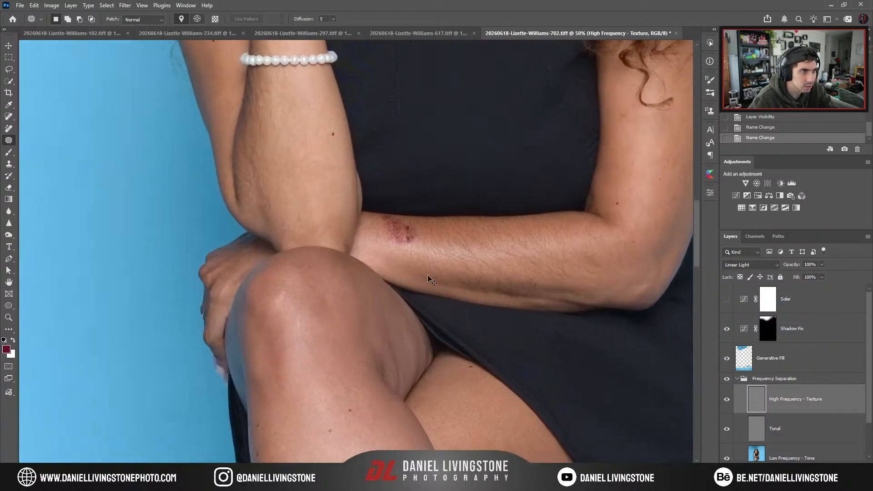
{"action": "left_click_drag", "start_coordinate": [429, 277], "coordinate": [406, 310]}
{"action": "key", "text": "ctrl+plus"}
{"action": "key", "text": "ctrl+plus"}
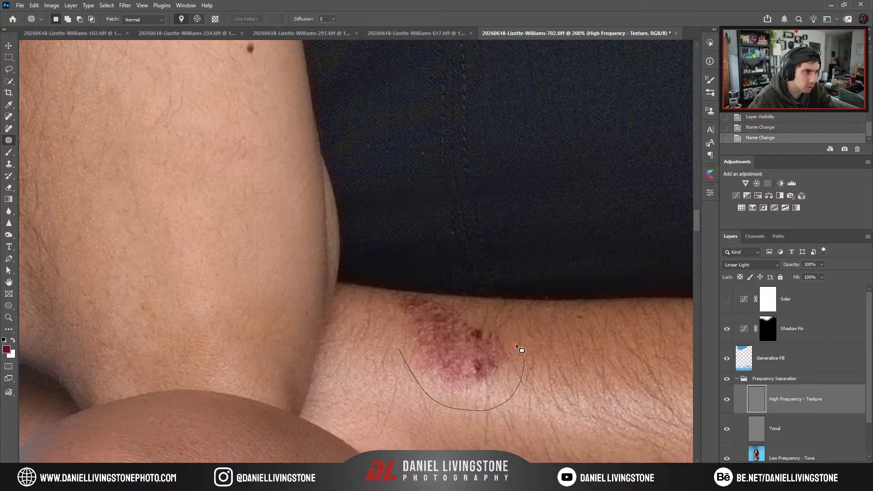
{"action": "mouse_move", "coordinate": [392, 297]}
{"action": "left_mouse_down"}
{"action": "mouse_move", "coordinate": [399, 348]}
{"action": "mouse_move", "coordinate": [566, 354]}
{"action": "mouse_move", "coordinate": [564, 366]}
{"action": "left_mouse_up"}
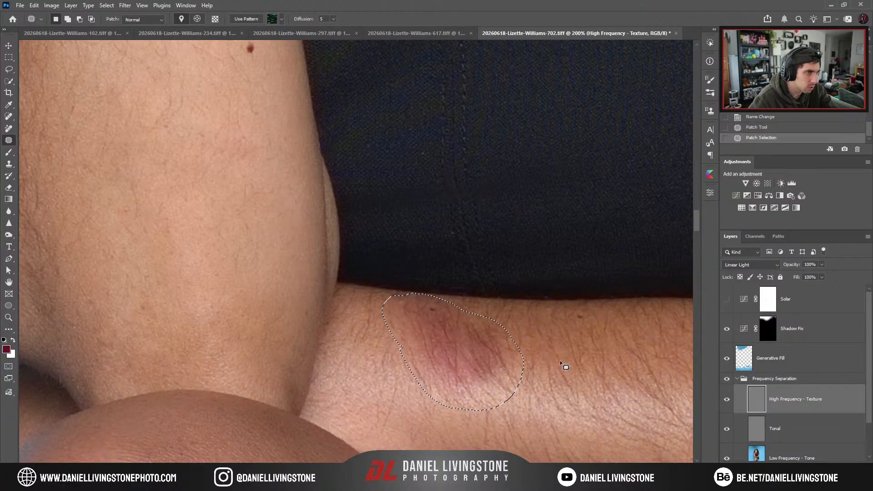
Patch the same forearm area on the Low Frequency - Tone layer to remove the redness, and deselect.
{"action": "left_click", "coordinate": [782, 456]}
{"action": "left_click_drag", "start_coordinate": [427, 336], "coordinate": [587, 348]}
{"action": "key", "text": "ctrl+d"}
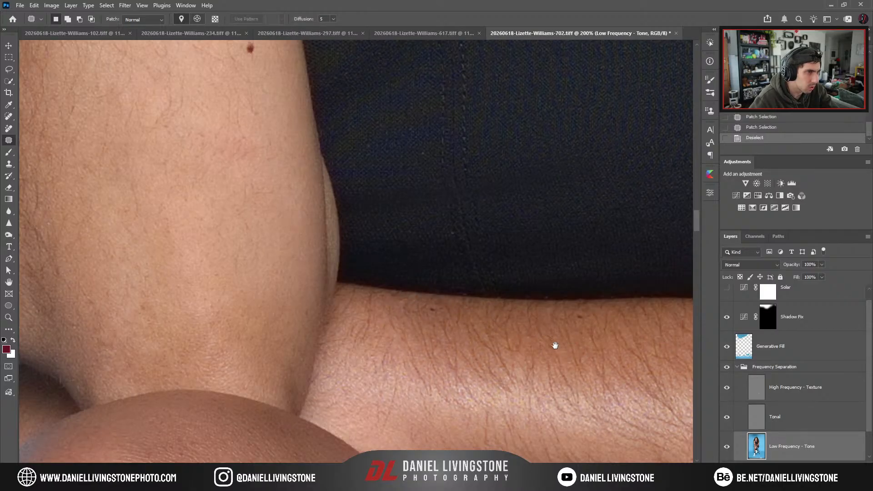
Patch the small dark spot near the horizontal forearm's upper edge on the High Frequency - Texture layer.
{"action": "scroll", "coordinate": [555, 347], "scroll_direction": "right", "scroll_amount": 3}
{"action": "key", "text": "ctrl+plus"}
{"action": "key", "text": "alt+bracketright"}
{"action": "key", "text": "alt+bracketright"}
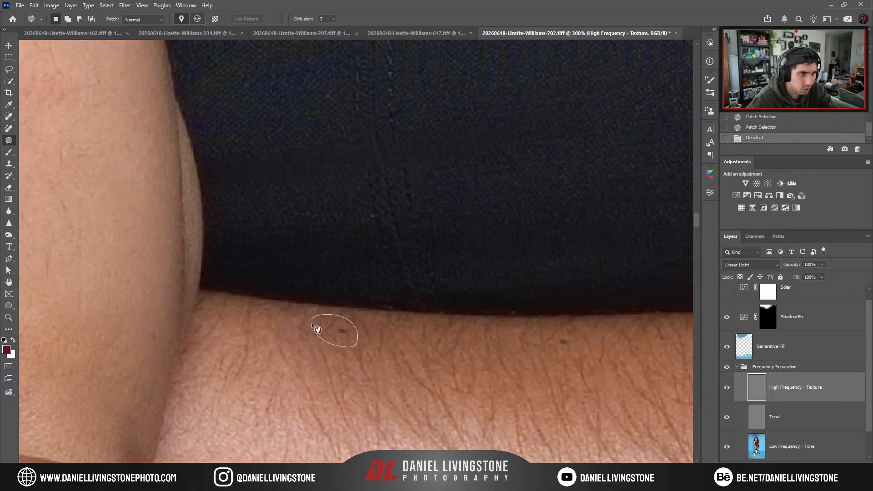
{"action": "key", "text": "ctrl+minus"}
{"action": "key", "text": "ctrl+minus"}
{"action": "key", "text": "ctrl+minus"}
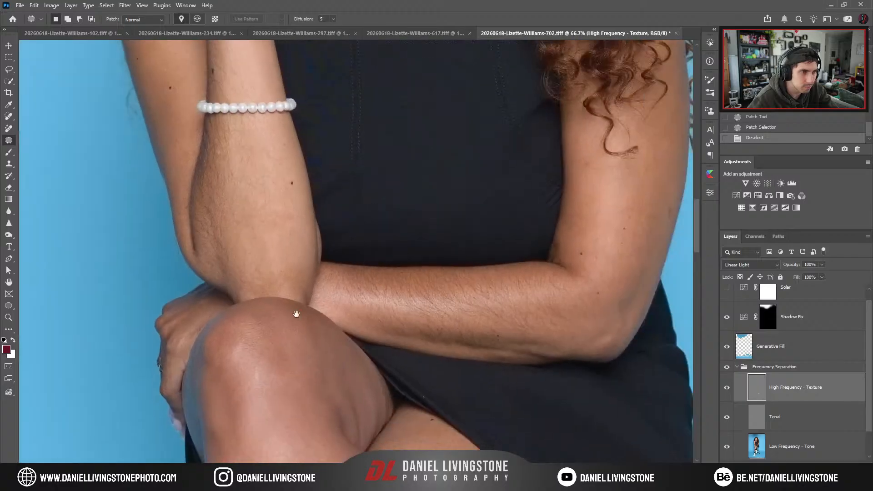
Patch the pale mark on the raised forearm below the pearl bracelet.
{"action": "left_click_drag", "start_coordinate": [283, 315], "coordinate": [311, 324]}
{"action": "key", "text": "ctrl+plus"}
{"action": "key", "text": "ctrl+plus"}
{"action": "key", "text": "ctrl+plus"}
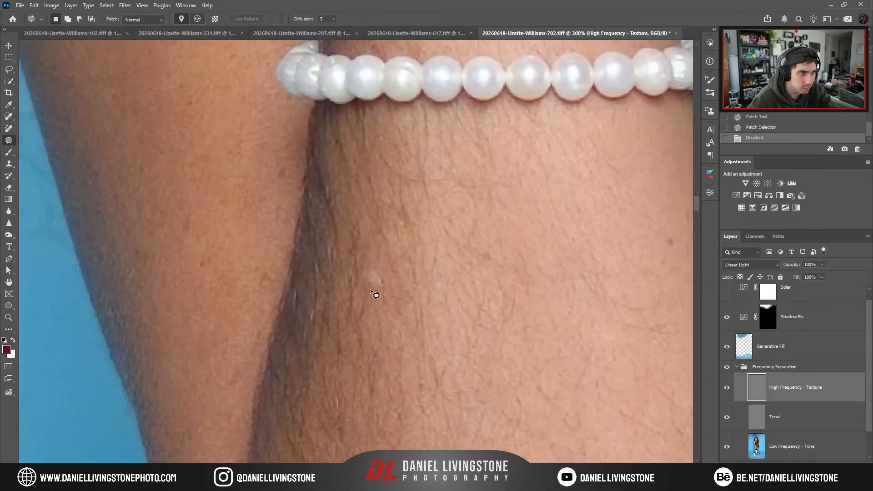
{"action": "left_click_drag", "start_coordinate": [378, 301], "coordinate": [370, 288]}
{"action": "key", "text": "ctrl+d"}
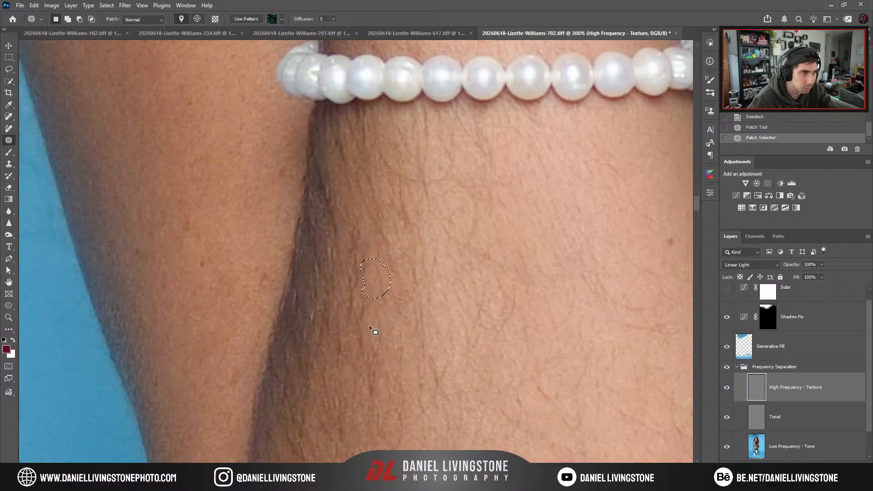
{"action": "left_click", "coordinate": [373, 331]}
Patch the small dark marks on the upper arm above the elbow.
{"action": "key", "text": "ctrl+minus"}
{"action": "key", "text": "ctrl+minus"}
{"action": "key", "text": "ctrl+minus"}
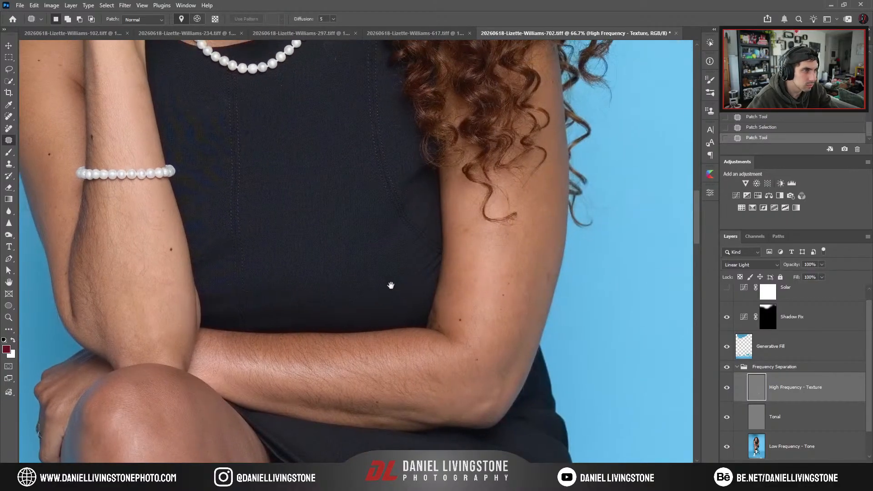
{"action": "left_click_drag", "start_coordinate": [390, 285], "coordinate": [378, 312]}
{"action": "key", "text": "ctrl+plus"}
{"action": "key", "text": "ctrl+plus"}
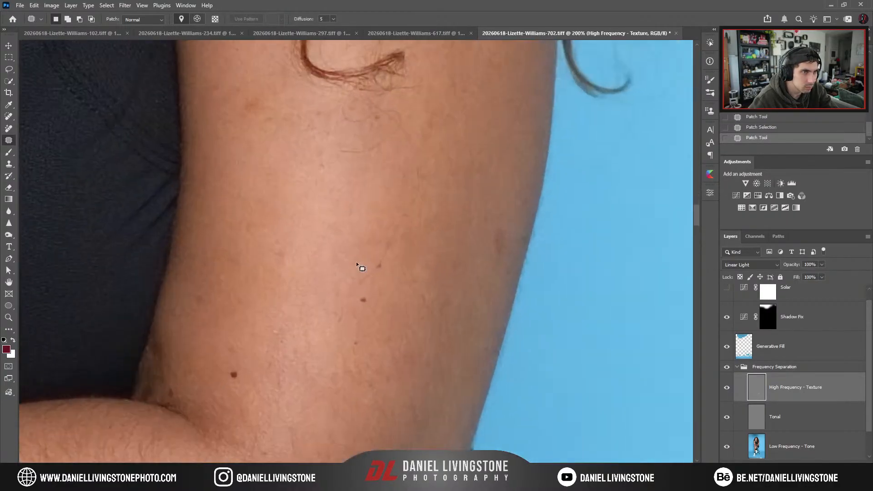
{"action": "left_click_drag", "start_coordinate": [412, 220], "coordinate": [409, 229]}
{"action": "mouse_move", "coordinate": [373, 295]}
{"action": "left_mouse_down"}
{"action": "mouse_move", "coordinate": [354, 214]}
{"action": "mouse_move", "coordinate": [338, 325]}
{"action": "left_mouse_up"}
{"action": "key", "text": "ctrl+d"}
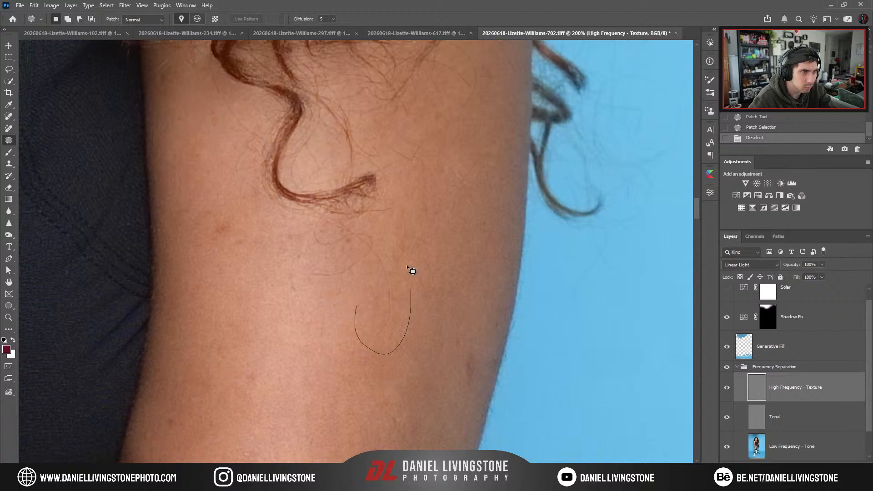
Patch the stray hairs and small blemishes on the upper arm beneath the loose curl.
{"action": "left_click_drag", "start_coordinate": [407, 267], "coordinate": [361, 301]}
{"action": "left_click_drag", "start_coordinate": [369, 301], "coordinate": [342, 350]}
{"action": "left_click_drag", "start_coordinate": [308, 290], "coordinate": [318, 344]}
{"action": "mouse_move", "coordinate": [385, 286]}
{"action": "left_mouse_down"}
{"action": "mouse_move", "coordinate": [336, 328]}
{"action": "mouse_move", "coordinate": [339, 357]}
{"action": "left_mouse_up"}
{"action": "key", "text": "ctrl+d"}
{"action": "key", "text": "ctrl+minus"}
{"action": "key", "text": "ctrl+minus"}
{"action": "key", "text": "ctrl+minus"}
{"action": "key", "text": "ctrl+plus"}
{"action": "key", "text": "ctrl+plus"}
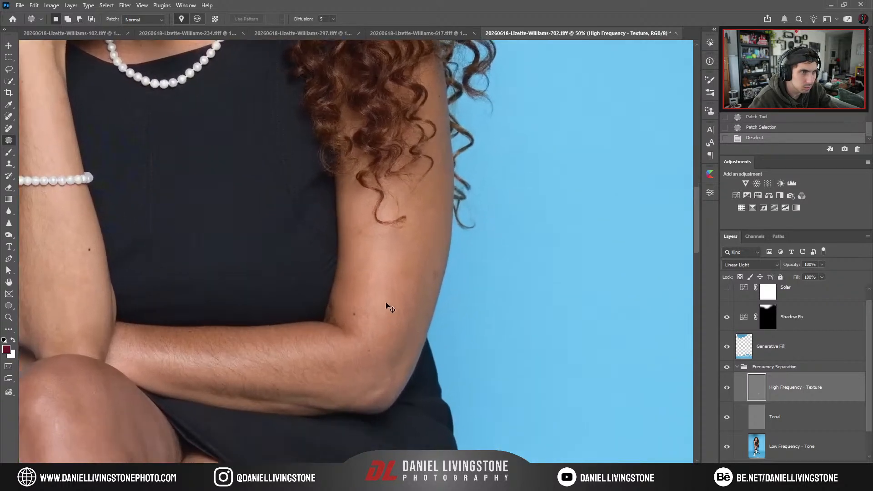
{"action": "mouse_move", "coordinate": [350, 224]}
{"action": "left_mouse_down"}
{"action": "mouse_move", "coordinate": [341, 185]}
{"action": "mouse_move", "coordinate": [349, 256]}
{"action": "left_mouse_up"}
{"action": "key", "text": "ctrl+d"}
Patch the small marks on the skin between the nose and the upper lip.
{"action": "key", "text": "ctrl+minus"}
{"action": "key", "text": "ctrl+minus"}
{"action": "key", "text": "ctrl+minus"}
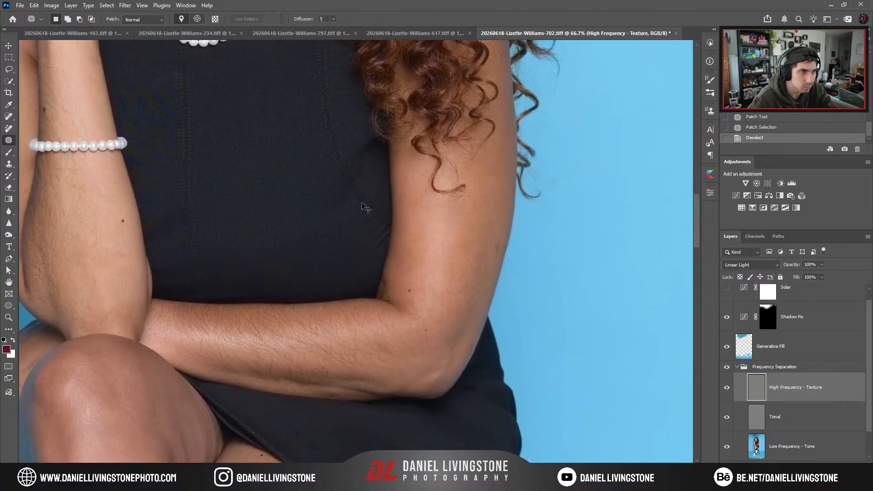
{"action": "left_click_drag", "start_coordinate": [185, 107], "coordinate": [382, 459]}
{"action": "key", "text": "ctrl+plus"}
{"action": "key", "text": "ctrl+plus"}
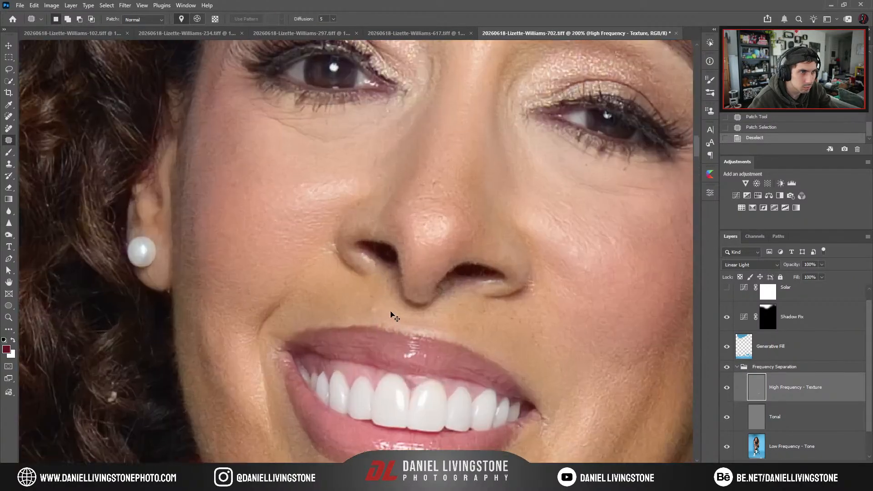
{"action": "key", "text": "ctrl+plus"}
{"action": "mouse_move", "coordinate": [363, 347]}
{"action": "left_mouse_down"}
{"action": "mouse_move", "coordinate": [331, 313]}
{"action": "mouse_move", "coordinate": [323, 344]}
{"action": "left_mouse_up"}
{"action": "scroll", "coordinate": [347, 357], "scroll_direction": "right", "scroll_amount": 3}
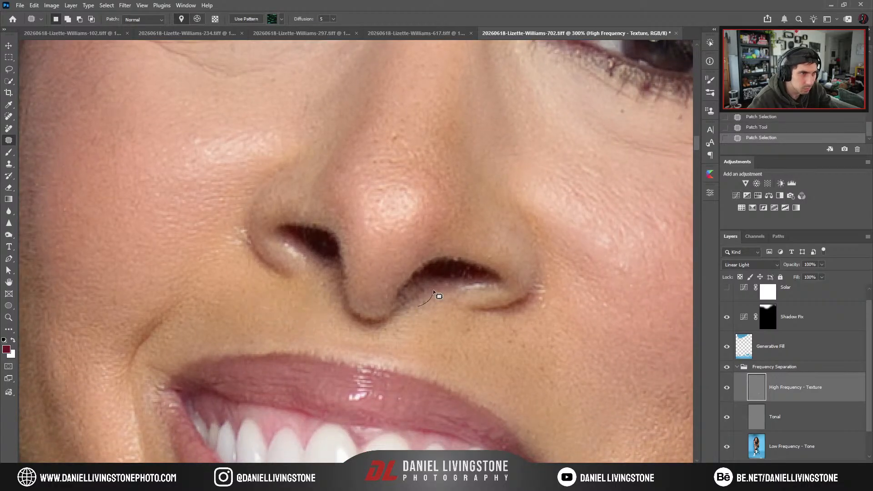
Patch the flaws along the lower edge of the nostril on the image's right side.
{"action": "key", "text": "ctrl+d"}
{"action": "key", "text": "ctrl+plus"}
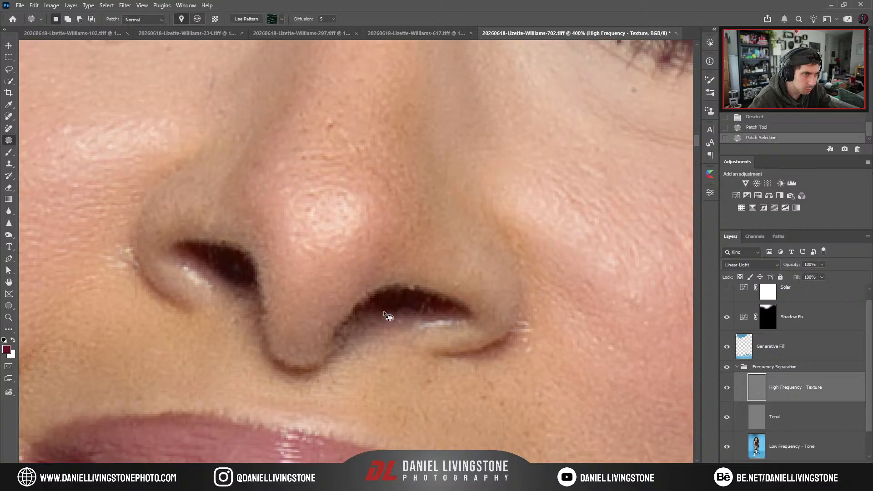
{"action": "mouse_move", "coordinate": [416, 314]}
{"action": "left_mouse_down"}
{"action": "mouse_move", "coordinate": [445, 319]}
{"action": "mouse_move", "coordinate": [387, 321]}
{"action": "mouse_move", "coordinate": [417, 318]}
{"action": "mouse_move", "coordinate": [400, 315]}
{"action": "mouse_move", "coordinate": [408, 317]}
{"action": "left_mouse_up"}
{"action": "key", "text": "ctrl+d"}
{"action": "key", "text": "ctrl+d"}
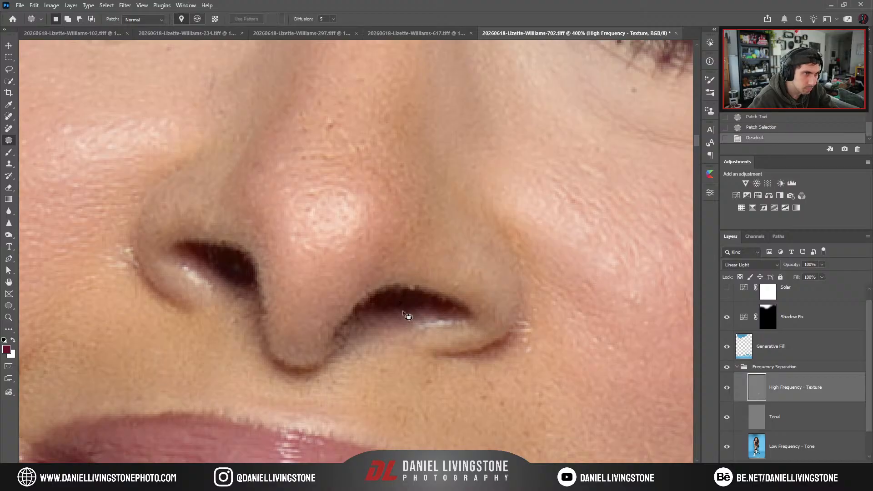
Patch a small blemish on the side of the nose above the nostril.
{"action": "scroll", "coordinate": [408, 317], "scroll_direction": "down", "scroll_amount": 5}
{"action": "scroll", "coordinate": [394, 322], "scroll_direction": "up", "scroll_amount": 5}
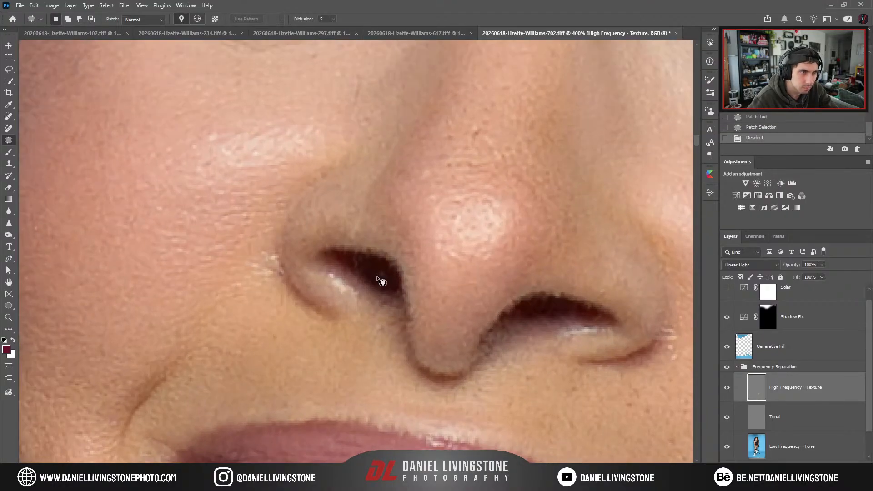
{"action": "scroll", "coordinate": [383, 283], "scroll_direction": "down", "scroll_amount": 2}
{"action": "scroll", "coordinate": [409, 200], "scroll_direction": "up", "scroll_amount": 1}
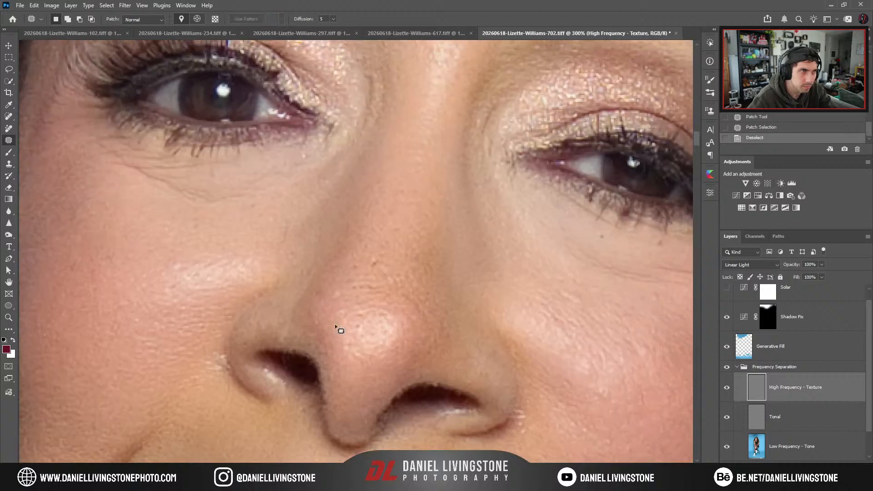
{"action": "scroll", "coordinate": [340, 330], "scroll_direction": "up", "scroll_amount": 1}
{"action": "left_click_drag", "start_coordinate": [309, 322], "coordinate": [310, 324]}
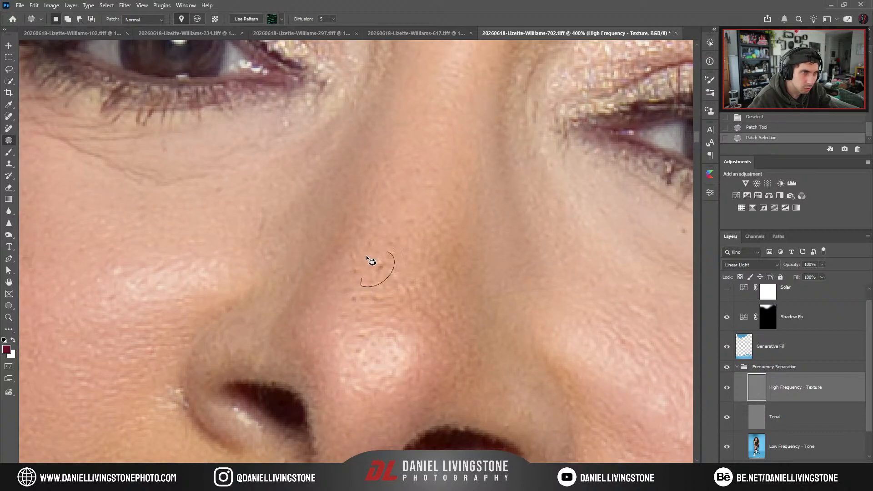
{"action": "key", "text": "ctrl+d"}
Patch the dark spots and visible pores on the lower bridge of the nose.
{"action": "mouse_move", "coordinate": [396, 265]}
{"action": "left_mouse_down"}
{"action": "mouse_move", "coordinate": [372, 285]}
{"action": "mouse_move", "coordinate": [375, 276]}
{"action": "left_mouse_up"}
{"action": "scroll", "coordinate": [370, 275], "scroll_direction": "down", "scroll_amount": 1}
{"action": "key", "text": "ctrl+d"}
{"action": "mouse_move", "coordinate": [385, 268]}
{"action": "left_mouse_down"}
{"action": "mouse_move", "coordinate": [380, 244]}
{"action": "mouse_move", "coordinate": [397, 210]}
{"action": "left_mouse_up"}
{"action": "mouse_move", "coordinate": [435, 296]}
{"action": "left_mouse_down"}
{"action": "mouse_move", "coordinate": [403, 262]}
{"action": "mouse_move", "coordinate": [432, 295]}
{"action": "left_mouse_up"}
{"action": "left_click_drag", "start_coordinate": [419, 269], "coordinate": [417, 226]}
{"action": "key", "text": "ctrl+d"}
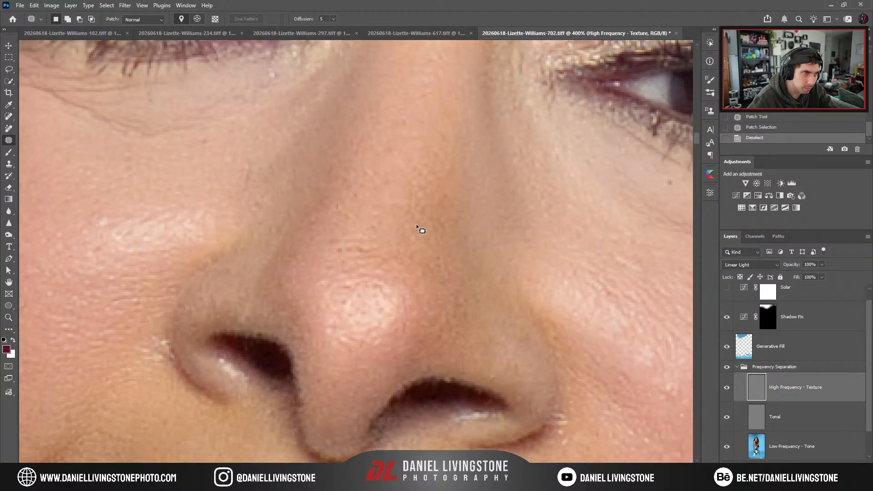
Patch the dark pores across the bridge just above the tip of the nose.
{"action": "mouse_move", "coordinate": [342, 261]}
{"action": "left_mouse_down"}
{"action": "mouse_move", "coordinate": [369, 320]}
{"action": "mouse_move", "coordinate": [362, 309]}
{"action": "mouse_move", "coordinate": [391, 244]}
{"action": "left_mouse_up"}
{"action": "key", "text": "ctrl+d"}
{"action": "mouse_move", "coordinate": [369, 294]}
{"action": "left_mouse_down"}
{"action": "mouse_move", "coordinate": [339, 334]}
{"action": "mouse_move", "coordinate": [382, 253]}
{"action": "mouse_move", "coordinate": [337, 358]}
{"action": "mouse_move", "coordinate": [374, 304]}
{"action": "mouse_move", "coordinate": [468, 314]}
{"action": "left_mouse_up"}
{"action": "key", "text": "ctrl+d"}
Patch the small mark on the cheek beside the nose, below the eye on the image's left side.
{"action": "key", "text": "ctrl+minus"}
{"action": "key", "text": "ctrl+minus"}
{"action": "key", "text": "ctrl+plus"}
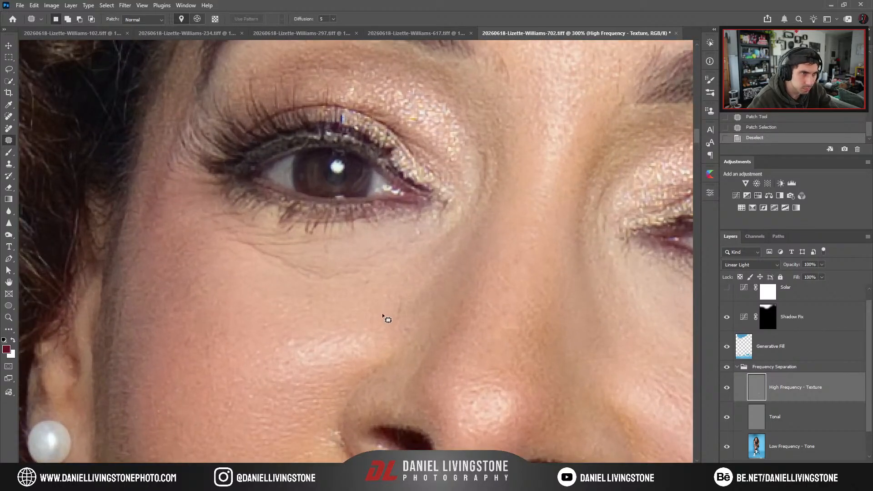
{"action": "mouse_move", "coordinate": [384, 317]}
{"action": "left_mouse_down"}
{"action": "mouse_move", "coordinate": [366, 308]}
{"action": "mouse_move", "coordinate": [401, 321]}
{"action": "left_mouse_up"}
{"action": "key", "text": "ctrl+minus"}
{"action": "key", "text": "ctrl+plus"}
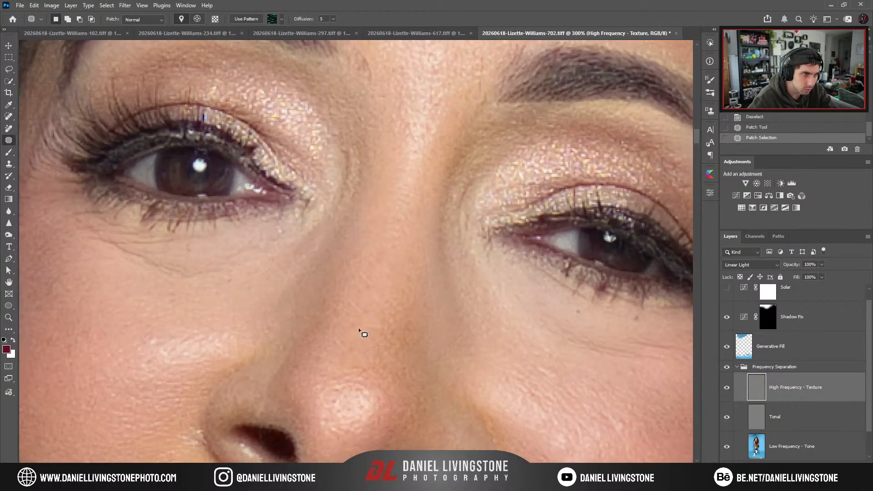
{"action": "key", "text": "ctrl+d"}
{"action": "key", "text": "ctrl+minus"}
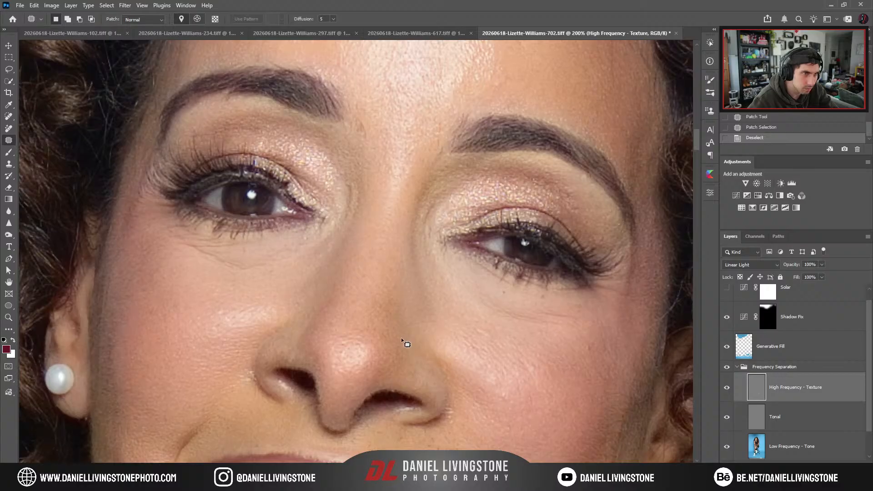
Patch the skin texture beneath the inner corner of the eye and on the upper cheek on the image's right side.
{"action": "scroll", "coordinate": [406, 344], "scroll_direction": "down", "scroll_amount": 3}
{"action": "key", "text": "ctrl+plus"}
{"action": "key", "text": "ctrl+plus"}
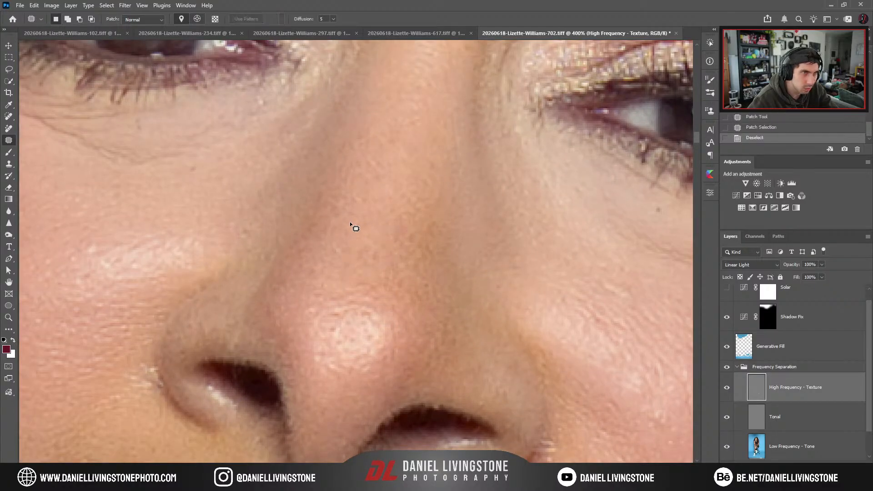
{"action": "key", "text": "ctrl+minus"}
{"action": "left_click_drag", "start_coordinate": [419, 264], "coordinate": [322, 290]}
{"action": "key", "text": "ctrl+plus"}
{"action": "mouse_move", "coordinate": [367, 253]}
{"action": "left_mouse_down"}
{"action": "mouse_move", "coordinate": [347, 310]}
{"action": "mouse_move", "coordinate": [398, 318]}
{"action": "left_mouse_up"}
{"action": "left_click_drag", "start_coordinate": [315, 291], "coordinate": [383, 309]}
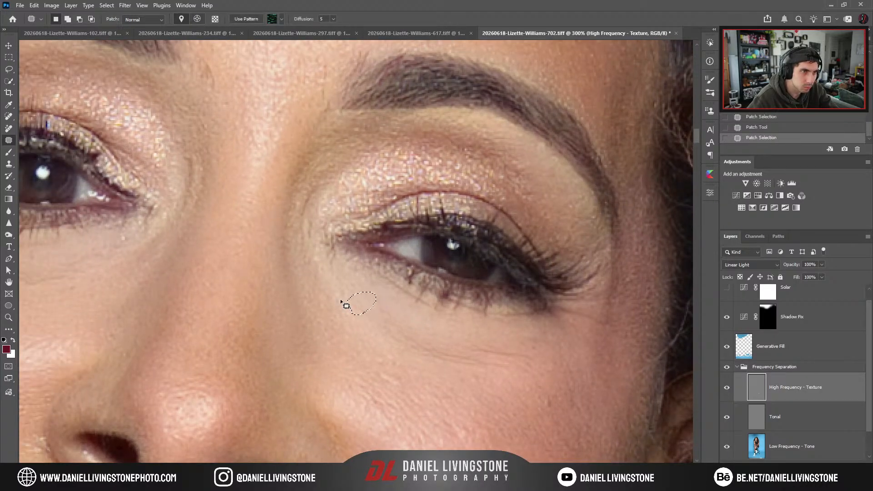
{"action": "left_click_drag", "start_coordinate": [369, 336], "coordinate": [409, 377]}
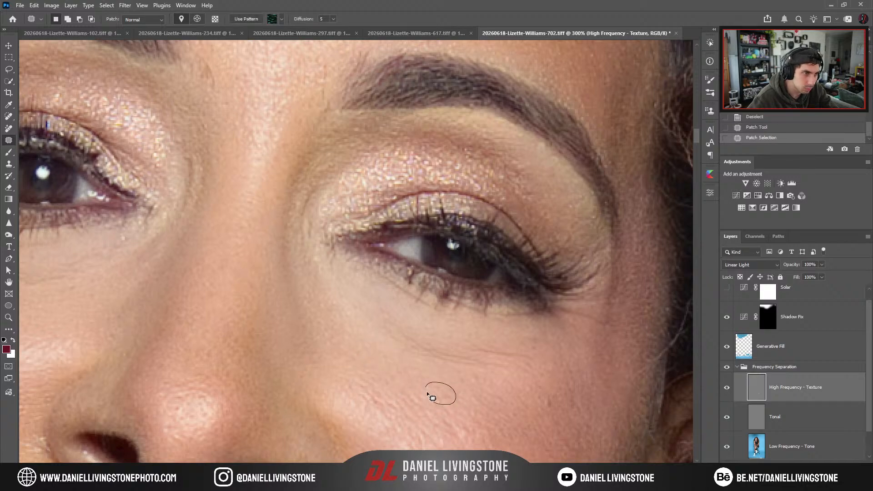
Patch the marks beside the inner end of the eyebrow on the image's left side.
{"action": "key", "text": "ctrl+minus"}
{"action": "left_click_drag", "start_coordinate": [395, 307], "coordinate": [424, 313]}
{"action": "scroll", "coordinate": [393, 301], "scroll_direction": "up", "scroll_amount": 3}
{"action": "key", "text": "ctrl+plus"}
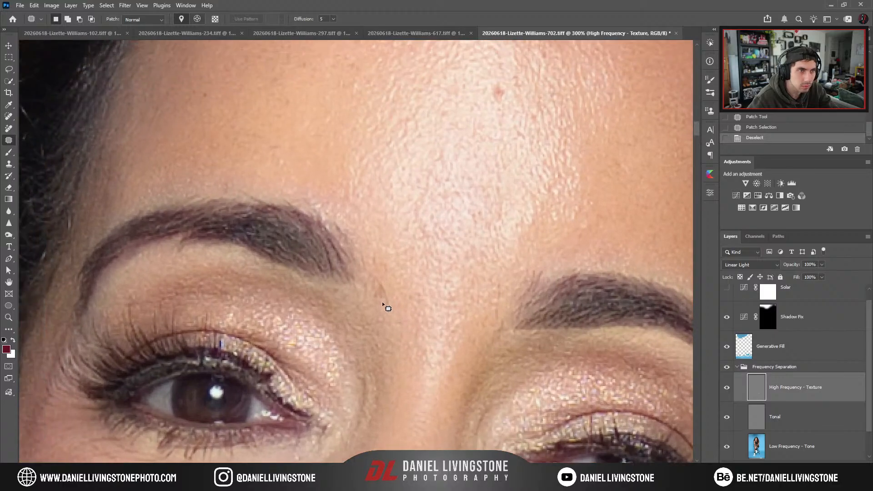
{"action": "left_click_drag", "start_coordinate": [383, 269], "coordinate": [380, 308]}
{"action": "mouse_move", "coordinate": [382, 290]}
{"action": "left_mouse_down"}
{"action": "mouse_move", "coordinate": [388, 283]}
{"action": "mouse_move", "coordinate": [382, 260]}
{"action": "left_mouse_up"}
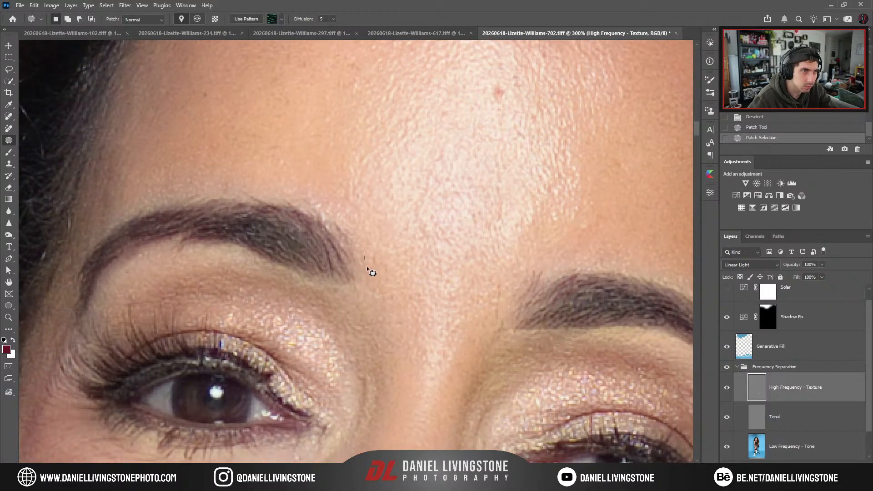
{"action": "key", "text": "ctrl+d"}
Patch the stray hairs at the inner end of the image's right eyebrow and the skin between the brows.
{"action": "scroll", "coordinate": [409, 304], "scroll_direction": "right", "scroll_amount": 3}
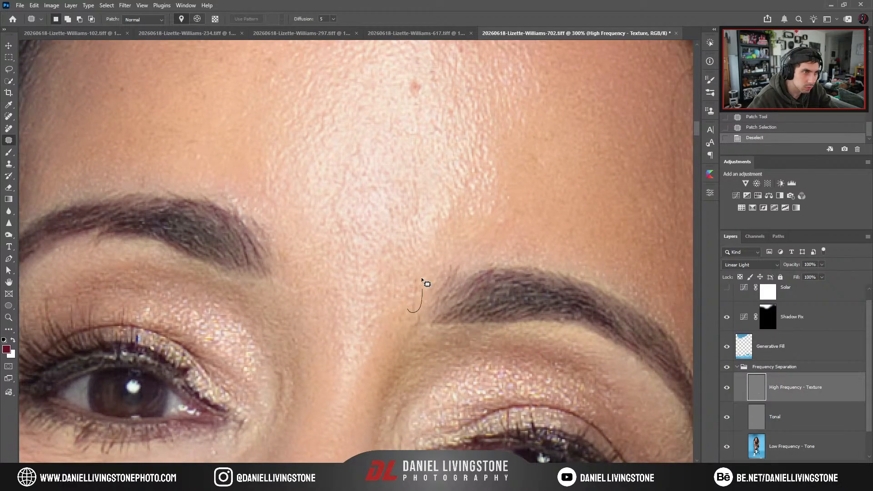
{"action": "mouse_move", "coordinate": [421, 277]}
{"action": "left_mouse_down"}
{"action": "mouse_move", "coordinate": [405, 306]}
{"action": "mouse_move", "coordinate": [370, 330]}
{"action": "mouse_move", "coordinate": [362, 317]}
{"action": "mouse_move", "coordinate": [396, 296]}
{"action": "mouse_move", "coordinate": [383, 294]}
{"action": "mouse_move", "coordinate": [390, 287]}
{"action": "mouse_move", "coordinate": [424, 305]}
{"action": "mouse_move", "coordinate": [432, 299]}
{"action": "mouse_move", "coordinate": [400, 296]}
{"action": "left_mouse_up"}
{"action": "key", "text": "ctrl+d"}
{"action": "mouse_move", "coordinate": [408, 302]}
{"action": "left_mouse_down"}
{"action": "mouse_move", "coordinate": [390, 314]}
{"action": "mouse_move", "coordinate": [442, 333]}
{"action": "left_mouse_up"}
{"action": "key", "text": "ctrl+d"}
{"action": "left_click_drag", "start_coordinate": [348, 312], "coordinate": [372, 326]}
{"action": "left_click_drag", "start_coordinate": [371, 323], "coordinate": [379, 336]}
Patch the marks on the forehead directly above the eyebrow on the image's left side.
{"action": "left_click_drag", "start_coordinate": [380, 287], "coordinate": [409, 369]}
{"action": "left_click_drag", "start_coordinate": [317, 269], "coordinate": [377, 339]}
{"action": "left_click_drag", "start_coordinate": [323, 312], "coordinate": [352, 292]}
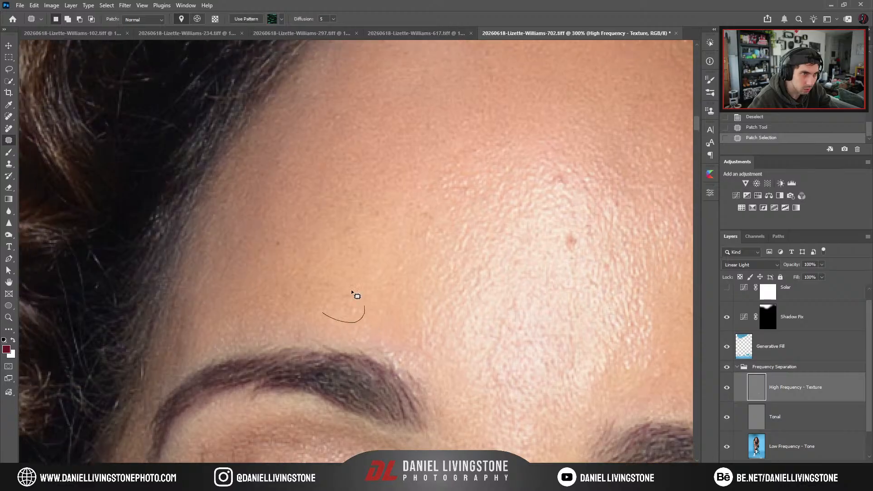
{"action": "mouse_move", "coordinate": [395, 328]}
{"action": "left_mouse_down"}
{"action": "mouse_move", "coordinate": [342, 316]}
{"action": "mouse_move", "coordinate": [393, 295]}
{"action": "mouse_move", "coordinate": [377, 287]}
{"action": "mouse_move", "coordinate": [351, 305]}
{"action": "mouse_move", "coordinate": [361, 284]}
{"action": "left_mouse_up"}
{"action": "key", "text": "ctrl+d"}
Patch the dark specks midway up the forehead on the image's left side, beside the shiny highlight.
{"action": "scroll", "coordinate": [374, 277], "scroll_direction": "up", "scroll_amount": 1}
{"action": "scroll", "coordinate": [374, 277], "scroll_direction": "right", "scroll_amount": 1}
{"action": "mouse_move", "coordinate": [361, 296]}
{"action": "left_mouse_down"}
{"action": "mouse_move", "coordinate": [351, 277]}
{"action": "mouse_move", "coordinate": [329, 303]}
{"action": "left_mouse_up"}
{"action": "mouse_move", "coordinate": [333, 294]}
{"action": "left_mouse_down"}
{"action": "mouse_move", "coordinate": [375, 304]}
{"action": "mouse_move", "coordinate": [342, 276]}
{"action": "left_mouse_up"}
{"action": "left_click_drag", "start_coordinate": [348, 283], "coordinate": [331, 307]}
{"action": "left_click_drag", "start_coordinate": [313, 326], "coordinate": [325, 340]}
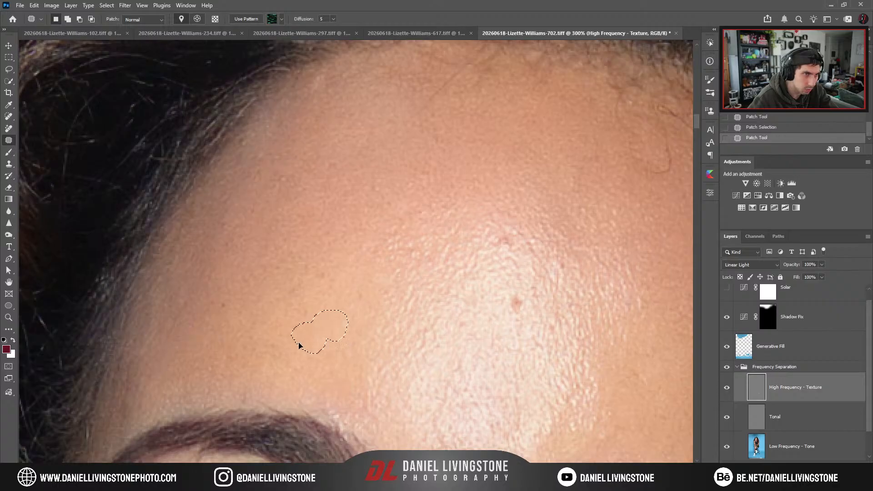
{"action": "left_click_drag", "start_coordinate": [342, 279], "coordinate": [357, 278]}
{"action": "key", "text": "ctrl+d"}
Patch the small reddish spot at the upper edge of the forehead highlight.
{"action": "mouse_move", "coordinate": [353, 290]}
{"action": "left_mouse_down"}
{"action": "mouse_move", "coordinate": [335, 312]}
{"action": "mouse_move", "coordinate": [372, 319]}
{"action": "left_mouse_up"}
{"action": "left_click_drag", "start_coordinate": [381, 268], "coordinate": [401, 275]}
{"action": "key", "text": "ctrl+d"}
{"action": "mouse_move", "coordinate": [404, 276]}
{"action": "left_mouse_down"}
{"action": "mouse_move", "coordinate": [341, 310]}
{"action": "mouse_move", "coordinate": [274, 271]}
{"action": "left_mouse_up"}
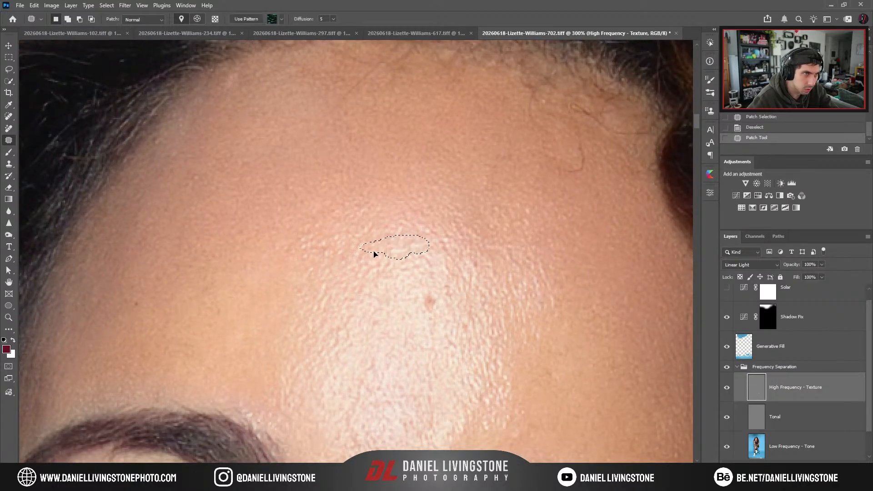
{"action": "key", "text": "ctrl+d"}
Patch the red blemish in the middle of the forehead highlight and the skin around it.
{"action": "left_click_drag", "start_coordinate": [386, 285], "coordinate": [334, 274]}
{"action": "mouse_move", "coordinate": [361, 287]}
{"action": "left_mouse_down"}
{"action": "mouse_move", "coordinate": [360, 255]}
{"action": "mouse_move", "coordinate": [339, 269]}
{"action": "left_mouse_up"}
{"action": "key", "text": "ctrl+d"}
{"action": "mouse_move", "coordinate": [346, 277]}
{"action": "left_mouse_down"}
{"action": "mouse_move", "coordinate": [374, 280]}
{"action": "mouse_move", "coordinate": [350, 275]}
{"action": "left_mouse_up"}
{"action": "left_click_drag", "start_coordinate": [359, 283], "coordinate": [348, 304]}
{"action": "key", "text": "ctrl+d"}
Patch the uneven texture along the edge of the forehead highlight on the image's right side.
{"action": "mouse_move", "coordinate": [383, 283]}
{"action": "left_mouse_down"}
{"action": "mouse_move", "coordinate": [347, 298]}
{"action": "mouse_move", "coordinate": [363, 314]}
{"action": "left_mouse_up"}
{"action": "key", "text": "ctrl+d"}
{"action": "left_click_drag", "start_coordinate": [374, 318], "coordinate": [395, 304]}
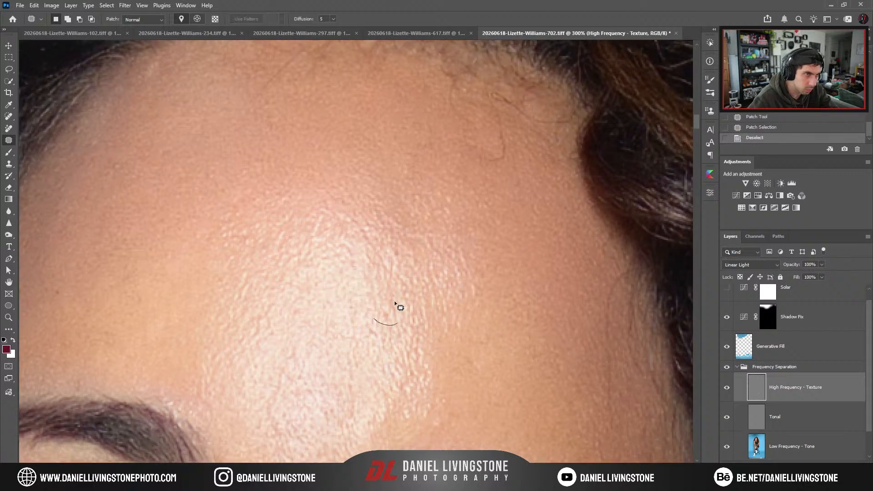
{"action": "key", "text": "ctrl+d"}
{"action": "mouse_move", "coordinate": [358, 338]}
{"action": "left_mouse_down"}
{"action": "mouse_move", "coordinate": [356, 300]}
{"action": "mouse_move", "coordinate": [369, 297]}
{"action": "mouse_move", "coordinate": [372, 313]}
{"action": "left_mouse_up"}
{"action": "key", "text": "ctrl+d"}
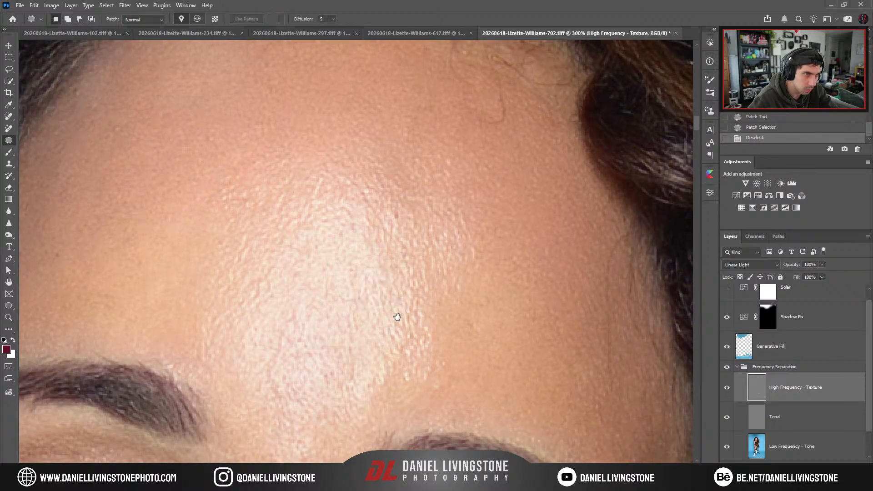
Patch the marks on the forehead between the highlight and the hair on the image's right side.
{"action": "mouse_move", "coordinate": [447, 320]}
{"action": "left_mouse_down"}
{"action": "mouse_move", "coordinate": [395, 311]}
{"action": "mouse_move", "coordinate": [408, 295]}
{"action": "left_mouse_up"}
{"action": "left_click_drag", "start_coordinate": [430, 313], "coordinate": [455, 337]}
{"action": "key", "text": "ctrl+d"}
{"action": "scroll", "coordinate": [407, 328], "scroll_direction": "up", "scroll_amount": 2}
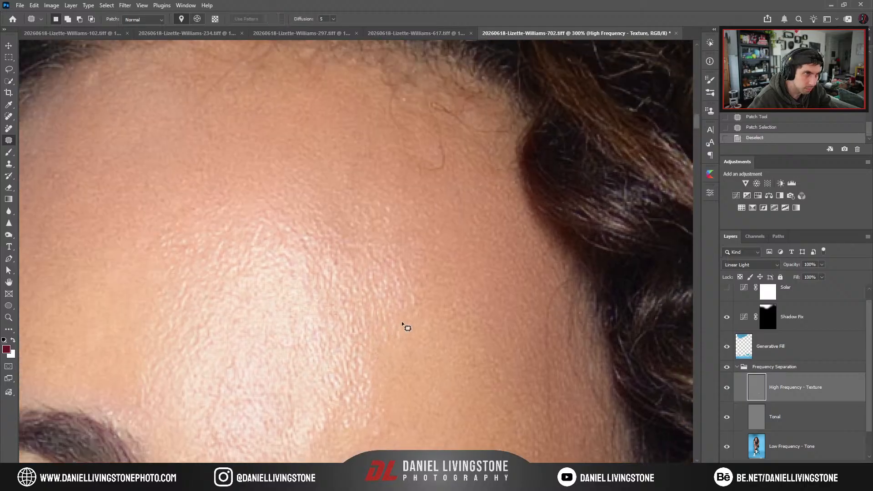
{"action": "left_click_drag", "start_coordinate": [406, 253], "coordinate": [408, 247]}
{"action": "left_click_drag", "start_coordinate": [421, 291], "coordinate": [448, 288]}
{"action": "left_click_drag", "start_coordinate": [402, 243], "coordinate": [431, 305]}
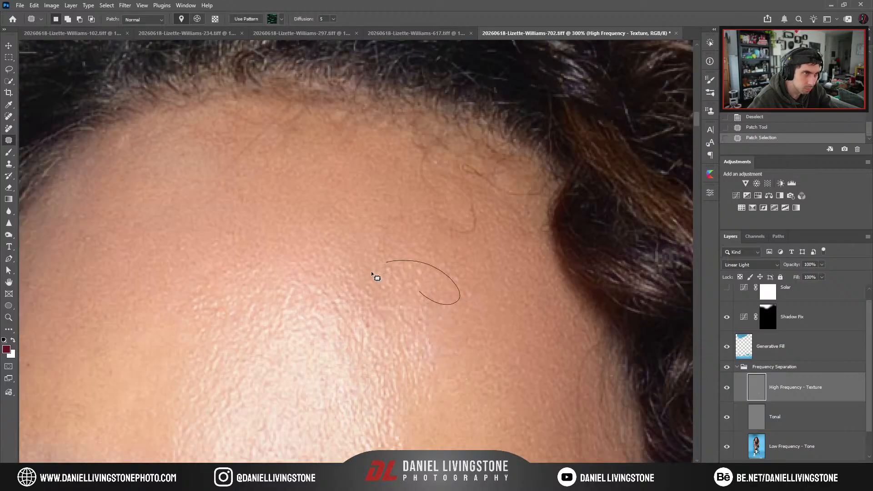
{"action": "key", "text": "ctrl+d"}
Patch the uneven texture and fine hairs on the upper forehead just below the centre of the hairline.
{"action": "mouse_move", "coordinate": [350, 244]}
{"action": "left_mouse_down"}
{"action": "mouse_move", "coordinate": [368, 253]}
{"action": "mouse_move", "coordinate": [363, 224]}
{"action": "left_mouse_up"}
{"action": "left_click_drag", "start_coordinate": [374, 231], "coordinate": [338, 225]}
{"action": "left_click_drag", "start_coordinate": [338, 225], "coordinate": [392, 287]}
{"action": "mouse_move", "coordinate": [378, 250]}
{"action": "left_mouse_down"}
{"action": "mouse_move", "coordinate": [432, 247]}
{"action": "mouse_move", "coordinate": [367, 277]}
{"action": "left_mouse_up"}
{"action": "left_click_drag", "start_coordinate": [305, 268], "coordinate": [370, 289]}
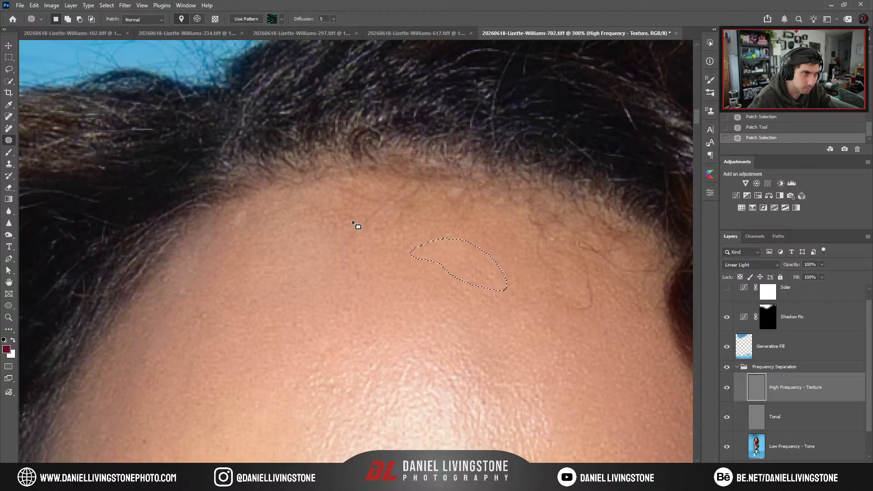
{"action": "left_click_drag", "start_coordinate": [416, 198], "coordinate": [347, 228]}
{"action": "left_click_drag", "start_coordinate": [370, 233], "coordinate": [384, 272]}
{"action": "key", "text": "ctrl+d"}
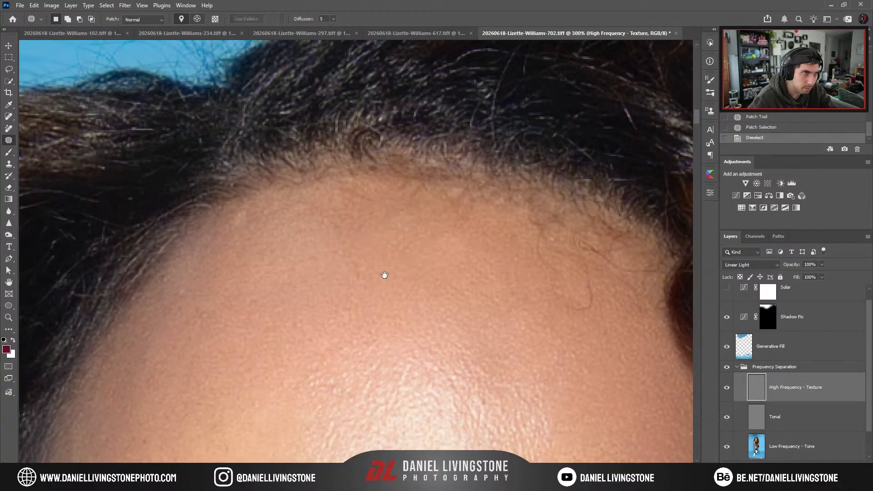
Remove the loose curled hairs below the hairline on the image's right side by patching them with clean forehead skin.
{"action": "left_click_drag", "start_coordinate": [512, 313], "coordinate": [358, 313]}
{"action": "mouse_move", "coordinate": [396, 307]}
{"action": "left_mouse_down"}
{"action": "mouse_move", "coordinate": [445, 304]}
{"action": "mouse_move", "coordinate": [391, 304]}
{"action": "left_mouse_up"}
{"action": "left_click_drag", "start_coordinate": [416, 305], "coordinate": [340, 276]}
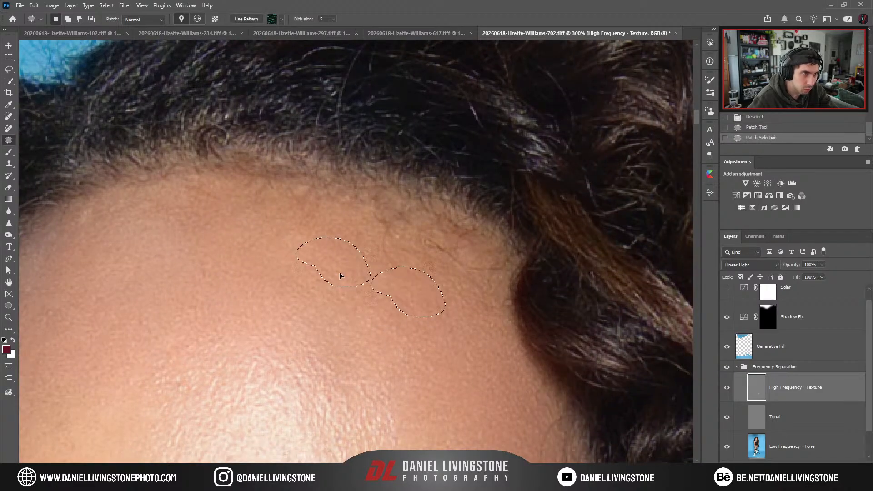
{"action": "left_click_drag", "start_coordinate": [405, 255], "coordinate": [337, 251]}
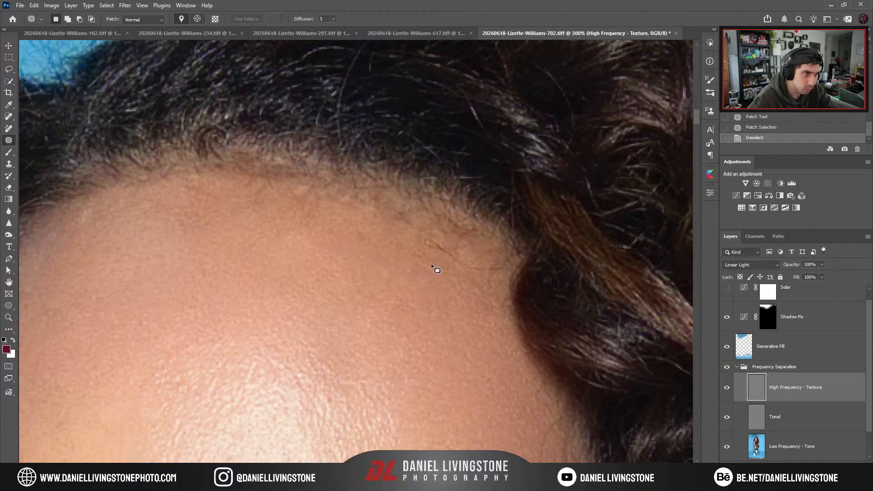
{"action": "left_click_drag", "start_coordinate": [459, 255], "coordinate": [410, 237]}
{"action": "left_click_drag", "start_coordinate": [439, 264], "coordinate": [394, 277]}
{"action": "key", "text": "ctrl+d"}
Patch the remaining marks at the top of the forehead under the middle of the hairline.
{"action": "key", "text": "ctrl+minus"}
{"action": "key", "text": "ctrl+minus"}
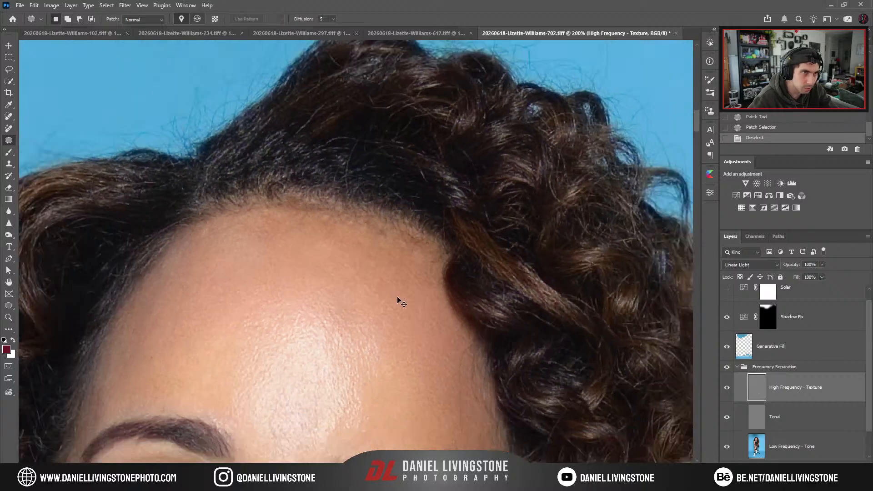
{"action": "left_click_drag", "start_coordinate": [395, 318], "coordinate": [411, 299]}
{"action": "key", "text": "ctrl+plus"}
{"action": "key", "text": "ctrl+plus"}
{"action": "mouse_move", "coordinate": [356, 300]}
{"action": "left_mouse_down"}
{"action": "mouse_move", "coordinate": [429, 332]}
{"action": "mouse_move", "coordinate": [469, 332]}
{"action": "left_mouse_up"}
{"action": "key", "text": "ctrl+d"}
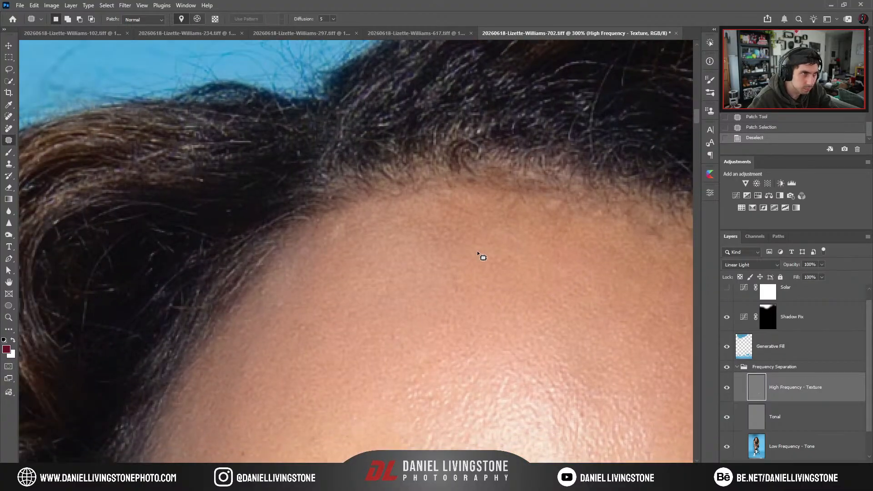
{"action": "left_click_drag", "start_coordinate": [487, 241], "coordinate": [473, 225]}
{"action": "left_click_drag", "start_coordinate": [470, 225], "coordinate": [468, 279]}
{"action": "key", "text": "ctrl+d"}
Patch the flaw near the hairline at the upper corner of the forehead on the image's left side.
{"action": "left_click_drag", "start_coordinate": [370, 260], "coordinate": [456, 278]}
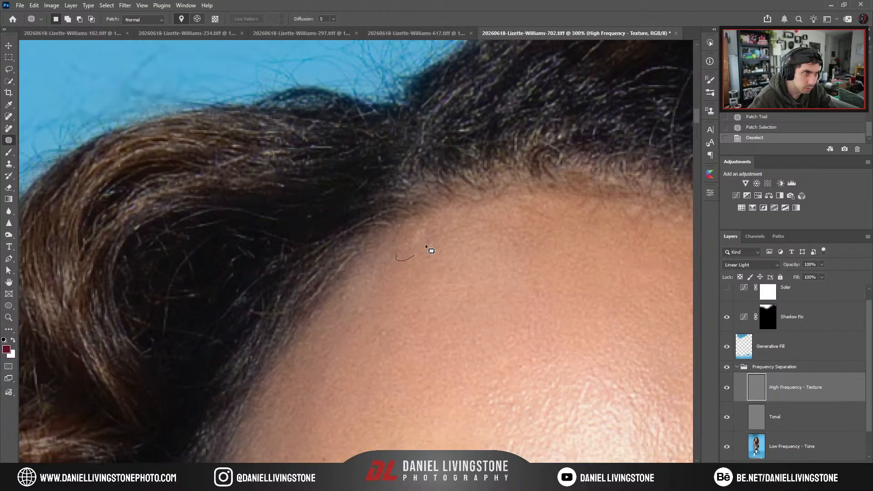
{"action": "left_click_drag", "start_coordinate": [425, 246], "coordinate": [398, 252]}
{"action": "left_click_drag", "start_coordinate": [409, 247], "coordinate": [387, 281]}
{"action": "key", "text": "ctrl+d"}
Examine the retouched face, then the arms, neckline and full-length figure for remaining flaws.
{"action": "key", "text": "ctrl+minus"}
{"action": "key", "text": "ctrl+minus"}
{"action": "left_click_drag", "start_coordinate": [432, 335], "coordinate": [414, 298]}
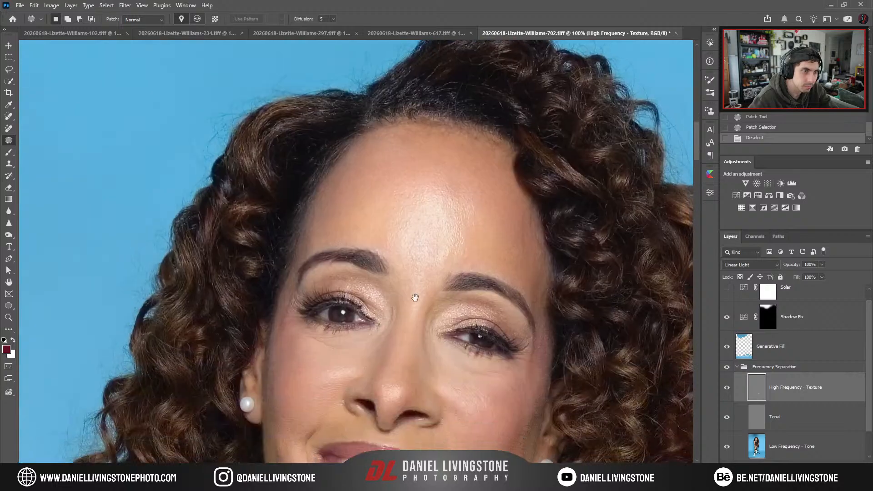
{"action": "key", "text": "ctrl+minus"}
{"action": "scroll", "coordinate": [413, 246], "scroll_direction": "down", "scroll_amount": 8}
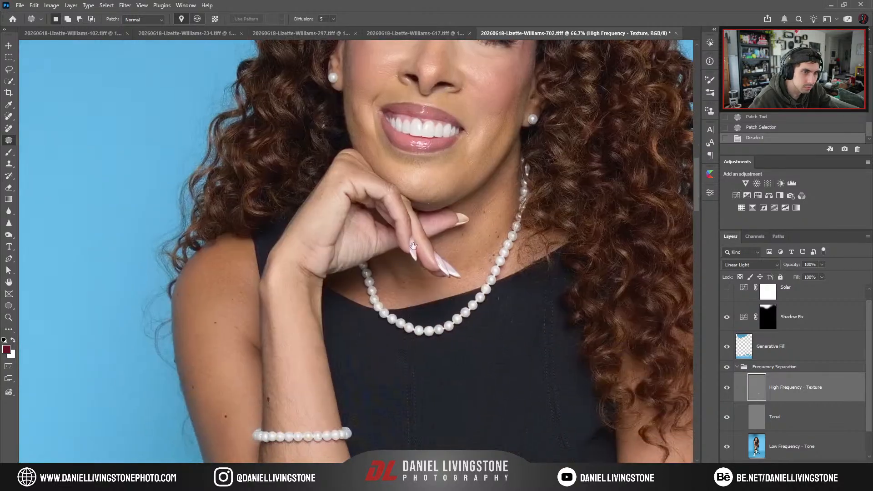
{"action": "scroll", "coordinate": [415, 244], "scroll_direction": "up", "scroll_amount": 3}
{"action": "scroll", "coordinate": [408, 283], "scroll_direction": "down", "scroll_amount": 6}
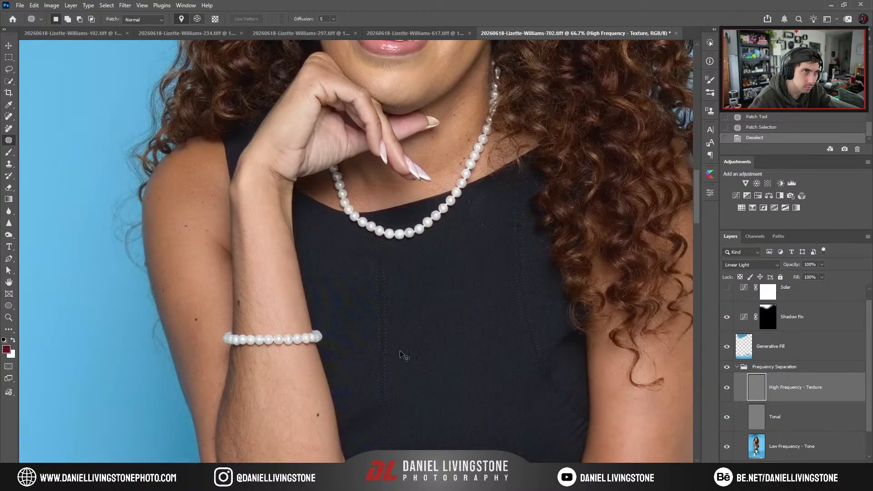
{"action": "key", "text": "ctrl+minus"}
{"action": "scroll", "coordinate": [400, 255], "scroll_direction": "down", "scroll_amount": 6}
{"action": "key", "text": "ctrl+0"}
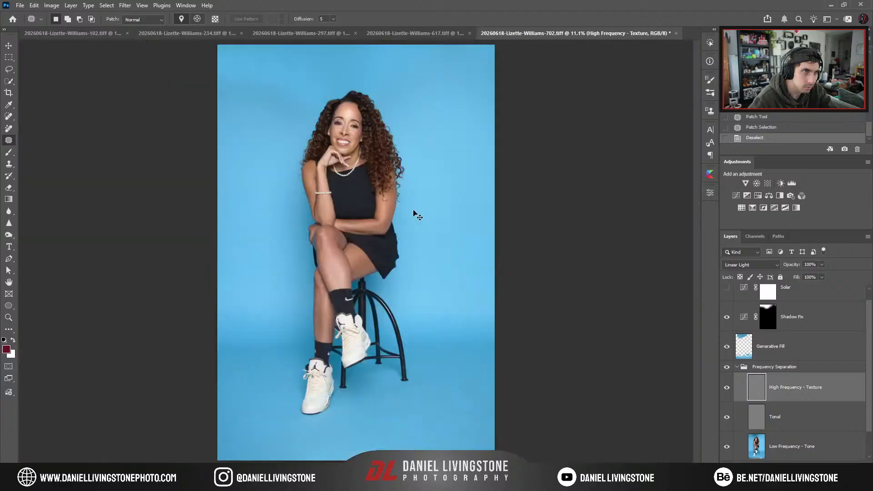
Examine the retouched face up close, from the forehead and eyes to the mouth, chin and hand.
{"action": "key", "text": "ctrl+plus"}
{"action": "left_click_drag", "start_coordinate": [416, 221], "coordinate": [439, 404]}
{"action": "key", "text": "ctrl+plus"}
{"action": "key", "text": "ctrl+plus"}
{"action": "key", "text": "ctrl+plus"}
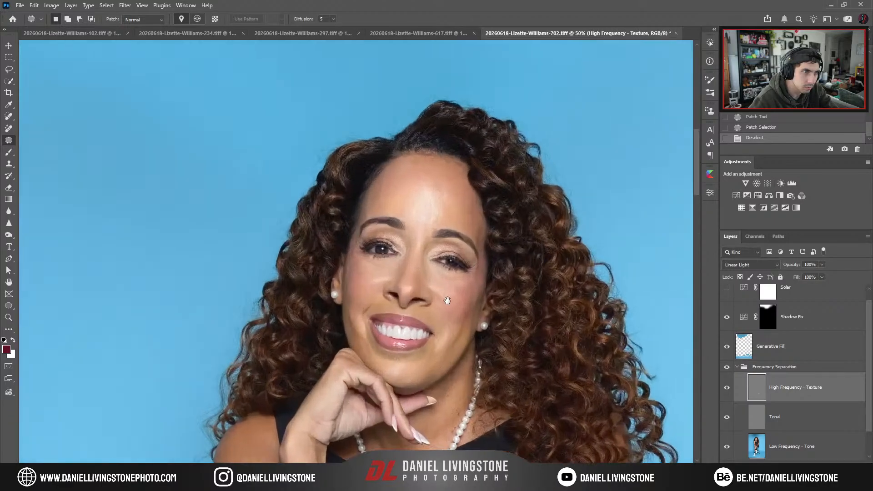
{"action": "left_click_drag", "start_coordinate": [447, 300], "coordinate": [422, 292]}
{"action": "key", "text": "ctrl+plus"}
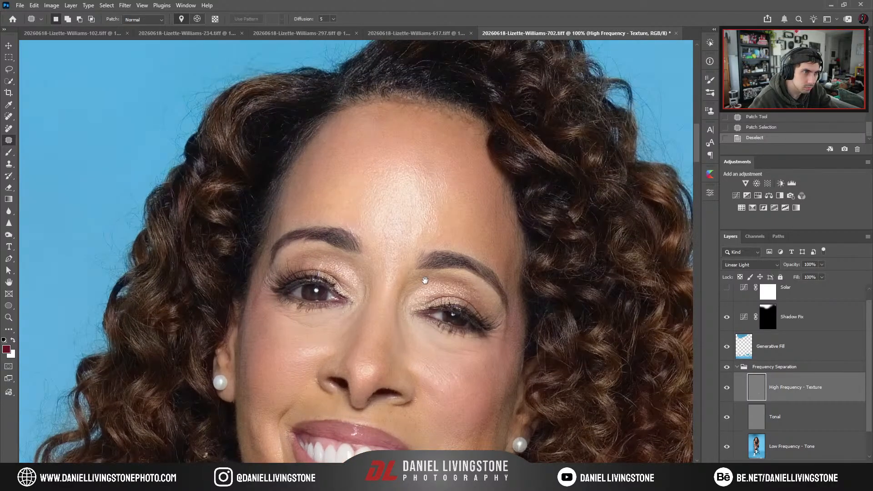
{"action": "scroll", "coordinate": [424, 280], "scroll_direction": "down", "scroll_amount": 5}
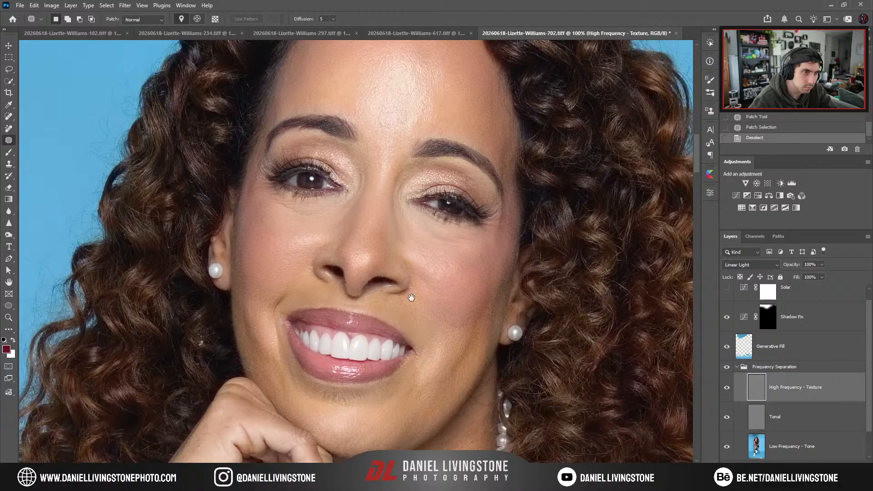
{"action": "left_click_drag", "start_coordinate": [411, 298], "coordinate": [420, 203]}
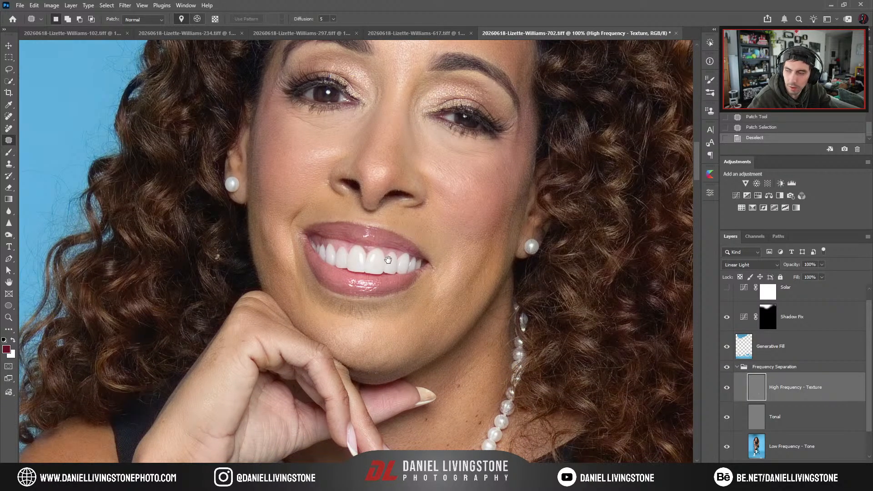
{"action": "scroll", "coordinate": [401, 287], "scroll_direction": "up", "scroll_amount": 6}
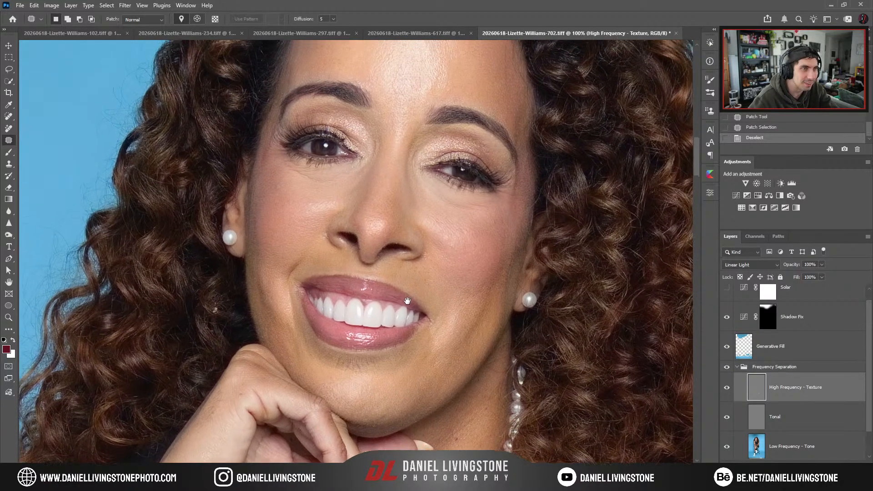
{"action": "scroll", "coordinate": [438, 284], "scroll_direction": "up", "scroll_amount": 5}
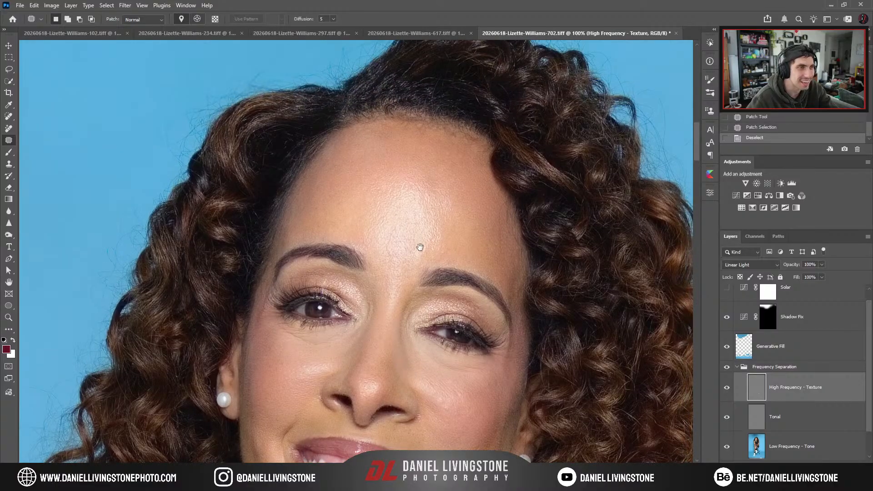
Patch the stray texture on the forehead just below the hairline on the High Frequency - Texture layer, leaving nothing selected.
{"action": "scroll", "coordinate": [391, 290], "scroll_direction": "up", "scroll_amount": 1}
{"action": "scroll", "coordinate": [425, 318], "scroll_direction": "up", "scroll_amount": 2}
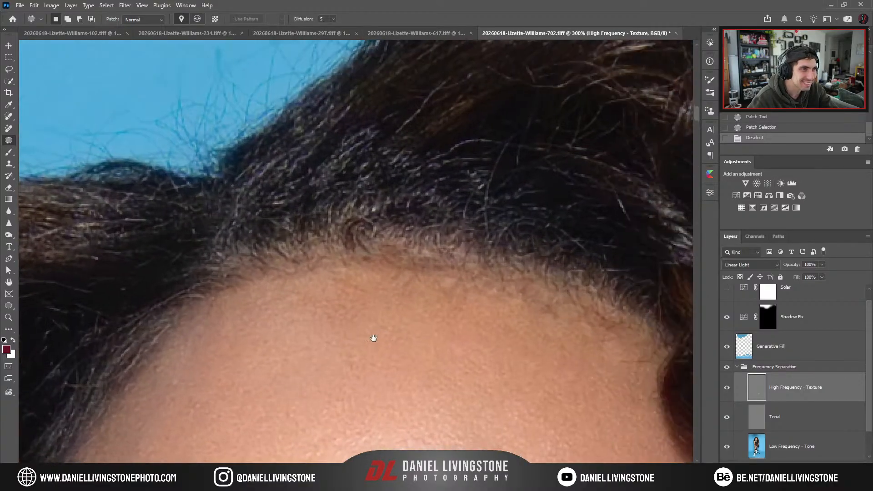
{"action": "left_click", "coordinate": [794, 445]}
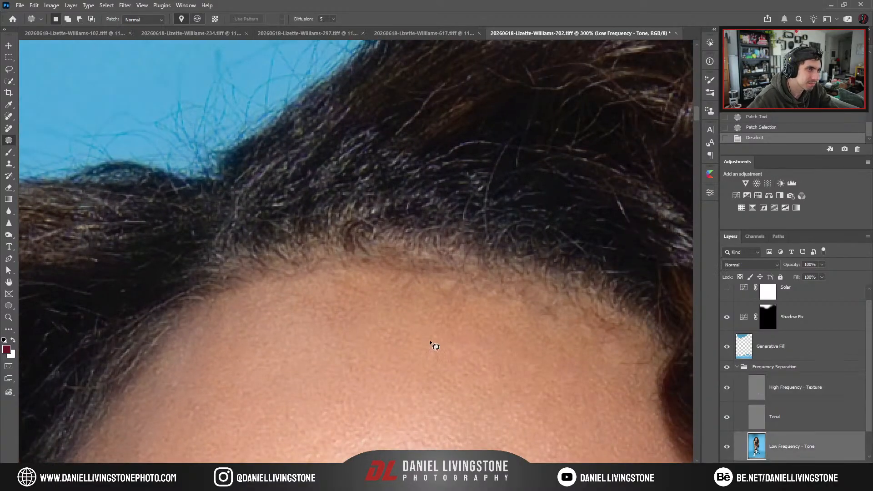
{"action": "left_click", "coordinate": [782, 396]}
{"action": "left_click_drag", "start_coordinate": [461, 283], "coordinate": [430, 294]}
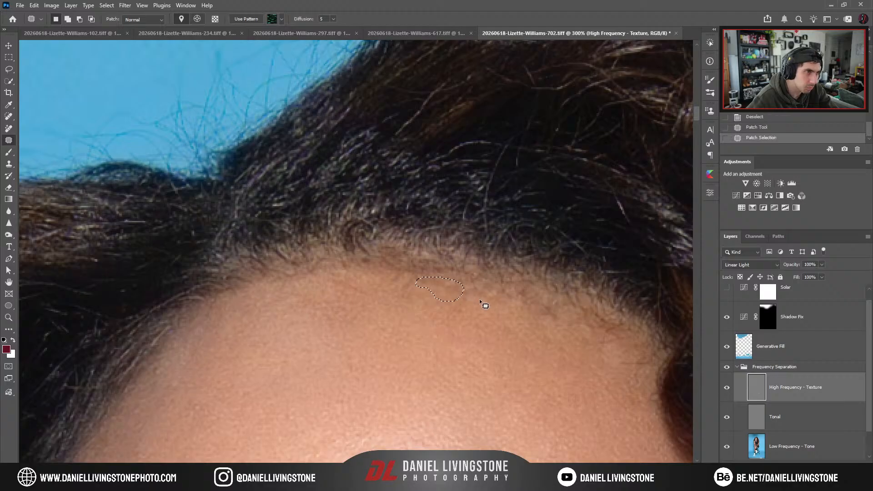
{"action": "mouse_move", "coordinate": [495, 317]}
{"action": "left_mouse_down"}
{"action": "mouse_move", "coordinate": [413, 317]}
{"action": "mouse_move", "coordinate": [430, 296]}
{"action": "left_mouse_up"}
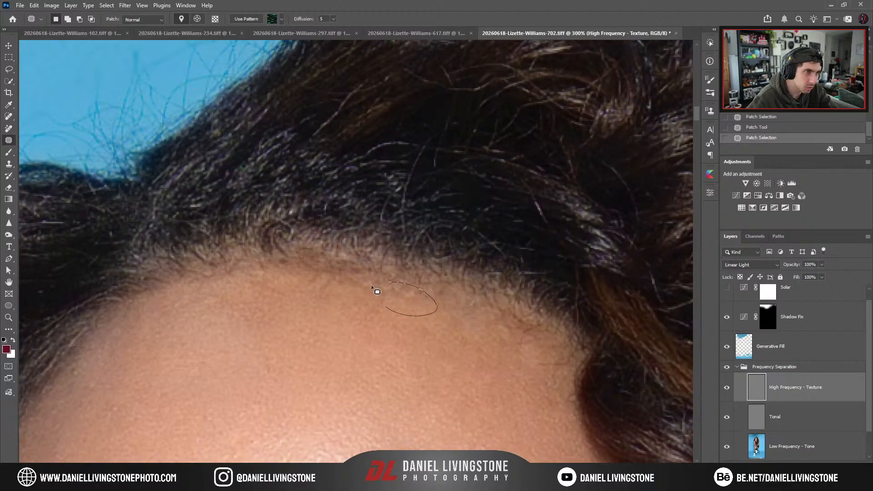
{"action": "key", "text": "ctrl+d"}
Check the retouched forehead, face, necklace area and the full portrait.
{"action": "scroll", "coordinate": [462, 334], "scroll_direction": "down", "scroll_amount": 5}
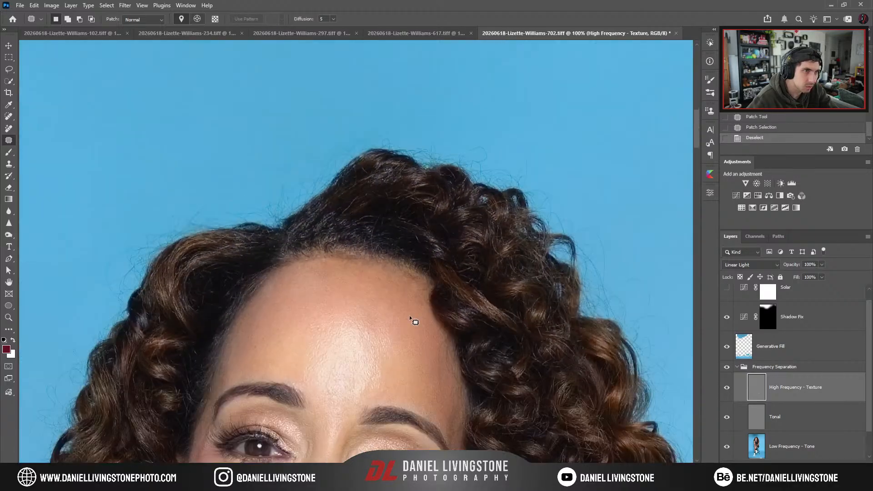
{"action": "scroll", "coordinate": [444, 244], "scroll_direction": "down", "scroll_amount": 3}
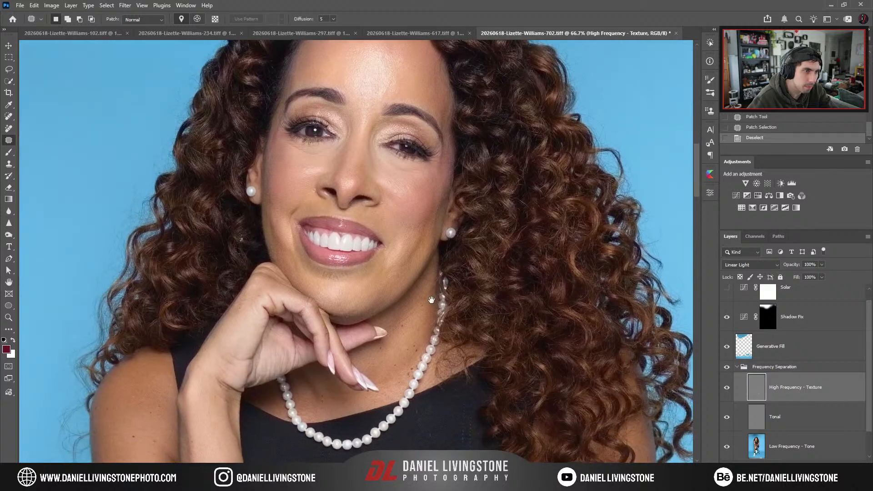
{"action": "left_click_drag", "start_coordinate": [431, 300], "coordinate": [434, 298]}
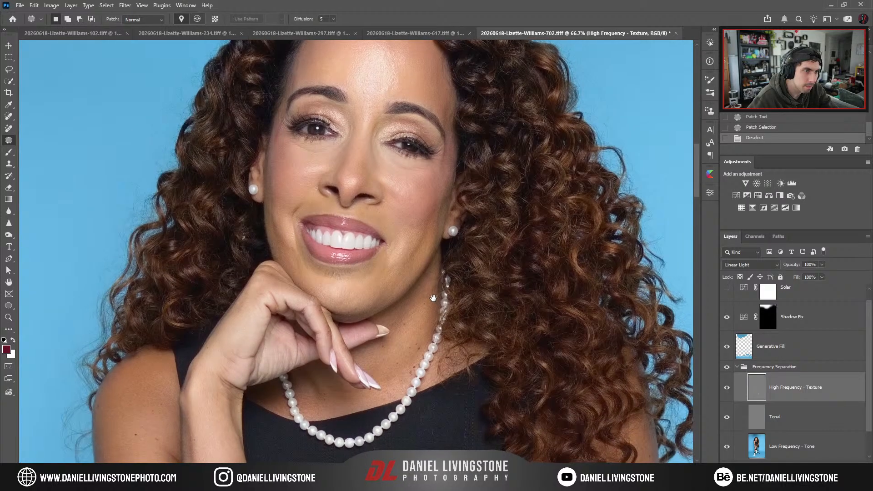
{"action": "scroll", "coordinate": [433, 298], "scroll_direction": "down", "scroll_amount": 5}
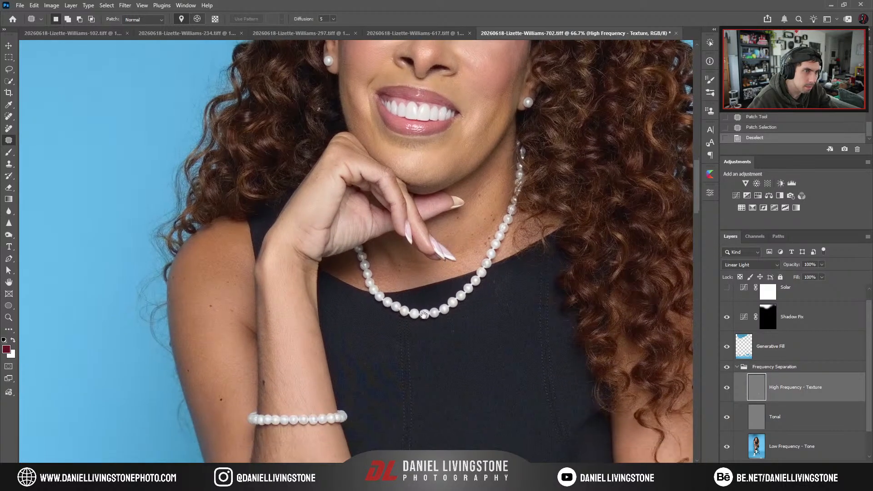
{"action": "key", "text": "ctrl+minus"}
{"action": "key", "text": "ctrl+0"}
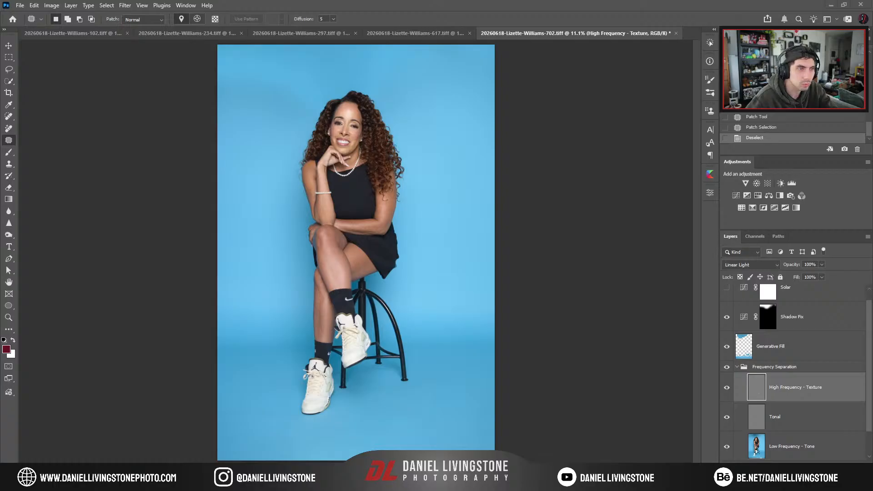
Make the Tonal layer active, show the Solar layer and switch to the Brush tool for retouching the arms.
{"action": "key", "text": "ctrl+plus"}
{"action": "key", "text": "ctrl+plus"}
{"action": "key", "text": "ctrl+plus"}
{"action": "key", "text": "ctrl+plus"}
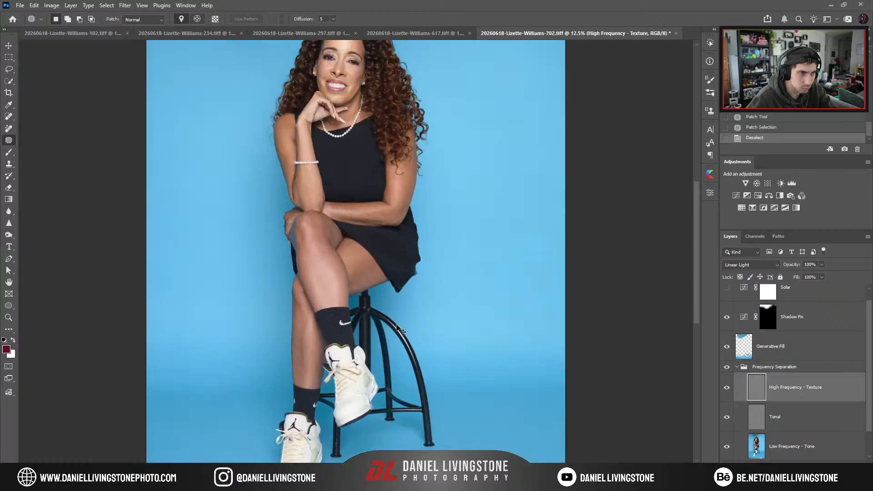
{"action": "left_click_drag", "start_coordinate": [403, 171], "coordinate": [350, 237]}
{"action": "key", "text": "ctrl+plus"}
{"action": "left_click_drag", "start_coordinate": [288, 241], "coordinate": [331, 241]}
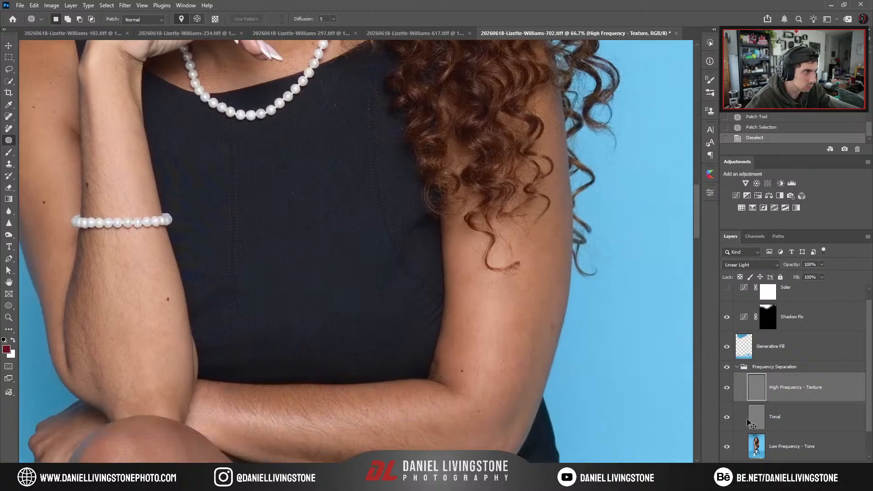
{"action": "left_click", "coordinate": [749, 422]}
{"action": "left_click", "coordinate": [727, 287]}
{"action": "key", "text": "b"}
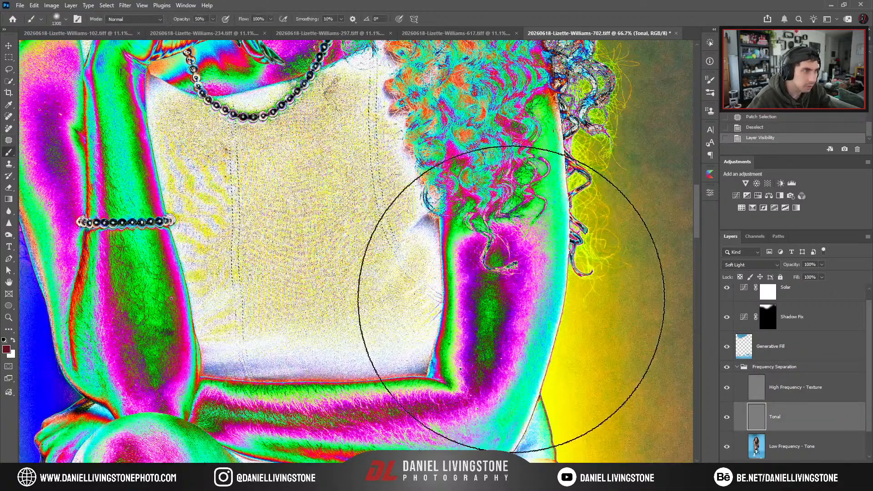
Choose a light pink foreground colour and set the brush's opacity and flow to 20%.
{"action": "left_click_drag", "start_coordinate": [511, 299], "coordinate": [462, 267]}
{"action": "key", "text": "ctrl+plus"}
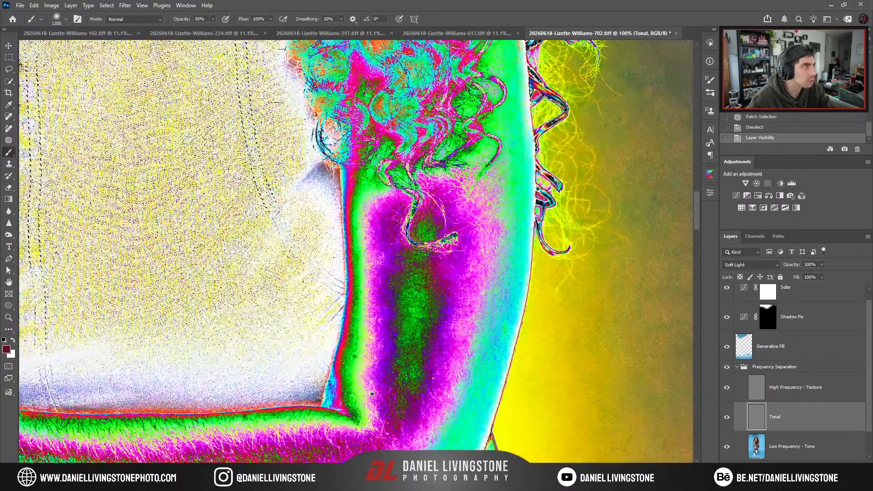
{"action": "left_click", "coordinate": [754, 38]}
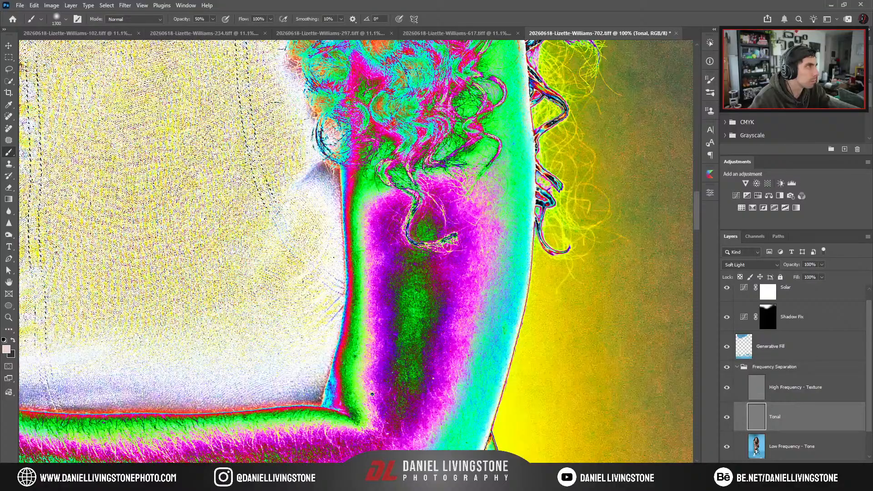
{"action": "left_click", "coordinate": [733, 38]}
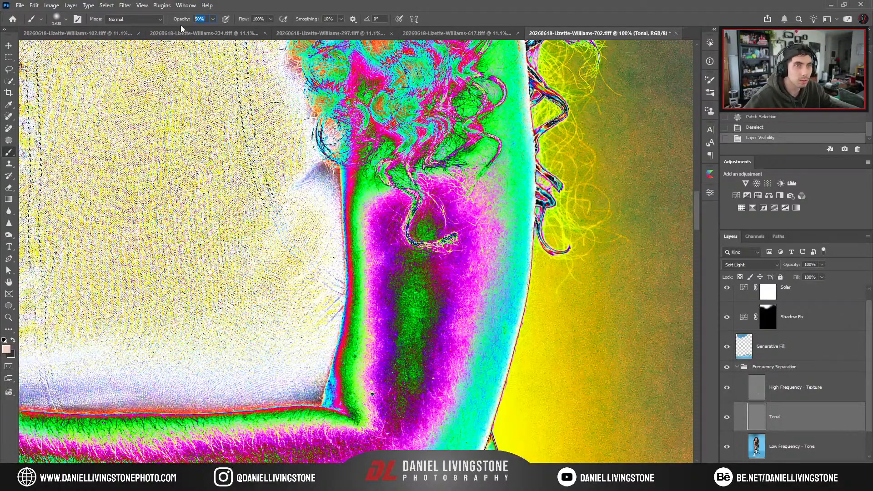
{"action": "type", "text": "20"}
{"action": "key", "text": "Tab"}
{"action": "type", "text": "20"}
{"action": "key", "text": "Return"}
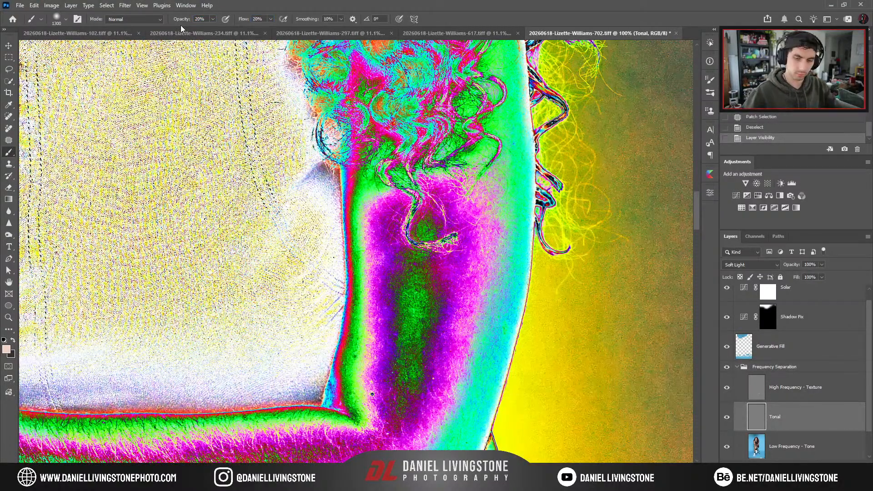
Shrink the brush to about 175 px and paint over the uneven tones on the upper arm beneath the hanging curls.
{"action": "key", "text": "bracketleft"}
{"action": "key", "text": "bracketleft"}
{"action": "key", "text": "bracketleft"}
{"action": "key", "text": "bracketleft"}
{"action": "key", "text": "bracketleft"}
{"action": "key", "text": "bracketleft"}
{"action": "key", "text": "bracketleft"}
{"action": "key", "text": "bracketleft"}
{"action": "key", "text": "bracketleft"}
{"action": "key", "text": "bracketleft"}
{"action": "key", "text": "bracketleft"}
{"action": "key", "text": "bracketleft"}
{"action": "key", "text": "bracketleft"}
{"action": "key", "text": "bracketleft"}
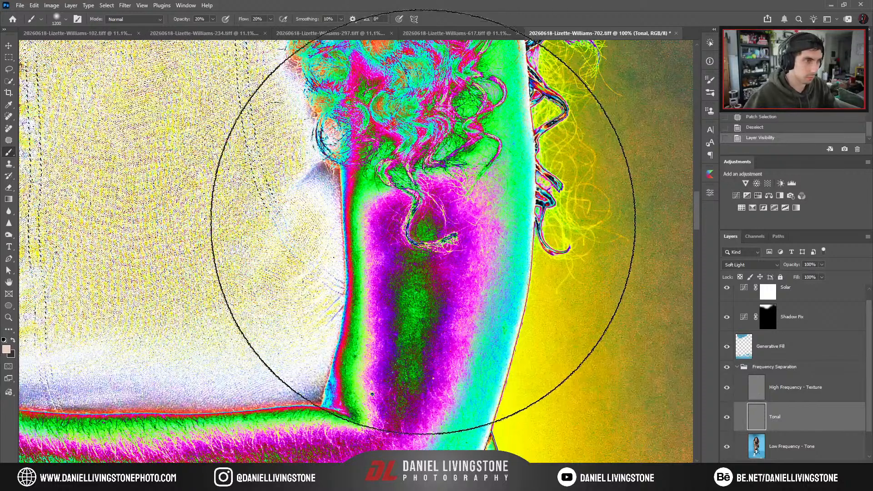
{"action": "mouse_move", "coordinate": [440, 259]}
{"action": "left_mouse_down"}
{"action": "mouse_move", "coordinate": [402, 266]}
{"action": "mouse_move", "coordinate": [400, 237]}
{"action": "mouse_move", "coordinate": [397, 371]}
{"action": "mouse_move", "coordinate": [415, 401]}
{"action": "left_mouse_up"}
{"action": "key", "text": "bracketright"}
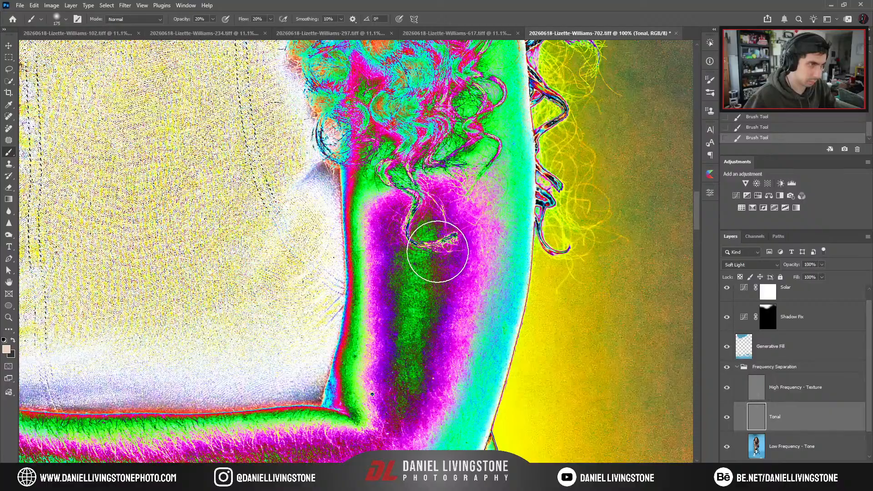
{"action": "scroll", "coordinate": [444, 263], "scroll_direction": "down", "scroll_amount": 2}
{"action": "mouse_move", "coordinate": [442, 221]}
{"action": "left_mouse_down"}
{"action": "mouse_move", "coordinate": [415, 312]}
{"action": "mouse_move", "coordinate": [428, 259]}
{"action": "mouse_move", "coordinate": [425, 268]}
{"action": "mouse_move", "coordinate": [417, 207]}
{"action": "mouse_move", "coordinate": [399, 259]}
{"action": "left_mouse_up"}
{"action": "key", "text": "bracketleft"}
Hide the Solar layer to check the upper arm in normal colours, and show it again.
{"action": "left_click", "coordinate": [726, 288]}
{"action": "key", "text": "ctrl+minus"}
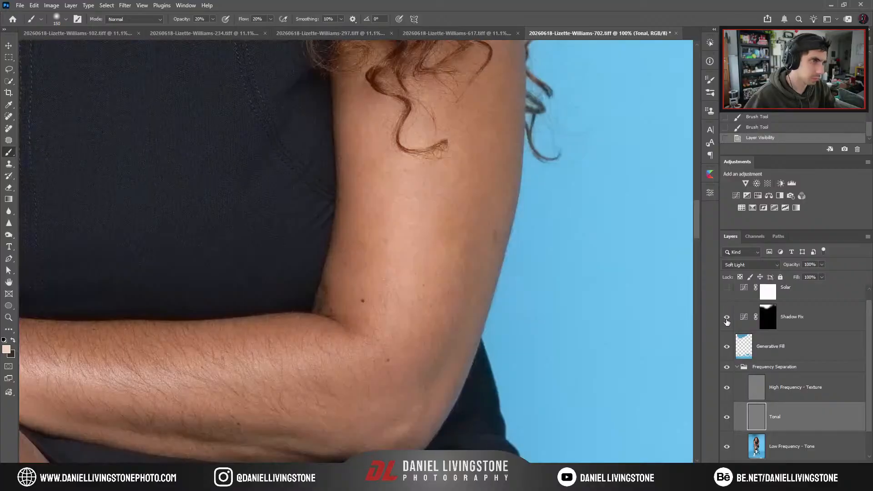
{"action": "key", "text": "ctrl+plus"}
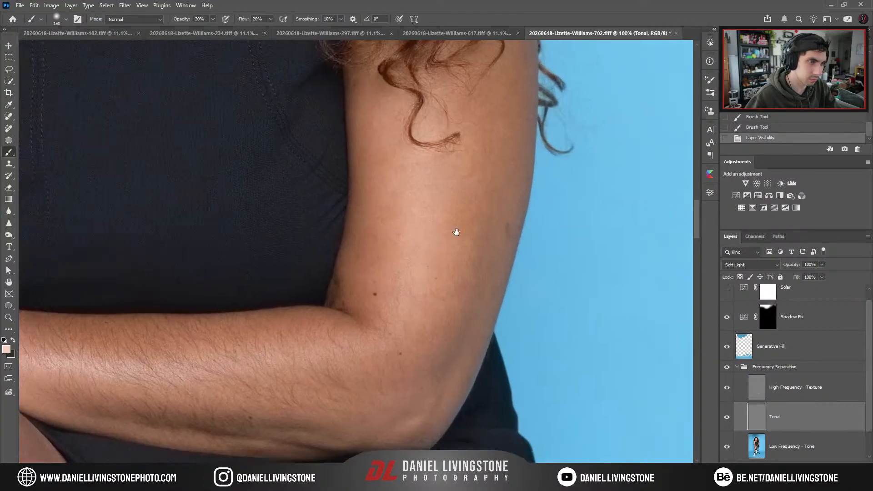
{"action": "left_click", "coordinate": [727, 287]}
Paint along the horizontal forearm with a 100 px brush on the Tonal layer to even out its tones.
{"action": "mouse_move", "coordinate": [424, 312]}
{"action": "left_mouse_down"}
{"action": "mouse_move", "coordinate": [444, 317]}
{"action": "mouse_move", "coordinate": [449, 304]}
{"action": "mouse_move", "coordinate": [475, 294]}
{"action": "left_mouse_up"}
{"action": "key", "text": "bracketleft"}
{"action": "key", "text": "bracketleft"}
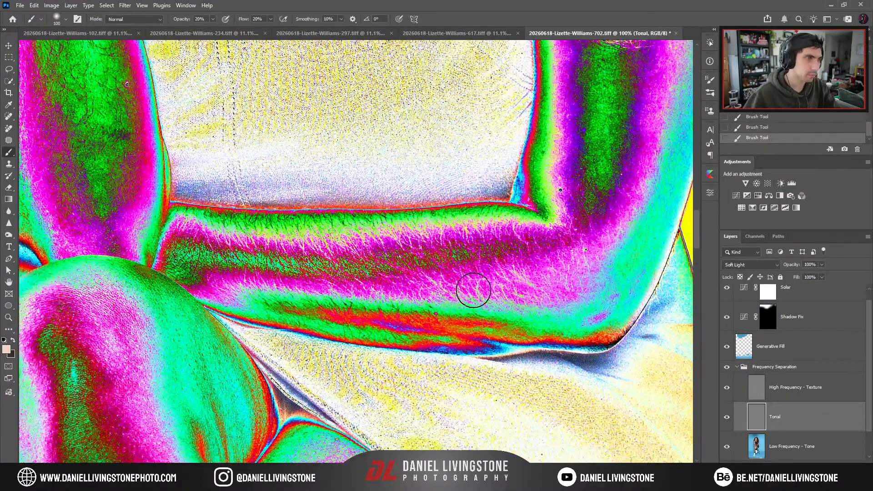
{"action": "left_click_drag", "start_coordinate": [407, 294], "coordinate": [433, 289]}
{"action": "left_click_drag", "start_coordinate": [365, 277], "coordinate": [379, 292]}
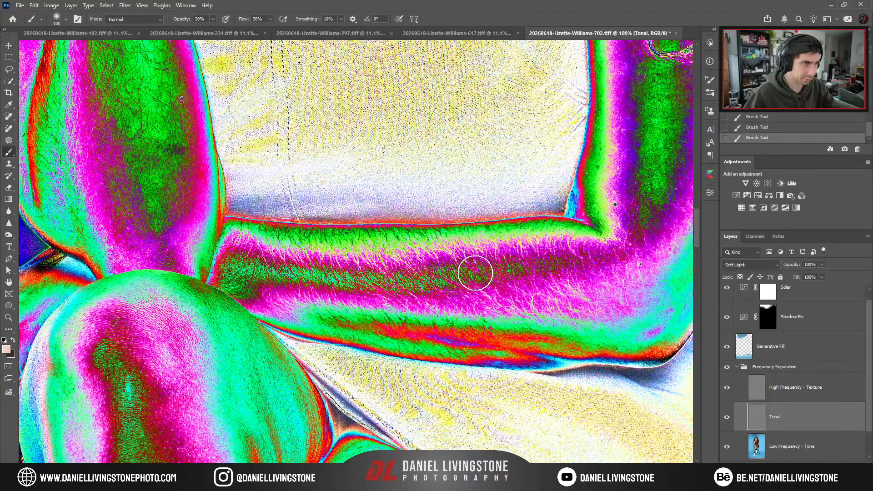
{"action": "left_click_drag", "start_coordinate": [518, 270], "coordinate": [448, 281]}
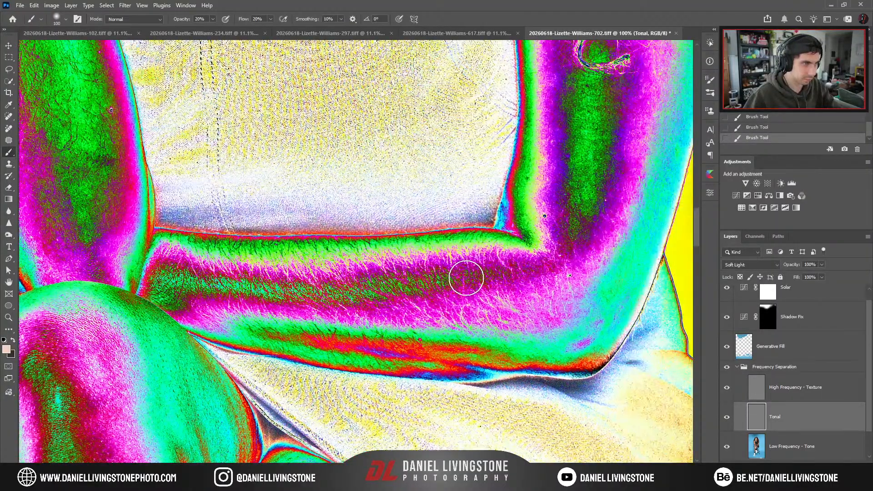
{"action": "left_click_drag", "start_coordinate": [373, 279], "coordinate": [394, 285]}
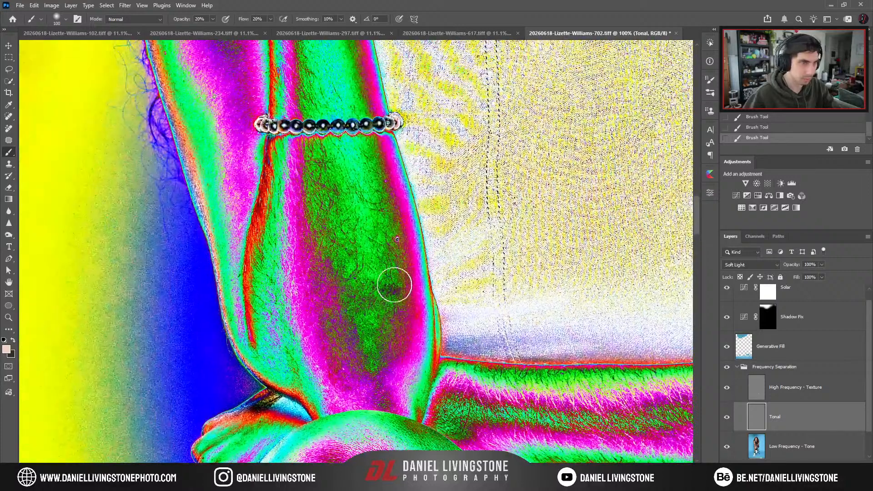
Even out the raised forearm's tones below the bracelet on the Tonal layer with a small brush, enlarged to 90 px.
{"action": "key", "text": "bracketleft"}
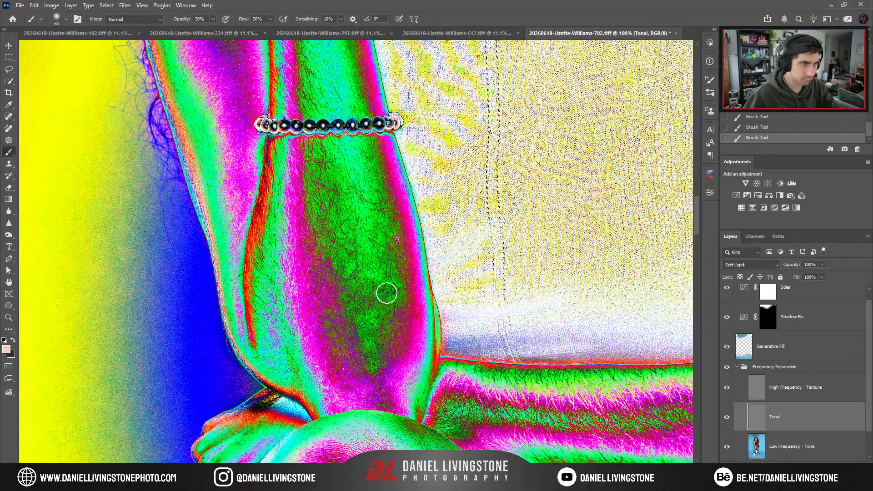
{"action": "left_click_drag", "start_coordinate": [330, 271], "coordinate": [361, 372]}
{"action": "key", "text": "bracketright"}
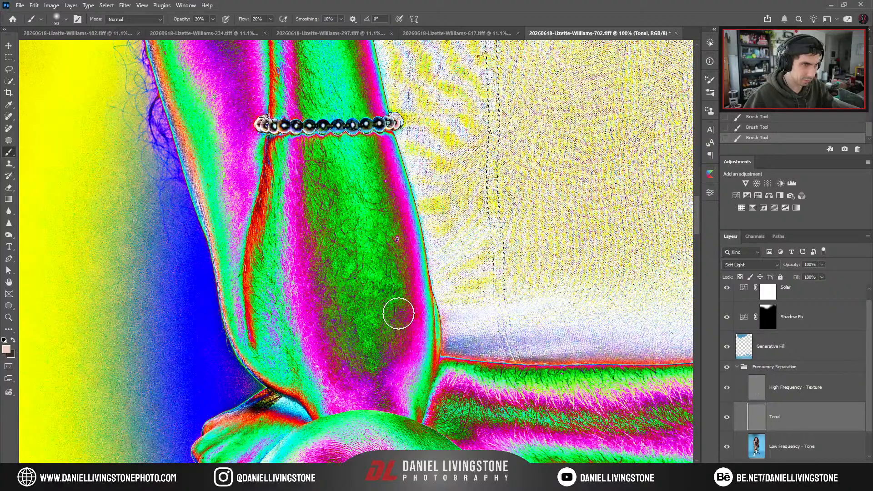
{"action": "scroll", "coordinate": [391, 350], "scroll_direction": "up", "scroll_amount": 3}
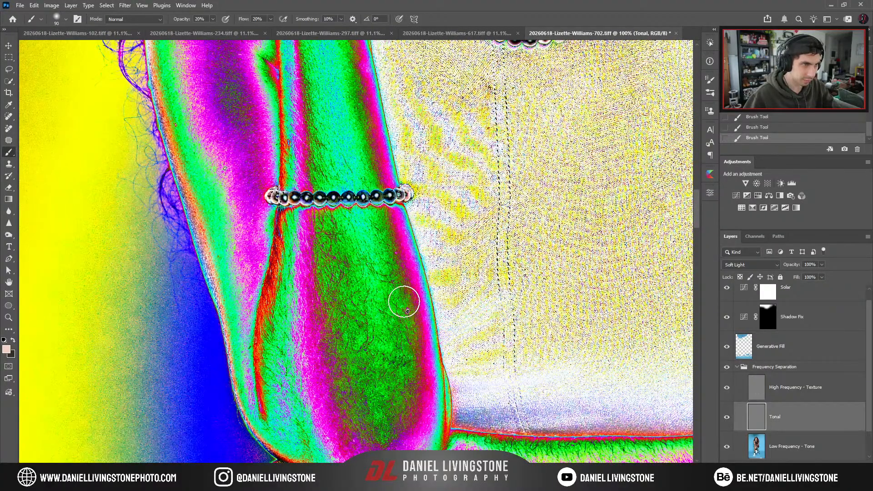
{"action": "left_click_drag", "start_coordinate": [335, 261], "coordinate": [343, 359]}
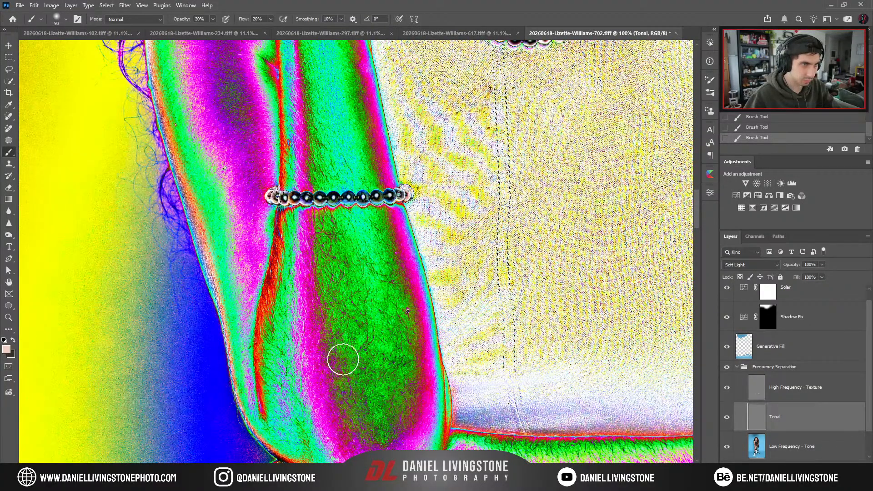
{"action": "scroll", "coordinate": [328, 240], "scroll_direction": "up", "scroll_amount": 6}
{"action": "scroll", "coordinate": [328, 241], "scroll_direction": "left", "scroll_amount": 2}
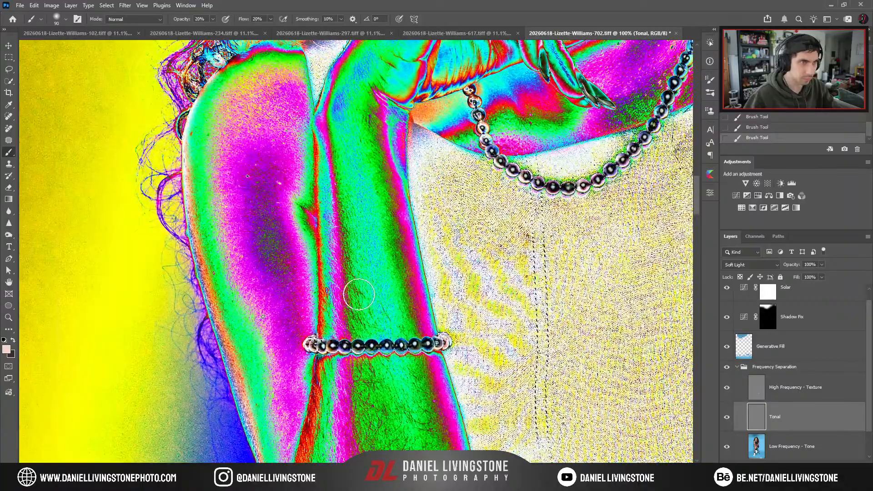
Paint over the uneven tones down the shin of the crossed leg with a brush of about 125 px.
{"action": "scroll", "coordinate": [394, 247], "scroll_direction": "down", "scroll_amount": 2}
{"action": "scroll", "coordinate": [394, 246], "scroll_direction": "down", "scroll_amount": 12}
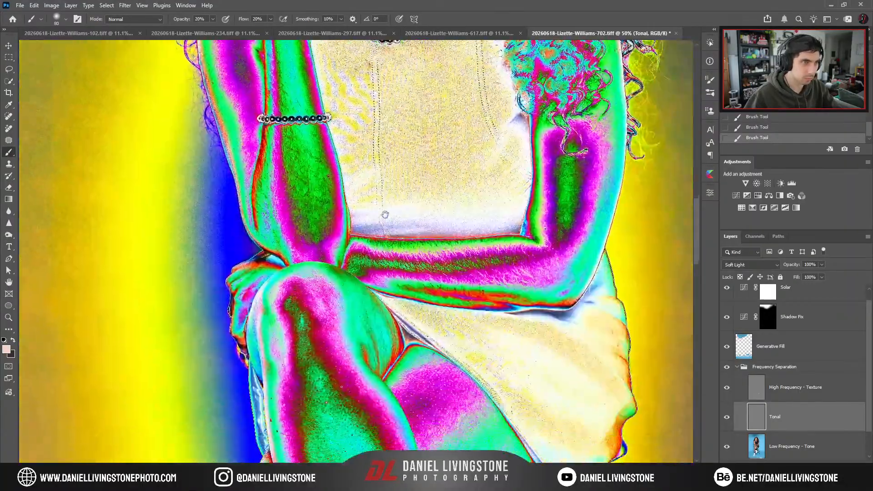
{"action": "scroll", "coordinate": [326, 229], "scroll_direction": "up", "scroll_amount": 1}
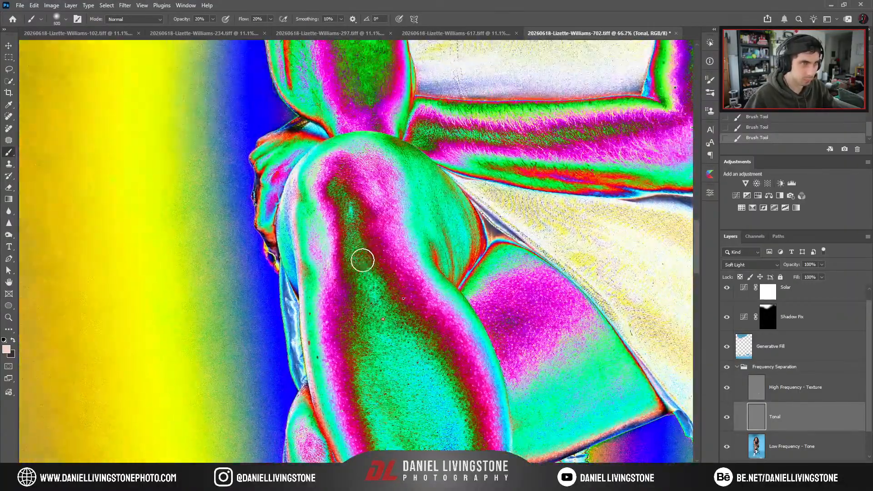
{"action": "key", "text": "bracketright"}
{"action": "left_click_drag", "start_coordinate": [348, 306], "coordinate": [364, 352]}
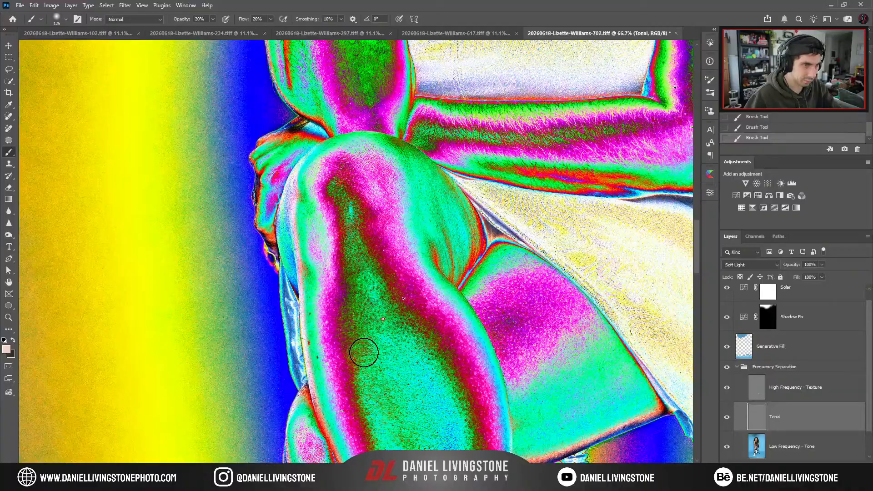
{"action": "left_click_drag", "start_coordinate": [391, 283], "coordinate": [331, 154]}
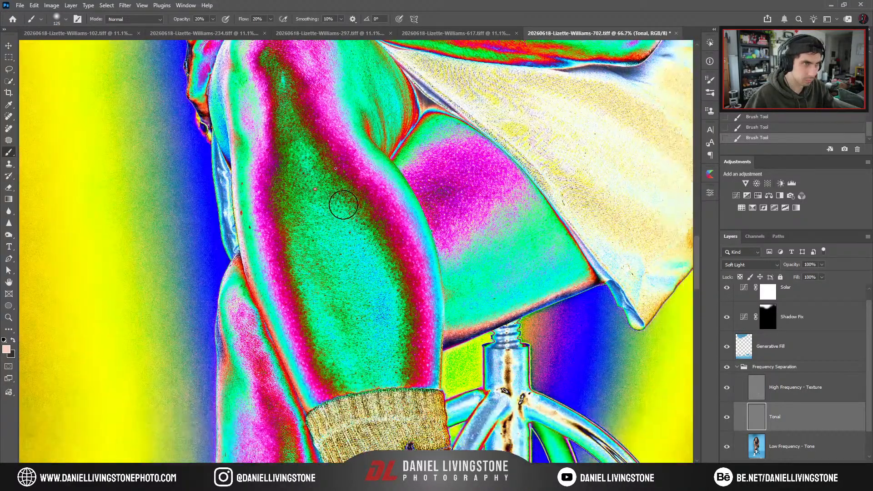
{"action": "left_click", "coordinate": [362, 197], "text": "alt"}
{"action": "left_click_drag", "start_coordinate": [382, 230], "coordinate": [365, 209]}
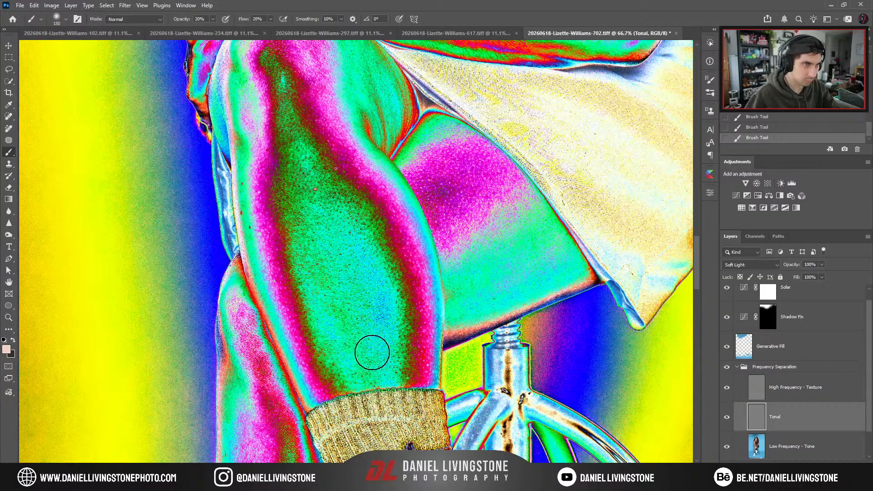
Enlarge the brush to 250 px, smooth the tones on the thigh beneath the skirt, and reduce the brush to 175 px.
{"action": "key", "text": "ctrl+minus"}
{"action": "key", "text": "ctrl+plus"}
{"action": "key", "text": "bracketright"}
{"action": "key", "text": "bracketright"}
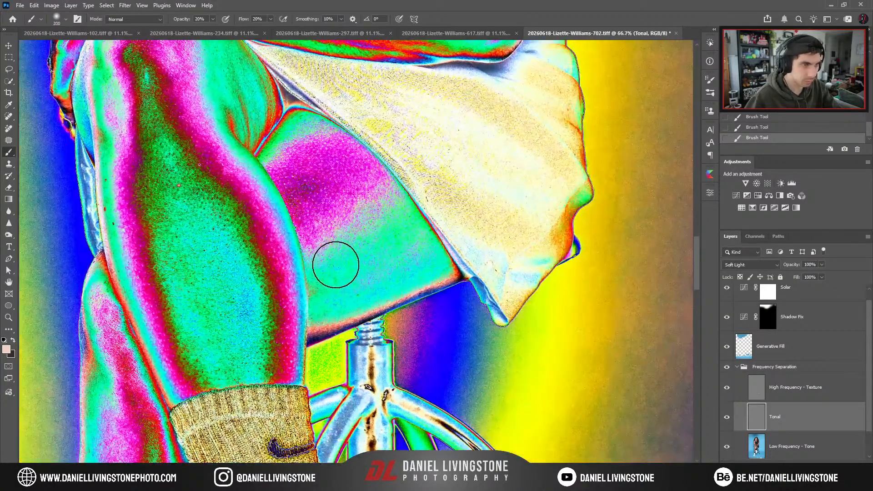
{"action": "key", "text": "bracketright"}
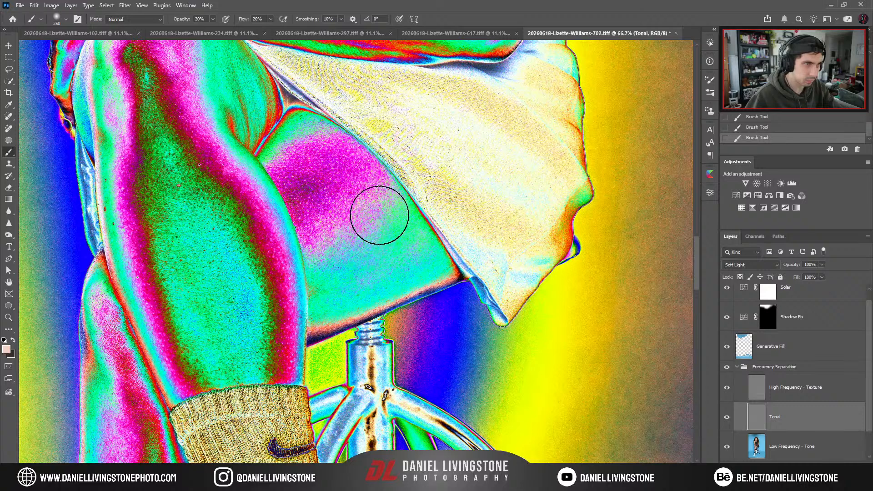
{"action": "mouse_move", "coordinate": [403, 215]}
{"action": "left_mouse_down"}
{"action": "mouse_move", "coordinate": [345, 242]}
{"action": "mouse_move", "coordinate": [413, 238]}
{"action": "mouse_move", "coordinate": [373, 255]}
{"action": "left_mouse_up"}
{"action": "key", "text": "bracketleft"}
{"action": "key", "text": "bracketleft"}
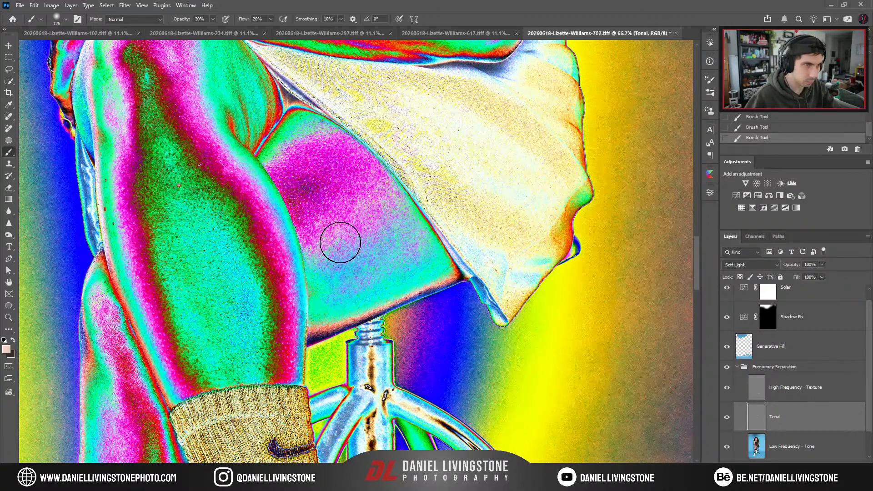
Hide the Solar layer to check the legs in normal colours, and show it again at the knee.
{"action": "left_click", "coordinate": [726, 287]}
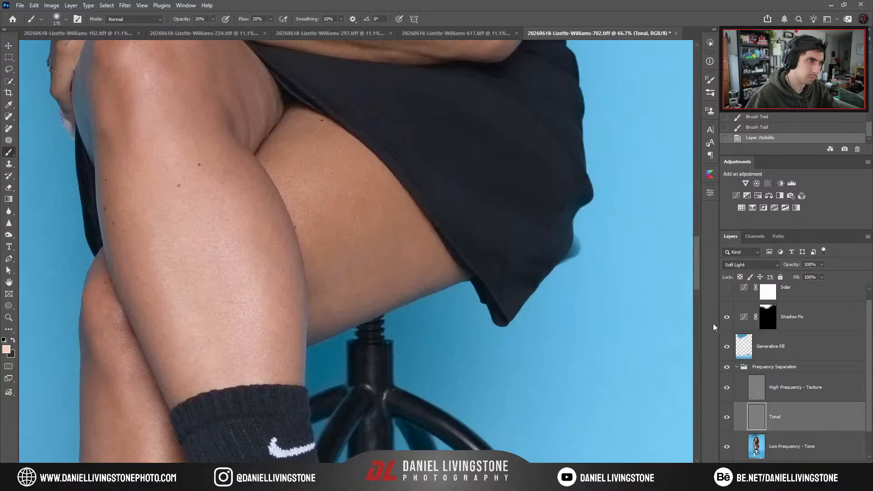
{"action": "key", "text": "ctrl+minus"}
{"action": "key", "text": "ctrl+minus"}
{"action": "key", "text": "ctrl+minus"}
{"action": "mouse_move", "coordinate": [382, 235]}
{"action": "left_mouse_down"}
{"action": "mouse_move", "coordinate": [400, 267]}
{"action": "mouse_move", "coordinate": [460, 236]}
{"action": "mouse_move", "coordinate": [460, 281]}
{"action": "mouse_move", "coordinate": [496, 327]}
{"action": "left_mouse_up"}
{"action": "key", "text": "ctrl+plus"}
{"action": "key", "text": "ctrl+plus"}
{"action": "key", "text": "ctrl+plus"}
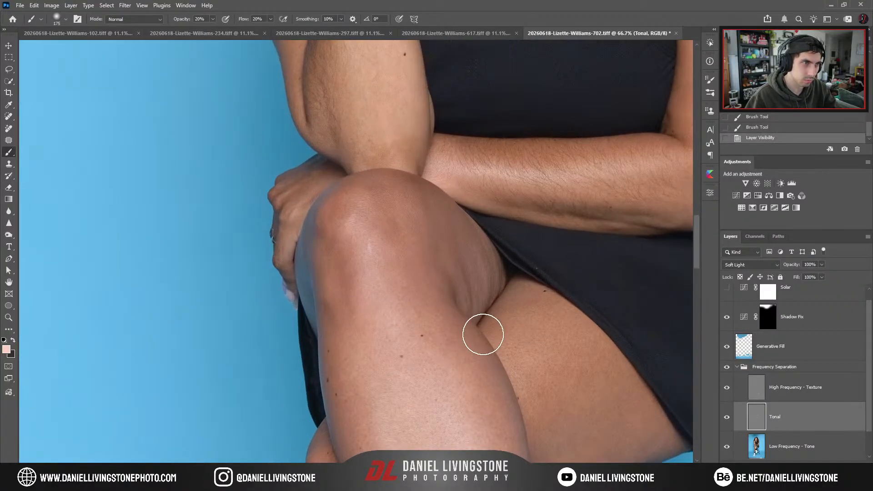
{"action": "key", "text": "ctrl+plus"}
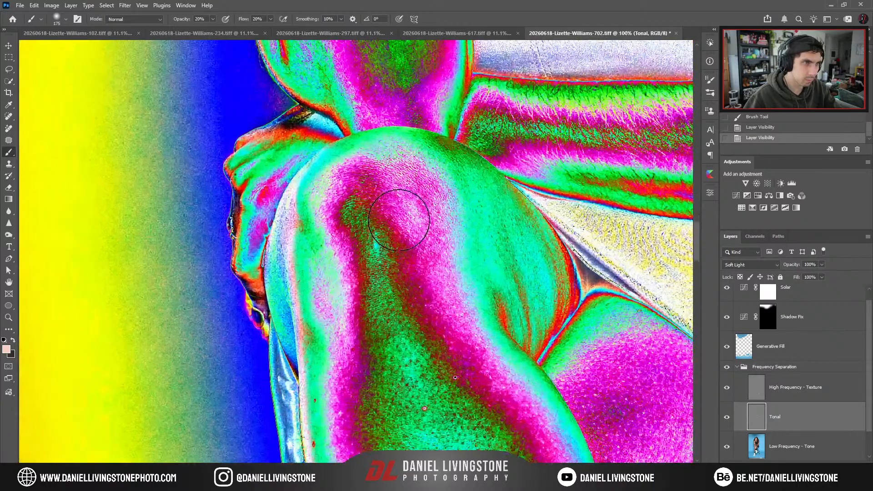
Paint over the uneven patches on the front of the knee with a 100 px brush, reduced to 90 px.
{"action": "key", "text": "bracketleft"}
{"action": "key", "text": "bracketleft"}
{"action": "key", "text": "bracketleft"}
{"action": "left_click_drag", "start_coordinate": [418, 221], "coordinate": [410, 214]}
{"action": "left_click_drag", "start_coordinate": [418, 222], "coordinate": [410, 208]}
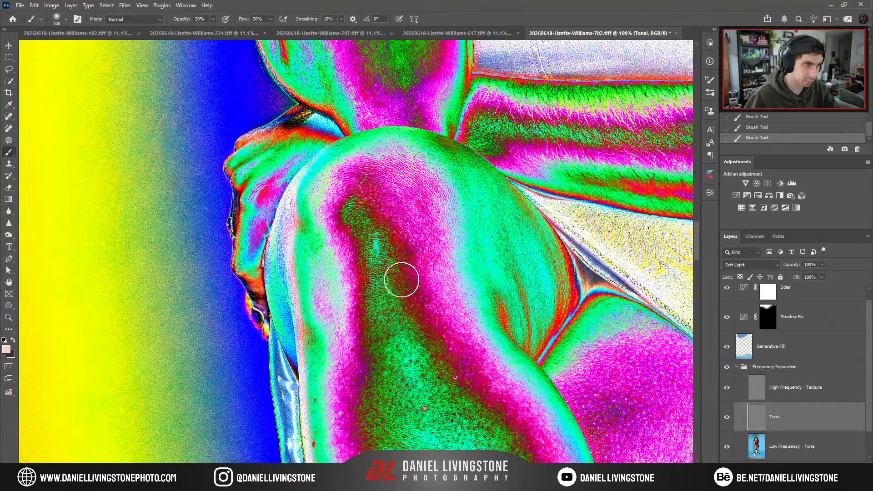
{"action": "key", "text": "bracketleft"}
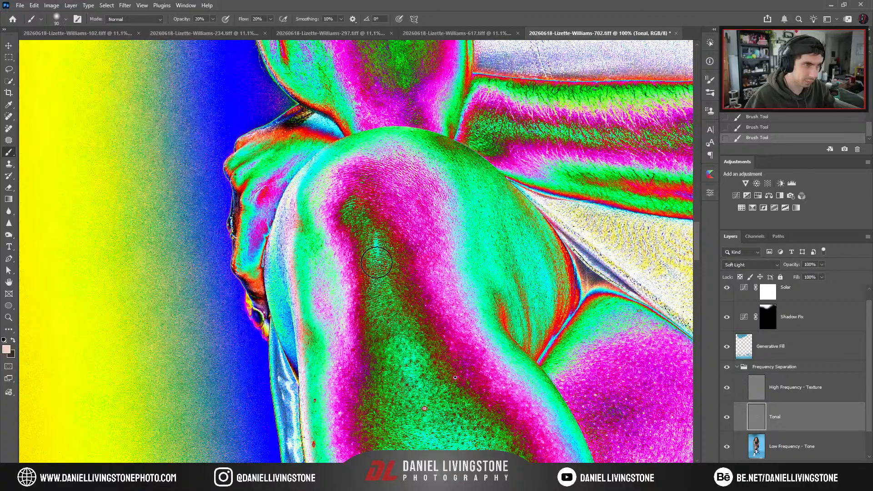
{"action": "scroll", "coordinate": [380, 298], "scroll_direction": "down", "scroll_amount": 3}
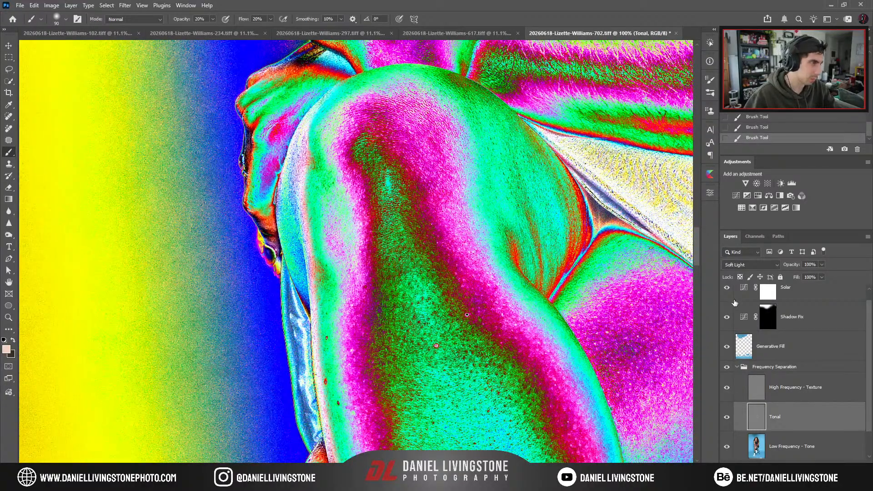
Hide the Solar layer to check the knee in normal colours, and show it again.
{"action": "left_click", "coordinate": [727, 287]}
{"action": "scroll", "coordinate": [635, 279], "scroll_direction": "down", "scroll_amount": 3}
{"action": "scroll", "coordinate": [439, 205], "scroll_direction": "up", "scroll_amount": 2}
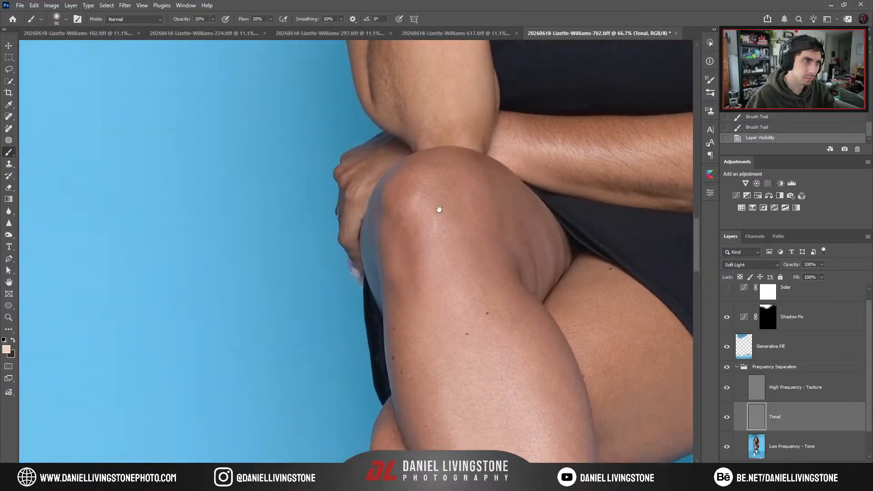
{"action": "left_click", "coordinate": [727, 288]}
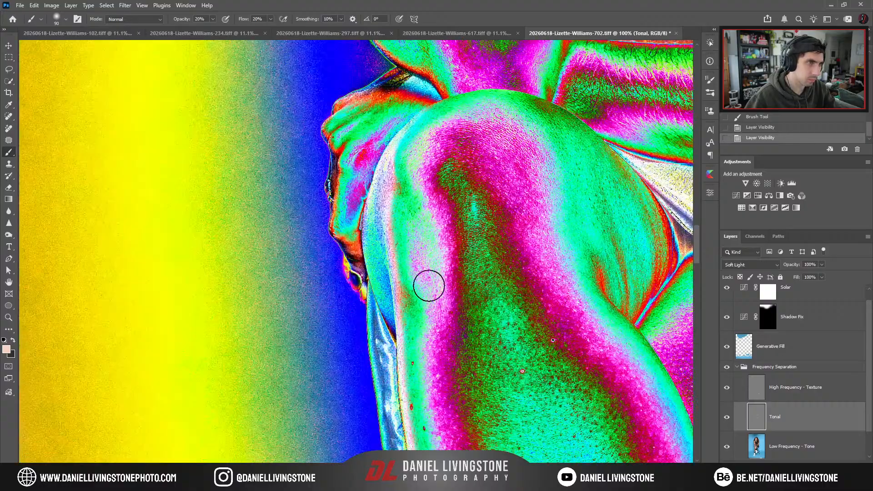
Swap to the dark colour, hide the Solar layer and tone the side of the knee beside the hand with 80 and 60 px brushes.
{"action": "key", "text": "bracketleft"}
{"action": "left_click_drag", "start_coordinate": [415, 242], "coordinate": [425, 256]}
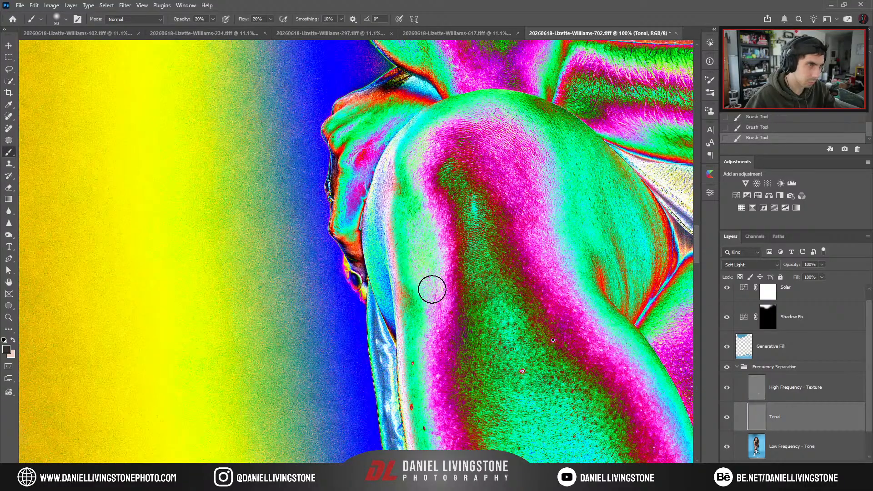
{"action": "scroll", "coordinate": [424, 277], "scroll_direction": "down", "scroll_amount": 2}
{"action": "left_click", "coordinate": [726, 287]}
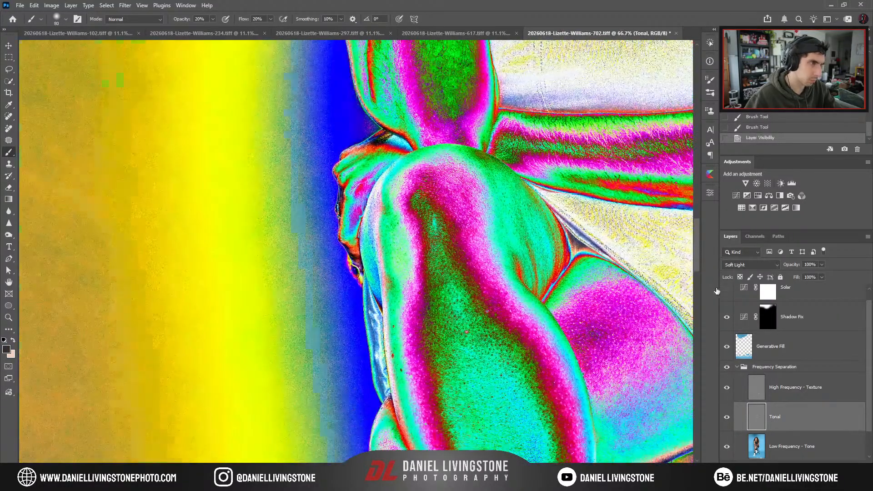
{"action": "scroll", "coordinate": [470, 283], "scroll_direction": "up", "scroll_amount": 2}
{"action": "mouse_move", "coordinate": [405, 288]}
{"action": "left_mouse_down"}
{"action": "mouse_move", "coordinate": [441, 328]}
{"action": "mouse_move", "coordinate": [419, 290]}
{"action": "mouse_move", "coordinate": [401, 214]}
{"action": "left_mouse_up"}
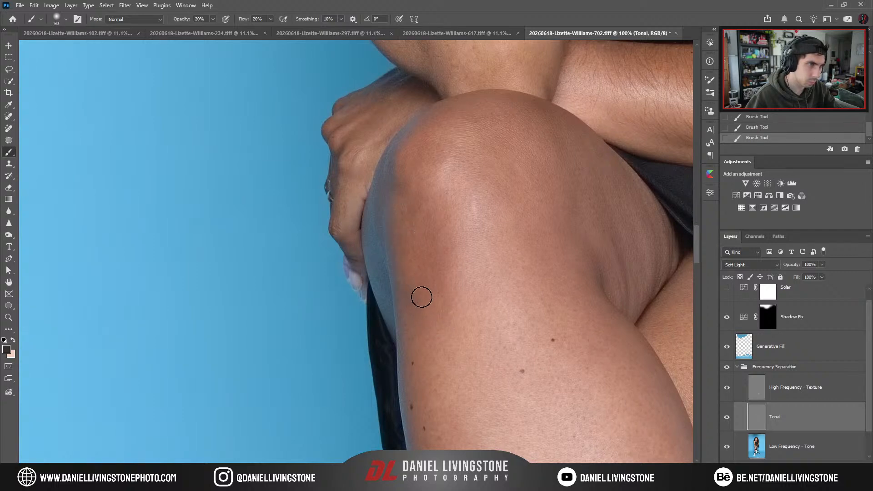
{"action": "mouse_move", "coordinate": [421, 297]}
{"action": "left_mouse_down"}
{"action": "mouse_move", "coordinate": [401, 227]}
{"action": "mouse_move", "coordinate": [401, 235]}
{"action": "mouse_move", "coordinate": [406, 245]}
{"action": "mouse_move", "coordinate": [405, 203]}
{"action": "mouse_move", "coordinate": [429, 267]}
{"action": "mouse_move", "coordinate": [409, 242]}
{"action": "left_mouse_up"}
Examine the skin tones of the whole portrait in normal colours, from the legs up to the face.
{"action": "key", "text": "ctrl+minus"}
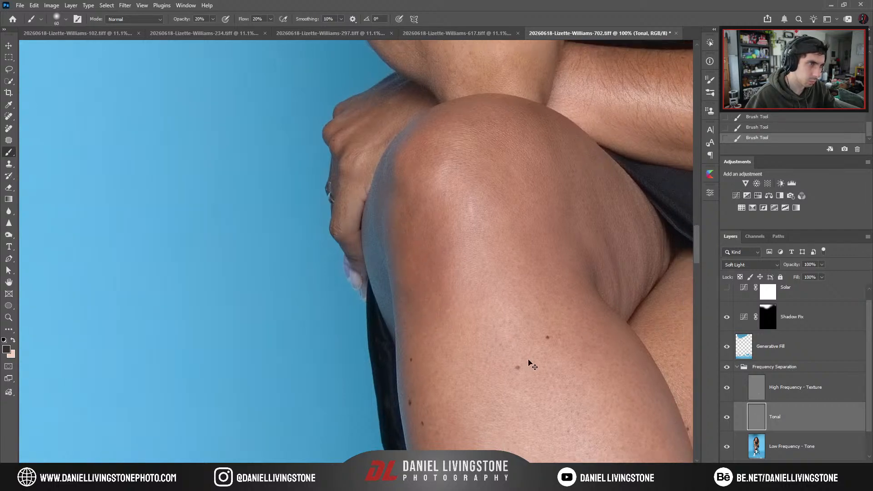
{"action": "key", "text": "ctrl+minus"}
{"action": "key", "text": "ctrl+minus"}
{"action": "key", "text": "ctrl+minus"}
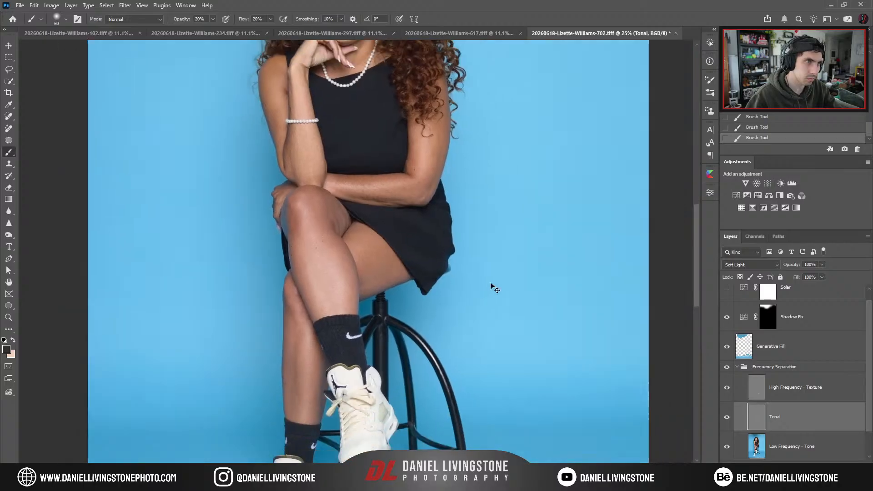
{"action": "key", "text": "ctrl+minus"}
{"action": "left_click_drag", "start_coordinate": [460, 205], "coordinate": [484, 304]}
{"action": "key", "text": "ctrl+plus"}
{"action": "key", "text": "ctrl+plus"}
{"action": "left_click_drag", "start_coordinate": [462, 213], "coordinate": [437, 325]}
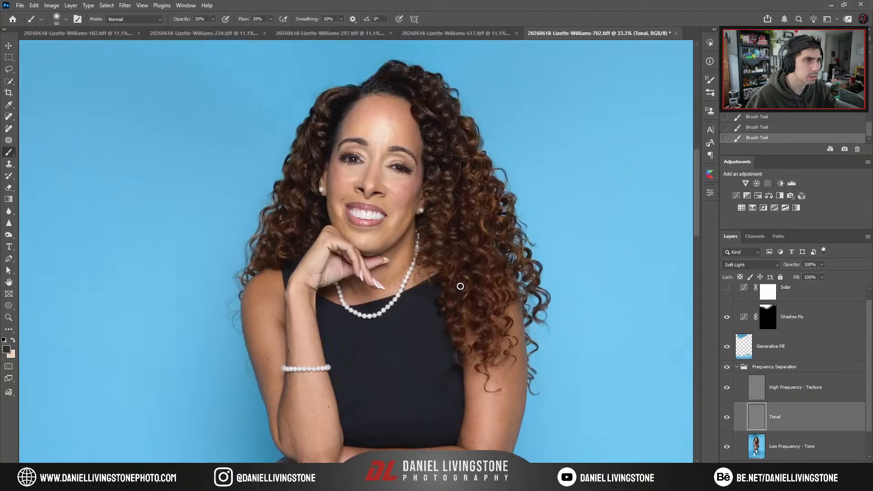
Show the Solar layer, swap back to the light pink colour and even out the upper forehead with a brush of about 50 px.
{"action": "key", "text": "ctrl+plus"}
{"action": "key", "text": "ctrl+plus"}
{"action": "left_click_drag", "start_coordinate": [436, 173], "coordinate": [424, 254]}
{"action": "key", "text": "ctrl+plus"}
{"action": "key", "text": "ctrl+plus"}
{"action": "left_click", "coordinate": [726, 288]}
{"action": "key", "text": "x"}
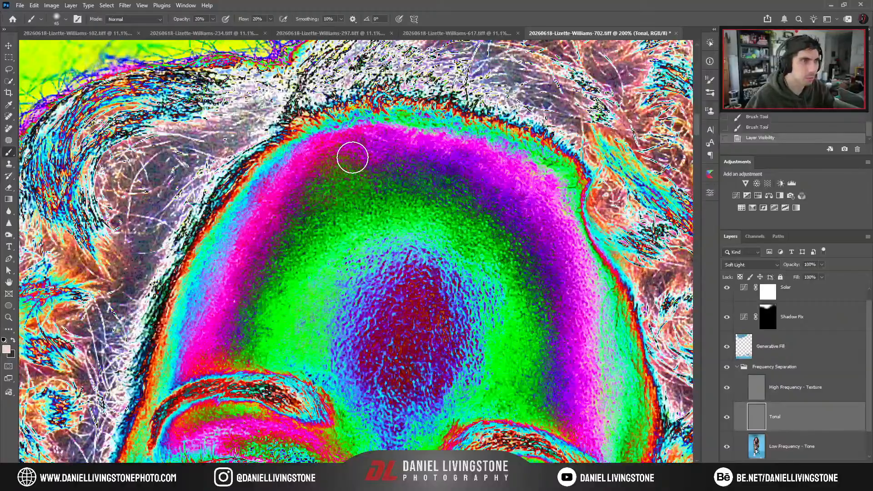
{"action": "left_click", "coordinate": [352, 158]}
{"action": "left_click_drag", "start_coordinate": [364, 160], "coordinate": [381, 162]}
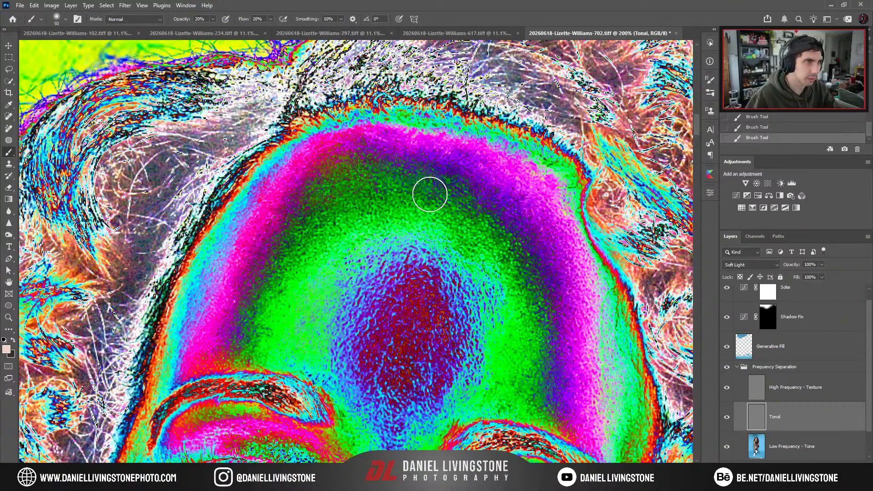
{"action": "left_click_drag", "start_coordinate": [445, 255], "coordinate": [430, 225]}
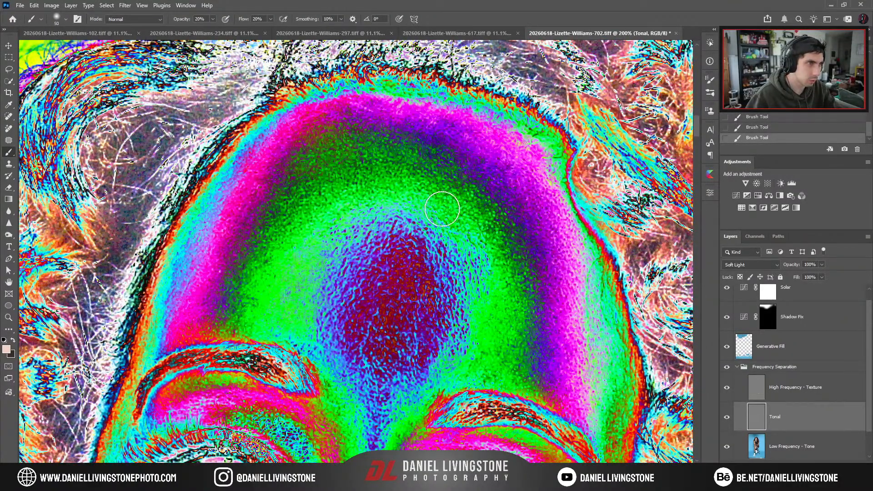
{"action": "scroll", "coordinate": [453, 224], "scroll_direction": "down", "scroll_amount": 3}
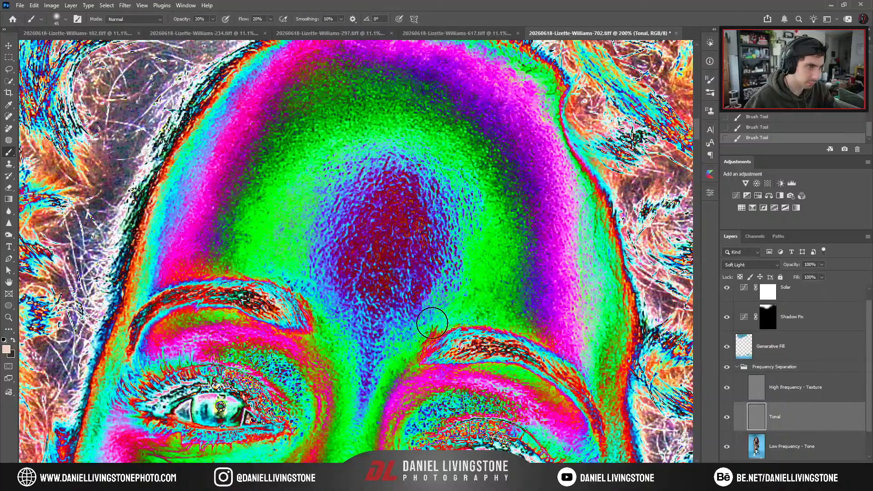
Hide the Solar layer and examine the face, arms and legs in normal colours.
{"action": "left_click", "coordinate": [726, 291]}
{"action": "key", "text": "ctrl+1"}
{"action": "scroll", "coordinate": [448, 253], "scroll_direction": "down", "scroll_amount": 8}
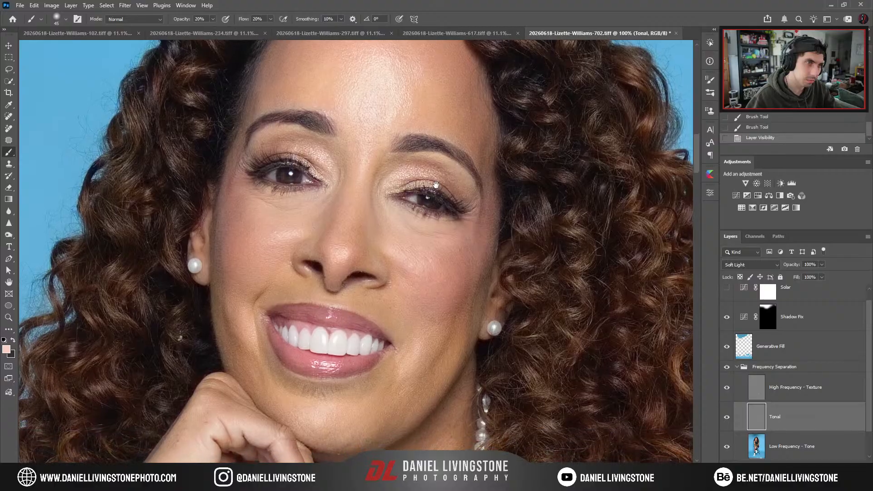
{"action": "scroll", "coordinate": [444, 218], "scroll_direction": "down", "scroll_amount": 6}
{"action": "left_click_drag", "start_coordinate": [452, 183], "coordinate": [455, 171]}
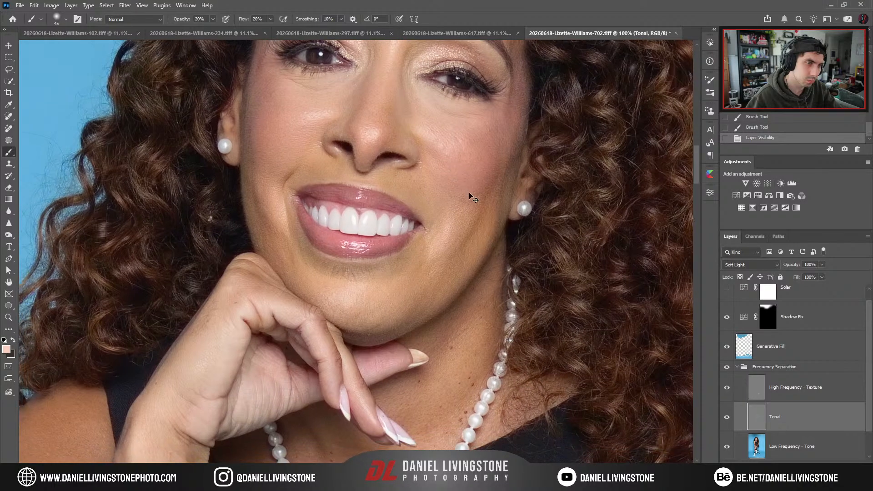
{"action": "key", "text": "ctrl+minus"}
{"action": "key", "text": "ctrl+minus"}
{"action": "left_click_drag", "start_coordinate": [447, 382], "coordinate": [449, 179]}
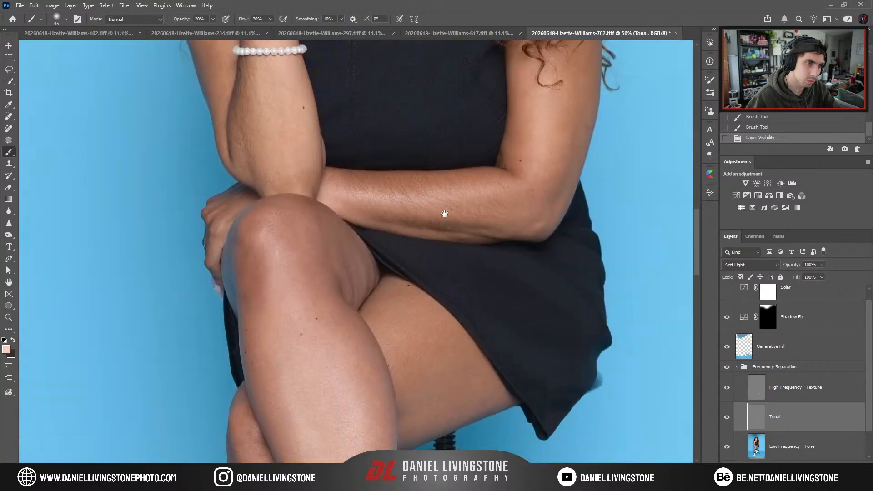
Smooth the shiny streak on the raised knee with the Patch tool on the High Frequency - Texture layer, then deselect.
{"action": "key", "text": "ctrl+plus"}
{"action": "key", "text": "ctrl+plus"}
{"action": "key", "text": "ctrl+plus"}
{"action": "key", "text": "alt+bracketright"}
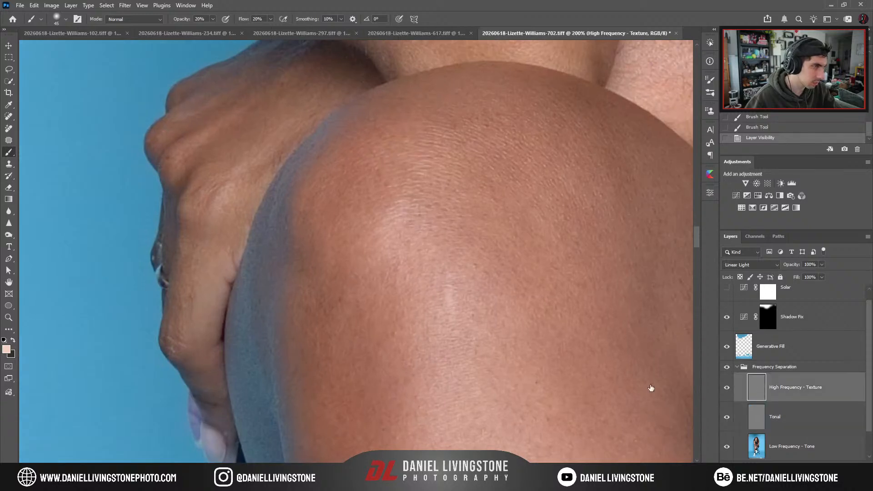
{"action": "key", "text": "j"}
{"action": "mouse_move", "coordinate": [436, 302]}
{"action": "left_mouse_down"}
{"action": "mouse_move", "coordinate": [445, 296]}
{"action": "mouse_move", "coordinate": [479, 360]}
{"action": "left_mouse_up"}
{"action": "key", "text": "ctrl+d"}
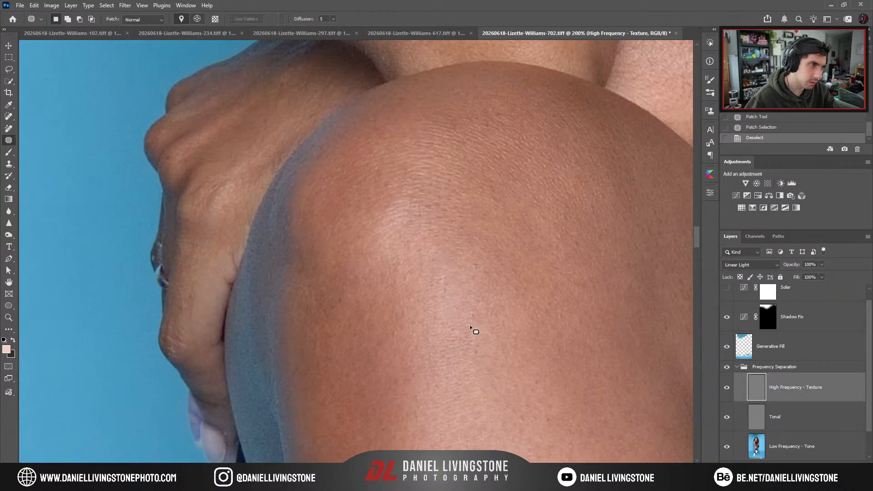
{"action": "key", "text": "ctrl+minus"}
{"action": "key", "text": "ctrl+minus"}
{"action": "key", "text": "ctrl+minus"}
{"action": "left_click_drag", "start_coordinate": [487, 312], "coordinate": [415, 190]}
{"action": "key", "text": "ctrl+minus"}
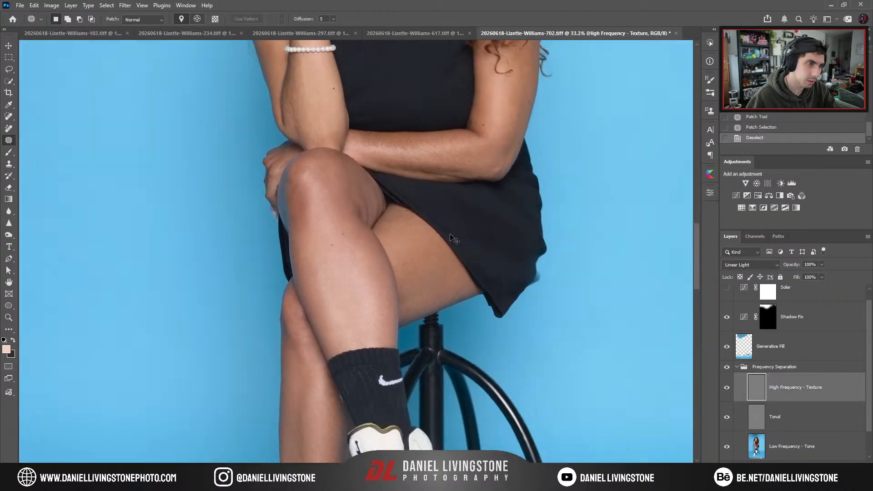
{"action": "key", "text": "ctrl+0"}
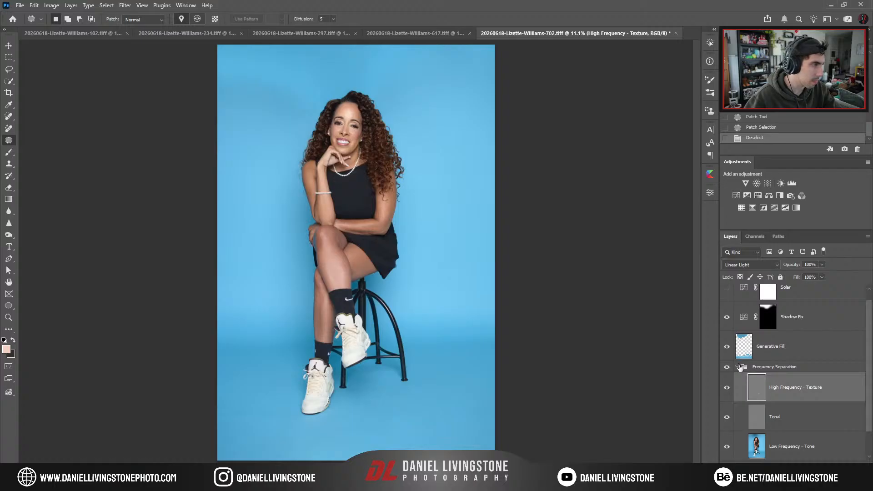
Collapse the Frequency Separation group and run Select Subject on the Background layer.
{"action": "left_click", "coordinate": [739, 367]}
{"action": "left_click", "coordinate": [784, 360]}
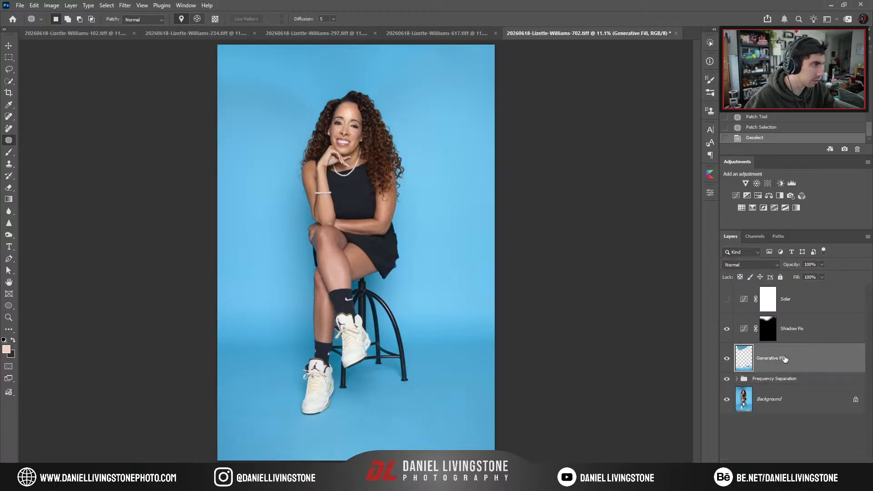
{"action": "left_click", "coordinate": [744, 406]}
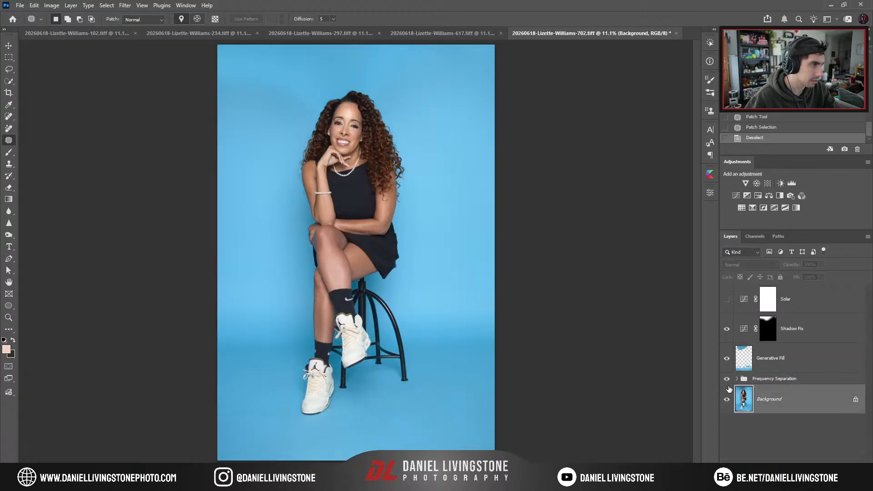
{"action": "key", "text": "ctrl+s"}
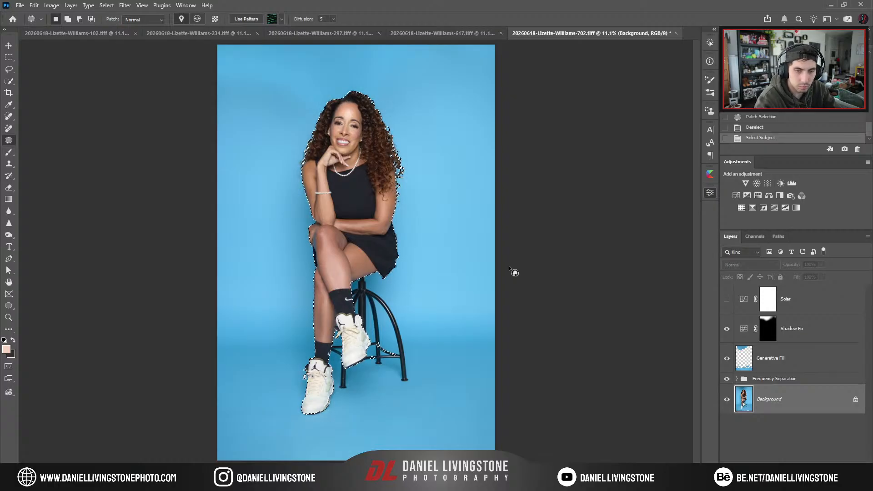
Subtract the stool's footrest bars beside the raised shoe from the subject selection with the Lasso tool.
{"action": "scroll", "coordinate": [464, 263], "scroll_direction": "up", "scroll_amount": 3}
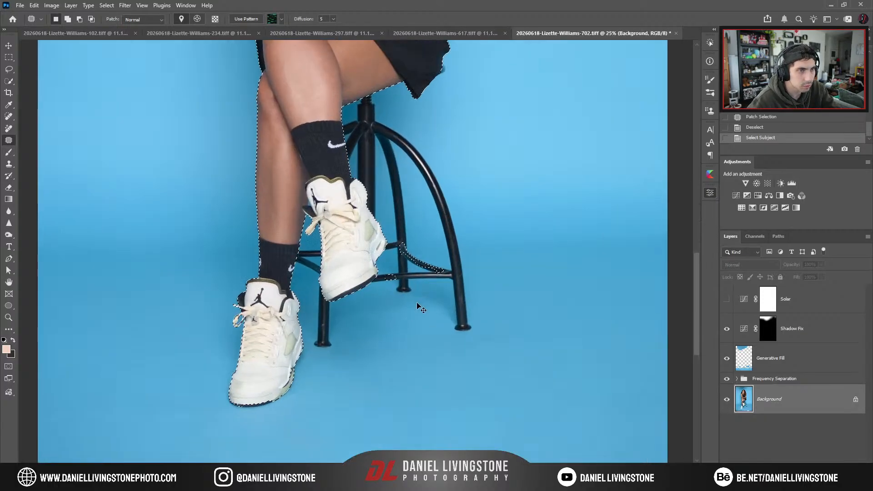
{"action": "key", "text": "ctrl+plus"}
{"action": "key", "text": "ctrl+plus"}
{"action": "key", "text": "l"}
{"action": "mouse_move", "coordinate": [416, 318]}
{"action": "left_mouse_down"}
{"action": "mouse_move", "coordinate": [545, 254]}
{"action": "mouse_move", "coordinate": [422, 247]}
{"action": "left_mouse_up"}
{"action": "key", "text": "ctrl+minus"}
{"action": "key", "text": "ctrl+minus"}
{"action": "key", "text": "ctrl+0"}
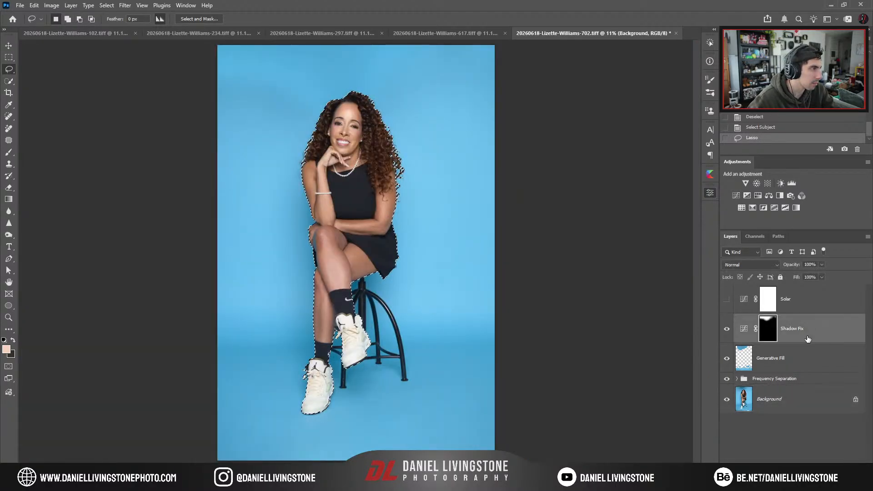
Add a Curves adjustment masked to the selected subject above the Generative Fill layer and adjust its curve.
{"action": "left_click", "coordinate": [800, 367]}
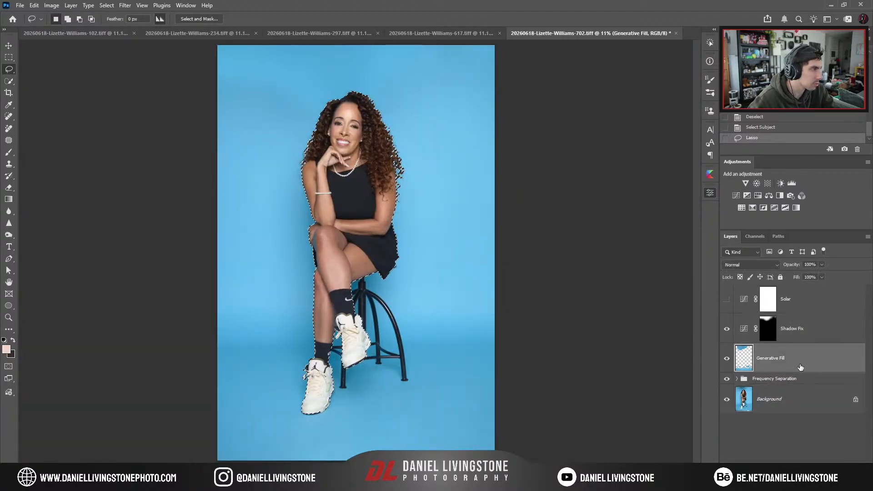
{"action": "left_click", "coordinate": [736, 195]}
{"action": "scroll", "coordinate": [454, 223], "scroll_direction": "up", "scroll_amount": 2}
{"action": "scroll", "coordinate": [429, 218], "scroll_direction": "down", "scroll_amount": 2}
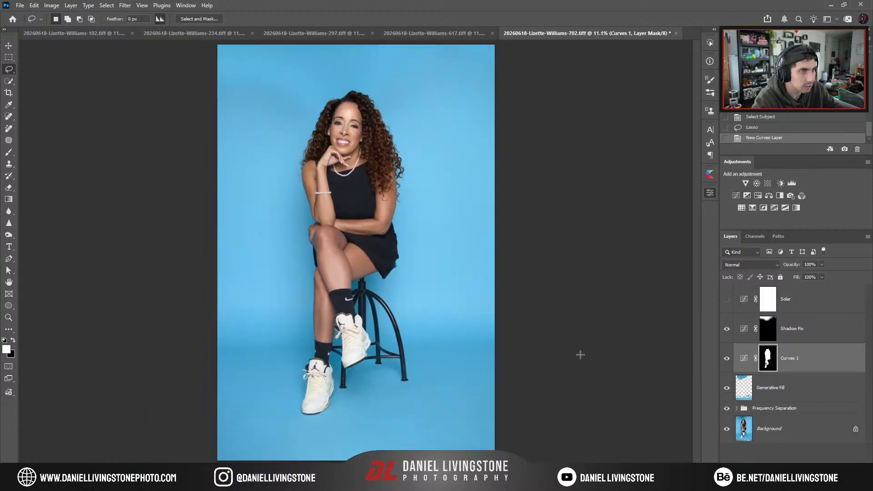
Group the Curves adjustment, move its subject mask onto the group and name the group Subject.
{"action": "key", "text": "ctrl+g"}
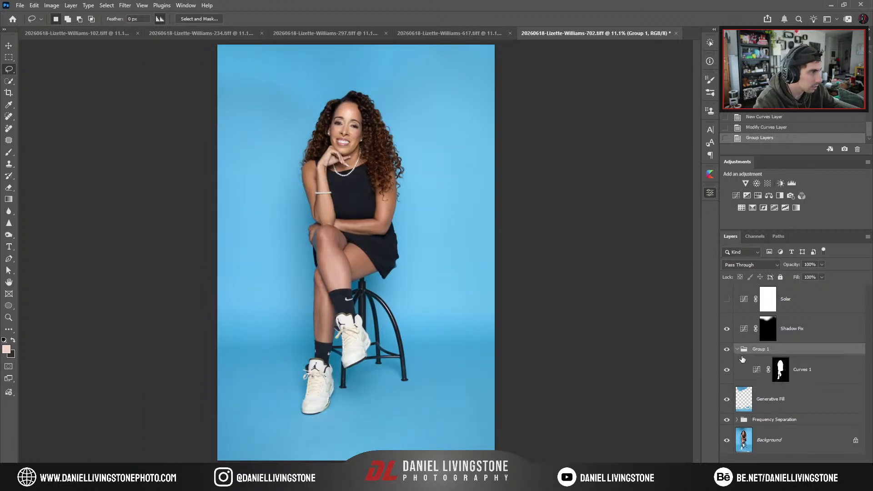
{"action": "left_click_drag", "start_coordinate": [781, 376], "coordinate": [785, 350]}
{"action": "double_click", "coordinate": [787, 358]}
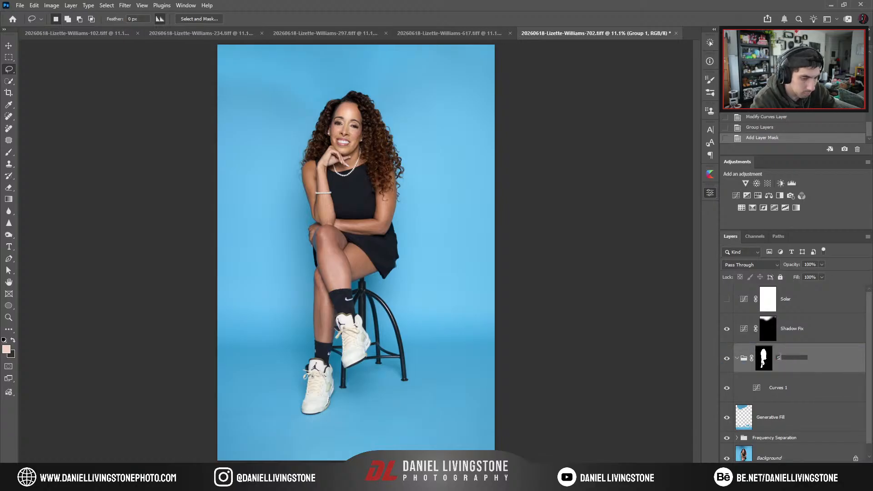
{"action": "type", "text": "Subject"}
{"action": "key", "text": "Return"}
Add a white layer mask to Curves 1, compare its effect on and off, and refine its curve.
{"action": "left_click", "coordinate": [772, 398]}
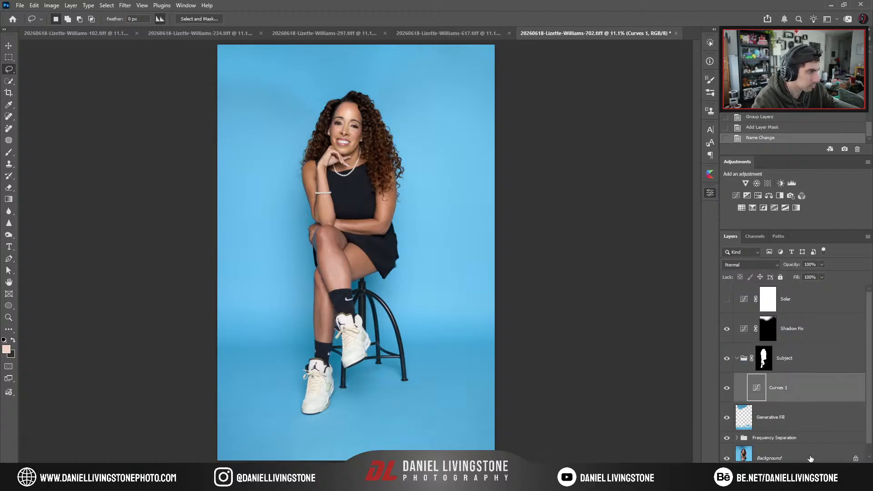
{"action": "left_click", "coordinate": [800, 468]}
{"action": "left_click", "coordinate": [727, 389]}
{"action": "left_click", "coordinate": [727, 390]}
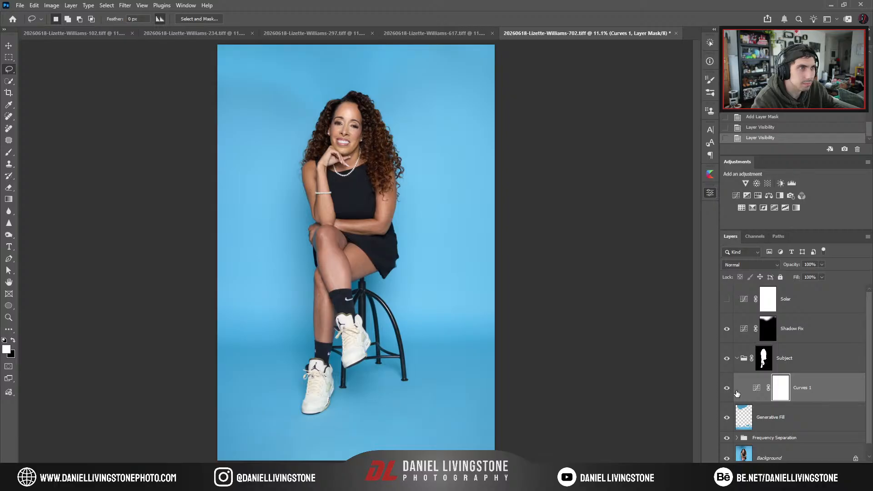
{"action": "left_click", "coordinate": [757, 389]}
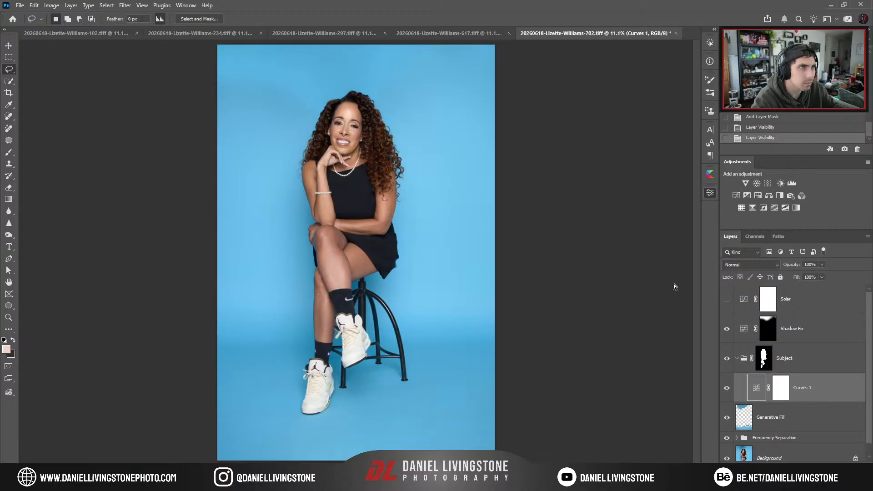
{"action": "left_click", "coordinate": [683, 242]}
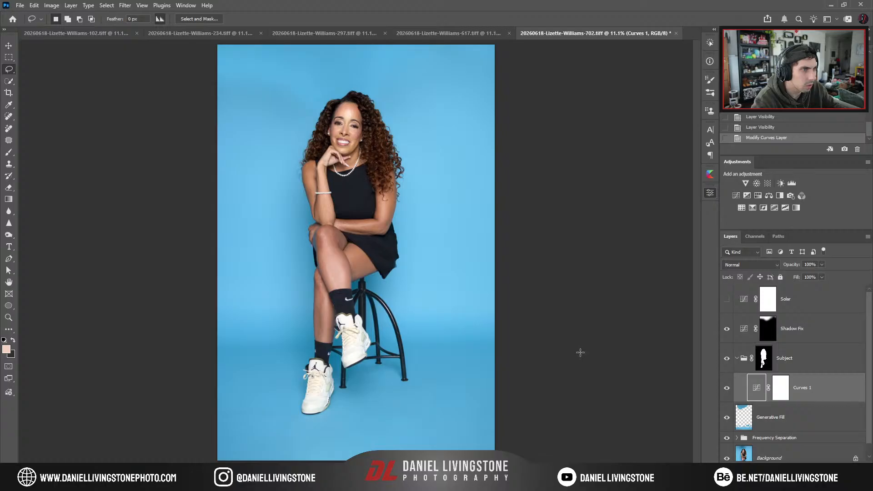
Examine the Curves adjustment on the legs, face and whole portrait with the histogram shown.
{"action": "key", "text": "ctrl+plus"}
{"action": "key", "text": "ctrl+plus"}
{"action": "key", "text": "ctrl+plus"}
{"action": "key", "text": "ctrl+plus"}
{"action": "key", "text": "ctrl+plus"}
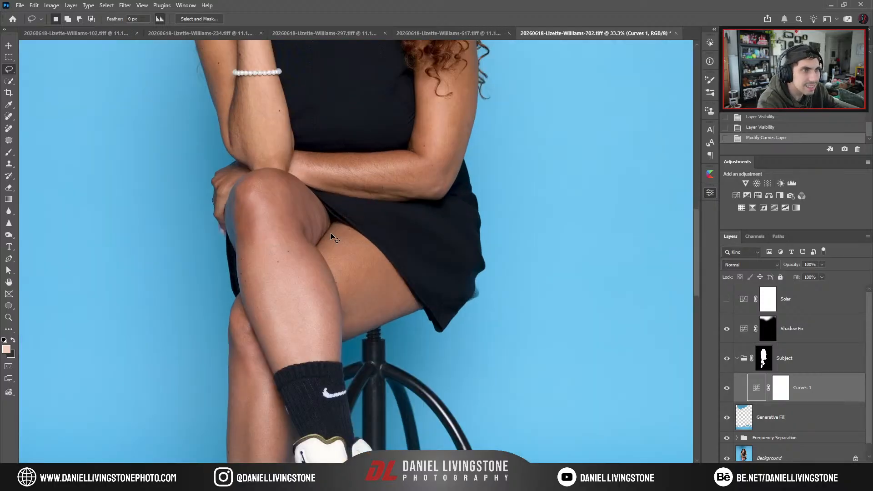
{"action": "left_click_drag", "start_coordinate": [353, 250], "coordinate": [363, 378]}
{"action": "left_click_drag", "start_coordinate": [337, 309], "coordinate": [334, 346]}
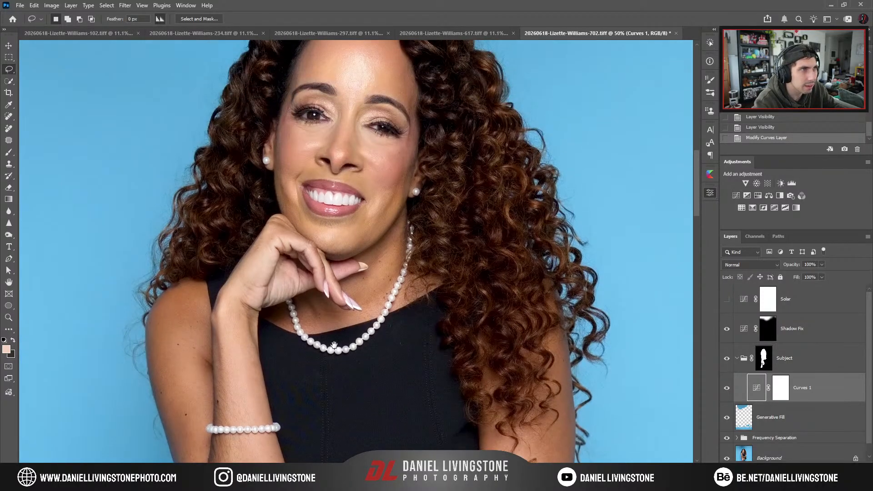
{"action": "left_click", "coordinate": [759, 39]}
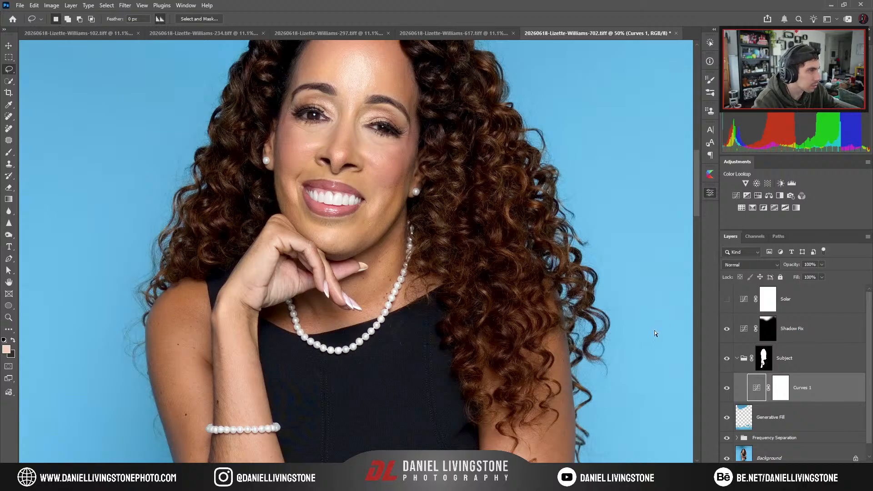
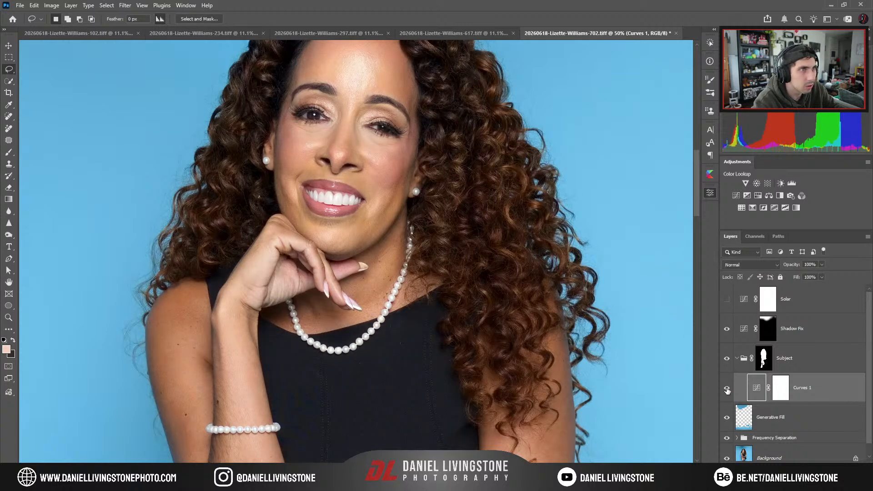
{"action": "key", "text": "ctrl+0"}
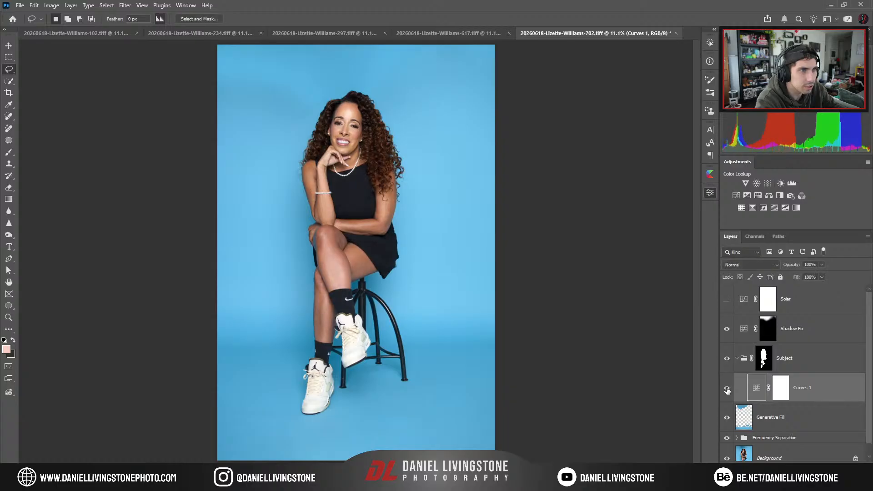
{"action": "key", "text": "ctrl+minus"}
{"action": "key", "text": "ctrl+plus"}
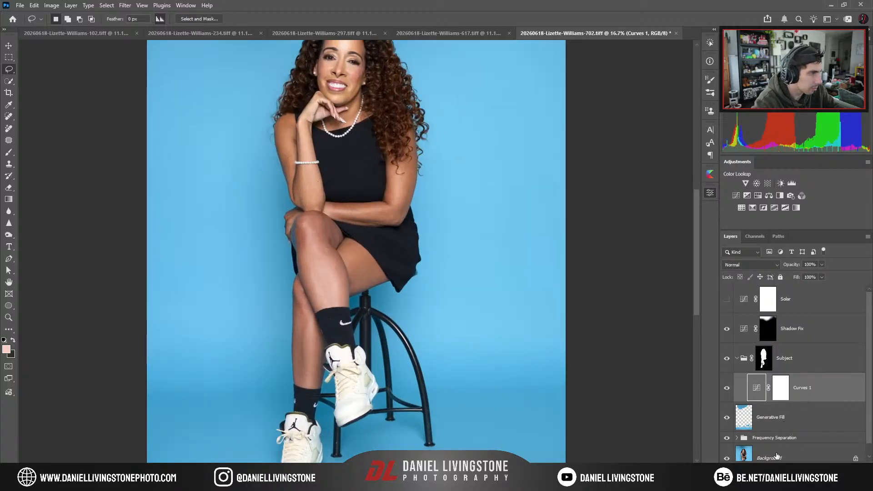
Select both white shoes on the Background layer by lassoing around each with the Object Selection tool.
{"action": "left_click", "coordinate": [777, 456]}
{"action": "key", "text": "w"}
{"action": "scroll", "coordinate": [318, 455], "scroll_direction": "up", "scroll_amount": 3}
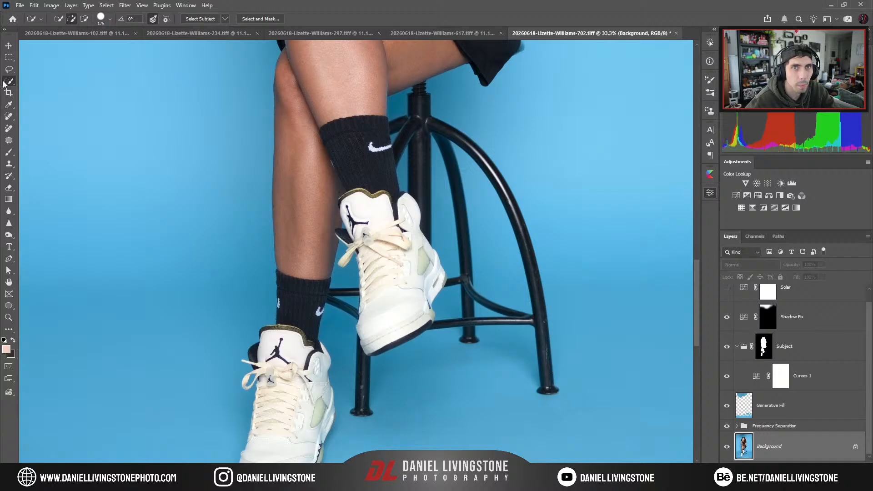
{"action": "key", "text": "shift+w"}
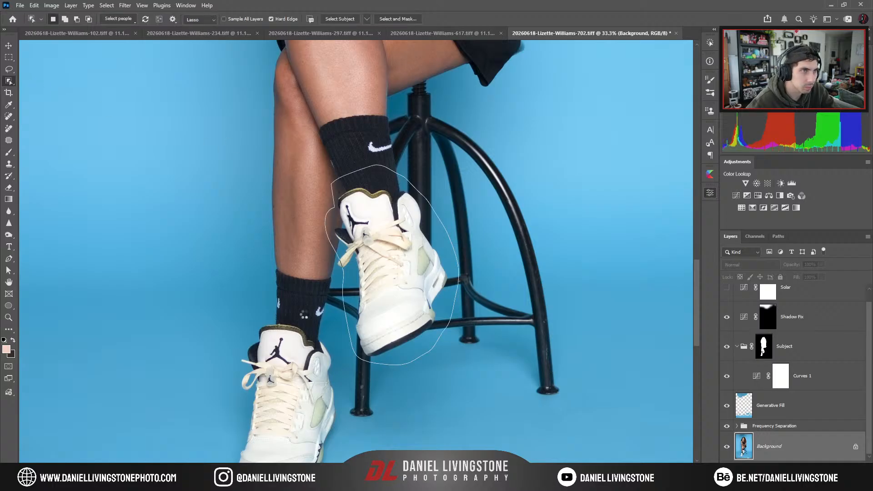
{"action": "left_click_drag", "start_coordinate": [334, 320], "coordinate": [370, 230]}
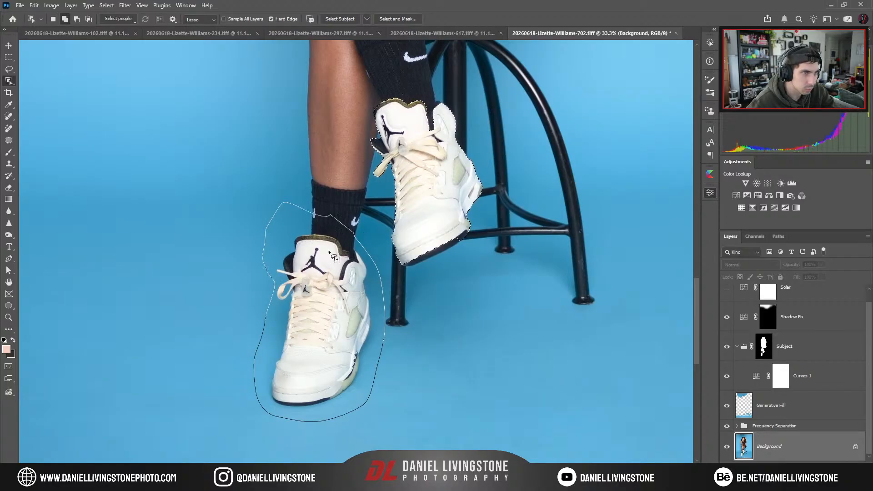
{"action": "key", "text": "ctrl+plus"}
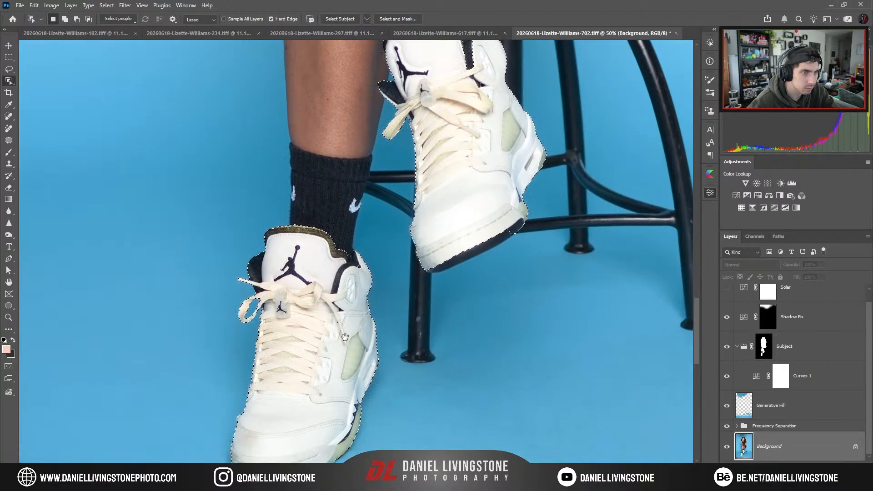
Draw a closed Pen path around the unselected dark sole at the toe of the shoe on the floor.
{"action": "mouse_move", "coordinate": [341, 343]}
{"action": "left_mouse_down"}
{"action": "mouse_move", "coordinate": [370, 222]}
{"action": "mouse_move", "coordinate": [378, 274]}
{"action": "left_mouse_up"}
{"action": "key", "text": "ctrl+plus"}
{"action": "key", "text": "ctrl+plus"}
{"action": "key", "text": "ctrl+plus"}
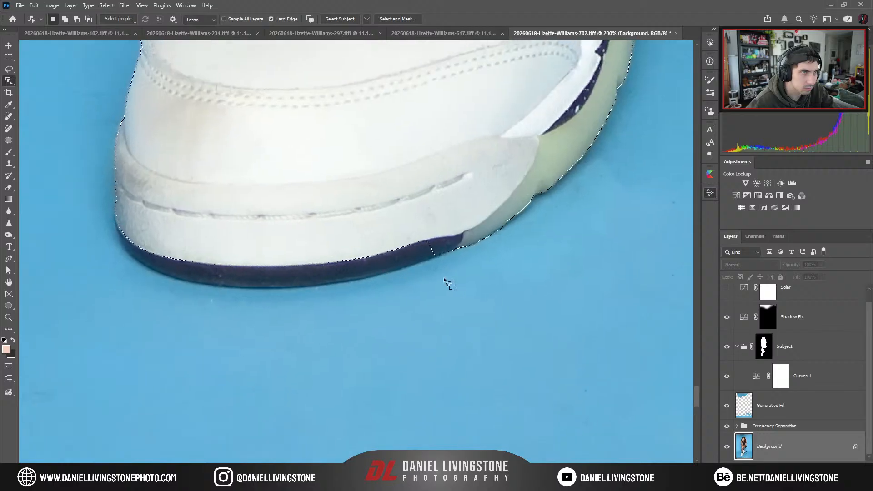
{"action": "key", "text": "p"}
{"action": "left_click", "coordinate": [452, 253]}
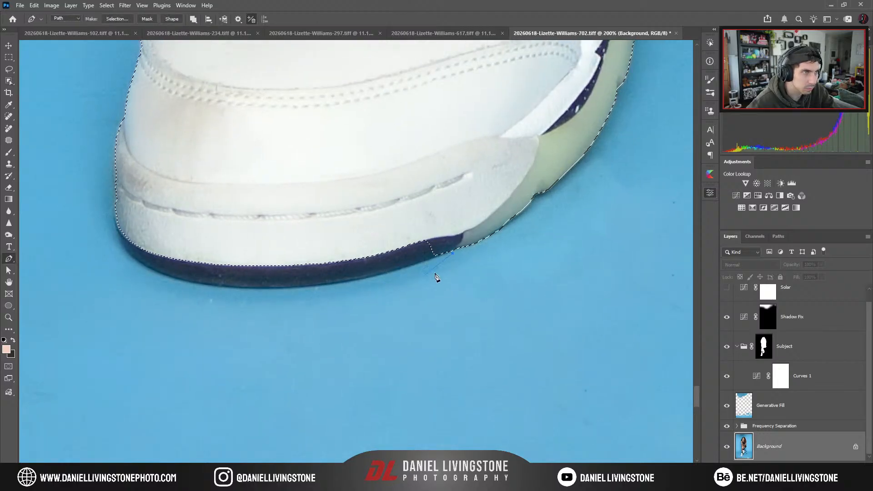
{"action": "scroll", "coordinate": [300, 270], "scroll_direction": "left", "scroll_amount": 2}
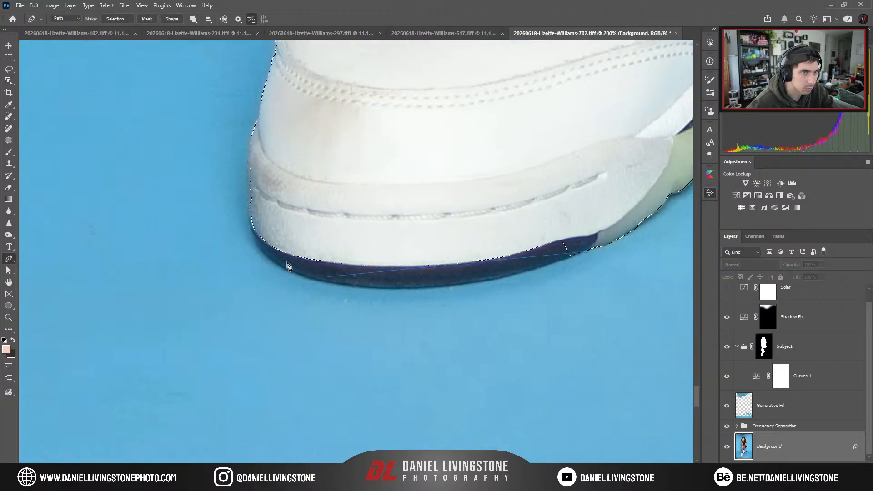
{"action": "left_click_drag", "start_coordinate": [246, 220], "coordinate": [251, 233]}
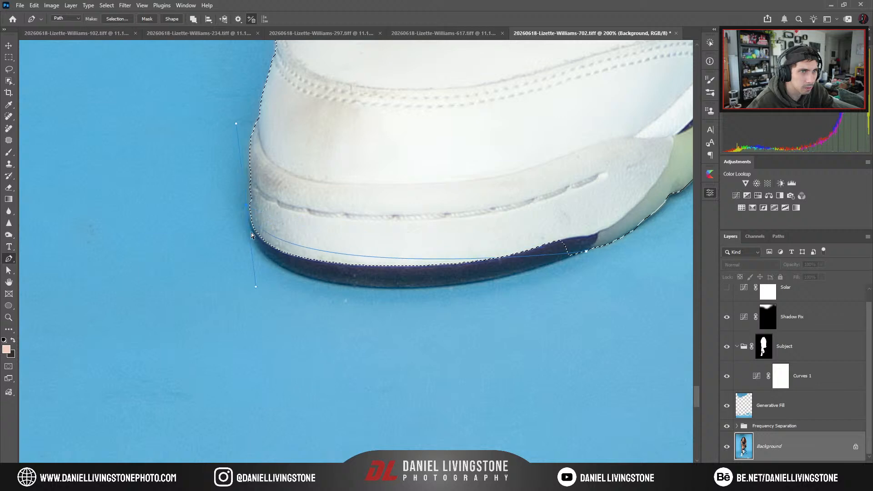
{"action": "key", "text": "ctrl+minus"}
{"action": "left_click_drag", "start_coordinate": [306, 270], "coordinate": [304, 305]}
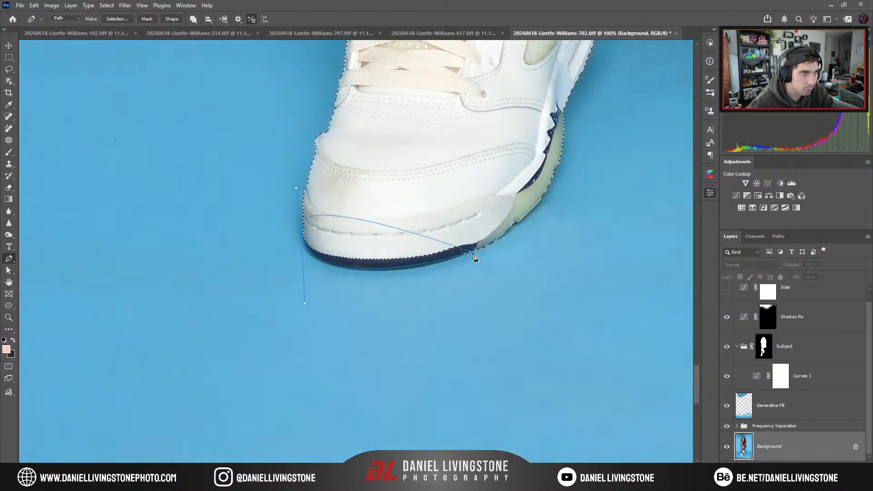
{"action": "left_click_drag", "start_coordinate": [472, 258], "coordinate": [397, 333]}
Fit the Pen path to the dark sole edge at the floor shoe's toe and add the enclosed area to the selection.
{"action": "key", "text": "ctrl+plus"}
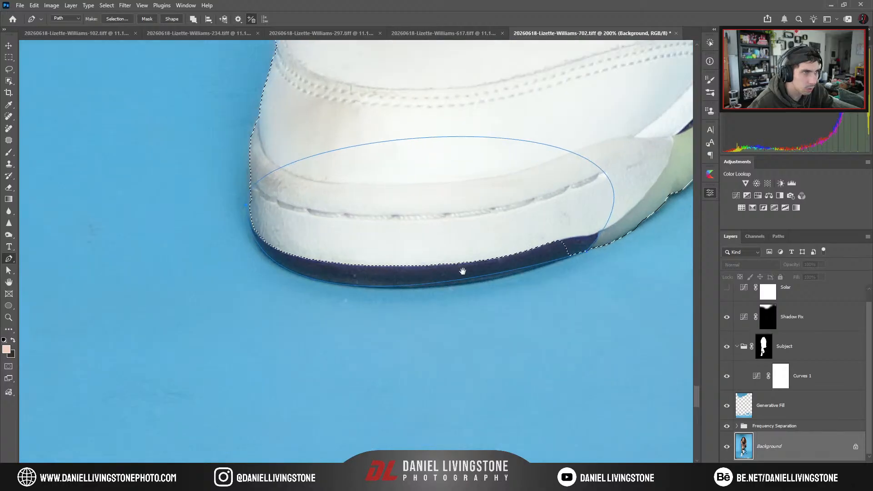
{"action": "left_click_drag", "start_coordinate": [446, 274], "coordinate": [416, 288]}
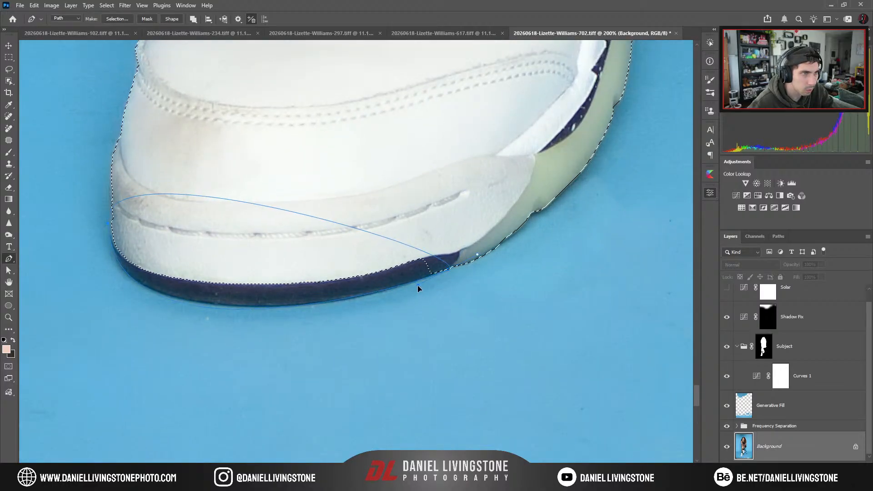
{"action": "left_click_drag", "start_coordinate": [257, 331], "coordinate": [318, 300]}
{"action": "left_click", "coordinate": [310, 301]}
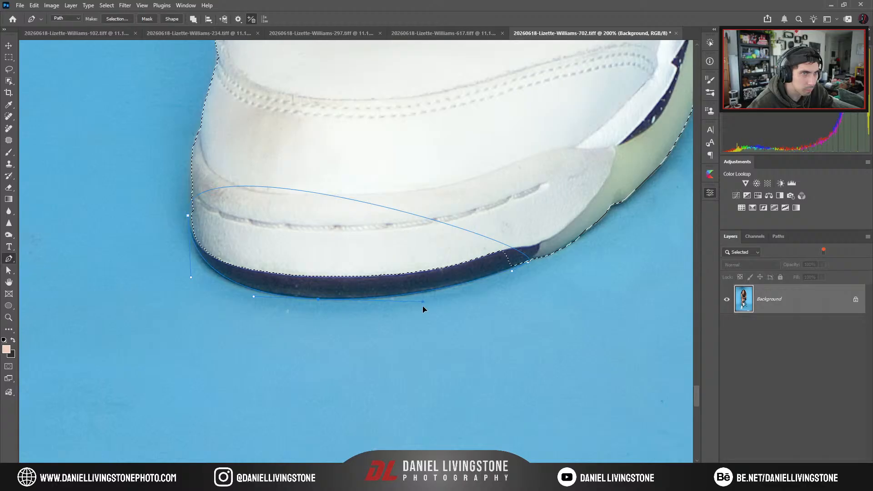
{"action": "key", "text": "ctrl+minus"}
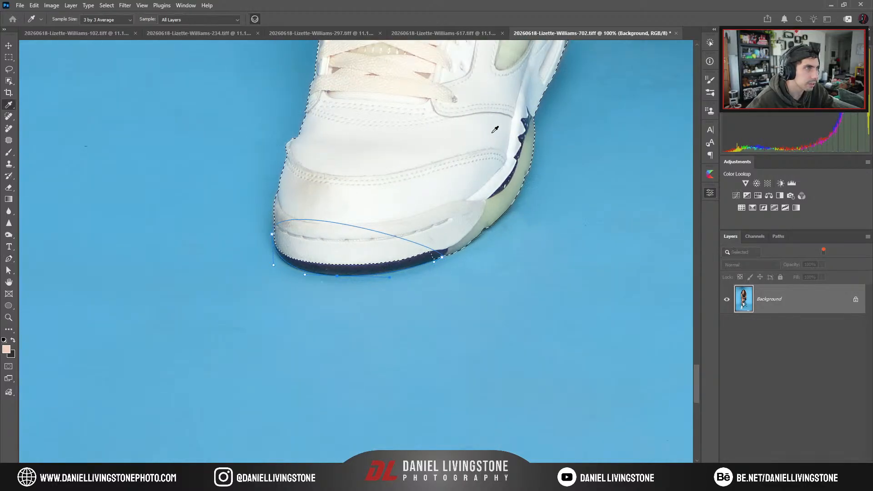
{"action": "left_click", "coordinate": [495, 187]}
Draw a closed Pen path around the unselected dark sole of the raised shoe, following its lower edge.
{"action": "key", "text": "ctrl+minus"}
{"action": "left_click_drag", "start_coordinate": [432, 178], "coordinate": [332, 385]}
{"action": "scroll", "coordinate": [321, 360], "scroll_direction": "up", "scroll_amount": 3}
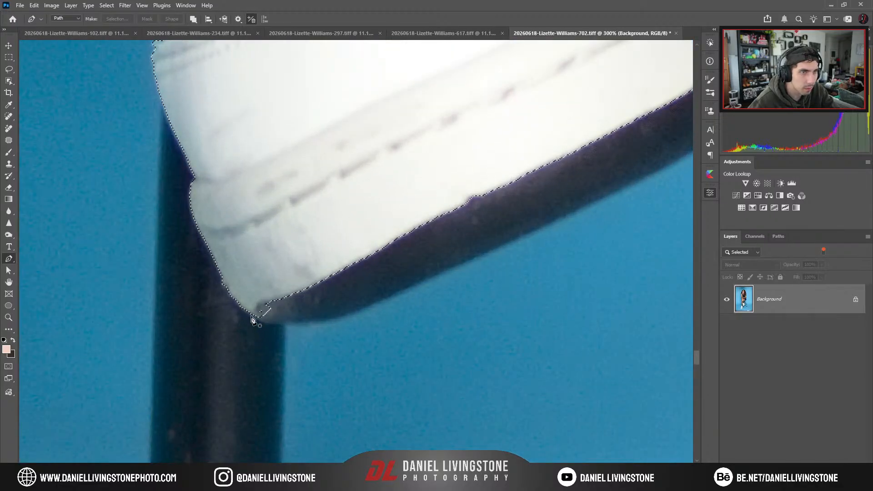
{"action": "left_click", "coordinate": [250, 314]}
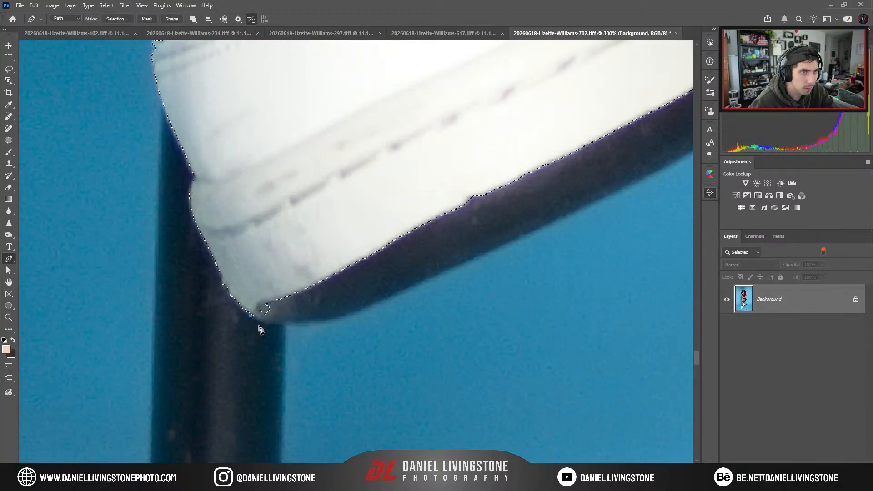
{"action": "left_click_drag", "start_coordinate": [407, 289], "coordinate": [110, 412]}
{"action": "key", "text": "ctrl+minus"}
{"action": "left_click_drag", "start_coordinate": [462, 203], "coordinate": [488, 262]}
{"action": "left_click", "coordinate": [443, 254]}
{"action": "left_click", "coordinate": [419, 169]}
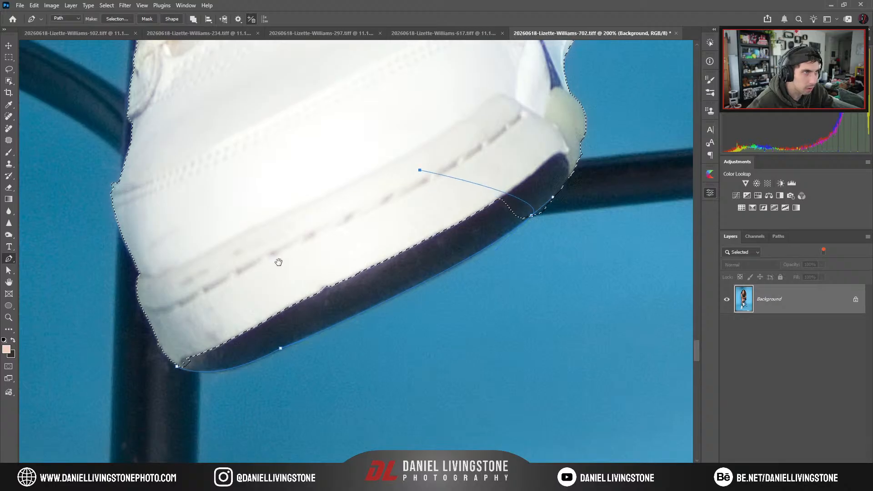
{"action": "left_click_drag", "start_coordinate": [277, 259], "coordinate": [403, 132]}
{"action": "left_click_drag", "start_coordinate": [304, 238], "coordinate": [296, 324]}
{"action": "key", "text": "ctrl+minus"}
{"action": "left_click_drag", "start_coordinate": [420, 175], "coordinate": [362, 256]}
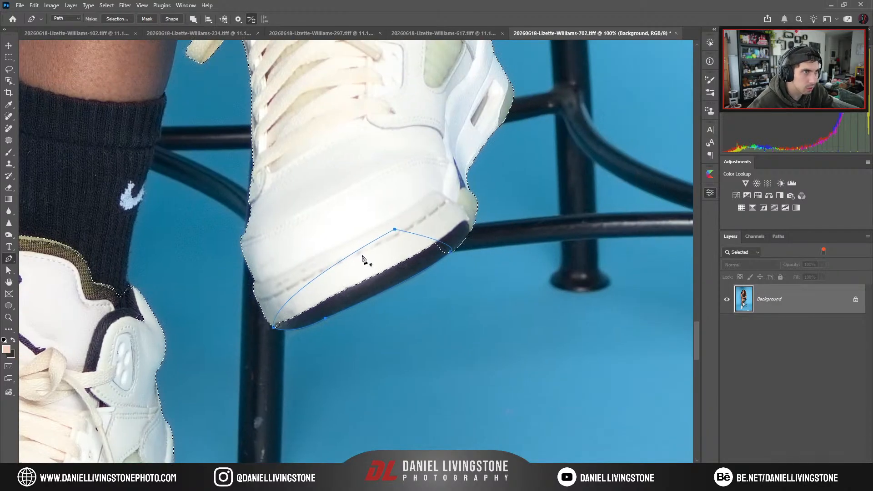
{"action": "key", "text": "ctrl+Return"}
{"action": "key", "text": "l"}
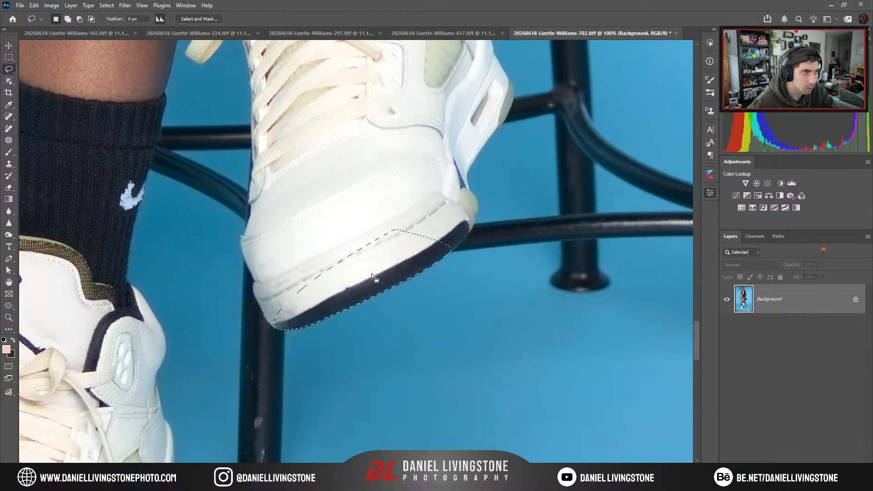
{"action": "key", "text": "ctrl+z"}
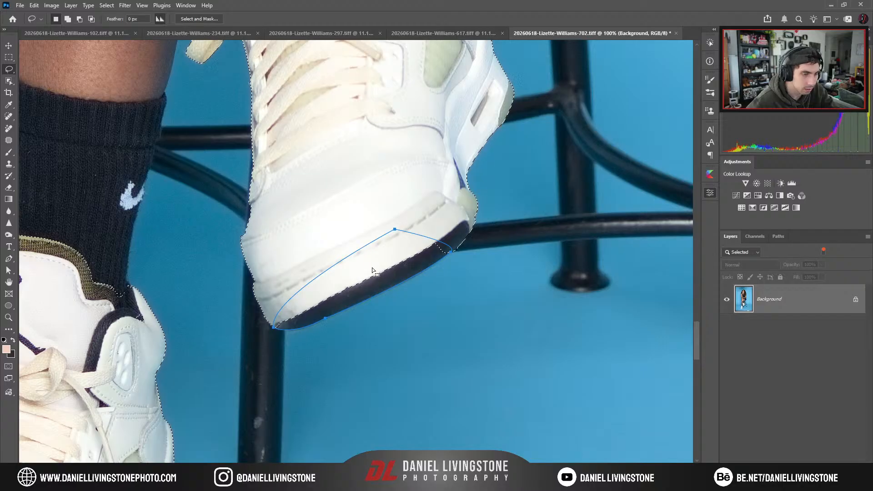
Add the raised shoe's sole path to the existing selection of both shoes.
{"action": "key", "text": "p"}
{"action": "key", "text": "i"}
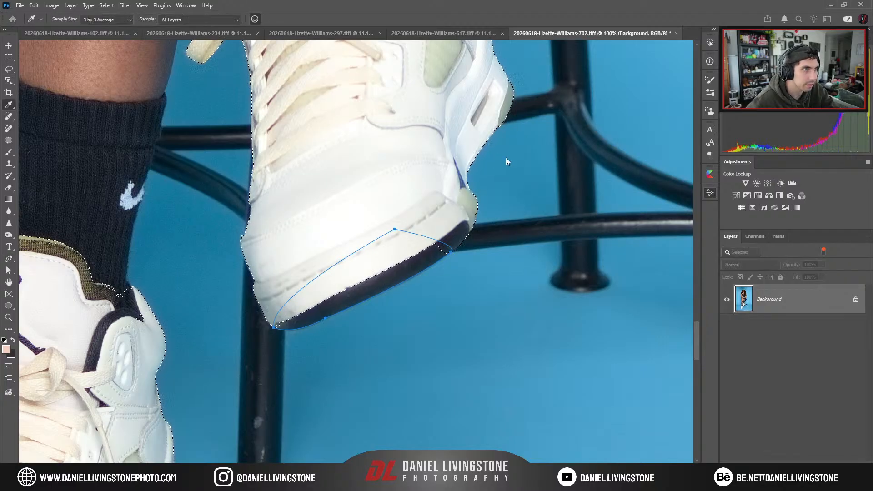
{"action": "scroll", "coordinate": [513, 151], "scroll_direction": "down", "scroll_amount": 3}
{"action": "key", "text": "p"}
{"action": "key", "text": "ctrl+0"}
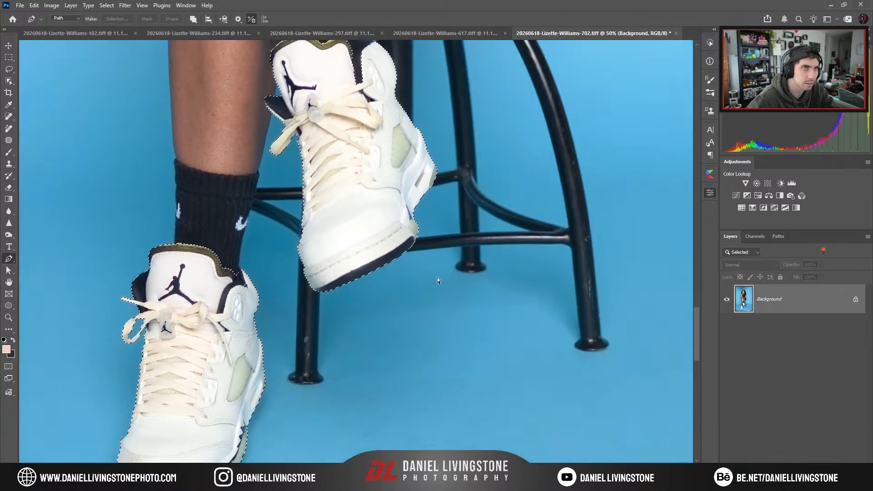
Turn off layer filtering, add a Curves adjustment above Curves 1 masked to the selected shoes, and name it Shoes.
{"action": "left_click", "coordinate": [823, 251]}
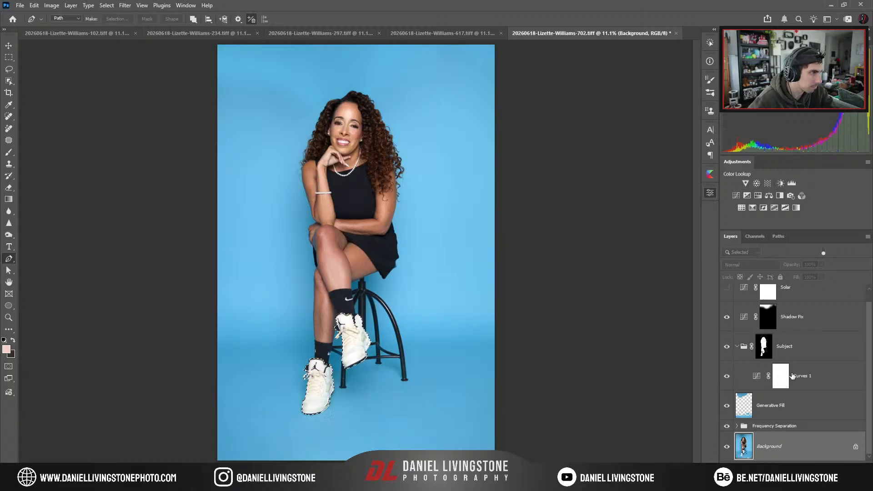
{"action": "left_click", "coordinate": [821, 383]}
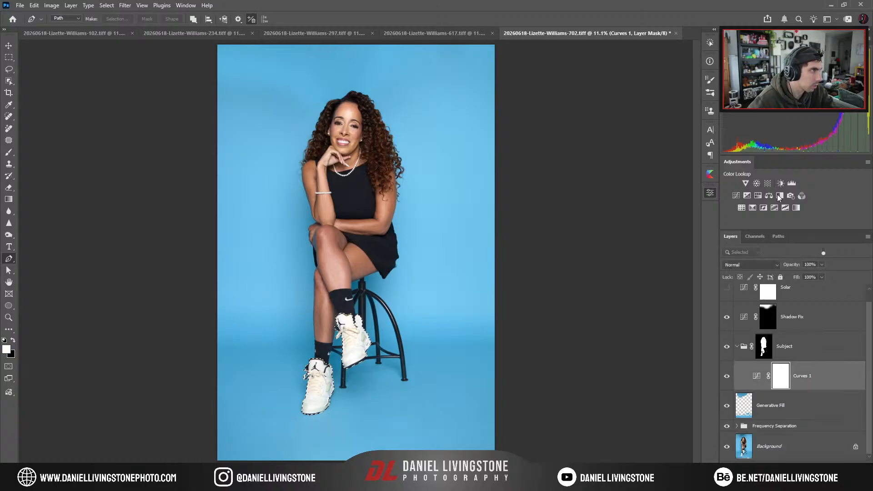
{"action": "left_click", "coordinate": [747, 195]}
{"action": "double_click", "coordinate": [805, 376]}
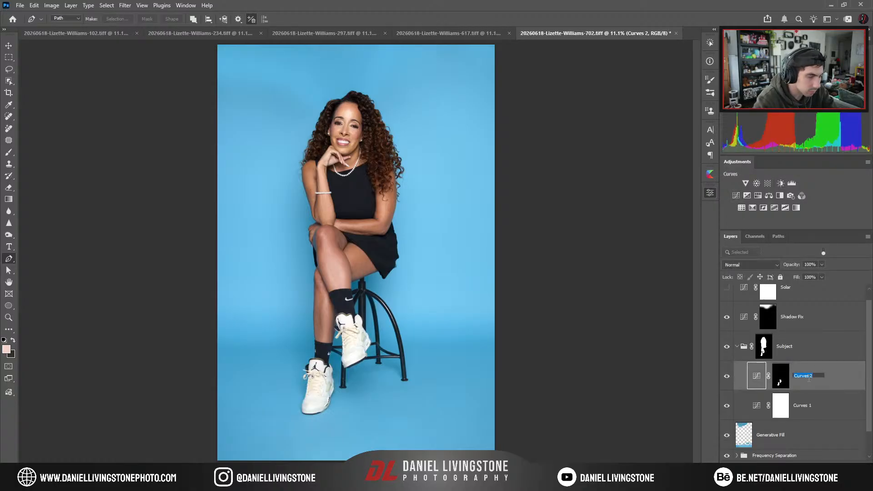
{"action": "type", "text": "Shoes"}
{"action": "key", "text": "Return"}
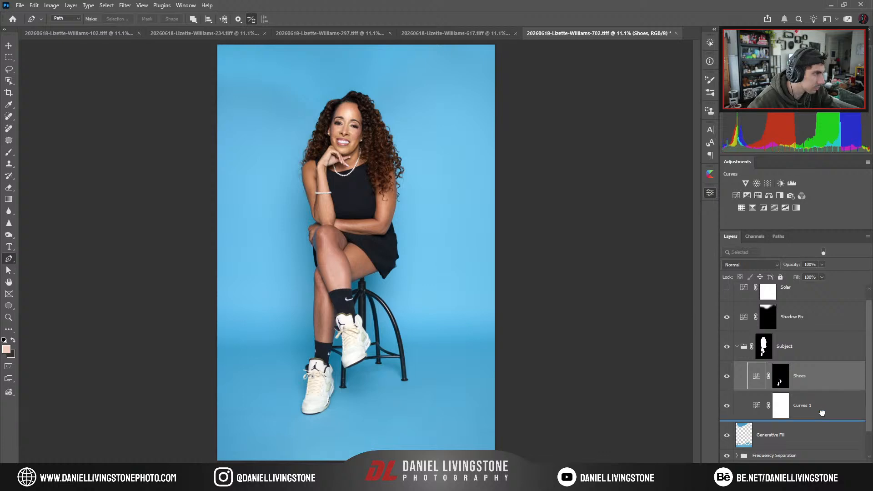
Move the Shoes layer below Curves 1 in the Subject group and adjust its curve to darken the white shoes.
{"action": "left_click_drag", "start_coordinate": [827, 382], "coordinate": [753, 413]}
{"action": "key", "text": "ctrl+equal"}
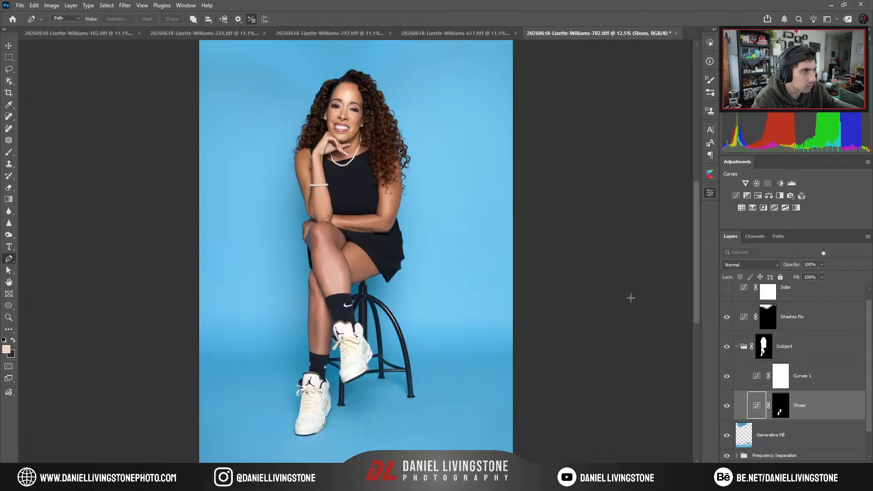
{"action": "left_click_drag", "start_coordinate": [688, 246], "coordinate": [693, 256]}
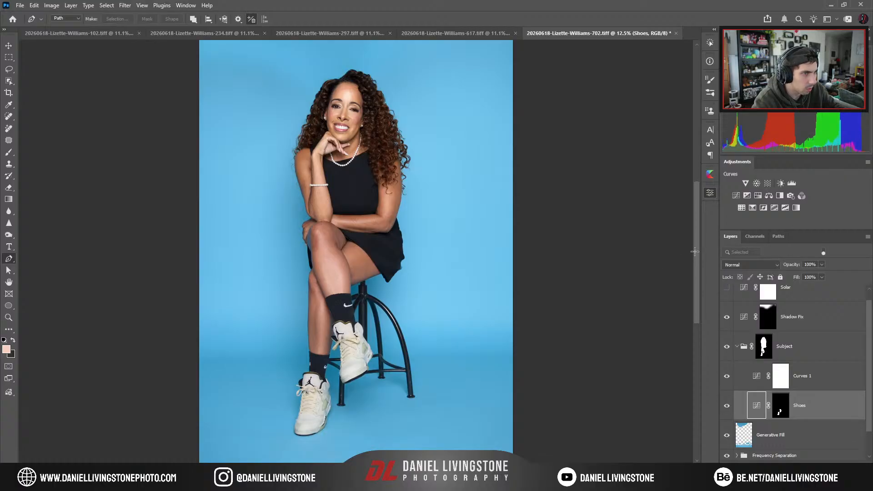
{"action": "scroll", "coordinate": [397, 291], "scroll_direction": "up", "scroll_amount": 3}
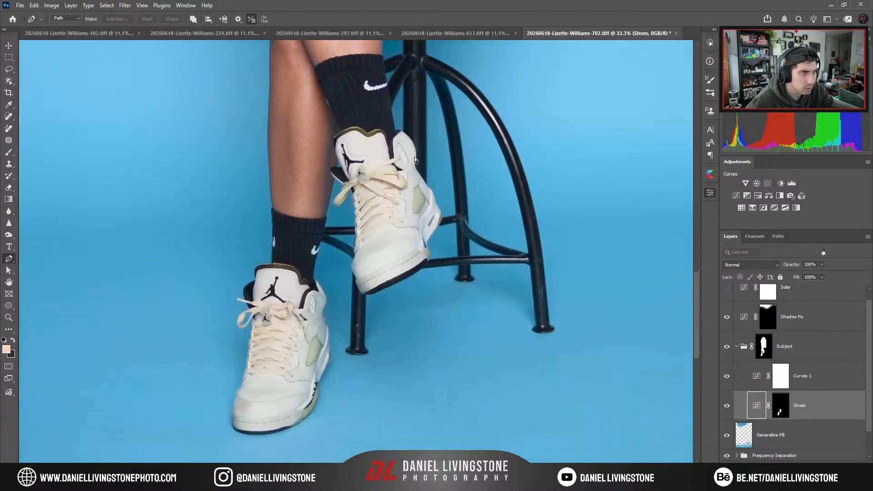
{"action": "scroll", "coordinate": [413, 157], "scroll_direction": "up", "scroll_amount": 2}
{"action": "left_click_drag", "start_coordinate": [396, 179], "coordinate": [435, 139]}
{"action": "scroll", "coordinate": [430, 272], "scroll_direction": "down", "scroll_amount": 1}
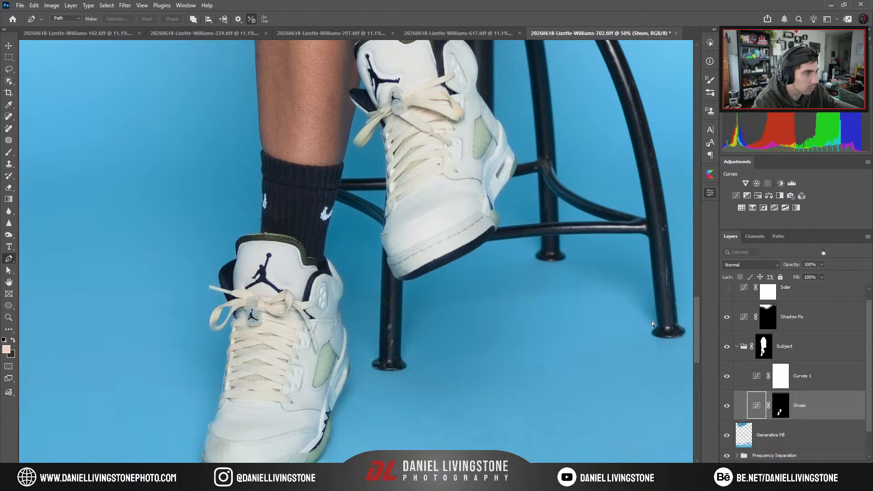
Compare the shoes with the Shoes adjustment off and on, and check the result across the whole portrait.
{"action": "left_click", "coordinate": [728, 405]}
{"action": "left_click", "coordinate": [728, 405]}
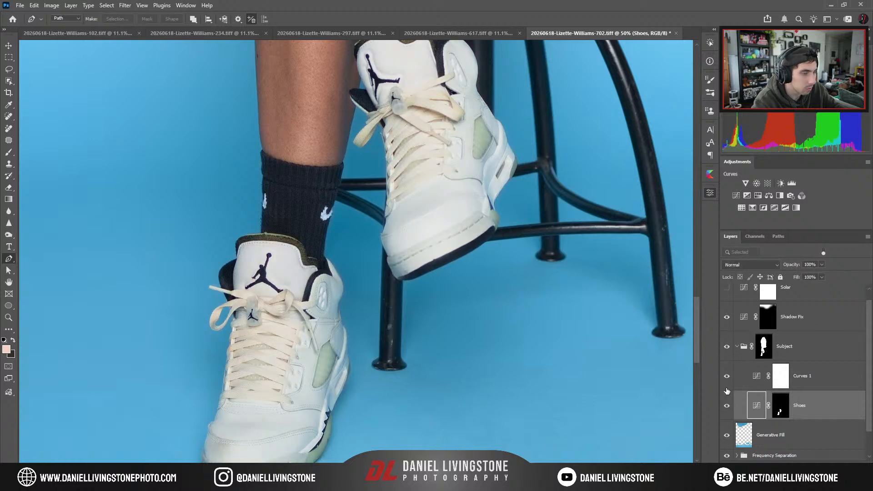
{"action": "key", "text": "ctrl+0"}
{"action": "key", "text": "ctrl+plus"}
{"action": "key", "text": "ctrl+plus"}
{"action": "key", "text": "ctrl+plus"}
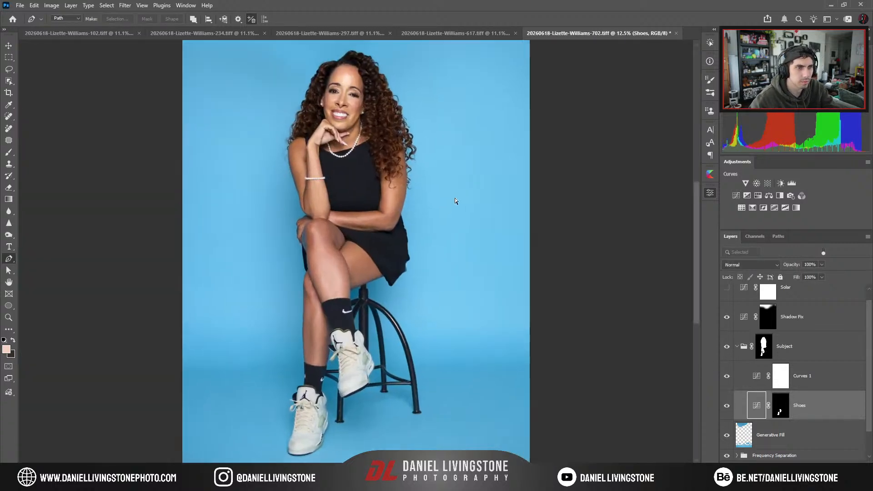
{"action": "left_click_drag", "start_coordinate": [401, 339], "coordinate": [421, 457]}
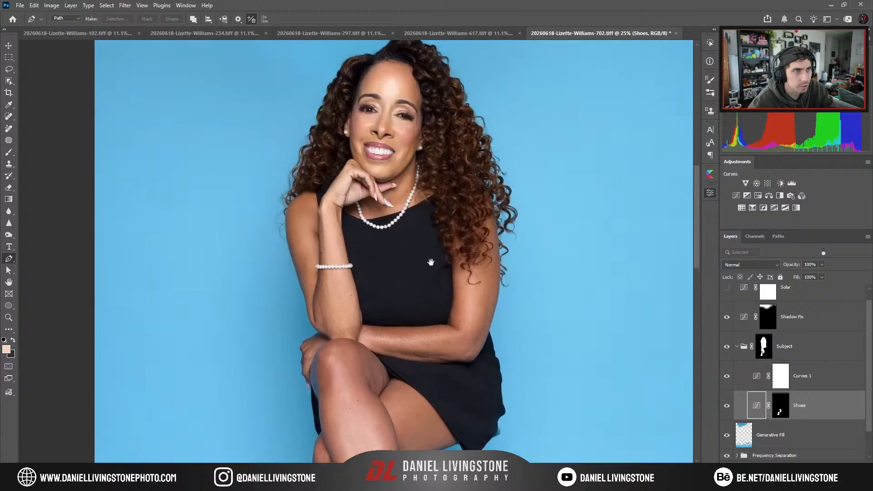
{"action": "key", "text": "ctrl+0"}
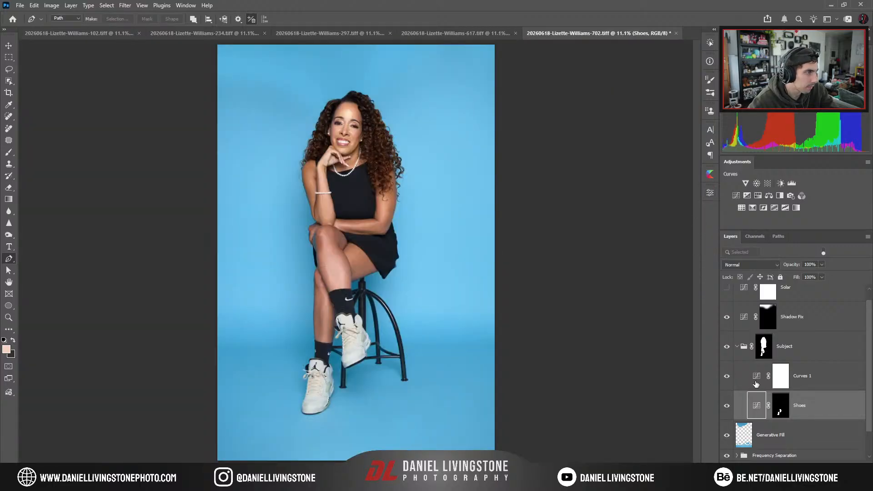
Compare the portrait with the Subject group off and on, and examine the face and hair up close.
{"action": "left_click", "coordinate": [731, 348]}
{"action": "left_click", "coordinate": [730, 348]}
{"action": "key", "text": "ctrl+plus"}
{"action": "key", "text": "ctrl+plus"}
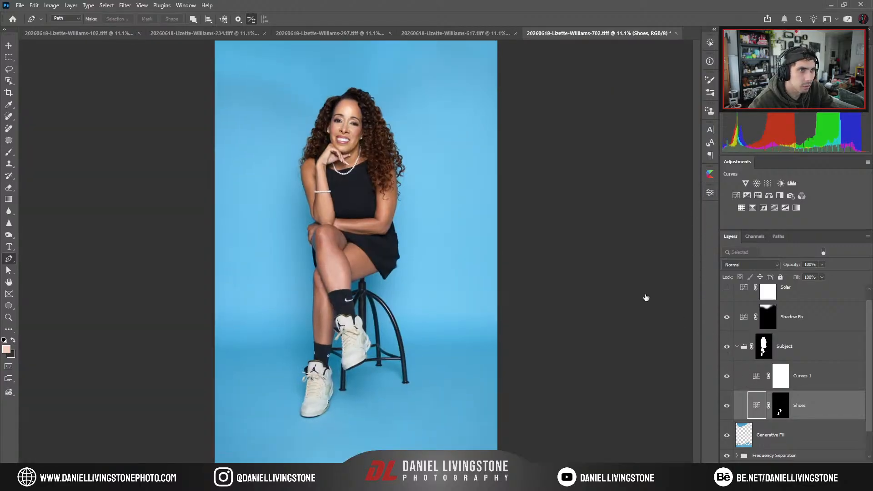
{"action": "key", "text": "ctrl+plus"}
{"action": "key", "text": "ctrl+plus"}
{"action": "left_click_drag", "start_coordinate": [418, 182], "coordinate": [473, 441]}
{"action": "key", "text": "ctrl+plus"}
{"action": "key", "text": "ctrl+plus"}
{"action": "left_click_drag", "start_coordinate": [443, 208], "coordinate": [427, 386]}
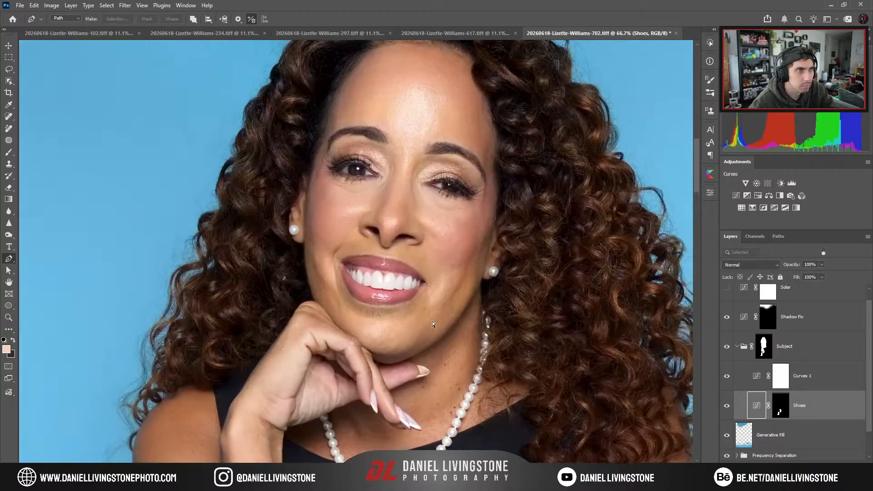
{"action": "key", "text": "ctrl+minus"}
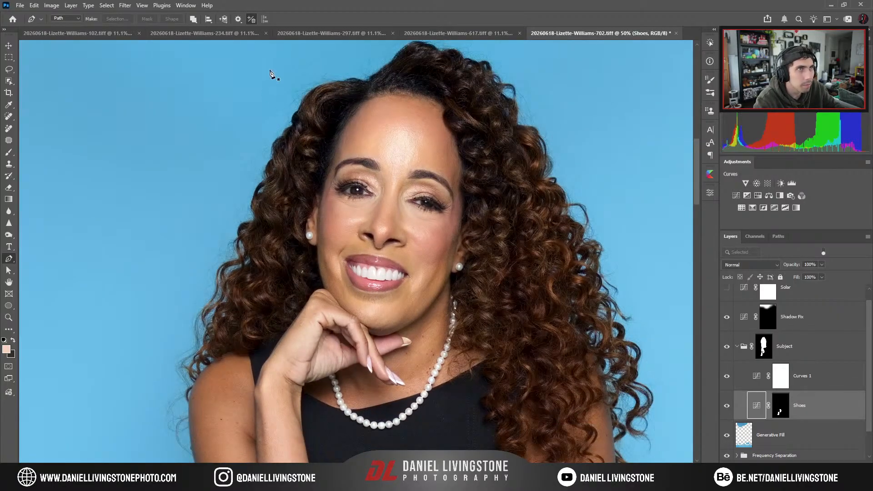
Inspect the Subject group's adjustment layers in the 617 portrait with the pink outfit for reference.
{"action": "left_click", "coordinate": [451, 36]}
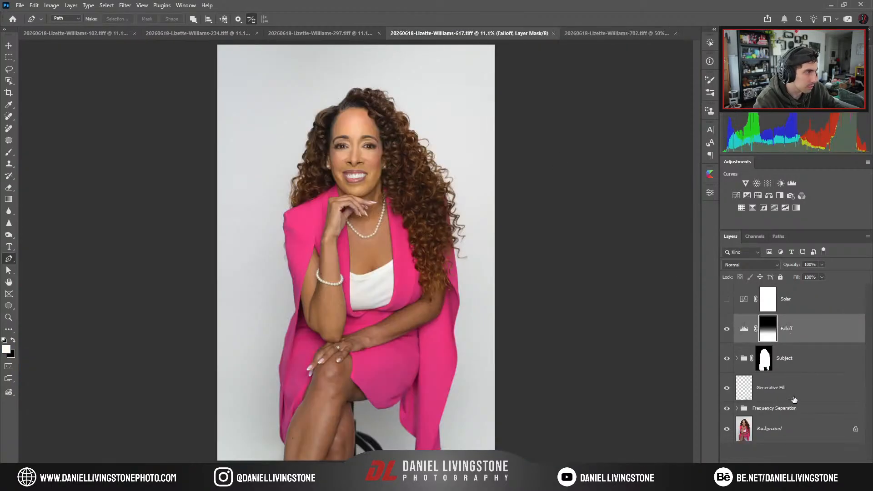
{"action": "left_click", "coordinate": [737, 358]}
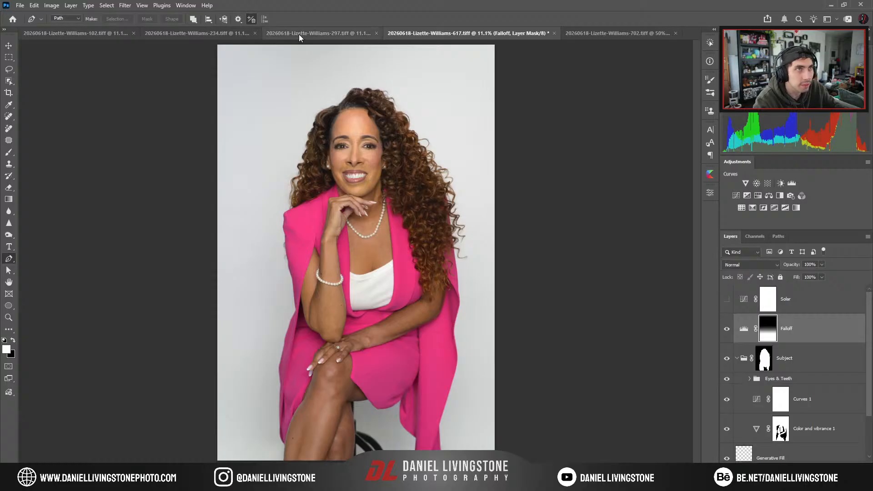
{"action": "left_click", "coordinate": [586, 33]}
{"action": "left_click", "coordinate": [506, 38]}
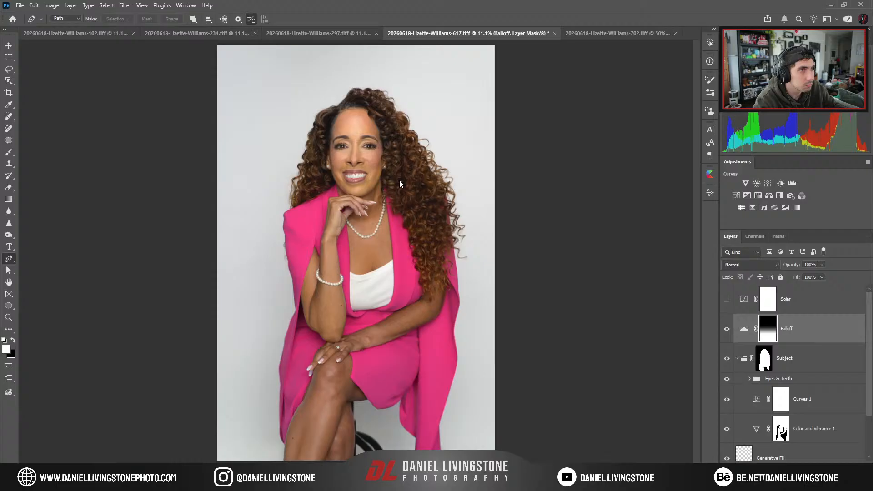
Close the 297 blue-dress portrait and the 617 pink-outfit portrait.
{"action": "left_click", "coordinate": [342, 33]}
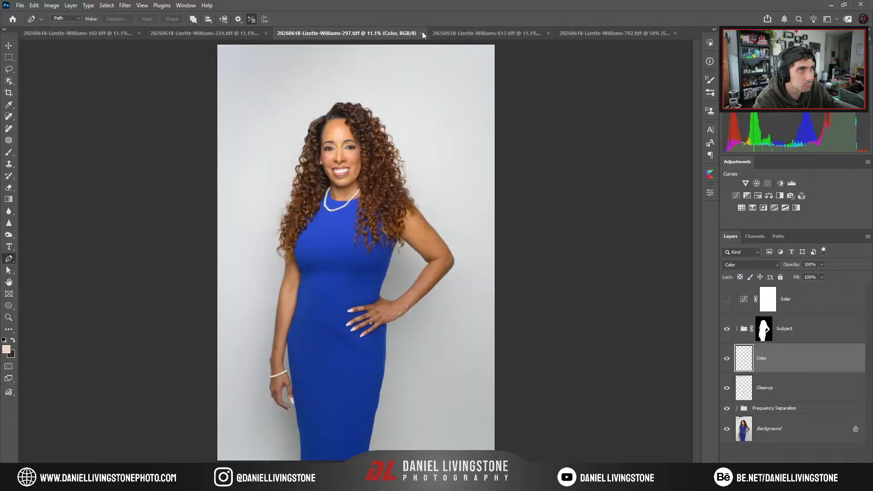
{"action": "left_click", "coordinate": [422, 33]}
{"action": "key", "text": "ctrl+w"}
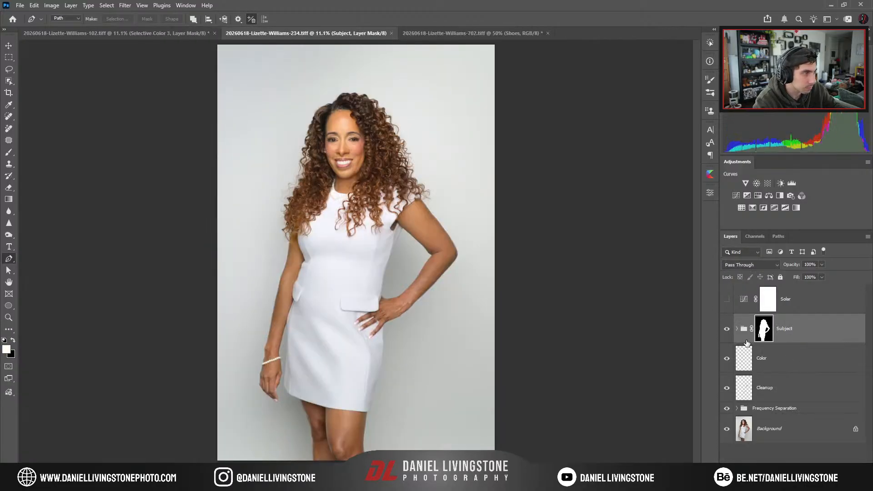
Copy the masked Selective Color 2 layer from the 234 portrait's Face group into the 702 portrait's Subject group, above Shoes.
{"action": "left_click", "coordinate": [737, 329]}
{"action": "left_click", "coordinate": [751, 388]}
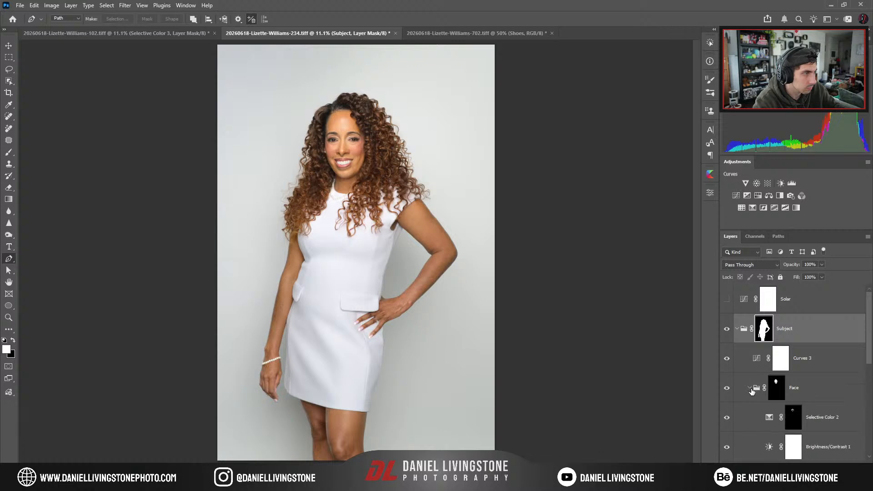
{"action": "scroll", "coordinate": [755, 389], "scroll_direction": "down", "scroll_amount": 2}
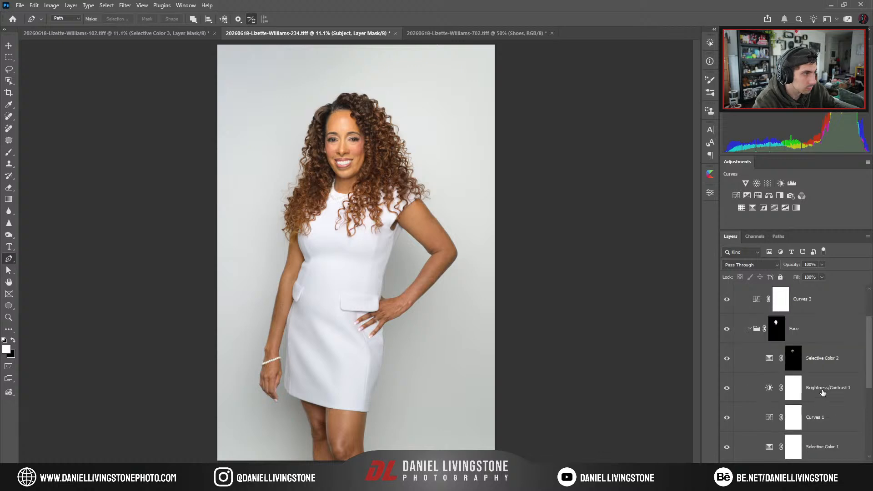
{"action": "left_click", "coordinate": [498, 30]}
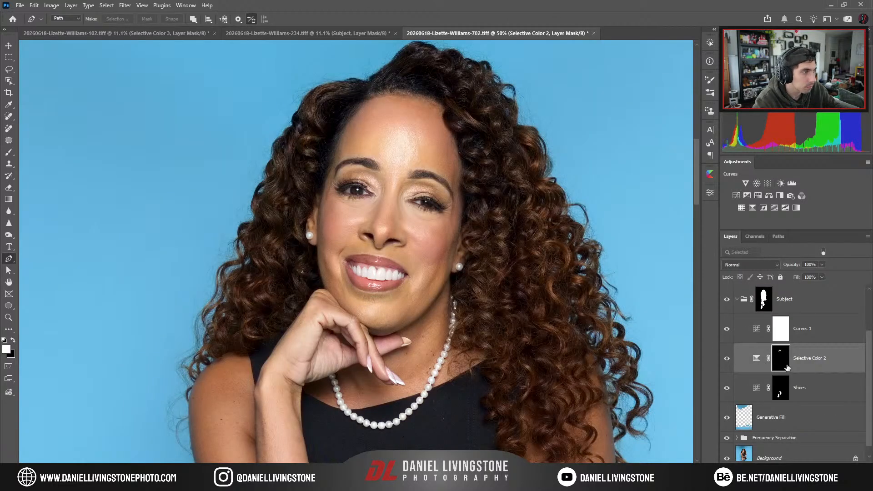
Fill the Selective Color 2 mask with black and repaint it over the forehead and face with a soft brush enlarged to 150.
{"action": "key", "text": "Delete"}
{"action": "left_click", "coordinate": [797, 467], "text": "alt"}
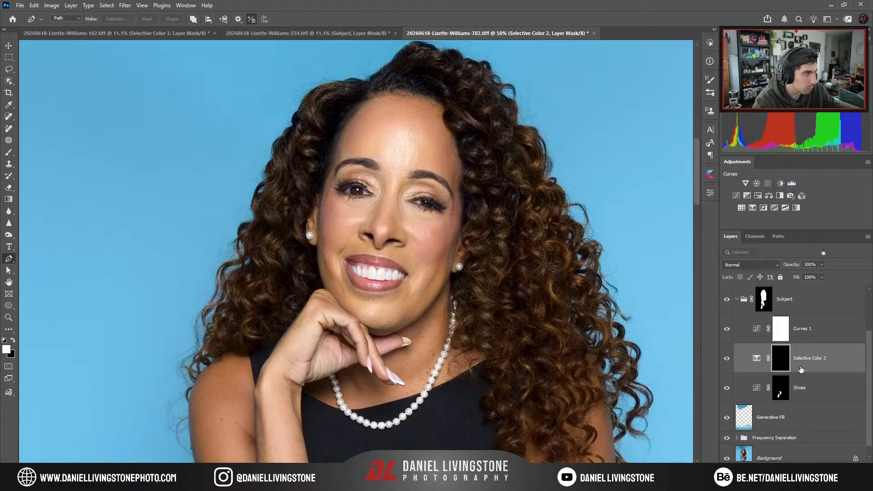
{"action": "key", "text": "b"}
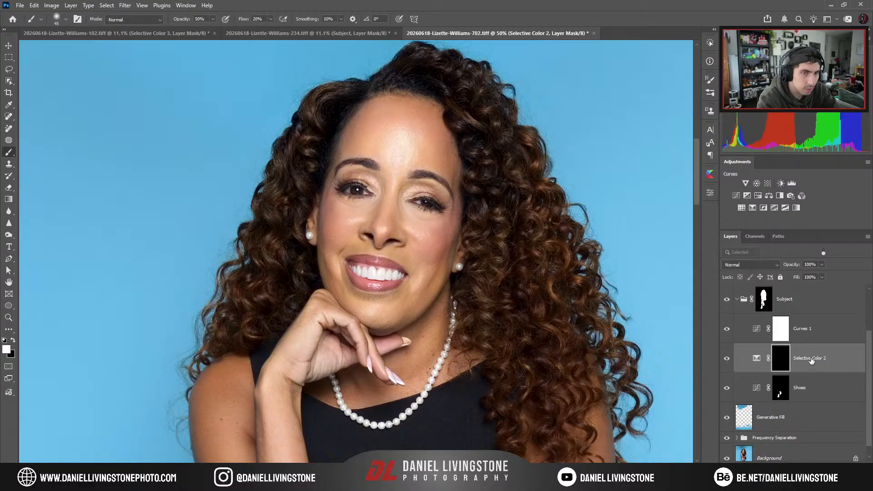
{"action": "scroll", "coordinate": [391, 162], "scroll_direction": "up", "scroll_amount": 2}
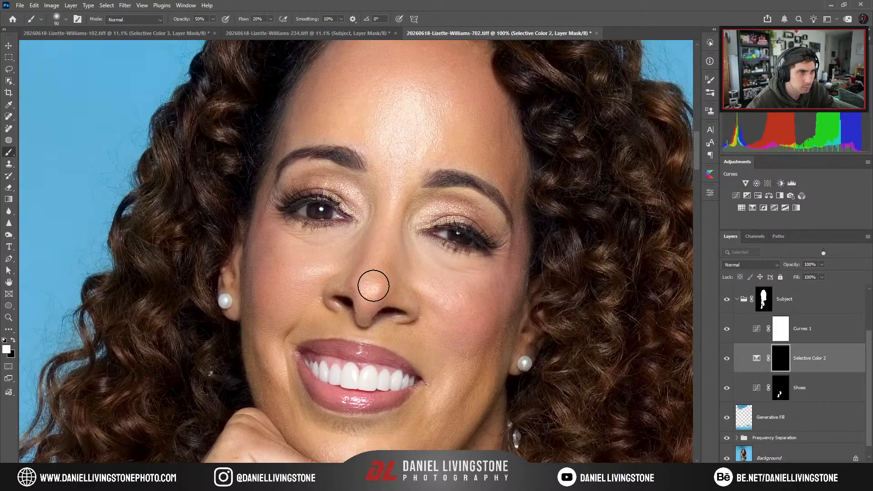
{"action": "key", "text": "bracketright"}
{"action": "key", "text": "bracketright"}
{"action": "key", "text": "bracketright"}
{"action": "left_click_drag", "start_coordinate": [384, 234], "coordinate": [352, 325]}
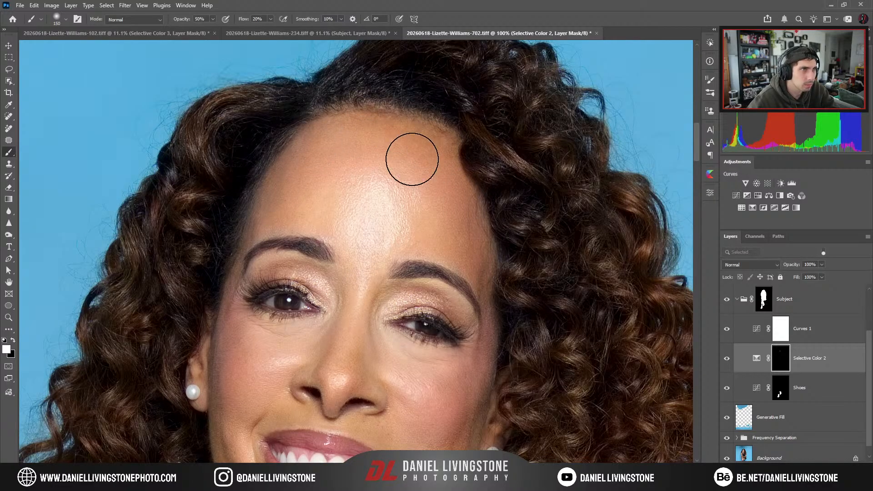
{"action": "scroll", "coordinate": [492, 332], "scroll_direction": "down", "scroll_amount": 3}
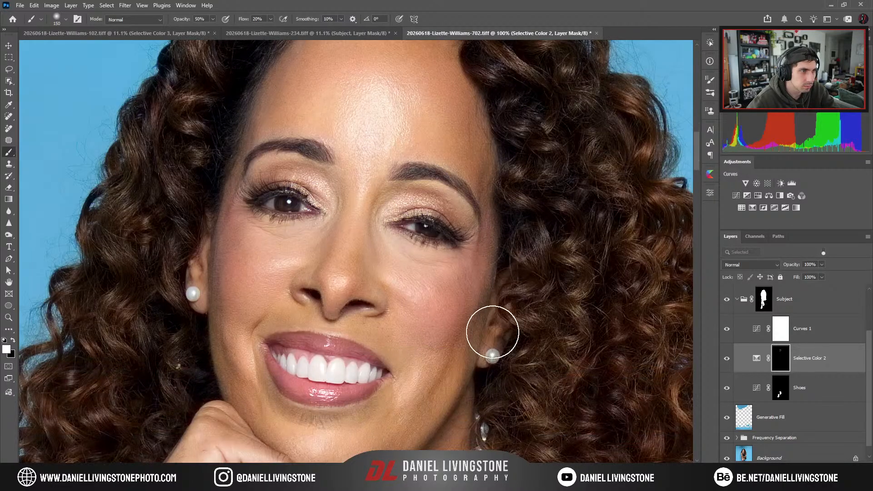
{"action": "scroll", "coordinate": [492, 332], "scroll_direction": "up", "scroll_amount": 3}
{"action": "left_click_drag", "start_coordinate": [234, 254], "coordinate": [283, 192]}
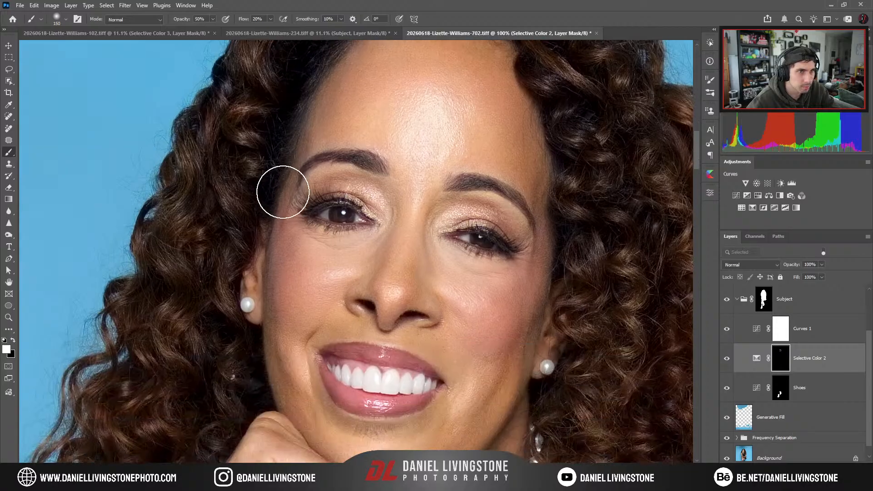
{"action": "scroll", "coordinate": [253, 346], "scroll_direction": "down", "scroll_amount": 3}
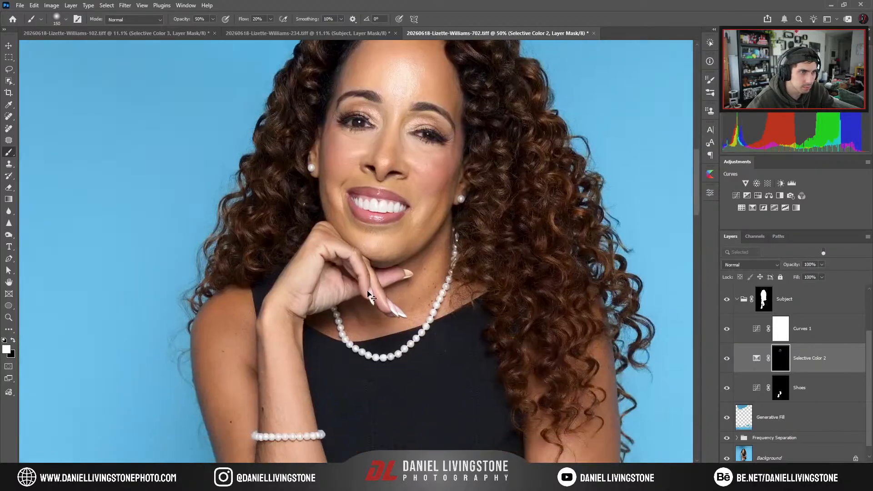
Examine the skin tones of the whole seated figure, from the face and arms down to the legs and shoes.
{"action": "key", "text": "ctrl+plus"}
{"action": "key", "text": "ctrl+plus"}
{"action": "key", "text": "["}
{"action": "key", "text": "["}
{"action": "key", "text": "ctrl+minus"}
{"action": "left_click_drag", "start_coordinate": [284, 412], "coordinate": [347, 249]}
{"action": "key", "text": "ctrl+minus"}
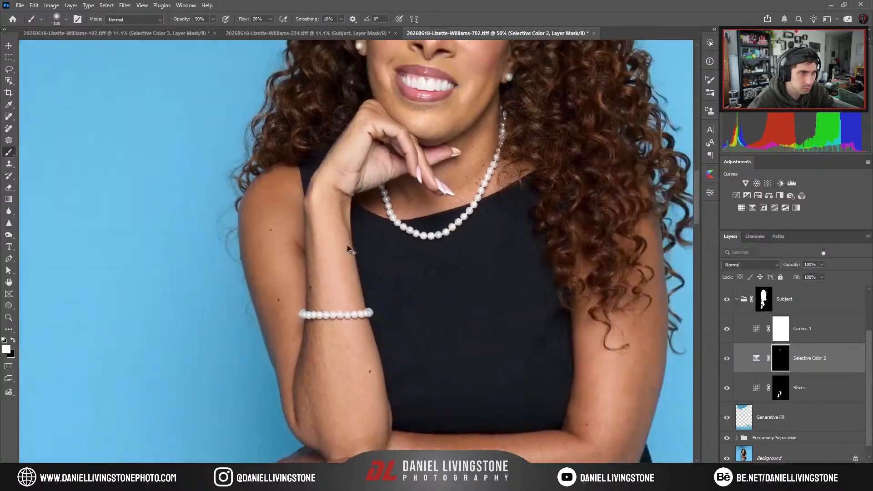
{"action": "key", "text": "ctrl+minus"}
{"action": "key", "text": "ctrl+minus"}
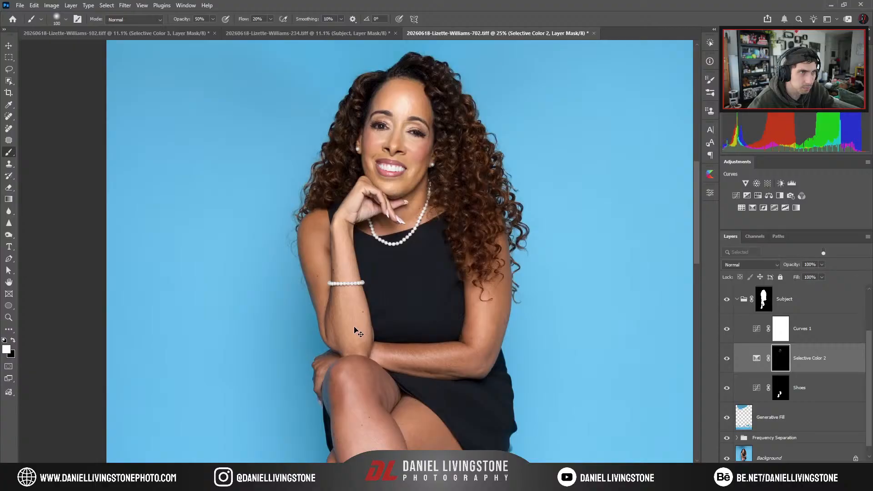
{"action": "key", "text": "ctrl+minus"}
{"action": "key", "text": "ctrl+minus"}
{"action": "key", "text": "ctrl+plus"}
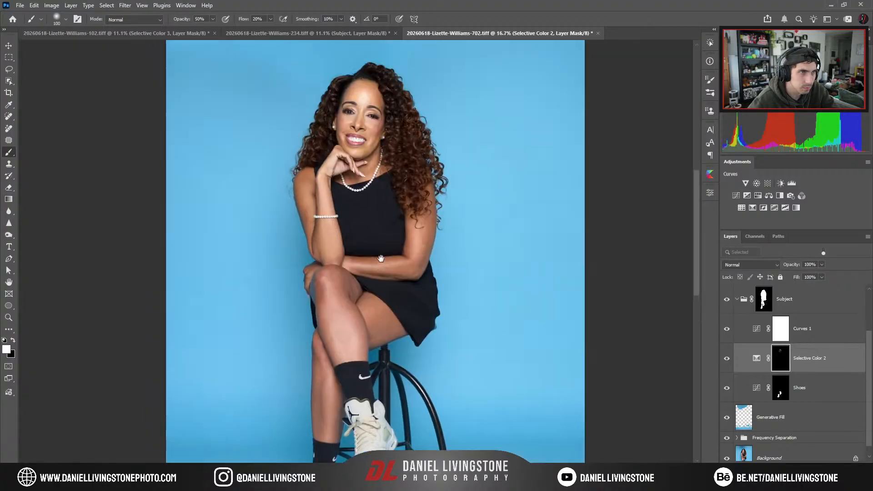
{"action": "left_click_drag", "start_coordinate": [356, 284], "coordinate": [355, 252]}
{"action": "scroll", "coordinate": [358, 344], "scroll_direction": "down", "scroll_amount": 2}
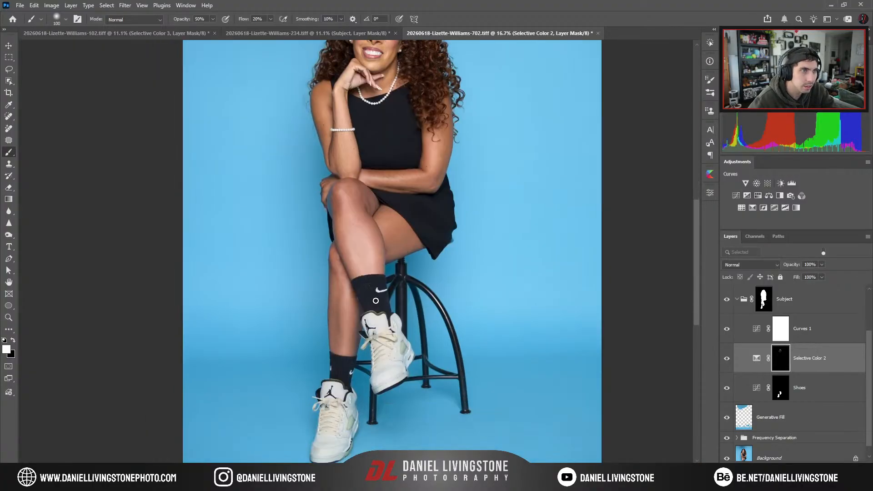
{"action": "key", "text": "ctrl+plus"}
On the Background layer, select the bare legs with the Object Selection tool by outlining them in Lasso mode.
{"action": "left_click", "coordinate": [786, 451]}
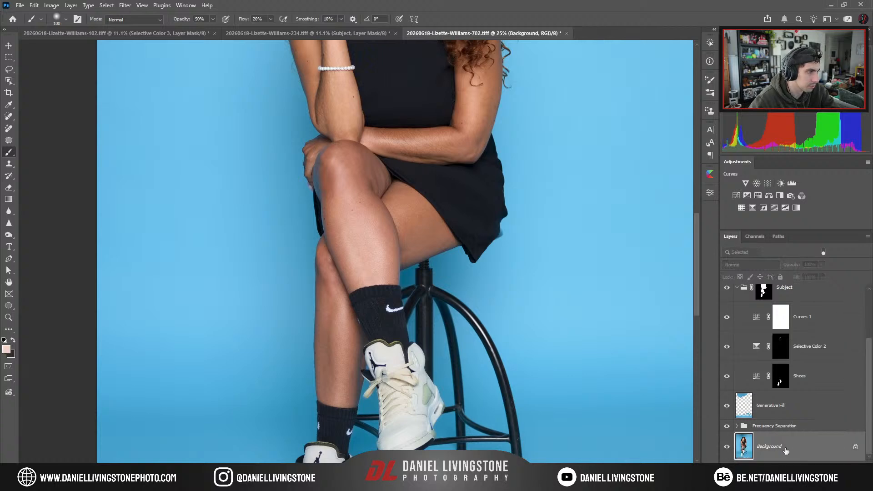
{"action": "key", "text": "w"}
{"action": "mouse_move", "coordinate": [299, 364]}
{"action": "left_mouse_down"}
{"action": "mouse_move", "coordinate": [326, 423]}
{"action": "mouse_move", "coordinate": [366, 404]}
{"action": "left_mouse_up"}
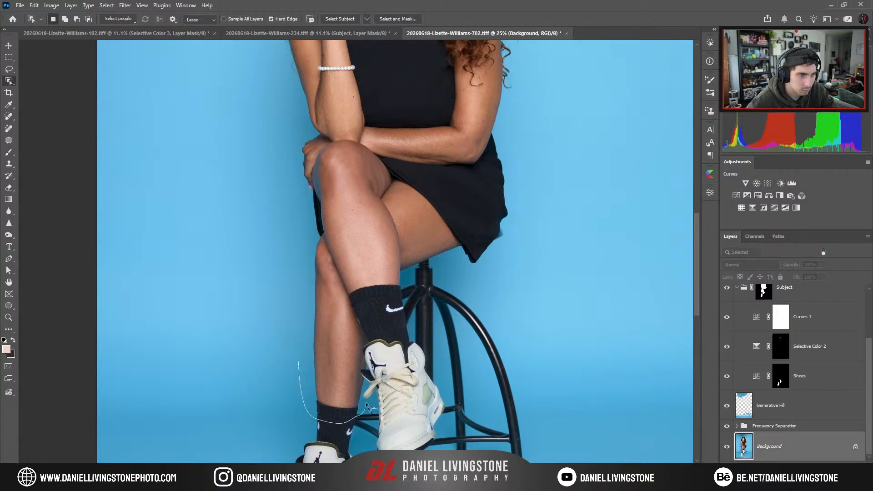
{"action": "mouse_move", "coordinate": [369, 336]}
{"action": "left_mouse_down"}
{"action": "mouse_move", "coordinate": [366, 300]}
{"action": "mouse_move", "coordinate": [399, 292]}
{"action": "left_mouse_up"}
{"action": "left_click_drag", "start_coordinate": [469, 249], "coordinate": [398, 168]}
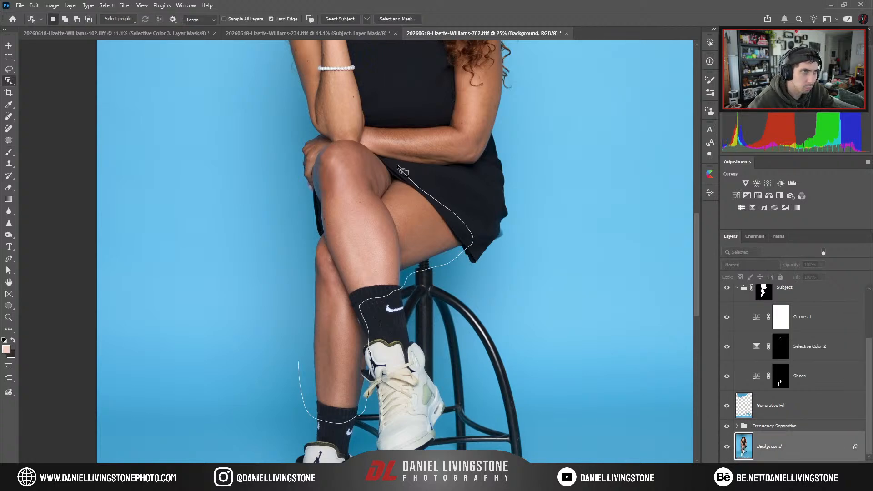
{"action": "left_click_drag", "start_coordinate": [308, 257], "coordinate": [311, 325]}
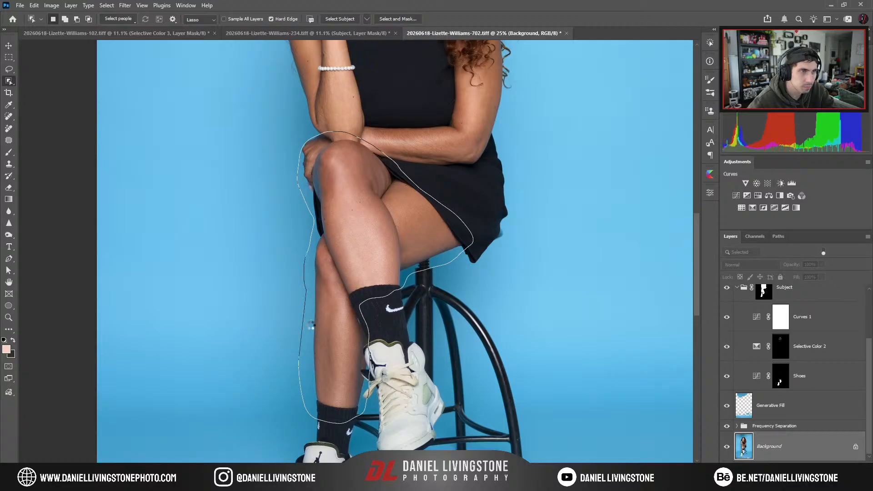
Try to subtract the hand beside the knee from the leg selection, then undo the subtraction.
{"action": "scroll", "coordinate": [303, 326], "scroll_direction": "up", "scroll_amount": 5}
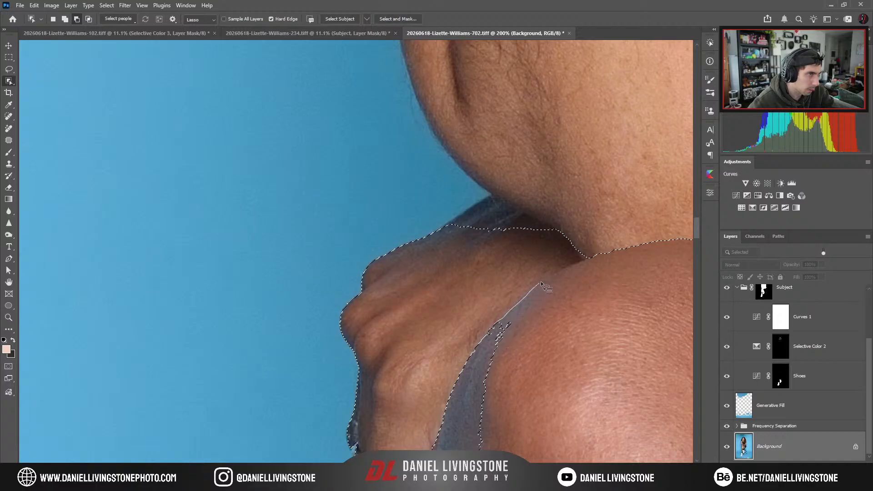
{"action": "mouse_move", "coordinate": [603, 250]}
{"action": "left_mouse_down"}
{"action": "mouse_move", "coordinate": [236, 404]}
{"action": "mouse_move", "coordinate": [494, 325]}
{"action": "left_mouse_up"}
{"action": "left_click_drag", "start_coordinate": [300, 371], "coordinate": [299, 180]}
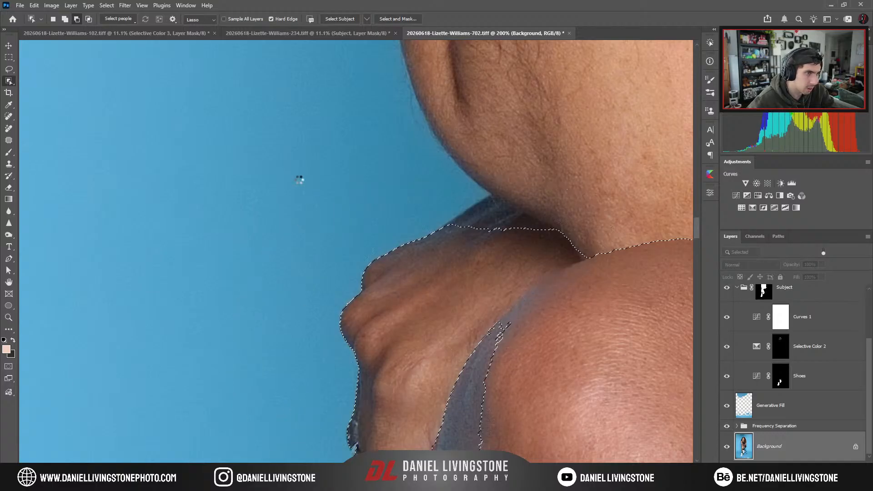
{"action": "key", "text": "ctrl+minus"}
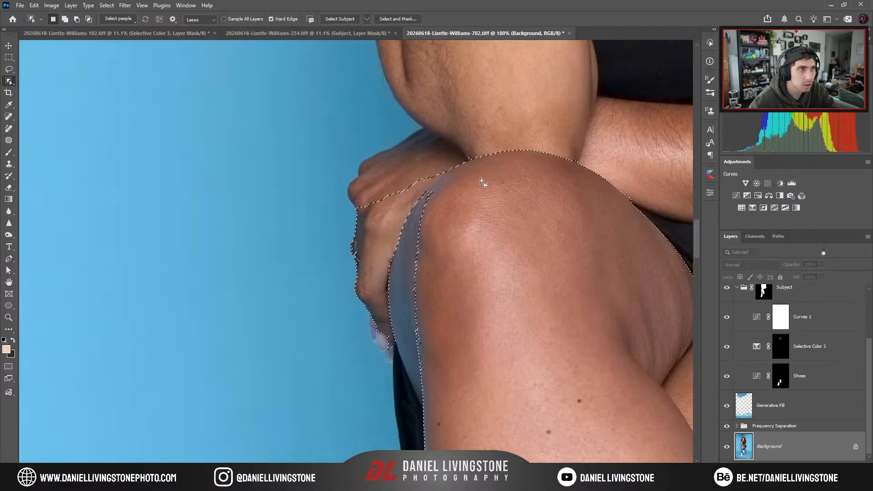
{"action": "key", "text": "alt"}
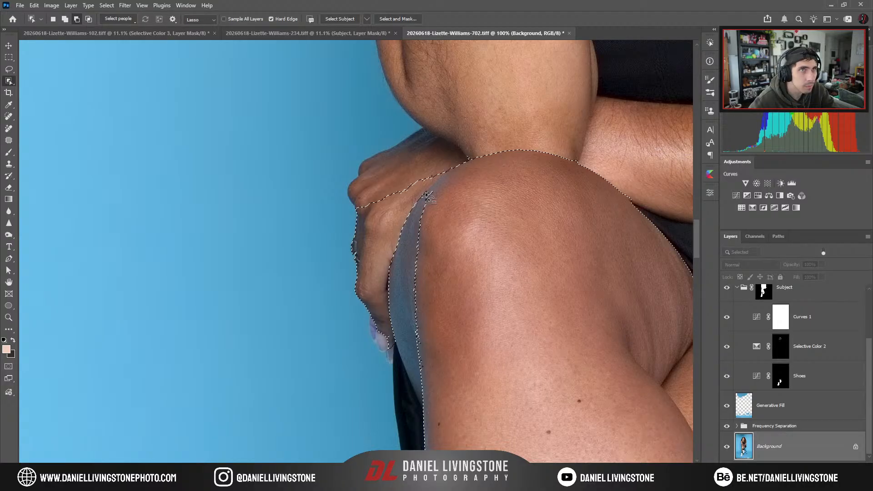
{"action": "key", "text": "ctrl+z"}
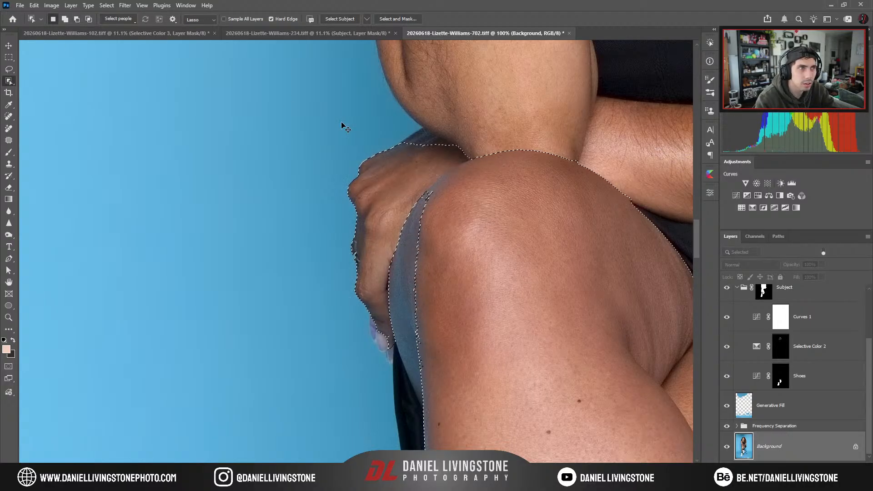
Subtract the hand resting behind the knee from the leg selection by outlining it along the knee's edge.
{"action": "key", "text": "alt"}
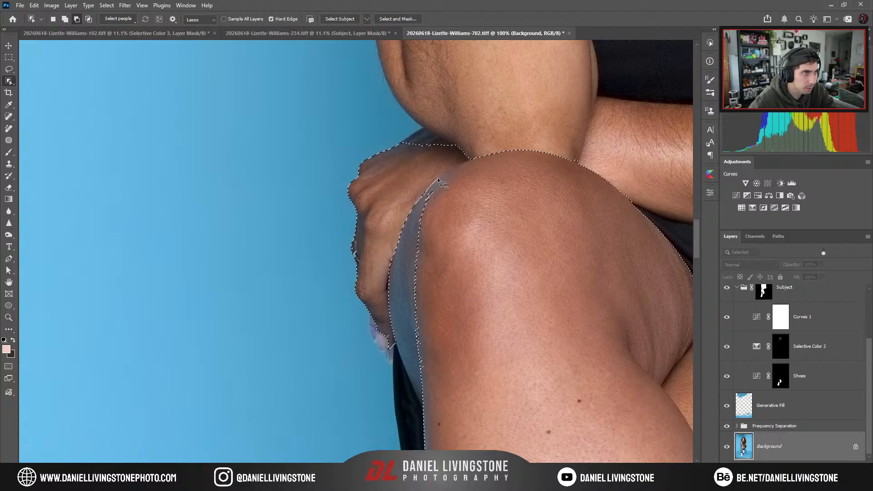
{"action": "mouse_move", "coordinate": [481, 155]}
{"action": "left_mouse_down"}
{"action": "mouse_move", "coordinate": [329, 109]}
{"action": "mouse_move", "coordinate": [301, 366]}
{"action": "mouse_move", "coordinate": [359, 375]}
{"action": "mouse_move", "coordinate": [384, 360]}
{"action": "mouse_move", "coordinate": [368, 258]}
{"action": "mouse_move", "coordinate": [402, 216]}
{"action": "mouse_move", "coordinate": [383, 248]}
{"action": "left_mouse_up"}
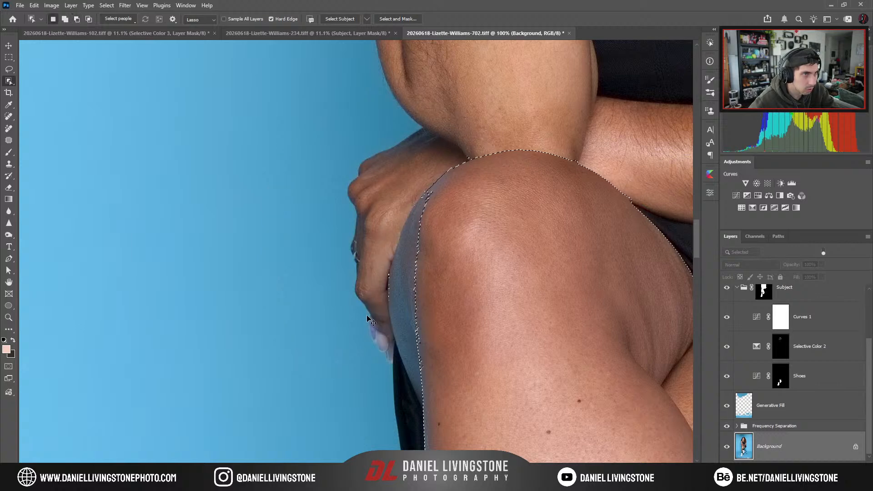
Draw a Pen path around the unselected bluish strip of the knee, from the elbow to the skirt and back up the outer edge.
{"action": "scroll", "coordinate": [407, 334], "scroll_direction": "up", "scroll_amount": 1}
{"action": "mouse_move", "coordinate": [406, 359]}
{"action": "left_mouse_down"}
{"action": "mouse_move", "coordinate": [403, 332]}
{"action": "mouse_move", "coordinate": [405, 353]}
{"action": "left_mouse_up"}
{"action": "left_click_drag", "start_coordinate": [481, 207], "coordinate": [404, 319]}
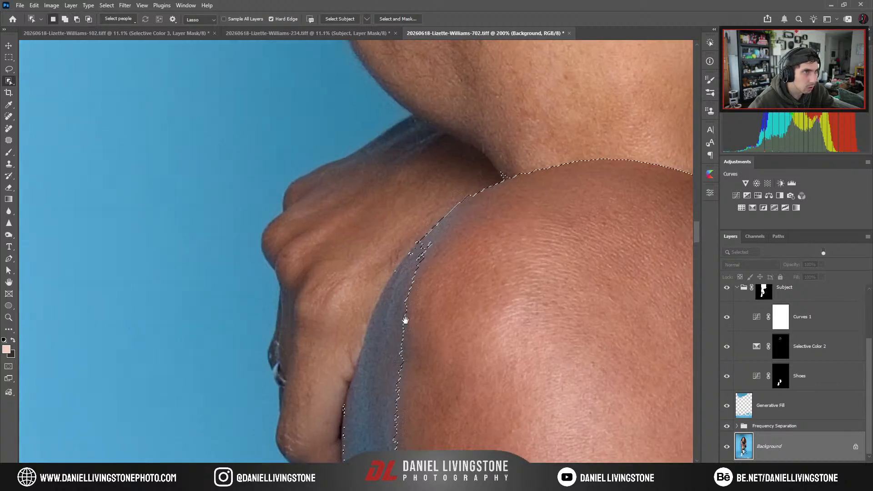
{"action": "mouse_move", "coordinate": [501, 184]}
{"action": "left_mouse_down"}
{"action": "mouse_move", "coordinate": [510, 178]}
{"action": "mouse_move", "coordinate": [472, 178]}
{"action": "left_mouse_up"}
{"action": "key", "text": "p"}
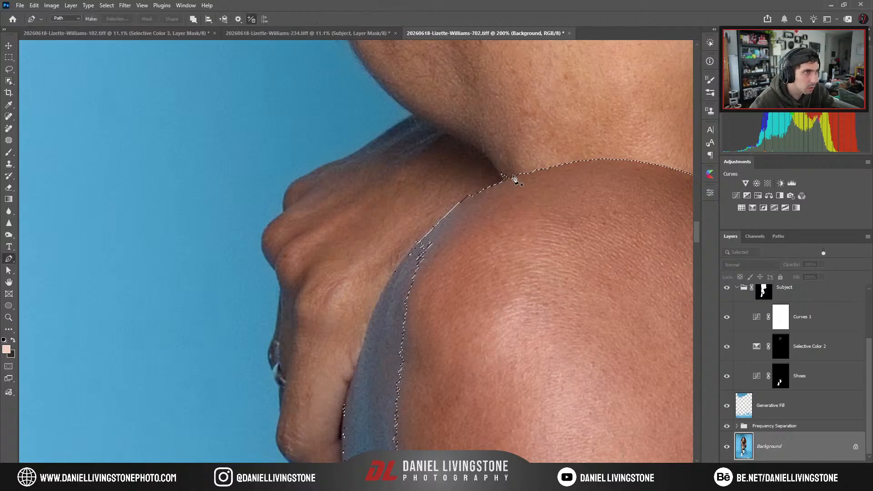
{"action": "scroll", "coordinate": [410, 278], "scroll_direction": "down", "scroll_amount": 5}
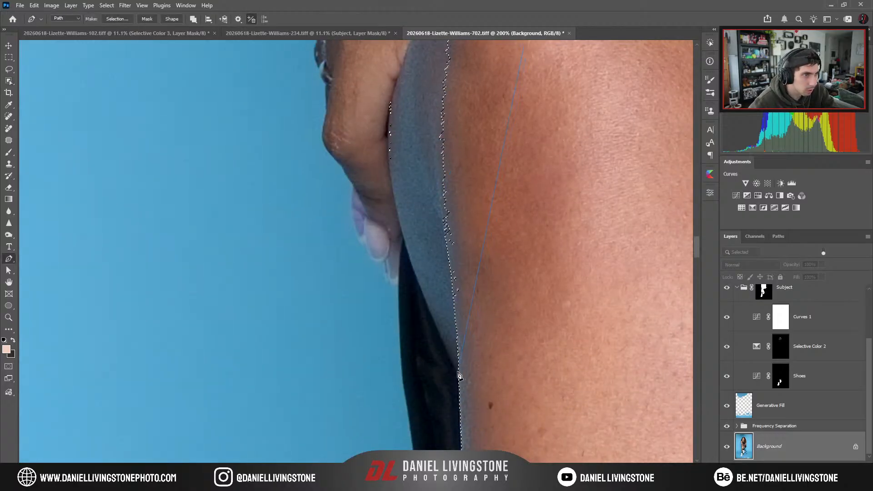
{"action": "left_click_drag", "start_coordinate": [457, 376], "coordinate": [296, 70]}
{"action": "scroll", "coordinate": [295, 100], "scroll_direction": "up", "scroll_amount": 5}
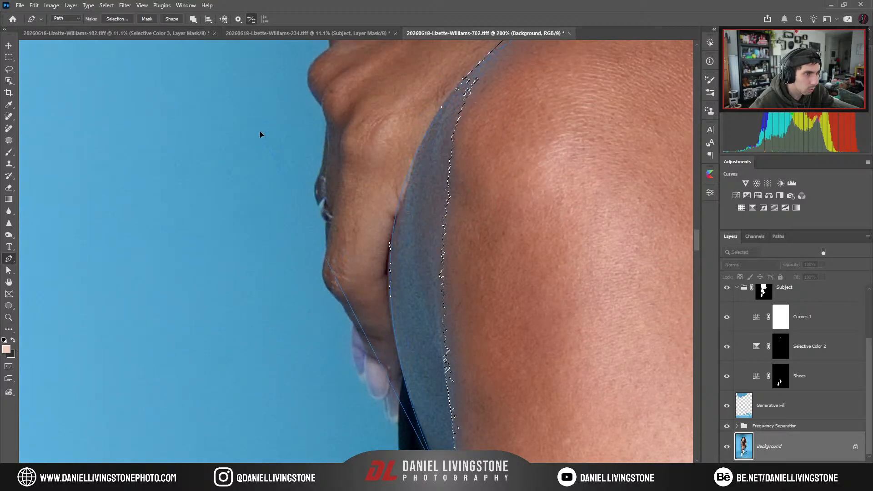
{"action": "left_click_drag", "start_coordinate": [257, 132], "coordinate": [257, 138]}
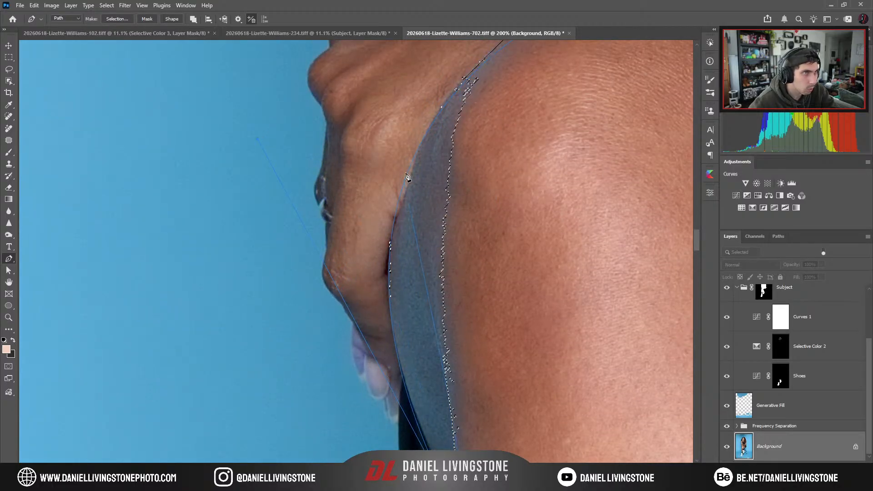
{"action": "left_click", "coordinate": [432, 124]}
{"action": "left_click_drag", "start_coordinate": [432, 124], "coordinate": [434, 118]}
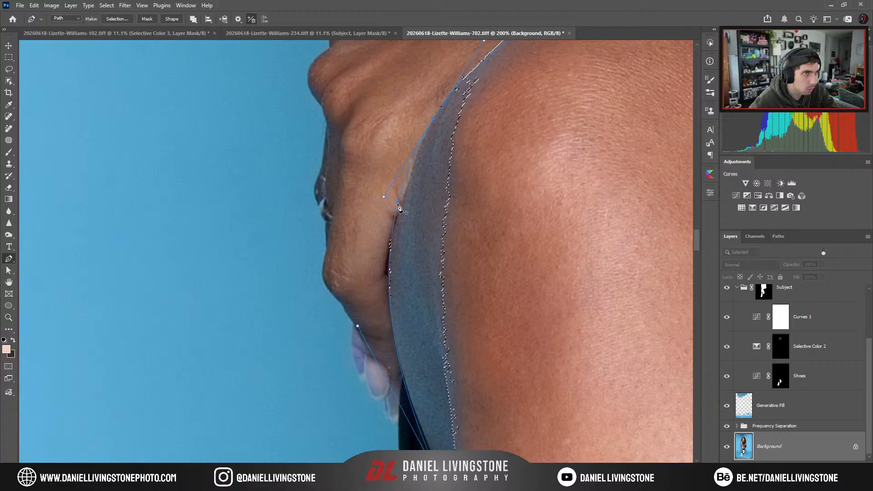
Adjust the path's anchor points and curve handles to follow the knee's outer edge beside the fingers.
{"action": "left_click", "coordinate": [398, 203]}
{"action": "left_click_drag", "start_coordinate": [398, 203], "coordinate": [401, 203]}
{"action": "mouse_move", "coordinate": [384, 280]}
{"action": "left_mouse_down"}
{"action": "mouse_move", "coordinate": [372, 285]}
{"action": "mouse_move", "coordinate": [375, 276]}
{"action": "left_mouse_up"}
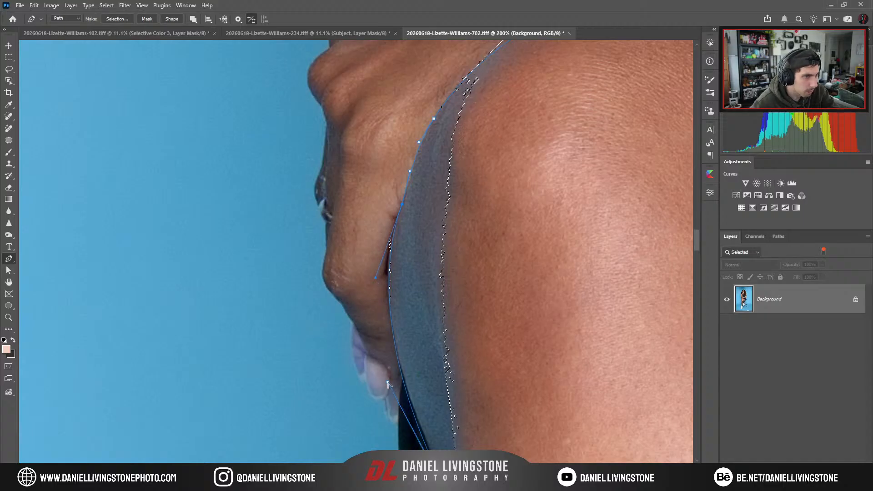
{"action": "left_click_drag", "start_coordinate": [387, 382], "coordinate": [390, 374]}
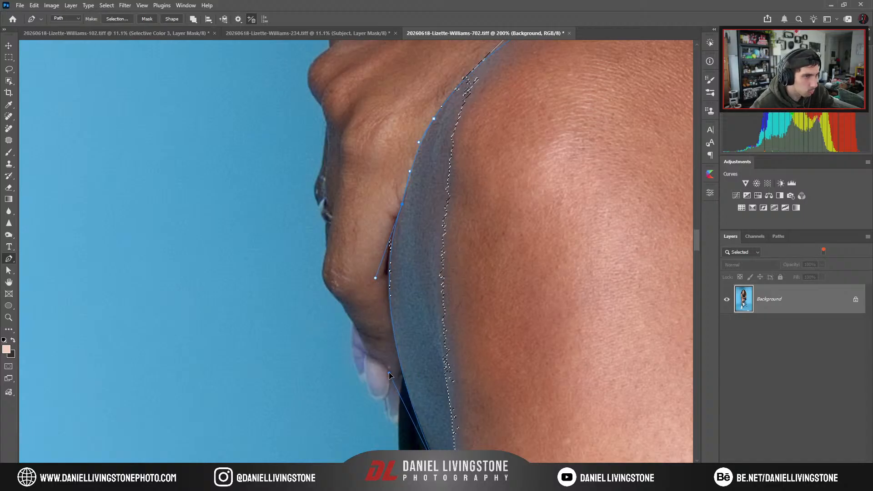
{"action": "scroll", "coordinate": [382, 348], "scroll_direction": "up", "scroll_amount": 3}
{"action": "scroll", "coordinate": [382, 347], "scroll_direction": "right", "scroll_amount": 2}
Close the Pen path where the elbow meets the knee and add the enclosed strip to the leg selection.
{"action": "scroll", "coordinate": [504, 264], "scroll_direction": "down", "scroll_amount": 9}
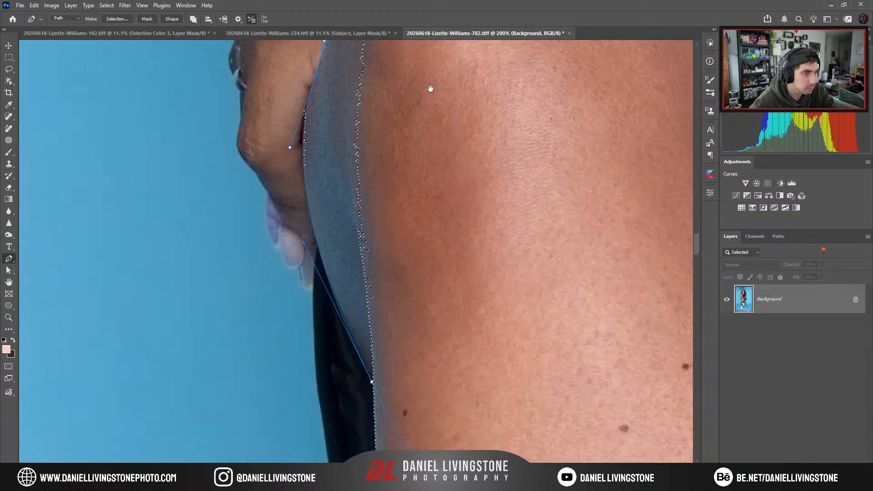
{"action": "scroll", "coordinate": [444, 276], "scroll_direction": "right", "scroll_amount": 2}
{"action": "scroll", "coordinate": [433, 188], "scroll_direction": "up", "scroll_amount": 10}
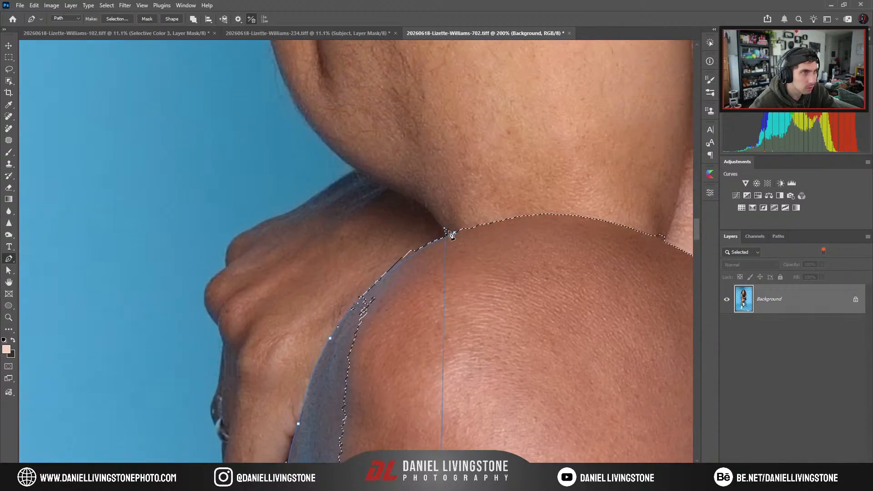
{"action": "left_click", "coordinate": [455, 233]}
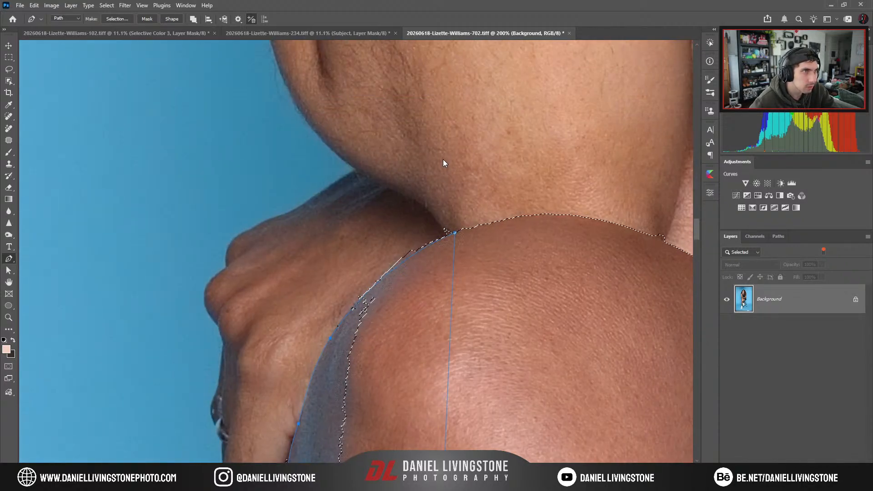
{"action": "key", "text": "i"}
{"action": "left_click", "coordinate": [514, 150]}
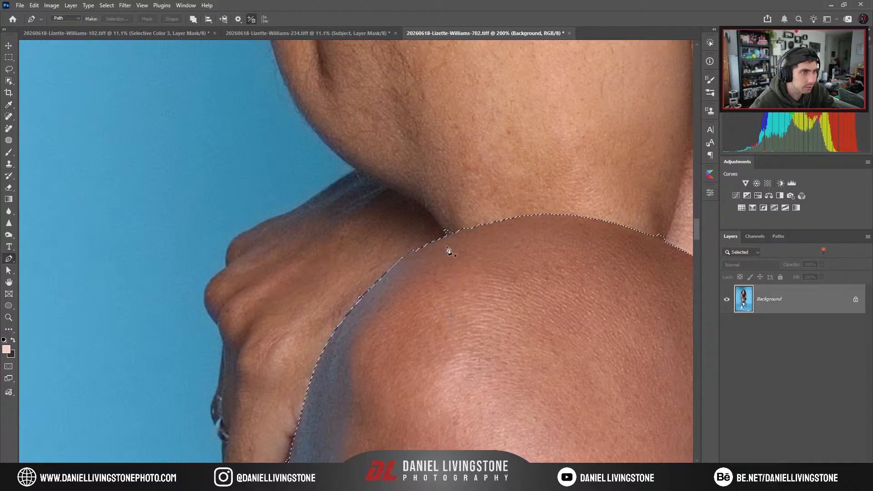
Check the leg selection's outline from the knee down to the socks and shoes.
{"action": "key", "text": "ctrl+minus"}
{"action": "key", "text": "ctrl+minus"}
{"action": "left_click_drag", "start_coordinate": [421, 320], "coordinate": [200, 134]}
{"action": "left_click_drag", "start_coordinate": [326, 255], "coordinate": [311, 110]}
{"action": "left_click_drag", "start_coordinate": [317, 231], "coordinate": [408, 131]}
{"action": "left_click_drag", "start_coordinate": [315, 415], "coordinate": [331, 197]}
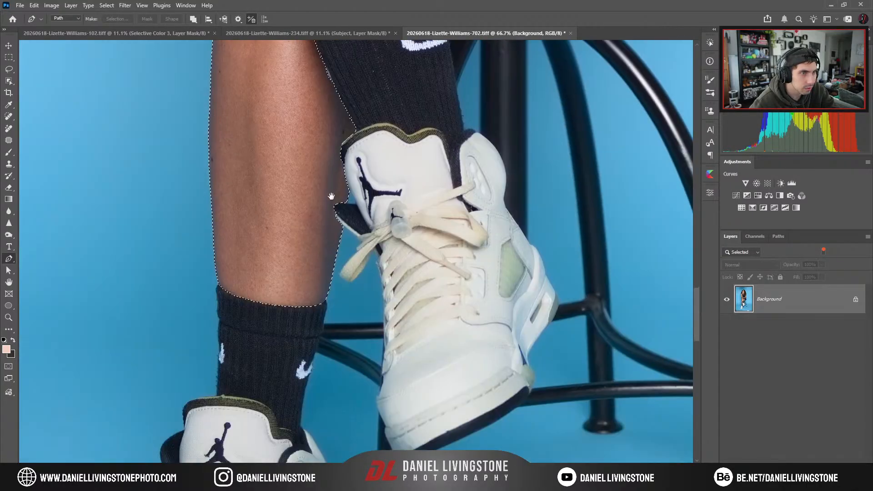
{"action": "scroll", "coordinate": [406, 196], "scroll_direction": "up", "scroll_amount": 10}
Draw a Pen path along the skirt hem above the unselected dark gap between the thighs.
{"action": "key", "text": "ctrl+plus"}
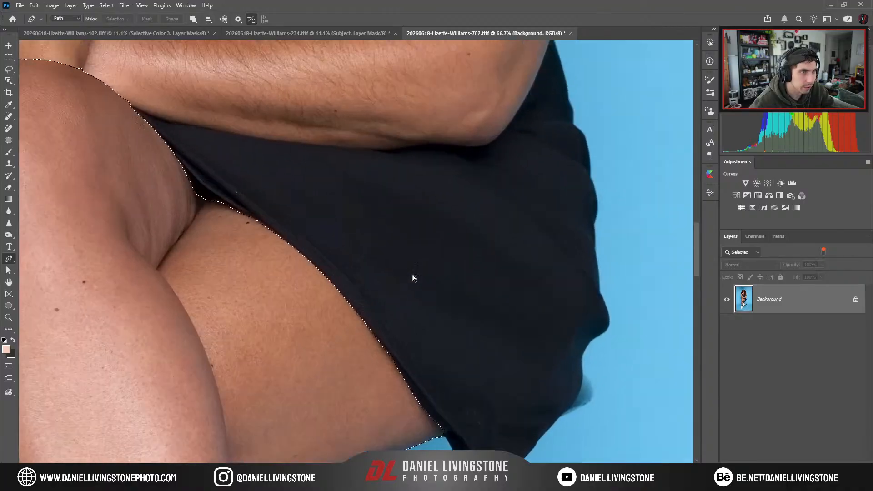
{"action": "key", "text": "ctrl+plus"}
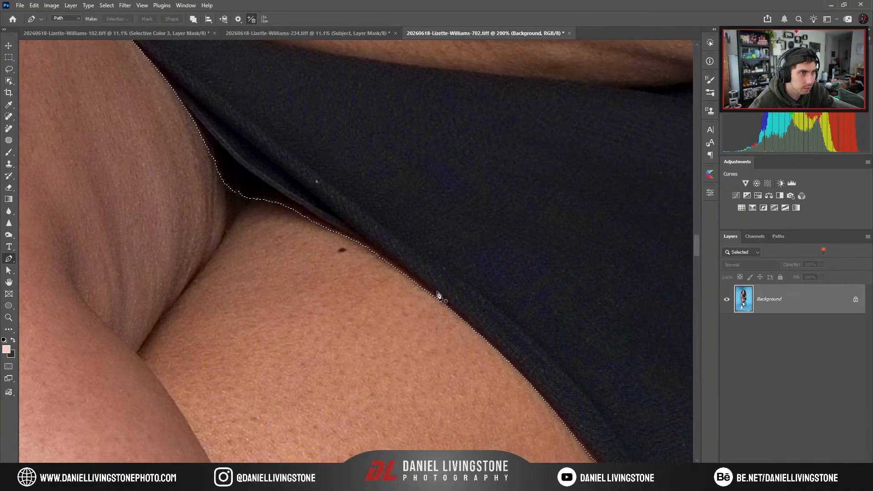
{"action": "left_click", "coordinate": [489, 342]}
{"action": "left_click_drag", "start_coordinate": [408, 295], "coordinate": [499, 366]}
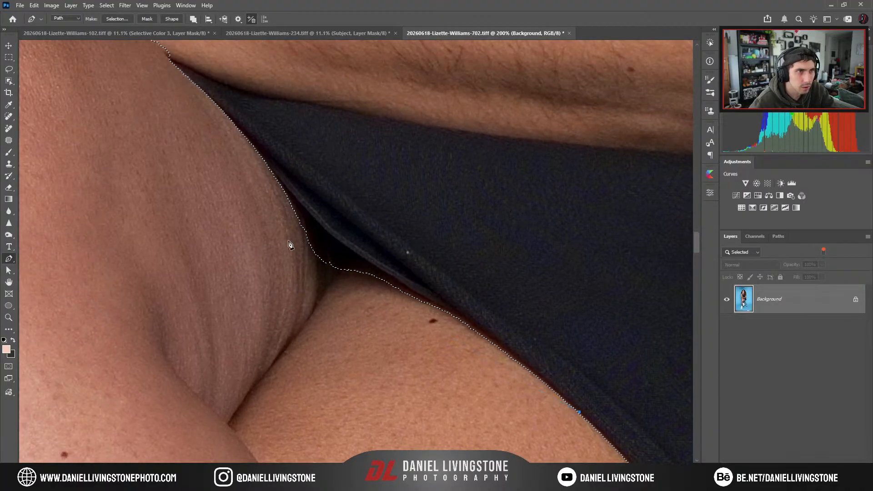
{"action": "left_click_drag", "start_coordinate": [332, 235], "coordinate": [257, 150]}
{"action": "left_click_drag", "start_coordinate": [258, 182], "coordinate": [296, 197]}
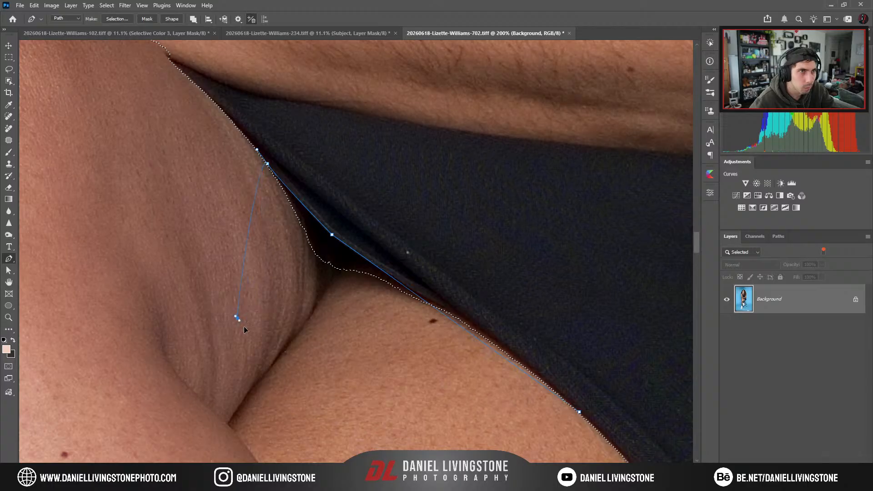
Close the path across the thigh, curve it to follow the skirt hem, and add the dark gap to the leg selection.
{"action": "left_click_drag", "start_coordinate": [440, 445], "coordinate": [291, 295]}
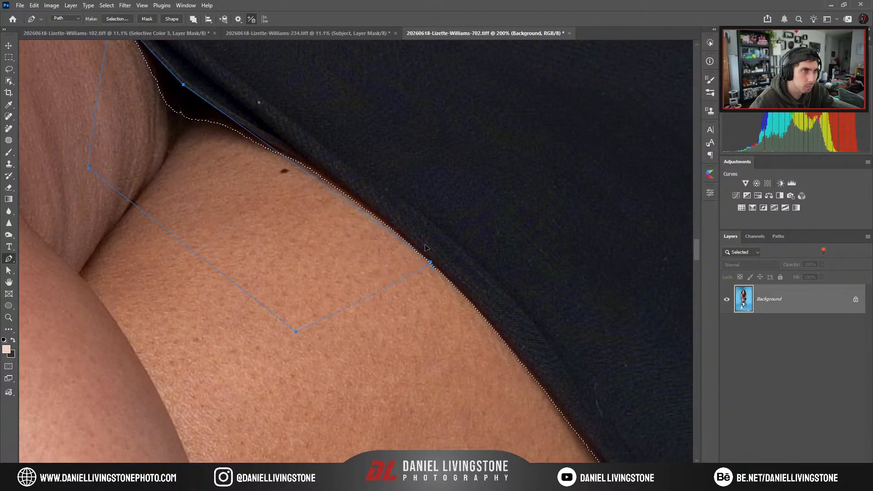
{"action": "left_click_drag", "start_coordinate": [426, 248], "coordinate": [317, 158]}
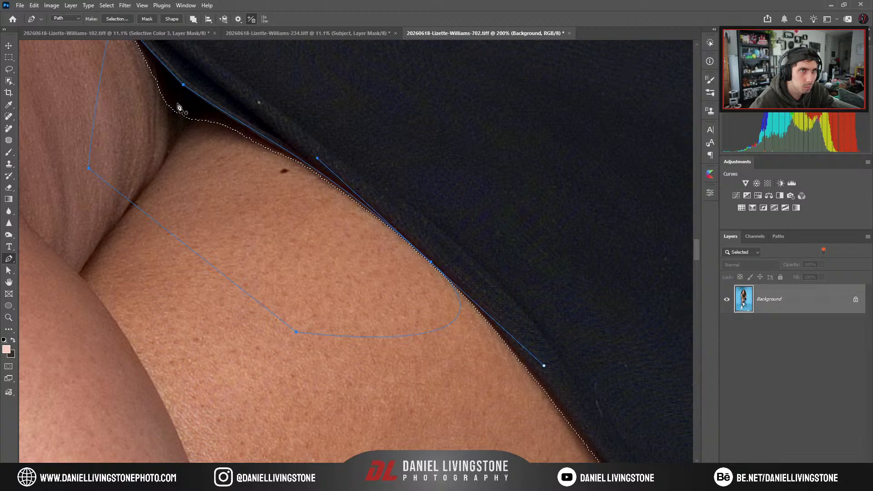
{"action": "left_click_drag", "start_coordinate": [183, 85], "coordinate": [273, 152]}
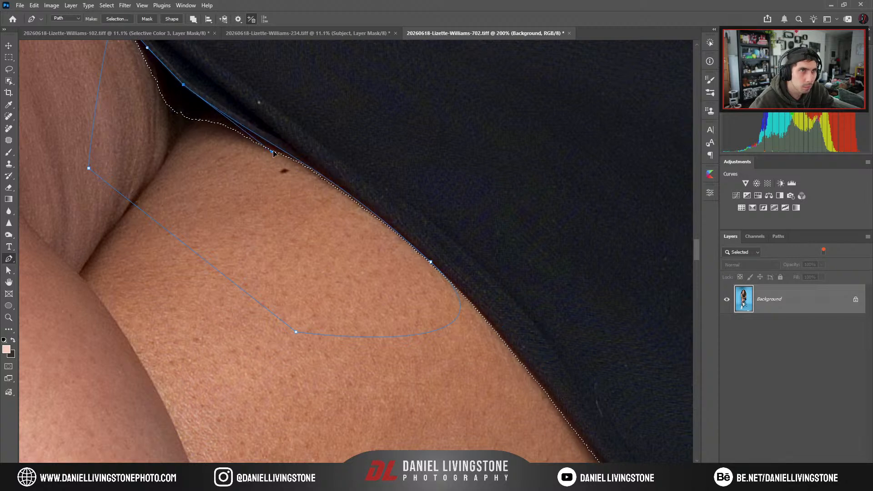
{"action": "key", "text": "ctrl+minus"}
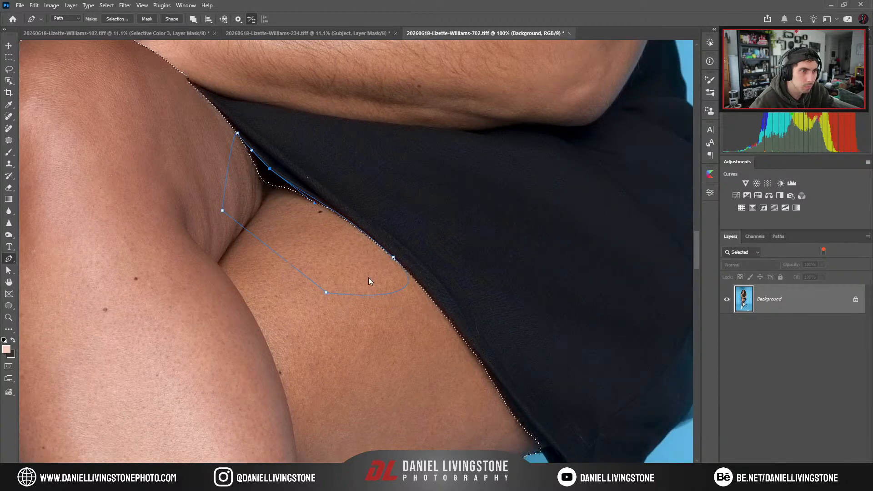
{"action": "key", "text": "i"}
{"action": "key", "text": "p"}
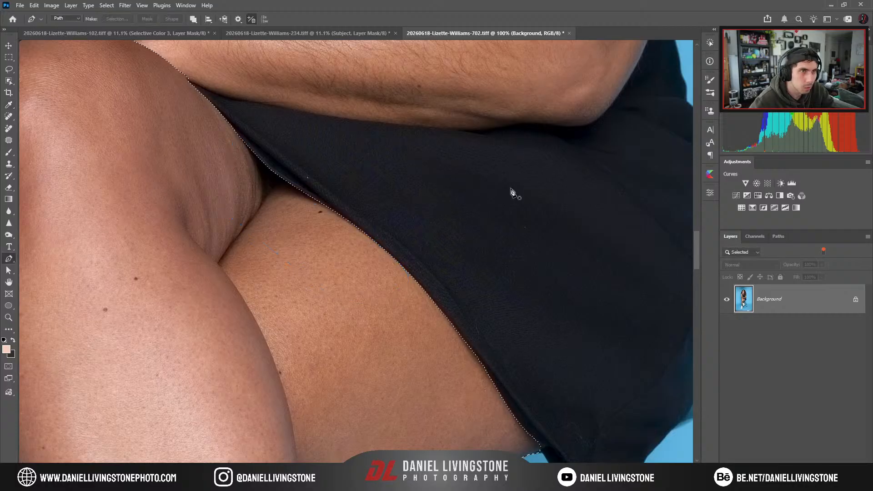
Turn off layer isolation and add a Curves adjustment named Legs above Selective Color 2, masked by the leg selection.
{"action": "key", "text": "ctrl+minus"}
{"action": "key", "text": "ctrl+minus"}
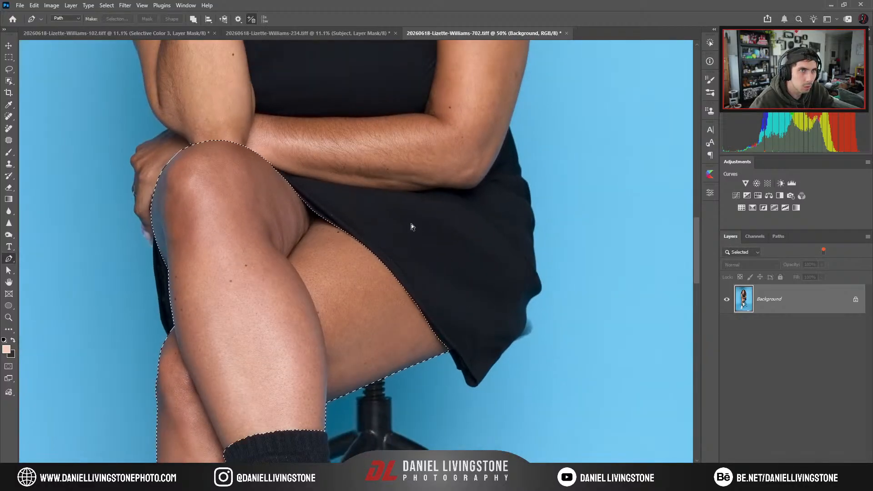
{"action": "left_click", "coordinate": [824, 251]}
{"action": "left_click", "coordinate": [814, 357]}
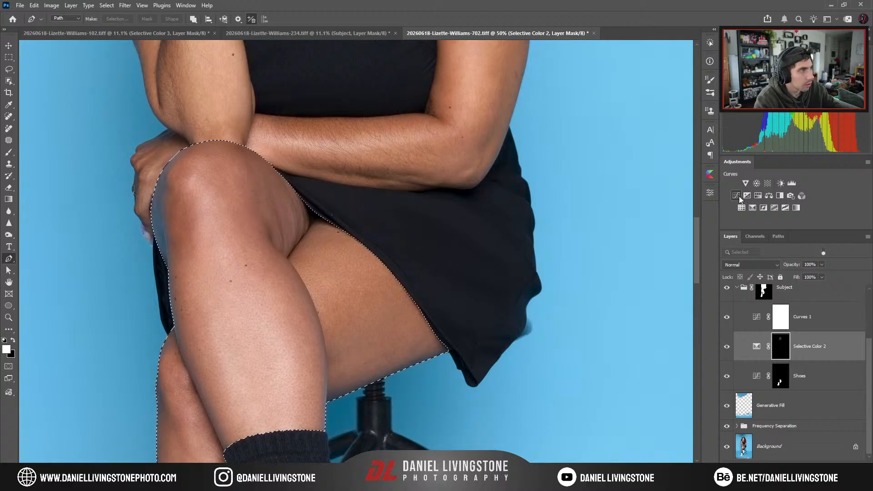
{"action": "left_click", "coordinate": [739, 195]}
{"action": "double_click", "coordinate": [806, 348]}
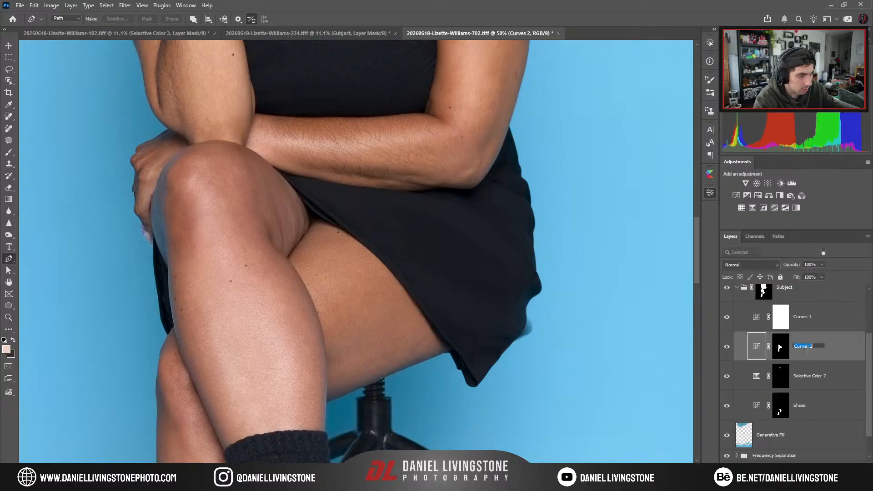
{"action": "key", "text": "Return"}
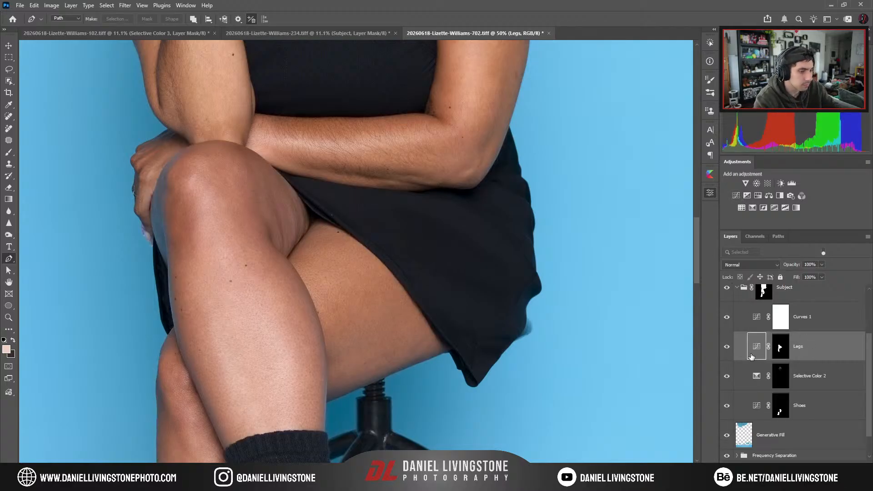
Replace the Legs Curves layer with a Selective Color adjustment using the same mask and warm the legs' skin tone.
{"action": "key", "text": "ctrl+0"}
{"action": "scroll", "coordinate": [470, 286], "scroll_direction": "up", "scroll_amount": 5}
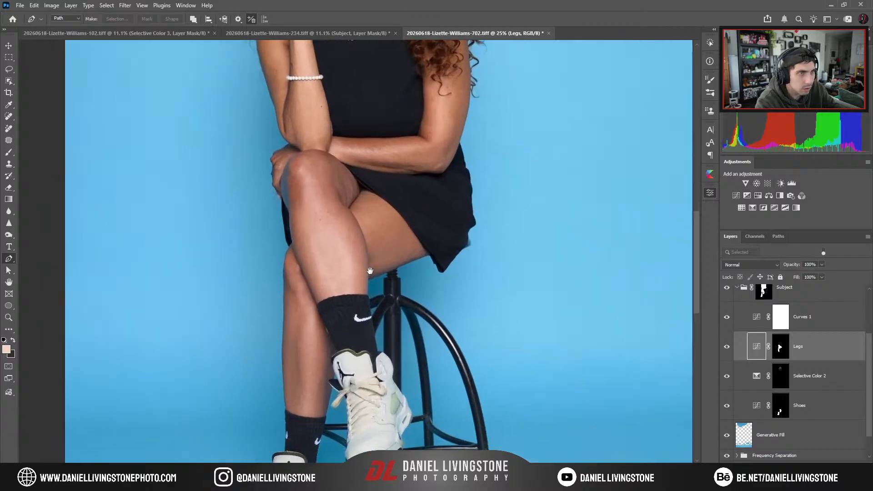
{"action": "left_click_drag", "start_coordinate": [400, 260], "coordinate": [388, 260]}
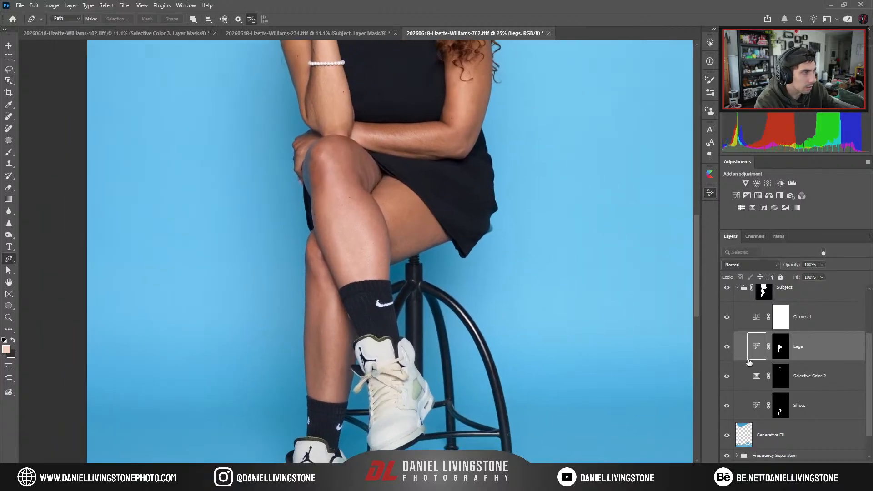
{"action": "left_click", "coordinate": [780, 347], "text": "ctrl"}
{"action": "left_click", "coordinate": [794, 376]}
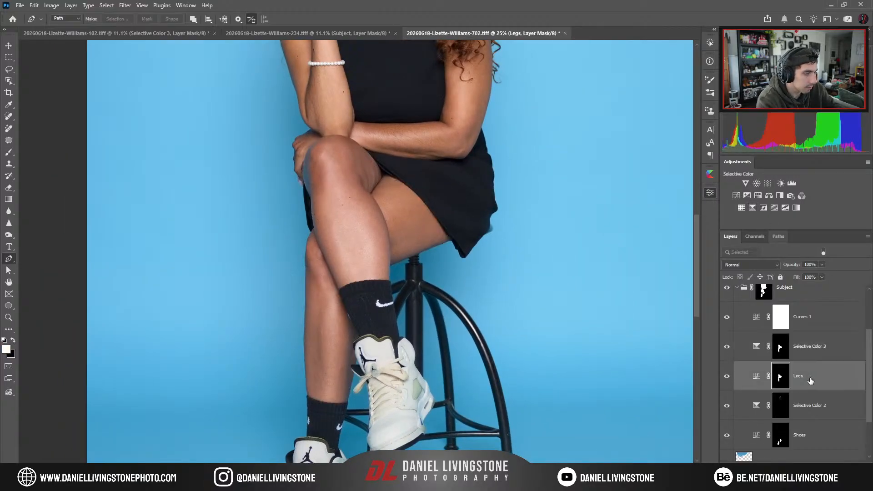
{"action": "key", "text": "Delete"}
{"action": "left_click", "coordinate": [756, 348]}
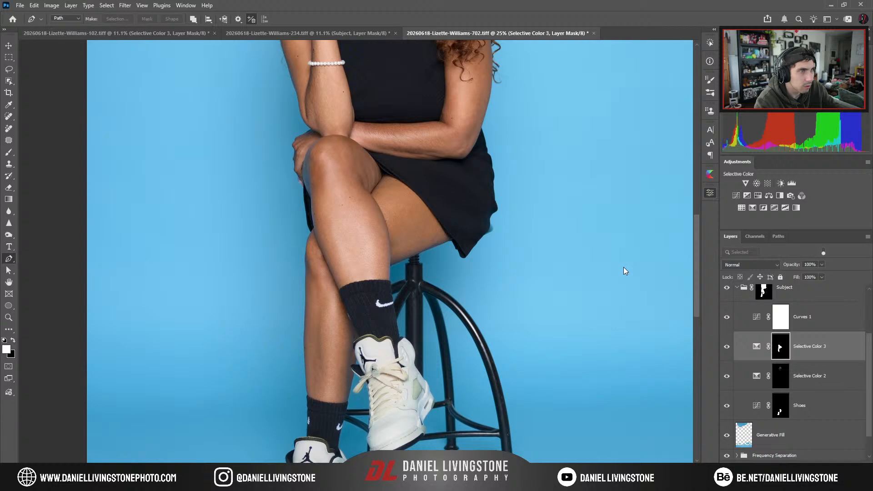
Compare the corrected legs' skin tone with the arms and face across the whole portrait.
{"action": "left_click_drag", "start_coordinate": [416, 189], "coordinate": [418, 219]}
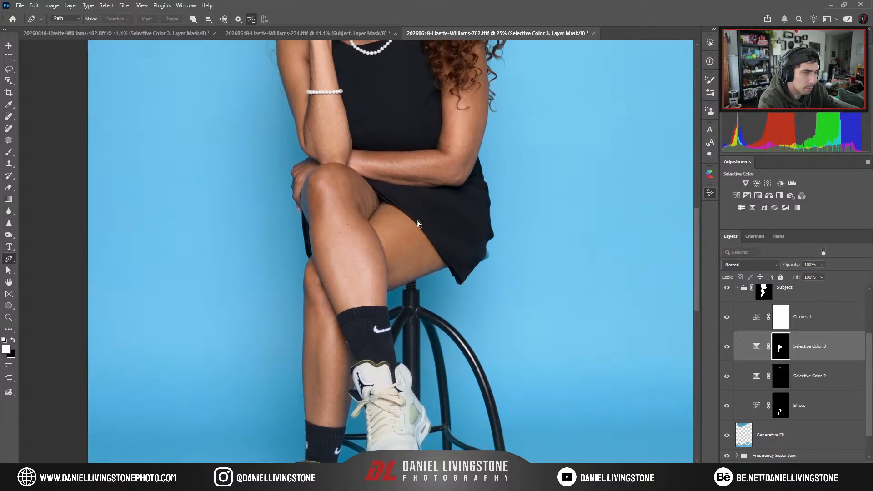
{"action": "key", "text": "ctrl+minus"}
{"action": "key", "text": "ctrl+minus"}
{"action": "key", "text": "ctrl+minus"}
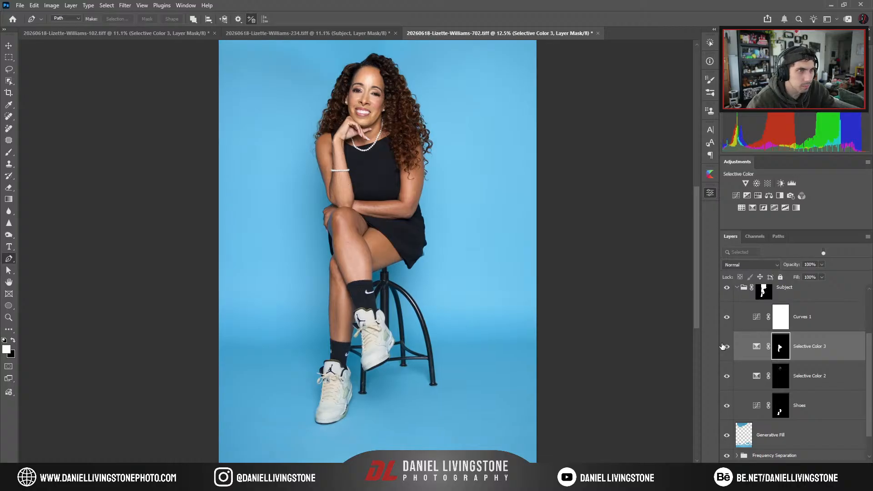
{"action": "key", "text": "ctrl+plus"}
{"action": "key", "text": "ctrl+plus"}
{"action": "key", "text": "ctrl+plus"}
{"action": "left_click_drag", "start_coordinate": [405, 130], "coordinate": [391, 345]}
{"action": "left_click_drag", "start_coordinate": [403, 272], "coordinate": [373, 234]}
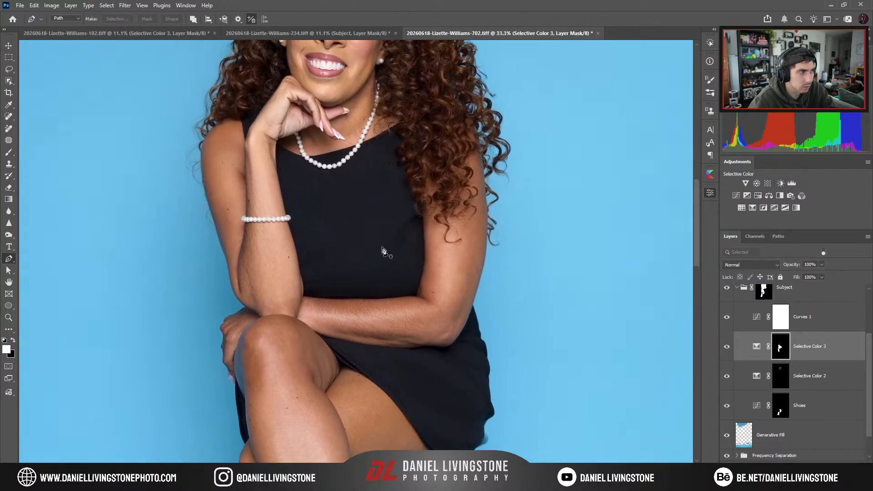
Paint the crossed forearm into the Selective Color 3 mask with a soft 400 px white brush and refine it with black at 300 px.
{"action": "key", "text": "ctrl+plus"}
{"action": "key", "text": "b"}
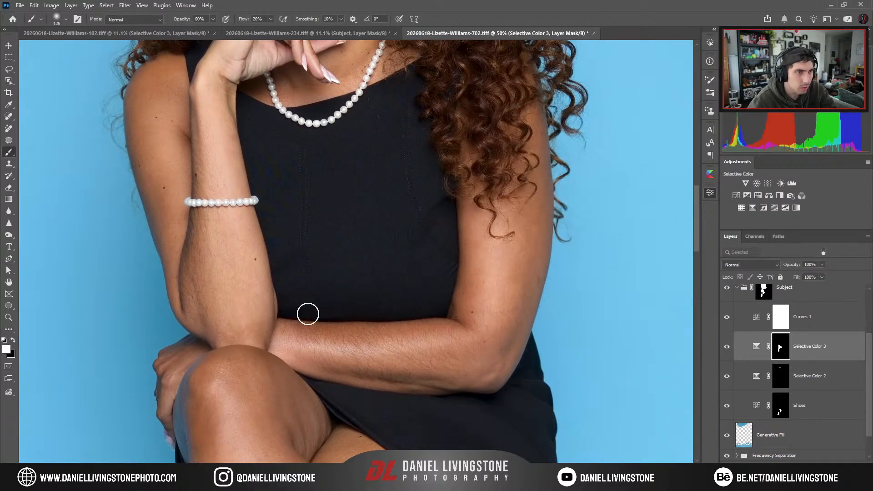
{"action": "key", "text": "bracketright"}
{"action": "key", "text": "bracketright"}
{"action": "key", "text": "bracketright"}
{"action": "key", "text": "bracketright"}
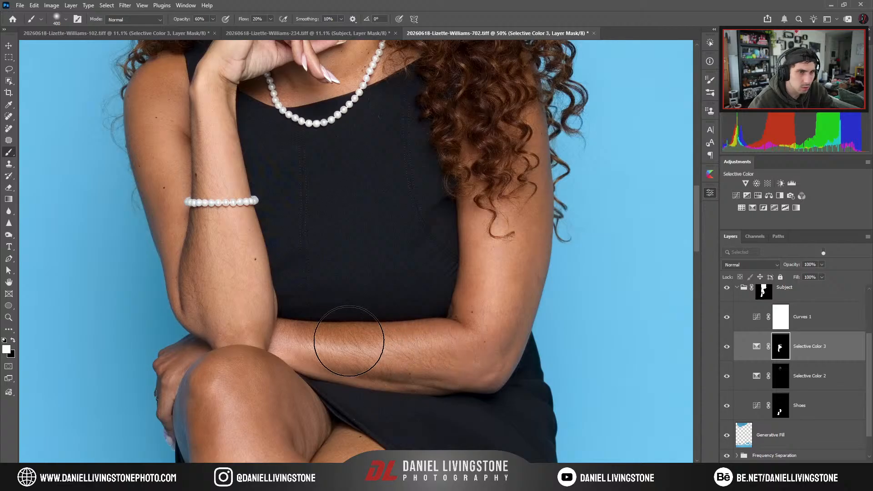
{"action": "key", "text": "x"}
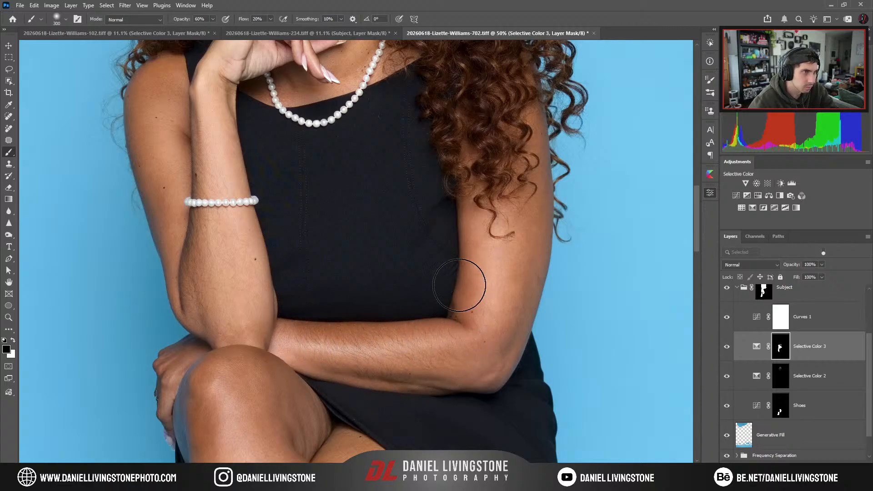
{"action": "left_click_drag", "start_coordinate": [304, 313], "coordinate": [403, 358]}
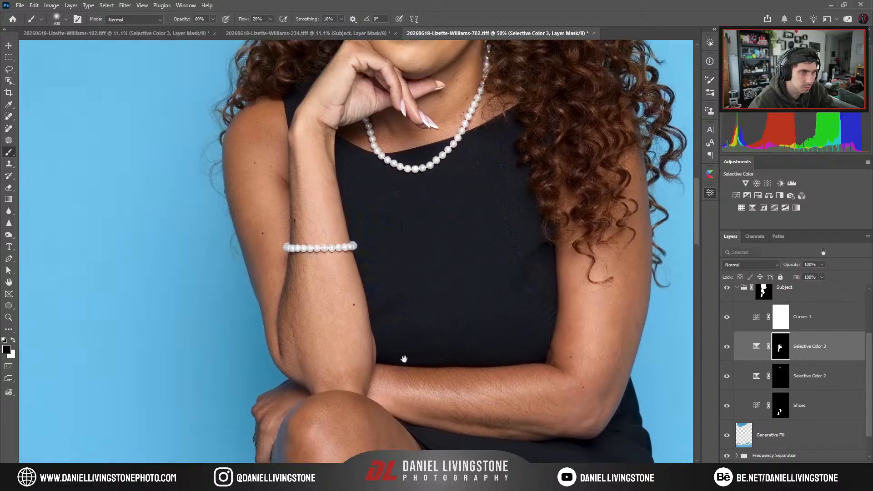
Check the arm and leg color match by toggling the Selective Color 3 layer's visibility.
{"action": "scroll", "coordinate": [301, 289], "scroll_direction": "down", "scroll_amount": 6}
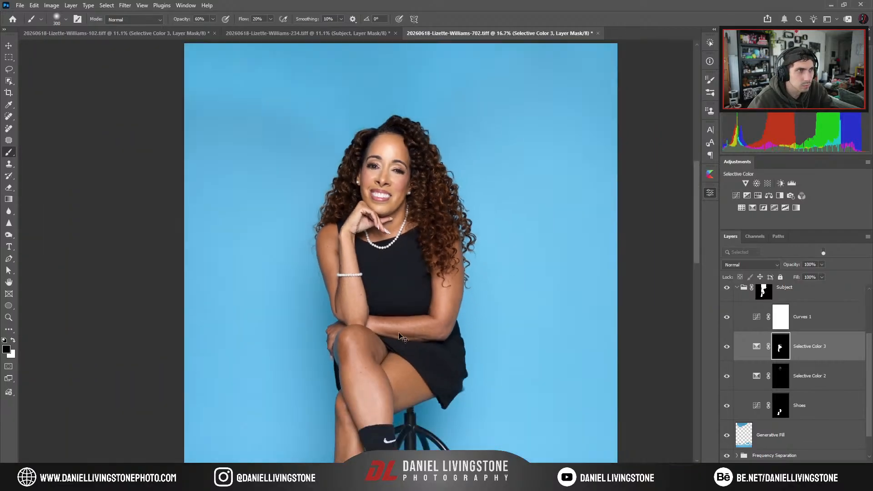
{"action": "key", "text": "ctrl+plus"}
{"action": "key", "text": "ctrl+plus"}
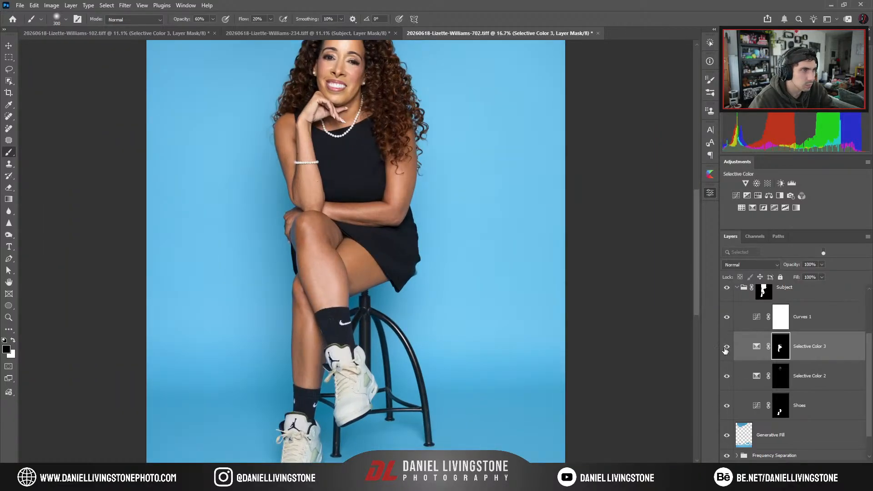
{"action": "left_click", "coordinate": [726, 348]}
{"action": "key", "text": "ctrl+plus"}
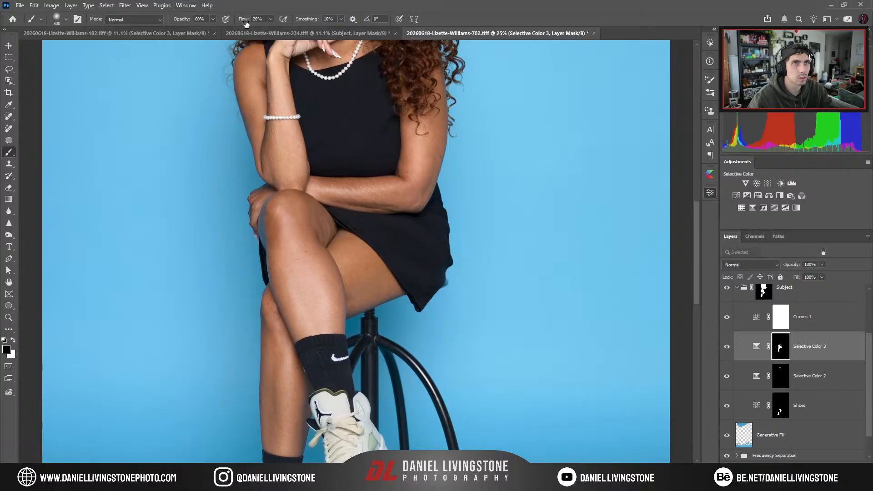
Set the brush flow to 59% and refine the Selective Color 3 mask over the forearm and upper arm at 200 px.
{"action": "key", "text": "ctrl+plus"}
{"action": "key", "text": "ctrl+plus"}
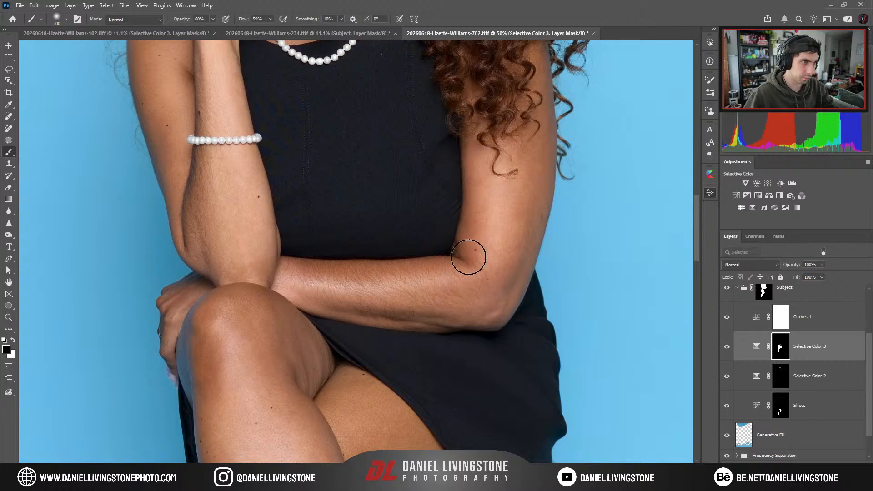
{"action": "key", "text": "x"}
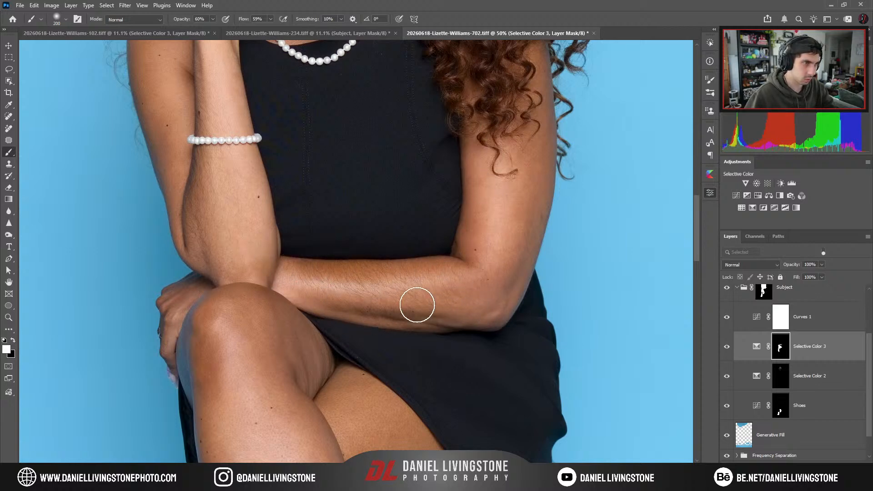
{"action": "key", "text": "ctrl+minus"}
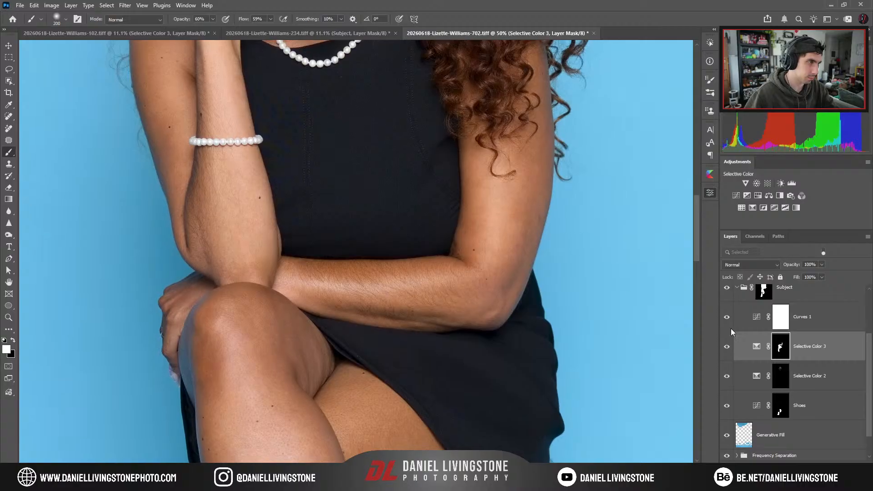
{"action": "left_click", "coordinate": [727, 348]}
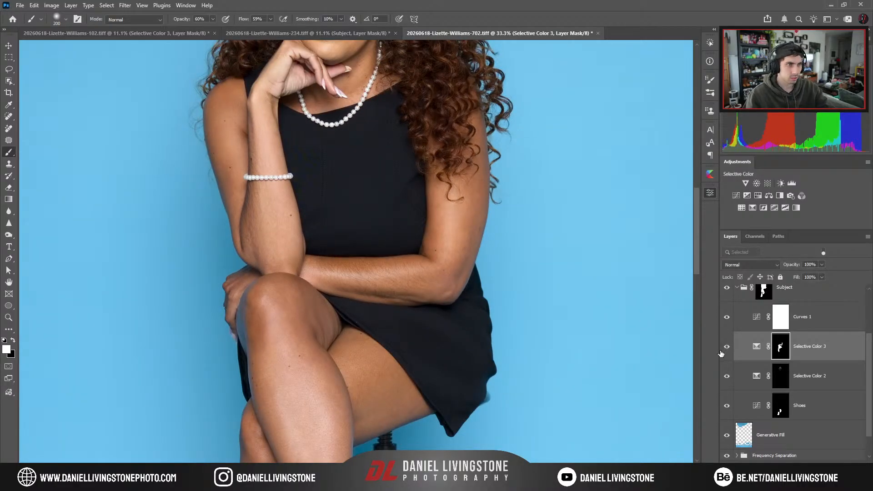
Paint black on the Selective Color 3 mask along the forearm's lower edge with a 300 px brush.
{"action": "key", "text": "ctrl+minus"}
{"action": "key", "text": "ctrl+plus"}
{"action": "key", "text": "ctrl+plus"}
{"action": "key", "text": "x"}
{"action": "key", "text": "bracketright"}
{"action": "left_click_drag", "start_coordinate": [381, 299], "coordinate": [404, 299]}
{"action": "key", "text": "ctrl+minus"}
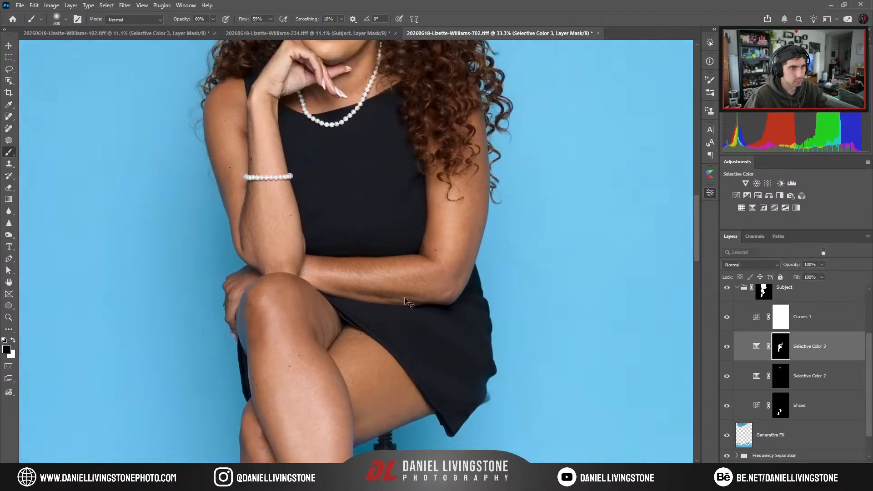
{"action": "key", "text": "ctrl+minus"}
{"action": "key", "text": "ctrl+plus"}
{"action": "key", "text": "ctrl+plus"}
{"action": "key", "text": "ctrl+minus"}
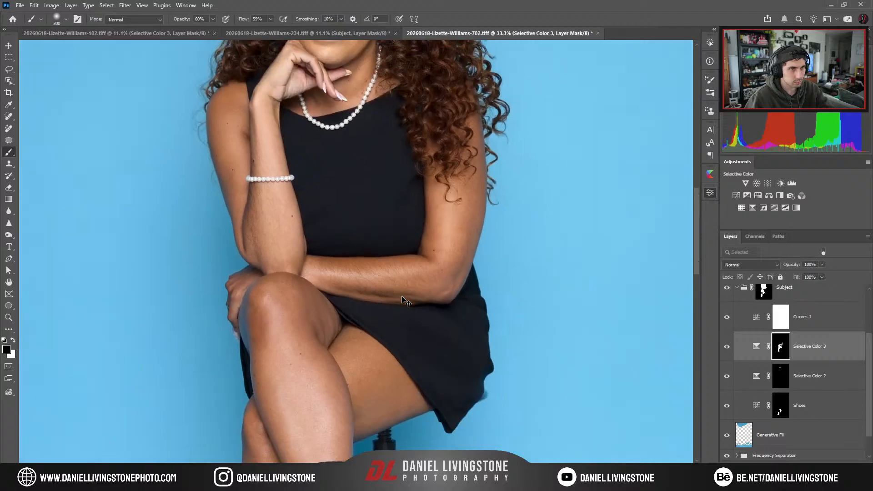
{"action": "key", "text": "ctrl+0"}
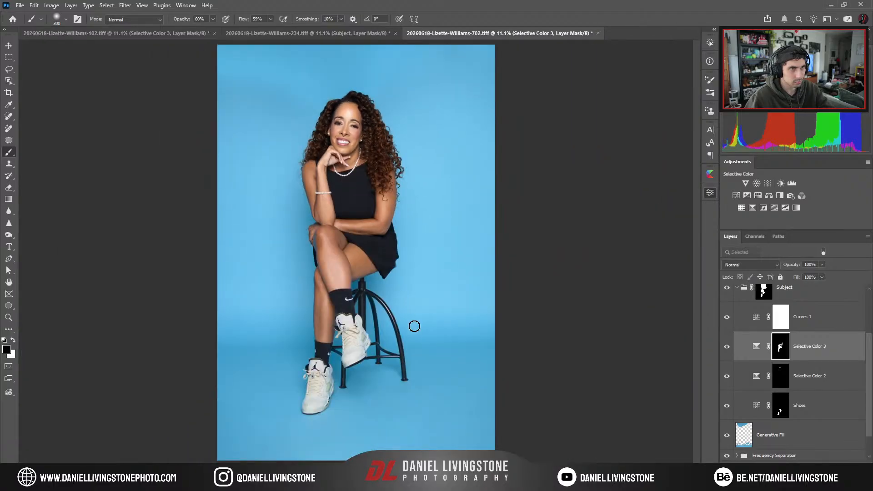
Collapse the Subject group and compare the portrait with and without its adjustments.
{"action": "left_click", "coordinate": [737, 289]}
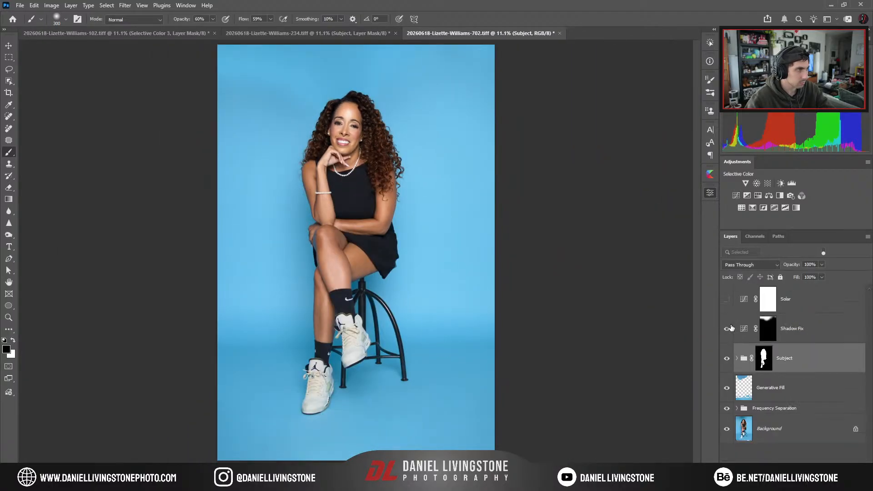
{"action": "left_click", "coordinate": [727, 358]}
{"action": "left_click", "coordinate": [727, 359]}
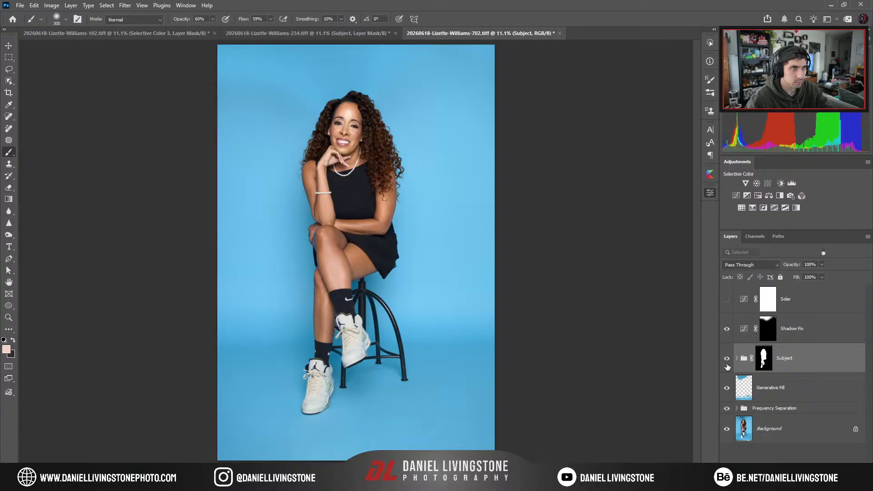
Examine the face up close and compare its skin tone with the open 102 portrait.
{"action": "key", "text": "ctrl+plus"}
{"action": "key", "text": "ctrl+plus"}
{"action": "key", "text": "ctrl+plus"}
{"action": "scroll", "coordinate": [412, 217], "scroll_direction": "up", "scroll_amount": 5}
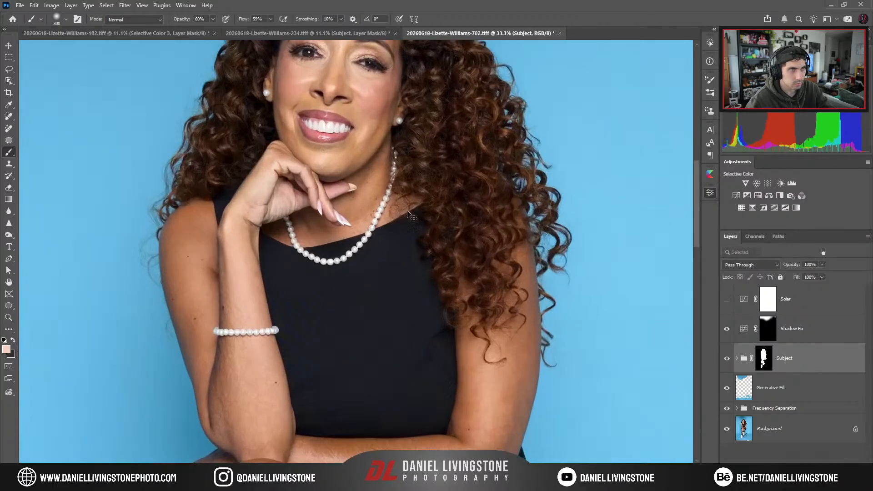
{"action": "scroll", "coordinate": [412, 217], "scroll_direction": "up", "scroll_amount": 4}
{"action": "key", "text": "ctrl+plus"}
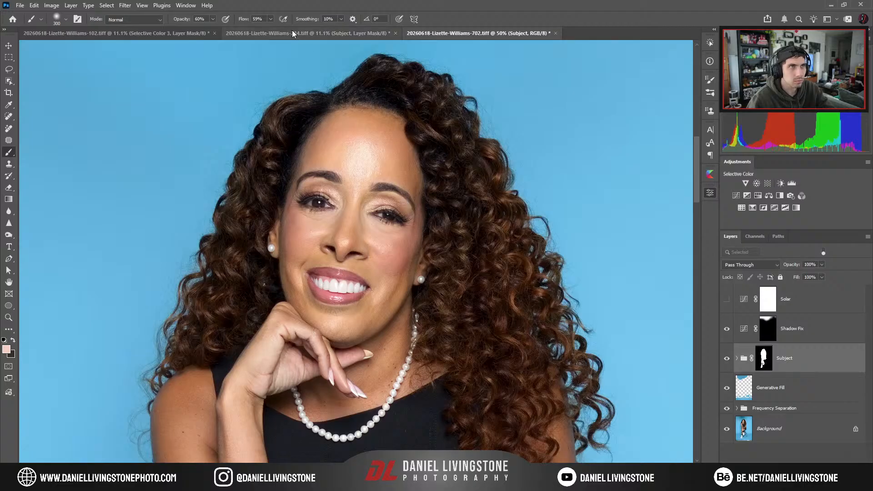
{"action": "left_click", "coordinate": [189, 32]}
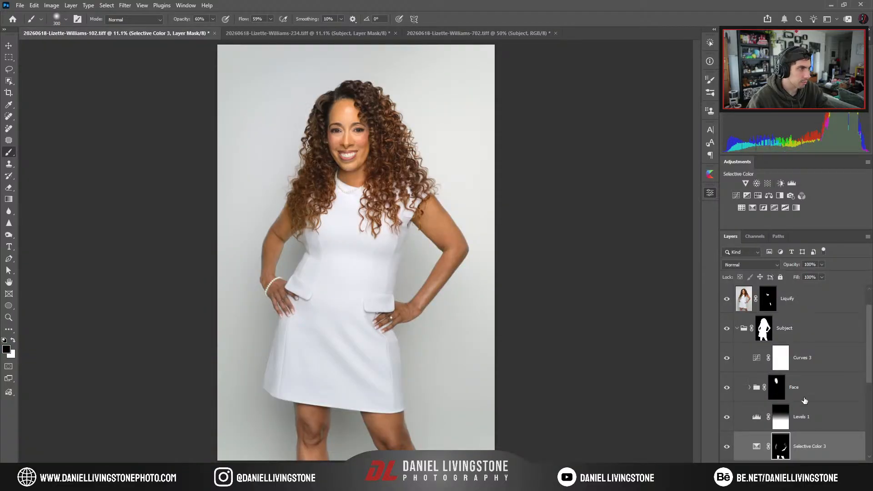
{"action": "left_click", "coordinate": [452, 33]}
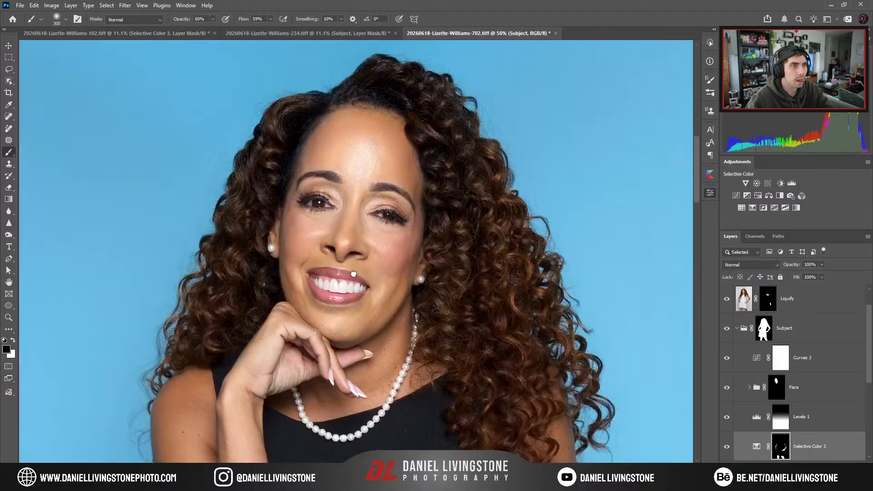
Move the Selective Color 2 layer from the Subject group into the Face group and expand the Face group.
{"action": "left_click_drag", "start_coordinate": [801, 352], "coordinate": [773, 374]}
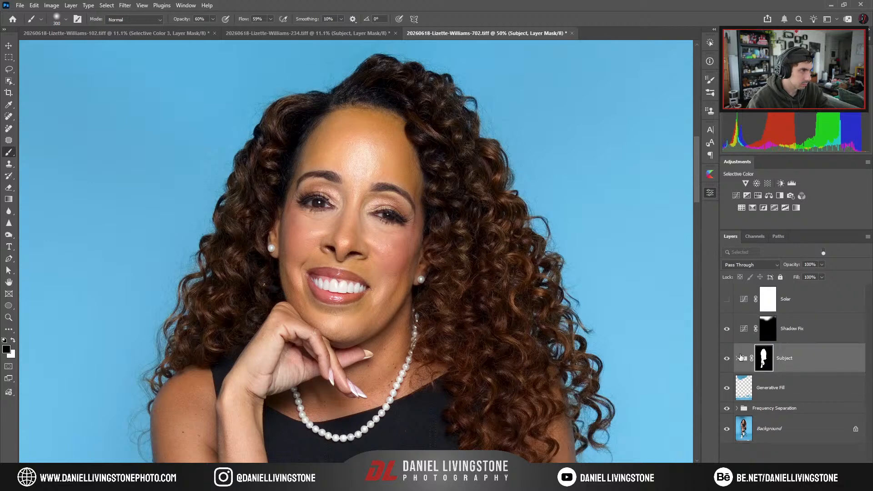
{"action": "left_click", "coordinate": [737, 358]}
{"action": "left_click_drag", "start_coordinate": [802, 423], "coordinate": [790, 381]}
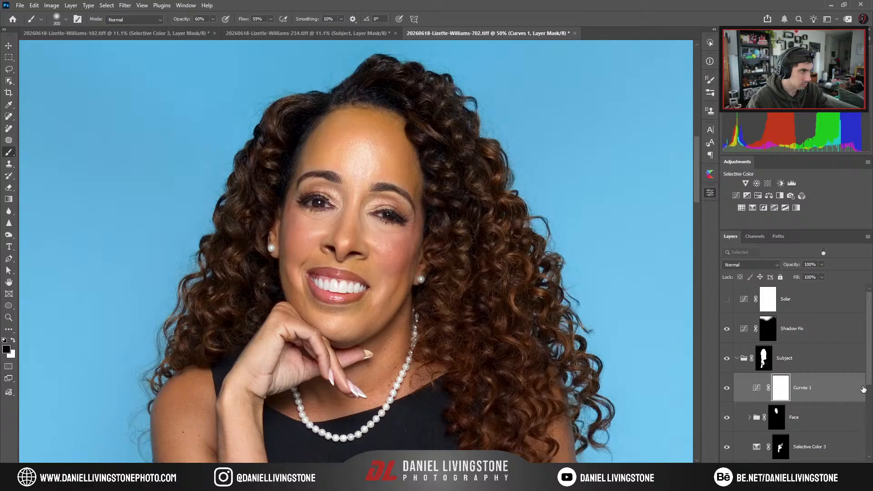
{"action": "scroll", "coordinate": [863, 389], "scroll_direction": "down", "scroll_amount": 3}
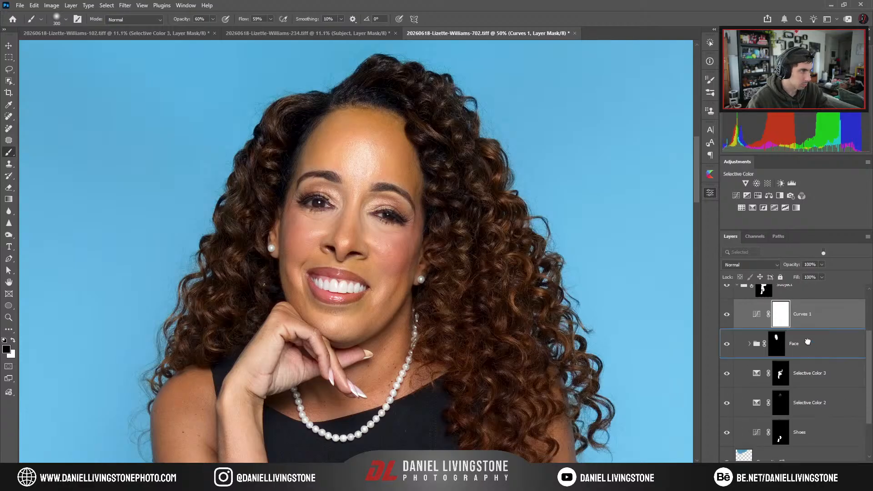
{"action": "left_click", "coordinate": [750, 344]}
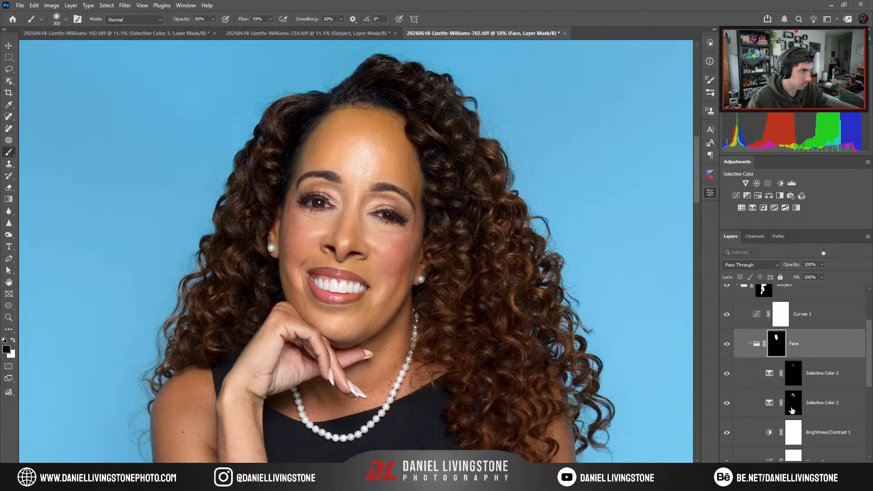
Inspect the masks of both Selective Color 2 layers in the Face group and delete the lower layer.
{"action": "left_click", "coordinate": [789, 398]}
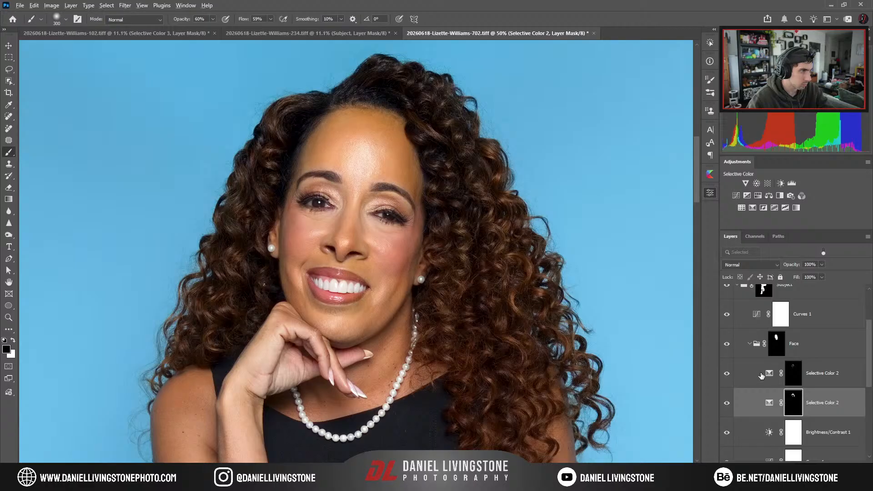
{"action": "left_click", "coordinate": [799, 375], "text": "alt"}
{"action": "left_click", "coordinate": [796, 375], "text": "alt"}
{"action": "left_click", "coordinate": [794, 410], "text": "alt"}
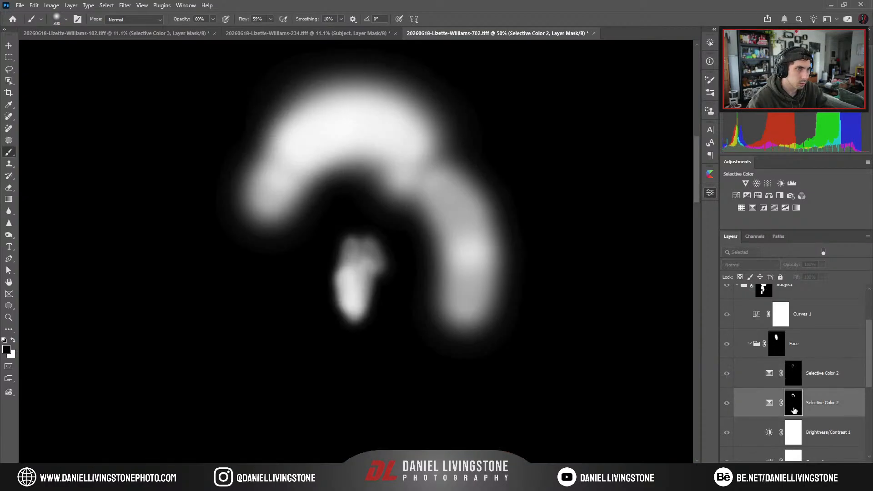
{"action": "left_click", "coordinate": [794, 409], "text": "alt"}
{"action": "key", "text": "Delete"}
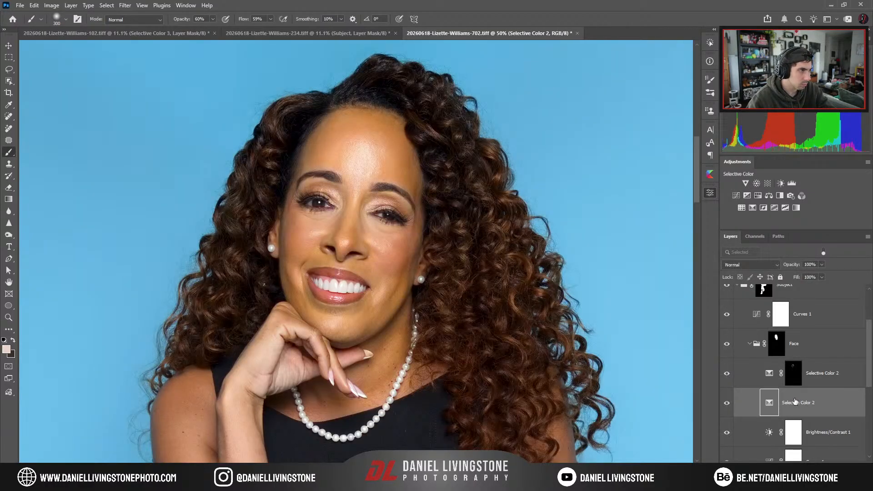
Replace the Face group's mask with a new black mask.
{"action": "left_click", "coordinate": [776, 344]}
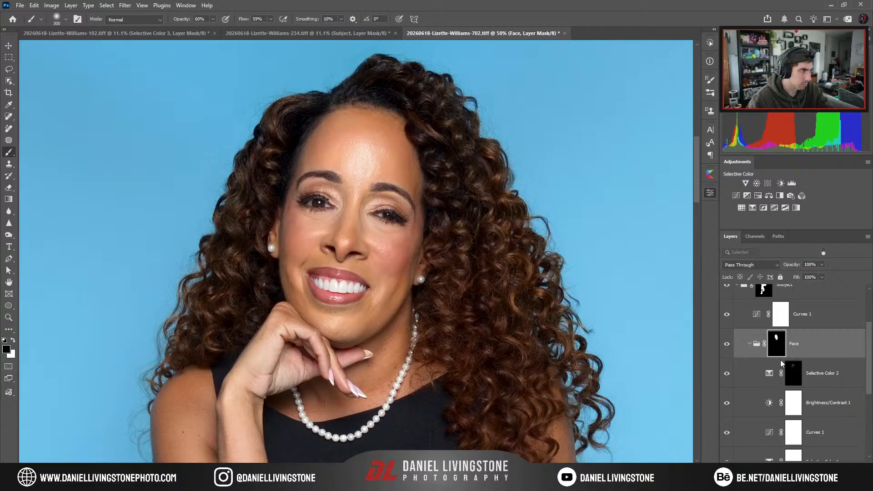
{"action": "key", "text": "Delete"}
{"action": "left_click", "coordinate": [784, 467], "text": "alt"}
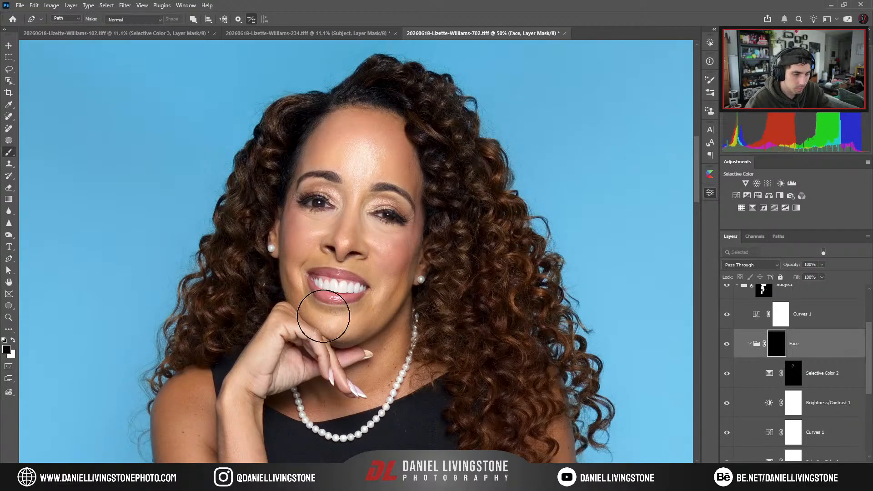
Paint the facial skin into the Face mask with a soft white brush of about 200 px at 50% opacity, avoiding the eyes and mouth.
{"action": "key", "text": "bracketleft"}
{"action": "key", "text": "x"}
{"action": "key", "text": "bracketleft"}
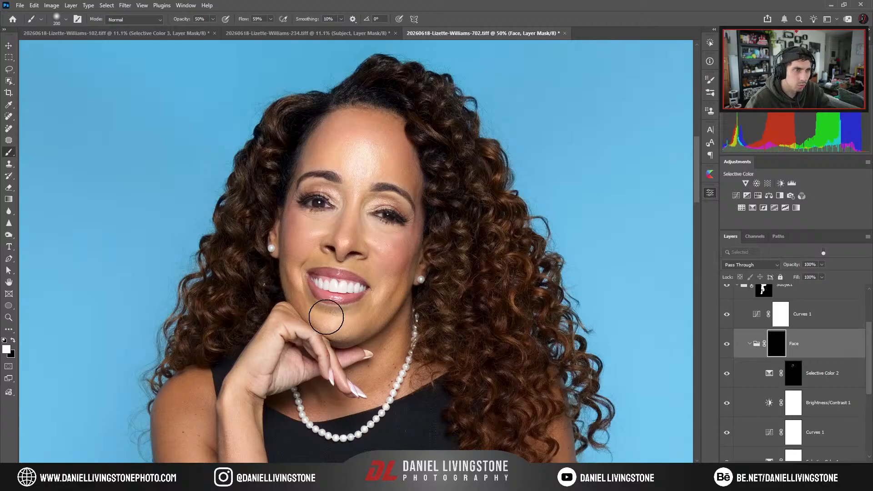
{"action": "mouse_move", "coordinate": [369, 314]}
{"action": "left_mouse_down"}
{"action": "mouse_move", "coordinate": [392, 269]}
{"action": "mouse_move", "coordinate": [381, 260]}
{"action": "mouse_move", "coordinate": [314, 249]}
{"action": "mouse_move", "coordinate": [294, 257]}
{"action": "mouse_move", "coordinate": [294, 238]}
{"action": "mouse_move", "coordinate": [344, 229]}
{"action": "left_mouse_up"}
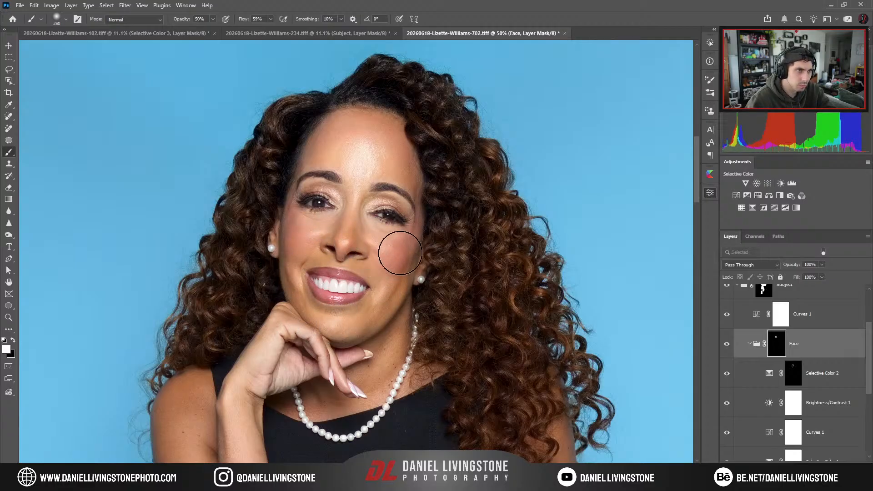
{"action": "key", "text": "bracketleft"}
{"action": "mouse_move", "coordinate": [415, 191]}
{"action": "left_mouse_down"}
{"action": "mouse_move", "coordinate": [393, 125]}
{"action": "mouse_move", "coordinate": [369, 124]}
{"action": "mouse_move", "coordinate": [394, 161]}
{"action": "mouse_move", "coordinate": [355, 192]}
{"action": "mouse_move", "coordinate": [423, 216]}
{"action": "mouse_move", "coordinate": [347, 183]}
{"action": "mouse_move", "coordinate": [295, 188]}
{"action": "mouse_move", "coordinate": [336, 221]}
{"action": "left_mouse_up"}
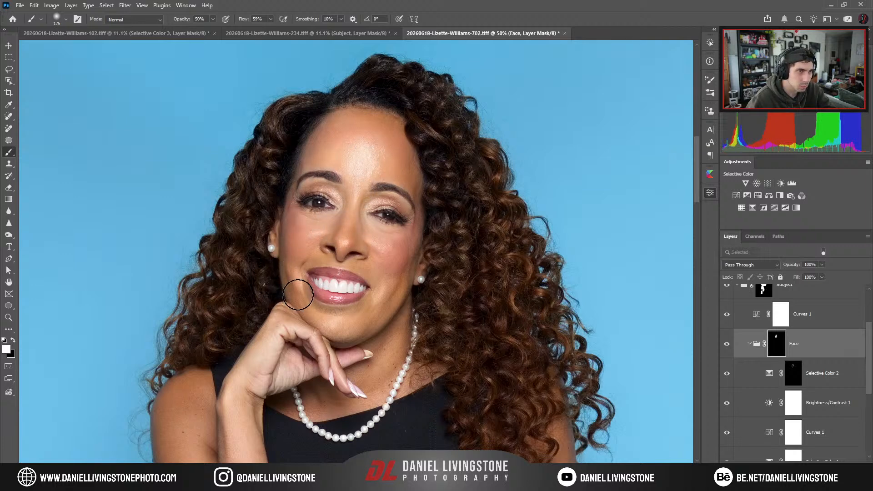
{"action": "key", "text": "bracketright"}
{"action": "mouse_move", "coordinate": [301, 163]}
{"action": "left_mouse_down"}
{"action": "mouse_move", "coordinate": [326, 162]}
{"action": "mouse_move", "coordinate": [331, 128]}
{"action": "mouse_move", "coordinate": [287, 172]}
{"action": "mouse_move", "coordinate": [293, 195]}
{"action": "mouse_move", "coordinate": [354, 143]}
{"action": "mouse_move", "coordinate": [412, 182]}
{"action": "mouse_move", "coordinate": [406, 274]}
{"action": "mouse_move", "coordinate": [378, 284]}
{"action": "mouse_move", "coordinate": [350, 162]}
{"action": "mouse_move", "coordinate": [351, 203]}
{"action": "mouse_move", "coordinate": [385, 285]}
{"action": "mouse_move", "coordinate": [335, 240]}
{"action": "left_mouse_up"}
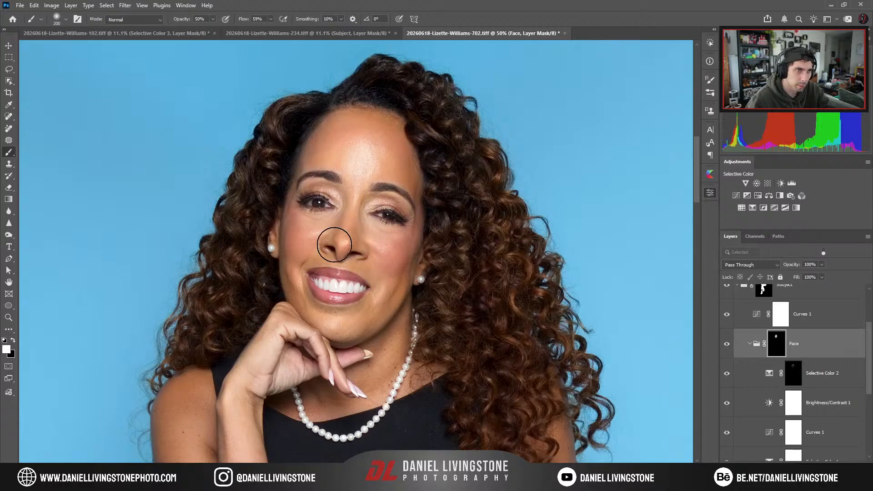
Display the Face mask on its own and even out its gray patches over the forehead, cheeks and chin with white at 200 px.
{"action": "key", "text": "ctrl+minus"}
{"action": "left_click", "coordinate": [776, 343], "text": "alt"}
{"action": "key", "text": "ctrl+plus"}
{"action": "key", "text": "ctrl+plus"}
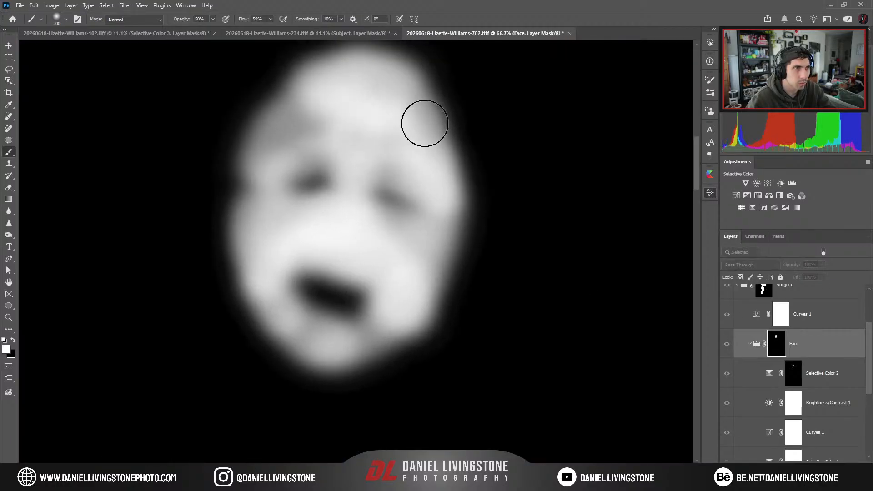
{"action": "mouse_move", "coordinate": [342, 130]}
{"action": "left_mouse_down"}
{"action": "mouse_move", "coordinate": [288, 125]}
{"action": "mouse_move", "coordinate": [269, 224]}
{"action": "mouse_move", "coordinate": [310, 227]}
{"action": "mouse_move", "coordinate": [415, 263]}
{"action": "mouse_move", "coordinate": [351, 343]}
{"action": "mouse_move", "coordinate": [282, 336]}
{"action": "left_mouse_up"}
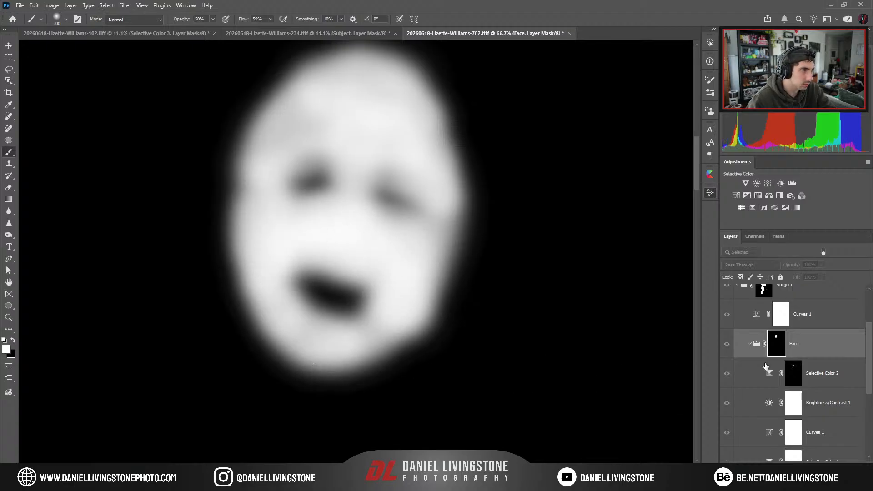
{"action": "left_click", "coordinate": [776, 345], "text": "alt"}
Check the repainted face correction by toggling the Face group's visibility.
{"action": "key", "text": "ctrl+0"}
{"action": "left_click", "coordinate": [727, 349]}
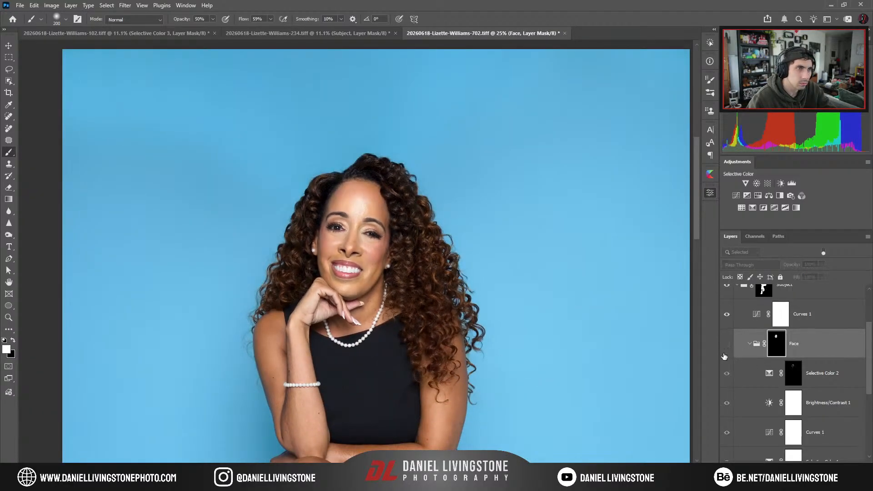
{"action": "left_click", "coordinate": [726, 350]}
{"action": "key", "text": "ctrl+minus"}
{"action": "key", "text": "ctrl+minus"}
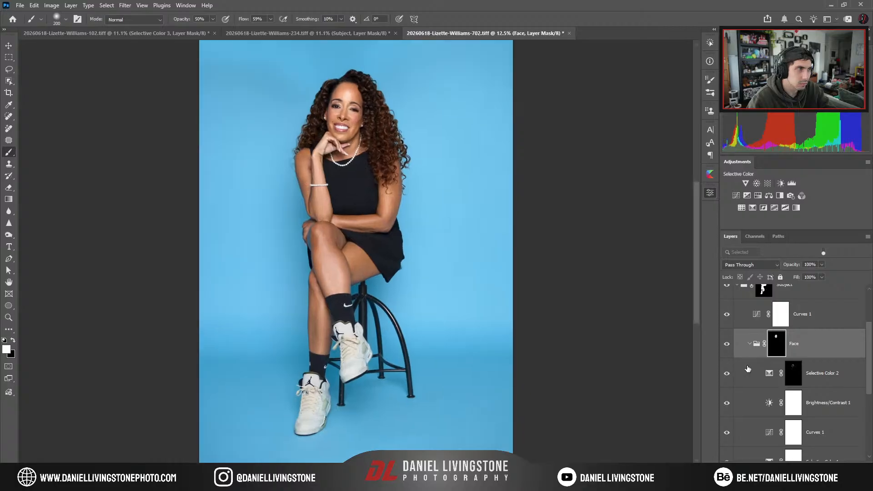
Collapse the Face and Subject groups and check the overall retouch by toggling the Subject group's visibility.
{"action": "left_click", "coordinate": [755, 344]}
{"action": "left_click", "coordinate": [749, 345]}
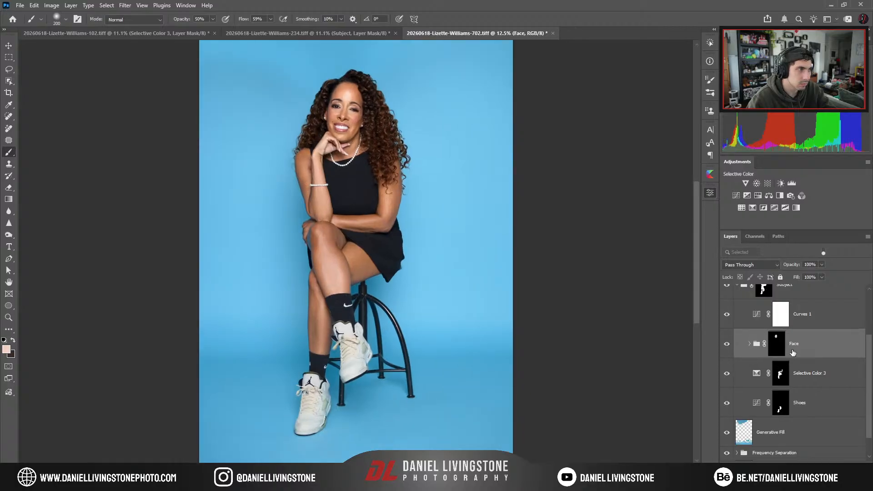
{"action": "scroll", "coordinate": [773, 363], "scroll_direction": "up", "scroll_amount": 3}
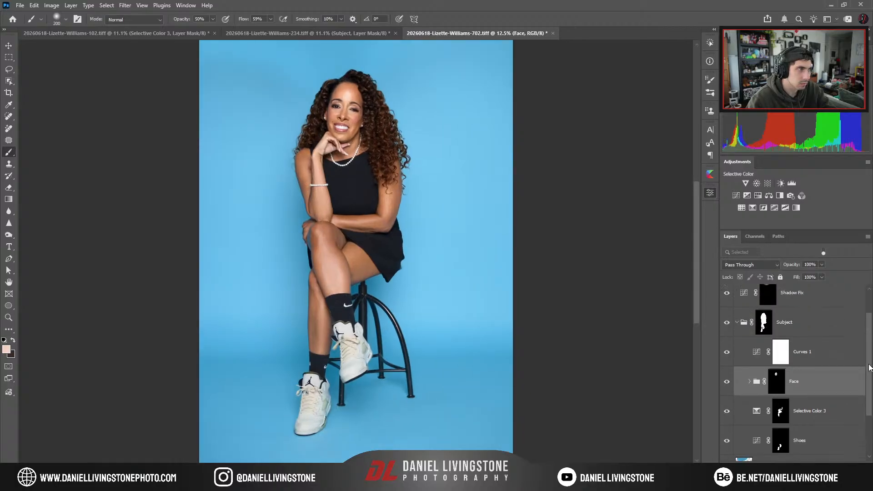
{"action": "left_click", "coordinate": [737, 331]}
{"action": "left_click", "coordinate": [727, 358]}
{"action": "left_click", "coordinate": [727, 358]}
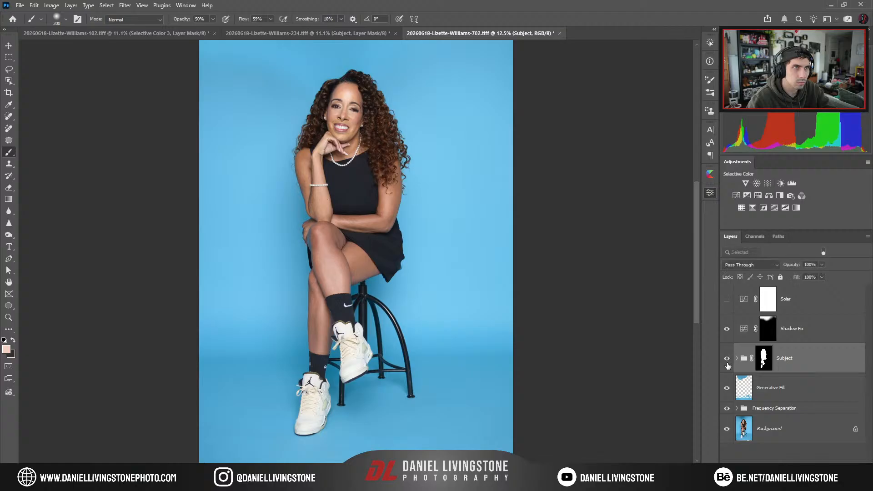
{"action": "key", "text": "ctrl+minus"}
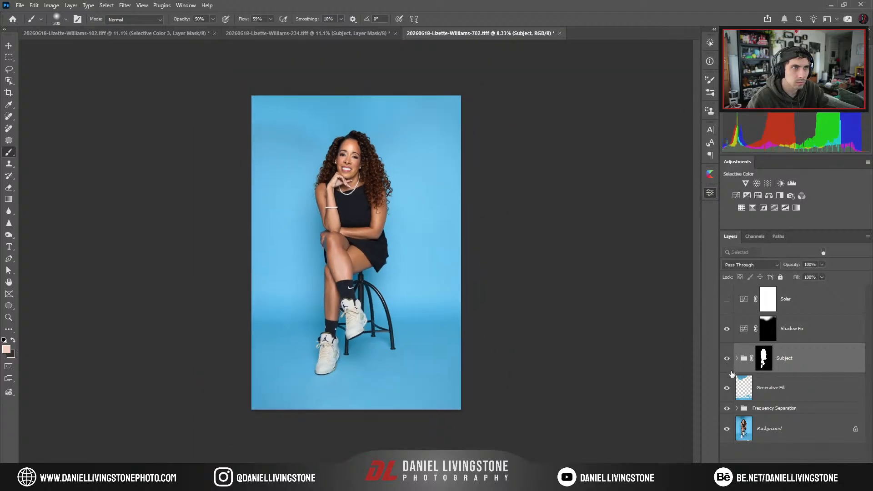
{"action": "key", "text": "ctrl+plus"}
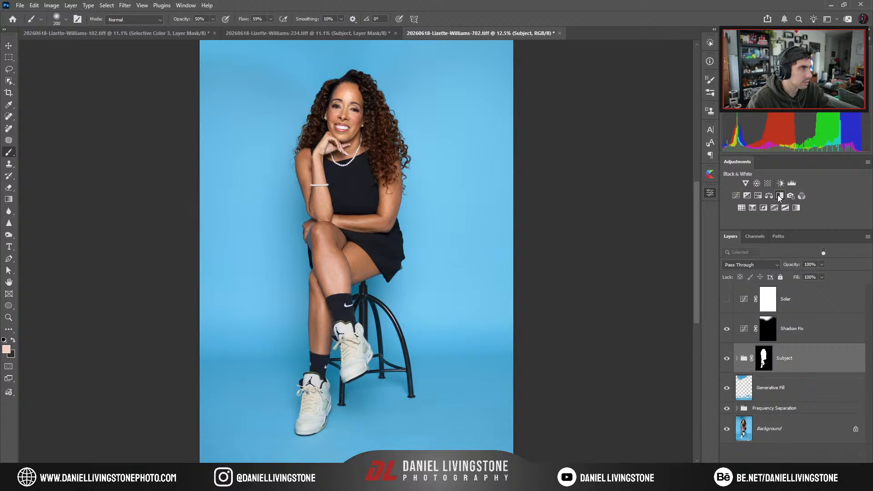
Add a Curves layer above the Subject group with an inverted copy of the Subject mask and adjust the blue backdrop's tones.
{"action": "left_click", "coordinate": [736, 195]}
{"action": "left_click_drag", "start_coordinate": [765, 394], "coordinate": [769, 367]}
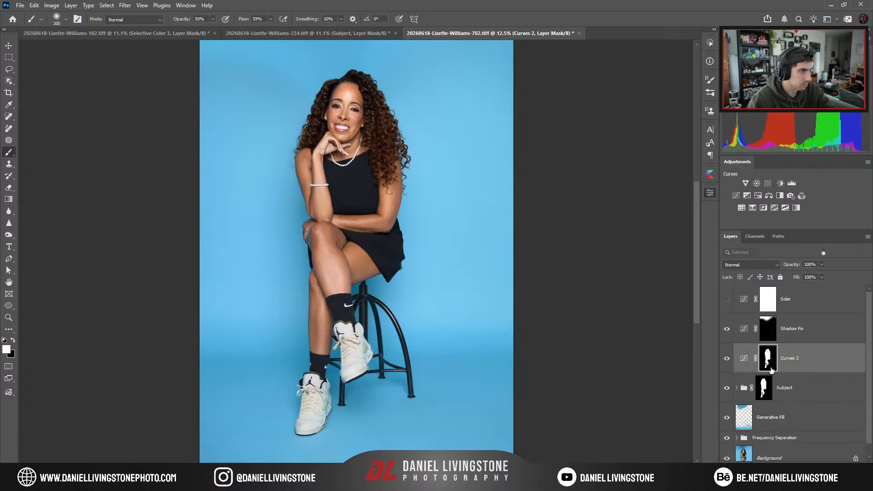
{"action": "key", "text": "ctrl+minus"}
{"action": "key", "text": "ctrl+plus"}
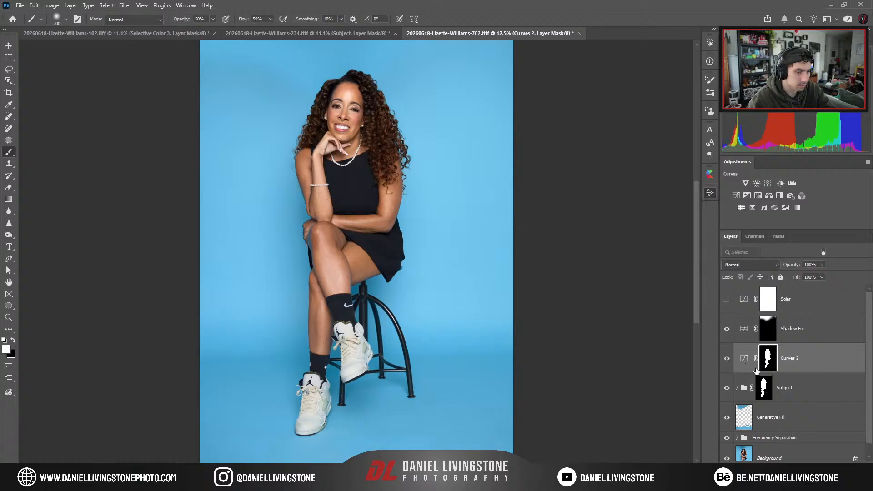
{"action": "key", "text": "ctrl+i"}
{"action": "left_click", "coordinate": [742, 364]}
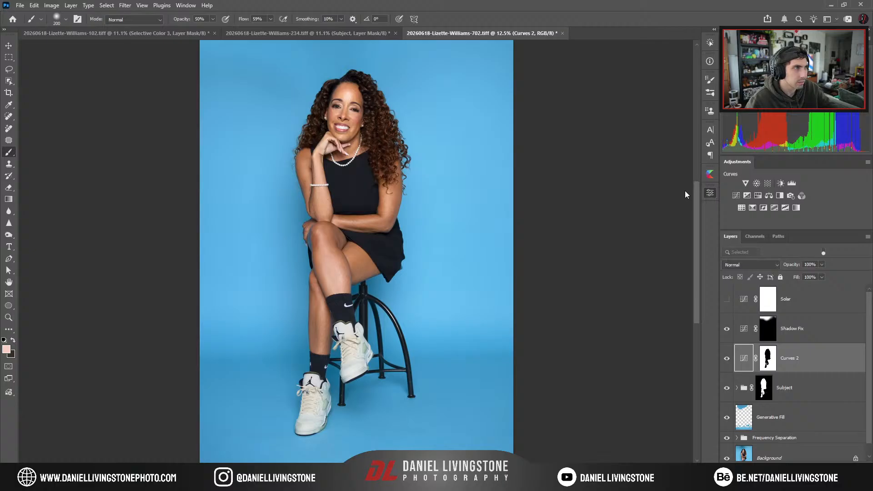
{"action": "key", "text": "ctrl+0"}
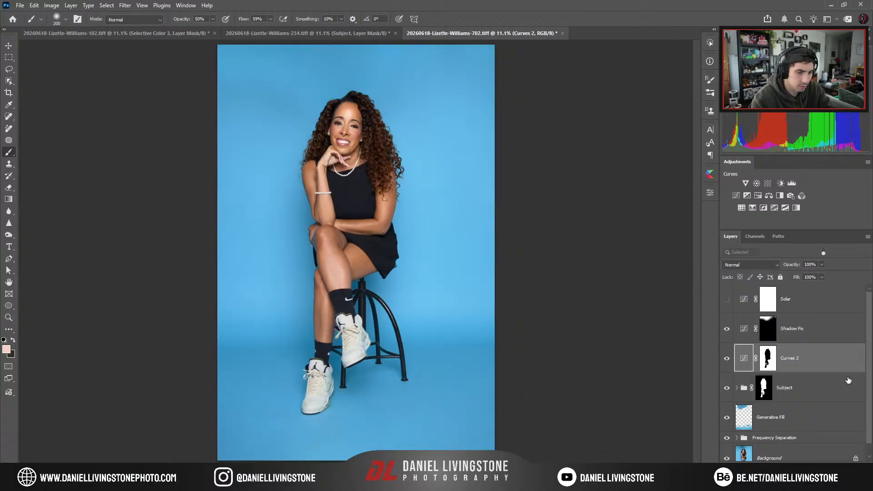
Group the Curves 2 layer as Background, move its mask onto the group and give the layer a new white mask.
{"action": "key", "text": "ctrl+g"}
{"action": "left_click_drag", "start_coordinate": [788, 374], "coordinate": [793, 352]}
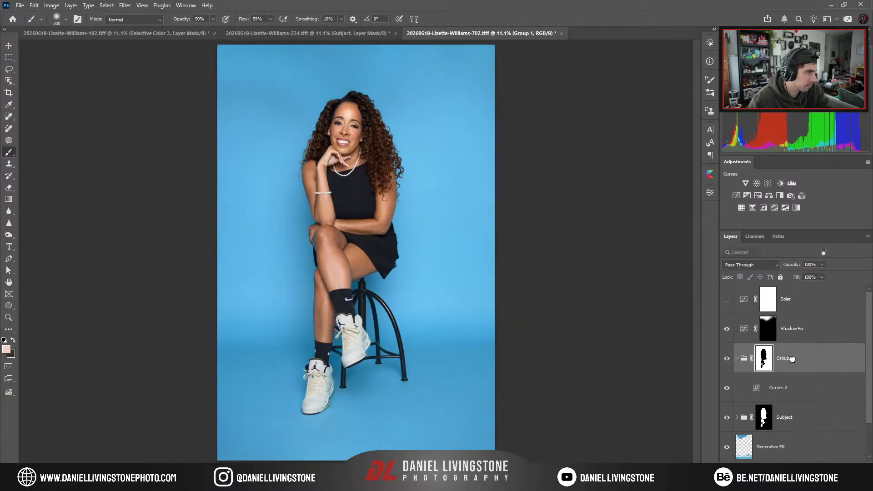
{"action": "left_click", "coordinate": [781, 395]}
{"action": "double_click", "coordinate": [790, 359]}
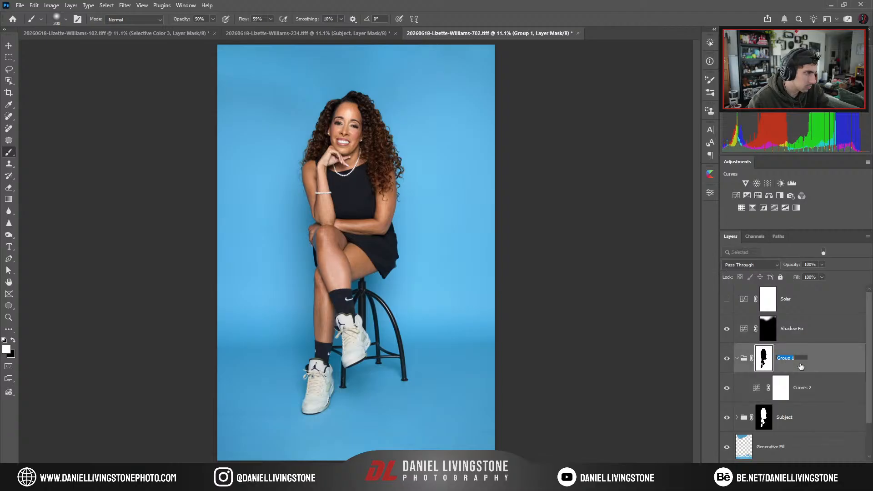
{"action": "key", "text": "Return"}
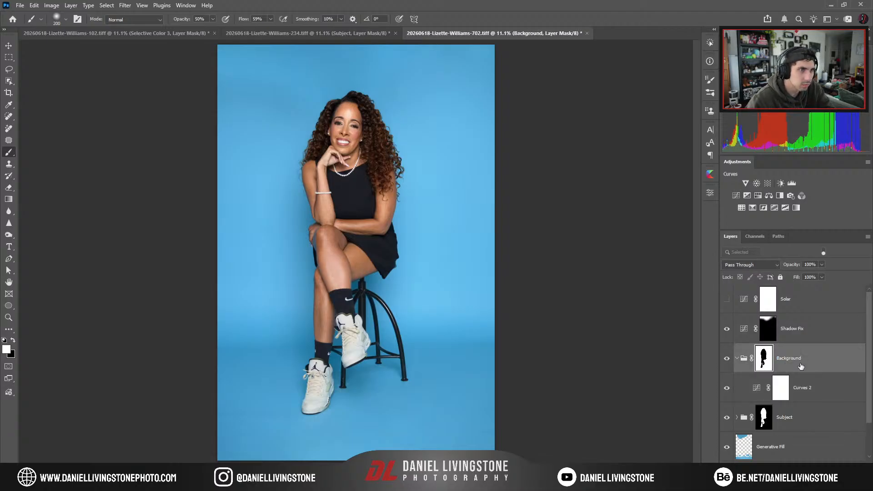
Inspect the Shadow Fix layer's effect and mask, and compare the portrait with the Generative Fill layer viewed on its own.
{"action": "key", "text": "ctrl+minus"}
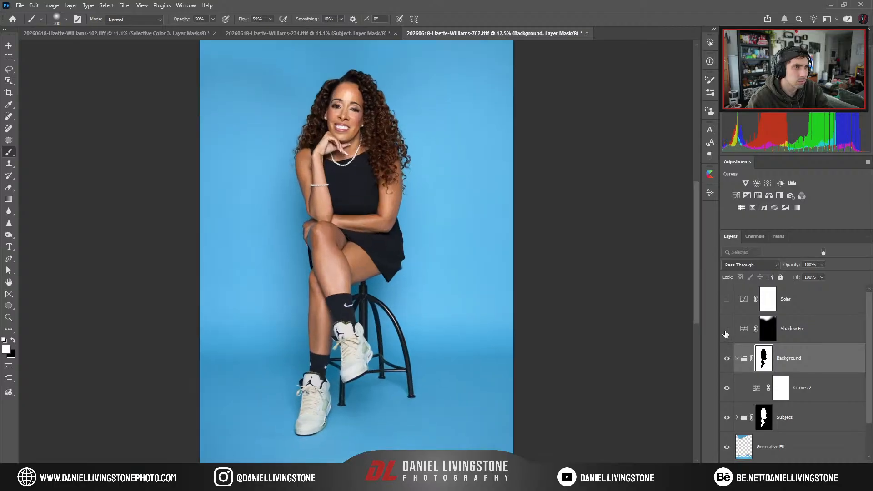
{"action": "key", "text": "ctrl+plus"}
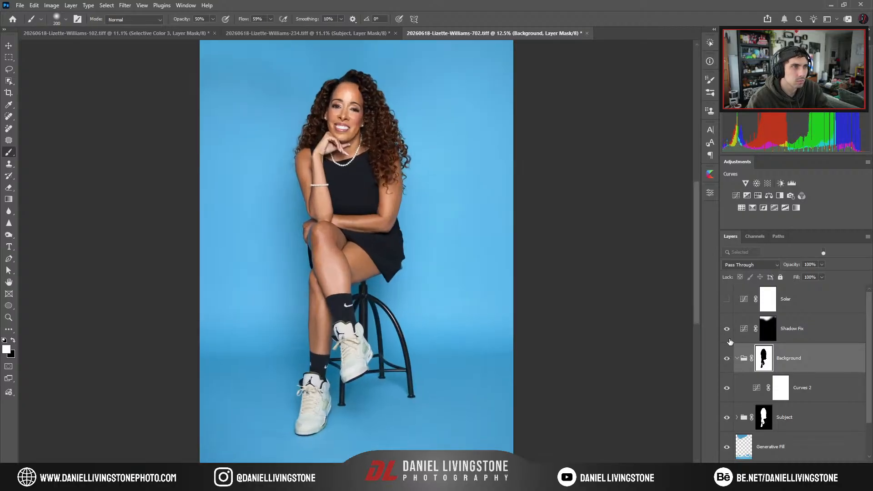
{"action": "left_click", "coordinate": [767, 329], "text": "alt"}
{"action": "left_click", "coordinate": [768, 328], "text": "alt"}
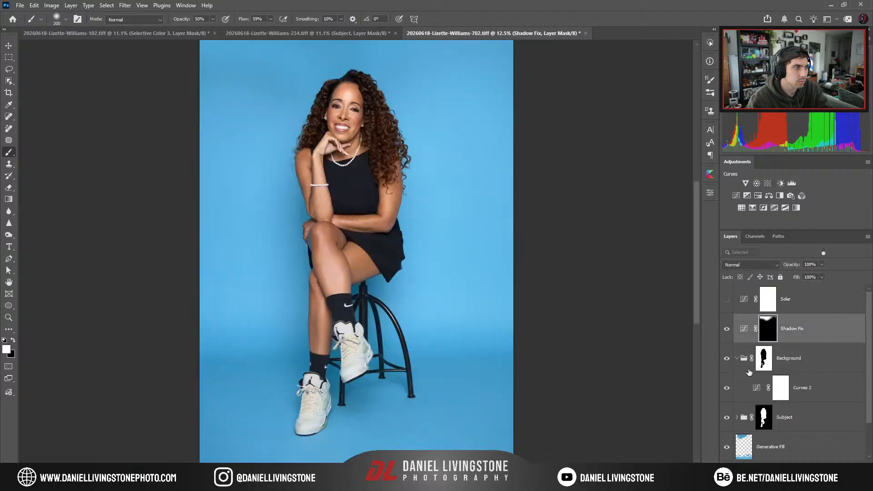
{"action": "left_click", "coordinate": [726, 447], "text": "alt"}
{"action": "left_click", "coordinate": [727, 449], "text": "alt"}
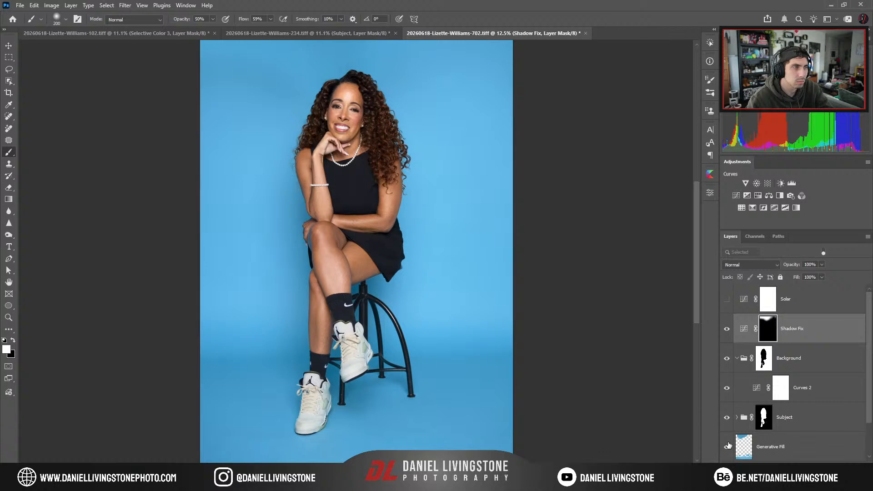
{"action": "key", "text": "ctrl+minus"}
{"action": "left_click", "coordinate": [726, 332]}
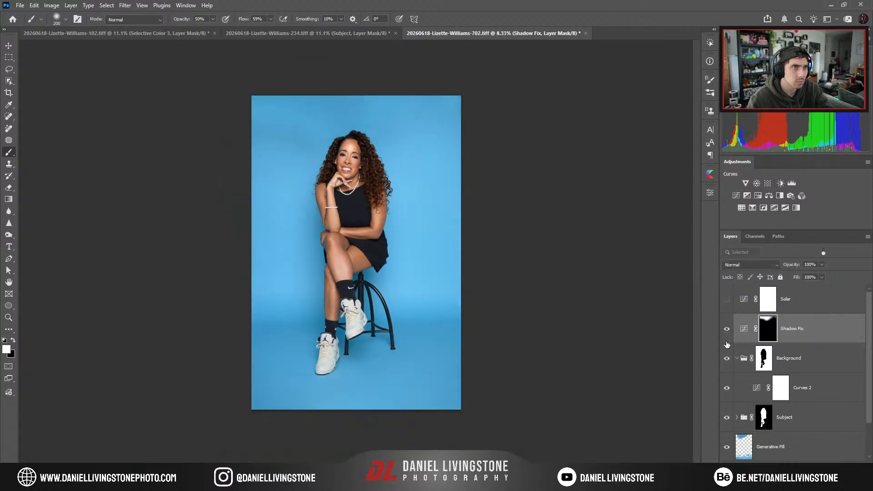
Show the Solar layer and paint the Shadow Fix mask white at 30% opacity over the upper-left backdrop, enlarging the brush to 1200 px.
{"action": "left_click", "coordinate": [728, 301]}
{"action": "key", "text": "ctrl+plus"}
{"action": "key", "text": "ctrl+plus"}
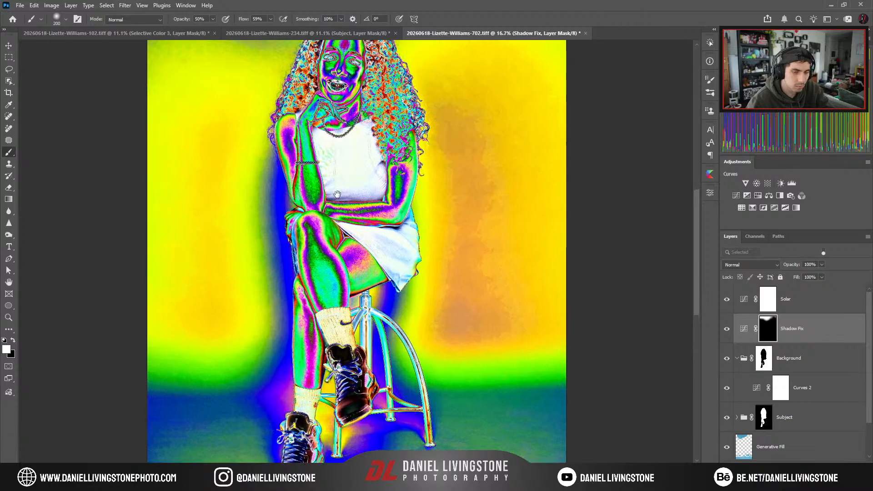
{"action": "left_click_drag", "start_coordinate": [337, 194], "coordinate": [446, 295]}
{"action": "key", "text": "backslash"}
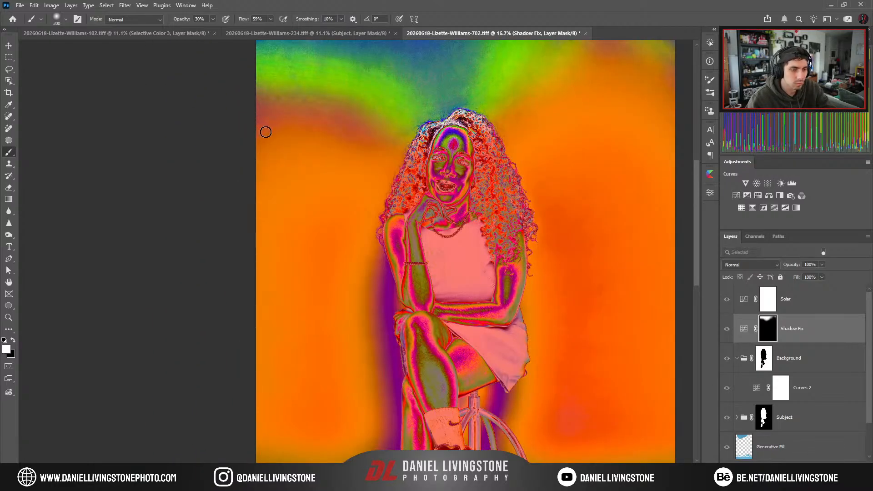
{"action": "key", "text": "backslash"}
{"action": "key", "text": "bracketright"}
{"action": "key", "text": "bracketright"}
{"action": "key", "text": "bracketright"}
{"action": "key", "text": "bracketright"}
{"action": "key", "text": "bracketright"}
{"action": "mouse_move", "coordinate": [260, 119]}
{"action": "left_mouse_down"}
{"action": "mouse_move", "coordinate": [282, 124]}
{"action": "mouse_move", "coordinate": [261, 111]}
{"action": "mouse_move", "coordinate": [382, 142]}
{"action": "mouse_move", "coordinate": [232, 105]}
{"action": "mouse_move", "coordinate": [385, 138]}
{"action": "mouse_move", "coordinate": [226, 122]}
{"action": "left_mouse_up"}
{"action": "key", "text": "ctrl+minus"}
{"action": "key", "text": "bracketright"}
{"action": "key", "text": "bracketright"}
{"action": "key", "text": "bracketright"}
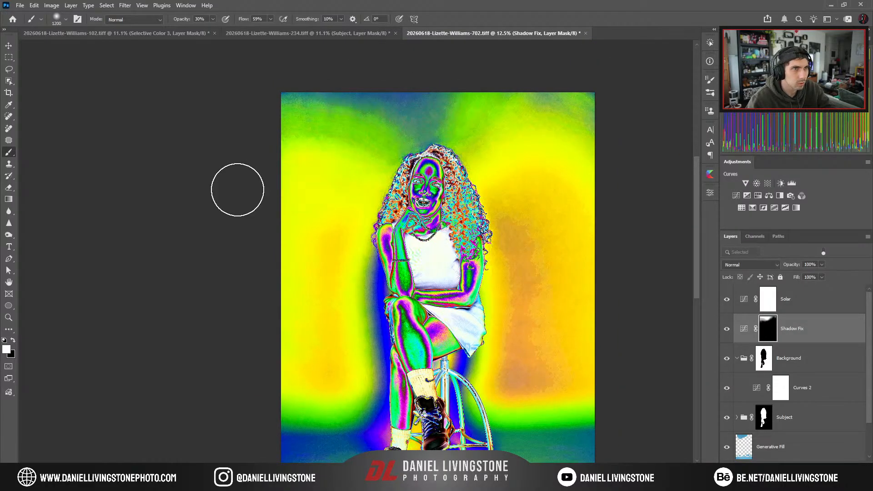
Hide the Solar layer and check the repainted Shadow Fix correction by toggling its visibility on the whole portrait.
{"action": "left_click", "coordinate": [726, 300]}
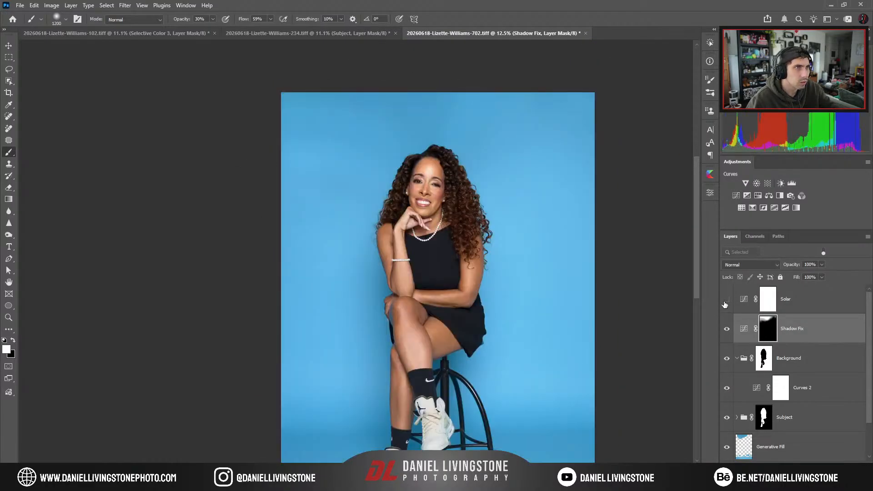
{"action": "key", "text": "ctrl+0"}
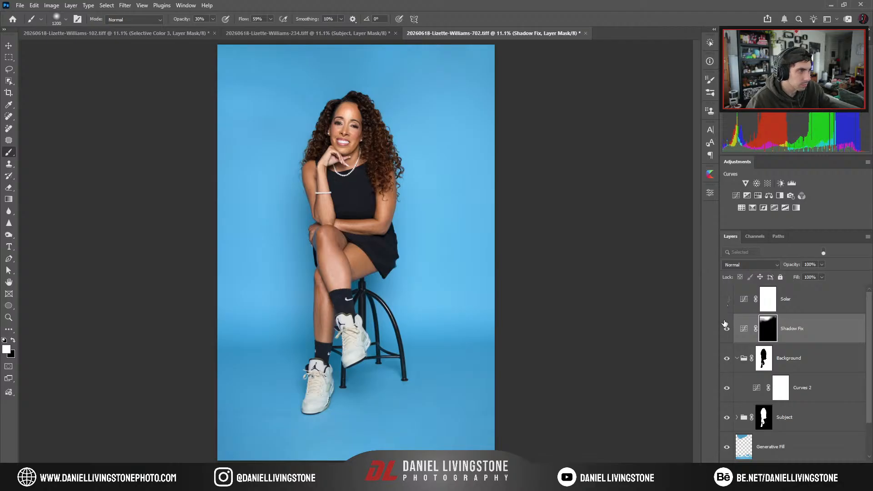
{"action": "left_click", "coordinate": [726, 326]}
{"action": "left_click", "coordinate": [726, 330]}
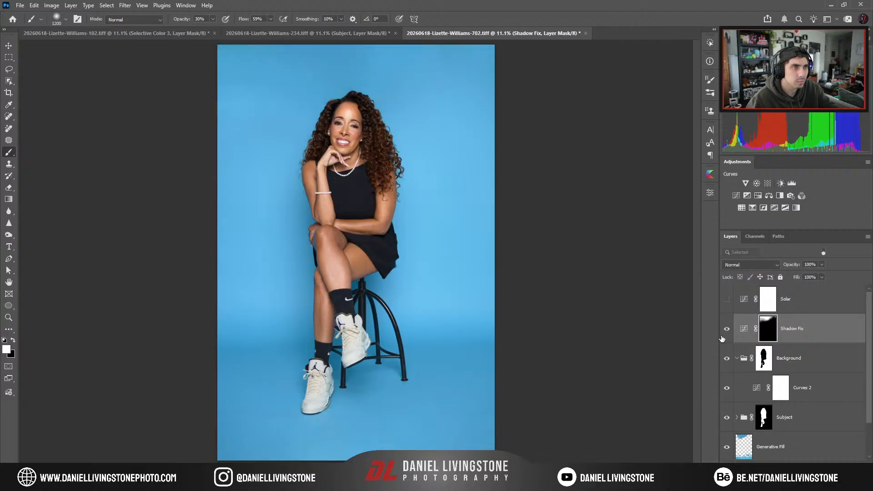
Hide the Shadow Fix layer and compare the backdrop with and without the Generative Fill layer.
{"action": "left_click", "coordinate": [727, 343]}
{"action": "left_click", "coordinate": [728, 448]}
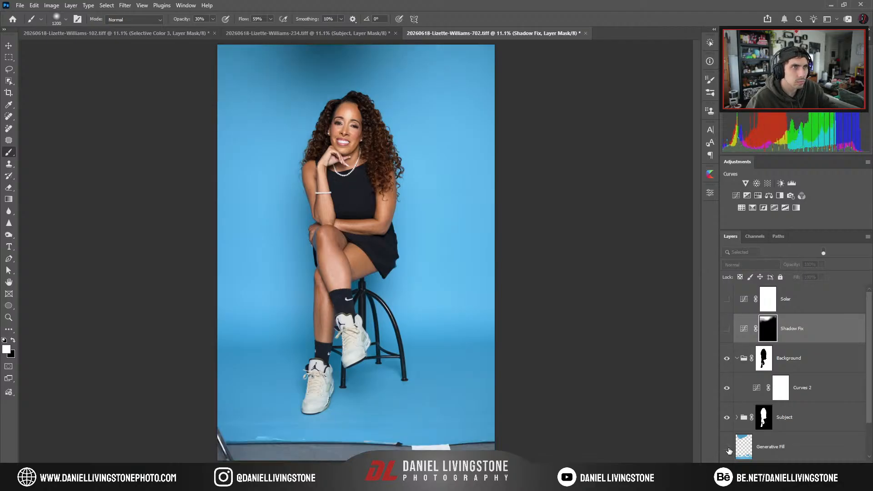
{"action": "left_click", "coordinate": [728, 450]}
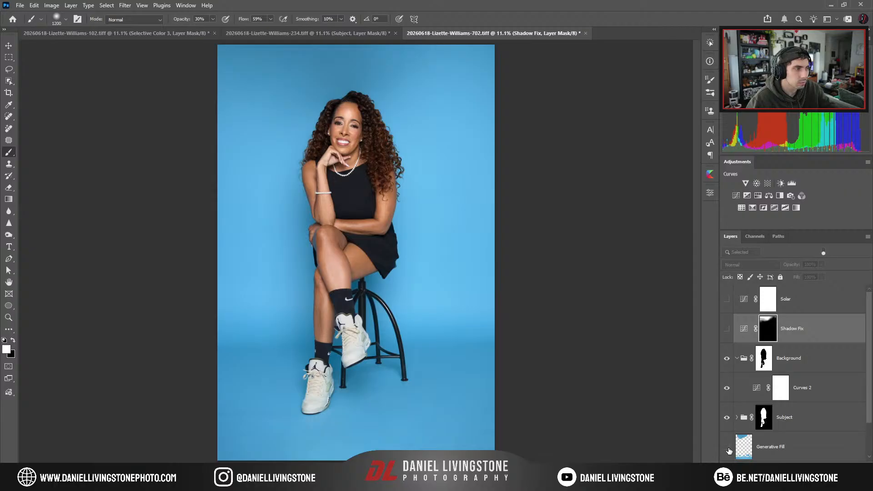
{"action": "left_click", "coordinate": [728, 449]}
{"action": "left_click", "coordinate": [728, 449]}
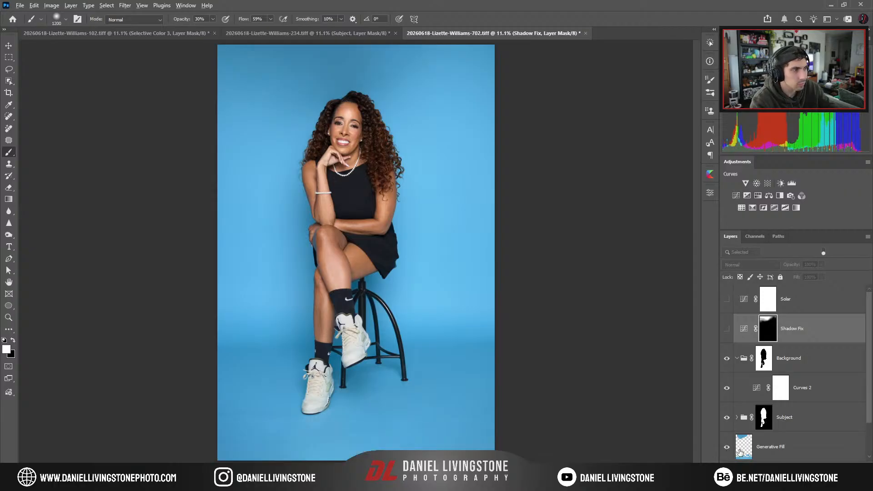
{"action": "left_click", "coordinate": [727, 449], "text": "alt"}
{"action": "left_click", "coordinate": [727, 448], "text": "alt"}
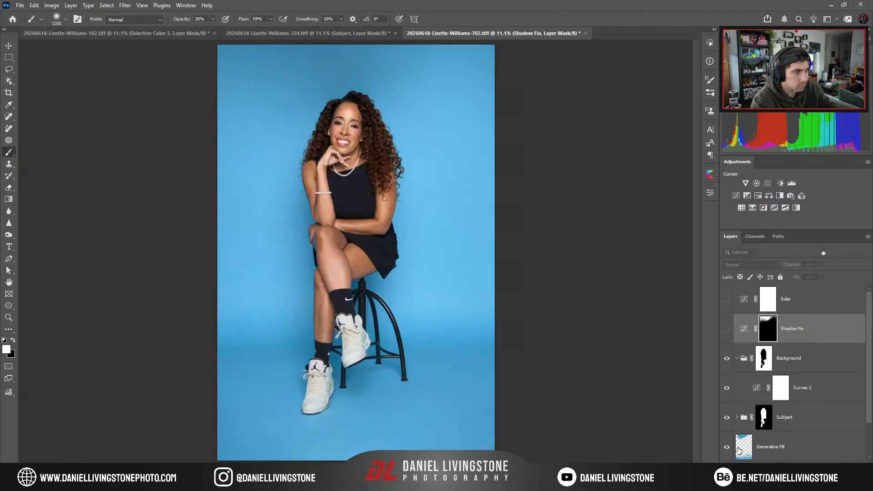
Isolate the Generative Fill layer, lasso its large patch at the top of the backdrop, delete it and deselect.
{"action": "left_click", "coordinate": [739, 451]}
{"action": "left_click", "coordinate": [728, 447], "text": "alt"}
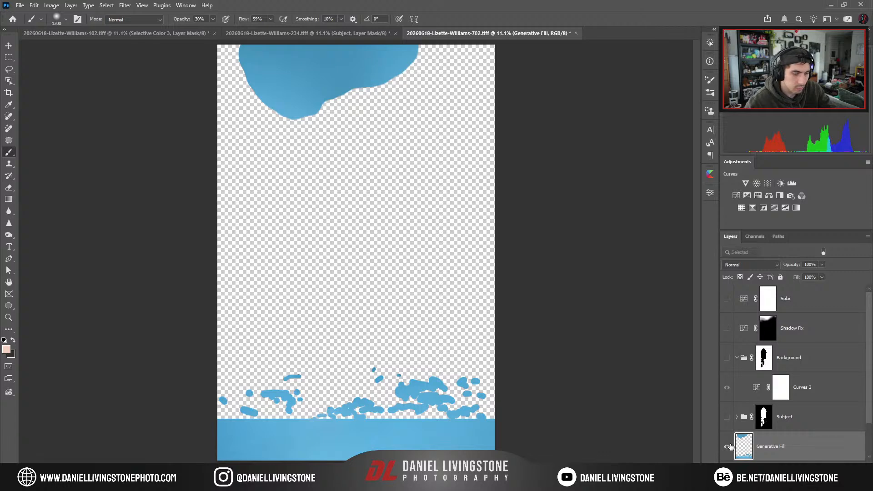
{"action": "key", "text": "l"}
{"action": "key", "text": "ctrl+minus"}
{"action": "left_click_drag", "start_coordinate": [436, 71], "coordinate": [207, 55]}
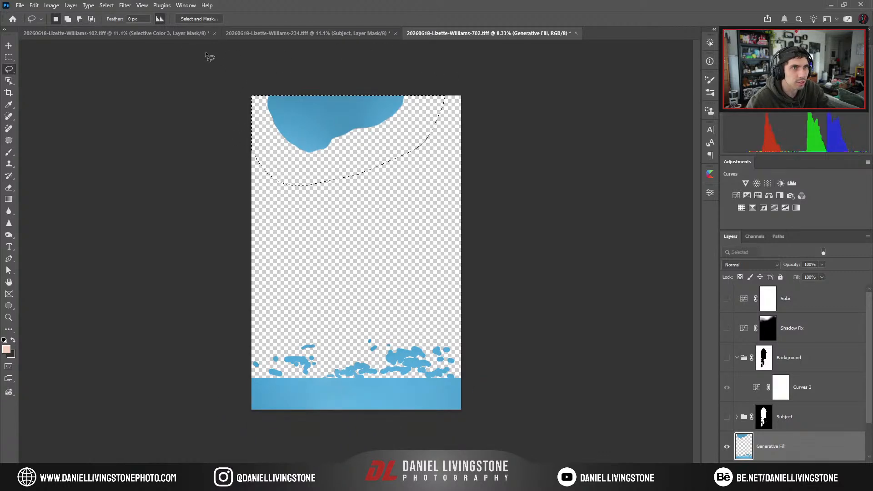
{"action": "key", "text": "Delete"}
{"action": "key", "text": "ctrl+d"}
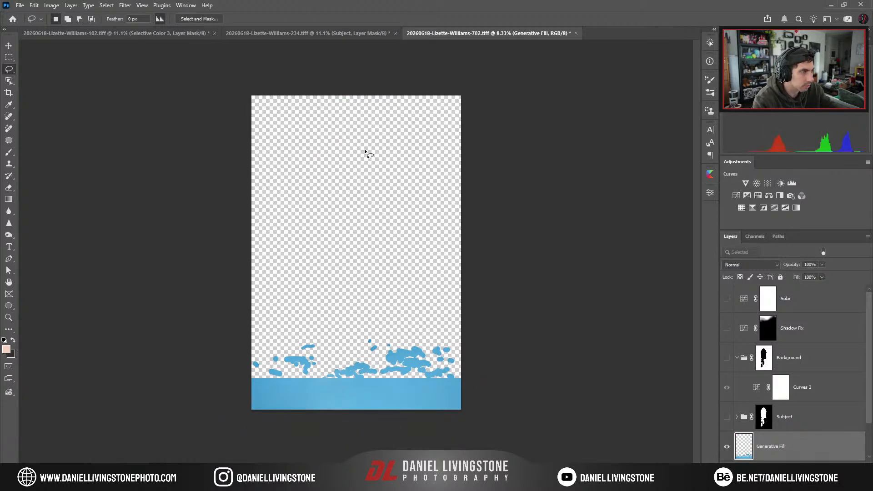
Show the Subject, Background and Shadow Fix layers again and check the backdrop's dark spot by toggling the Solar layer.
{"action": "left_click_drag", "start_coordinate": [726, 416], "coordinate": [725, 351]}
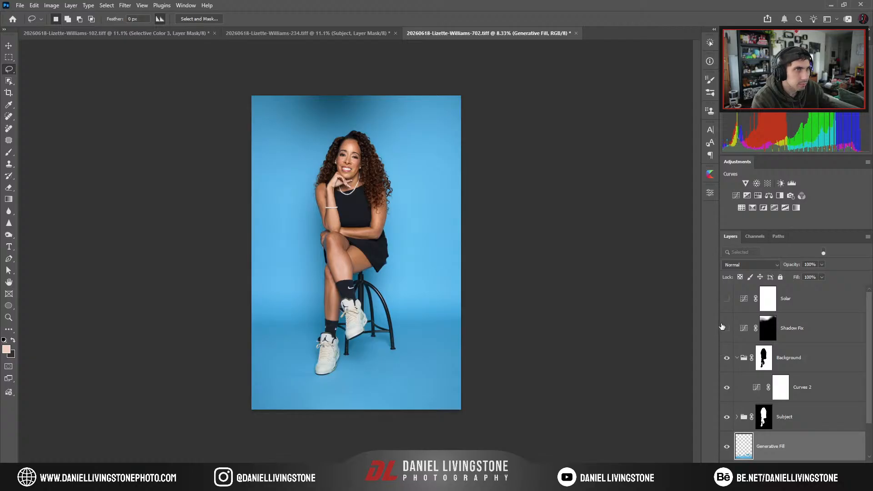
{"action": "left_click", "coordinate": [723, 327]}
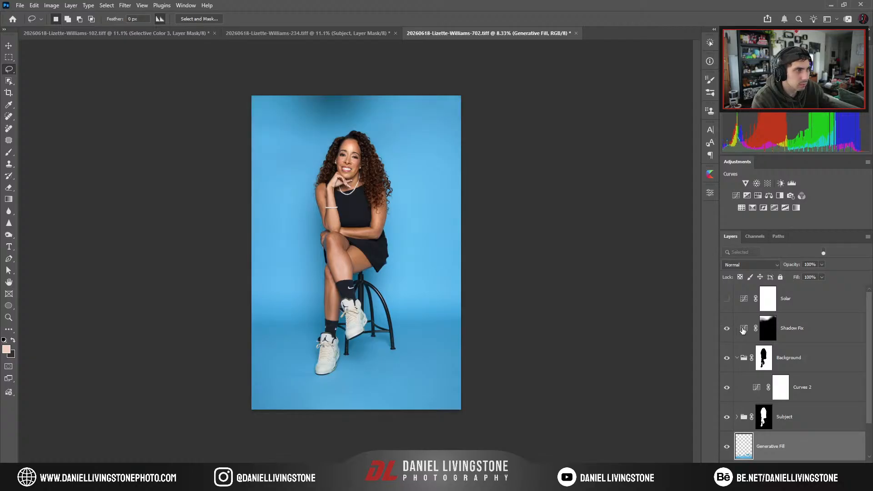
{"action": "left_click", "coordinate": [727, 299]}
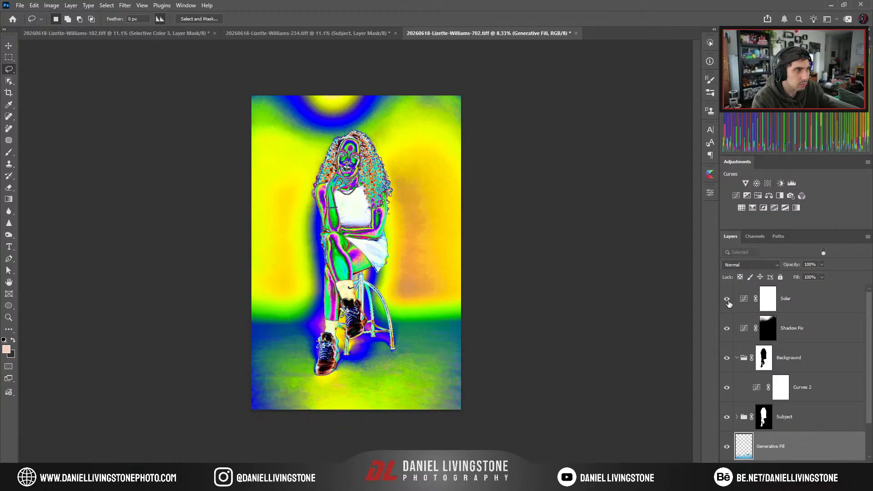
{"action": "left_click", "coordinate": [727, 299]}
{"action": "left_click", "coordinate": [726, 299]}
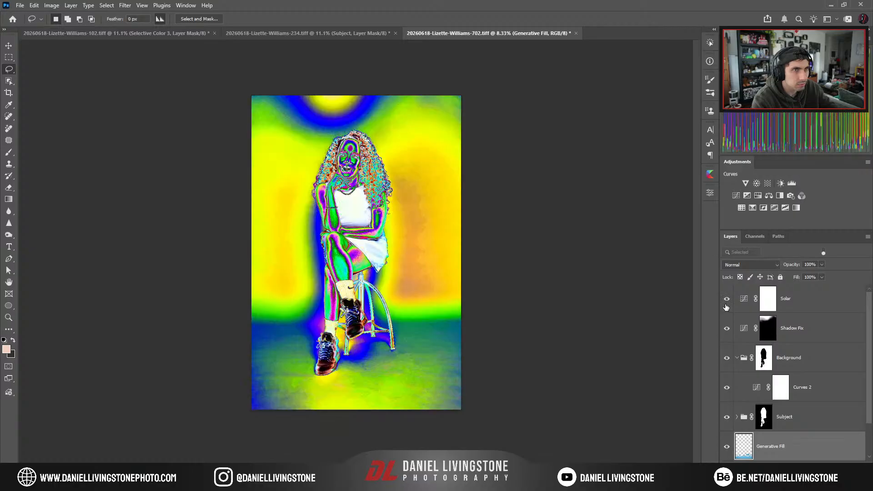
{"action": "left_click", "coordinate": [726, 299]}
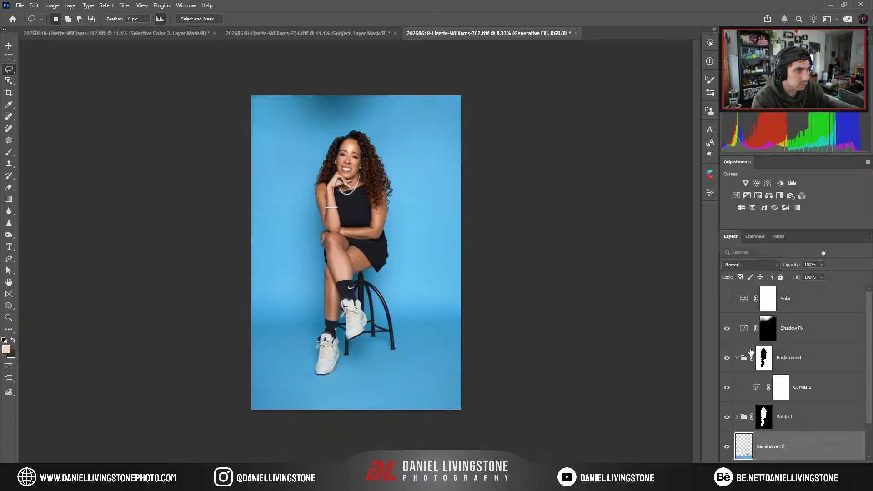
With Solar visible, add a Curves layer above Shadow Fix, confine it with a radial gradient mask above the head and brighten the dark spot.
{"action": "left_click", "coordinate": [727, 299]}
{"action": "key", "text": "g"}
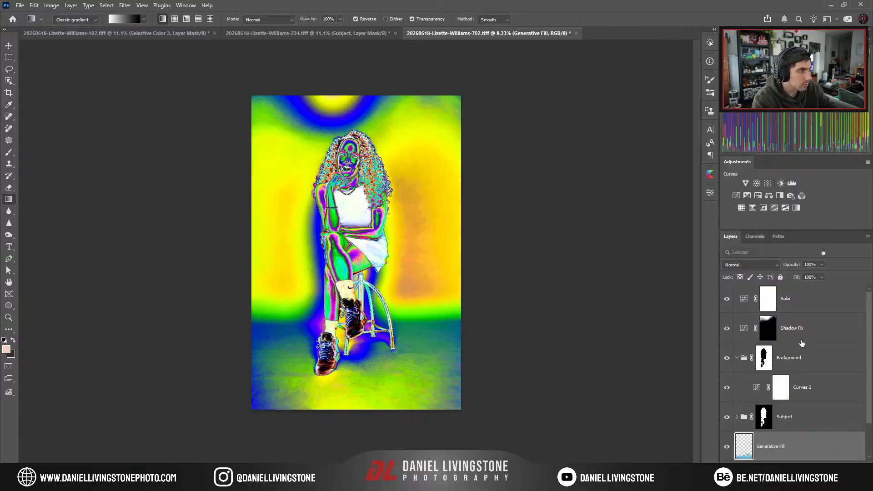
{"action": "left_click", "coordinate": [808, 339]}
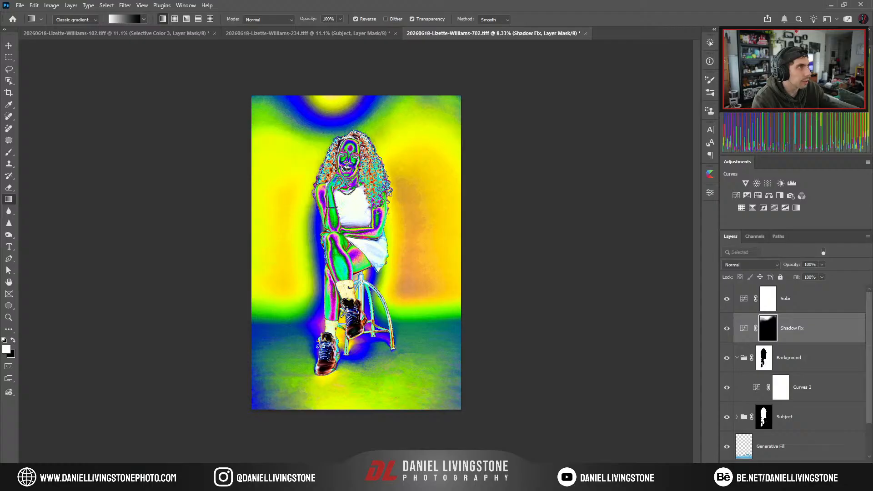
{"action": "left_click", "coordinate": [747, 196]}
{"action": "left_click", "coordinate": [176, 20]}
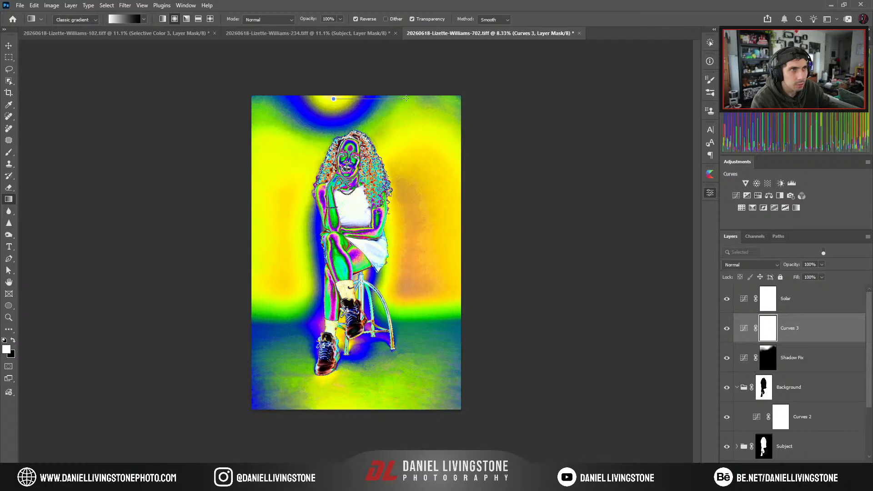
{"action": "left_click_drag", "start_coordinate": [411, 99], "coordinate": [423, 104]}
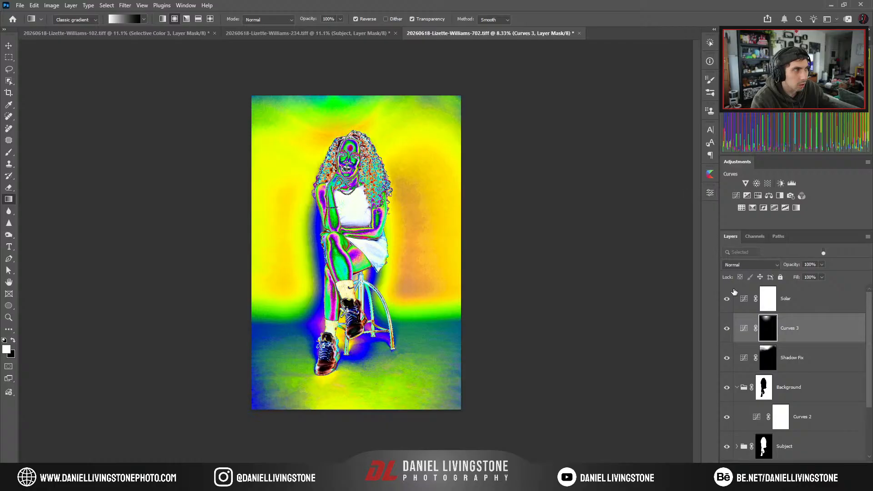
Hide the Solar layer and inspect the corrected backdrop above the head up close.
{"action": "left_click", "coordinate": [733, 300]}
{"action": "left_click", "coordinate": [731, 301]}
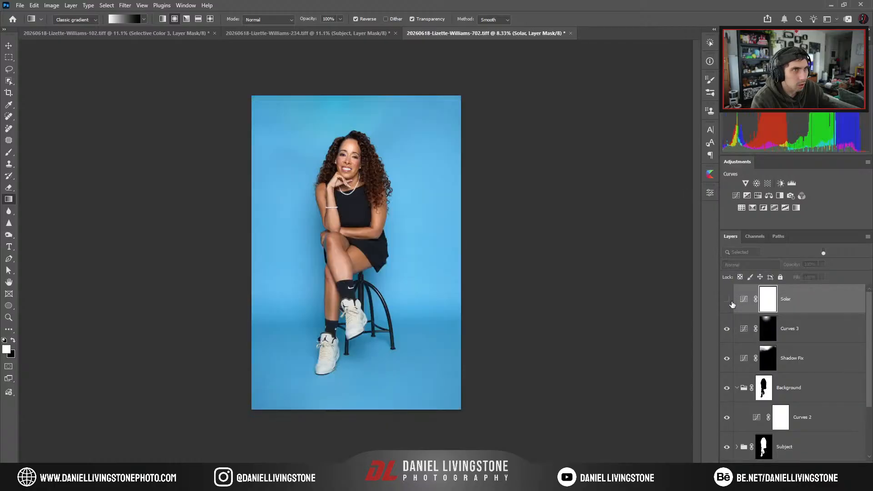
{"action": "scroll", "coordinate": [363, 300], "scroll_direction": "up", "scroll_amount": 4}
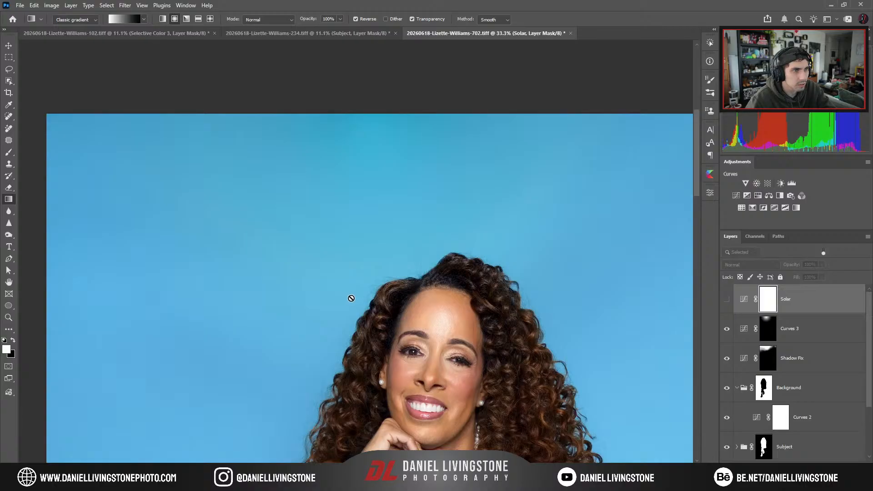
{"action": "key", "text": "ctrl+minus"}
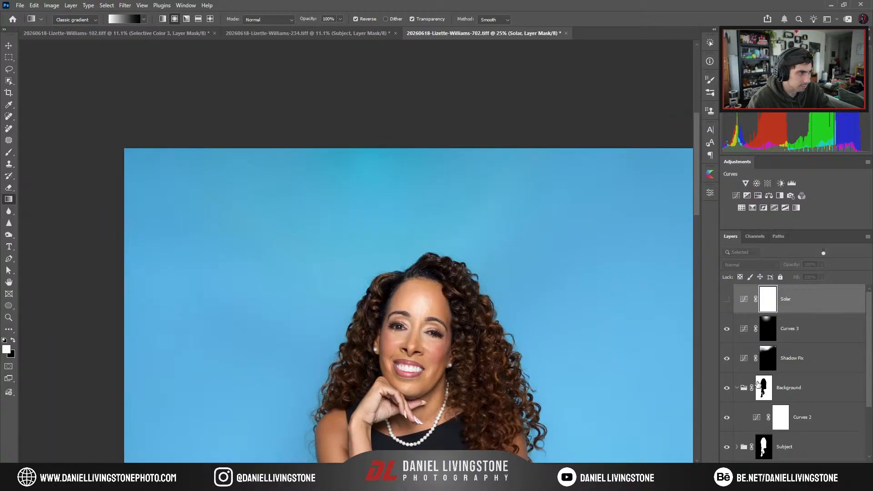
Load the Subject mask as a selection and move the Curves 3 and Shadow Fix layers into the Background group below Curves 2.
{"action": "left_click", "coordinate": [764, 454], "text": "ctrl"}
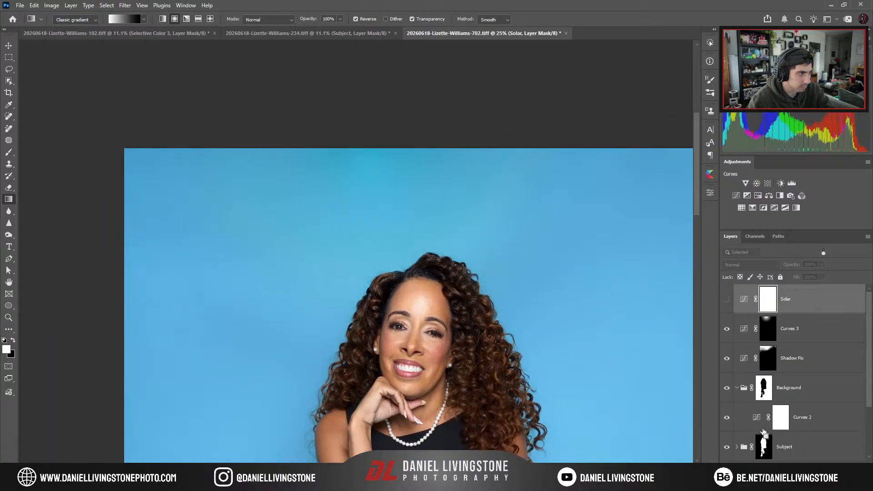
{"action": "left_click", "coordinate": [774, 334]}
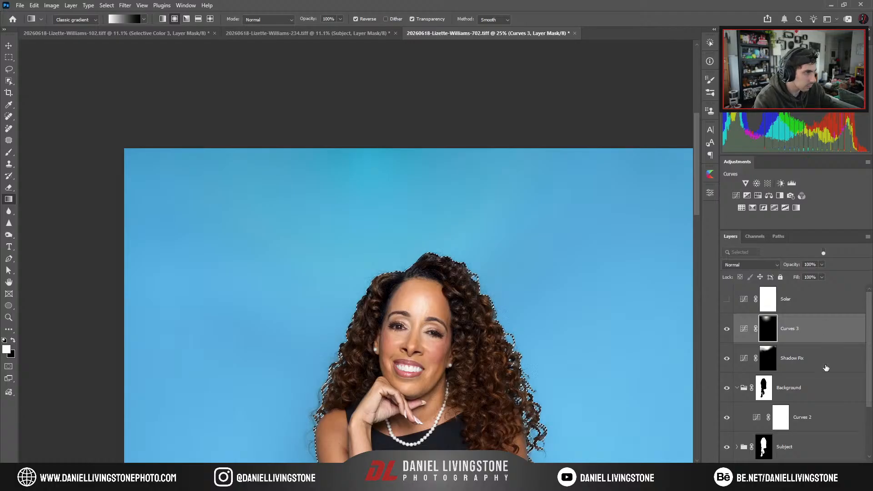
{"action": "left_click", "coordinate": [827, 368], "text": "shift"}
{"action": "left_click_drag", "start_coordinate": [816, 369], "coordinate": [821, 427]}
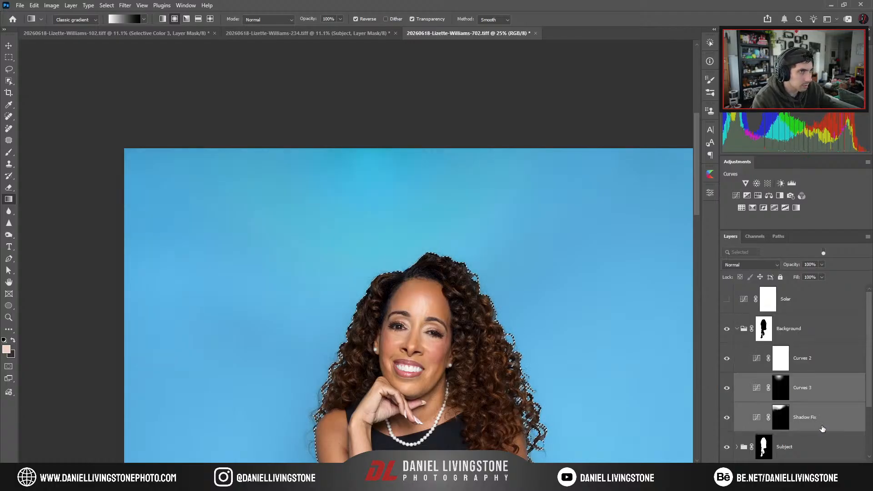
Hide Curves 2 and check the Curves 3 and Shadow Fix corrections by toggling each layer's visibility.
{"action": "left_click", "coordinate": [728, 362]}
{"action": "left_click", "coordinate": [728, 388]}
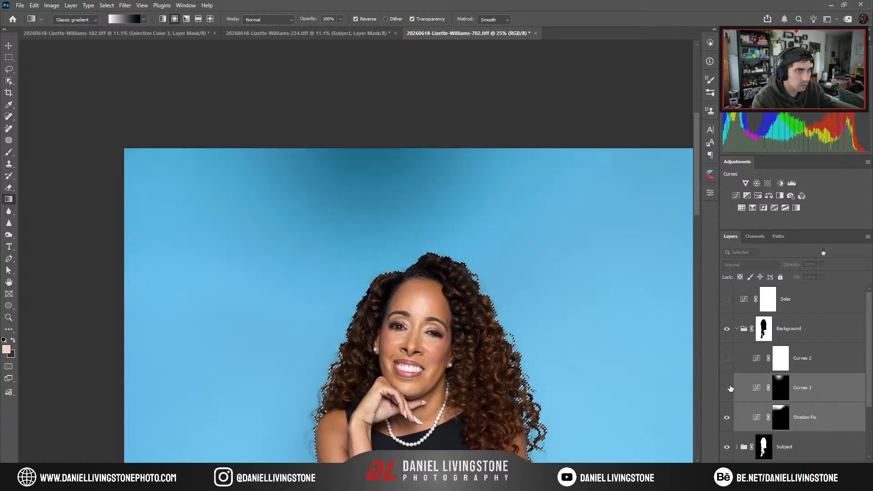
{"action": "left_click", "coordinate": [728, 388]}
{"action": "left_click", "coordinate": [728, 417]}
{"action": "left_click", "coordinate": [728, 417]}
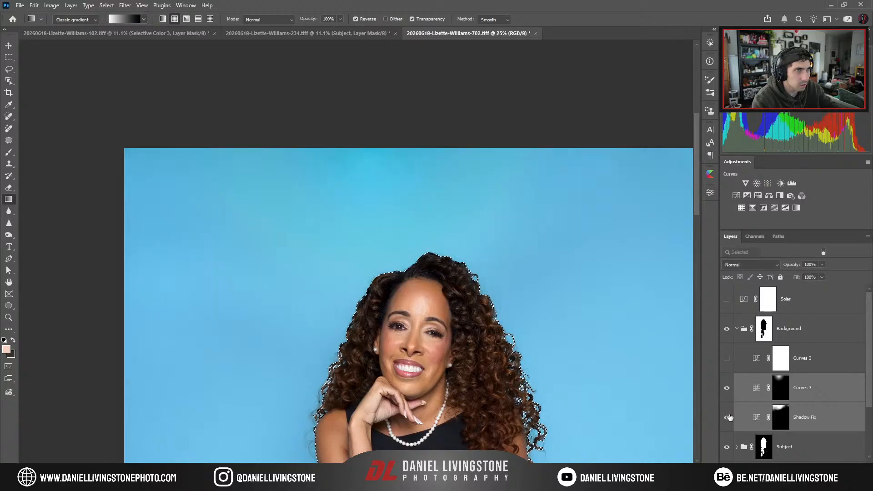
Make Curves 3 the active layer, clear the subject selection and compare the backdrop by toggling Curves 2.
{"action": "left_click", "coordinate": [739, 388]}
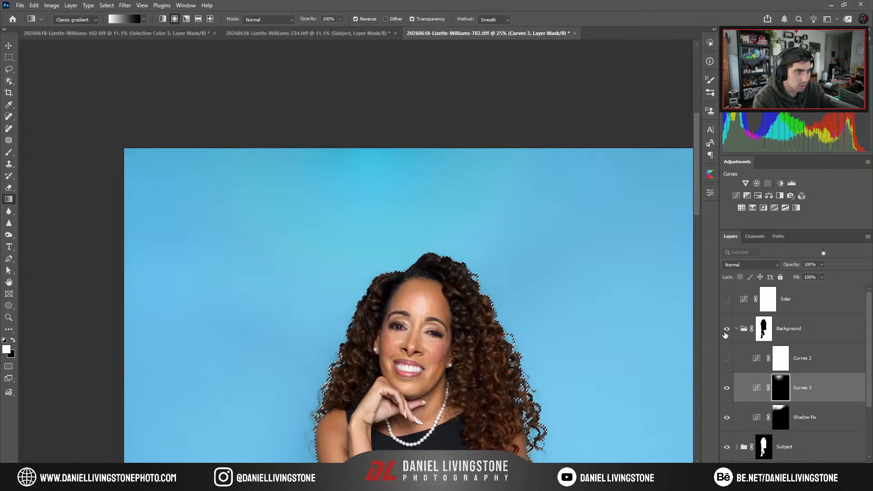
{"action": "key", "text": "ctrl+d"}
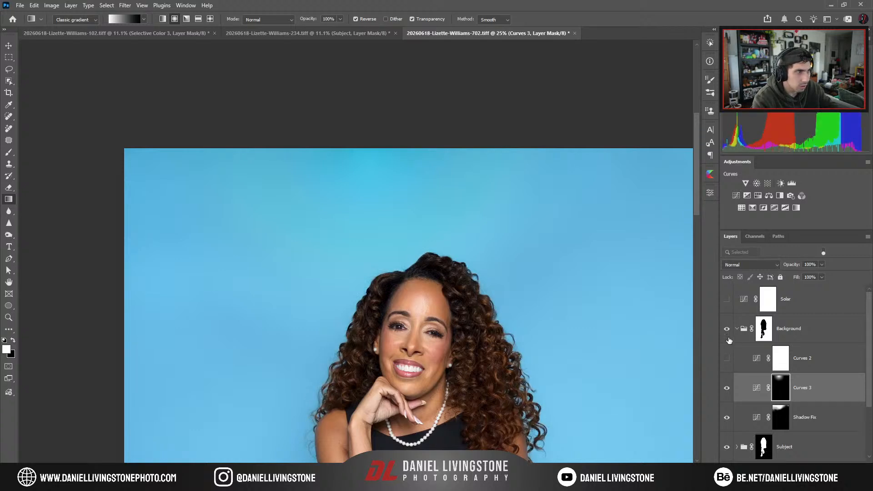
{"action": "left_click", "coordinate": [727, 361]}
{"action": "left_click", "coordinate": [727, 363]}
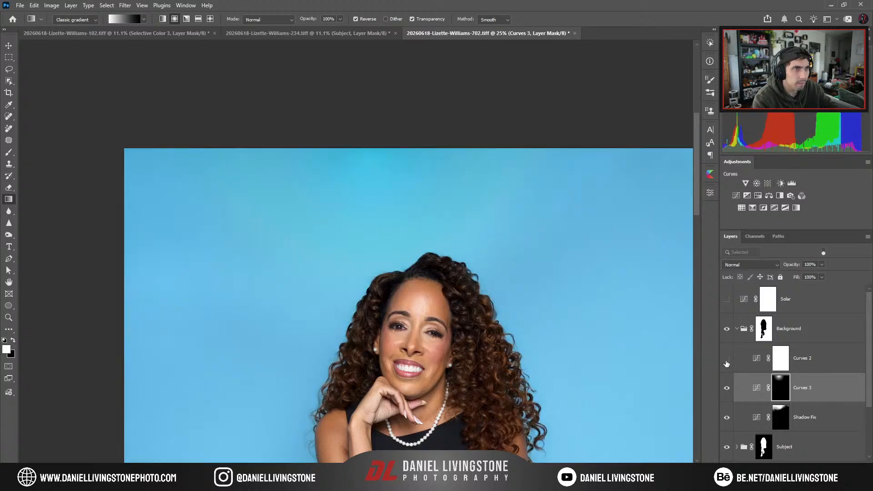
{"action": "key", "text": "ctrl+0"}
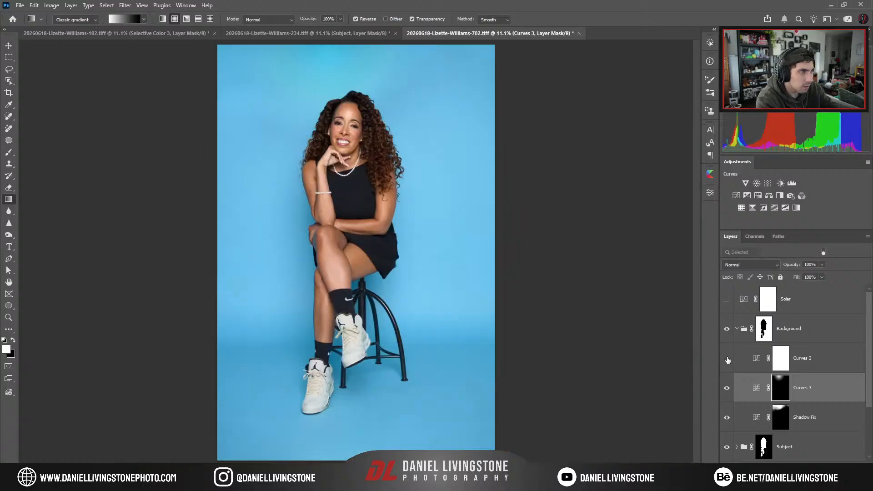
With Solar visible, compare Curves 3 on and off and readjust its curve to blend the spot above the head.
{"action": "left_click", "coordinate": [726, 300]}
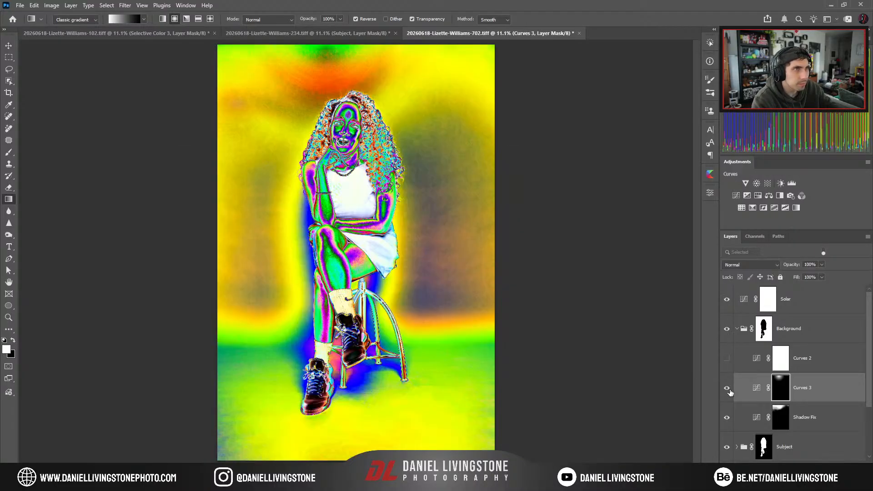
{"action": "left_click", "coordinate": [727, 388]}
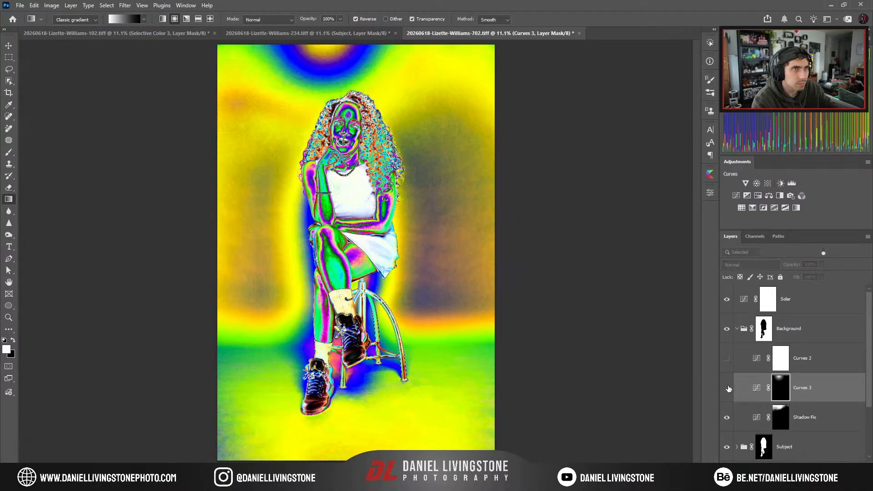
{"action": "left_click", "coordinate": [727, 388]}
{"action": "left_click", "coordinate": [750, 389]}
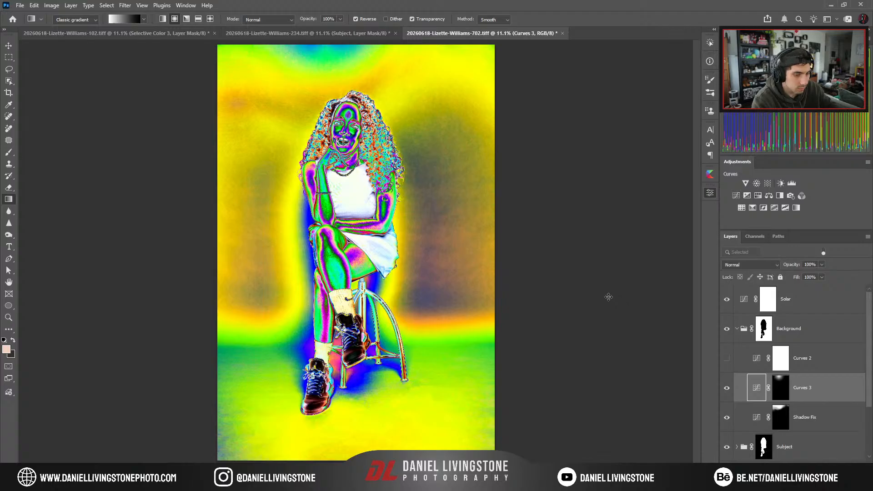
Try to paint on the Curves 3 mask above the head with a larger soft brush, and undo it.
{"action": "key", "text": "b"}
{"action": "key", "text": "ctrl+plus"}
{"action": "key", "text": "ctrl+plus"}
{"action": "mouse_move", "coordinate": [288, 46]}
{"action": "left_mouse_down"}
{"action": "mouse_move", "coordinate": [386, 259]}
{"action": "mouse_move", "coordinate": [352, 243]}
{"action": "left_mouse_up"}
{"action": "left_click", "coordinate": [781, 387]}
{"action": "key", "text": "bracketright"}
{"action": "key", "text": "bracketright"}
{"action": "key", "text": "bracketright"}
{"action": "key", "text": "bracketright"}
{"action": "key", "text": "ctrl+z"}
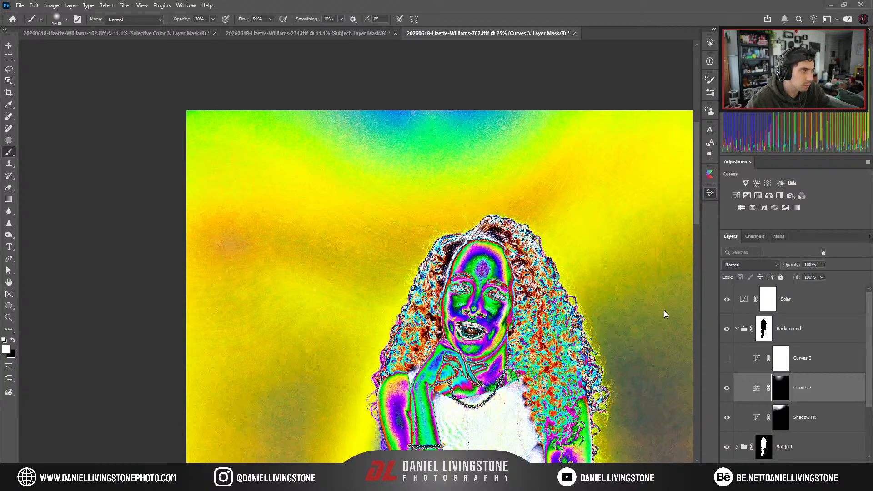
Toggle Curves 3 to compare the backdrop correction, and hide Solar to check the upper backdrop in normal colour.
{"action": "key", "text": "ctrl+minus"}
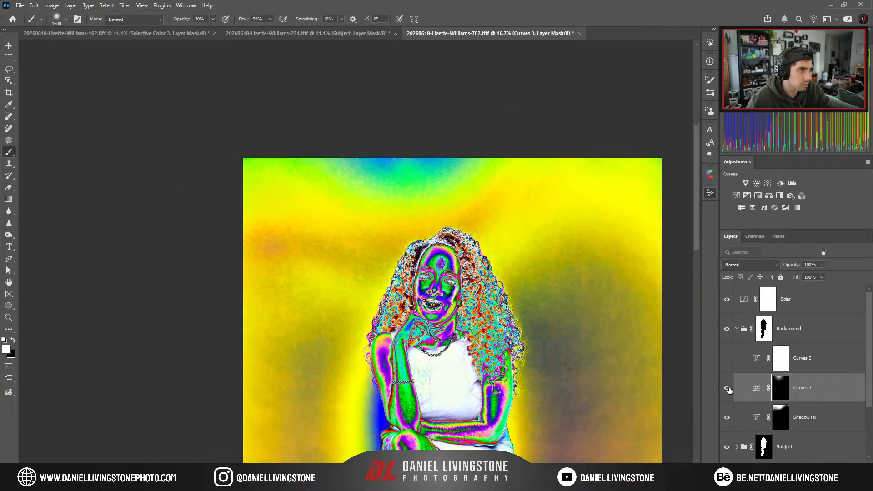
{"action": "left_click", "coordinate": [726, 384]}
{"action": "left_click", "coordinate": [727, 384]}
{"action": "key", "text": "ctrl+plus"}
{"action": "left_click", "coordinate": [725, 300]}
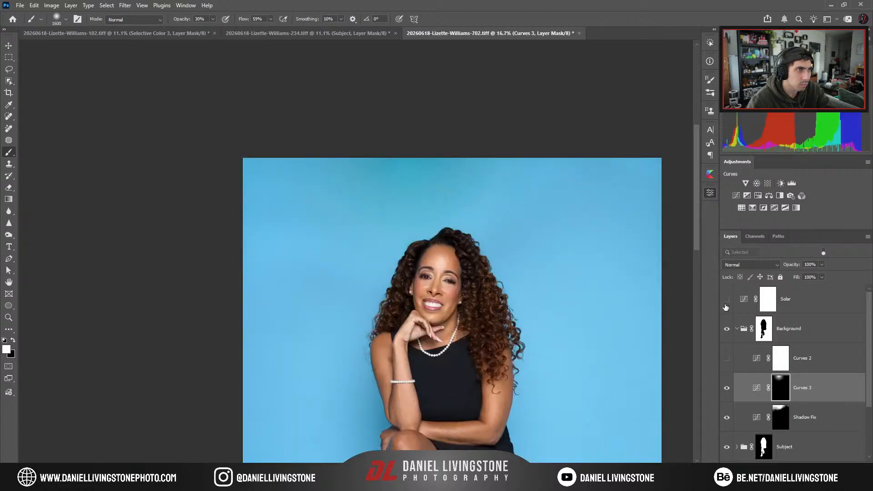
{"action": "key", "text": "ctrl+minus"}
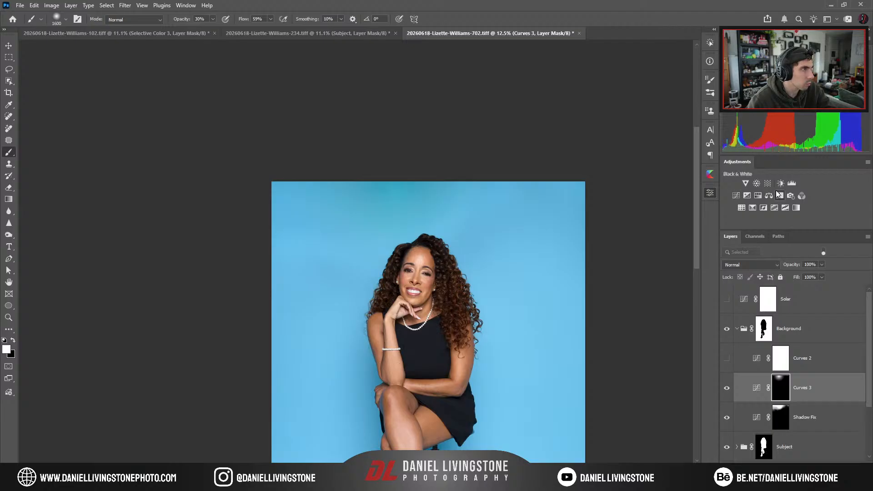
Add a Curves layer above Curves 3, confine its mask to a radial gradient above the head and show Solar.
{"action": "left_click", "coordinate": [736, 196]}
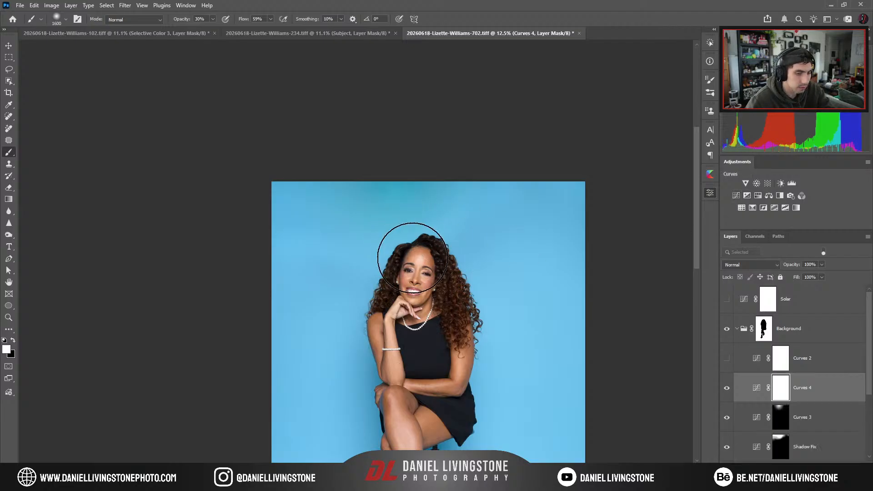
{"action": "key", "text": "g"}
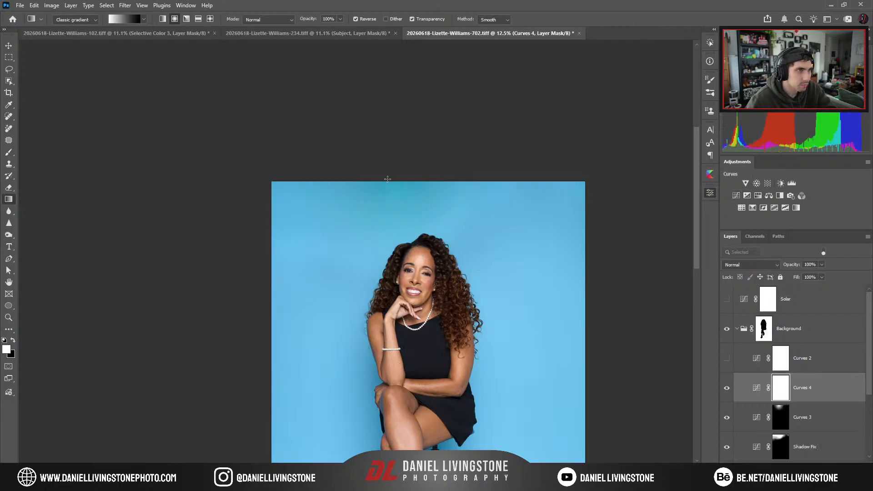
{"action": "left_click_drag", "start_coordinate": [388, 179], "coordinate": [387, 238]}
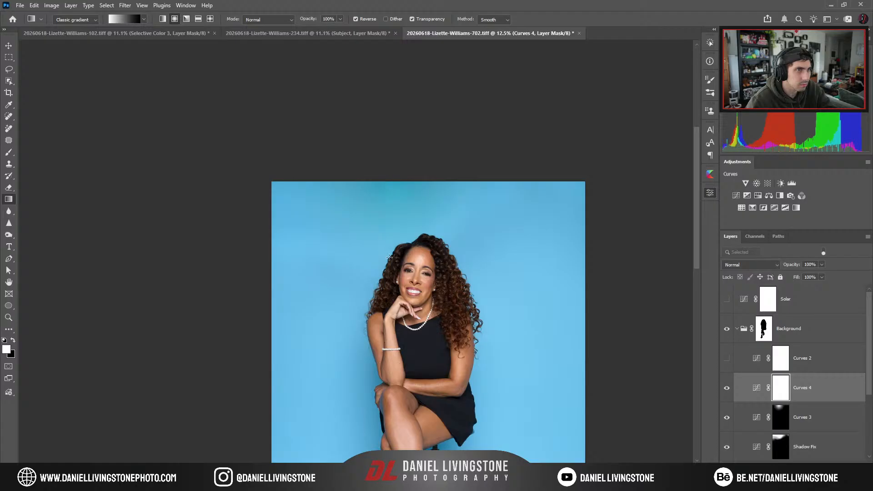
{"action": "left_click", "coordinate": [727, 307]}
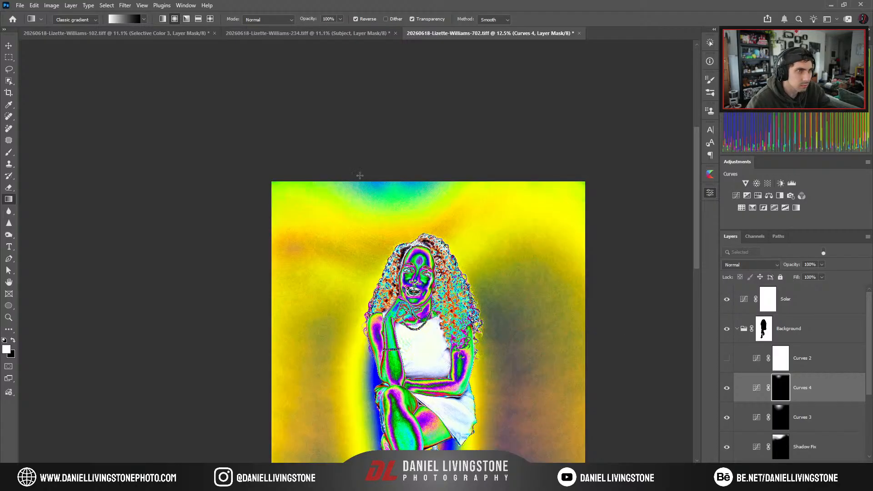
{"action": "left_click_drag", "start_coordinate": [401, 245], "coordinate": [400, 244]}
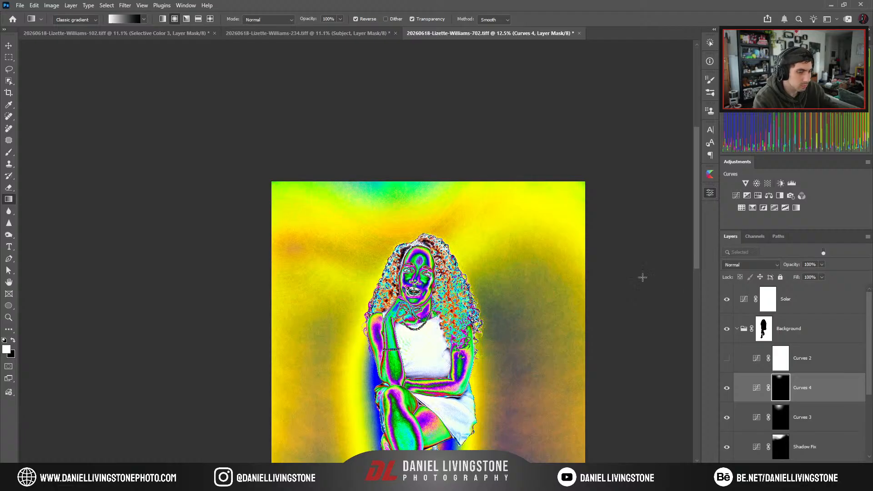
Try to squash the Curves 4 mask to 50% of its height, and undo the transform.
{"action": "key", "text": "ctrl+t"}
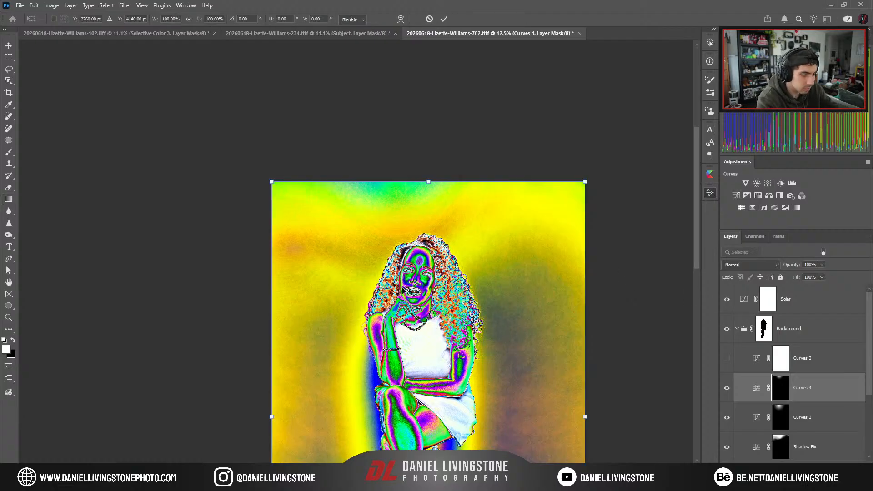
{"action": "key", "text": "ctrl+minus"}
{"action": "left_click_drag", "start_coordinate": [359, 411], "coordinate": [356, 252]}
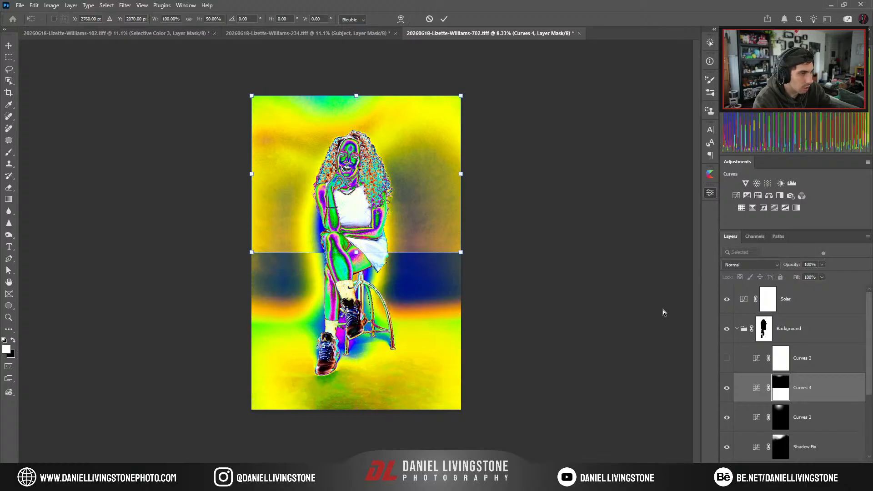
{"action": "key", "text": "Return"}
{"action": "key", "text": "g"}
{"action": "left_click", "coordinate": [821, 400]}
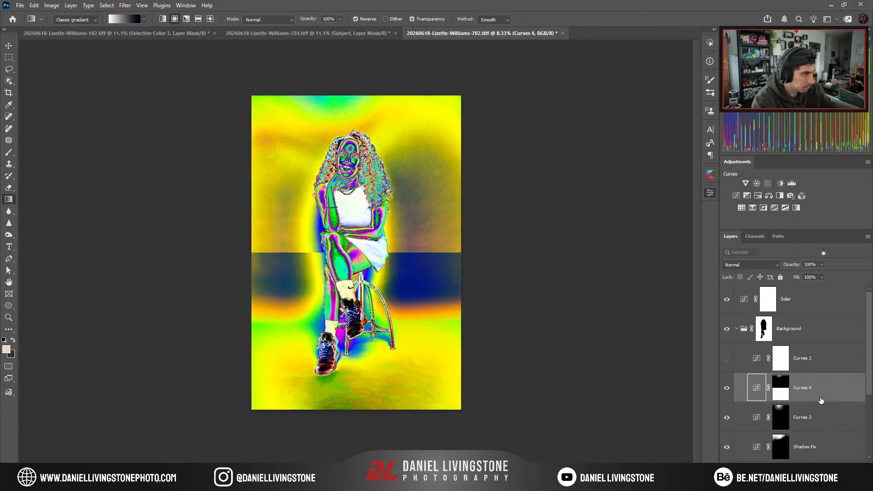
{"action": "key", "text": "ctrl+z"}
Hide Solar, refill the Curves 4 mask with white and draw a wide elliptical radial gradient above the head in Gradient mode.
{"action": "left_click", "coordinate": [780, 394]}
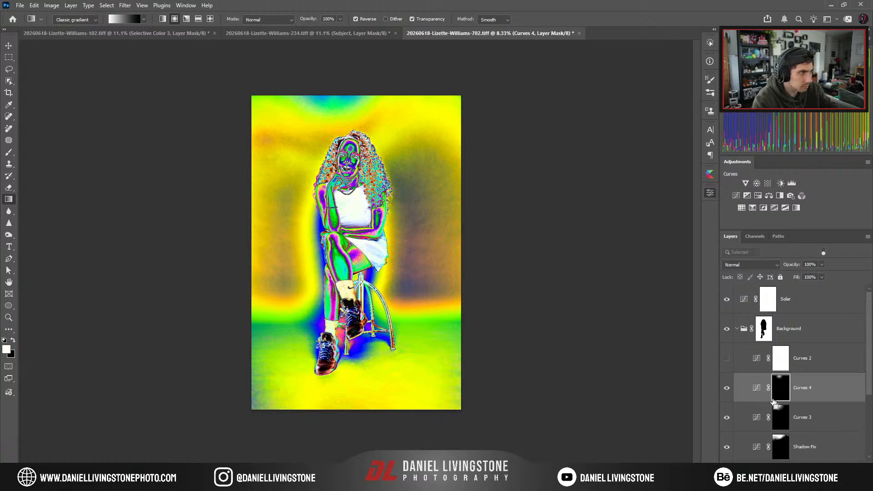
{"action": "left_click", "coordinate": [727, 299]}
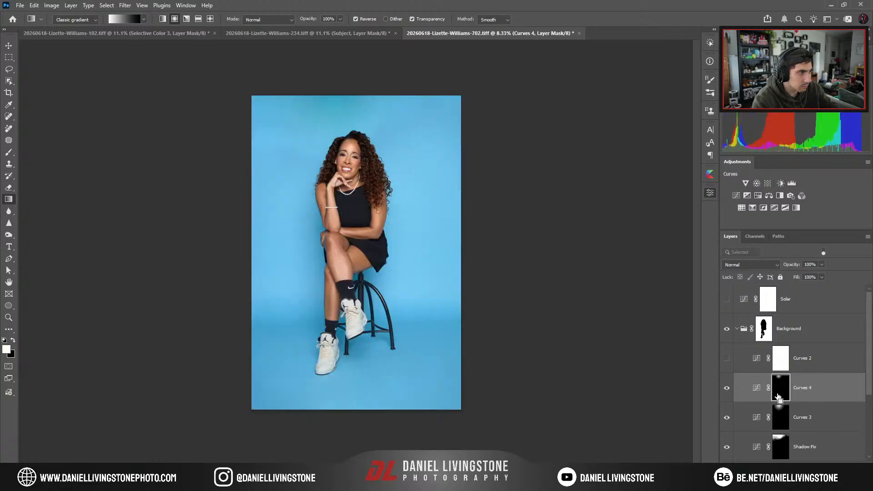
{"action": "key", "text": "alt+BackSpace"}
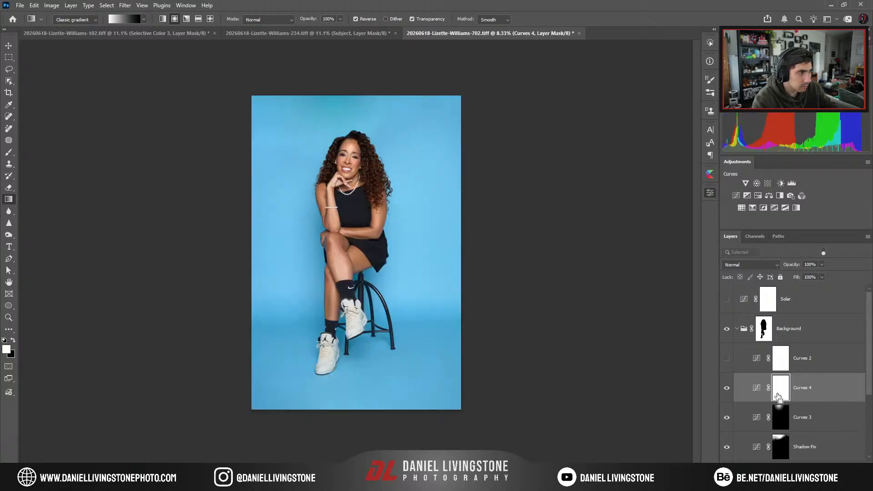
{"action": "left_click", "coordinate": [76, 32]}
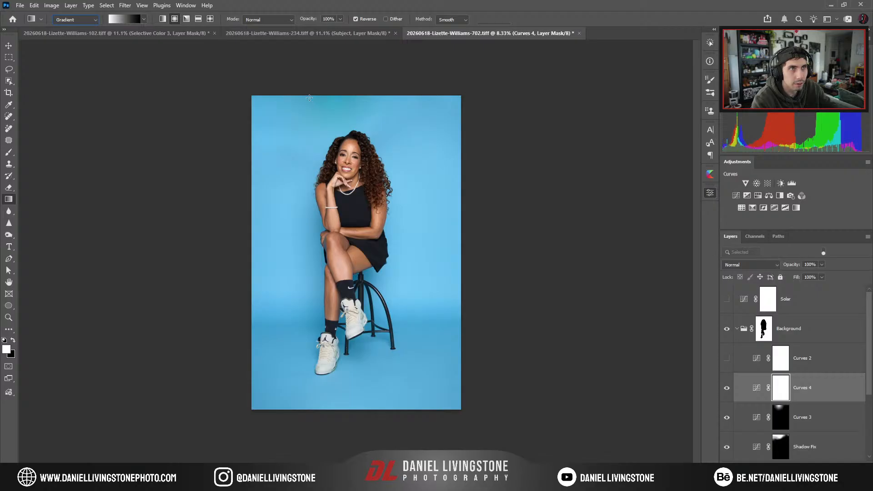
{"action": "left_click_drag", "start_coordinate": [323, 97], "coordinate": [354, 103]}
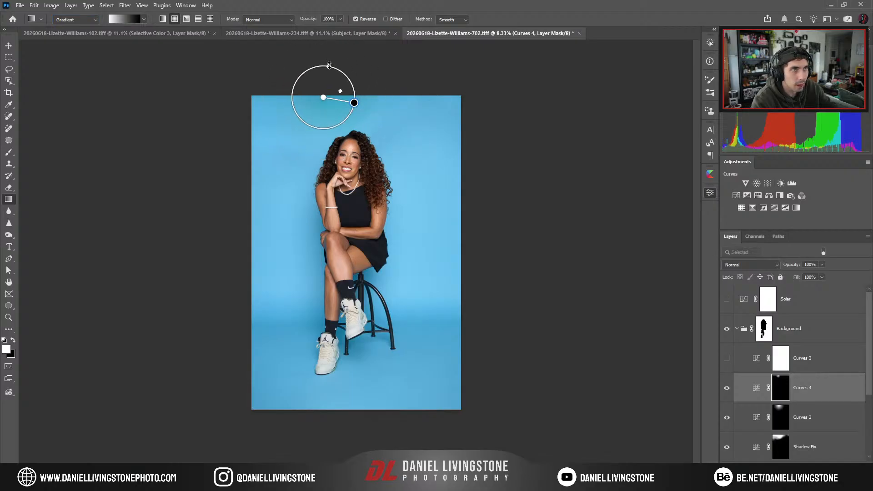
{"action": "left_click_drag", "start_coordinate": [329, 65], "coordinate": [391, 97]}
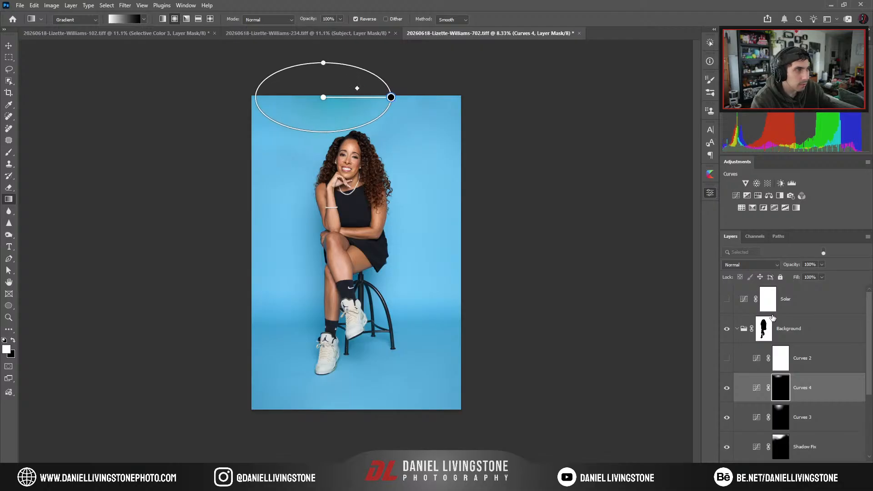
Show Solar and adjust the Curves 4 curve to even out the dark spot above the head.
{"action": "left_click", "coordinate": [726, 299]}
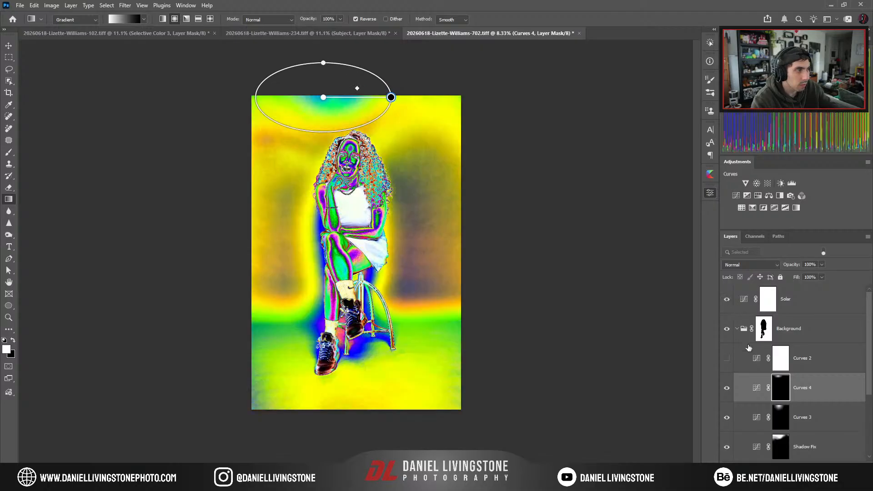
{"action": "left_click", "coordinate": [751, 384]}
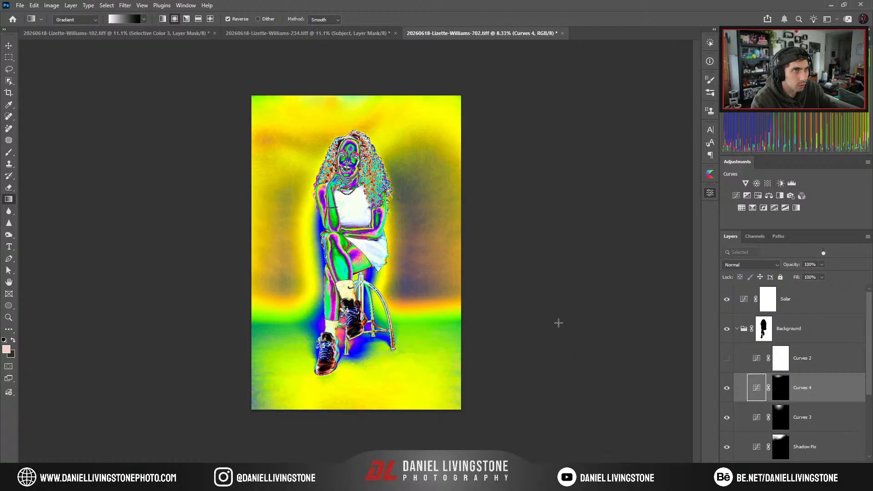
{"action": "left_click", "coordinate": [685, 193]}
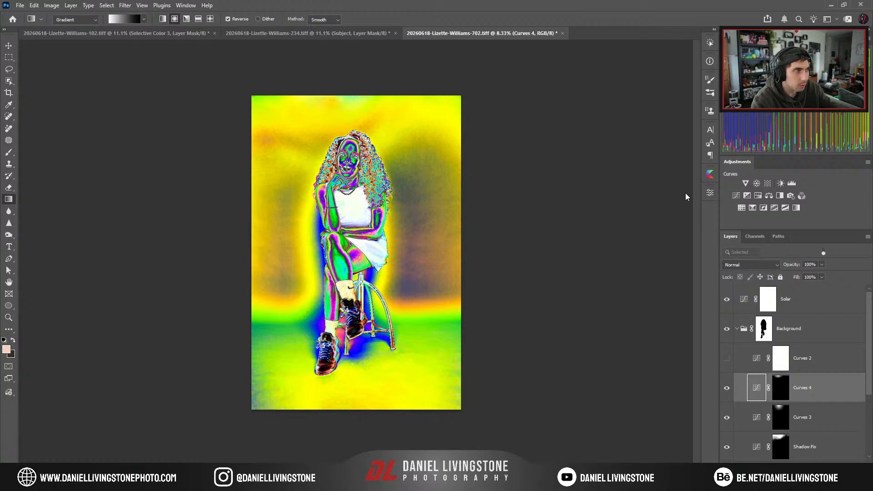
Readjust the Curves 3 curve over the spot above the head, comparing the backdrop with Curves 4 hidden and shown.
{"action": "double_click", "coordinate": [757, 416]}
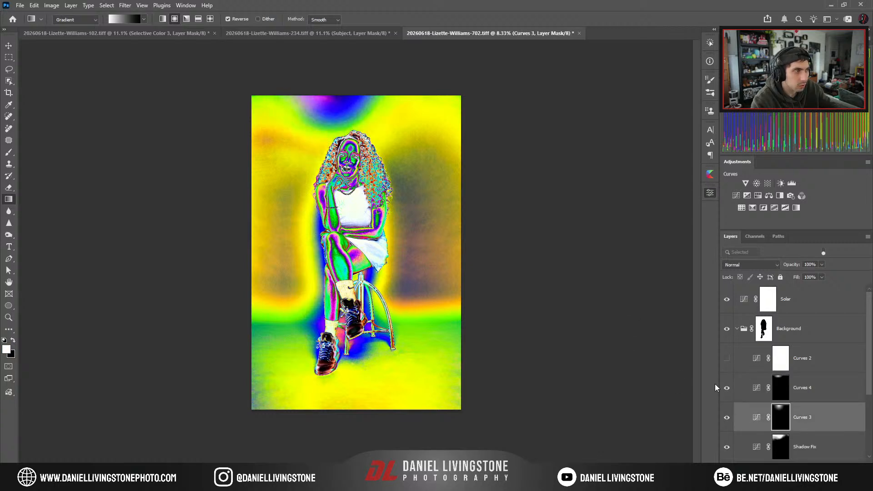
{"action": "left_click", "coordinate": [726, 387]}
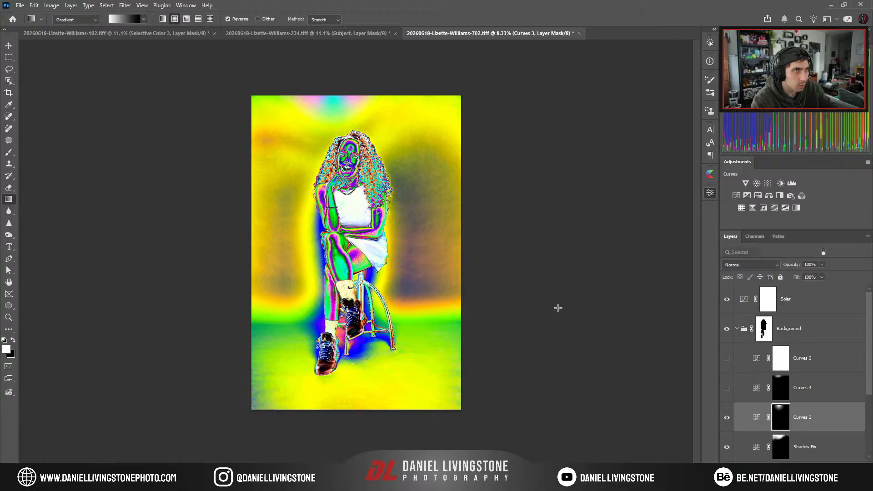
{"action": "left_click", "coordinate": [727, 388]}
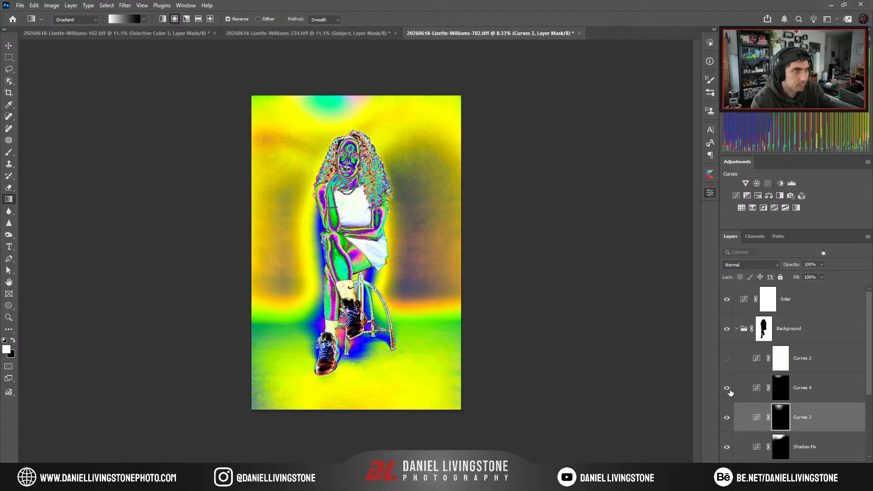
Delete the Curves 4 layer and check the Shadow Fix correction by toggling its visibility.
{"action": "left_click", "coordinate": [765, 393]}
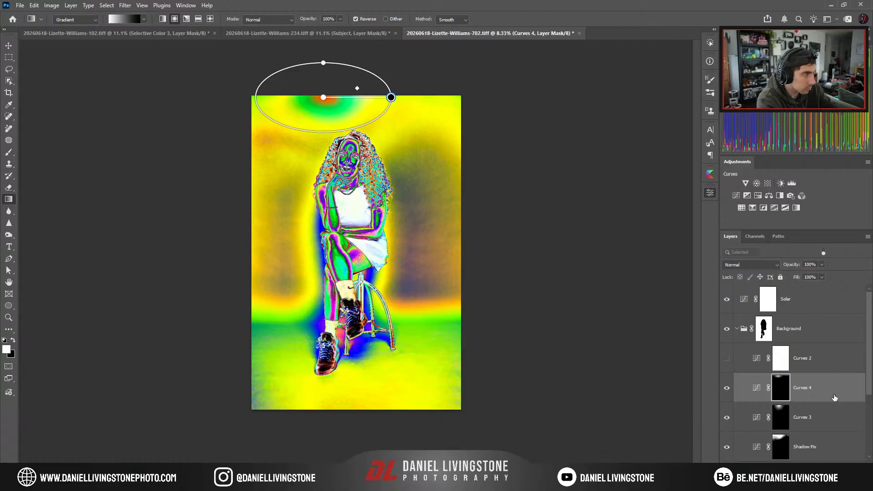
{"action": "key", "text": "Delete"}
{"action": "left_click", "coordinate": [727, 418]}
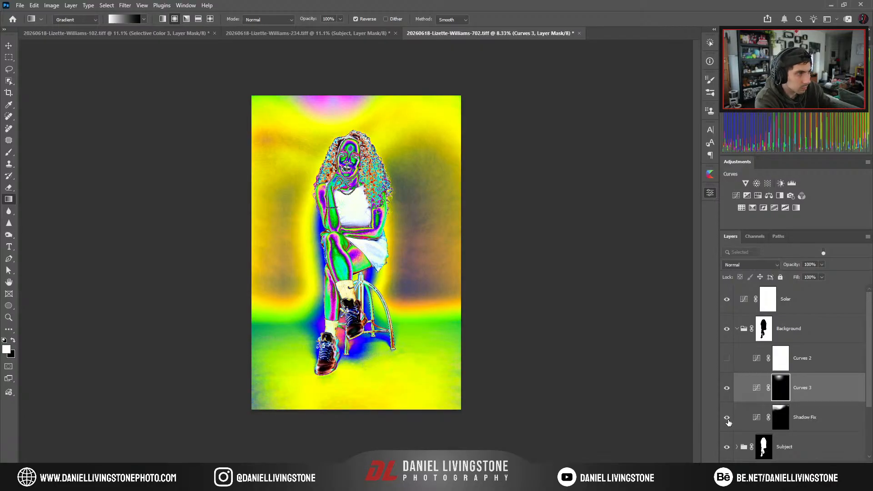
{"action": "left_click", "coordinate": [760, 417]}
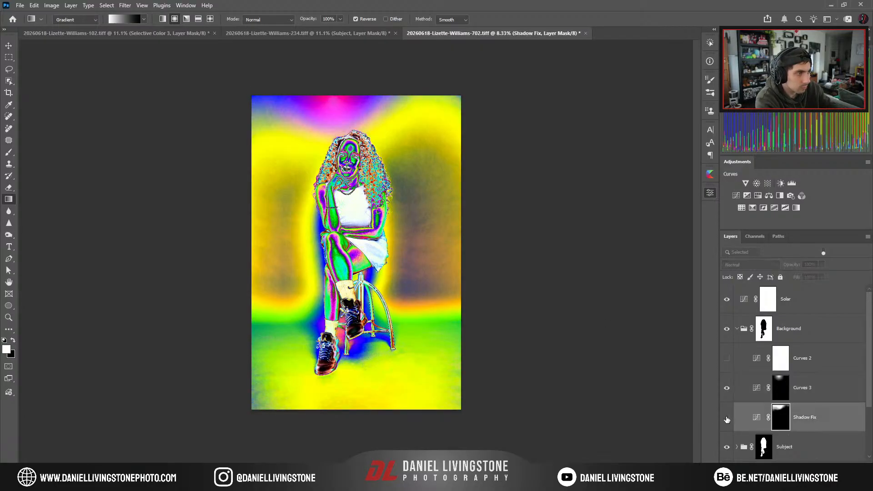
{"action": "left_click", "coordinate": [727, 417]}
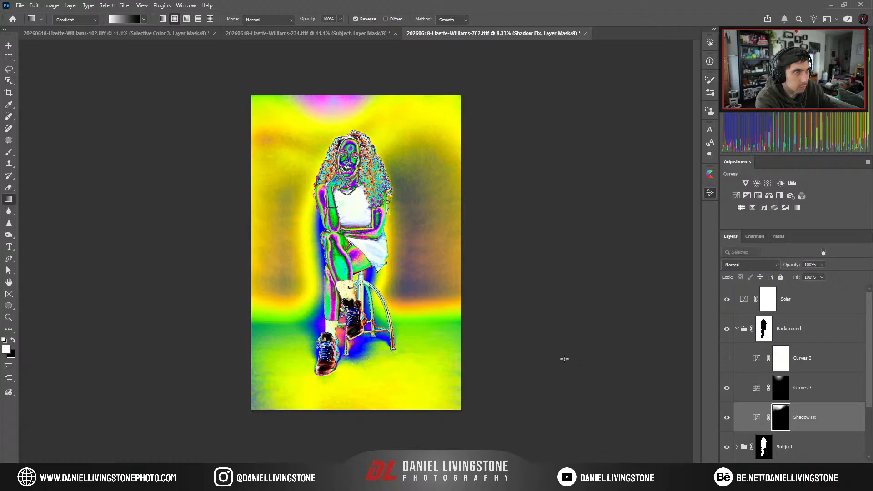
Compare the backdrop above the head with Curves 3 hidden and shown, both without and with the Solar layer.
{"action": "left_click", "coordinate": [727, 299]}
{"action": "left_click", "coordinate": [726, 388]}
{"action": "left_click", "coordinate": [726, 388]}
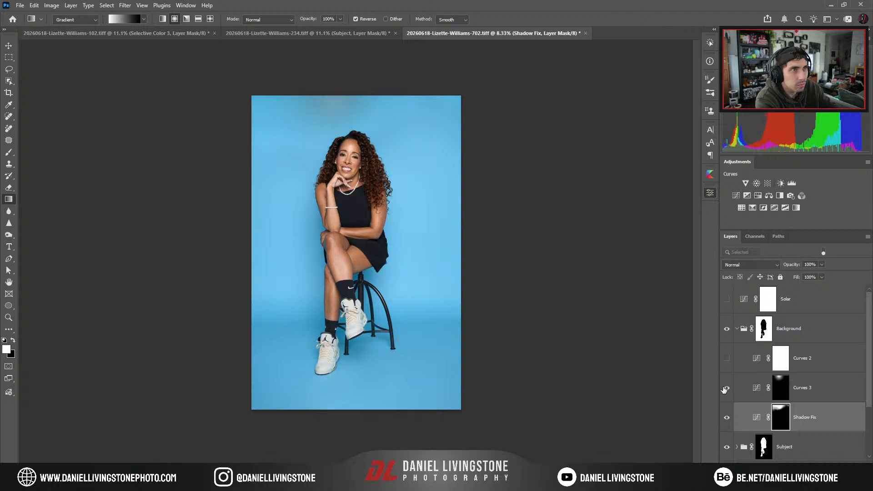
{"action": "left_click", "coordinate": [726, 389]}
{"action": "left_click", "coordinate": [727, 388]}
{"action": "left_click", "coordinate": [726, 300]}
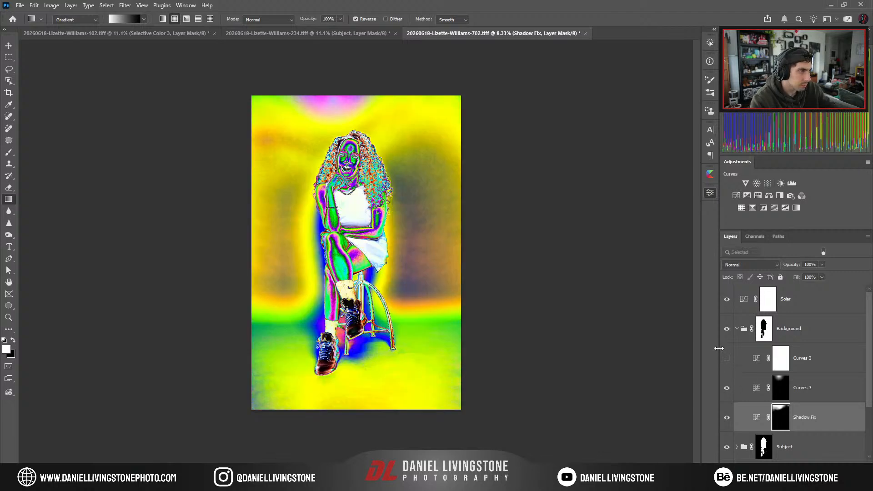
{"action": "left_click", "coordinate": [726, 389]}
{"action": "left_click", "coordinate": [726, 388]}
Undo the Curves 4 deletion to compare the backdrop with and without that layer, and delete Curves 4 again.
{"action": "key", "text": "ctrl+z"}
{"action": "key", "text": "ctrl+z"}
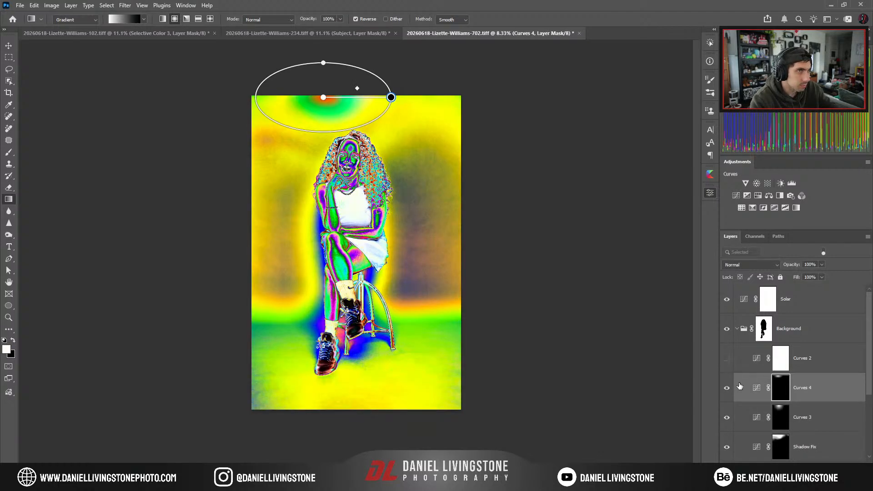
{"action": "key", "text": "ctrl+z"}
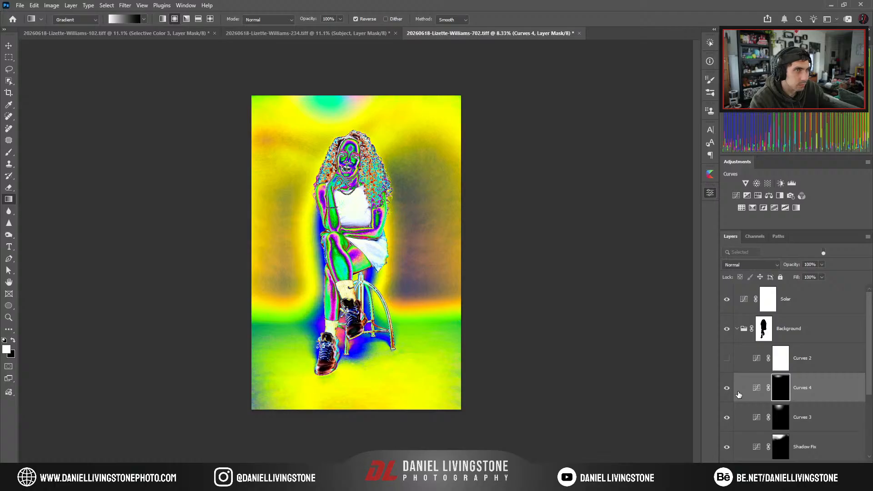
{"action": "left_click", "coordinate": [726, 388]}
{"action": "key", "text": "ctrl+comma"}
{"action": "key", "text": "ctrl+comma"}
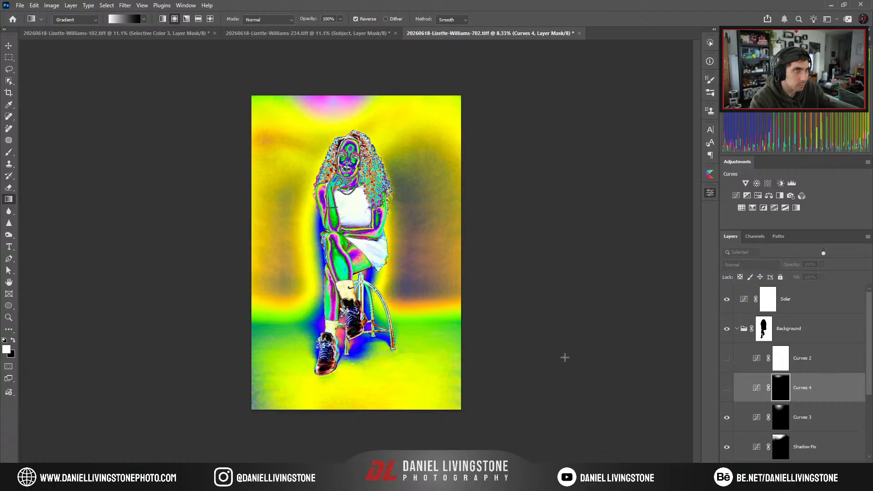
{"action": "left_click", "coordinate": [726, 395]}
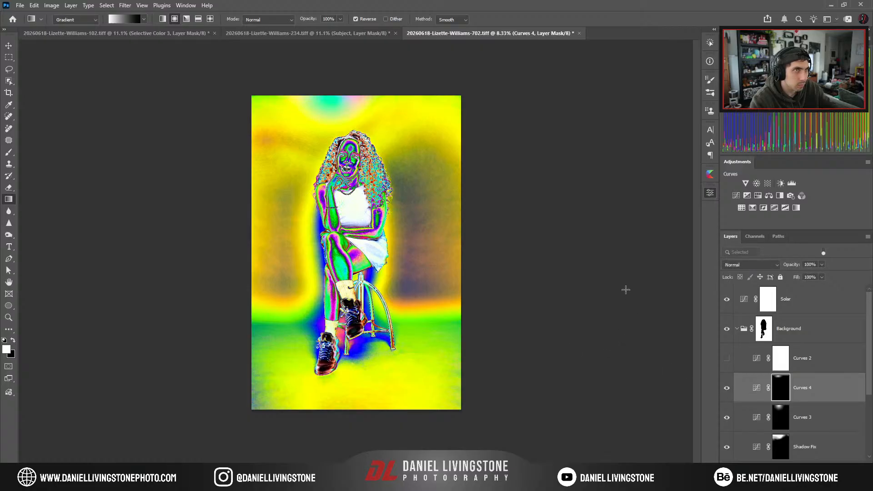
{"action": "left_click", "coordinate": [726, 299]}
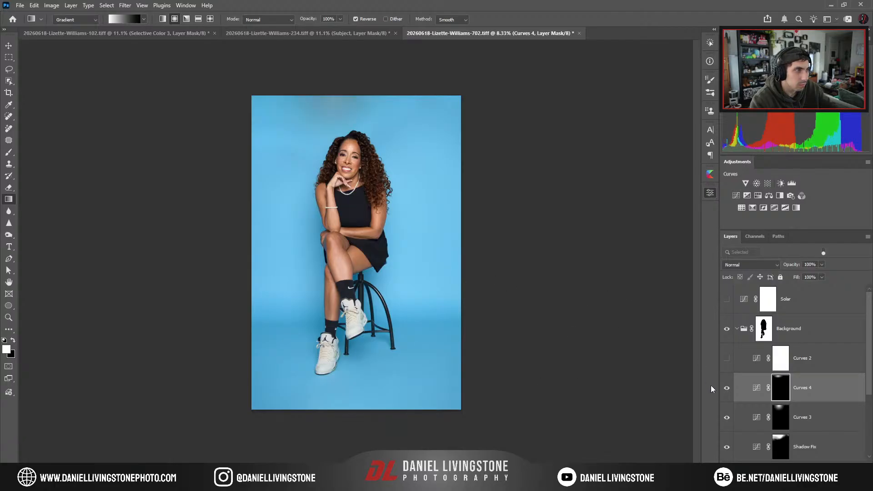
{"action": "key", "text": "Delete"}
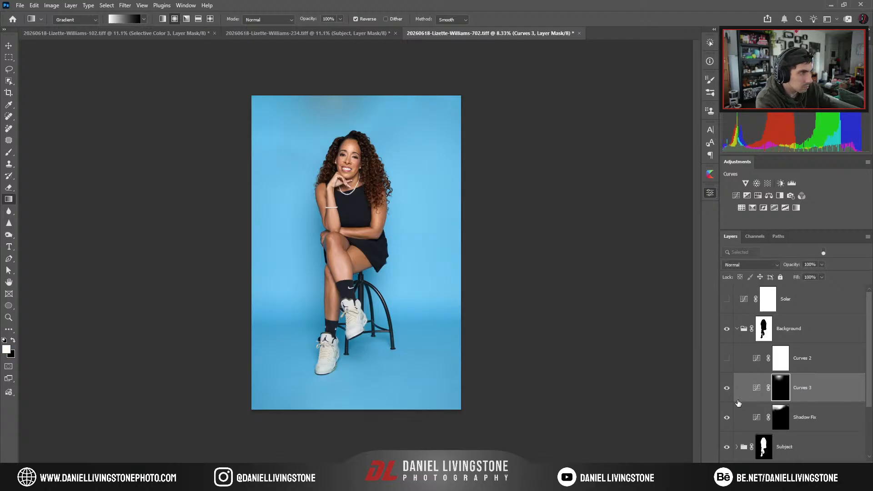
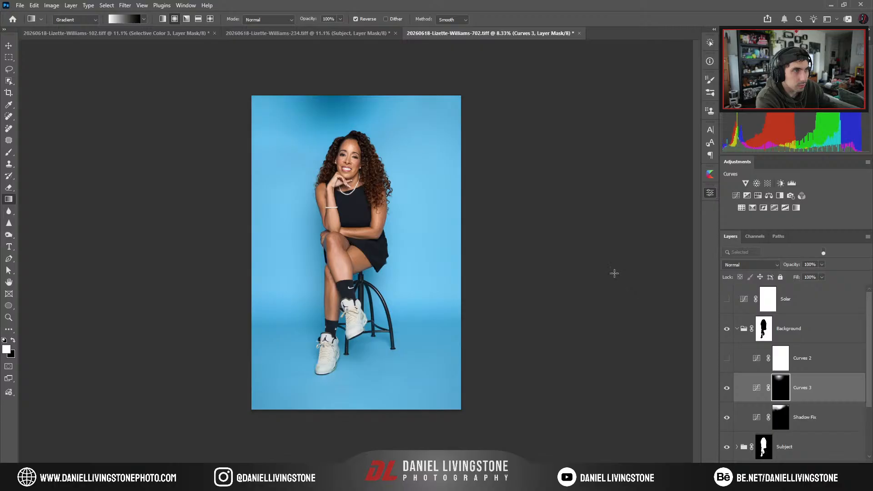
Readjust the Curves 3 curve over the spot above the head, undoing the unwanted tweaks.
{"action": "left_click_drag", "start_coordinate": [576, 349], "coordinate": [570, 342]}
{"action": "key", "text": "ctrl+z"}
{"action": "key", "text": "ctrl+z"}
{"action": "key", "text": "ctrl+z"}
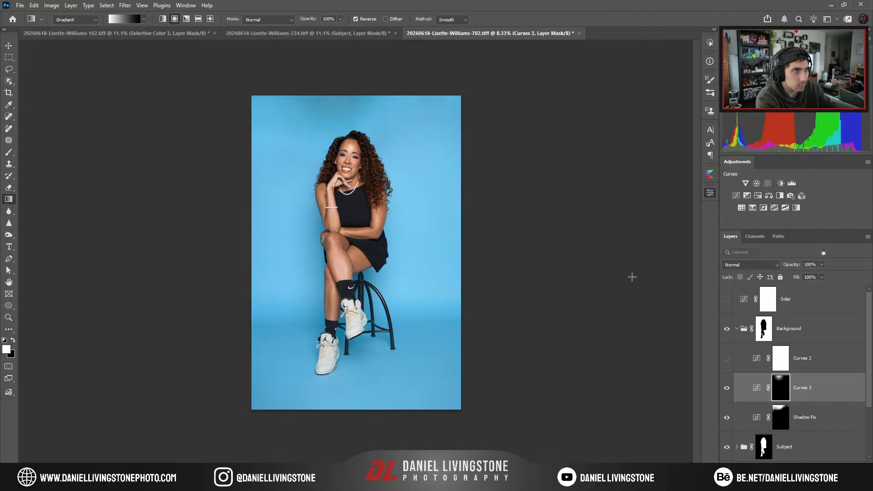
{"action": "key", "text": "ctrl+z"}
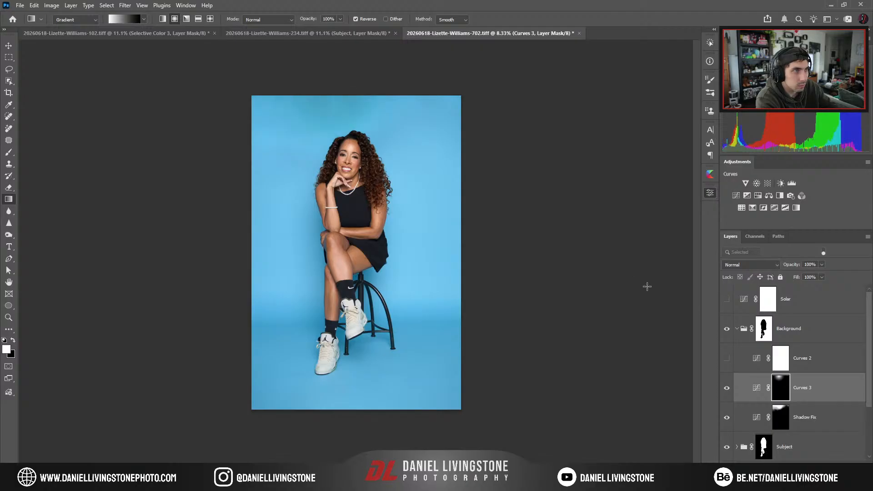
Show Solar and step the Curves 3 correction back to even the backdrop above the head.
{"action": "left_click", "coordinate": [727, 298]}
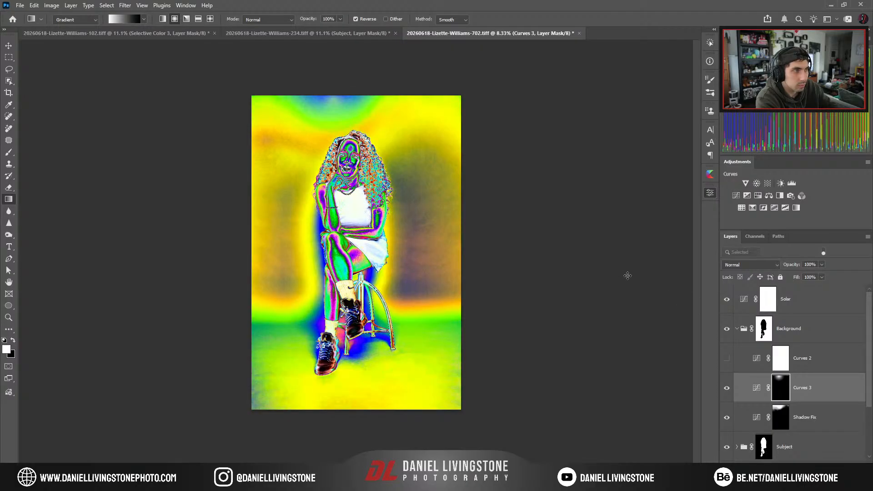
{"action": "key", "text": "ctrl+z"}
{"action": "key", "text": "ctrl+z"}
{"action": "key", "text": "ctrl+z"}
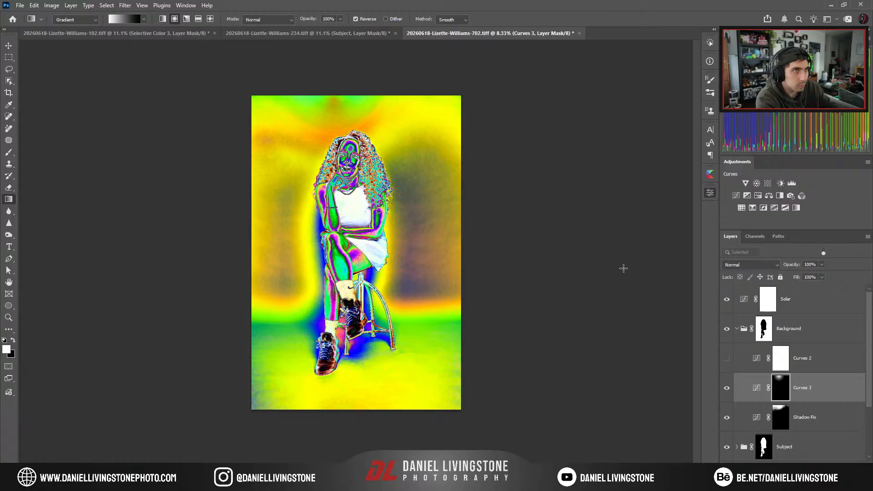
{"action": "key", "text": "ctrl+z"}
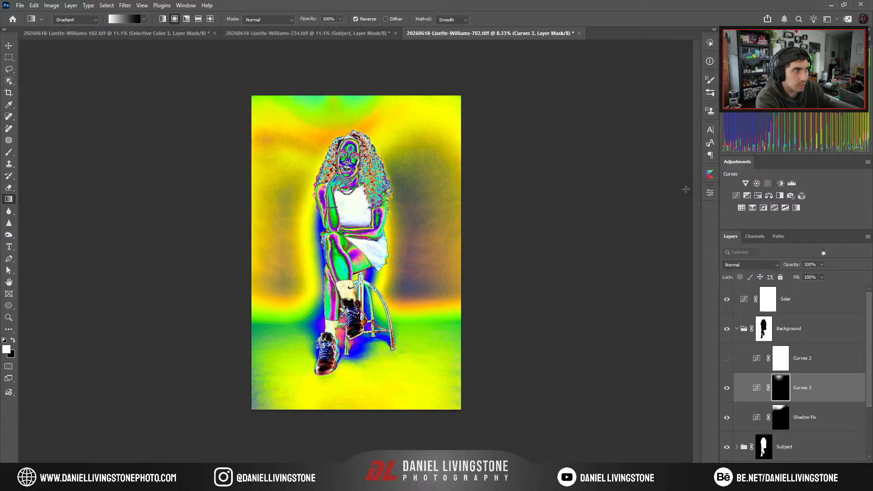
Show Curves 2, hide Solar, and collapse the Background group after comparing the backdrop with and without Curves 2.
{"action": "left_click", "coordinate": [727, 358]}
{"action": "left_click", "coordinate": [726, 299]}
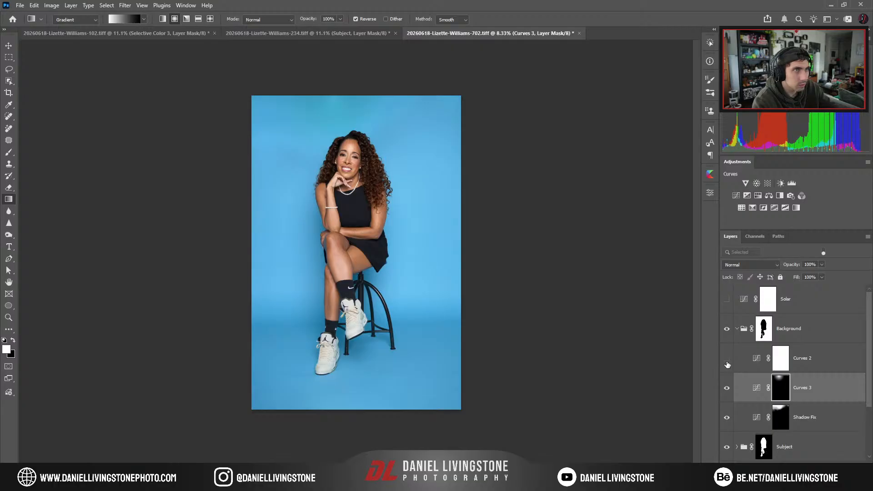
{"action": "left_click", "coordinate": [727, 360]}
{"action": "left_click", "coordinate": [726, 359]}
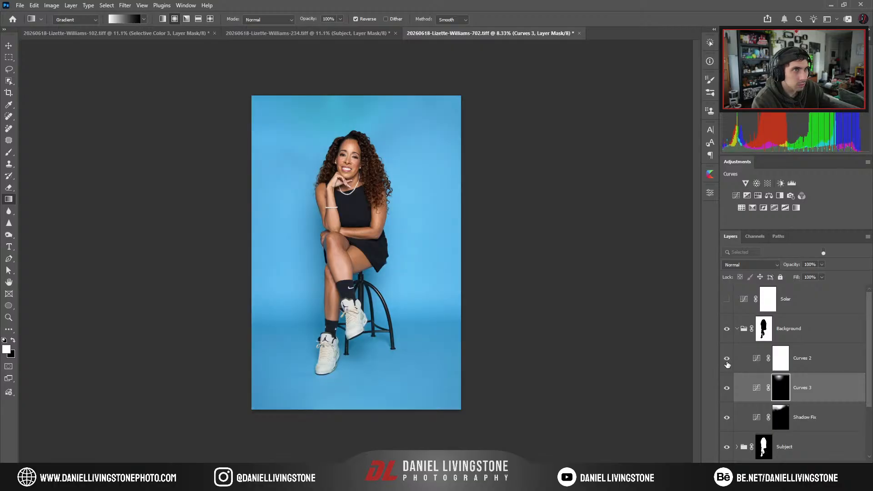
{"action": "left_click", "coordinate": [737, 329]}
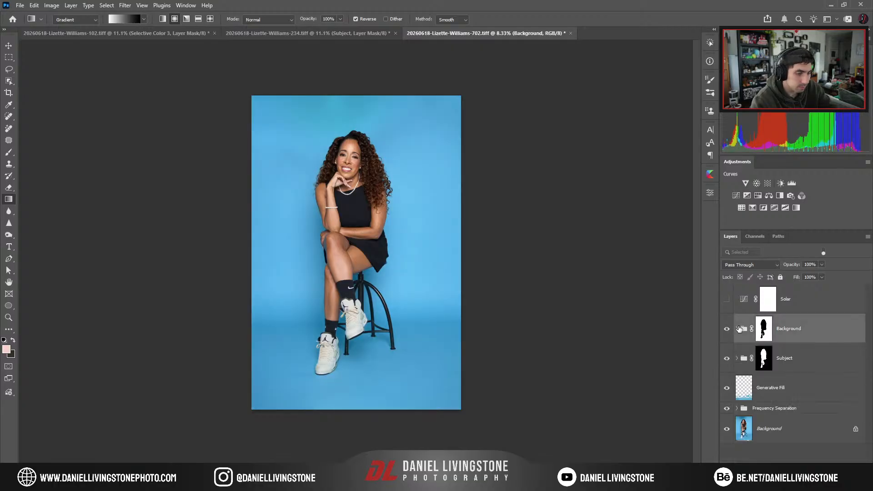
Examine the backdrop above the head up close and in the full image for remaining colour unevenness.
{"action": "key", "text": "ctrl+plus"}
{"action": "key", "text": "ctrl+plus"}
{"action": "left_click_drag", "start_coordinate": [351, 168], "coordinate": [373, 335]}
{"action": "key", "text": "ctrl+plus"}
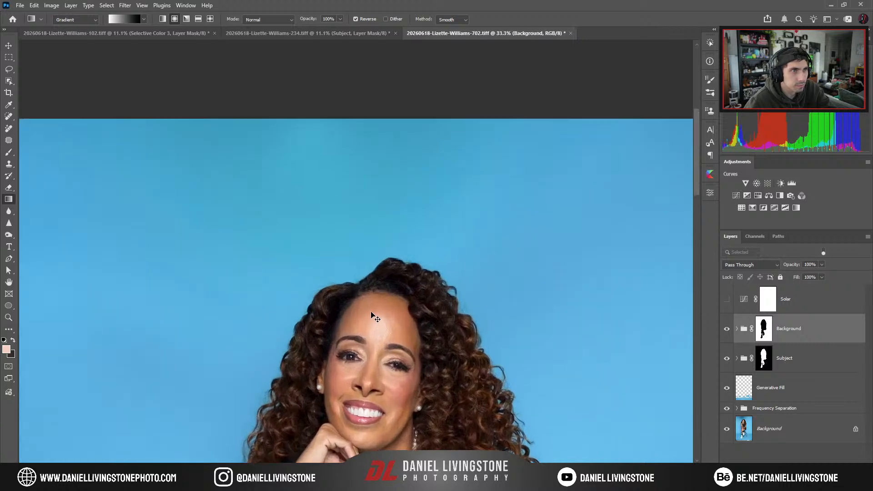
{"action": "key", "text": "ctrl+plus"}
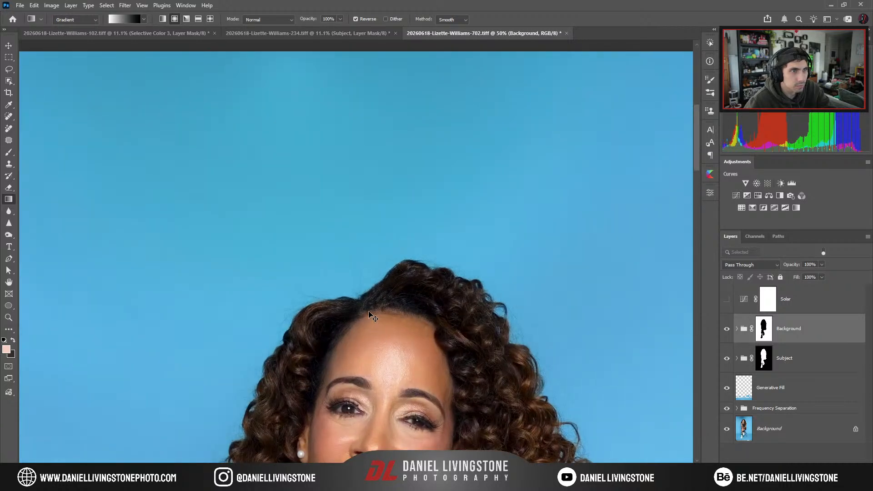
{"action": "key", "text": "ctrl+0"}
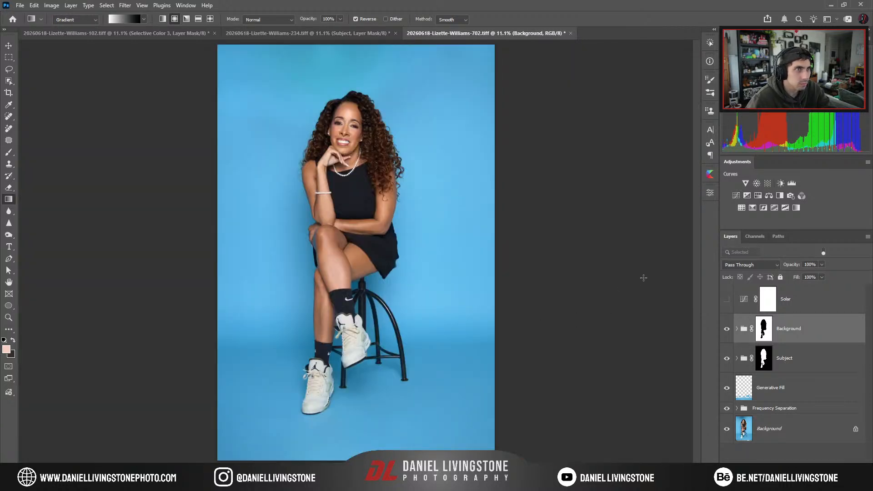
{"action": "key", "text": "ctrl+minus"}
{"action": "key", "text": "ctrl+plus"}
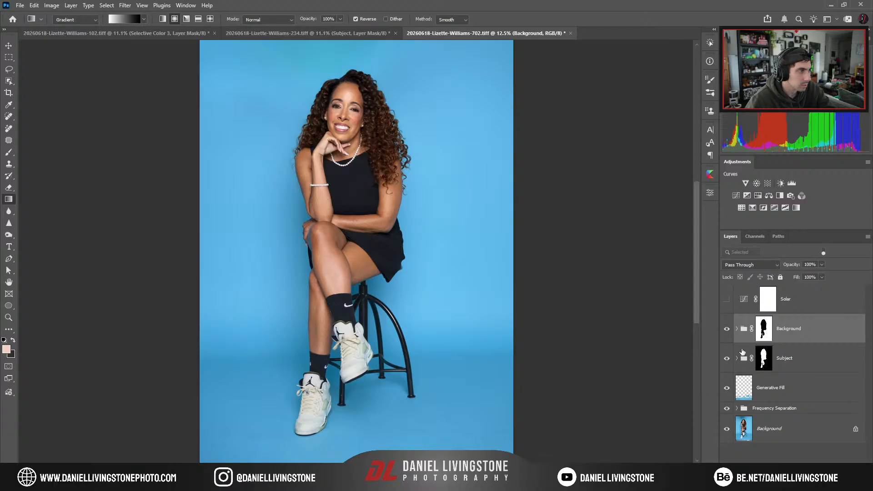
Add a masked solid fill above Curves 2 in a blue sampled from the backdrop, using the Background group's mask and Color blend mode.
{"action": "left_click", "coordinate": [763, 334], "text": "ctrl"}
{"action": "key", "text": "b"}
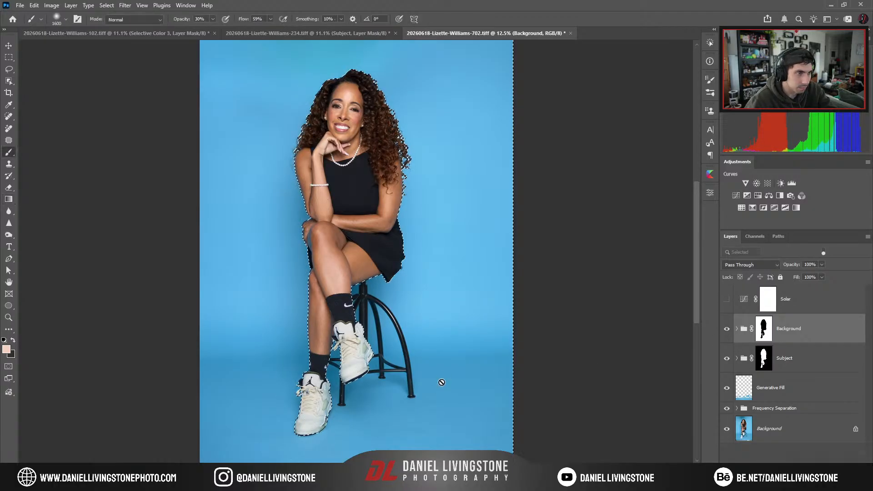
{"action": "left_click", "coordinate": [472, 231], "text": "alt"}
{"action": "key", "text": "ctrl+minus"}
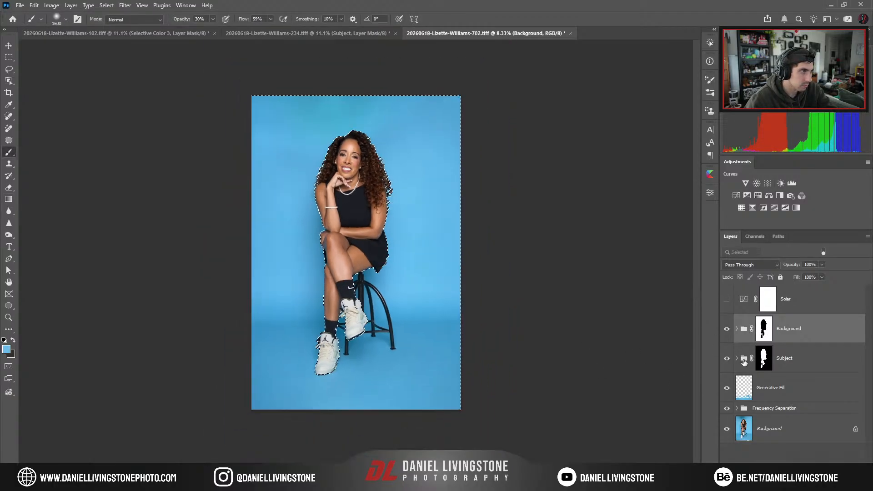
{"action": "left_click", "coordinate": [737, 329]}
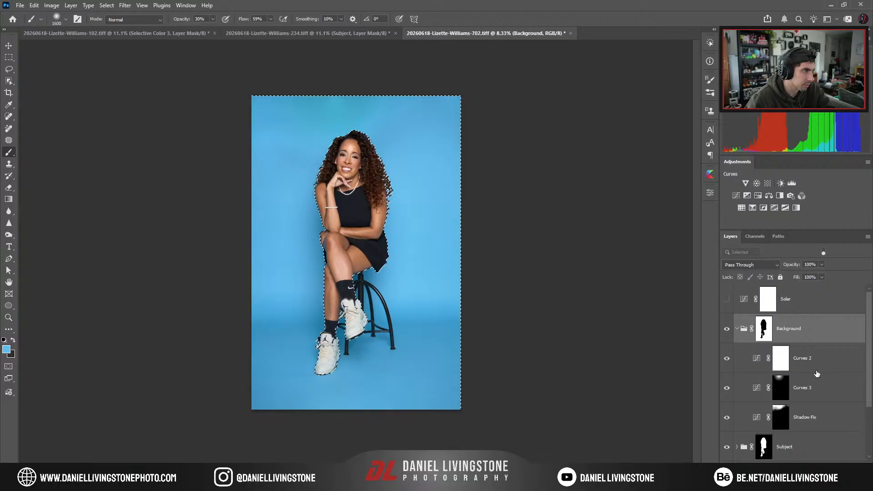
{"action": "left_click", "coordinate": [818, 370]}
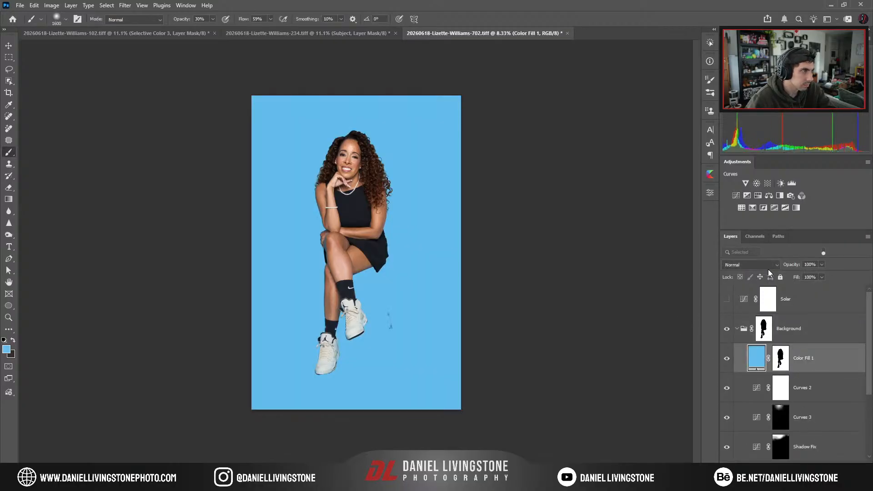
{"action": "left_click", "coordinate": [739, 453]}
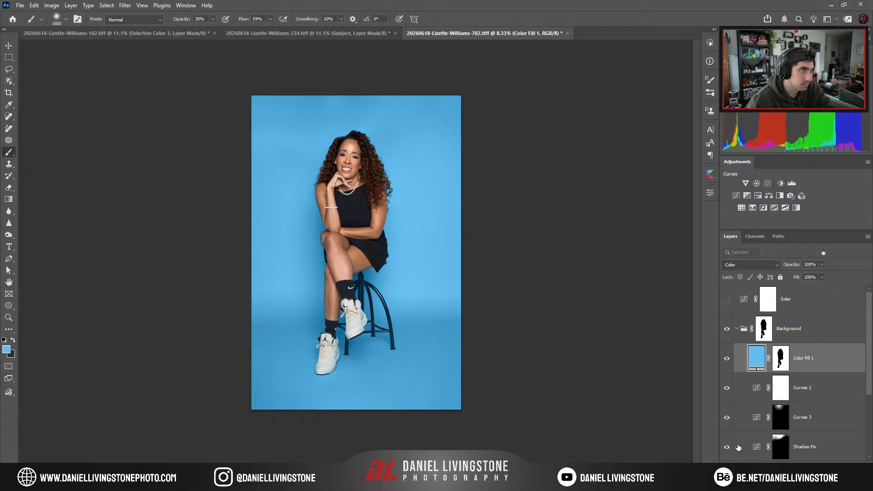
Compare the backdrop with Color Fill 1 hidden and shown, and collapse the Background group.
{"action": "left_click", "coordinate": [727, 360]}
{"action": "left_click", "coordinate": [727, 360]}
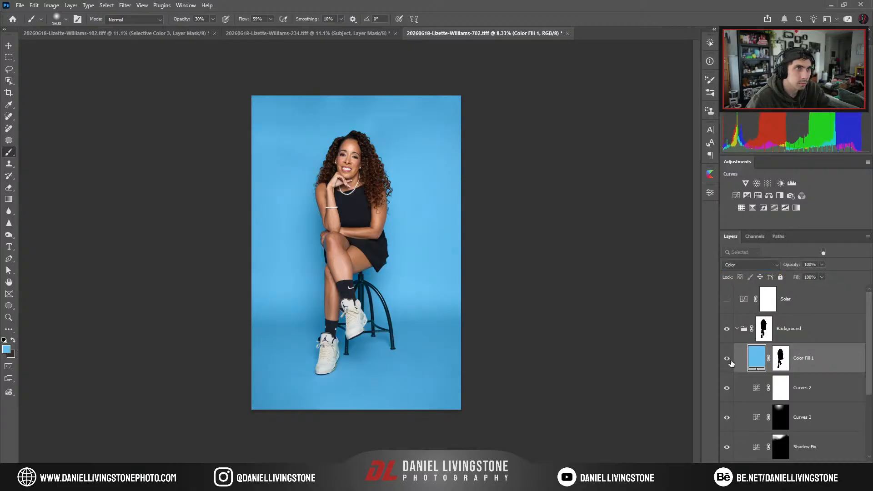
{"action": "left_click", "coordinate": [728, 359]}
{"action": "left_click", "coordinate": [728, 359]}
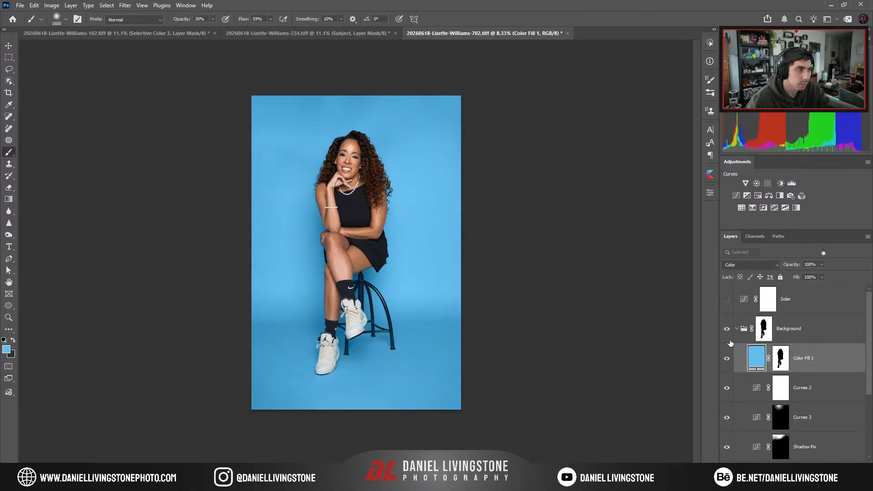
{"action": "left_click", "coordinate": [738, 330]}
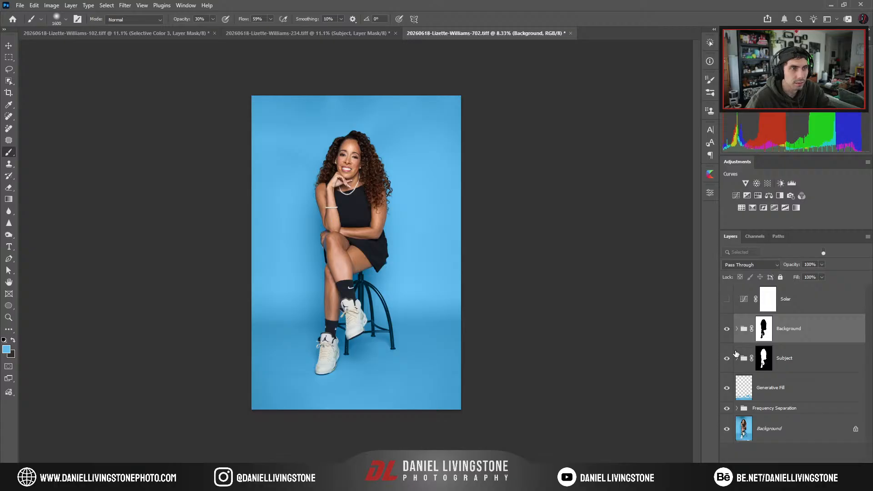
Inspect the stool legs, shoes and skirt edge up close for blue colour spill from the fill.
{"action": "scroll", "coordinate": [391, 340], "scroll_direction": "up", "scroll_amount": 4}
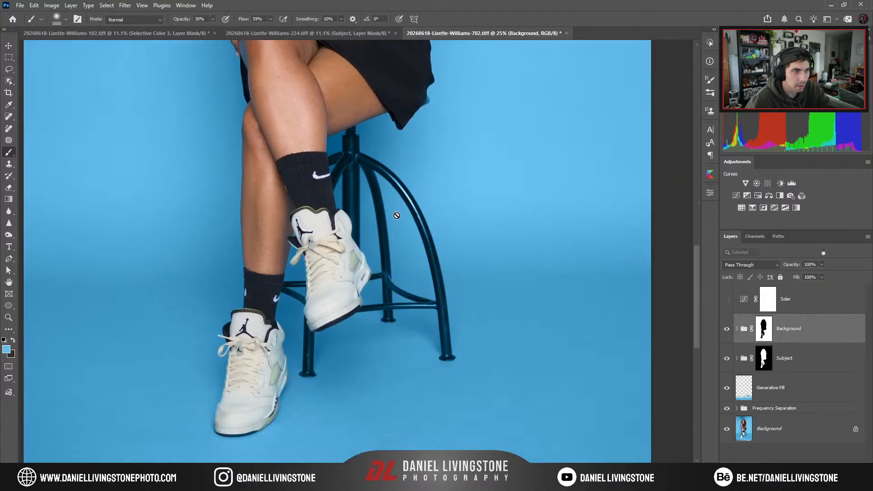
{"action": "scroll", "coordinate": [390, 339], "scroll_direction": "up", "scroll_amount": 1}
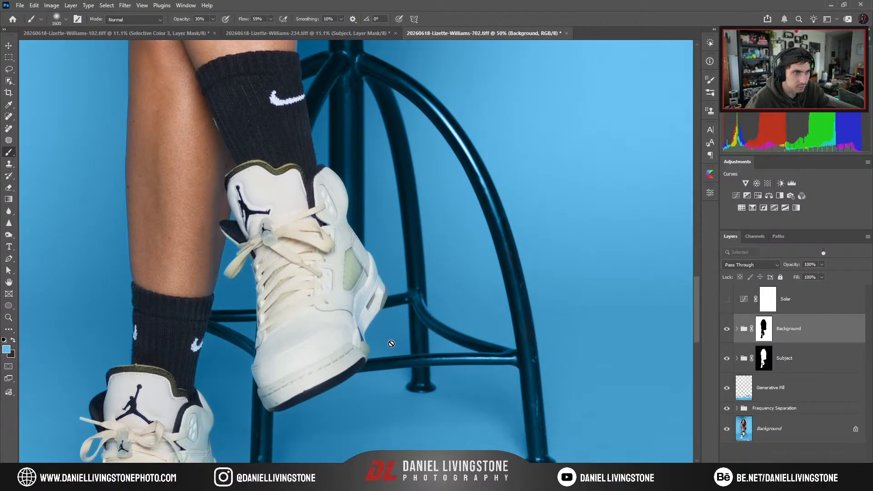
{"action": "scroll", "coordinate": [390, 343], "scroll_direction": "down", "scroll_amount": 1}
{"action": "key", "text": "ctrl+minus"}
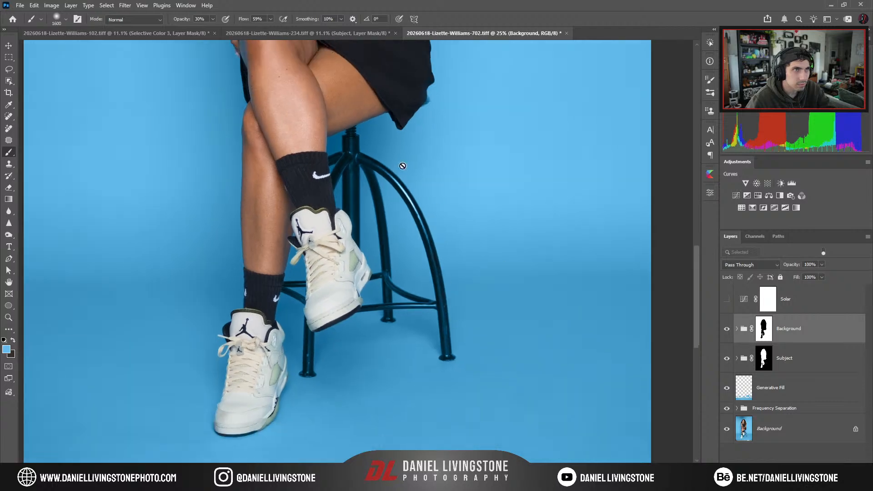
{"action": "left_click_drag", "start_coordinate": [403, 157], "coordinate": [351, 322]}
{"action": "key", "text": "ctrl+plus"}
{"action": "key", "text": "ctrl+plus"}
{"action": "scroll", "coordinate": [381, 353], "scroll_direction": "up", "scroll_amount": 3}
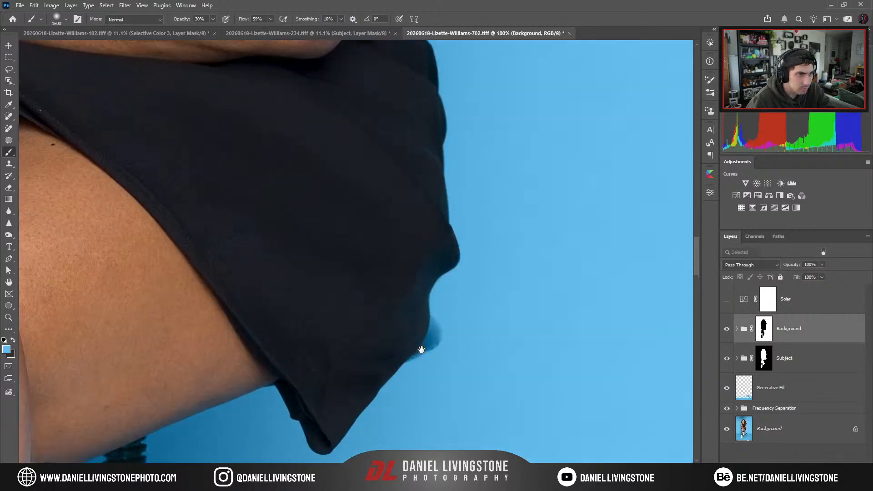
Examine the Background and Subject group masks along the skirt hem and compare the hem with both groups hidden and shown.
{"action": "left_click", "coordinate": [765, 331], "text": "alt"}
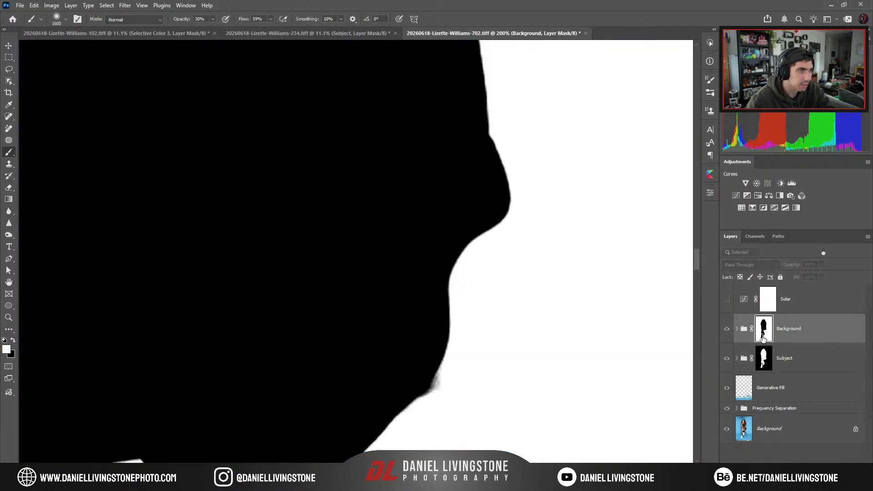
{"action": "left_click", "coordinate": [764, 340], "text": "alt"}
{"action": "left_click", "coordinate": [764, 358]}
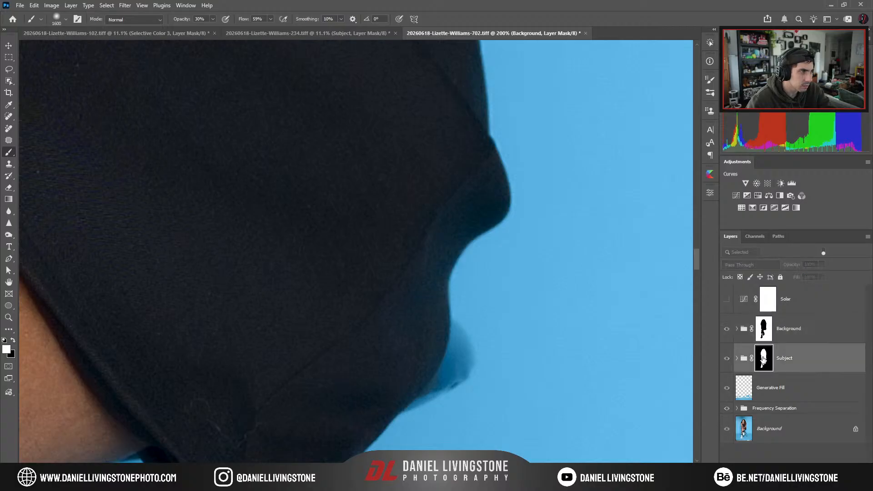
{"action": "left_click", "coordinate": [763, 360], "text": "alt"}
{"action": "left_click", "coordinate": [764, 364], "text": "alt"}
{"action": "left_click", "coordinate": [726, 328]}
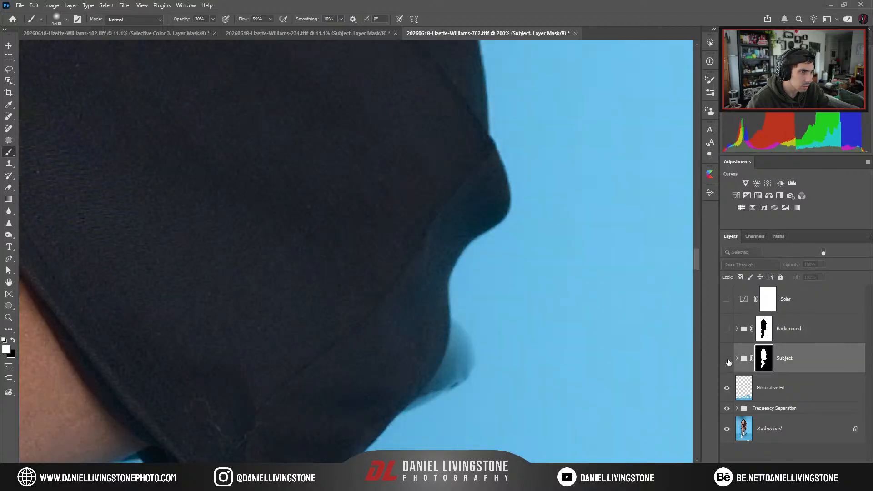
{"action": "left_click", "coordinate": [727, 329]}
{"action": "left_click", "coordinate": [759, 336], "text": "alt"}
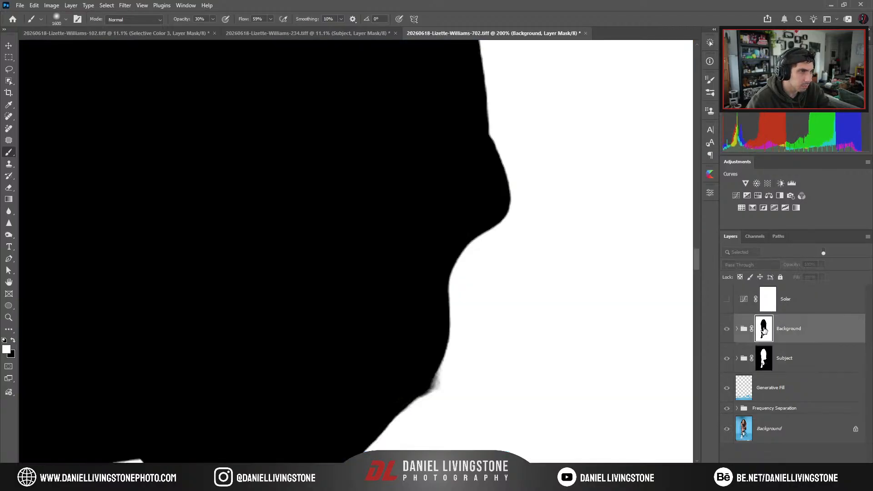
{"action": "left_click", "coordinate": [764, 334], "text": "alt"}
{"action": "left_click", "coordinate": [764, 364], "text": "alt"}
{"action": "left_click", "coordinate": [762, 363], "text": "alt"}
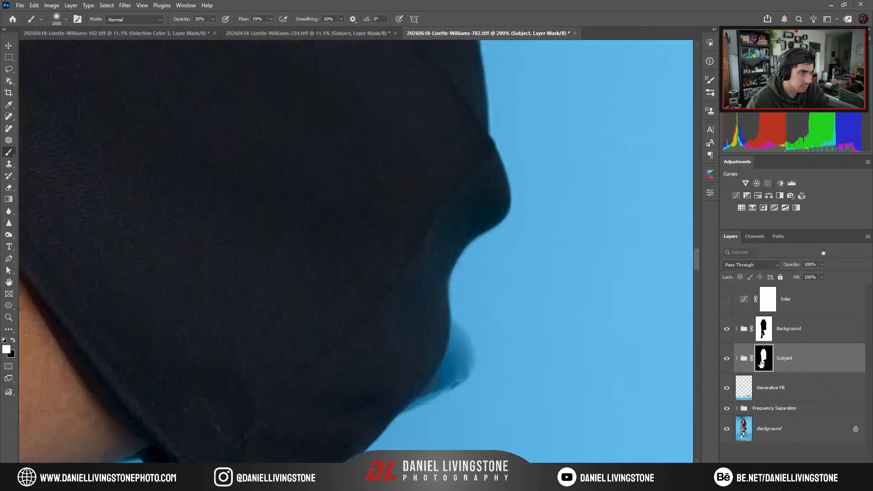
Outline the blurred bump on the skirt hem with a Pen path on the Background layer and convert it to a selection.
{"action": "left_click", "coordinate": [796, 431]}
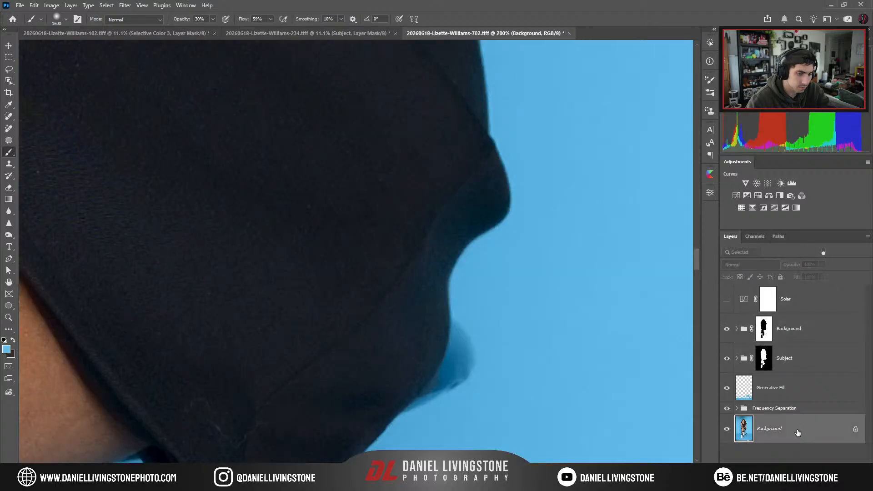
{"action": "key", "text": "p"}
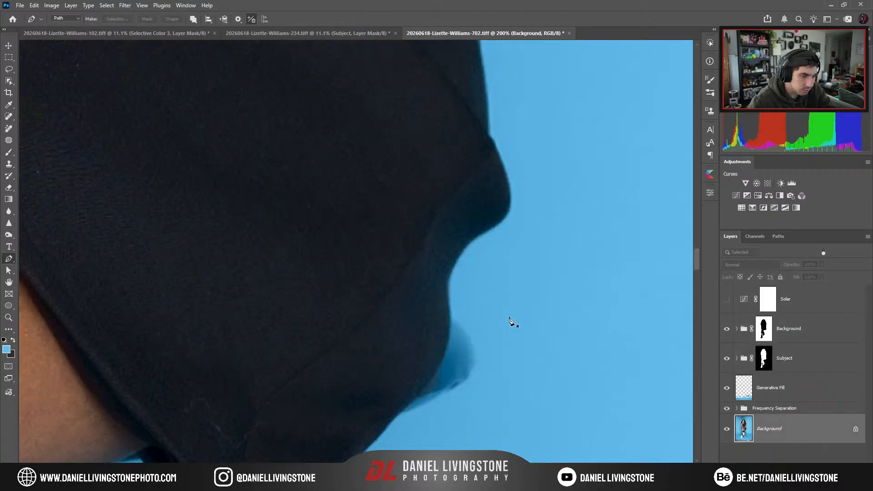
{"action": "left_click", "coordinate": [399, 412]}
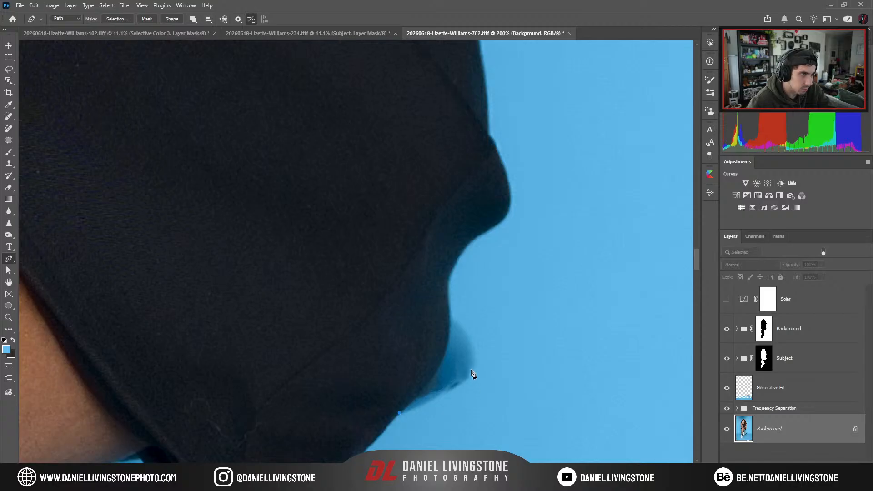
{"action": "mouse_move", "coordinate": [480, 351]}
{"action": "left_mouse_down"}
{"action": "mouse_move", "coordinate": [470, 346]}
{"action": "mouse_move", "coordinate": [480, 353]}
{"action": "left_mouse_up"}
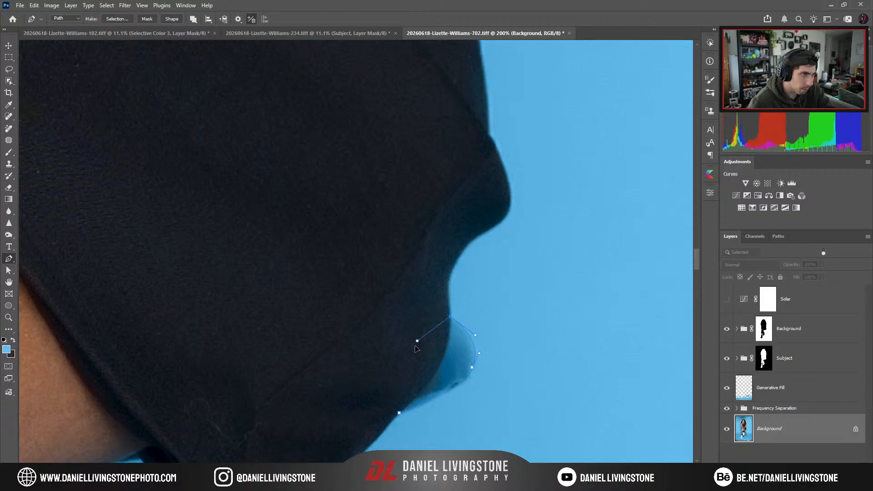
{"action": "left_click", "coordinate": [399, 412]}
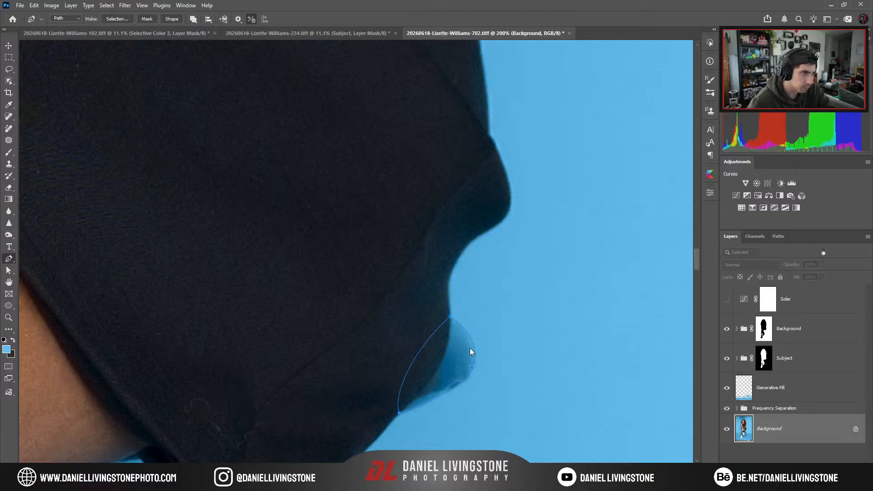
{"action": "key", "text": "i"}
{"action": "key", "text": "p"}
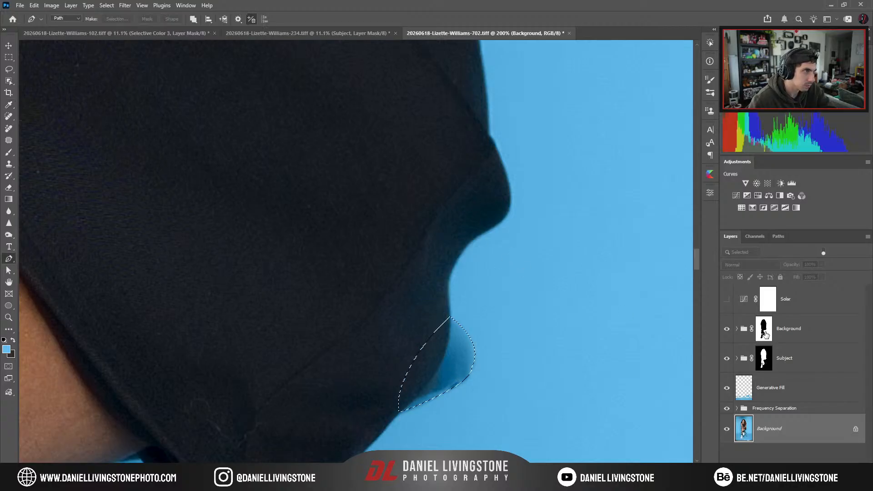
Fill the selected hem bump with black in the Background group's mask and deselect it.
{"action": "left_click", "coordinate": [764, 330]}
{"action": "key", "text": "ctrl+Return"}
{"action": "left_click", "coordinate": [768, 329], "text": "alt"}
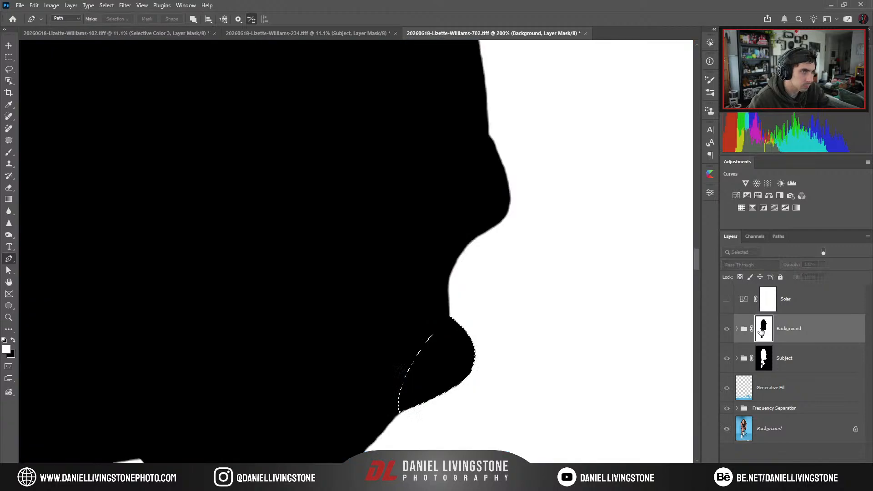
{"action": "key", "text": "ctrl+minus"}
{"action": "key", "text": "ctrl+minus"}
{"action": "key", "text": "ctrl+BackSpace"}
{"action": "key", "text": "ctrl+d"}
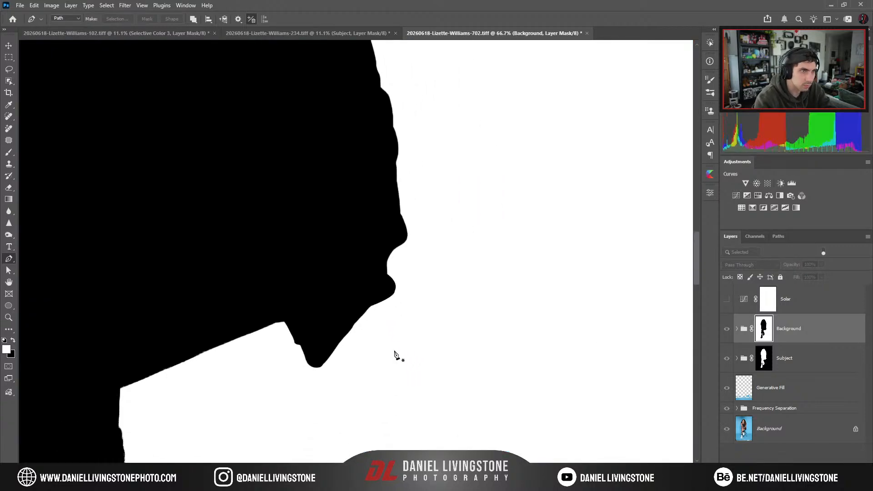
Return to the image view and compare the skirt hem with the adjustment groups hidden and shown.
{"action": "left_click", "coordinate": [764, 331], "text": "alt"}
{"action": "key", "text": "ctrl+plus"}
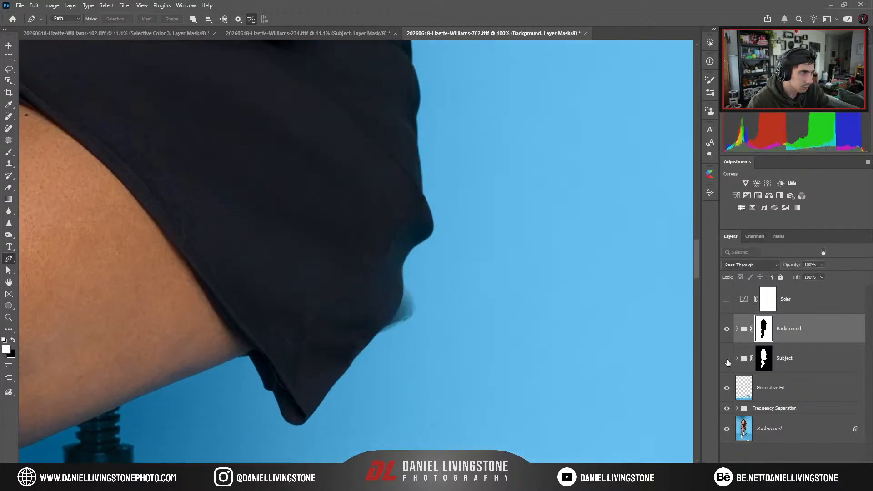
{"action": "left_click", "coordinate": [726, 330]}
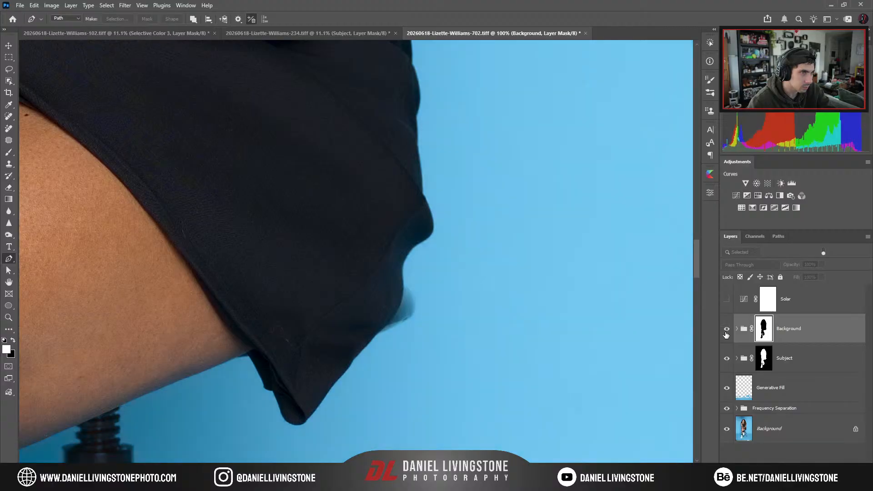
{"action": "left_click", "coordinate": [726, 330]}
Lasso the stool's post and right-hand legs with Object Selection on the Background layer and fill them black in the Background group's mask.
{"action": "key", "text": "ctrl+minus"}
{"action": "scroll", "coordinate": [386, 295], "scroll_direction": "down", "scroll_amount": 5}
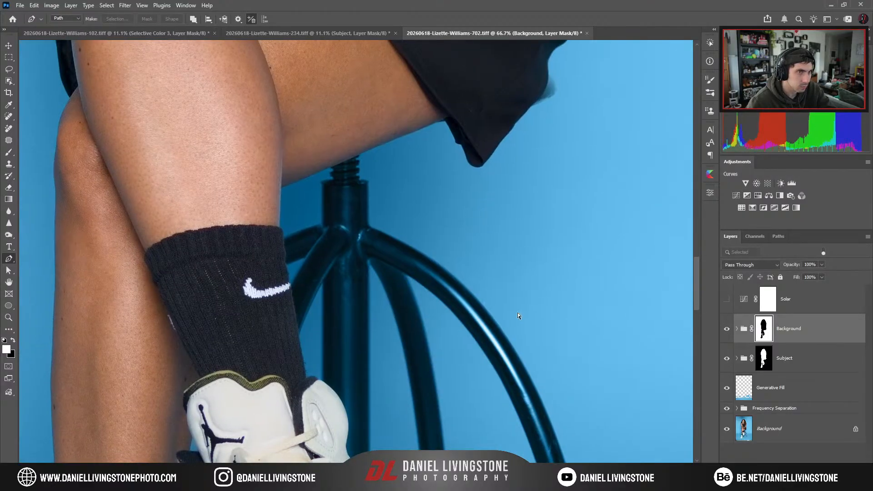
{"action": "key", "text": "ctrl+minus"}
{"action": "key", "text": "ctrl+minus"}
{"action": "left_click", "coordinate": [745, 432]}
{"action": "key", "text": "w"}
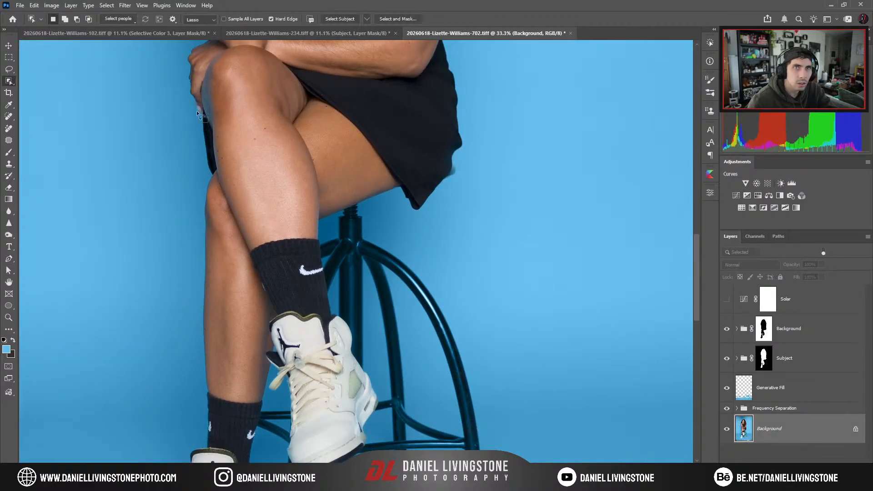
{"action": "scroll", "coordinate": [294, 245], "scroll_direction": "down", "scroll_amount": 4}
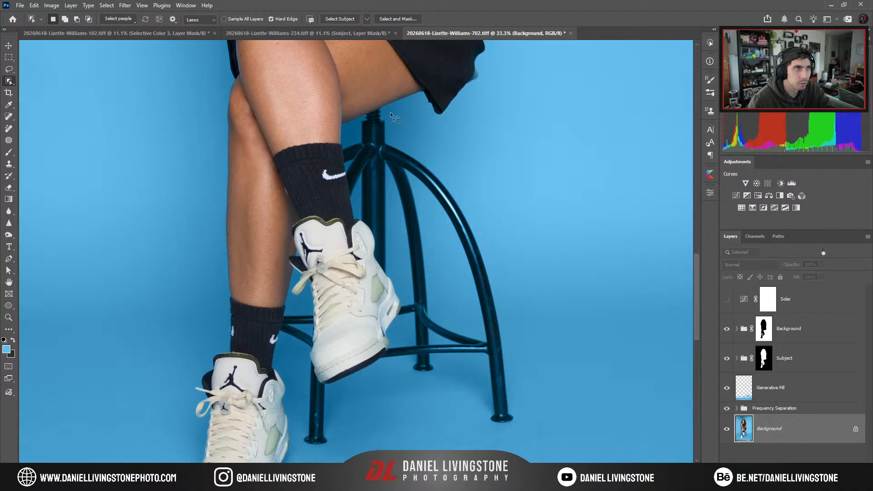
{"action": "left_click_drag", "start_coordinate": [355, 219], "coordinate": [353, 283]}
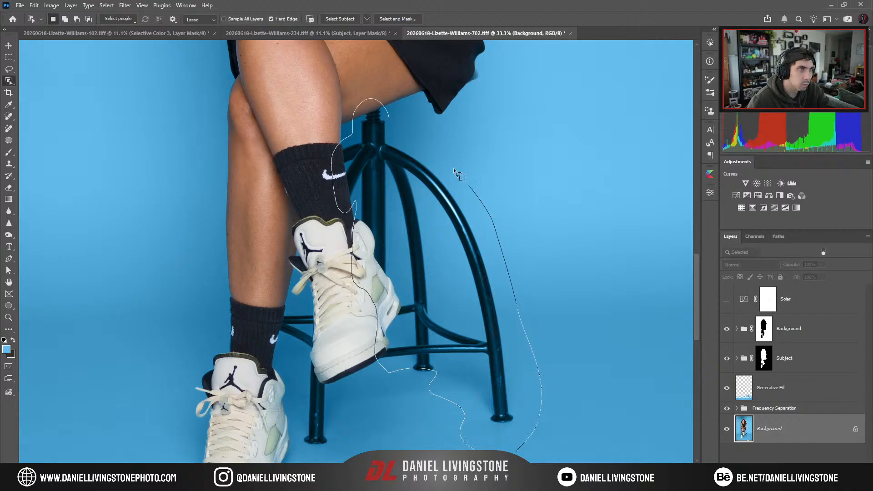
{"action": "left_click_drag", "start_coordinate": [454, 168], "coordinate": [389, 119]}
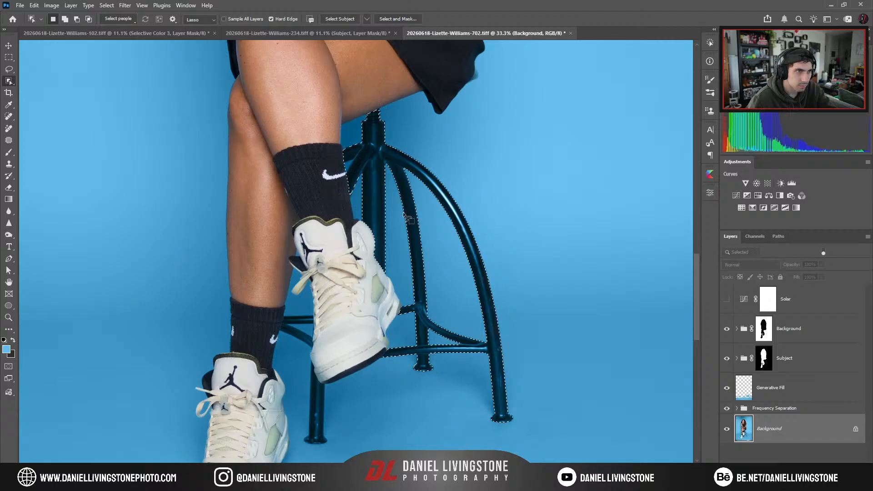
{"action": "left_click", "coordinate": [758, 334]}
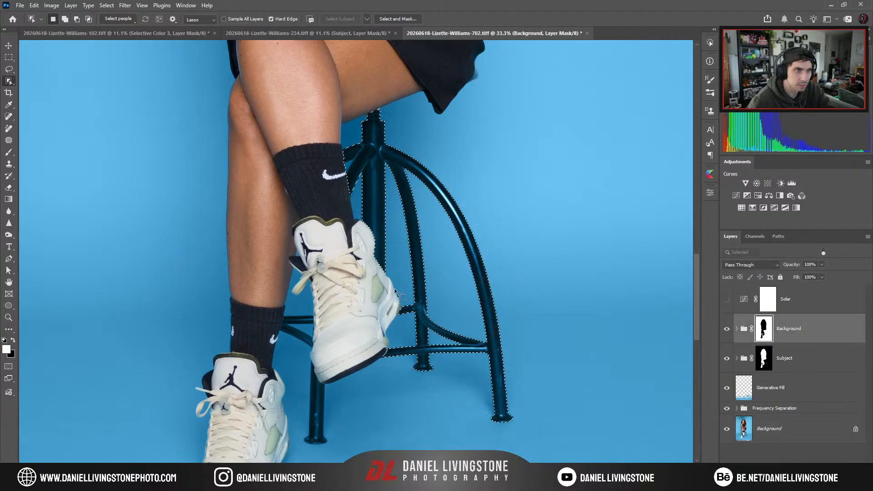
{"action": "key", "text": "ctrl+d"}
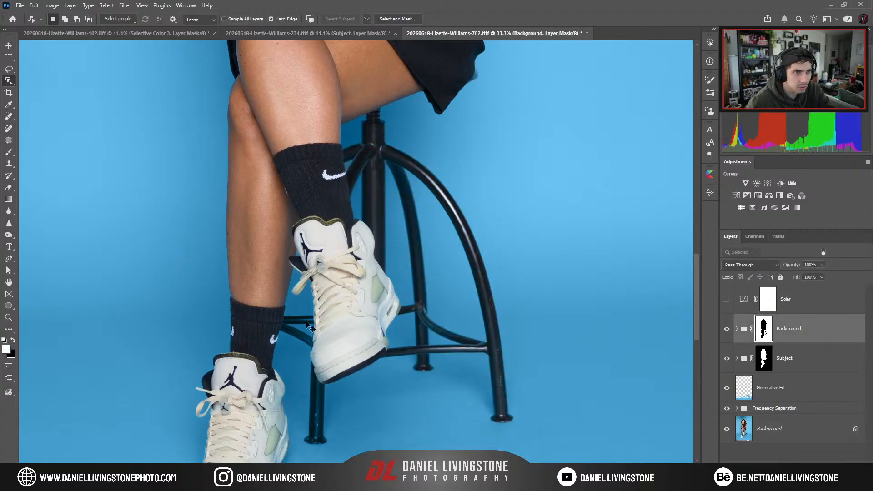
{"action": "key", "text": "ctrl+plus"}
{"action": "mouse_move", "coordinate": [375, 264]}
{"action": "left_mouse_down"}
{"action": "mouse_move", "coordinate": [296, 276]}
{"action": "mouse_move", "coordinate": [313, 309]}
{"action": "left_mouse_up"}
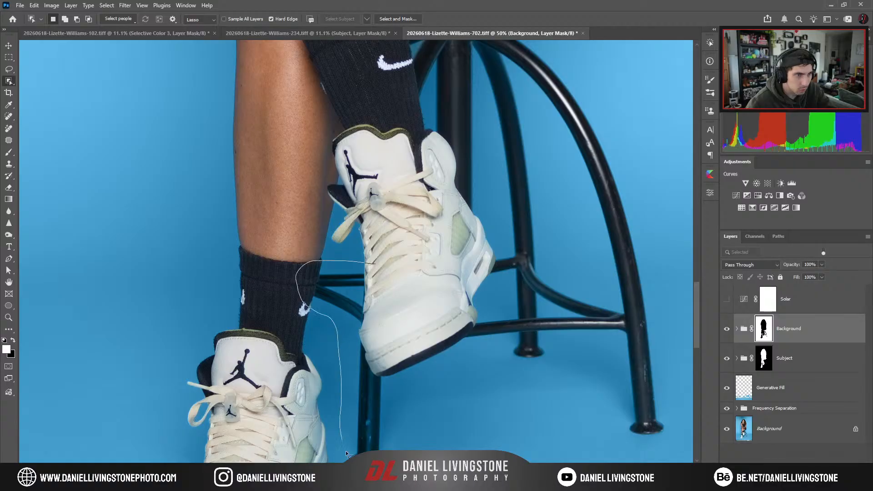
{"action": "left_click_drag", "start_coordinate": [346, 460], "coordinate": [381, 318]}
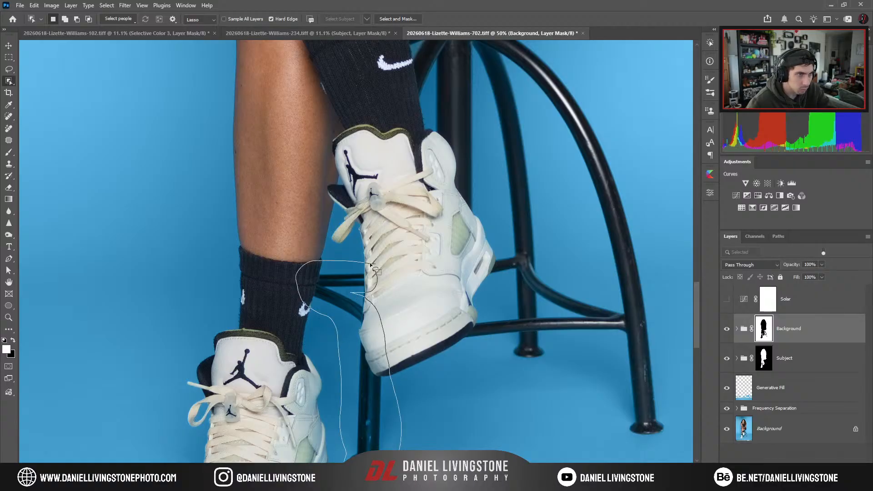
Select the stool leg between the two shoes from the Background layer and fill it black in the Background group's mask.
{"action": "left_click", "coordinate": [777, 429]}
{"action": "key", "text": "ctrl+d"}
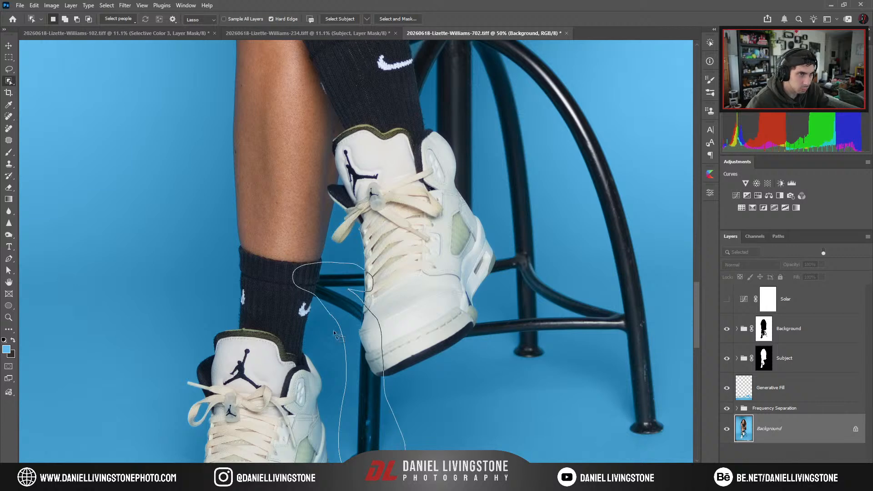
{"action": "scroll", "coordinate": [409, 319], "scroll_direction": "down", "scroll_amount": 3}
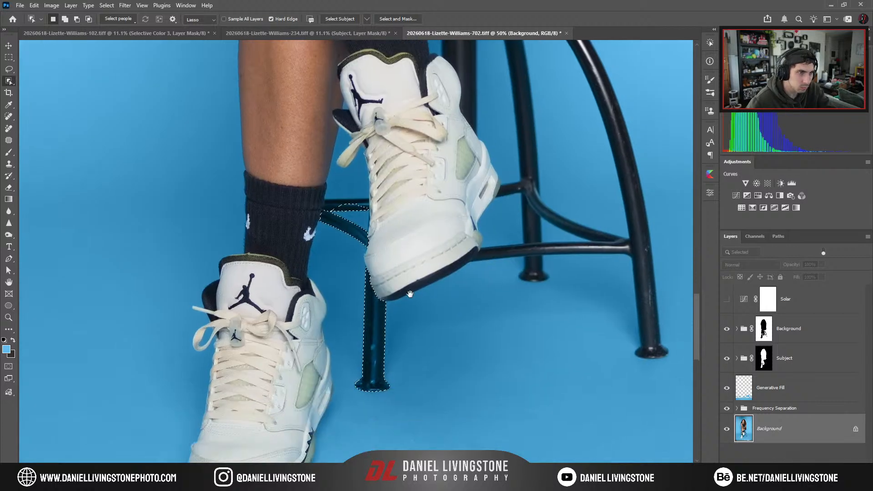
{"action": "left_click", "coordinate": [768, 336]}
{"action": "key", "text": "ctrl+plus"}
{"action": "left_click_drag", "start_coordinate": [428, 215], "coordinate": [449, 326]}
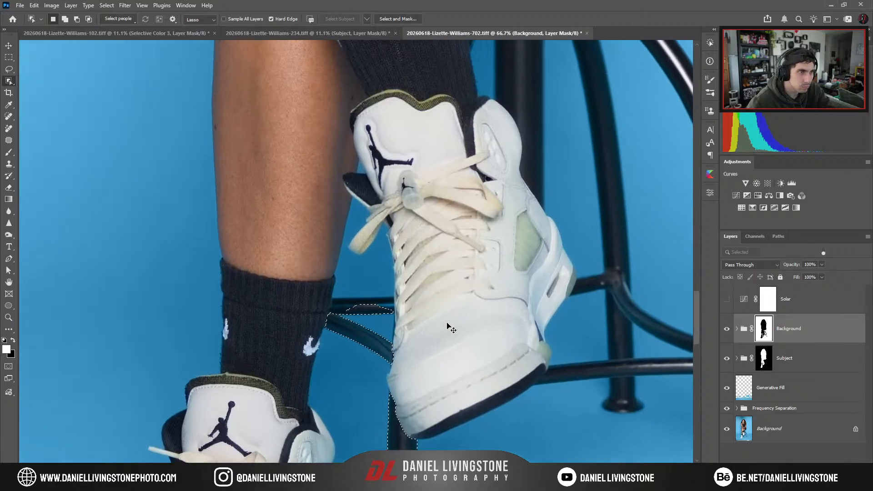
{"action": "key", "text": "ctrl+plus"}
Select the two stool bars between the sock and the raised shoe, then fill them black in the Background group's mask.
{"action": "left_click", "coordinate": [743, 427]}
{"action": "key", "text": "ctrl+d"}
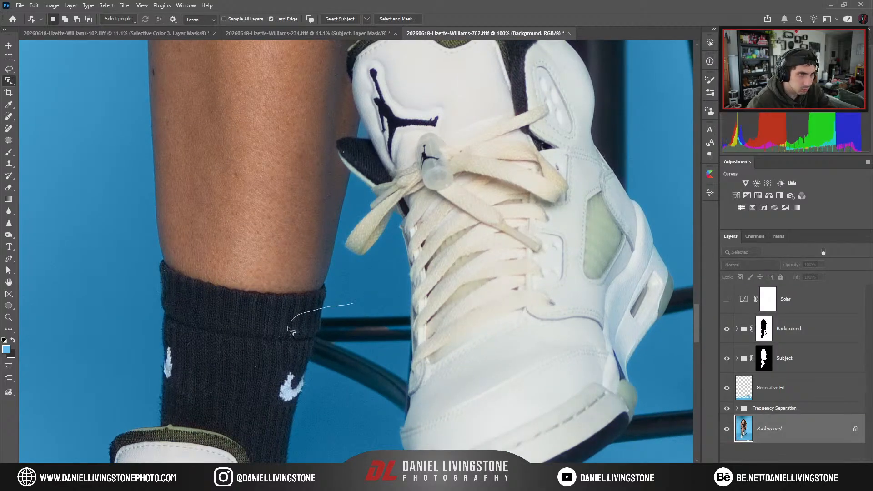
{"action": "left_click_drag", "start_coordinate": [371, 306], "coordinate": [373, 303]}
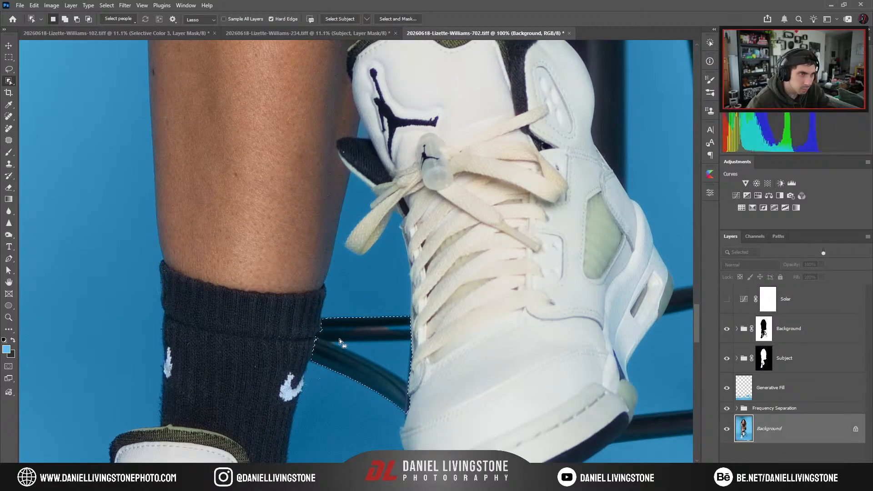
{"action": "key", "text": "ctrl+plus"}
{"action": "mouse_move", "coordinate": [370, 353]}
{"action": "left_mouse_down"}
{"action": "mouse_move", "coordinate": [372, 398]}
{"action": "mouse_move", "coordinate": [365, 288]}
{"action": "mouse_move", "coordinate": [291, 310]}
{"action": "mouse_move", "coordinate": [469, 390]}
{"action": "mouse_move", "coordinate": [420, 292]}
{"action": "mouse_move", "coordinate": [366, 283]}
{"action": "left_mouse_up"}
{"action": "key", "text": "ctrl+minus"}
{"action": "left_click", "coordinate": [764, 329]}
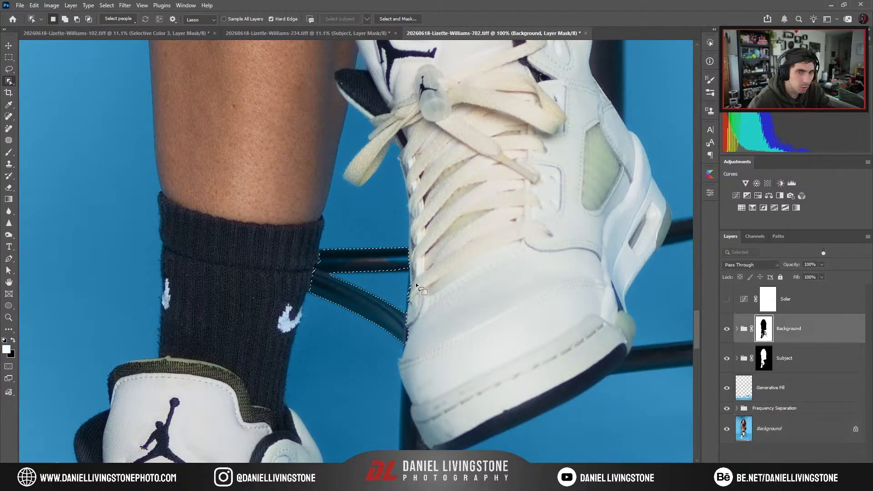
{"action": "key", "text": "ctrl+BackSpace"}
{"action": "key", "text": "ctrl+plus"}
{"action": "key", "text": "ctrl+d"}
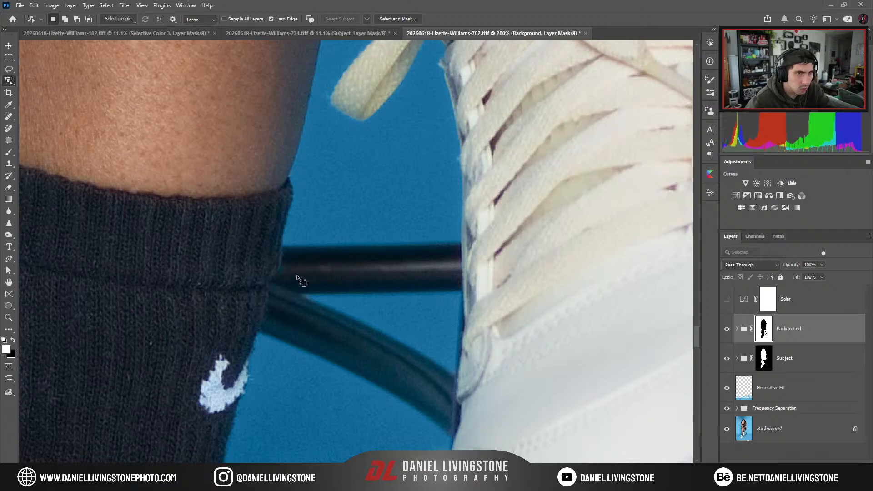
Paint black in the Background group's mask where the lower stool bar meets the raised shoe, using a 15 px brush at 100% opacity and flow.
{"action": "key", "text": "b"}
{"action": "key", "text": "x"}
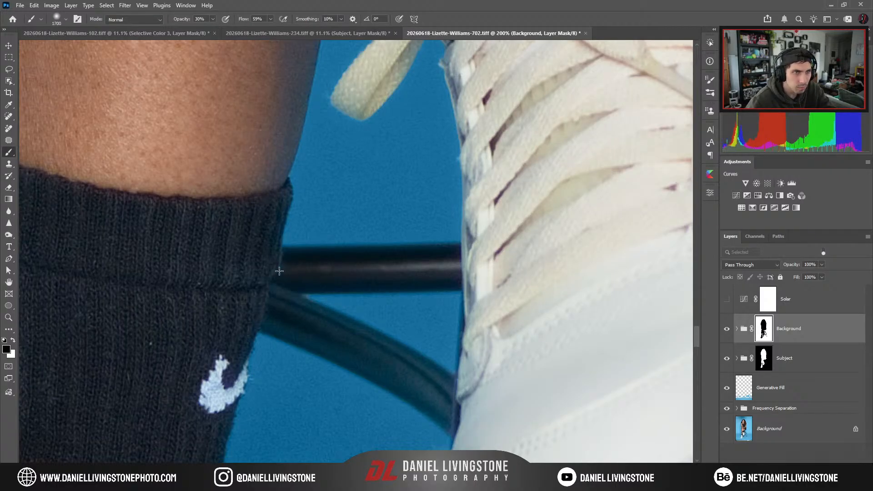
{"action": "key", "text": "bracketleft"}
{"action": "key", "text": "bracketleft"}
{"action": "key", "text": "bracketleft"}
{"action": "key", "text": "bracketleft"}
{"action": "key", "text": "bracketleft"}
{"action": "key", "text": "bracketleft"}
{"action": "key", "text": "bracketleft"}
{"action": "key", "text": "bracketleft"}
{"action": "key", "text": "bracketleft"}
{"action": "key", "text": "bracketleft"}
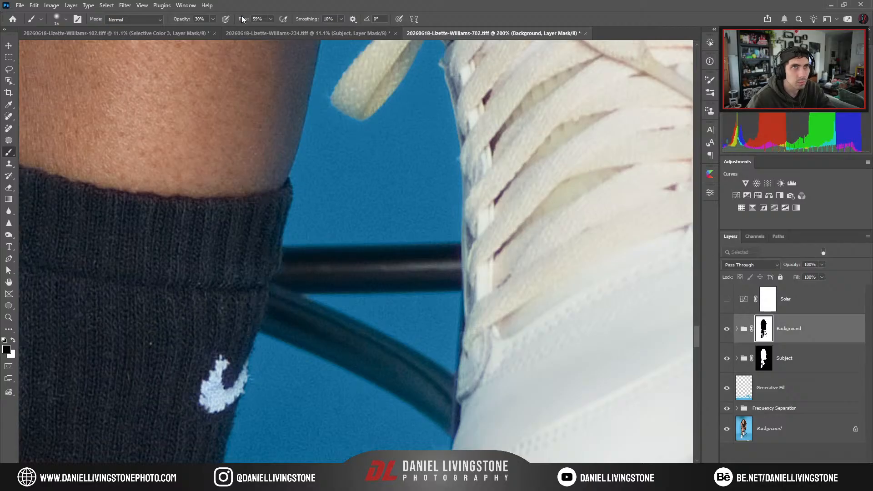
{"action": "key", "text": "shift+0"}
{"action": "key", "text": "0"}
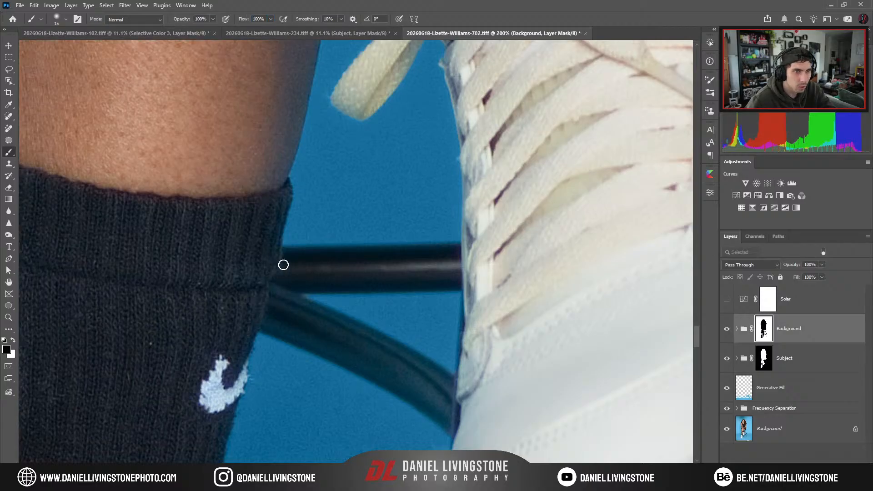
{"action": "key", "text": "bracketright"}
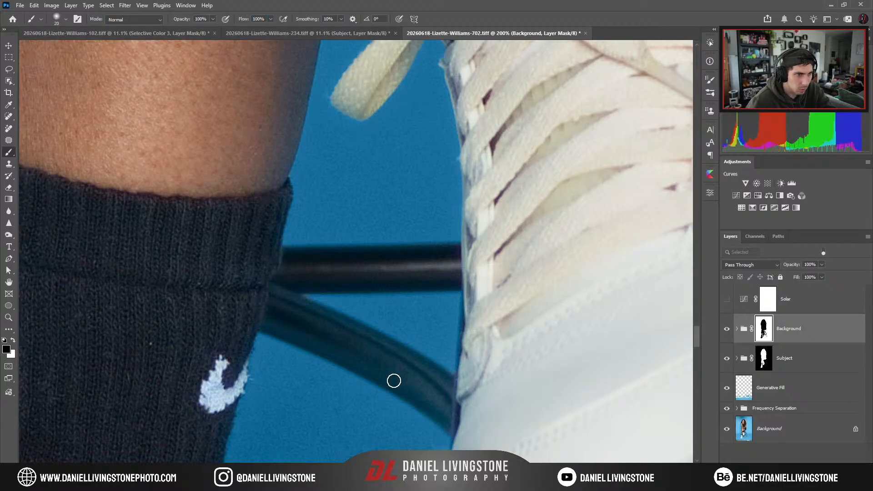
{"action": "key", "text": "bracketleft"}
{"action": "left_click_drag", "start_coordinate": [453, 388], "coordinate": [464, 359]}
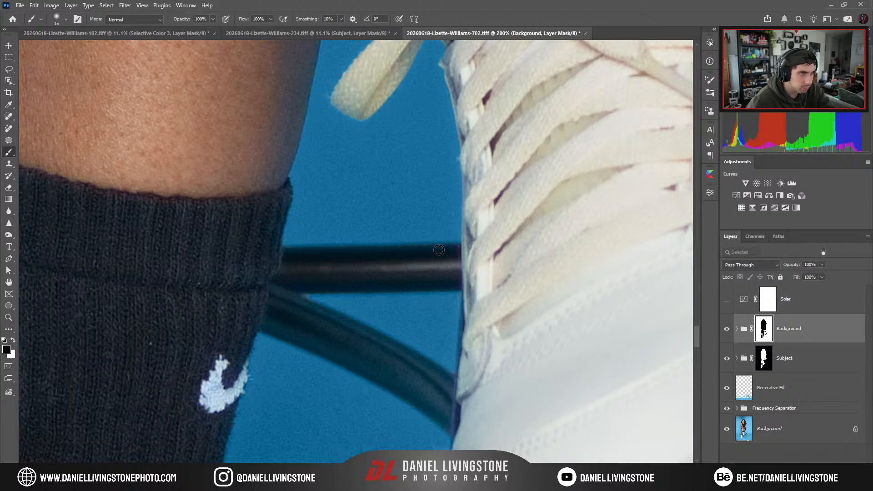
Display the Background group's mask alone and paint out the light specks where the stool bars meet the sock.
{"action": "left_click", "coordinate": [762, 337], "text": "alt"}
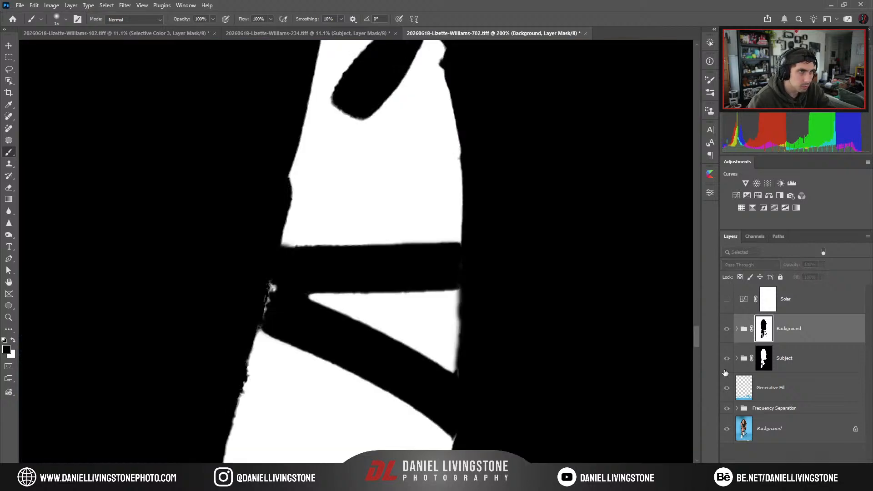
{"action": "left_click_drag", "start_coordinate": [269, 286], "coordinate": [263, 311]}
{"action": "key", "text": "ctrl+minus"}
{"action": "key", "text": "ctrl+minus"}
{"action": "key", "text": "ctrl+minus"}
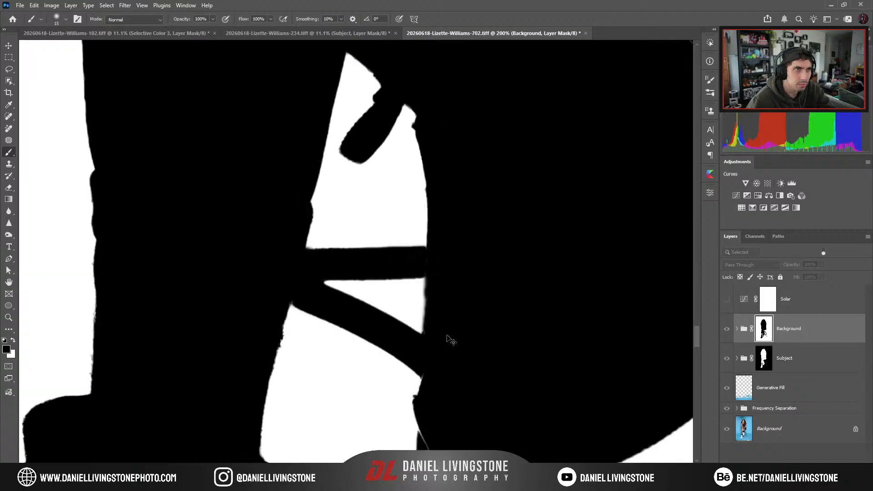
Lasso the thin light outline between the raised shoe and the stool post and fill it black in the mask.
{"action": "left_click_drag", "start_coordinate": [438, 234], "coordinate": [442, 316]}
{"action": "key", "text": "ctrl+plus"}
{"action": "key", "text": "ctrl+plus"}
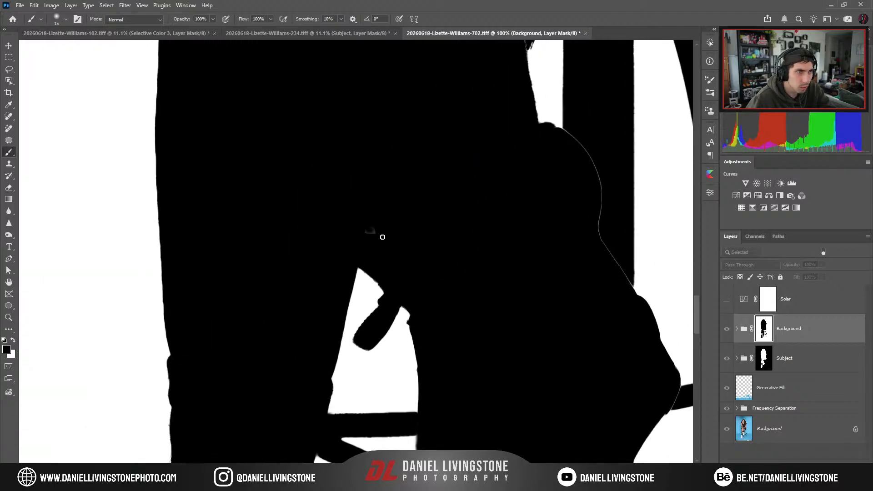
{"action": "left_click_drag", "start_coordinate": [484, 282], "coordinate": [349, 333]}
{"action": "key", "text": "l"}
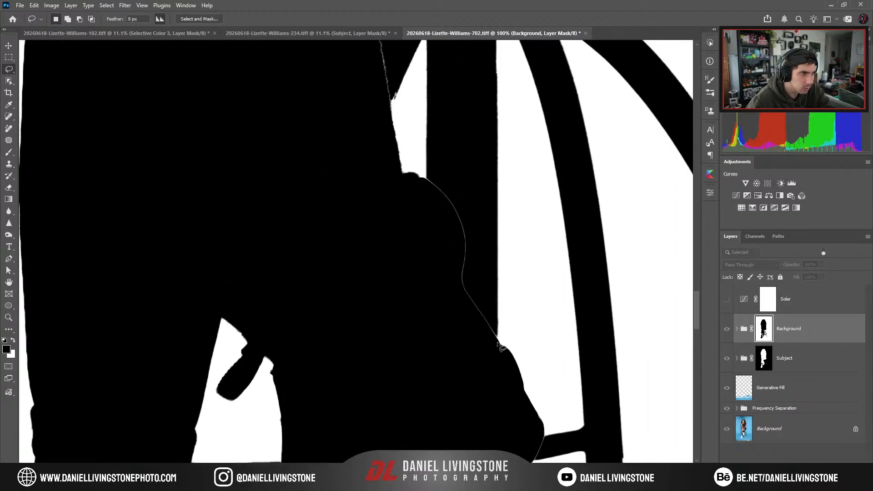
{"action": "mouse_move", "coordinate": [498, 334]}
{"action": "left_mouse_down"}
{"action": "mouse_move", "coordinate": [487, 248]}
{"action": "mouse_move", "coordinate": [457, 178]}
{"action": "mouse_move", "coordinate": [439, 169]}
{"action": "mouse_move", "coordinate": [418, 192]}
{"action": "mouse_move", "coordinate": [413, 318]}
{"action": "left_mouse_up"}
{"action": "key", "text": "x"}
{"action": "key", "text": "ctrl+d"}
{"action": "mouse_move", "coordinate": [306, 287]}
{"action": "left_mouse_down"}
{"action": "mouse_move", "coordinate": [325, 356]}
{"action": "mouse_move", "coordinate": [351, 321]}
{"action": "mouse_move", "coordinate": [360, 325]}
{"action": "mouse_move", "coordinate": [362, 203]}
{"action": "mouse_move", "coordinate": [354, 192]}
{"action": "mouse_move", "coordinate": [328, 272]}
{"action": "left_mouse_up"}
{"action": "key", "text": "ctrl+BackSpace"}
{"action": "key", "text": "ctrl+d"}
Lasso the light line between the stool's threaded post and the seat edge, fill it black in the mask, and deselect.
{"action": "key", "text": "ctrl+minus"}
{"action": "key", "text": "ctrl+minus"}
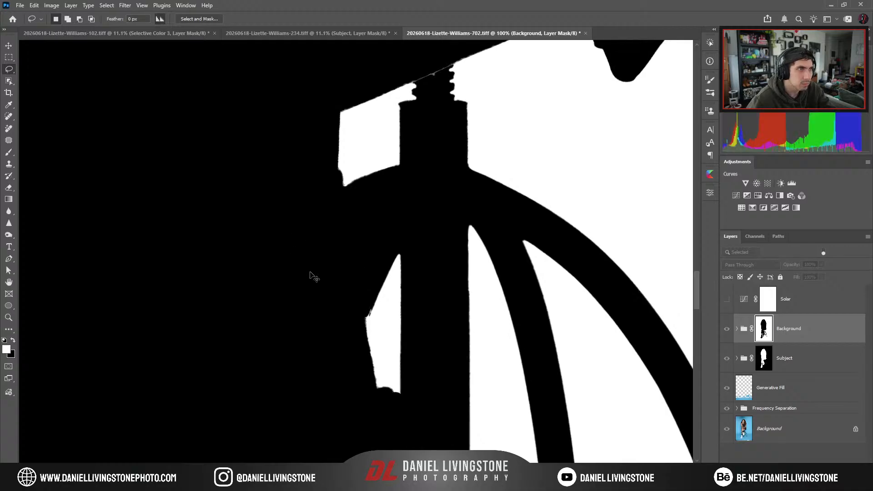
{"action": "left_click_drag", "start_coordinate": [386, 340], "coordinate": [362, 432]}
{"action": "key", "text": "ctrl+plus"}
{"action": "key", "text": "ctrl+plus"}
{"action": "key", "text": "ctrl+plus"}
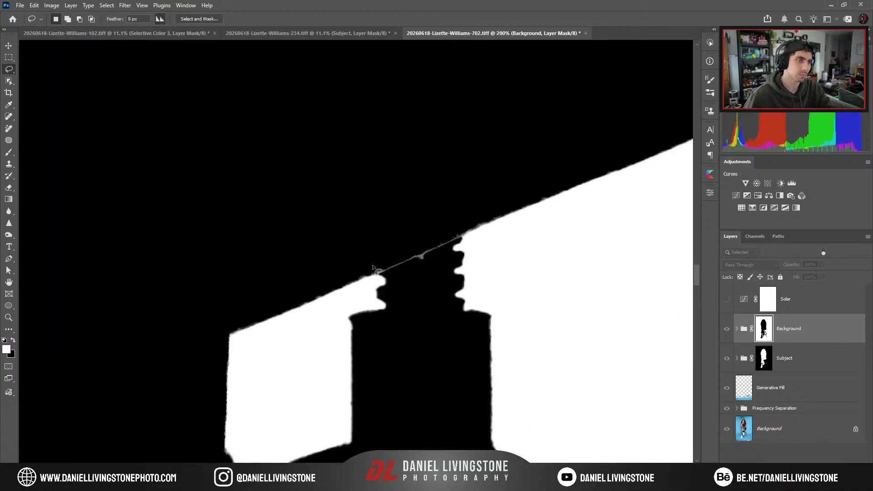
{"action": "mouse_move", "coordinate": [380, 275]}
{"action": "left_mouse_down"}
{"action": "mouse_move", "coordinate": [443, 253]}
{"action": "mouse_move", "coordinate": [464, 235]}
{"action": "mouse_move", "coordinate": [377, 218]}
{"action": "left_mouse_up"}
{"action": "key", "text": "ctrl+BackSpace"}
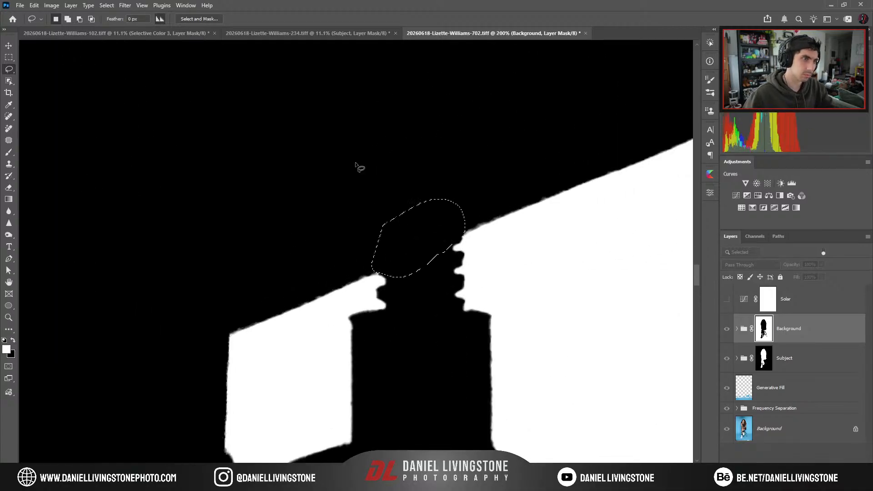
{"action": "key", "text": "ctrl+d"}
Lasso the light seam between the raised shoe's sole and the front stool leg and fill it black in the mask.
{"action": "key", "text": "ctrl+minus"}
{"action": "key", "text": "ctrl+0"}
{"action": "key", "text": "ctrl+plus"}
{"action": "key", "text": "ctrl+plus"}
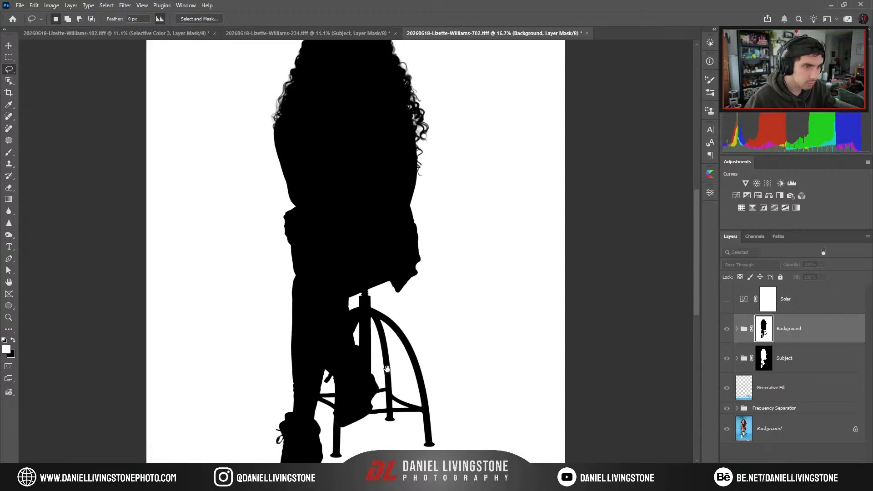
{"action": "left_click_drag", "start_coordinate": [387, 370], "coordinate": [399, 164]}
{"action": "key", "text": "ctrl+plus"}
{"action": "key", "text": "ctrl+plus"}
{"action": "key", "text": "ctrl+plus"}
{"action": "key", "text": "ctrl+plus"}
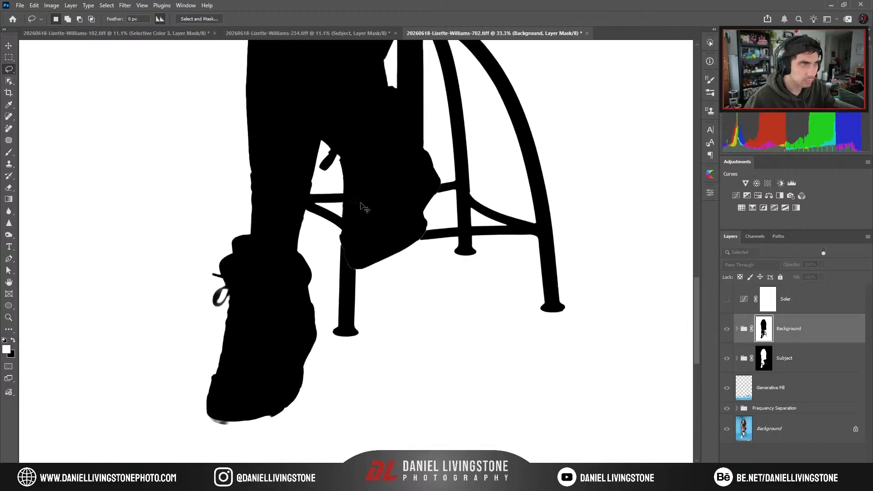
{"action": "key", "text": "ctrl+plus"}
{"action": "key", "text": "ctrl+plus"}
{"action": "mouse_move", "coordinate": [275, 201]}
{"action": "left_mouse_down"}
{"action": "mouse_move", "coordinate": [310, 349]}
{"action": "mouse_move", "coordinate": [347, 365]}
{"action": "mouse_move", "coordinate": [354, 248]}
{"action": "left_mouse_up"}
{"action": "key", "text": "ctrl+BackSpace"}
Fill the remaining seams black in the mask where the diagonal bar and the lower right crossbar meet the raised shoe.
{"action": "left_click_drag", "start_coordinate": [331, 237], "coordinate": [352, 396]}
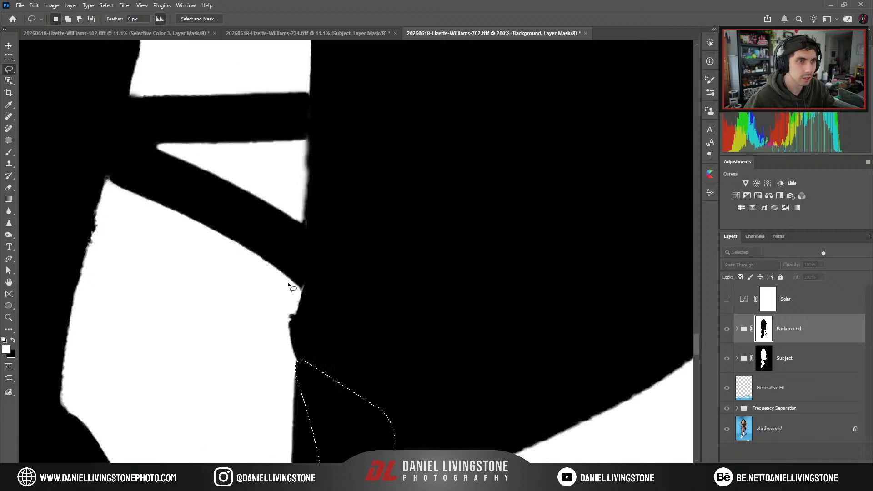
{"action": "mouse_move", "coordinate": [300, 290]}
{"action": "left_mouse_down"}
{"action": "mouse_move", "coordinate": [331, 234]}
{"action": "mouse_move", "coordinate": [310, 219]}
{"action": "mouse_move", "coordinate": [299, 282]}
{"action": "left_mouse_up"}
{"action": "key", "text": "ctrl+BackSpace"}
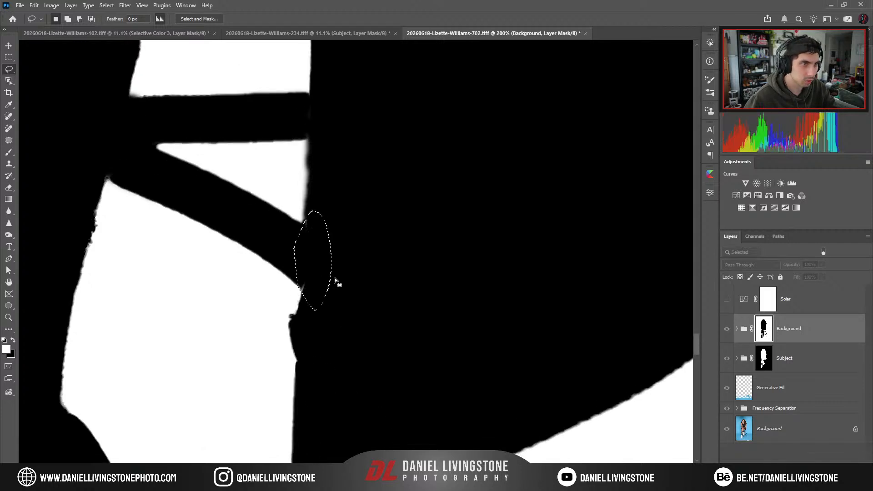
{"action": "mouse_move", "coordinate": [362, 283]}
{"action": "left_mouse_down"}
{"action": "mouse_move", "coordinate": [232, 294]}
{"action": "mouse_move", "coordinate": [9, 289]}
{"action": "left_mouse_up"}
{"action": "mouse_move", "coordinate": [379, 335]}
{"action": "left_mouse_down"}
{"action": "mouse_move", "coordinate": [405, 328]}
{"action": "mouse_move", "coordinate": [422, 283]}
{"action": "left_mouse_up"}
{"action": "key", "text": "ctrl+BackSpace"}
{"action": "key", "text": "ctrl+d"}
Lasso the thin line where the short upper crossbar meets the raised shoe's right edge and fill it black in the mask.
{"action": "key", "text": "ctrl+minus"}
{"action": "key", "text": "ctrl+minus"}
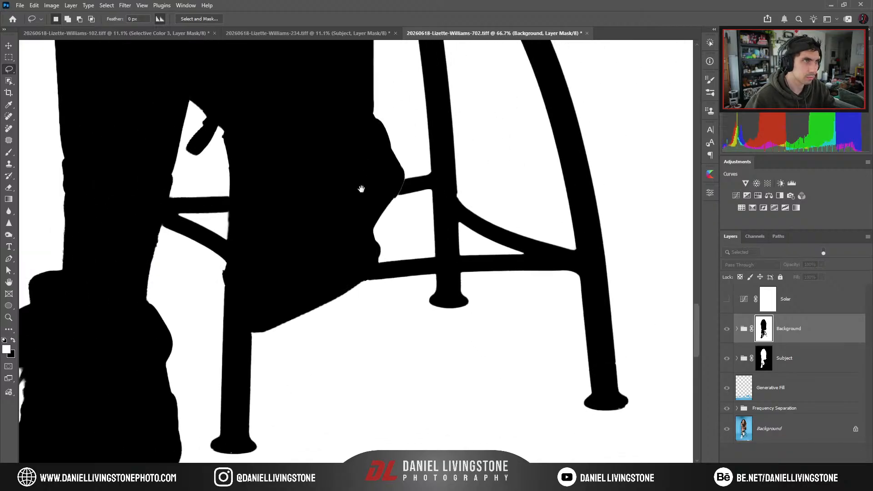
{"action": "left_click_drag", "start_coordinate": [360, 189], "coordinate": [325, 258]}
{"action": "key", "text": "ctrl+plus"}
{"action": "key", "text": "ctrl+plus"}
{"action": "key", "text": "ctrl+plus"}
{"action": "mouse_move", "coordinate": [394, 304]}
{"action": "left_mouse_down"}
{"action": "mouse_move", "coordinate": [426, 237]}
{"action": "mouse_move", "coordinate": [387, 226]}
{"action": "mouse_move", "coordinate": [371, 255]}
{"action": "left_mouse_up"}
{"action": "key", "text": "ctrl+BackSpace"}
{"action": "key", "text": "ctrl+d"}
Return to the full image view and compare the portrait with the Background group hidden and shown.
{"action": "key", "text": "ctrl+0"}
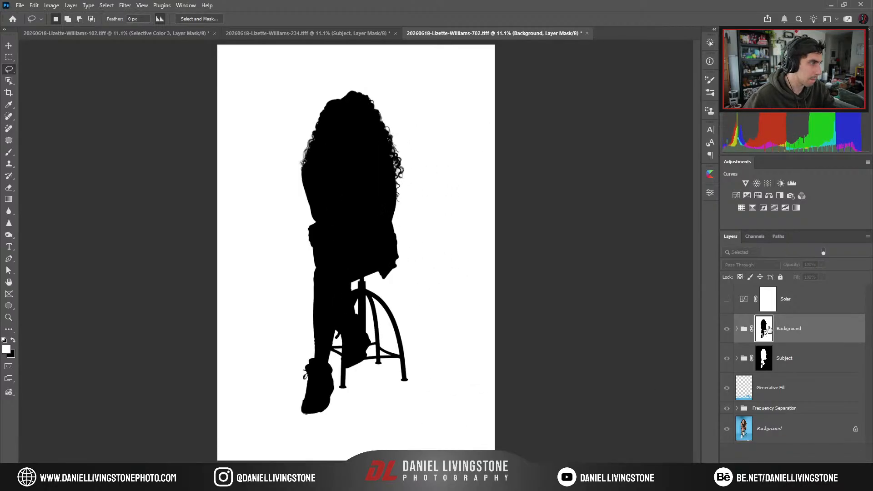
{"action": "left_click", "coordinate": [769, 329], "text": "alt"}
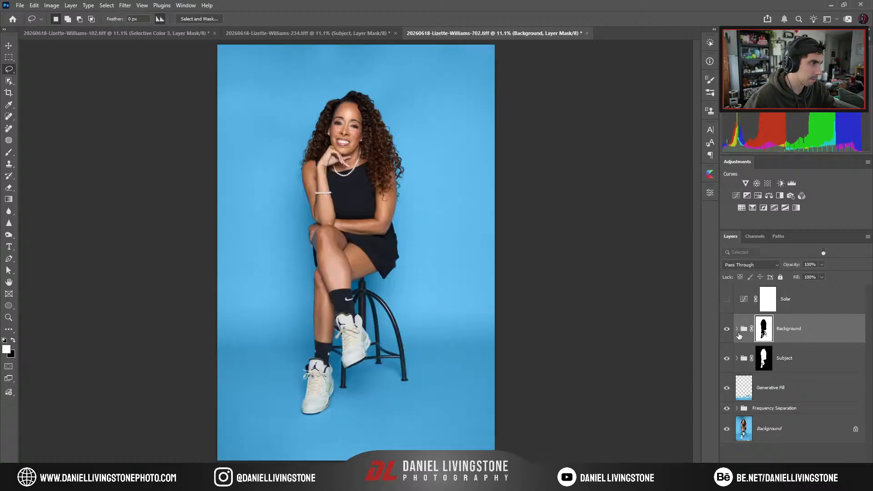
{"action": "key", "text": "ctrl+plus"}
{"action": "left_click", "coordinate": [726, 330]}
{"action": "left_click", "coordinate": [727, 331]}
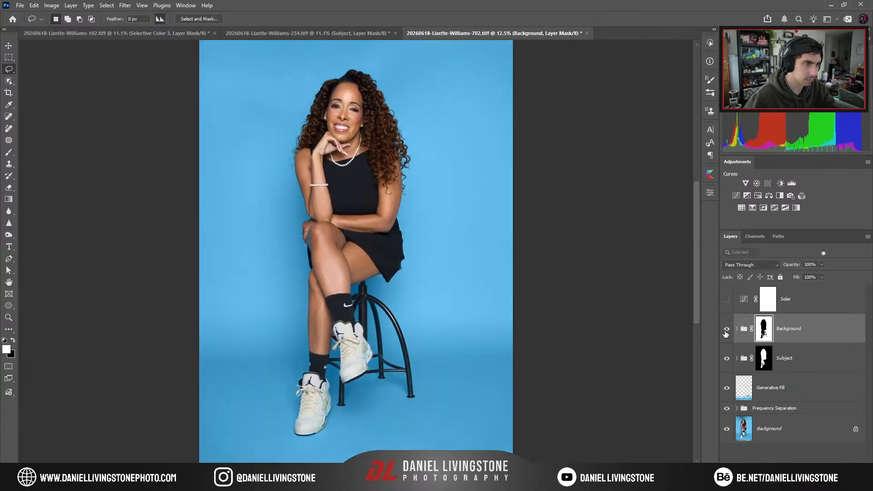
{"action": "key", "text": "ctrl+minus"}
{"action": "left_click", "coordinate": [726, 330]}
{"action": "left_click", "coordinate": [727, 332]}
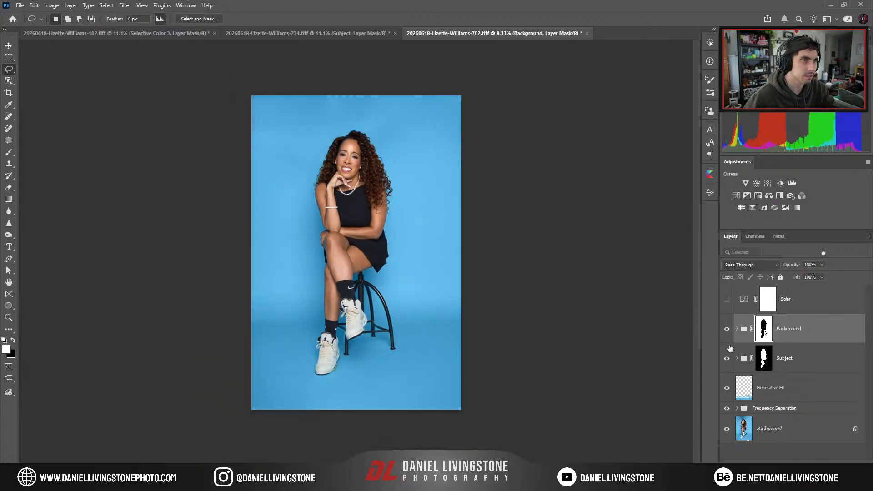
Compare the portrait without the Subject group, and check the backdrop's evenness with the Solar curves layer switched on briefly.
{"action": "left_click", "coordinate": [726, 360]}
{"action": "left_click", "coordinate": [726, 360]}
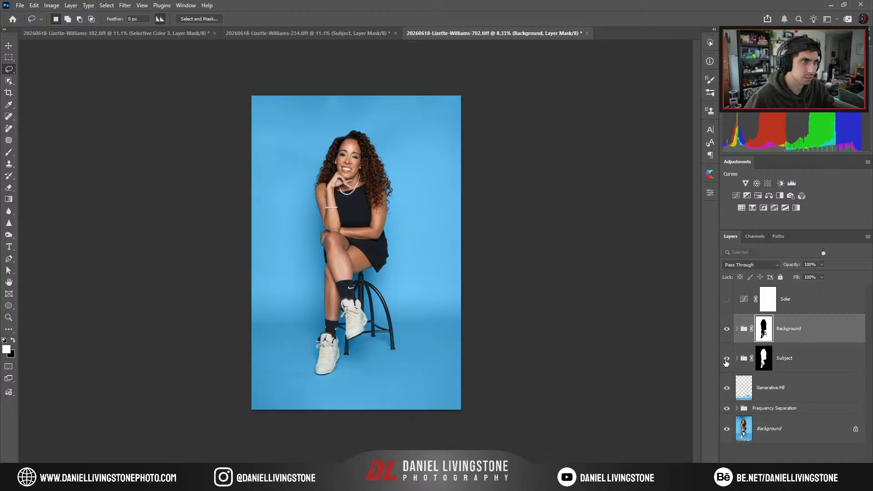
{"action": "left_click", "coordinate": [726, 302]}
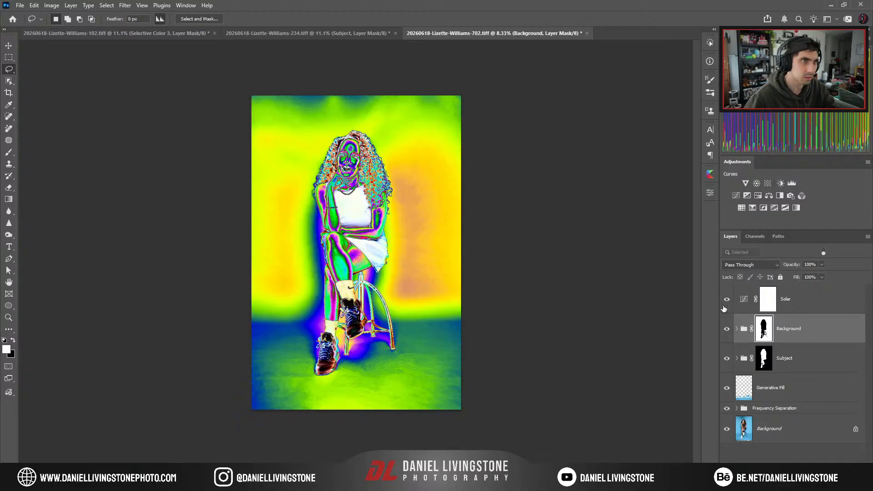
{"action": "left_click", "coordinate": [726, 308]}
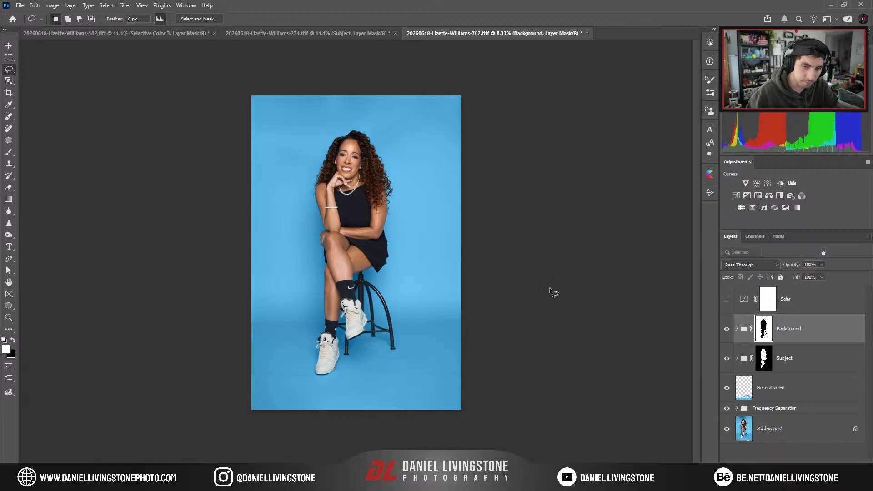
Compare the retouched portrait with the original Background layer alone, then save the document and fit it in view.
{"action": "left_click", "coordinate": [727, 430]}
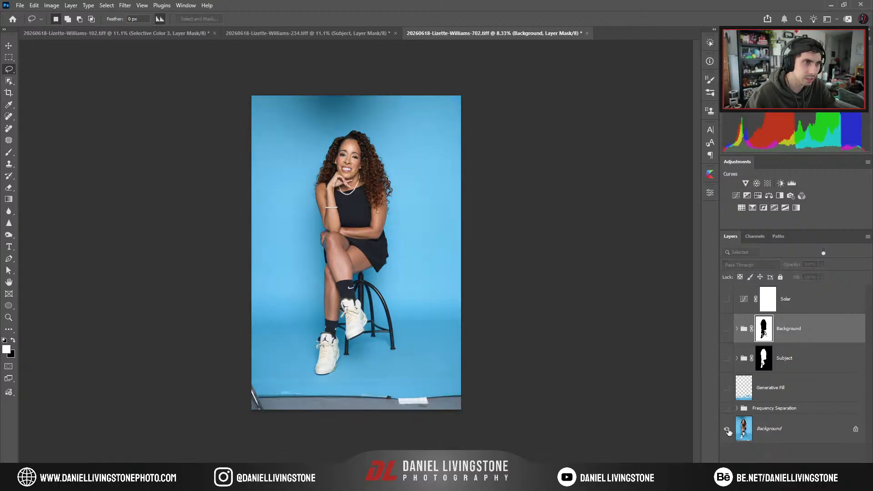
{"action": "left_click", "coordinate": [727, 430]}
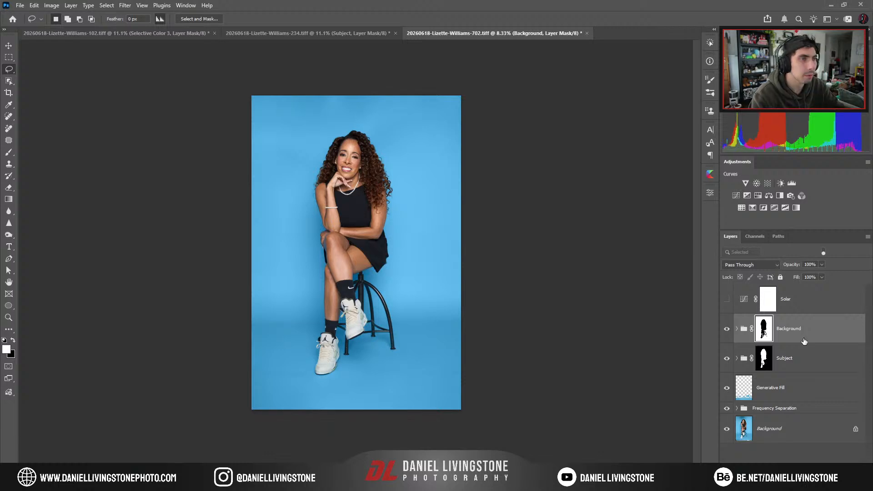
{"action": "key", "text": "ctrl+s"}
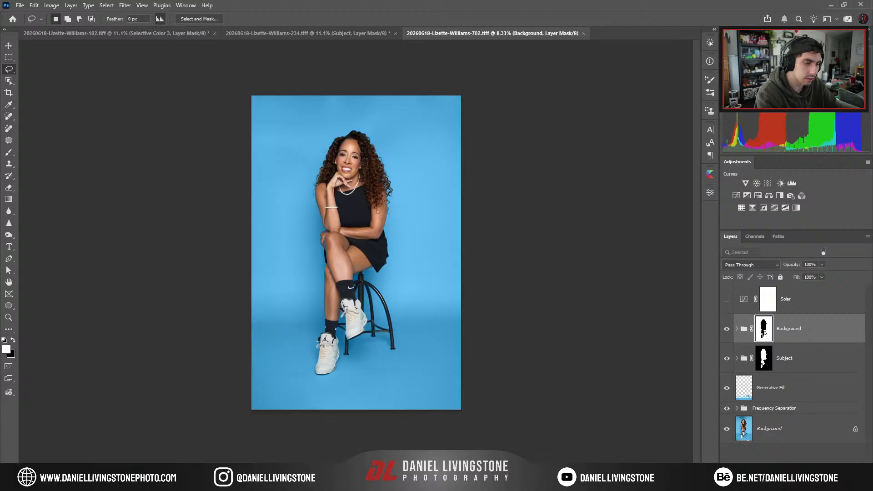
{"action": "key", "text": "ctrl+0"}
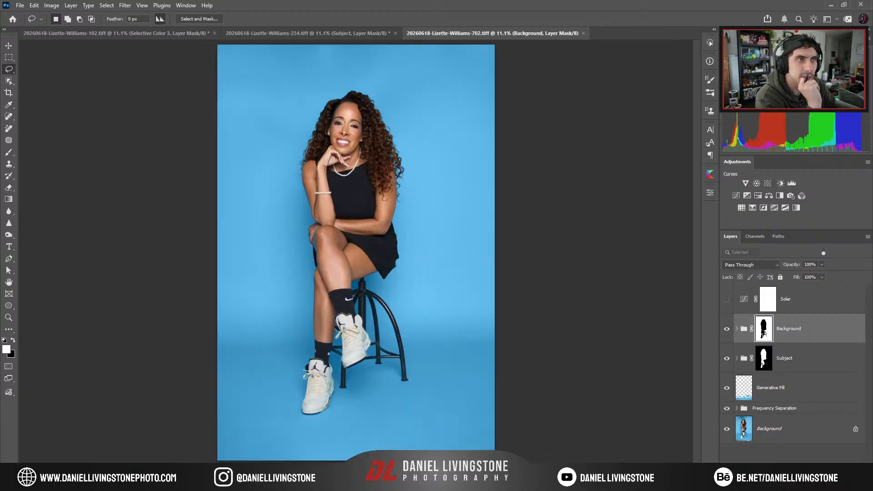